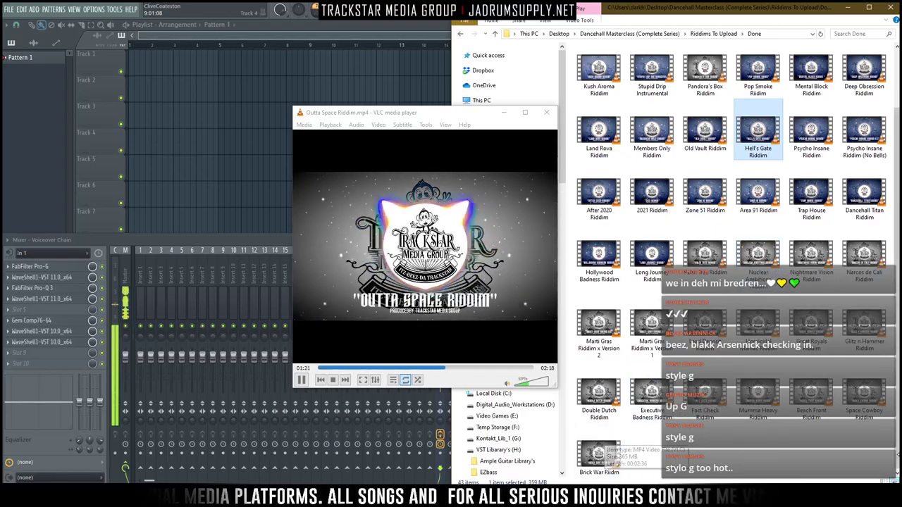
# Close the playing riddim video and the Done folder window, and return to FL Studio
pyautogui.hotkey('ctrl', 'a')
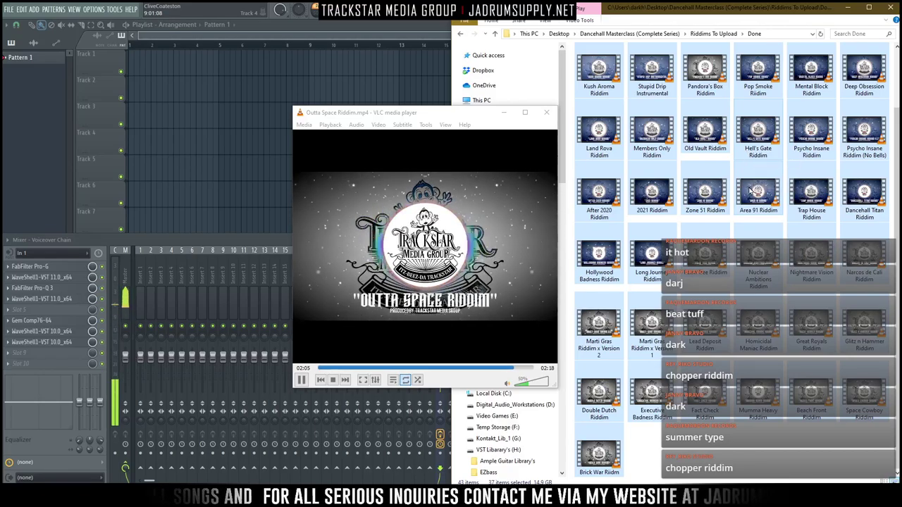
pyautogui.scroll(1, 757, 158)
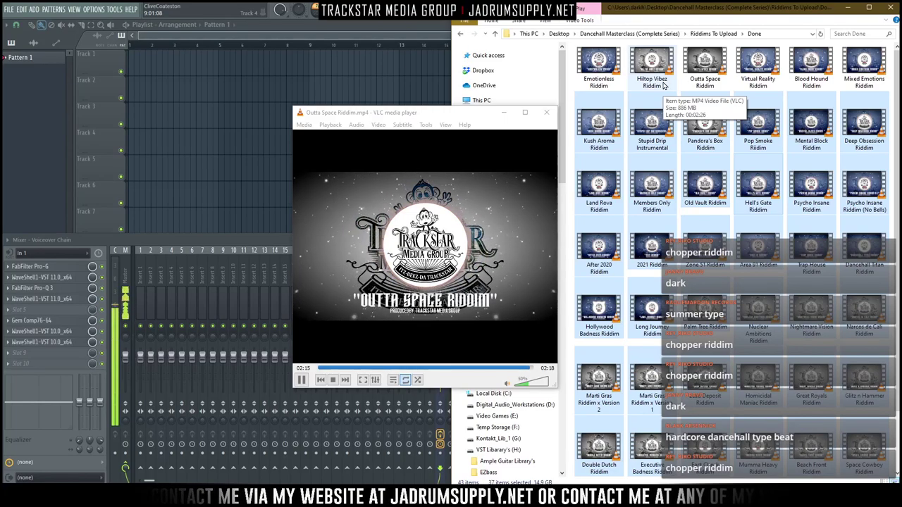
pyautogui.click(552, 117)
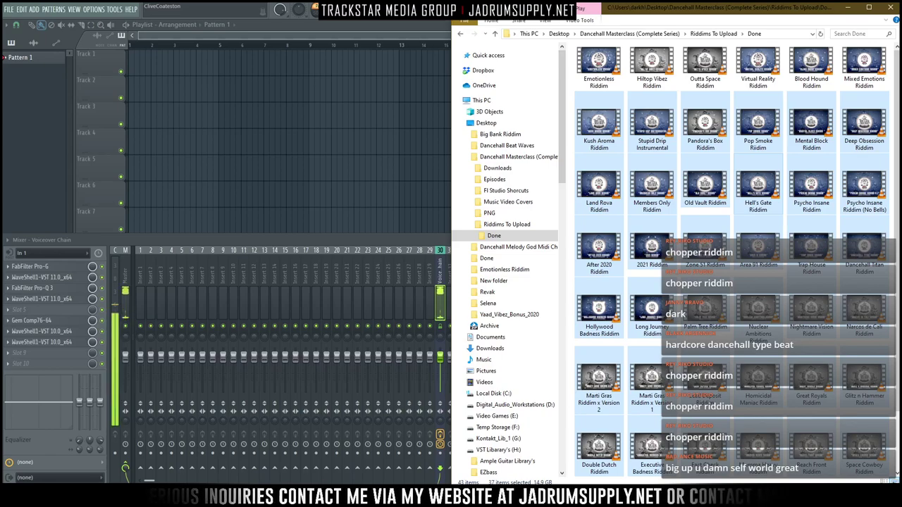
pyautogui.click(890, 7)
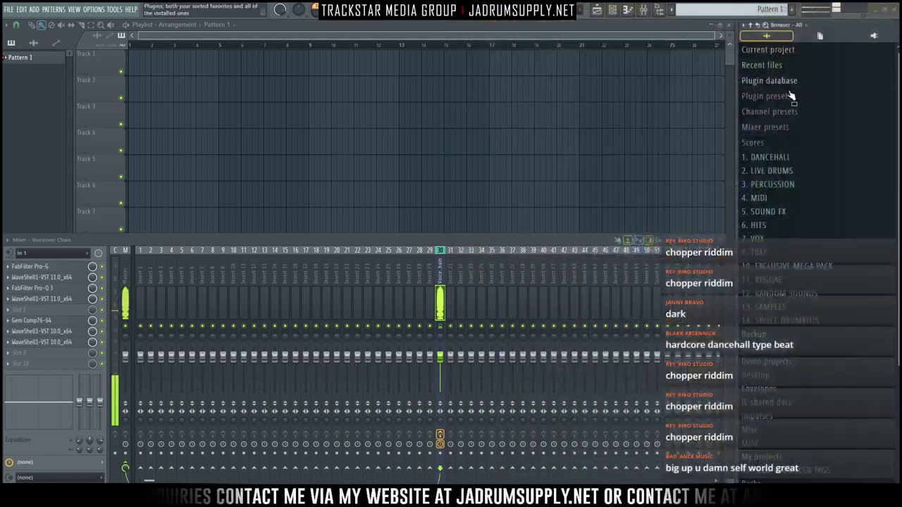
# Show the channel rack and add a reFX Nexus instrument channel to it
pyautogui.click(612, 10)
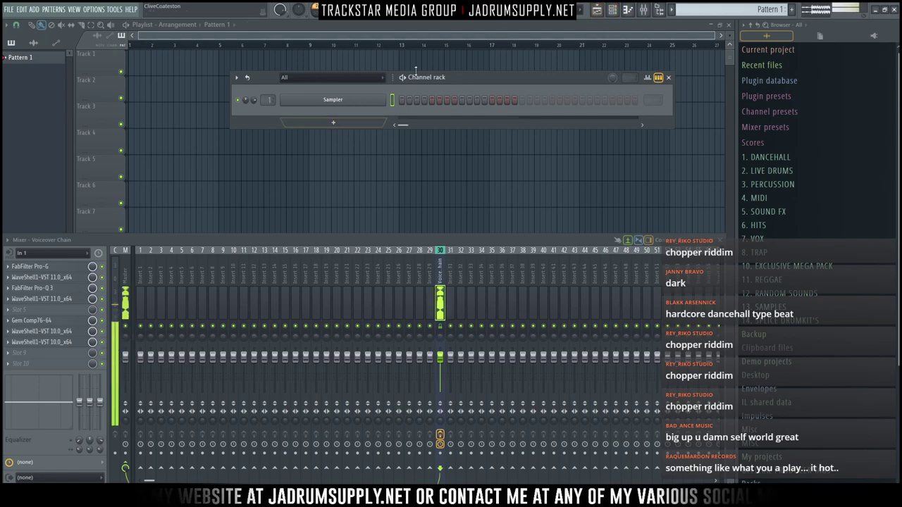
pyautogui.moveTo(483, 79); pyautogui.dragTo(490, 72)
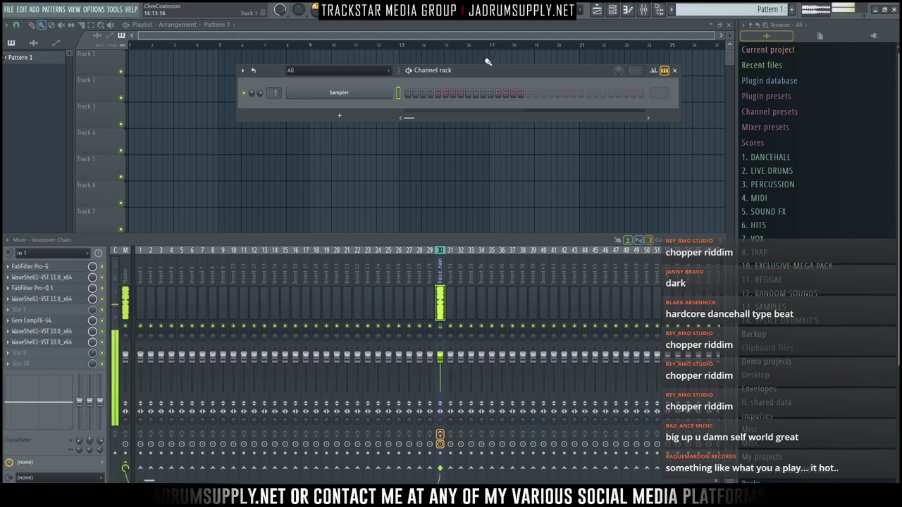
pyautogui.click(367, 115)
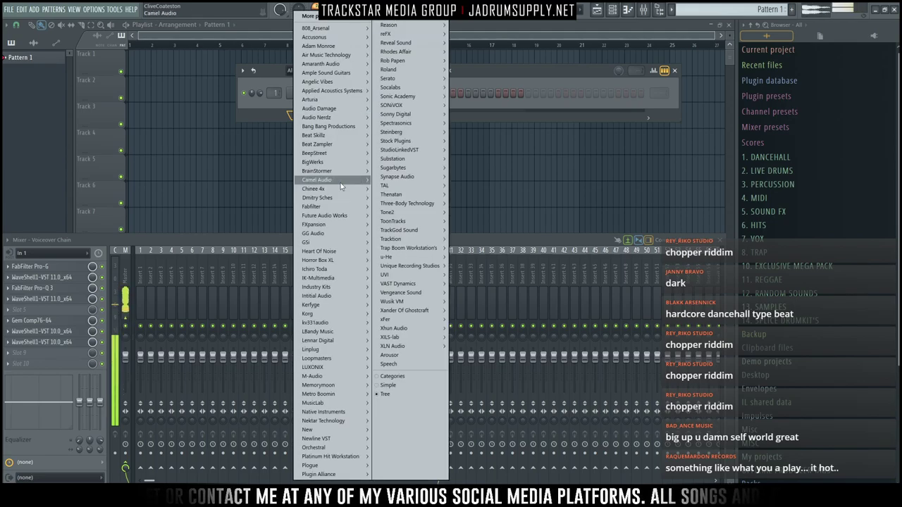
pyautogui.moveTo(382, 241)
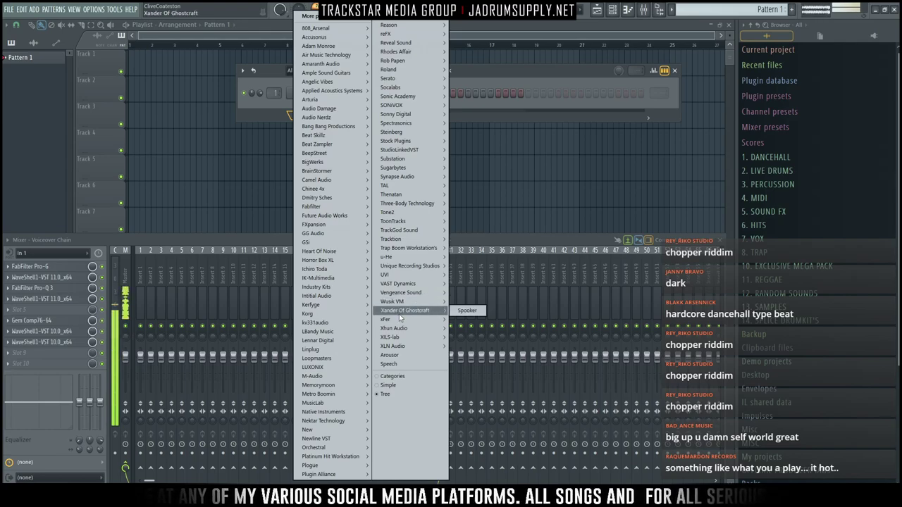
pyautogui.moveTo(420, 221)
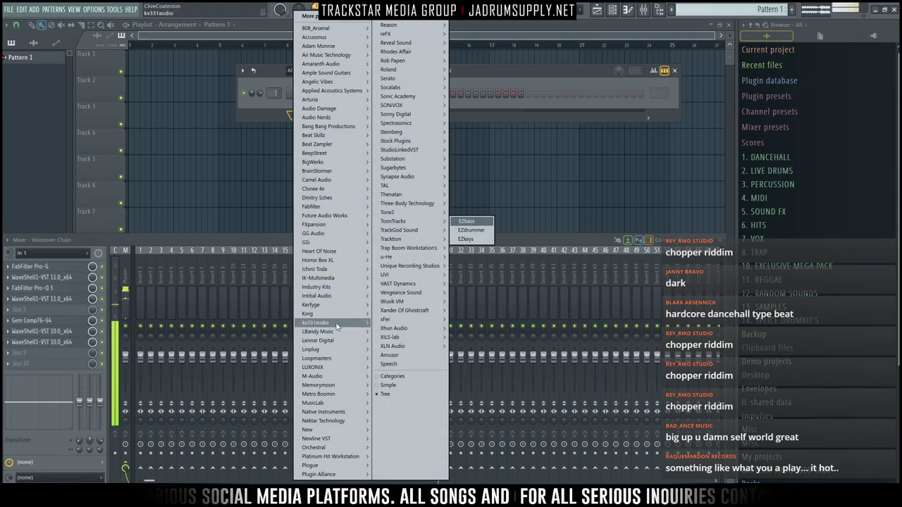
pyautogui.moveTo(412, 33)
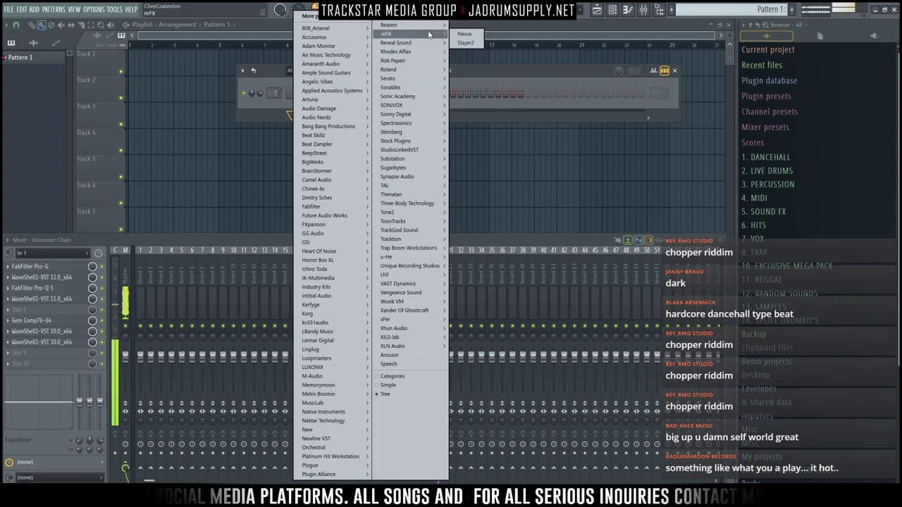
pyautogui.click(469, 35)
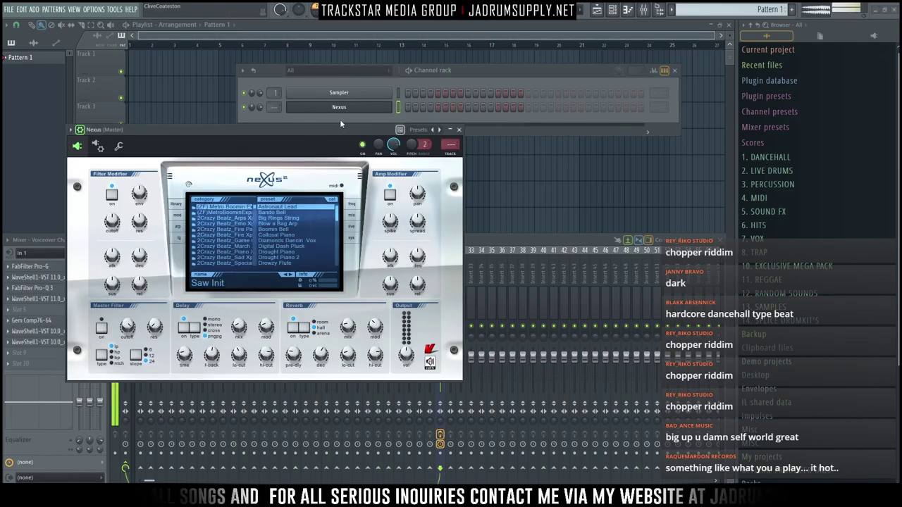
pyautogui.moveTo(346, 129); pyautogui.dragTo(513, 130)
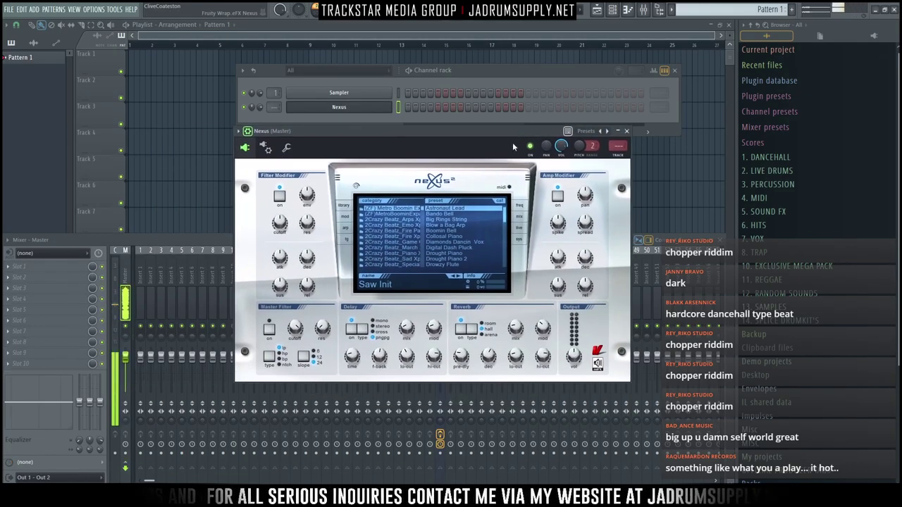
# Load the PN Nexus Grandpiano Soft preset from the Piano category in Nexus
pyautogui.scroll(-4, 406, 219)
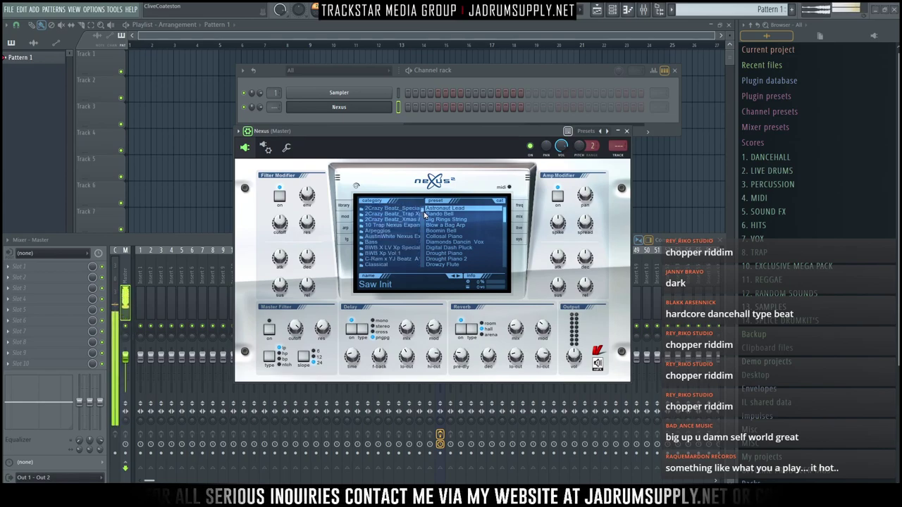
pyautogui.scroll(-10, 428, 214)
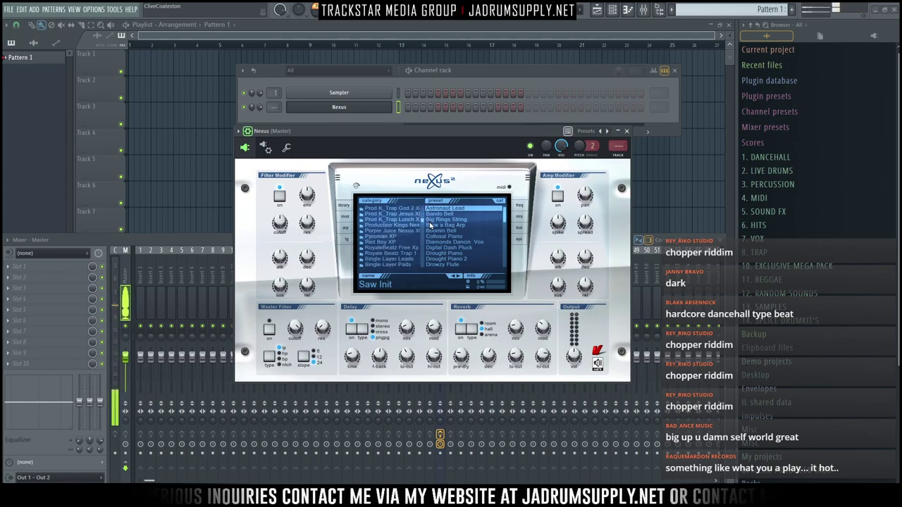
pyautogui.scroll(4, 431, 222)
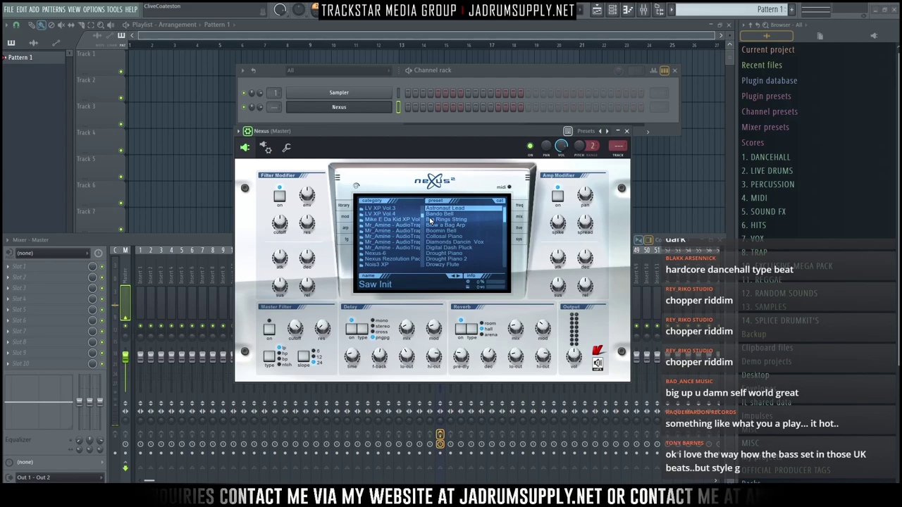
pyautogui.scroll(-3, 431, 221)
pyautogui.click(390, 226)
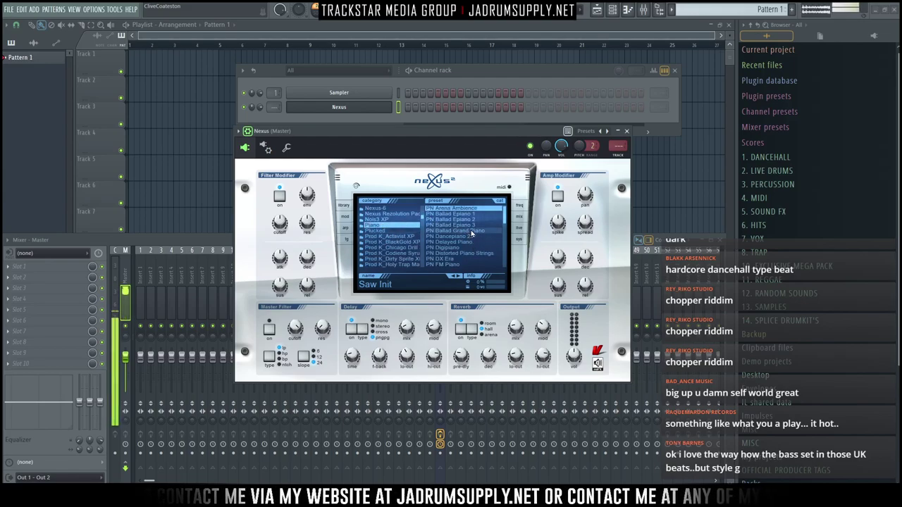
pyautogui.scroll(-4, 503, 220)
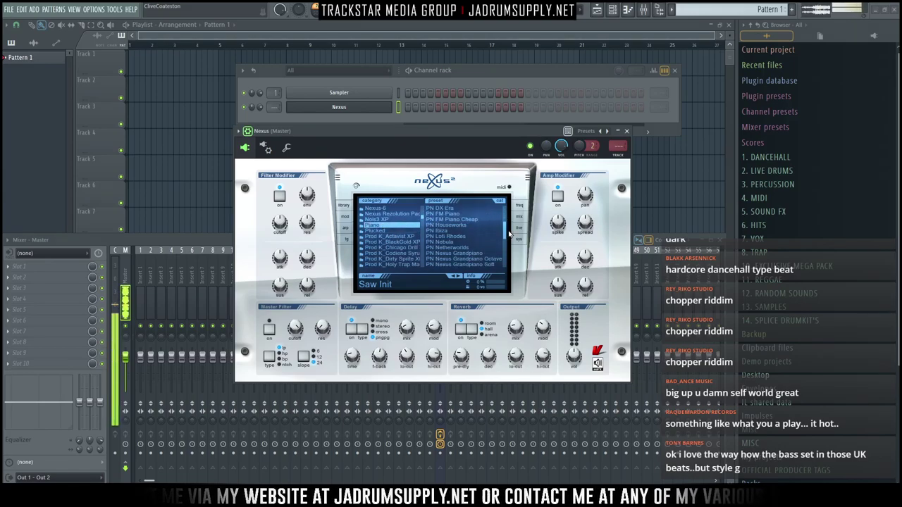
pyautogui.click(487, 260)
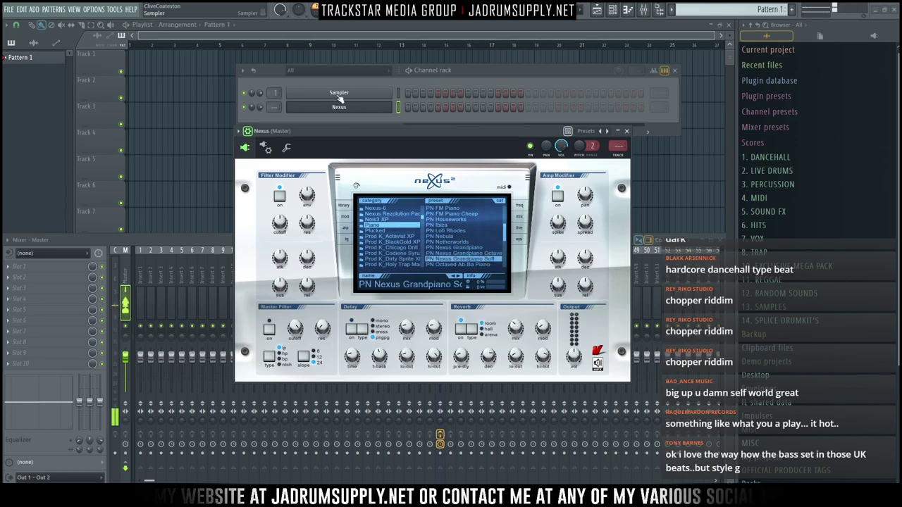
# Import the F# MINOR scale MIDI file into the Sampler's piano roll and shorten its notes to a narrow strip at the start of bar 1
pyautogui.rightClick(391, 92)
pyautogui.click(427, 93)
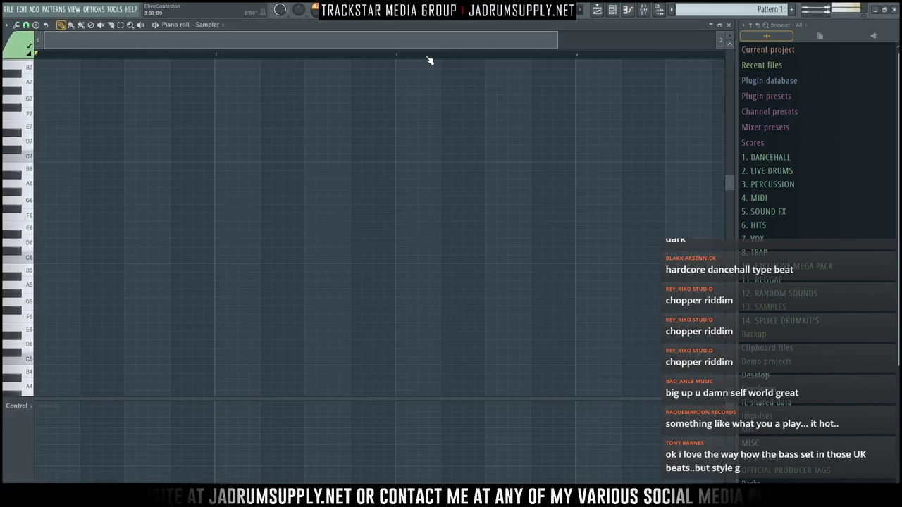
pyautogui.click(758, 198)
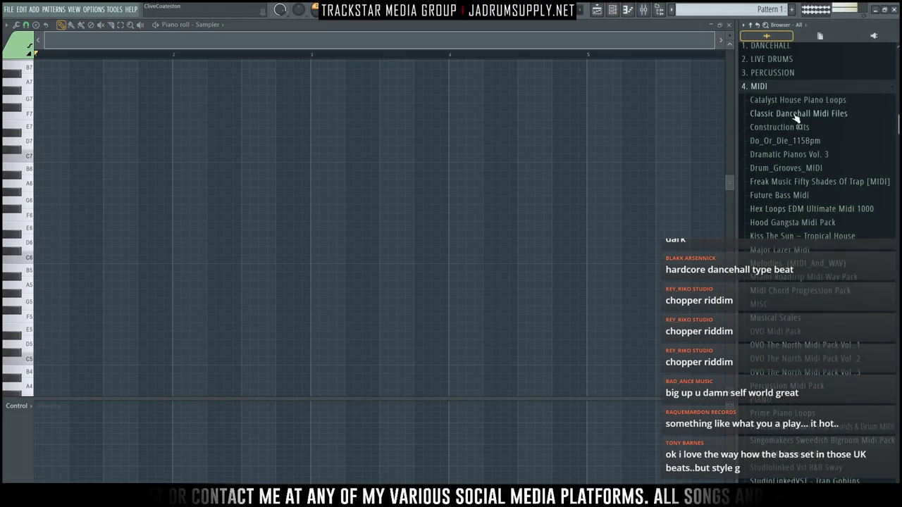
pyautogui.click(789, 318)
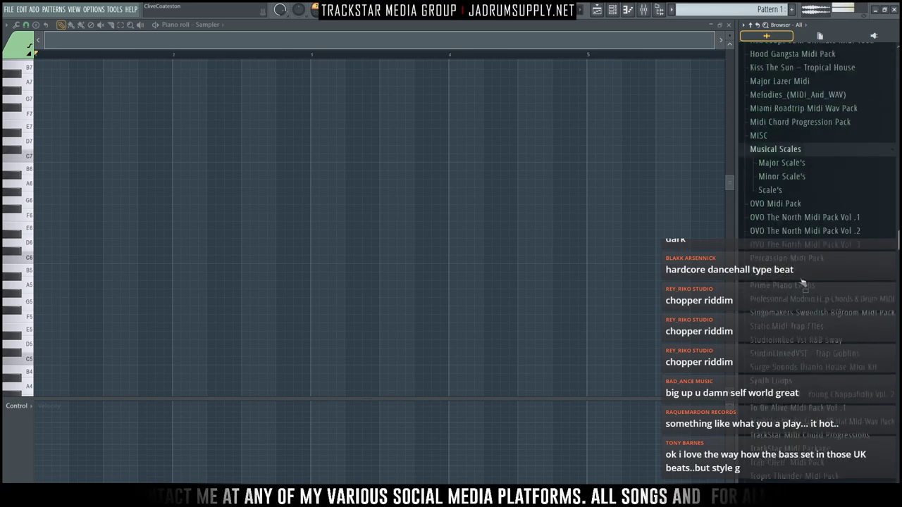
pyautogui.click(794, 117)
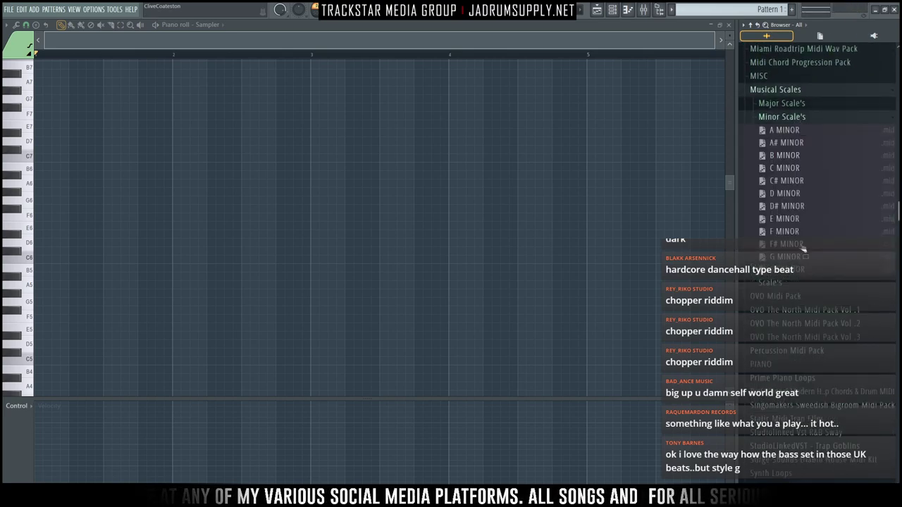
pyautogui.moveTo(799, 252); pyautogui.dragTo(433, 92)
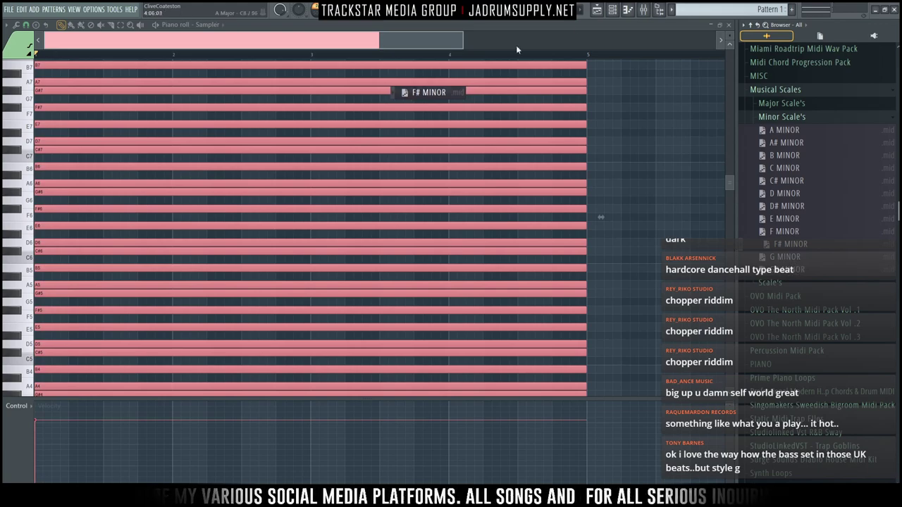
pyautogui.moveTo(590, 102); pyautogui.dragTo(54, 215)
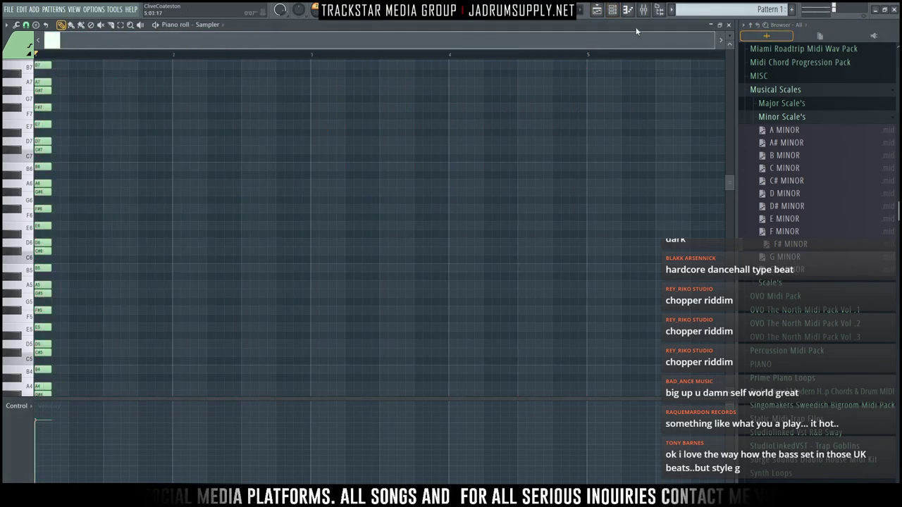
# Open the Nexus channel's piano roll at the fourth and fifth octaves, with the Sampler's scale as ghost notes
pyautogui.click(613, 10)
pyautogui.rightClick(351, 108)
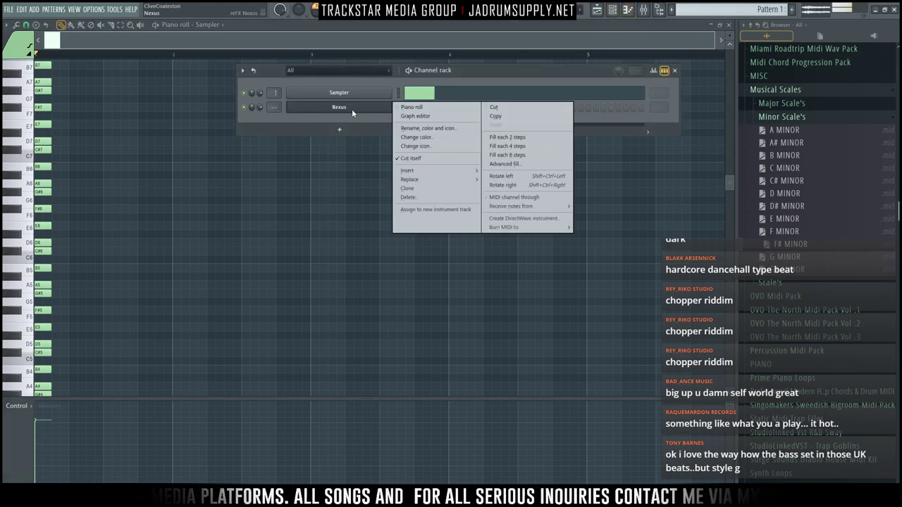
pyautogui.click(409, 108)
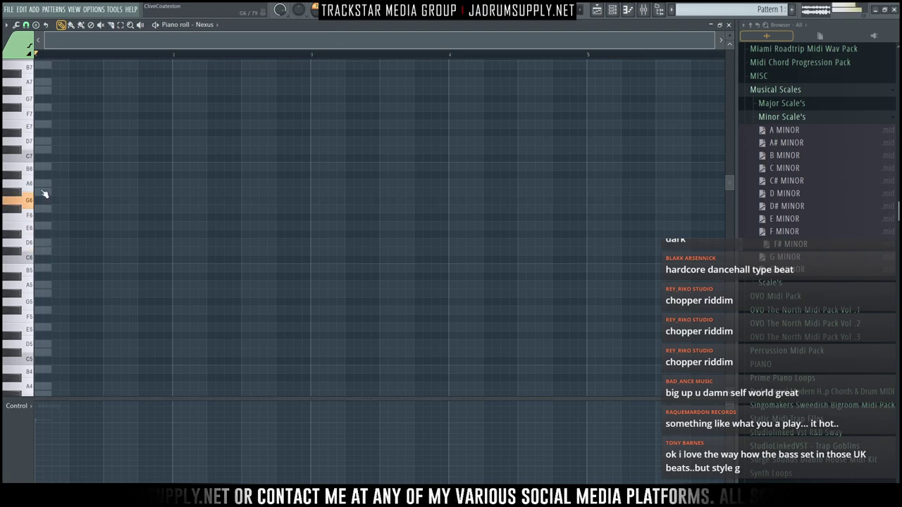
pyautogui.scroll(-4, 28, 331)
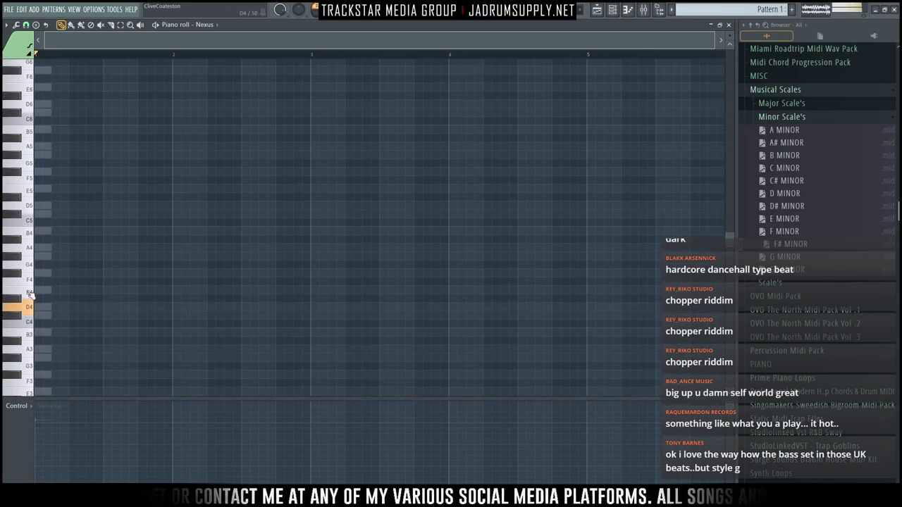
# Try a two-step chord of E4, G#4 and B4 at the start of bar 1 and play it
pyautogui.click(42, 257)
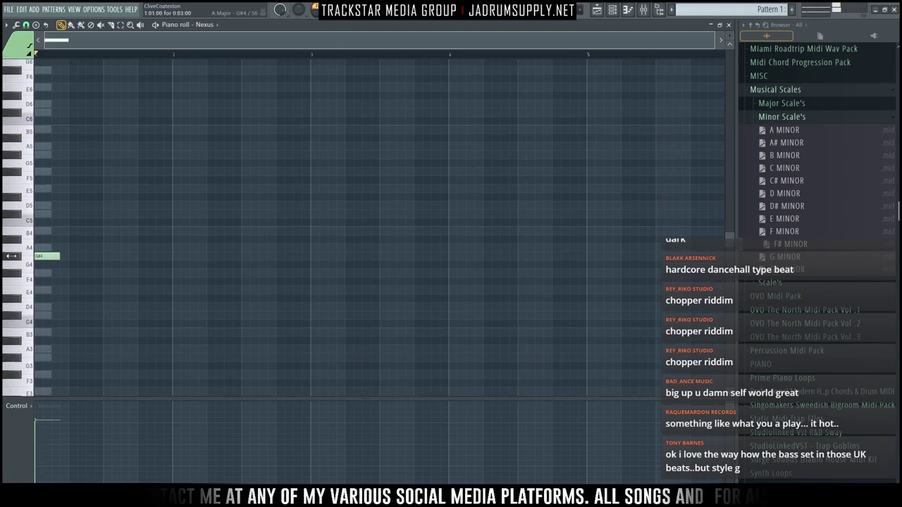
pyautogui.click(37, 232)
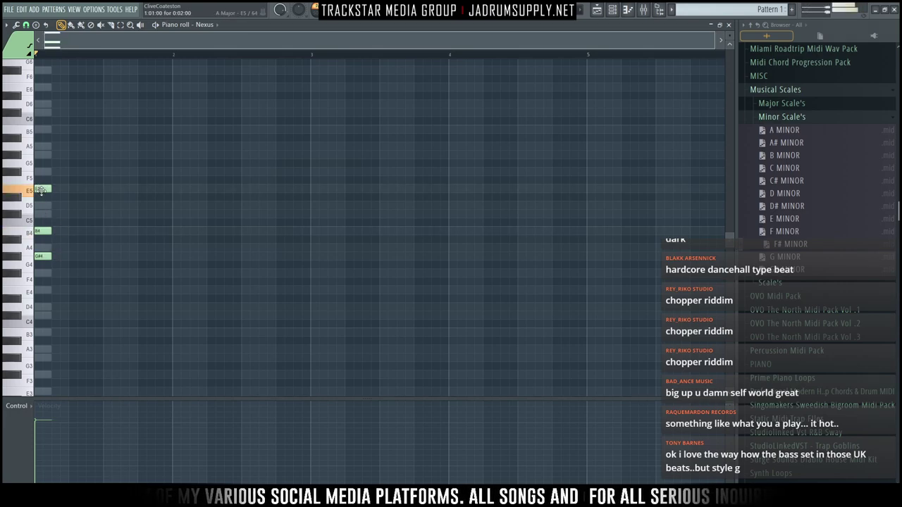
pyautogui.click(40, 291)
pyautogui.press('space')
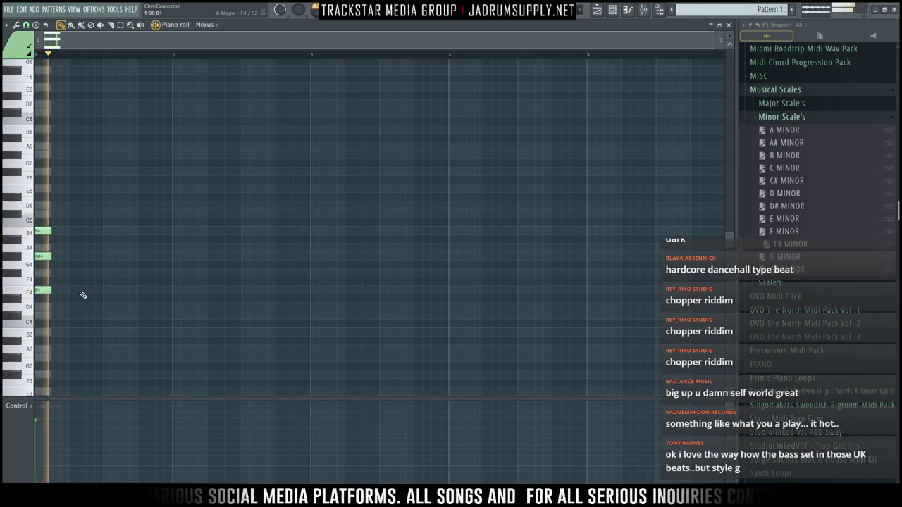
# Rearrange the opening chord's notes to A4, C#5 and E5 while it plays, and stop playback
pyautogui.moveTo(54, 285); pyautogui.dragTo(45, 314)
pyautogui.hotkey('ctrl', 'Up')
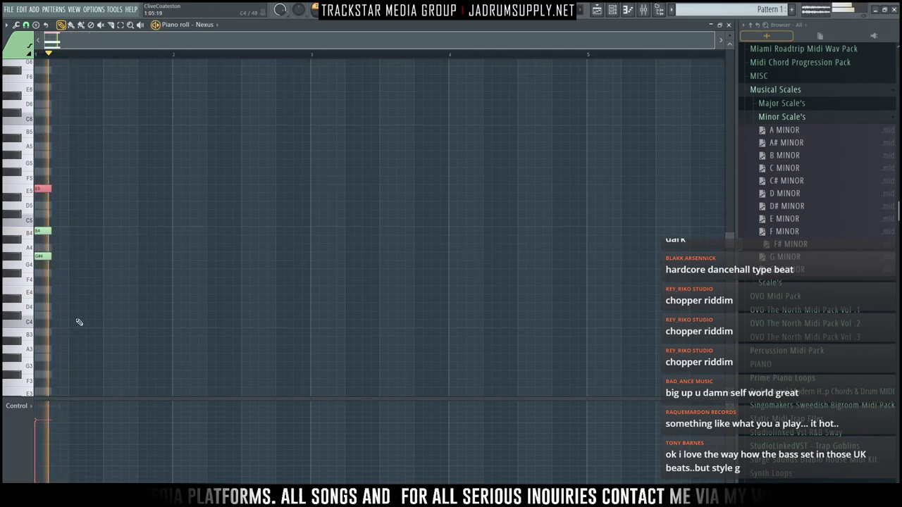
pyautogui.moveTo(43, 255); pyautogui.dragTo(43, 213)
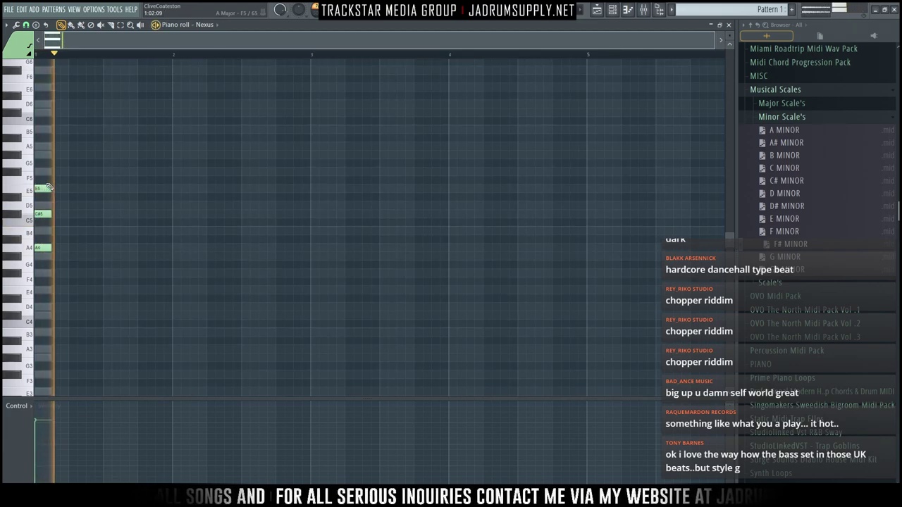
pyautogui.press('space')
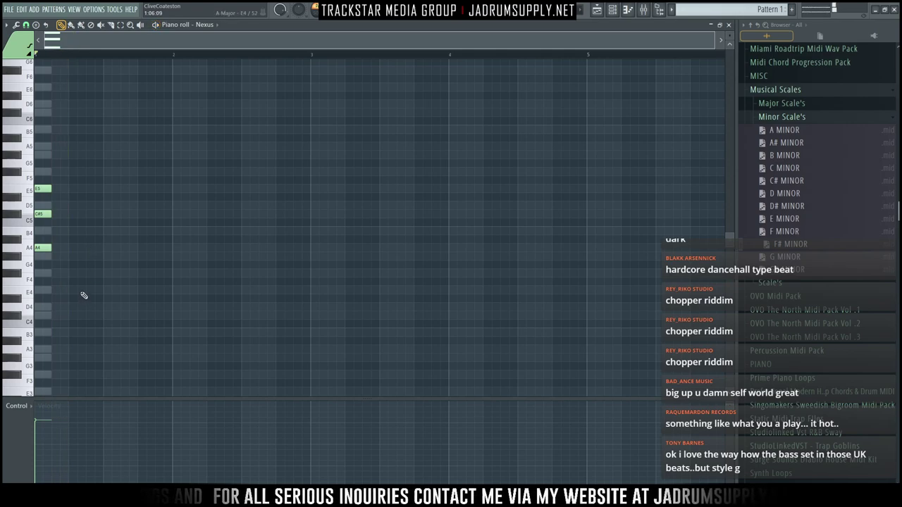
# Add a chord of F#4, A4 and C#5 on the seventh step of bar 1 and play the pattern
pyautogui.click(87, 272)
pyautogui.click(88, 248)
pyautogui.click(89, 214)
pyautogui.press('space')
pyautogui.press('space')
# Replace the opening chord at the start of bar 1 with C#4, E4 and G#4, and play the pattern
pyautogui.rightClick(41, 188)
pyautogui.rightClick(43, 214)
pyautogui.rightClick(43, 248)
pyautogui.scroll(2, 63, 282)
pyautogui.scroll(-3, 57, 314)
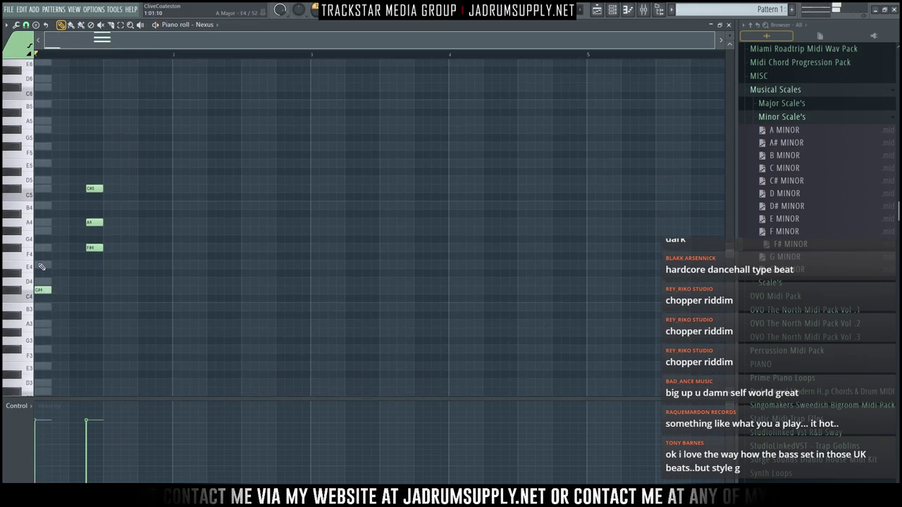
pyautogui.press('space')
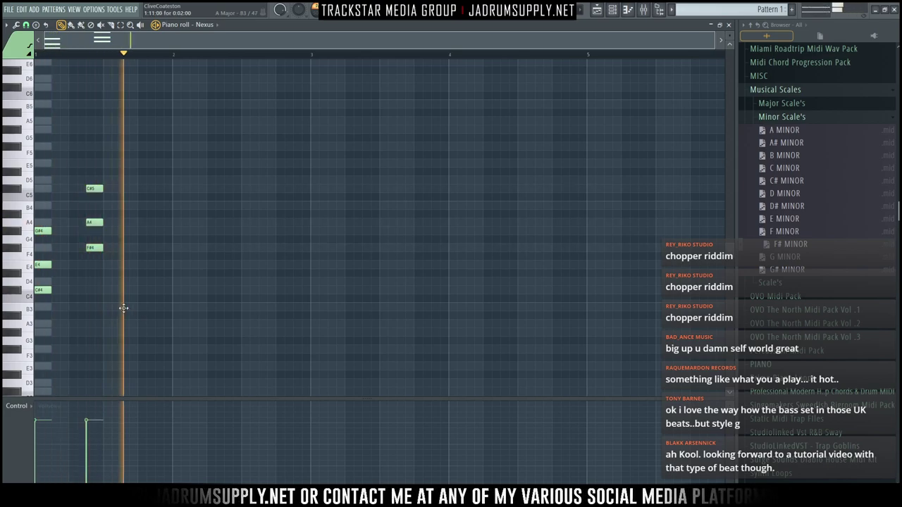
# Try a B3 note on the eleventh step of bar 1, stop playback, and delete the opening chord
pyautogui.click(130, 307)
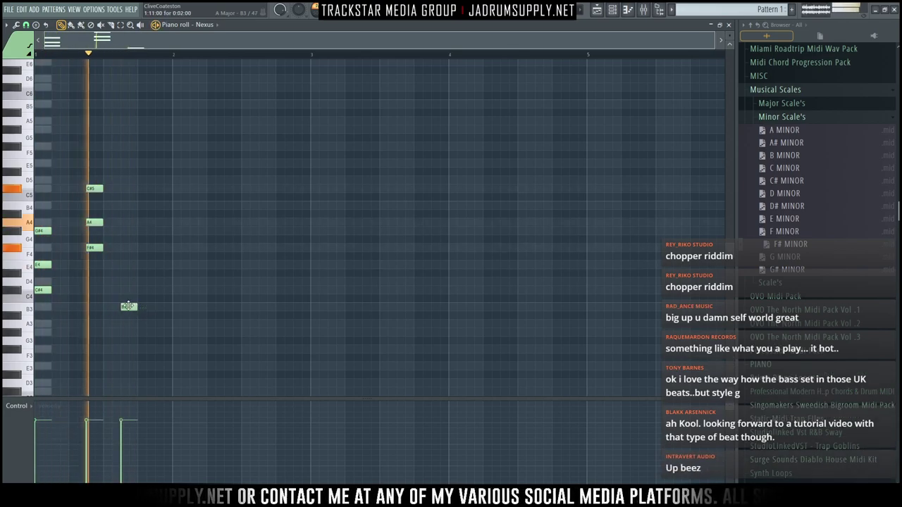
pyautogui.press('space')
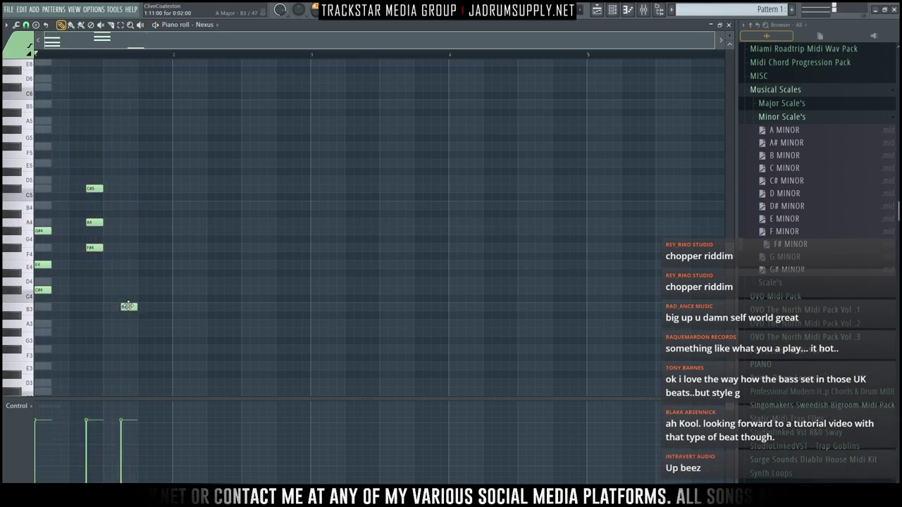
pyautogui.rightClick(43, 291)
pyautogui.rightClick(43, 265)
pyautogui.rightClick(43, 231)
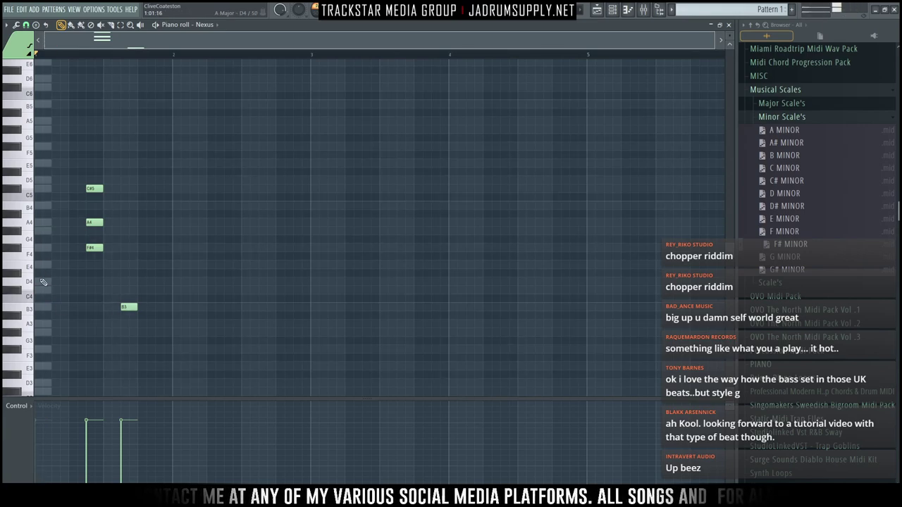
# Try a new opening chord at the start of bar 1, shift it to E4, G#4 and B4, and play it
pyautogui.moveTo(48, 283); pyautogui.dragTo(40, 282)
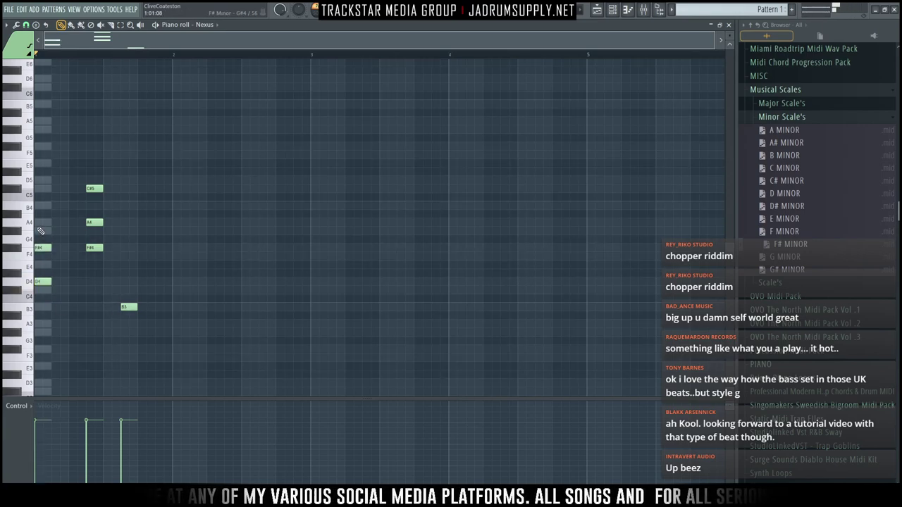
pyautogui.press('space')
pyautogui.press('space')
pyautogui.moveTo(40, 267); pyautogui.dragTo(42, 205)
pyautogui.press('space')
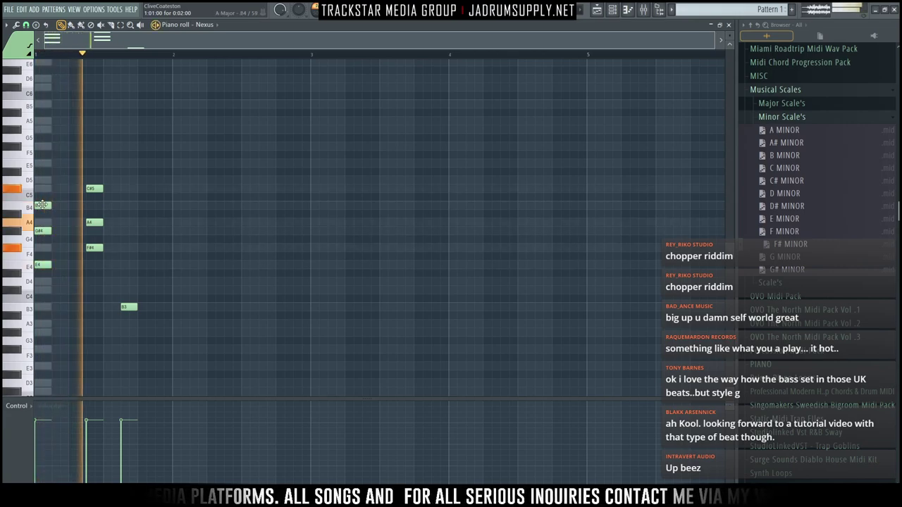
# Delete all remaining notes from the pattern and stop playback
pyautogui.rightClick(129, 307)
pyautogui.rightClick(95, 247)
pyautogui.rightClick(94, 223)
pyautogui.rightClick(94, 188)
pyautogui.rightClick(43, 206)
pyautogui.rightClick(44, 232)
pyautogui.rightClick(45, 265)
pyautogui.press('space')
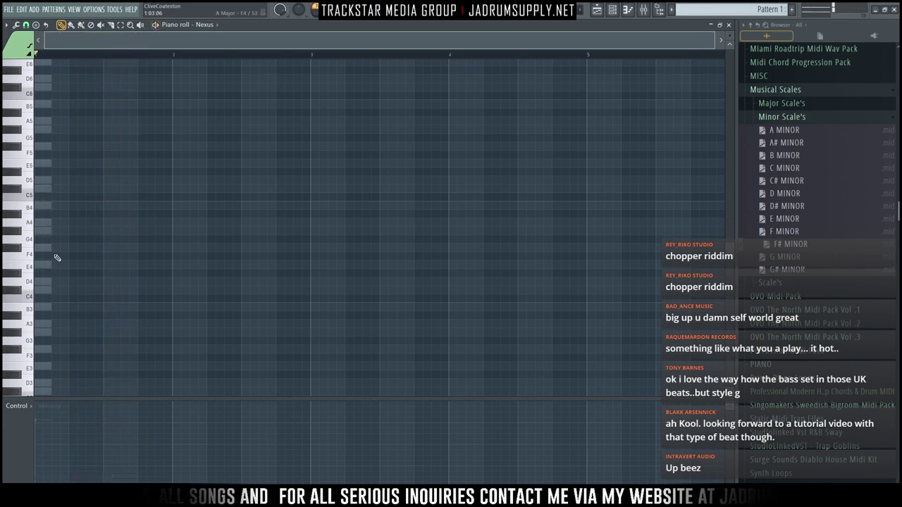
# Draw a B3, D4 and F#4 chord at the start of bar 1, raise it one octave, and play it
pyautogui.scroll(-1, 50, 268)
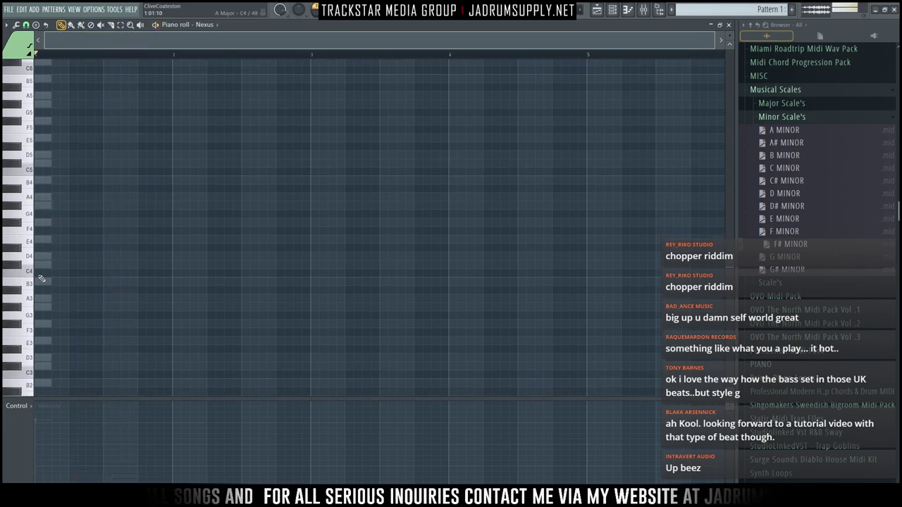
pyautogui.click(41, 240)
pyautogui.rightClick(43, 239)
pyautogui.rightClick(43, 264)
pyautogui.rightClick(43, 298)
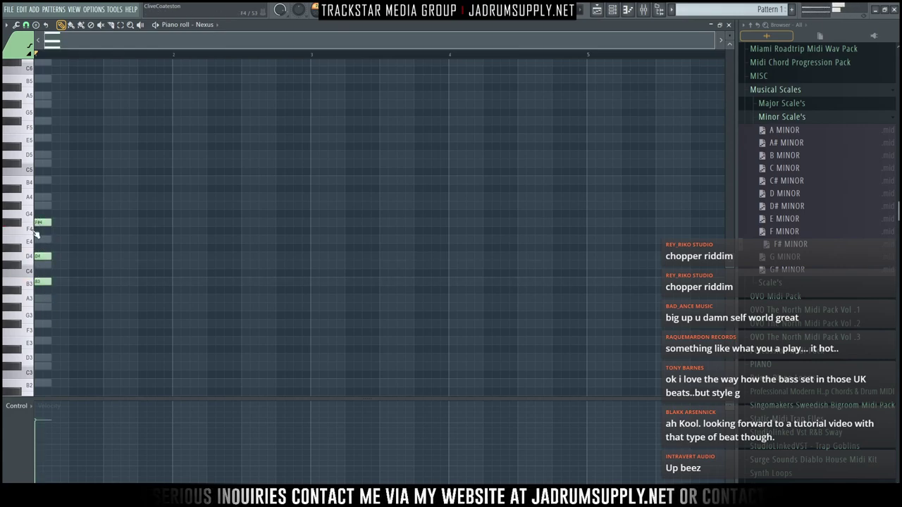
pyautogui.hotkey('ctrl', 'Up')
pyautogui.press('space')
# Add a chord of F#4, A4 and C#5 on the seventh step of bar 1 and play both chords
pyautogui.scroll(1, 129, 189)
pyautogui.click(90, 233)
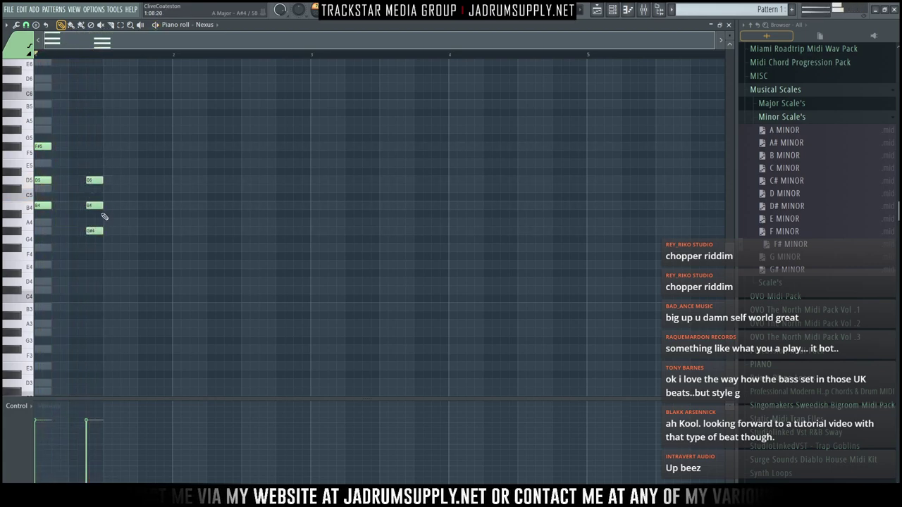
pyautogui.moveTo(92, 232); pyautogui.dragTo(93, 250)
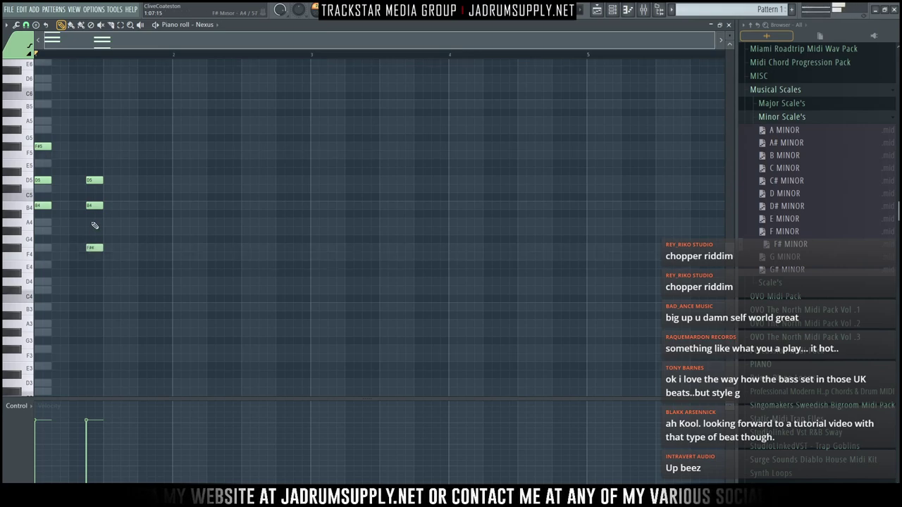
pyautogui.moveTo(90, 205); pyautogui.dragTo(91, 189)
pyautogui.rightClick(92, 180)
pyautogui.press('space')
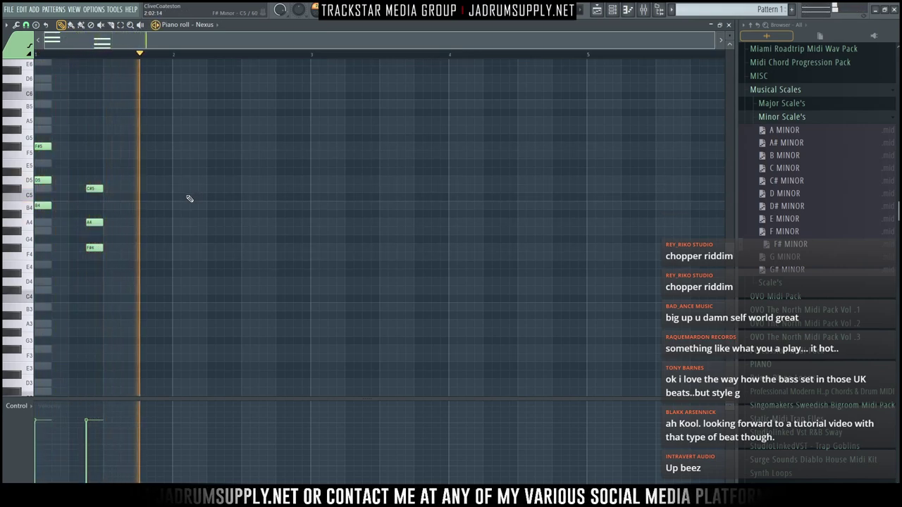
pyautogui.press('space')
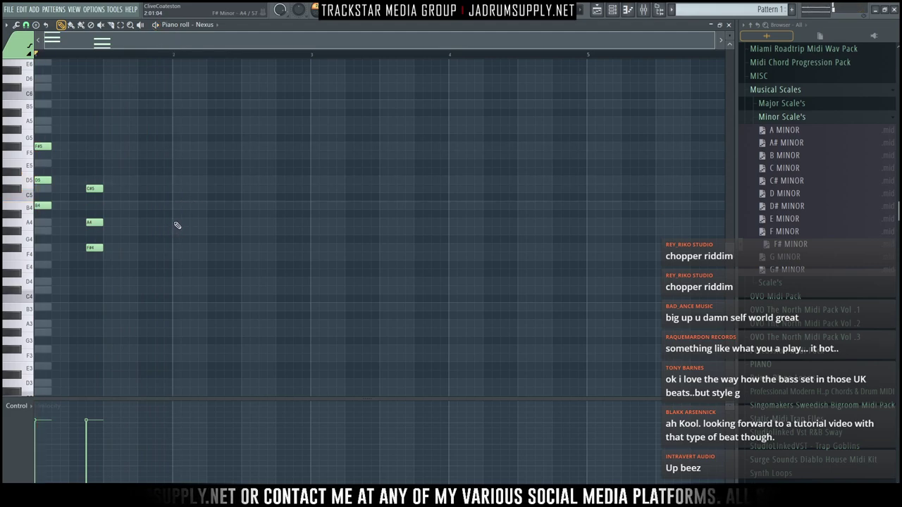
# Add a chord of A4, C#5 and E5 at the start of bar 2 and play the pattern
pyautogui.click(176, 223)
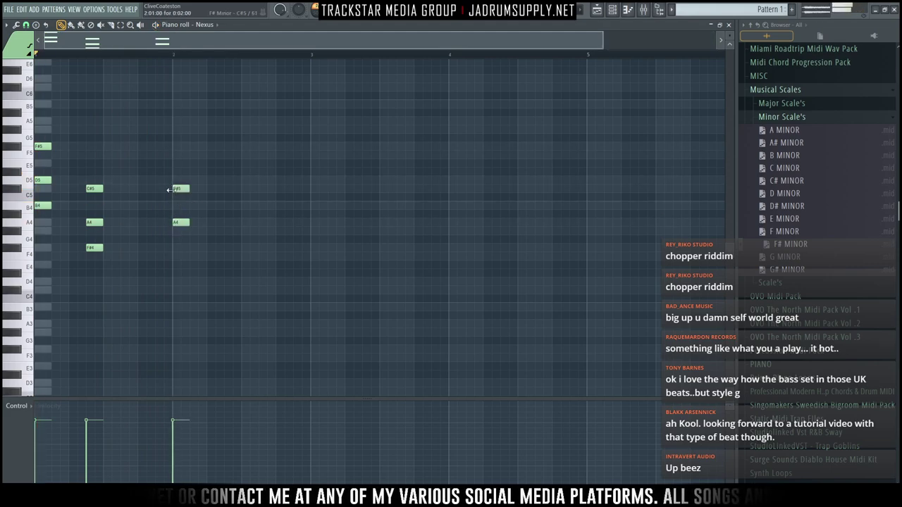
pyautogui.press('space')
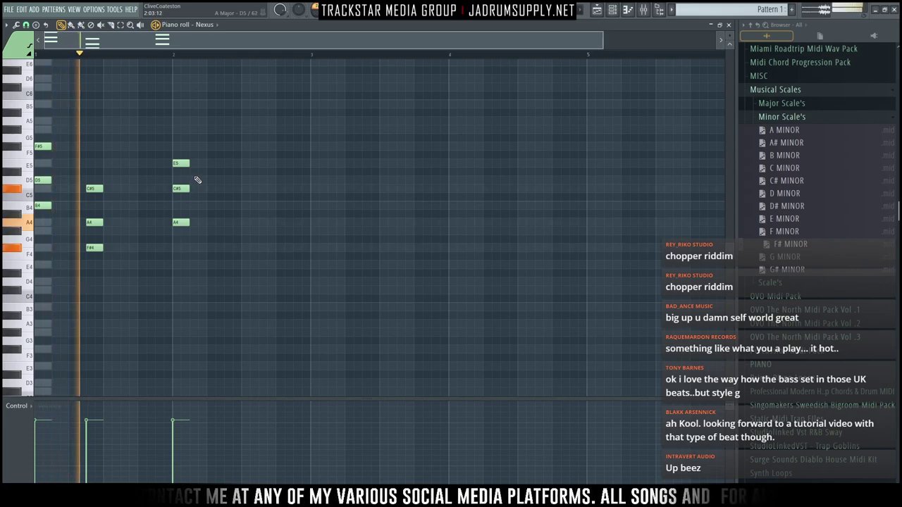
pyautogui.press('space')
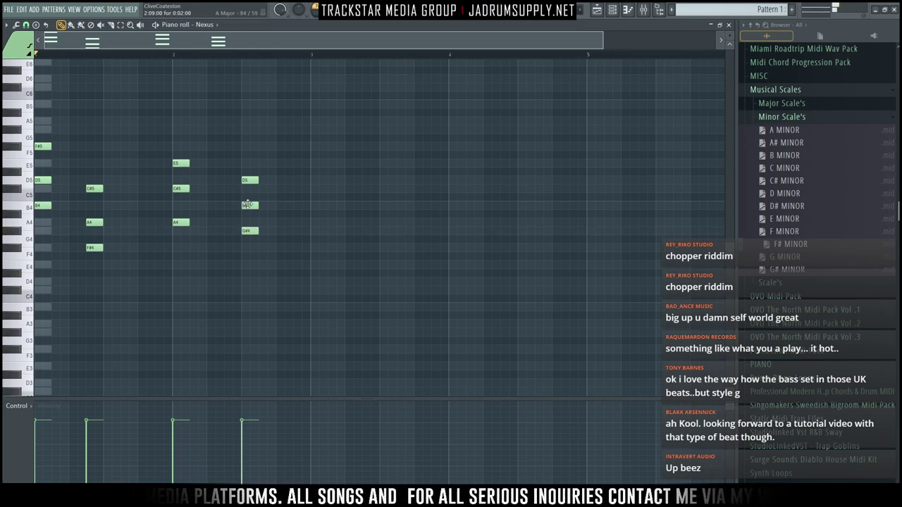
# Build a chord of E4, G#4 and B4 on the ninth step of bar 2 and play the pattern
pyautogui.click(249, 265)
pyautogui.press('space')
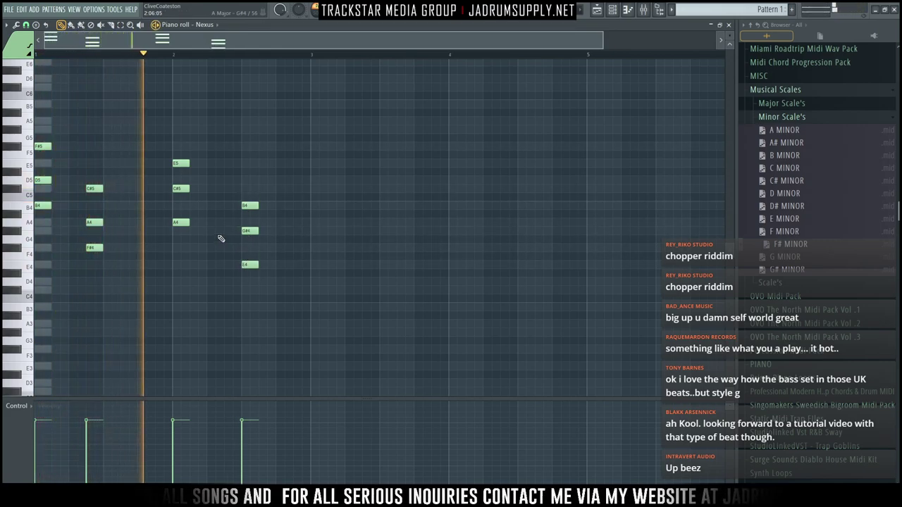
pyautogui.press('space')
# Move the last chord of bar 2 two steps earlier, to the seventh step, and play the pattern
pyautogui.moveTo(275, 293); pyautogui.dragTo(228, 168)
pyautogui.moveTo(252, 206); pyautogui.dragTo(235, 205)
pyautogui.press('space')
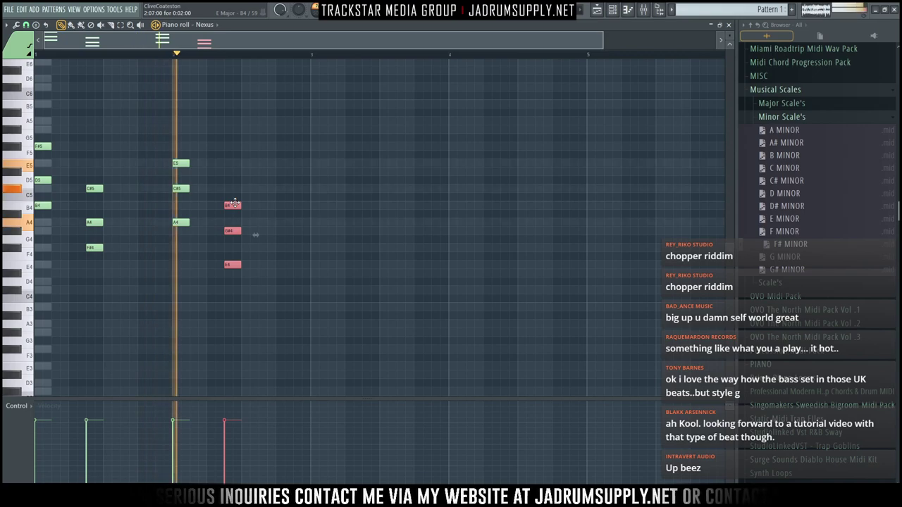
pyautogui.press('space')
# Duplicate the two-bar progression into bars 3 and 4 and clear the selection
pyautogui.moveTo(296, 303); pyautogui.dragTo(35, 101)
pyautogui.hotkey('ctrl', 'b')
pyautogui.keyDown('ctrl'); pyautogui.click(498, 296); pyautogui.keyUp('ctrl')
# Copy the last chord to the thirteenth step of bar 4 and change its notes to D4, F#4 and A4
pyautogui.moveTo(558, 291); pyautogui.dragTo(476, 179)
pyautogui.moveTo(507, 205); pyautogui.dragTo(559, 206)
pyautogui.keyDown('ctrl'); pyautogui.click(548, 267); pyautogui.keyUp('ctrl')
pyautogui.moveTo(558, 268); pyautogui.dragTo(562, 278)
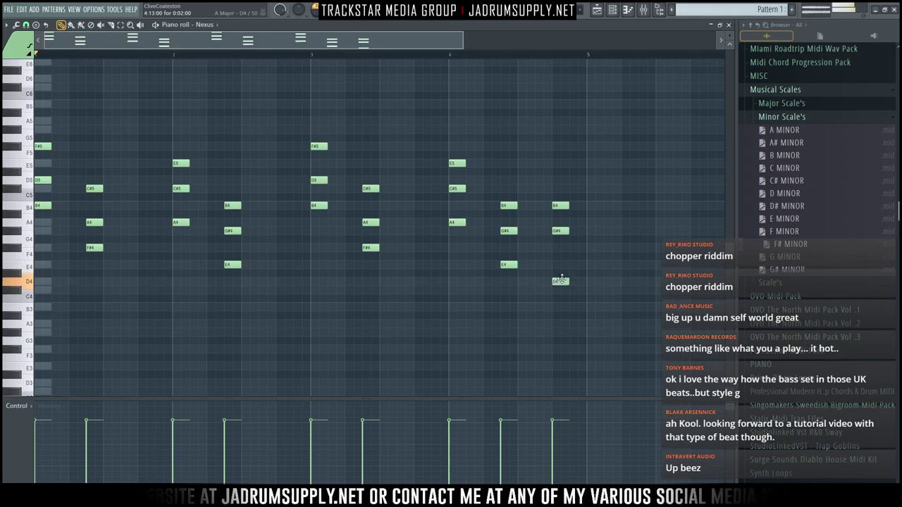
pyautogui.moveTo(561, 234); pyautogui.dragTo(561, 251)
pyautogui.press('space')
pyautogui.moveTo(554, 206); pyautogui.dragTo(557, 226)
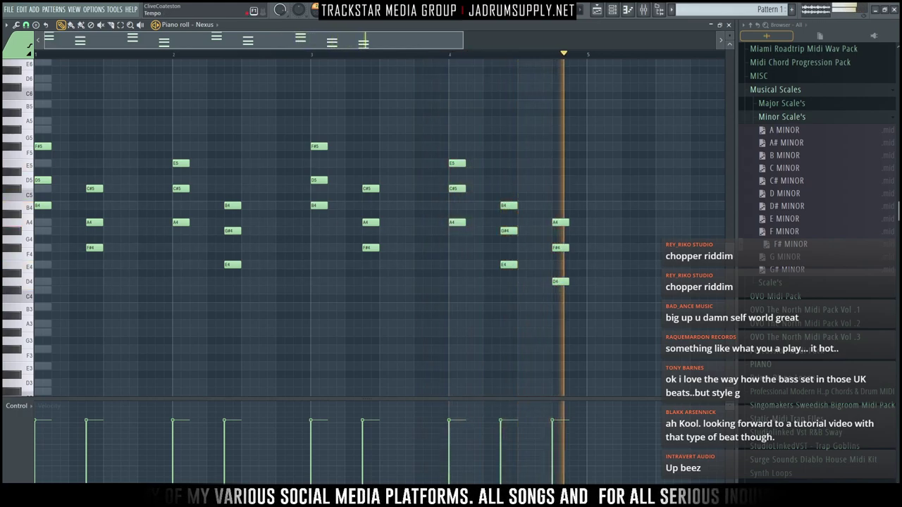
# Play back the four-bar progression and audition its first and last chords
pyautogui.press('space')
pyautogui.press('space')
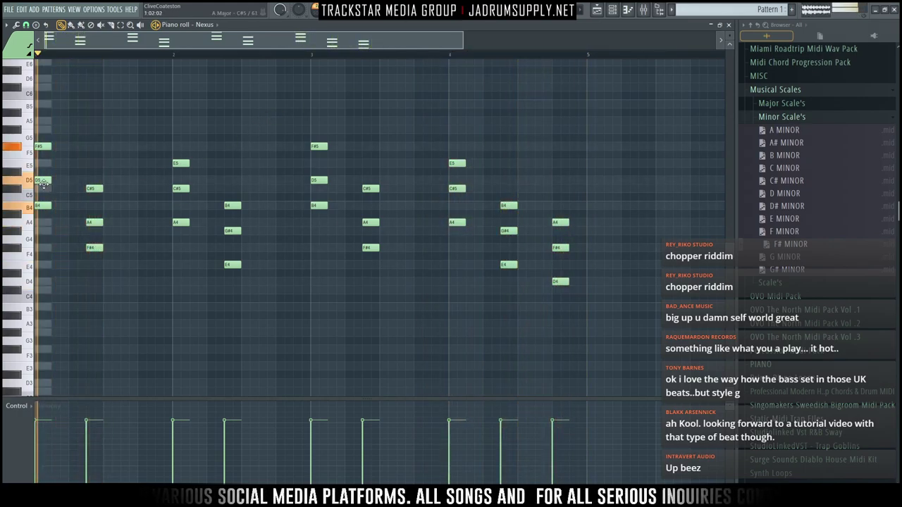
pyautogui.press('space')
pyautogui.keyDown('alt'); pyautogui.rightClick(556, 289); pyautogui.keyUp('alt')
pyautogui.keyDown('alt'); pyautogui.rightClick(54, 224); pyautogui.keyUp('alt')
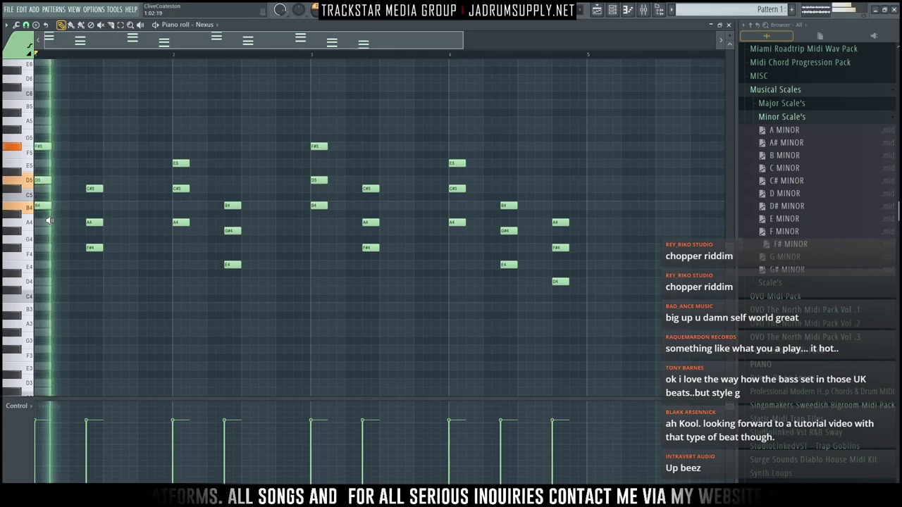
pyautogui.keyDown('alt'); pyautogui.rightClick(566, 303); pyautogui.keyUp('alt')
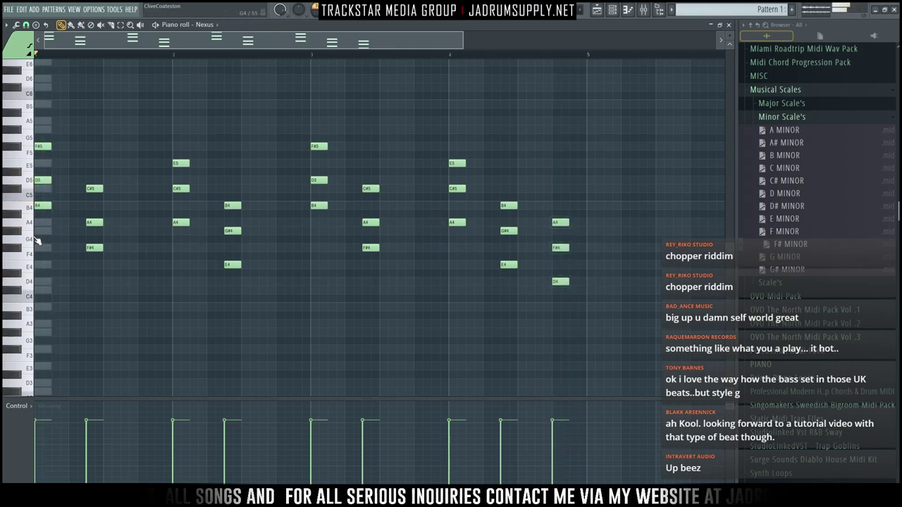
pyautogui.press('space')
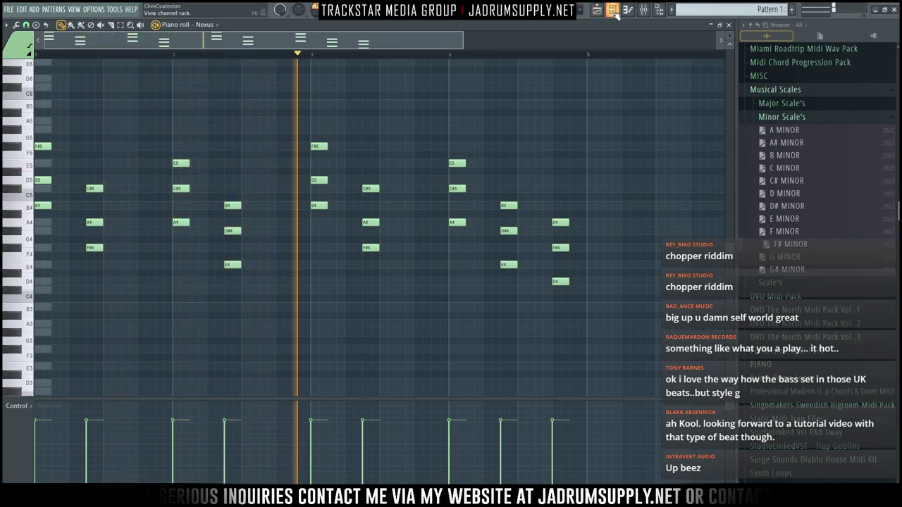
pyautogui.press('space')
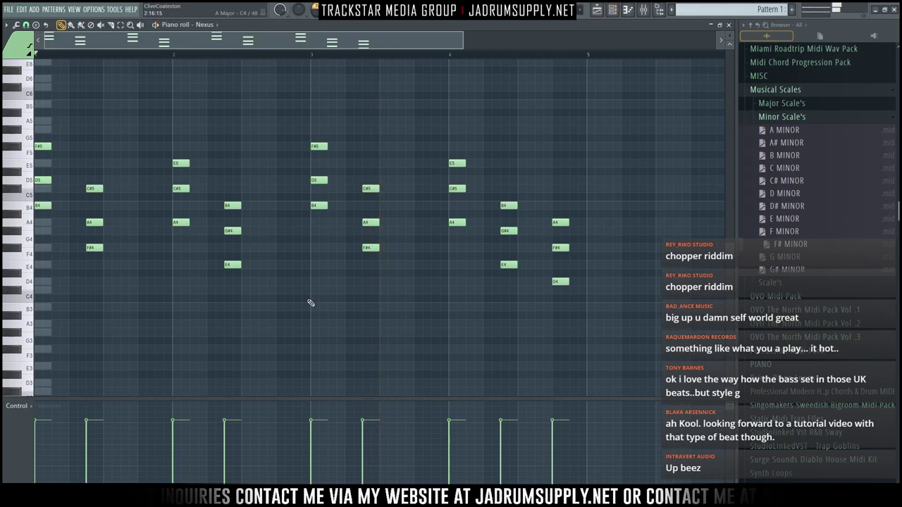
# Extend every chord to the start of the next one and trim the last chord at the end of bar 4
pyautogui.hotkey('alt', 'l')
pyautogui.press('Return')
pyautogui.moveTo(661, 335); pyautogui.dragTo(593, 221)
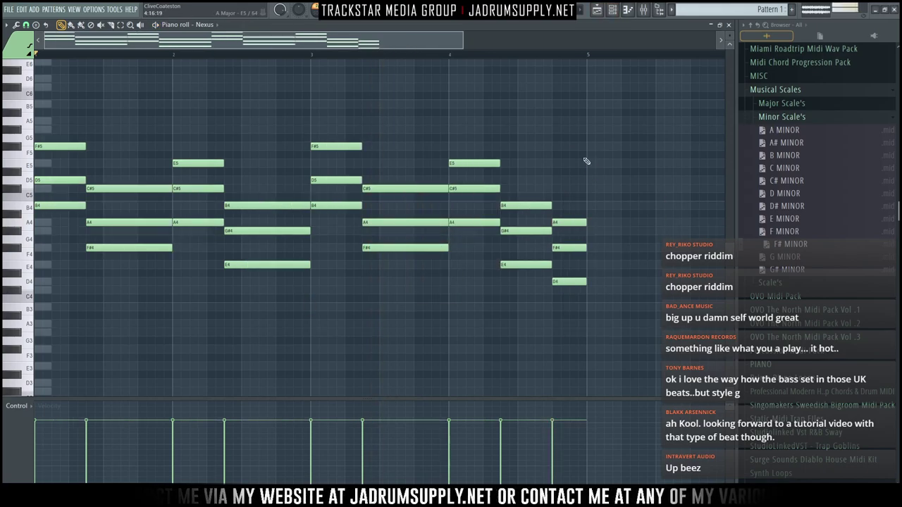
# Randomize the velocities of all notes with the piano roll randomizer
pyautogui.hotkey('alt', 'r')
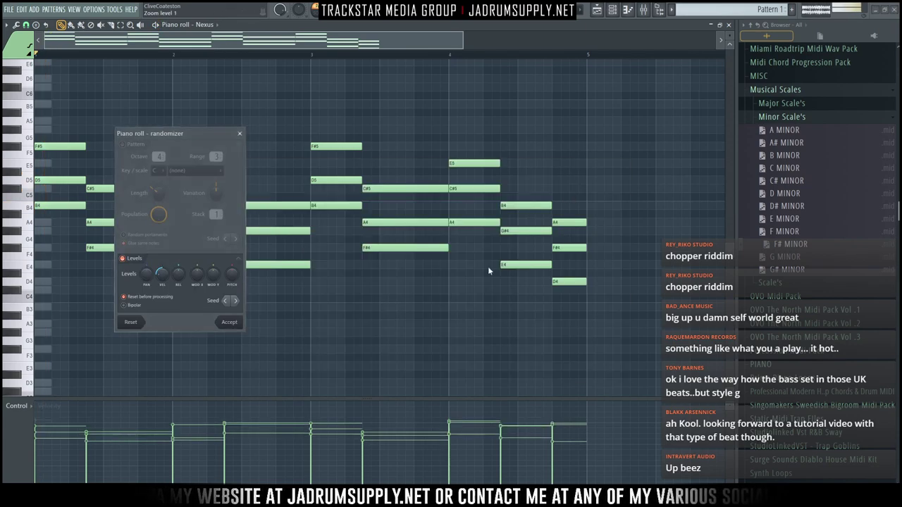
pyautogui.click(227, 323)
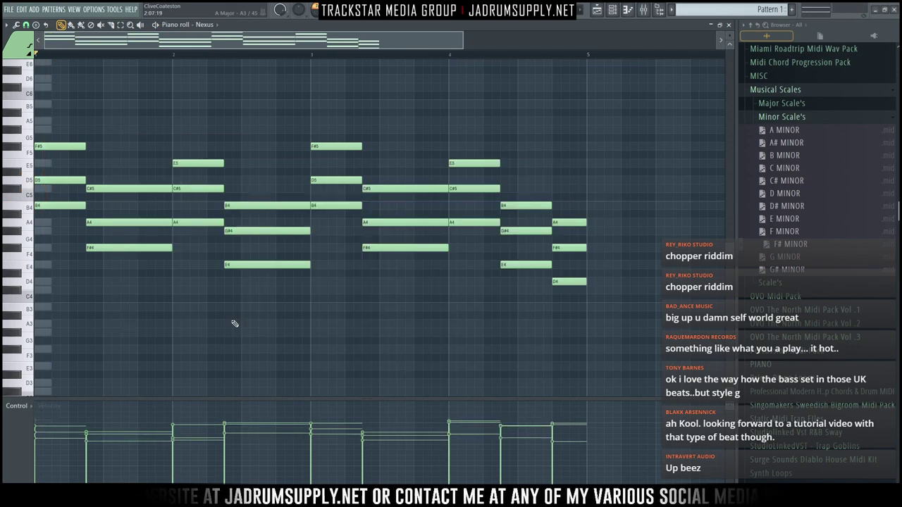
# Select the lowest note of every chord and paste a copy transposed two octaves down as a bass line
pyautogui.moveTo(43, 196); pyautogui.dragTo(46, 211)
pyautogui.moveTo(127, 249); pyautogui.dragTo(131, 261)
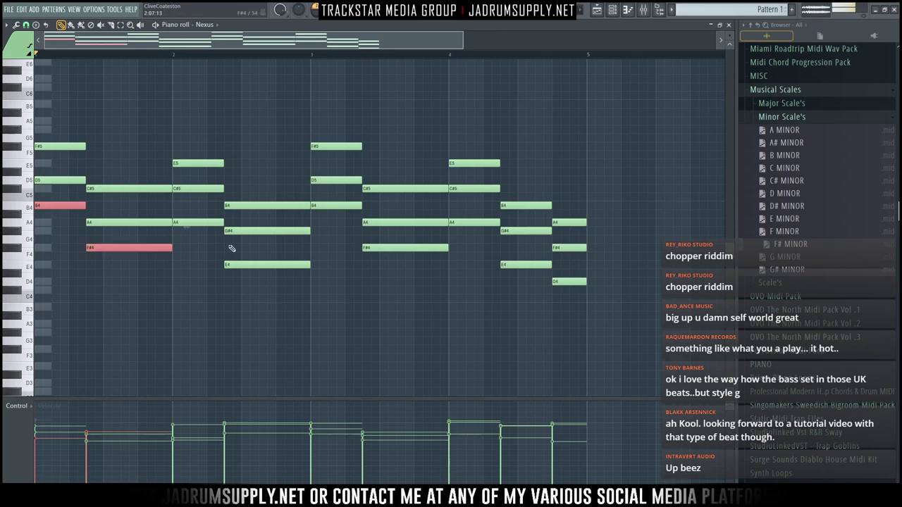
pyautogui.moveTo(203, 204); pyautogui.dragTo(204, 243)
pyautogui.moveTo(265, 257); pyautogui.dragTo(268, 271)
pyautogui.moveTo(337, 186); pyautogui.dragTo(339, 210)
pyautogui.moveTo(398, 222); pyautogui.dragTo(405, 252)
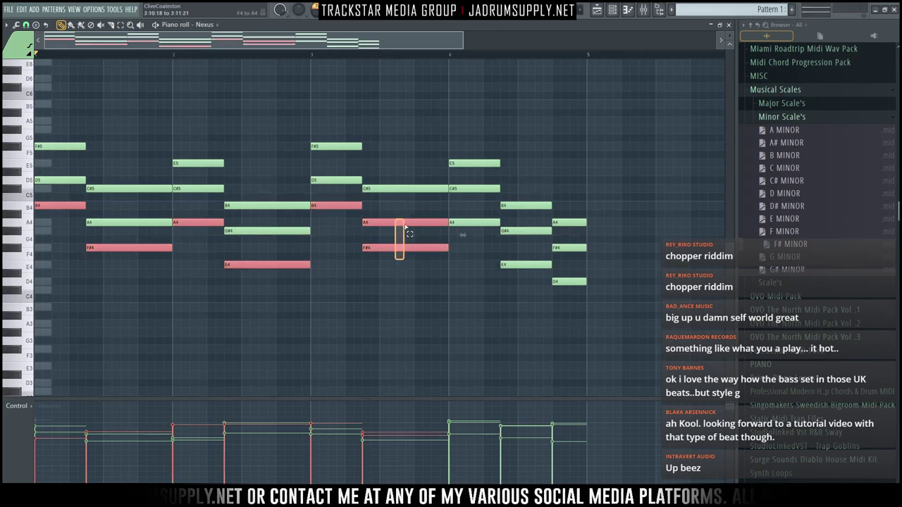
pyautogui.moveTo(474, 215); pyautogui.dragTo(477, 228)
pyautogui.moveTo(524, 250); pyautogui.dragTo(521, 282)
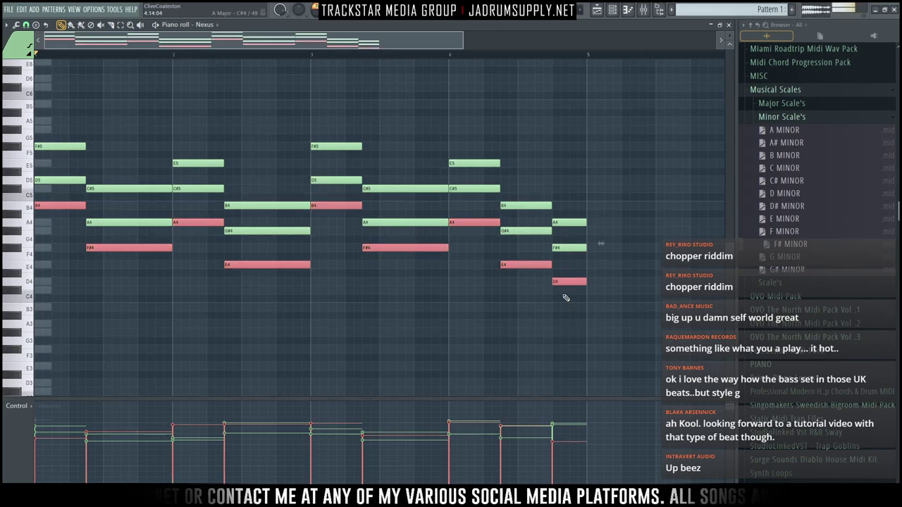
pyautogui.hotkey('ctrl', 'c')
pyautogui.hotkey('ctrl', 'v')
pyautogui.hotkey('ctrl', 'Down')
pyautogui.hotkey('ctrl', 'Down')
pyautogui.hotkey('shift', 'Left')
pyautogui.press('4')
# Play the progression with its low bass notes, clear the note selection, and stop playback
pyautogui.press('space')
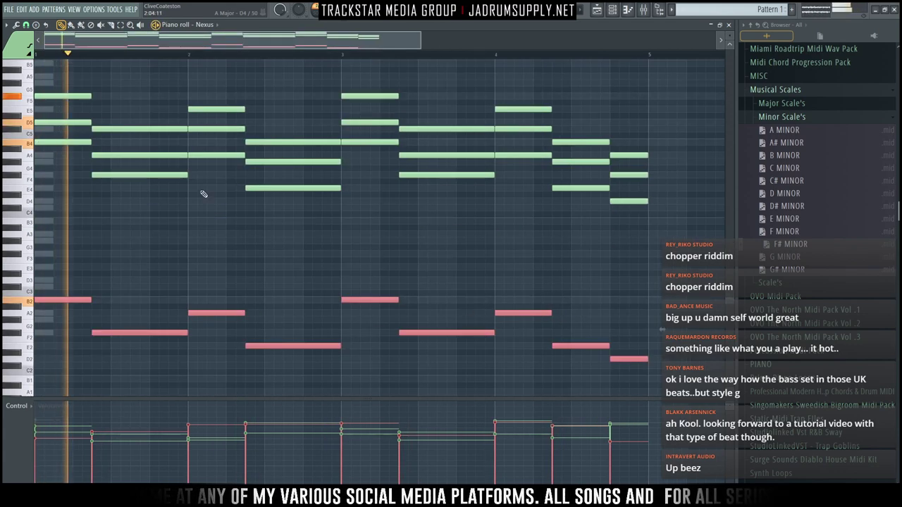
pyautogui.scroll(-3, 180, 51)
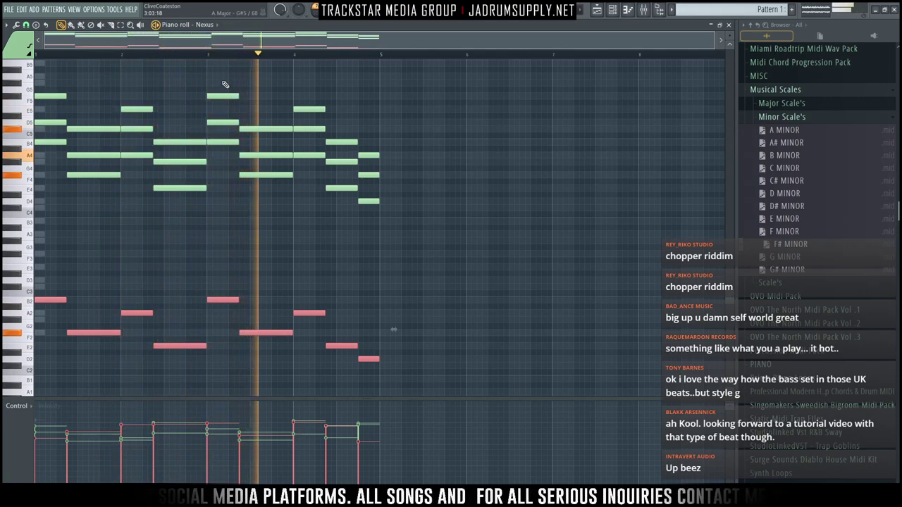
pyautogui.keyDown('ctrl'); pyautogui.click(425, 128); pyautogui.keyUp('ctrl')
pyautogui.press('space')
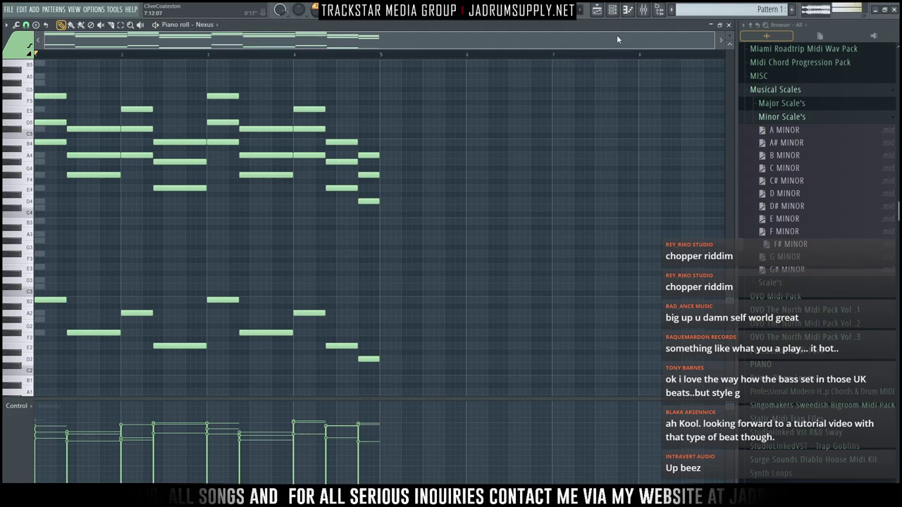
# Add an Xpand!2 instrument channel from the Air Music Technology plugins
pyautogui.click(612, 12)
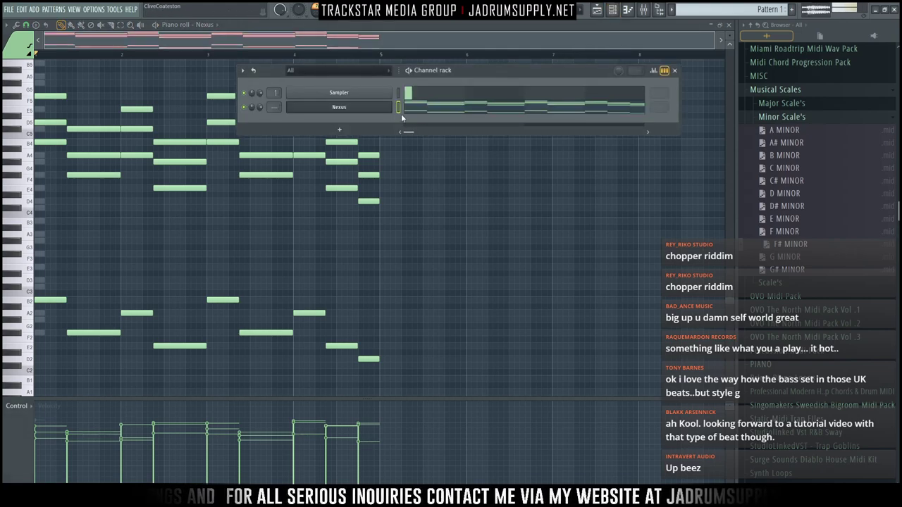
pyautogui.click(345, 130)
pyautogui.moveTo(326, 55)
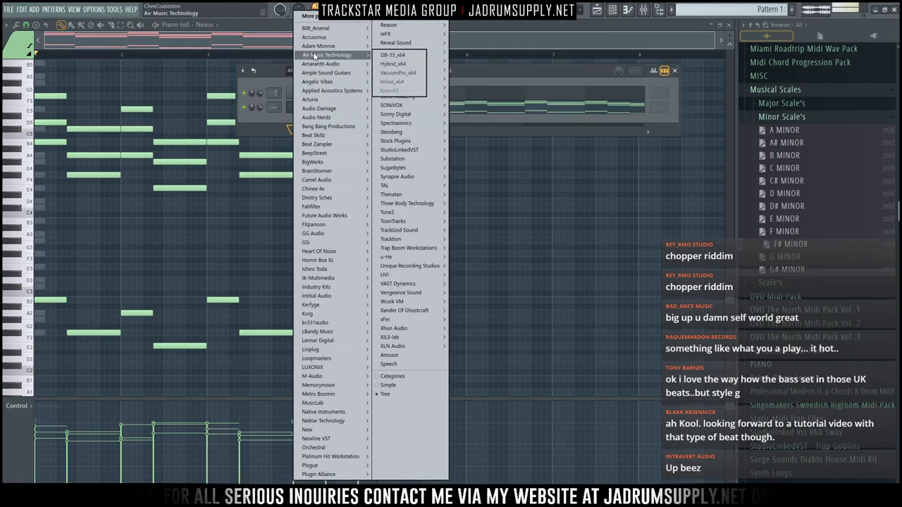
pyautogui.click(392, 91)
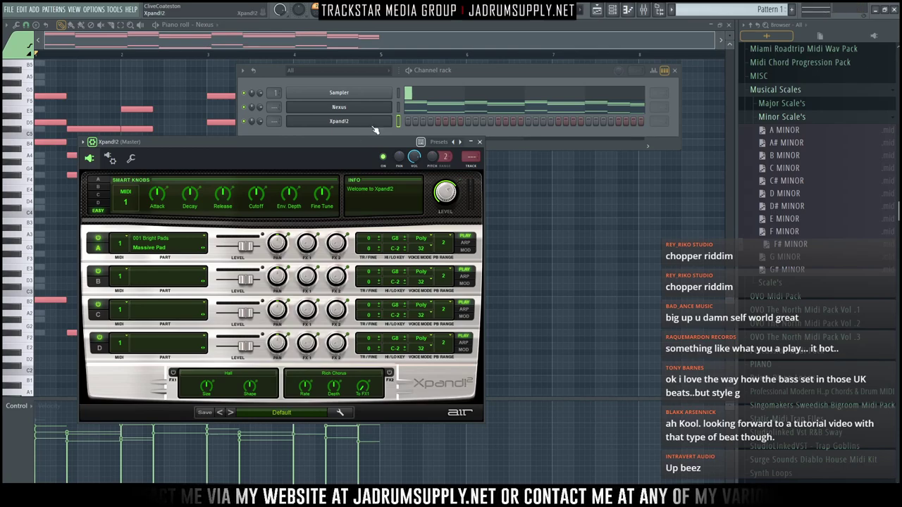
# Load the Spiccato Strings Up + Down sound from the 014 Strings category into part A of Xpand!2
pyautogui.click(148, 253)
pyautogui.moveTo(161, 310)
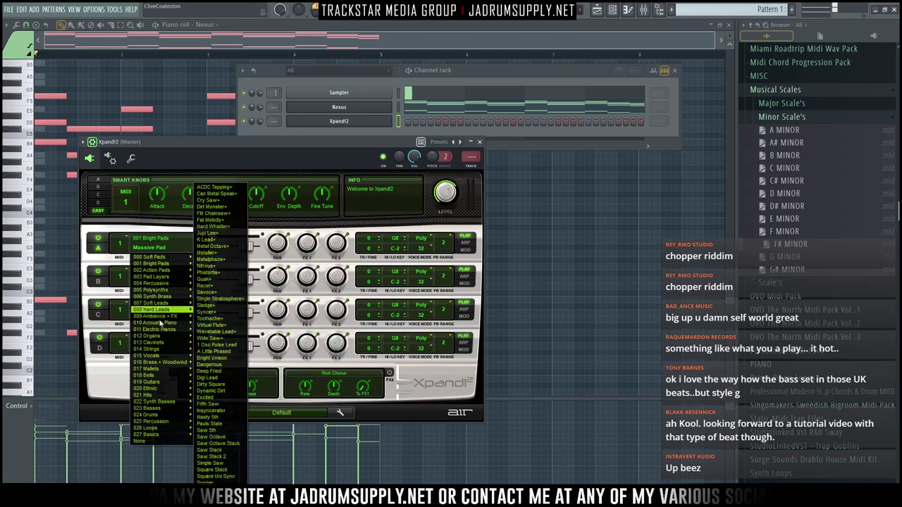
pyautogui.moveTo(169, 349)
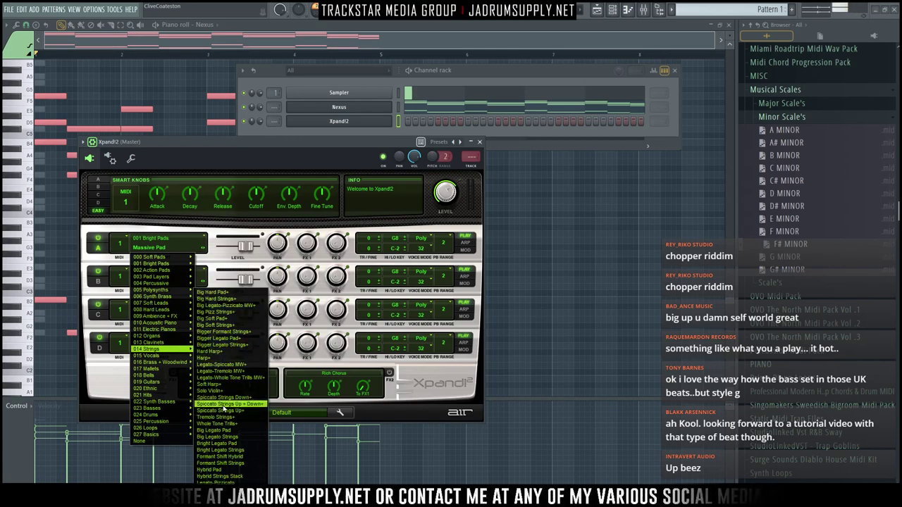
pyautogui.click(230, 404)
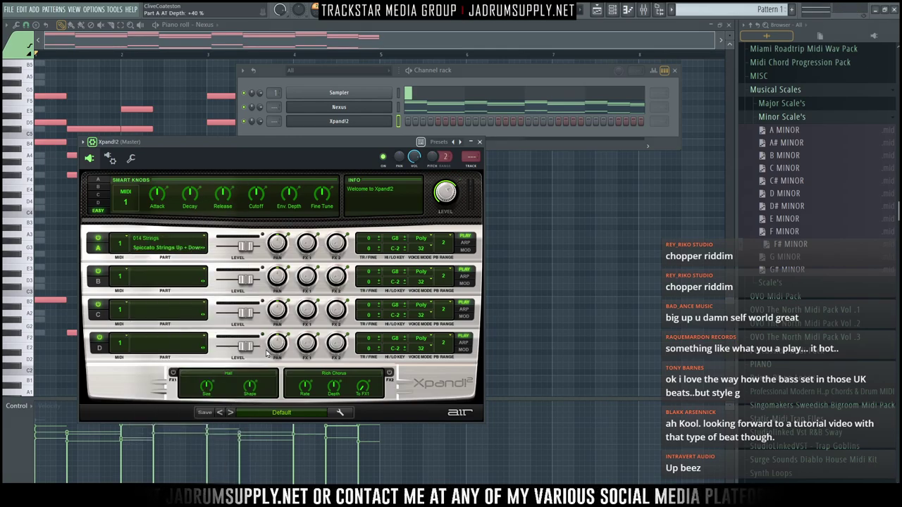
# Draw bar 1 of an Xpand!2 melody as consecutive eighth notes: B4, F#5, B4, C#5, F#4, A4, F#4, C#5
pyautogui.rightClick(375, 118)
pyautogui.click(409, 123)
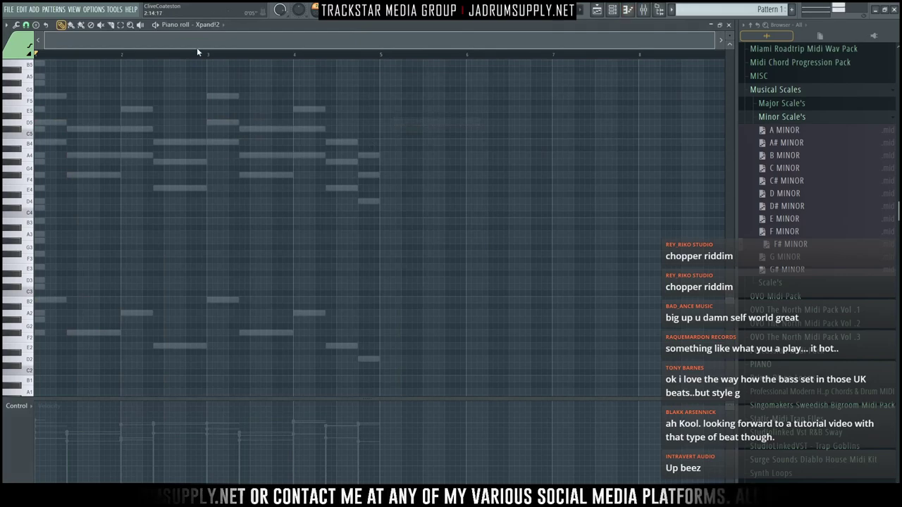
pyautogui.moveTo(41, 301); pyautogui.dragTo(9, 296)
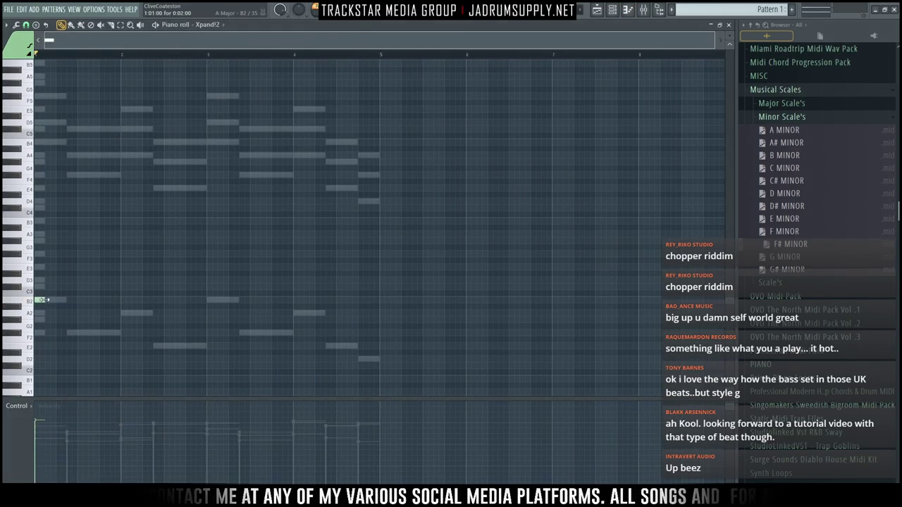
pyautogui.moveTo(40, 300); pyautogui.dragTo(5, 121)
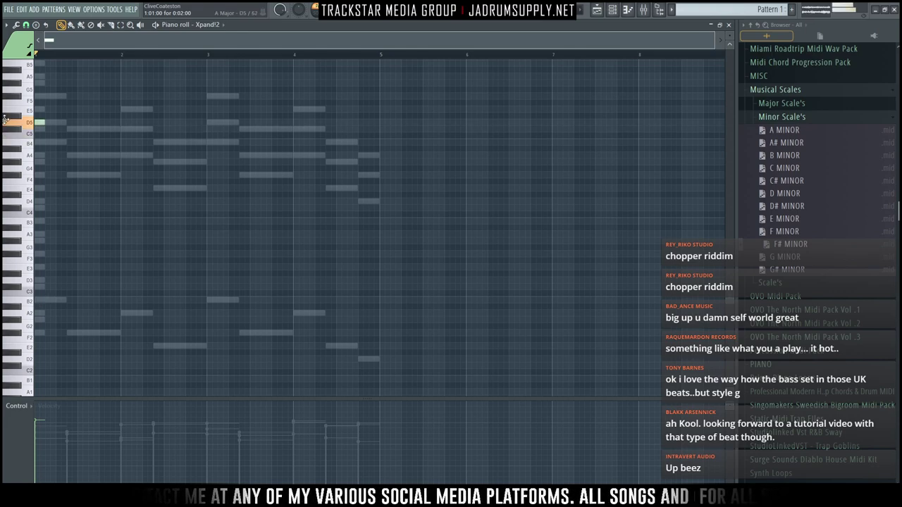
pyautogui.keyDown('ctrl'); pyautogui.rightClick(96, 142); pyautogui.keyUp('ctrl')
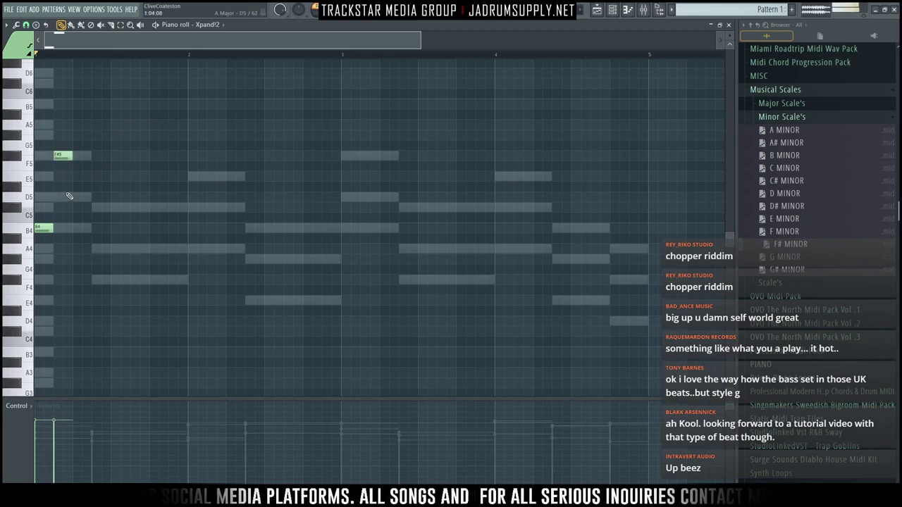
pyautogui.click(78, 227)
pyautogui.click(98, 207)
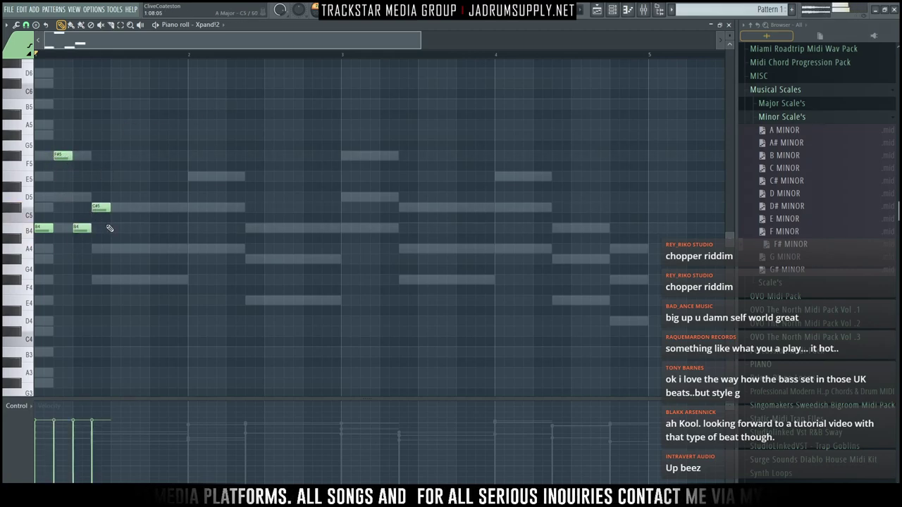
pyautogui.click(112, 280)
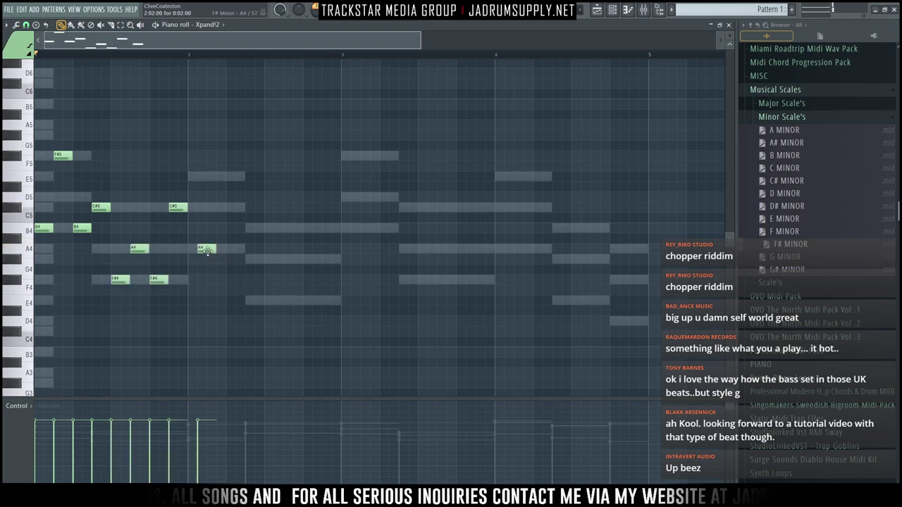
# Continue the melody through bar 2 with eighth notes A4, C#5, A4, G#4, B4, E4, G#4, E4
pyautogui.click(206, 176)
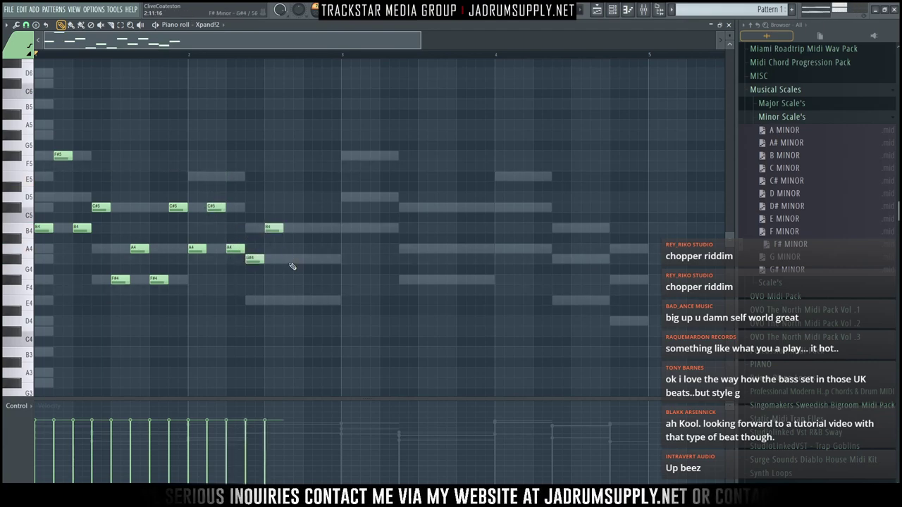
pyautogui.click(285, 301)
pyautogui.click(323, 301)
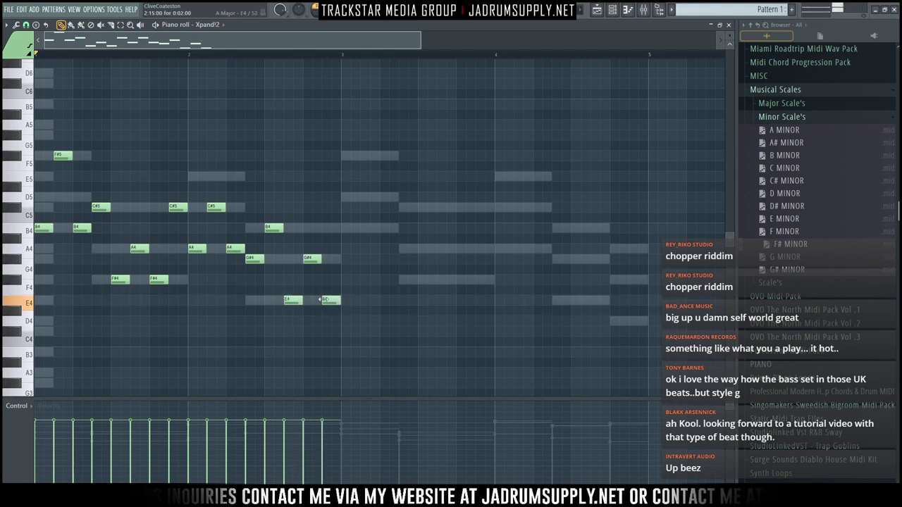
# Duplicate the two-bar string melody into bars 3 and 4 and play its opening
pyautogui.hotkey('ctrl', 'b')
pyautogui.hotkey('ctrl', 'd')
pyautogui.press('space')
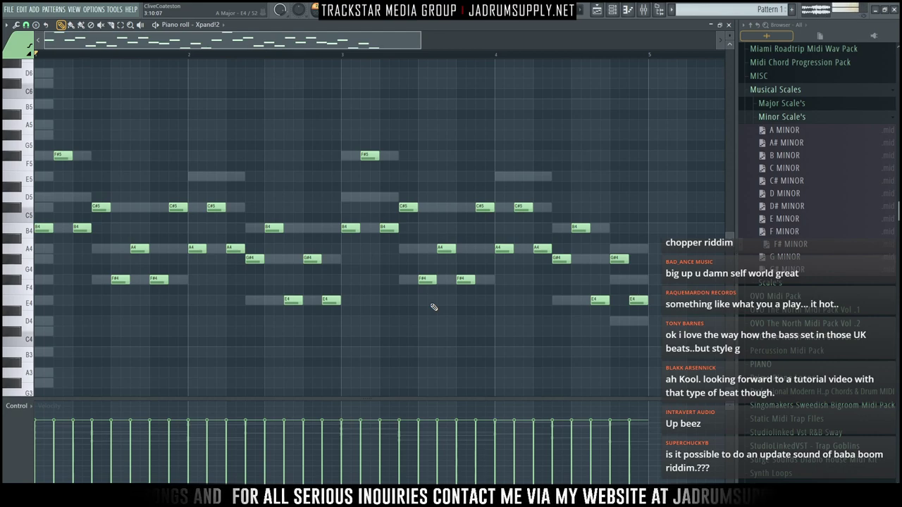
pyautogui.press('space')
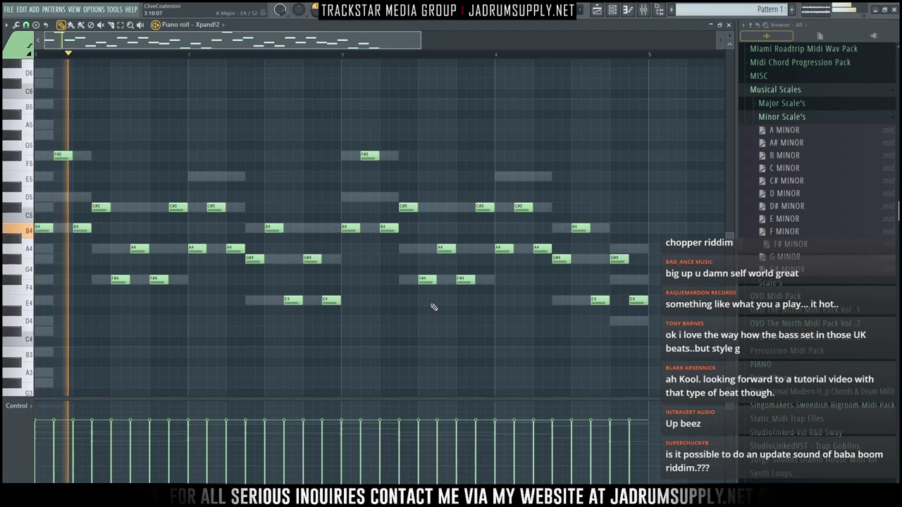
# Transpose the whole string melody up one octave and play it back
pyautogui.hotkey('ctrl', 'Up')
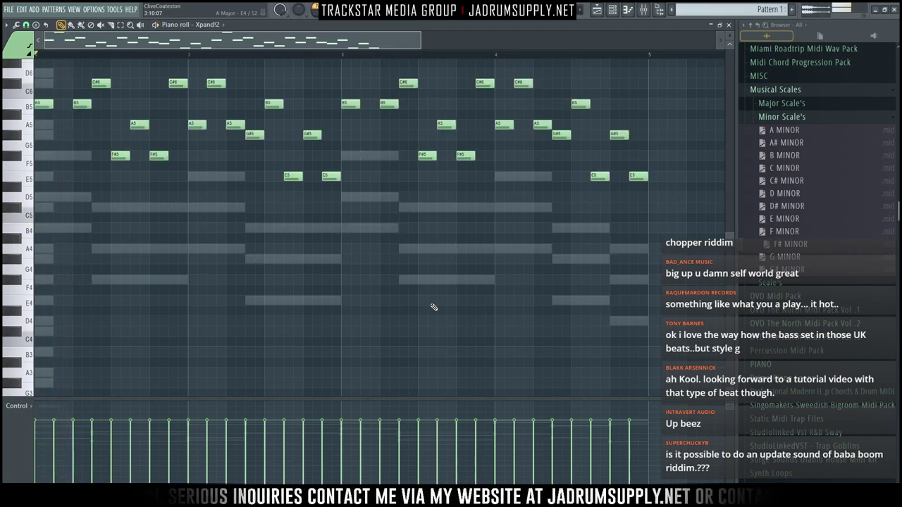
pyautogui.scroll(4, 434, 306)
pyautogui.press('space')
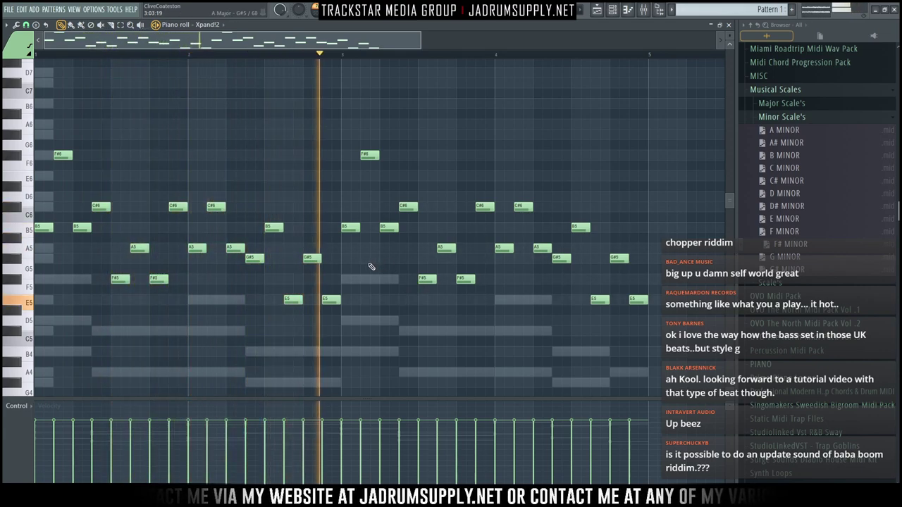
pyautogui.press('space')
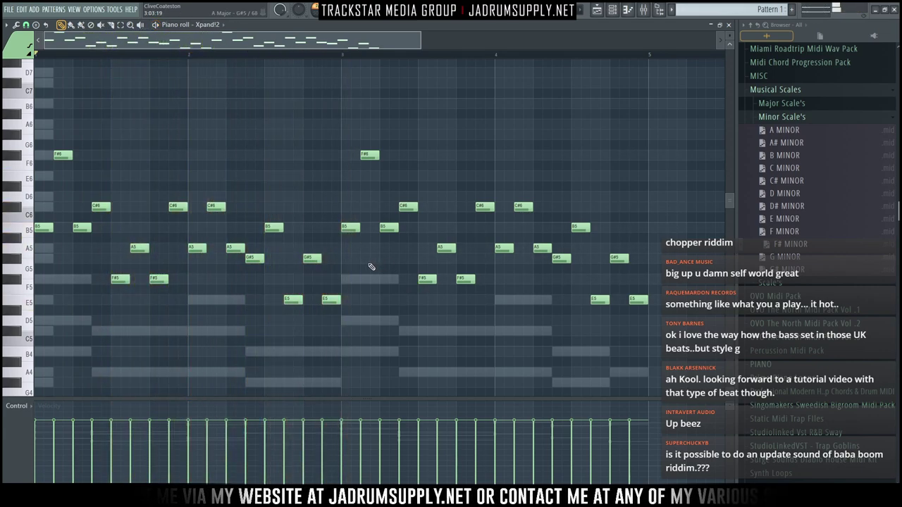
# Split bar 2's last note into half-length E5 and F#5, and bar 3's beat-three note into half-length B5 and F#5
pyautogui.click(293, 56)
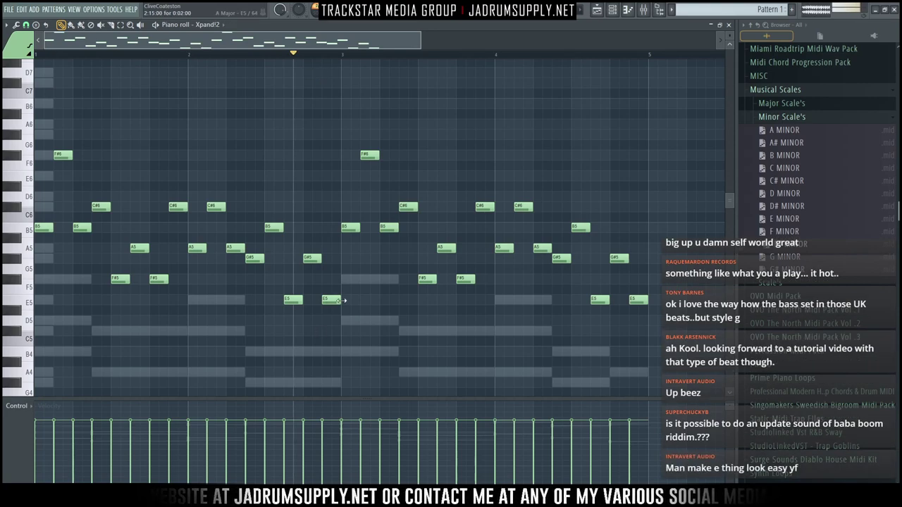
pyautogui.press('space')
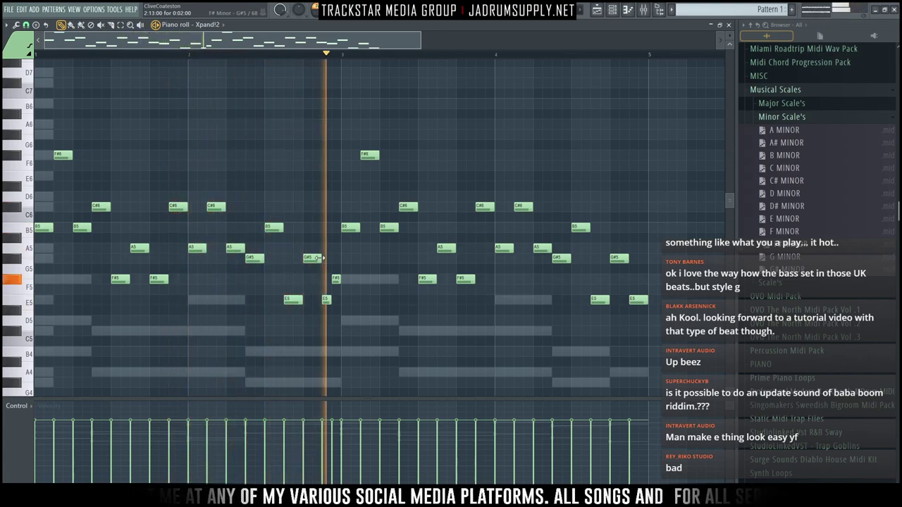
pyautogui.press('space')
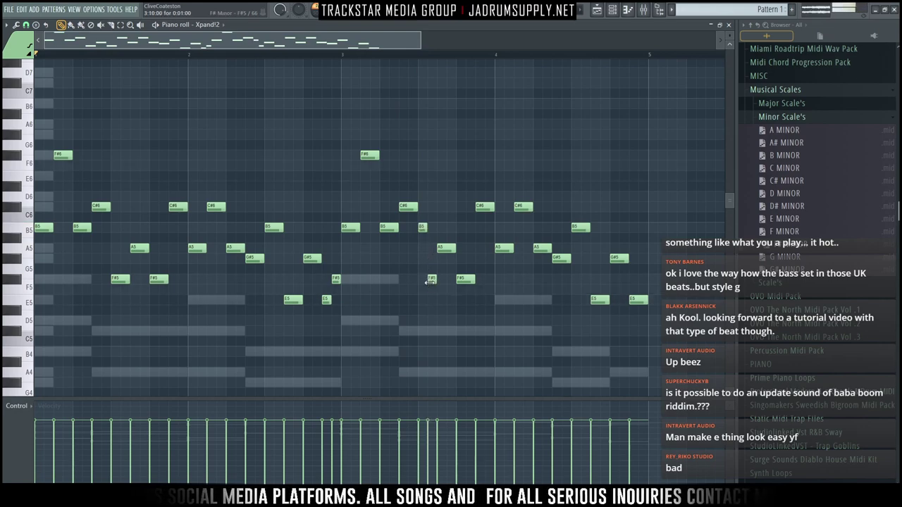
# Replace the last C#6 of bar 3 with half-length A5 and C#6 notes and play the passage
pyautogui.press('space')
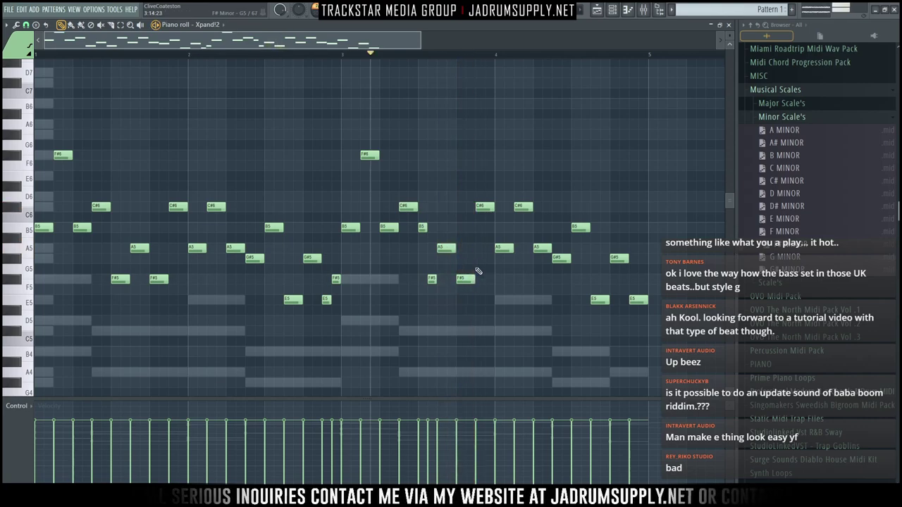
pyautogui.press('space')
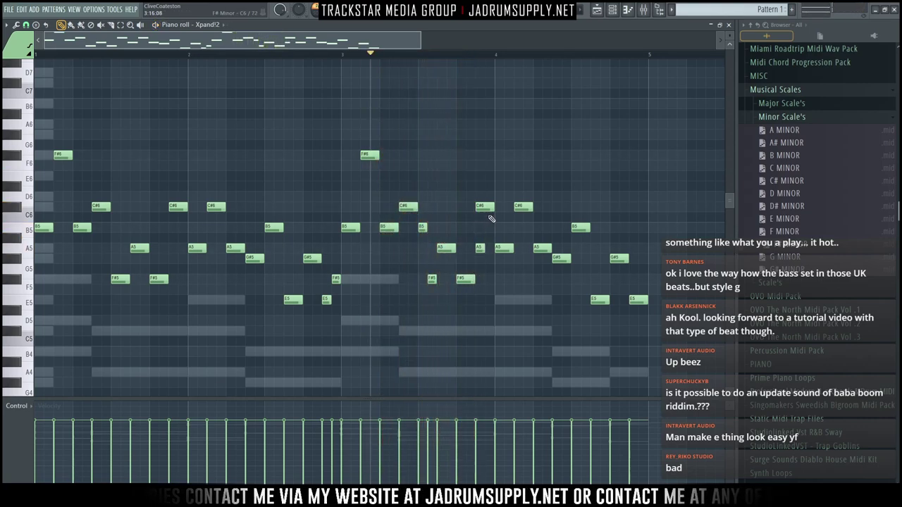
pyautogui.press('space')
pyautogui.click(486, 206)
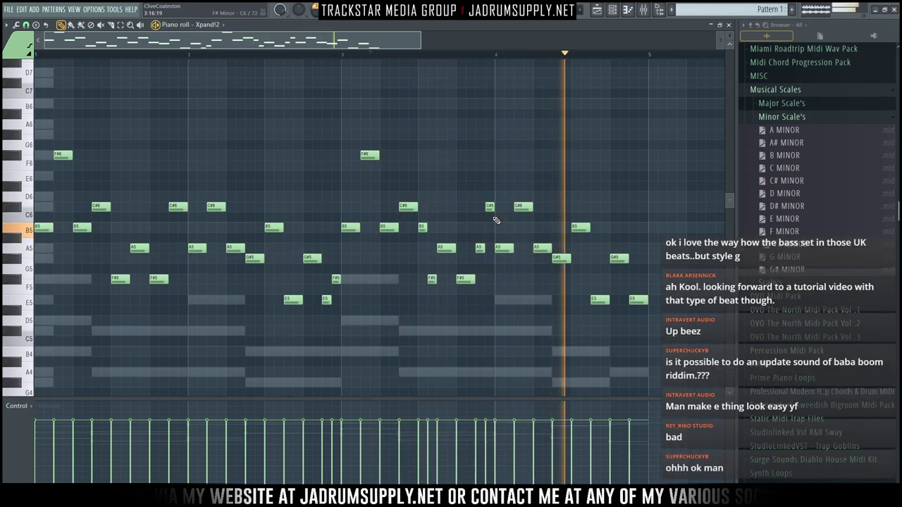
pyautogui.press('space')
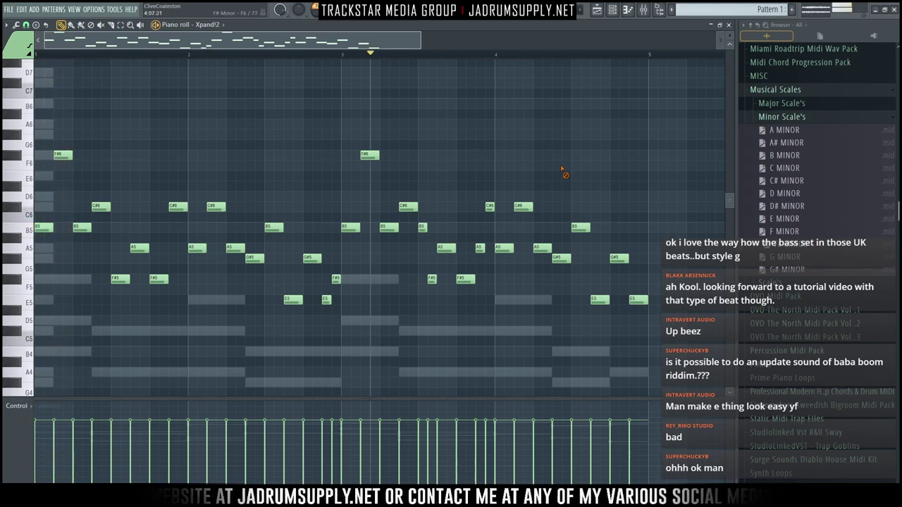
# Add a Korg M1 instrument channel to the channel rack
pyautogui.click(614, 10)
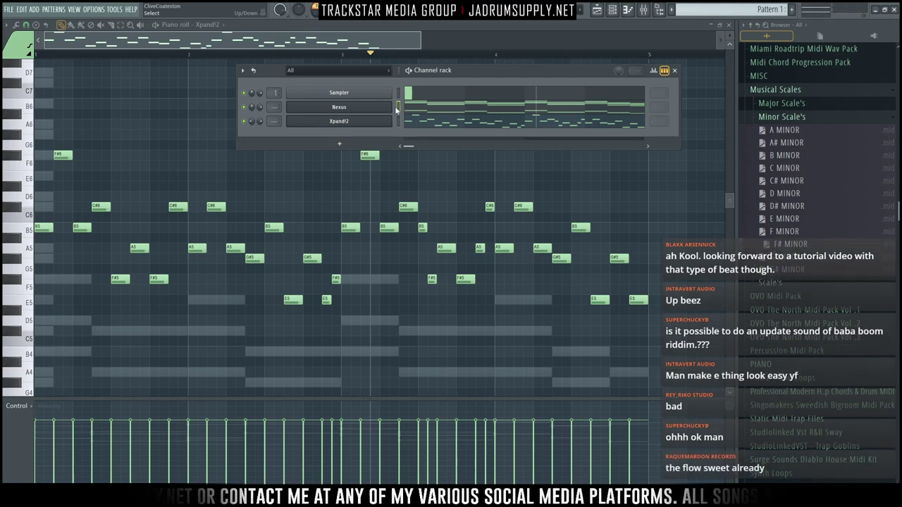
pyautogui.click(341, 145)
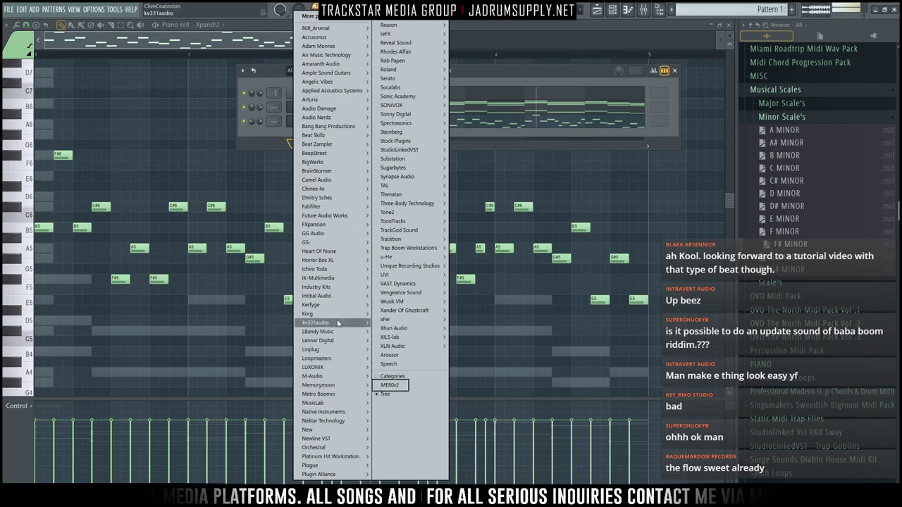
pyautogui.click(386, 323)
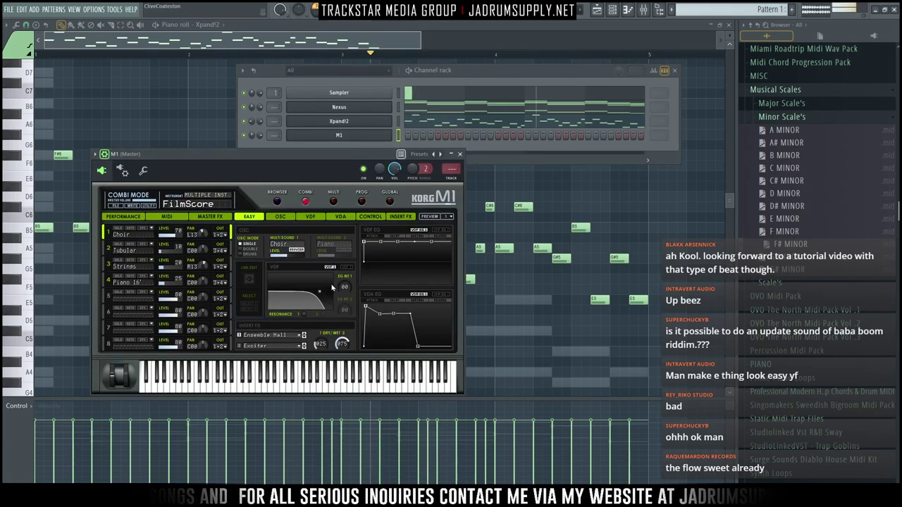
# Paste the Nexus chord notes into the M1 channel and mute all other channels
pyautogui.moveTo(333, 153); pyautogui.dragTo(398, 169)
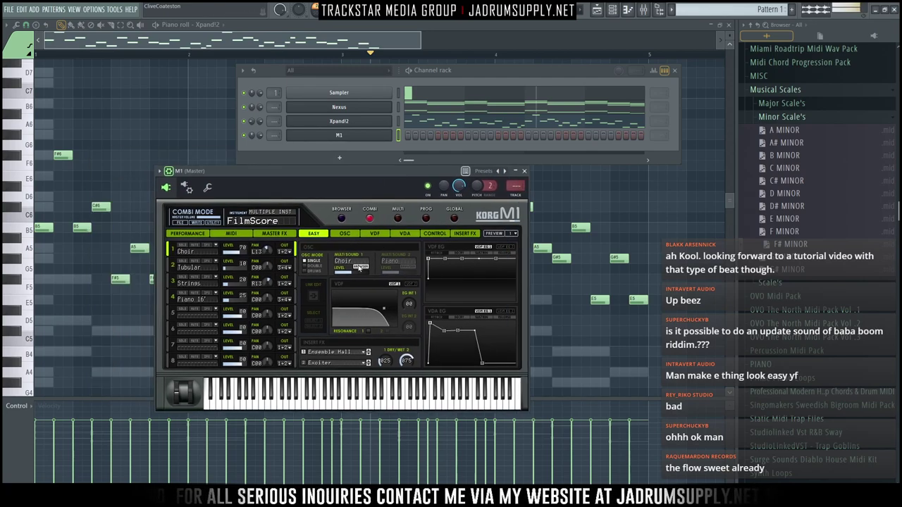
pyautogui.click(385, 138)
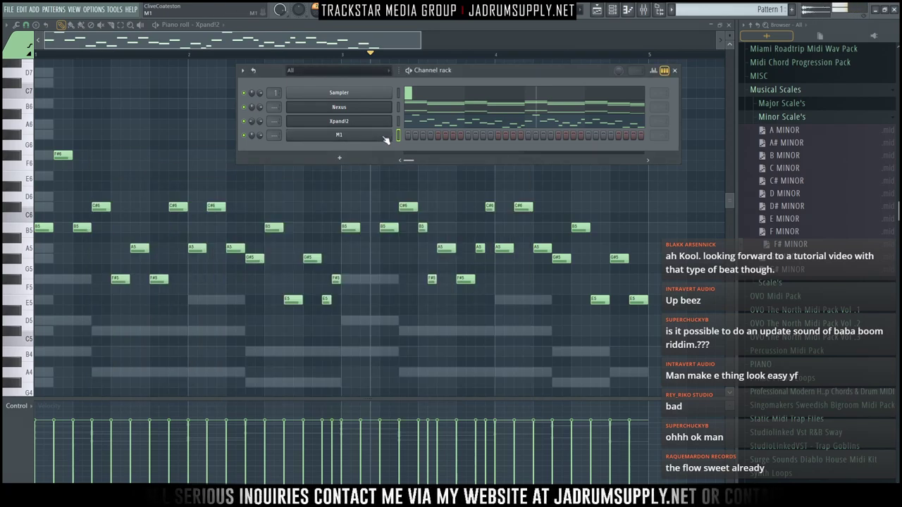
pyautogui.hotkey('ctrl', 'v')
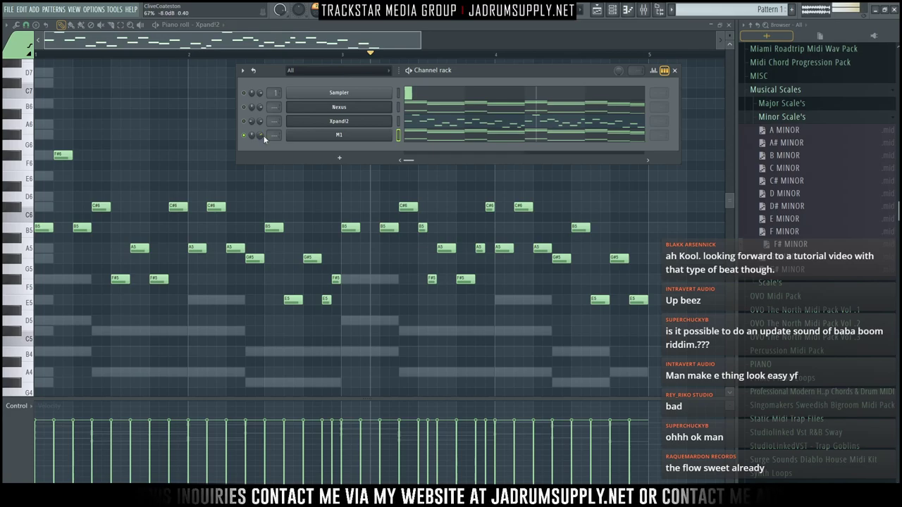
# Audition several string presets in the Korg M1 browser and load the String Mix combi
pyautogui.click(338, 137)
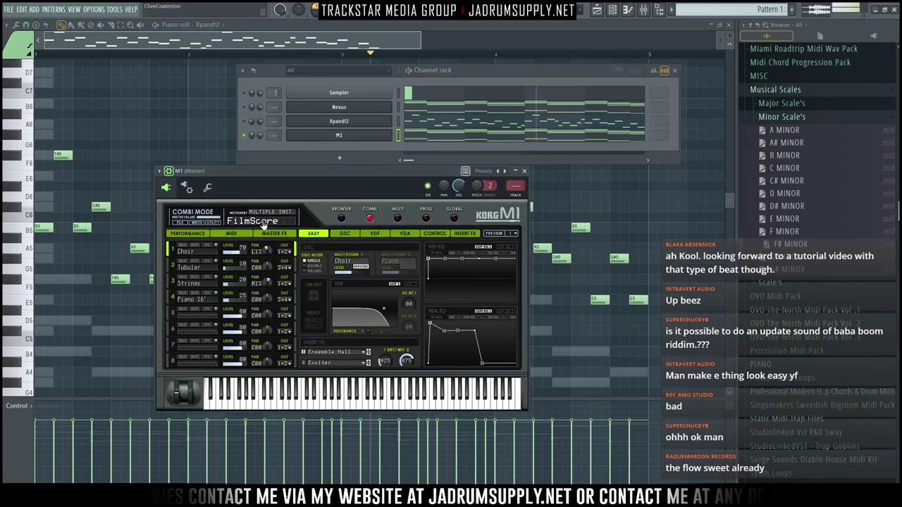
pyautogui.moveTo(289, 177); pyautogui.dragTo(279, 172)
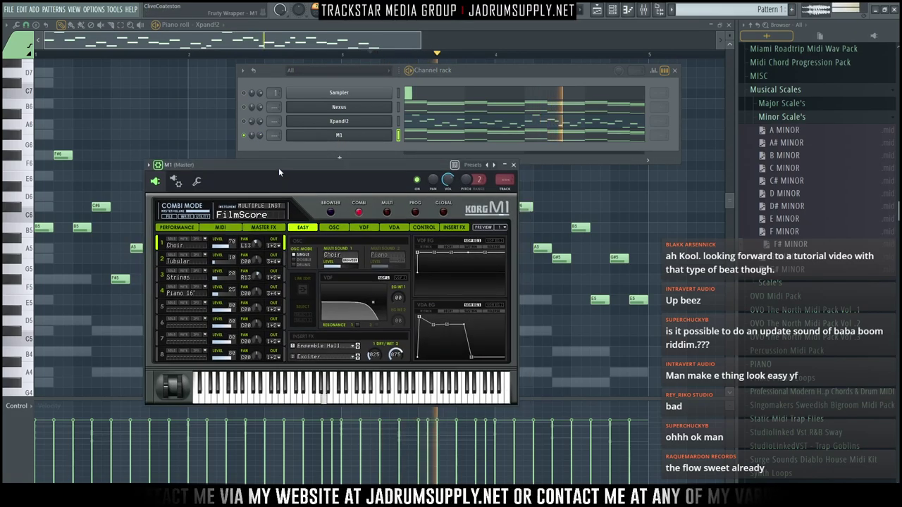
pyautogui.click(331, 212)
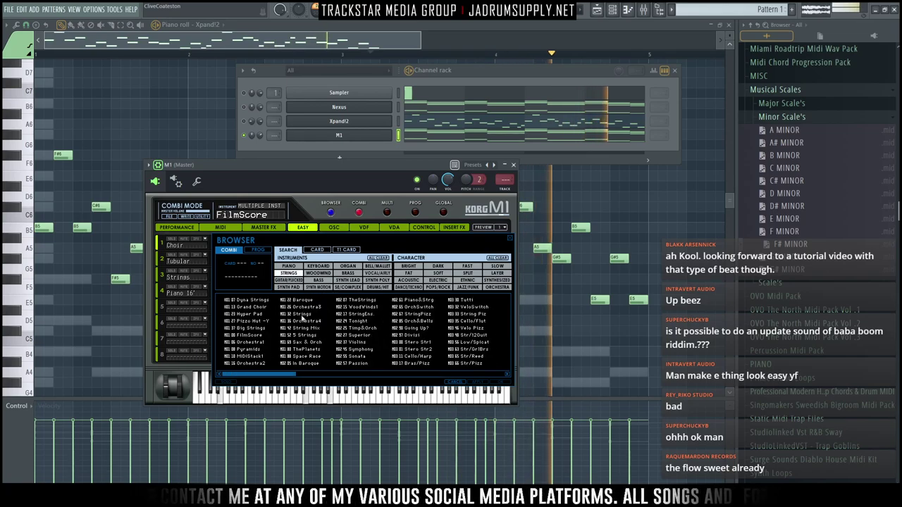
pyautogui.click(288, 273)
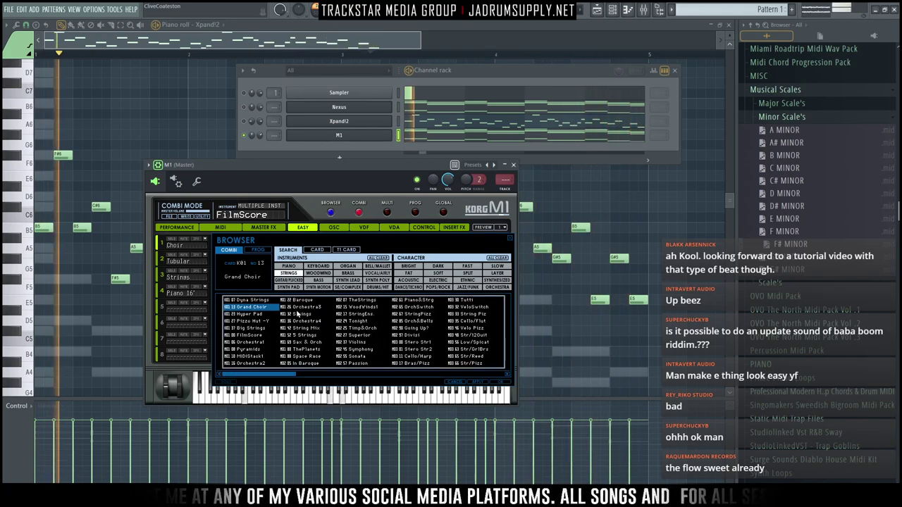
pyautogui.click(299, 307)
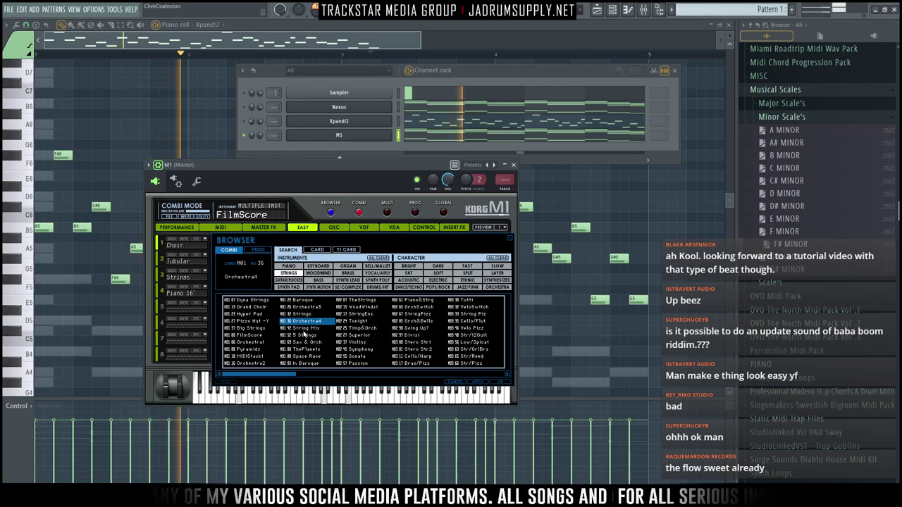
pyautogui.click(302, 328)
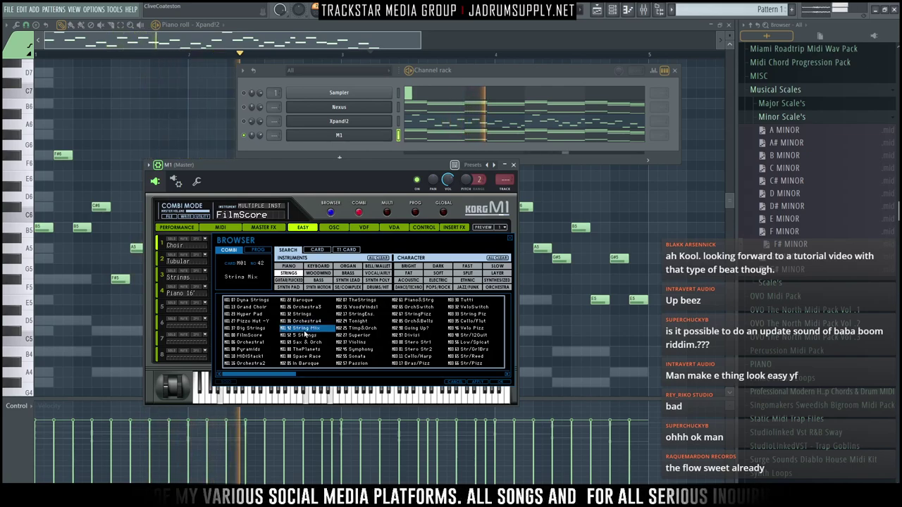
pyautogui.doubleClick(301, 329)
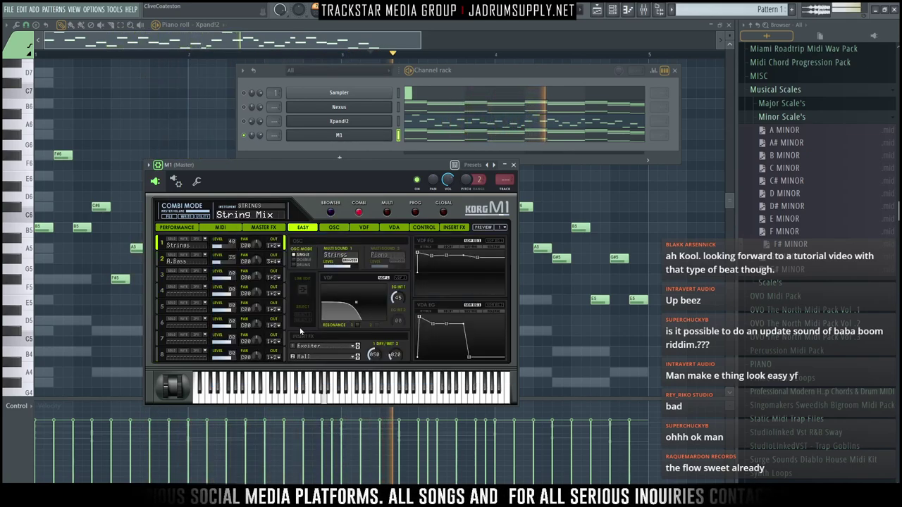
# Unmute all channels and adjust the balance of the Xpand!2 and M1 channels while the pattern plays
pyautogui.click(401, 148)
pyautogui.press('space')
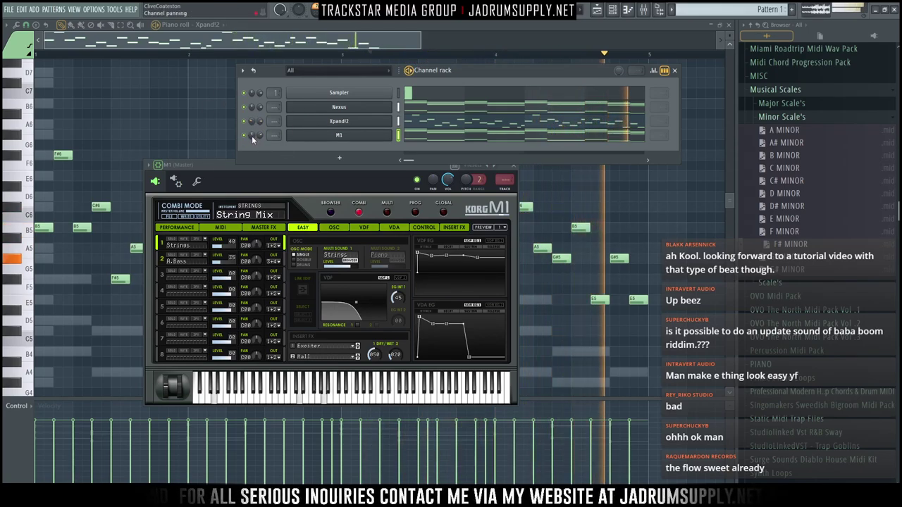
pyautogui.moveTo(261, 122); pyautogui.dragTo(261, 145)
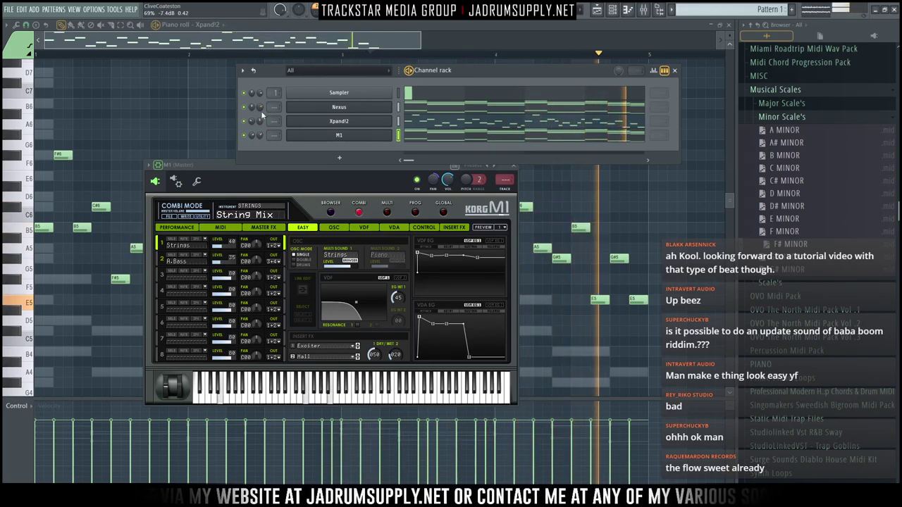
# Find Yaad Vibez_Snare_2_[Dancehall_Trap] in the 808's snare folder of the Yaad Vibes drumkit and add it as a new channel
pyautogui.scroll(8, 766, 144)
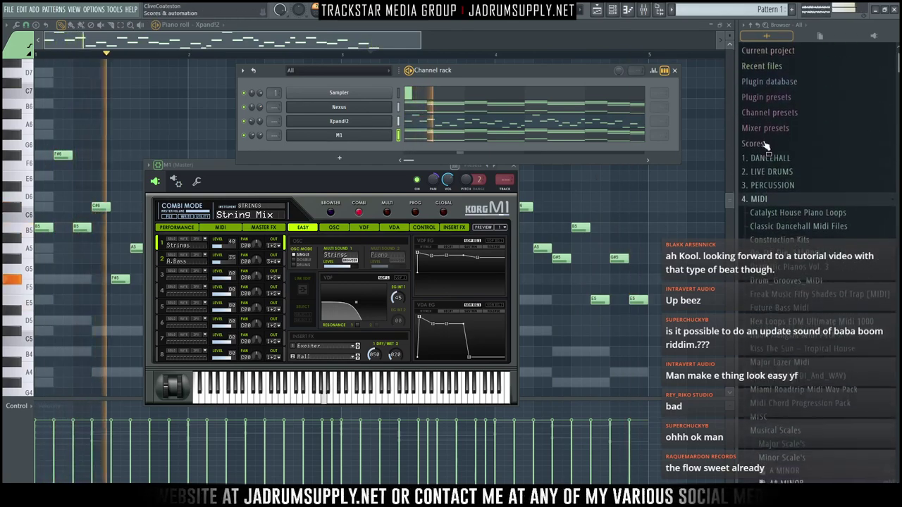
pyautogui.click(768, 158)
pyautogui.click(781, 286)
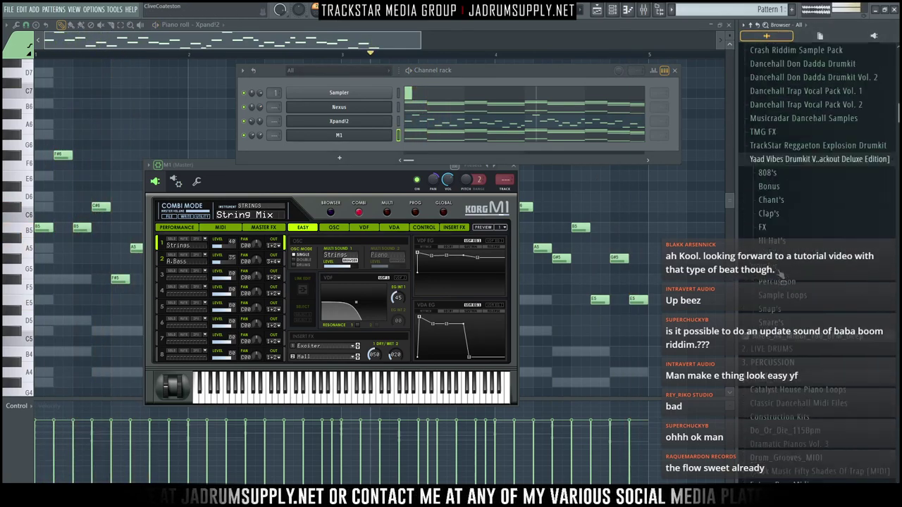
pyautogui.click(789, 237)
pyautogui.click(794, 292)
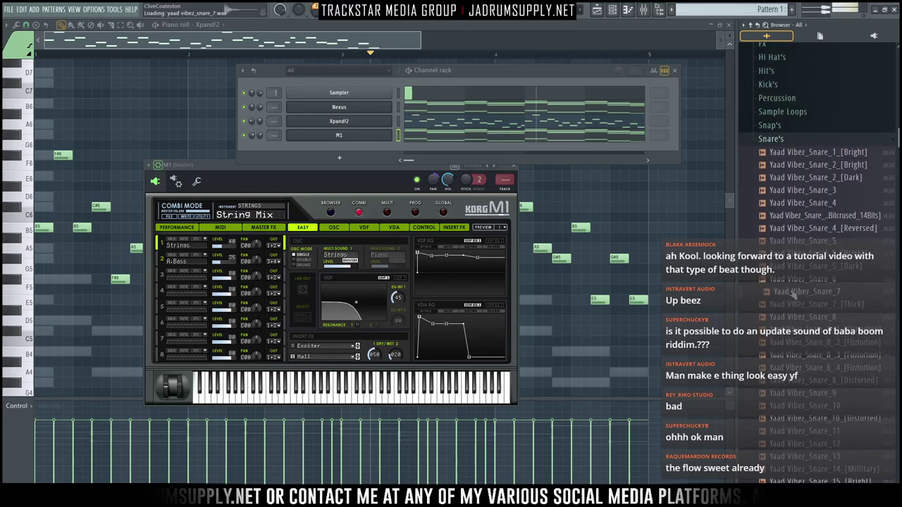
pyautogui.scroll(6, 797, 282)
pyautogui.click(781, 310)
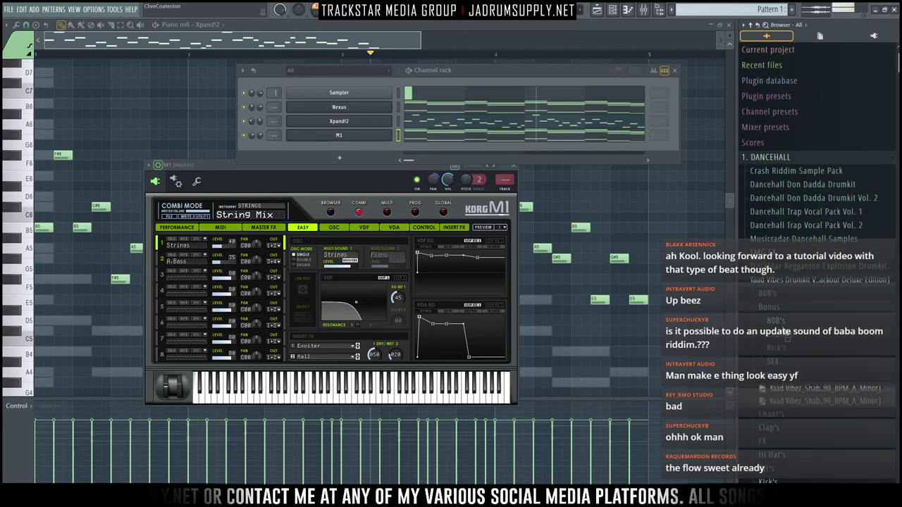
pyautogui.click(781, 377)
pyautogui.moveTo(844, 219); pyautogui.dragTo(432, 156)
# Program a two-bar snare pattern with hits on steps 4, 7 and 13 of each bar and enable channel looping
pyautogui.click(430, 150)
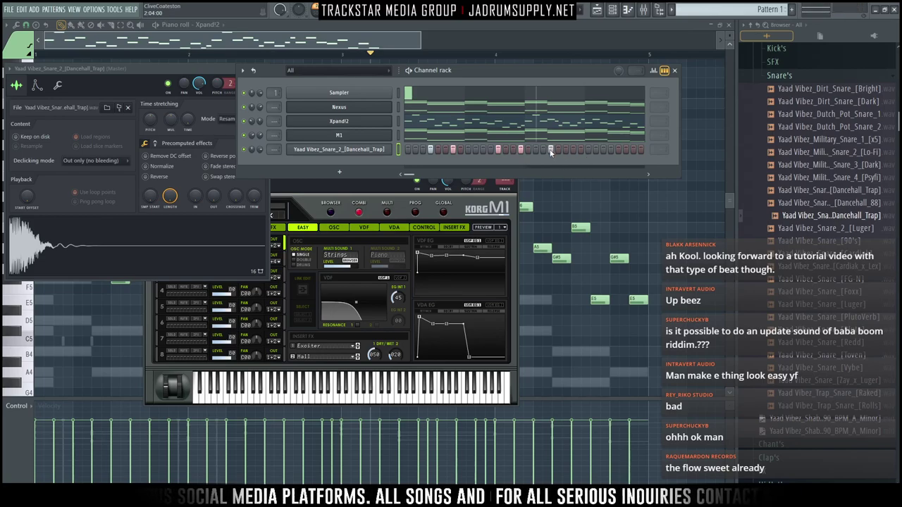
pyautogui.click(610, 150)
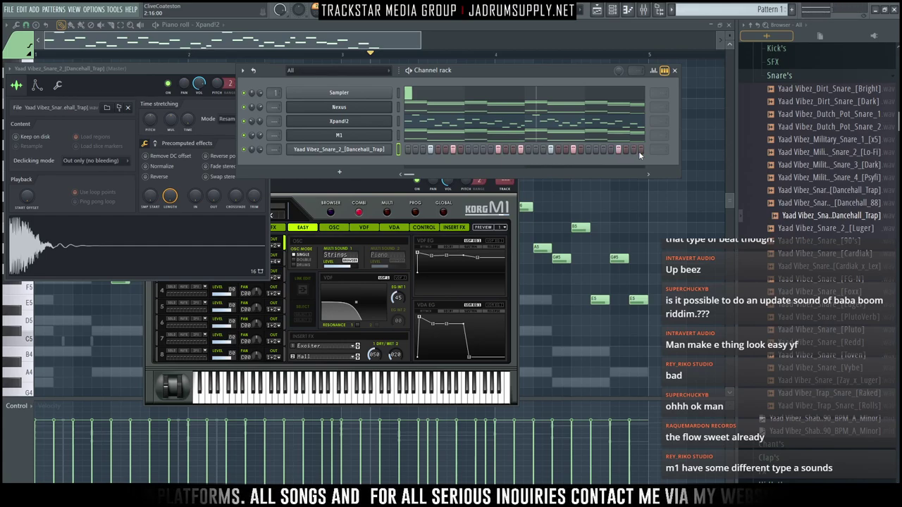
pyautogui.click(255, 72)
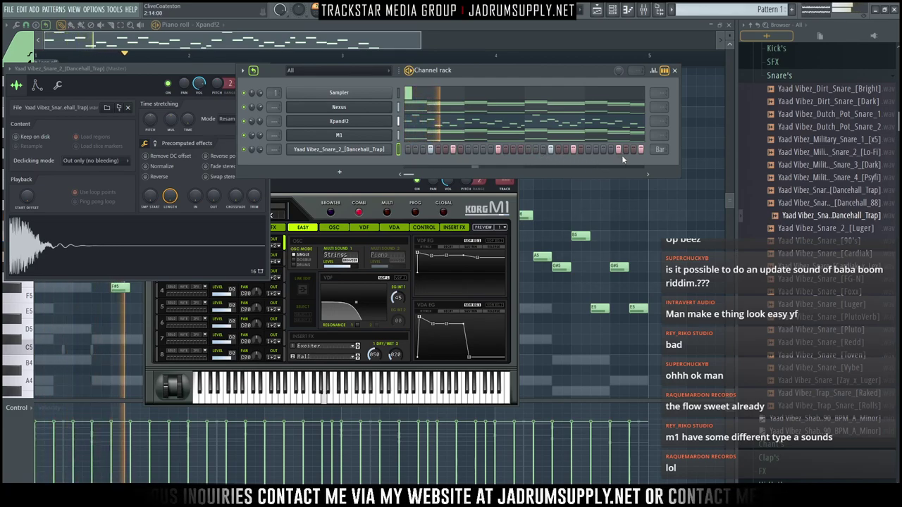
# Add Yaad Vibez_Snare_[Toven] as a new channel and place two C5 notes on steps 10 and 11 of bar 1
pyautogui.click(820, 355)
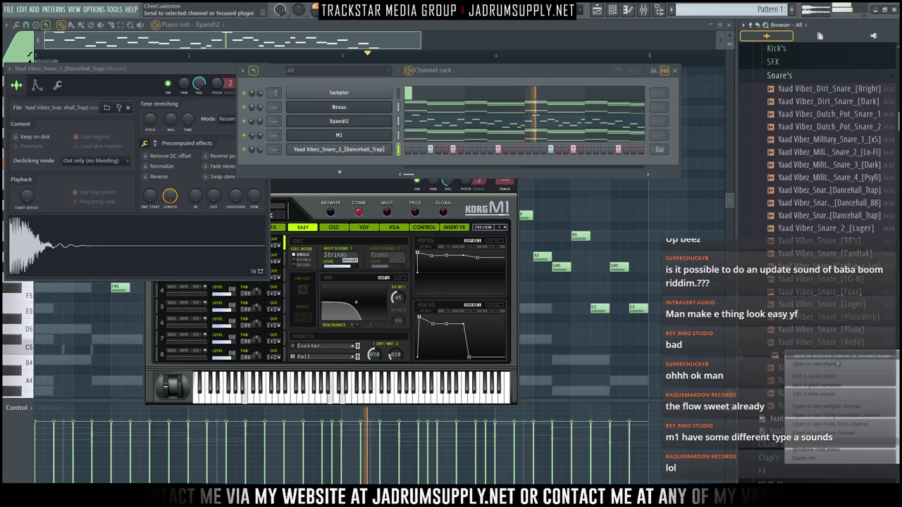
pyautogui.moveTo(820, 356); pyautogui.dragTo(389, 169)
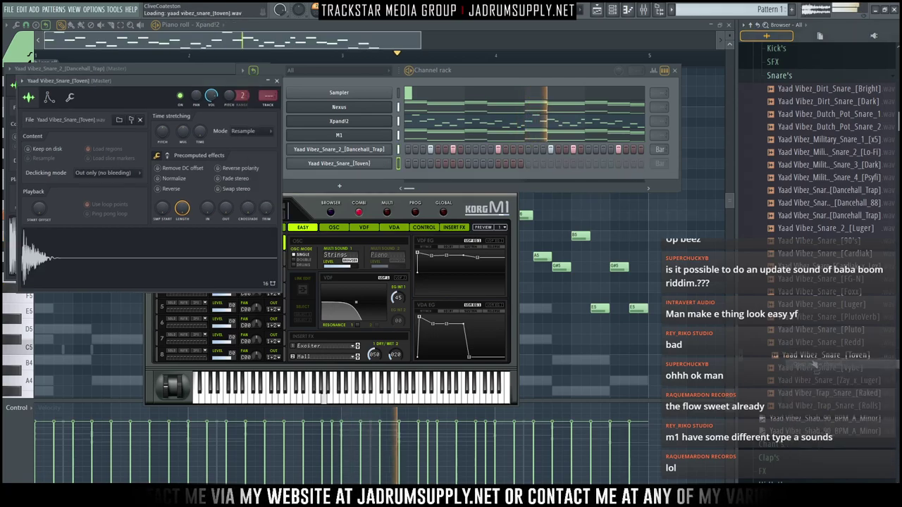
pyautogui.rightClick(373, 167)
pyautogui.click(405, 164)
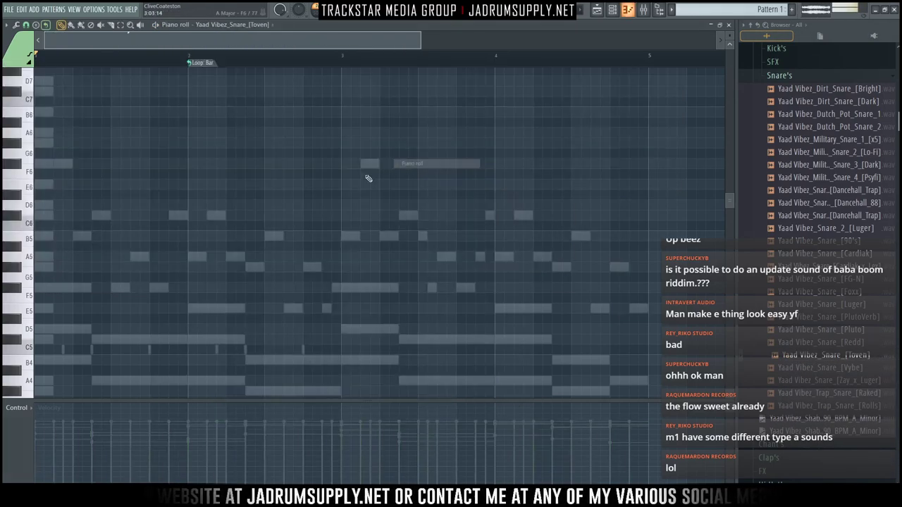
pyautogui.scroll(-3, 45, 286)
pyautogui.press('space')
pyautogui.click(124, 288)
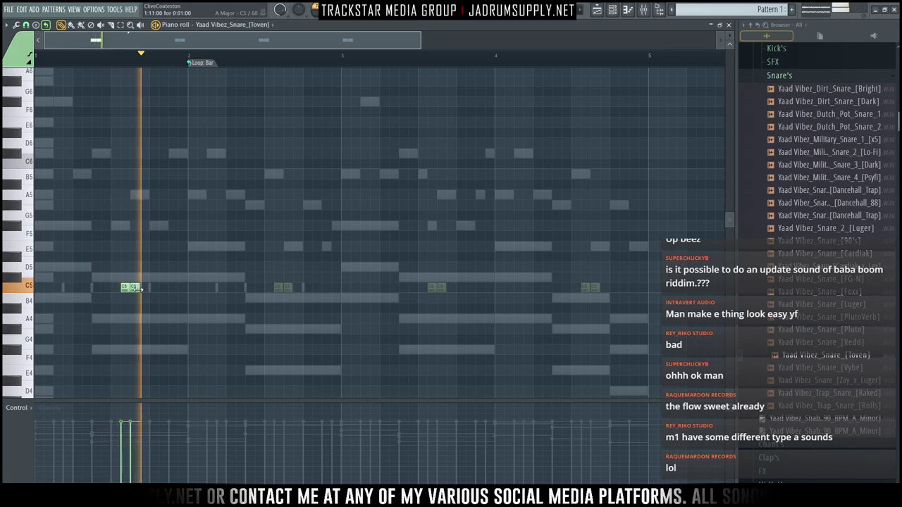
# Chop the first C5 snare note into a short roll, ramp the velocities upward and play the result
pyautogui.keyDown('ctrl'); pyautogui.click(123, 290); pyautogui.keyUp('ctrl')
pyautogui.hotkey('alt', 'u')
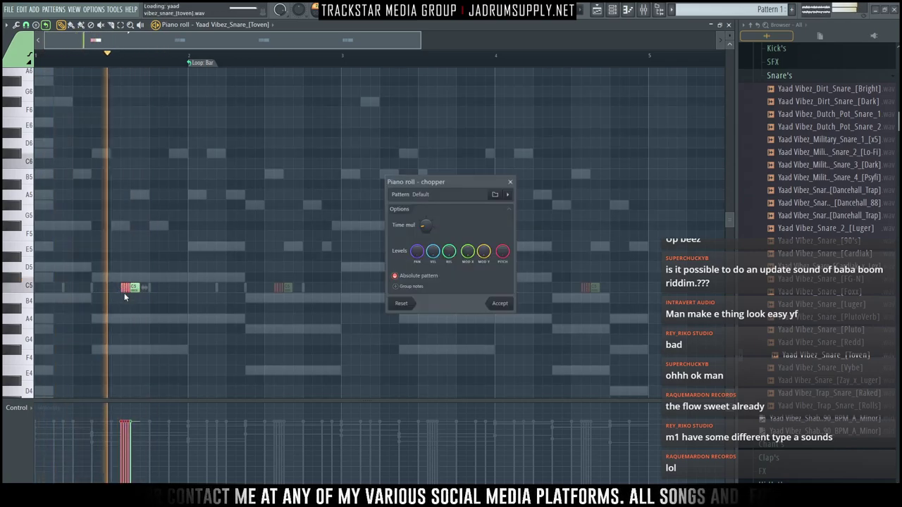
pyautogui.click(502, 306)
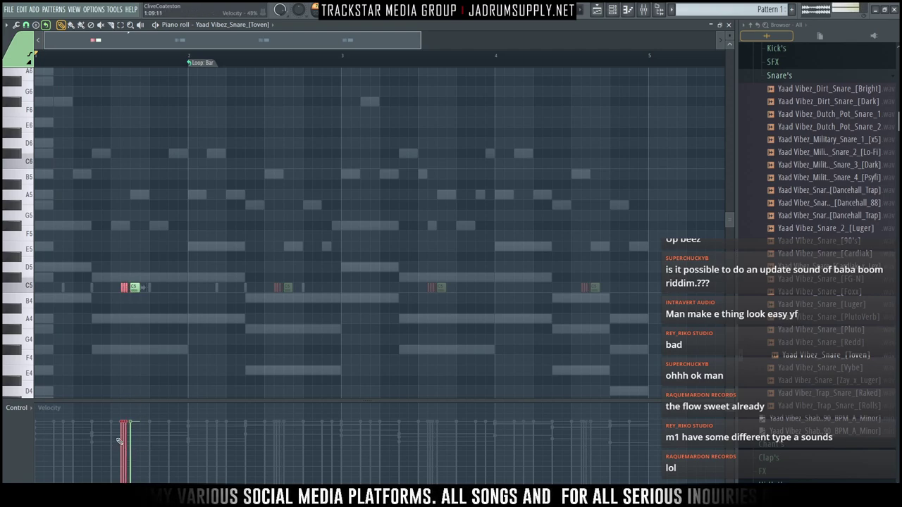
pyautogui.rightClick(144, 325)
pyautogui.moveTo(123, 442); pyautogui.dragTo(130, 441)
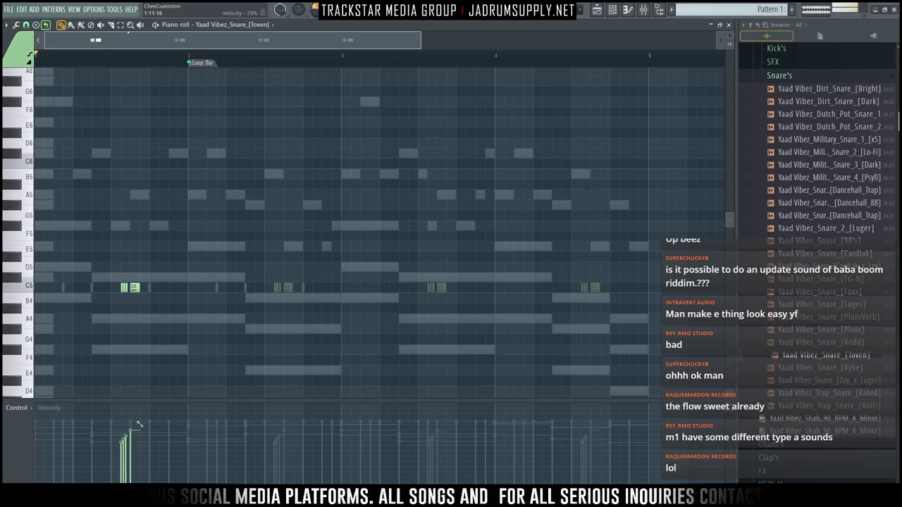
pyautogui.press('space')
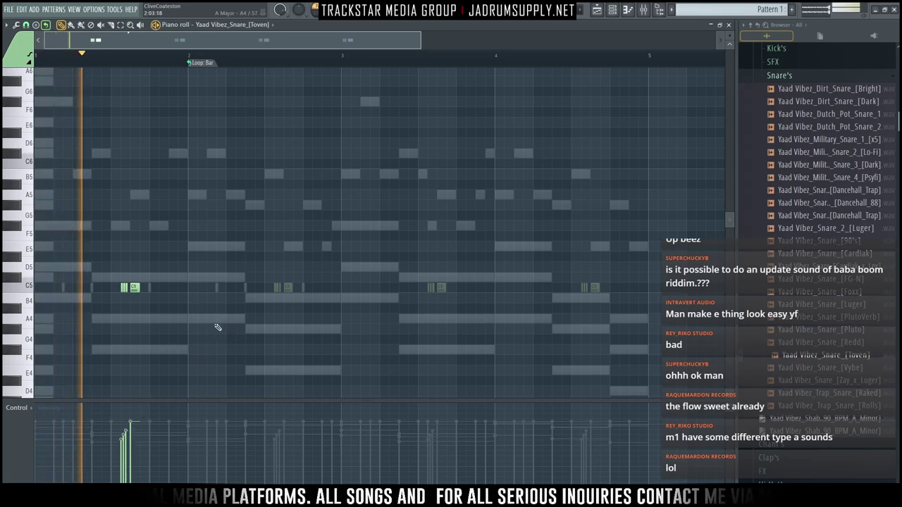
pyautogui.press('space')
# Route the Toven snare to mixer insert 1 and load Soundtoys PanMan in its first effect slot
pyautogui.click(643, 9)
pyautogui.click(626, 13)
pyautogui.click(626, 13)
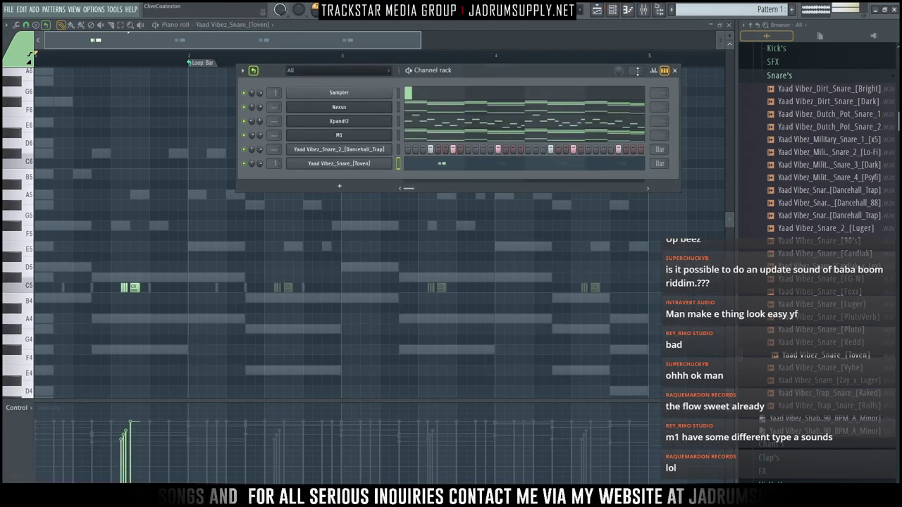
pyautogui.click(644, 10)
pyautogui.click(49, 265)
pyautogui.moveTo(310, 203)
pyautogui.moveTo(310, 131)
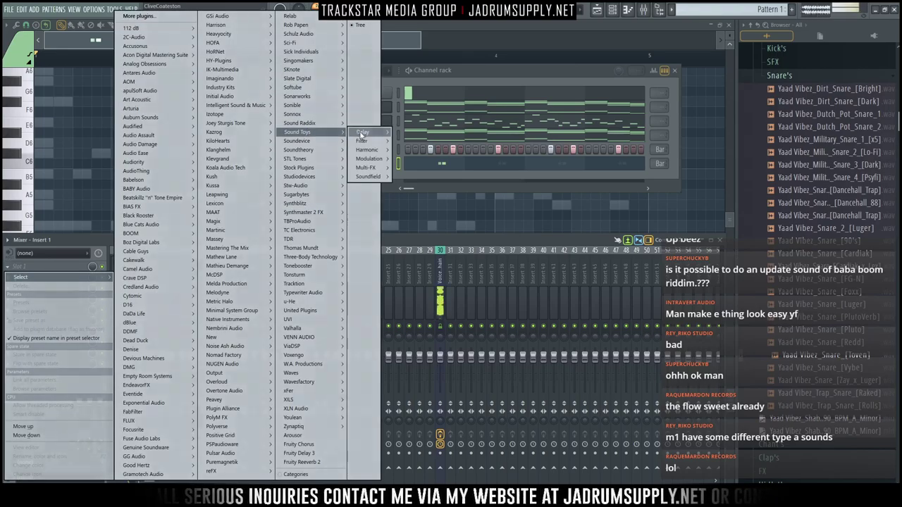
pyautogui.moveTo(384, 171)
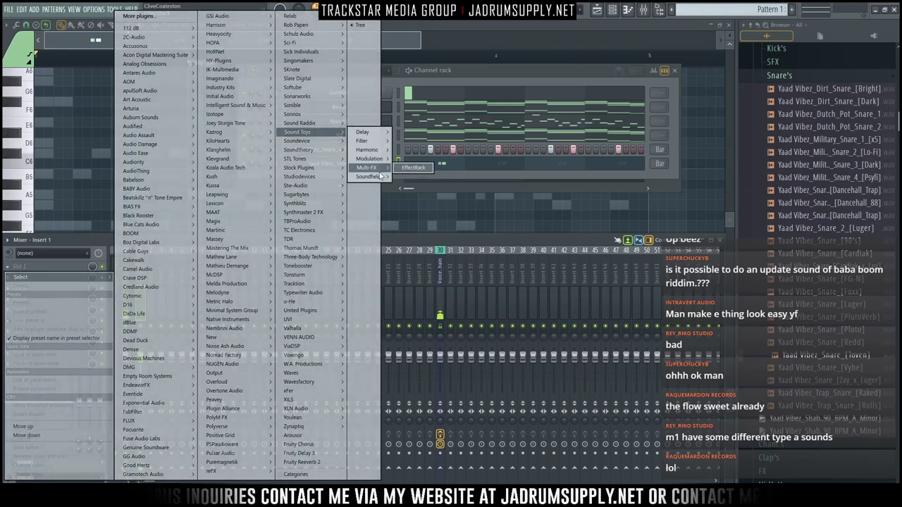
pyautogui.click(414, 195)
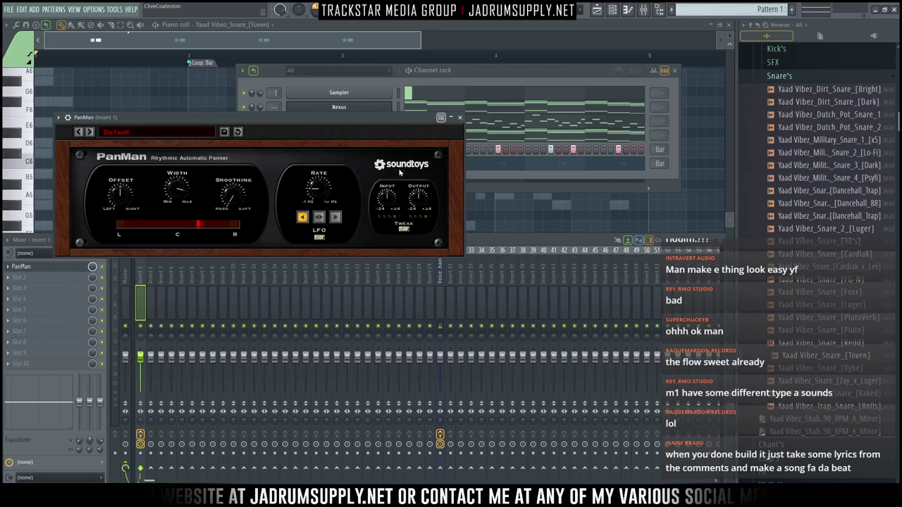
# Load the user preset TMG-3 Pan-o-Ramic Hi-Hat in PanMan
pyautogui.moveTo(338, 117); pyautogui.dragTo(480, 118)
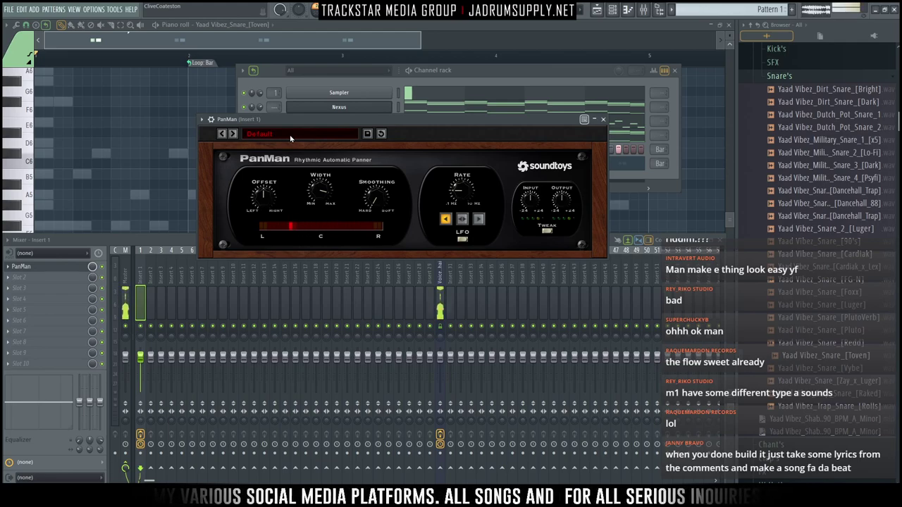
pyautogui.click(289, 137)
pyautogui.moveTo(325, 144)
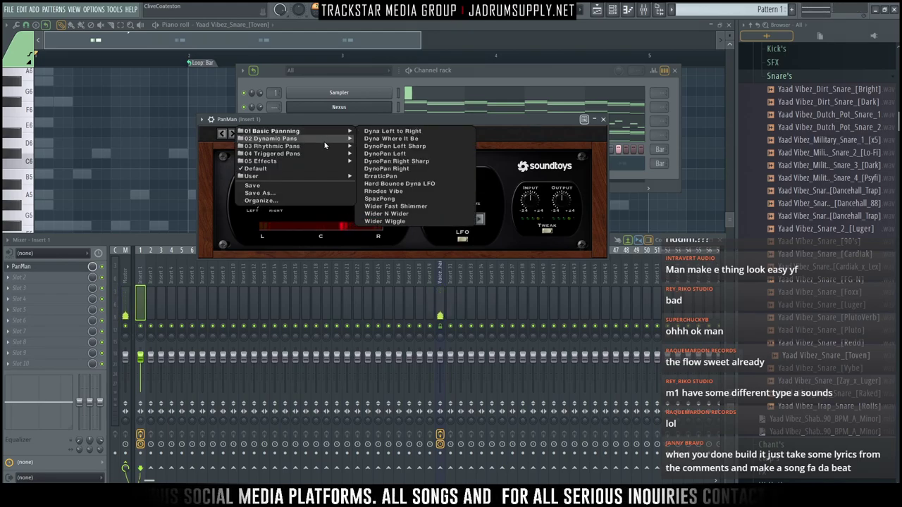
pyautogui.moveTo(331, 176)
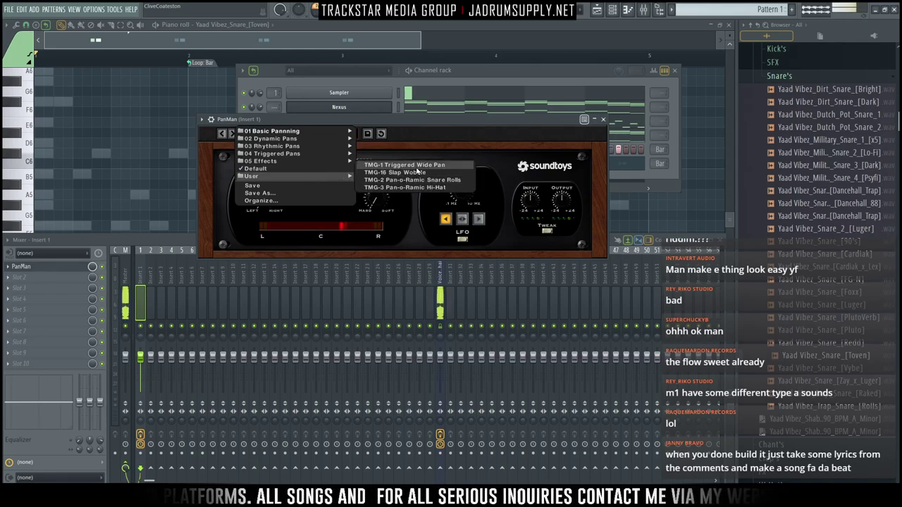
pyautogui.click(423, 187)
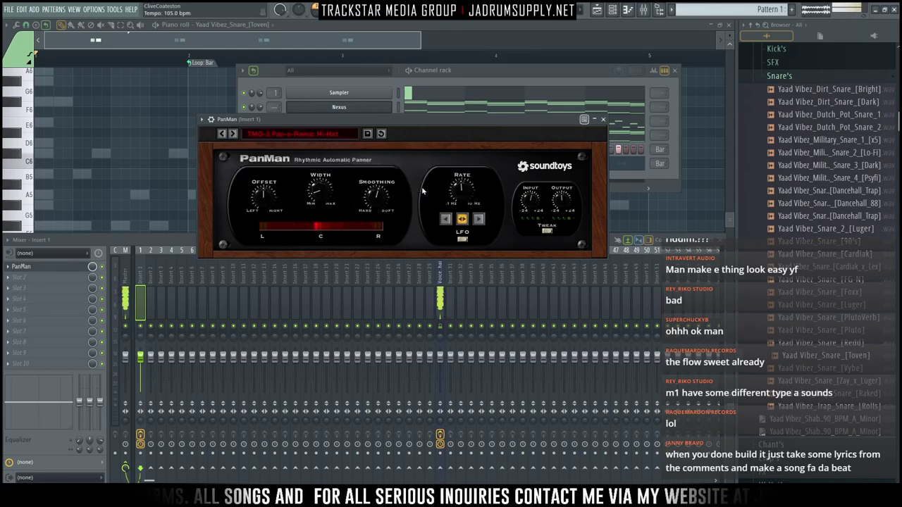
# Expand PanMan's tweak controls, increase the panning width during playback and reopen the Toven snare's piano roll
pyautogui.moveTo(353, 119); pyautogui.dragTo(396, 189)
pyautogui.press('space')
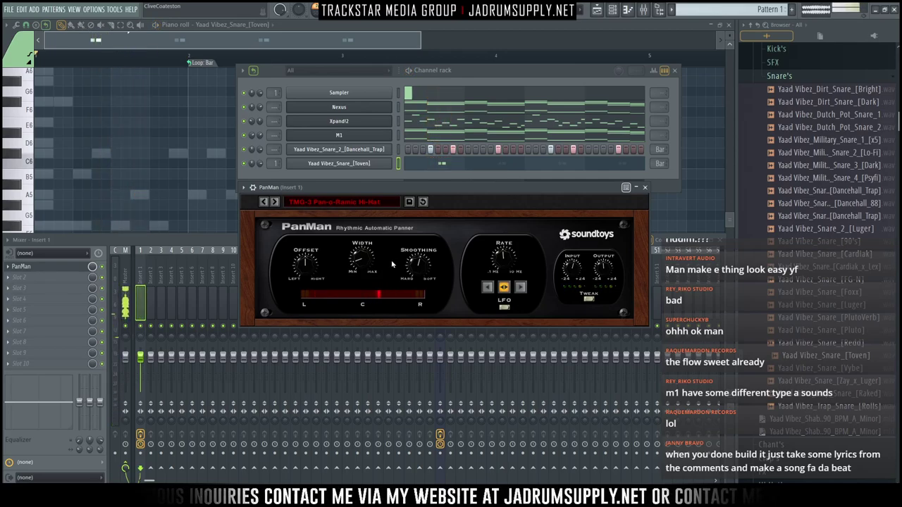
pyautogui.click(587, 300)
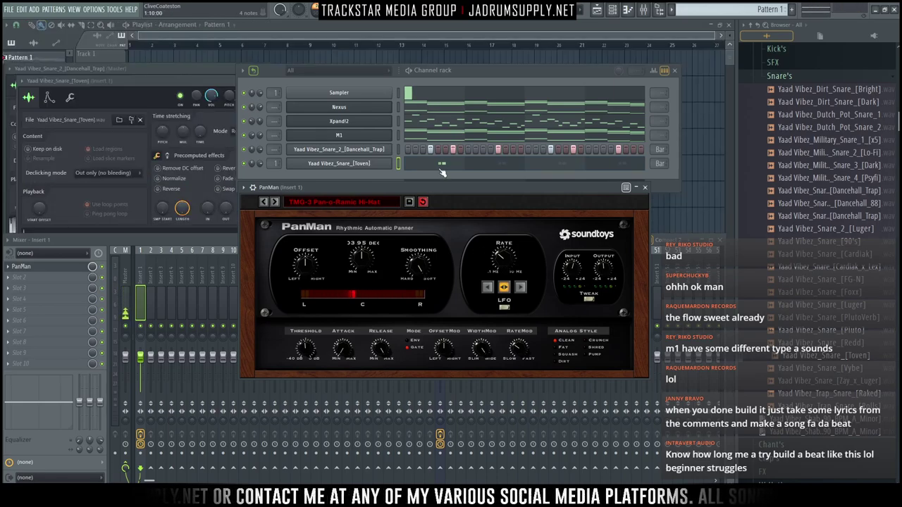
pyautogui.click(444, 169)
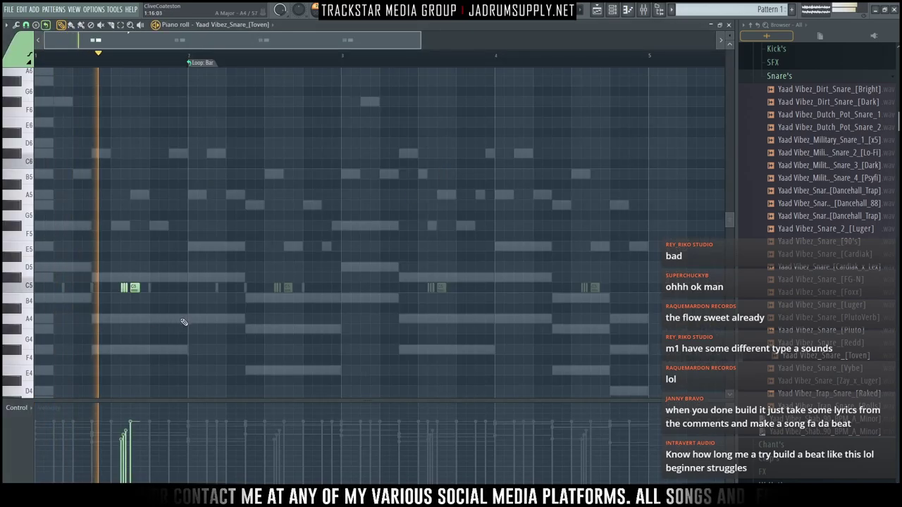
# Play the pattern and add C5 Toven snare hits on step 15 of bar 1 and steps 9, 15 and 16 of bar 2
pyautogui.press('space')
pyautogui.press('space')
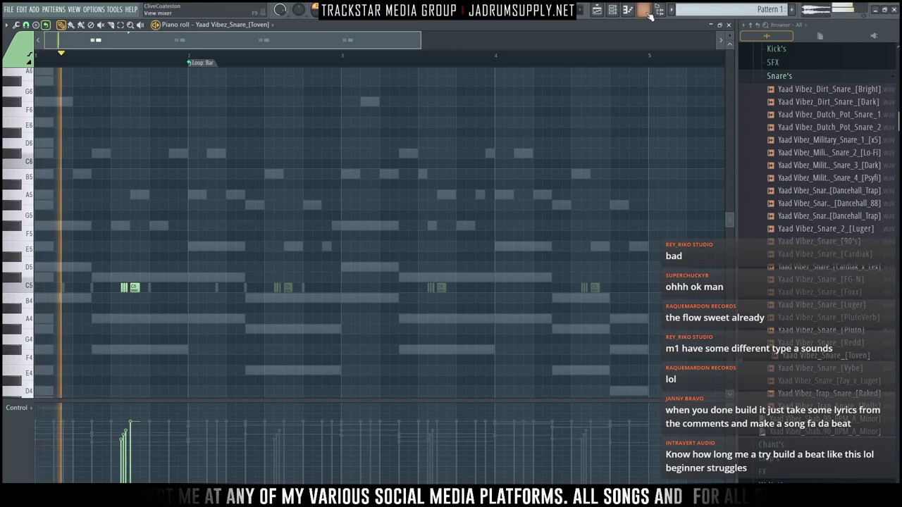
pyautogui.press('F9')
pyautogui.press('F9')
pyautogui.press('space')
pyautogui.press('space')
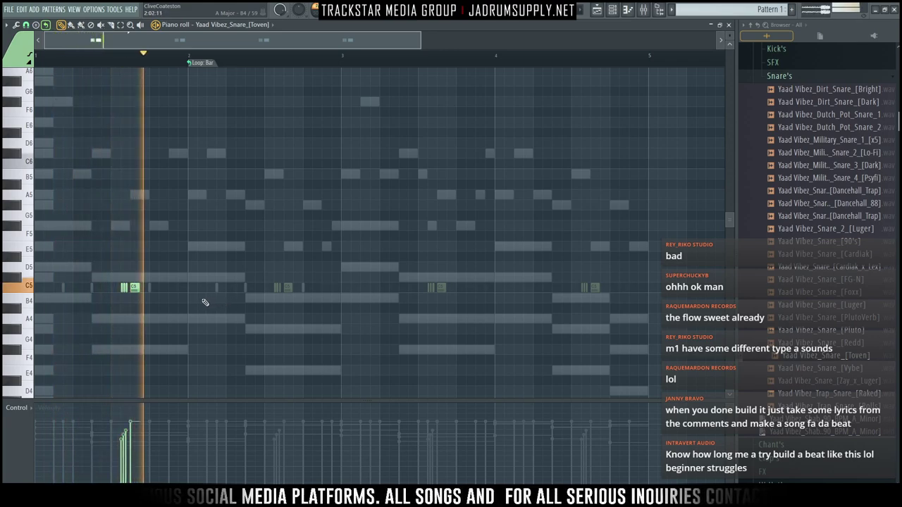
pyautogui.click(169, 287)
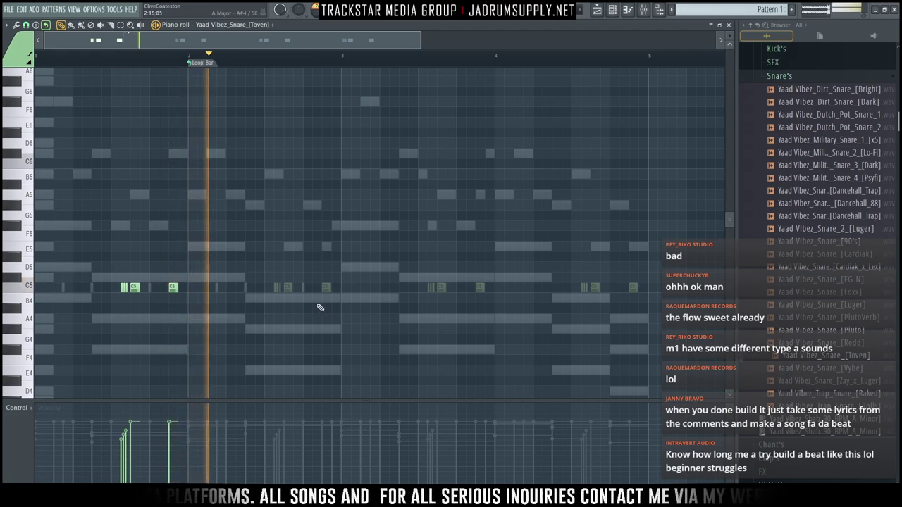
pyautogui.click(331, 289)
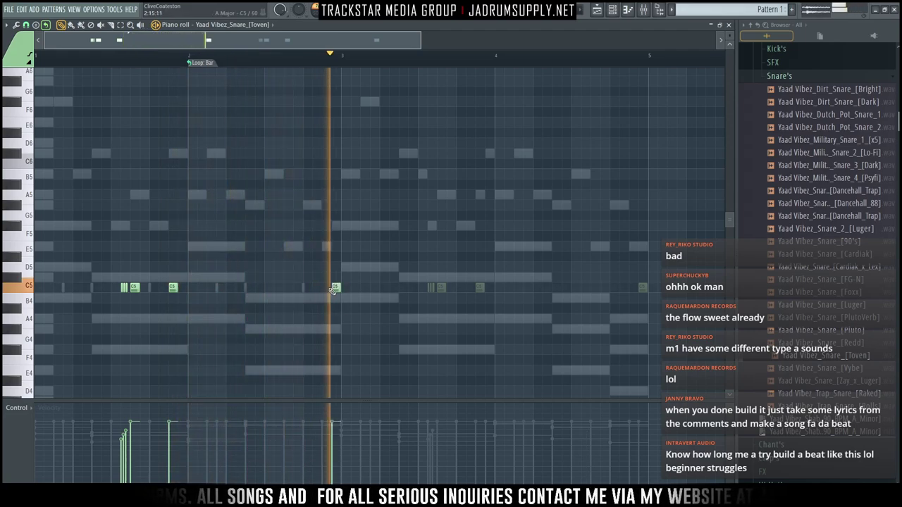
pyautogui.click(325, 287)
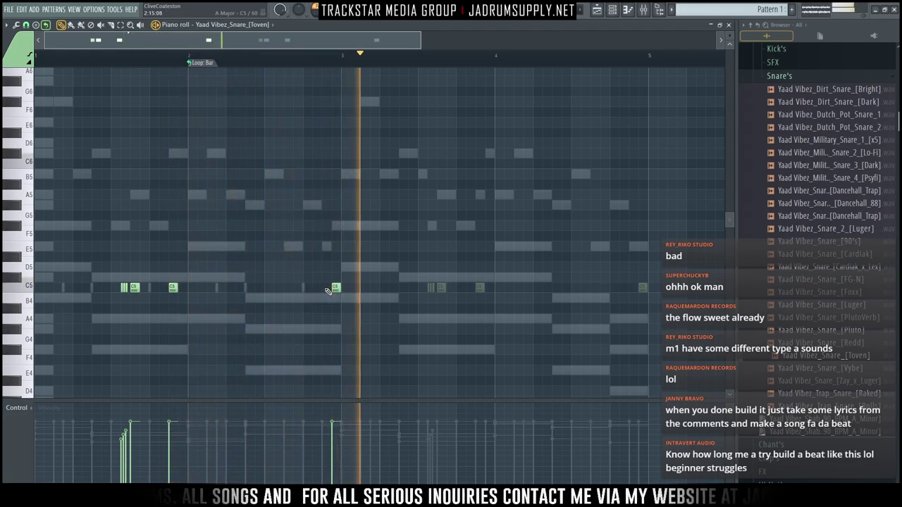
pyautogui.click(269, 288)
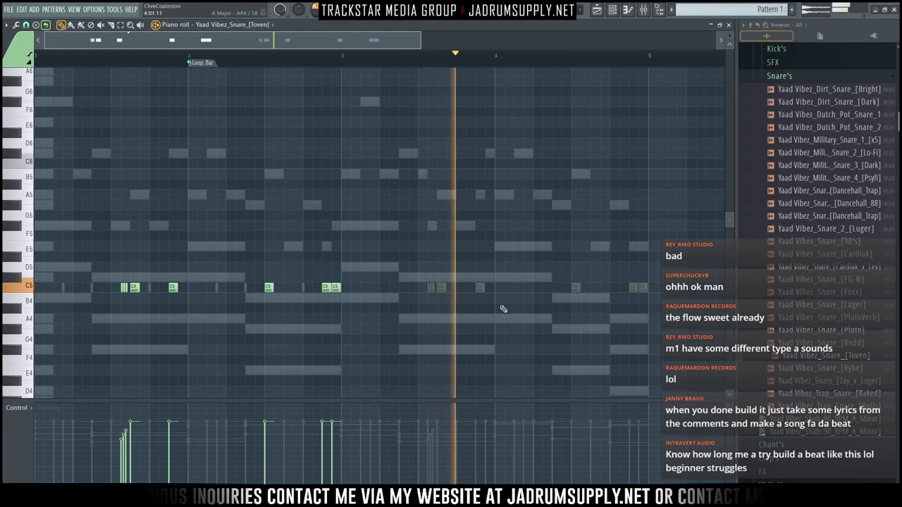
# Find Yaad Vibez_Kick_7_[Dirty] among the Yaad Vibes drumkit kicks and add it to the channel rack
pyautogui.click(612, 10)
pyautogui.press('space')
pyautogui.scroll(4, 789, 215)
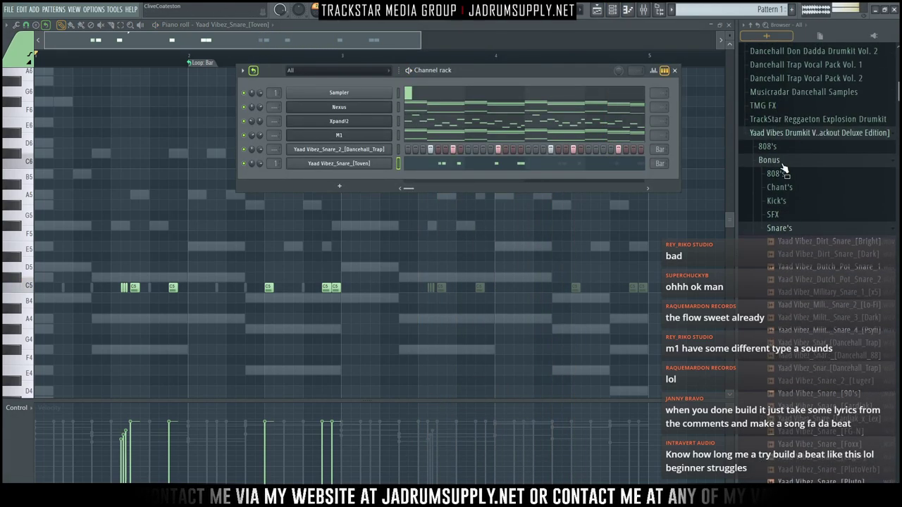
pyautogui.click(783, 165)
pyautogui.click(778, 243)
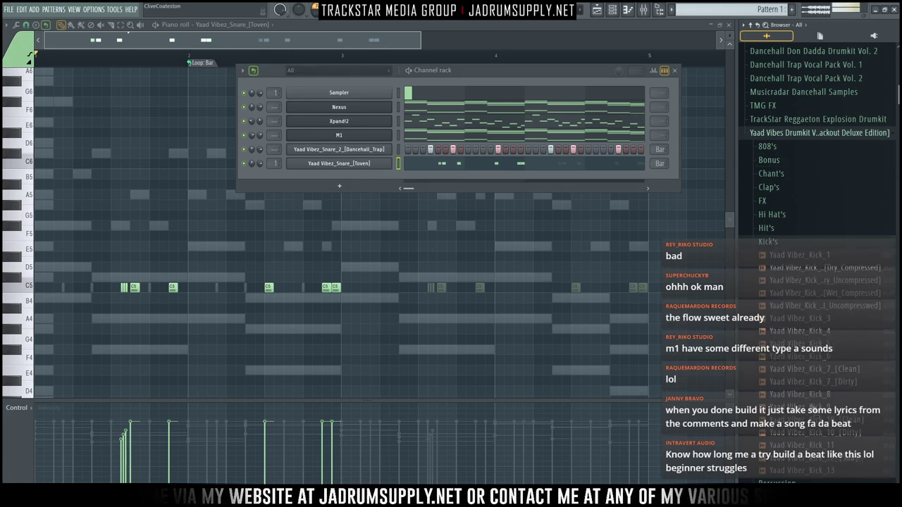
pyautogui.rightClick(818, 367)
pyautogui.click(818, 380)
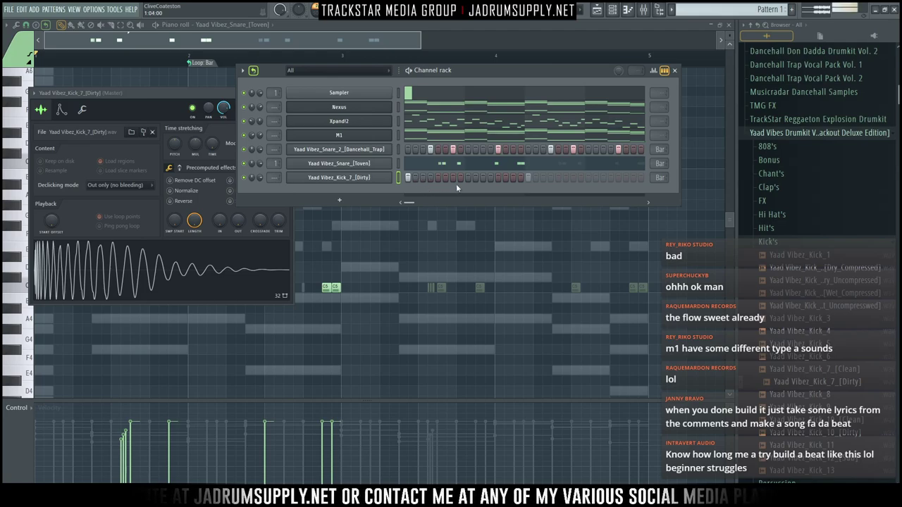
# Program a two-bar looping kick pattern with hits on step 11 of both bars and step 14 of bar 2, auditioning it
pyautogui.press('space')
pyautogui.click(482, 178)
pyautogui.click(603, 177)
pyautogui.click(626, 178)
pyautogui.rightClick(632, 179)
pyautogui.press('space')
# Edit the kick in its piano roll, lengthening its notes and adding an extra C5 hit at the end of bar 4
pyautogui.rightClick(335, 179)
pyautogui.click(427, 179)
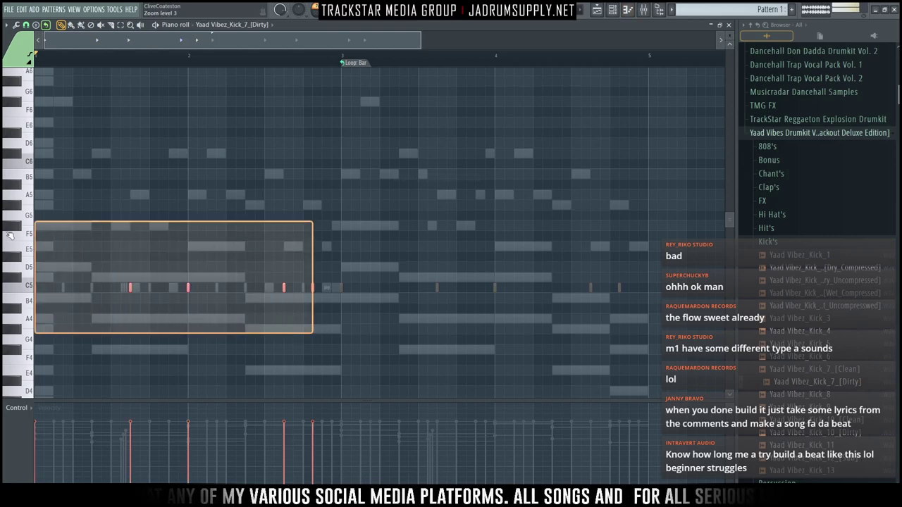
pyautogui.press('space')
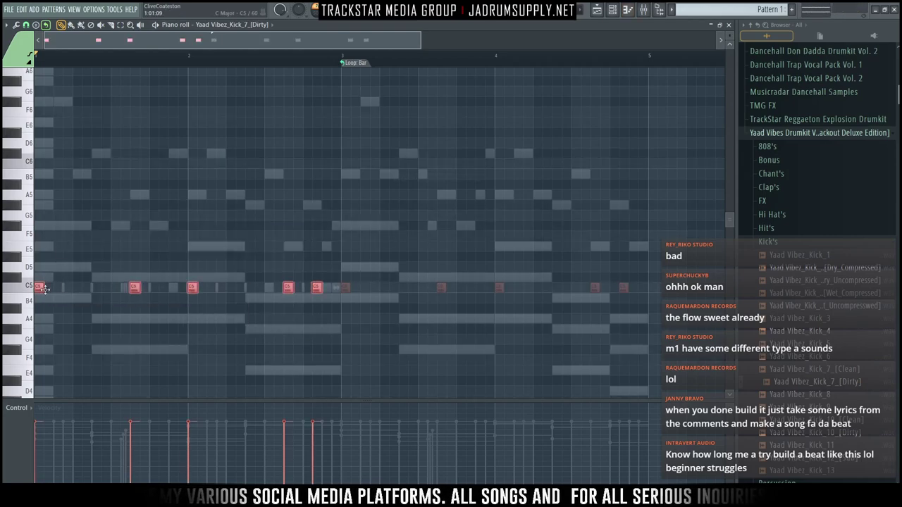
pyautogui.click(638, 290)
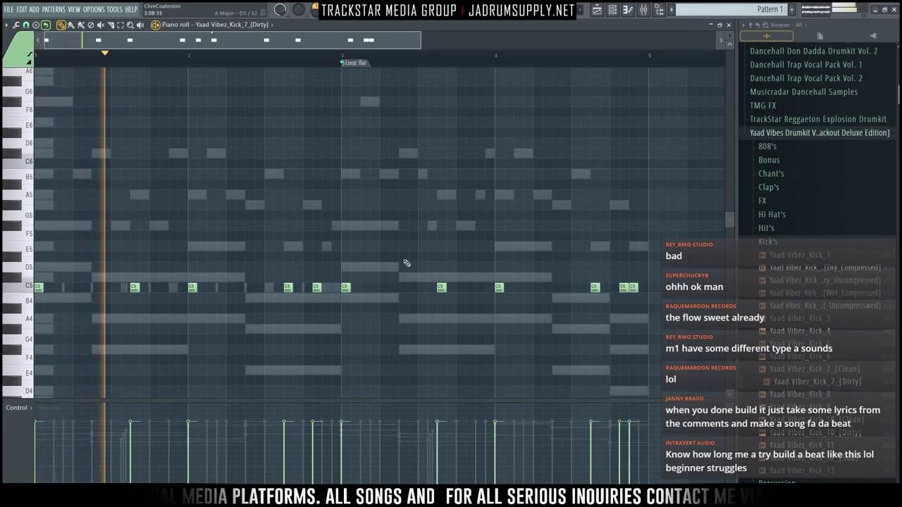
# Shorten all the kick notes together using a finer snap, and return the snap to Line
pyautogui.hotkey('ctrl', 'a')
pyautogui.click(25, 25)
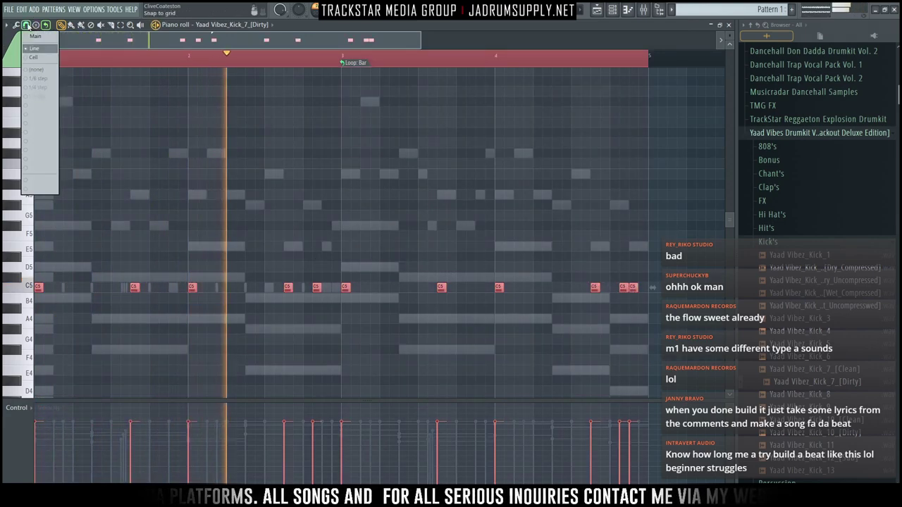
pyautogui.click(36, 114)
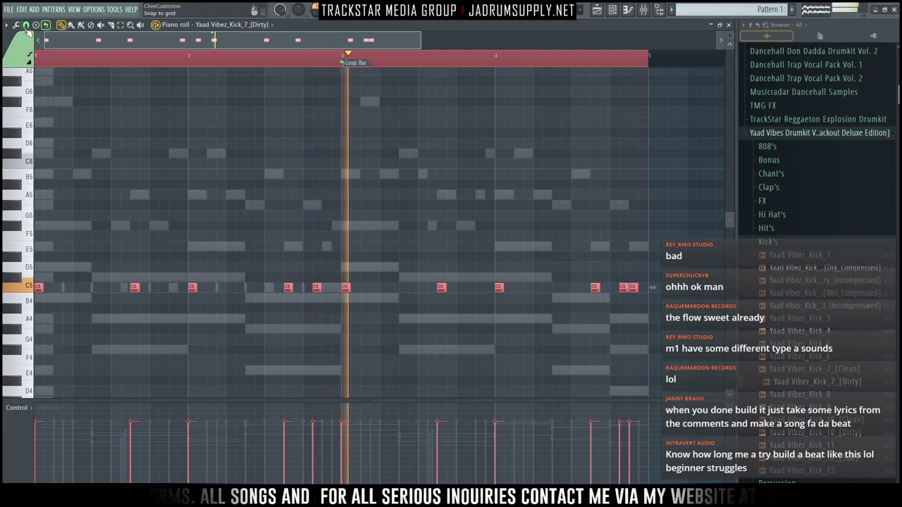
pyautogui.click(26, 26)
pyautogui.click(38, 90)
pyautogui.moveTo(323, 289); pyautogui.dragTo(318, 290)
pyautogui.keyDown('ctrl'); pyautogui.click(329, 262); pyautogui.keyUp('ctrl')
pyautogui.click(26, 26)
pyautogui.click(36, 49)
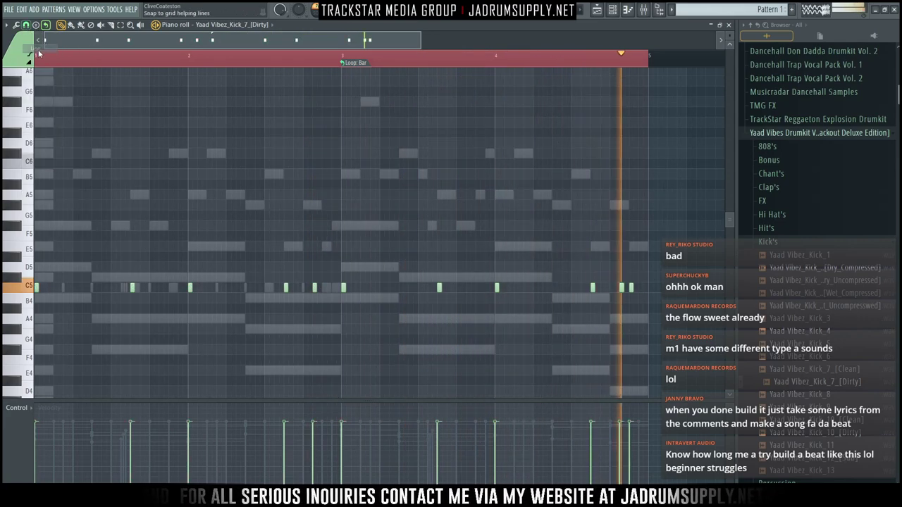
# Add the Tone2 synth NemesisX64 as a new channel in the channel rack
pyautogui.click(614, 12)
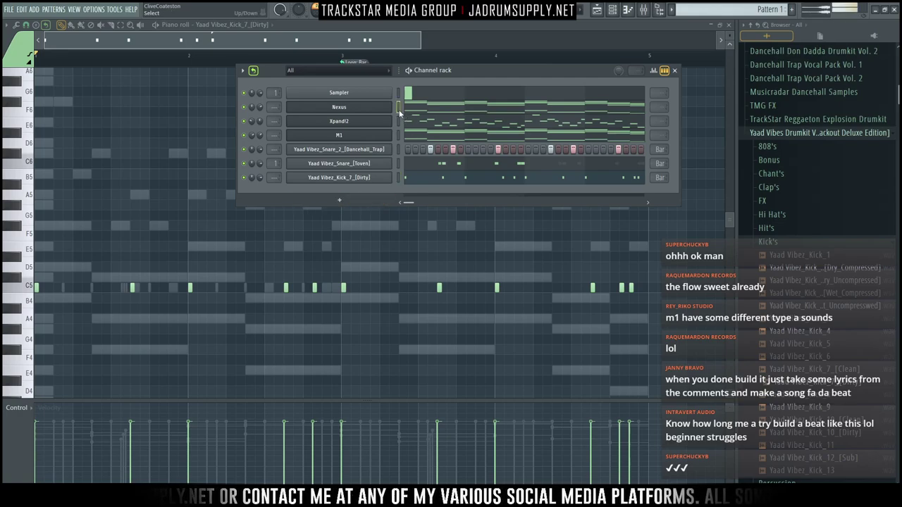
pyautogui.click(339, 201)
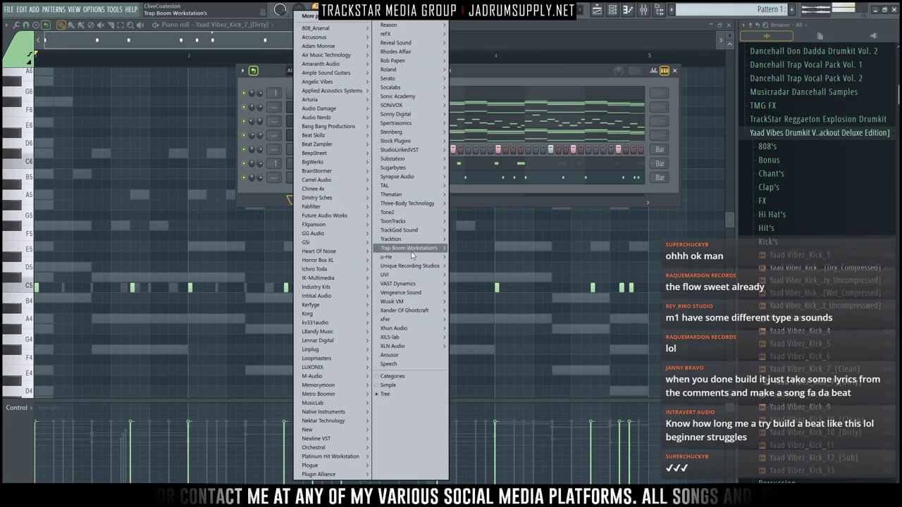
pyautogui.moveTo(391, 240)
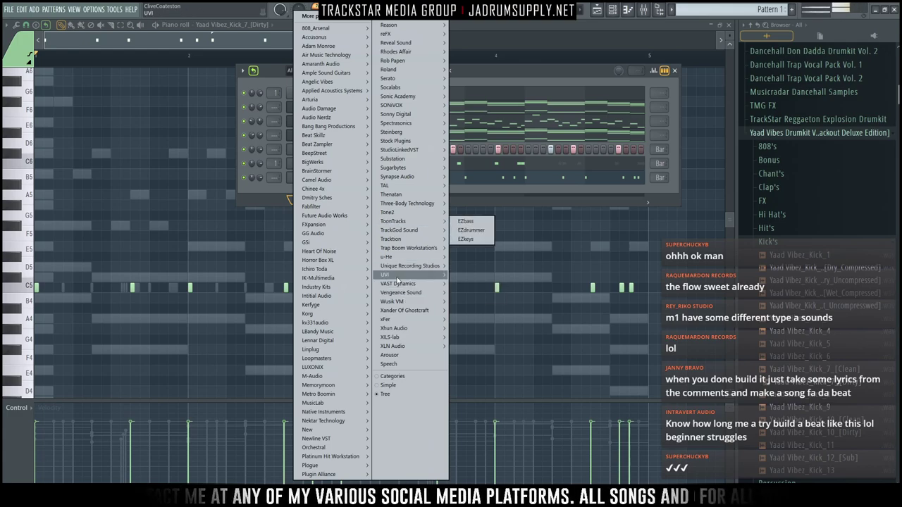
pyautogui.moveTo(395, 213)
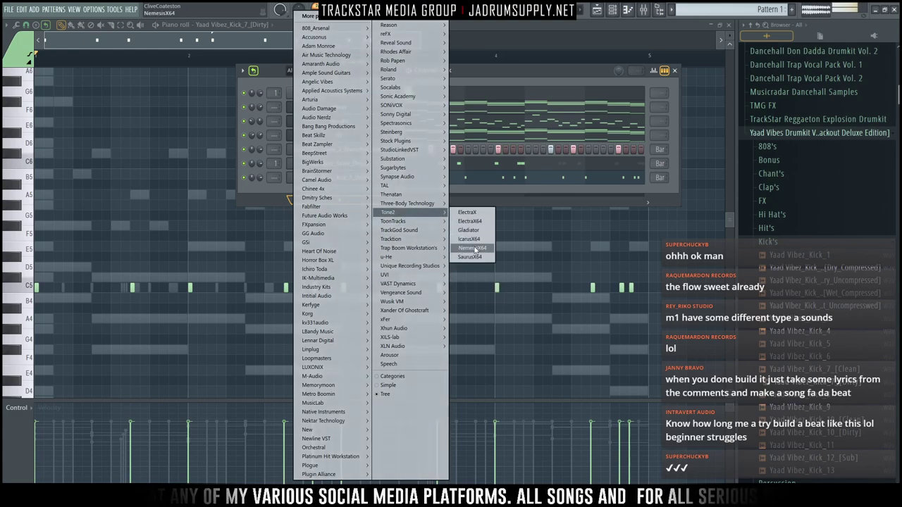
pyautogui.click(472, 248)
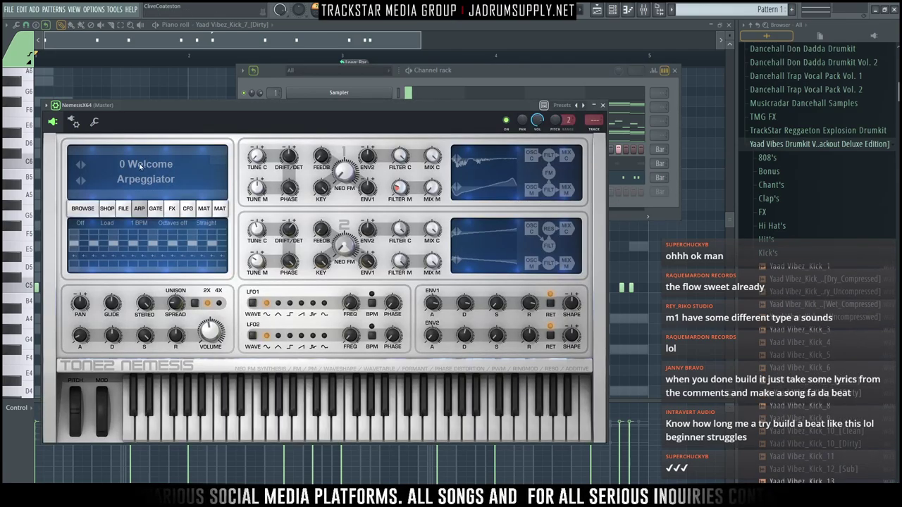
# Load the arpeggiator preset 7 Rainwoods MF in Nemesis and paste the copied chord notes into its channel
pyautogui.click(139, 166)
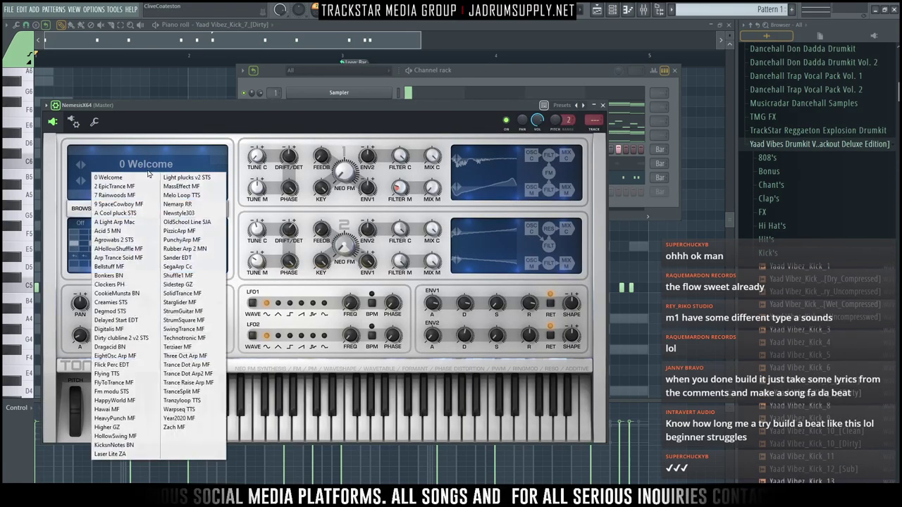
pyautogui.click(144, 198)
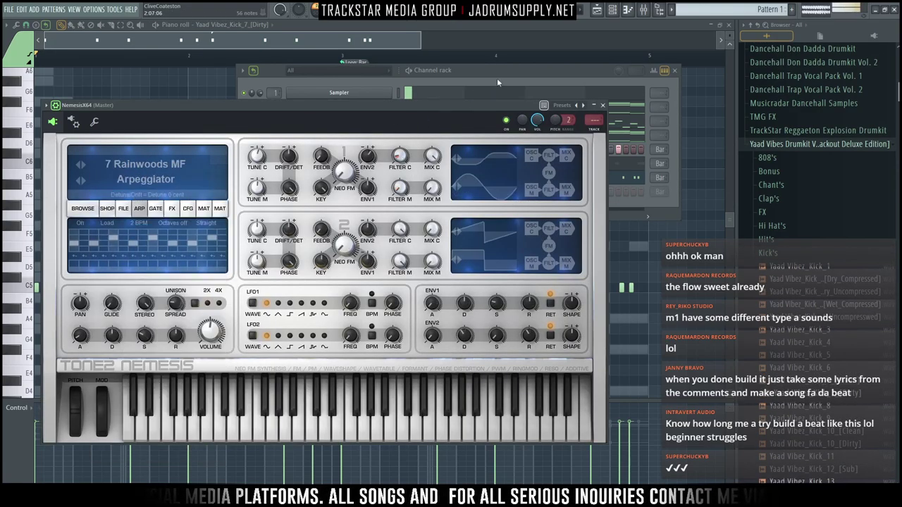
pyautogui.click(493, 82)
pyautogui.hotkey('ctrl', 'v')
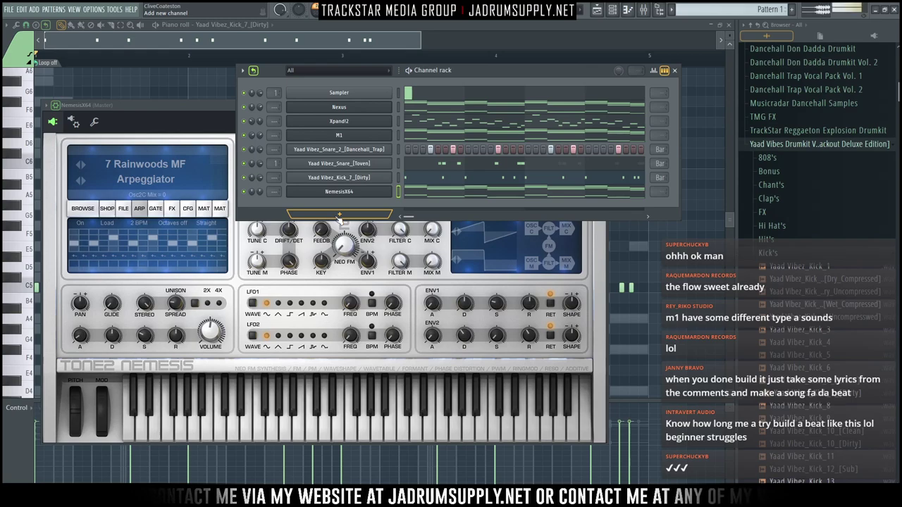
# Add Serum_x64 as a new channel and show its preset browser
pyautogui.click(339, 217)
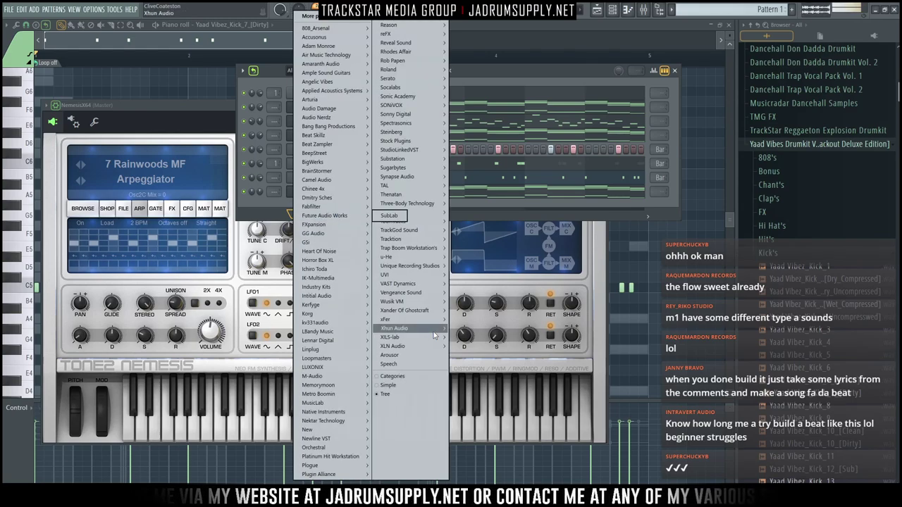
pyautogui.moveTo(419, 323)
pyautogui.click(467, 323)
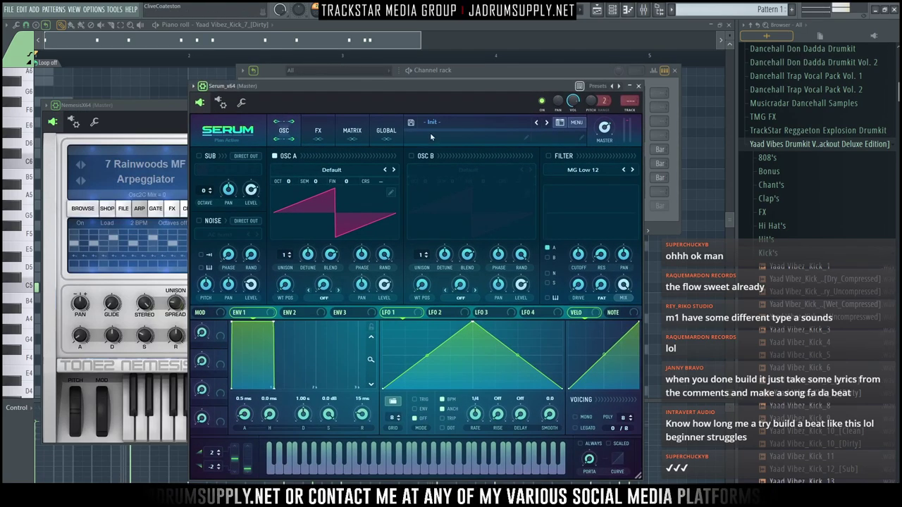
pyautogui.click(560, 123)
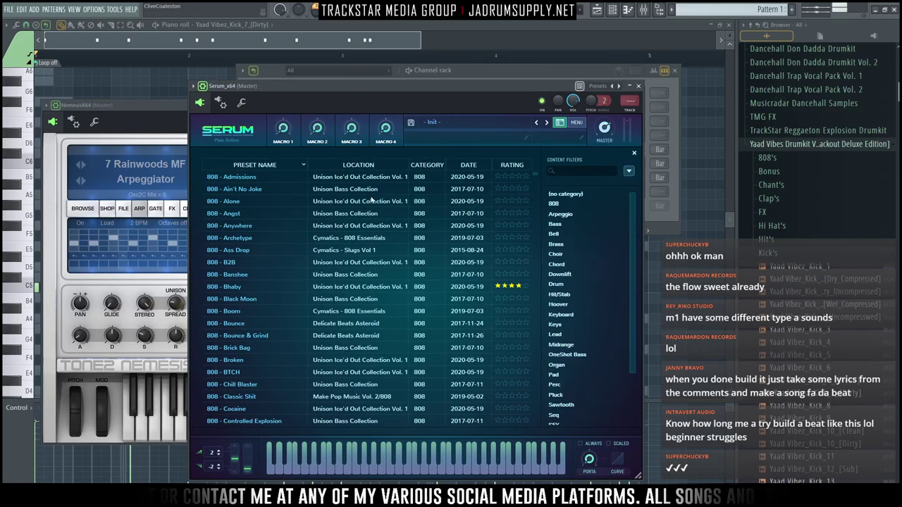
# Browse Serum's presets by location and load the bass preset Boh!8 Absolute
pyautogui.scroll(-10, 343, 261)
pyautogui.scroll(-20, 396, 284)
pyautogui.scroll(-10, 396, 284)
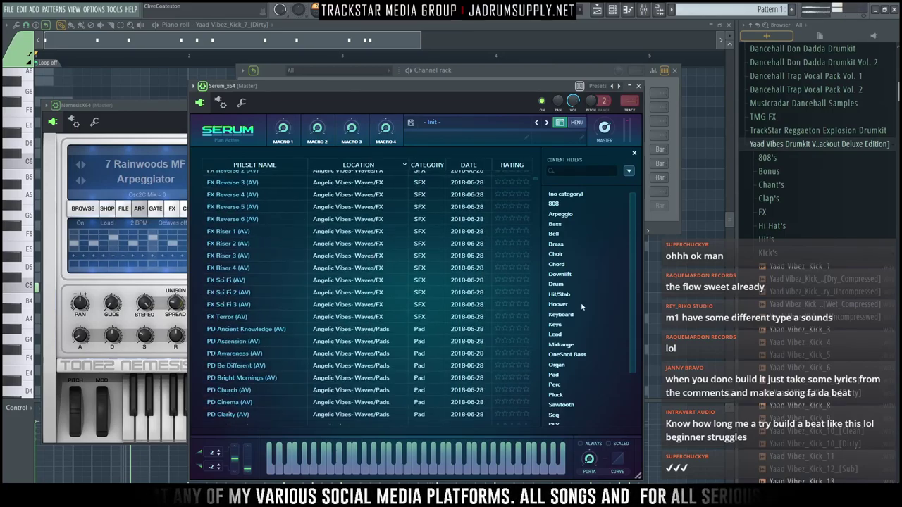
pyautogui.scroll(-15, 535, 182)
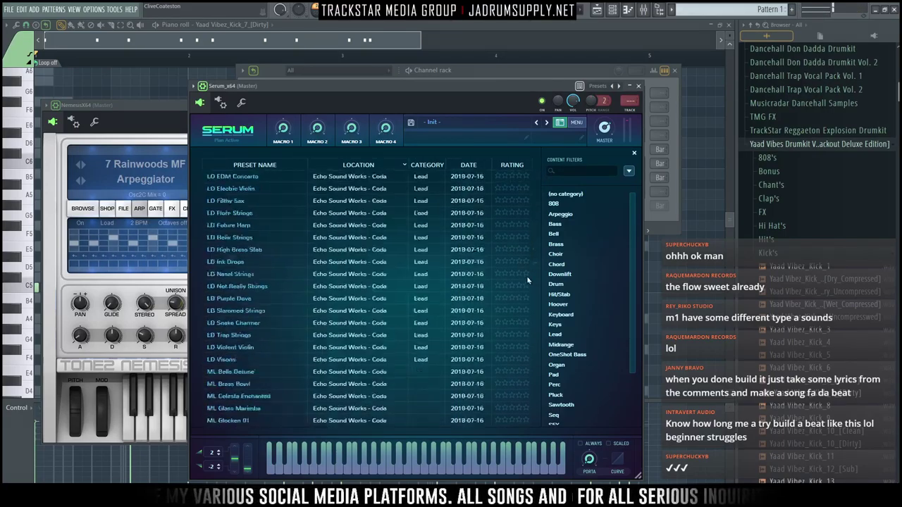
pyautogui.scroll(-15, 532, 342)
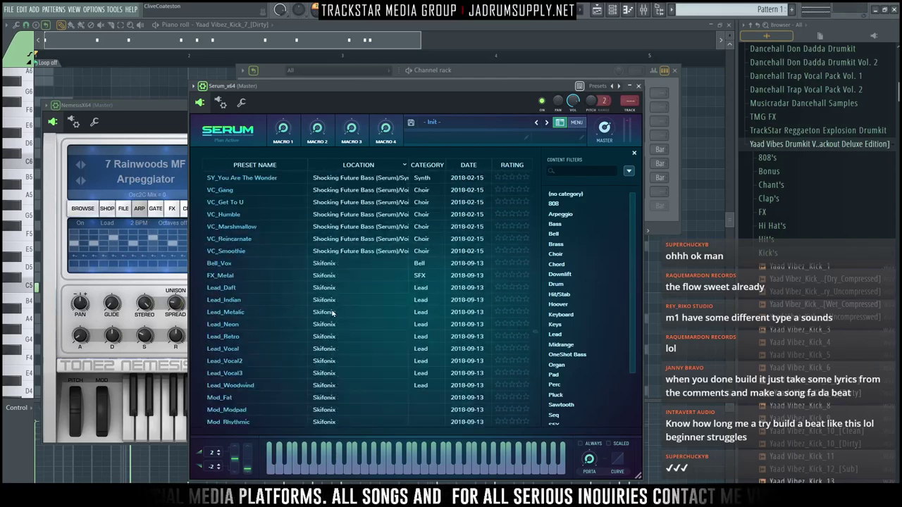
pyautogui.scroll(15, 333, 314)
pyautogui.scroll(10, 368, 273)
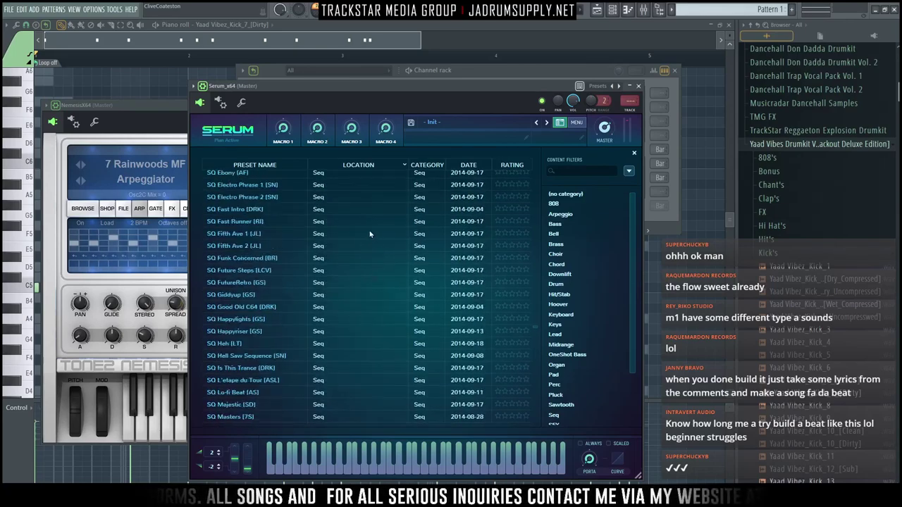
pyautogui.scroll(8, 371, 234)
pyautogui.scroll(10, 365, 245)
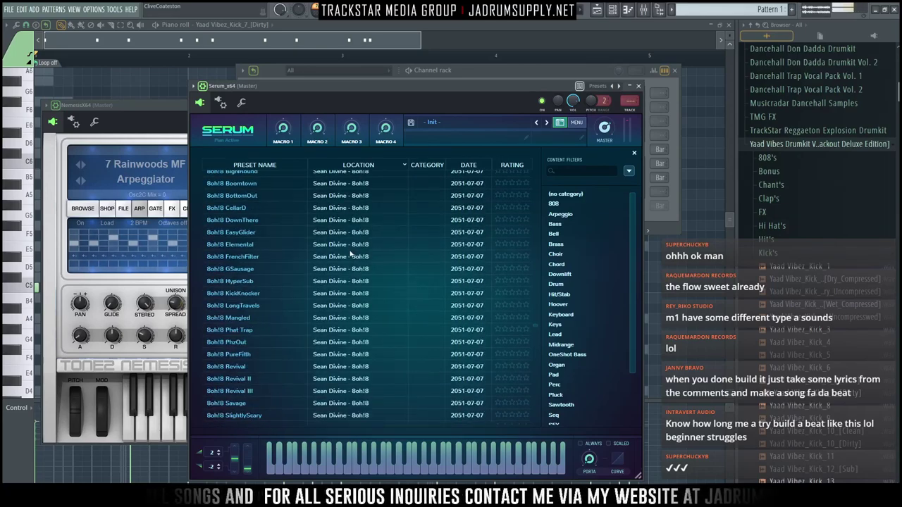
pyautogui.click(345, 293)
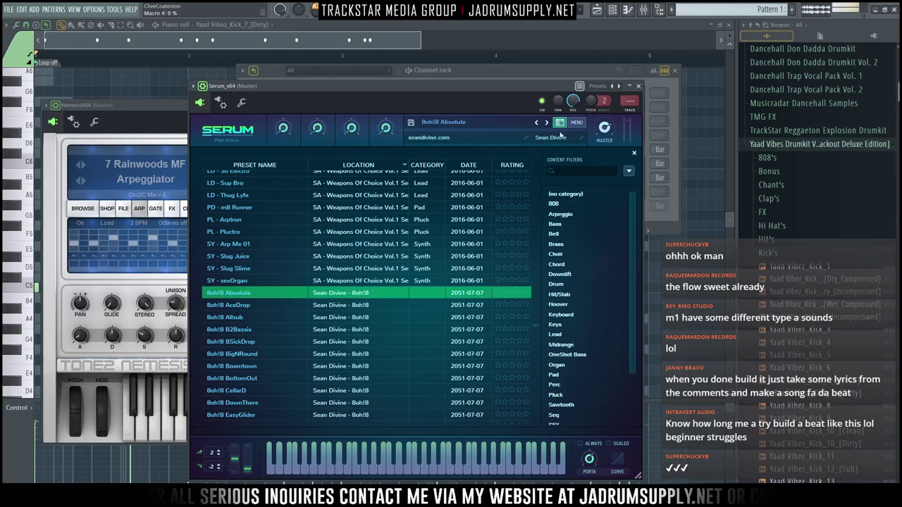
# Show Serum's piano roll, place a short B4 bass note at the start of bar 1 and audition it
pyautogui.click(549, 72)
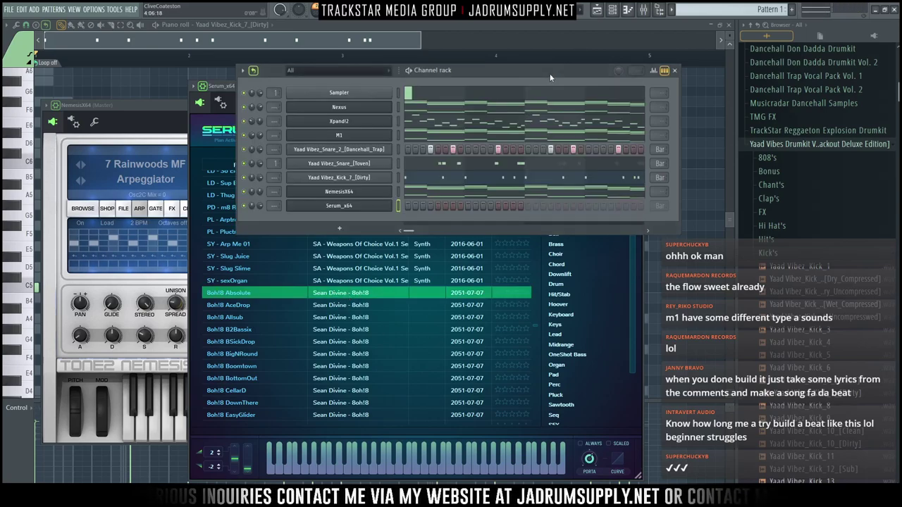
pyautogui.rightClick(390, 203)
pyautogui.click(419, 209)
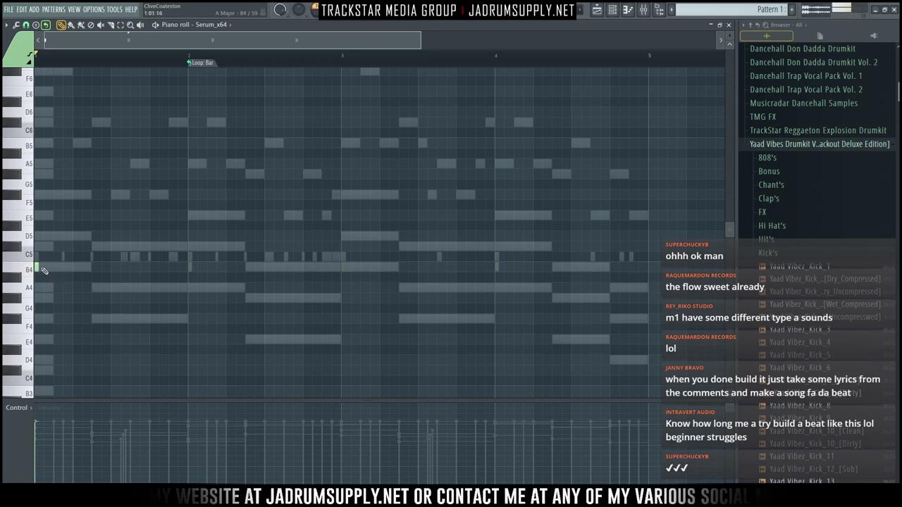
pyautogui.press('space')
pyautogui.press('space')
pyautogui.press('space')
# Try a second B4 bass note at two different spots early in bar 1, auditioning and deleting each one
pyautogui.click(84, 267)
pyautogui.press('space')
pyautogui.rightClick(85, 267)
pyautogui.press('space')
pyautogui.press('space')
pyautogui.click(66, 269)
pyautogui.press('space')
pyautogui.press('space')
pyautogui.press('space')
pyautogui.rightClick(65, 270)
pyautogui.press('space')
pyautogui.press('space')
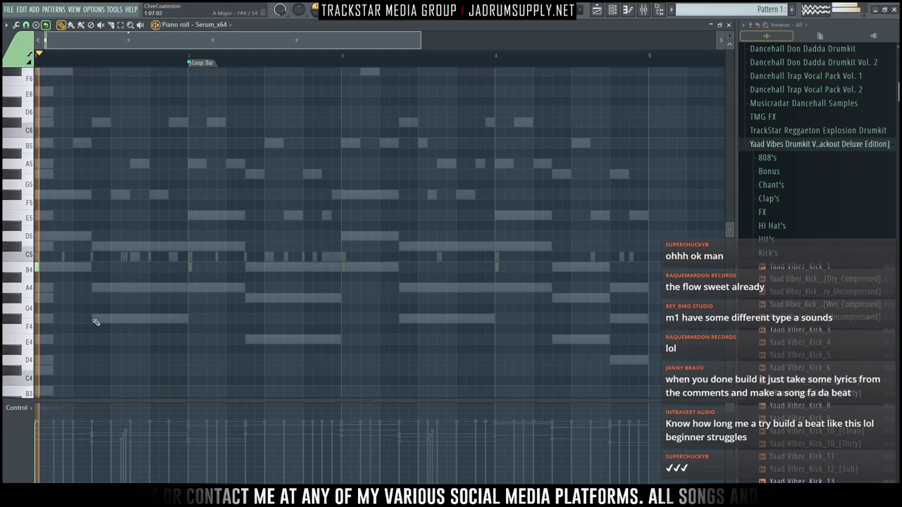
# Place short bass notes on F#4 in the middle and near the end of bar 1, and on A4 in early bar 2
pyautogui.press('space')
pyautogui.press('space')
pyautogui.click(95, 320)
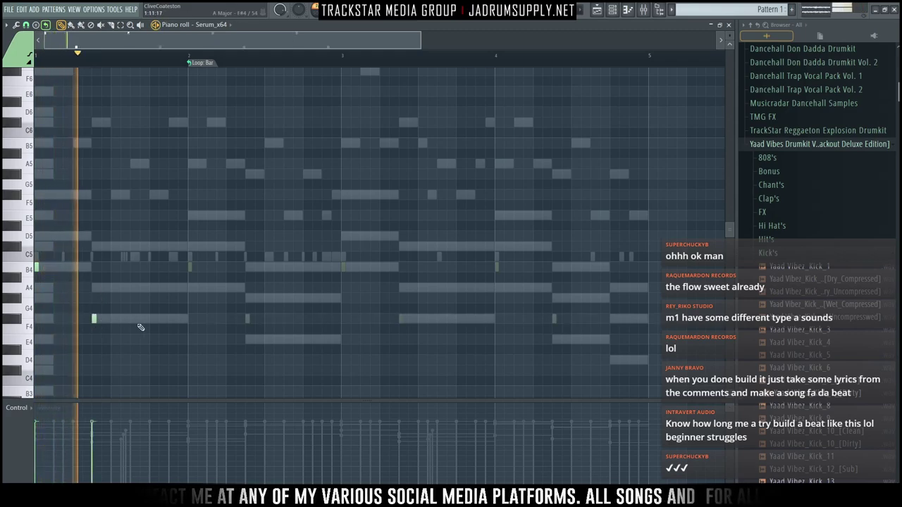
pyautogui.click(161, 319)
pyautogui.moveTo(162, 319); pyautogui.dragTo(170, 319)
pyautogui.click(190, 288)
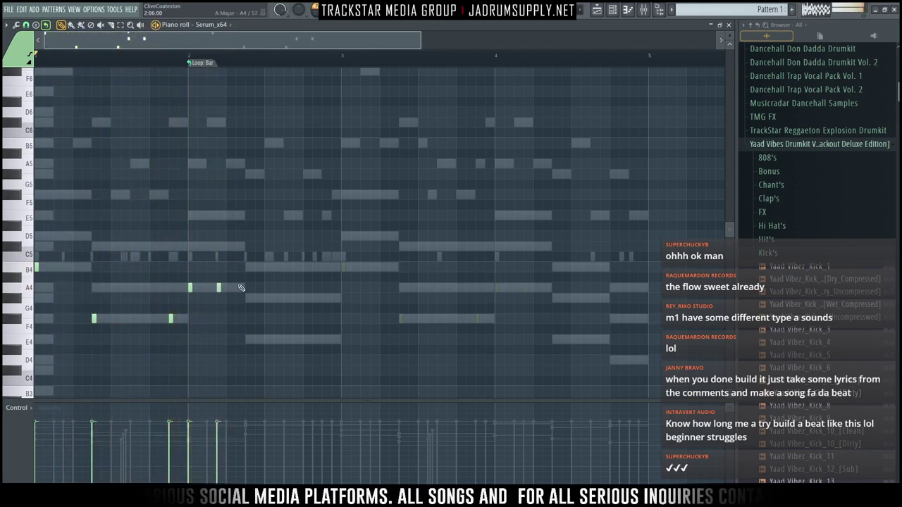
# Add three short E4 bass notes in bar 2, one mid-bar and two near its end, and audition the line
pyautogui.click(248, 340)
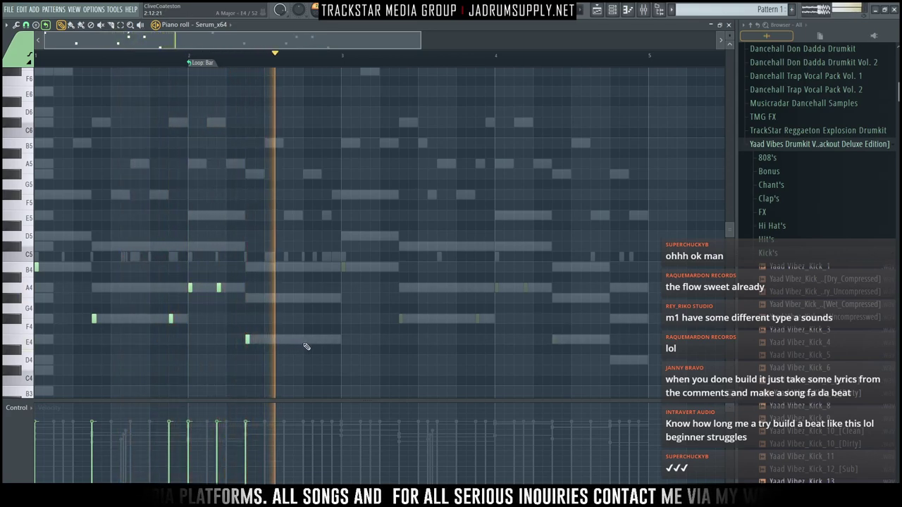
pyautogui.click(324, 340)
pyautogui.click(331, 340)
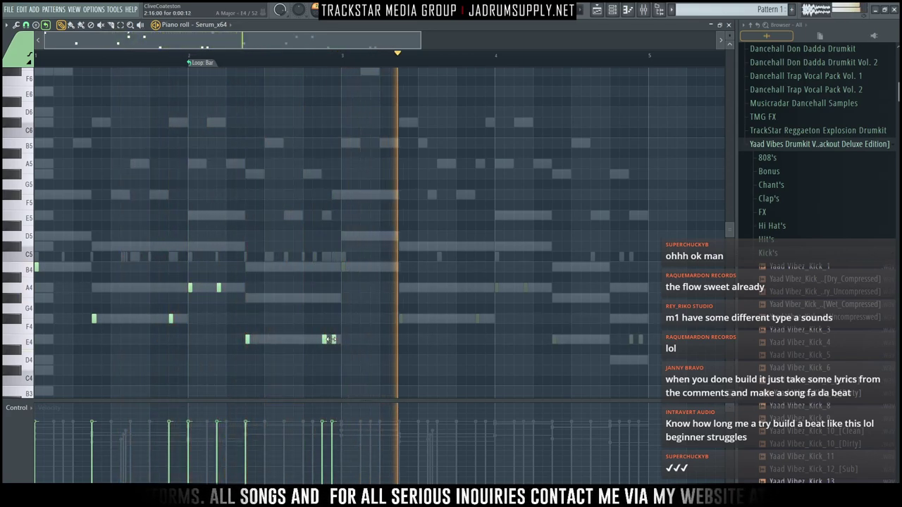
pyautogui.press('space')
# Replace the notes on the Serum_x64 channel with the copied kick pattern and show them in Serum's piano roll
pyautogui.press('F6')
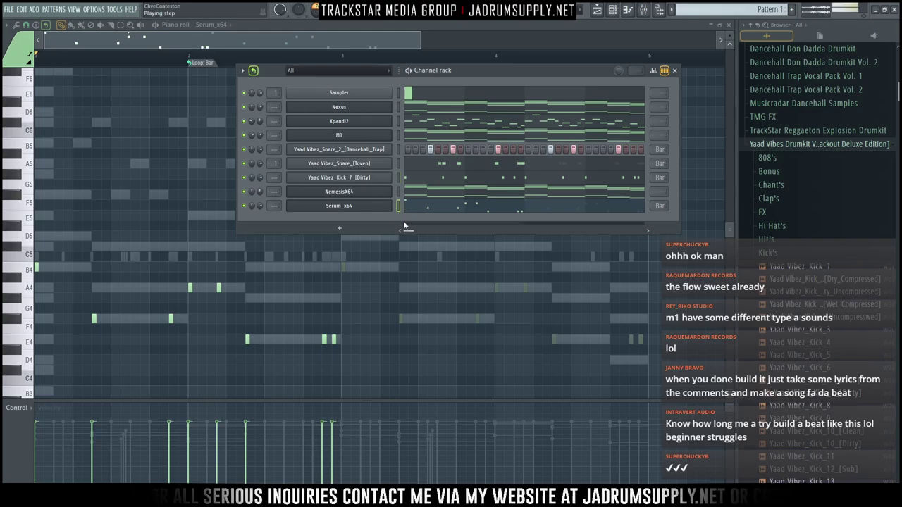
pyautogui.hotkey('ctrl', 'v')
pyautogui.click(435, 210)
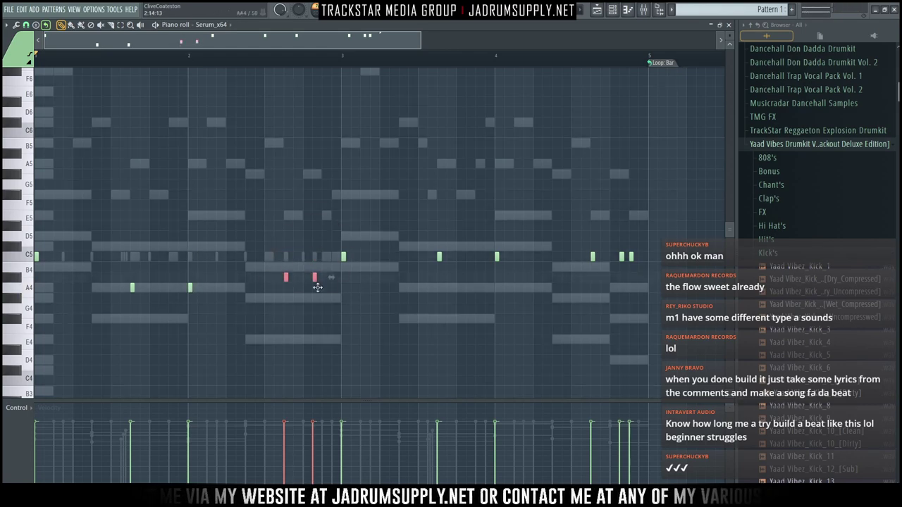
# Repitch the pasted notes in order to B4, A4, A4, E4, E4 in bars 1–2 and B4, F#4, A4, E4, D4, D4 in bars 3–4
pyautogui.press('space')
pyautogui.moveTo(297, 340); pyautogui.dragTo(286, 340)
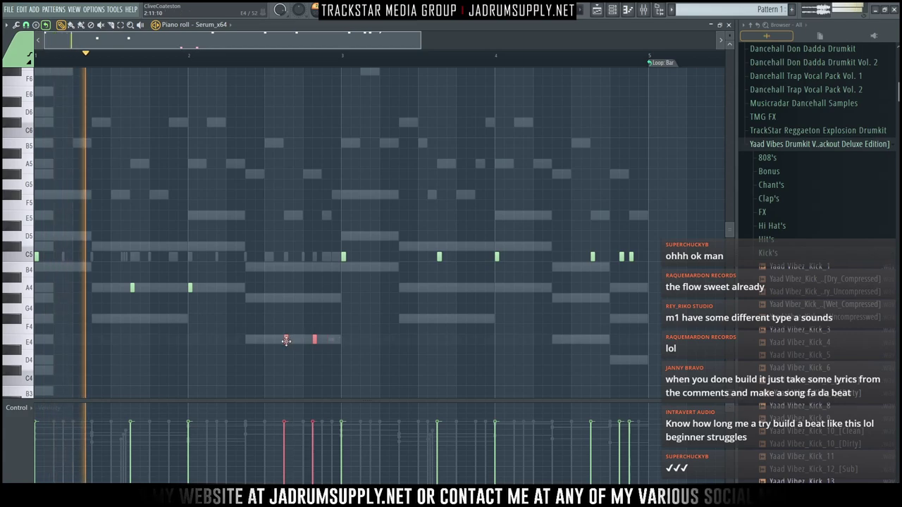
pyautogui.press('space')
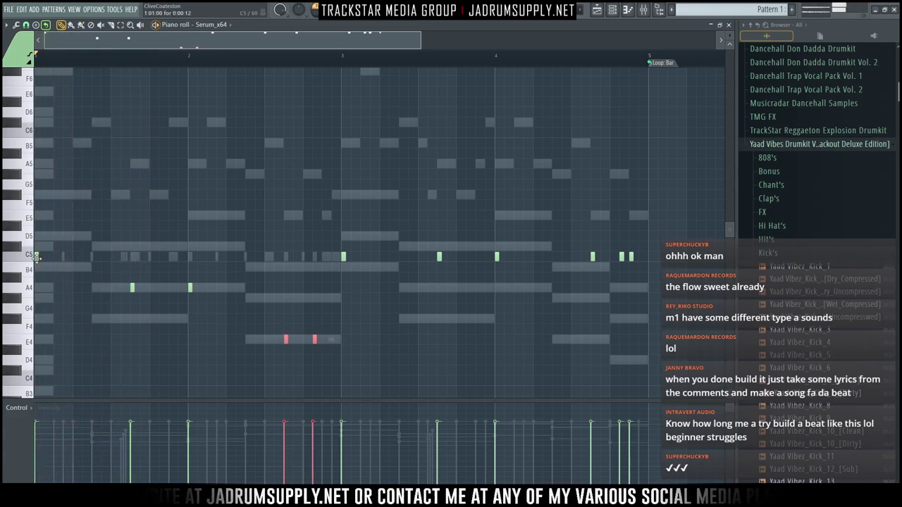
pyautogui.press('space')
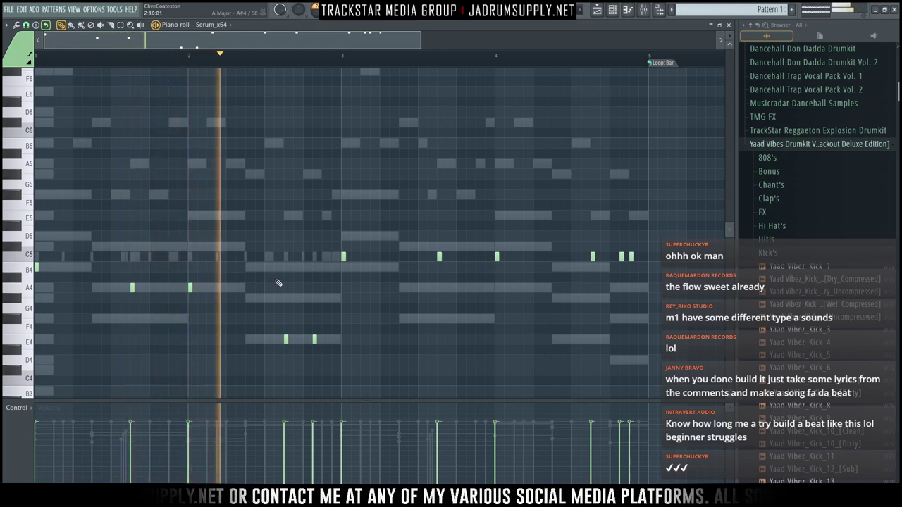
pyautogui.press('space')
pyautogui.moveTo(411, 242); pyautogui.dragTo(630, 255)
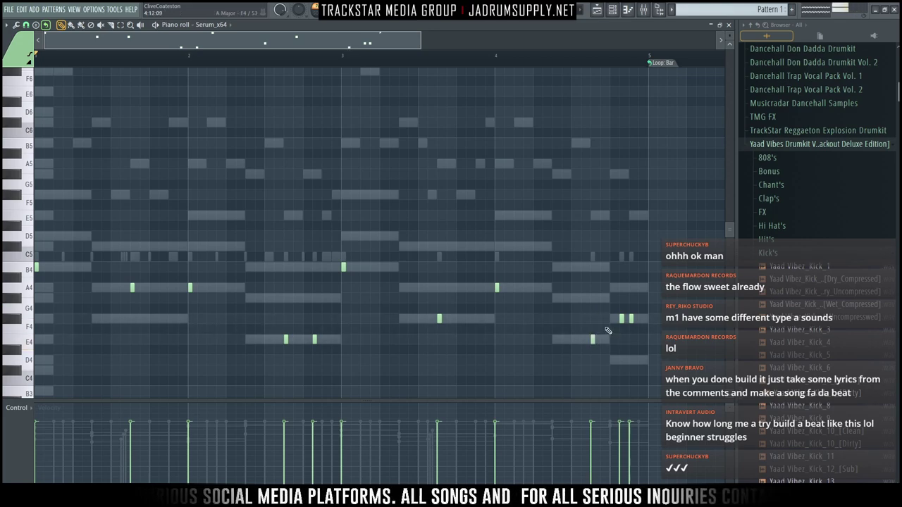
pyautogui.moveTo(618, 320); pyautogui.dragTo(626, 318)
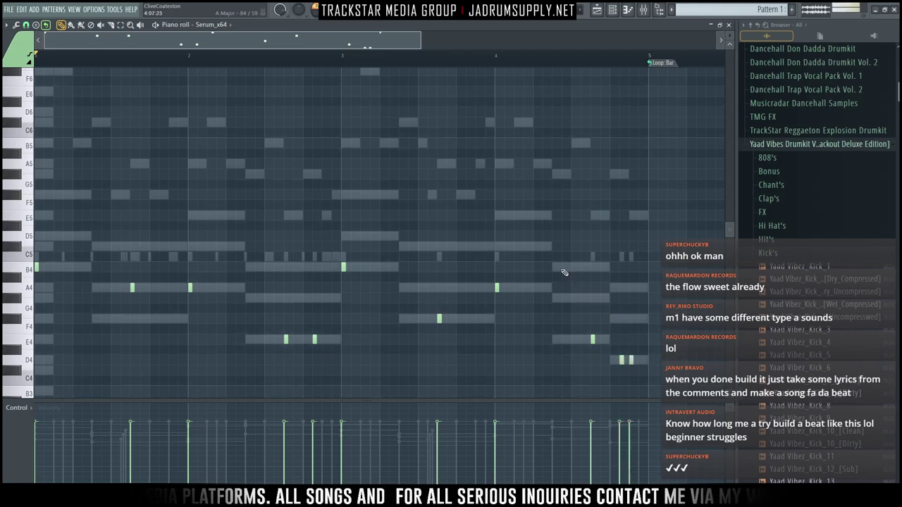
# Apply legato to the bass notes, extend the last D4 note to the end of bar 4 and audition the line
pyautogui.hotkey('ctrl', 'l')
pyautogui.press('Return')
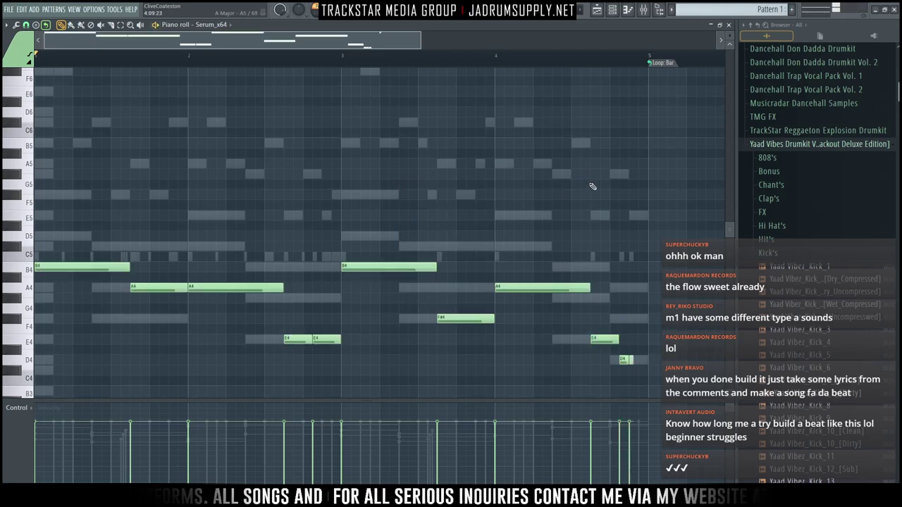
pyautogui.press('space')
pyautogui.moveTo(632, 360); pyautogui.dragTo(648, 360)
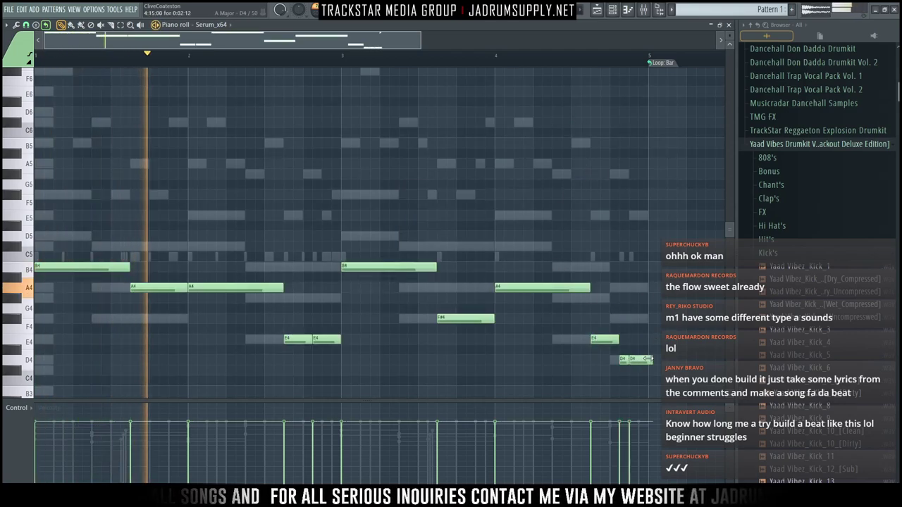
pyautogui.press('space')
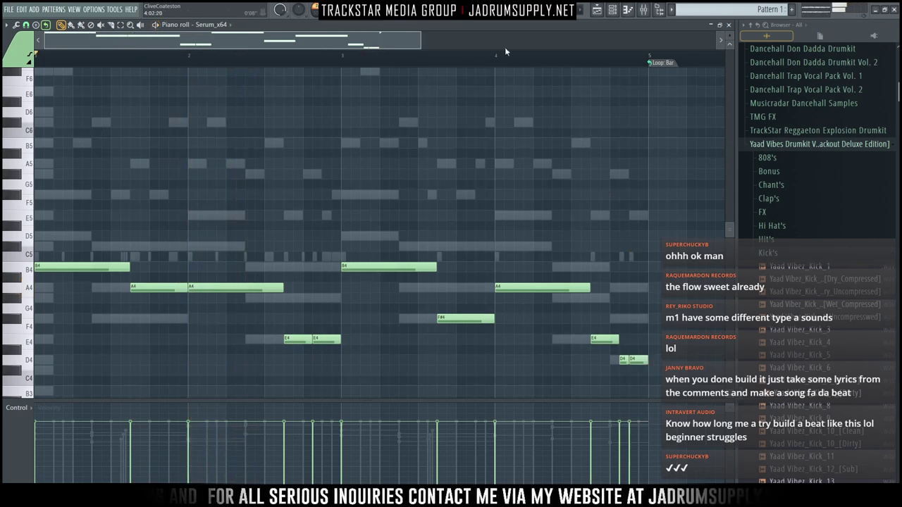
# Solo the Serum_x64 channel in the channel rack, play its bass line and show Serum's plugin window
pyautogui.click(615, 10)
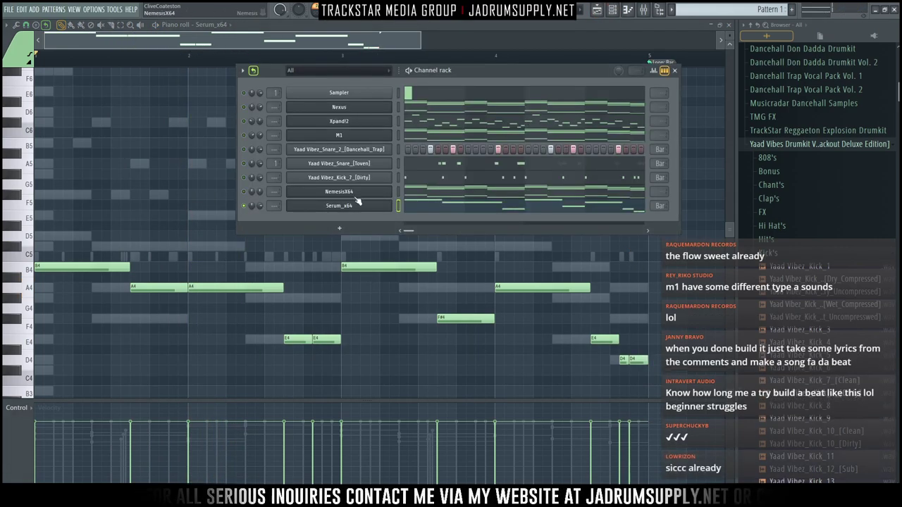
pyautogui.press('space')
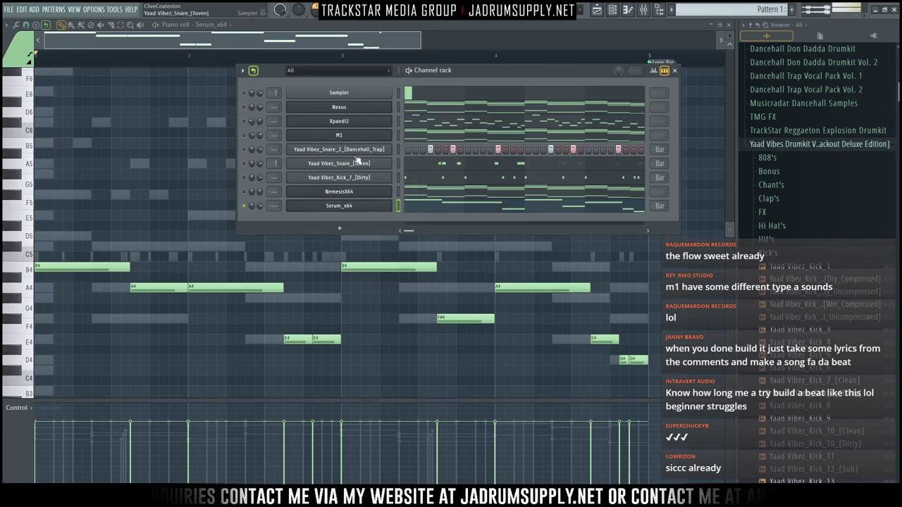
pyautogui.click(360, 207)
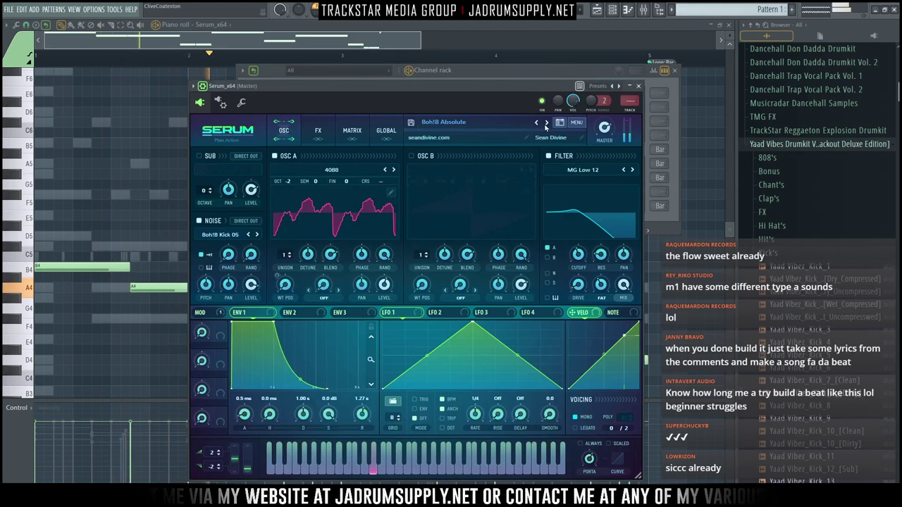
pyautogui.press('space')
# Transpose all of Serum's bass notes down one octave
pyautogui.rightClick(142, 169)
pyautogui.hotkey('ctrl', 'Down')
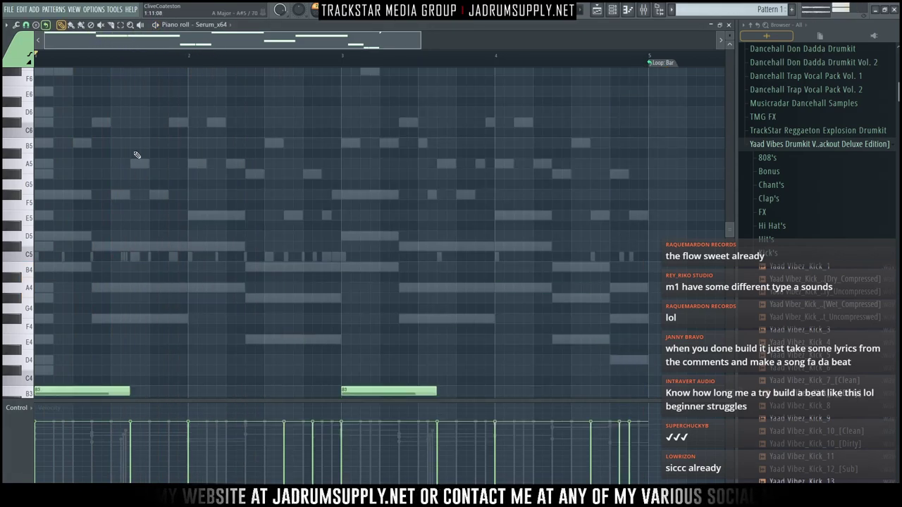
pyautogui.scroll(-12, 191, 115)
pyautogui.scroll(5, 279, 120)
# Play the pattern with the M1 channel unmuted alongside Serum_x64 and show Serum's plugin window
pyautogui.press('space')
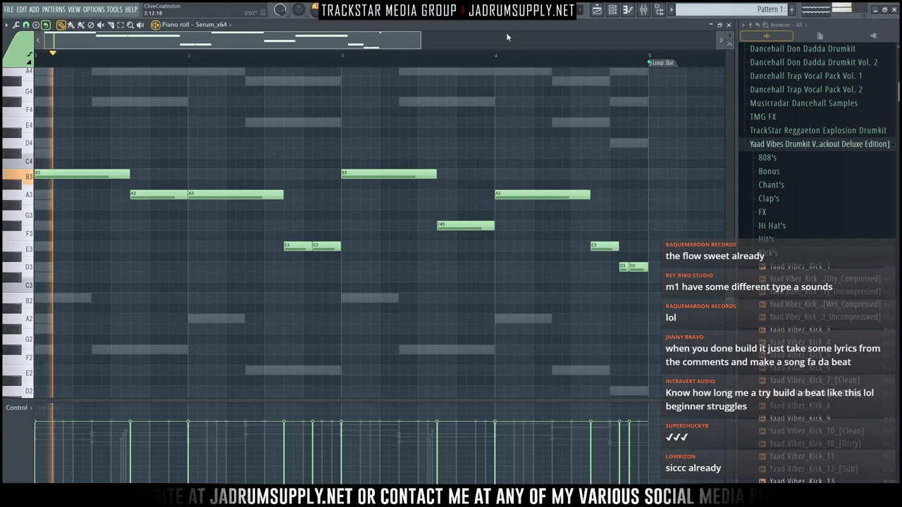
pyautogui.press('F6')
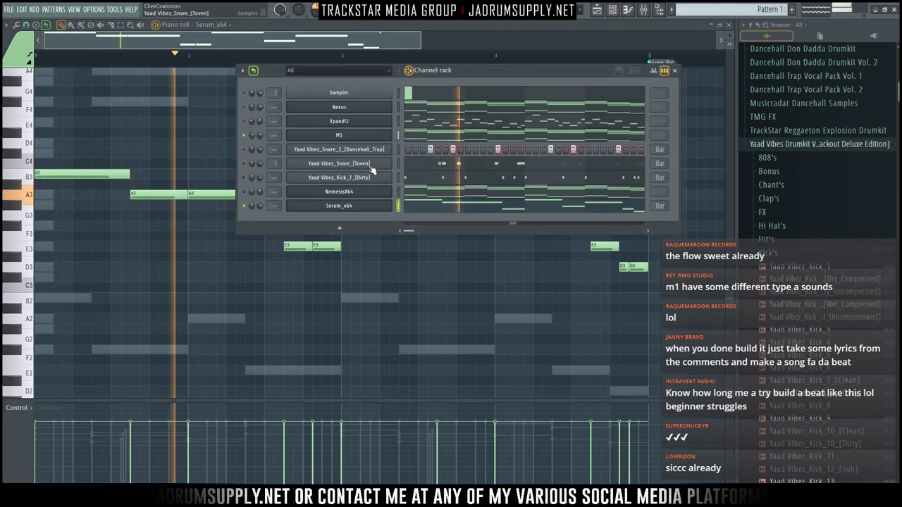
pyautogui.click(343, 205)
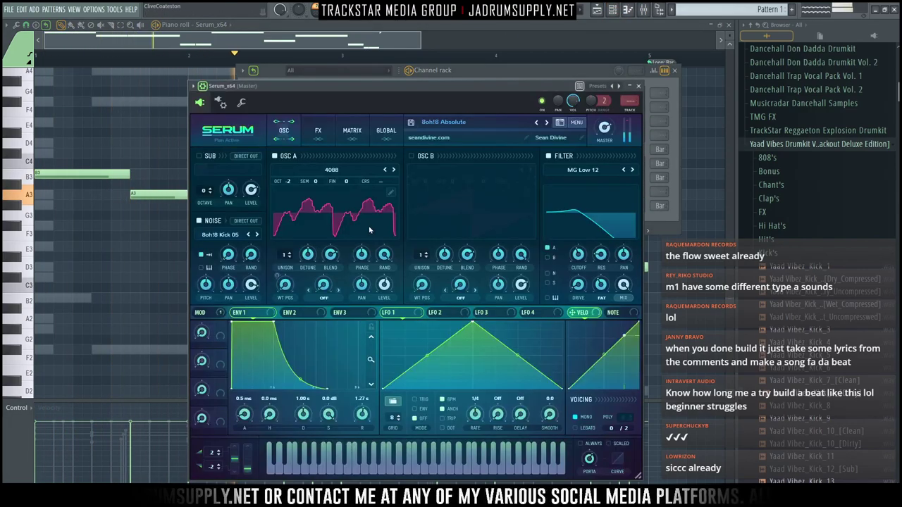
# Audition Serum's bass presets one after another, from Boh!B Allsub forward to Boh!B Elemental
pyautogui.click(547, 123)
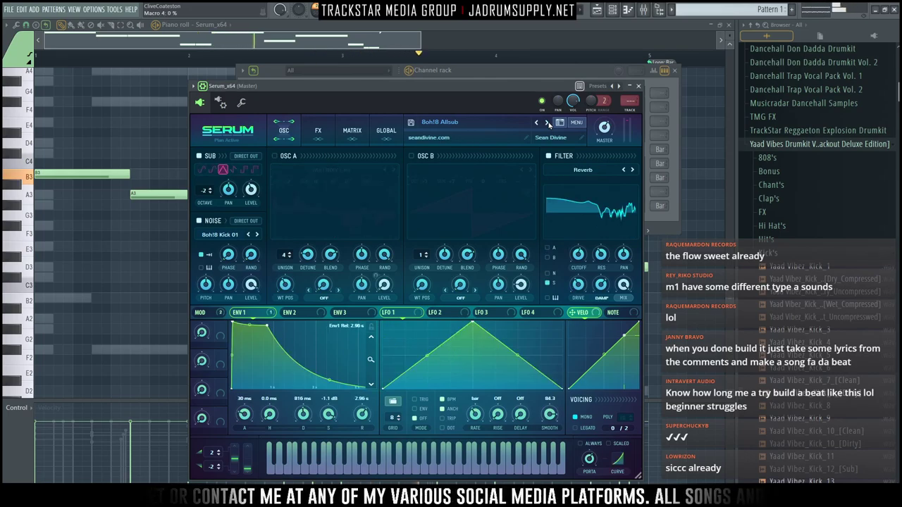
pyautogui.click(547, 123)
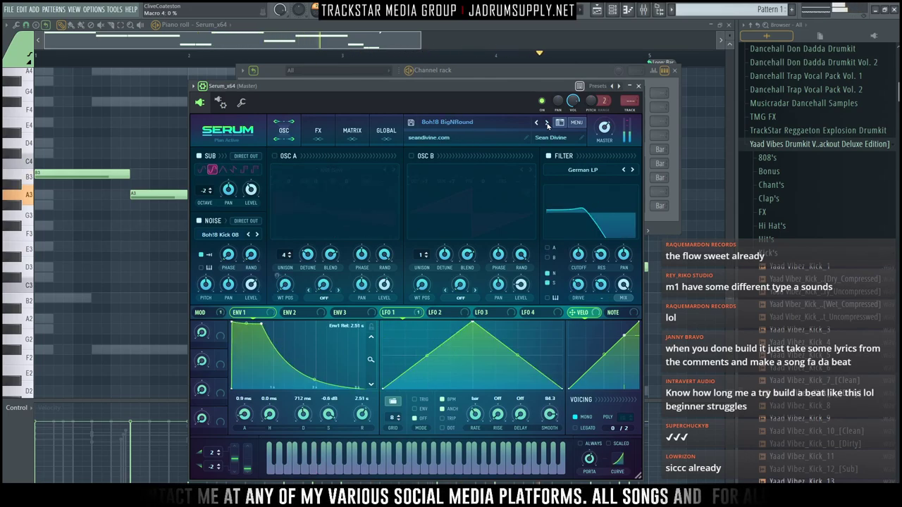
pyautogui.click(547, 123)
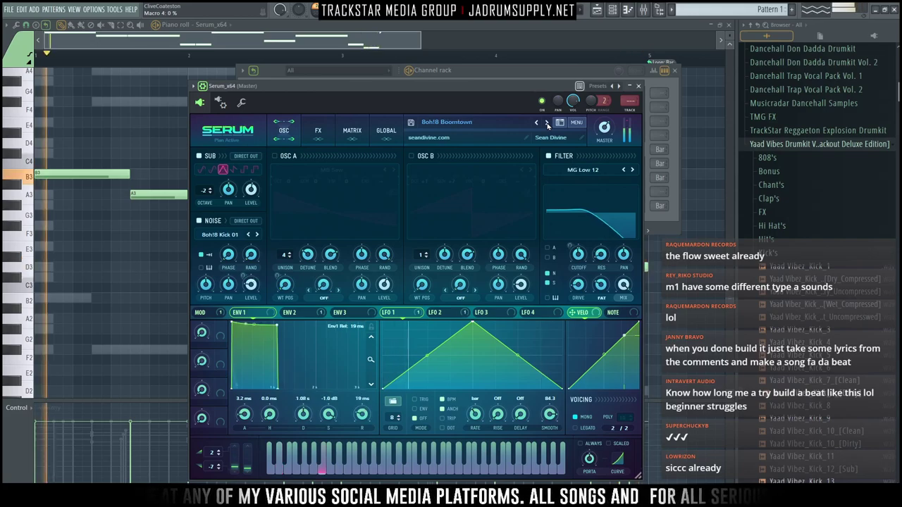
pyautogui.click(547, 123)
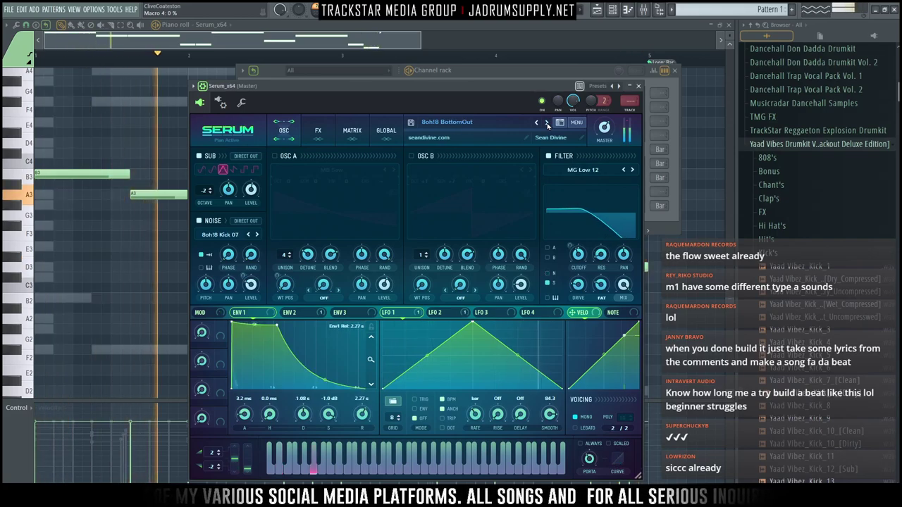
pyautogui.click(547, 123)
pyautogui.click(547, 123)
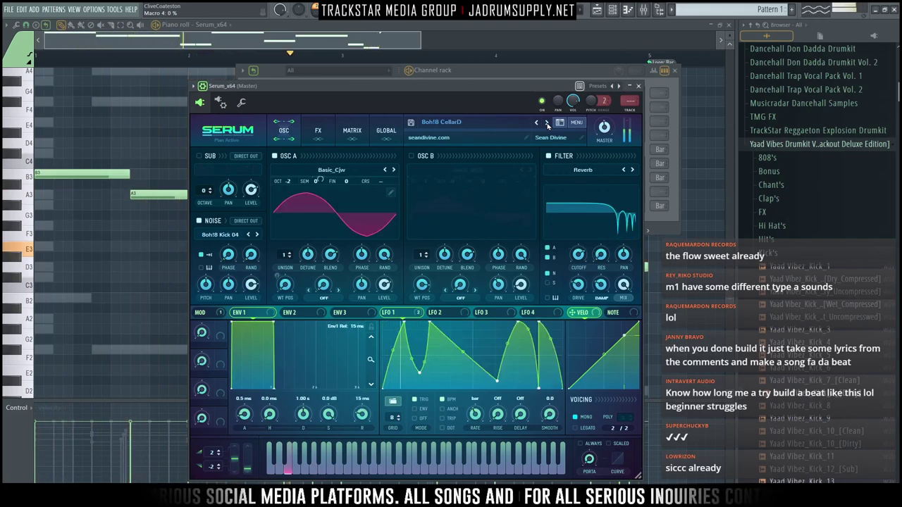
pyautogui.click(547, 123)
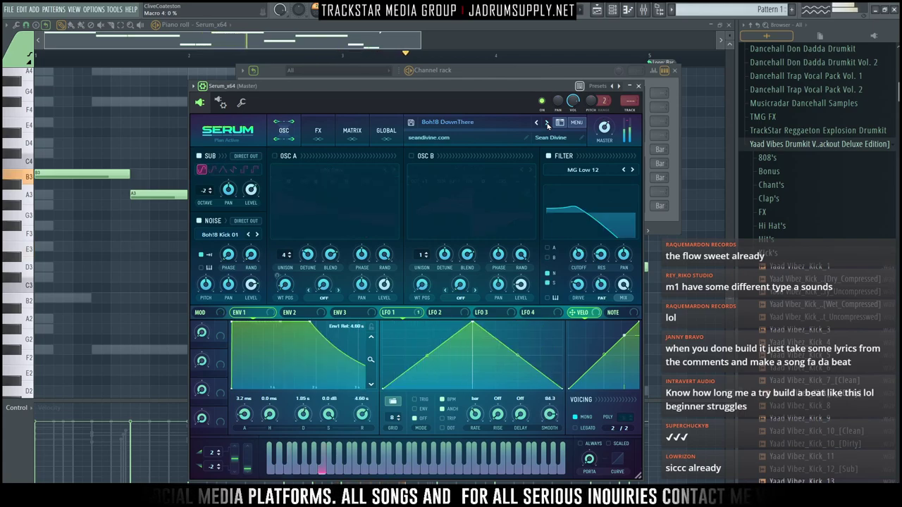
pyautogui.click(547, 123)
pyautogui.click(547, 123)
# Transpose all of Serum's bass notes back up one octave and show Serum's plugin window again
pyautogui.rightClick(133, 232)
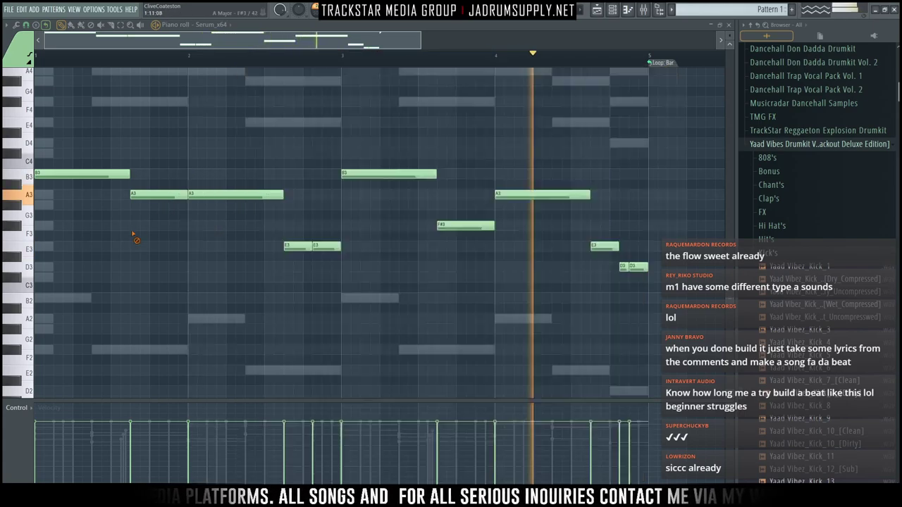
pyautogui.hotkey('ctrl', 'Up')
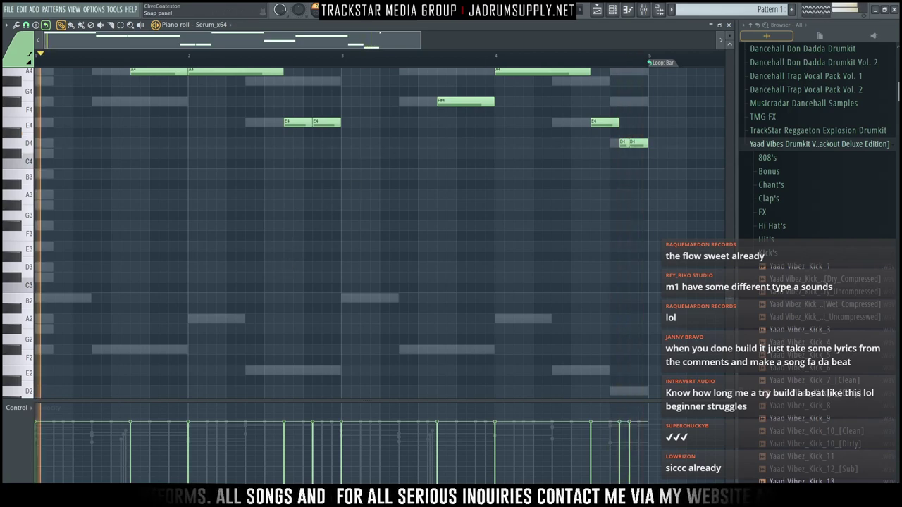
pyautogui.click(626, 11)
pyautogui.click(385, 210)
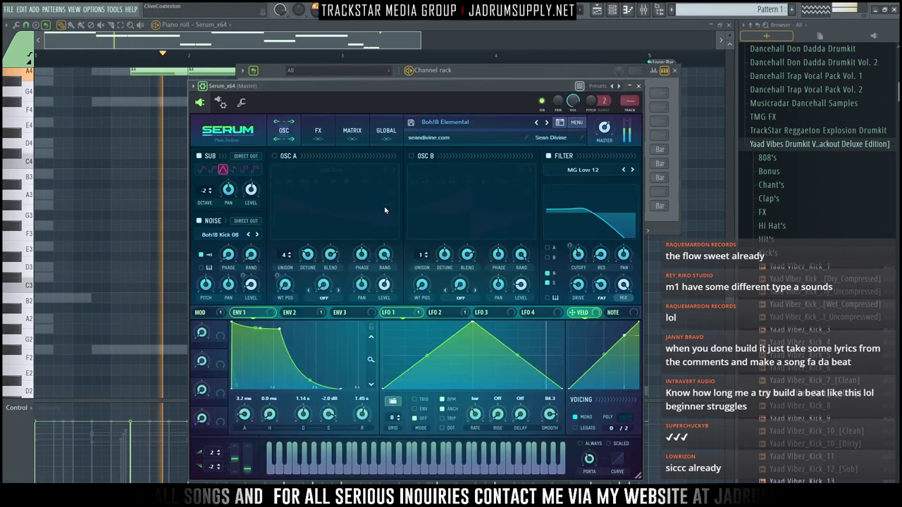
# Audition Serum's presets backward from Boh!B DownThere to Boh!B BigNRound, and load Boh!B BSickDrop
pyautogui.click(537, 125)
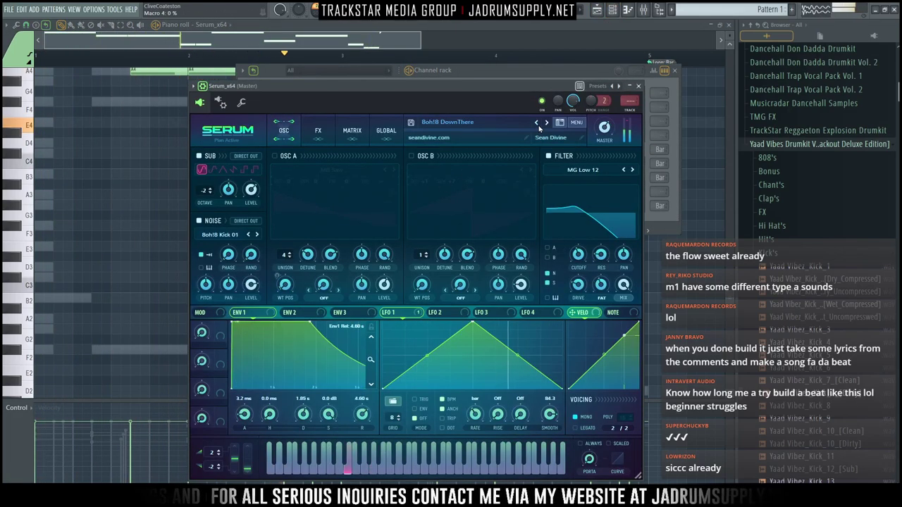
pyautogui.click(537, 125)
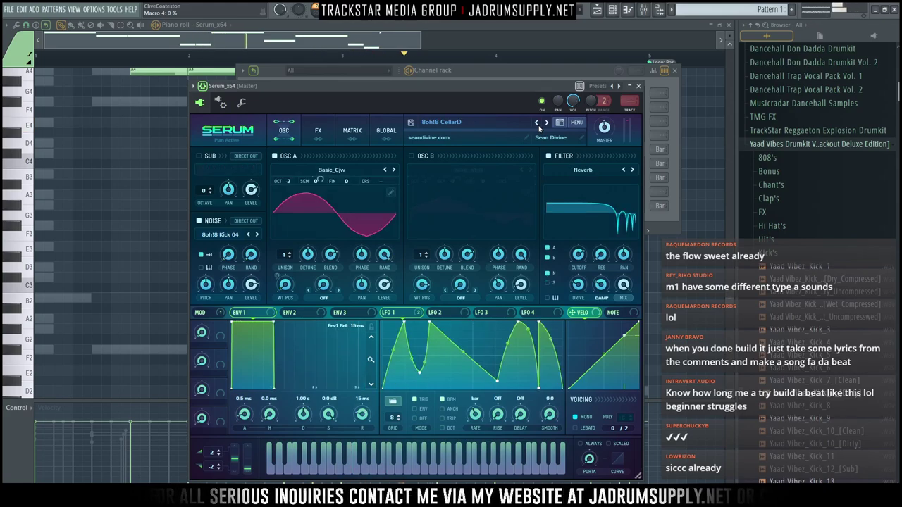
pyautogui.click(538, 125)
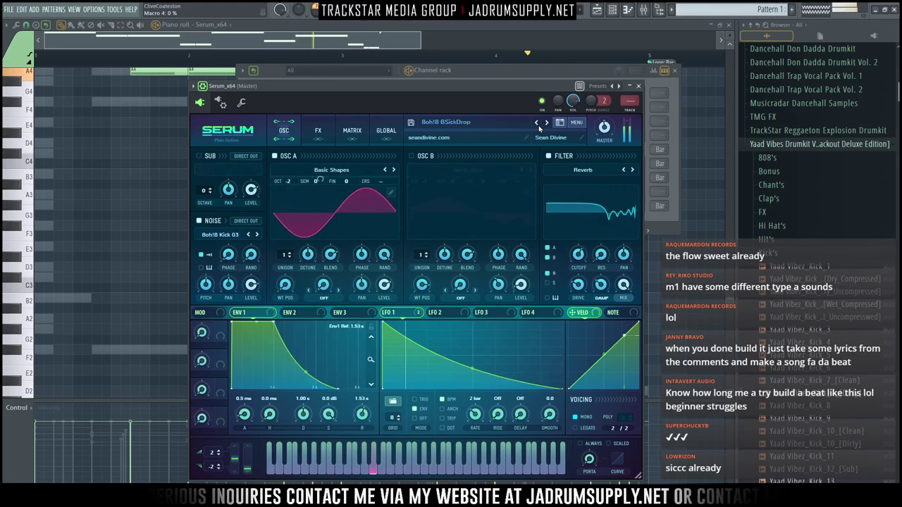
pyautogui.click(538, 125)
pyautogui.click(538, 124)
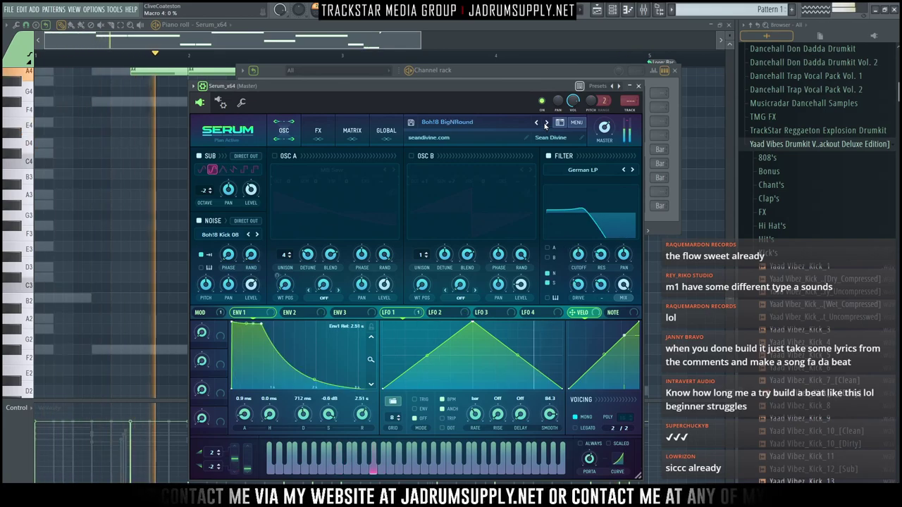
pyautogui.click(545, 125)
pyautogui.click(545, 125)
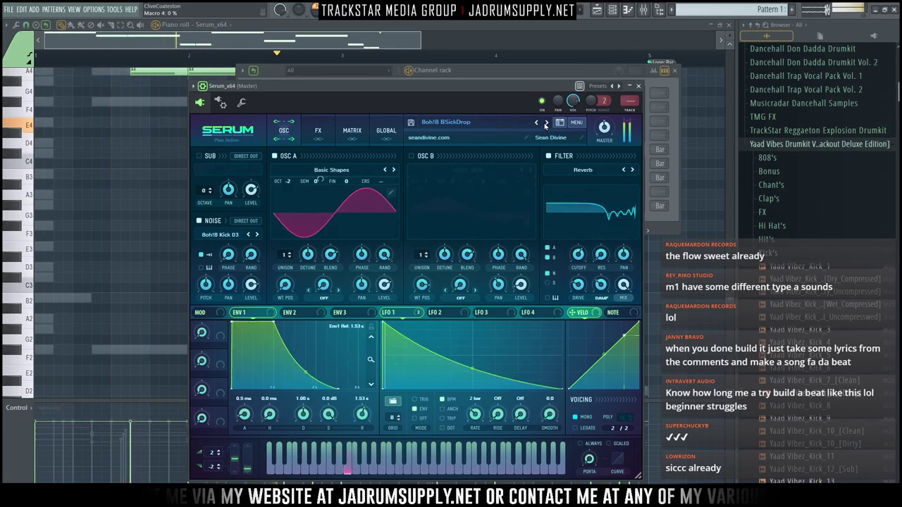
# Audition Serum's preceding bass presets, load Boh!B Wyde from the Sean Divine - Boh!B folder, and set the master volume to 80%
pyautogui.click(536, 125)
pyautogui.click(535, 125)
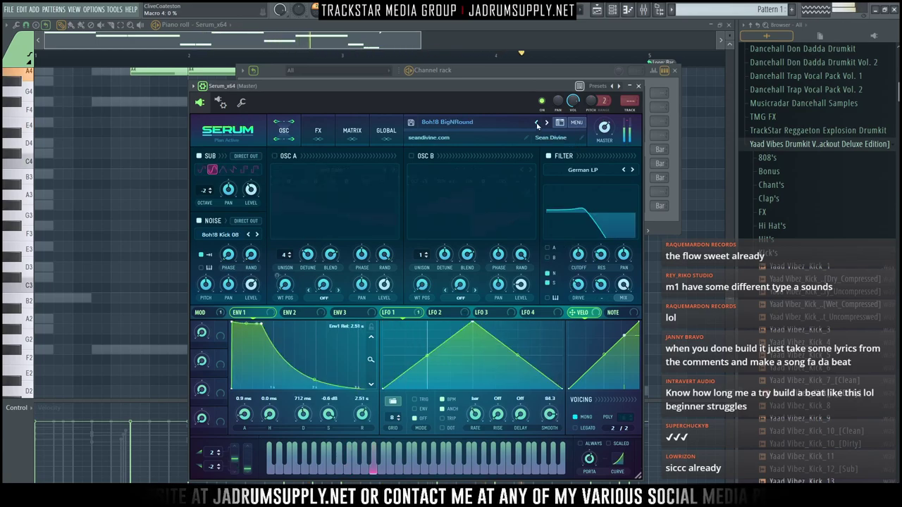
pyautogui.click(493, 122)
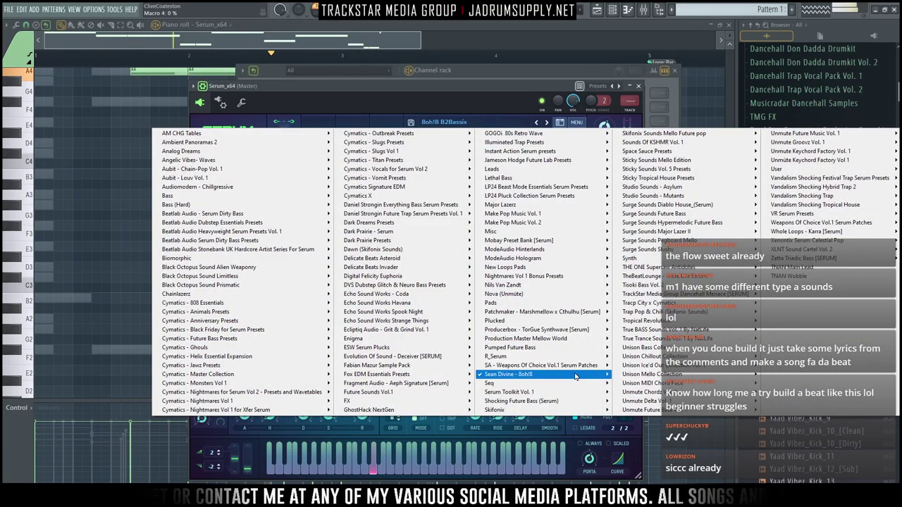
pyautogui.moveTo(507, 374)
pyautogui.click(640, 337)
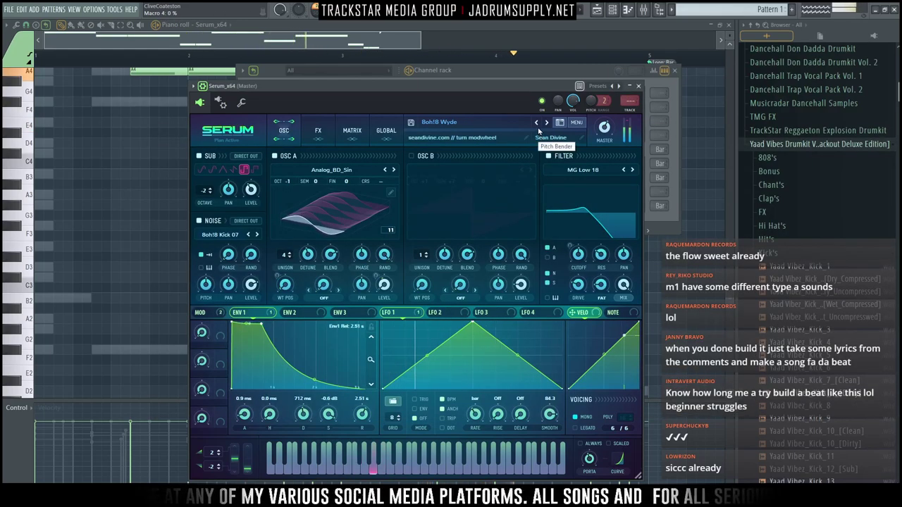
pyautogui.moveTo(605, 132); pyautogui.dragTo(606, 109)
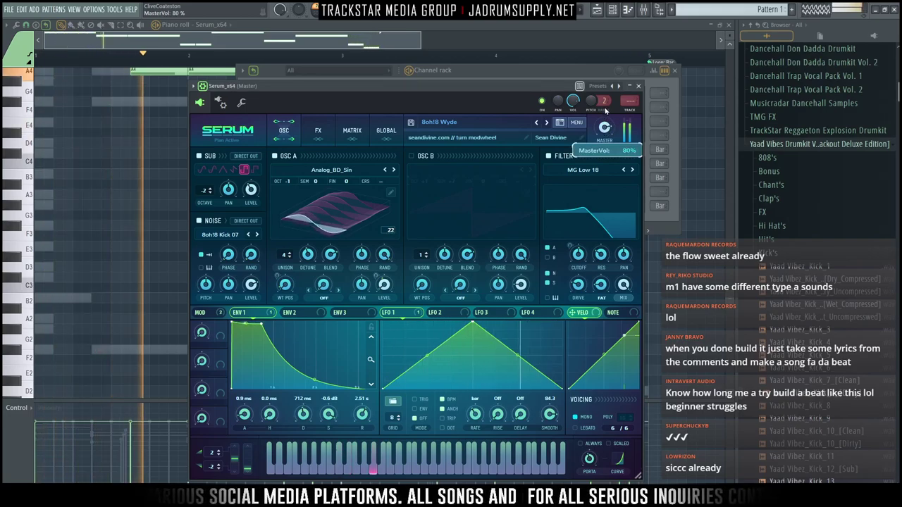
# Transpose all of Serum's bass notes down one octave in the piano roll and play the pattern
pyautogui.click(638, 86)
pyautogui.click(452, 209)
pyautogui.click(453, 209)
pyautogui.press('space')
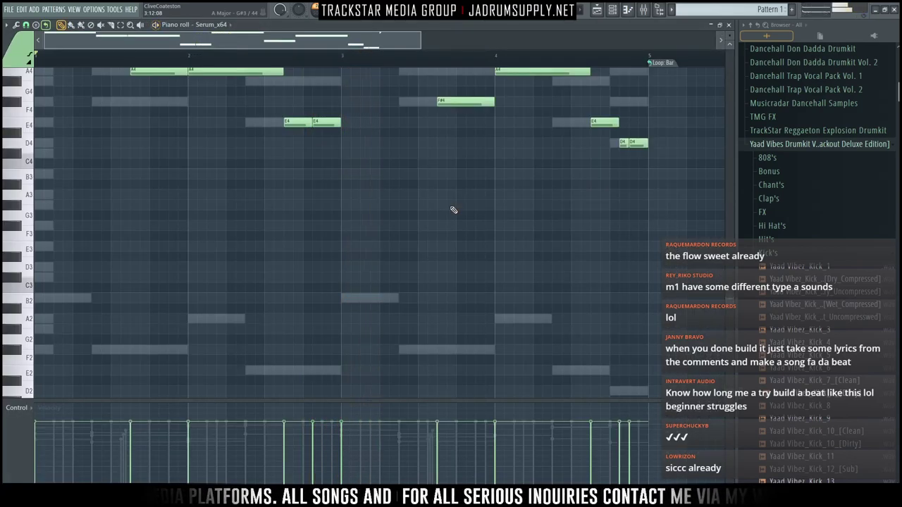
pyautogui.hotkey('ctrl', 'Down')
pyautogui.press('space')
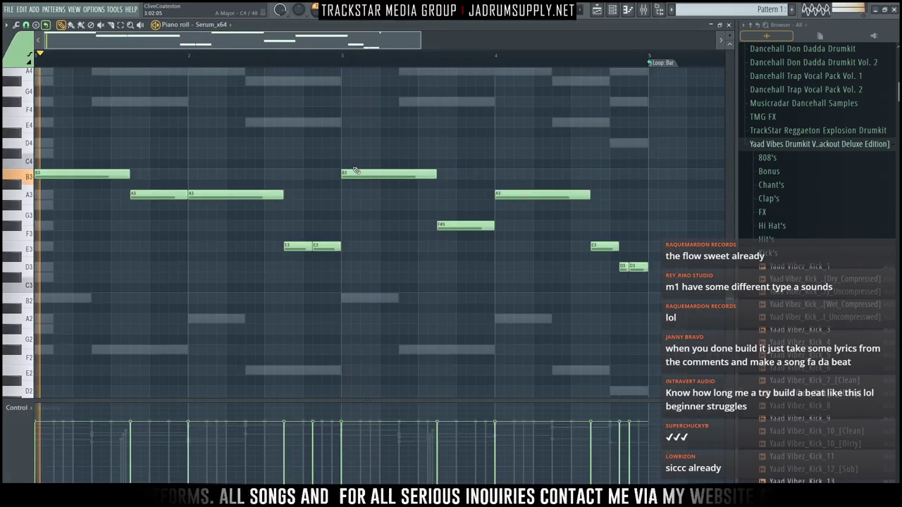
# Set Serum's sub octave to -1 and Env 1 to 0.0 dB sustain and 0.0 ms release, then play the pattern
pyautogui.scroll(-2, 319, 64)
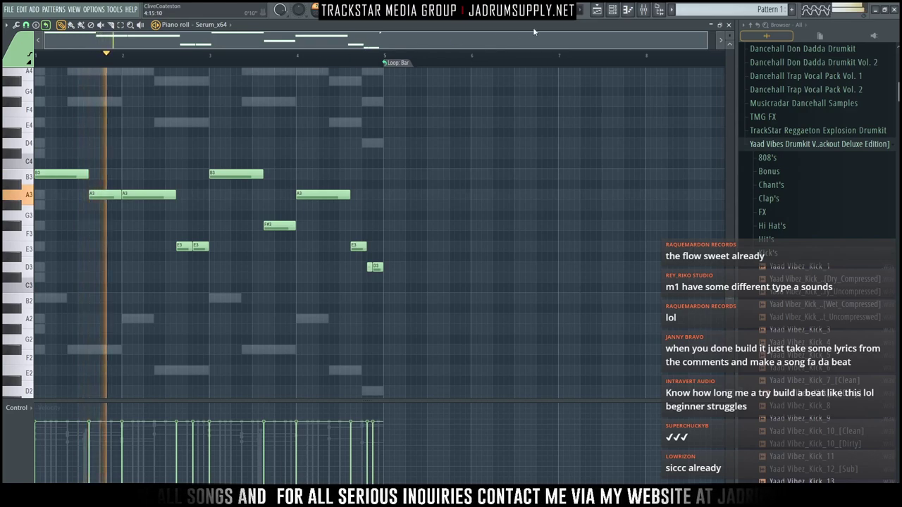
pyautogui.press('F6')
pyautogui.click(344, 205)
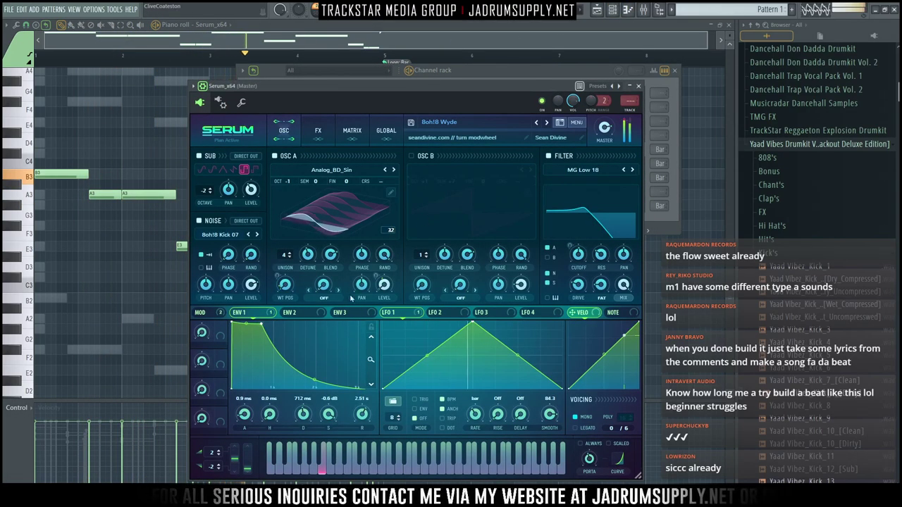
pyautogui.click(210, 189)
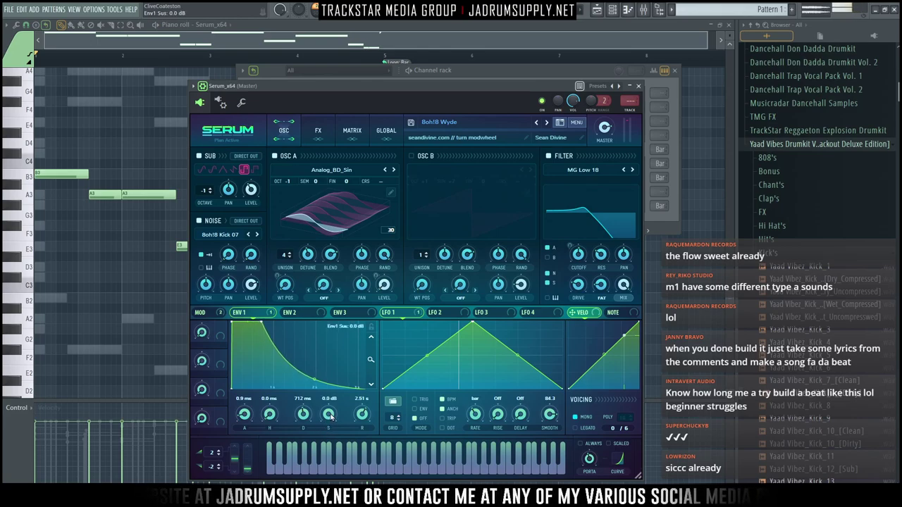
pyautogui.moveTo(363, 416); pyautogui.dragTo(363, 442)
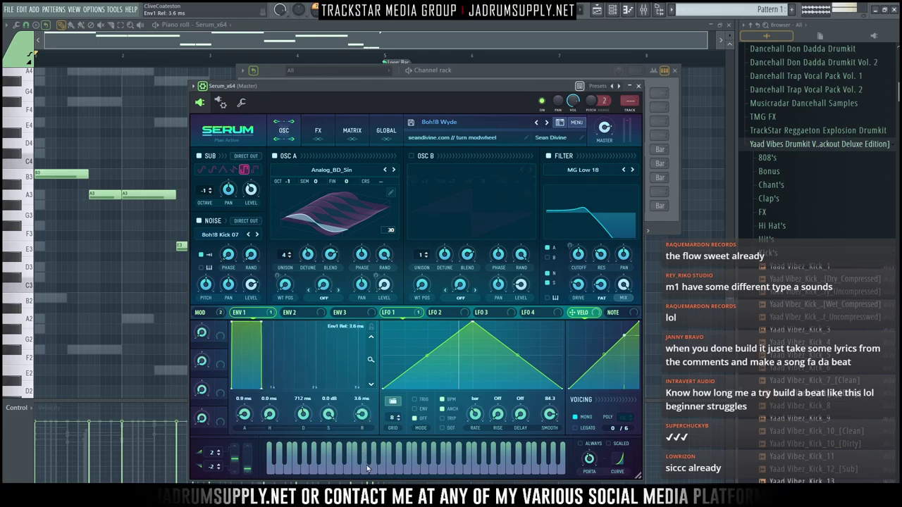
pyautogui.press('space')
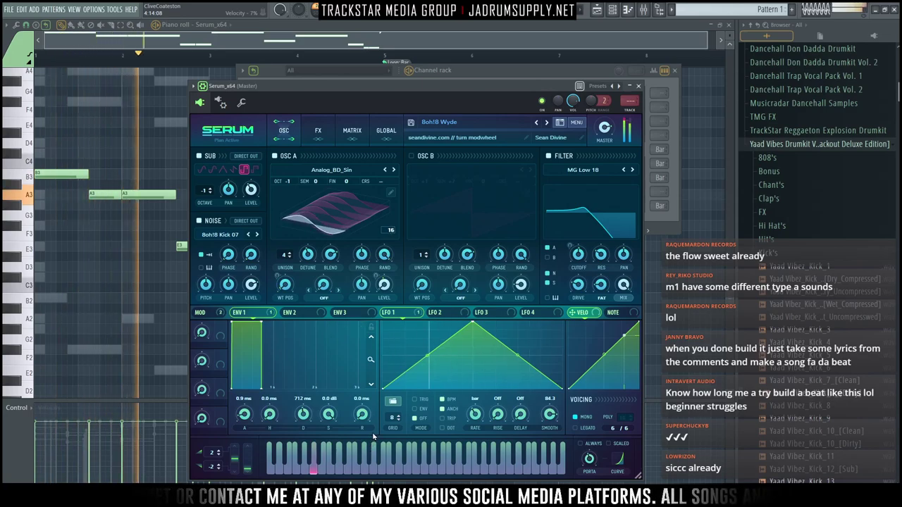
# Route Serum_x64 to mixer insert 3 and add Fruity Parametric EQ 2 in the insert's first effect slot
pyautogui.click(639, 87)
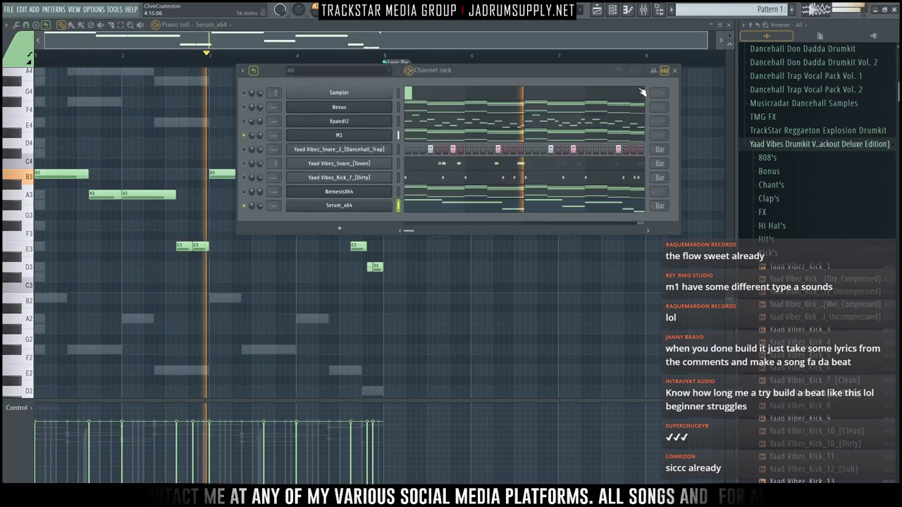
pyautogui.press('space')
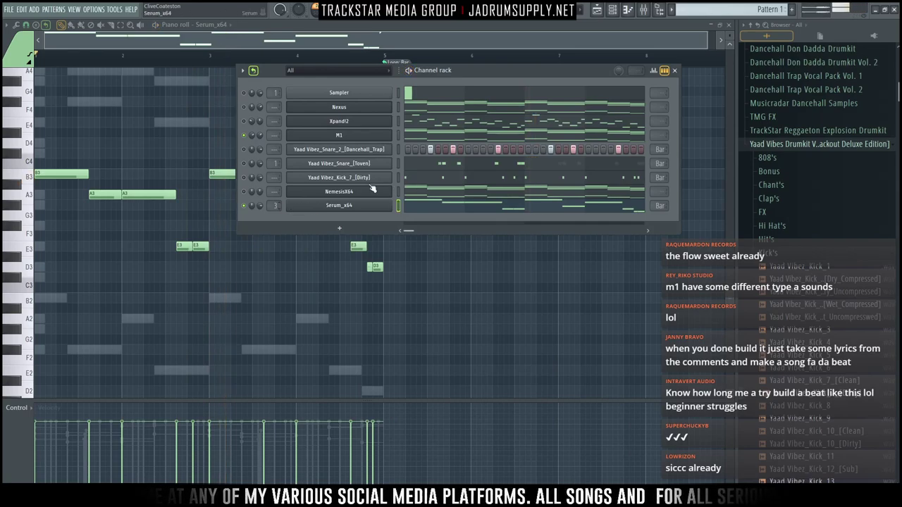
pyautogui.click(643, 10)
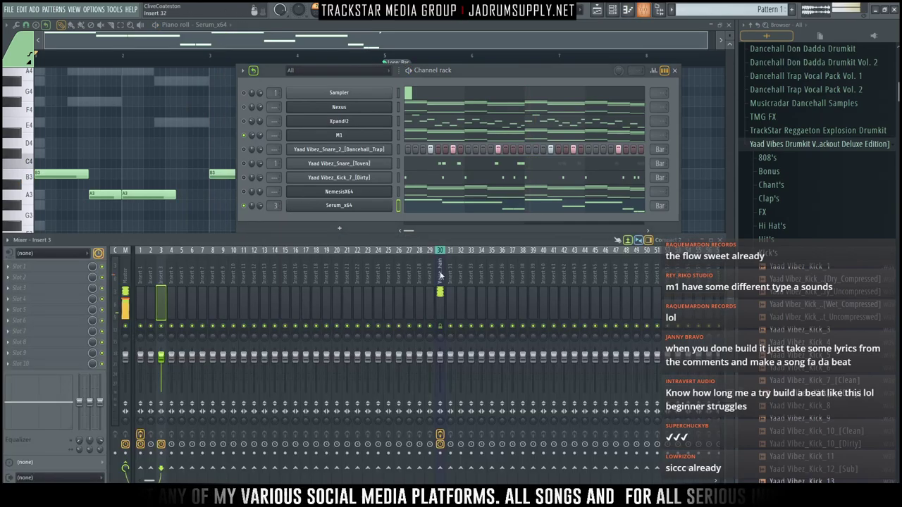
pyautogui.click(50, 264)
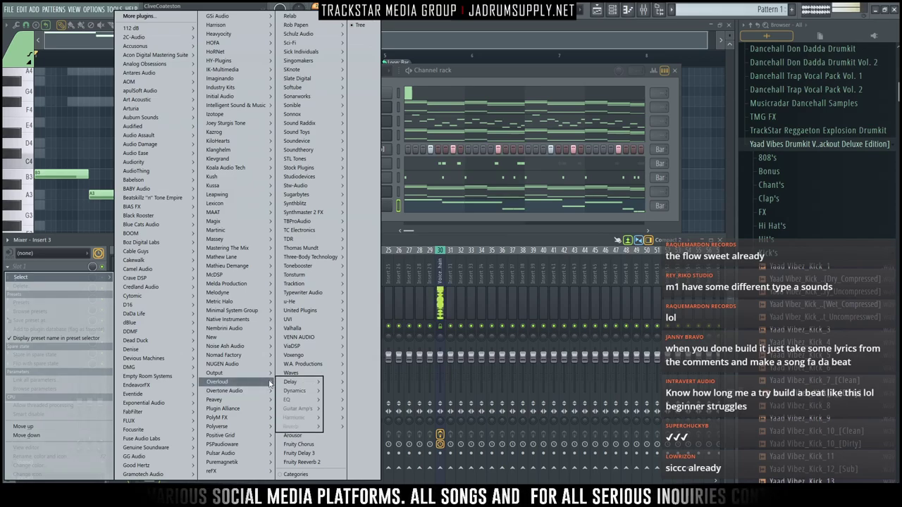
pyautogui.moveTo(242, 471)
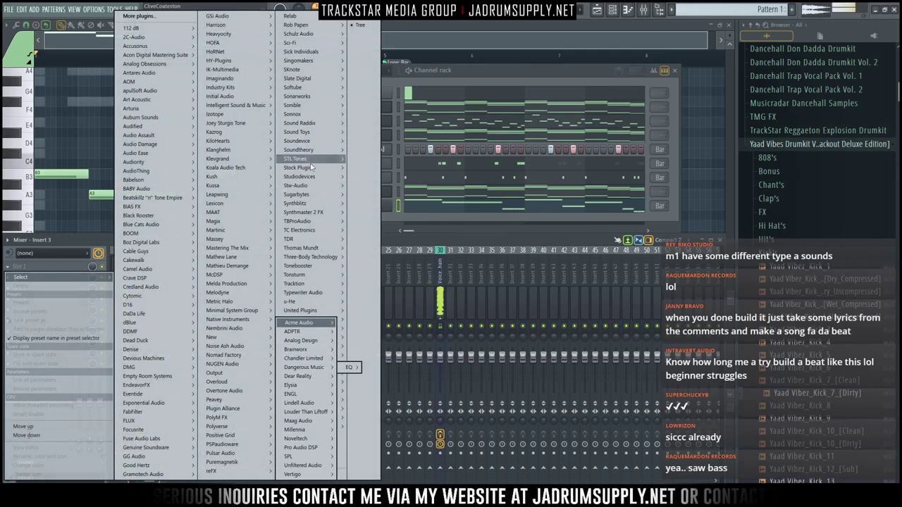
pyautogui.moveTo(314, 168)
pyautogui.moveTo(364, 177)
pyautogui.click(411, 177)
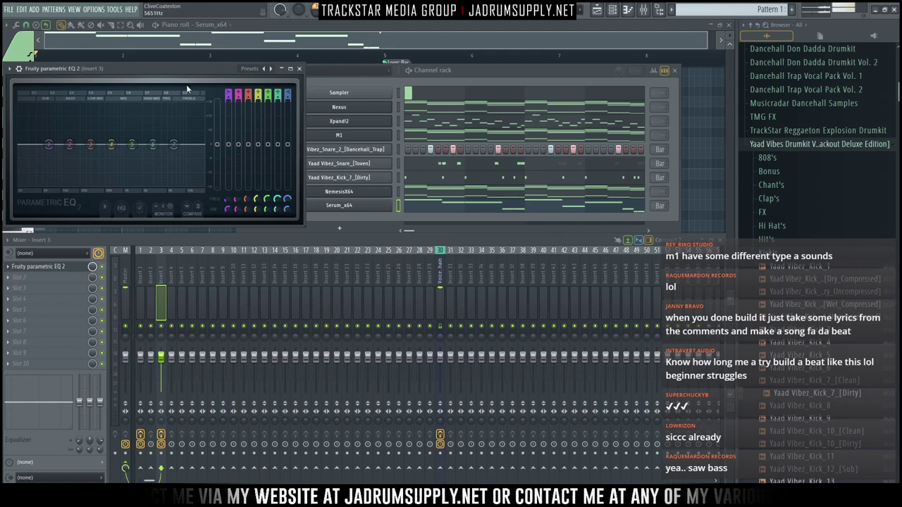
pyautogui.moveTo(208, 73); pyautogui.dragTo(435, 110)
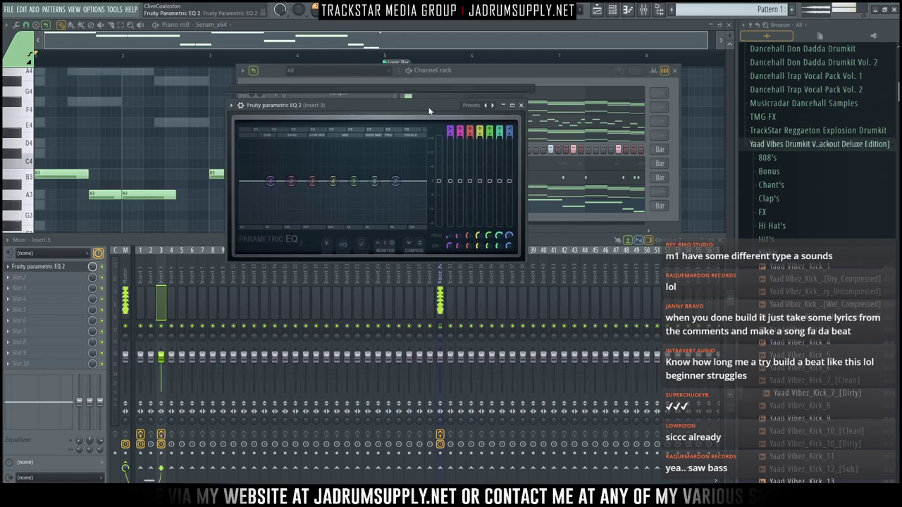
# Load the EQ's Full Wave Filter preset and lower its band 7 low-pass cutoff to about 2590 Hz
pyautogui.click(494, 106)
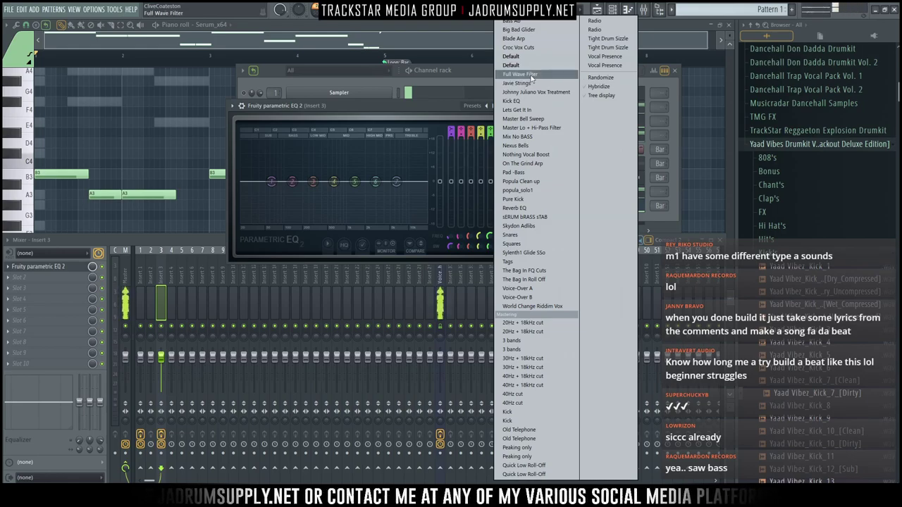
pyautogui.click(525, 73)
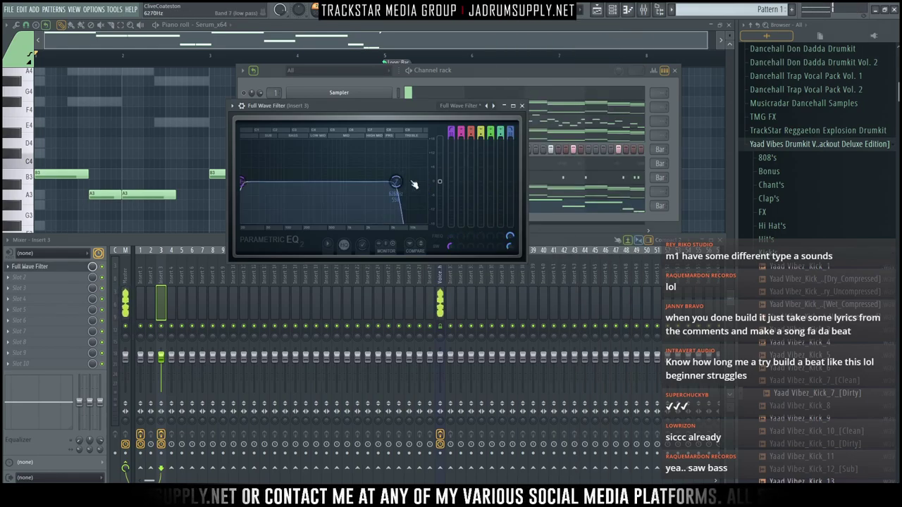
pyautogui.moveTo(396, 181); pyautogui.dragTo(348, 192)
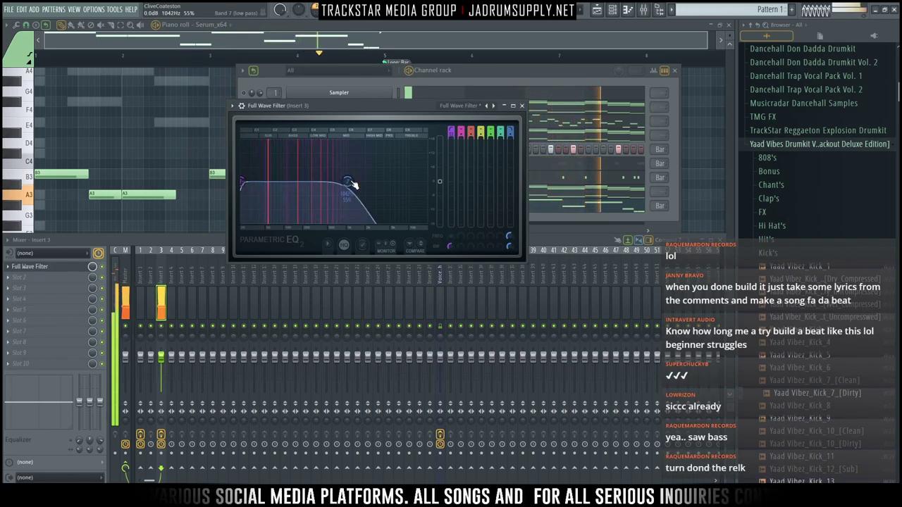
pyautogui.moveTo(512, 140); pyautogui.dragTo(512, 133)
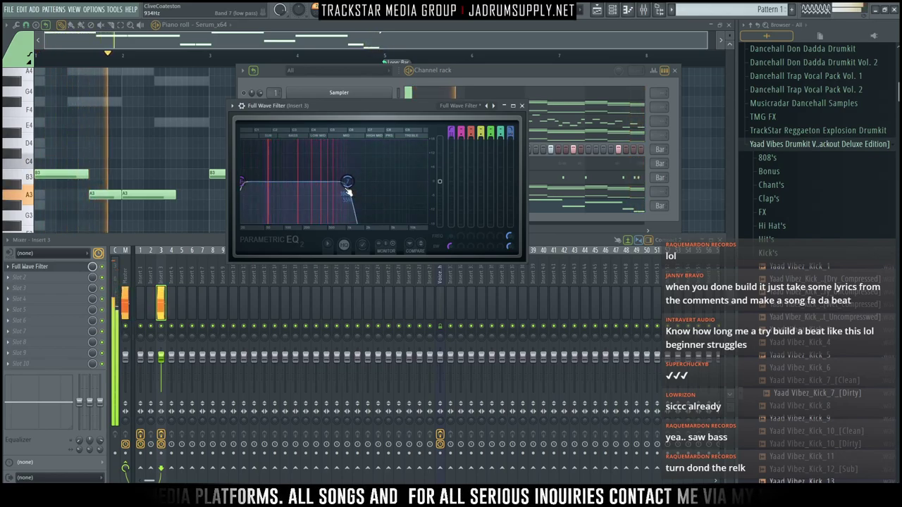
pyautogui.moveTo(348, 191); pyautogui.dragTo(372, 182)
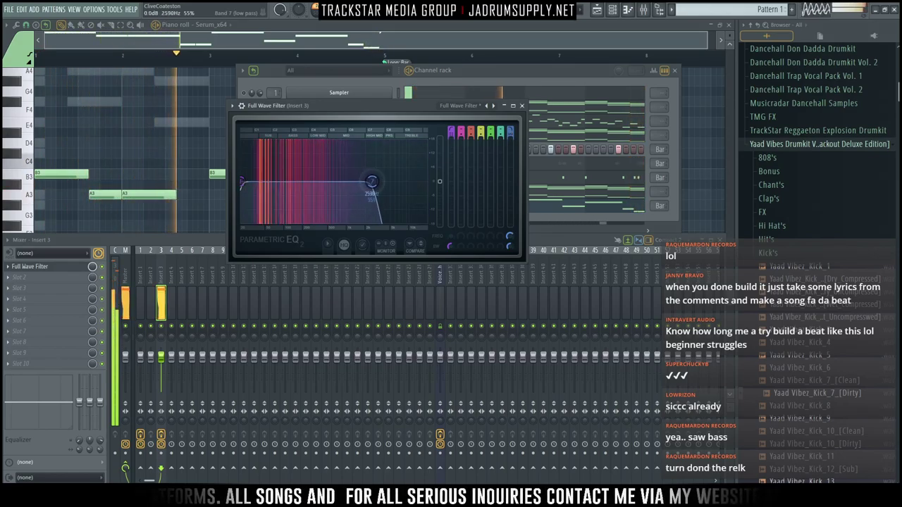
# Lower the volume fader of mixer insert 3 and review Serum's Boh!B Wyde settings in its plugin window
pyautogui.click(163, 311)
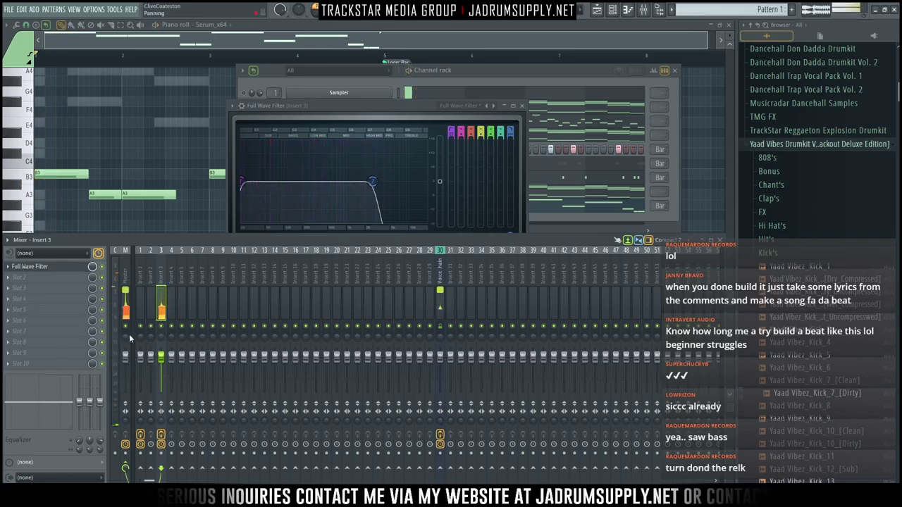
pyautogui.moveTo(150, 357); pyautogui.dragTo(161, 364)
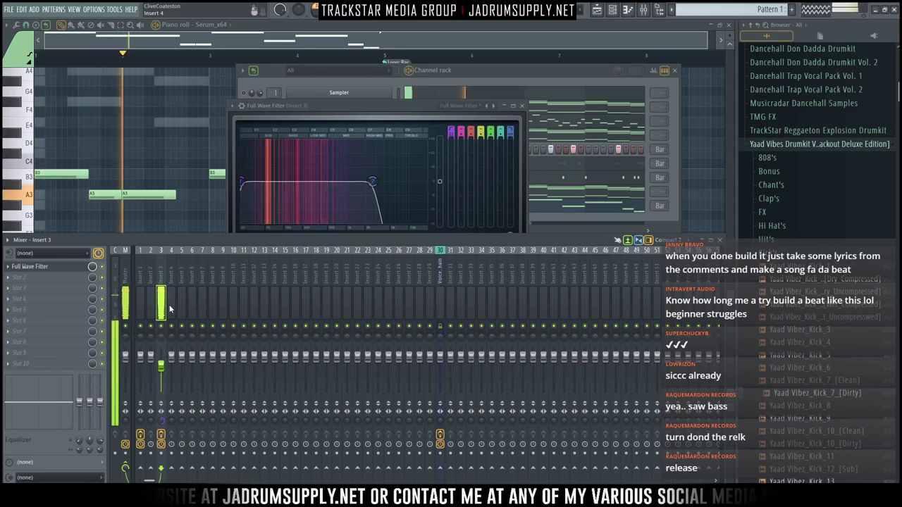
pyautogui.click(486, 70)
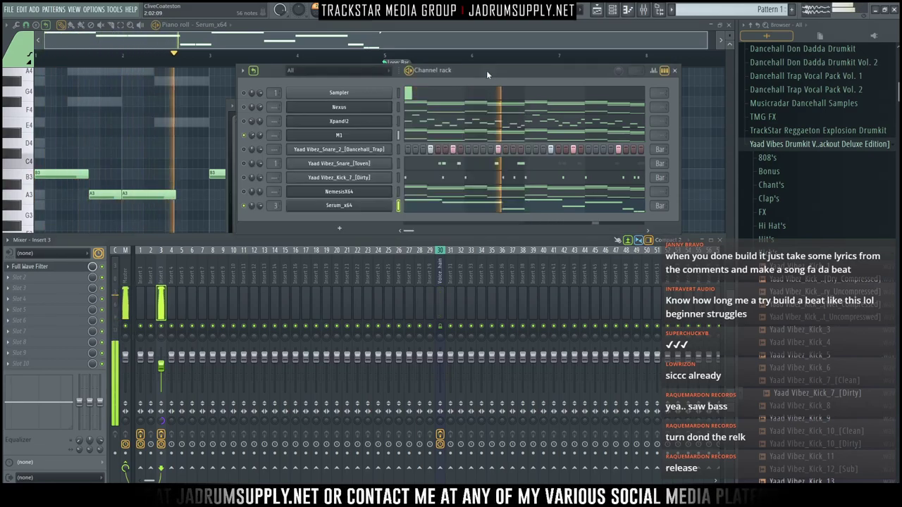
pyautogui.click(363, 205)
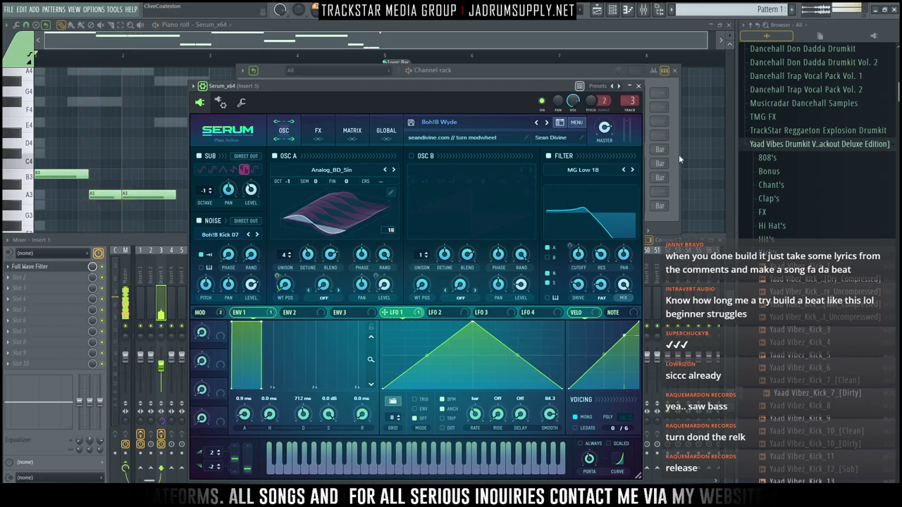
pyautogui.click(638, 86)
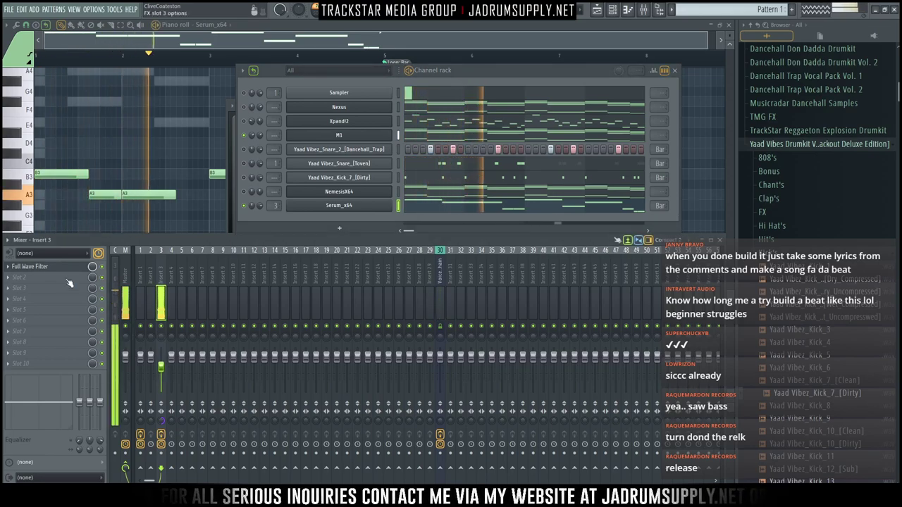
# Lower the low-pass cutoff of insert 3's Full Wave Filter further and play the pattern with all channels unmuted
pyautogui.click(29, 266)
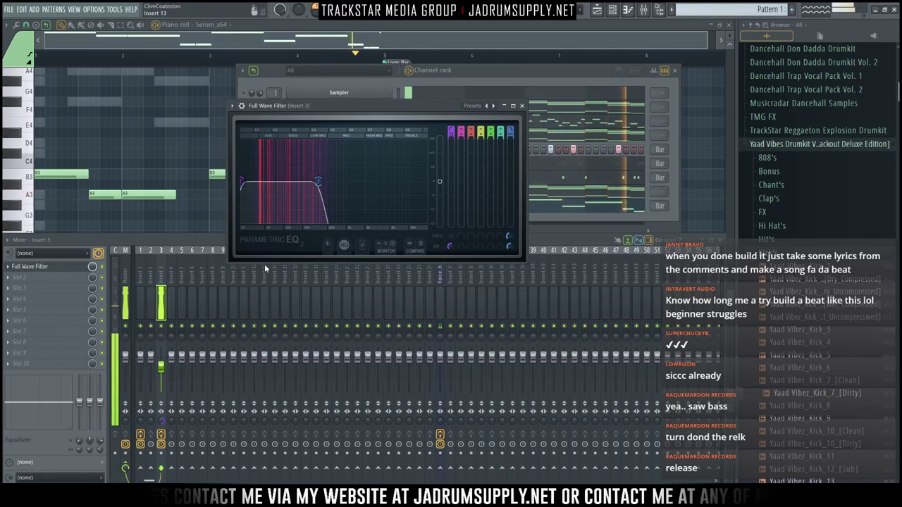
pyautogui.click(522, 105)
pyautogui.press('space')
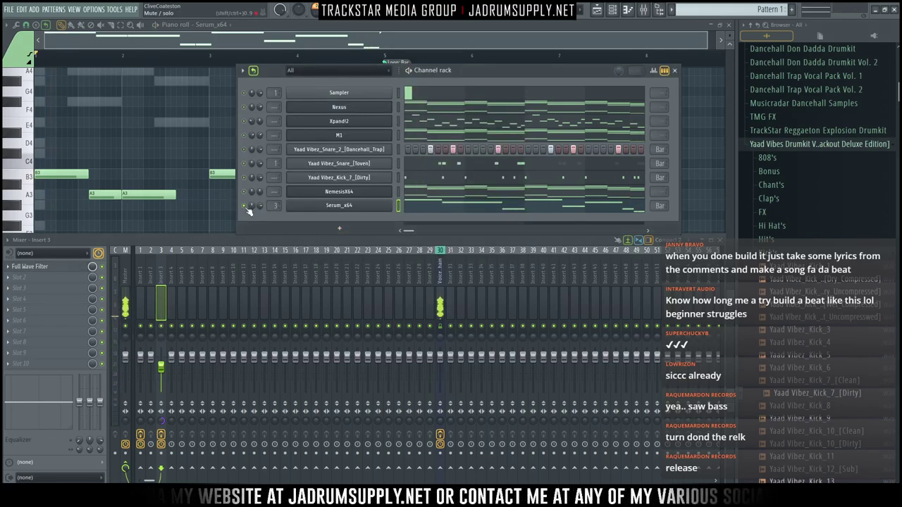
pyautogui.press('space')
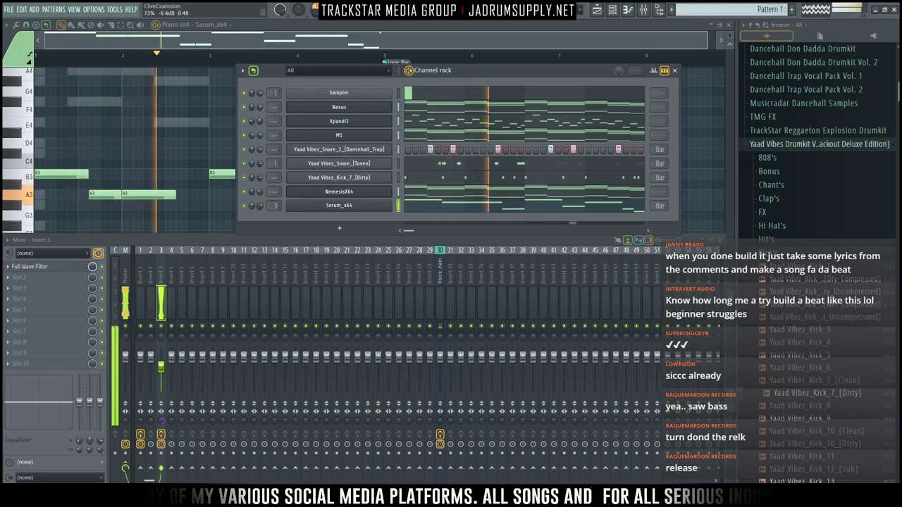
# Audition the kit's closed hi-hats and load Yaad Vibez_Closed_Hi_Hat_12 into a new channel
pyautogui.click(773, 226)
pyautogui.click(781, 243)
pyautogui.click(796, 292)
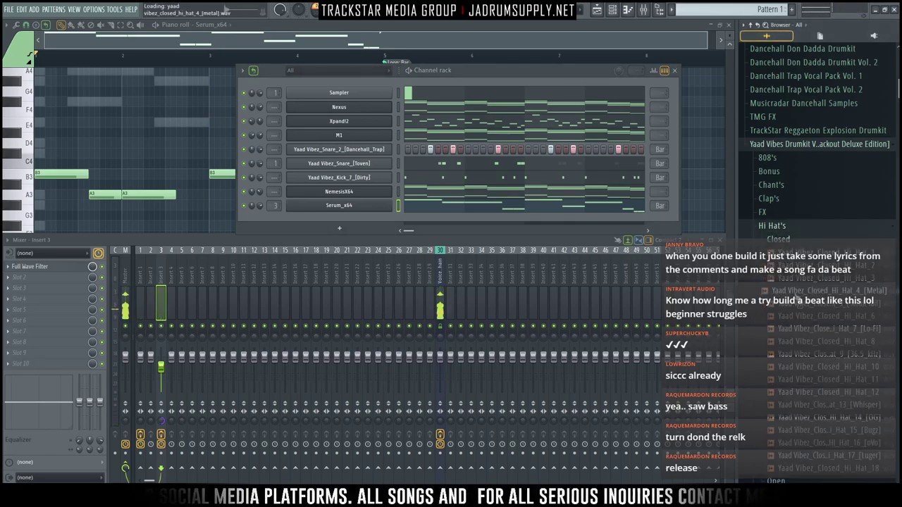
pyautogui.rightClick(810, 395)
pyautogui.click(821, 382)
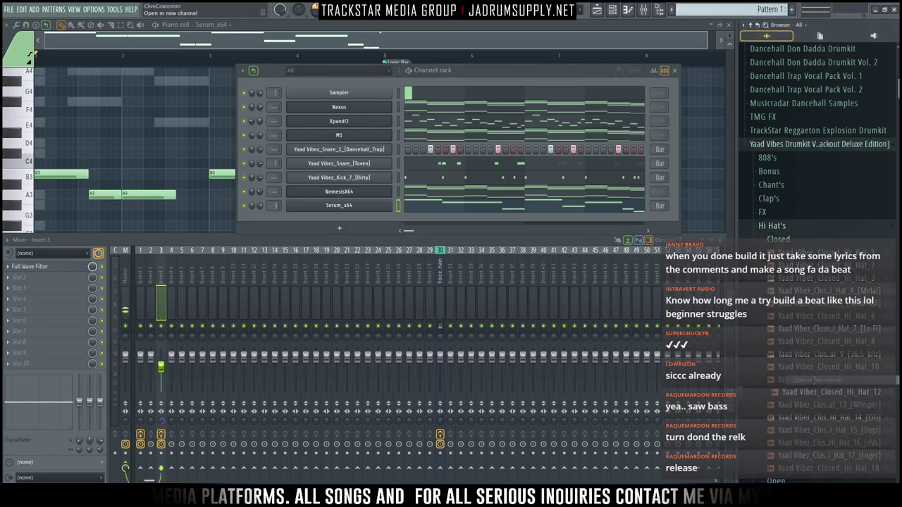
# Fill the Yaad Vibez_Closed_Hi_Hat_12 channel with a hit every 2 steps
pyautogui.click(364, 221)
pyautogui.rightClick(390, 219)
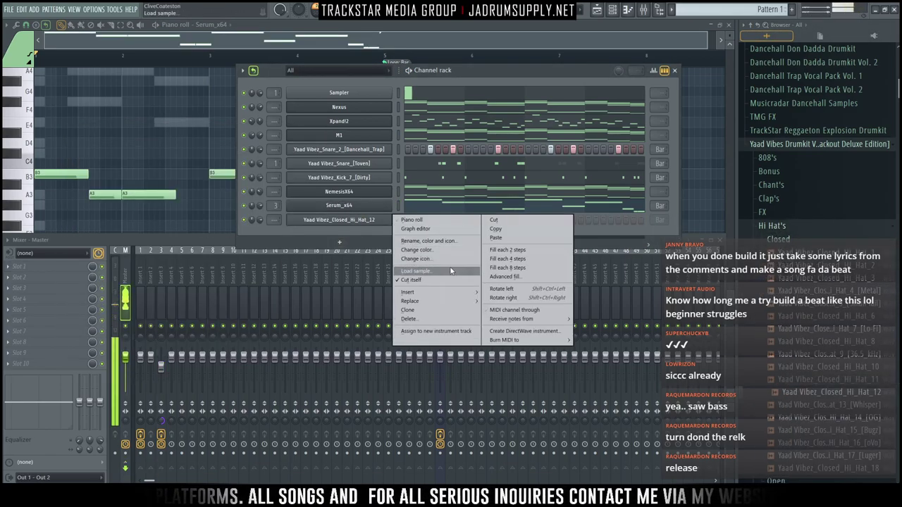
pyautogui.click(498, 260)
pyautogui.rightClick(371, 224)
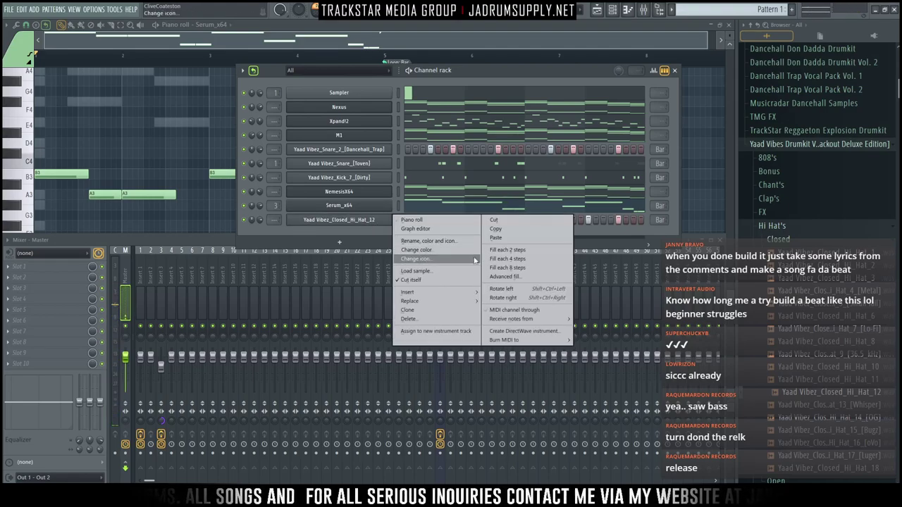
pyautogui.click(522, 253)
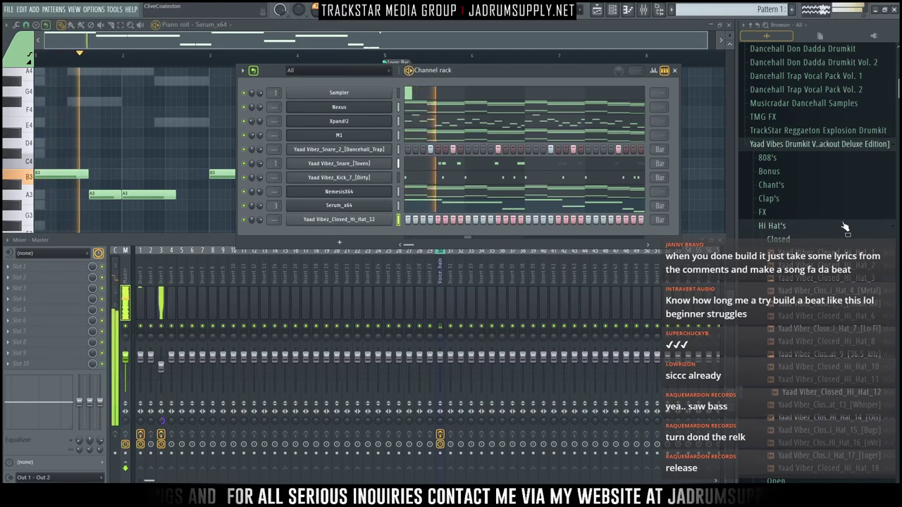
# Open the closed hi-hat channel in the piano roll and delete its notes from bar 3 onward
pyautogui.rightClick(392, 220)
pyautogui.click(416, 223)
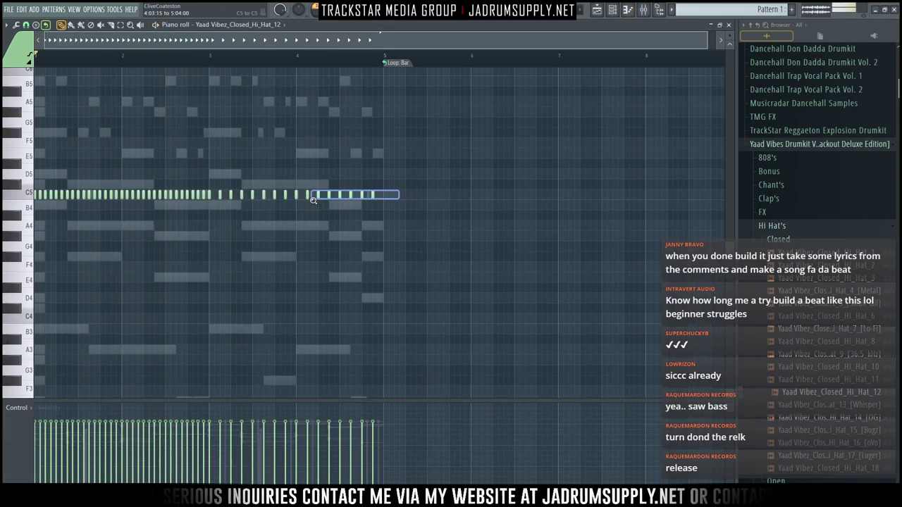
pyautogui.moveTo(213, 201); pyautogui.dragTo(209, 203)
pyautogui.moveTo(636, 271); pyautogui.dragTo(169, 187)
pyautogui.press('Delete')
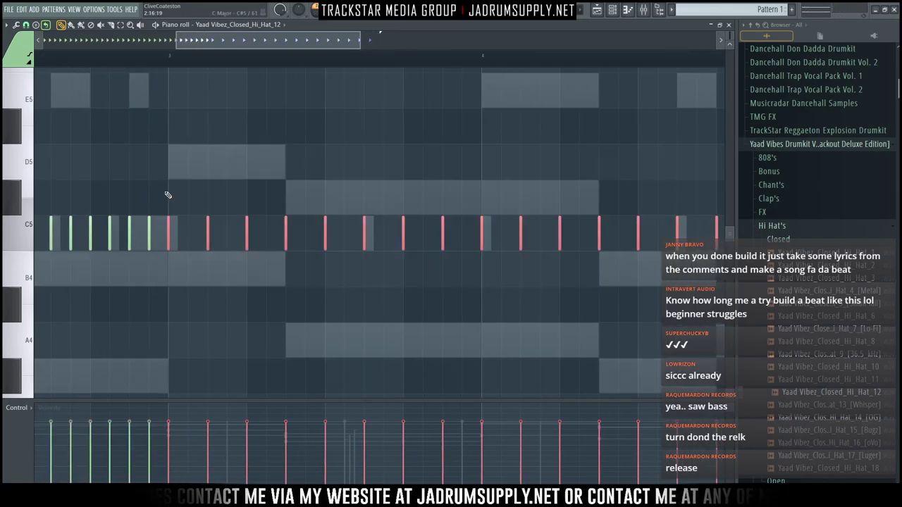
# Duplicate the hi-hat notes of bars 1 and 2 into bars 3 and 4
pyautogui.keyDown('ctrl'); pyautogui.rightClick(154, 212); pyautogui.keyUp('ctrl')
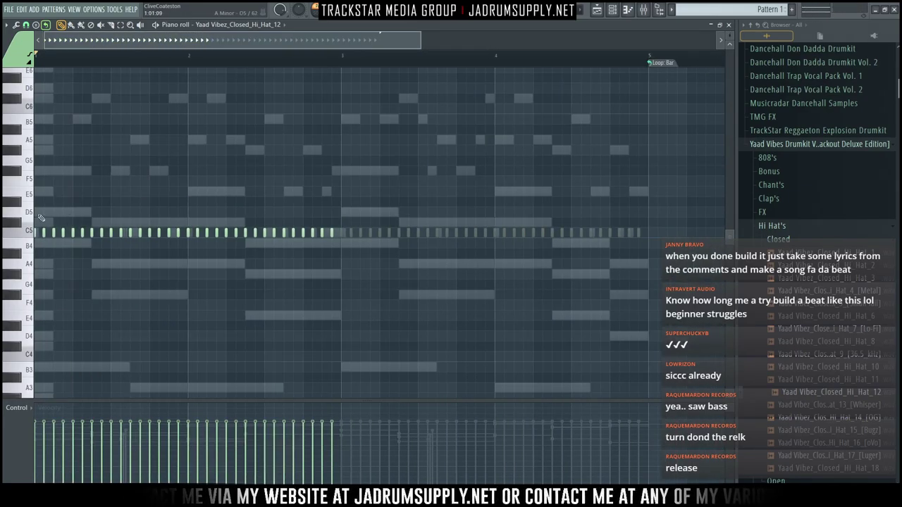
pyautogui.hotkey('ctrl', 'a')
pyautogui.moveTo(136, 235); pyautogui.dragTo(512, 234)
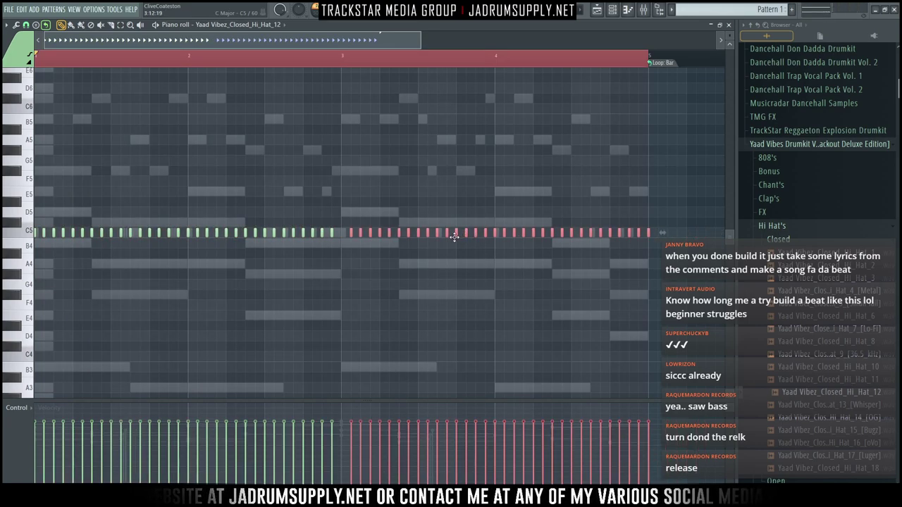
pyautogui.keyDown('ctrl'); pyautogui.click(275, 177); pyautogui.keyUp('ctrl')
# Set the snap to 1/3 beat and replace the hi-hats after the first hit of bar 1 with two triplet-spaced notes
pyautogui.click(26, 25)
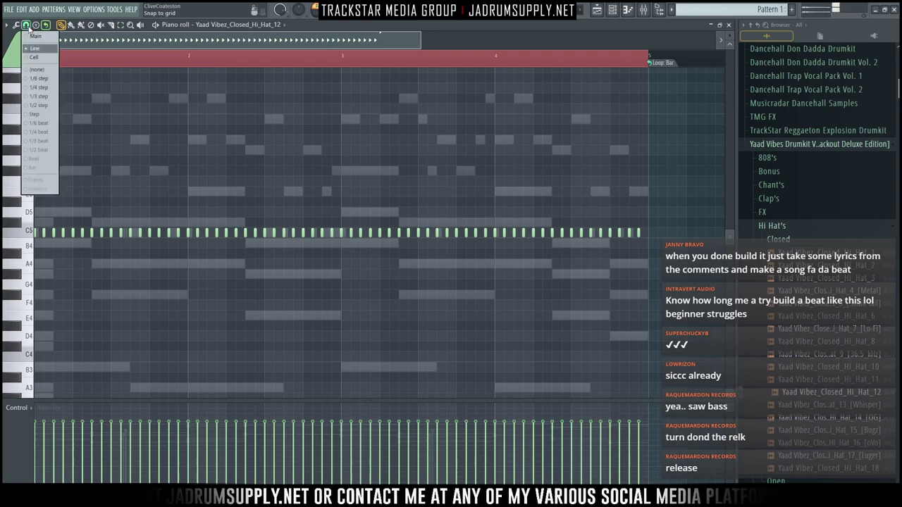
pyautogui.click(40, 134)
pyautogui.scroll(3, 70, 44)
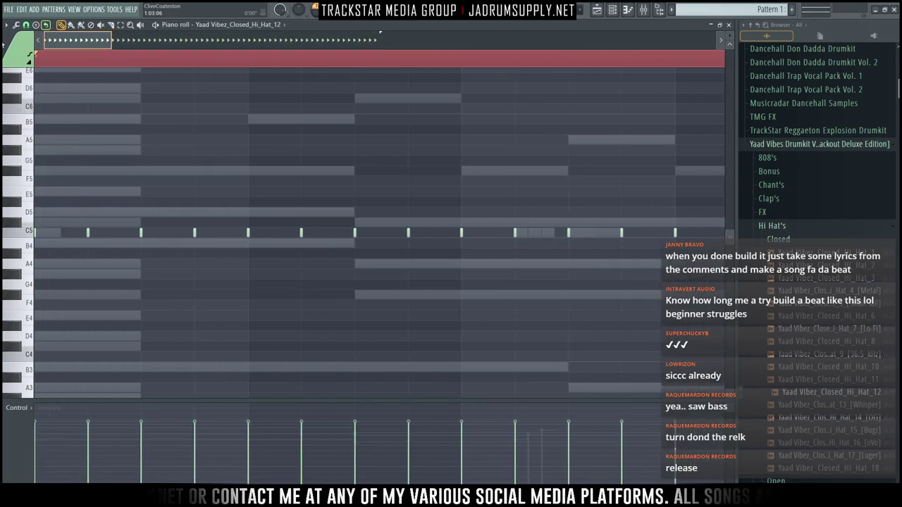
pyautogui.click(26, 25)
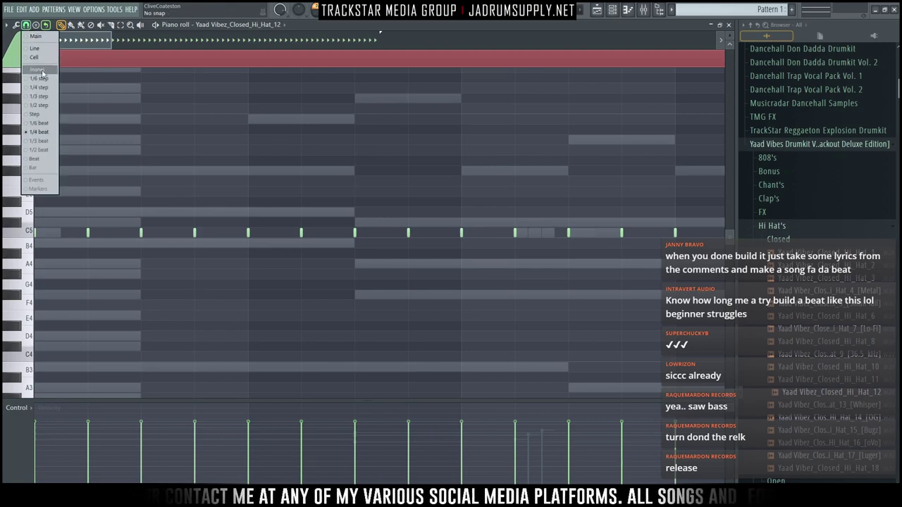
pyautogui.click(43, 141)
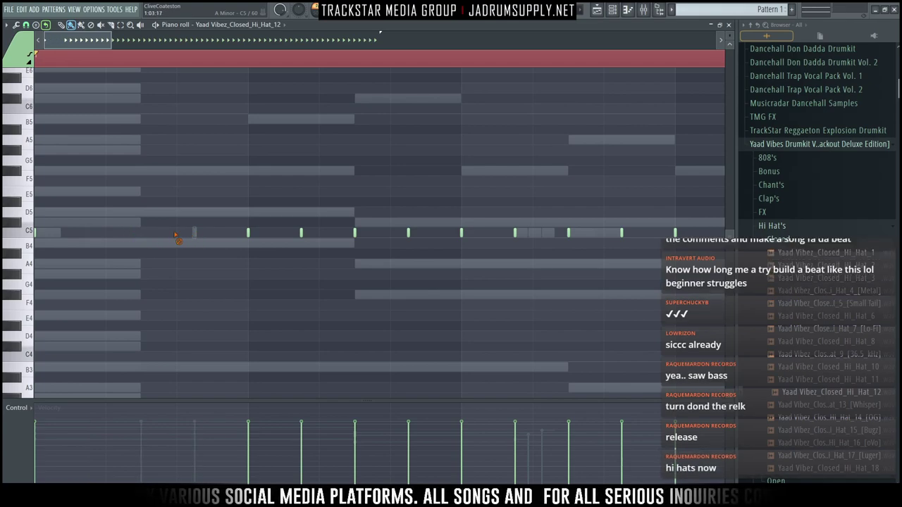
pyautogui.press('space')
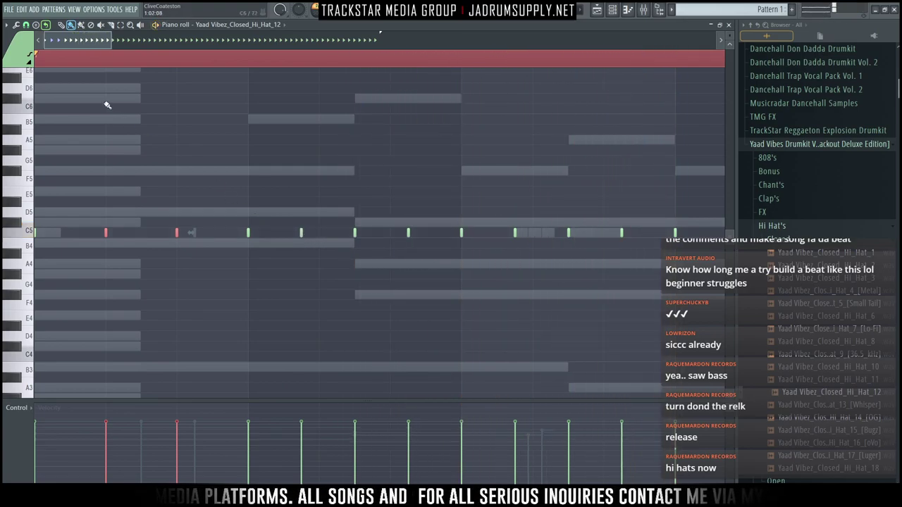
pyautogui.press('space')
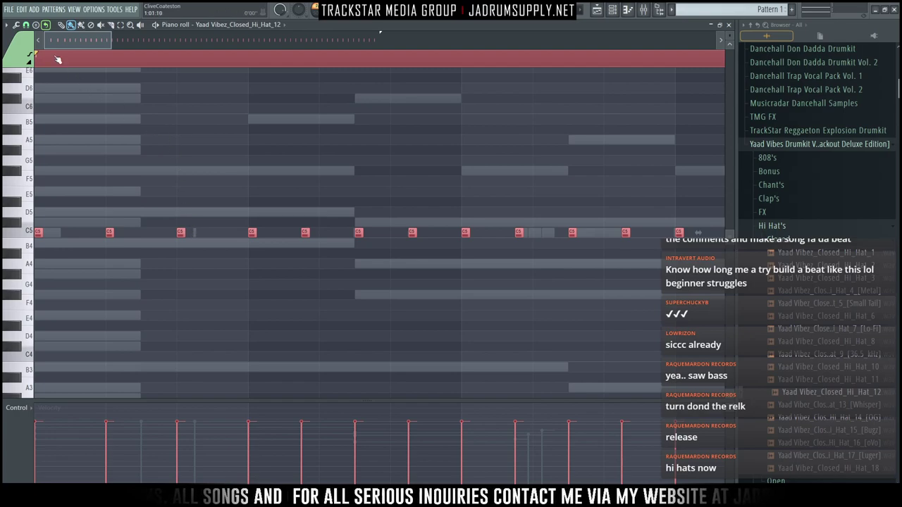
# Set the snap to 1/3 step and add two-note hi-hat rolls early in bar 1 and just before bar 2
pyautogui.click(26, 25)
pyautogui.click(39, 100)
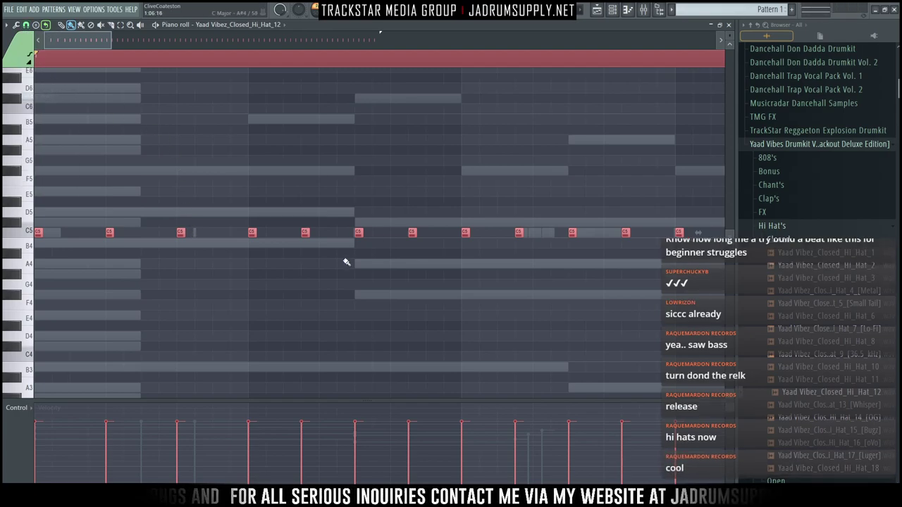
pyautogui.press('space')
pyautogui.moveTo(273, 236); pyautogui.dragTo(284, 236)
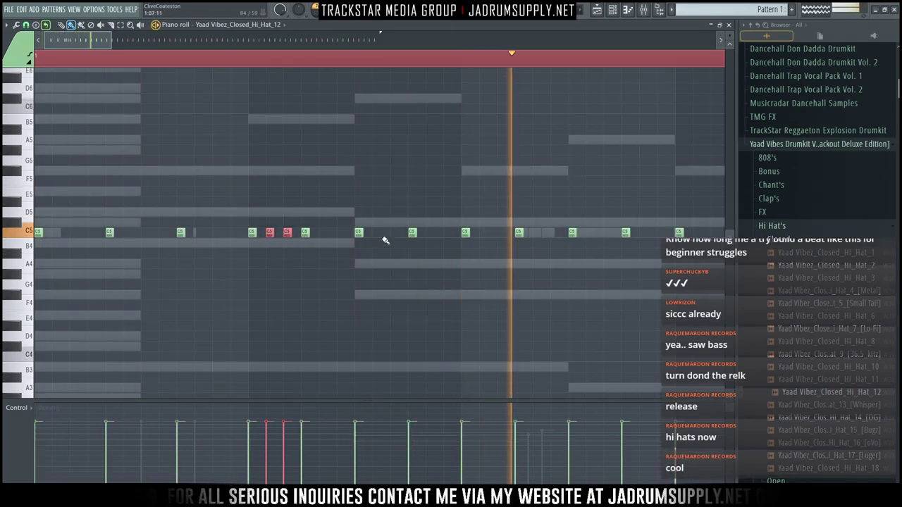
pyautogui.scroll(-3, 308, 76)
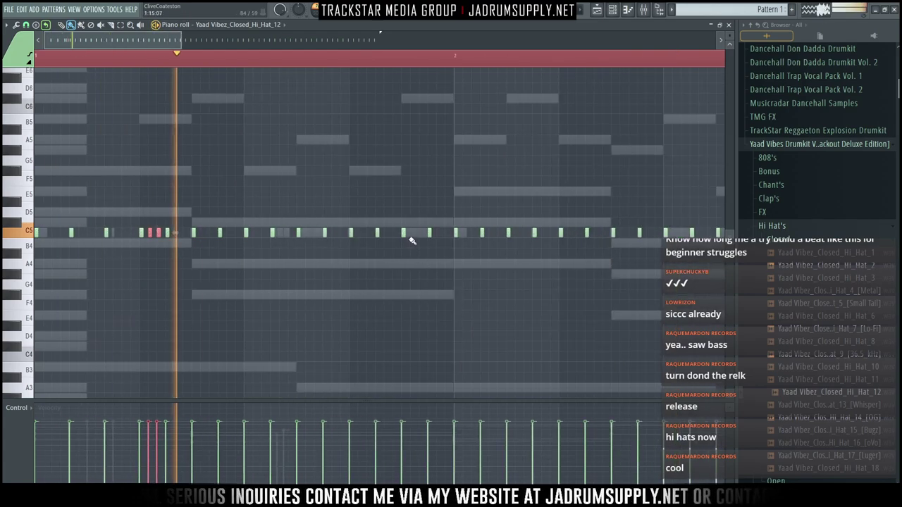
pyautogui.press('space')
pyautogui.moveTo(160, 43); pyautogui.dragTo(226, 46)
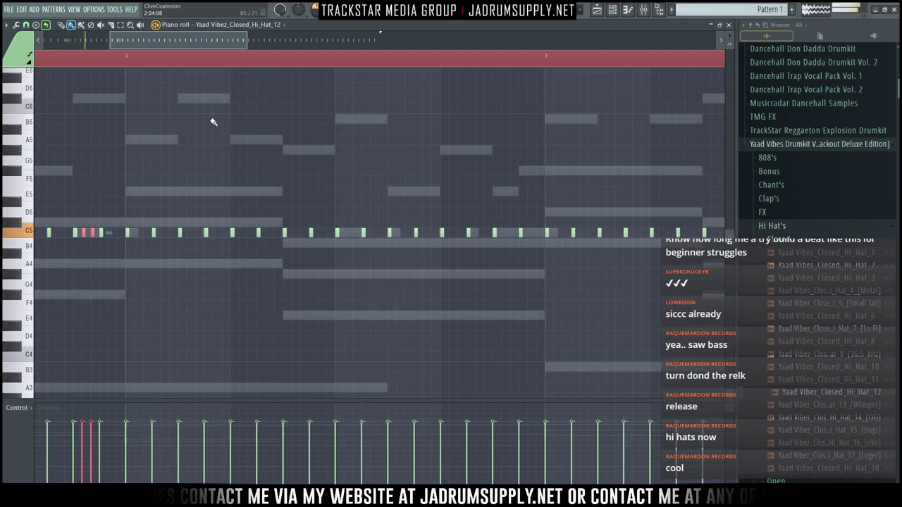
# Add 1/4-step hi-hat rolls in the middle and at the end of bar 2, ramping the last roll's velocities upward
pyautogui.click(27, 25)
pyautogui.click(43, 86)
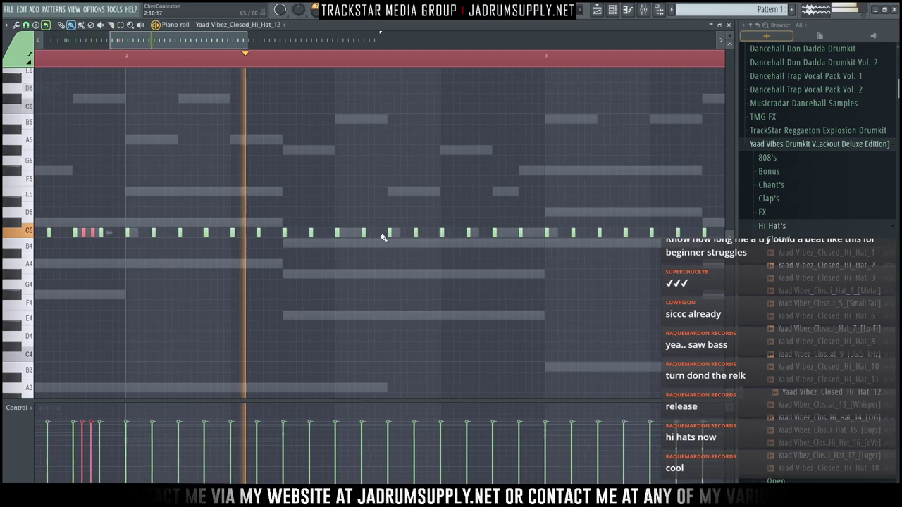
pyautogui.moveTo(372, 234); pyautogui.dragTo(385, 235)
pyautogui.press('space')
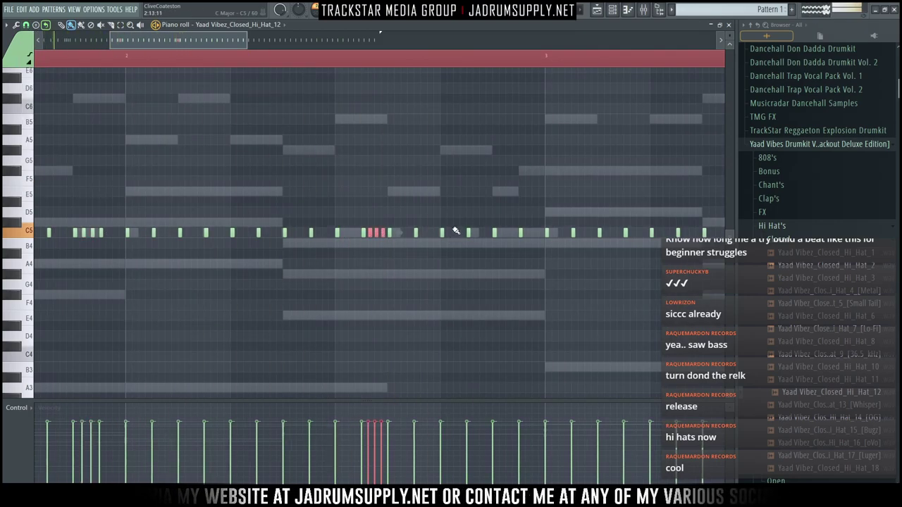
pyautogui.press('space')
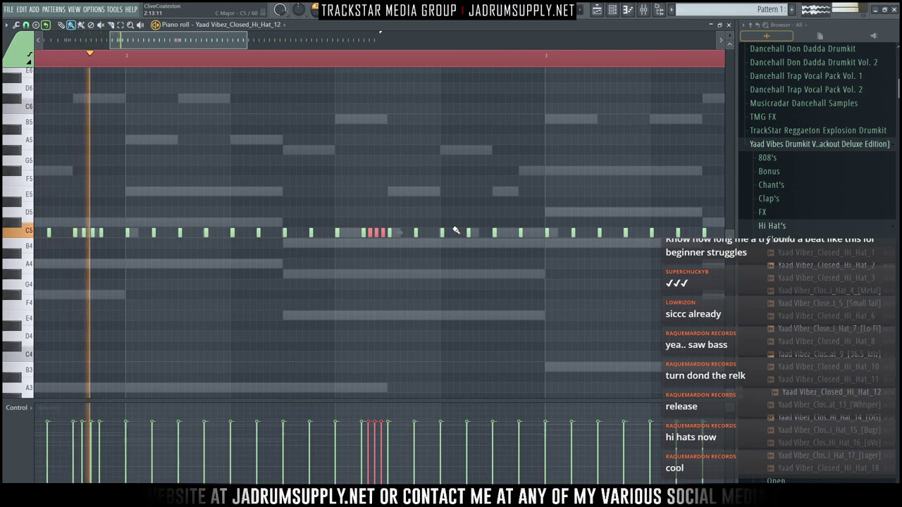
pyautogui.press('space')
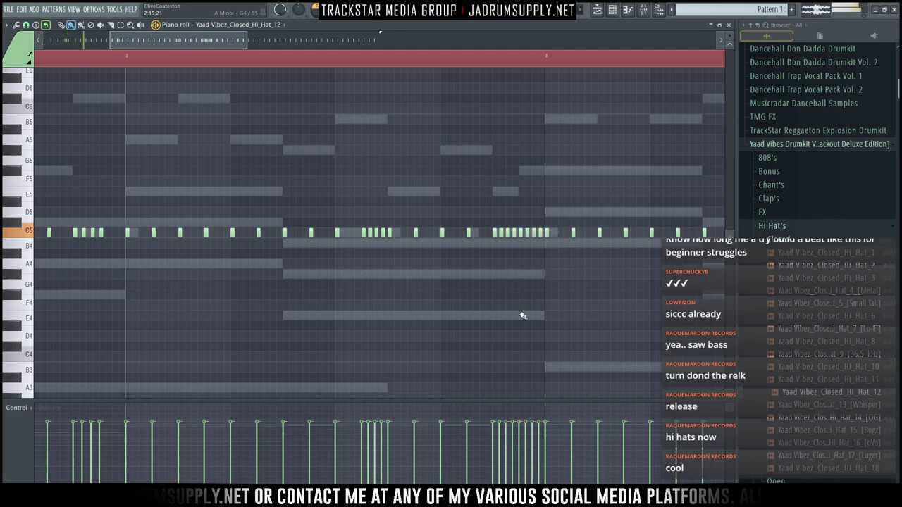
pyautogui.moveTo(493, 465); pyautogui.dragTo(554, 418)
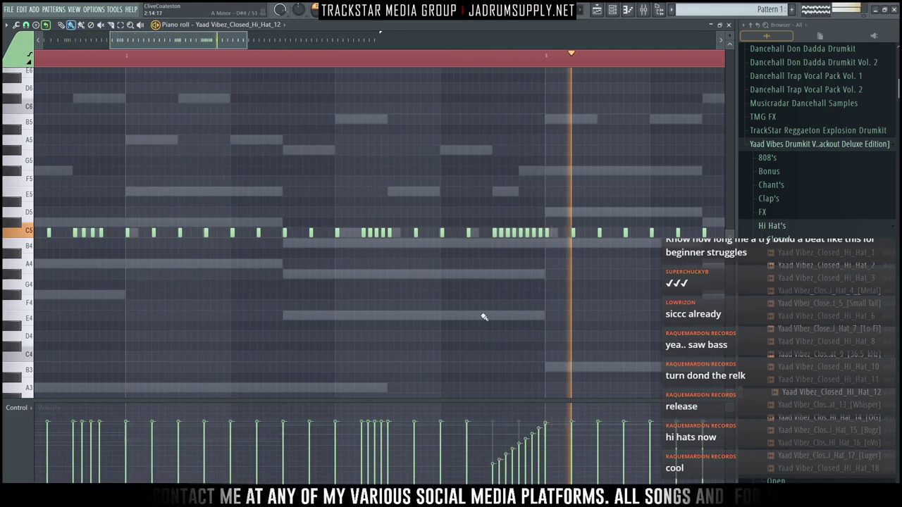
# Add a three-note 1/4-step roll followed by a two-note 1/3-step roll in the first half of bar 3
pyautogui.moveTo(238, 41); pyautogui.dragTo(319, 43)
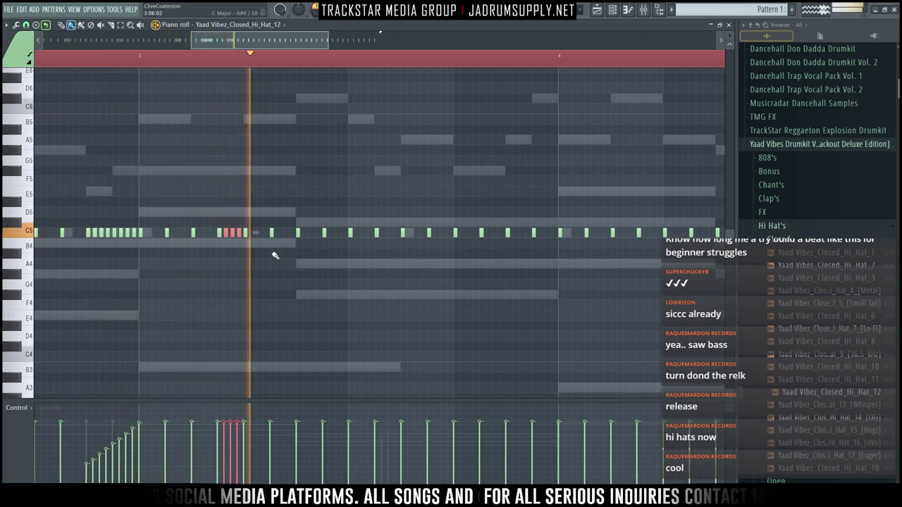
pyautogui.press('space')
pyautogui.press('space')
pyautogui.click(27, 25)
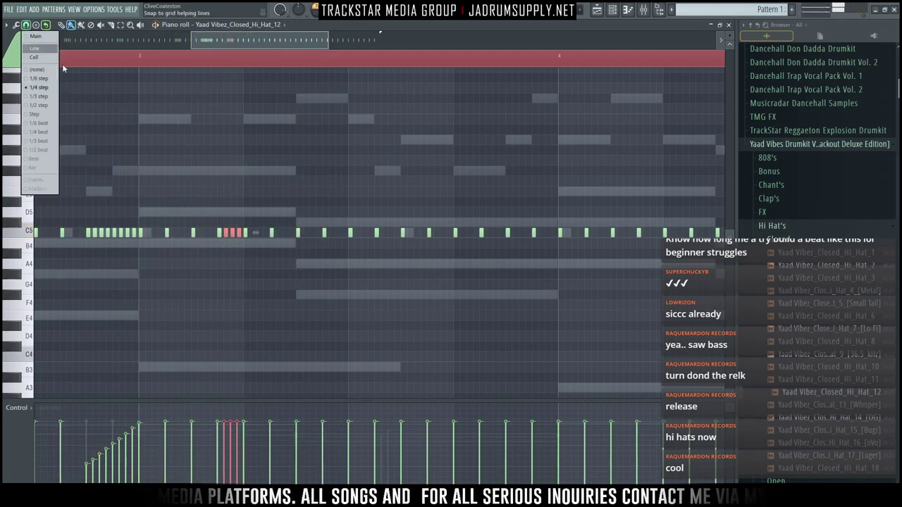
pyautogui.click(36, 97)
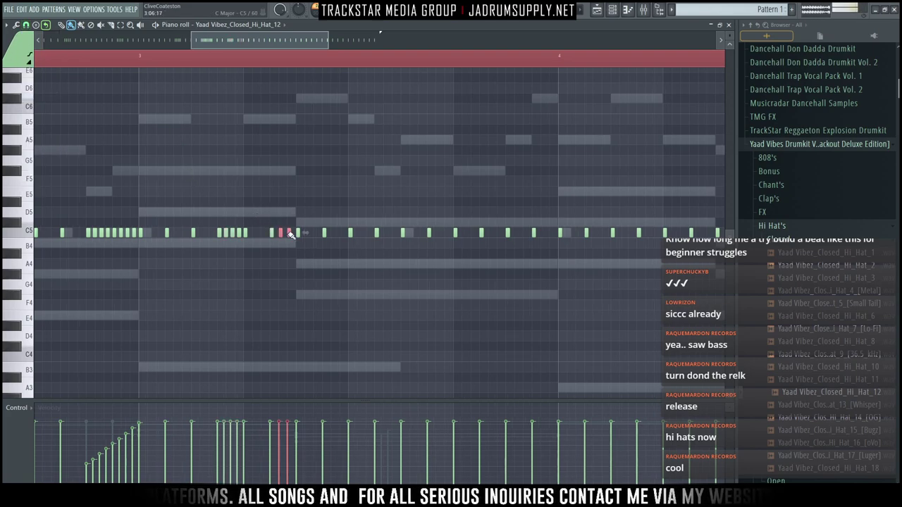
# Add a 1/6-step hi-hat roll near the middle of bar 3 and ramp the velocities of the bar's three rolls upward
pyautogui.click(26, 26)
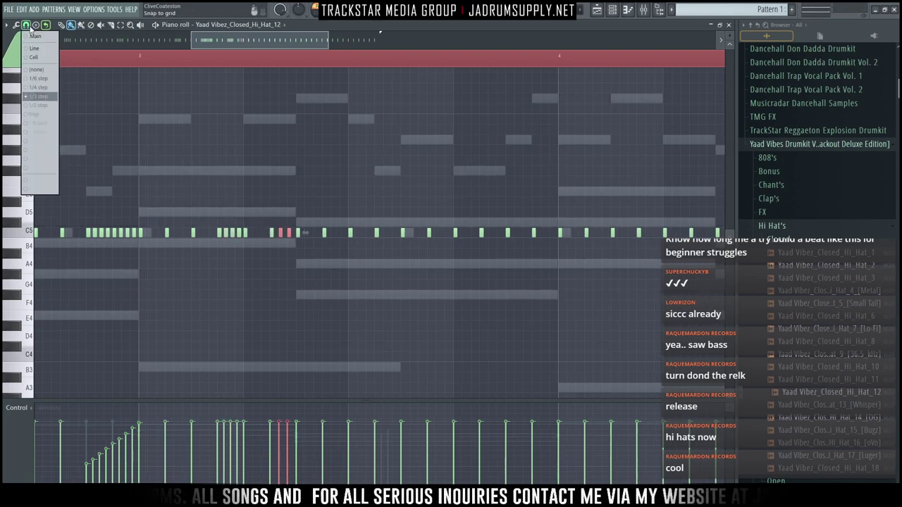
pyautogui.click(42, 79)
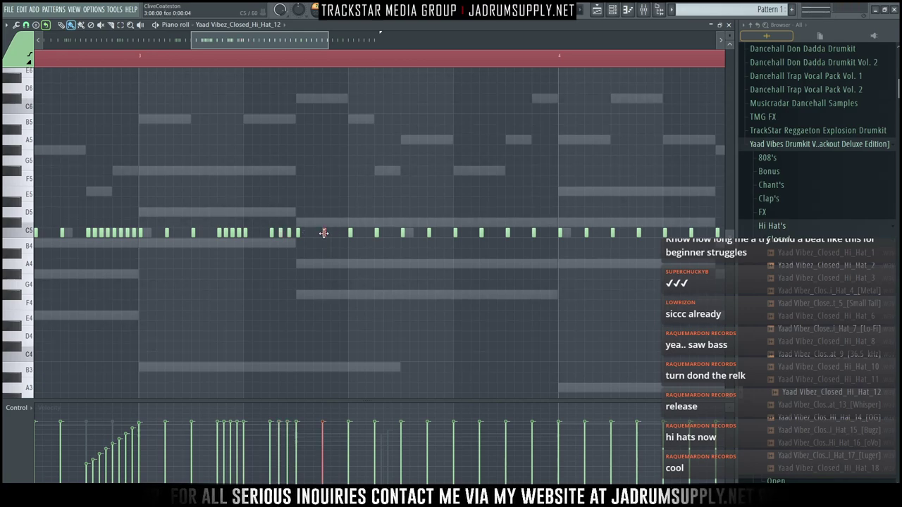
pyautogui.scroll(3, 308, 62)
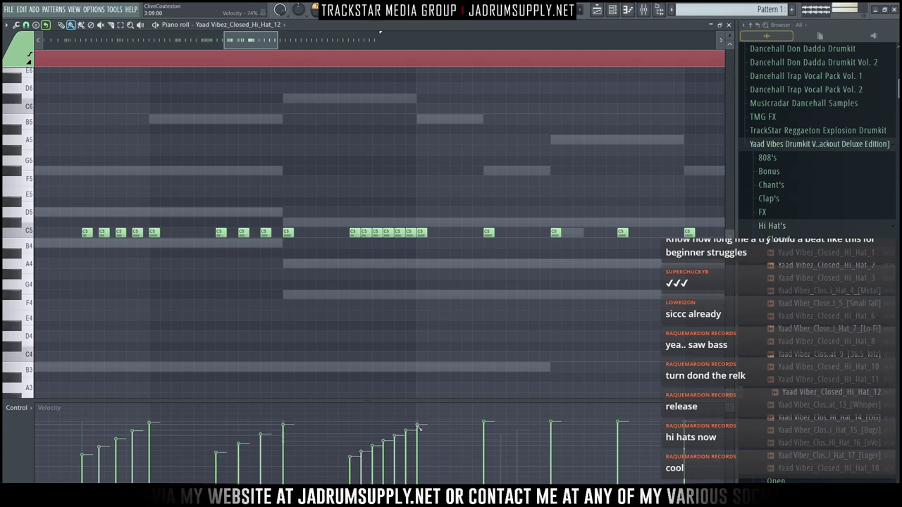
# Shape the note fine pitch of bar 3's three rolls: falling on the first, rising on the second, falling on the third
pyautogui.click(27, 409)
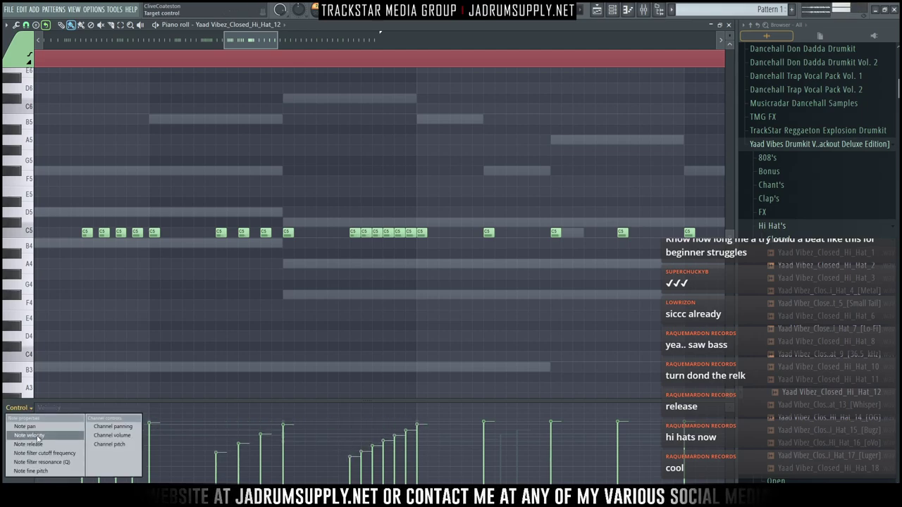
pyautogui.click(28, 470)
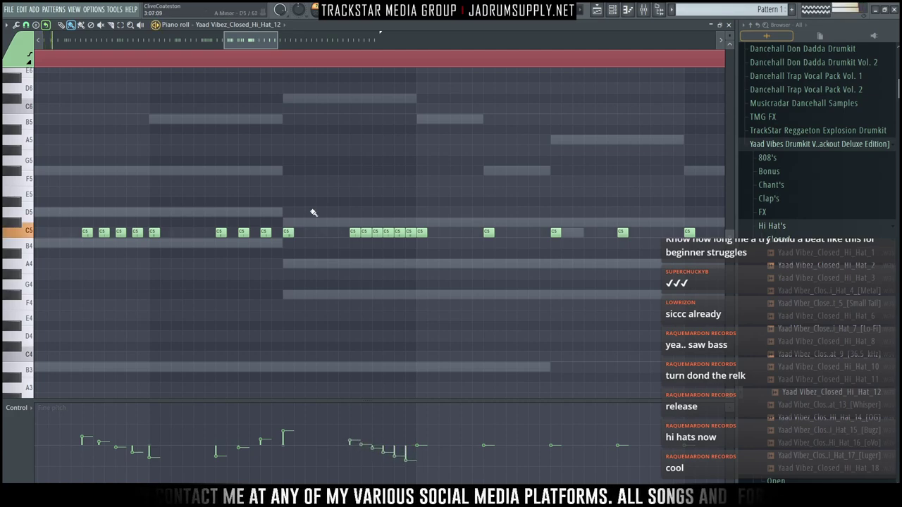
pyautogui.scroll(-5, 309, 204)
pyautogui.scroll(-3, 315, 56)
pyautogui.scroll(4, 303, 172)
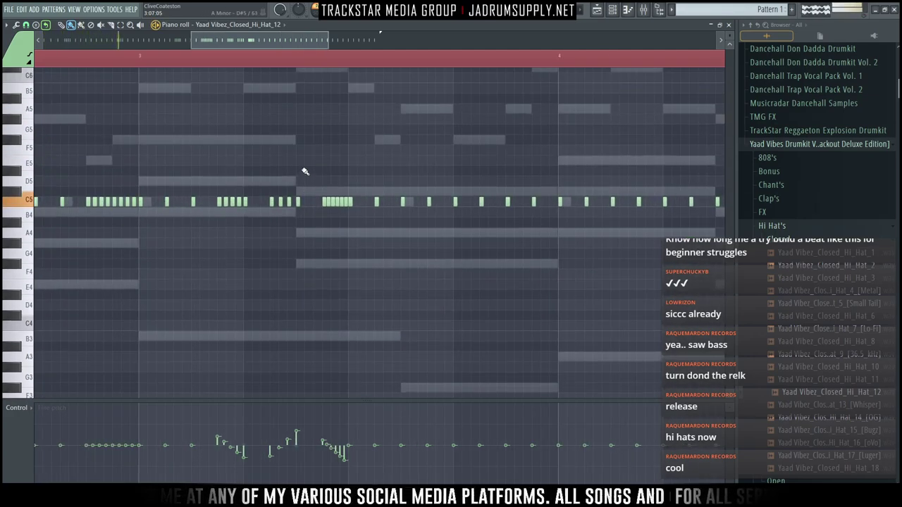
# Add a dense 1/6-step hi-hat roll at the end of bar 3 with falling fine pitch and falling note velocity
pyautogui.keyDown('ctrl'); pyautogui.rightClick(300, 169); pyautogui.keyUp('ctrl')
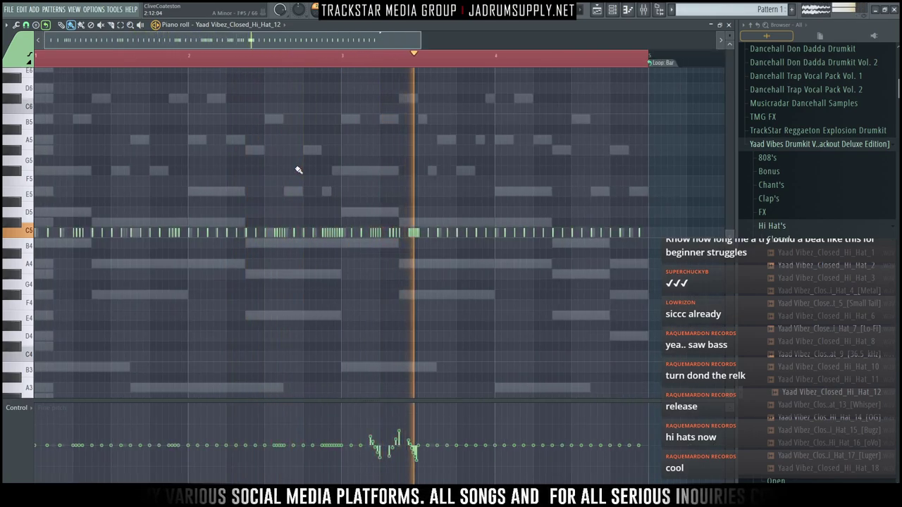
pyautogui.scroll(5, 501, 77)
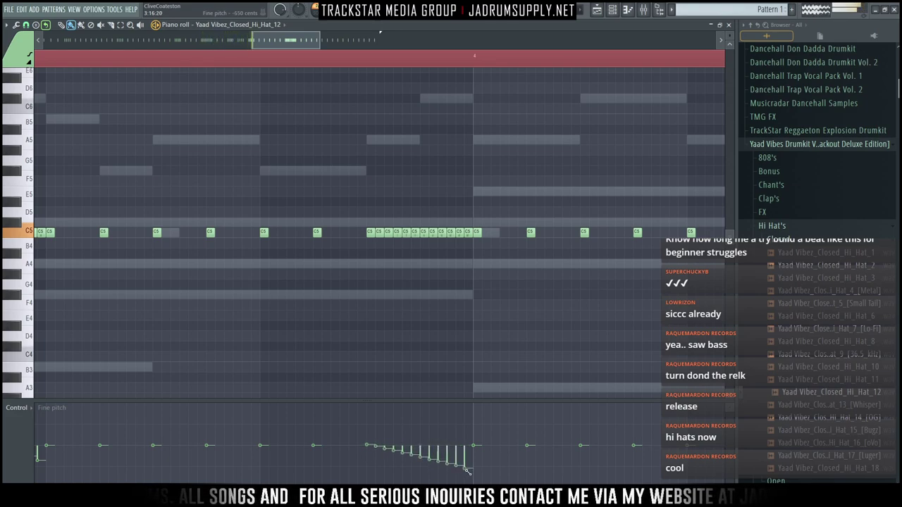
pyautogui.click(17, 408)
pyautogui.click(31, 426)
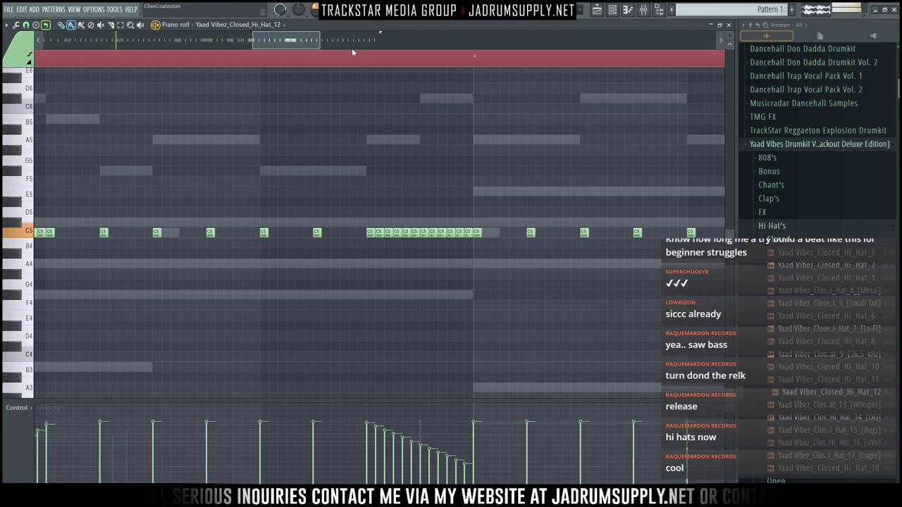
pyautogui.scroll(-6, 355, 59)
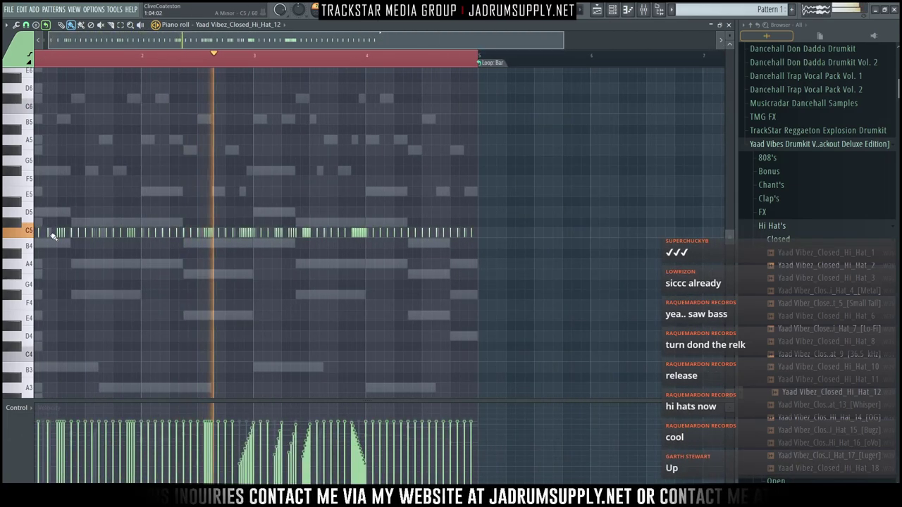
# Replace the hi-hats in bar 4 with evenly spaced triplet hits, three per beat, on C5
pyautogui.moveTo(52, 244)
pyautogui.mouseDown()
pyautogui.moveTo(37, 231)
pyautogui.moveTo(148, 207)
pyautogui.moveTo(379, 224)
pyautogui.mouseUp()
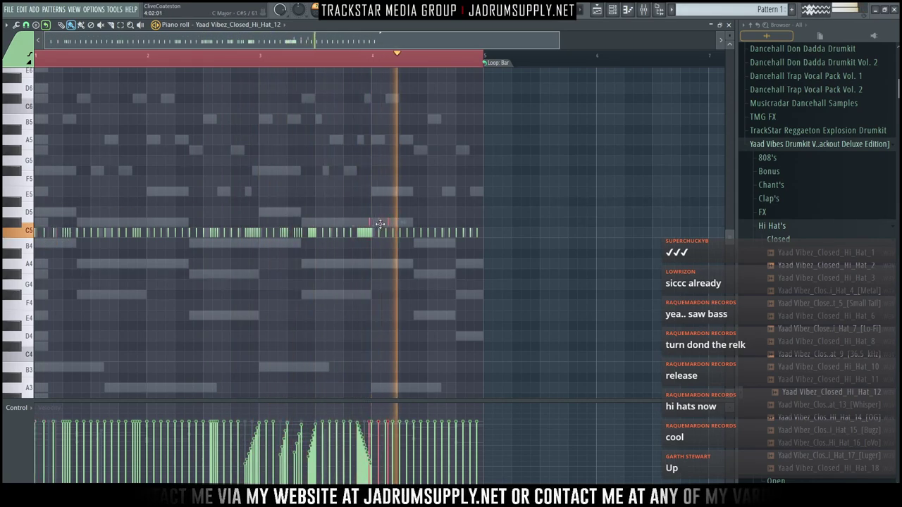
pyautogui.click(33, 28)
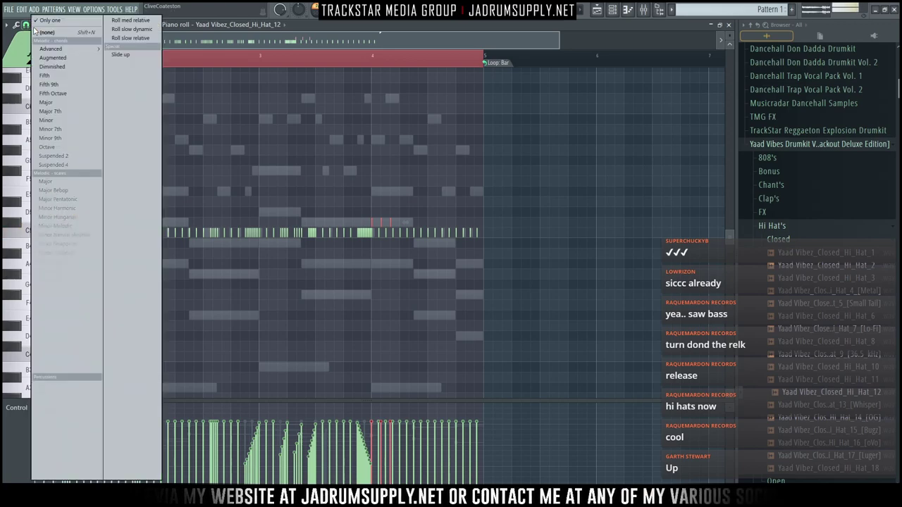
pyautogui.click(26, 25)
pyautogui.click(41, 58)
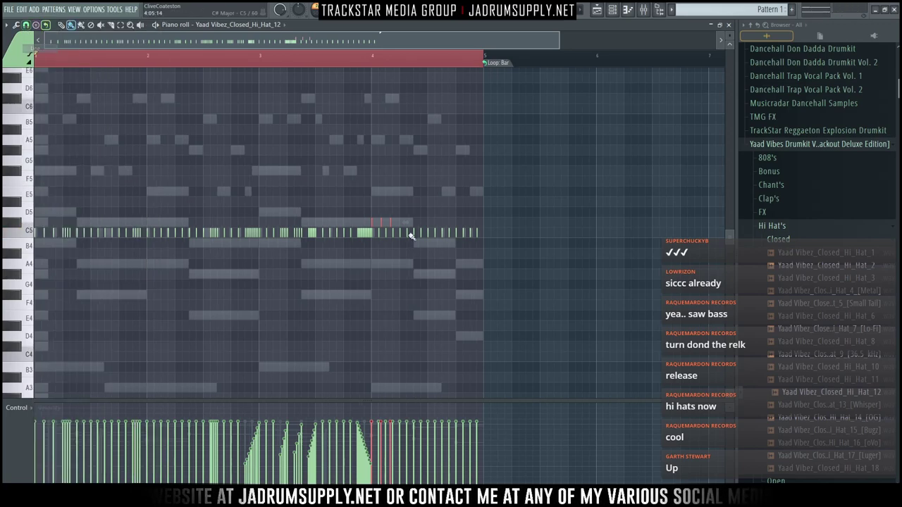
pyautogui.scroll(9, 450, 63)
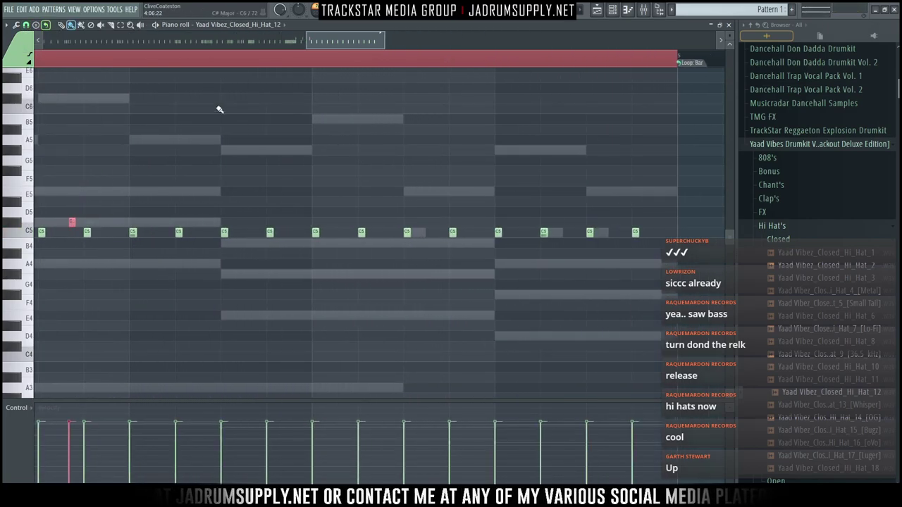
pyautogui.scroll(-3, 244, 60)
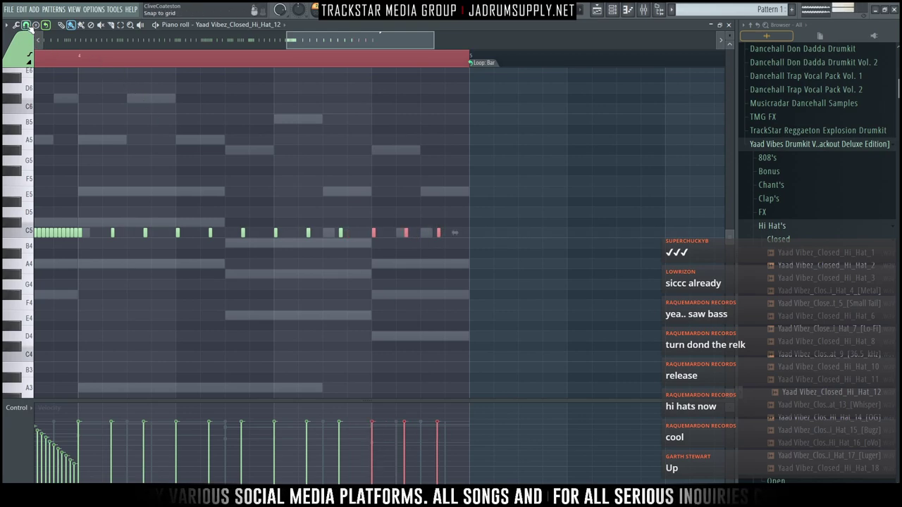
# Fill the second half of bar 4 with increasingly dense hi-hats and slope the bar's velocities gently downward
pyautogui.click(30, 27)
pyautogui.click(40, 98)
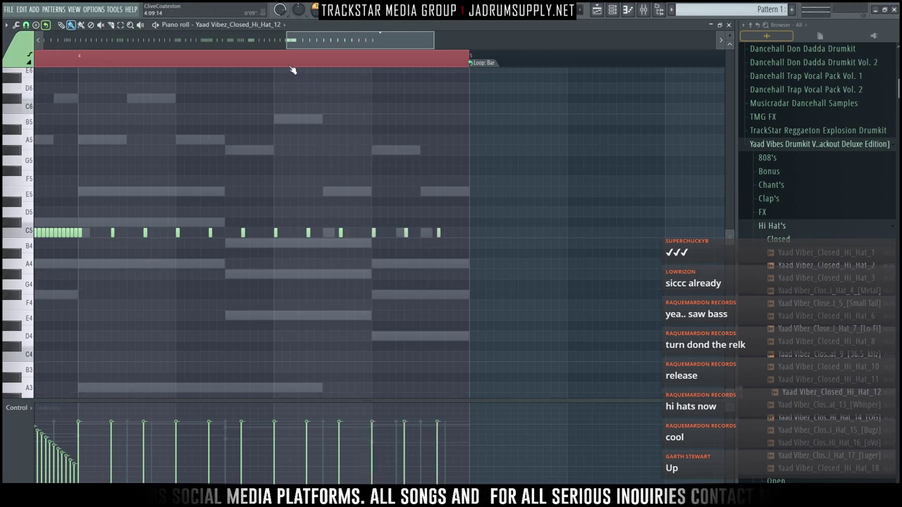
pyautogui.scroll(1, 290, 69)
pyautogui.scroll(-2, 107, 73)
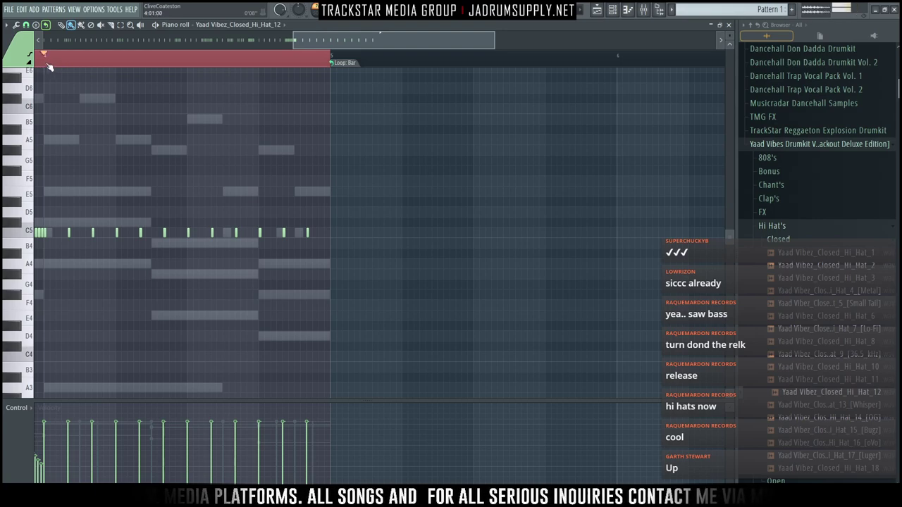
pyautogui.press('space')
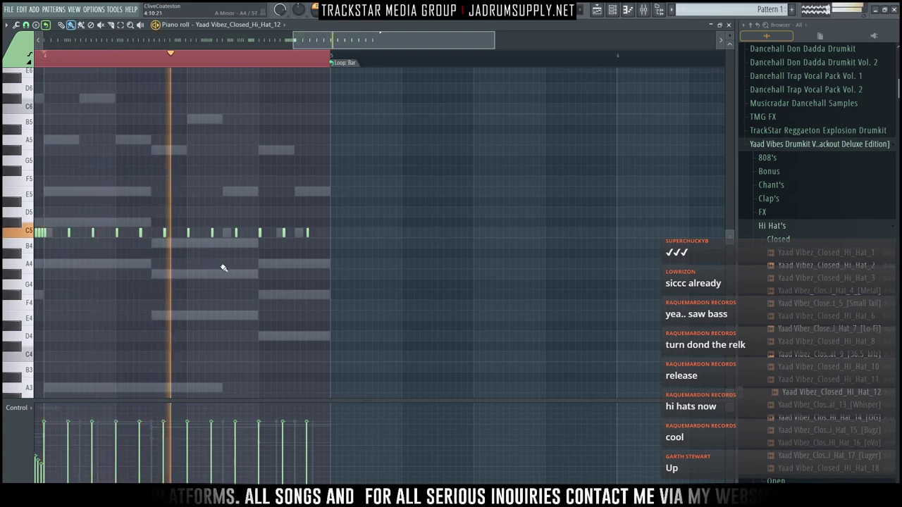
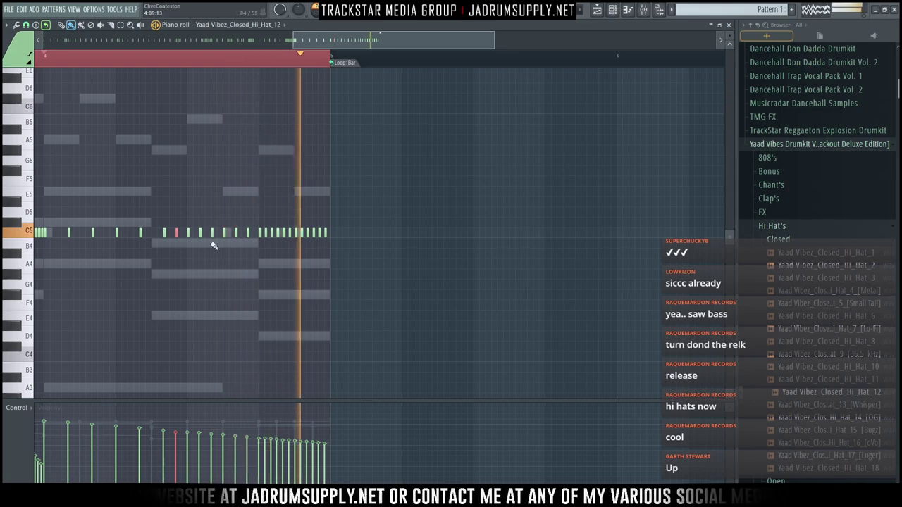
# Bring up the channel rack, stop playback and expand the Shingle's folder under the drumkit's Percussion samples
pyautogui.scroll(-3, 556, 69)
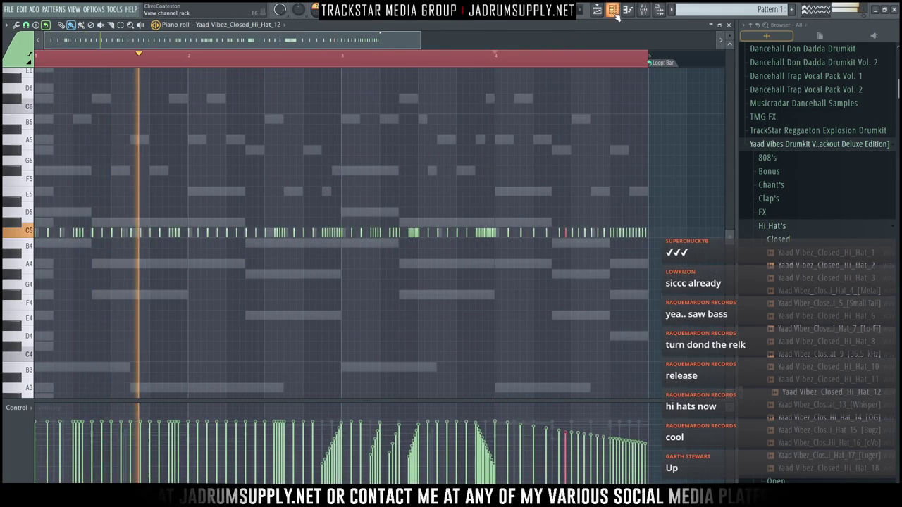
pyautogui.press('F6')
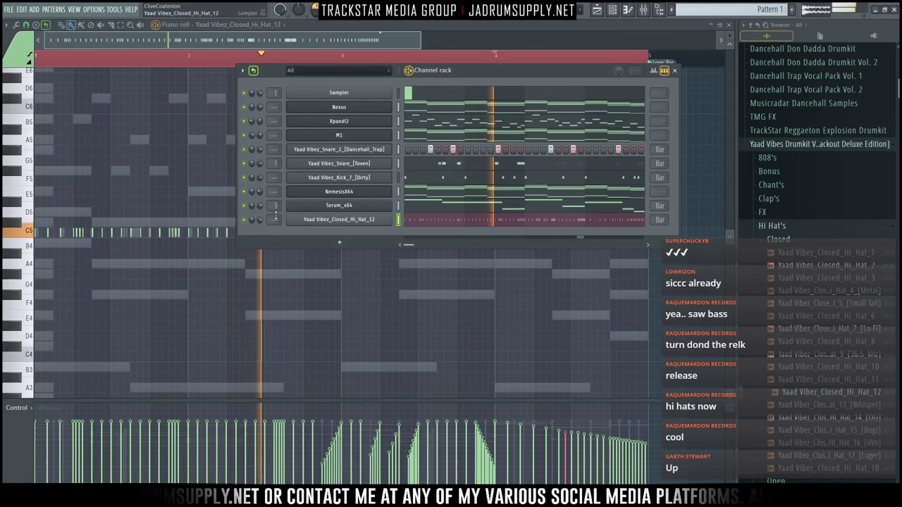
pyautogui.press('space')
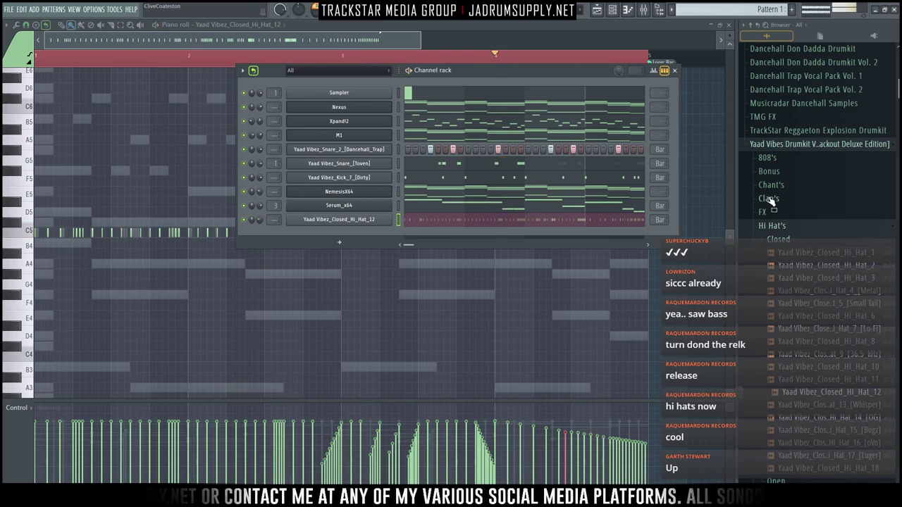
pyautogui.scroll(-15, 782, 212)
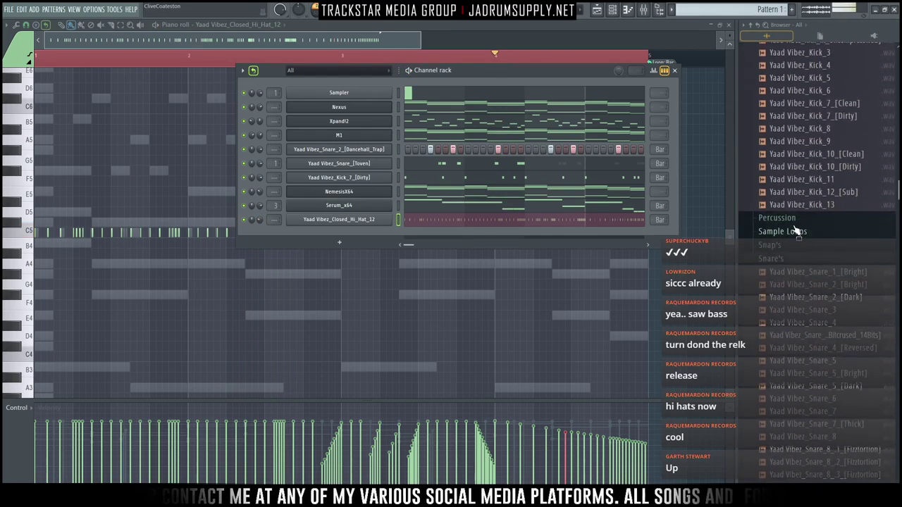
pyautogui.click(777, 217)
pyautogui.click(782, 116)
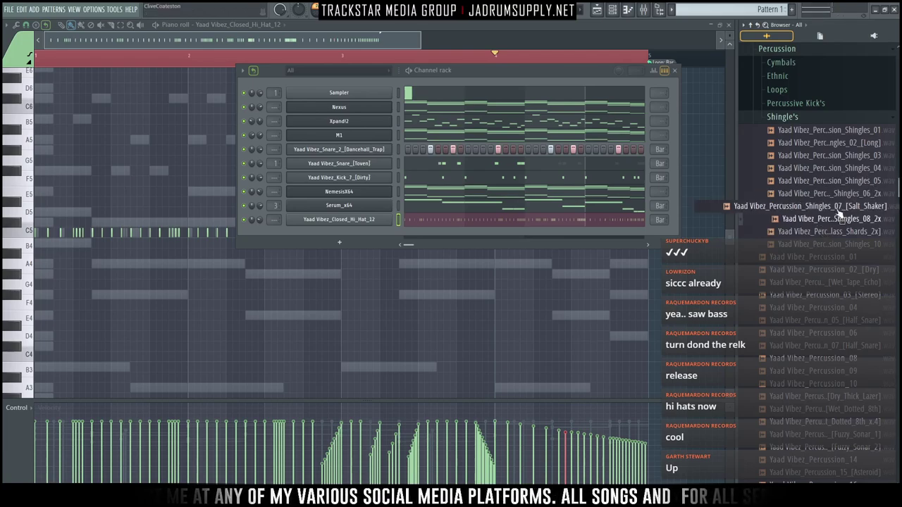
# Audition the shingles samples and load Yaad Vibez_Percussion_Shingles_03 into a new channel
pyautogui.click(837, 169)
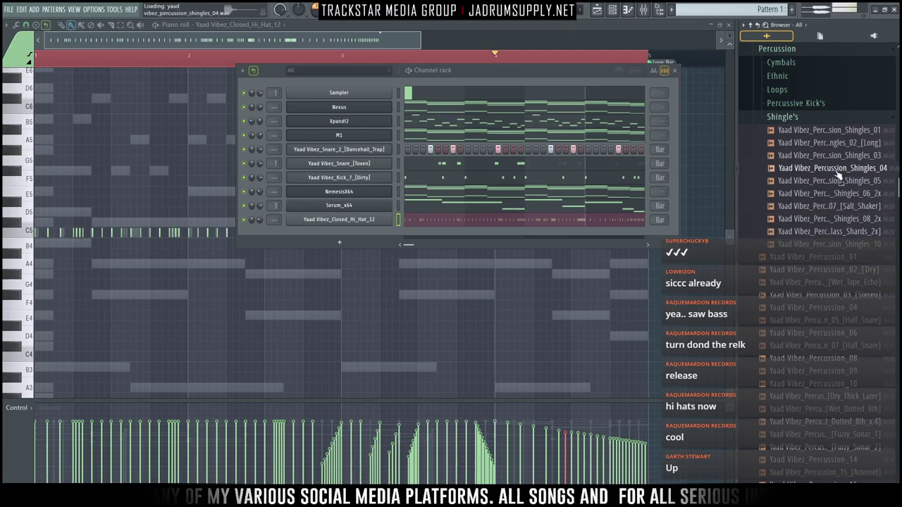
pyautogui.rightClick(837, 169)
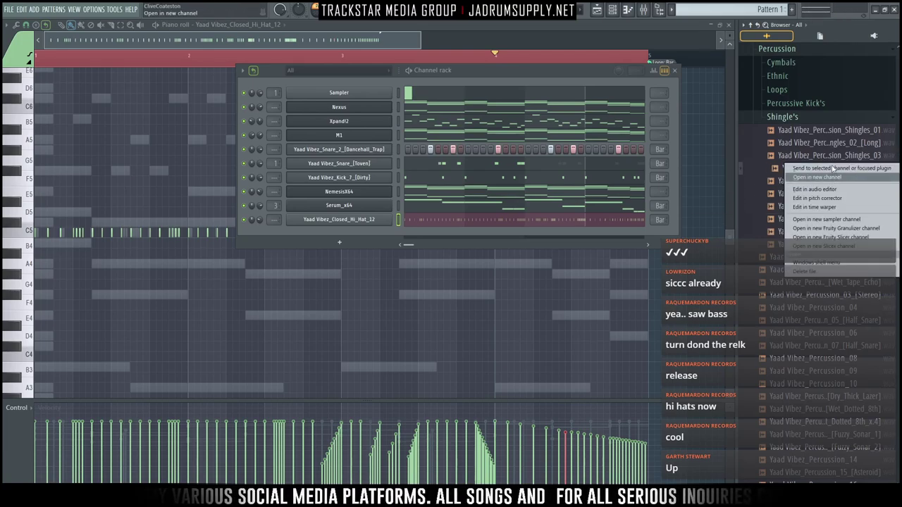
pyautogui.click(833, 177)
pyautogui.rightClick(837, 156)
pyautogui.click(818, 164)
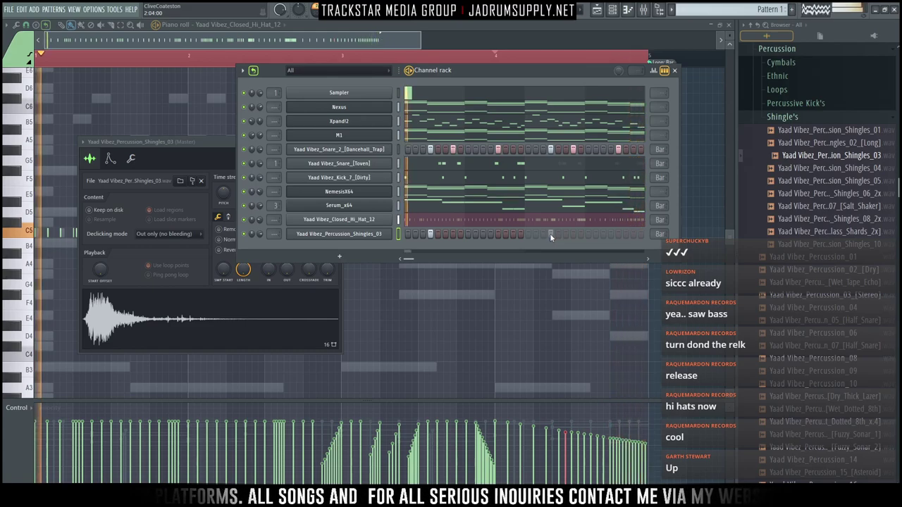
# Move the Percussion_Shingles_03 hit from step 4 to step 3 and play the pattern
pyautogui.rightClick(430, 234)
pyautogui.click(424, 234)
pyautogui.press('space')
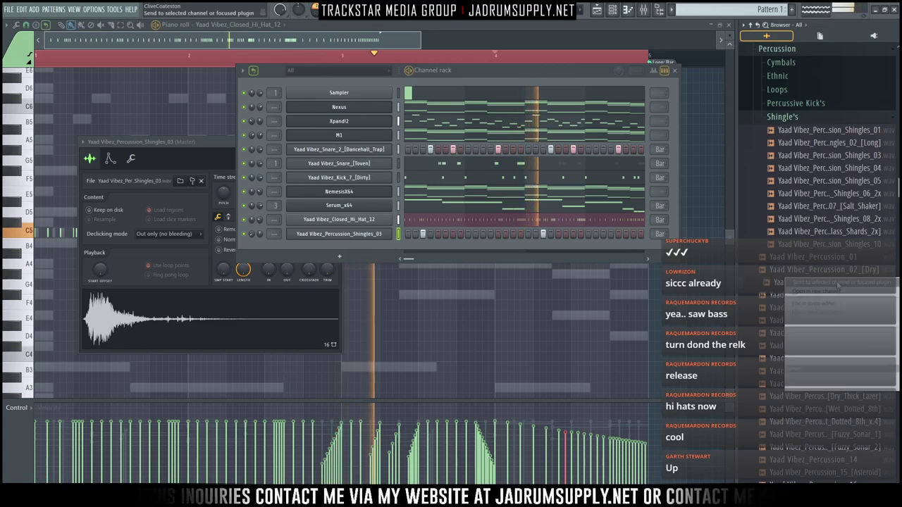
# Load Yaad Vibez_Percussion_02_[Wet_Tape_Echo] into a new channel, place hits on steps 7 and 8, and adjust the channel's panning
pyautogui.moveTo(838, 282)
pyautogui.mouseDown()
pyautogui.moveTo(401, 251)
pyautogui.moveTo(469, 249)
pyautogui.mouseUp()
pyautogui.click(448, 257)
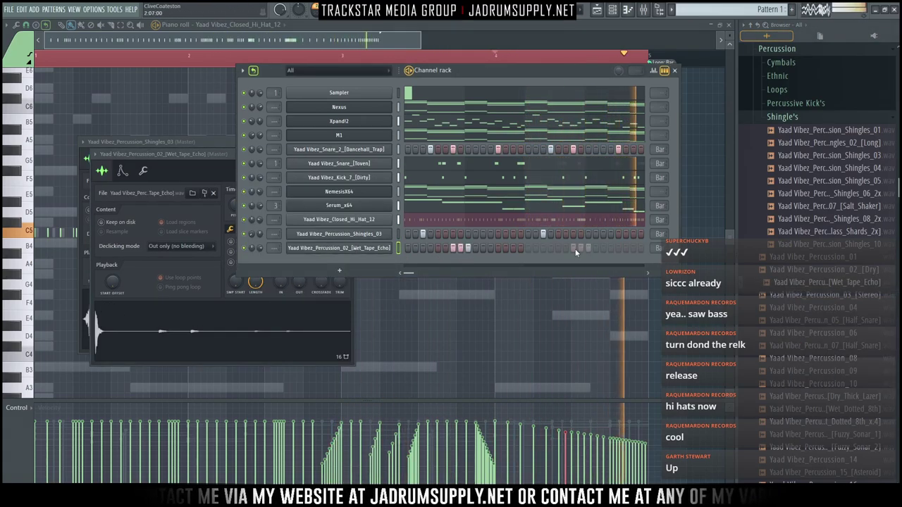
pyautogui.rightClick(468, 249)
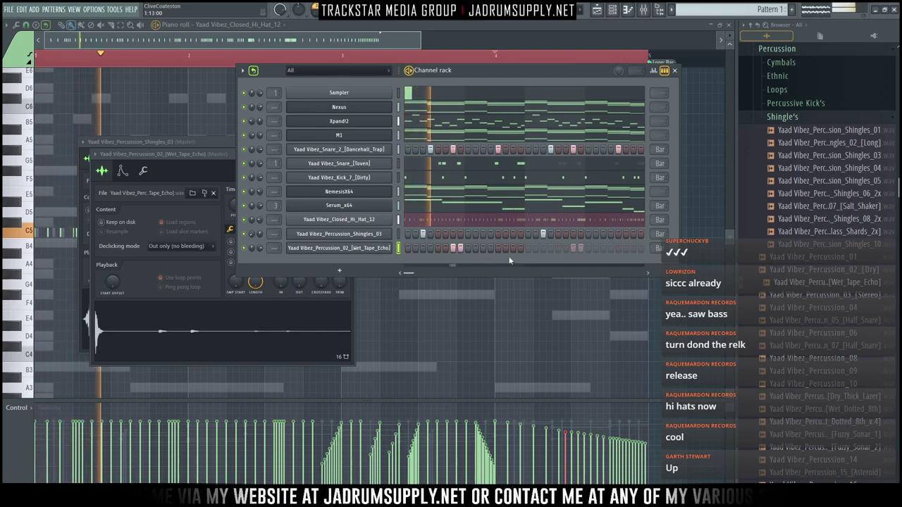
pyautogui.click(581, 251)
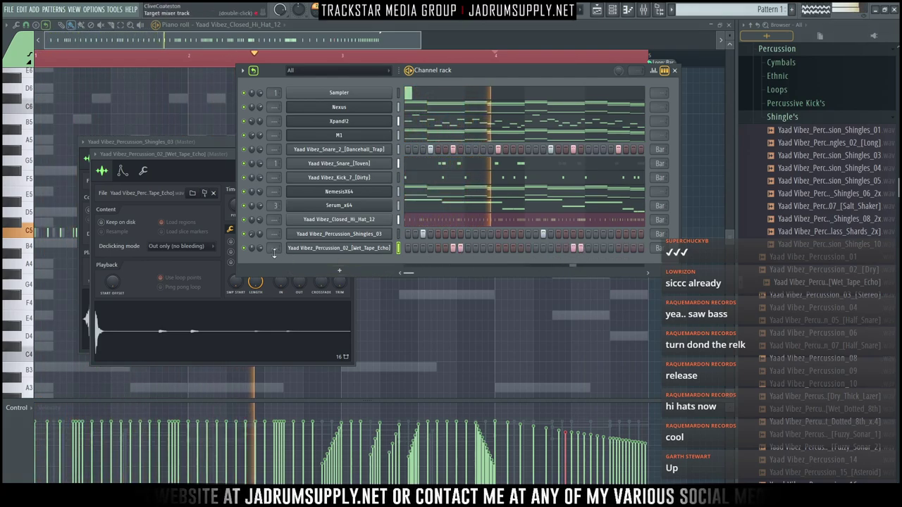
pyautogui.moveTo(253, 249); pyautogui.dragTo(261, 266)
# Load Yaad Vibez_Percussion_13_[Fuzzy_Sonar_2] into a new channel and place a hit on step 1
pyautogui.scroll(-3, 839, 367)
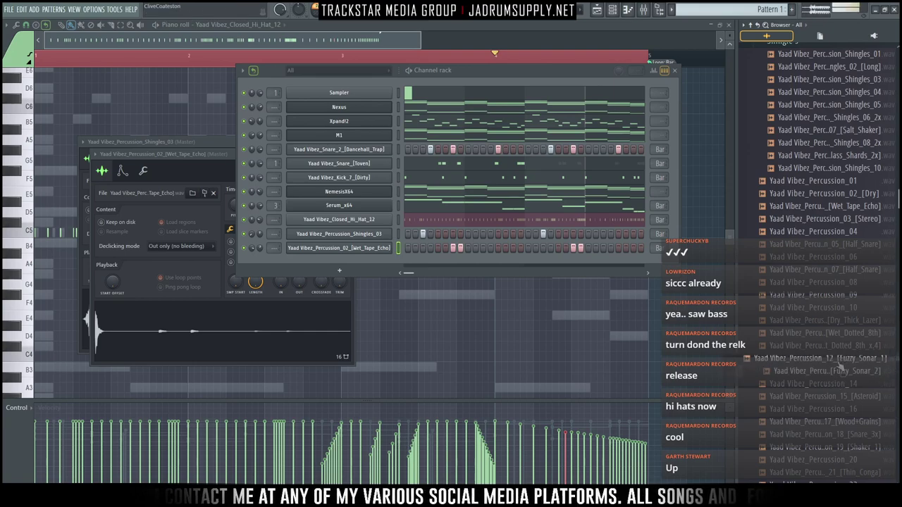
pyautogui.moveTo(842, 377); pyautogui.dragTo(534, 293)
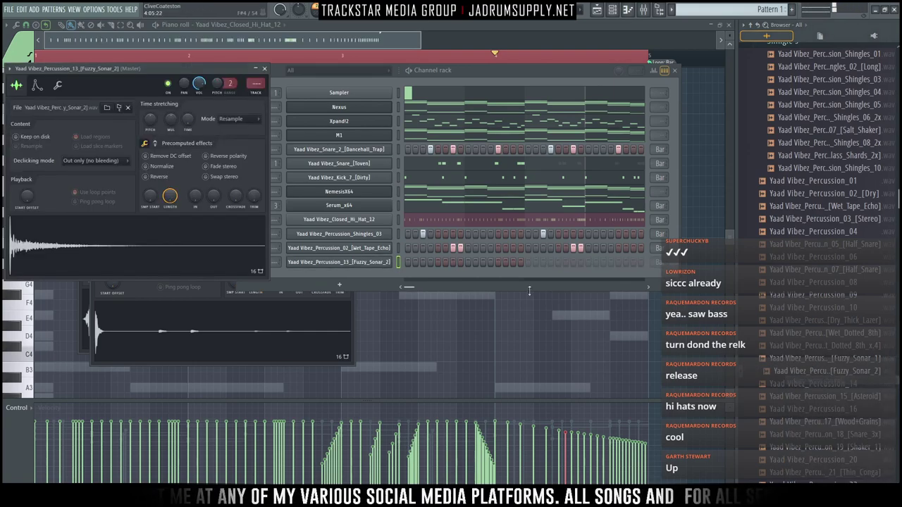
pyautogui.click(409, 271)
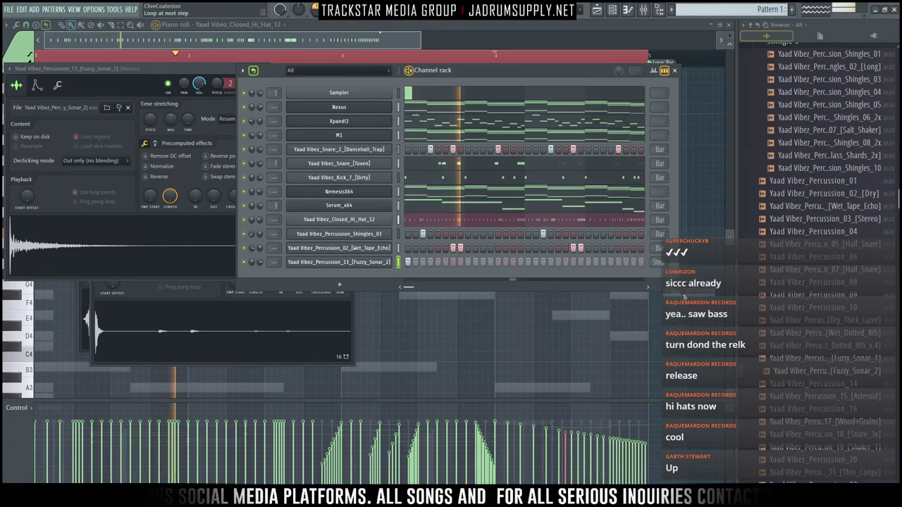
# Turn off looping for the Fuzzy_Sonar_2 channel, removing its Loop: Bar marker in the piano roll, and return to the channel rack
pyautogui.click(658, 262)
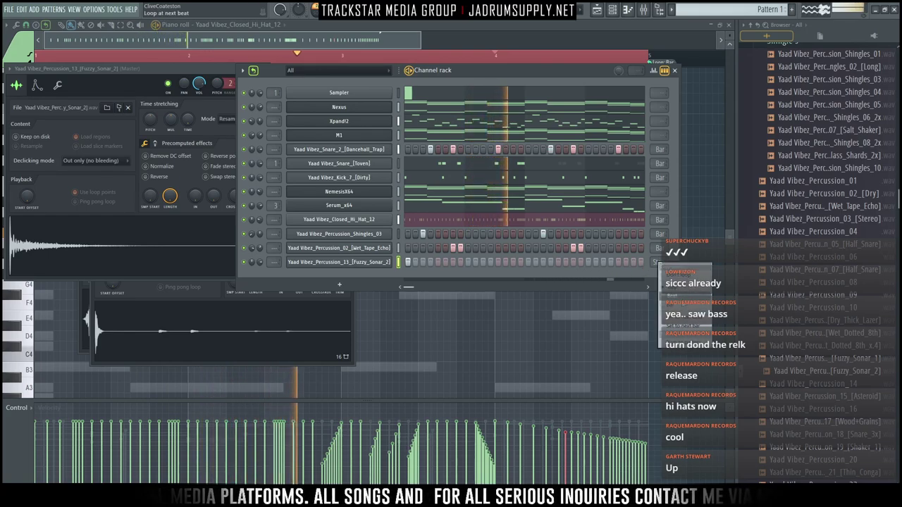
pyautogui.click(678, 307)
pyautogui.rightClick(373, 263)
pyautogui.click(405, 263)
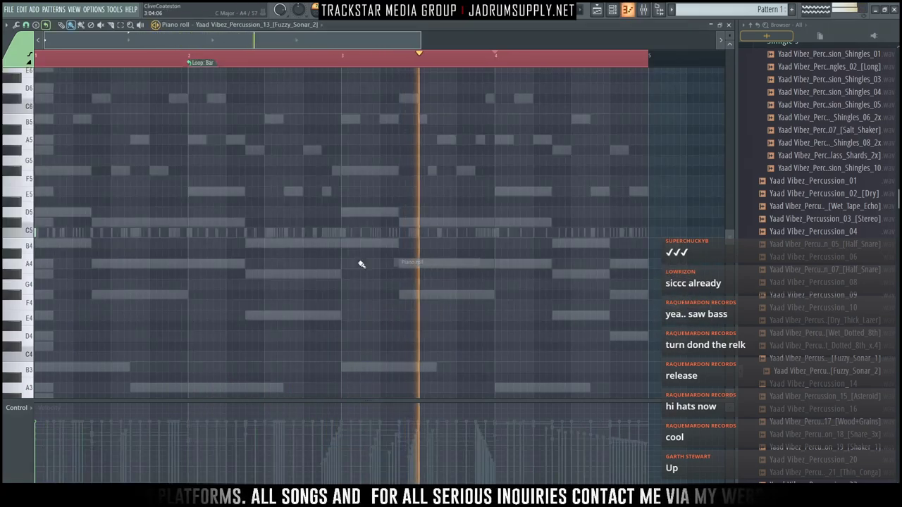
pyautogui.click(201, 63)
pyautogui.click(231, 81)
pyautogui.press('F6')
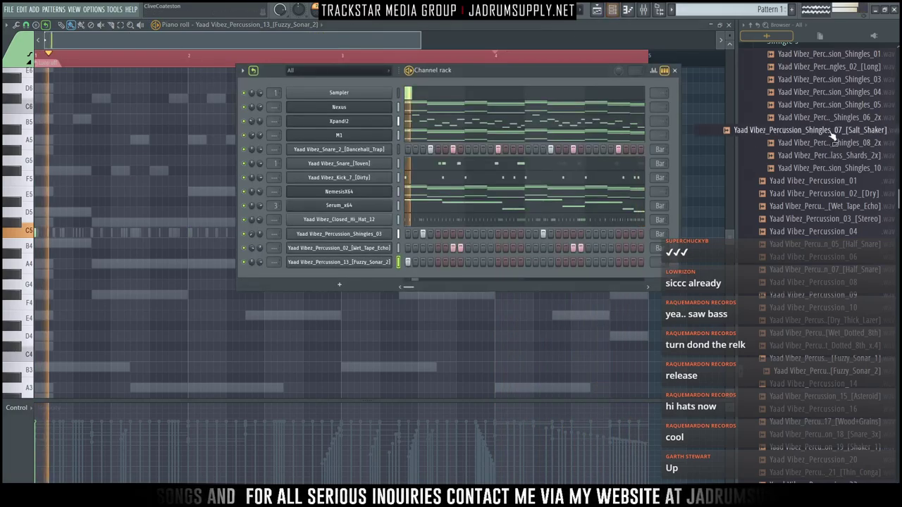
# Find the Crash's folder under Percussion Cymbals and load Yaad Vibez_Percussion_Cymbals_Crash_04_[Dry] into a new channel
pyautogui.scroll(10, 827, 145)
pyautogui.scroll(4, 803, 191)
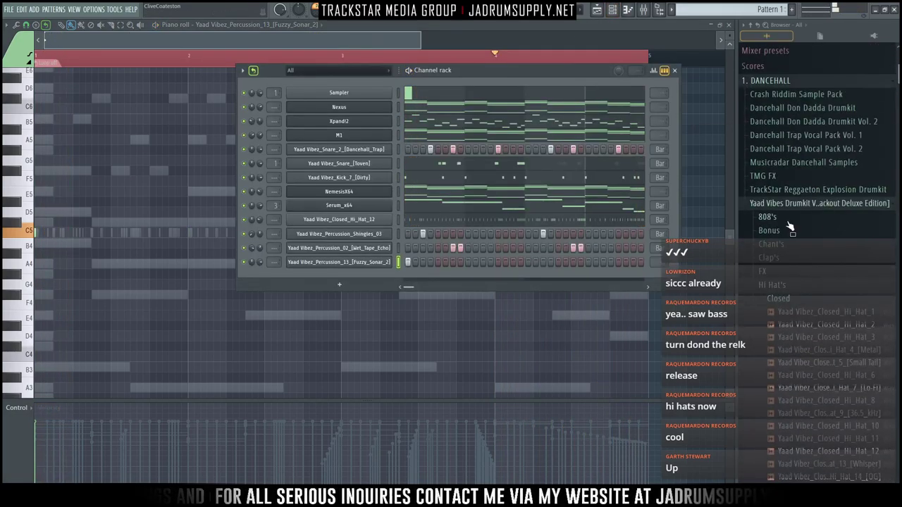
pyautogui.click(775, 286)
pyautogui.click(781, 312)
pyautogui.click(781, 339)
pyautogui.click(788, 201)
pyautogui.moveTo(827, 279); pyautogui.dragTo(384, 279)
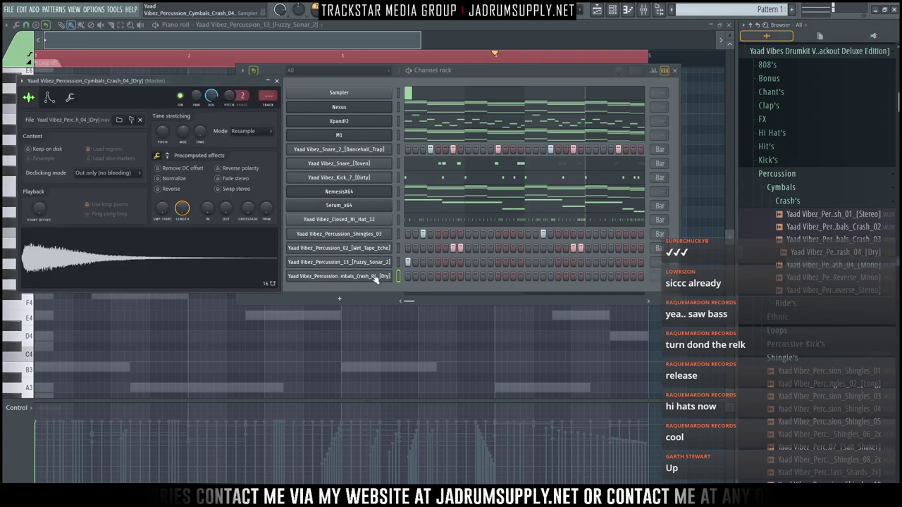
# Place the Crash_04_[Dry] cymbal on step 1, play the pattern and close the crash's sampler window
pyautogui.moveTo(127, 88); pyautogui.dragTo(568, 129)
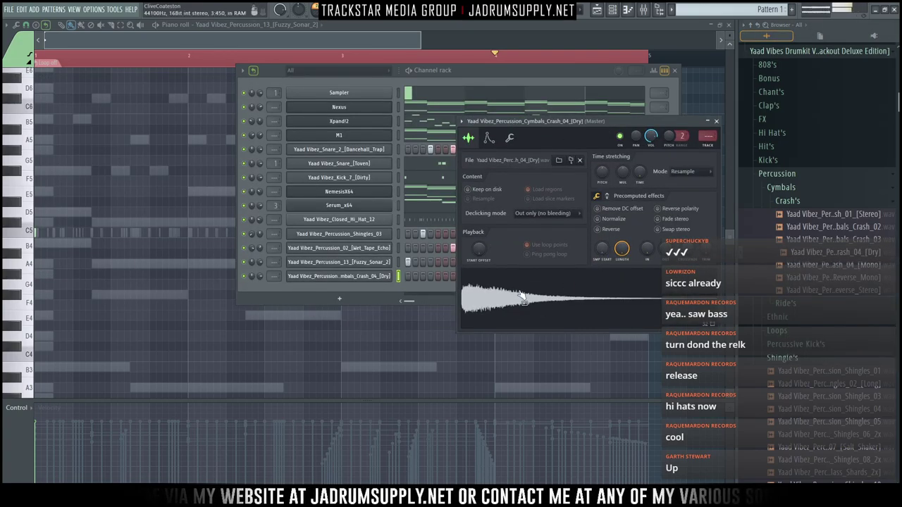
pyautogui.press('F6')
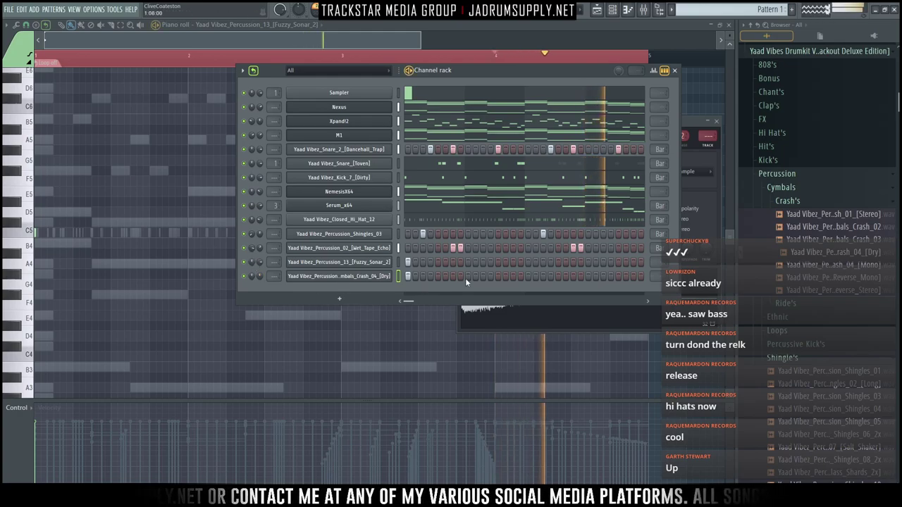
pyautogui.moveTo(684, 125); pyautogui.dragTo(525, 150)
pyautogui.click(562, 147)
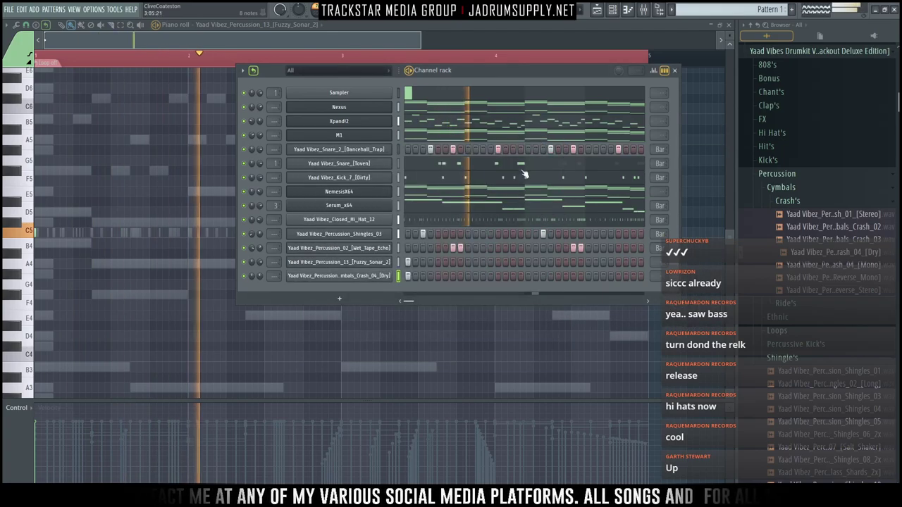
# Select the Nexus channel and add the Native Instruments Kontakt 5 plugin as a new instrument channel
pyautogui.click(398, 106)
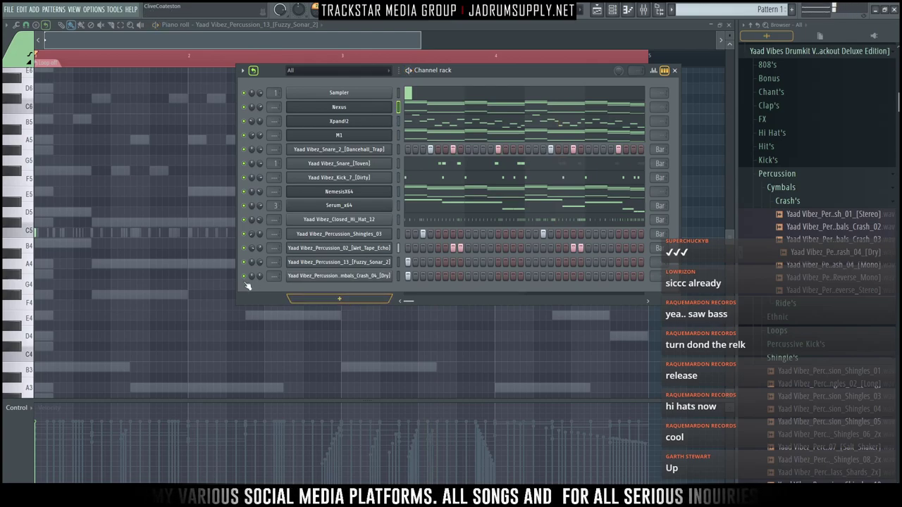
pyautogui.click(338, 300)
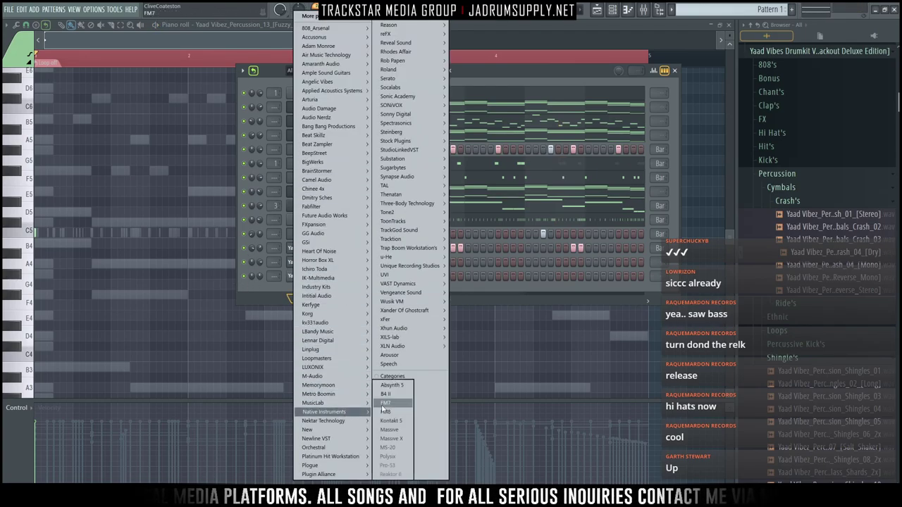
pyautogui.click(392, 421)
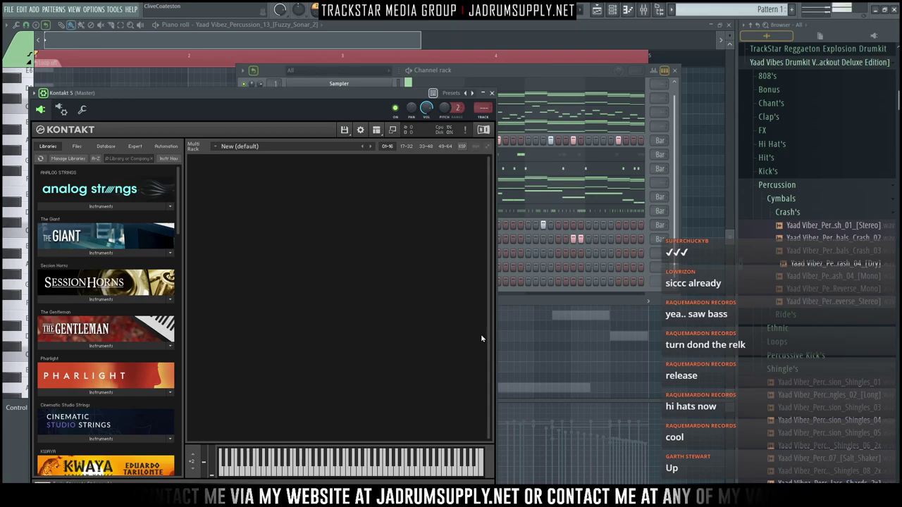
# Find the EXHALE library in Kontakt's library list and load its EXHALE.nki instrument into the rack
pyautogui.moveTo(180, 98); pyautogui.dragTo(254, 79)
pyautogui.scroll(-6, 226, 307)
pyautogui.scroll(-10, 226, 308)
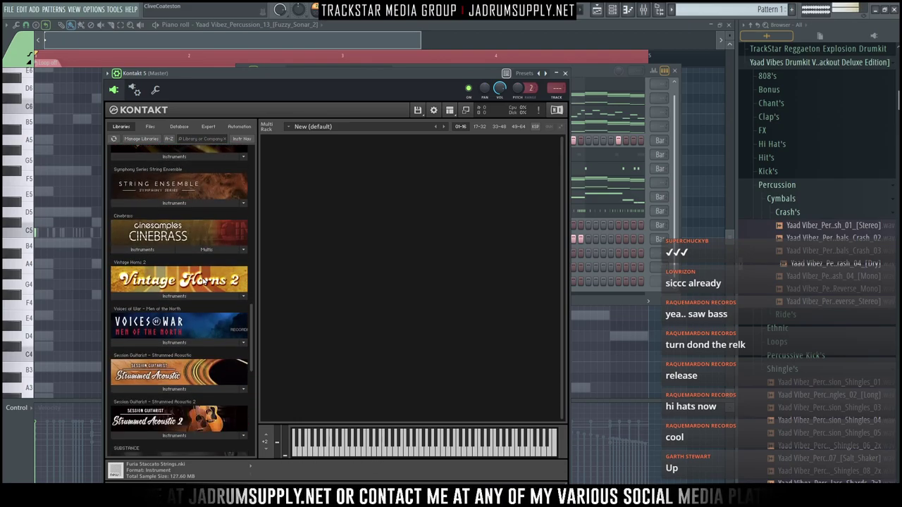
pyautogui.scroll(-8, 203, 281)
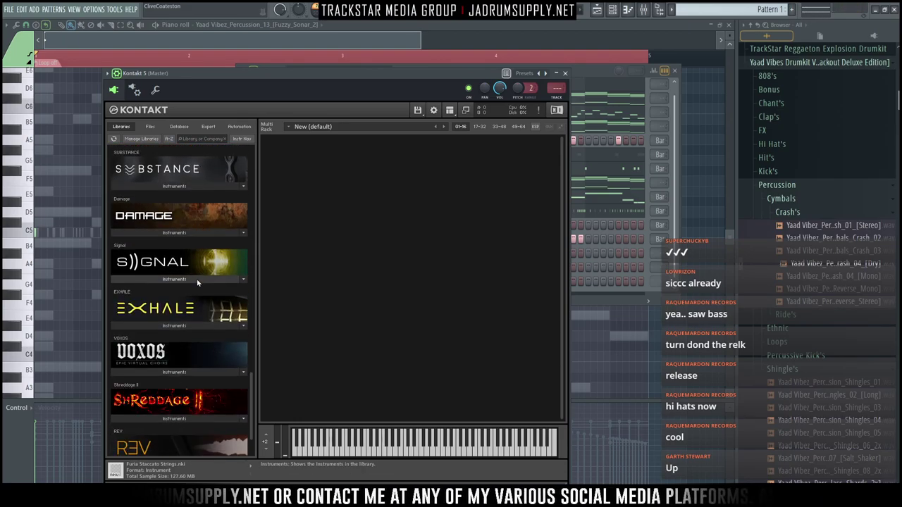
pyautogui.scroll(2, 199, 285)
pyautogui.scroll(-4, 207, 293)
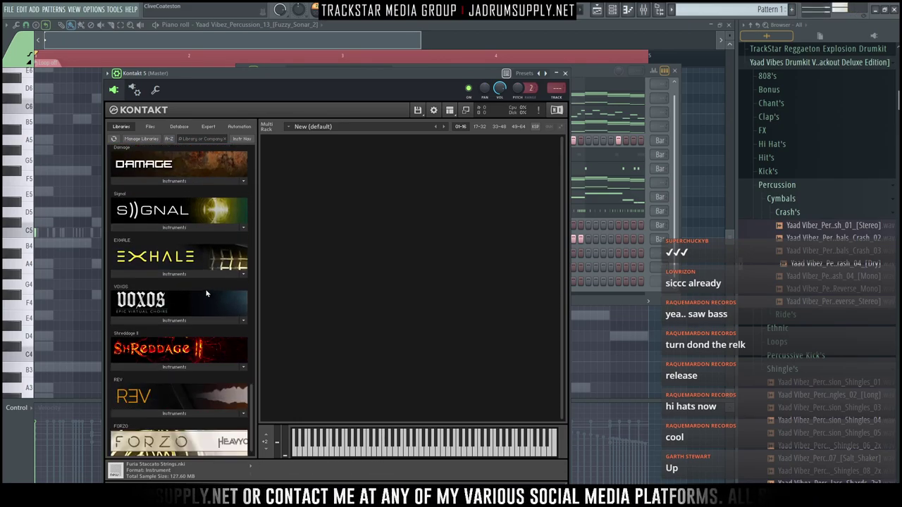
pyautogui.click(170, 276)
pyautogui.moveTo(138, 285); pyautogui.dragTo(379, 284)
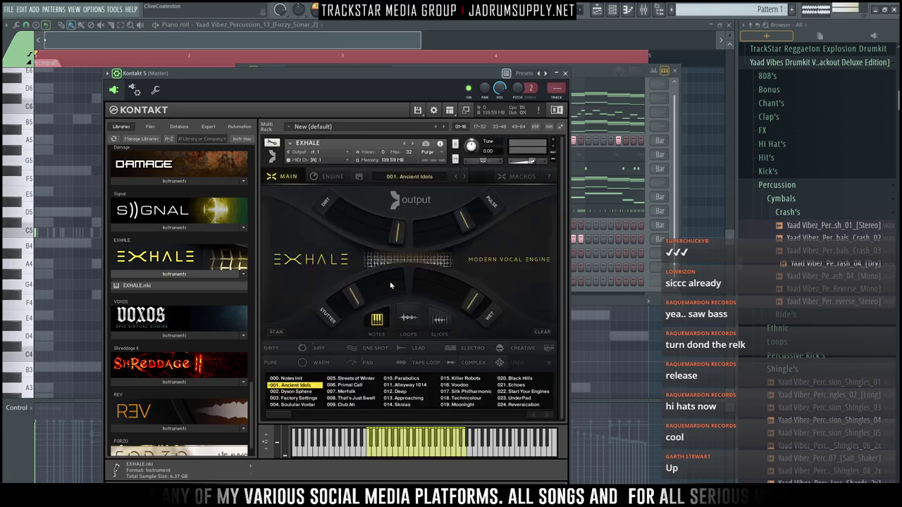
# Look through EXHALE's Slices and Loops modes and audition the Reversed Lady and Viboduh slice presets against the playing pattern
pyautogui.click(437, 326)
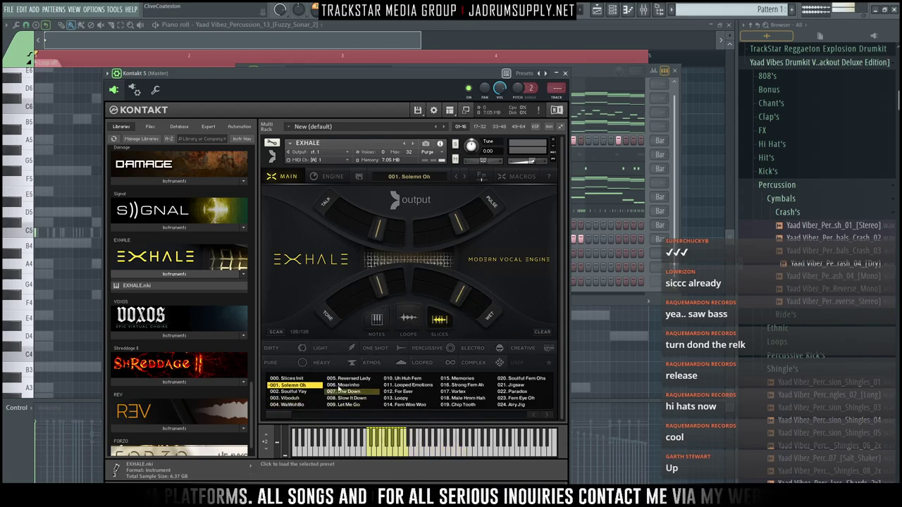
pyautogui.click(408, 321)
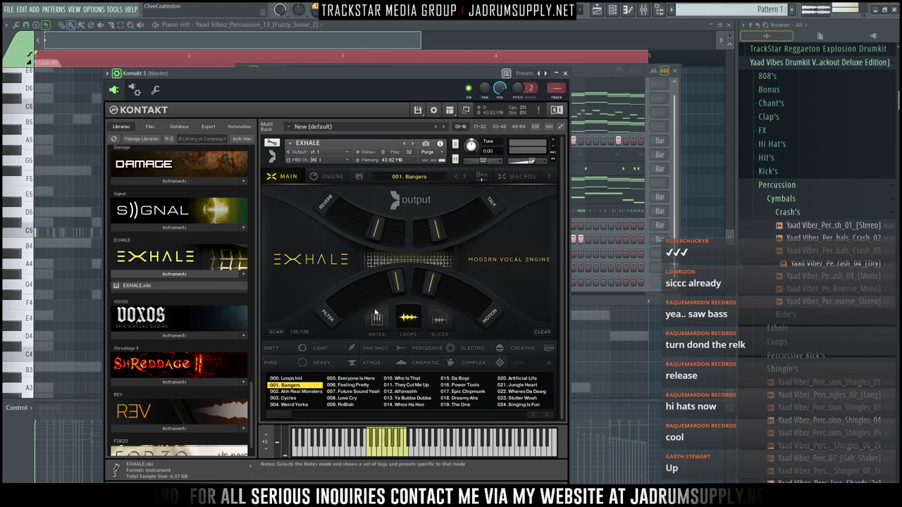
pyautogui.click(440, 321)
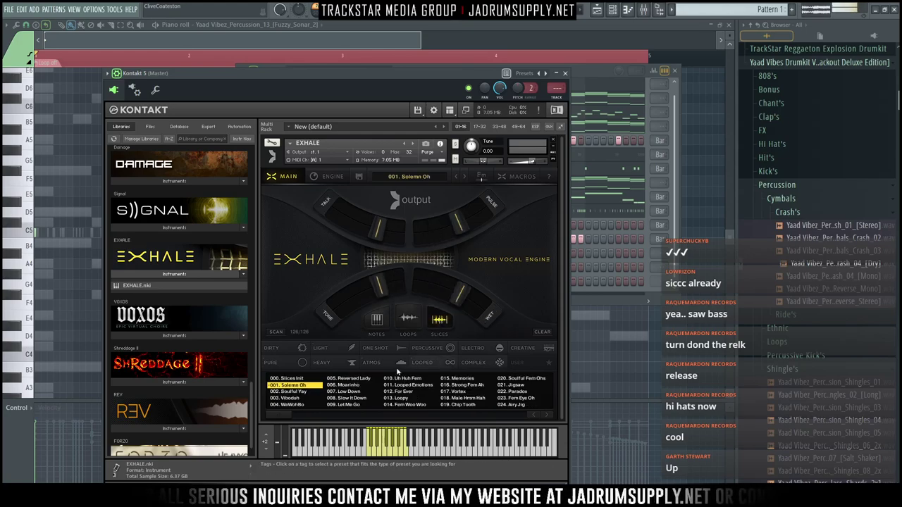
pyautogui.click(356, 380)
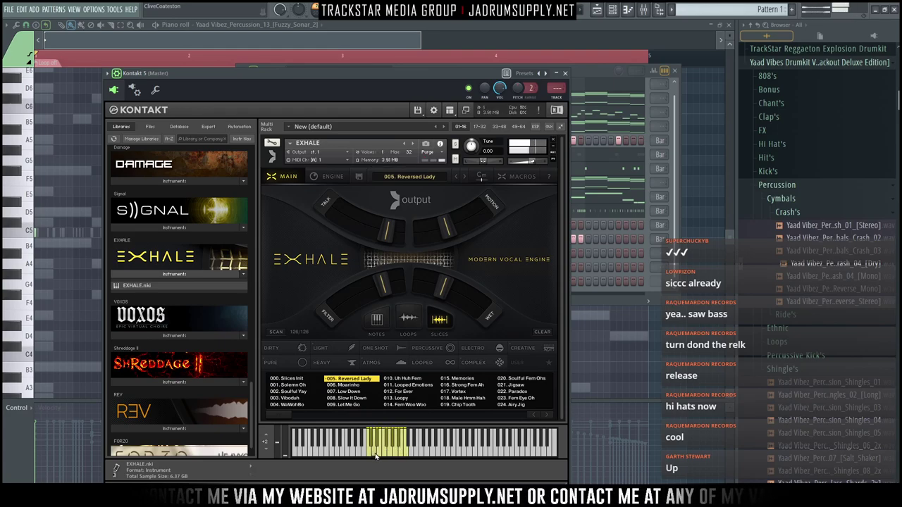
pyautogui.press('space')
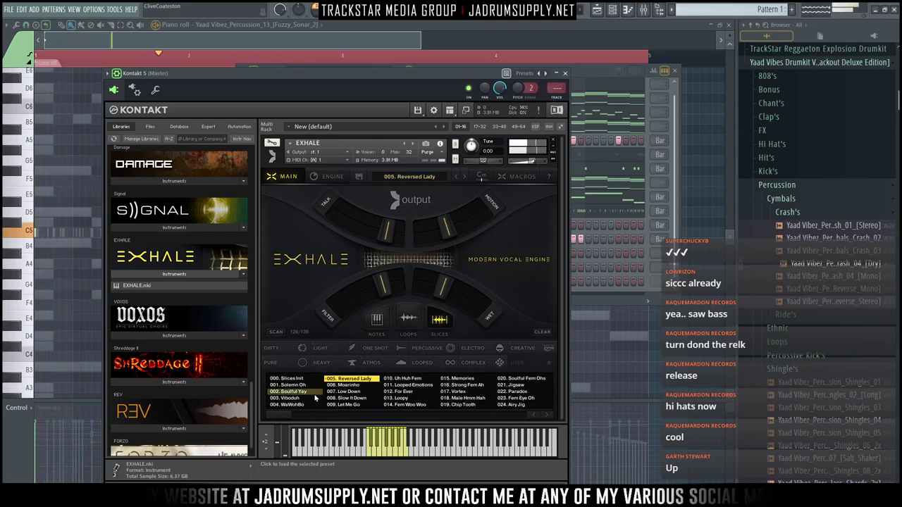
pyautogui.click(290, 398)
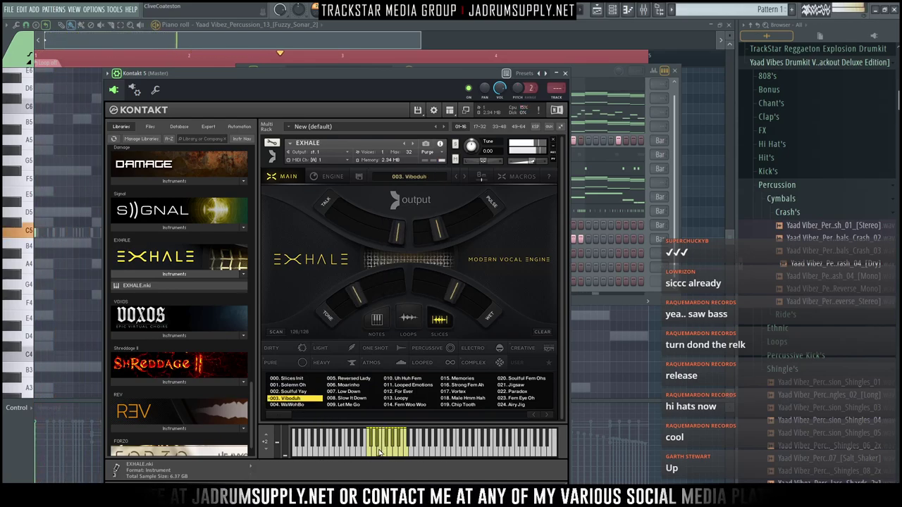
# Switch EXHALE to Notes mode and try the Voodoo and Moonlight presets, reopening the Kontakt 5 window from the channel rack in between
pyautogui.click(374, 322)
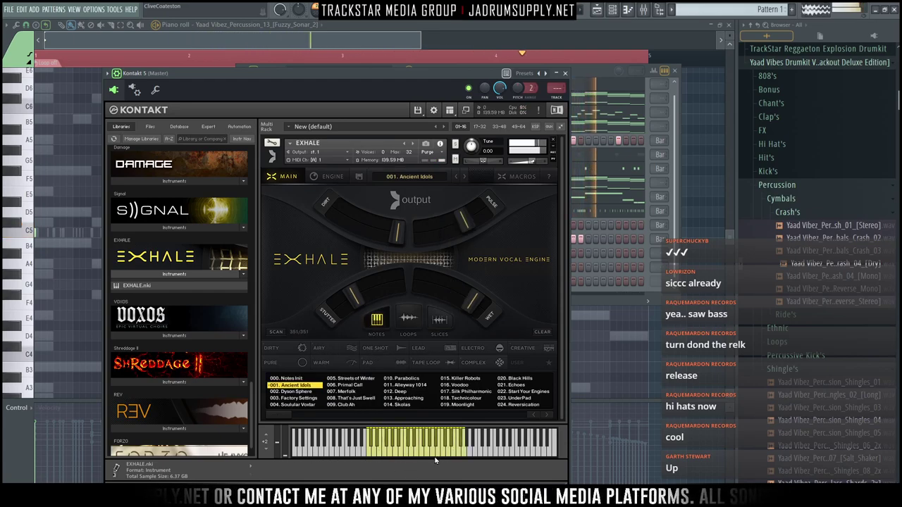
pyautogui.click(458, 385)
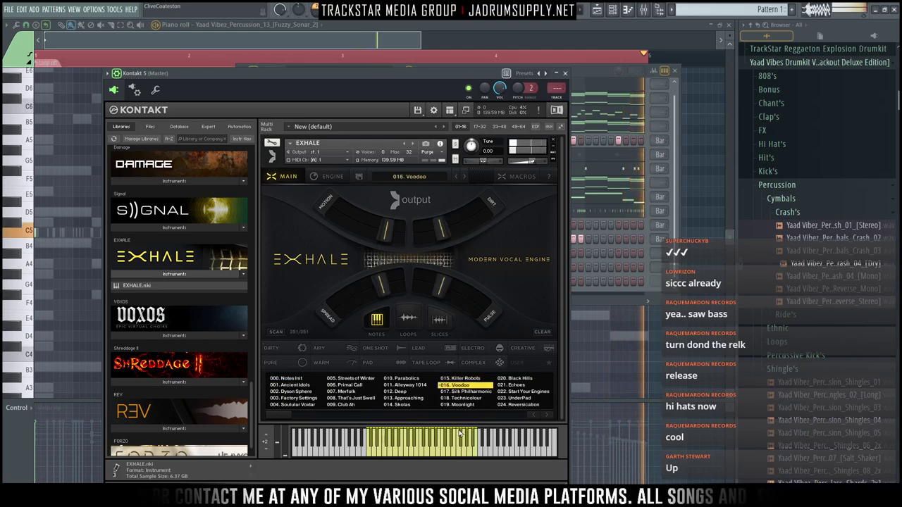
pyautogui.click(592, 80)
pyautogui.click(613, 10)
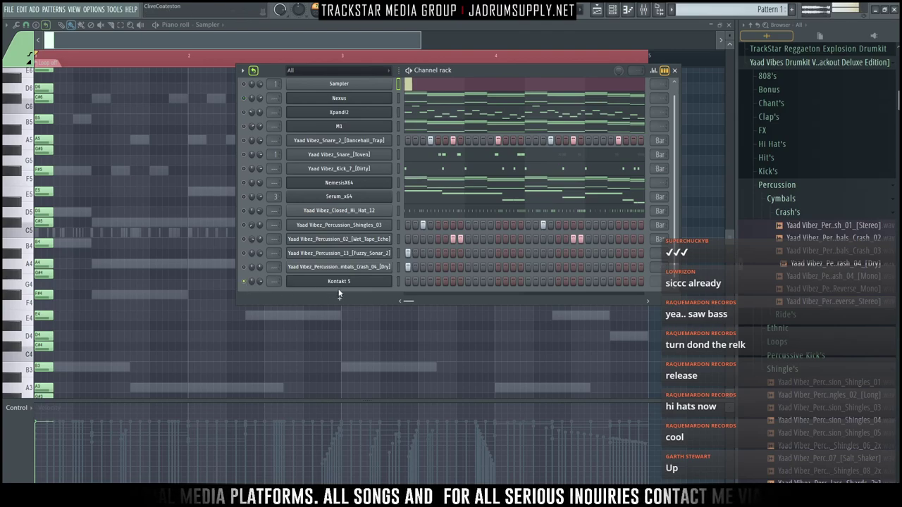
pyautogui.click(361, 282)
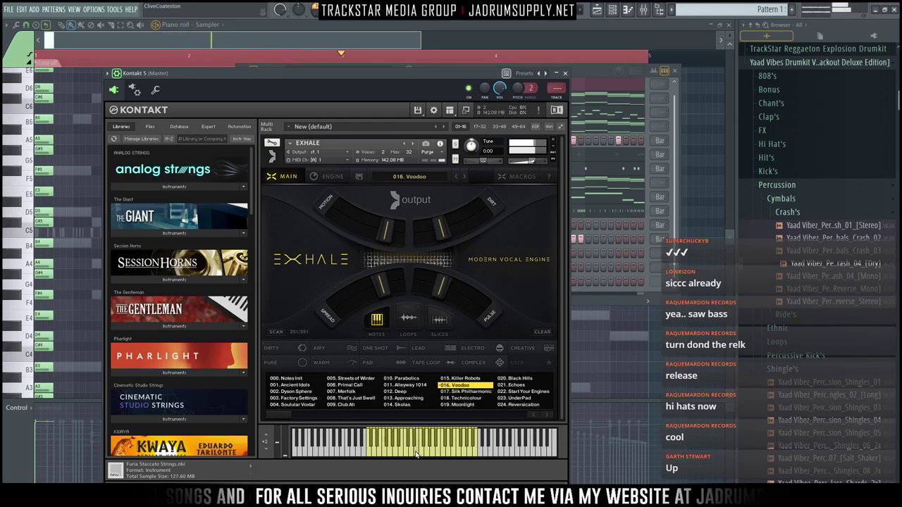
pyautogui.click(449, 404)
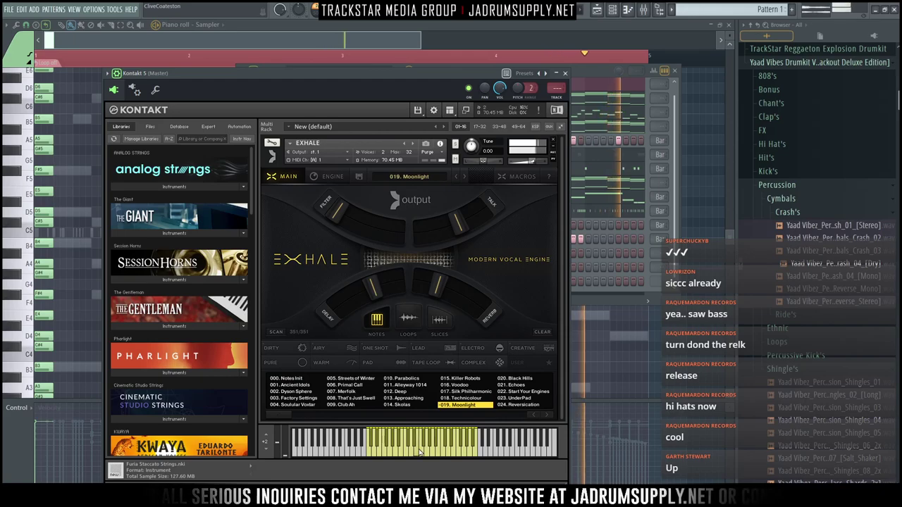
# Paste the copied chord progression into the Kontakt 5 channel's piano roll and delete the low bass notes beneath the chords
pyautogui.click(652, 291)
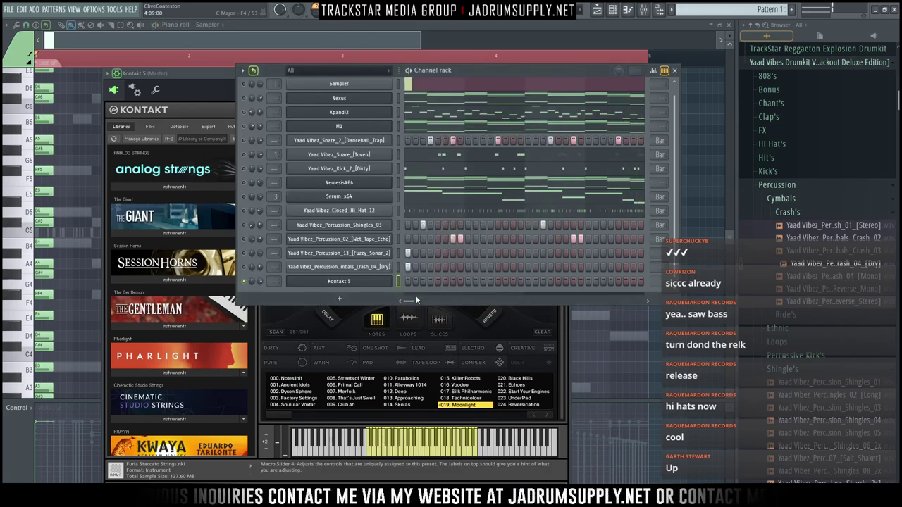
pyautogui.hotkey('ctrl', 'v')
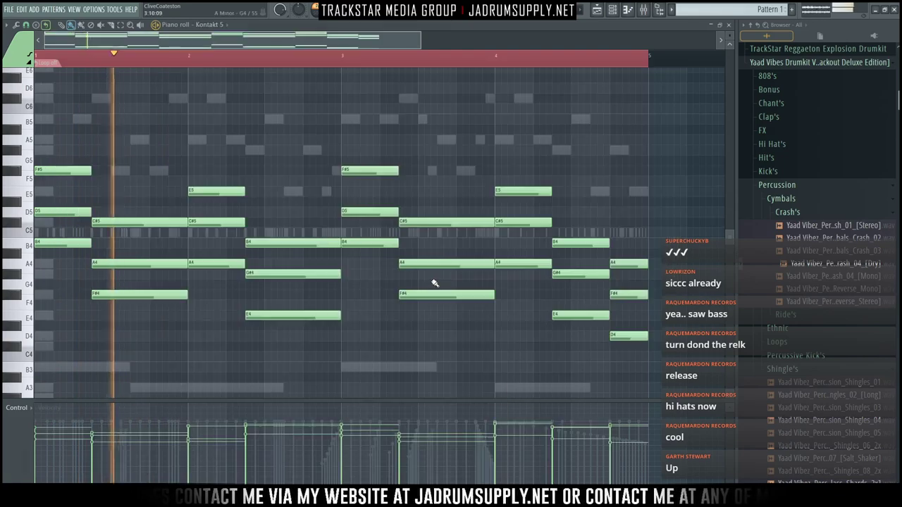
pyautogui.click(433, 282)
pyautogui.scroll(-9, 216, 327)
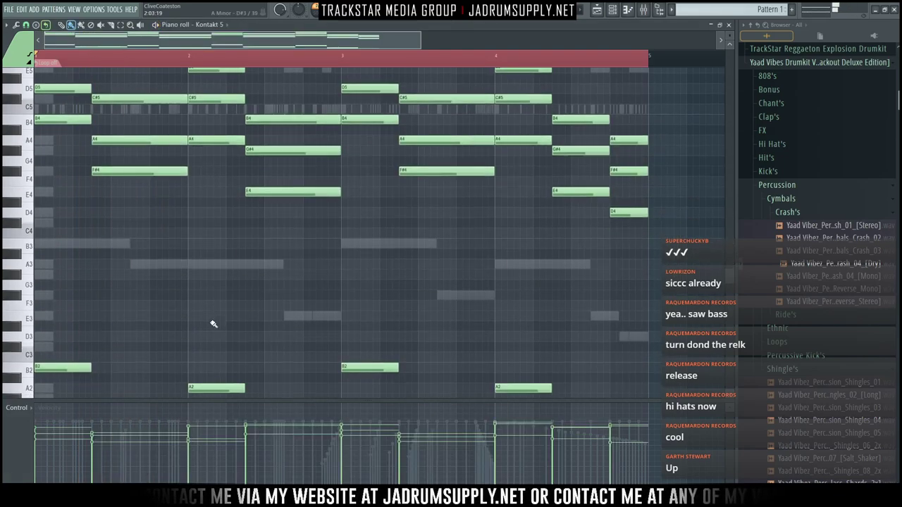
pyautogui.moveTo(56, 139); pyautogui.dragTo(698, 391)
pyautogui.press('Delete')
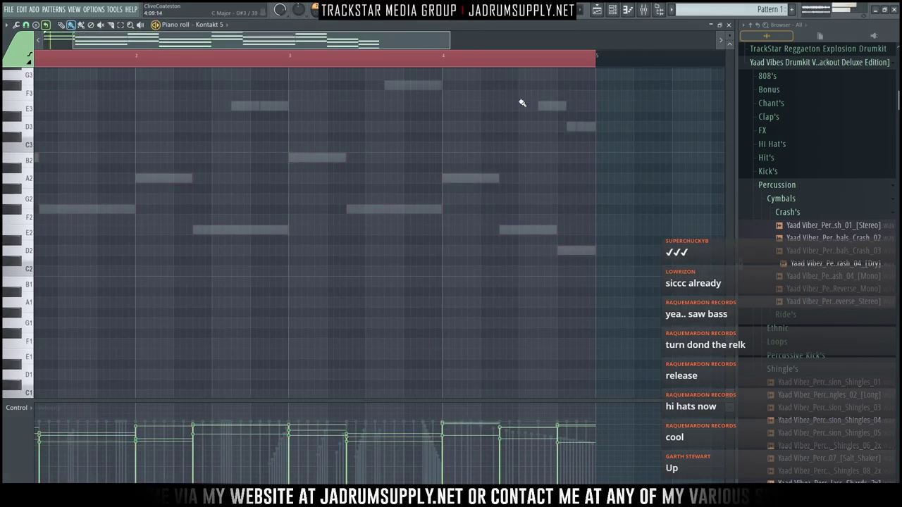
# Reopen the Kontakt 5 window and audition EXHALE's UnderPad, Echoes and Factory Settings presets with the chords playing
pyautogui.click(612, 11)
pyautogui.click(386, 282)
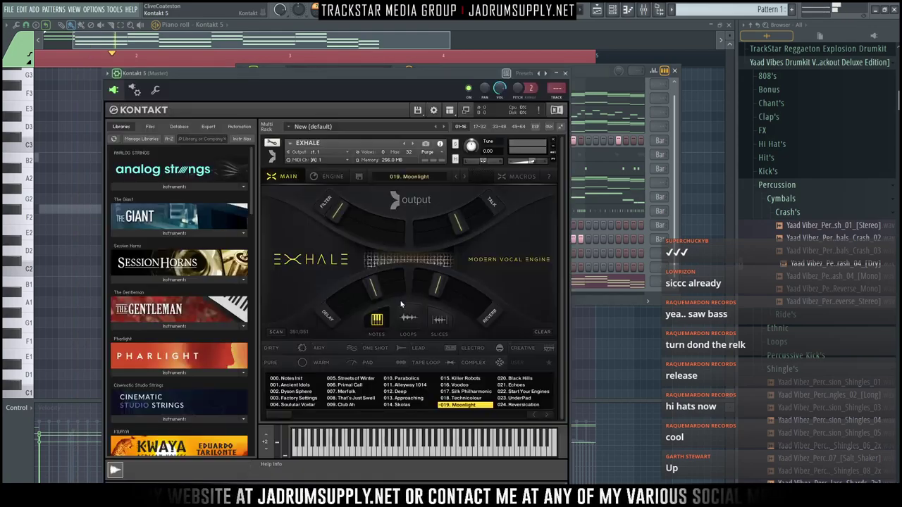
pyautogui.click(525, 399)
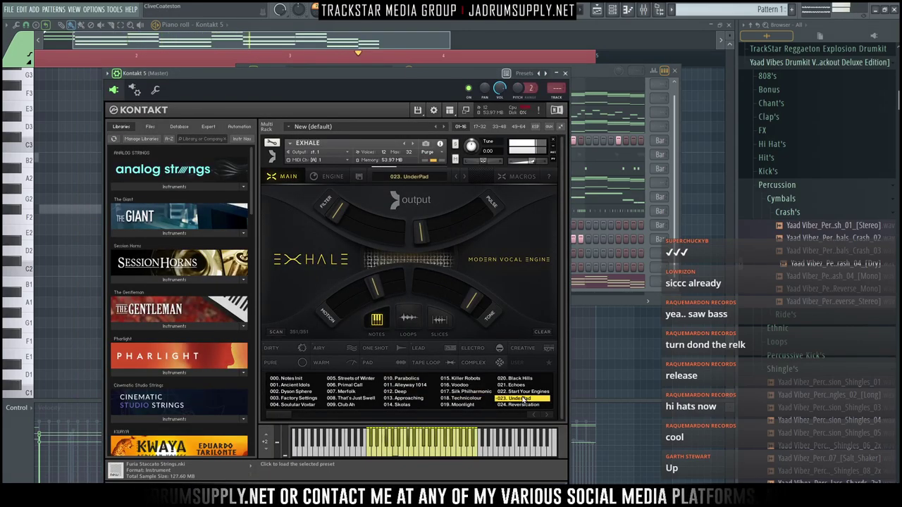
pyautogui.click(520, 386)
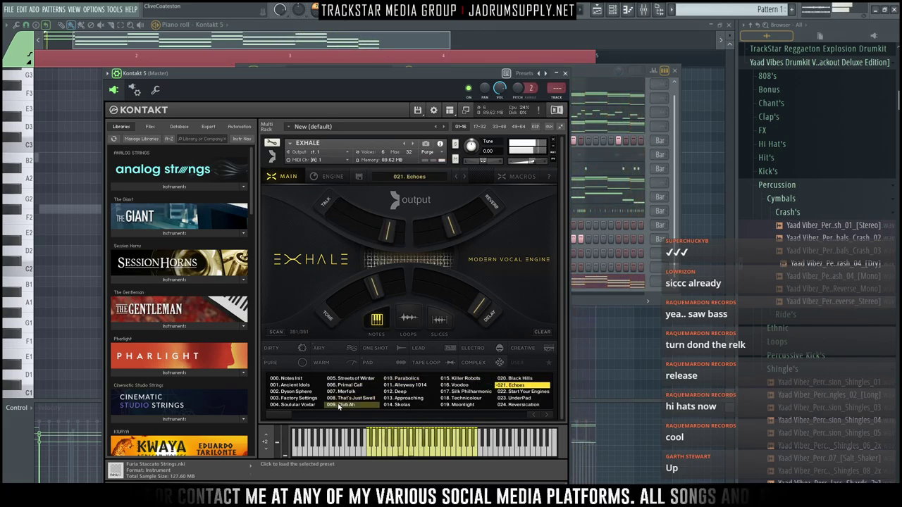
pyautogui.click(301, 399)
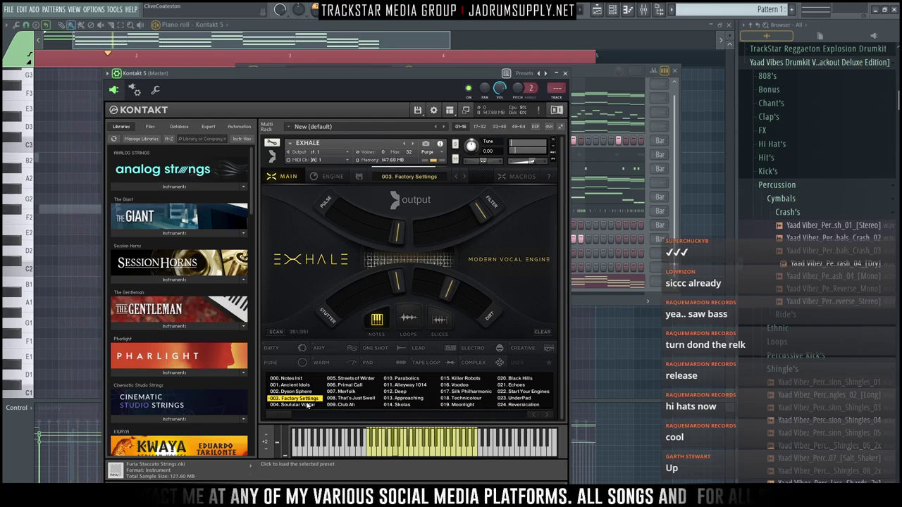
# Audition the Exhale note presets Soulular Voxtar and RoboKosm, and switch to the loops preset Love Cry
pyautogui.click(303, 406)
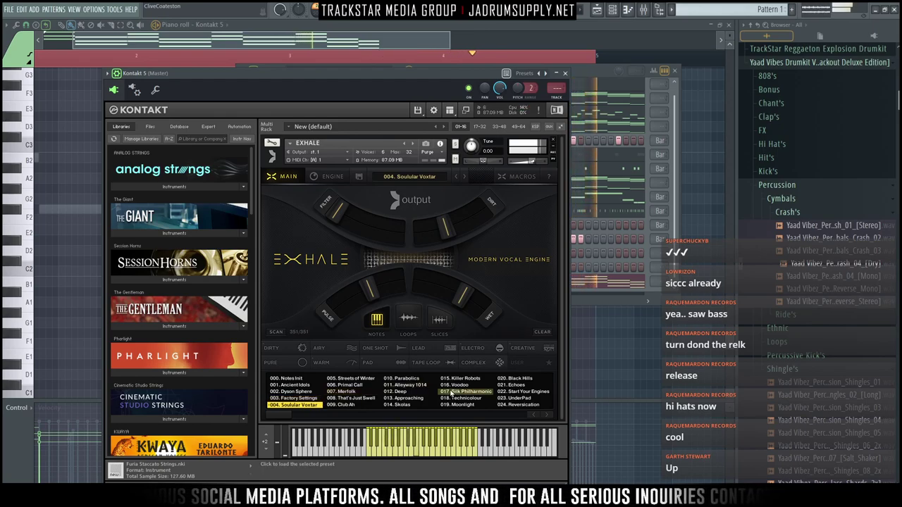
pyautogui.click(549, 416)
pyautogui.click(520, 399)
pyautogui.click(463, 386)
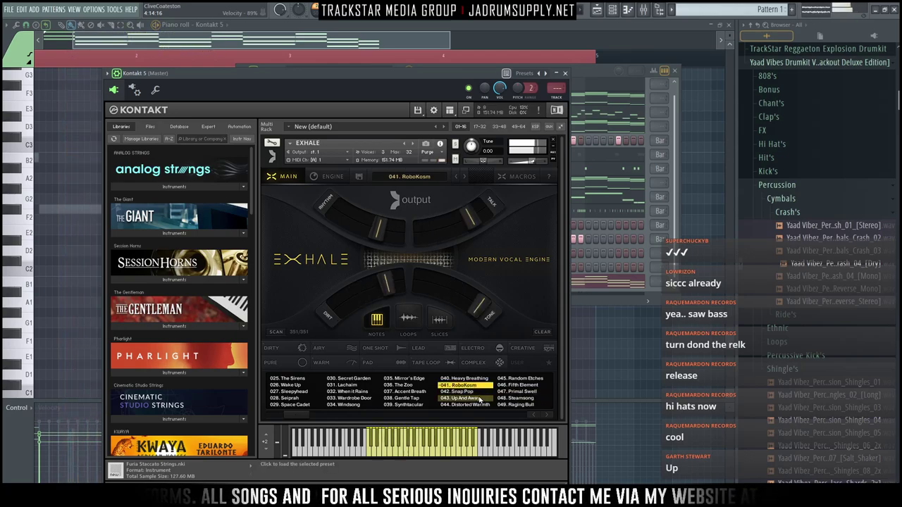
pyautogui.click(411, 329)
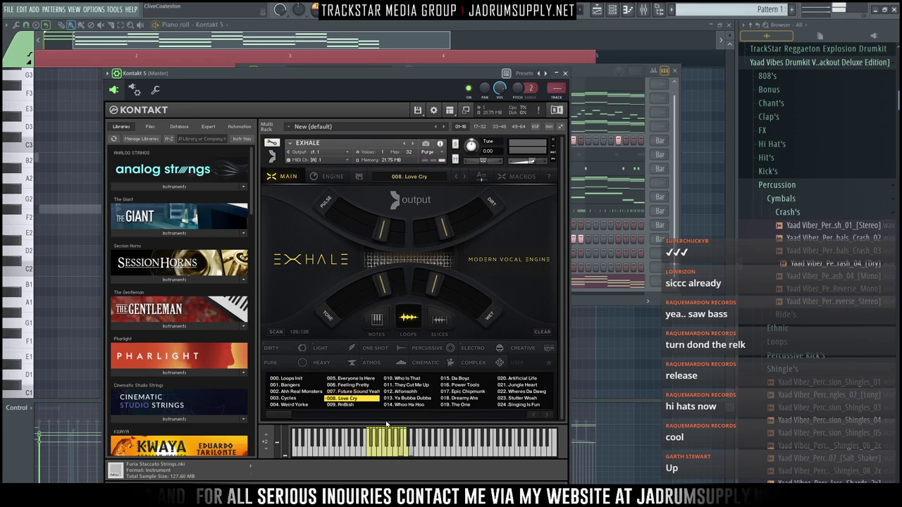
# Try to thin the Kontakt 5 chords in bars 3 and 4 by deleting their upper notes, keeping the lowest ones
pyautogui.click(624, 287)
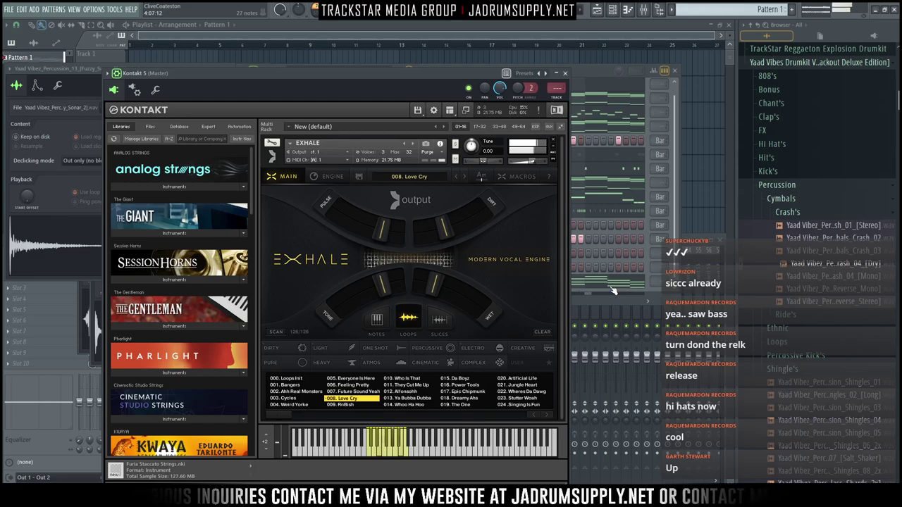
pyautogui.click(613, 290)
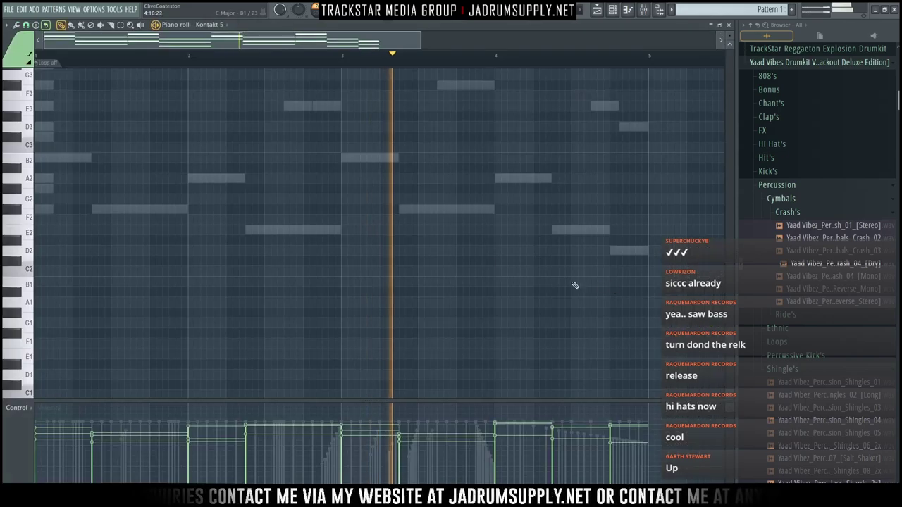
pyautogui.scroll(2, 226, 177)
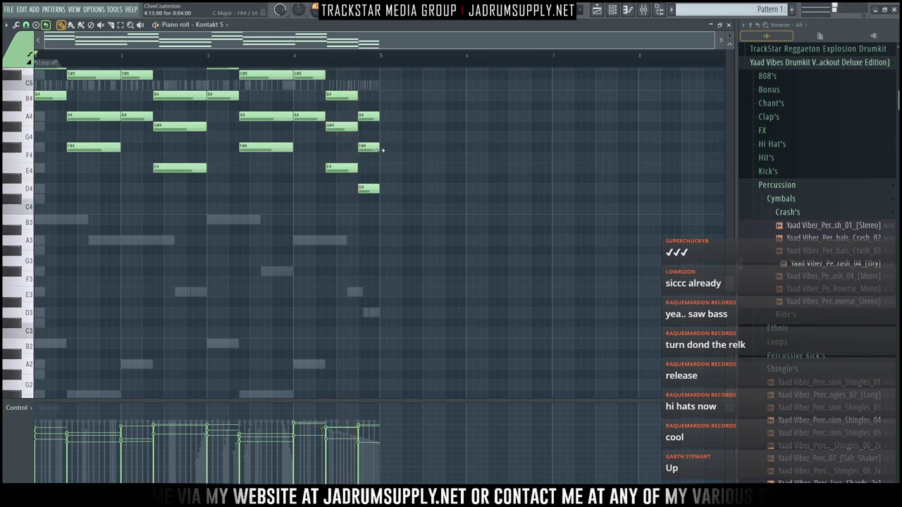
pyautogui.rightClick(348, 127)
pyautogui.rightClick(339, 96)
pyautogui.rightClick(319, 75)
pyautogui.scroll(3, 313, 88)
pyautogui.rightClick(312, 137)
pyautogui.rightClick(283, 168)
pyautogui.rightClick(265, 209)
pyautogui.rightClick(255, 241)
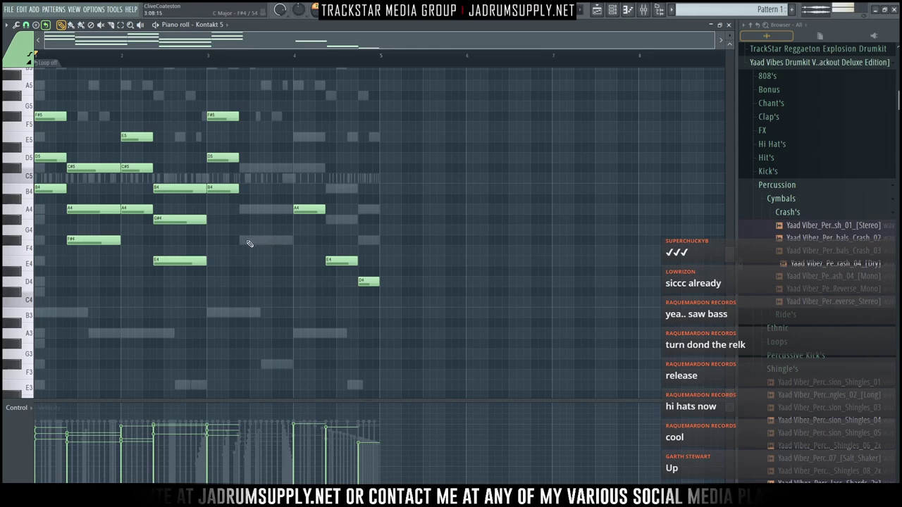
pyautogui.hotkey('ctrl', 'z')
pyautogui.rightClick(264, 210)
pyautogui.rightClick(281, 167)
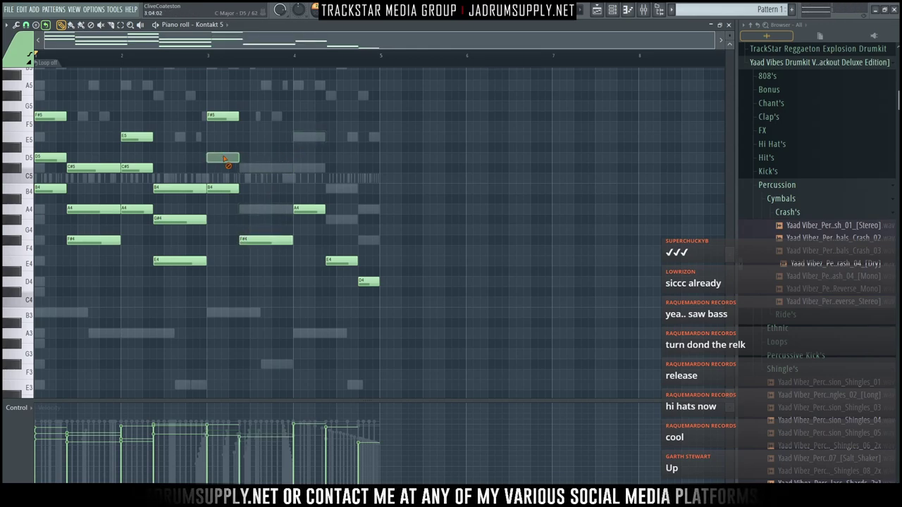
# Try to reduce the Kontakt 5 chords in bars 1 and 2 to single lowest notes
pyautogui.rightClick(180, 220)
pyautogui.rightClick(137, 167)
pyautogui.rightClick(137, 137)
pyautogui.rightClick(91, 167)
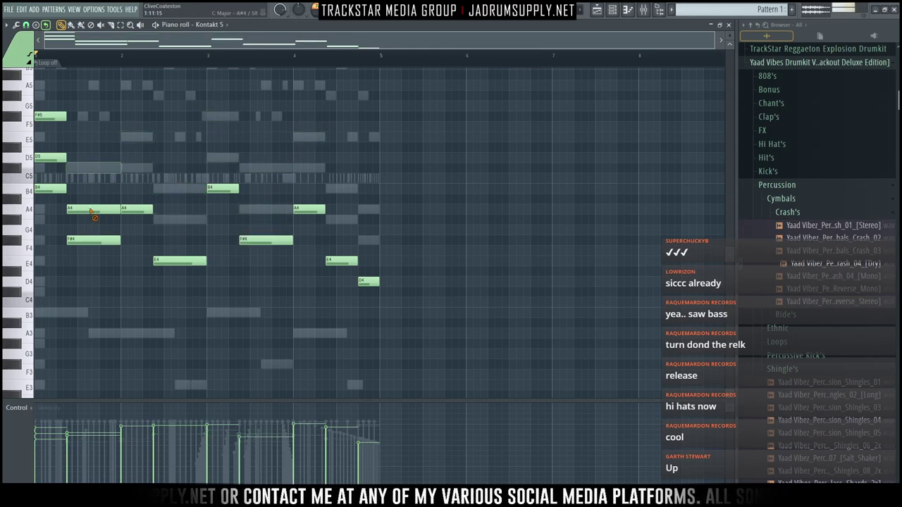
pyautogui.rightClick(92, 208)
pyautogui.rightClick(50, 115)
pyautogui.rightClick(49, 157)
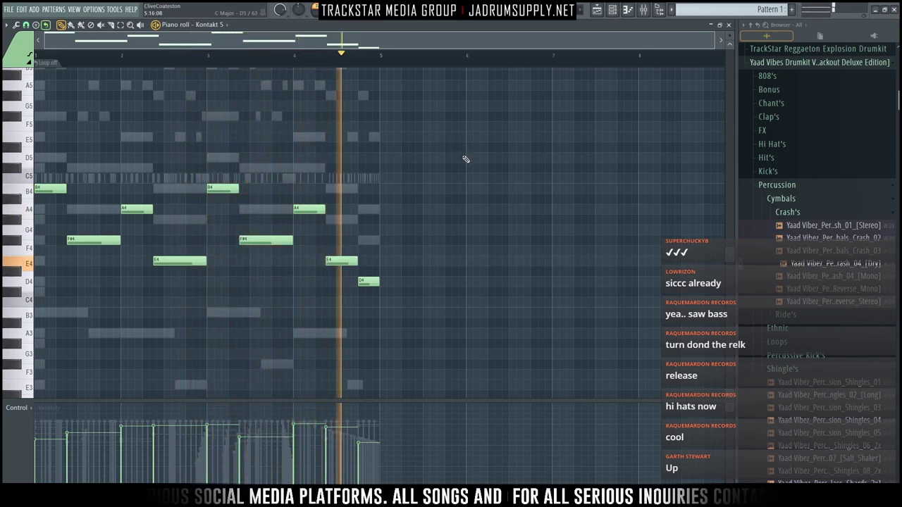
# End the solo on the Kontakt 5 channel so that it plays with all other channels
pyautogui.press('F6')
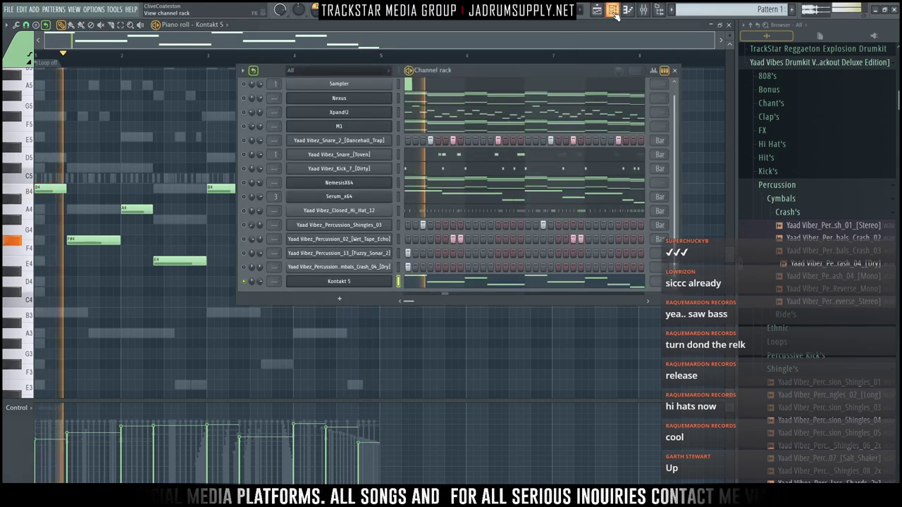
pyautogui.keyDown('ctrl'); pyautogui.click(245, 282); pyautogui.keyUp('ctrl')
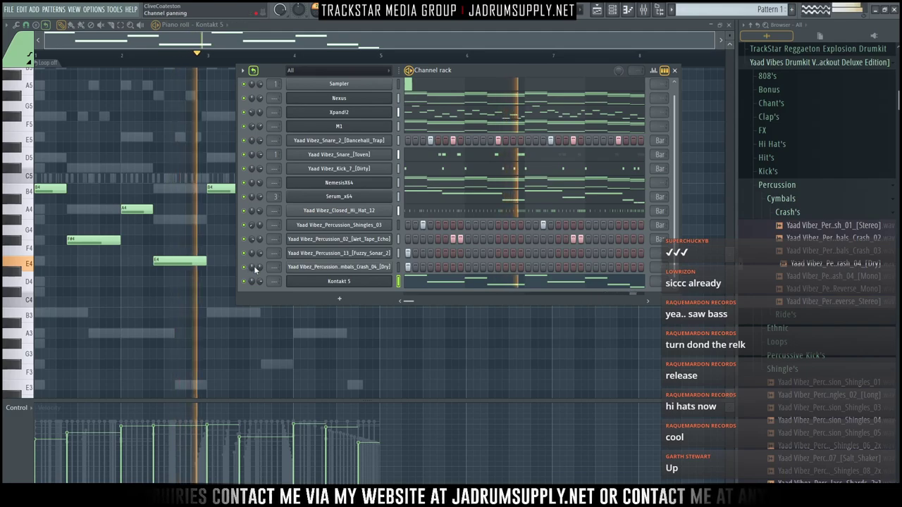
pyautogui.press('F6')
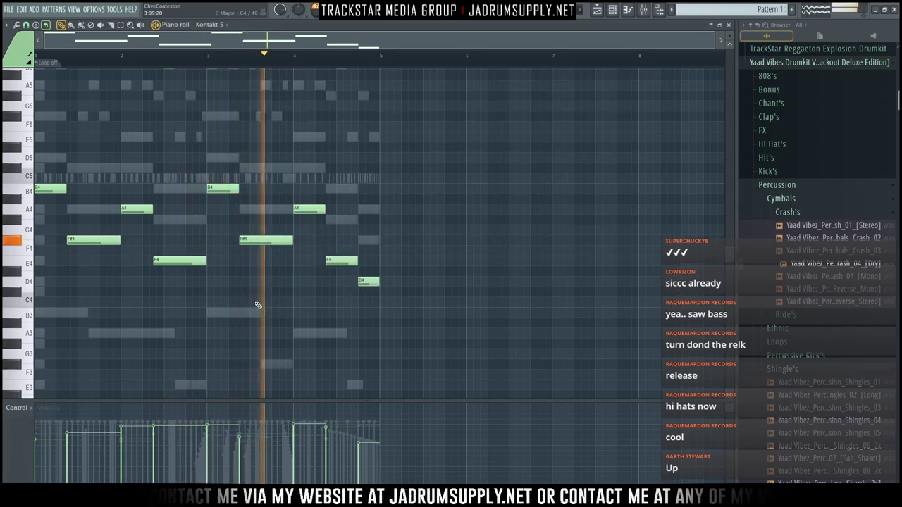
# Undo the chord note deletions in the Kontakt 5 part and remove only the F#5 note at bar 1
pyautogui.hotkey('ctrl', 'z')
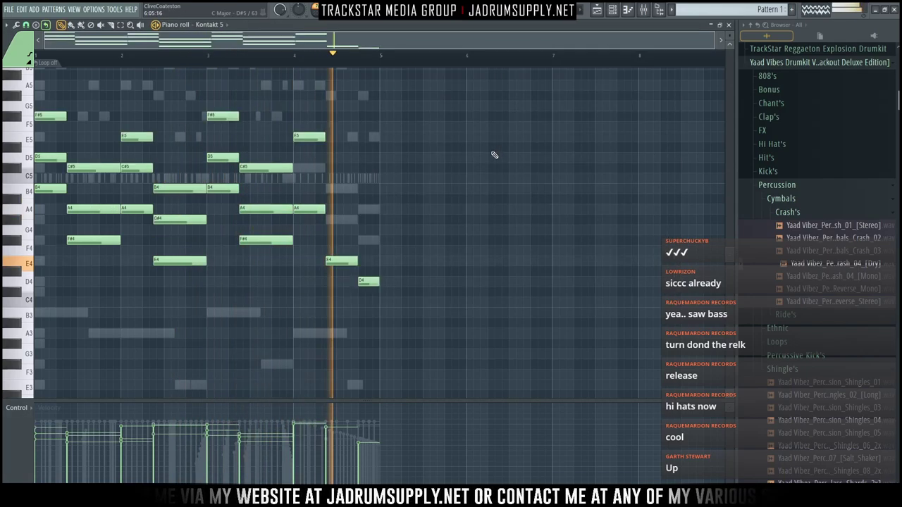
pyautogui.rightClick(65, 117)
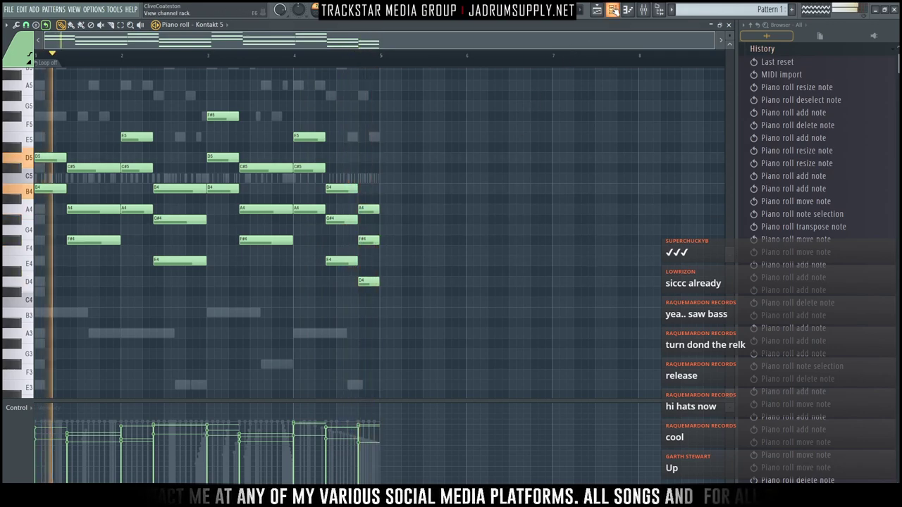
# Add a second Xpand!2 instrument from the Air Music Technology plugins to the channel rack
pyautogui.press('F6')
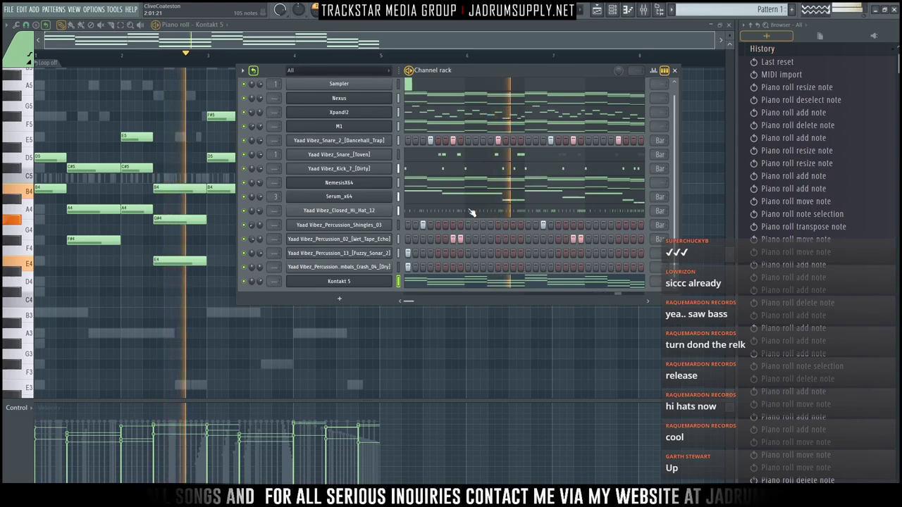
pyautogui.click(346, 302)
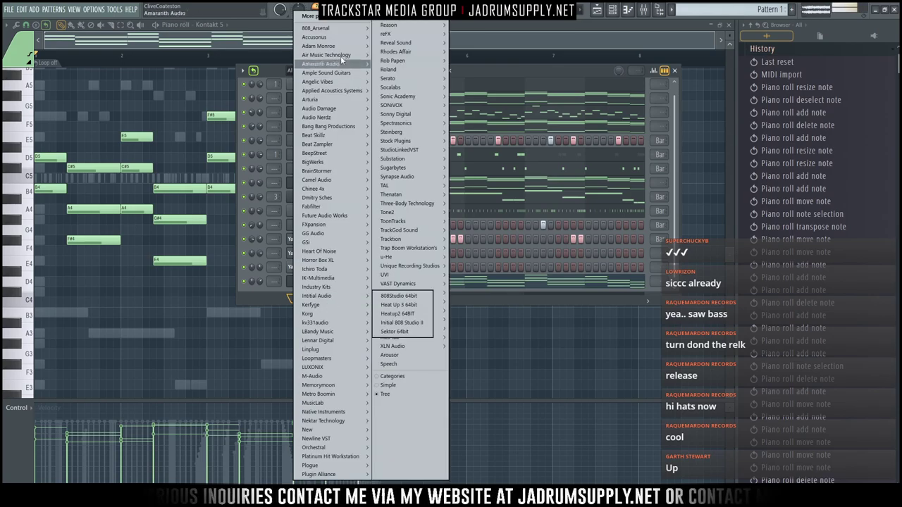
pyautogui.moveTo(337, 55)
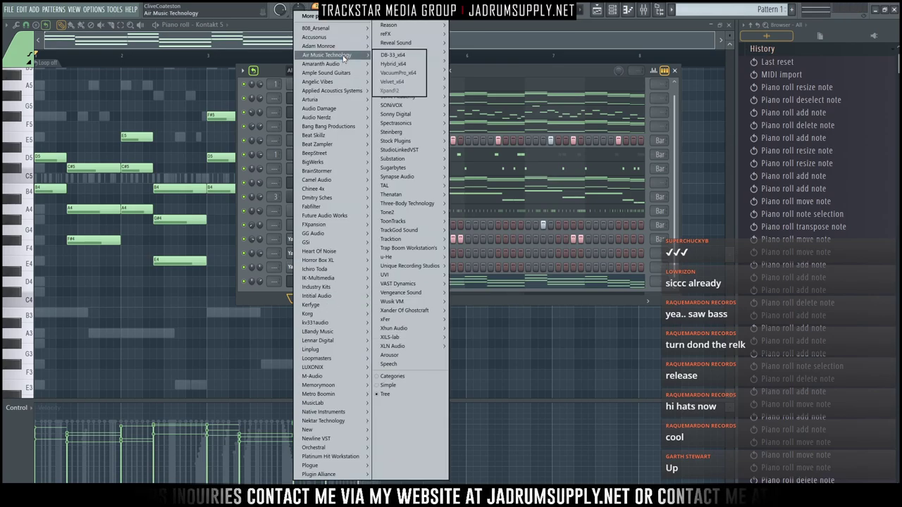
pyautogui.click(412, 92)
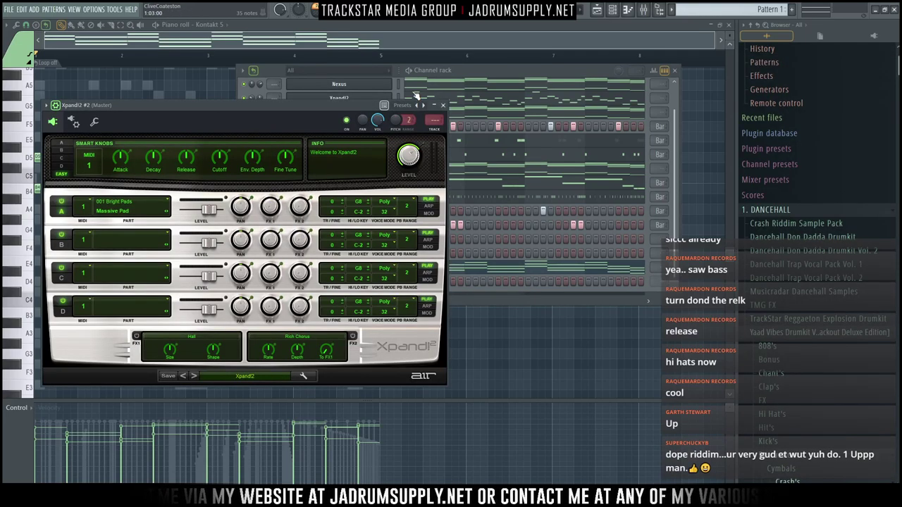
# Load a patch from the 018 Bells category into part A of the new Xpand!2
pyautogui.click(130, 211)
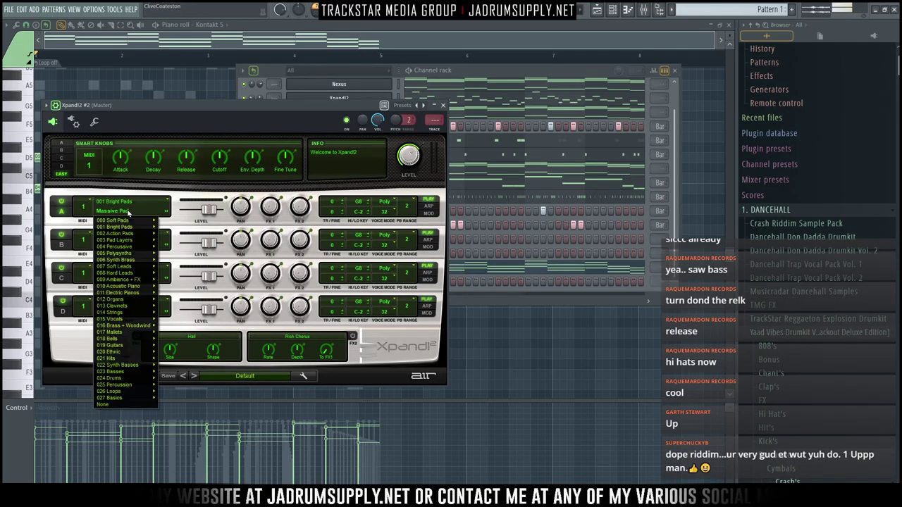
pyautogui.moveTo(125, 281)
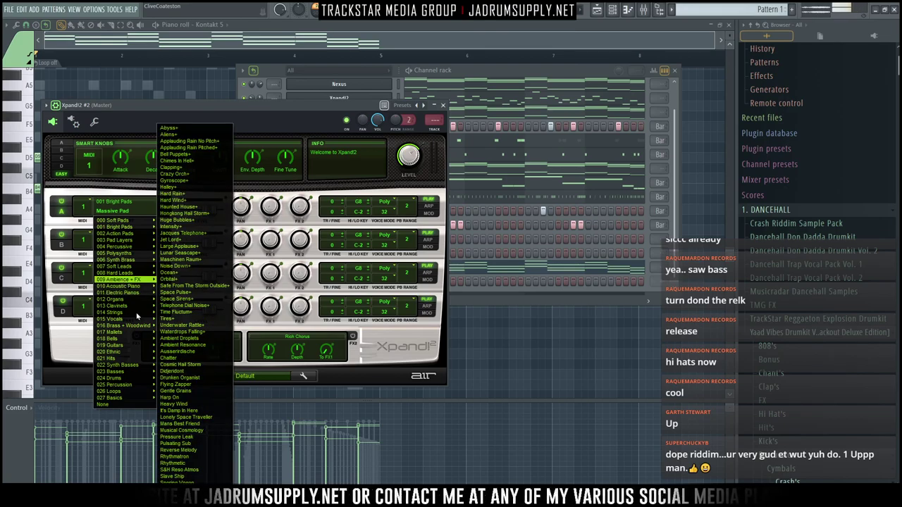
pyautogui.moveTo(130, 341)
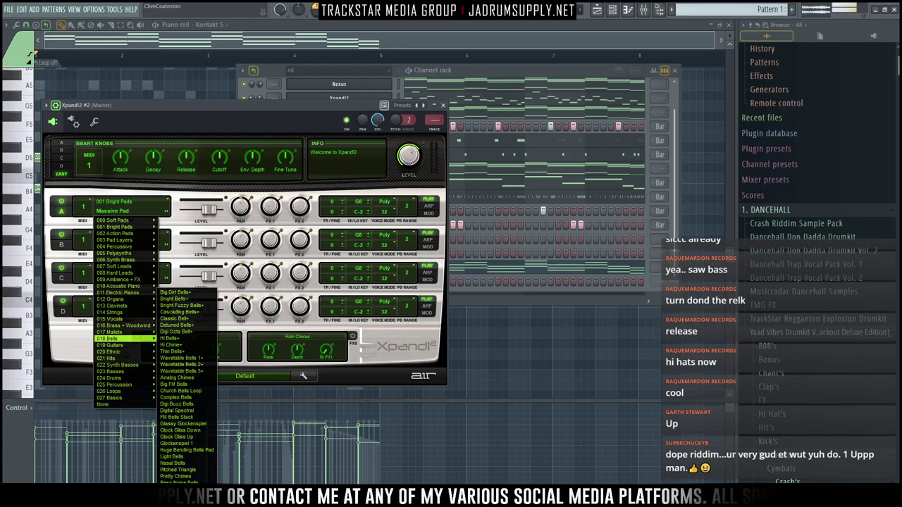
pyautogui.click(176, 496)
# Open the piano roll of Xpand!2 #2 and place a one-beat F#5 note at the start of bar 1
pyautogui.click(470, 295)
pyautogui.rightClick(382, 284)
pyautogui.click(406, 282)
pyautogui.scroll(1, 108, 216)
pyautogui.scroll(2, 108, 215)
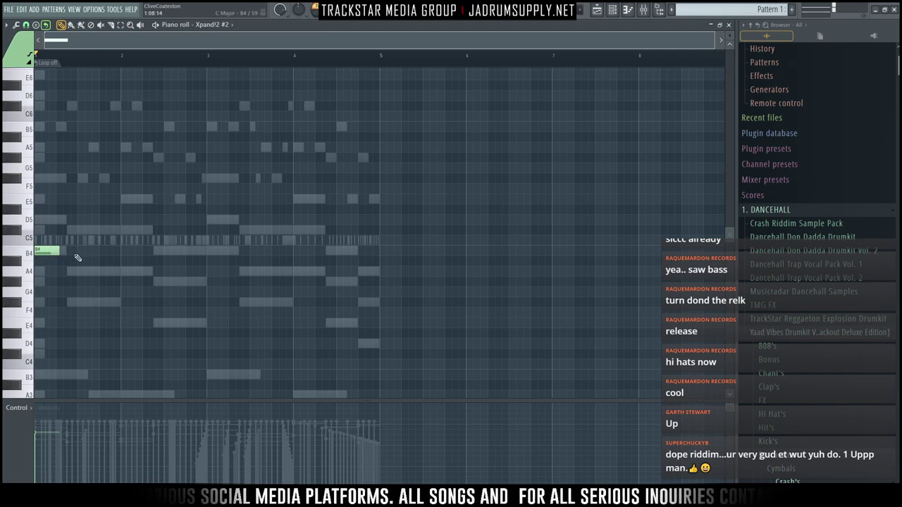
pyautogui.click(26, 25)
pyautogui.click(34, 50)
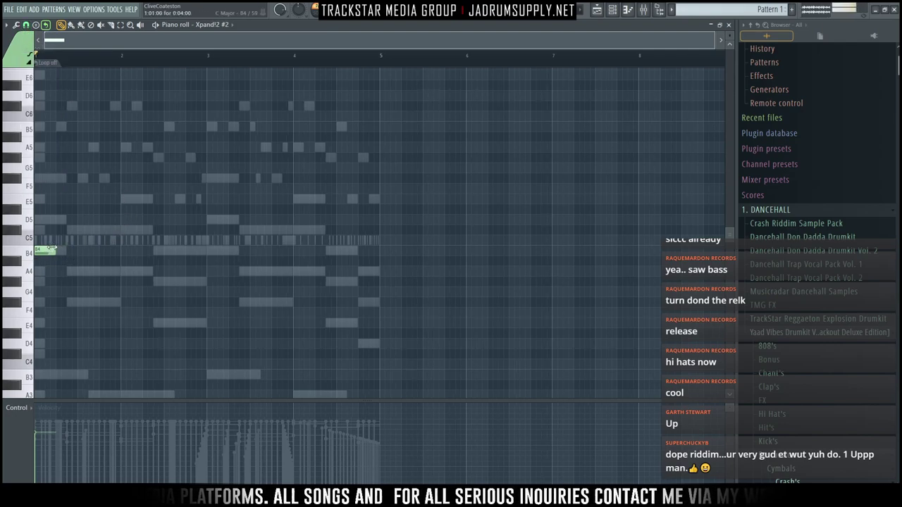
pyautogui.press('space')
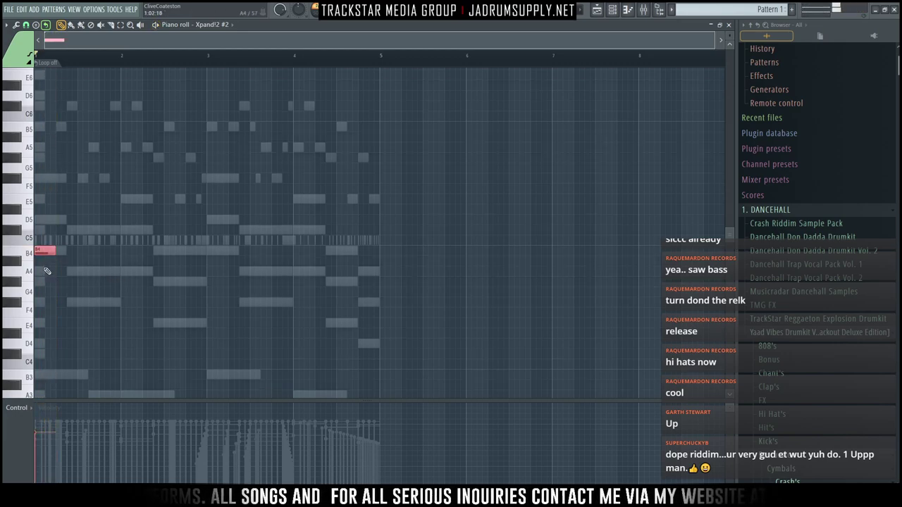
pyautogui.moveTo(47, 271); pyautogui.dragTo(55, 180)
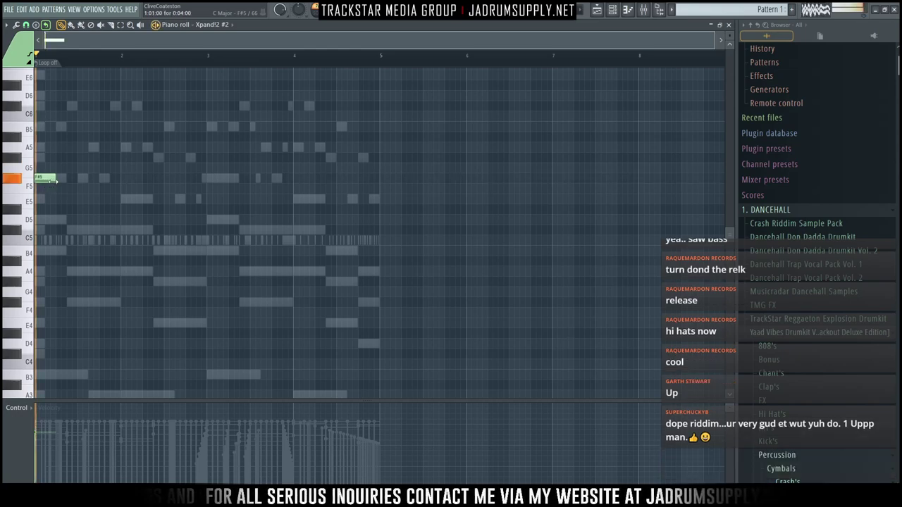
# Add a one-beat C#5 note at the start of bar 2 and a B4 note on that bar's last beat
pyautogui.click(121, 271)
pyautogui.moveTo(121, 270); pyautogui.dragTo(128, 229)
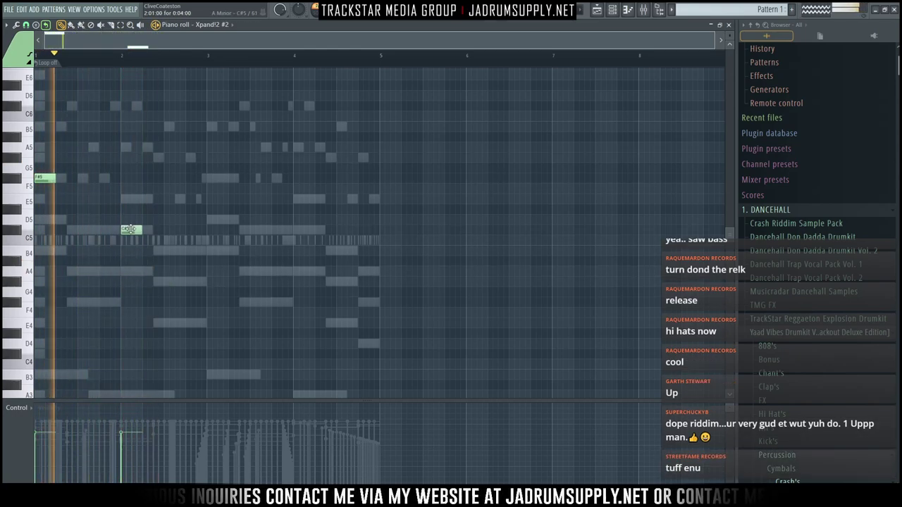
pyautogui.click(188, 251)
pyautogui.press('space')
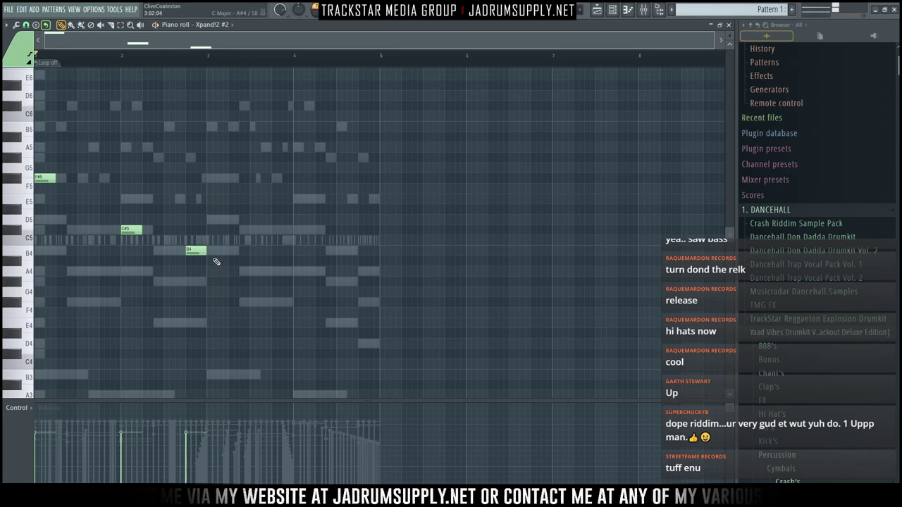
# Duplicate the two-bar bell melody into bars 3 and 4 and play it back
pyautogui.hotkey('ctrl', 'b')
pyautogui.press('space')
pyautogui.scroll(2, 251, 233)
pyautogui.hotkey('ctrl', 'a')
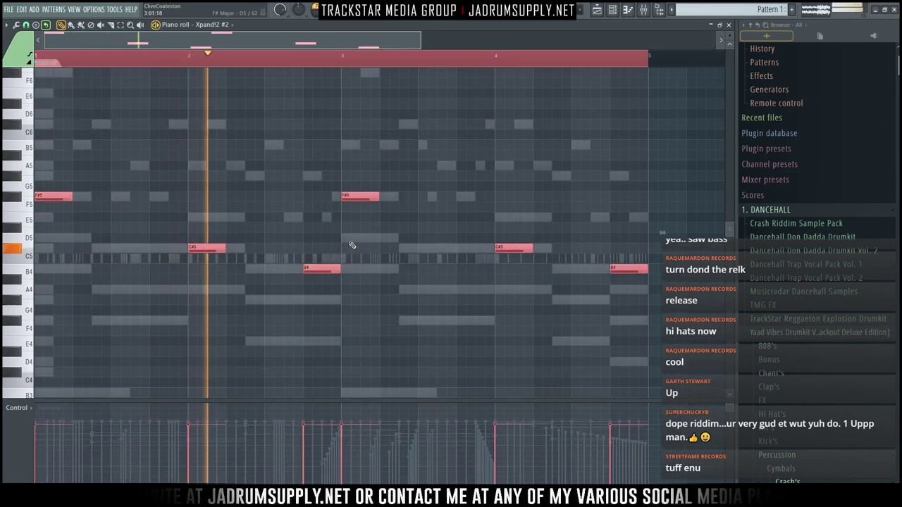
pyautogui.hotkey('ctrl', 'd')
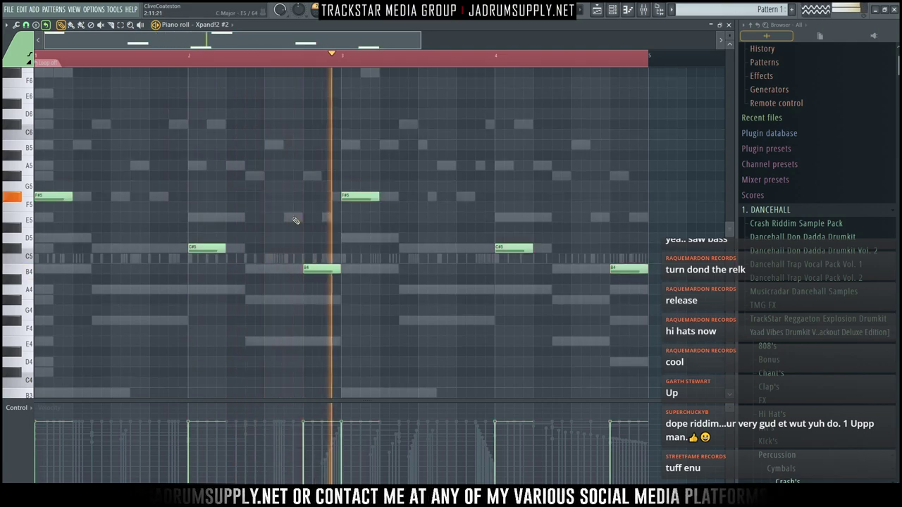
# Delete the C#5 note at bar 2, raise the one at bar 4 to E5, and play back from bar 3
pyautogui.rightClick(217, 248)
pyautogui.moveTo(524, 248); pyautogui.dragTo(524, 214)
pyautogui.press('space')
pyautogui.click(466, 61)
pyautogui.press('space')
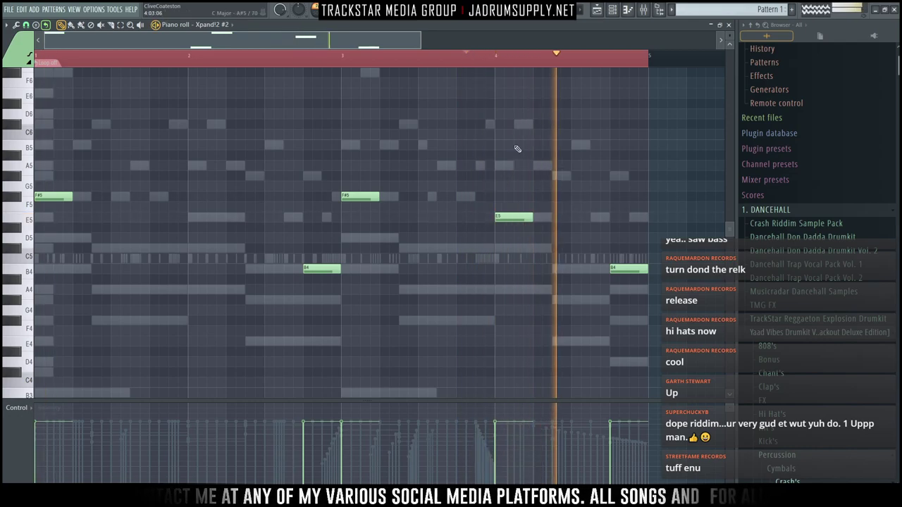
# Show the channel rack, stop playback and expand the Percussion folder of the Yaad Vibes drum kit
pyautogui.press('F6')
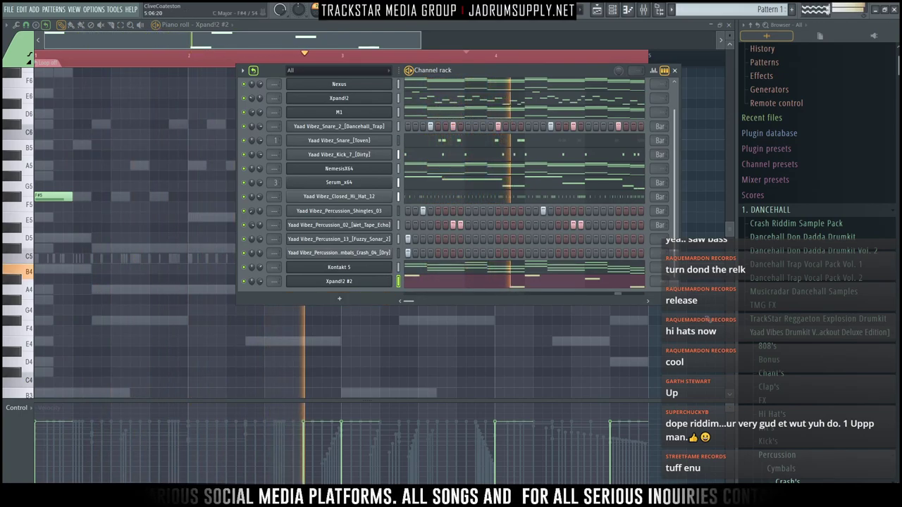
pyautogui.press('space')
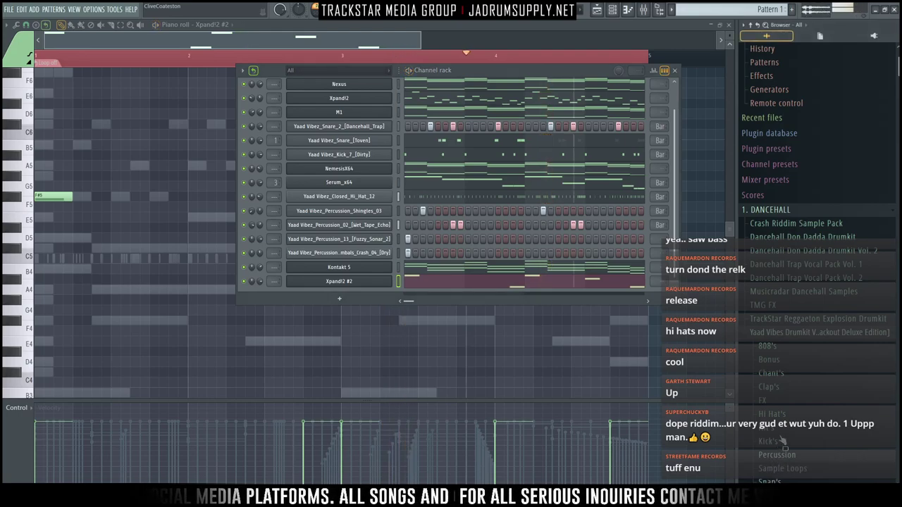
pyautogui.scroll(-2, 790, 446)
pyautogui.scroll(-3, 791, 447)
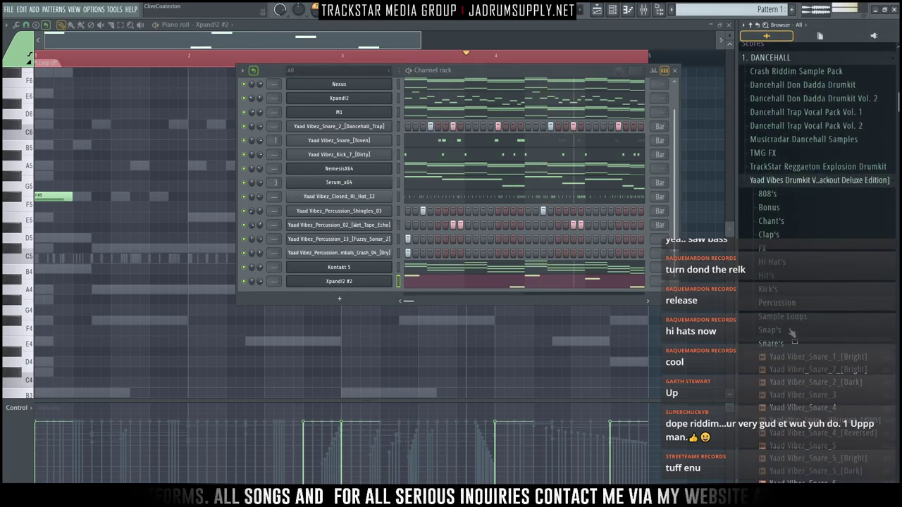
pyautogui.click(779, 303)
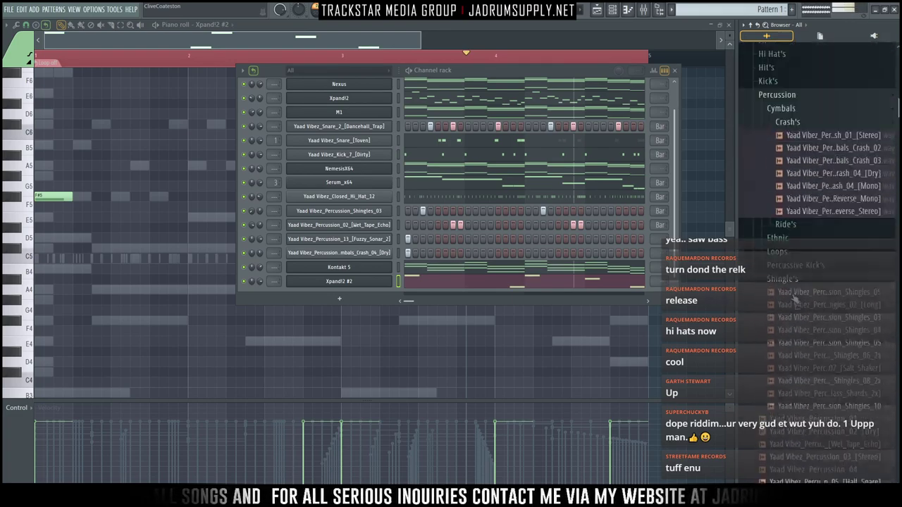
# Audition the samples in the Ethnic and Loops percussion folders against the playing pattern
pyautogui.click(788, 347)
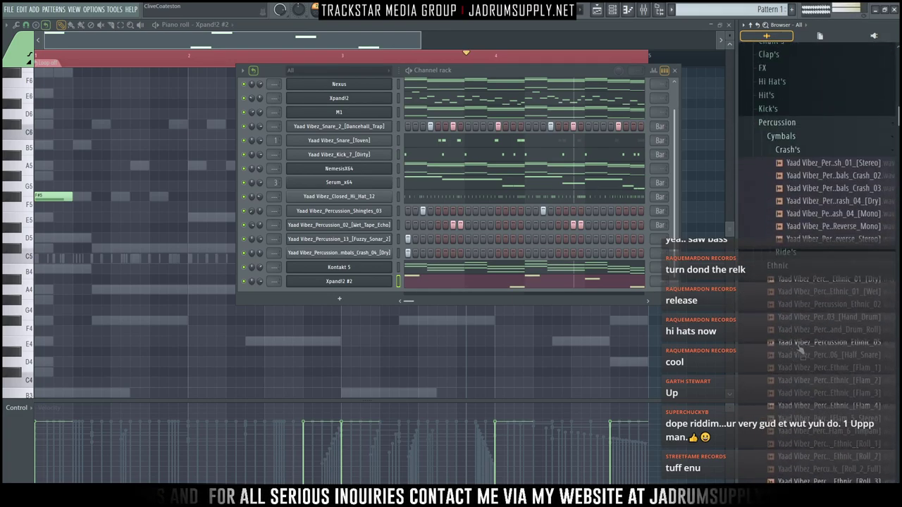
pyautogui.click(832, 281)
pyautogui.click(836, 272)
pyautogui.press('space')
pyautogui.click(836, 272)
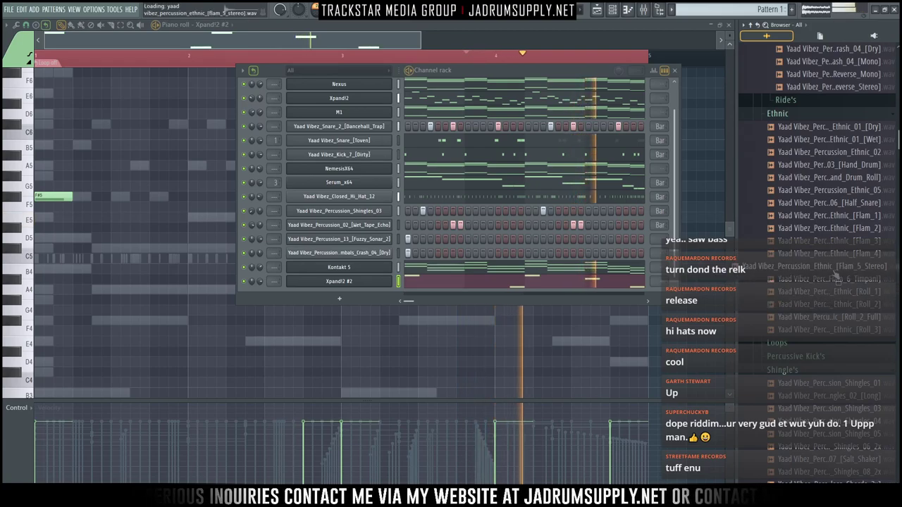
pyautogui.click(832, 318)
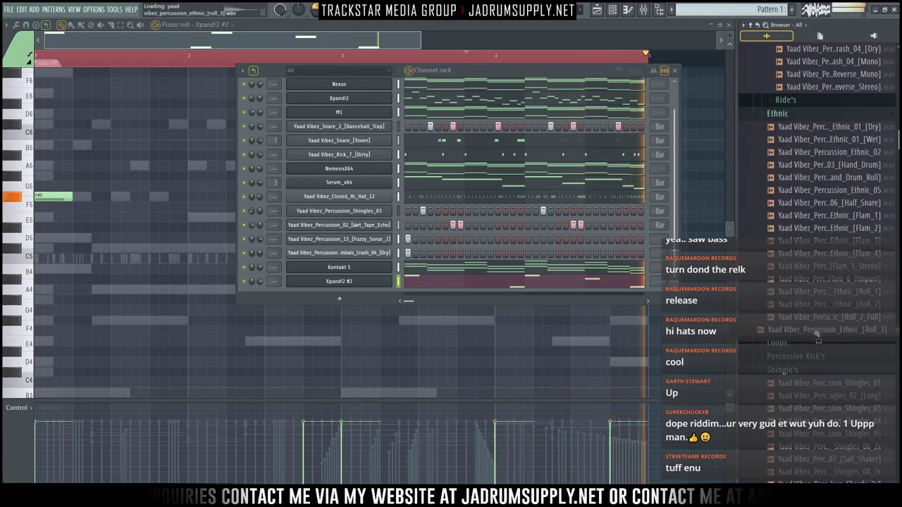
pyautogui.scroll(-8, 810, 339)
pyautogui.scroll(-15, 793, 350)
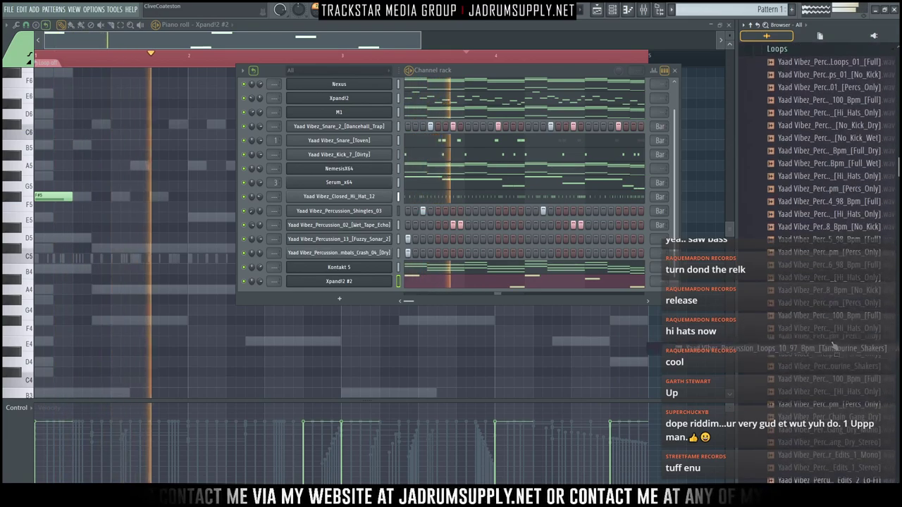
pyautogui.scroll(1, 802, 274)
# Audition the numbered percussion samples and open Yaad Vibez_Percussion_22 in a new channel
pyautogui.click(797, 281)
pyautogui.click(809, 320)
pyautogui.click(808, 294)
pyautogui.click(817, 284)
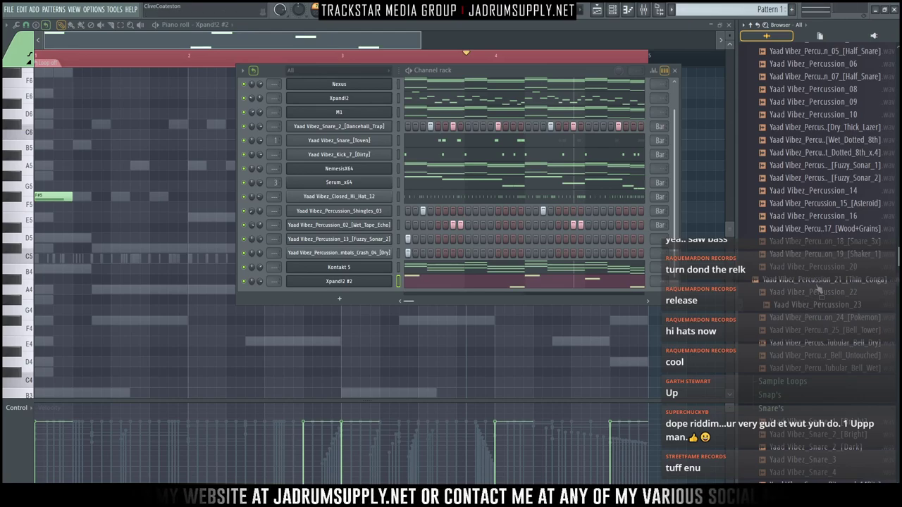
pyautogui.click(818, 292)
pyautogui.rightClick(818, 294)
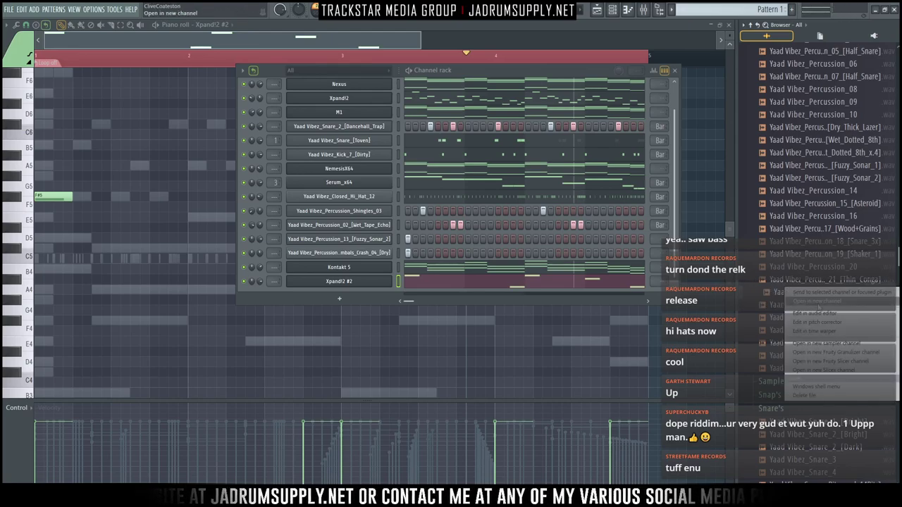
pyautogui.click(823, 299)
# Place Yaad Vibez_Percussion_22 hits on steps 1 and 9 of its looped bar and play the pattern back
pyautogui.moveTo(408, 304); pyautogui.dragTo(413, 330)
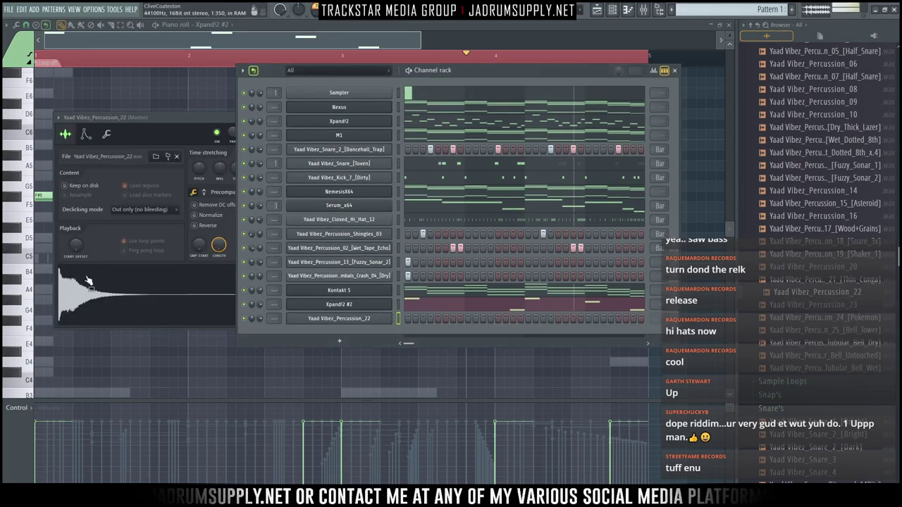
pyautogui.click(407, 319)
pyautogui.click(469, 319)
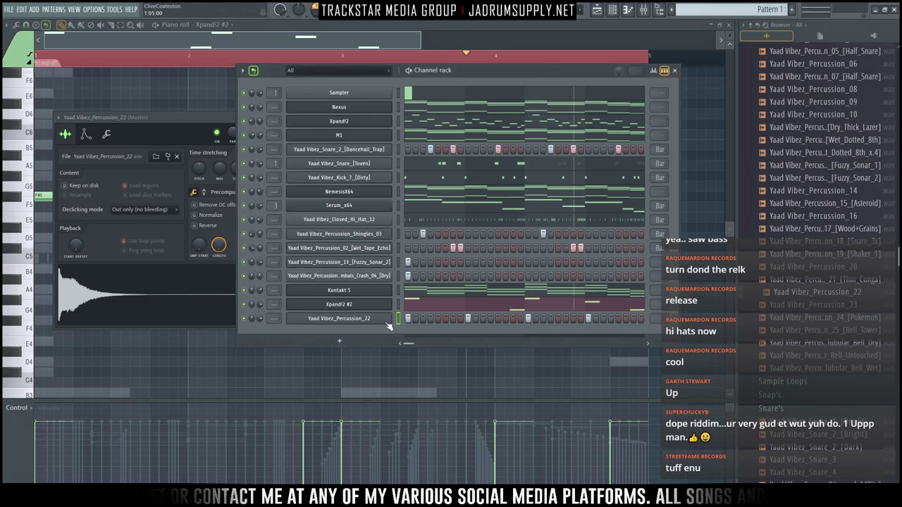
pyautogui.press('space')
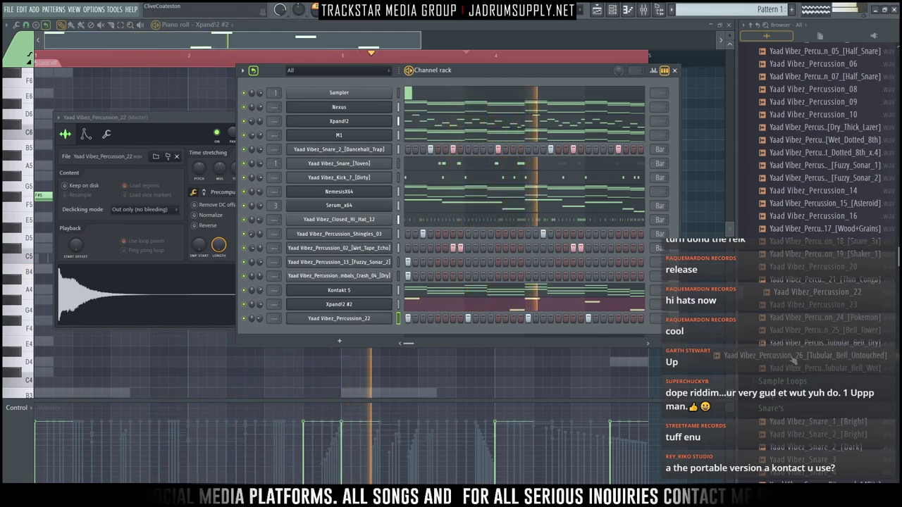
pyautogui.press('space')
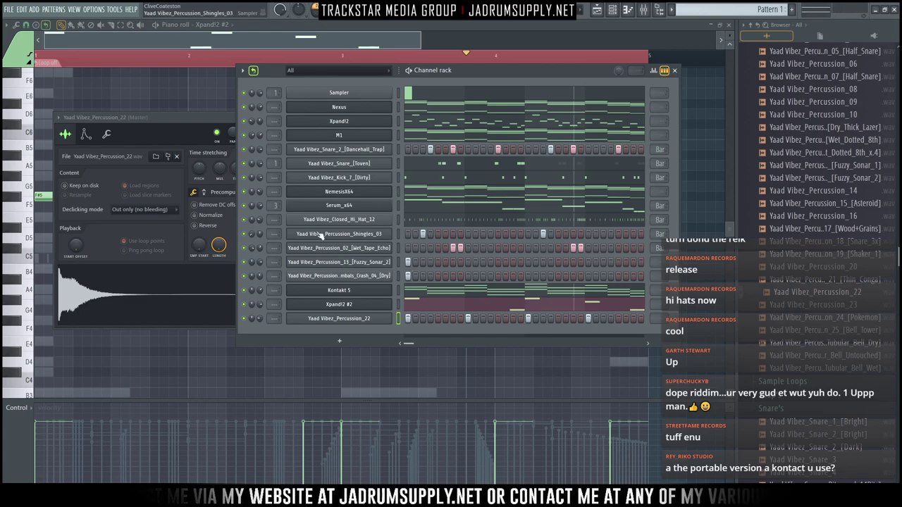
# Open the Kontakt 5 channel, view Kontakt's version information and close the plugin
pyautogui.click(366, 293)
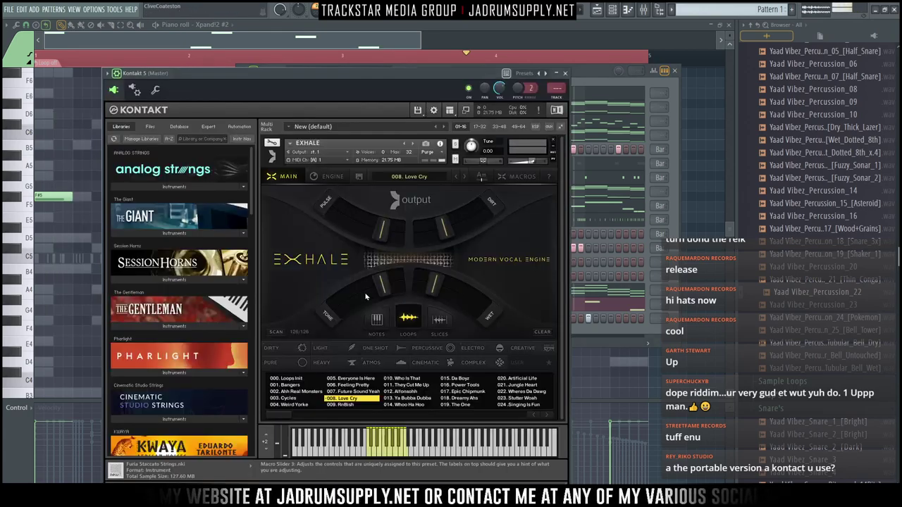
pyautogui.click(160, 111)
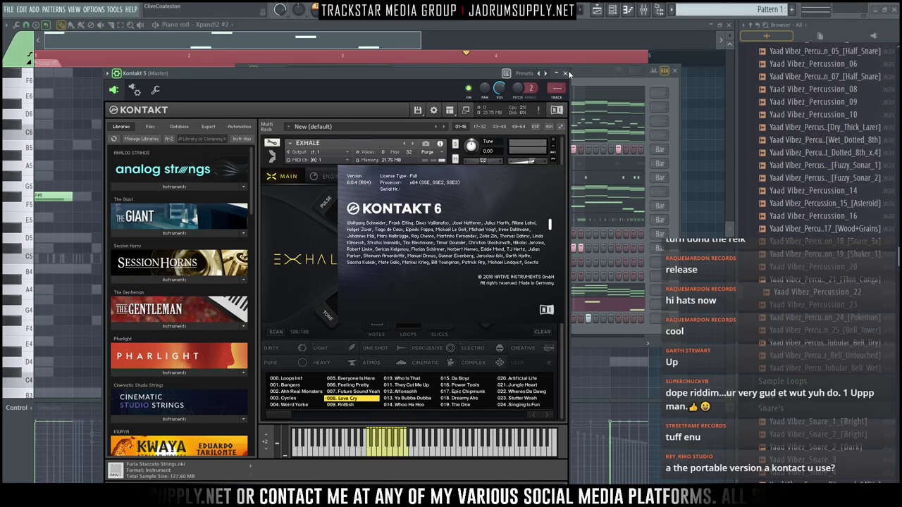
pyautogui.click(482, 244)
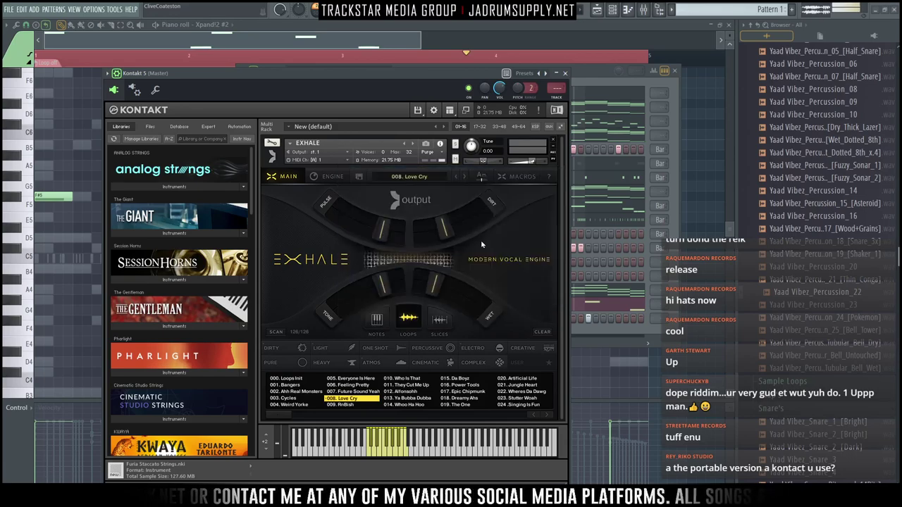
pyautogui.click(565, 73)
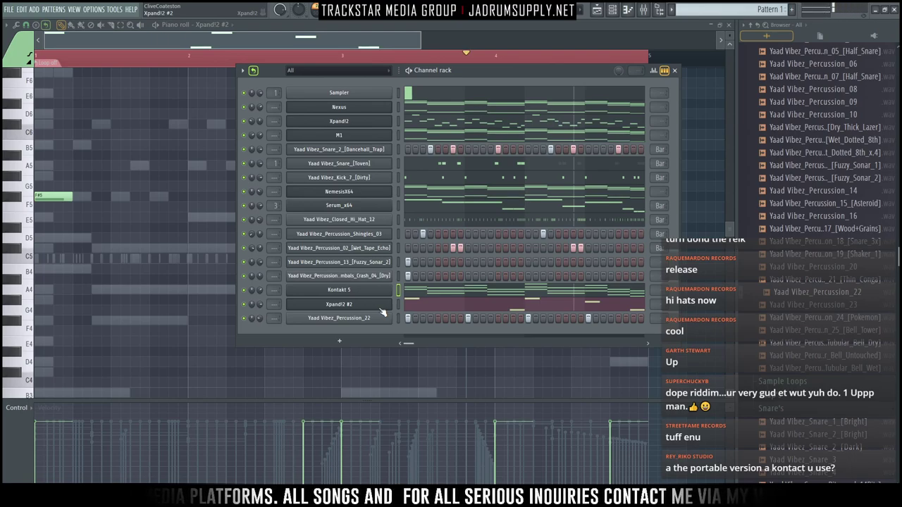
# Audition more percussion samples and open Yaad Vibez_Percussion_03_[Stereo] in a new channel
pyautogui.scroll(-2, 782, 341)
pyautogui.click(814, 292)
pyautogui.click(813, 281)
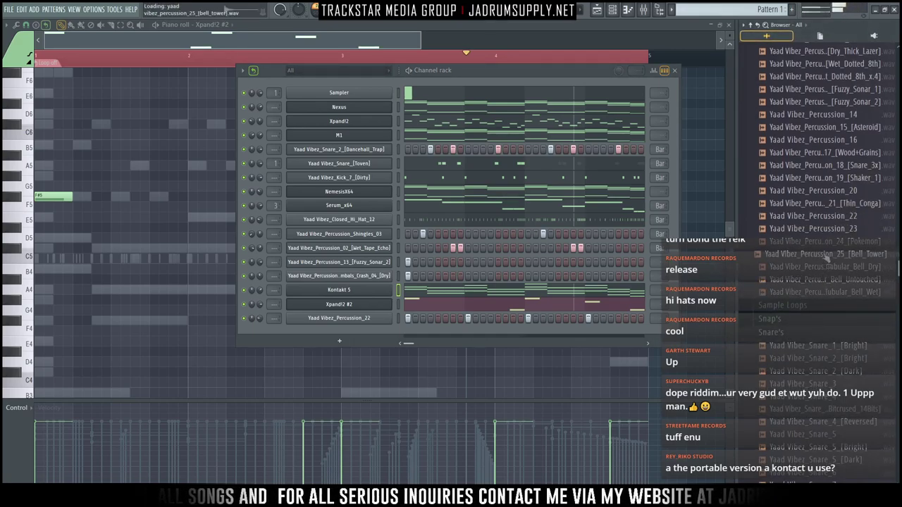
pyautogui.scroll(3, 825, 257)
pyautogui.scroll(7, 824, 257)
pyautogui.click(822, 329)
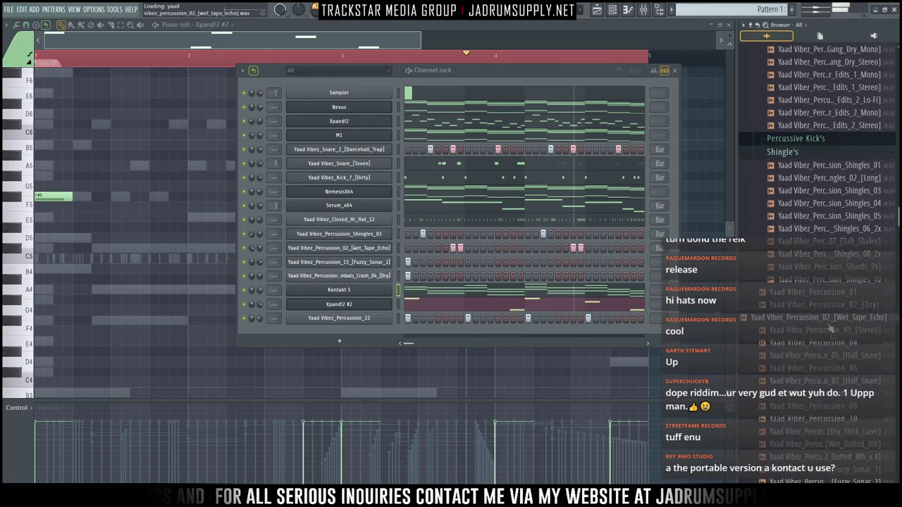
pyautogui.rightClick(832, 331)
pyautogui.click(817, 339)
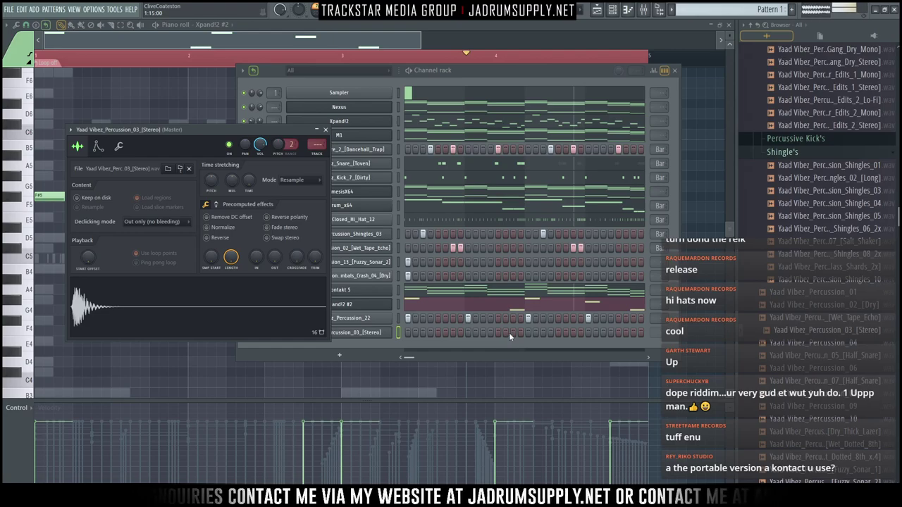
# Fill steps 13 to 16 of the Yaad Vibez_Percussion_03_[Stereo] channel and open it in the piano roll
pyautogui.moveTo(511, 333)
pyautogui.mouseDown()
pyautogui.moveTo(520, 333)
pyautogui.moveTo(500, 335)
pyautogui.mouseUp()
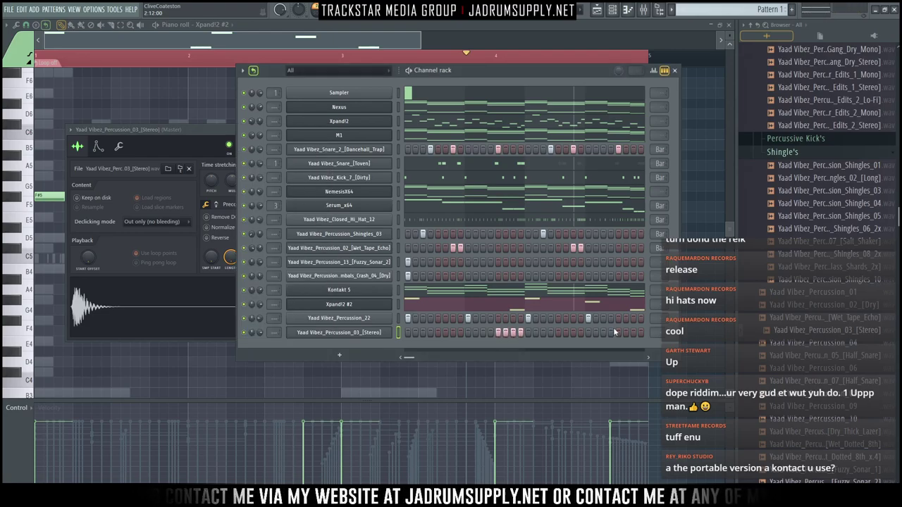
pyautogui.rightClick(394, 332)
pyautogui.click(414, 335)
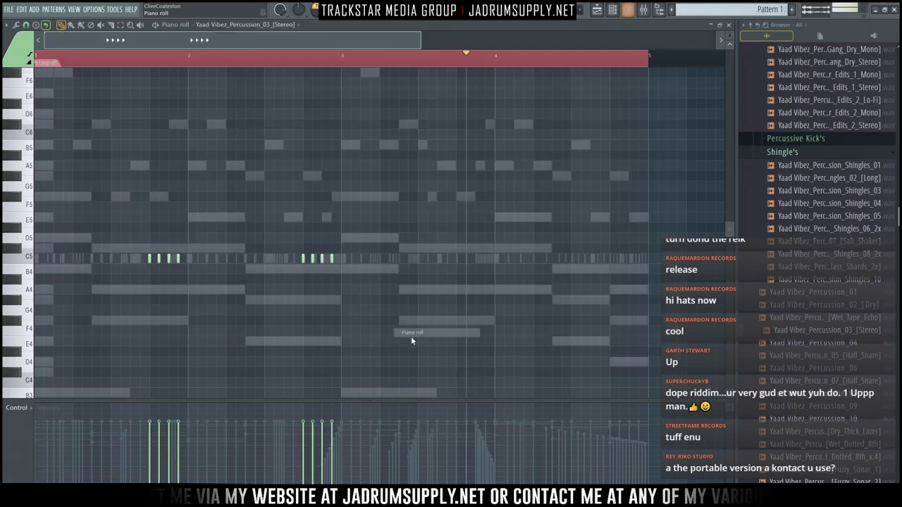
# Turn the hits on bar 1's last beat into a six-note C5 roll with steadily rising velocities
pyautogui.moveTo(118, 253); pyautogui.dragTo(185, 296)
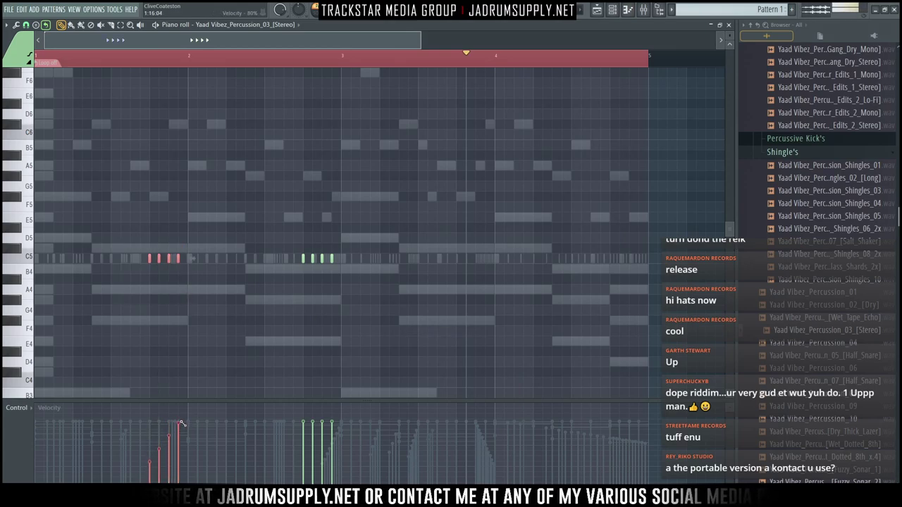
pyautogui.moveTo(145, 254); pyautogui.dragTo(164, 273)
pyautogui.scroll(3, 175, 64)
pyautogui.scroll(2, 175, 64)
pyautogui.moveTo(114, 260); pyautogui.dragTo(143, 263)
pyautogui.click(133, 323)
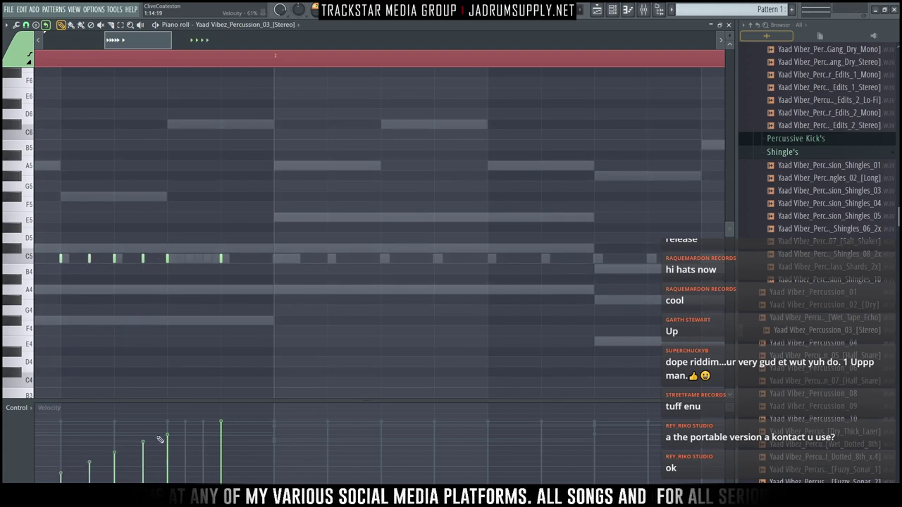
pyautogui.moveTo(165, 442); pyautogui.dragTo(169, 437)
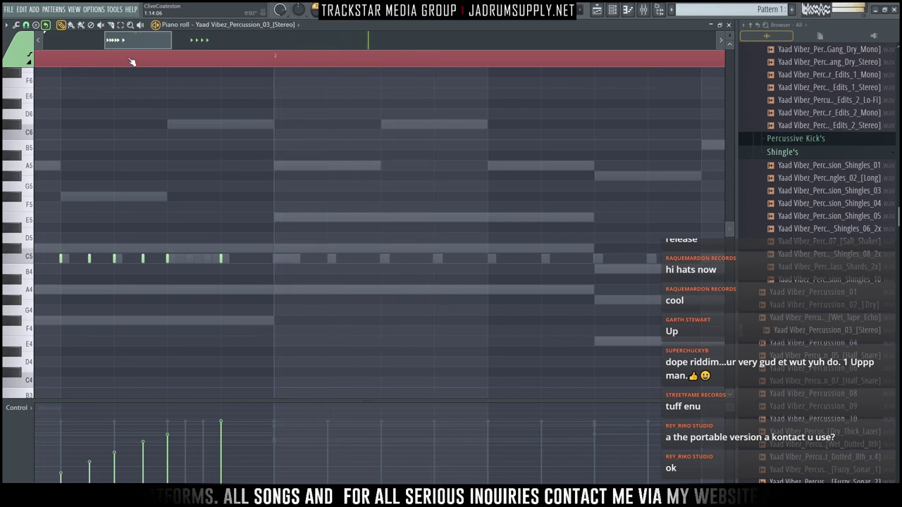
# Replace the four hits at the end of bar 2 with a copy of bar 1's six-note roll
pyautogui.scroll(-5, 136, 62)
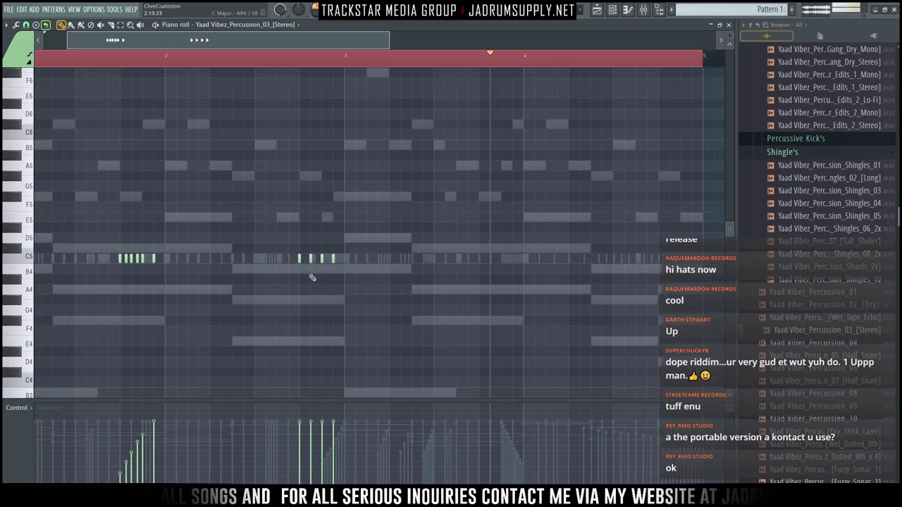
pyautogui.rightClick(333, 262)
pyautogui.moveTo(242, 285); pyautogui.dragTo(67, 233)
pyautogui.moveTo(120, 260); pyautogui.dragTo(302, 279)
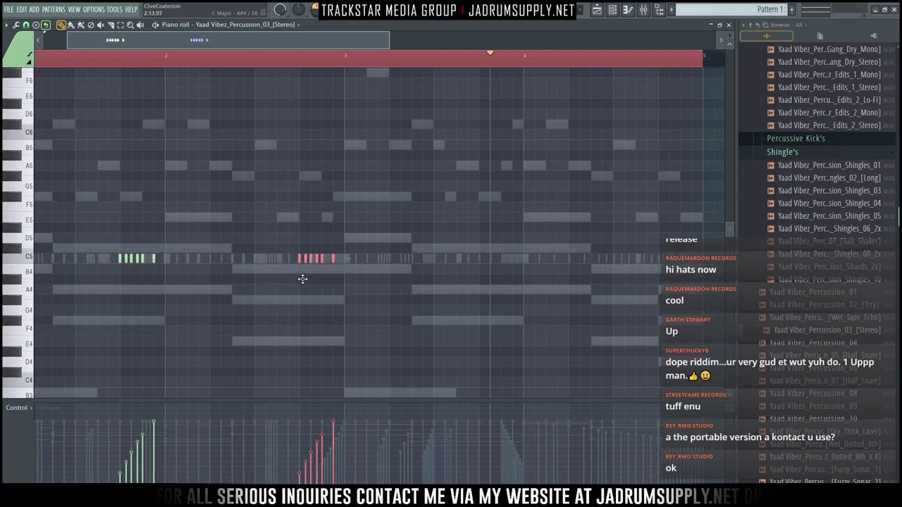
pyautogui.moveTo(416, 284); pyautogui.dragTo(107, 226)
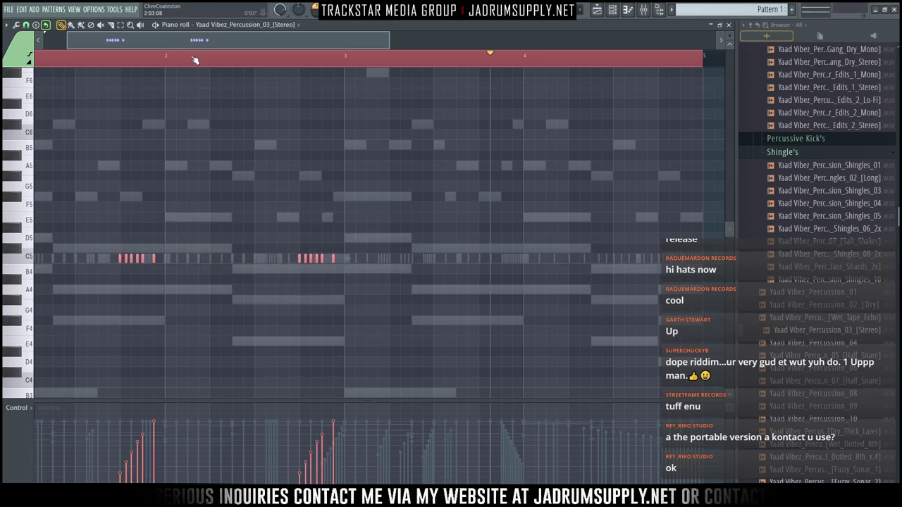
pyautogui.scroll(-3, 196, 61)
pyautogui.keyDown('ctrl'); pyautogui.click(249, 77); pyautogui.keyUp('ctrl')
pyautogui.moveTo(260, 295); pyautogui.dragTo(38, 202)
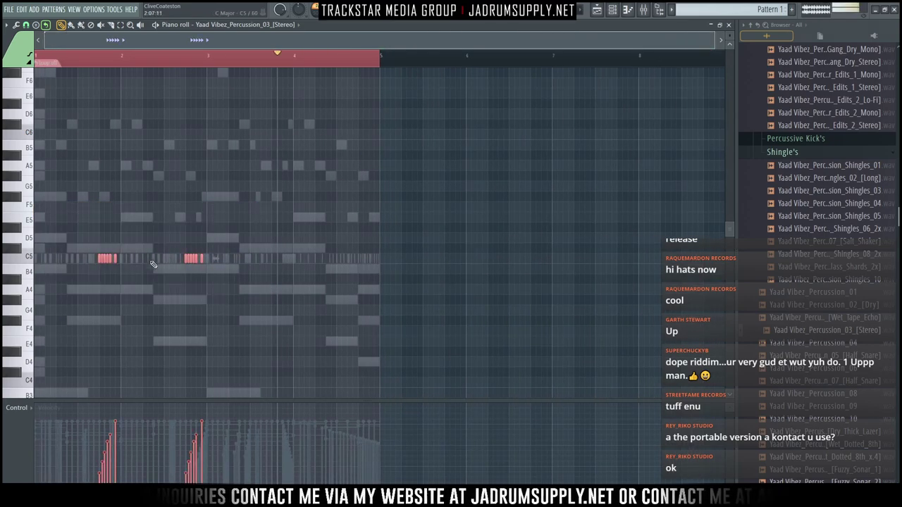
pyautogui.keyDown('ctrl'); pyautogui.click(401, 139); pyautogui.keyUp('ctrl')
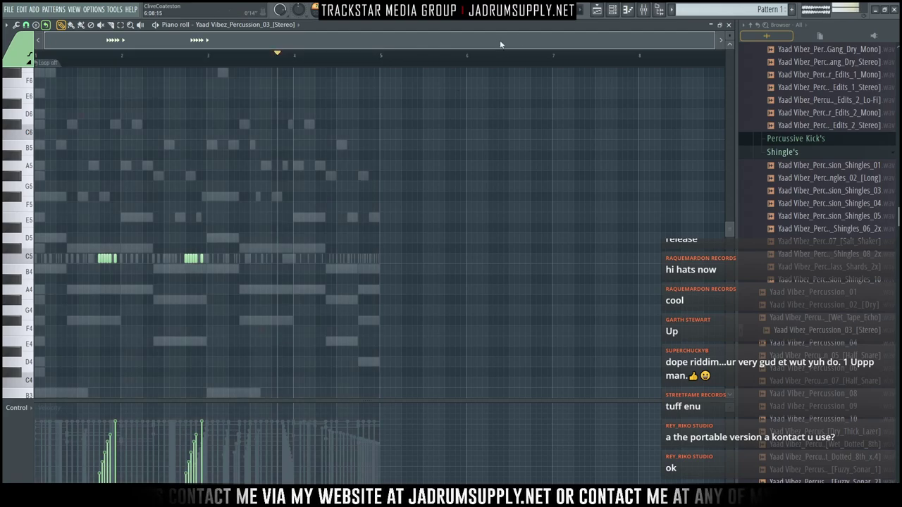
# Loop the two-bar Yaad Vibez_Percussion_03_[Stereo] part from bar 3 in the channel rack and play the pattern back
pyautogui.click(611, 9)
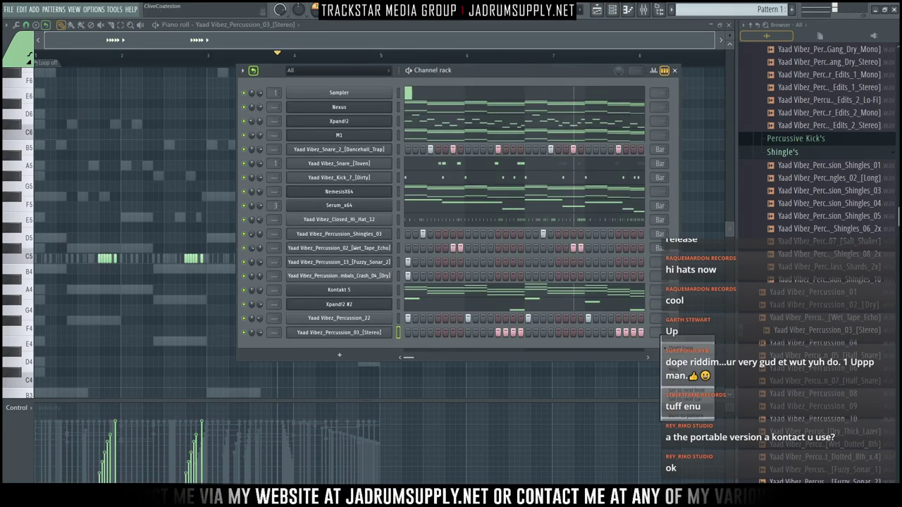
pyautogui.press('space')
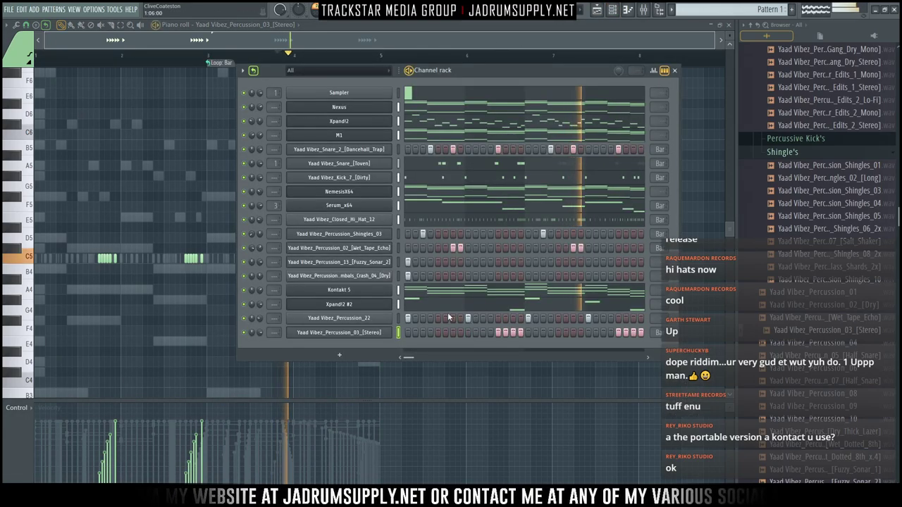
# Reopen the Yaad Vibez_Percussion_03_[Stereo] part in the piano roll and lengthen all notes of both C5 rolls
pyautogui.rightClick(364, 337)
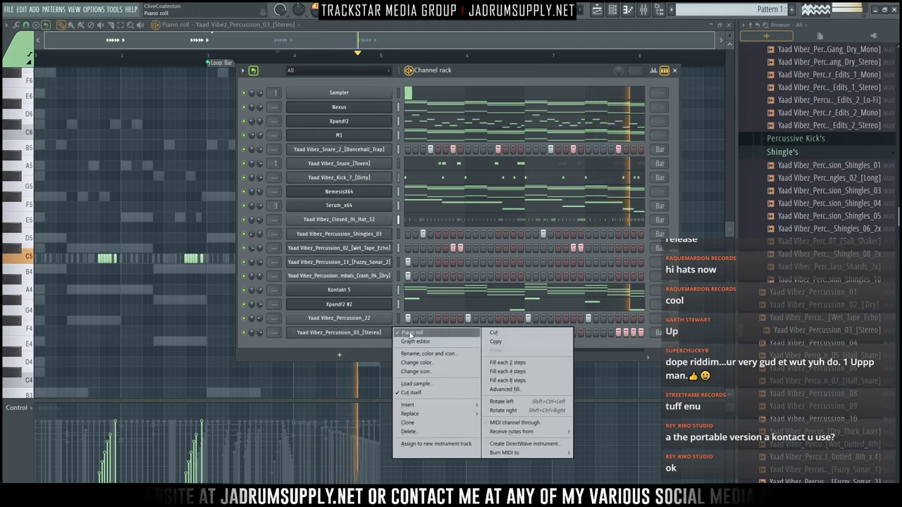
pyautogui.click(365, 337)
pyautogui.rightClick(364, 337)
pyautogui.click(412, 332)
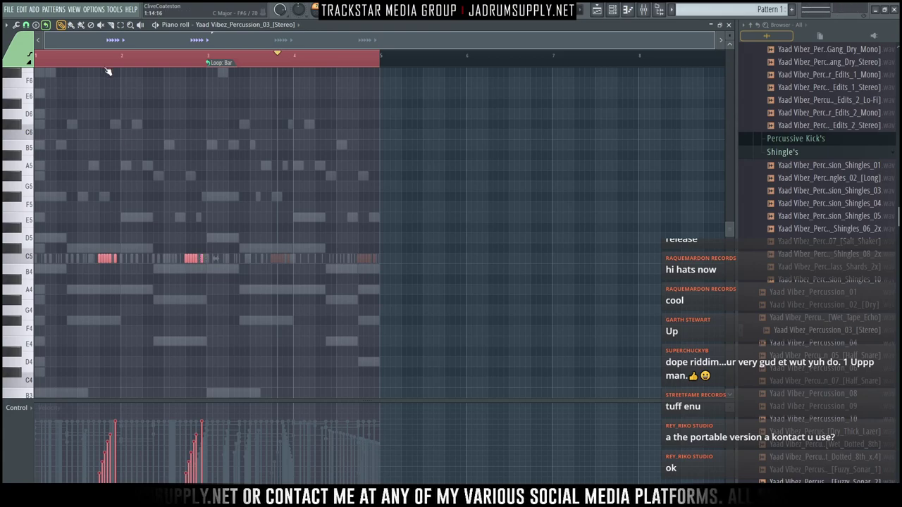
pyautogui.scroll(5, 102, 72)
pyautogui.moveTo(206, 257); pyautogui.dragTo(213, 257)
pyautogui.click(613, 10)
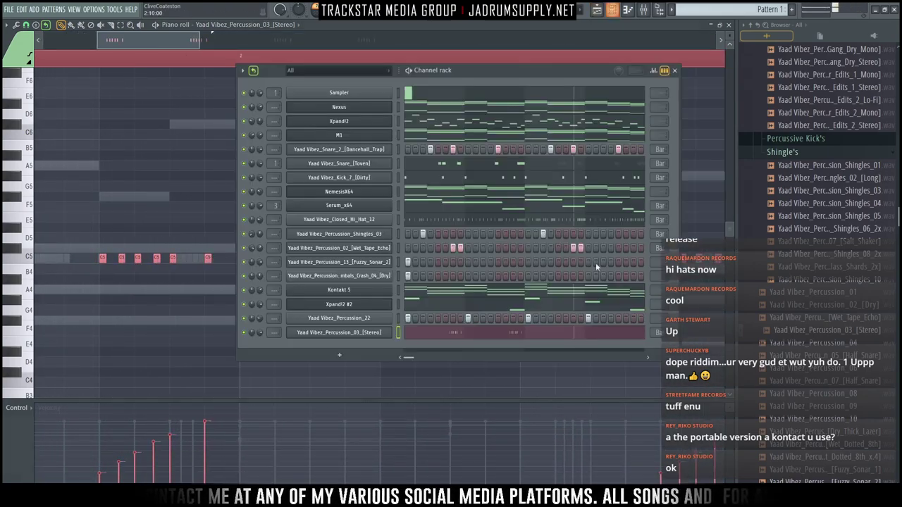
pyautogui.moveTo(209, 260); pyautogui.dragTo(220, 263)
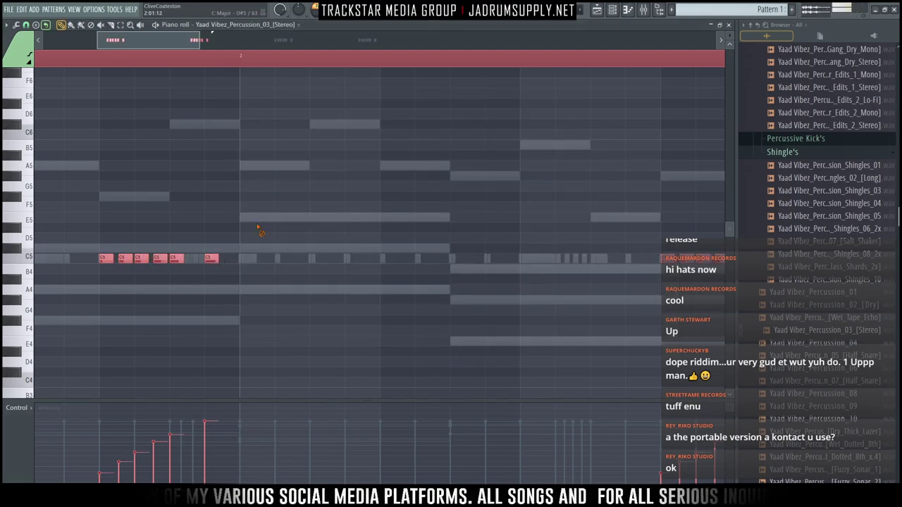
pyautogui.click(260, 228)
# Add a Korg WAVESTATION instrument channel to the channel rack
pyautogui.click(613, 10)
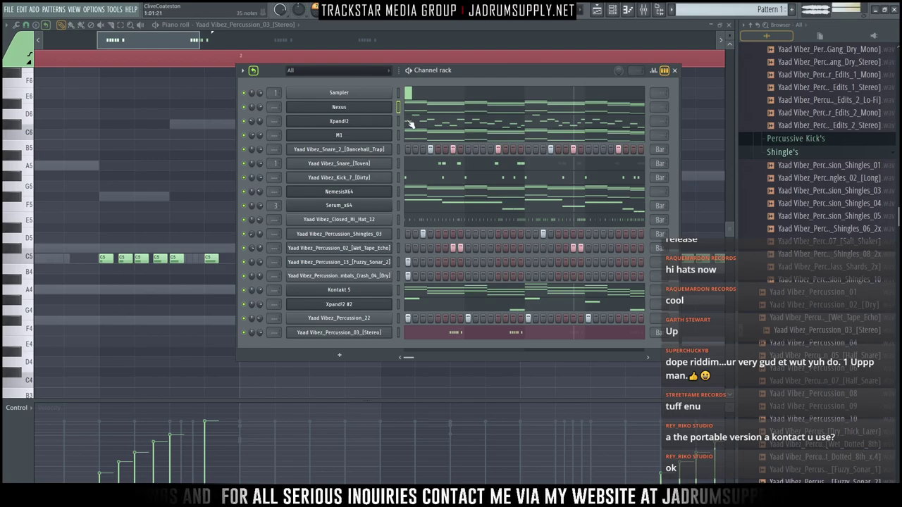
pyautogui.click(340, 354)
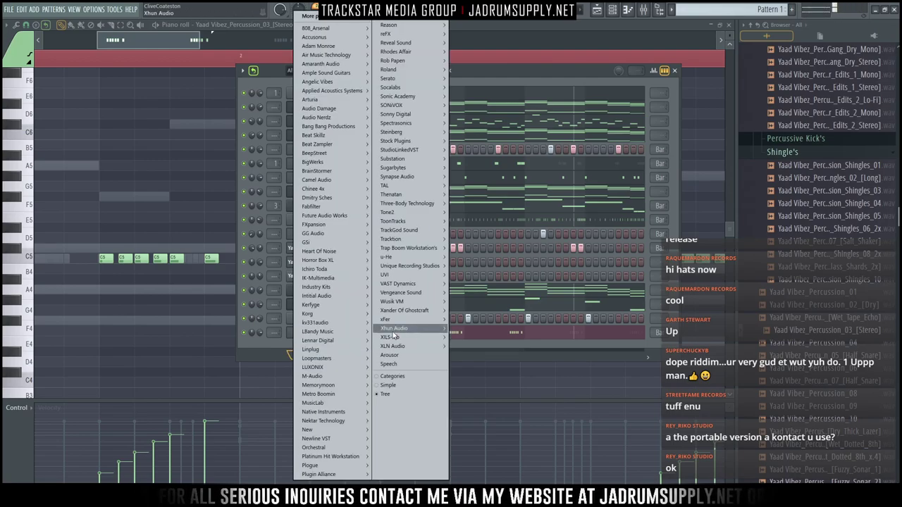
pyautogui.moveTo(423, 337)
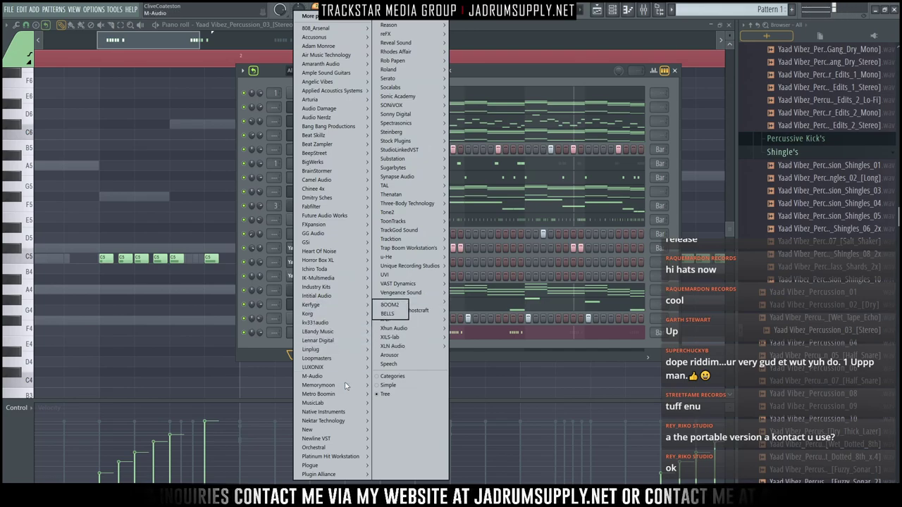
pyautogui.moveTo(337, 361)
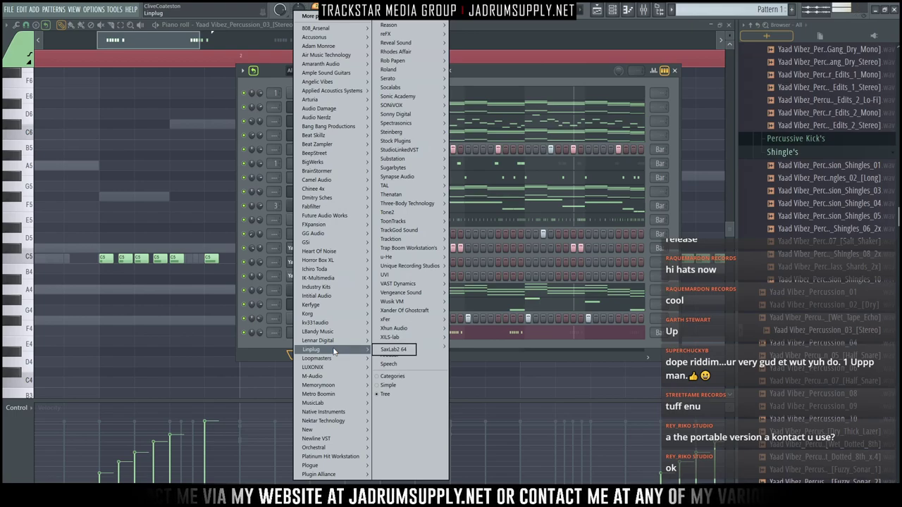
pyautogui.moveTo(319, 319)
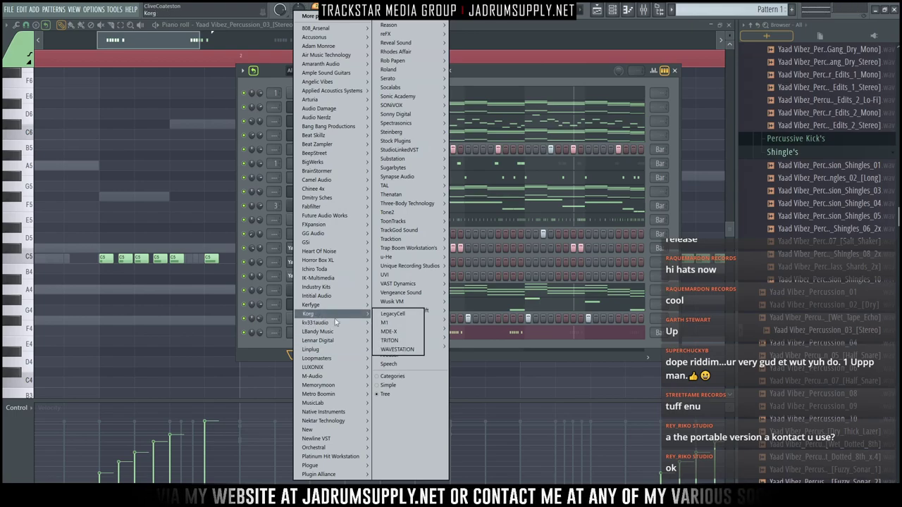
pyautogui.click(398, 350)
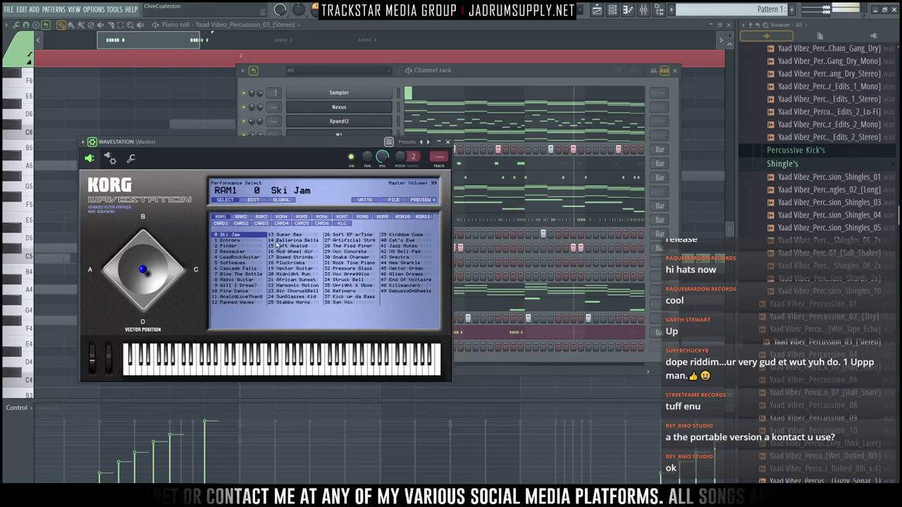
pyautogui.moveTo(300, 147); pyautogui.dragTo(344, 118)
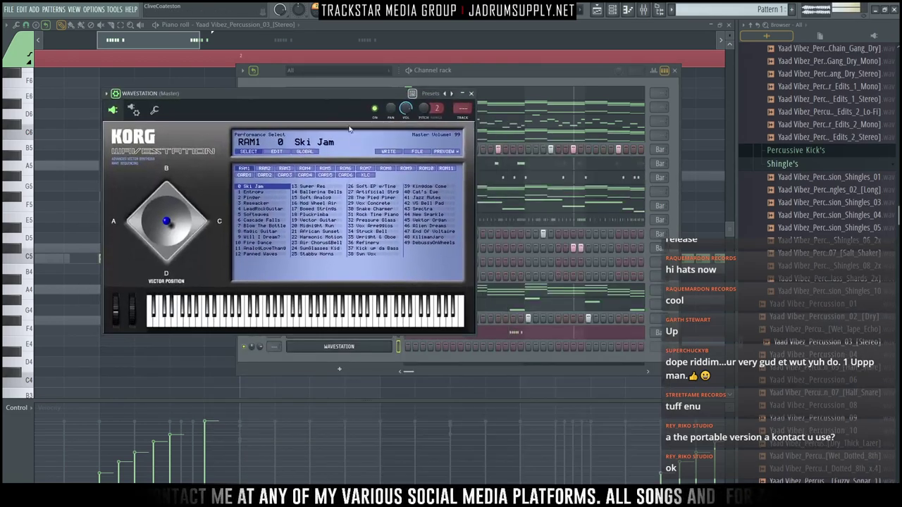
# Try the copied chords on the WAVESTATION channel, open its piano roll and clear all the chord notes
pyautogui.click(384, 346)
pyautogui.hotkey('ctrl', 'v')
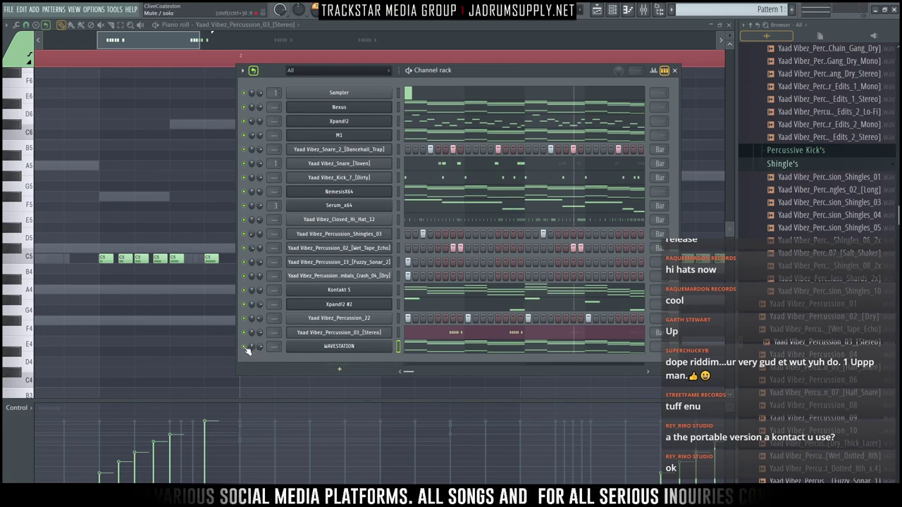
pyautogui.click(434, 348)
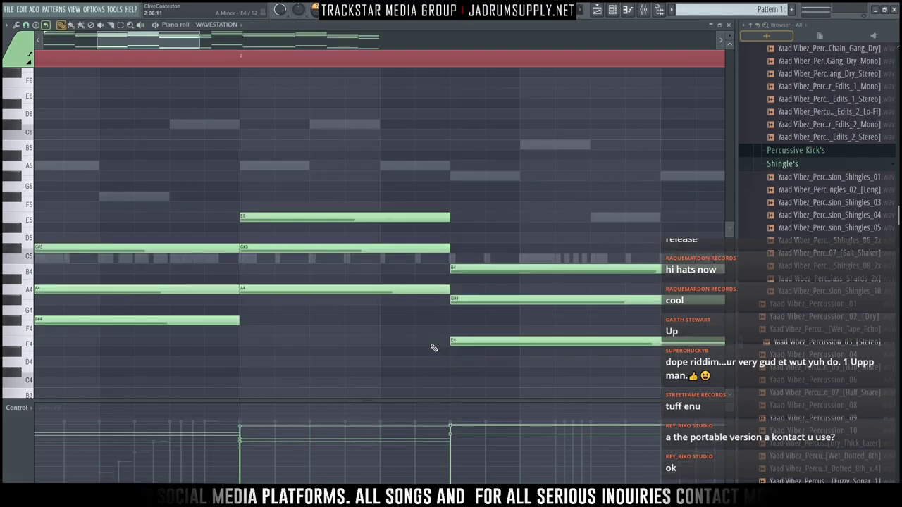
pyautogui.keyDown('ctrl'); pyautogui.rightClick(264, 239); pyautogui.keyUp('ctrl')
pyautogui.hotkey('ctrl', 'x')
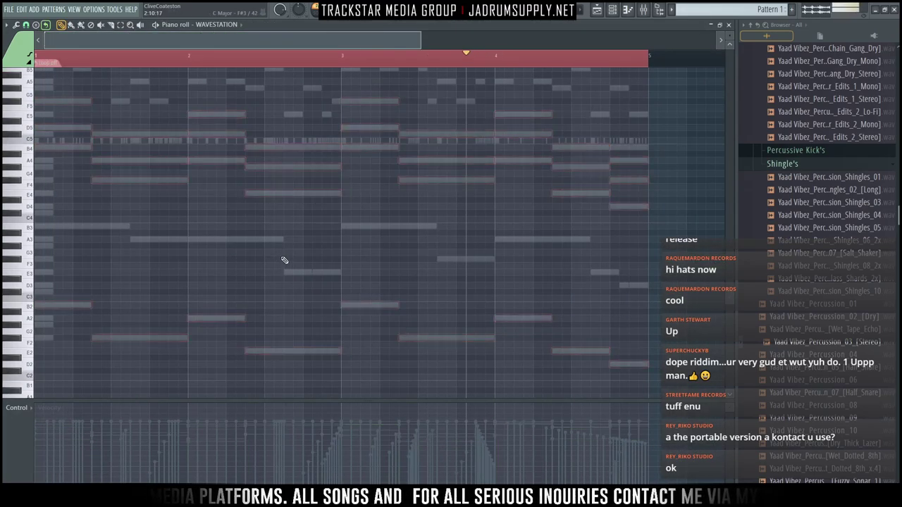
# Fill bar 1 with a WAVESTATION eighth-note melody of B4, D5, F#5, C#5, A4, F#4, C#5, A4 and play it back
pyautogui.scroll(1, 260, 247)
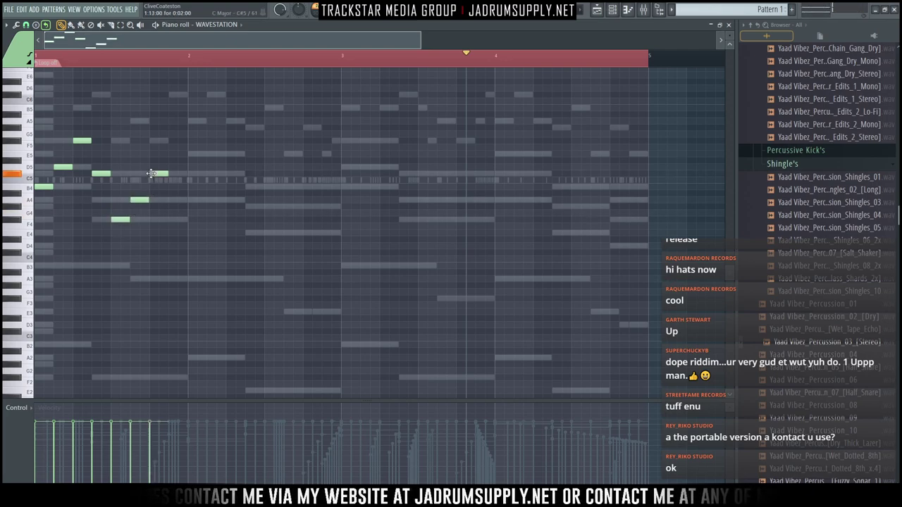
pyautogui.click(173, 202)
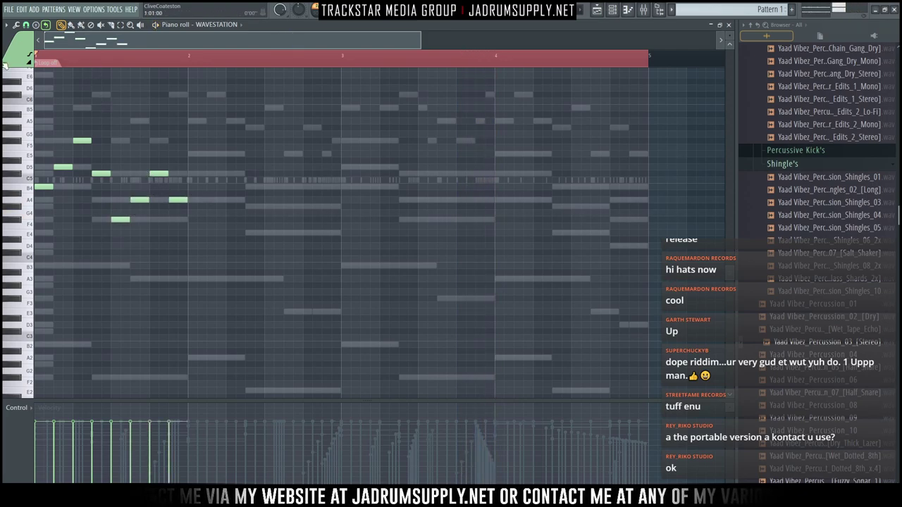
pyautogui.press('space')
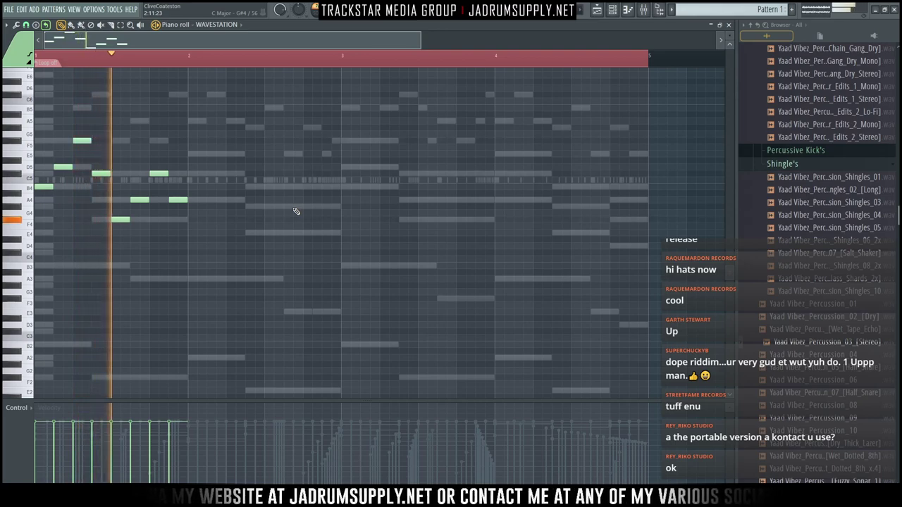
pyautogui.press('space')
pyautogui.moveTo(121, 219); pyautogui.dragTo(141, 219)
pyautogui.press('space')
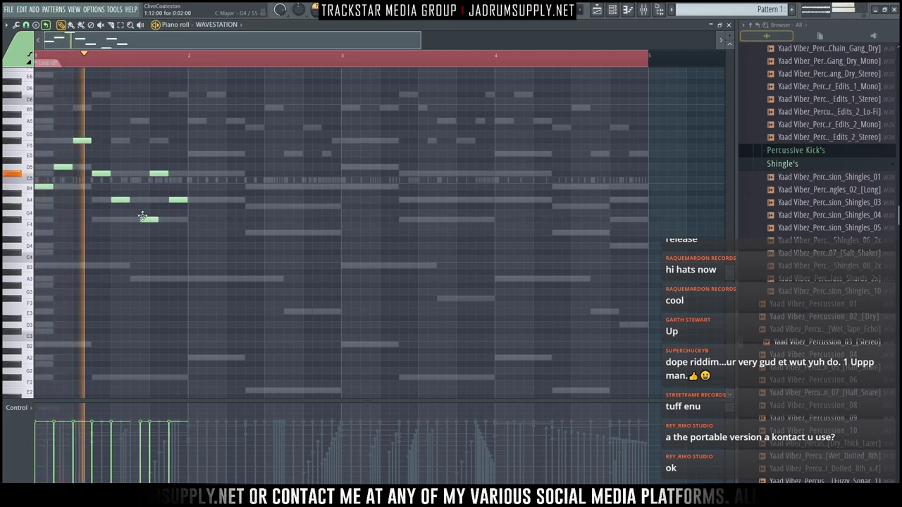
# Continue the eighth-note melody through bar 2 with C#5, E5, C#5, B4, E4, G#4, E4 and B4
pyautogui.click(189, 200)
pyautogui.moveTo(189, 200); pyautogui.dragTo(191, 174)
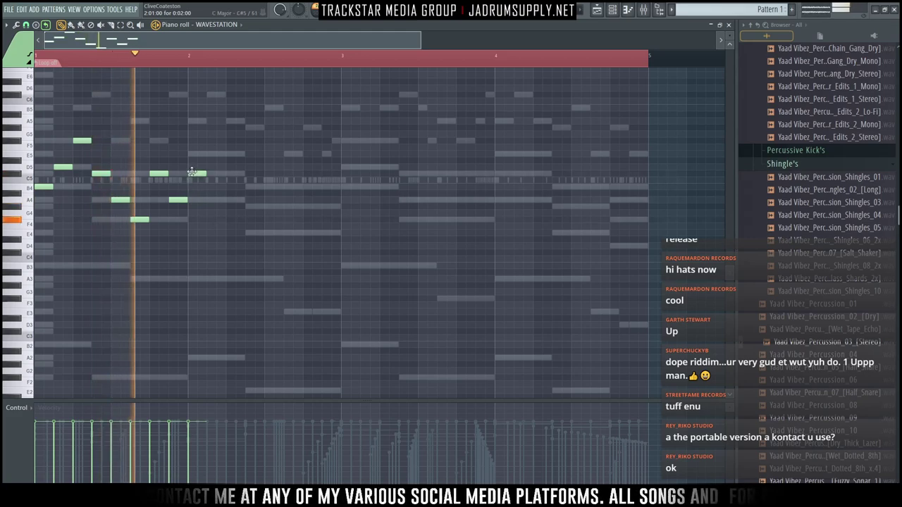
pyautogui.click(213, 154)
pyautogui.click(232, 174)
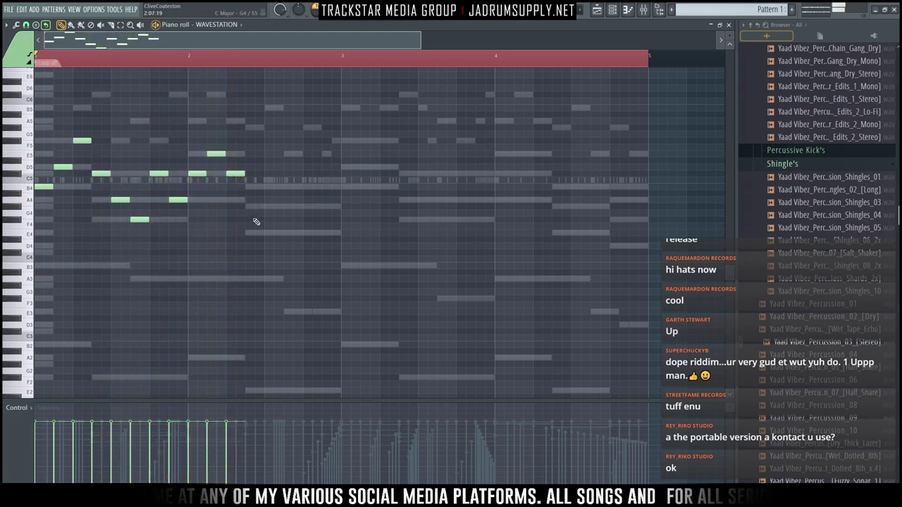
pyautogui.click(249, 187)
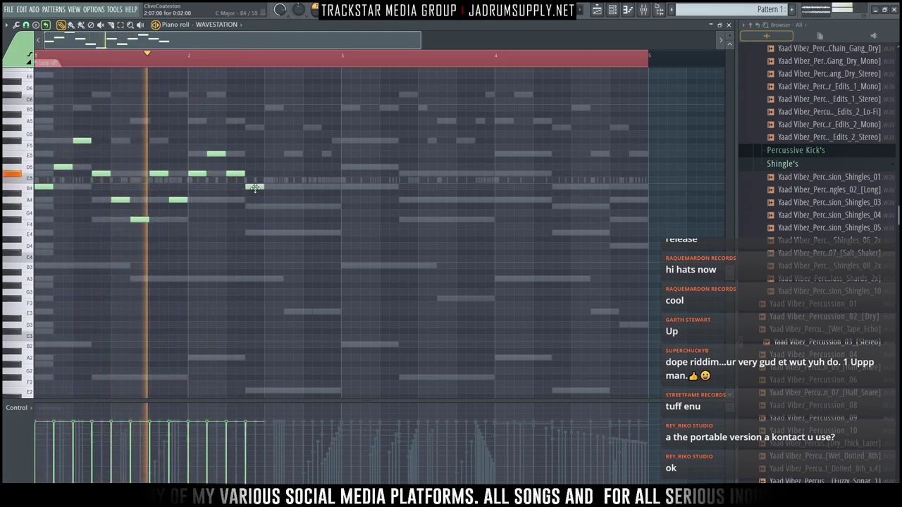
pyautogui.click(266, 233)
pyautogui.click(286, 206)
pyautogui.click(306, 232)
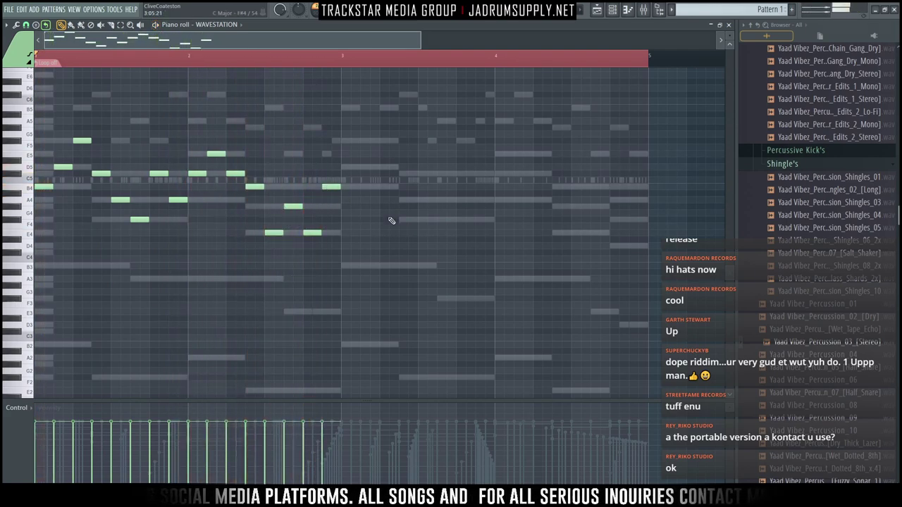
# Duplicate the two-bar WAVESTATION melody into bars 3 and 4
pyautogui.hotkey('ctrl', 'b')
pyautogui.press('Delete')
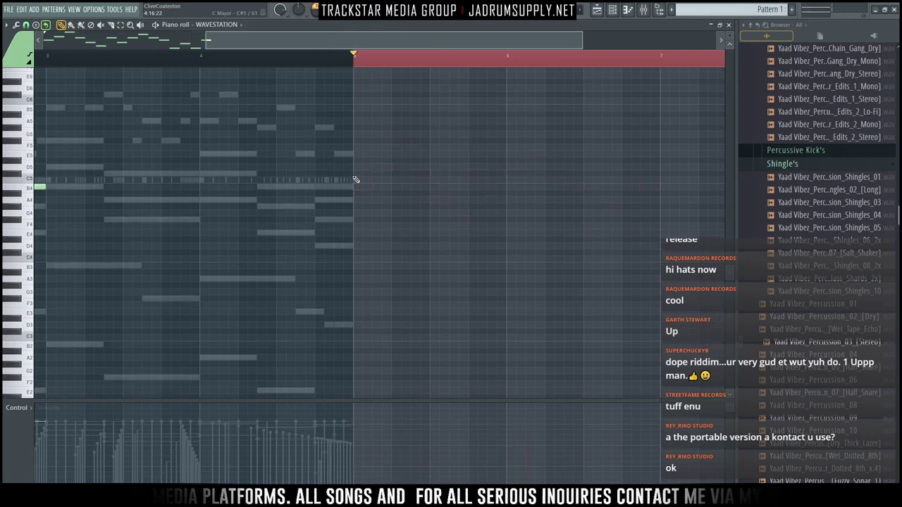
pyautogui.hotkey('ctrl', 'd')
pyautogui.hotkey('ctrl', 'b')
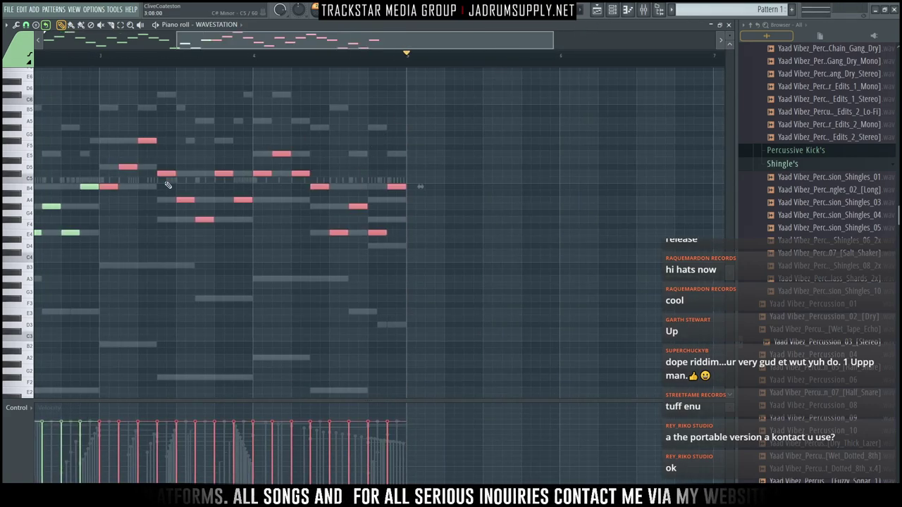
# Change the copied melody's first note to F#5 and its last two notes to D4 and F#4
pyautogui.press('pageup')
pyautogui.press('pageup')
pyautogui.hotkey('ctrl', 'd')
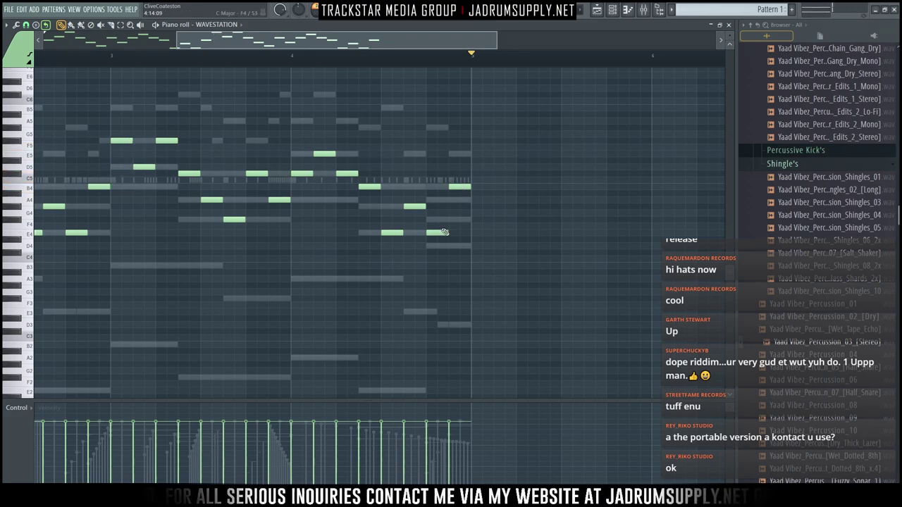
pyautogui.moveTo(438, 237); pyautogui.dragTo(437, 249)
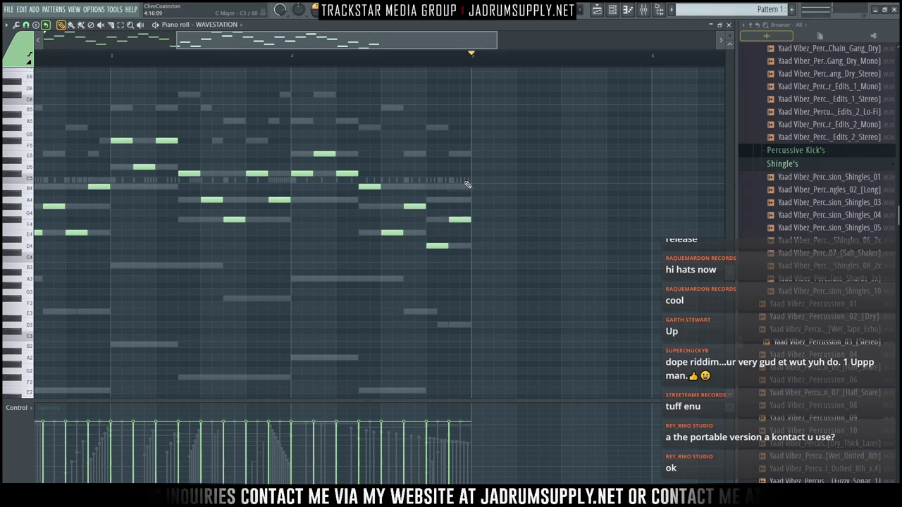
# Open the WAVESTATION plugin, select RAM1 performance 14 Ballerina Bells and show its edit page
pyautogui.click(613, 11)
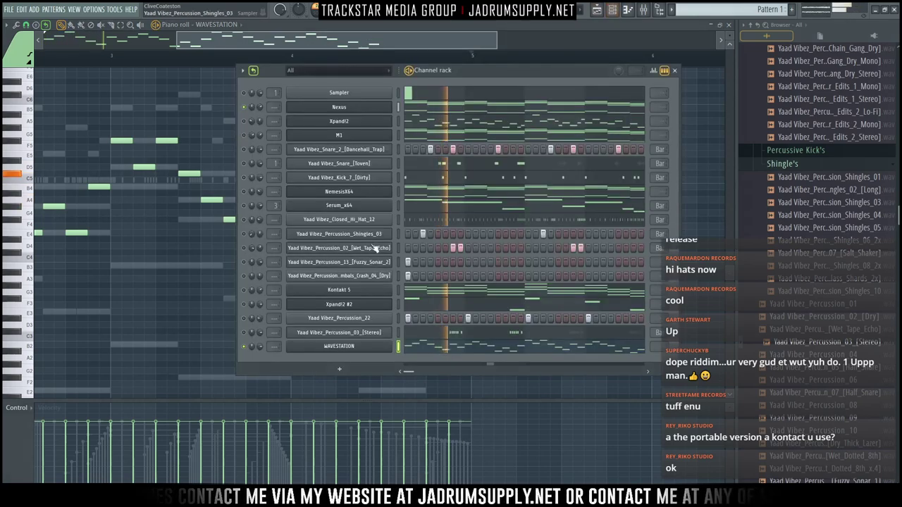
pyautogui.click(339, 346)
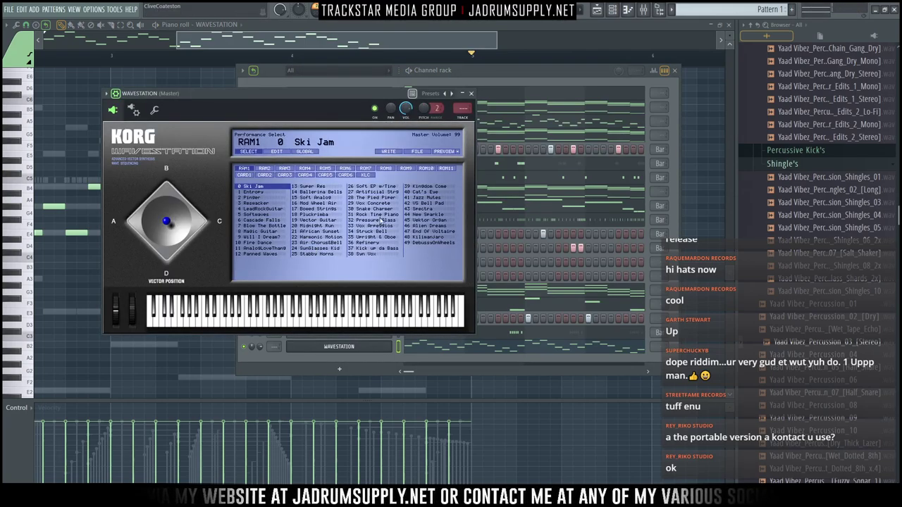
pyautogui.click(314, 192)
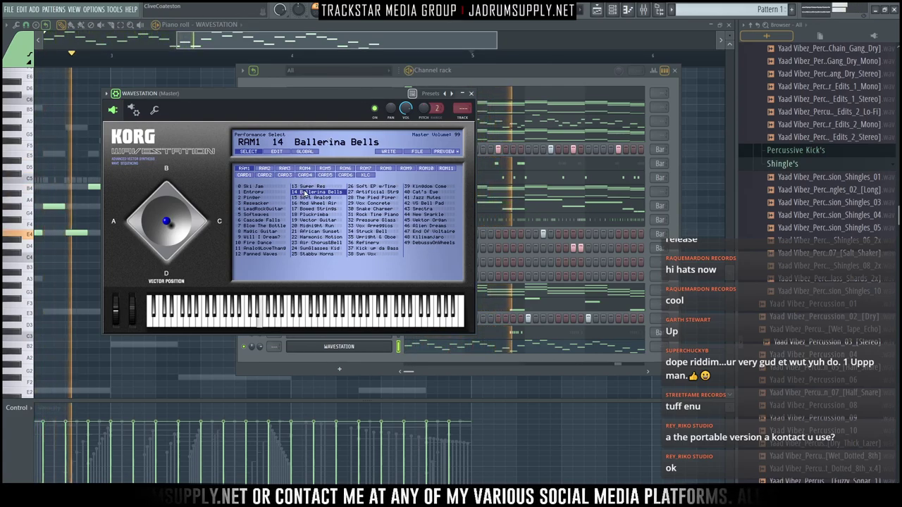
pyautogui.click(276, 151)
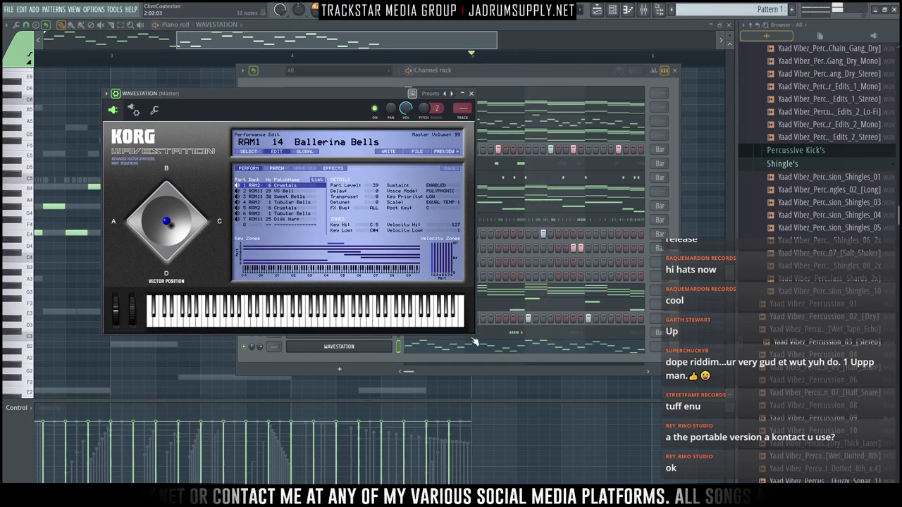
# Try the WAVESTATION melody an octave higher in the piano roll and return it to its original octave
pyautogui.click(443, 350)
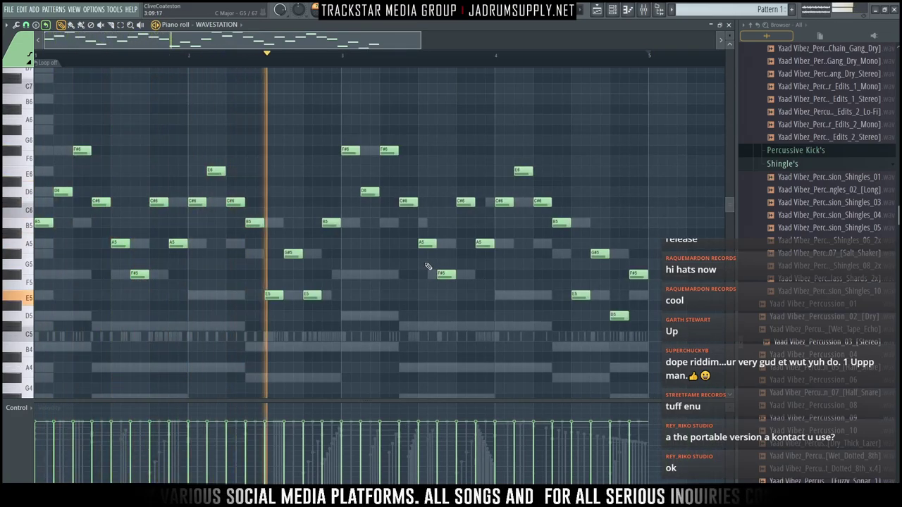
pyautogui.hotkey('ctrl', 'Down')
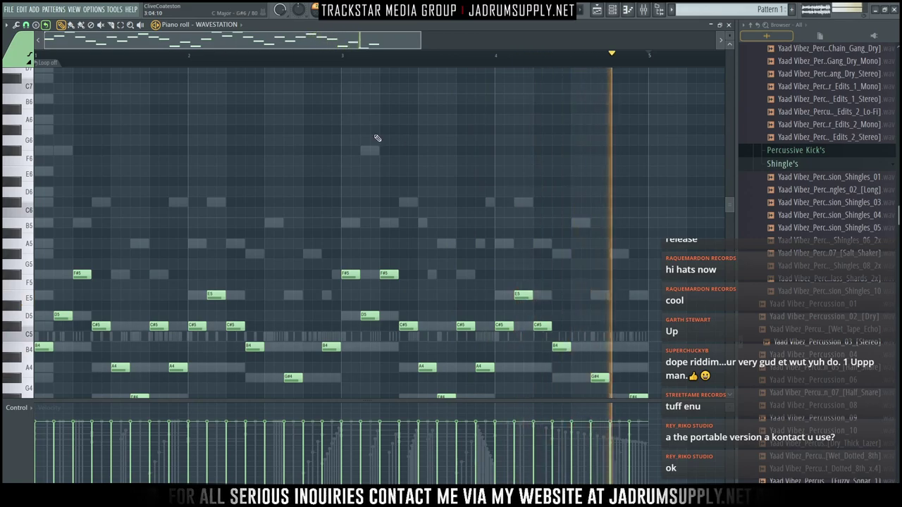
# Add a second Native Instruments Kontakt 5 channel to the channel rack
pyautogui.press('F6')
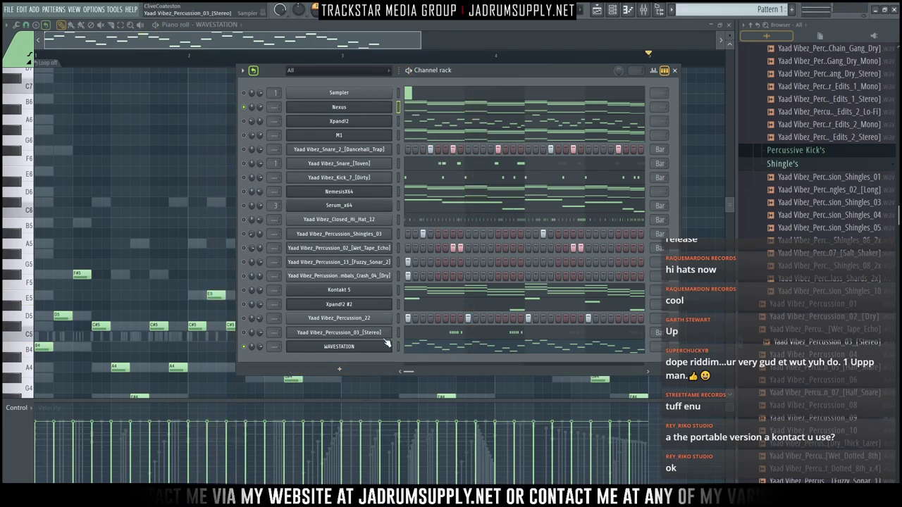
pyautogui.click(339, 368)
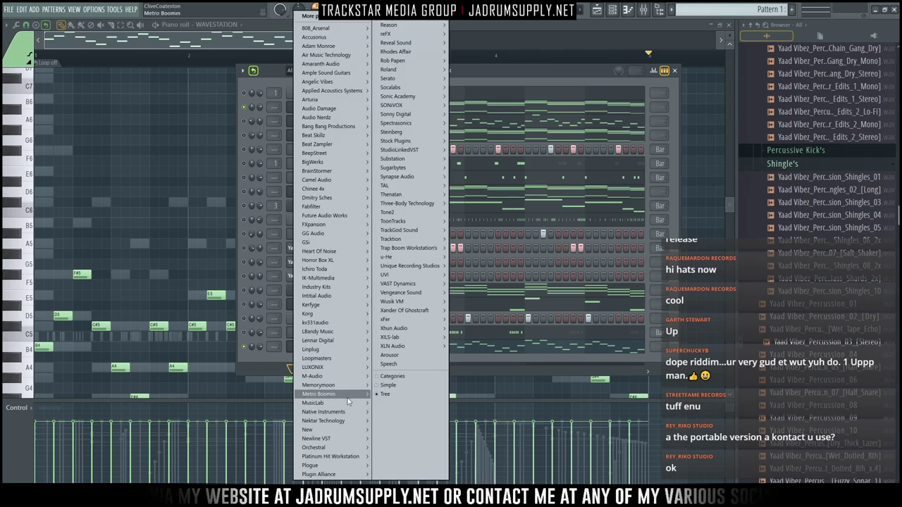
pyautogui.moveTo(347, 421)
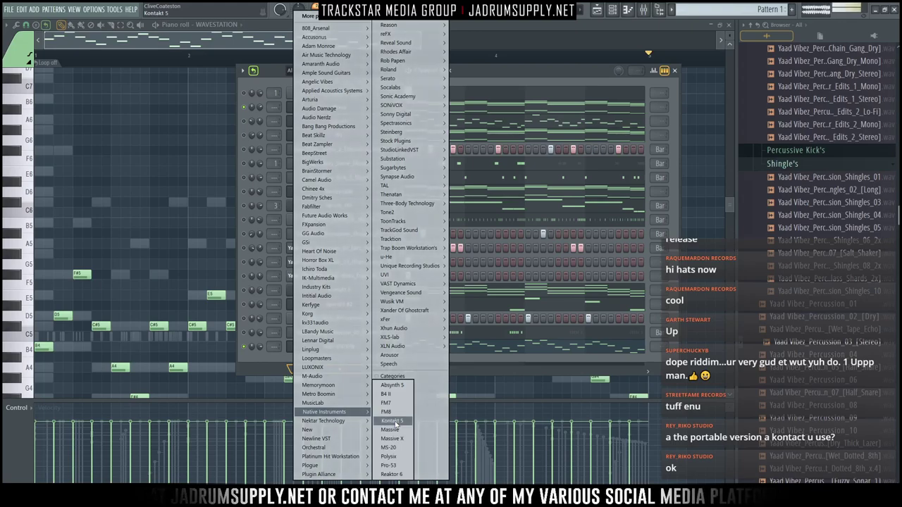
pyautogui.click(393, 420)
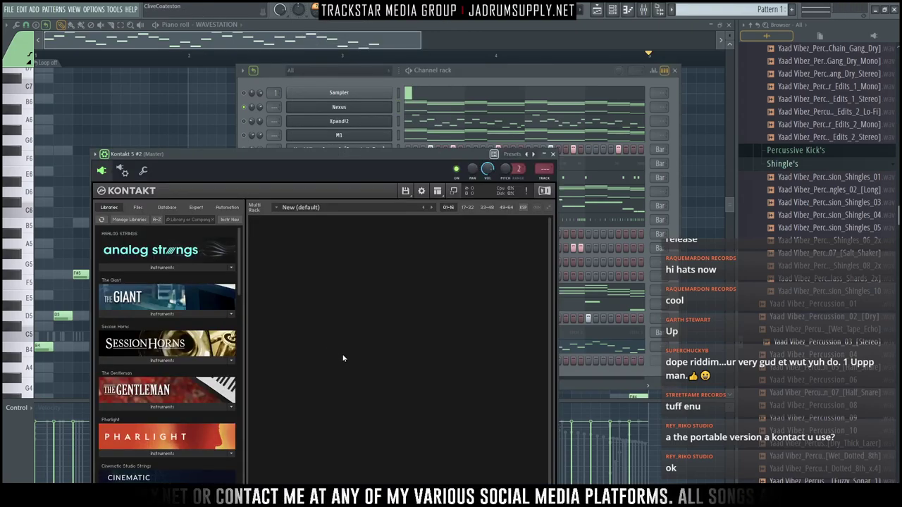
# Load the Strummed Acoustic 2 - 6-String instrument from the Session Guitarist library into Kontakt
pyautogui.moveTo(240, 268); pyautogui.dragTo(252, 461)
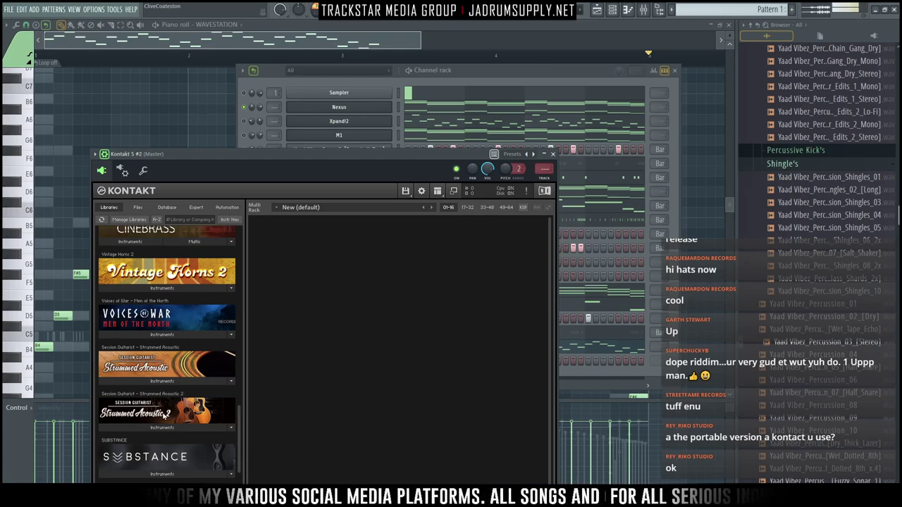
pyautogui.moveTo(201, 153); pyautogui.dragTo(164, 89)
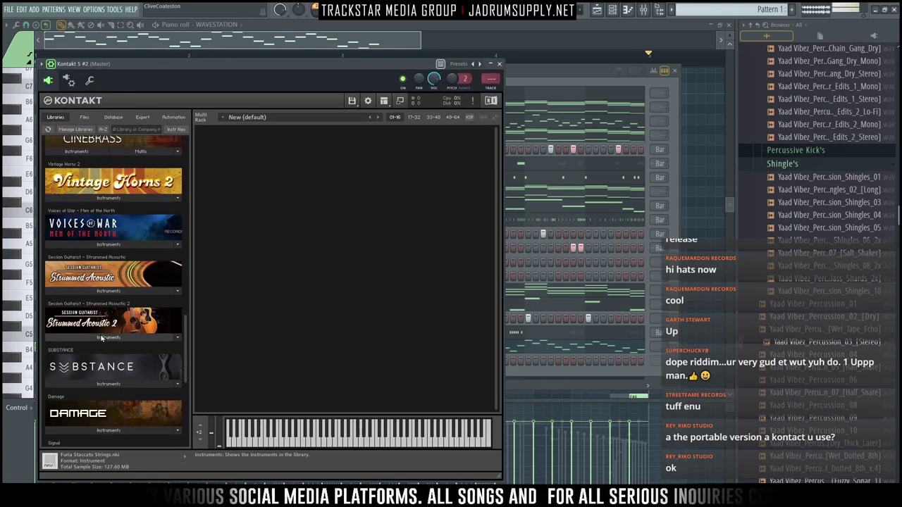
pyautogui.click(109, 337)
pyautogui.moveTo(102, 357); pyautogui.dragTo(354, 309)
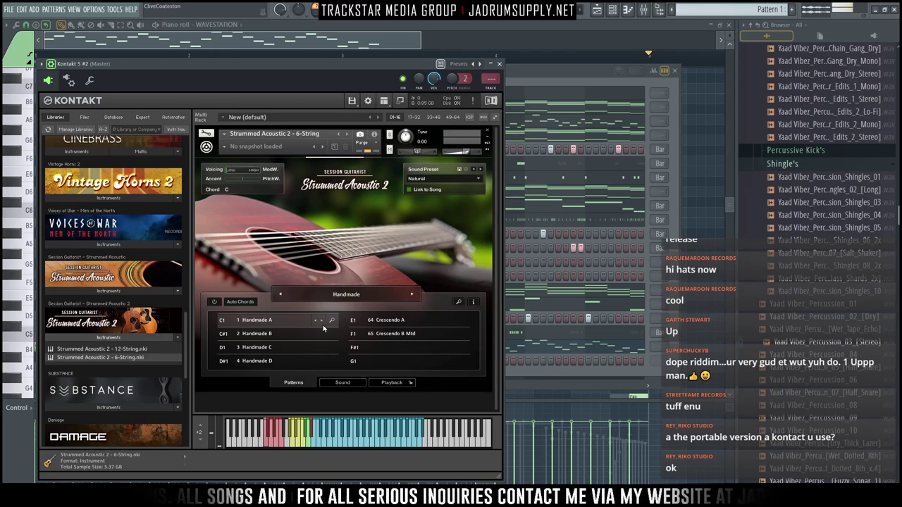
# Load the Tennessee song patterns in Strummed Acoustic 2 and paste the copied chord notes into the Kontakt 5 #2 channel
pyautogui.click(346, 296)
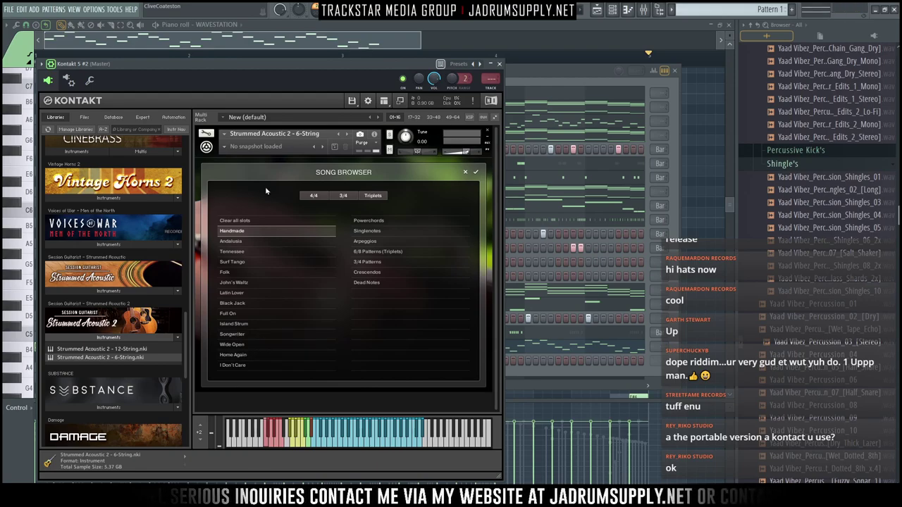
pyautogui.doubleClick(249, 252)
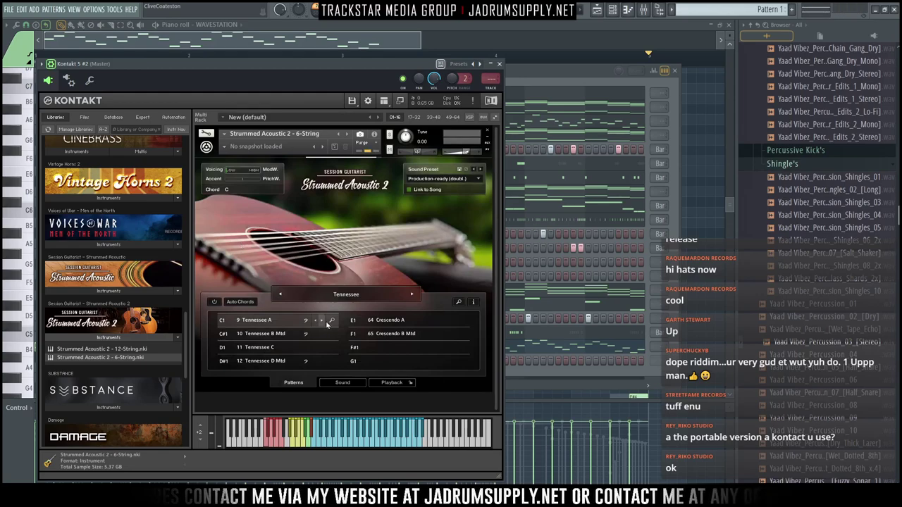
pyautogui.click(564, 64)
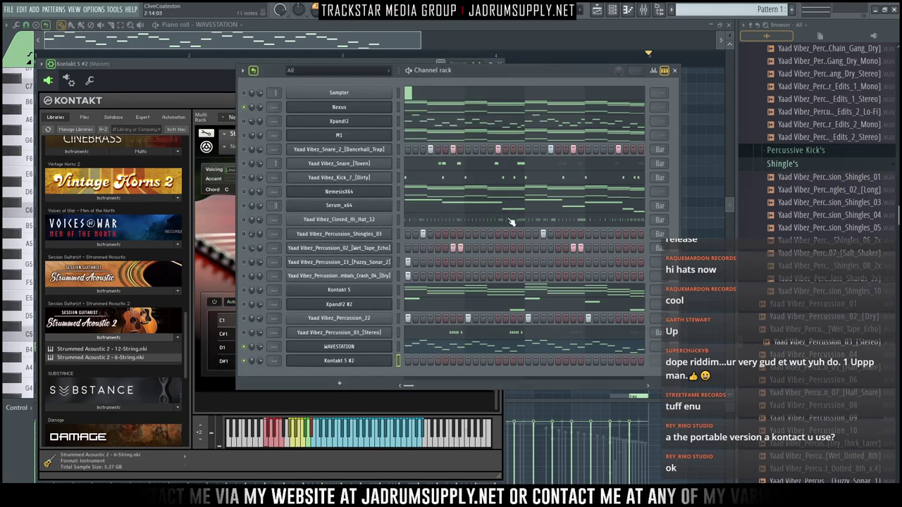
pyautogui.hotkey('ctrl', 'v')
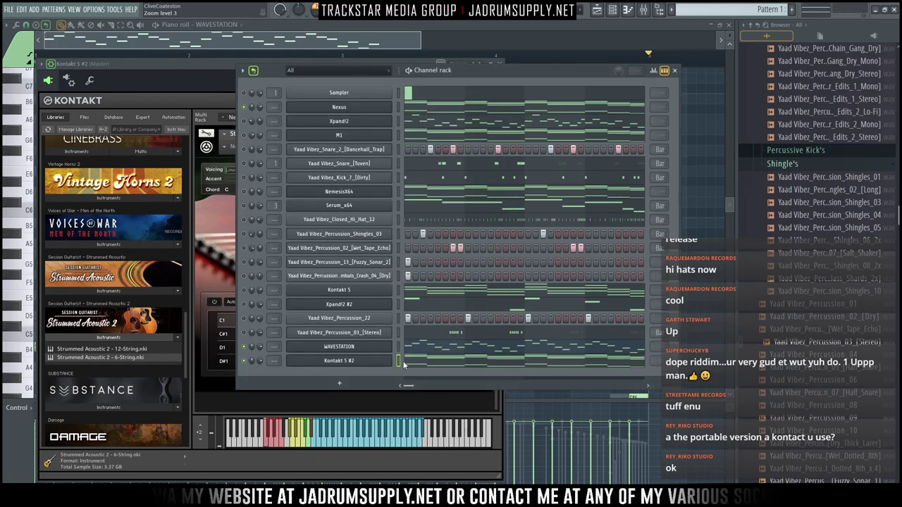
# Delete the low bass notes beneath the pasted chords in the Kontakt 5 #2 piano roll
pyautogui.click(455, 362)
pyautogui.scroll(-5, 215, 324)
pyautogui.keyDown('ctrl'); pyautogui.moveTo(70, 238); pyautogui.dragTo(649, 395); pyautogui.keyUp('ctrl')
pyautogui.press('Delete')
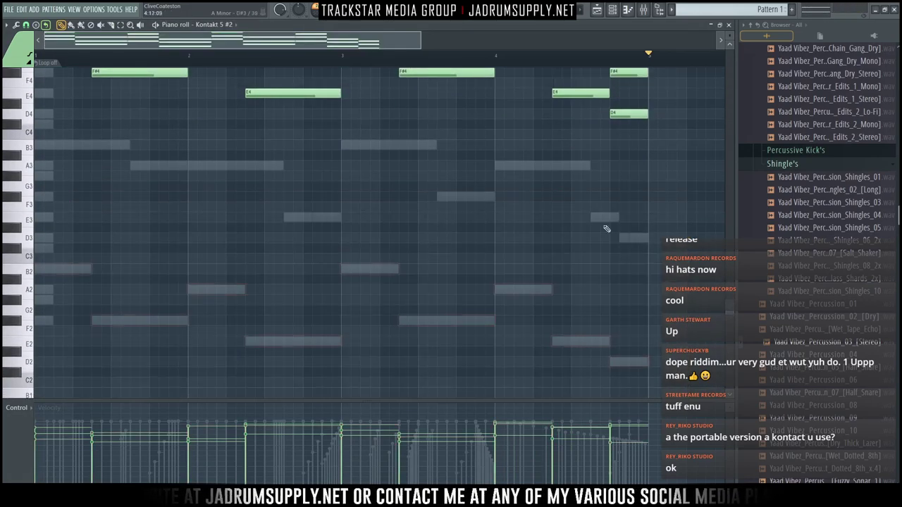
# Isolate the Kontakt 5 #2 and Nexus channels and play the pattern to audition the strummed guitar
pyautogui.click(613, 10)
pyautogui.click(352, 364)
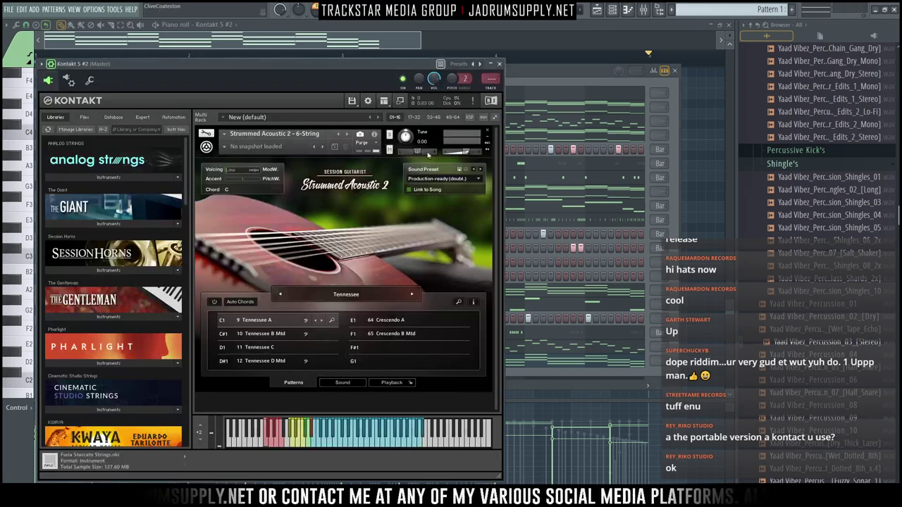
pyautogui.moveTo(433, 65); pyautogui.dragTo(607, 52)
pyautogui.moveTo(407, 57); pyautogui.dragTo(517, 61)
pyautogui.click(245, 364)
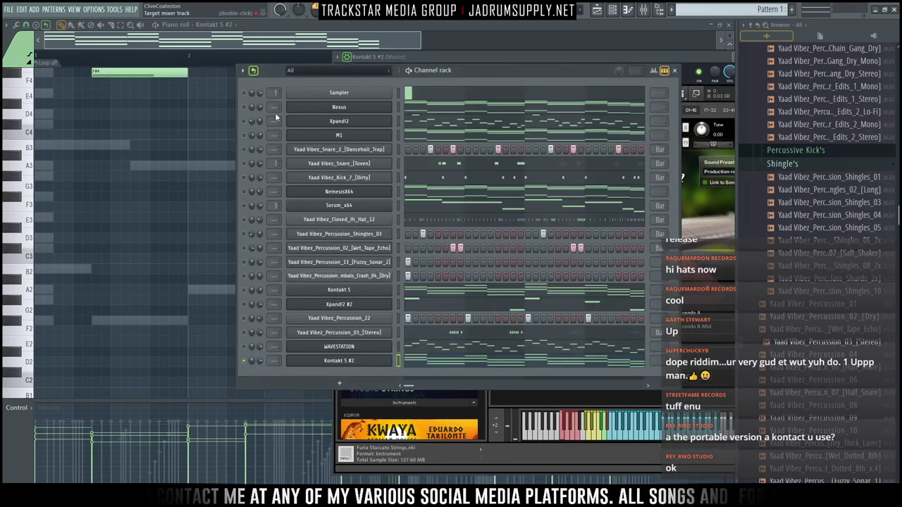
pyautogui.click(245, 107)
pyautogui.press('space')
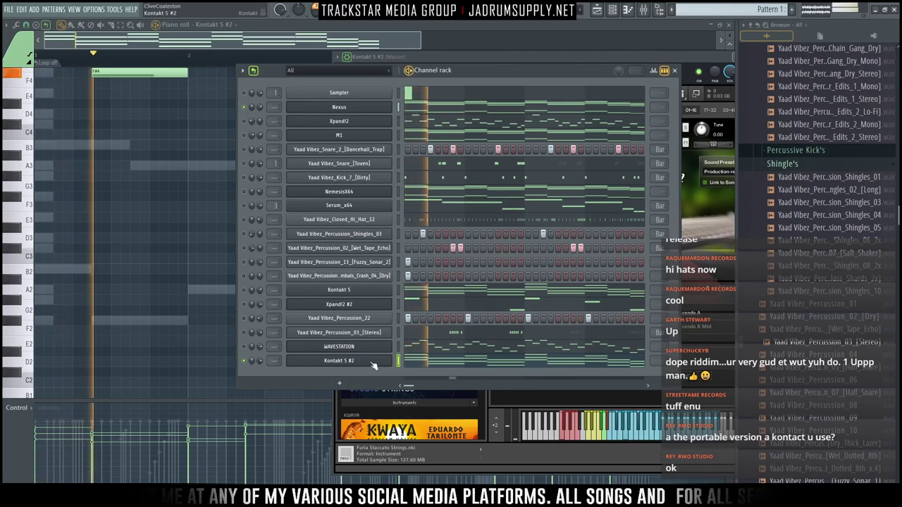
# Select the Tennessee C strumming pattern and apply the Wide open (doubling) sound preset to the acoustic guitar
pyautogui.click(689, 80)
pyautogui.moveTo(689, 79); pyautogui.dragTo(442, 65)
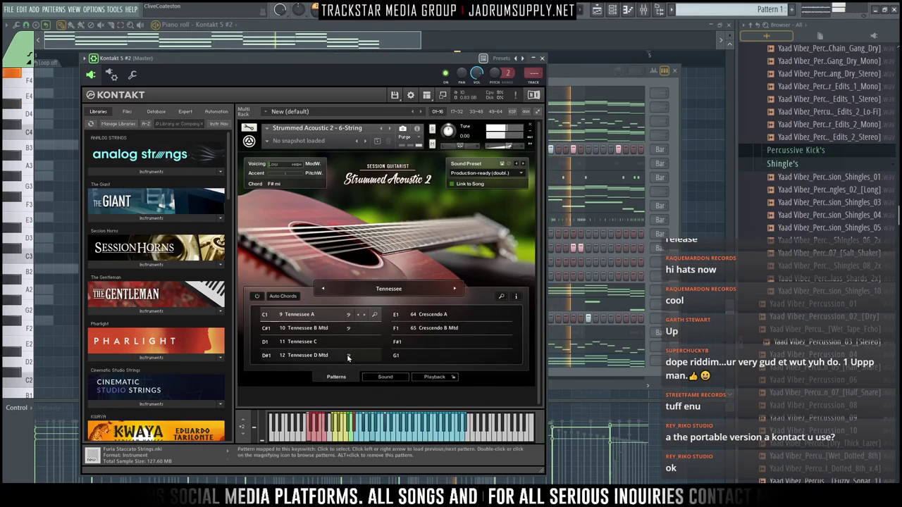
pyautogui.click(308, 342)
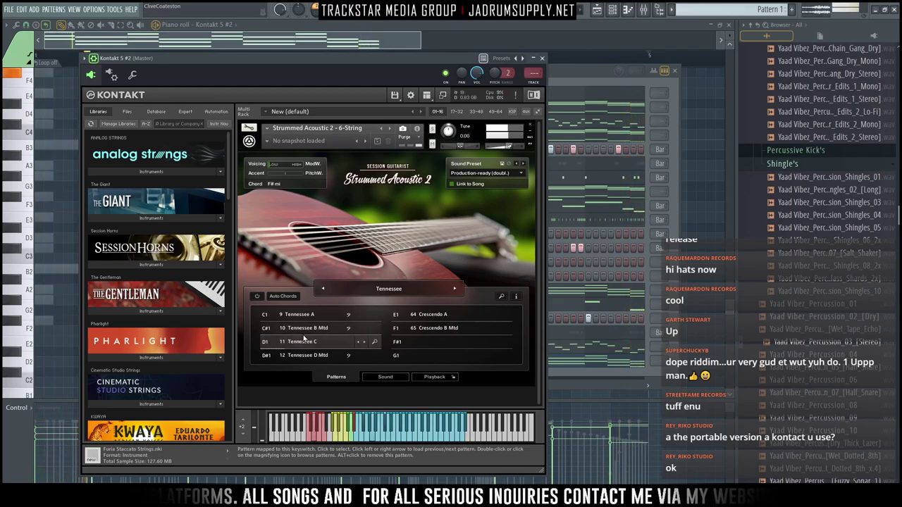
pyautogui.click(518, 174)
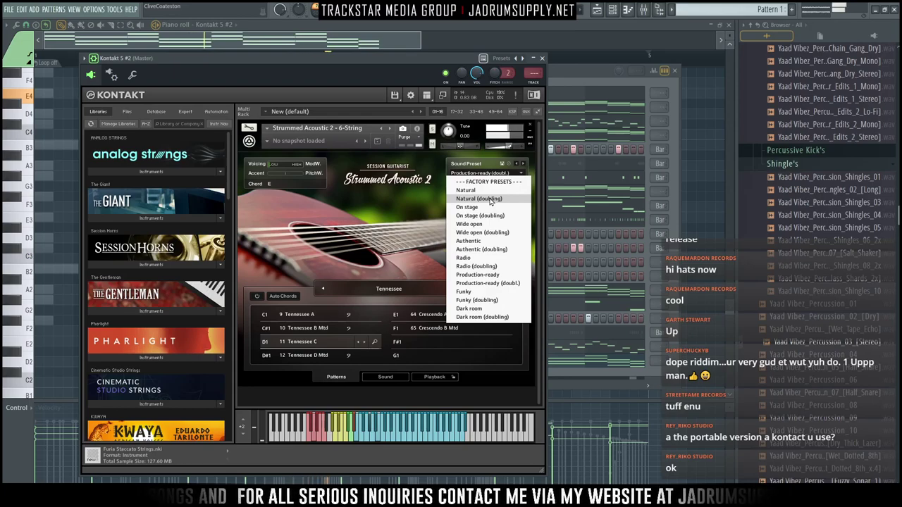
pyautogui.click(482, 232)
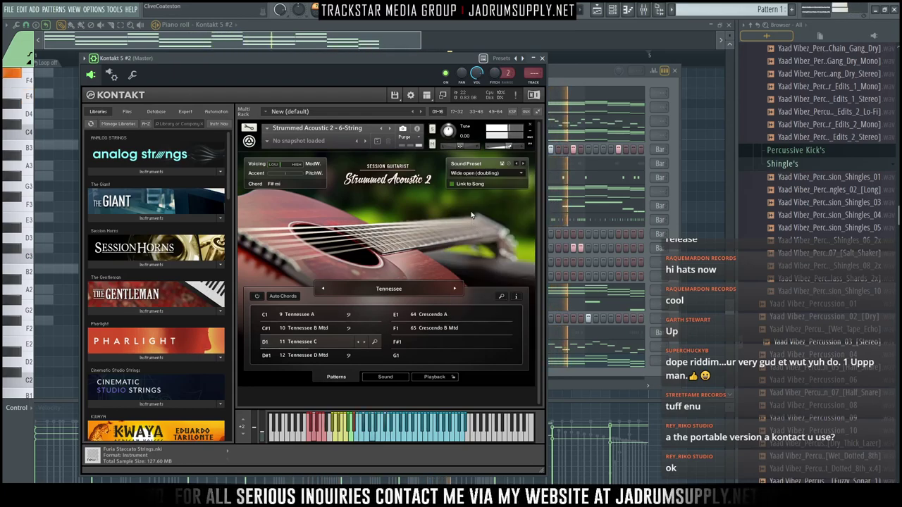
# Select all guitar notes in the Kontakt 5 #2 piano roll and return to the channel rack
pyautogui.click(594, 365)
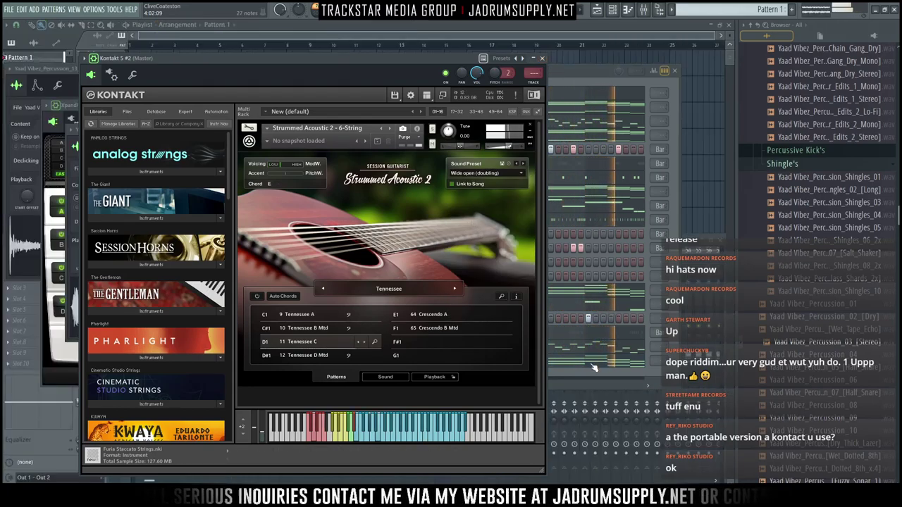
pyautogui.click(594, 365)
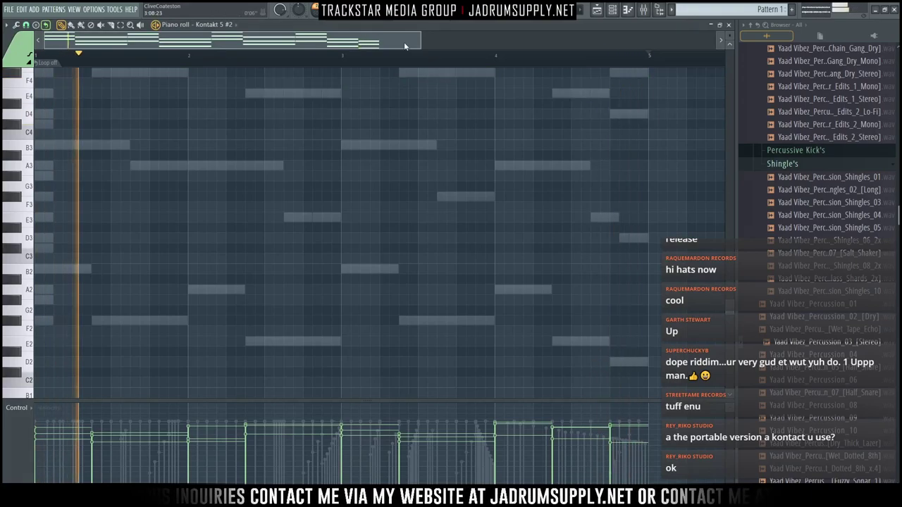
pyautogui.scroll(-3, 389, 68)
pyautogui.click(615, 10)
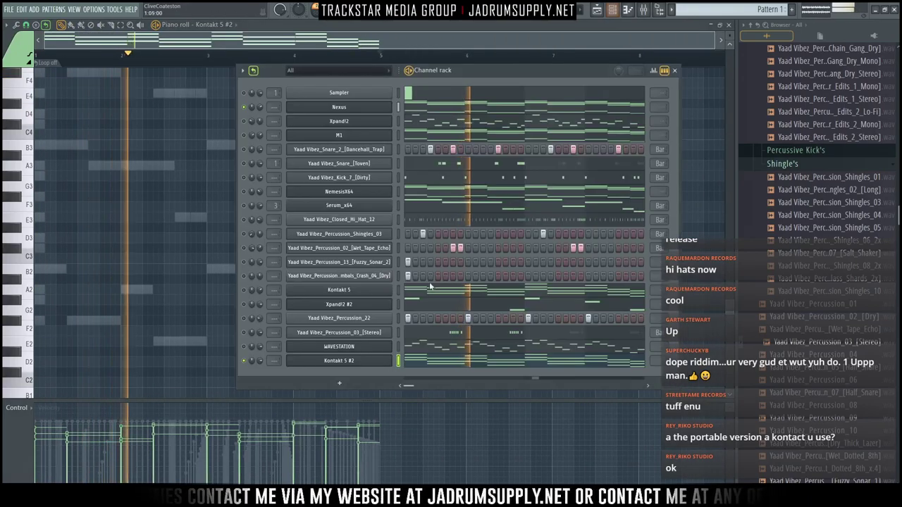
pyautogui.hotkey('ctrl', 'a')
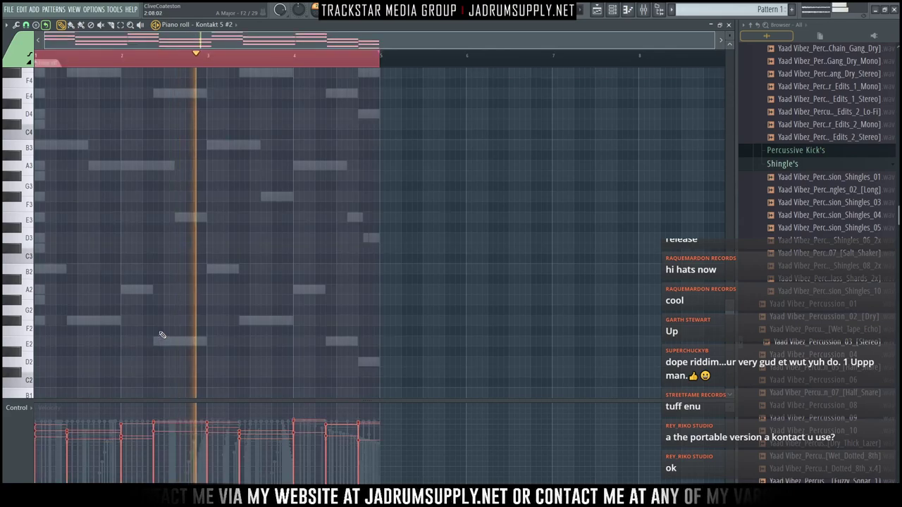
pyautogui.click(613, 11)
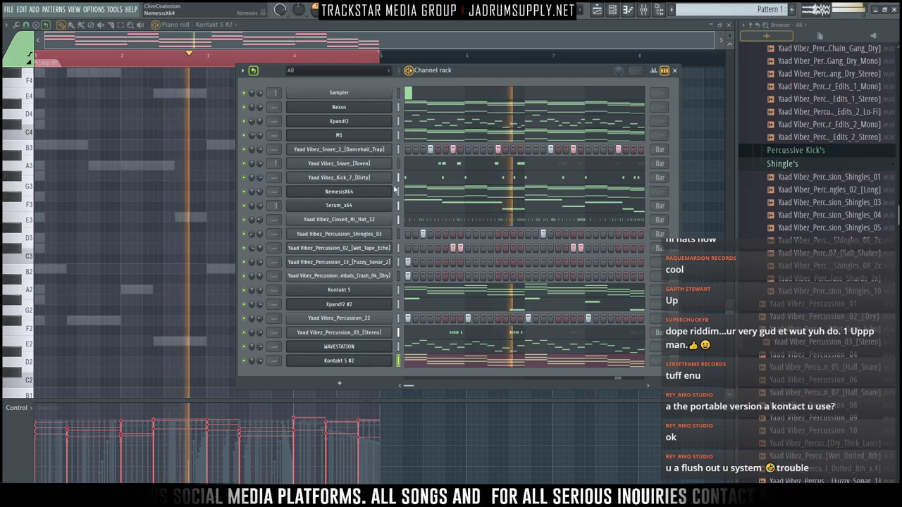
# Check the Nexus channel's patch and rename the channel "PN Nexus Grandpiano Soft"
pyautogui.click(344, 110)
pyautogui.rightClick(344, 110)
pyautogui.click(344, 110)
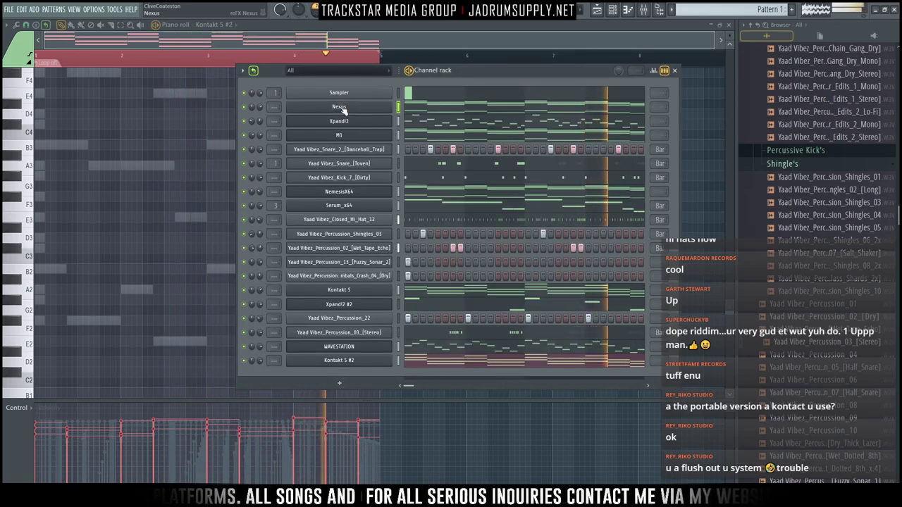
pyautogui.click(343, 109)
pyautogui.rightClick(343, 109)
pyautogui.click(342, 109)
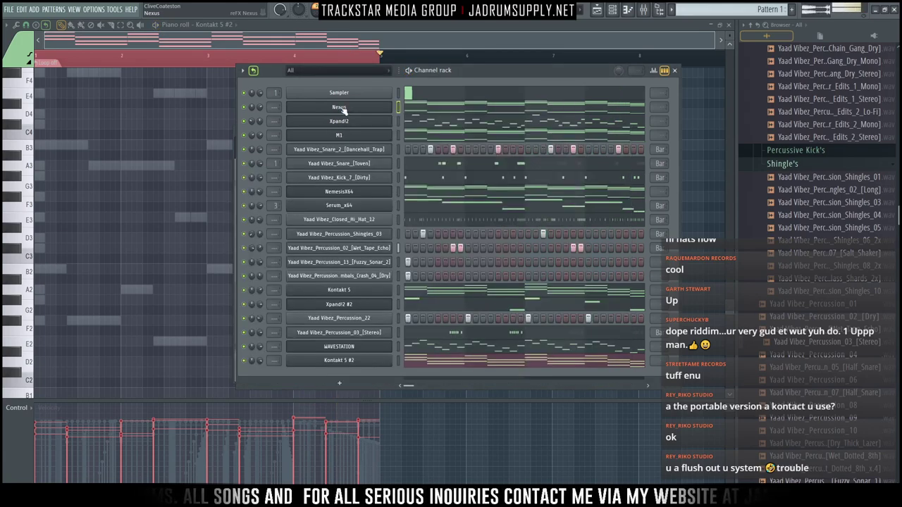
pyautogui.click(343, 109)
pyautogui.rightClick(358, 111)
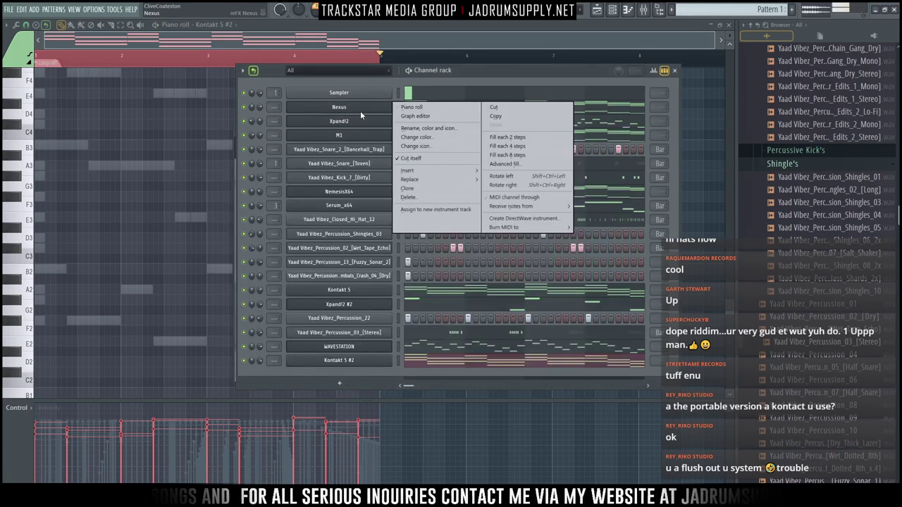
pyautogui.click(415, 129)
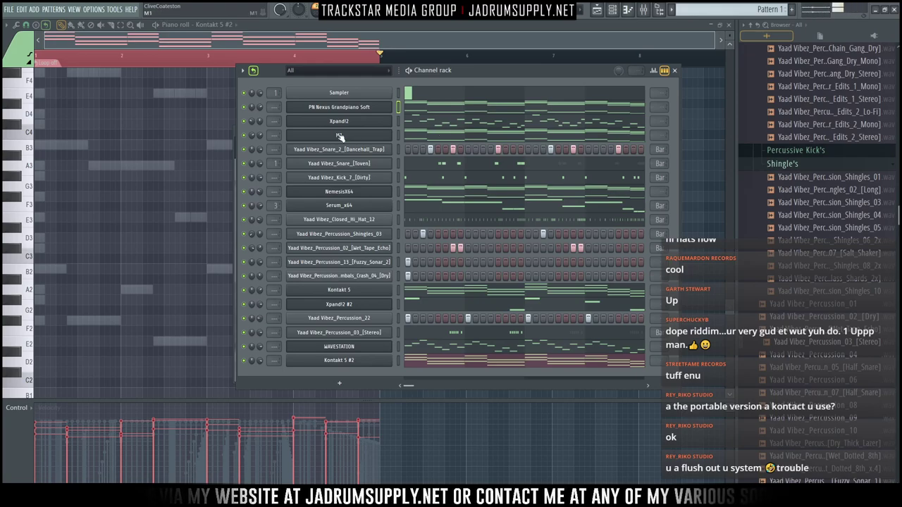
# Check the first Xpand!2 channel's patch and rename the channel "Spiccato Strings Up + Down"
pyautogui.click(366, 122)
pyautogui.rightClick(376, 124)
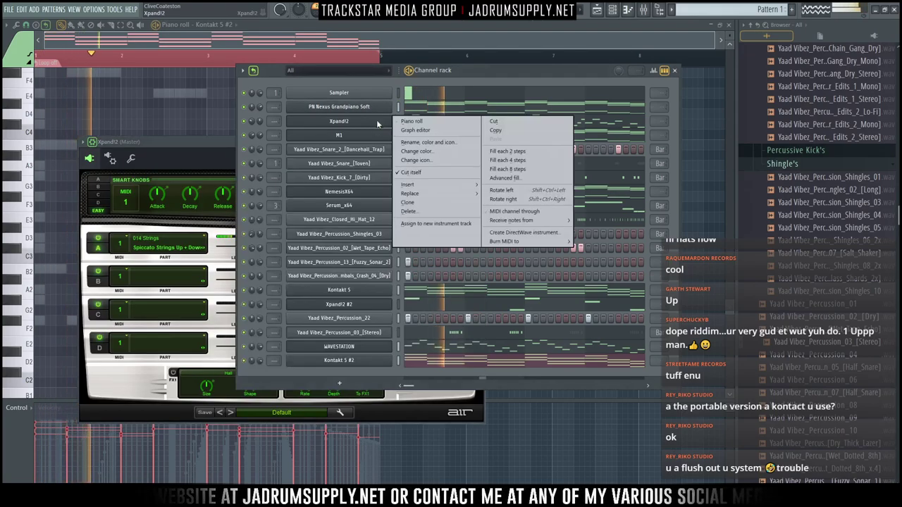
pyautogui.click(428, 142)
pyautogui.write('Spicc')
pyautogui.write('at')
pyautogui.write('o Strings Up +')
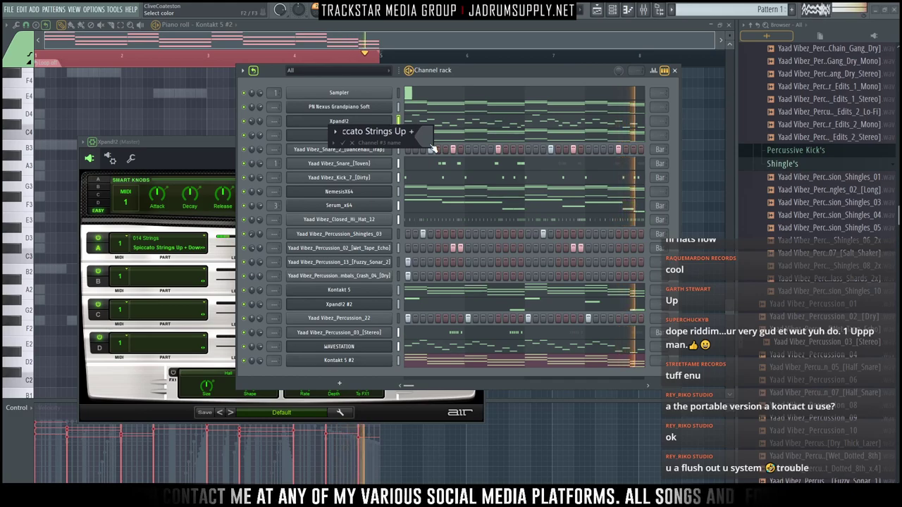
pyautogui.write(' Down')
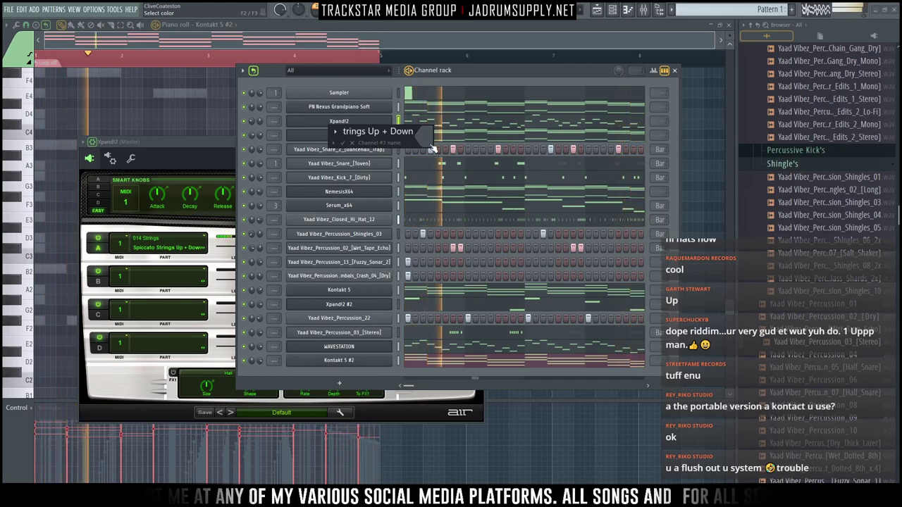
pyautogui.press('Return')
# Check the M1 channel's patch and rename the channel "Strings mix"
pyautogui.click(352, 137)
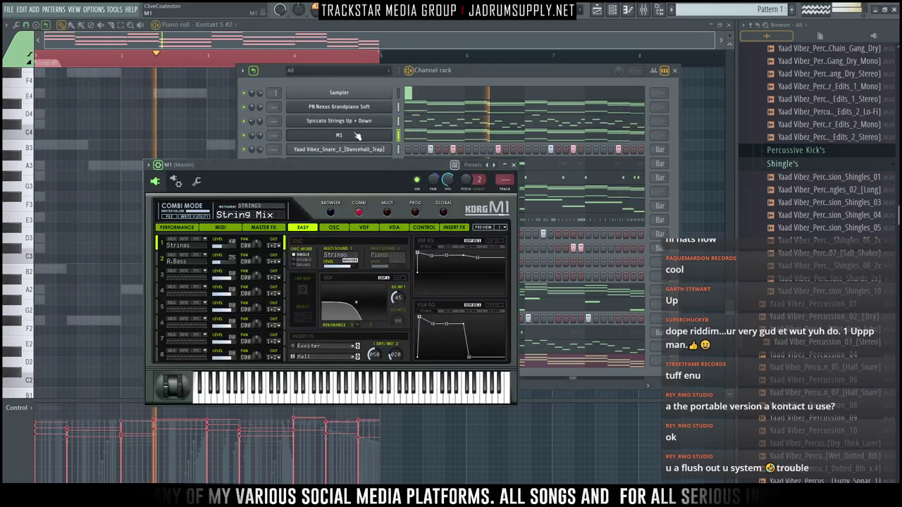
pyautogui.rightClick(356, 139)
pyautogui.click(428, 156)
pyautogui.write('S')
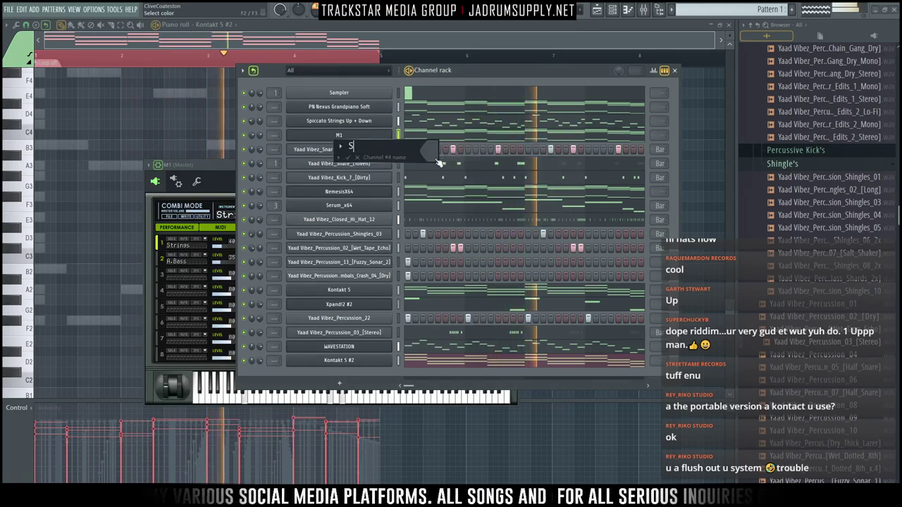
pyautogui.write('tring')
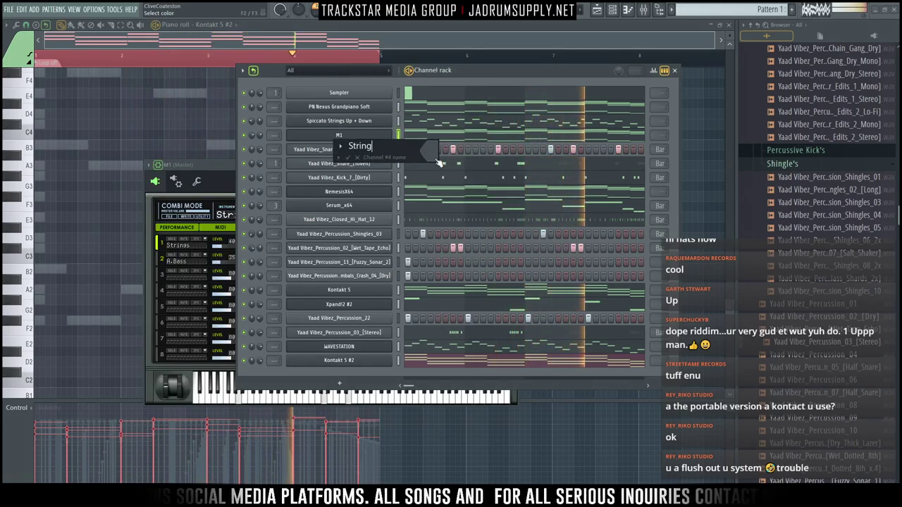
pyautogui.write('s mix')
pyautogui.press('Return')
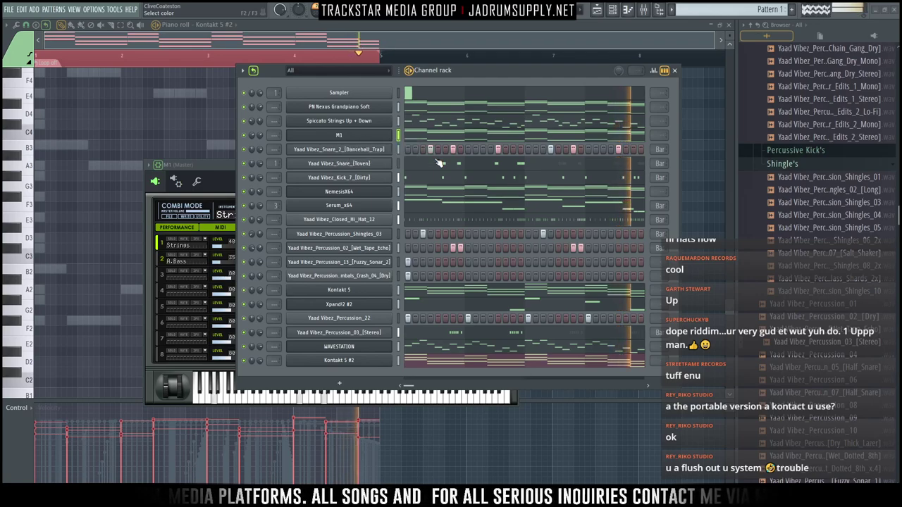
# Rename the NemesisX64 channel "Arp 7 Rainwoods MF"
pyautogui.rightClick(339, 194)
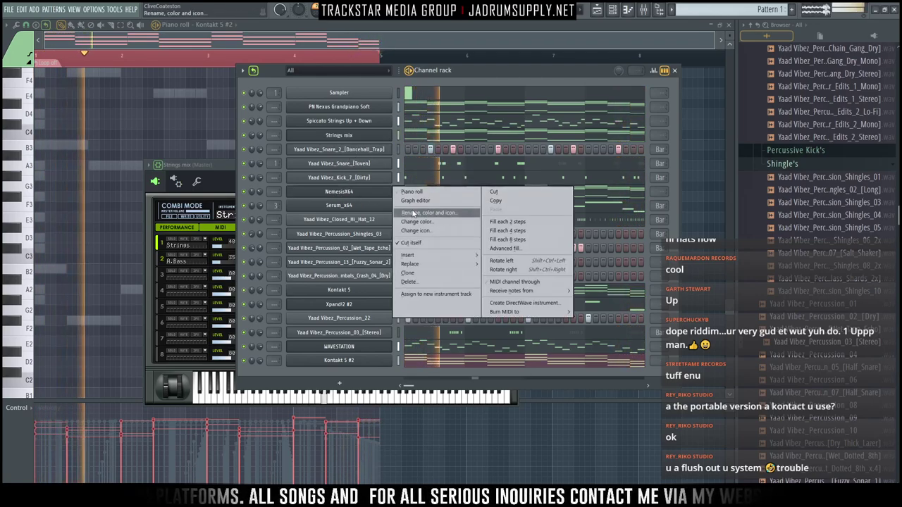
pyautogui.click(423, 213)
pyautogui.write('Arp')
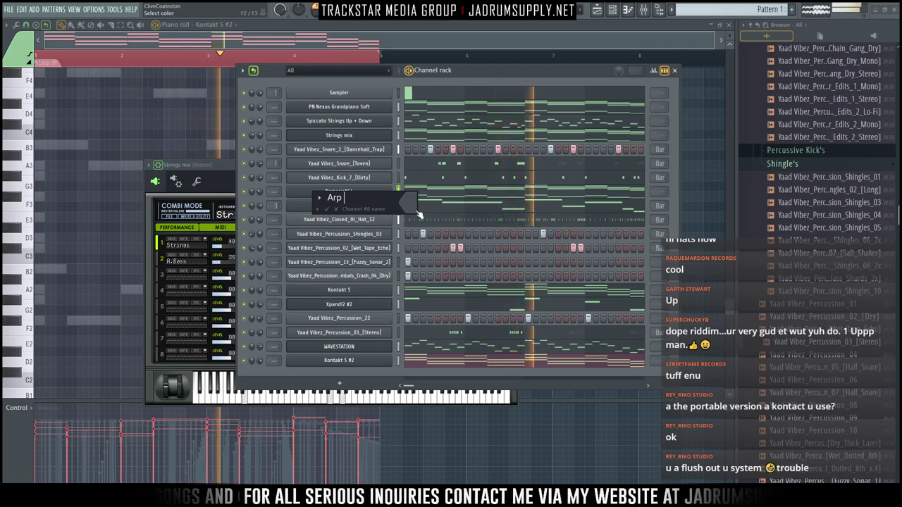
pyautogui.write(' 7 Ra')
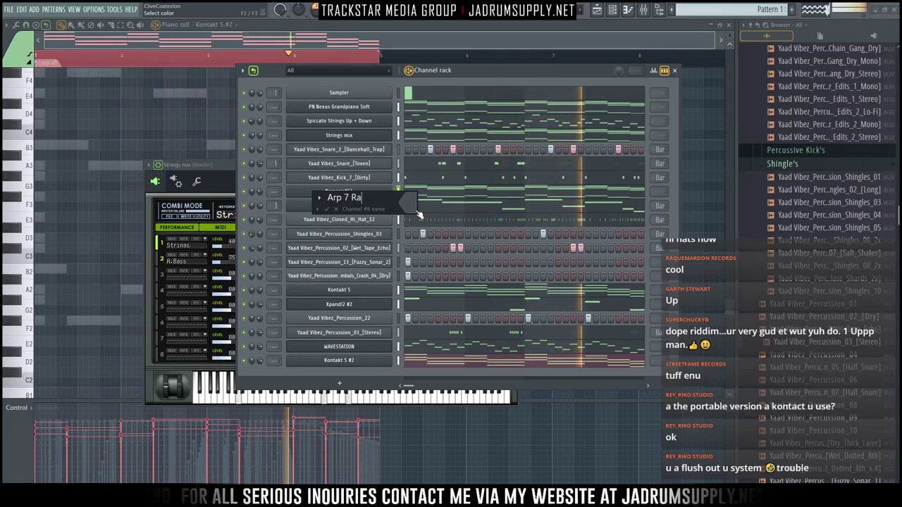
pyautogui.write('inwoods MF')
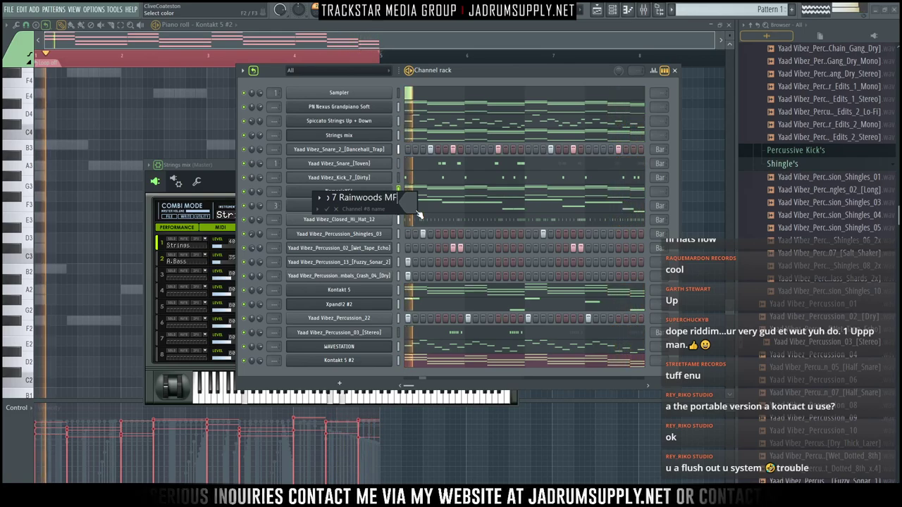
pyautogui.press('Return')
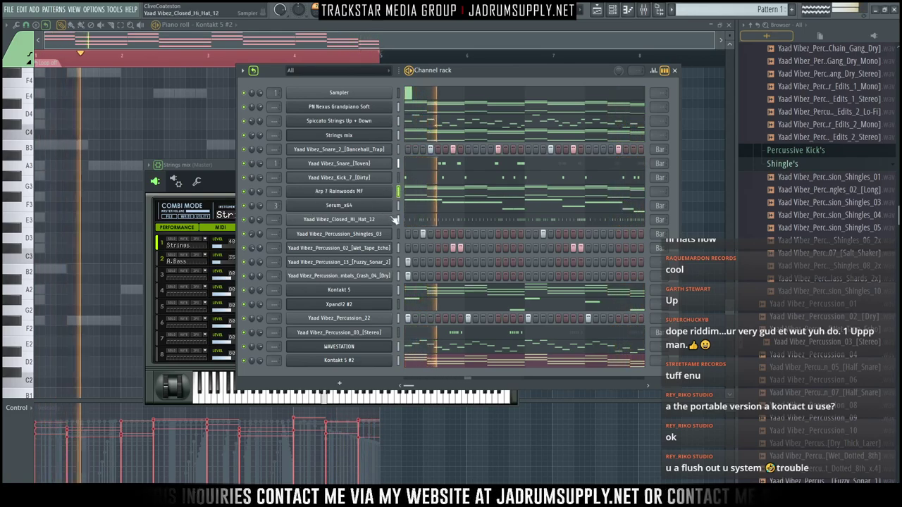
# Check the Serum channel's patch and rename the channel "8Oh!8 Wide"
pyautogui.click(346, 205)
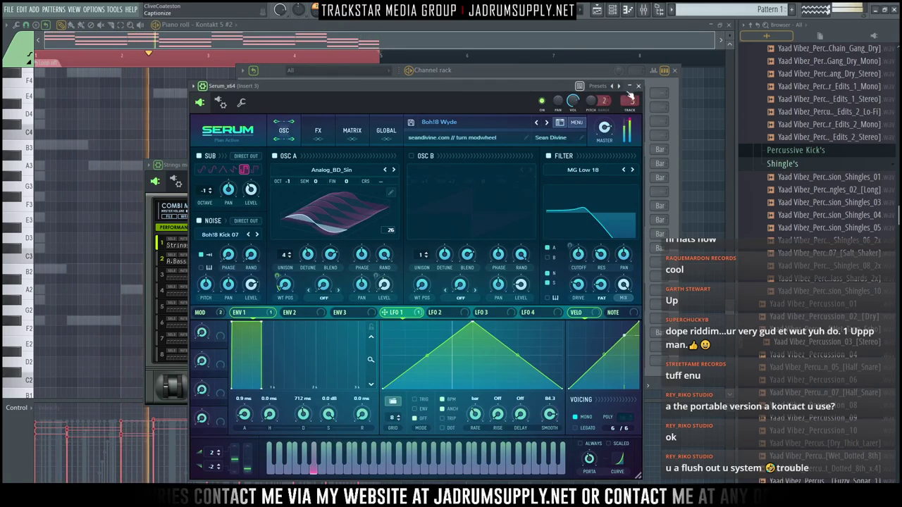
pyautogui.click(638, 86)
pyautogui.rightClick(391, 205)
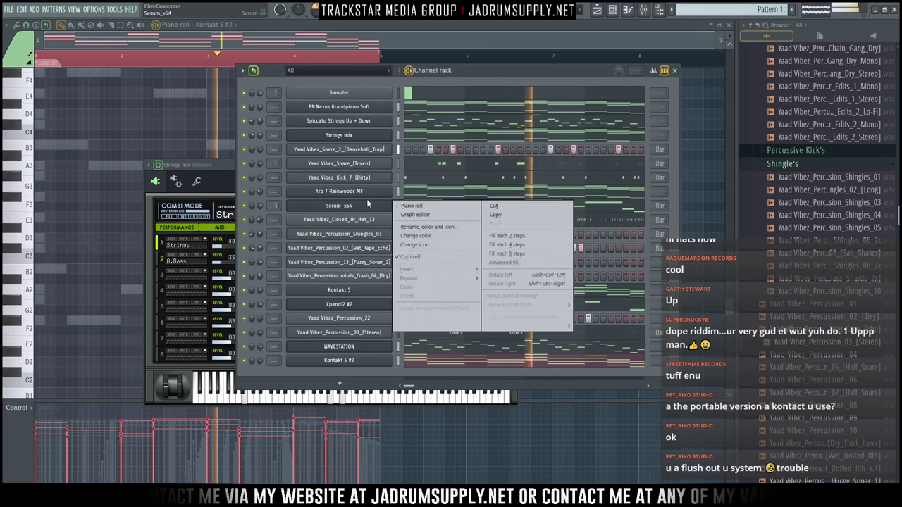
pyautogui.click(423, 227)
pyautogui.write('8')
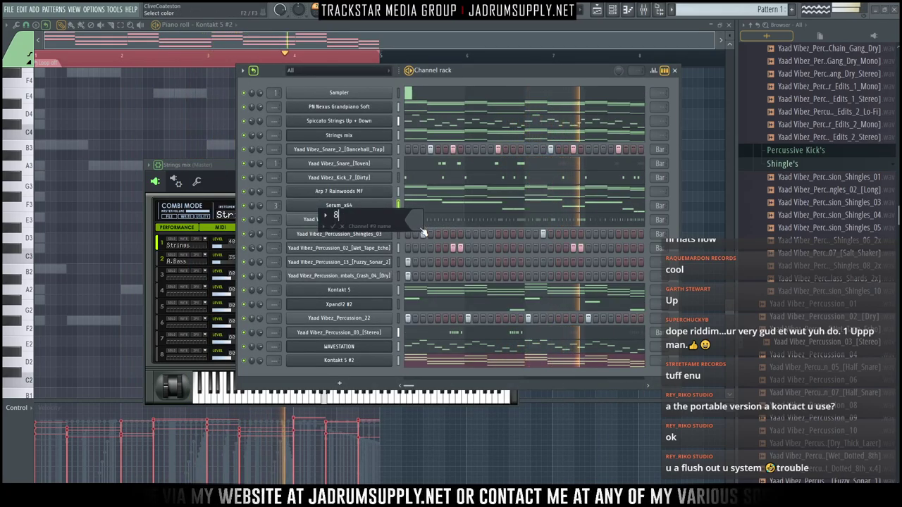
pyautogui.write('Oh')
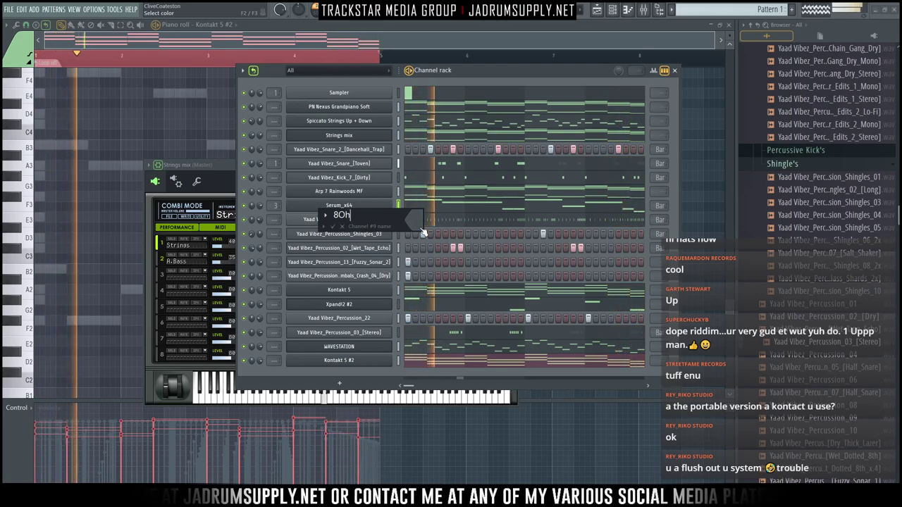
pyautogui.write('!')
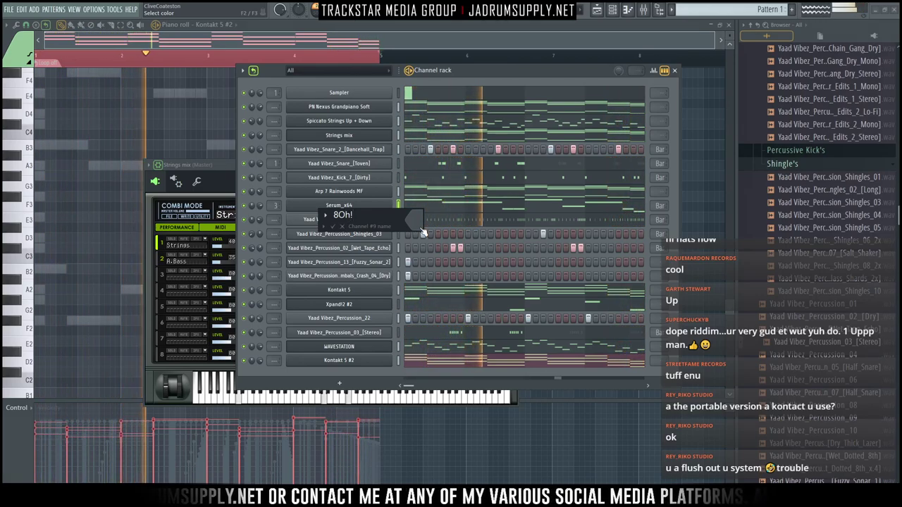
pyautogui.write('8 Wide')
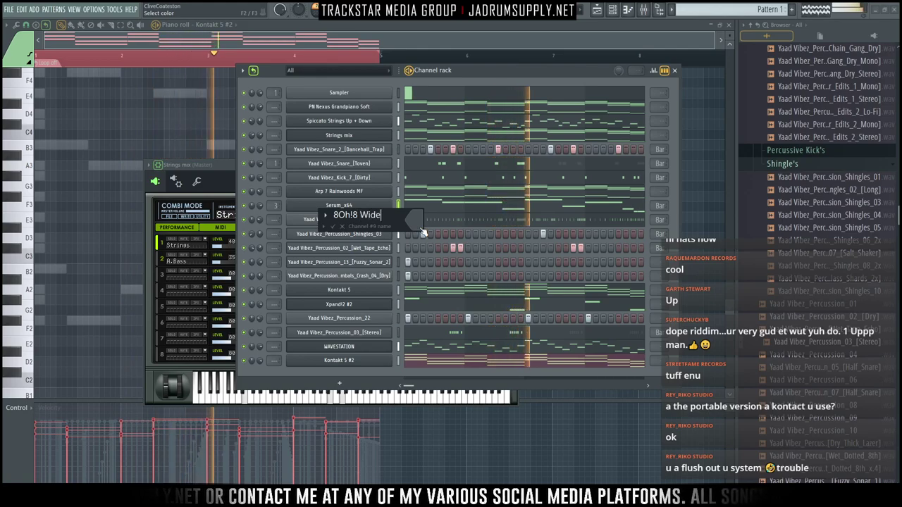
pyautogui.press('Return')
# Check the first Kontakt 5 channel's patch and rename the channel "Exhale love Cry"
pyautogui.rightClick(393, 289)
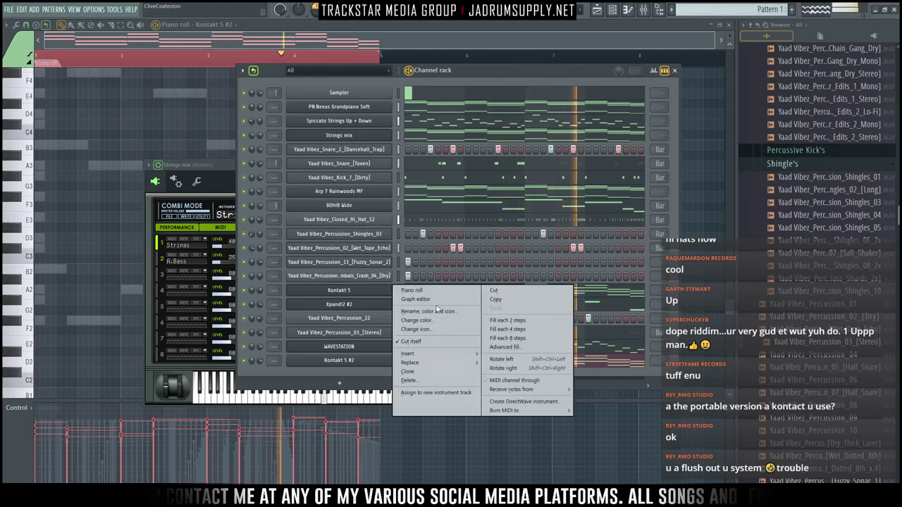
pyautogui.click(386, 297)
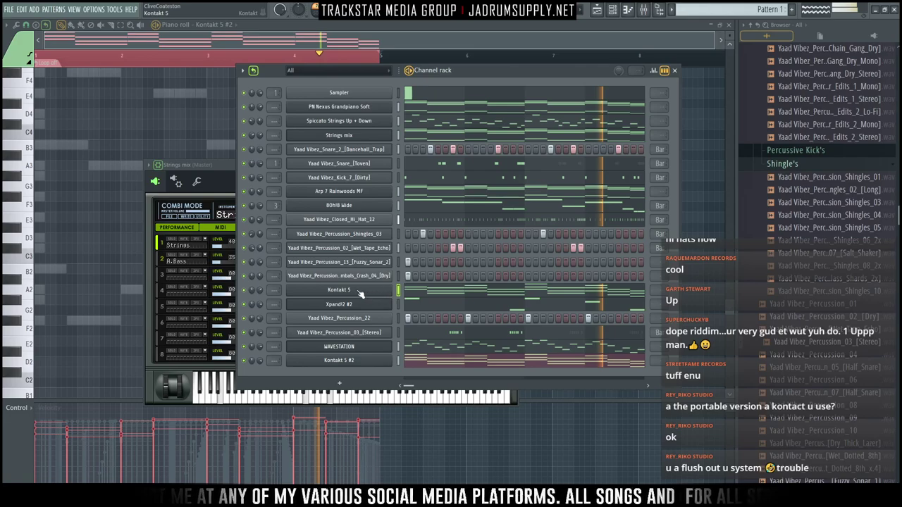
pyautogui.click(360, 294)
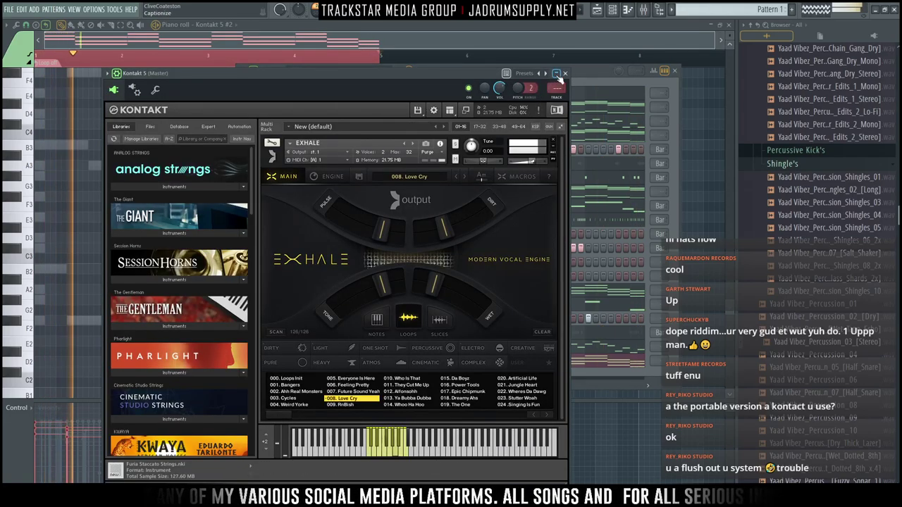
pyautogui.click(556, 74)
pyautogui.rightClick(361, 289)
pyautogui.click(428, 318)
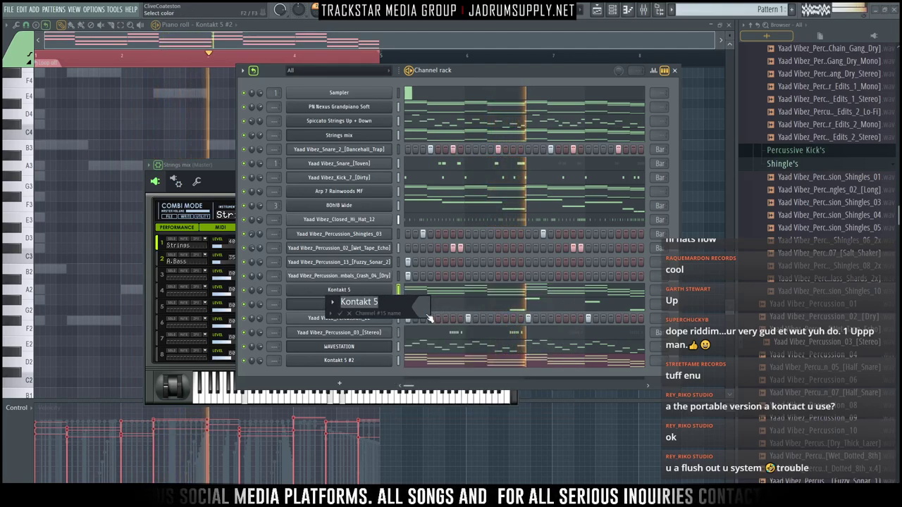
pyautogui.write('Exhale')
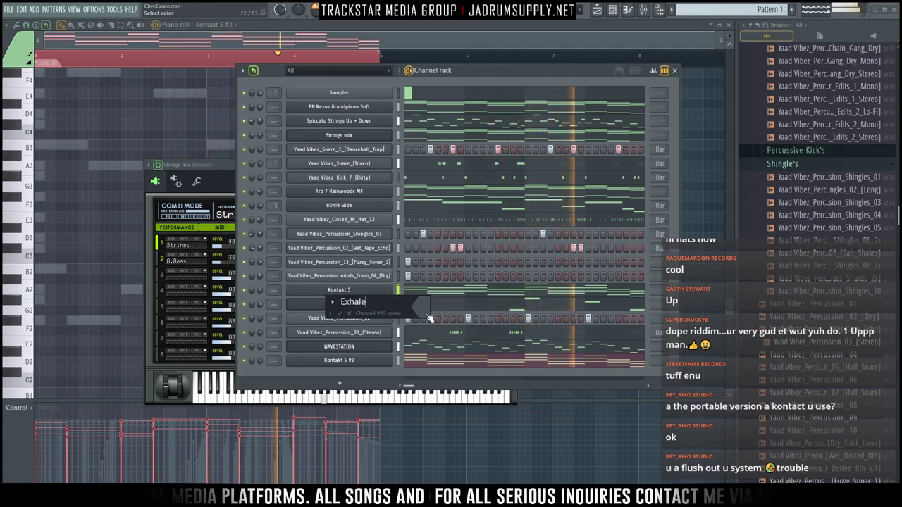
pyautogui.write(' love Cr')
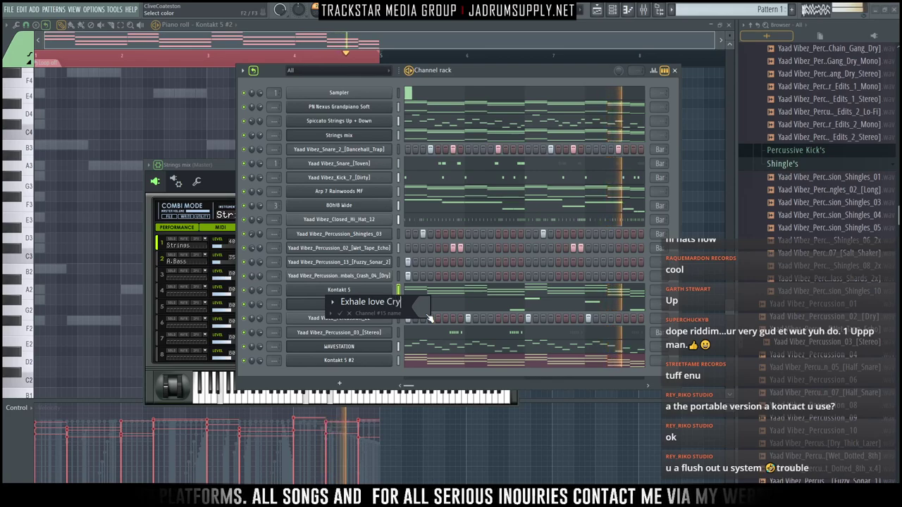
pyautogui.write('y')
pyautogui.press('Return')
# Rename the Xpand!2 #2 channel "Tobullar bells"
pyautogui.rightClick(393, 301)
pyautogui.click(427, 326)
pyautogui.write('To')
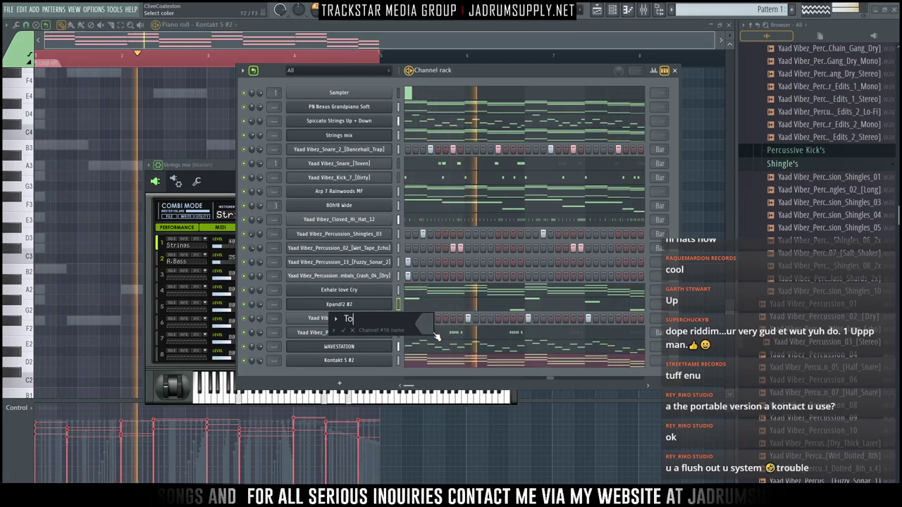
pyautogui.write('bula')
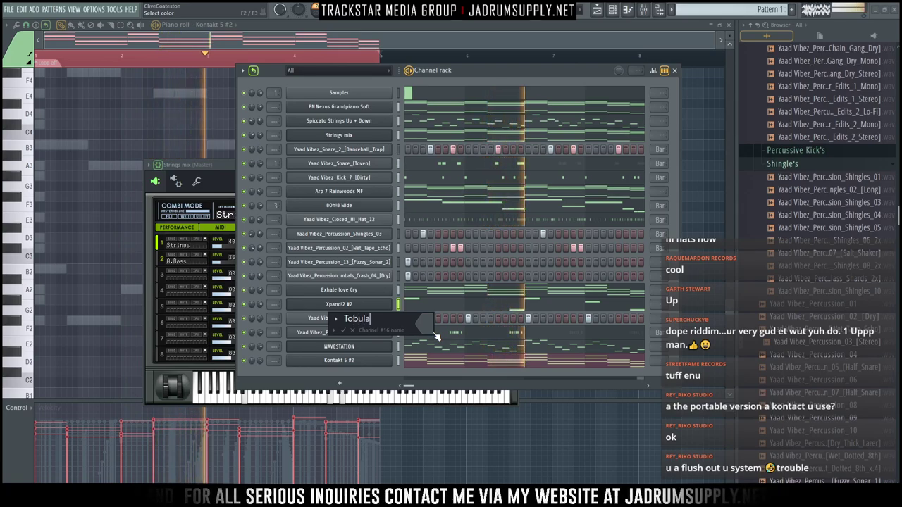
pyautogui.write('ar bells')
pyautogui.press('Return')
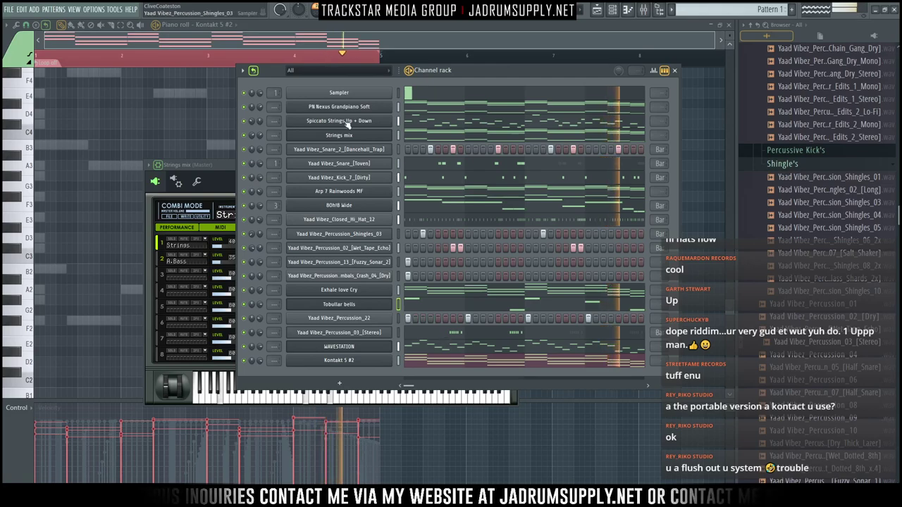
# Check the WAVESTATION channel's patch and rename the channel "Ballerina bells"
pyautogui.click(359, 349)
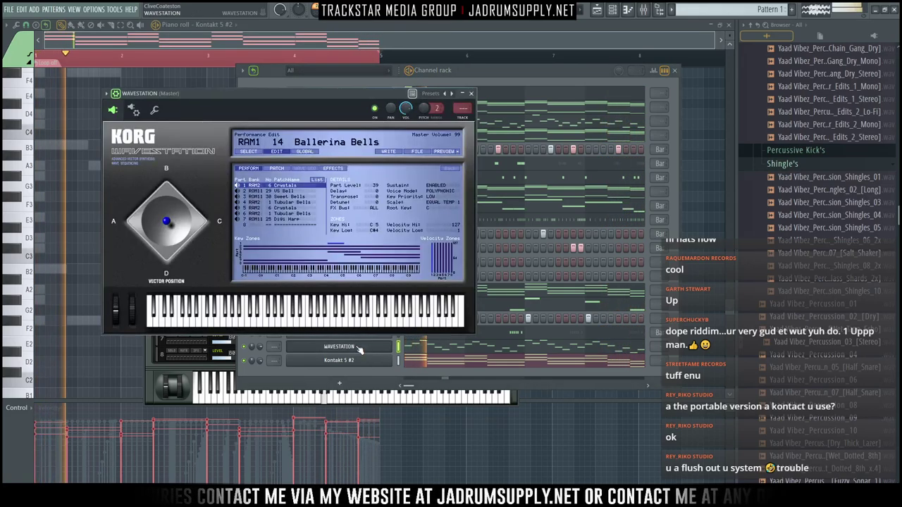
pyautogui.rightClick(391, 345)
pyautogui.click(426, 369)
pyautogui.write('Ba')
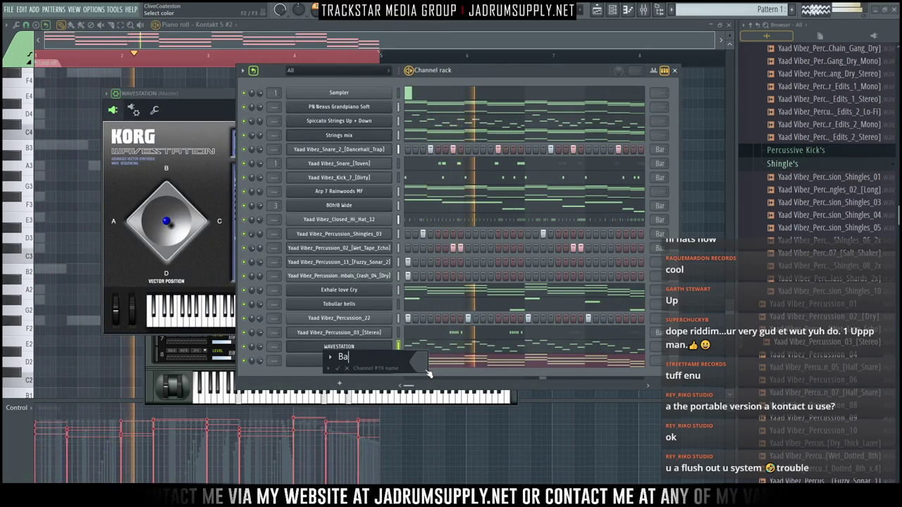
pyautogui.write('llerina bells')
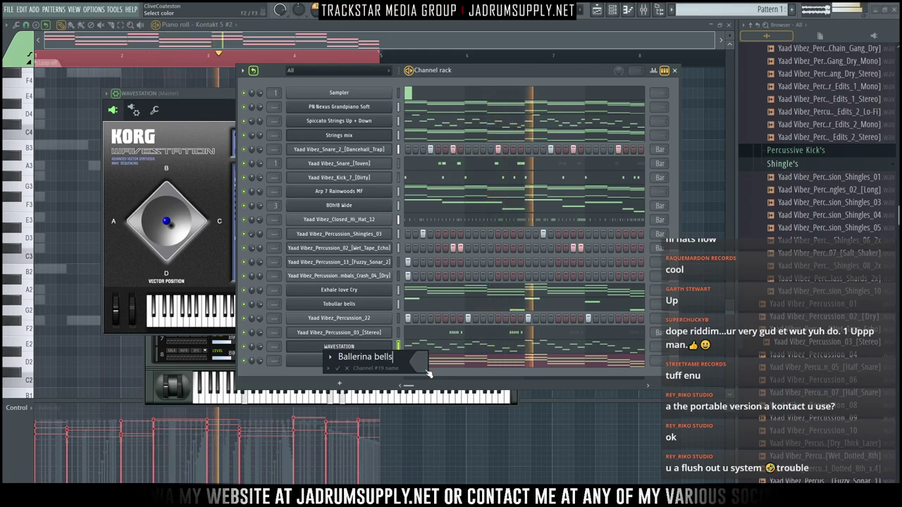
pyautogui.press('Return')
# Check the Kontakt 5 #2 channel's strummed guitar pattern and rename the channel "SA Tennesse C"
pyautogui.rightClick(366, 361)
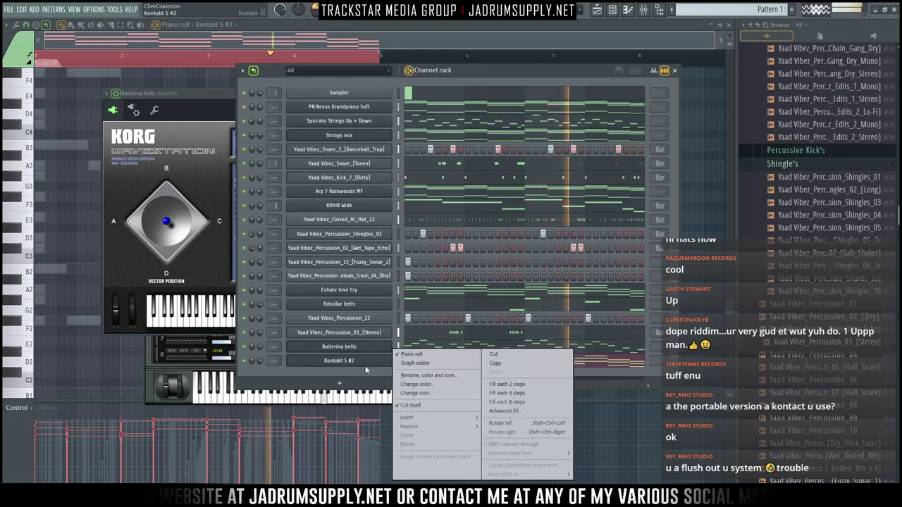
pyautogui.click(352, 364)
pyautogui.click(350, 362)
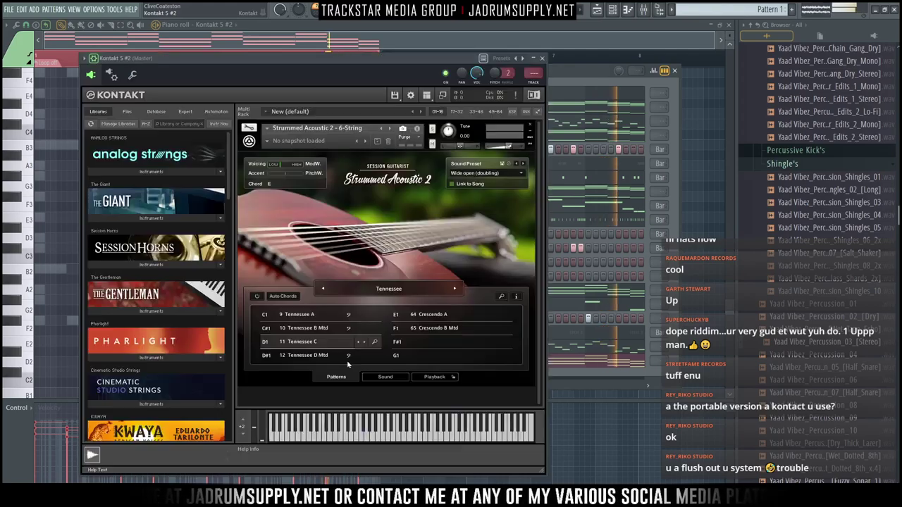
pyautogui.moveTo(427, 67); pyautogui.dragTo(345, 68)
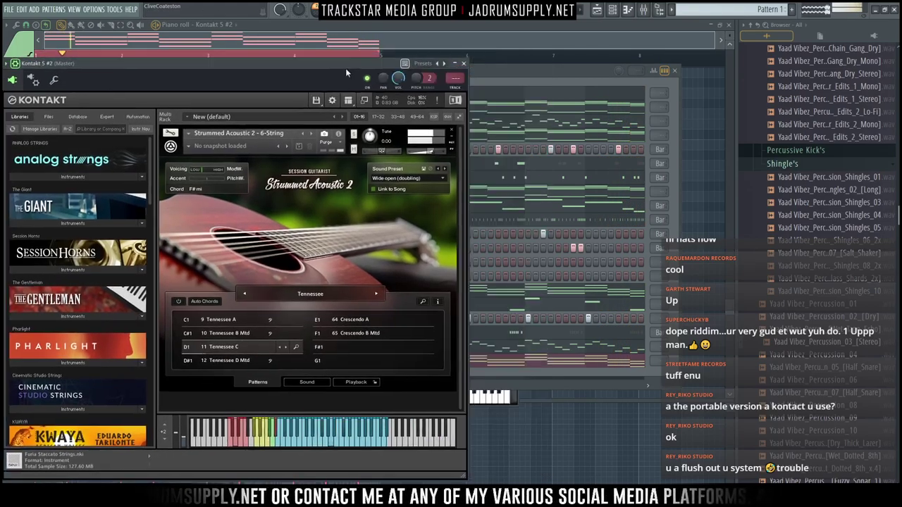
pyautogui.click(464, 64)
pyautogui.rightClick(352, 361)
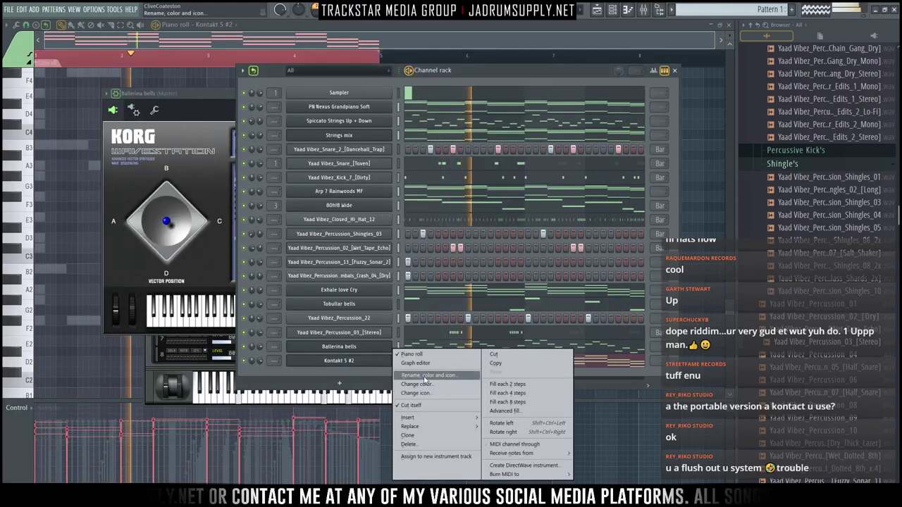
pyautogui.click(427, 381)
pyautogui.write('Ten')
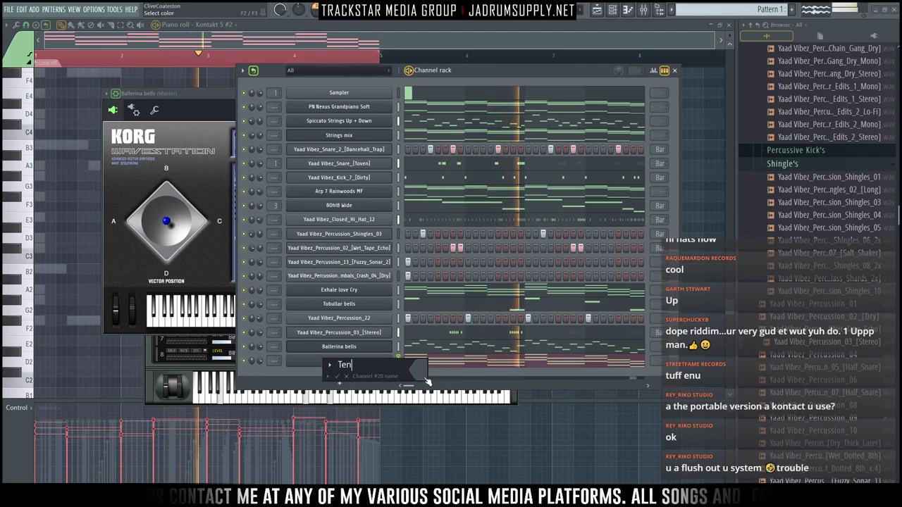
pyautogui.write('nesse ')
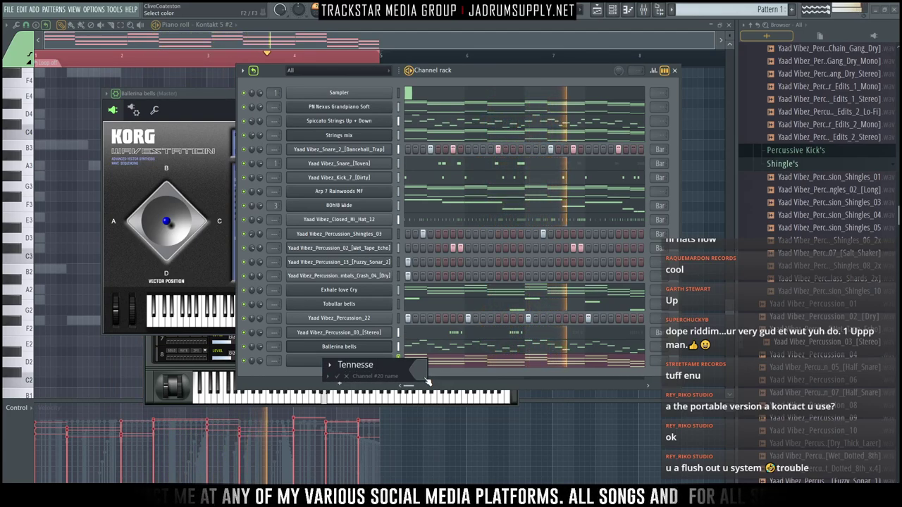
pyautogui.write('C')
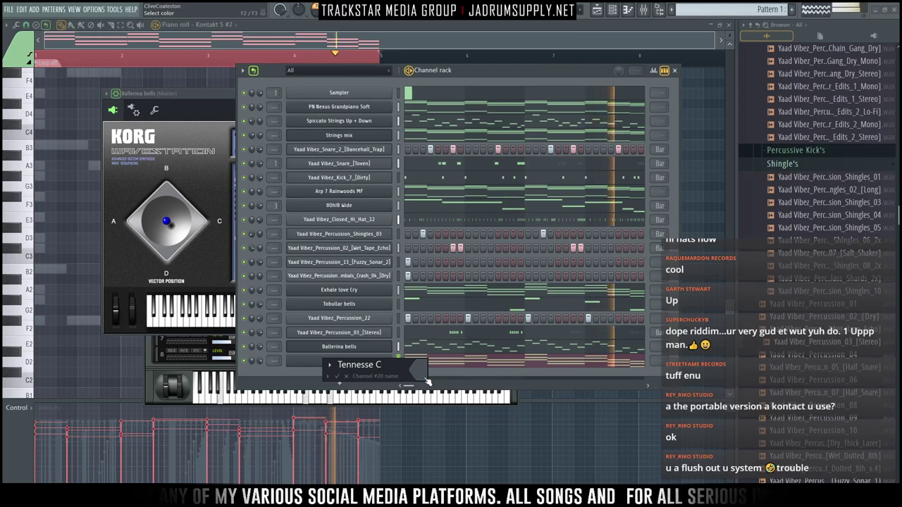
pyautogui.press('Left')
pyautogui.press('Left')
pyautogui.press('Left')
pyautogui.press('Left')
pyautogui.press('Left')
pyautogui.press('Left')
pyautogui.press('Left')
pyautogui.press('Left')
pyautogui.press('Left')
pyautogui.press('Left')
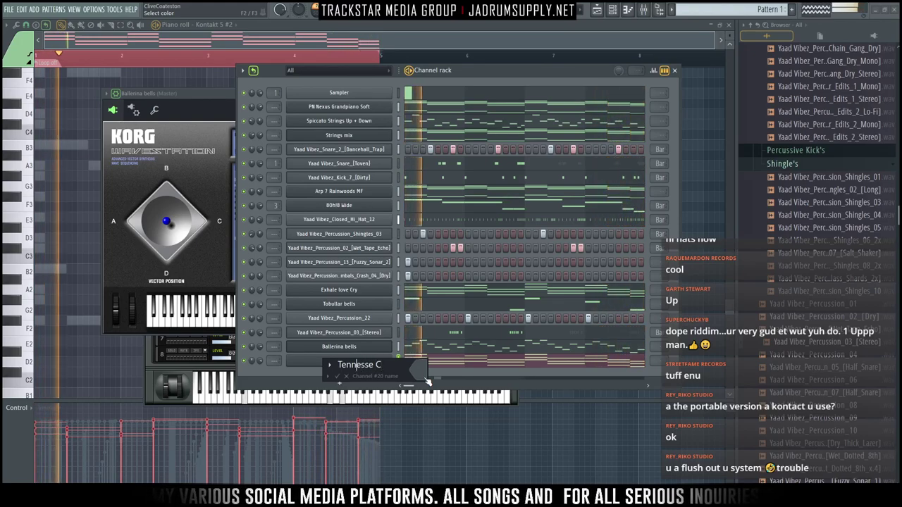
pyautogui.write('SA')
pyautogui.press('Return')
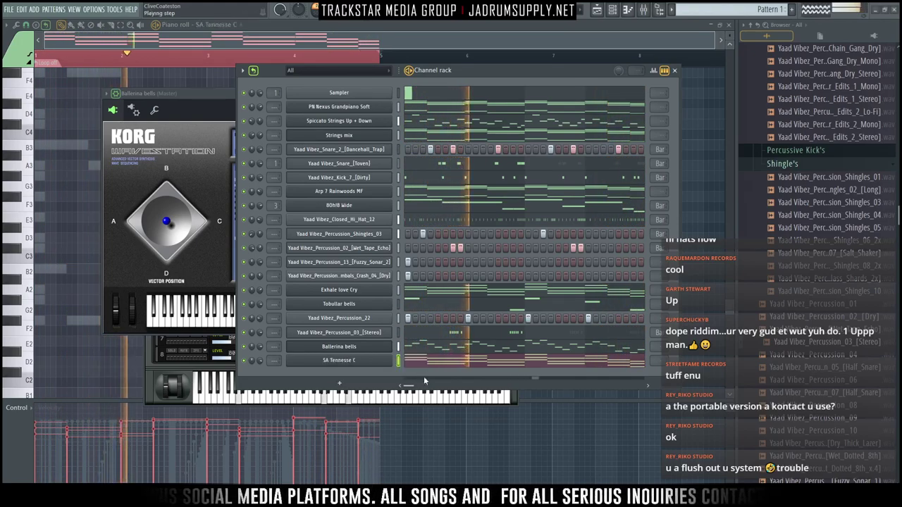
# Select all the melodic instrument channels and color them with a gradient from teal to forest green
pyautogui.press('F4')
pyautogui.press('-')
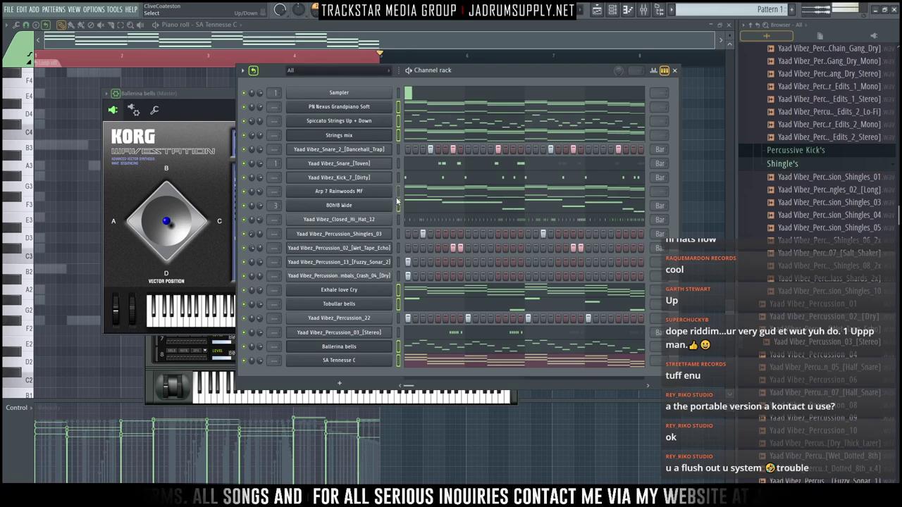
pyautogui.click(243, 71)
pyautogui.moveTo(296, 160)
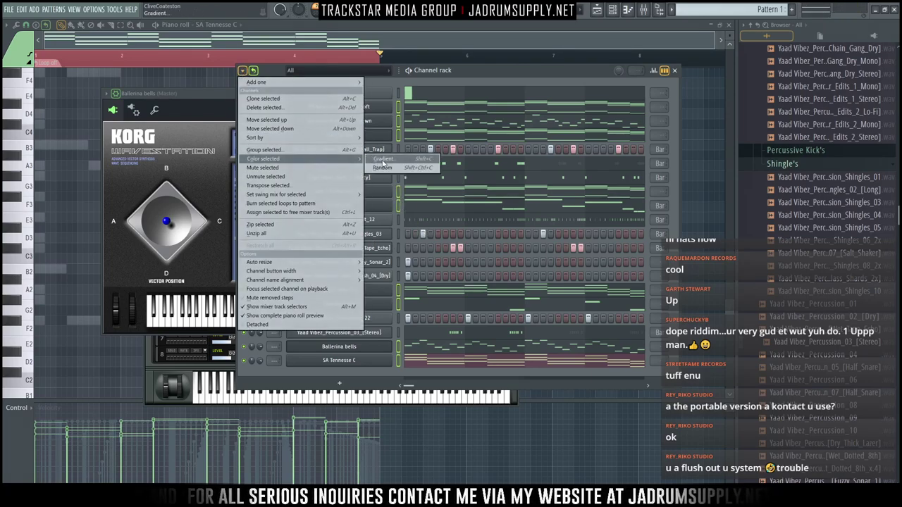
pyautogui.click(395, 169)
pyautogui.click(539, 243)
pyautogui.click(577, 294)
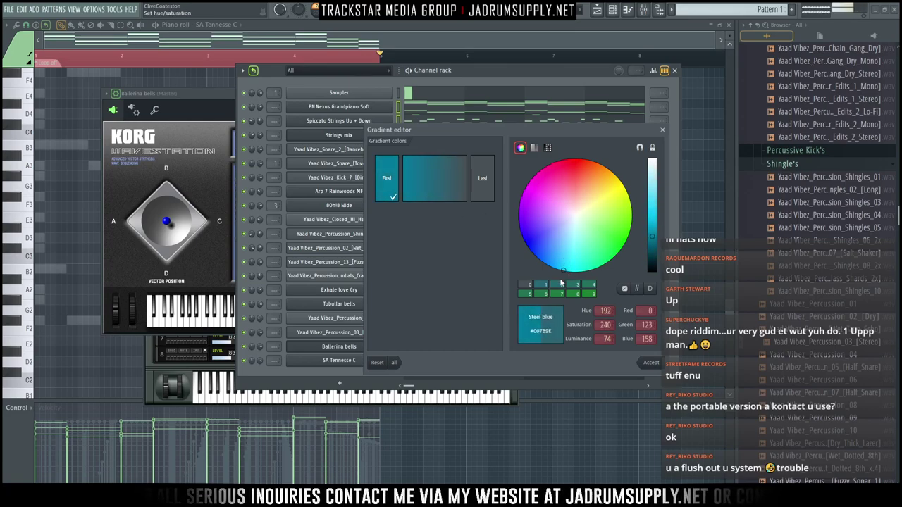
pyautogui.click(614, 235)
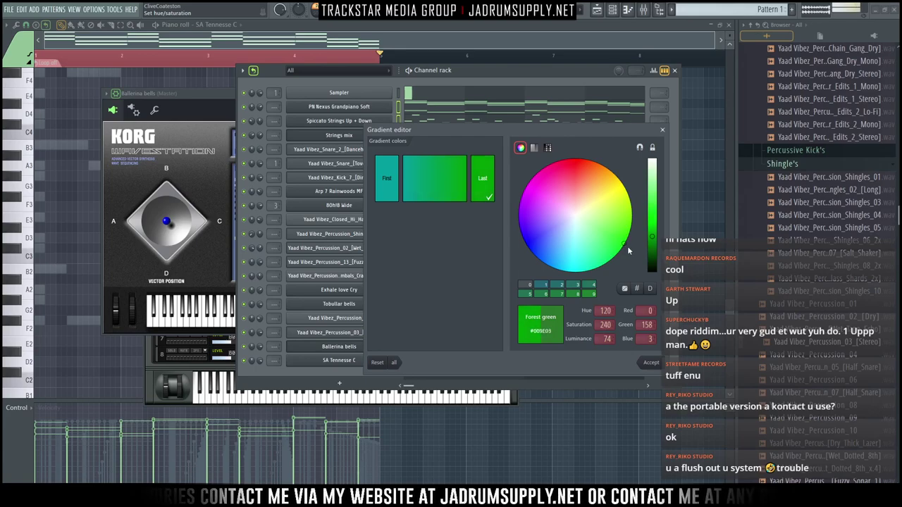
pyautogui.click(651, 363)
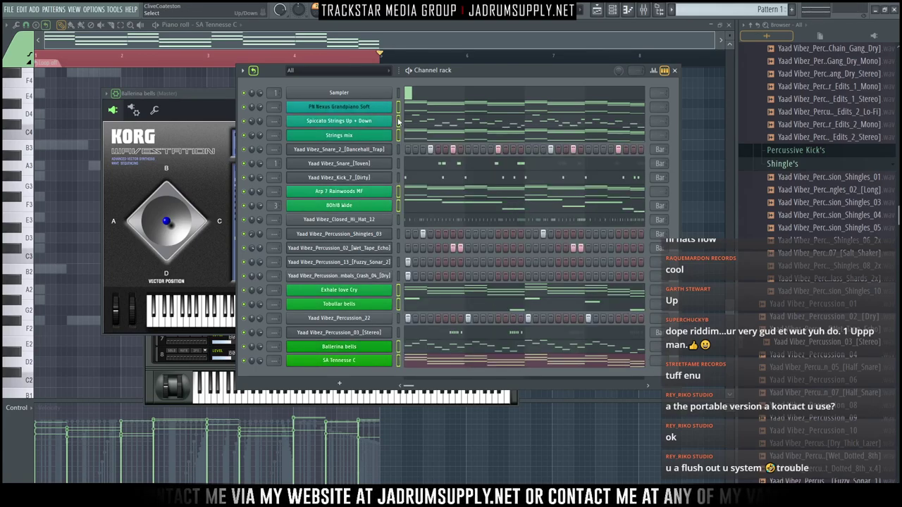
# Shift the two in-use mixer inserts to tracks 5 and 8 and route the selected channels to consecutive mixer tracks starting at track 1
pyautogui.click(642, 12)
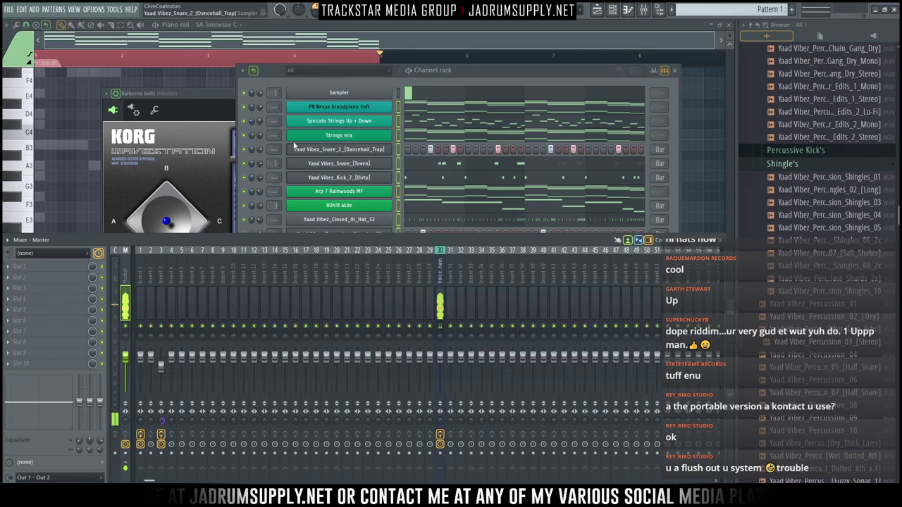
pyautogui.click(140, 304)
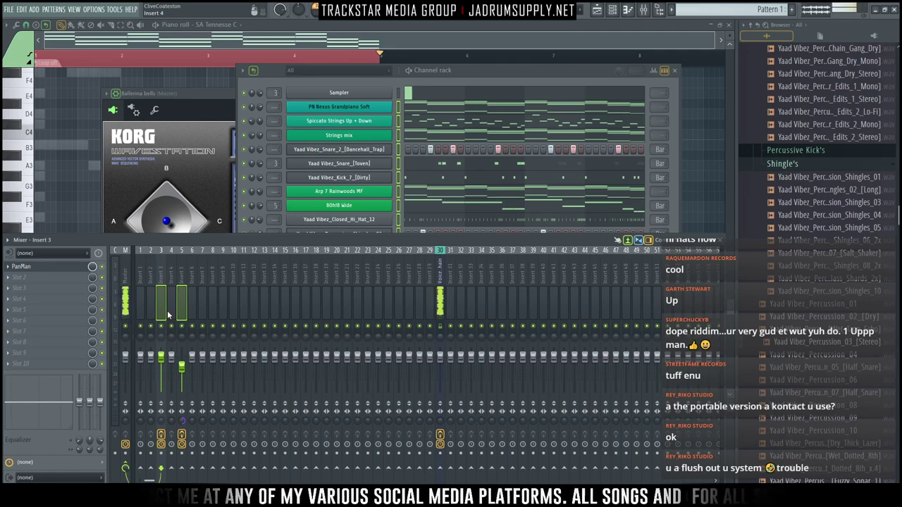
pyautogui.hotkey('alt', 'Right')
pyautogui.hotkey('alt', 'Right')
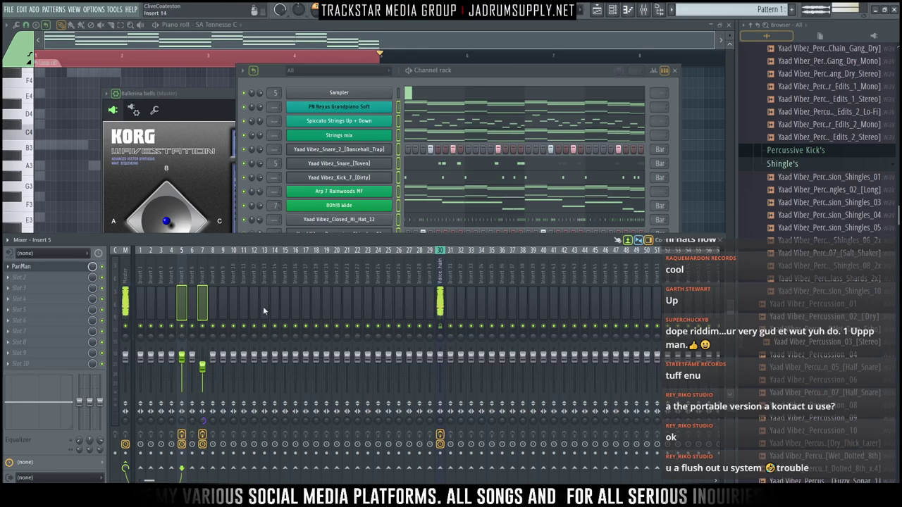
pyautogui.hotkey('alt', 'Right')
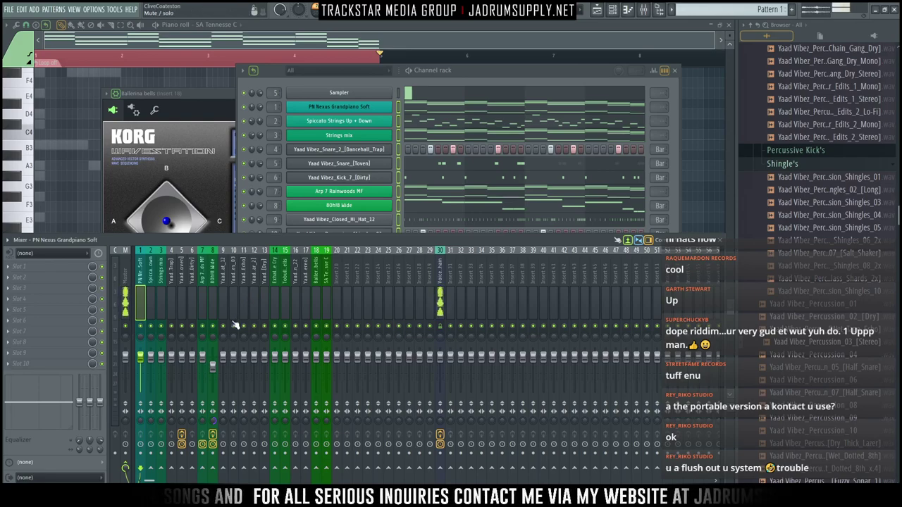
pyautogui.press('space')
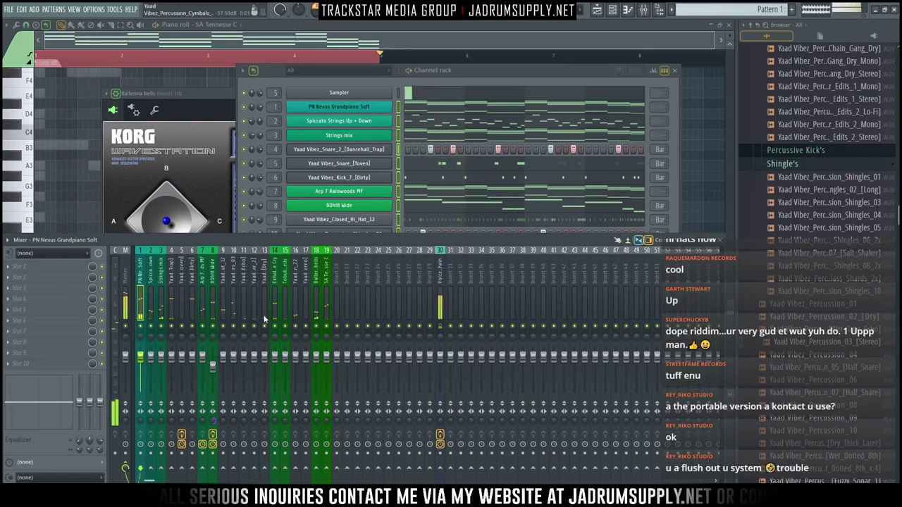
# Split Pattern 1 by channel and place all the resulting patterns at bar 1, each on its own playlist track
pyautogui.click(272, 69)
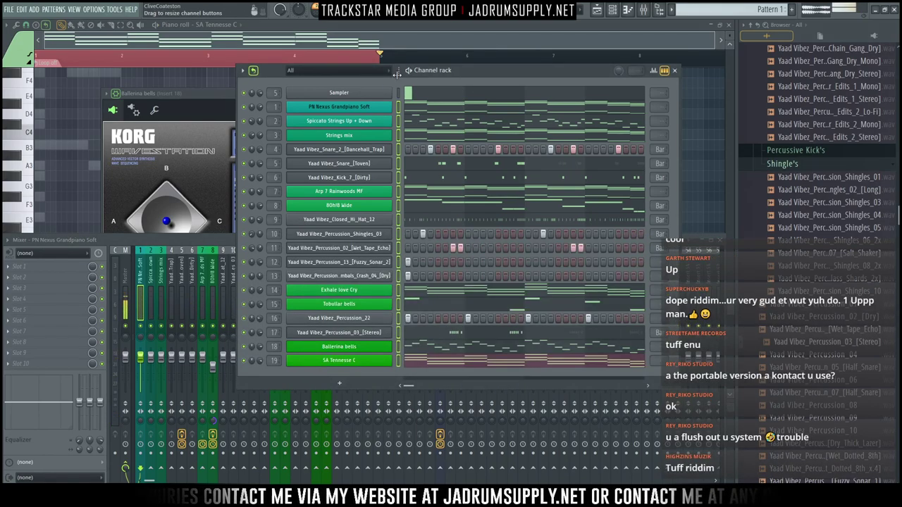
pyautogui.press('F4')
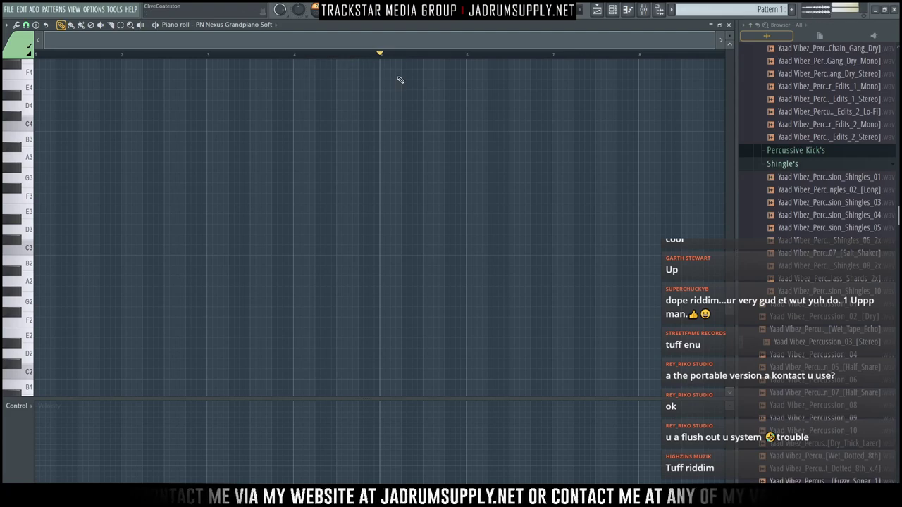
pyautogui.press('F7')
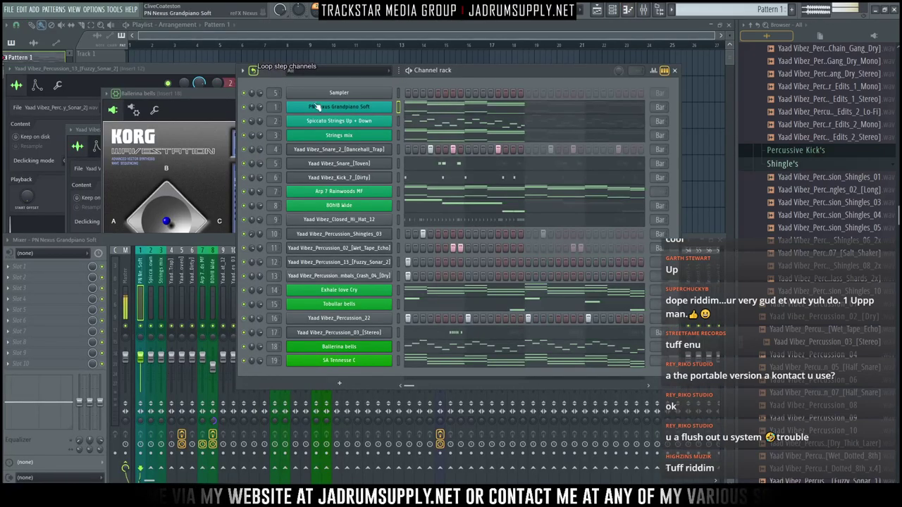
pyautogui.click(156, 56)
pyautogui.rightClick(40, 61)
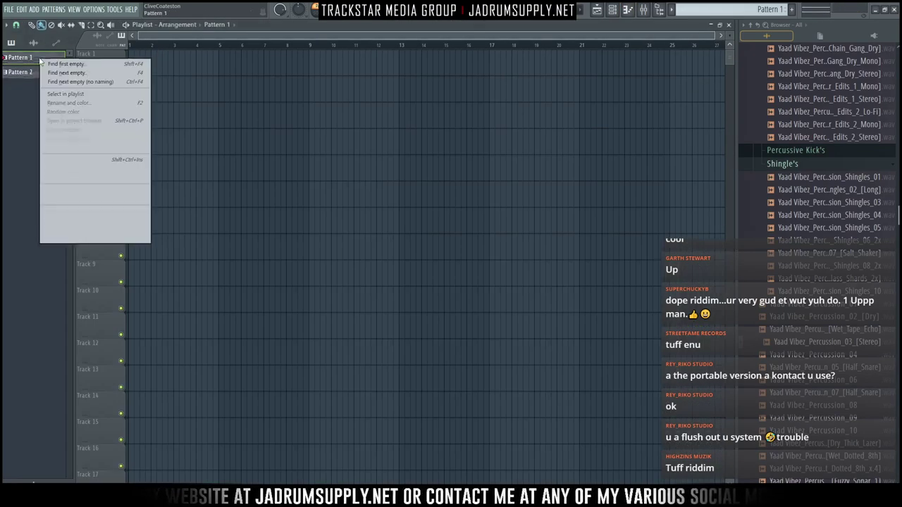
pyautogui.click(72, 212)
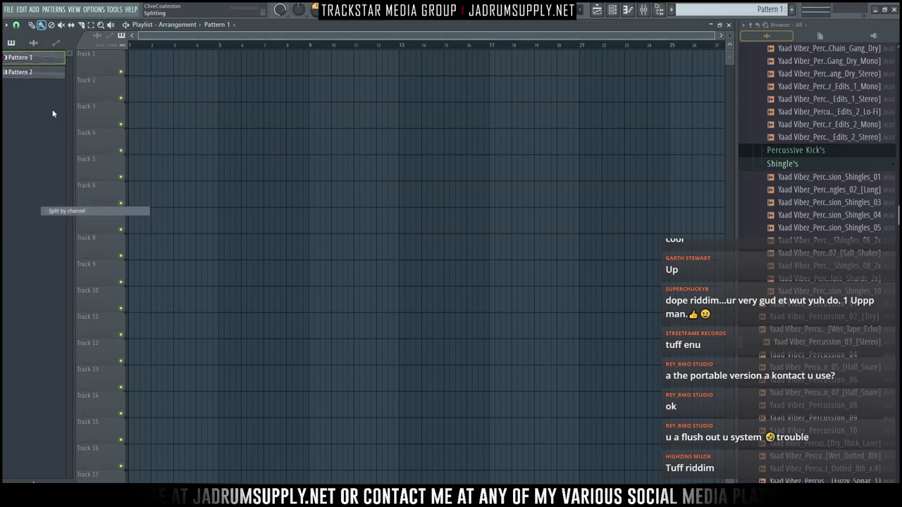
pyautogui.keyDown('shift'); pyautogui.click(32, 319); pyautogui.keyUp('shift')
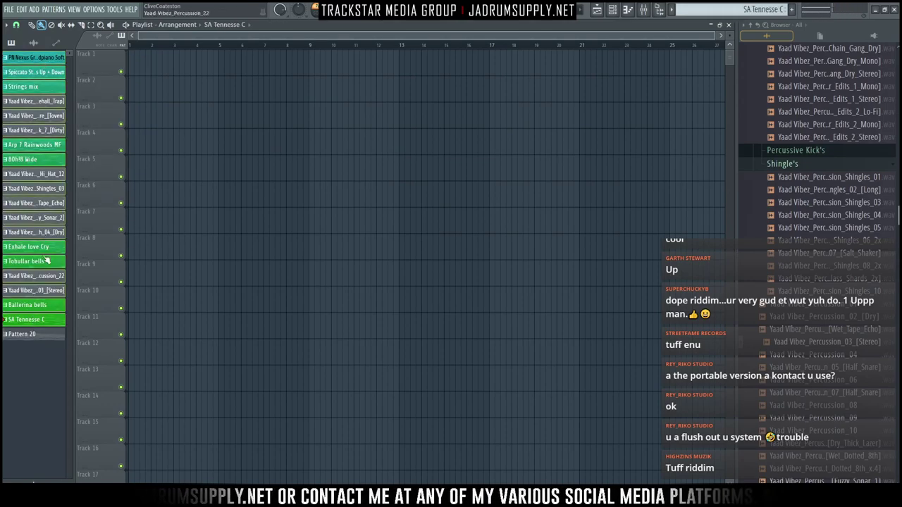
# Set the latch mode of the SA Tennesse C strummed guitar to Stop within 1/8 in its playback settings
pyautogui.click(611, 9)
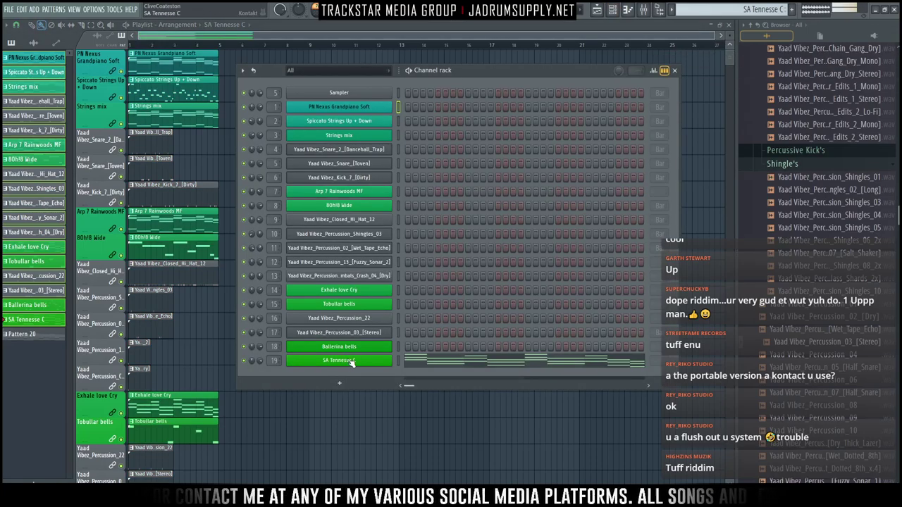
pyautogui.click(348, 362)
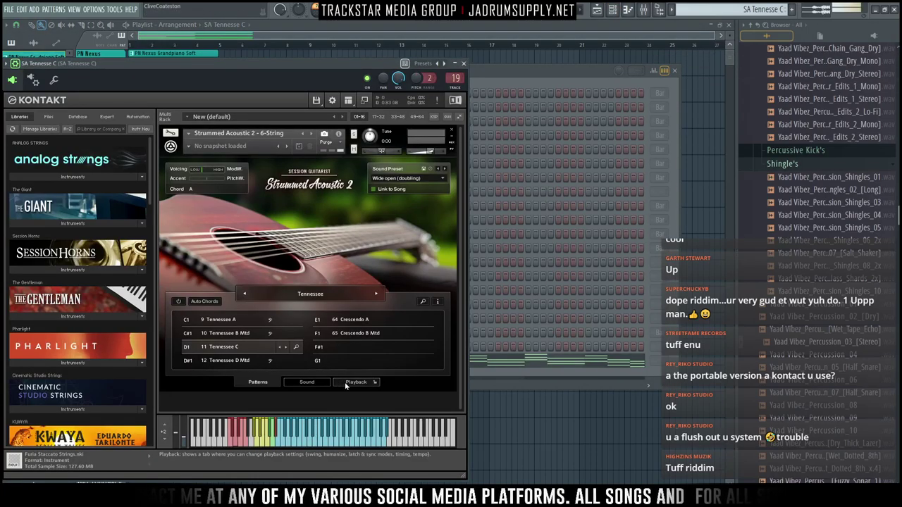
pyautogui.click(345, 386)
pyautogui.click(229, 337)
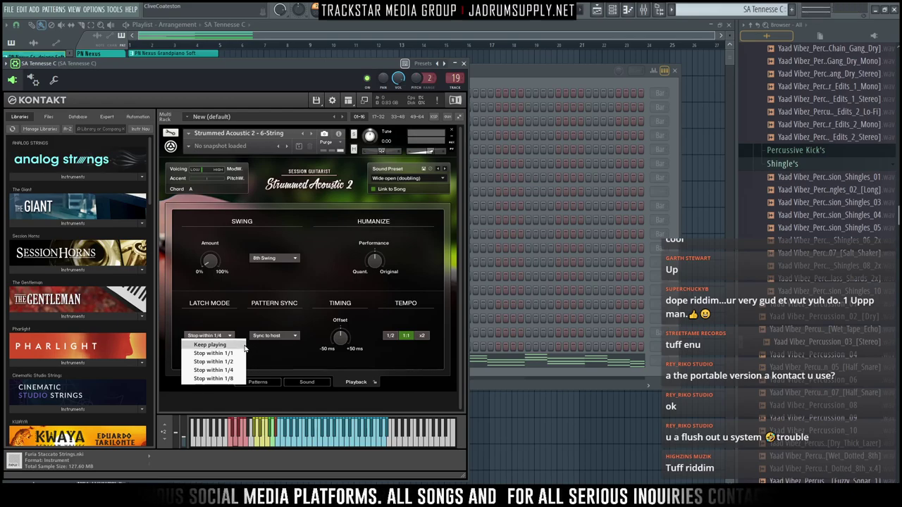
pyautogui.click(228, 379)
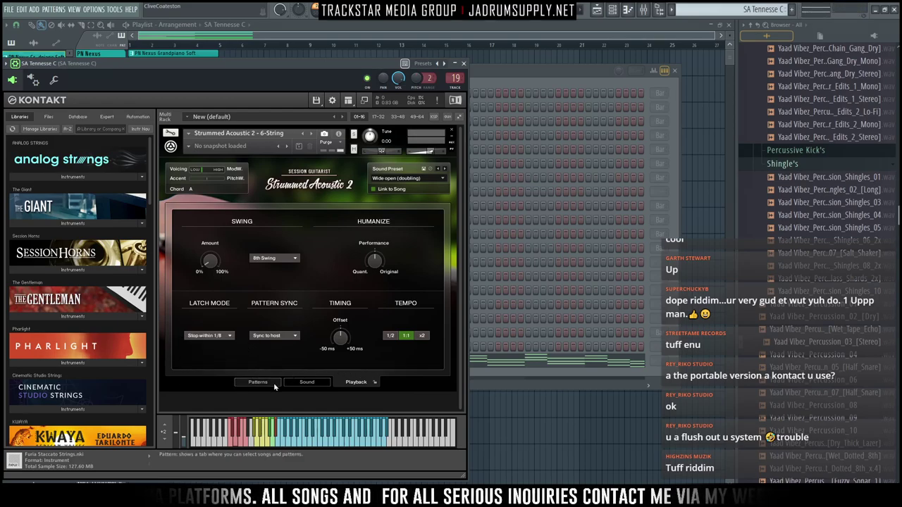
pyautogui.click(258, 382)
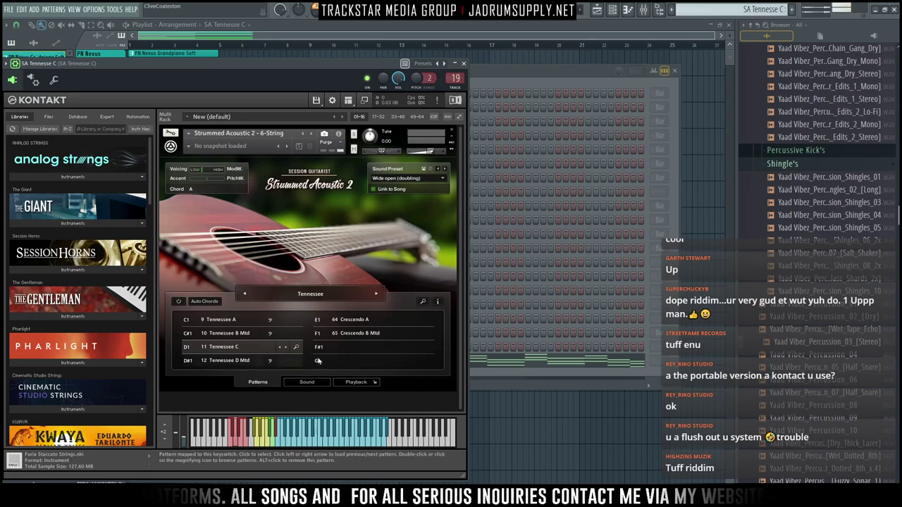
pyautogui.click(464, 63)
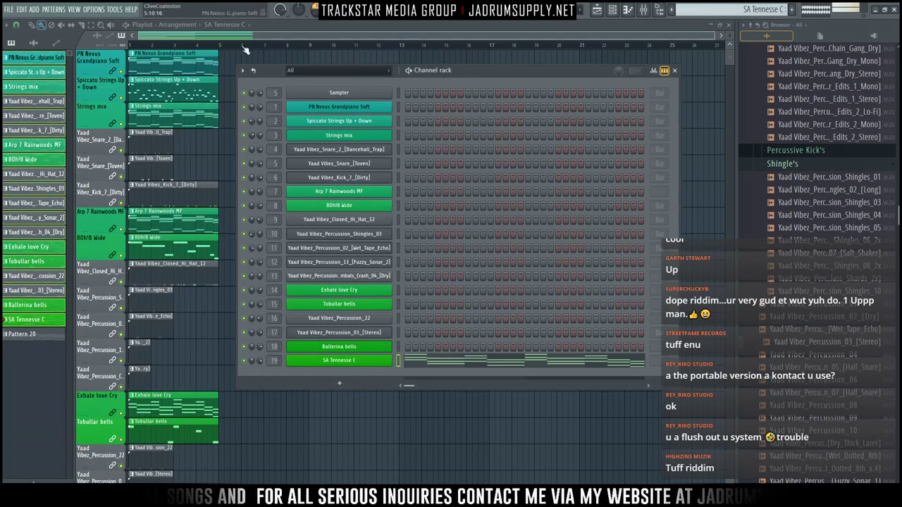
# Select all the pattern clips in the playlist and move them together so they start at bar 9
pyautogui.press('F6')
pyautogui.scroll(-6, 265, 362)
pyautogui.scroll(2, 265, 361)
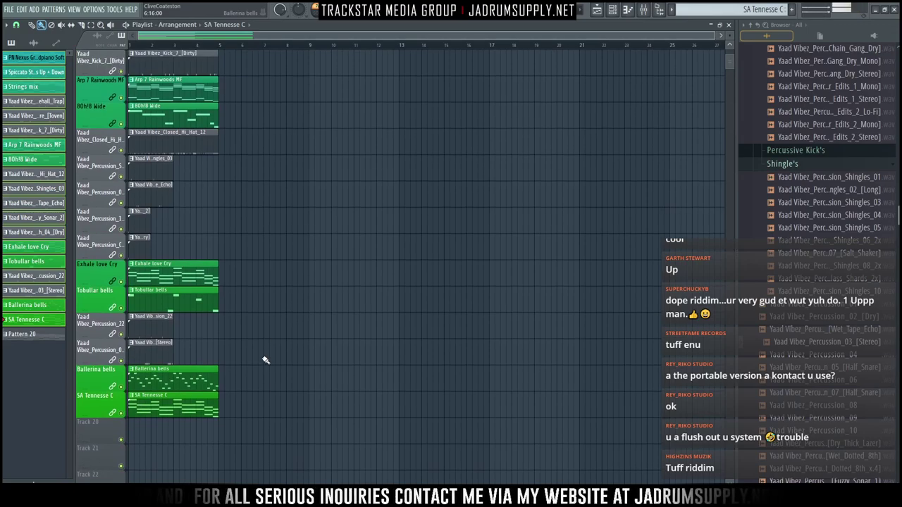
pyautogui.moveTo(270, 441); pyautogui.dragTo(59, 10)
pyautogui.moveTo(173, 60); pyautogui.dragTo(354, 56)
pyautogui.keyDown('ctrl'); pyautogui.click(246, 121); pyautogui.keyUp('ctrl')
pyautogui.keyDown('ctrl'); pyautogui.rightClick(262, 129); pyautogui.keyUp('ctrl')
pyautogui.scroll(-3, 413, 50)
pyautogui.scroll(-2, 414, 50)
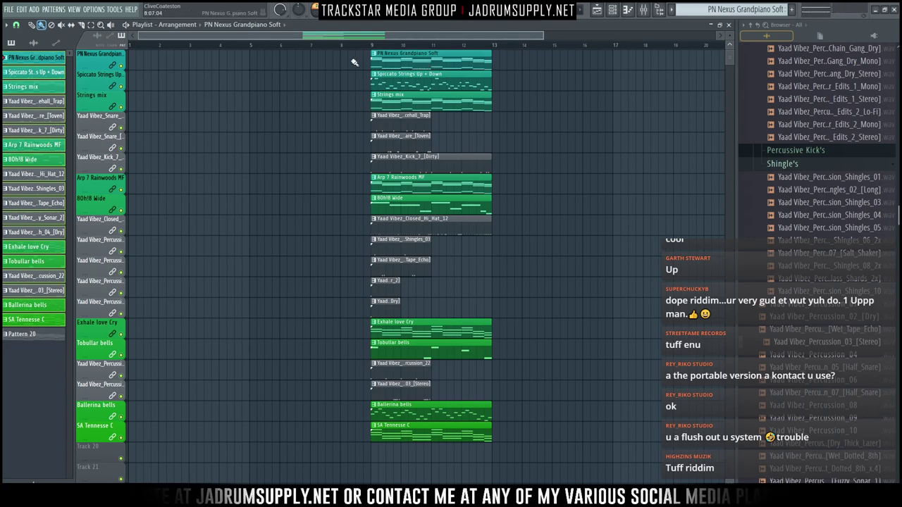
# Add PN Nexus Grandpiano Soft and SA Tennesse C clips at bars 1 and 5 on their own tracks
pyautogui.moveTo(355, 61); pyautogui.dragTo(134, 64)
pyautogui.keyDown('ctrl'); pyautogui.rightClick(337, 112); pyautogui.keyUp('ctrl')
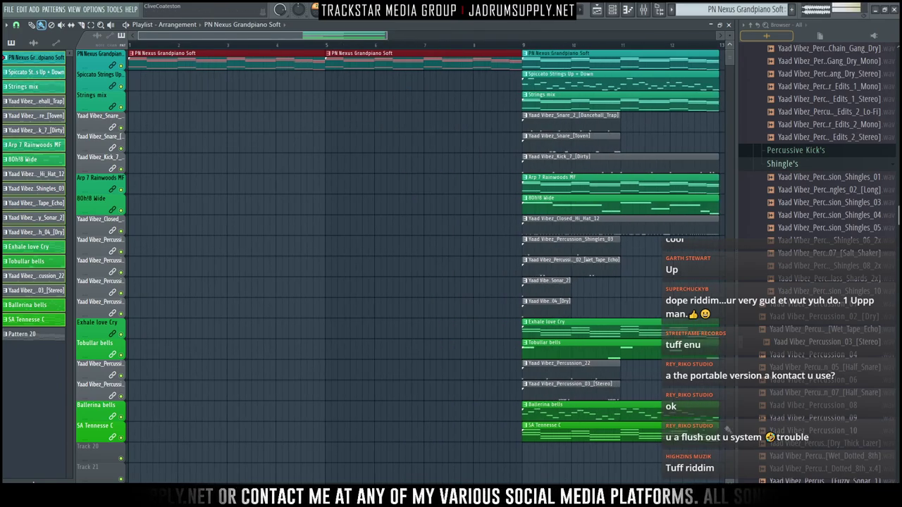
pyautogui.click(550, 431)
pyautogui.moveTo(352, 434); pyautogui.dragTo(4, 426)
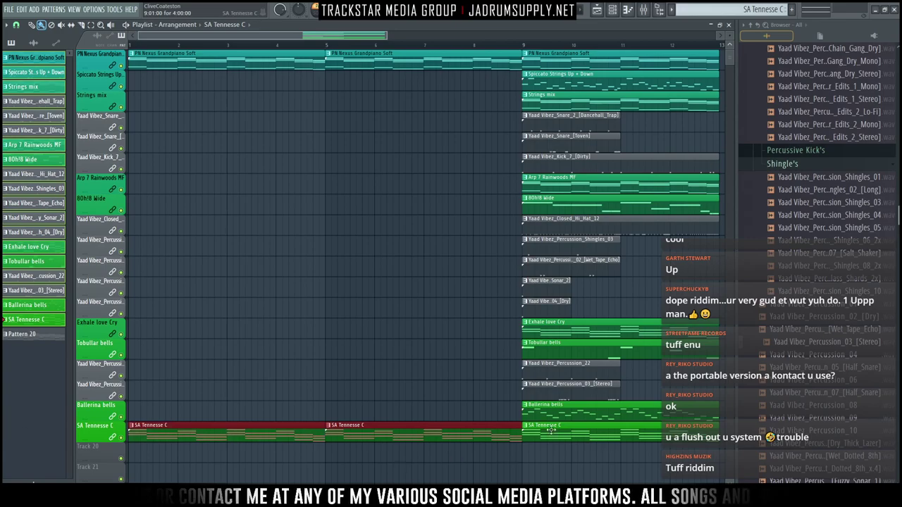
# Add one Arp 7 Rainwoods MF clip and one 8Oh!8 Wide clip at bar 5 on their own tracks
pyautogui.click(554, 189)
pyautogui.click(318, 178)
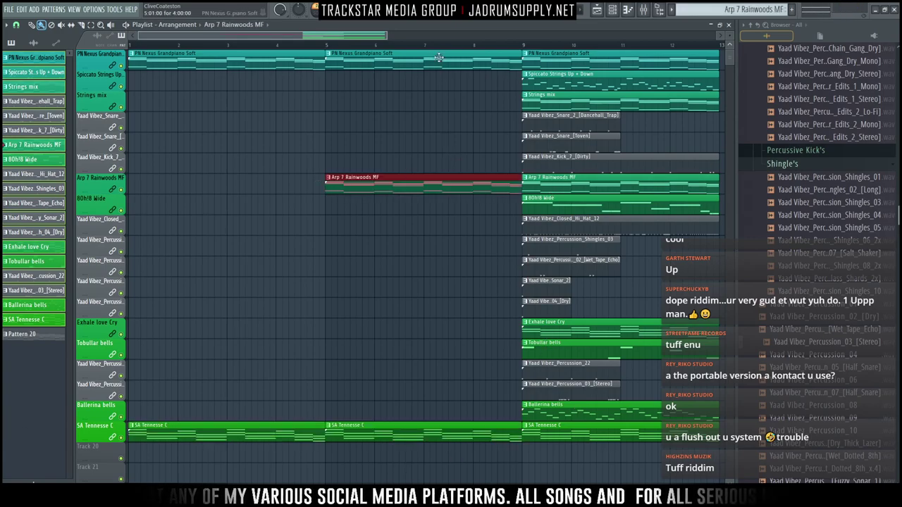
pyautogui.scroll(-4, 439, 53)
pyautogui.scroll(-4, 443, 53)
pyautogui.keyDown('ctrl'); pyautogui.click(449, 145); pyautogui.keyUp('ctrl')
pyautogui.scroll(2, 388, 155)
pyautogui.click(329, 141)
pyautogui.click(230, 143)
# Insert a playlist track below 8Oh!8 Wide, move that pattern's bar 5 clip onto it and make the clip unique
pyautogui.rightClick(104, 153)
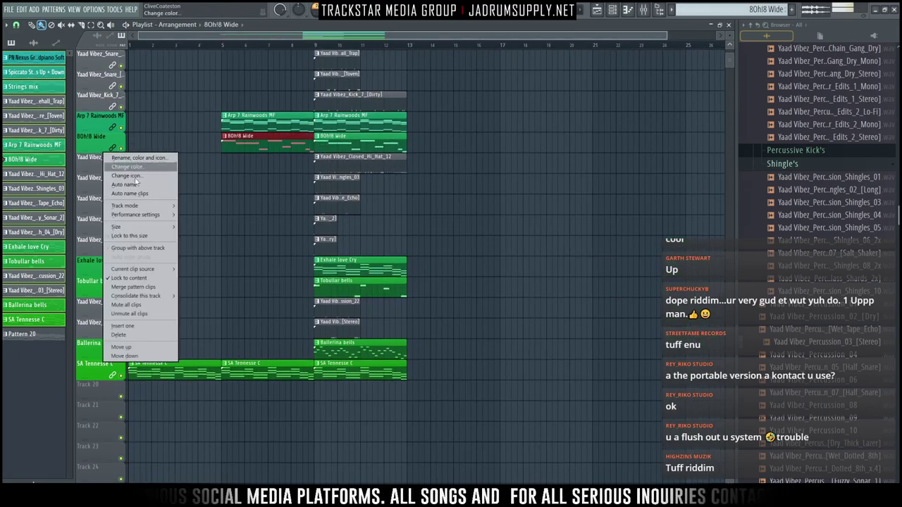
pyautogui.click(172, 326)
pyautogui.moveTo(263, 149); pyautogui.dragTo(270, 167)
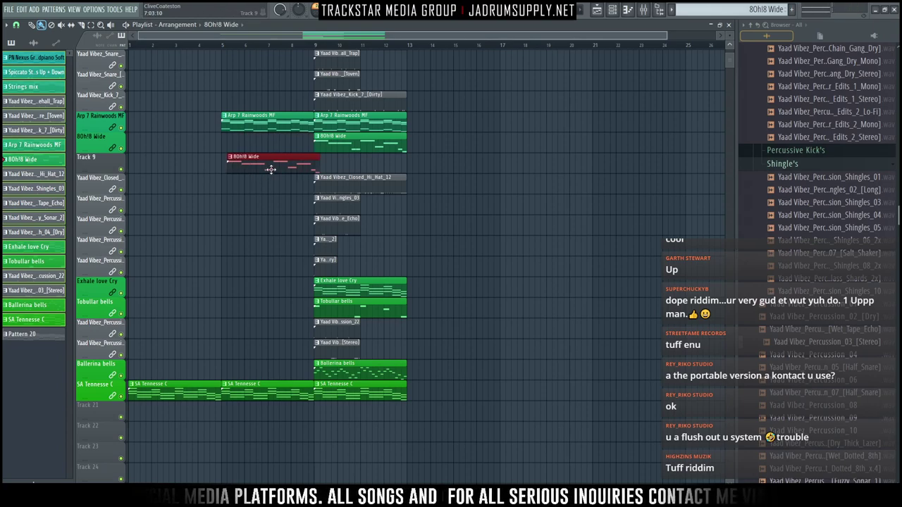
pyautogui.click(225, 161)
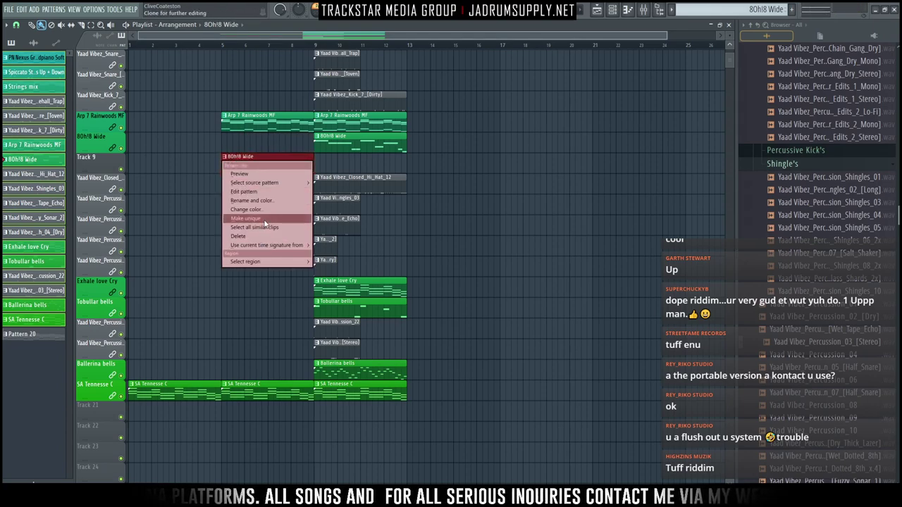
pyautogui.click(240, 220)
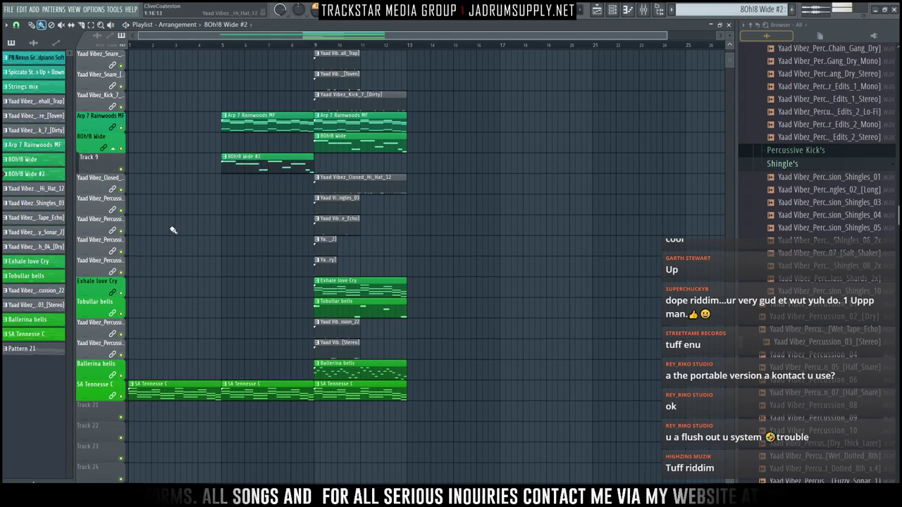
# Insert a playlist track above 8Oh!8 Wide, name it "808" and color it black
pyautogui.rightClick(101, 134)
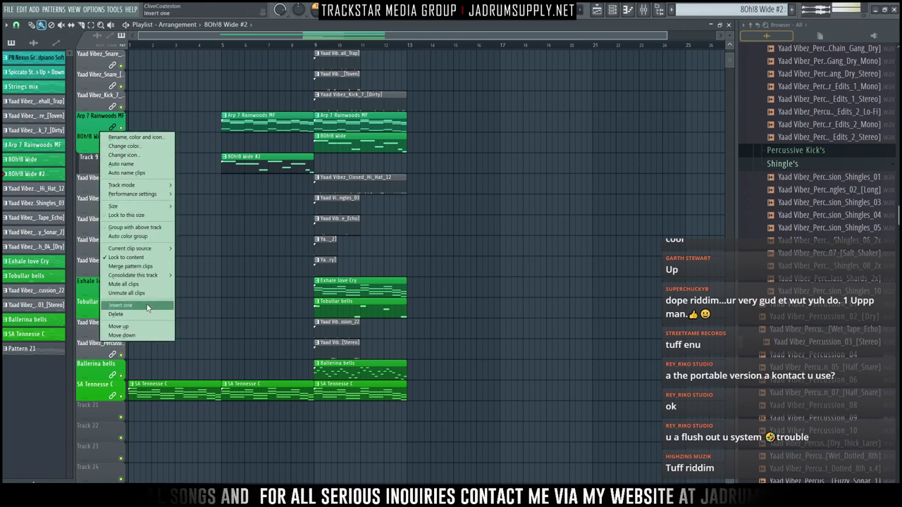
pyautogui.click(121, 305)
pyautogui.rightClick(102, 134)
pyautogui.click(134, 136)
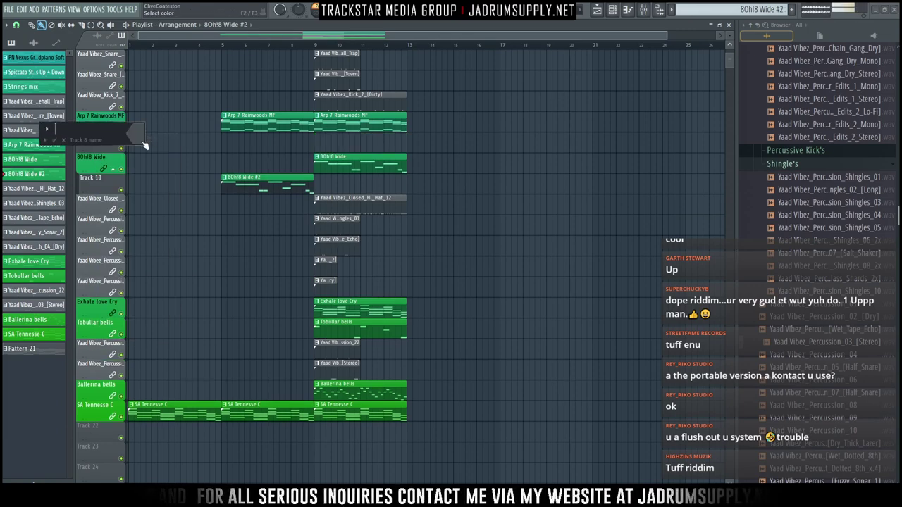
pyautogui.click(143, 143)
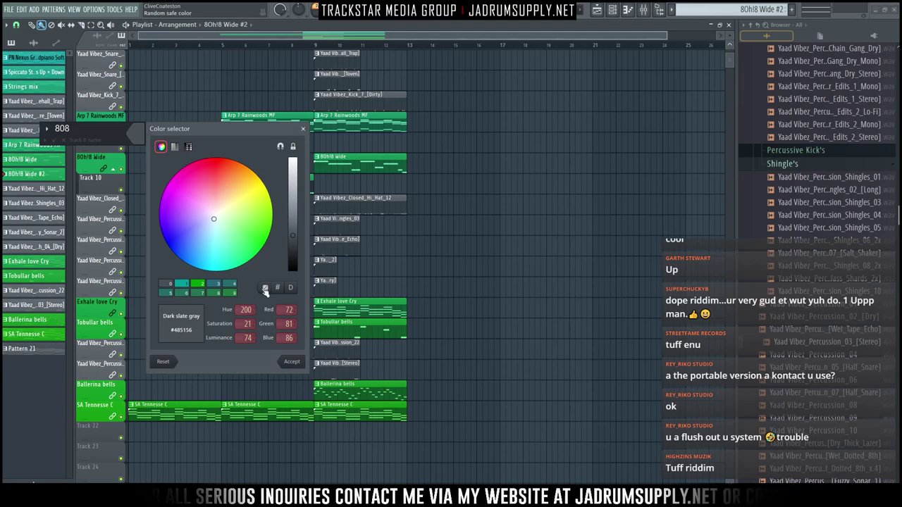
pyautogui.click(296, 265)
pyautogui.click(291, 362)
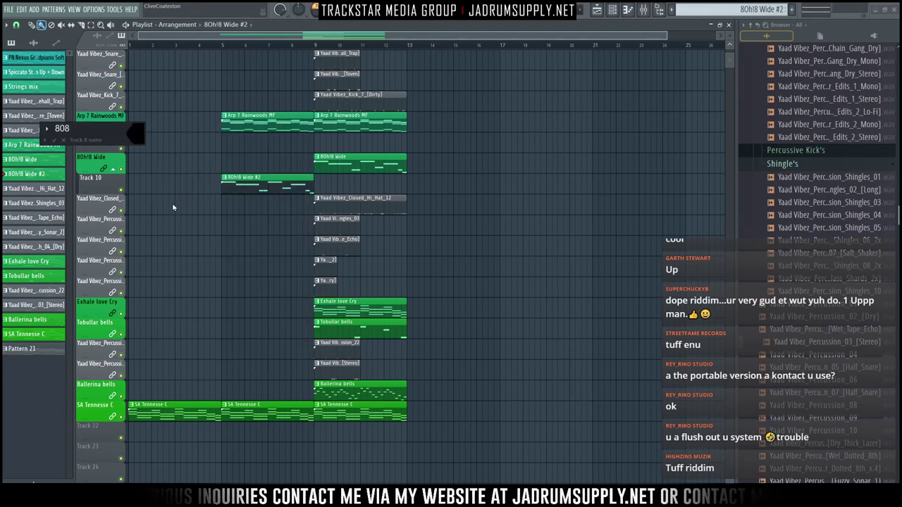
pyautogui.press('Return')
# Shrink the 808 track to a slim header and group the 8Oh!8 Wide tracks under it
pyautogui.moveTo(107, 149); pyautogui.dragTo(105, 139)
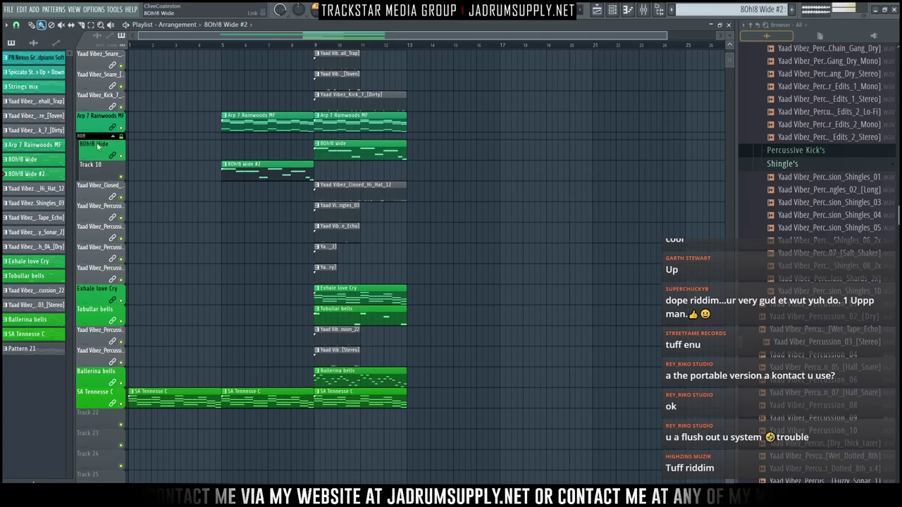
pyautogui.click(114, 137)
pyautogui.click(114, 138)
pyautogui.scroll(3, 186, 195)
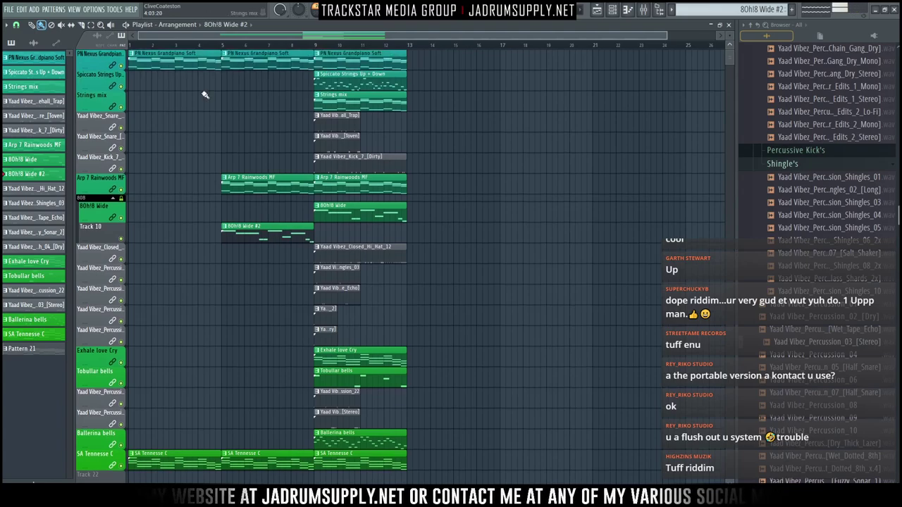
# Play the arrangement from bar 1 to check the piano and guitar intro
pyautogui.press('space')
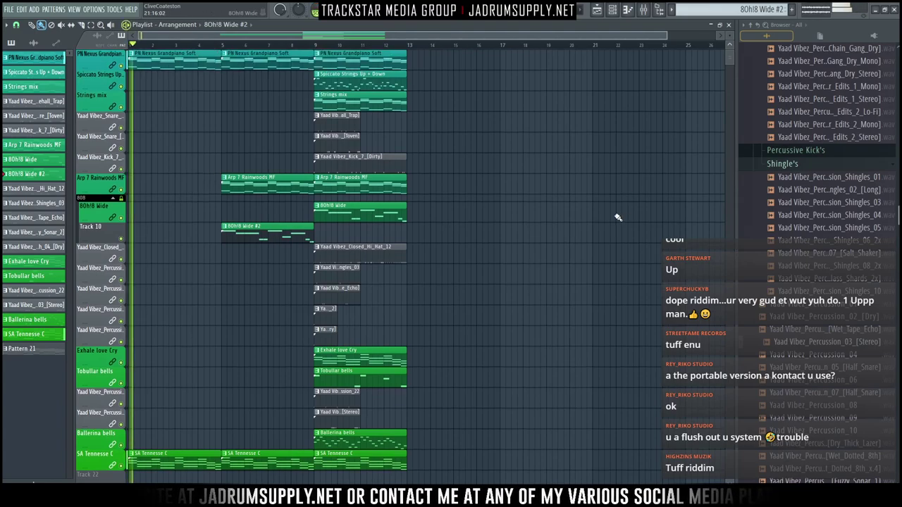
pyautogui.scroll(2, 437, 45)
pyautogui.scroll(-2, 437, 45)
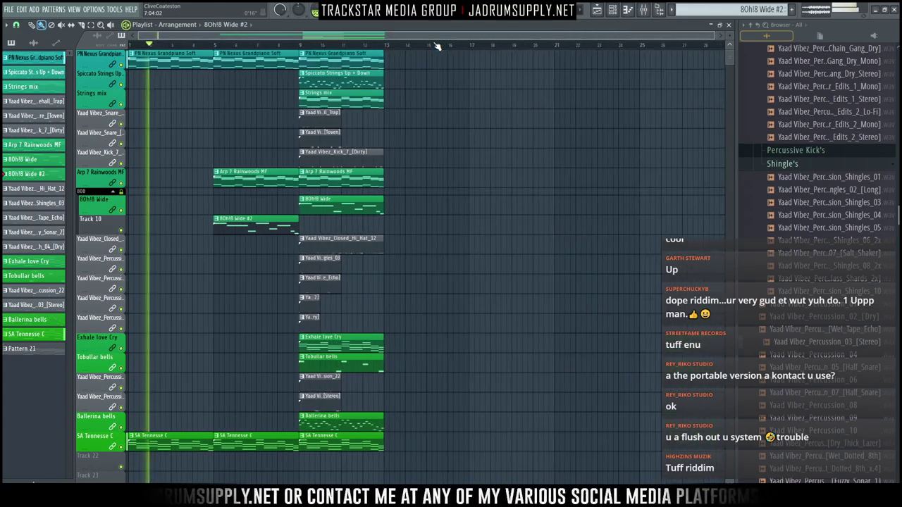
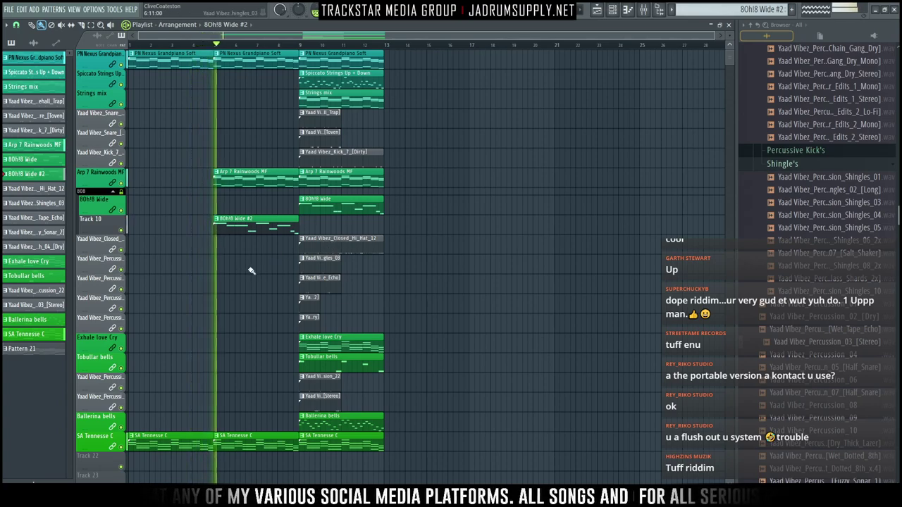
# Open the 8Oh!8 Wide #2 notes, shorten the first A3 in bar 1, add another A3 right after it and listen
pyautogui.doubleClick(239, 228)
pyautogui.keyDown('ctrl'); pyautogui.rightClick(229, 187); pyautogui.keyUp('ctrl')
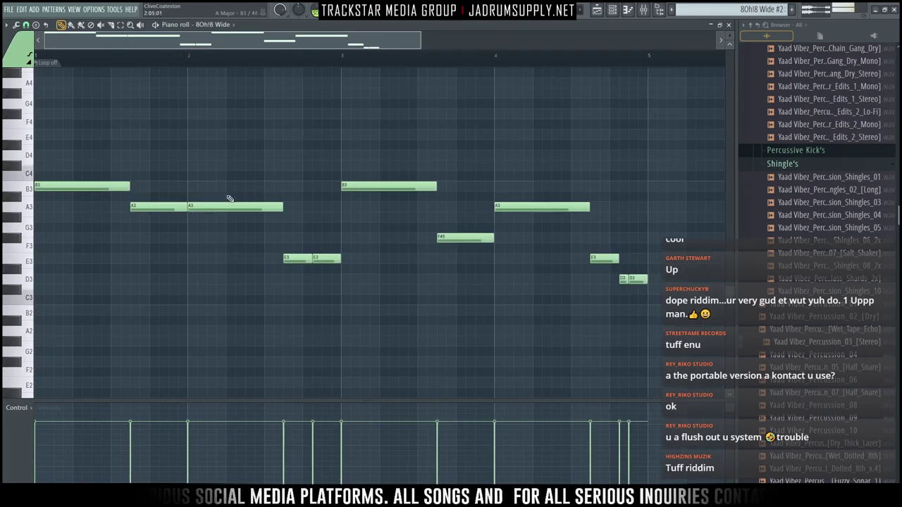
pyautogui.moveTo(187, 209); pyautogui.dragTo(160, 210)
pyautogui.click(169, 206)
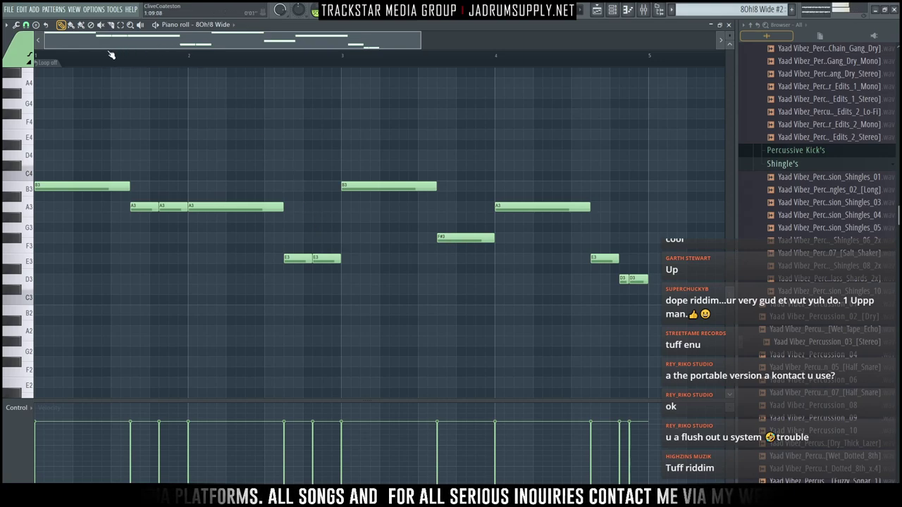
pyautogui.press('space')
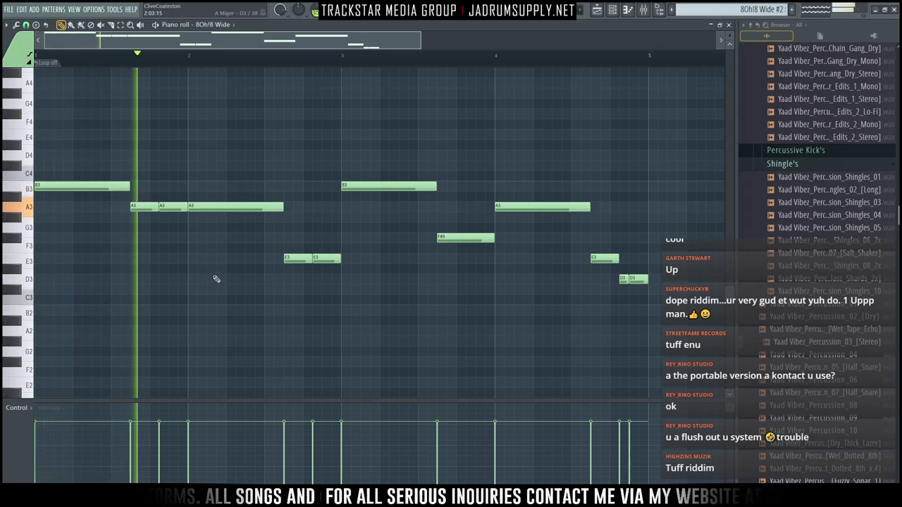
pyautogui.press('space')
# Shorten bar 1's opening B3 to three steps and replace the long A3 in bar 2 and B3 in bar 3 with equally short notes
pyautogui.moveTo(130, 187); pyautogui.dragTo(62, 188)
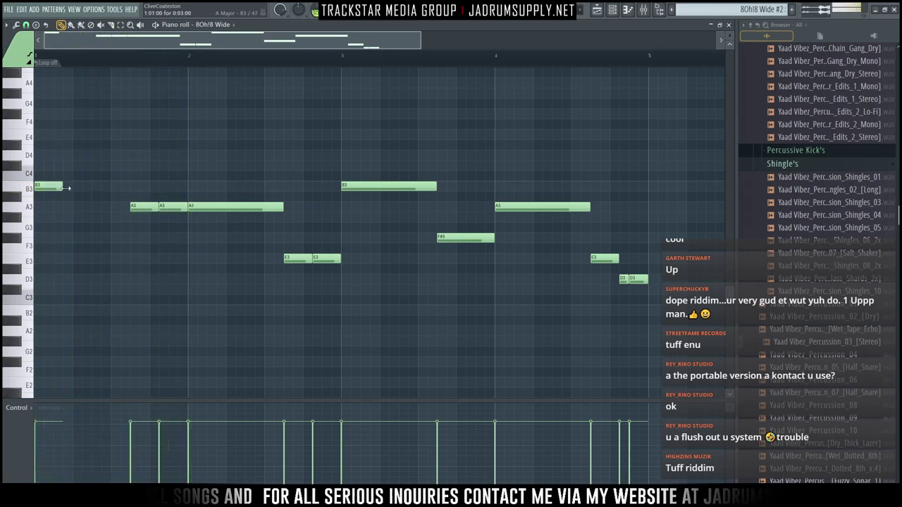
pyautogui.press('space')
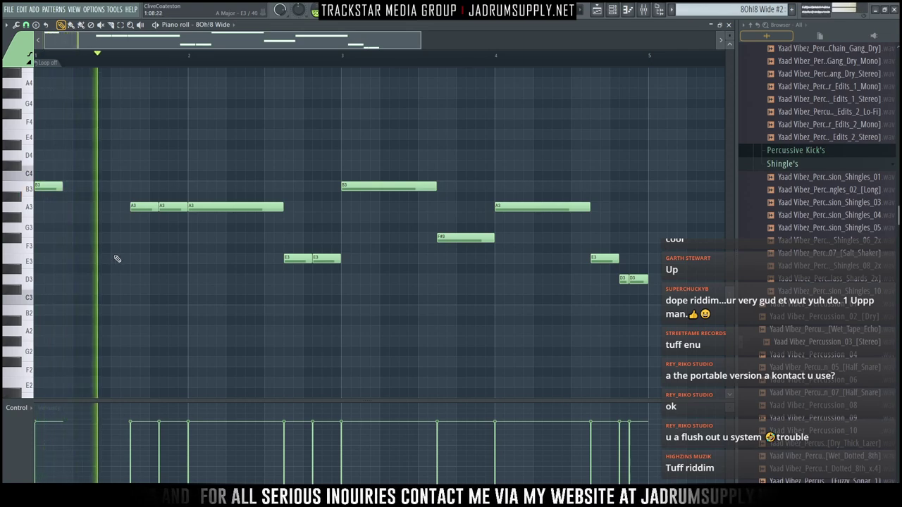
pyautogui.rightClick(196, 209)
pyautogui.click(195, 208)
pyautogui.rightClick(344, 187)
pyautogui.click(344, 187)
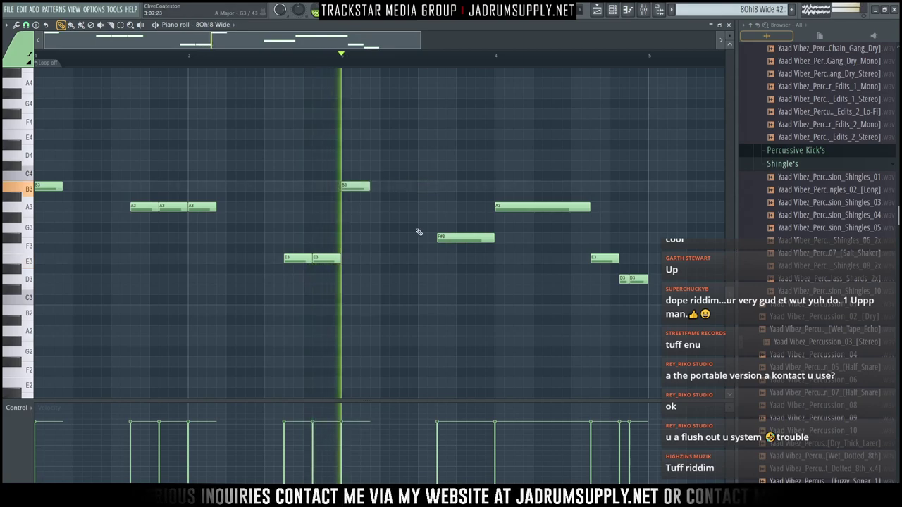
# Replace bar 3's F#3 with a four-step F#3 followed by a shorter one, and bar 4's long A3 with a three-step note
pyautogui.rightClick(445, 241)
pyautogui.click(445, 241)
pyautogui.click(478, 240)
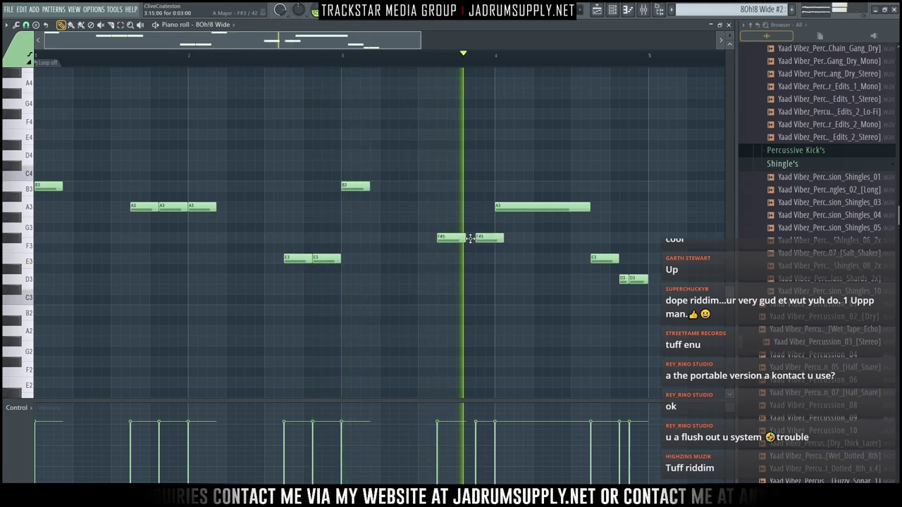
pyautogui.moveTo(502, 240); pyautogui.dragTo(475, 238)
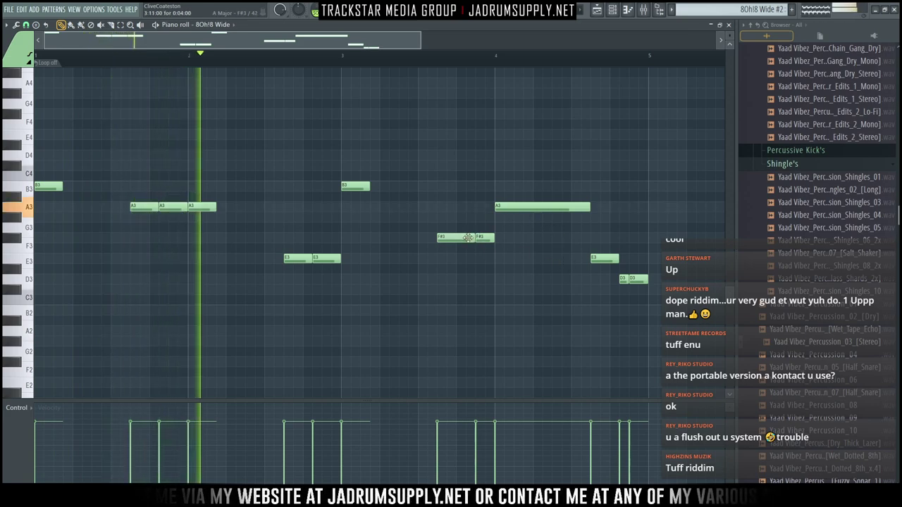
pyautogui.rightClick(500, 210)
pyautogui.click(499, 208)
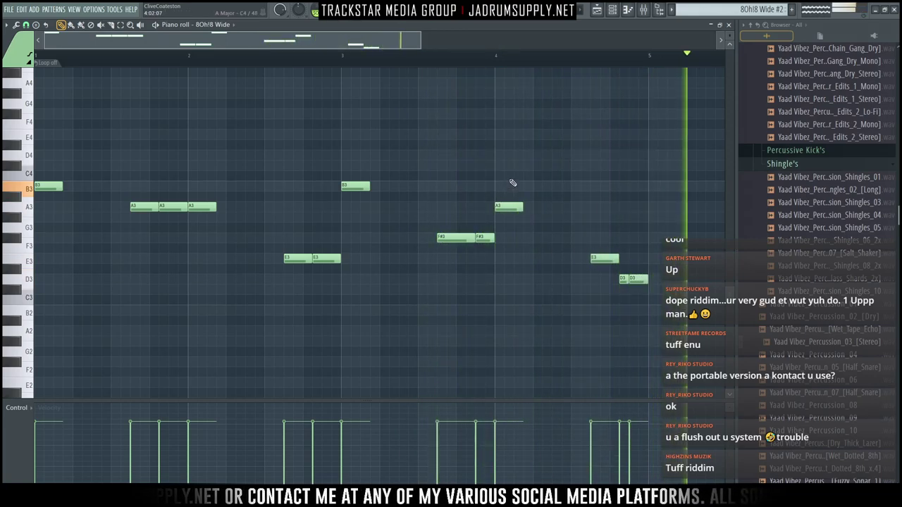
pyautogui.scroll(-3, 559, 62)
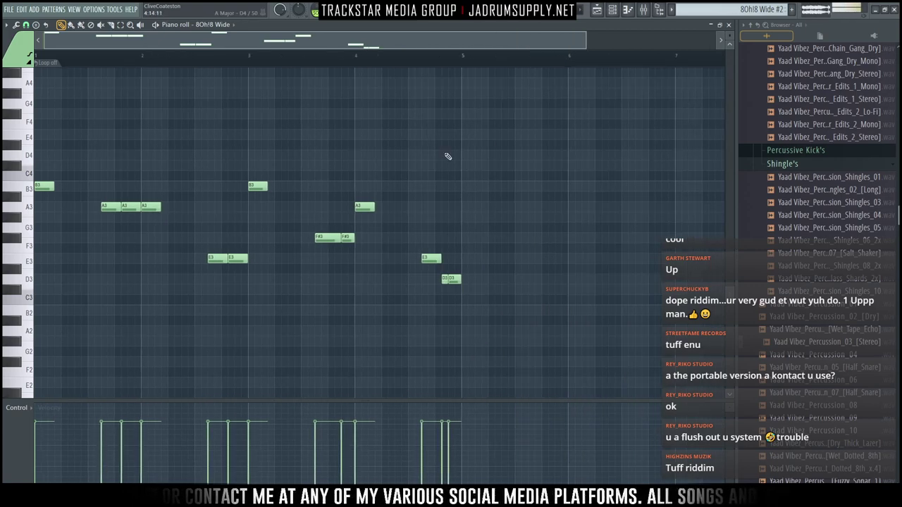
pyautogui.hotkey('ctrl', 'a')
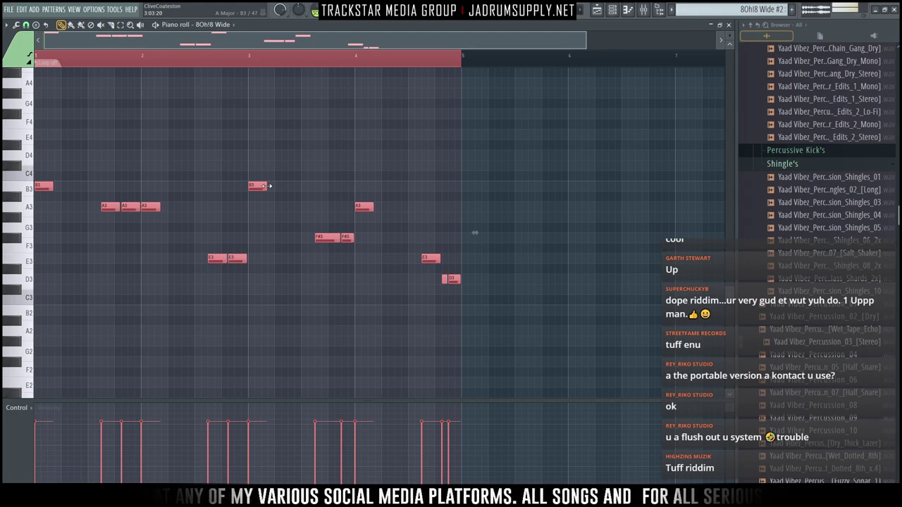
pyautogui.press('pageup')
pyautogui.press('pageup')
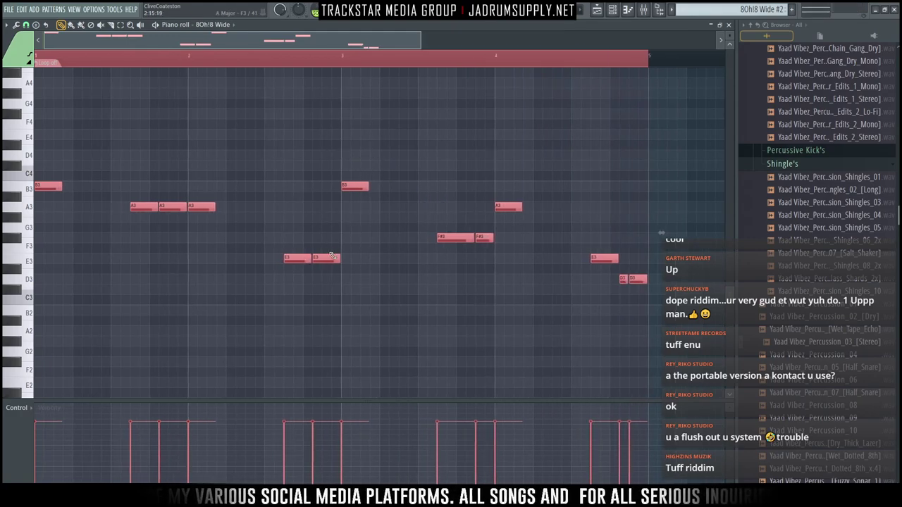
pyautogui.hotkey('ctrl', 'd')
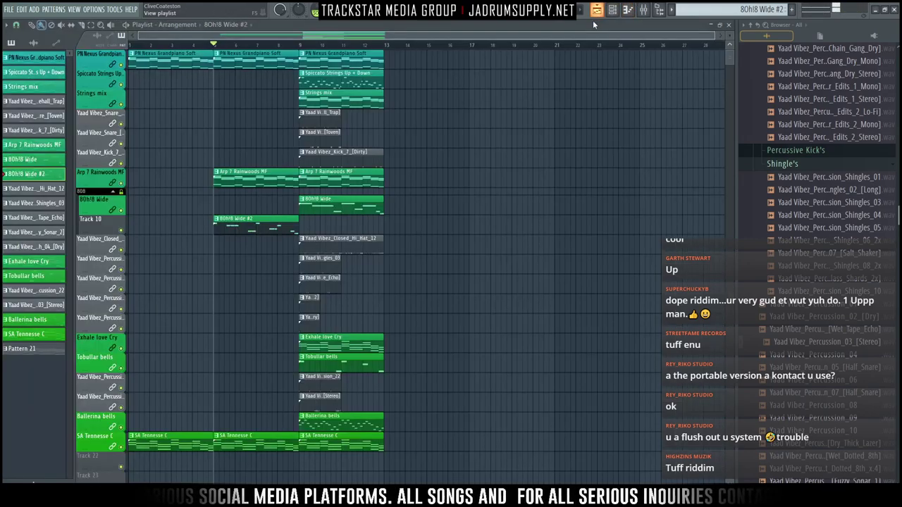
# In the playlist, move the Shingles_03, Wet_Tape_Echo, Sonar_2 and Crash_04 percussion clips from bar 9 to bar 5 and duplicate them at bar 7
pyautogui.click(595, 12)
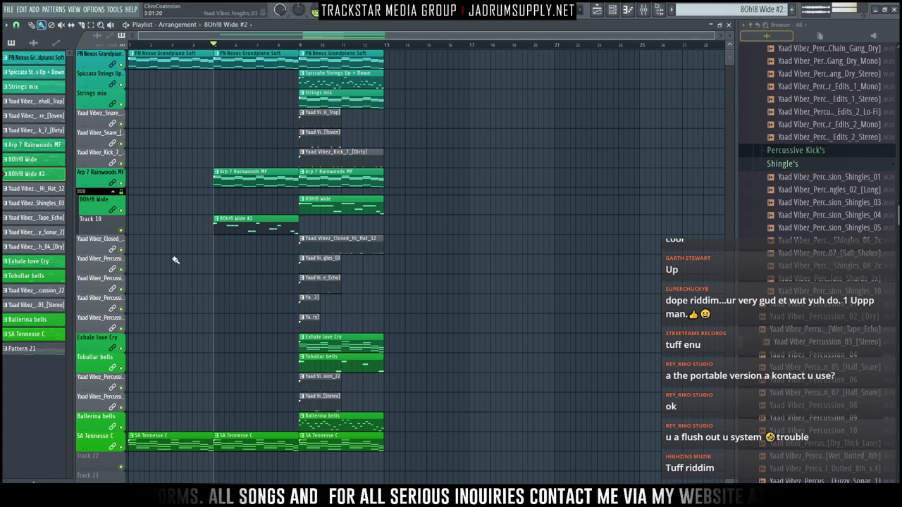
pyautogui.moveTo(288, 270); pyautogui.dragTo(333, 318)
pyautogui.moveTo(312, 289); pyautogui.dragTo(225, 328)
pyautogui.moveTo(237, 281); pyautogui.dragTo(283, 287)
pyautogui.rightClick(353, 317)
pyautogui.scroll(7, 252, 47)
pyautogui.moveTo(255, 35); pyautogui.dragTo(223, 36)
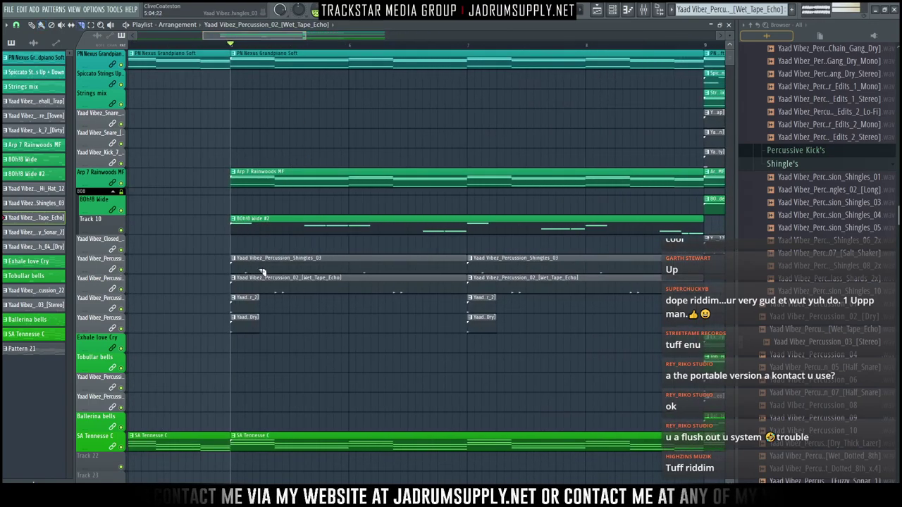
pyautogui.scroll(-3, 360, 51)
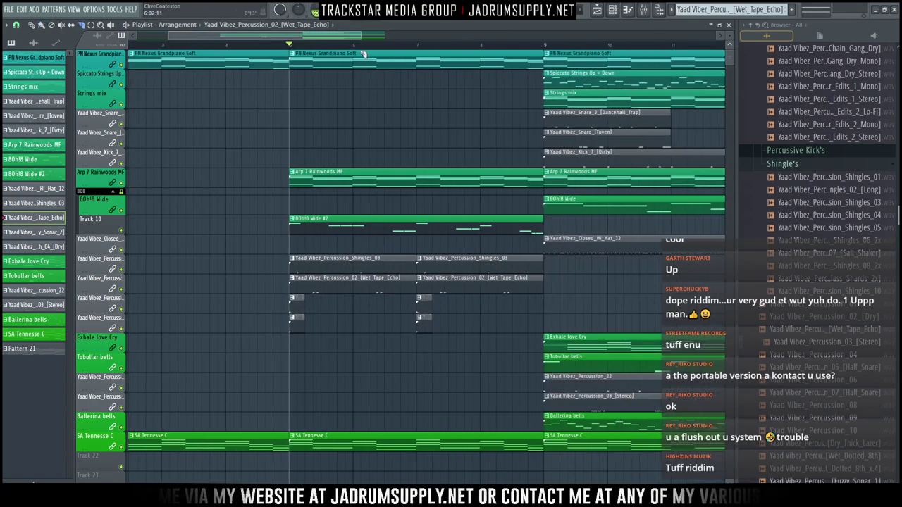
# Slice the Shingles_03 clips in bars 5 to 8 around their hits and delete the empty pieces
pyautogui.click(299, 268)
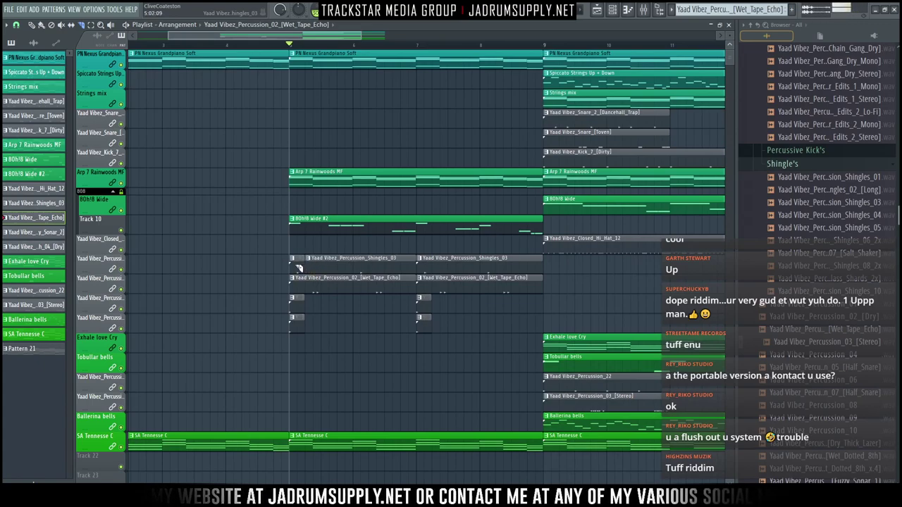
pyautogui.click(363, 272)
pyautogui.click(429, 272)
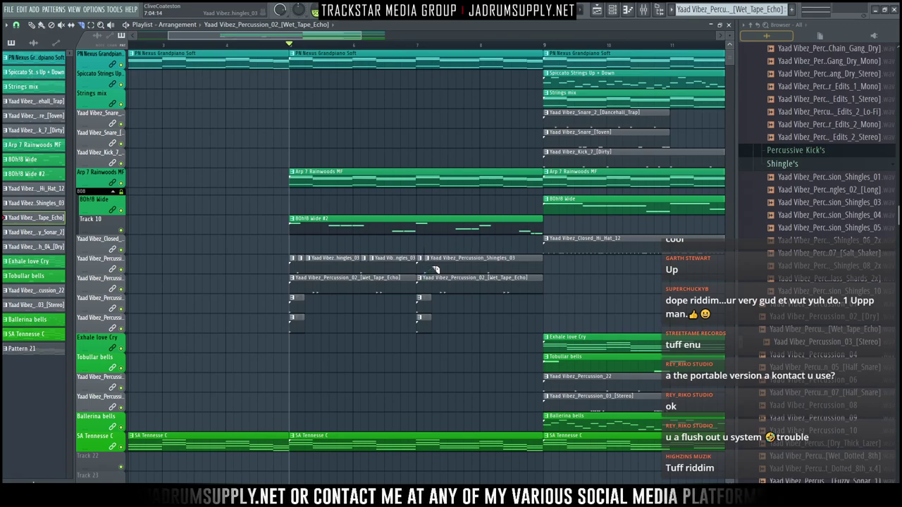
pyautogui.click(490, 271)
pyautogui.moveTo(543, 269); pyautogui.dragTo(279, 258)
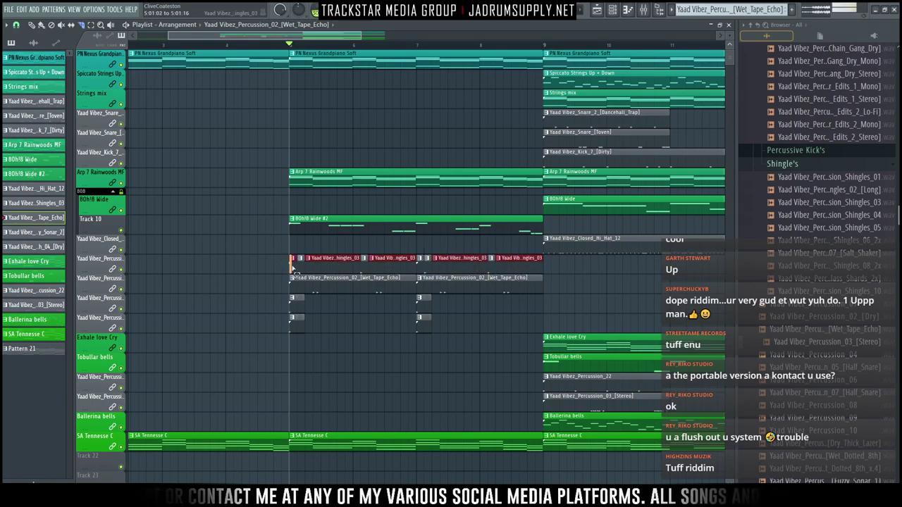
pyautogui.press('Delete')
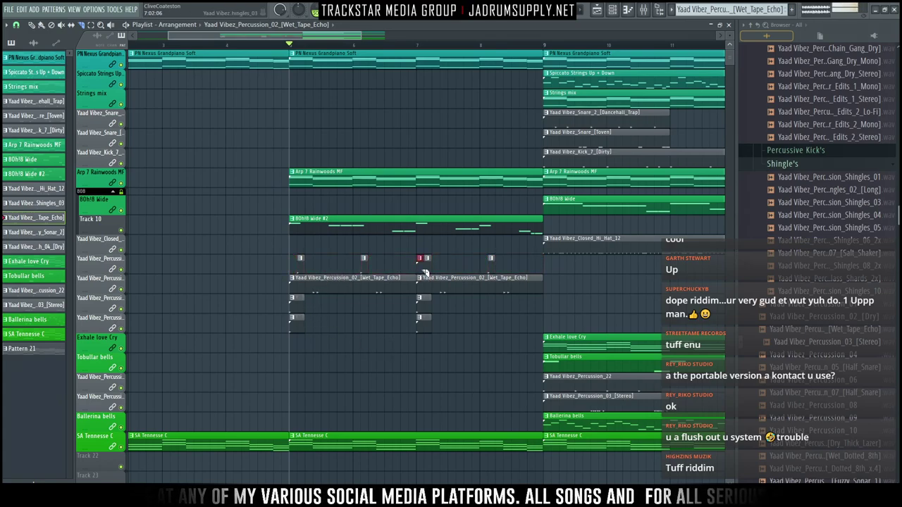
pyautogui.moveTo(284, 252); pyautogui.dragTo(502, 274)
pyautogui.click(492, 331)
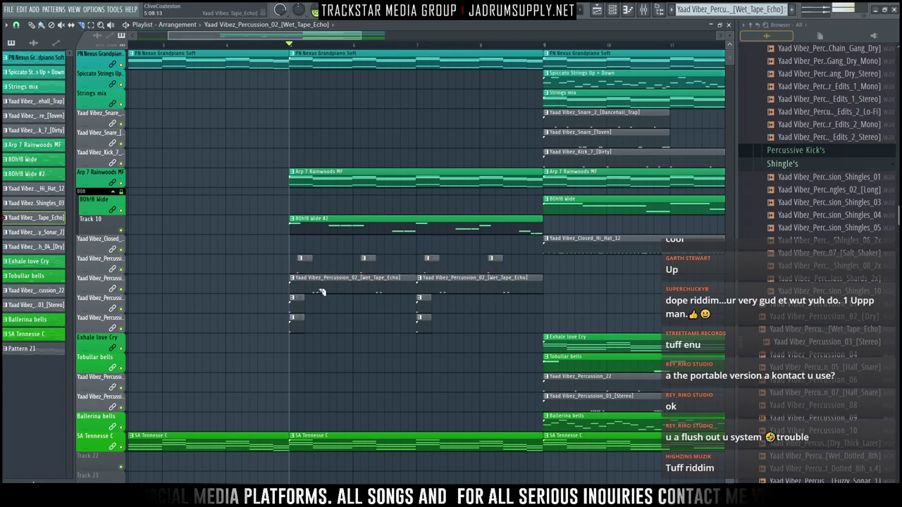
# Slice the Percussion_02_[Wet_Tape_Echo] clips in bars 5 to 8 around their hits, delete the empty pieces and play briefly
pyautogui.moveTo(316, 292); pyautogui.dragTo(379, 289)
pyautogui.click(377, 286)
pyautogui.click(394, 290)
pyautogui.click(442, 290)
pyautogui.click(457, 291)
pyautogui.moveTo(522, 291); pyautogui.dragTo(314, 291)
pyautogui.press('Delete')
pyautogui.press('space')
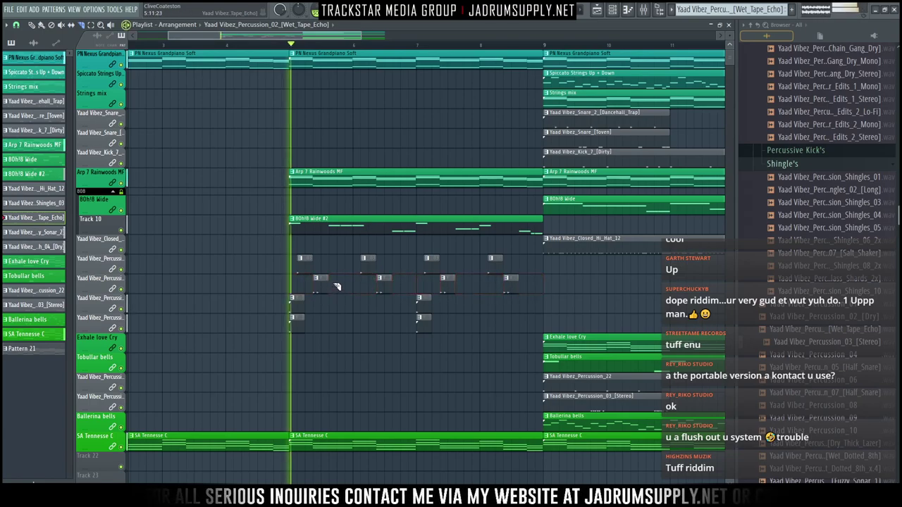
pyautogui.press('space')
# Move the Percussion_22 and Percussion_03_[Stereo] clips from bar 9 to bar 5, slice them around their hits and delete the empty pieces
pyautogui.moveTo(591, 386); pyautogui.dragTo(603, 403)
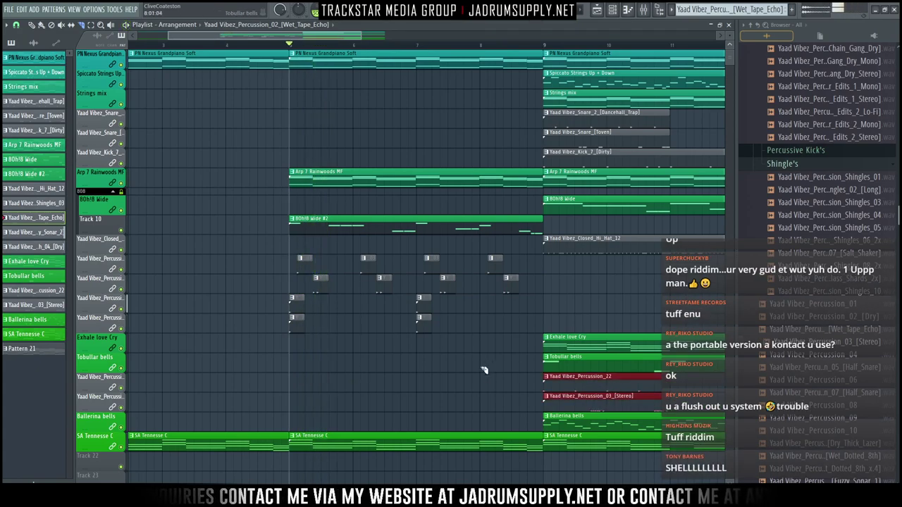
pyautogui.moveTo(583, 388); pyautogui.dragTo(332, 377)
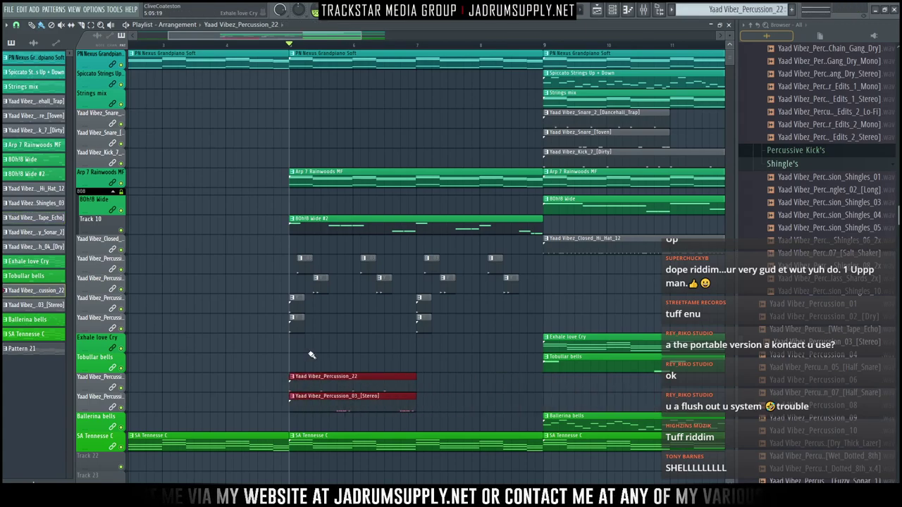
pyautogui.moveTo(311, 380); pyautogui.dragTo(375, 385)
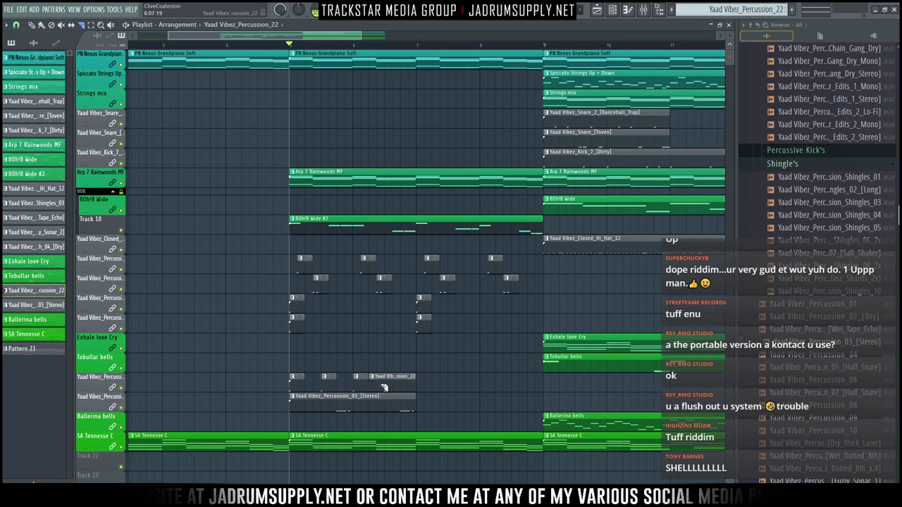
pyautogui.rightClick(357, 412)
pyautogui.click(340, 407)
pyautogui.press('Delete')
pyautogui.press('b')
# Duplicate the Percussion_22 and Percussion_03_[Stereo] slices from bars 5 and 6 into bars 7 and 8, and start playback
pyautogui.moveTo(432, 412); pyautogui.dragTo(249, 352)
pyautogui.moveTo(295, 386); pyautogui.dragTo(420, 389)
pyautogui.keyDown('ctrl'); pyautogui.click(402, 366); pyautogui.keyUp('ctrl')
pyautogui.press('space')
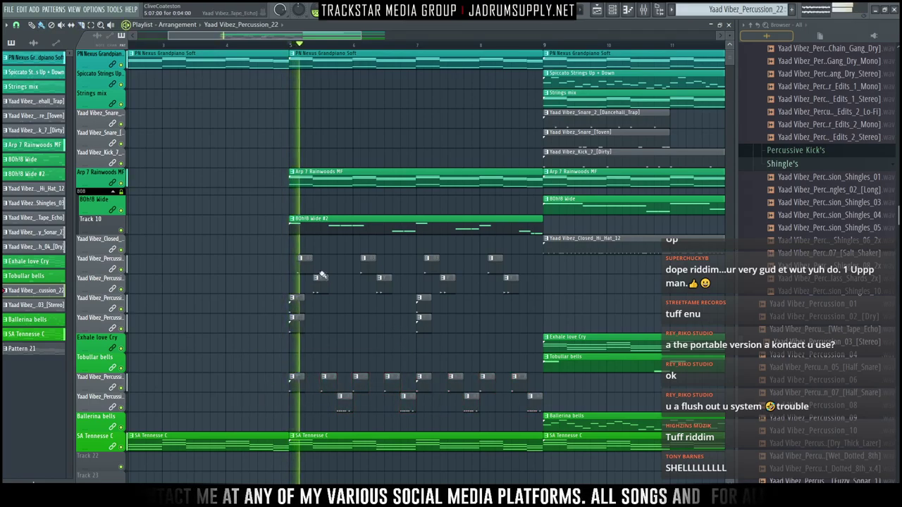
# Replay the arrangement from about bar 8 to check the transition into bar 9
pyautogui.scroll(-3, 342, 59)
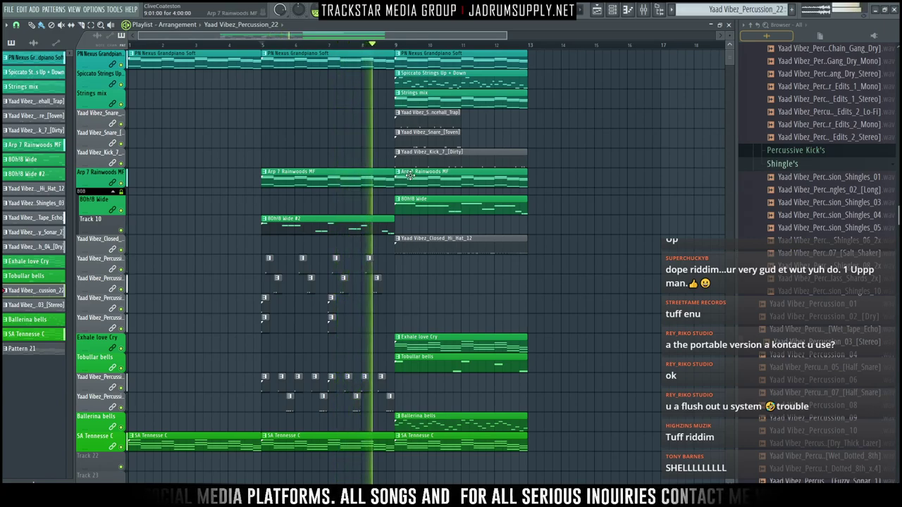
pyautogui.press('space')
pyautogui.press('space')
pyautogui.click(361, 46)
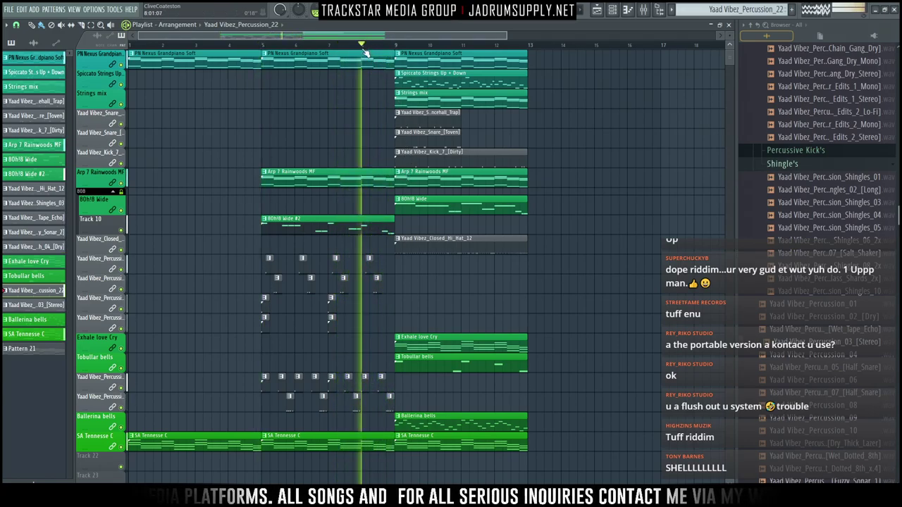
pyautogui.scroll(1, 372, 47)
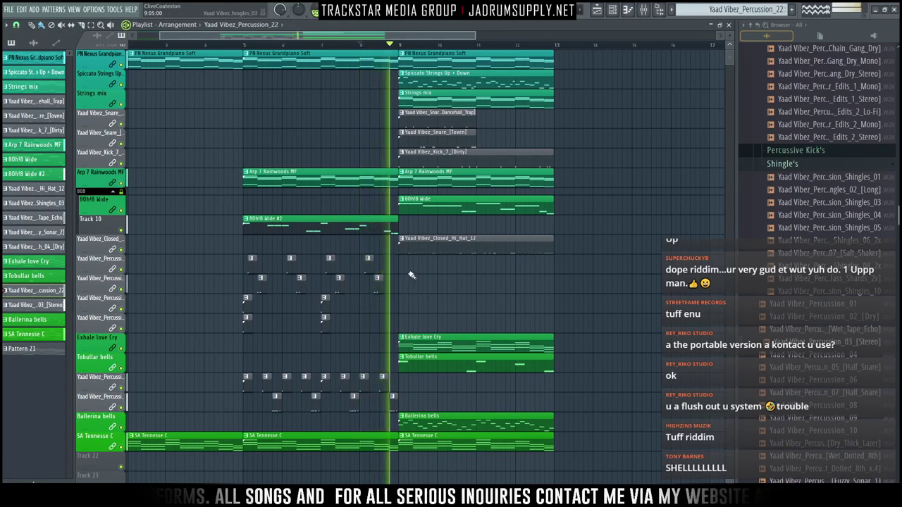
# Add a Crash_04 clip halfway through bar 8, cut the piano, arp and 8Oh!8 Wide #2 clips from there to bar 9, and audition
pyautogui.press('space')
pyautogui.scroll(-3, 473, 291)
pyautogui.scroll(3, 461, 298)
pyautogui.press('space')
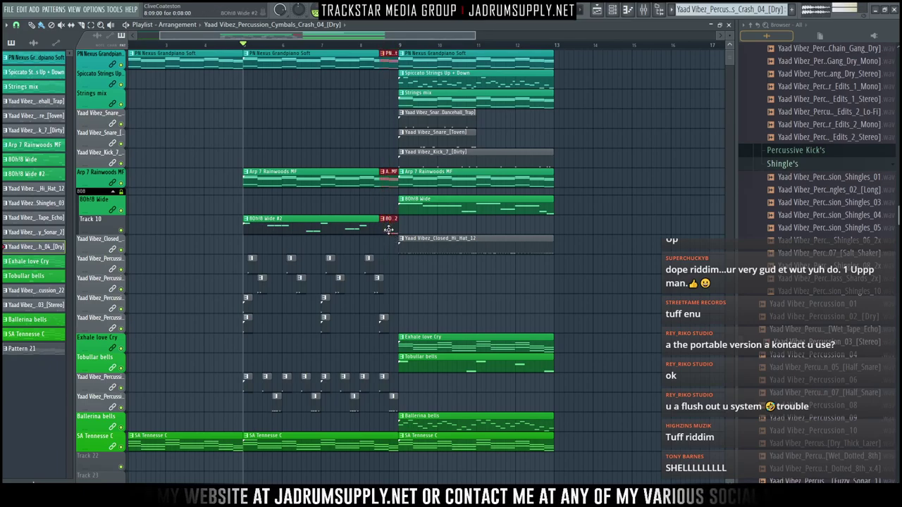
pyautogui.click(369, 43)
pyautogui.press('space')
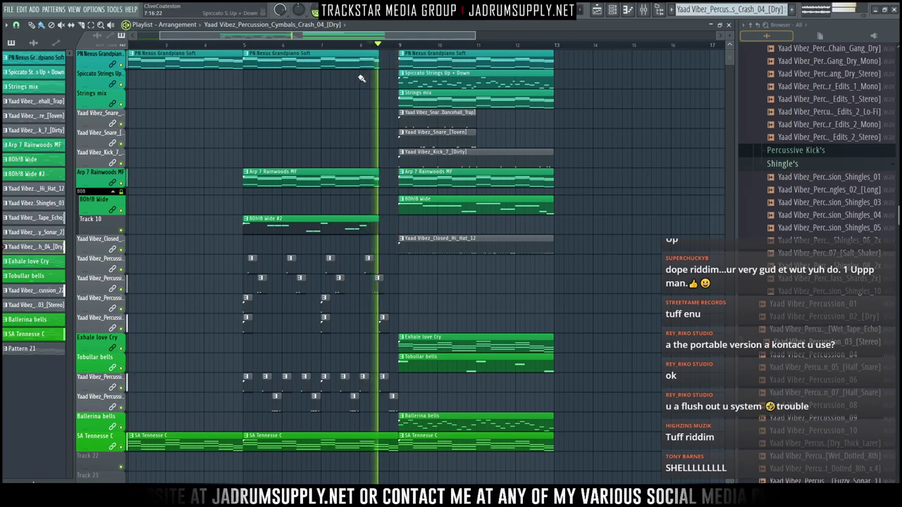
pyautogui.click(358, 45)
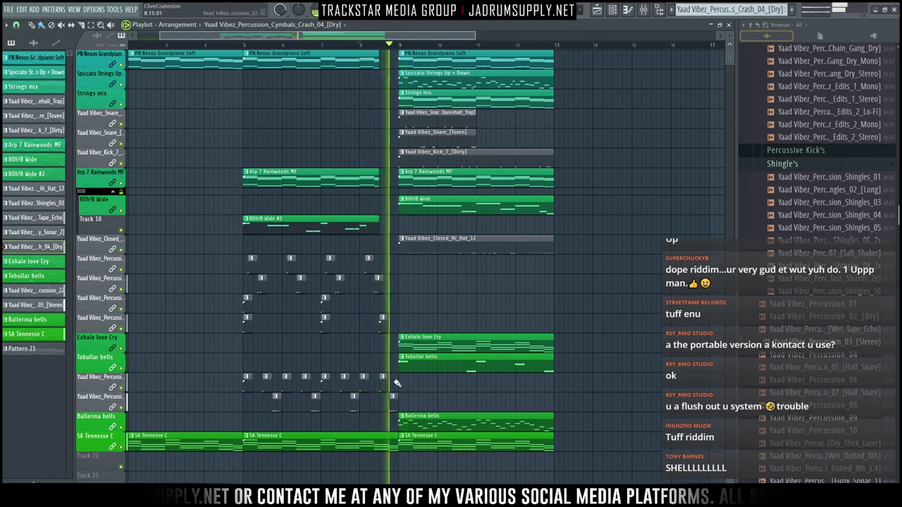
# Duplicate the percussion slices of bars 5 to 8 to bar 9, leaving out the extra bar 8 crash, and play the transition
pyautogui.moveTo(396, 416); pyautogui.dragTo(214, 254)
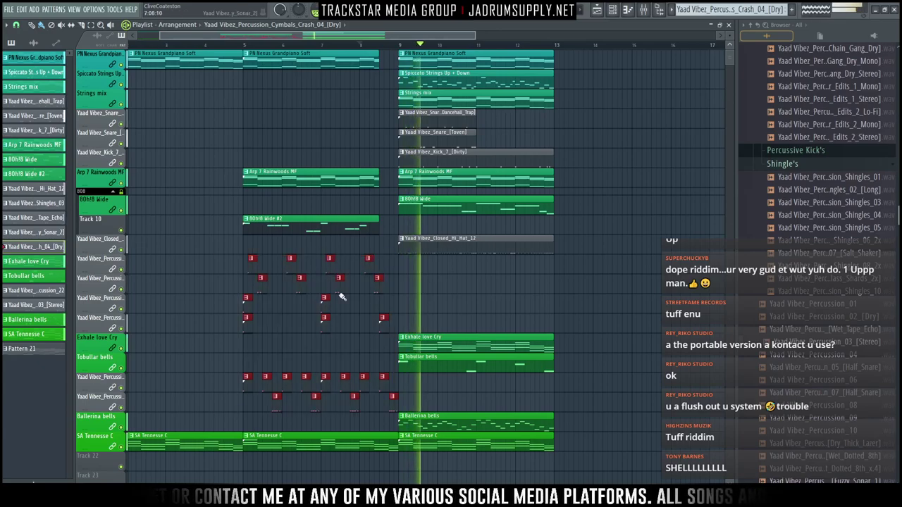
pyautogui.keyDown('ctrl'); pyautogui.keyDown('shift'); pyautogui.click(382, 322); pyautogui.keyUp('shift'); pyautogui.keyUp('ctrl')
pyautogui.press('space')
pyautogui.hotkey('ctrl', 'b')
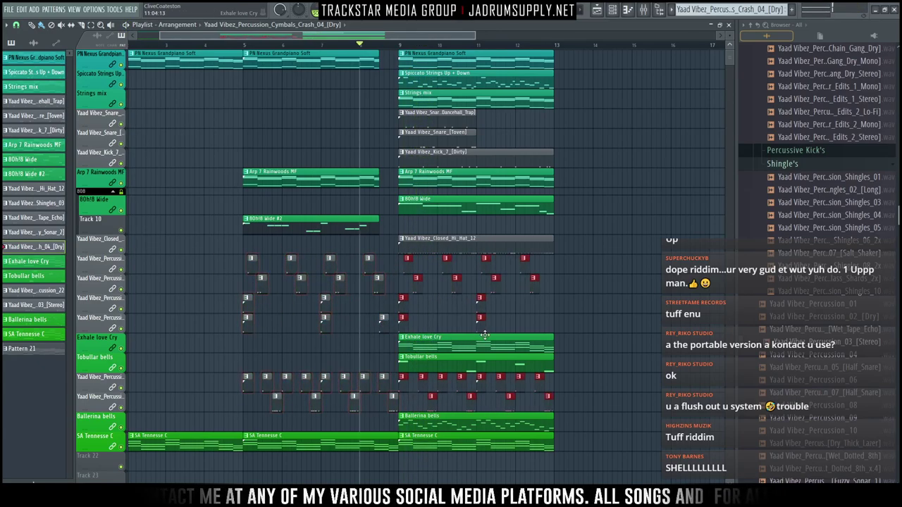
pyautogui.hotkey('ctrl', 'd')
pyautogui.press('space')
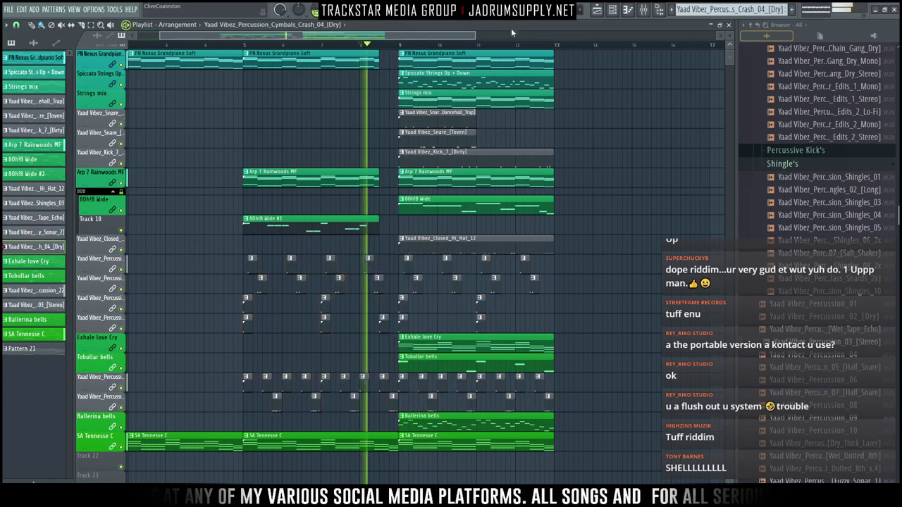
# Duplicate the Snare_2_[Dancehall_Trap] and Snare_[Toven] clips of bars 9 and 10 into bars 11 and 12, and toggle playback
pyautogui.moveTo(478, 148); pyautogui.dragTo(399, 110)
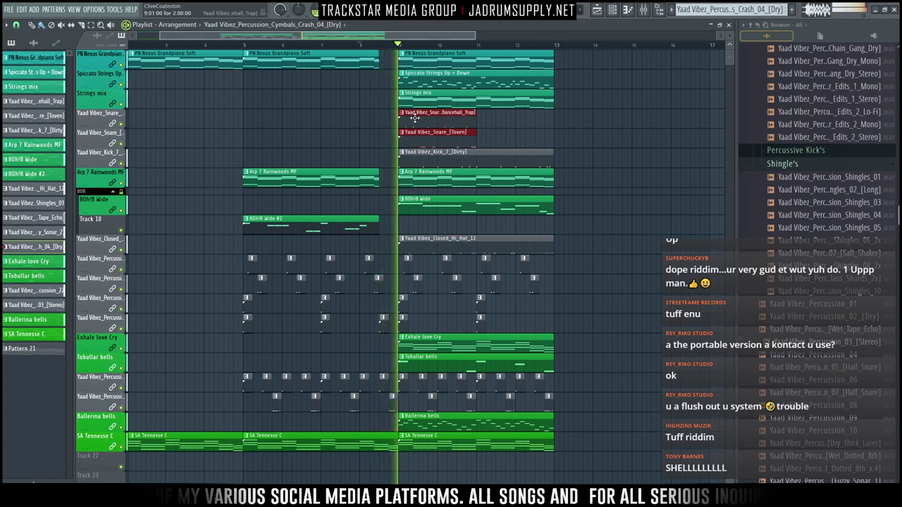
pyautogui.hotkey('ctrl', 'b')
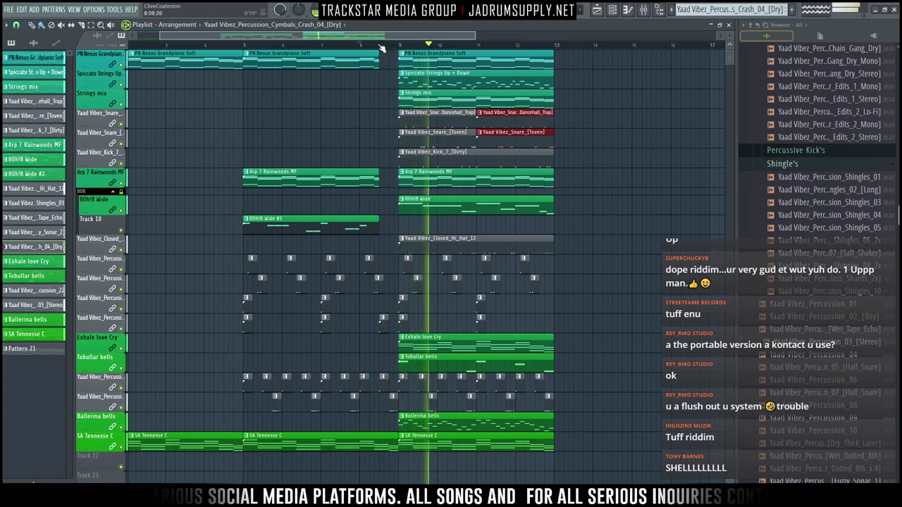
pyautogui.press('space')
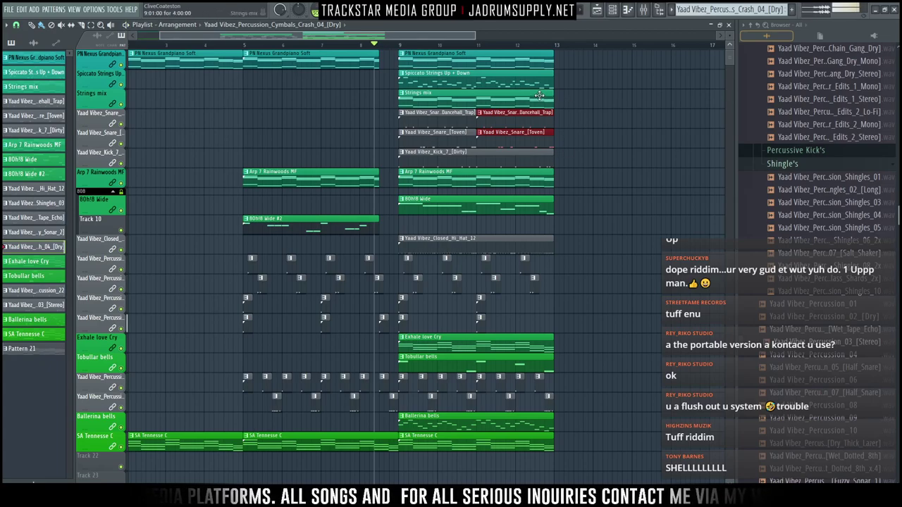
# Add a time marker named Intro for the song's opening section at bar 1
pyautogui.scroll(2, 535, 88)
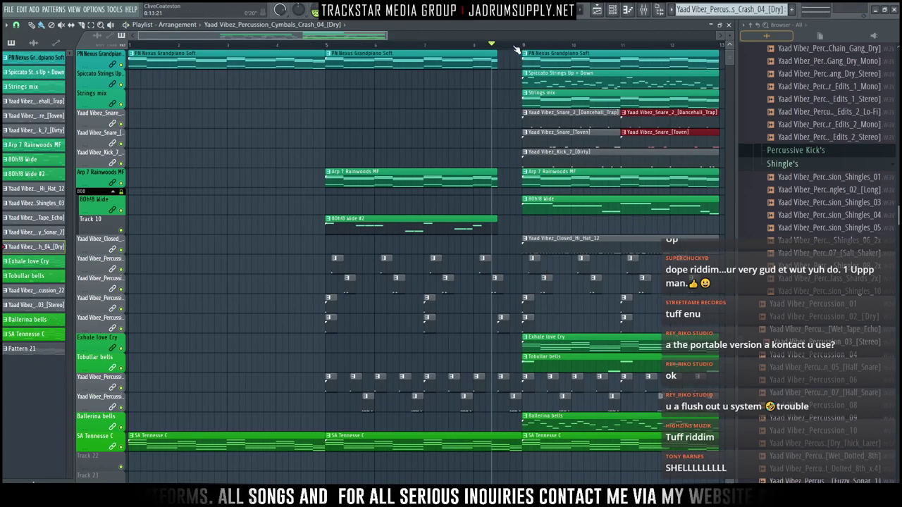
pyautogui.hotkey('alt', 't')
pyautogui.write('INt')
pyautogui.press('BackSpace')
pyautogui.press('BackSpace')
pyautogui.press('BackSpace')
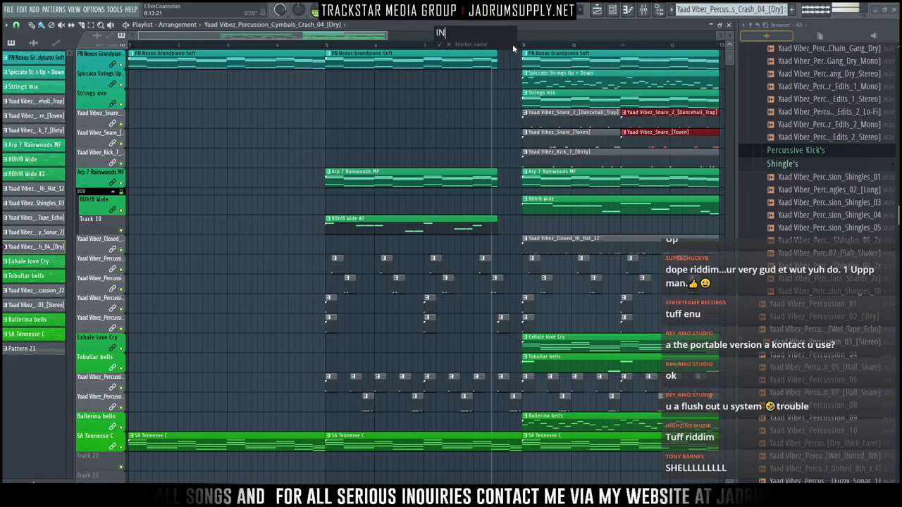
pyautogui.write('Intro')
pyautogui.press('Return')
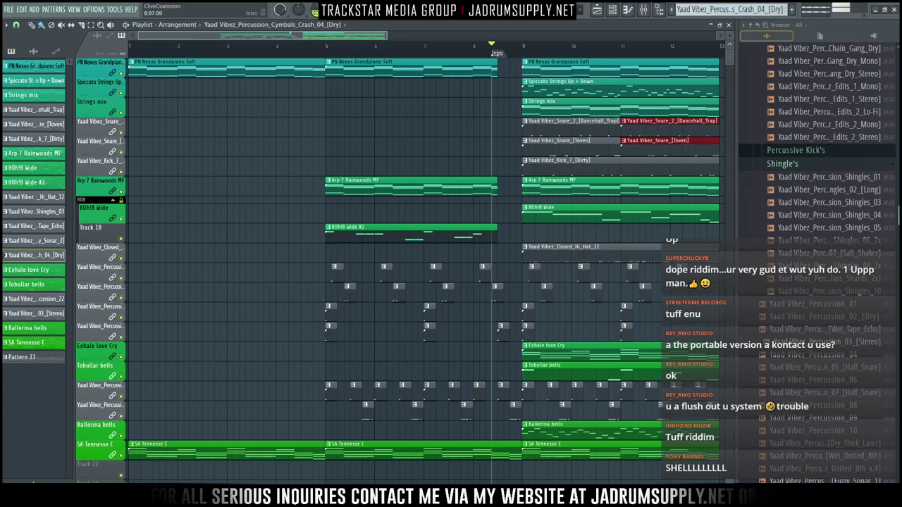
# Add a time marker named Chorus at bar 9 and play the arrangement into it
pyautogui.rightClick(523, 52)
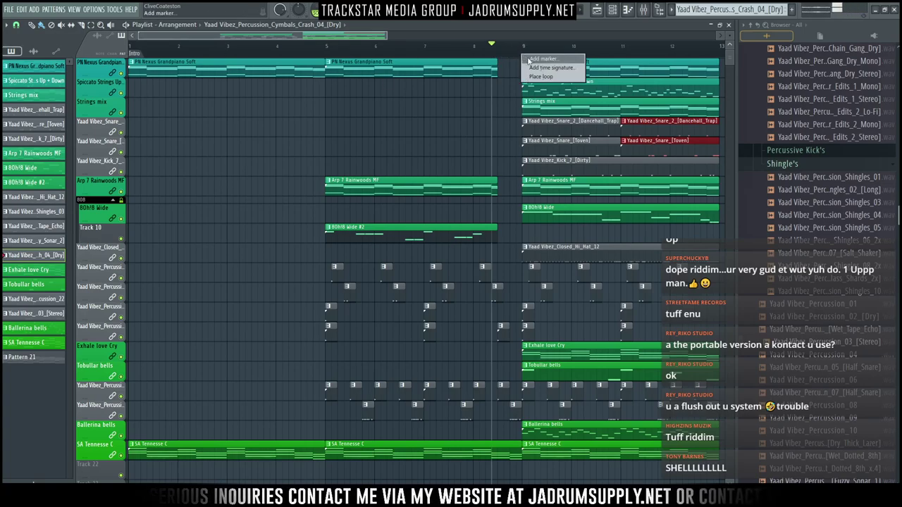
pyautogui.click(530, 59)
pyautogui.write('Chorus')
pyautogui.press('Return')
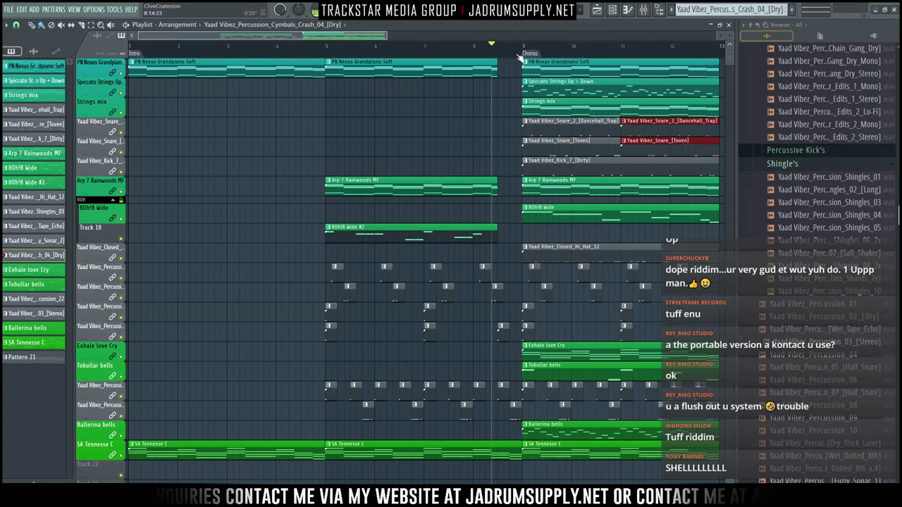
pyautogui.scroll(-3, 474, 62)
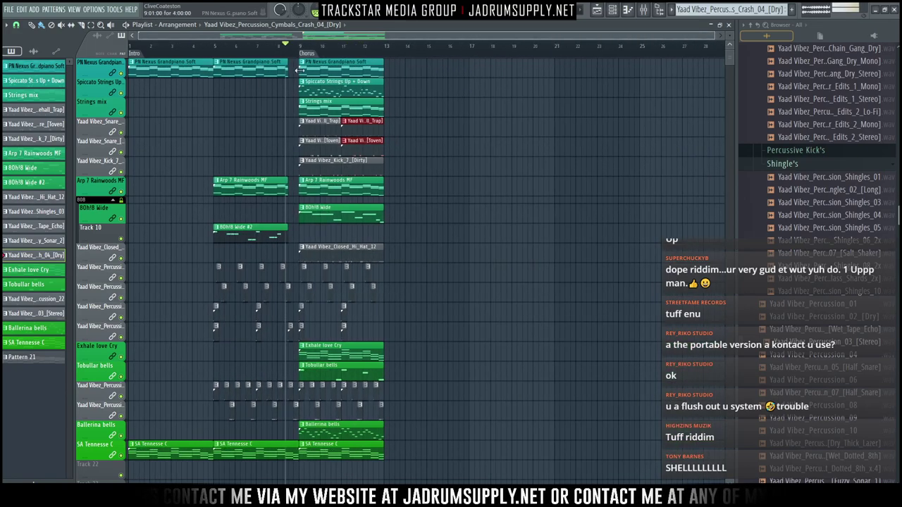
pyautogui.press('space')
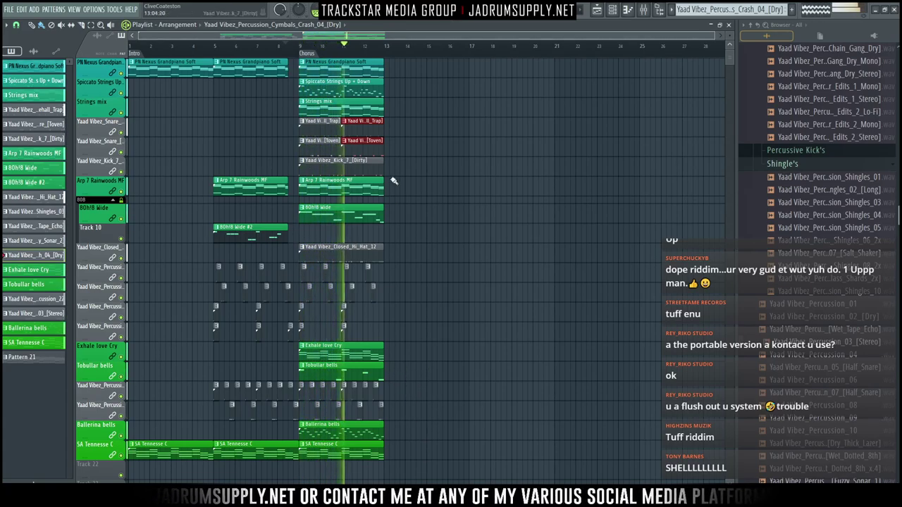
# Duplicate all chorus clips of bars 9 to 12 to bars 13 and 17, and add a Verse marker at bar 17
pyautogui.moveTo(421, 457); pyautogui.dragTo(301, 59)
pyautogui.hotkey('ctrl', 'b')
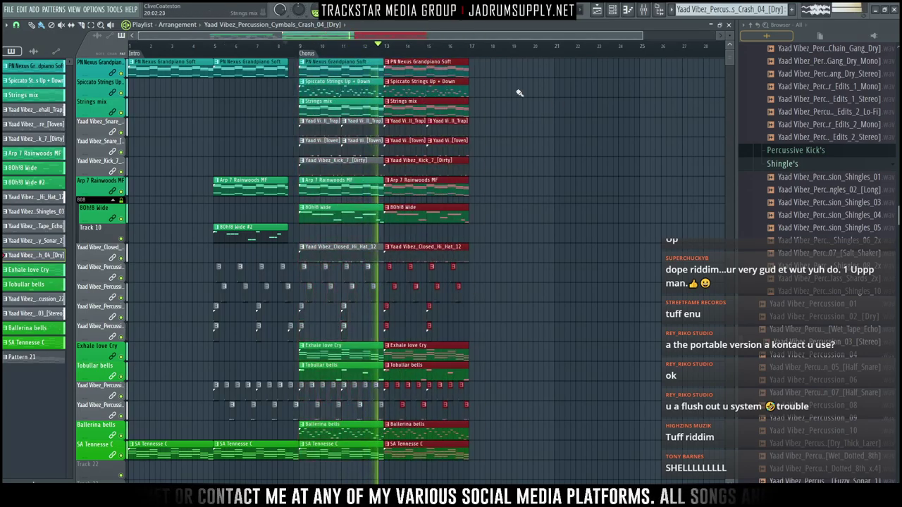
pyautogui.hotkey('ctrl', 'b')
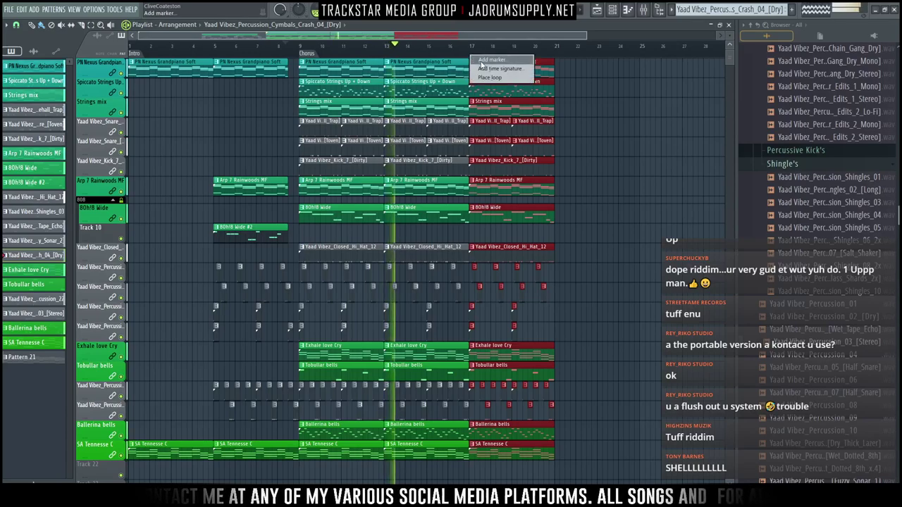
pyautogui.write('Verse')
pyautogui.press('Return')
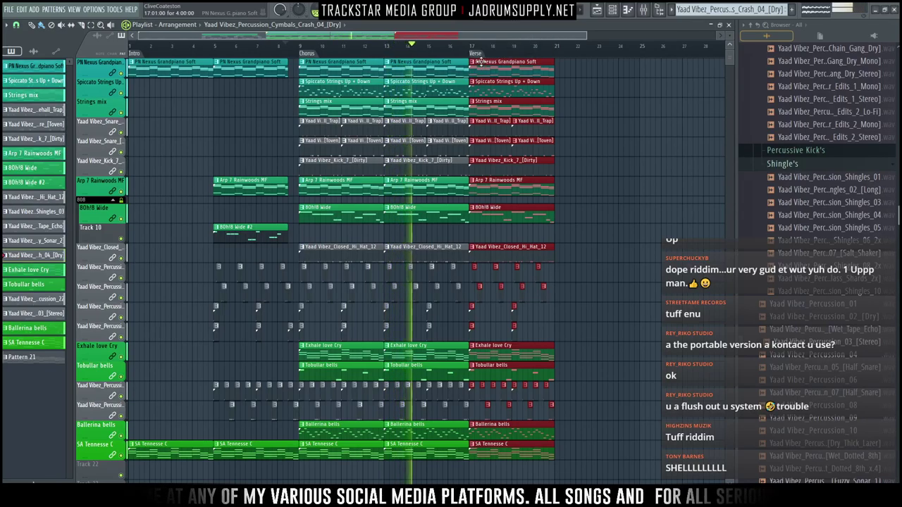
# Delete the Ballerina bells, Exhale love Cry, Arp 7 Rainwoods MF and Spiccato Strings clips from the verse at bar 17
pyautogui.rightClick(514, 433)
pyautogui.rightClick(511, 353)
pyautogui.rightClick(535, 187)
pyautogui.scroll(4, 454, 83)
pyautogui.rightClick(453, 83)
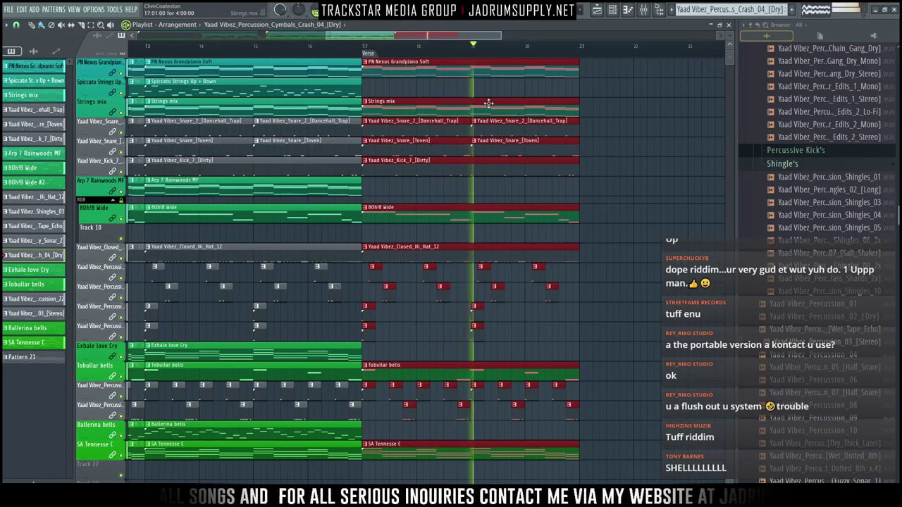
# Duplicate the thinned verse clips from bar 17 to bar 21, and place a loop at the Chorus marker
pyautogui.scroll(-5, 469, 59)
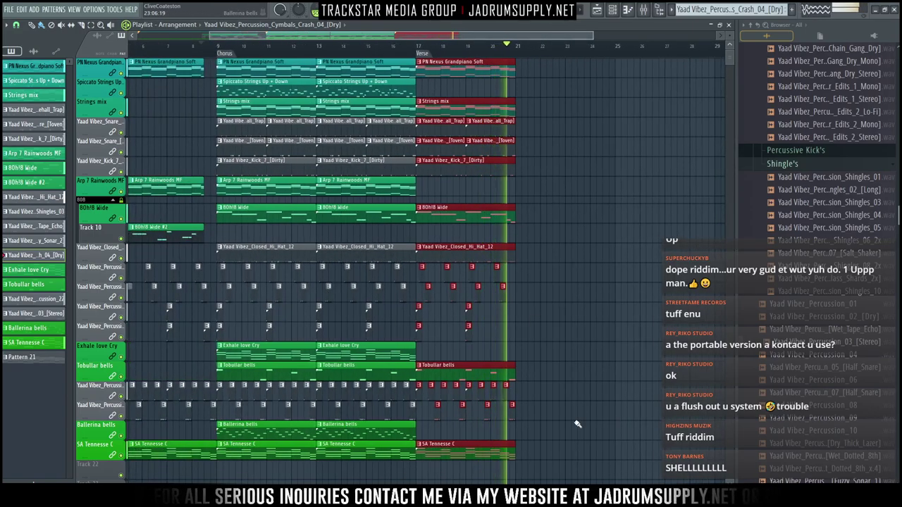
pyautogui.hotkey('ctrl', 'b')
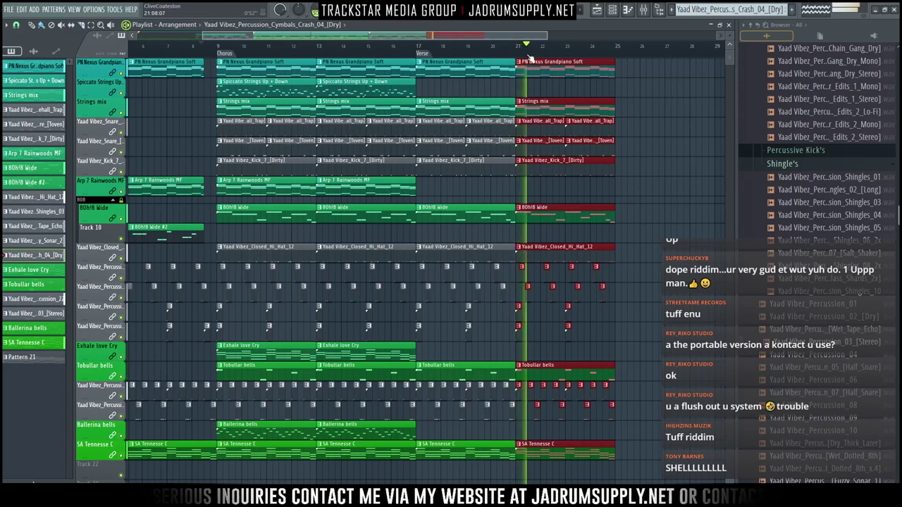
pyautogui.scroll(-3, 532, 58)
pyautogui.rightClick(267, 53)
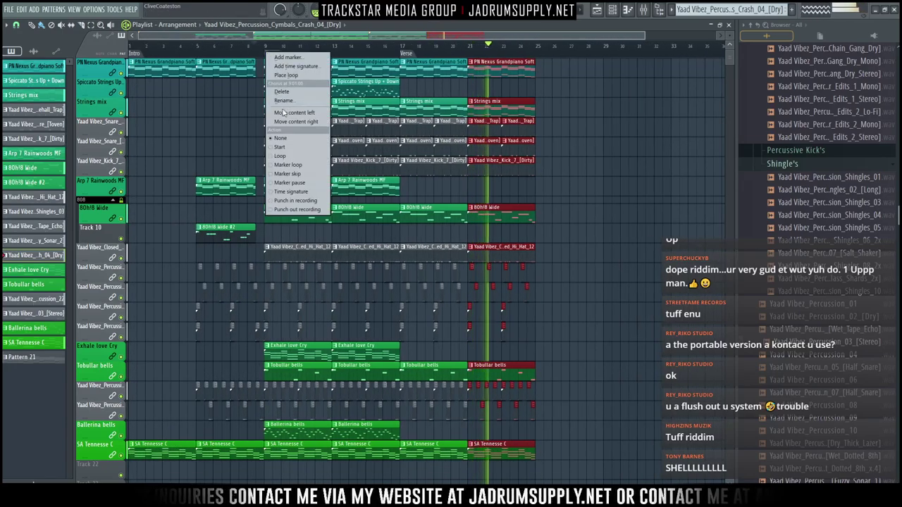
pyautogui.click(302, 76)
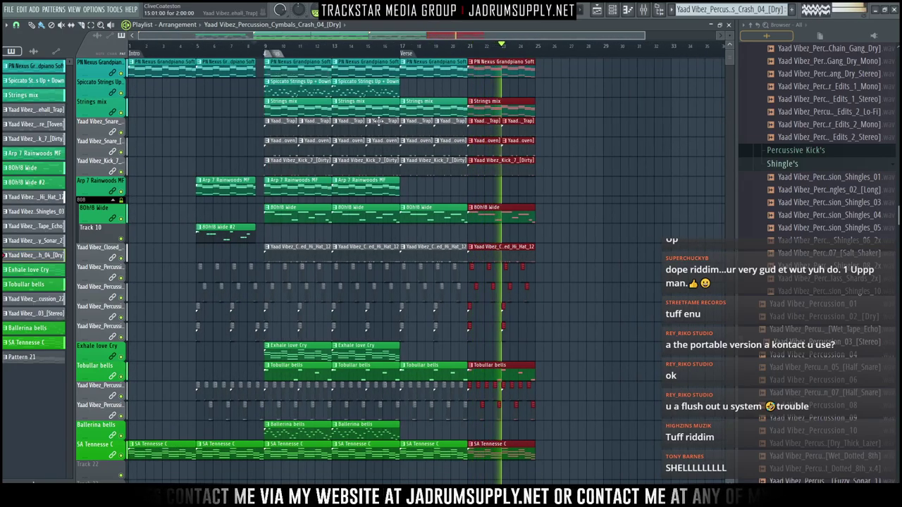
# Slice the strings, drum, bass and Tobullar bells clips partway through bar 24 and delete their remainders, keeping piano and SA Tennesse C whole
pyautogui.moveTo(558, 451); pyautogui.dragTo(518, 61)
pyautogui.press('space')
pyautogui.scroll(4, 549, 57)
pyautogui.click(424, 52)
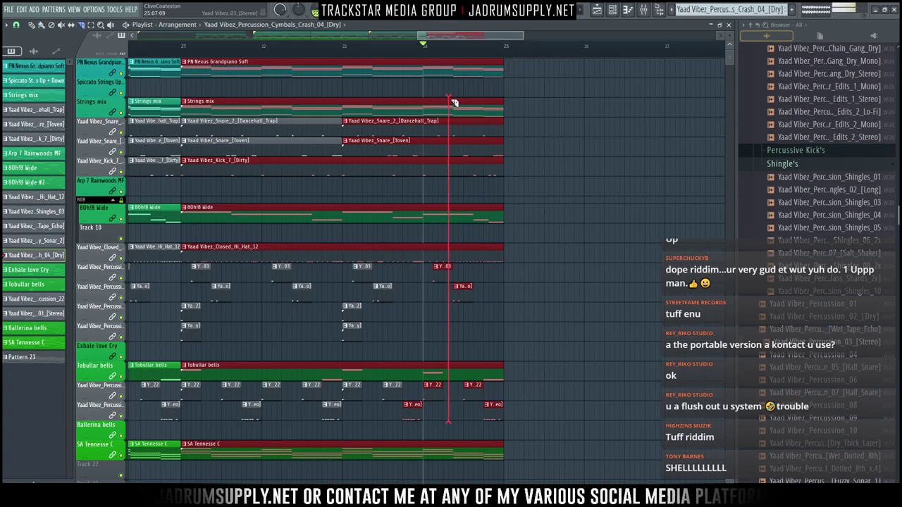
pyautogui.moveTo(457, 103); pyautogui.dragTo(456, 100)
pyautogui.moveTo(529, 420); pyautogui.dragTo(463, 247)
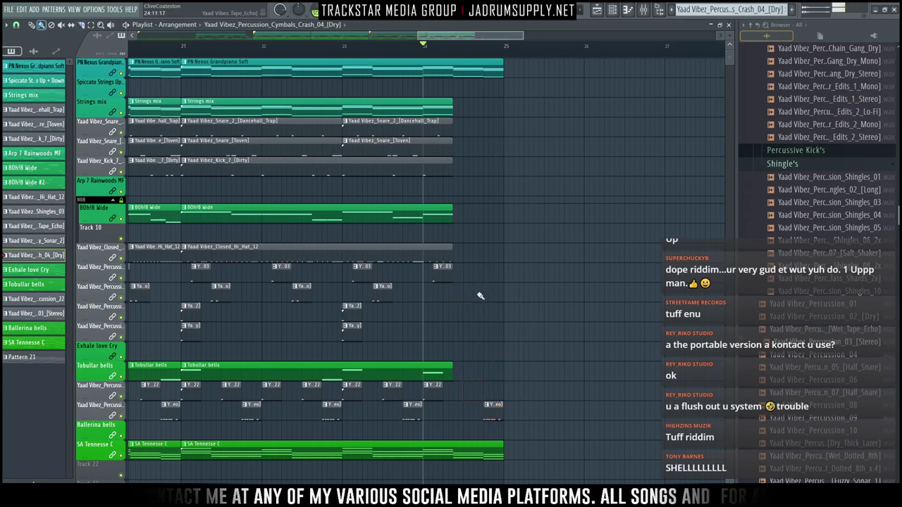
# Extend the last Strings mix clip back to the end of bar 24 and replay the arrangement
pyautogui.moveTo(456, 106); pyautogui.dragTo(491, 110)
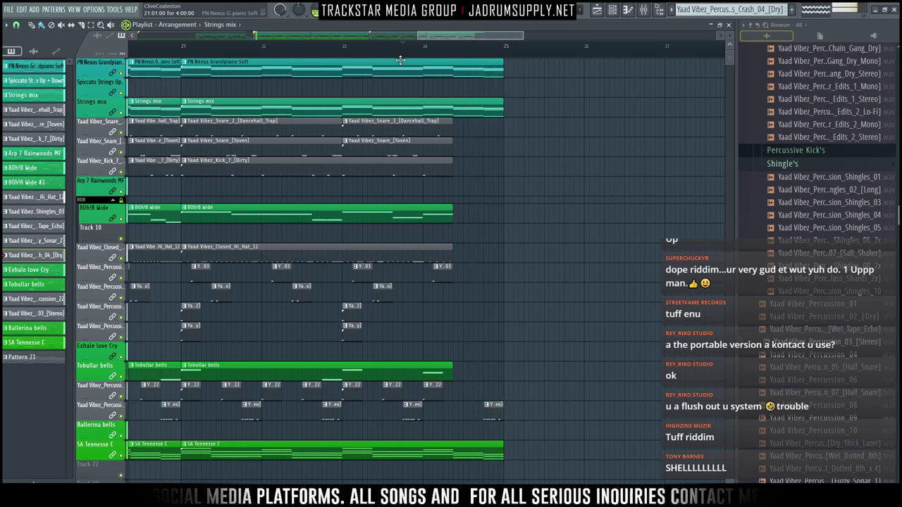
pyautogui.scroll(-6, 429, 51)
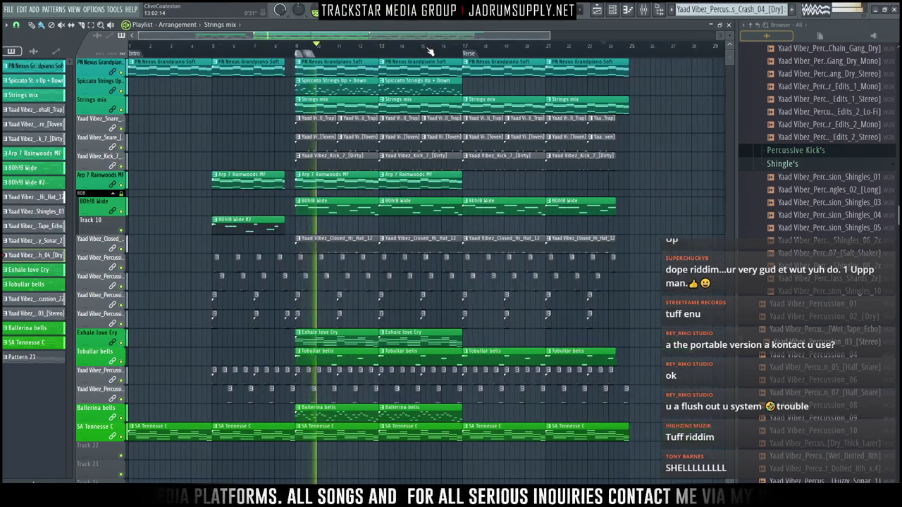
pyautogui.press('space')
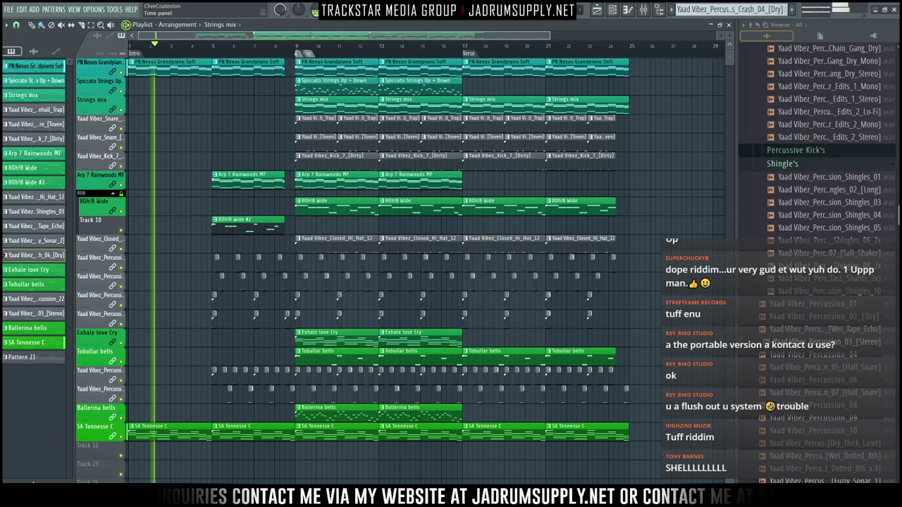
# Lock Track 10 to its 8Oh!8 Wide #2 content
pyautogui.rightClick(104, 231)
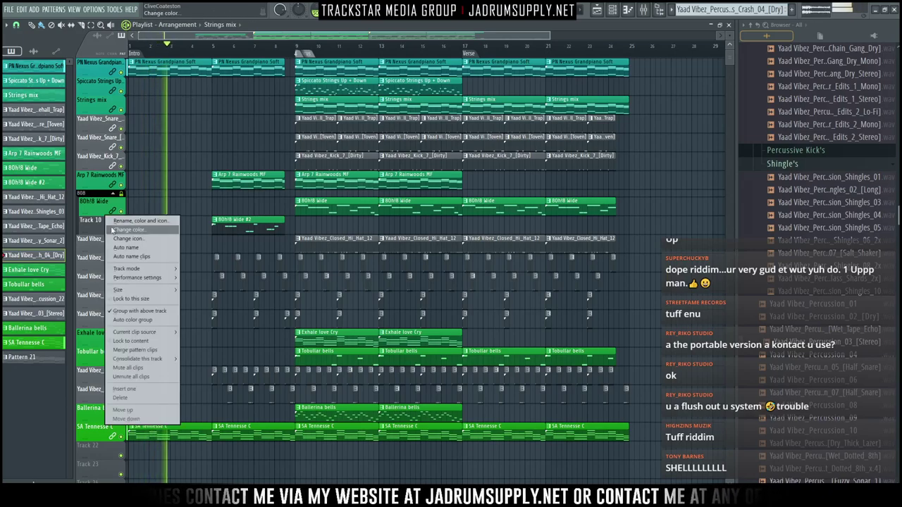
pyautogui.click(160, 342)
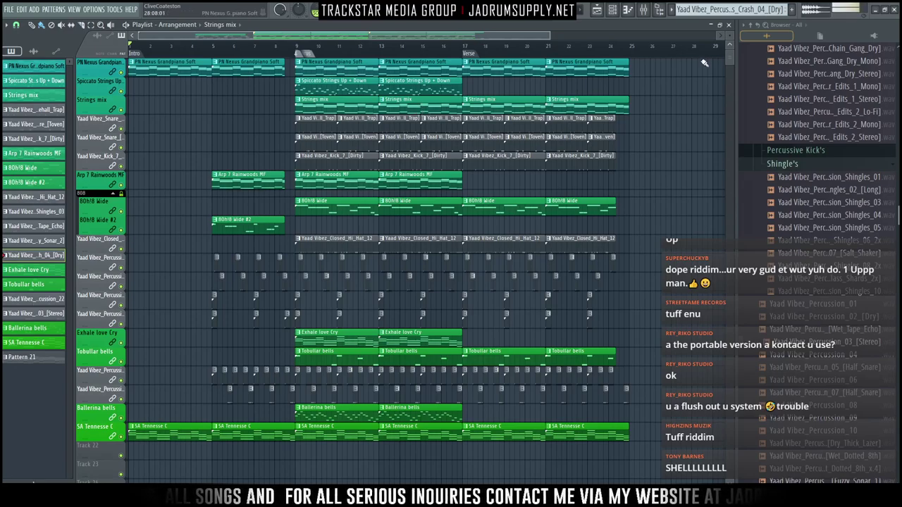
pyautogui.moveTo(730, 36)
pyautogui.mouseDown()
pyautogui.moveTo(728, 56)
pyautogui.moveTo(730, 35)
pyautogui.mouseUp()
pyautogui.scroll(2, 299, 59)
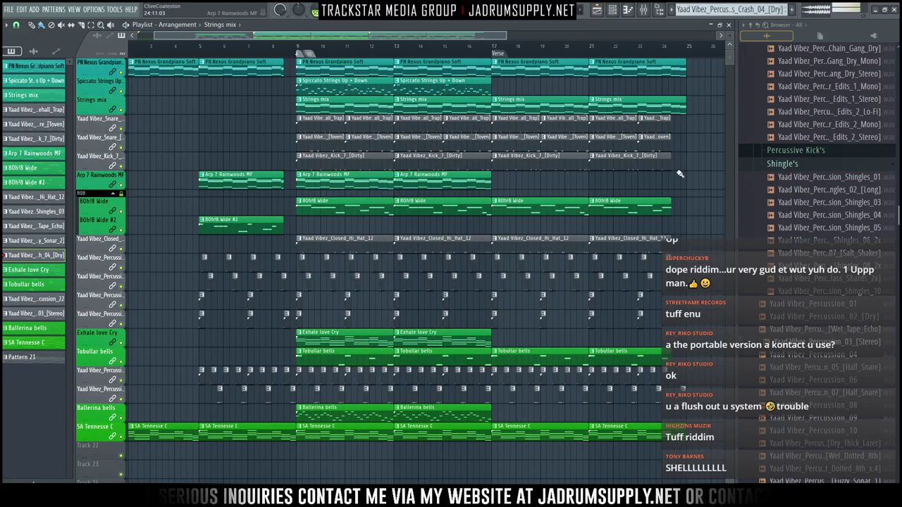
# Collapse the browser folders, and open the Yaad Vibes Drumkit's FX folder under 1. DANCEHALL
pyautogui.scroll(10, 761, 106)
pyautogui.scroll(-20, 766, 128)
pyautogui.scroll(10, 747, 58)
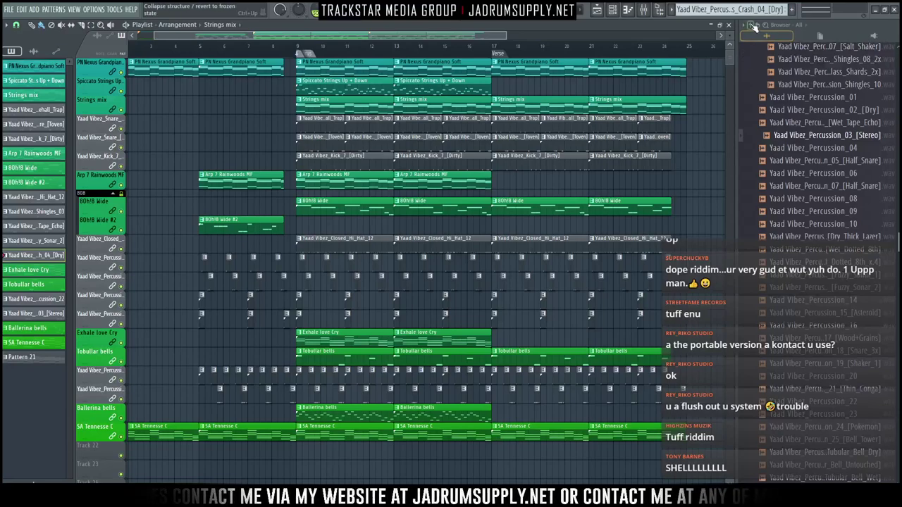
pyautogui.click(754, 26)
pyautogui.click(771, 157)
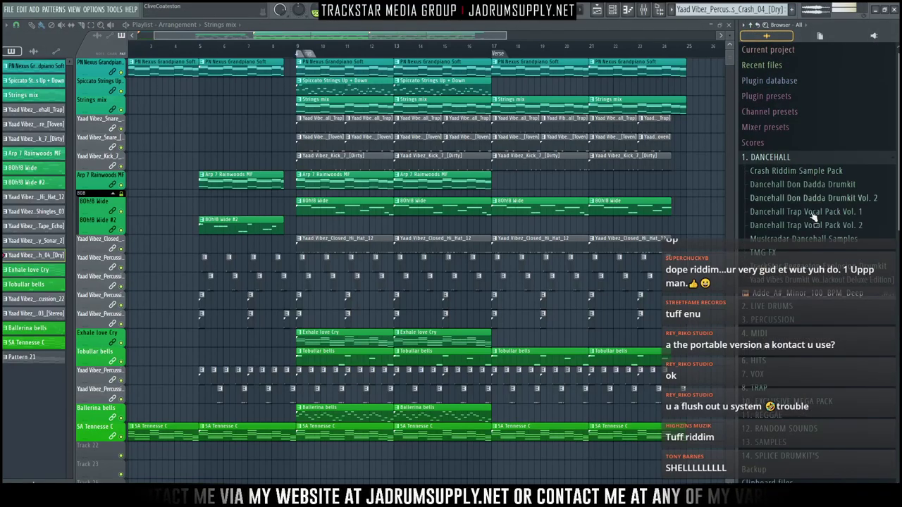
pyautogui.click(818, 280)
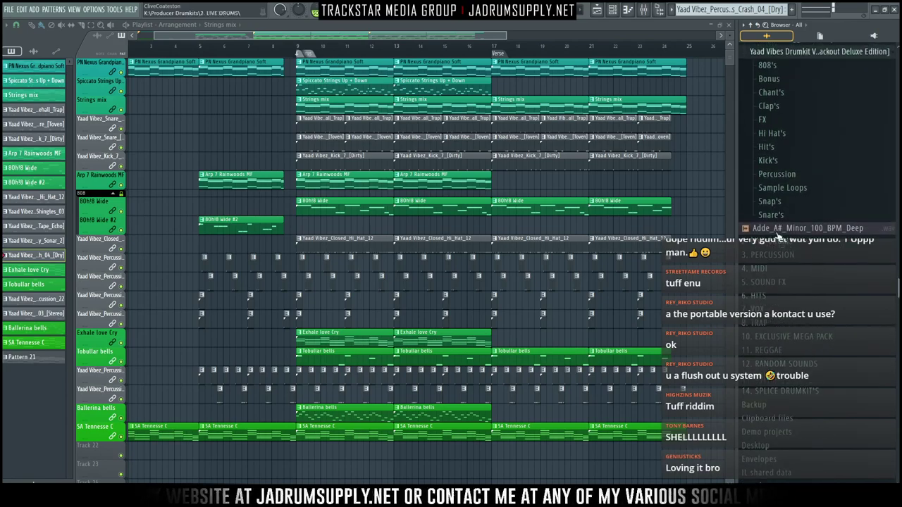
pyautogui.click(776, 176)
pyautogui.scroll(8, 838, 289)
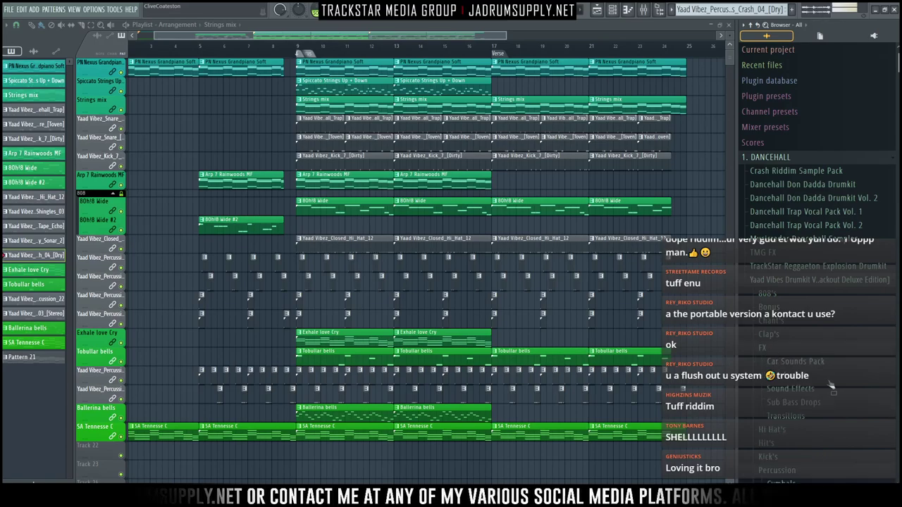
# Audition samples in the FX Transitions folder, including Transitions_10_[Dry_Stereo], and close the folder
pyautogui.click(799, 422)
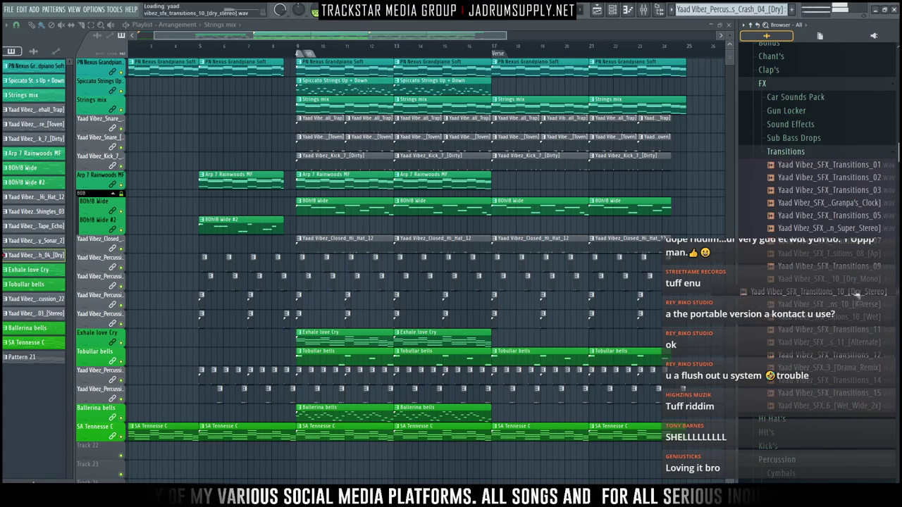
pyautogui.click(832, 228)
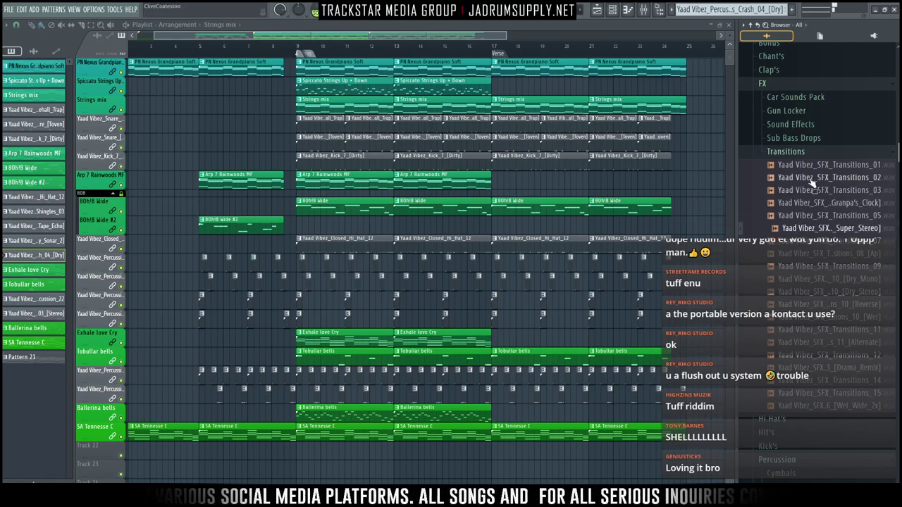
pyautogui.click(788, 153)
# Preview samples in the Sound Effects folder and place SFX_[Reversed_Tubular_Bell_Stereo] on Track 23 at bar 7
pyautogui.click(808, 128)
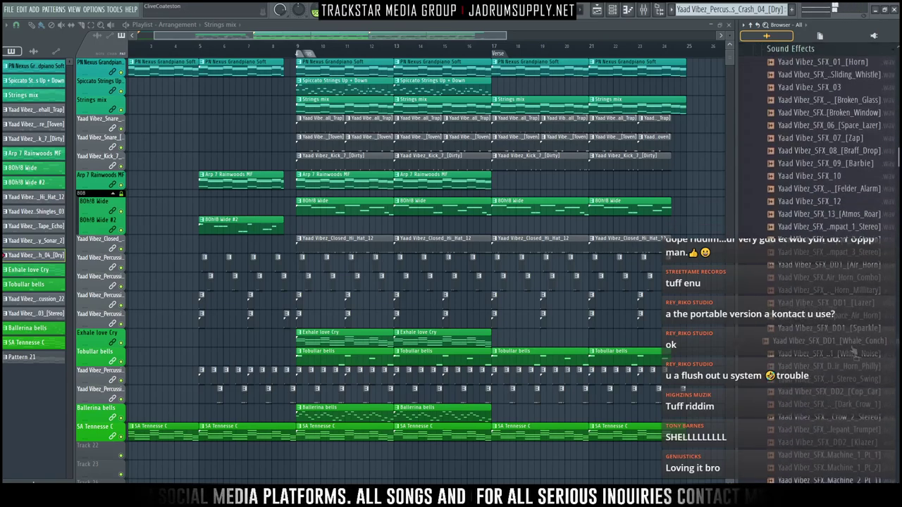
pyautogui.scroll(-5, 855, 389)
pyautogui.click(854, 332)
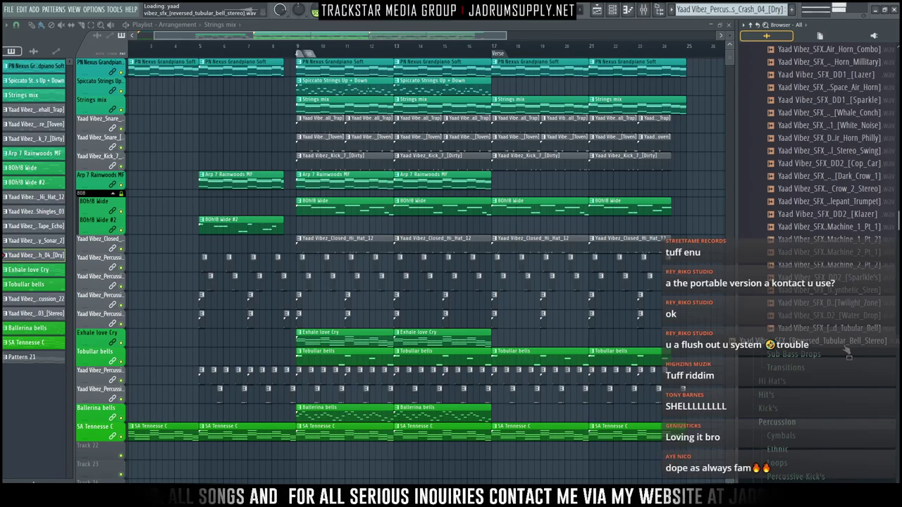
pyautogui.moveTo(577, 452); pyautogui.dragTo(254, 406)
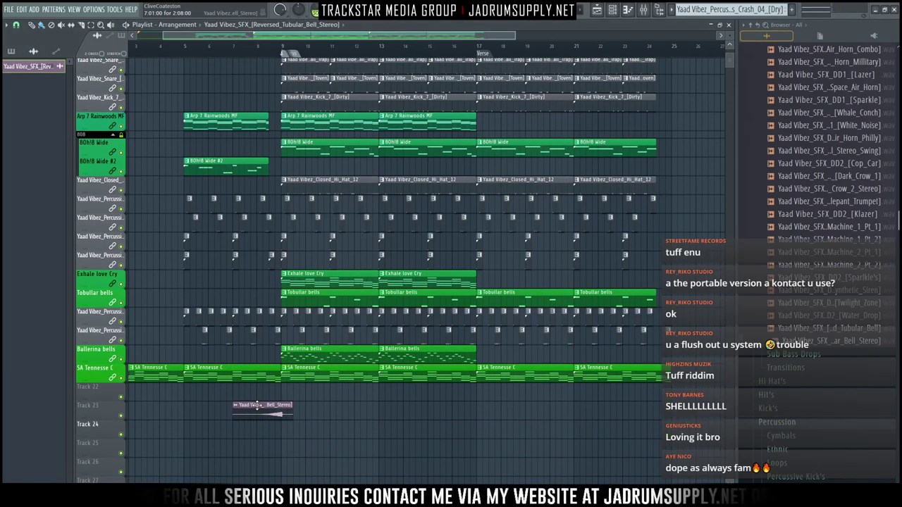
# Audition more samples in the Sound Effects folder, including SFX_DD2_[Synthetic_Siren] and SFX_[Reversed_Tubular_Bell_Stereo], and close the folder
pyautogui.click(855, 190)
pyautogui.click(860, 315)
pyautogui.click(863, 291)
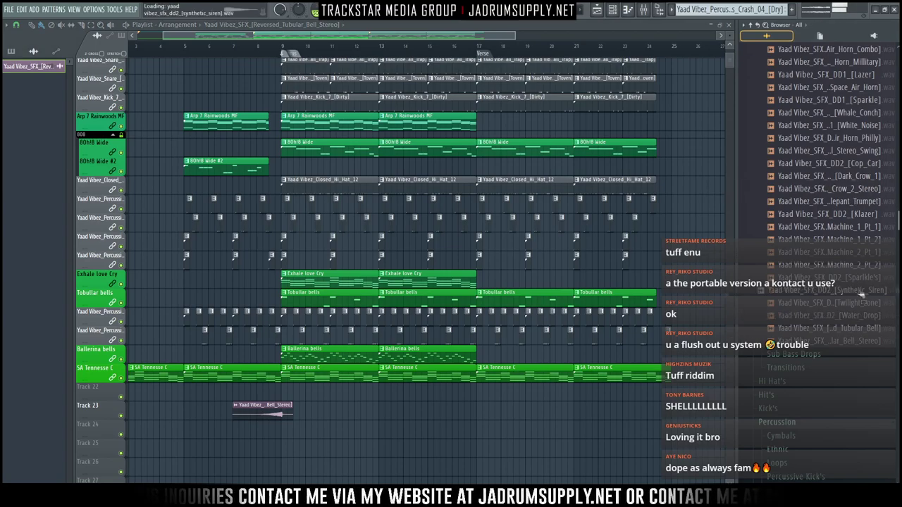
pyautogui.scroll(4, 861, 312)
pyautogui.scroll(-4, 856, 339)
pyautogui.click(854, 344)
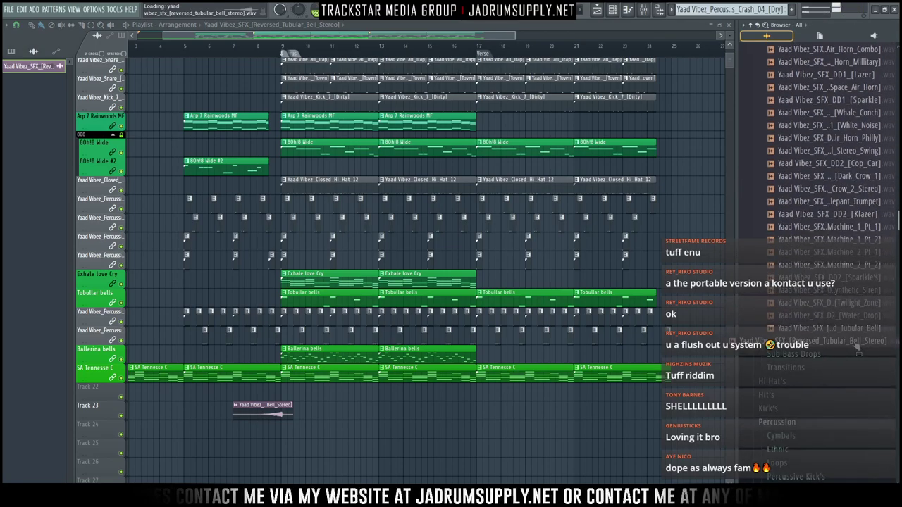
pyautogui.click(866, 305)
pyautogui.scroll(2, 871, 301)
pyautogui.scroll(4, 871, 282)
pyautogui.click(869, 228)
pyautogui.click(862, 190)
pyautogui.click(860, 165)
pyautogui.click(859, 128)
pyautogui.scroll(2, 859, 137)
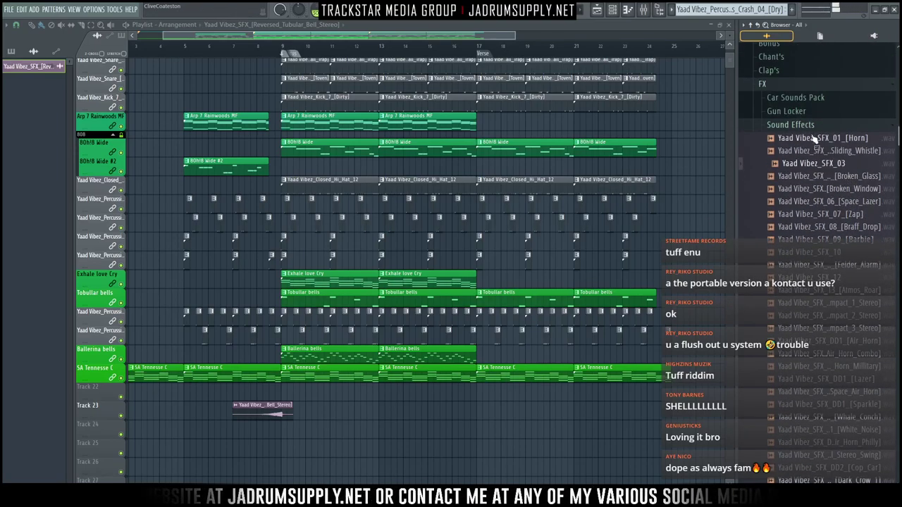
pyautogui.click(790, 124)
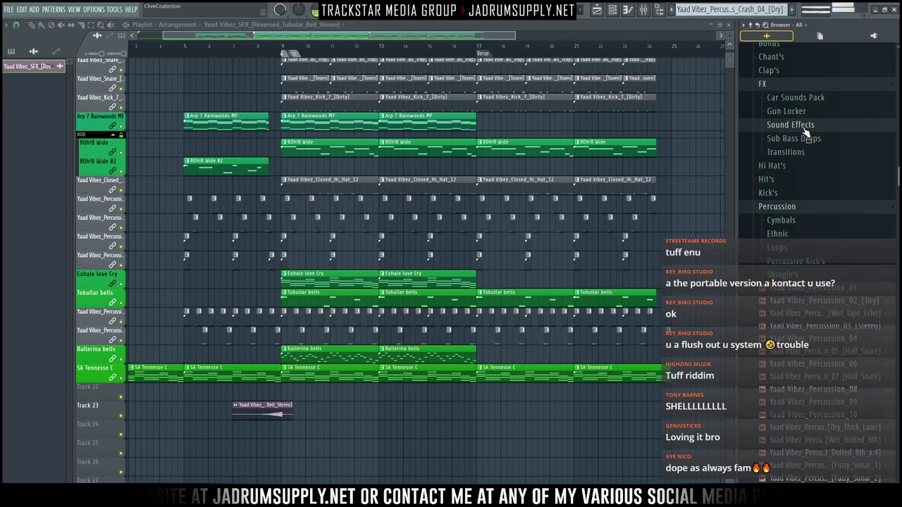
# Place Cymbals_Crash_05_[Reverse_Stereo] from the Percussion Crash's folder at bar 8, and move both effect clips up to Tracks 22 and 23
pyautogui.click(786, 221)
pyautogui.click(787, 233)
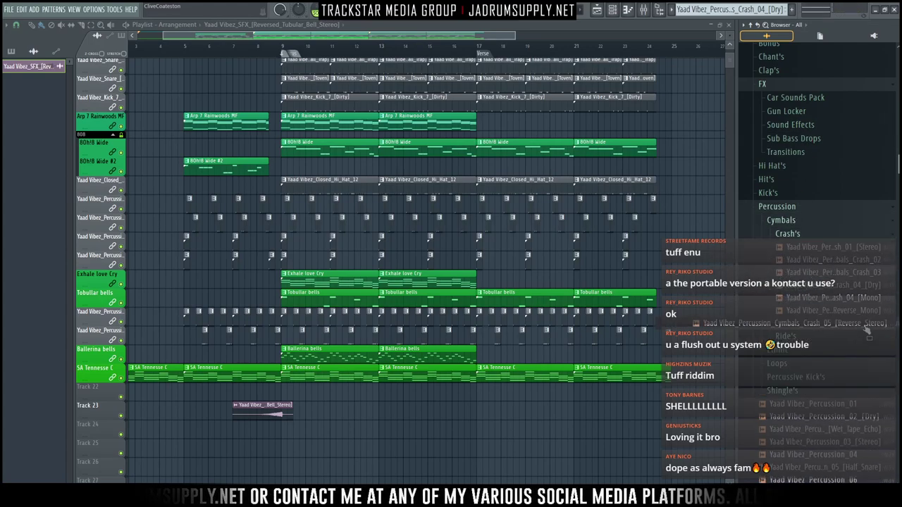
pyautogui.moveTo(795, 330); pyautogui.dragTo(243, 382)
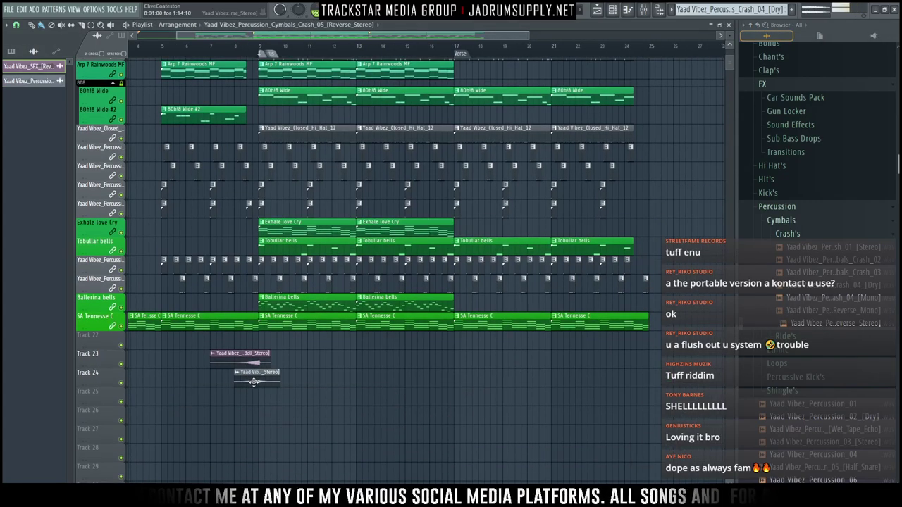
pyautogui.scroll(3, 269, 347)
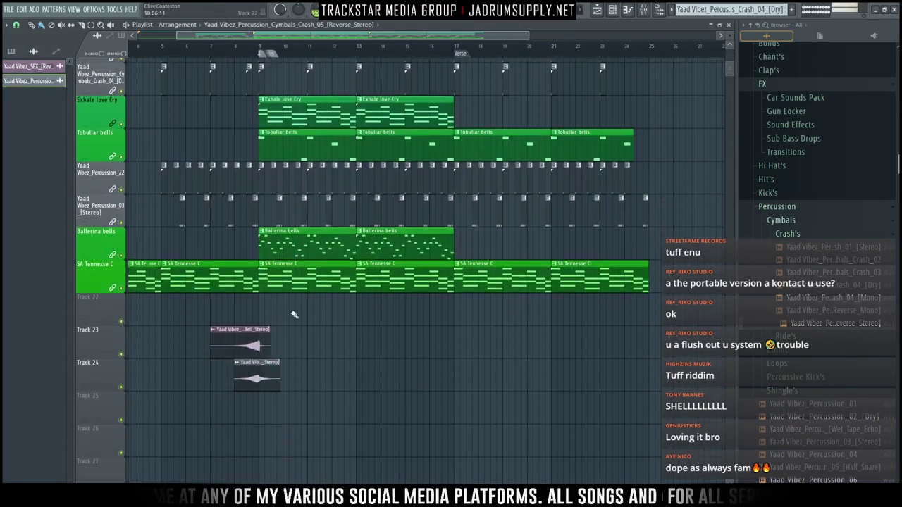
pyautogui.moveTo(255, 344); pyautogui.dragTo(257, 307)
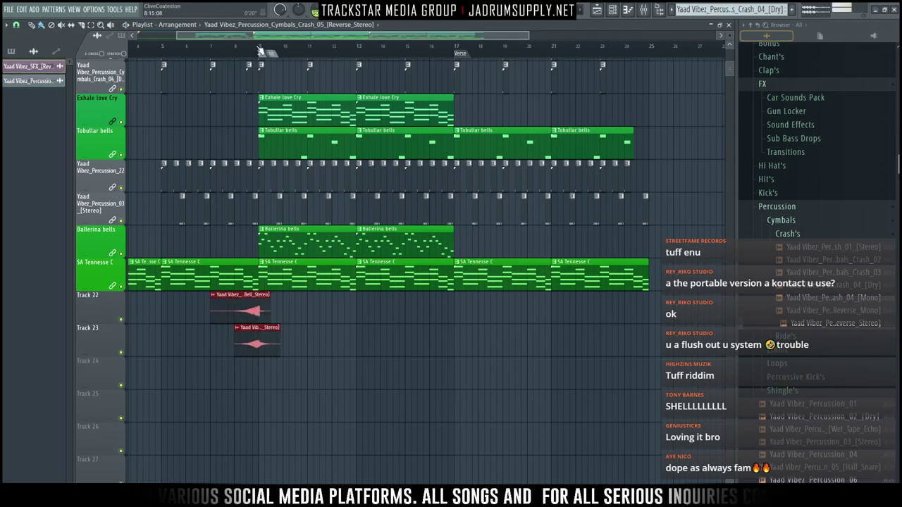
# Cut the reversed tubular bell clip's tail off at bar 9, and time-stretch the reverse crash sample to 2 bars
pyautogui.scroll(6, 245, 51)
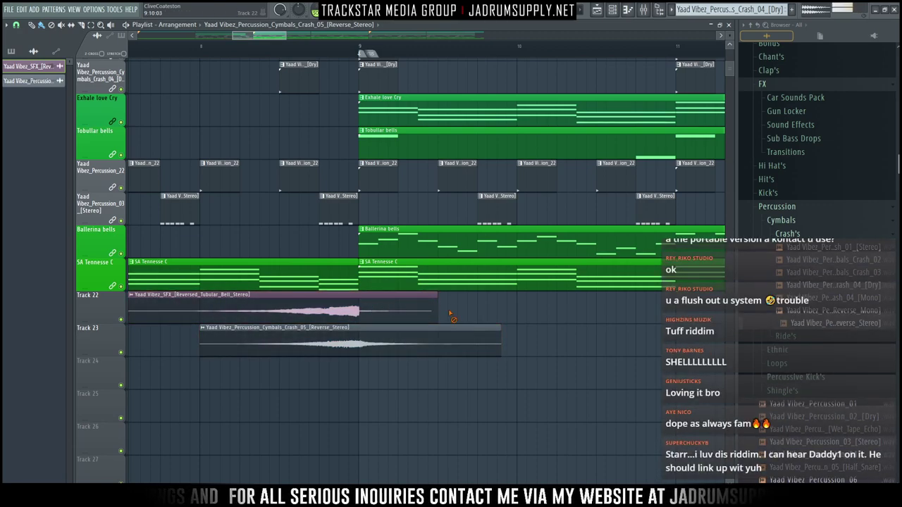
pyautogui.rightClick(381, 310)
pyautogui.doubleClick(349, 347)
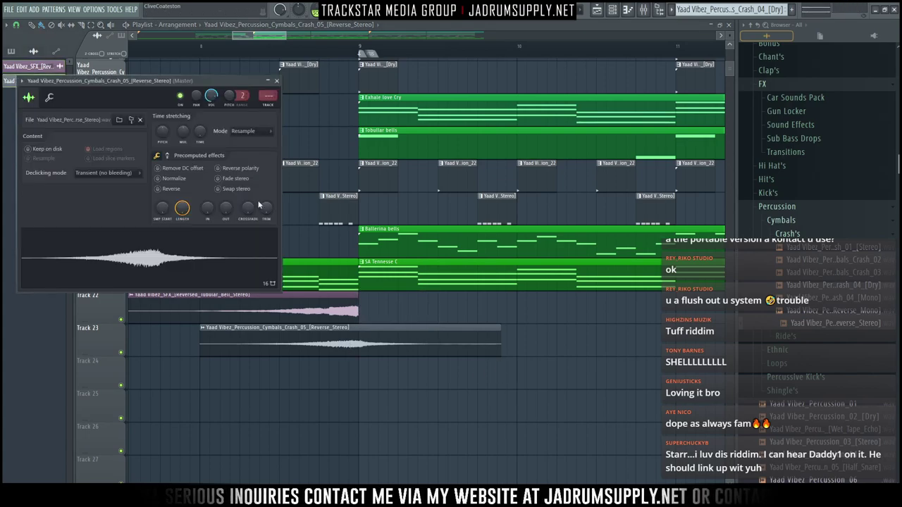
pyautogui.rightClick(202, 134)
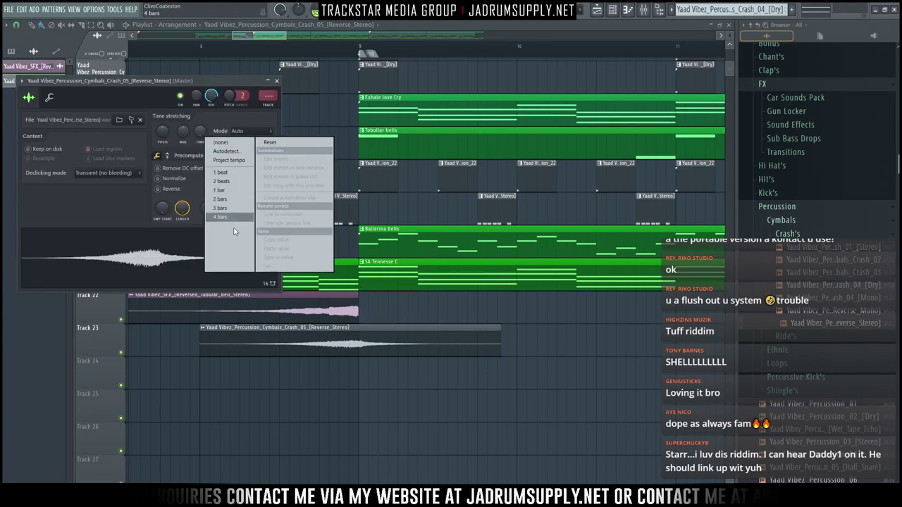
pyautogui.click(233, 184)
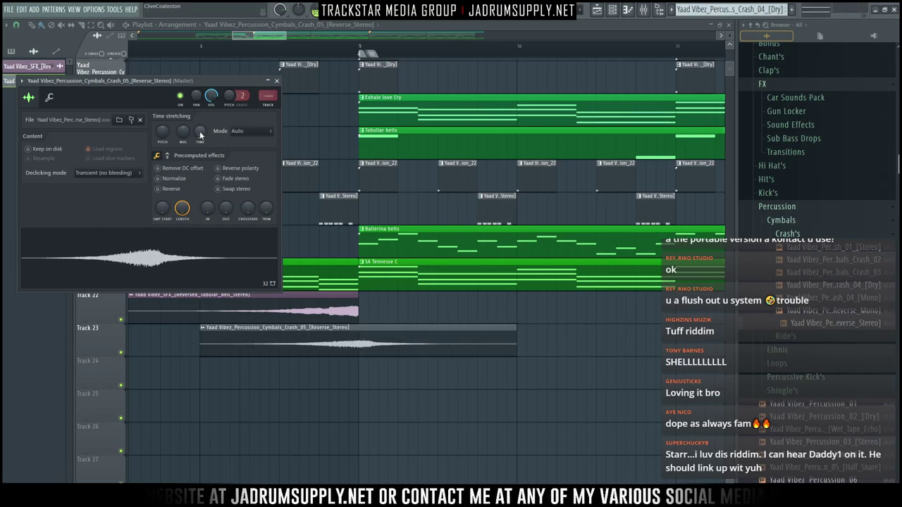
pyautogui.rightClick(359, 387)
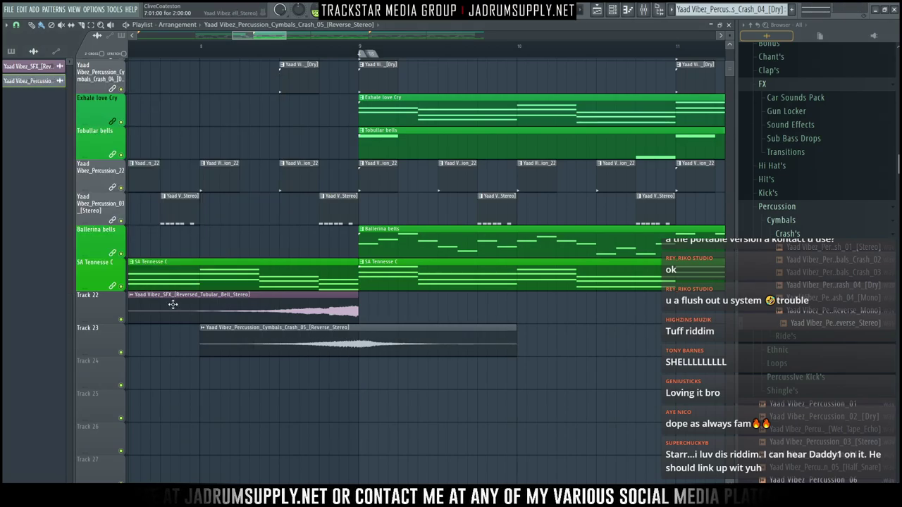
# Insert an empty track above the two effect clips and name it FX & TRANSITIONS
pyautogui.rightClick(105, 302)
pyautogui.click(129, 444)
pyautogui.rightClick(111, 310)
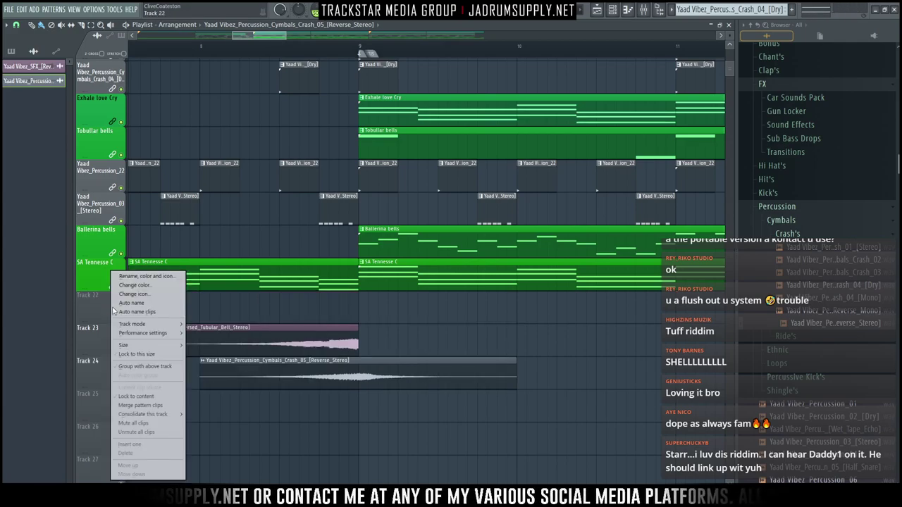
pyautogui.click(154, 276)
pyautogui.write('FX & TRANSITIONS')
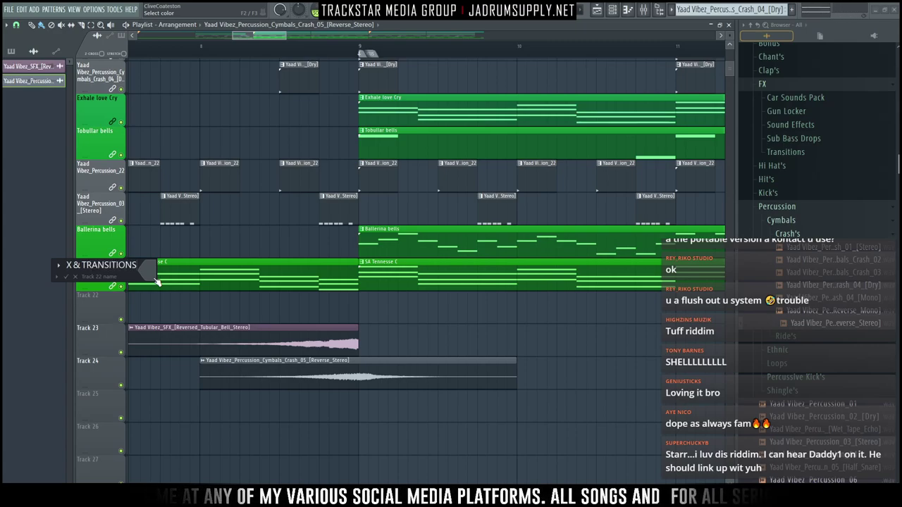
# Colour the new header track black and shrink its height to a thin divider above the effect tracks
pyautogui.click(151, 274)
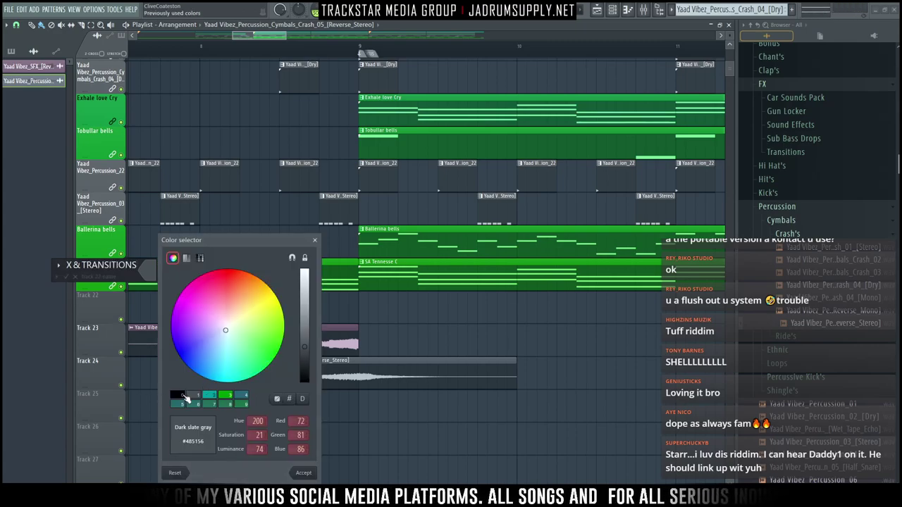
pyautogui.click(177, 396)
pyautogui.click(304, 473)
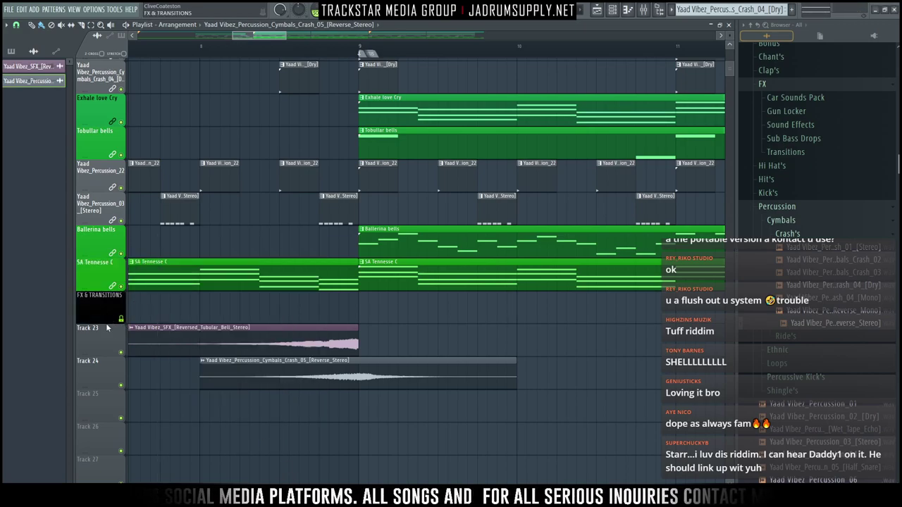
pyautogui.moveTo(106, 322); pyautogui.dragTo(107, 295)
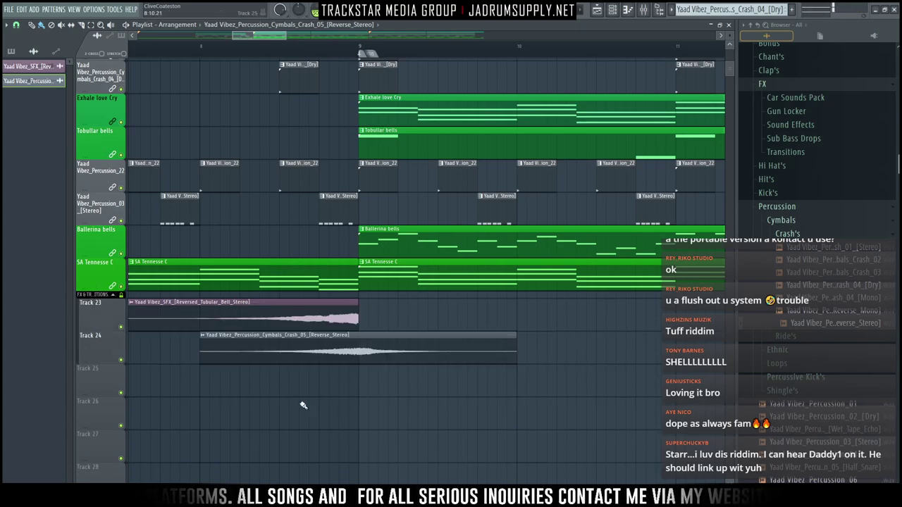
# Play the transition leading into bar 9 and check the channel levels in the channel rack's Unsorted group
pyautogui.keyDown('ctrl'); pyautogui.rightClick(341, 317); pyautogui.keyUp('ctrl')
pyautogui.click(295, 47)
pyautogui.press('space')
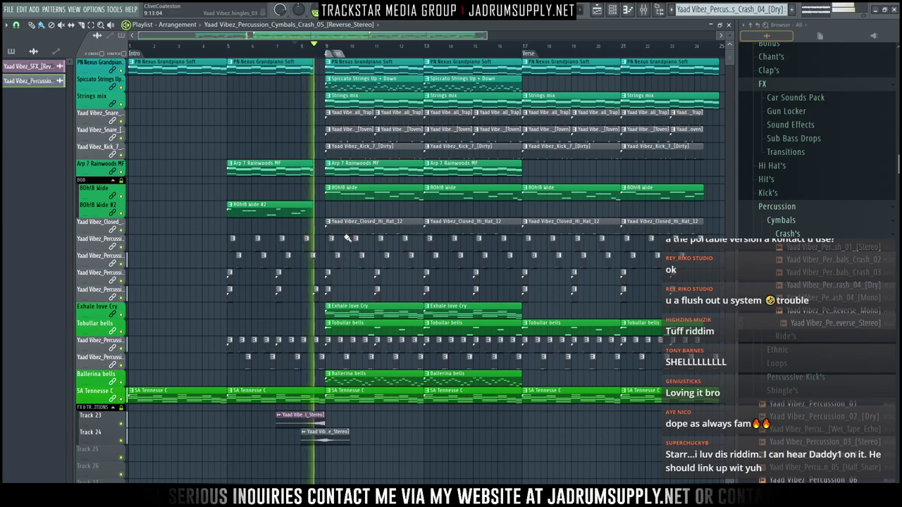
pyautogui.press('space')
pyautogui.click(612, 10)
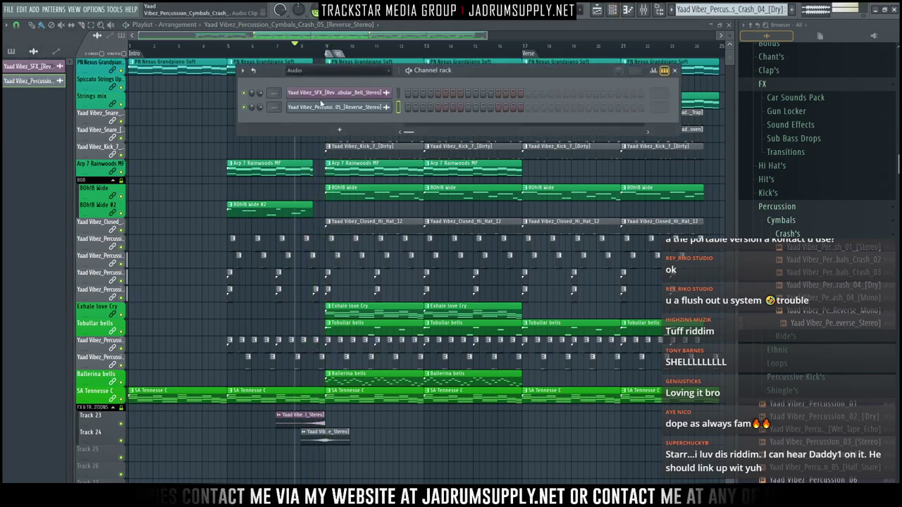
pyautogui.scroll(-1, 373, 73)
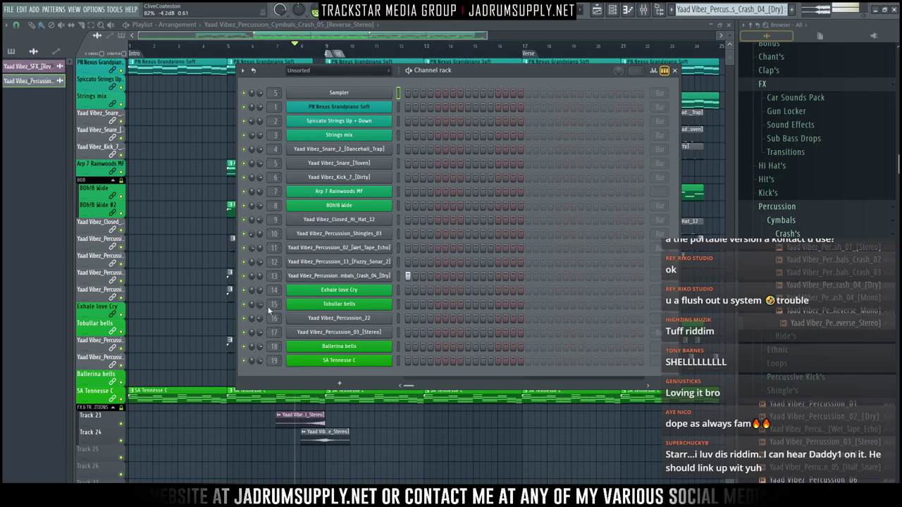
pyautogui.rightClick(248, 410)
pyautogui.press('space')
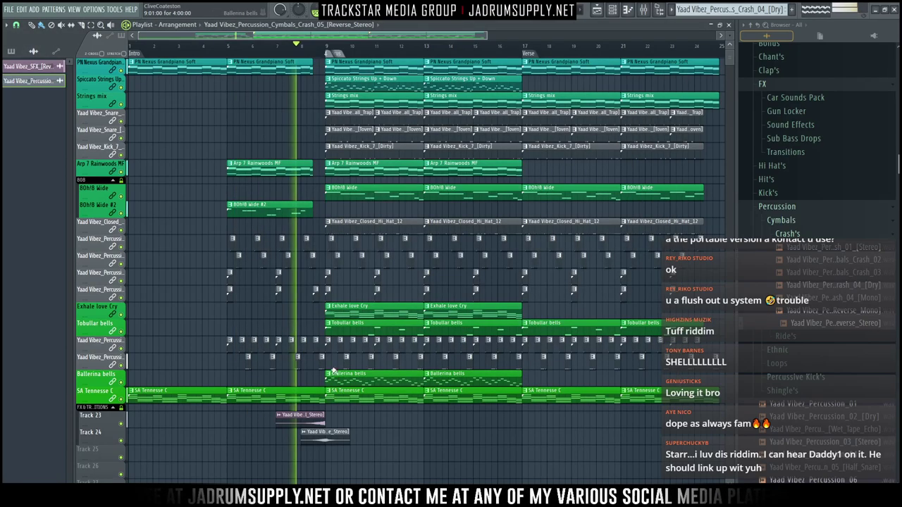
# Lower the volume of the SFX_[Reversed_Tubular_Bell_Stereo] sample to 46% (-14.0 dB)
pyautogui.doubleClick(319, 420)
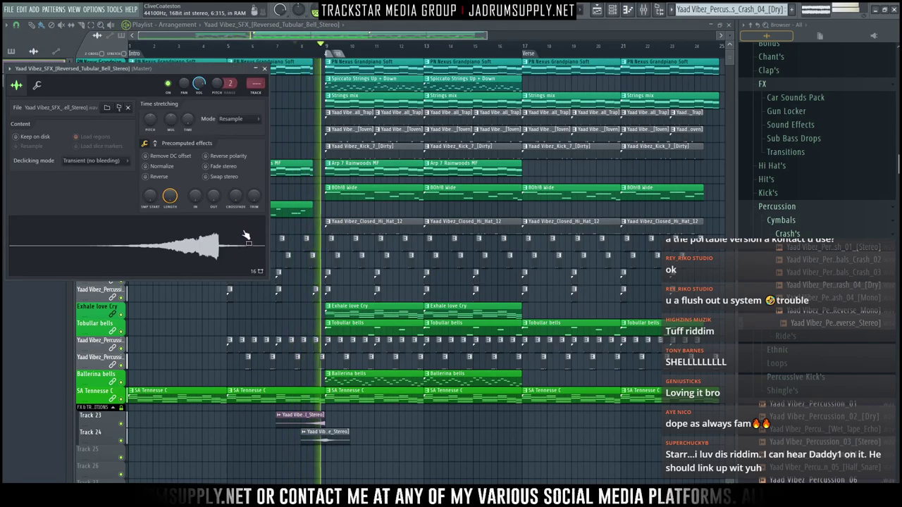
pyautogui.press('space')
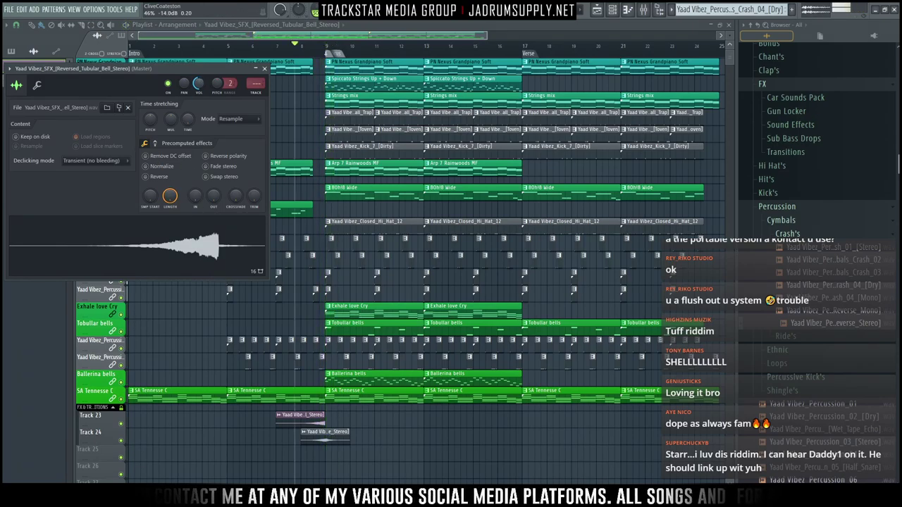
pyautogui.press('Escape')
# Play back the transition from bar 7 into the chorus with both reverse effects
pyautogui.press('space')
pyautogui.scroll(-3, 417, 50)
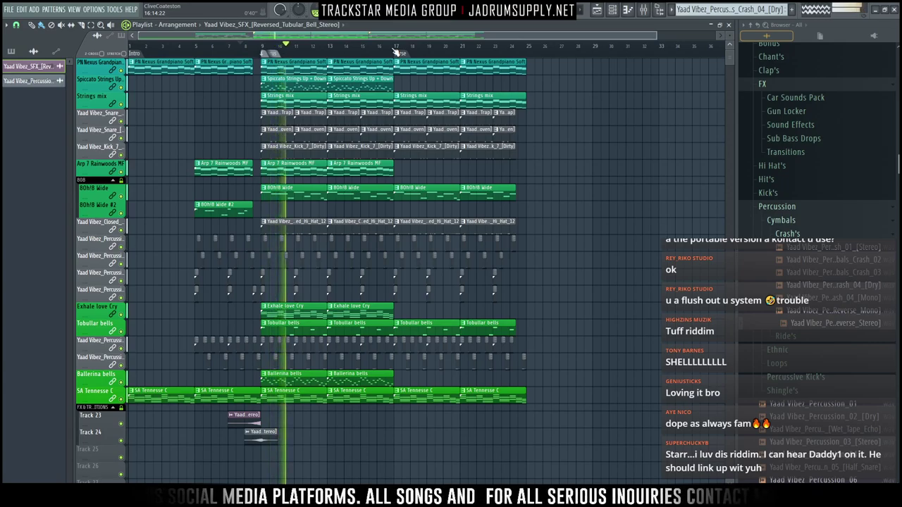
pyautogui.press('space')
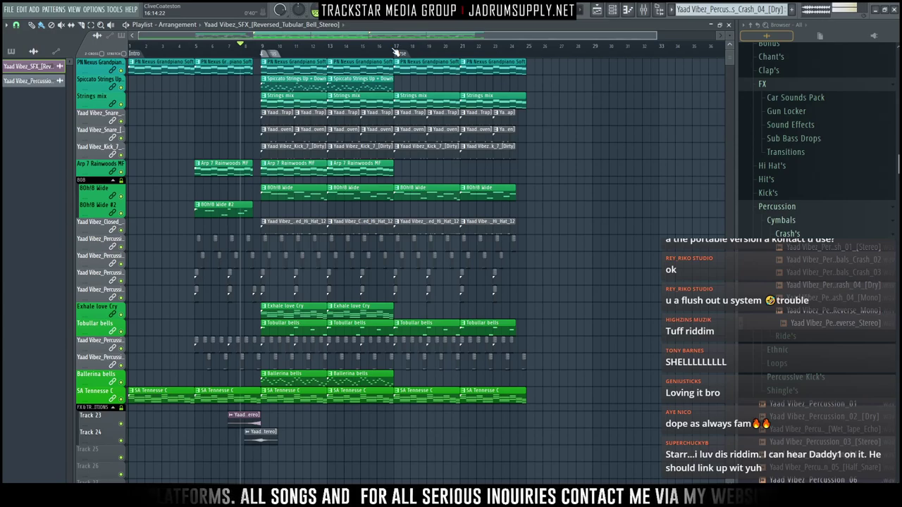
pyautogui.press('space')
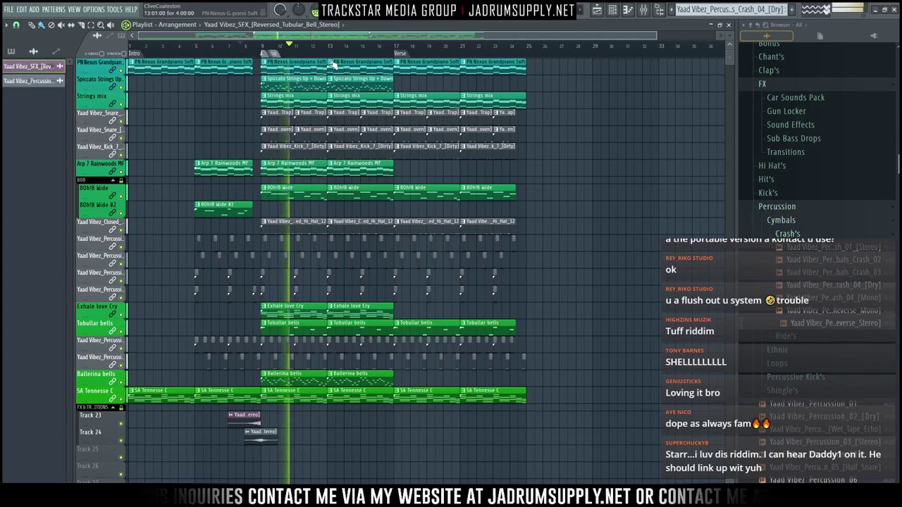
pyautogui.scroll(2, 333, 67)
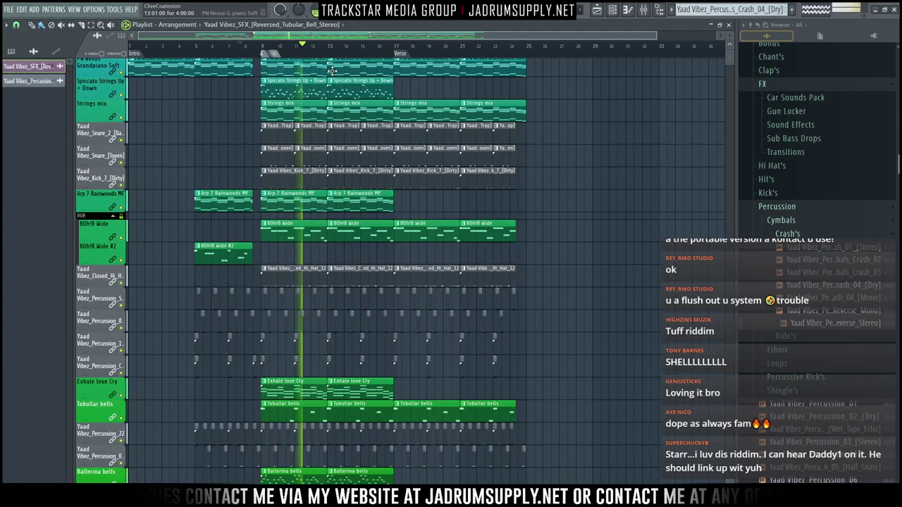
pyautogui.scroll(-2, 332, 71)
pyautogui.scroll(1, 321, 54)
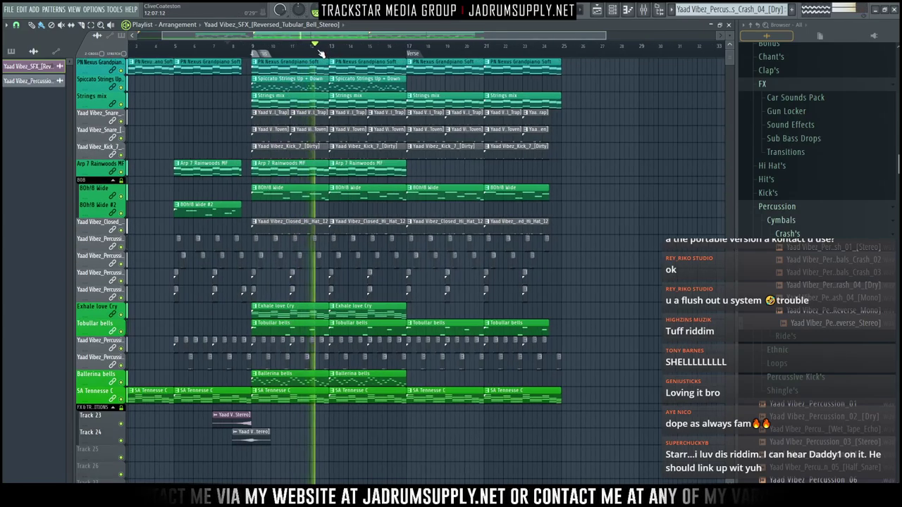
pyautogui.scroll(2, 320, 54)
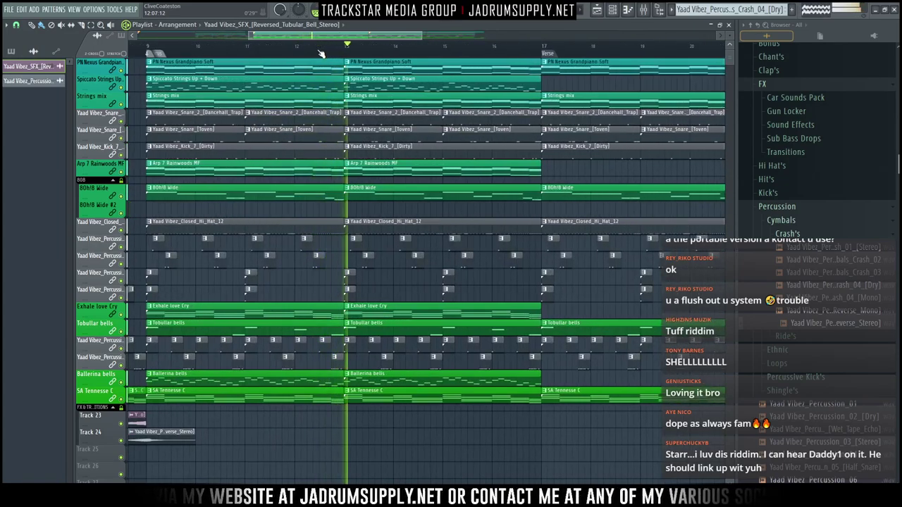
# Play the second half of the chorus repeatedly from bar 13
pyautogui.press('space')
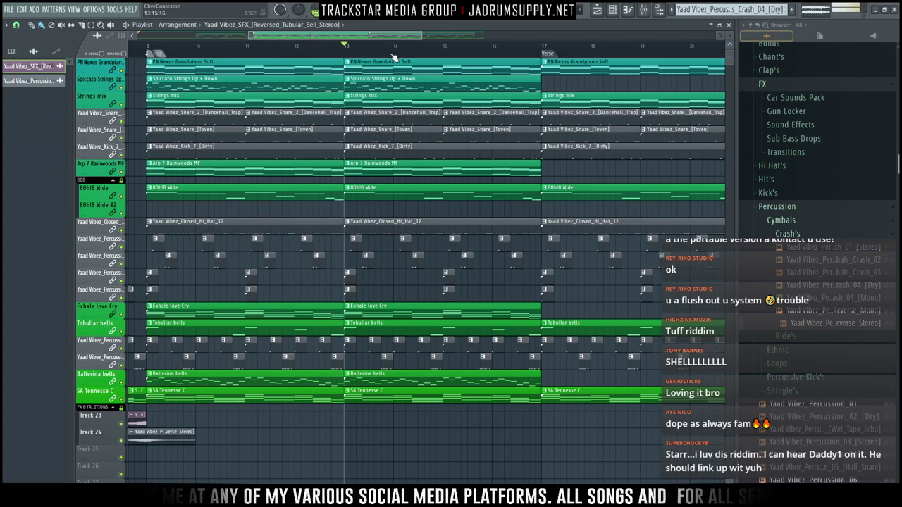
pyautogui.scroll(2, 392, 60)
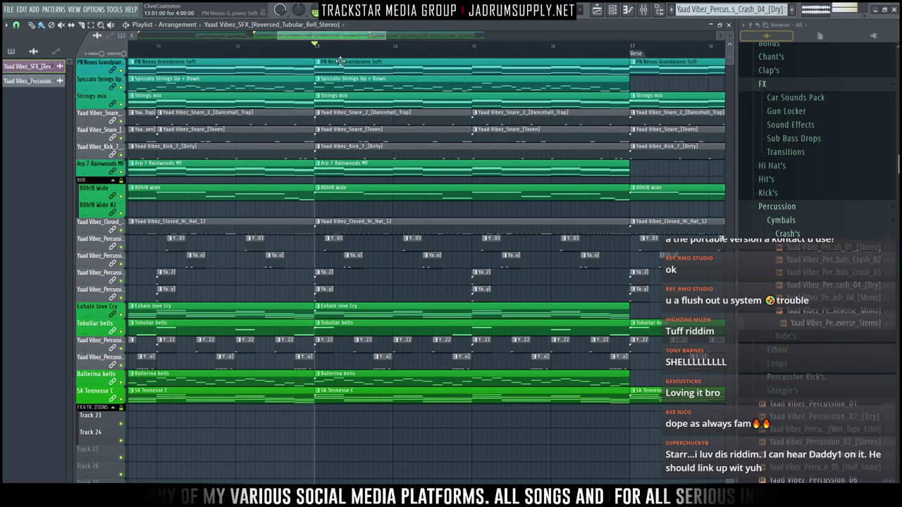
pyautogui.press('space')
pyautogui.press('space')
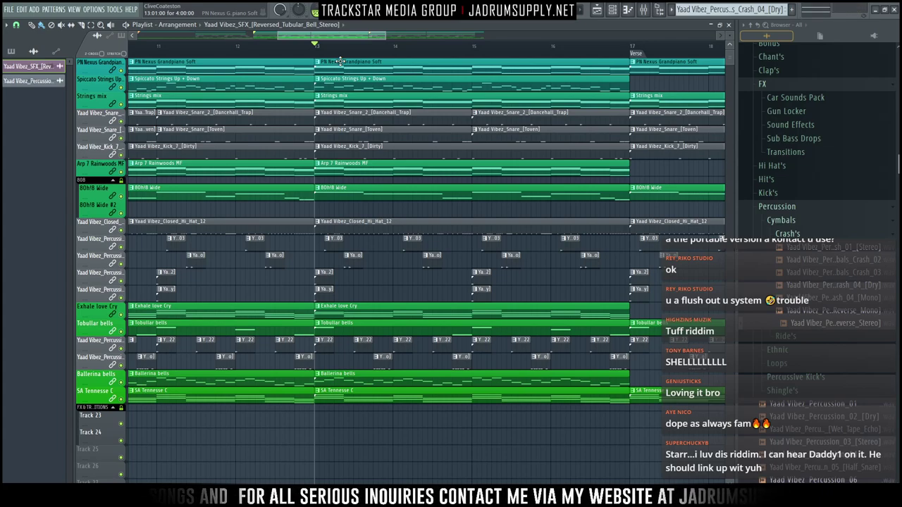
pyautogui.press('space')
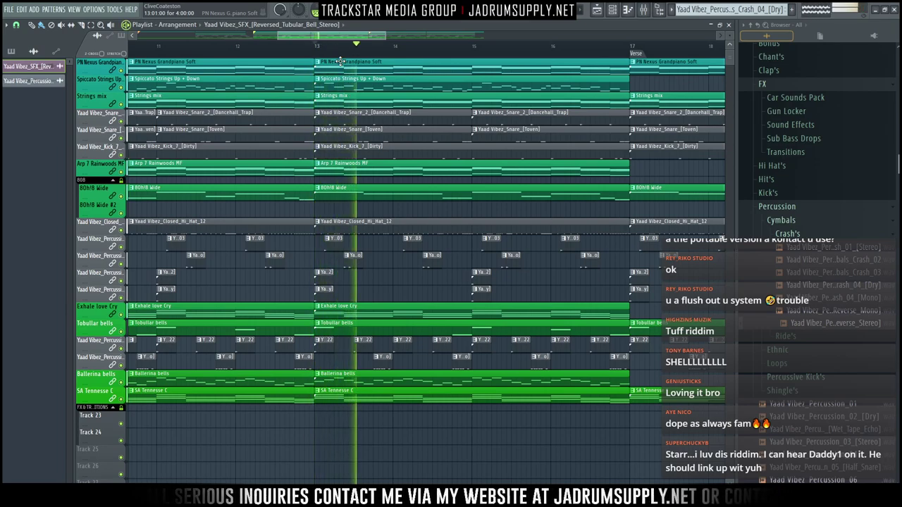
pyautogui.press('space')
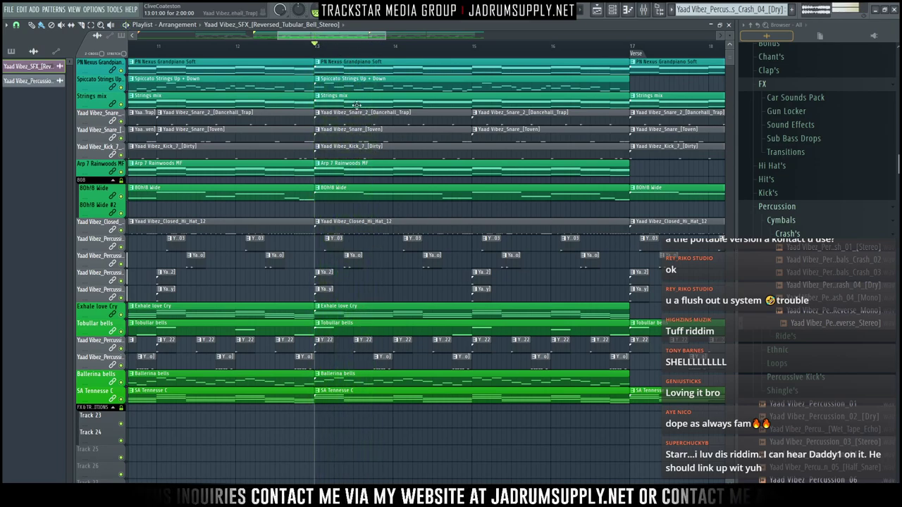
# Slice the Kick_7_[Dirty] clip in bar 13 into separate hits with gaps between them, and play back the cut
pyautogui.click(362, 55)
pyautogui.scroll(4, 365, 57)
pyautogui.scroll(4, 374, 79)
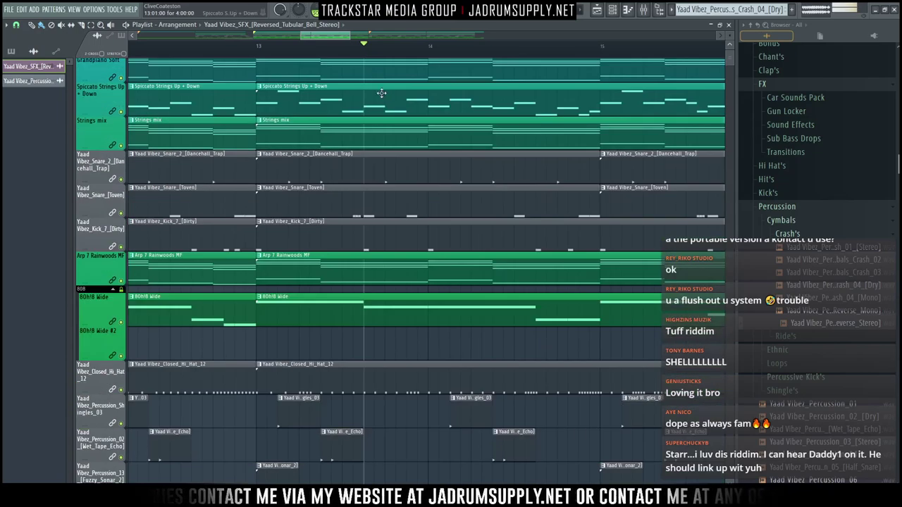
pyautogui.scroll(-1, 393, 123)
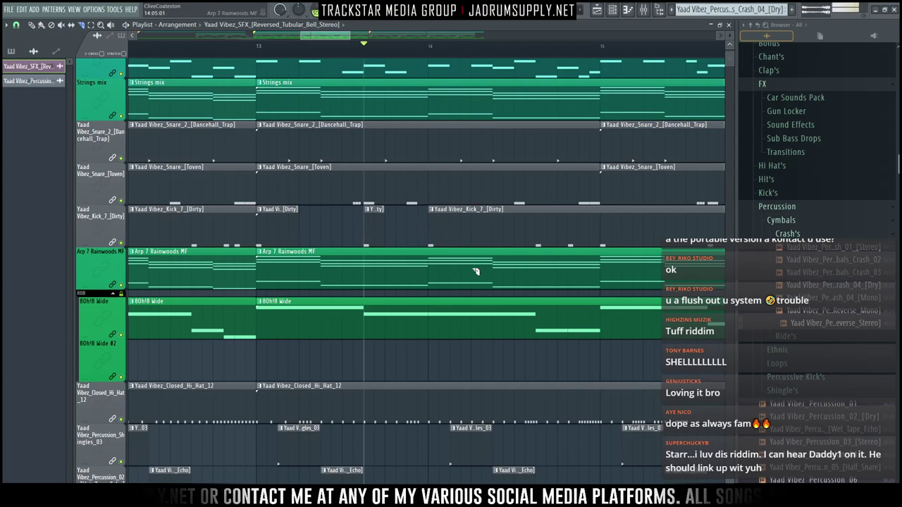
pyautogui.press('space')
pyautogui.press('space')
pyautogui.press('space')
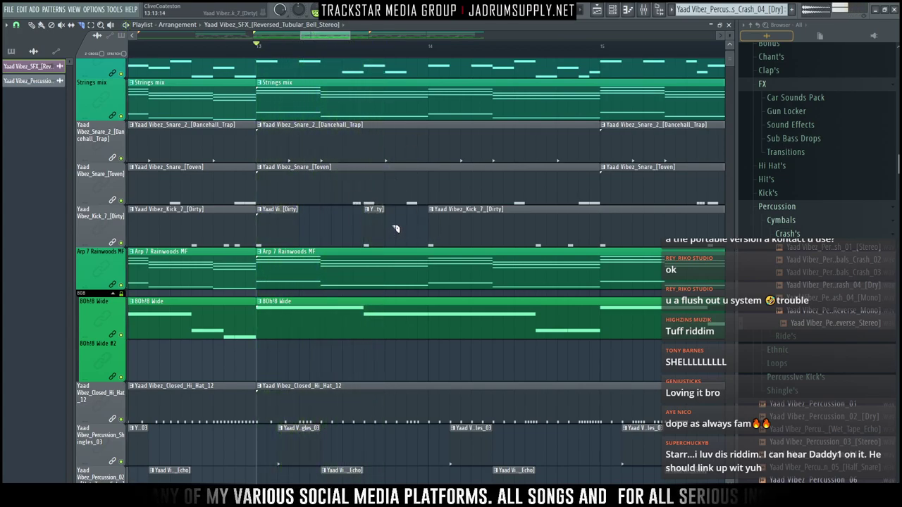
# Place a copy of the short kick slice at 13:14:00 in the gap before bar 14 and audition it
pyautogui.press('space')
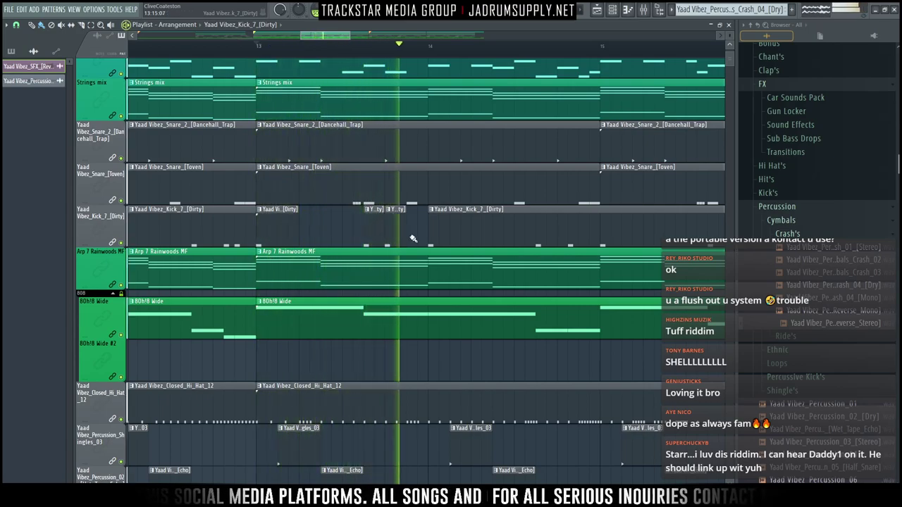
pyautogui.click(407, 231)
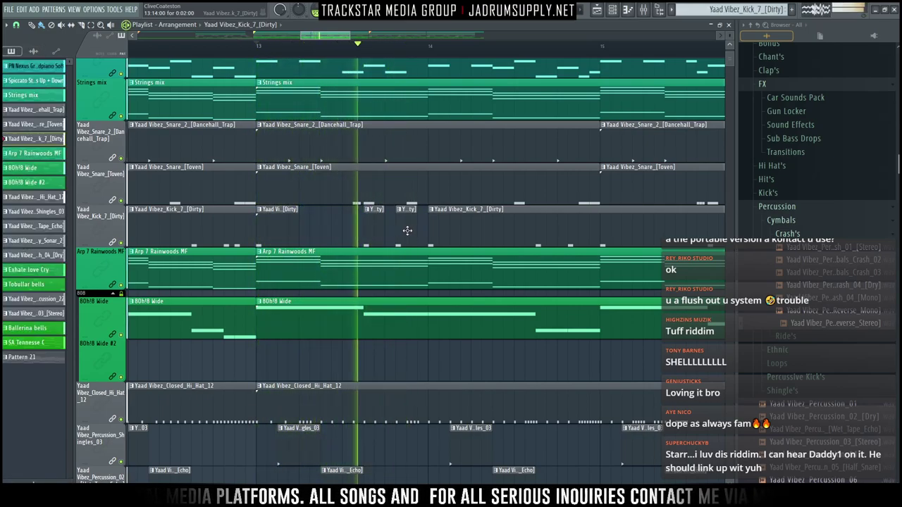
pyautogui.press('space')
# Slice a one-bar segment of the 8Oh!8 Wide clip at 13:11:00, move it to the 8Oh!8 Wide #2 track and make it unique
pyautogui.scroll(-3, 407, 231)
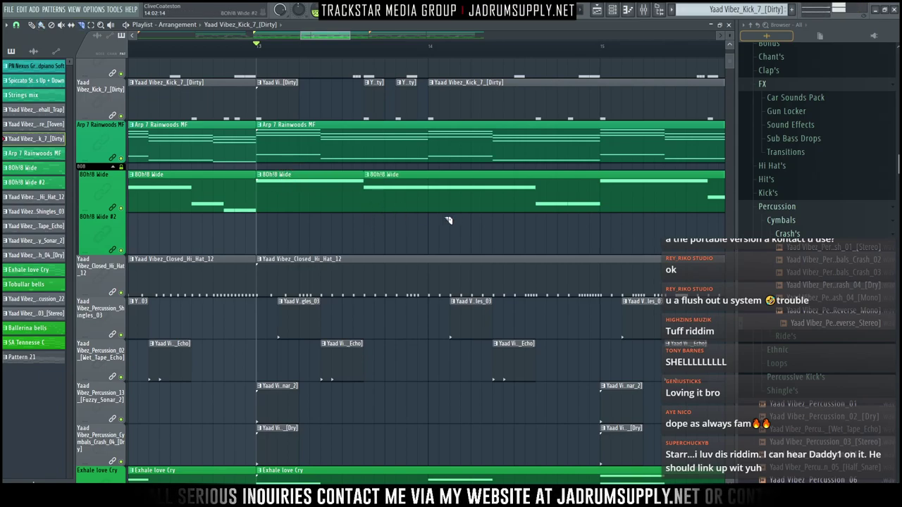
pyautogui.click(395, 190)
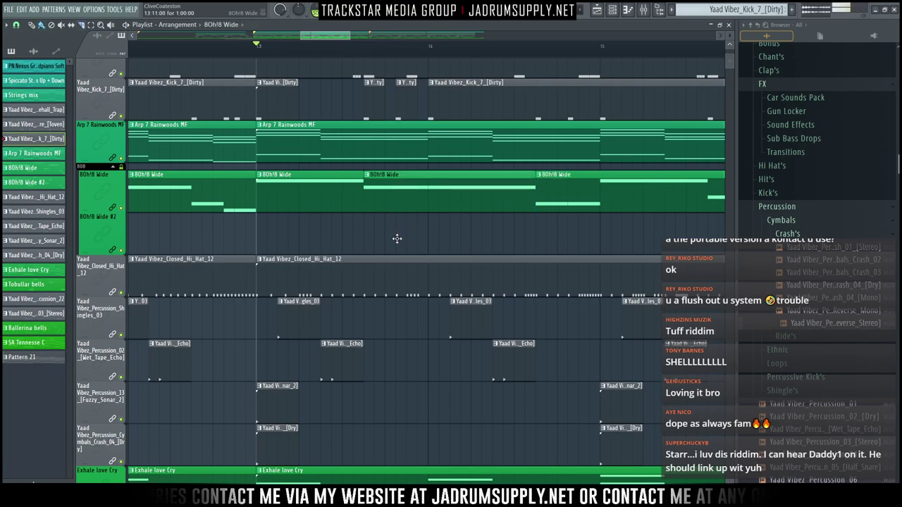
pyautogui.moveTo(397, 238); pyautogui.dragTo(398, 252)
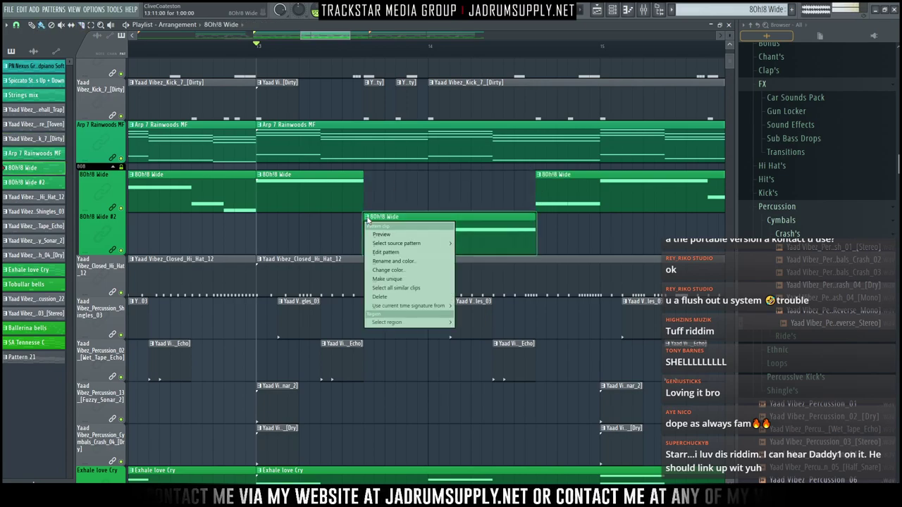
pyautogui.click(394, 279)
# Chop the unique bass pattern into three A3 notes in the piano roll, play it and return to the playlist
pyautogui.doubleClick(399, 230)
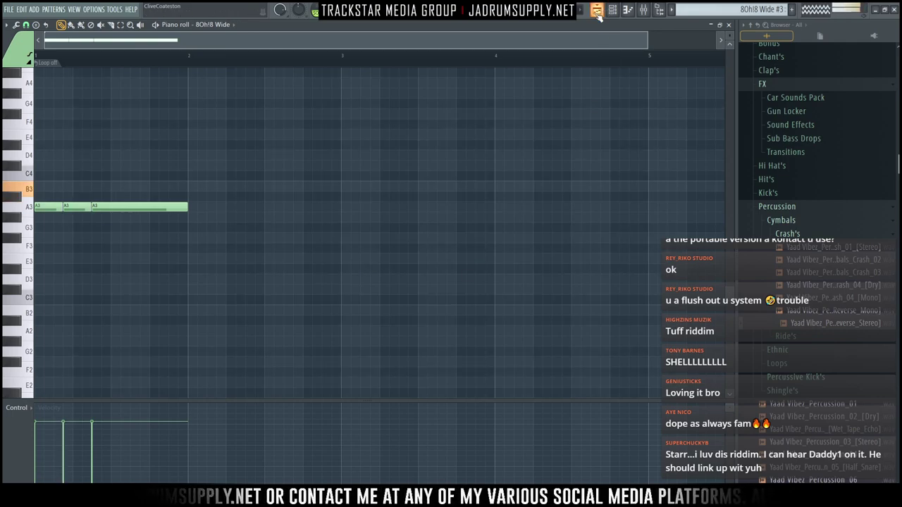
pyautogui.press('space')
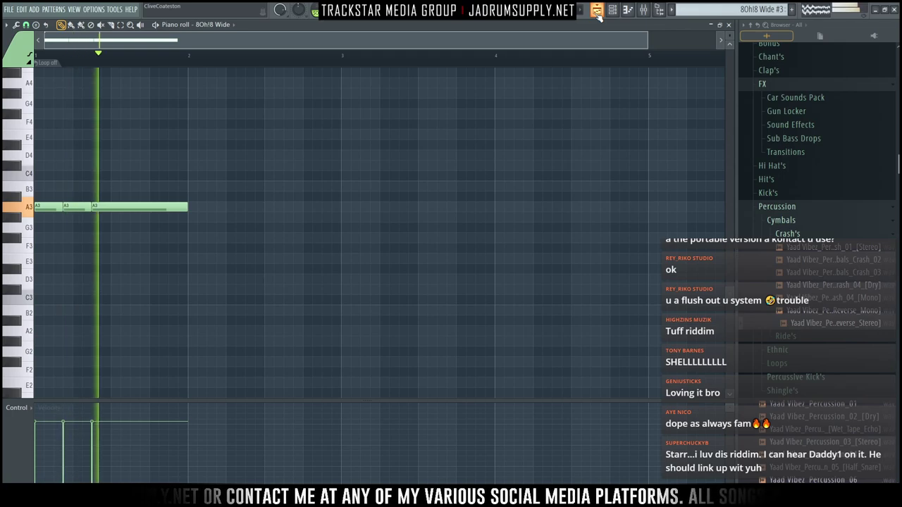
pyautogui.click(598, 12)
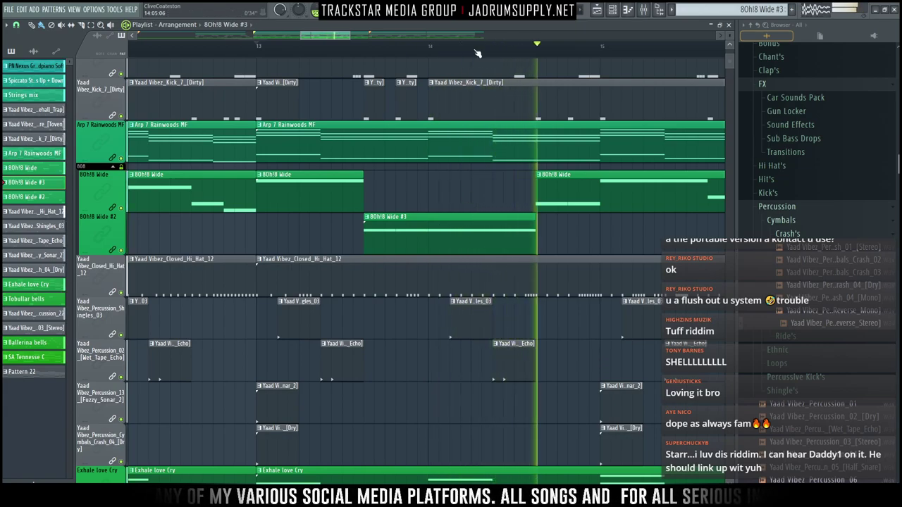
# Play back the second half of the chorus from bar 13 to check the new kick and bass break across all tracks
pyautogui.keyDown('ctrl'); pyautogui.scroll(-4, 468, 95); pyautogui.keyUp('ctrl')
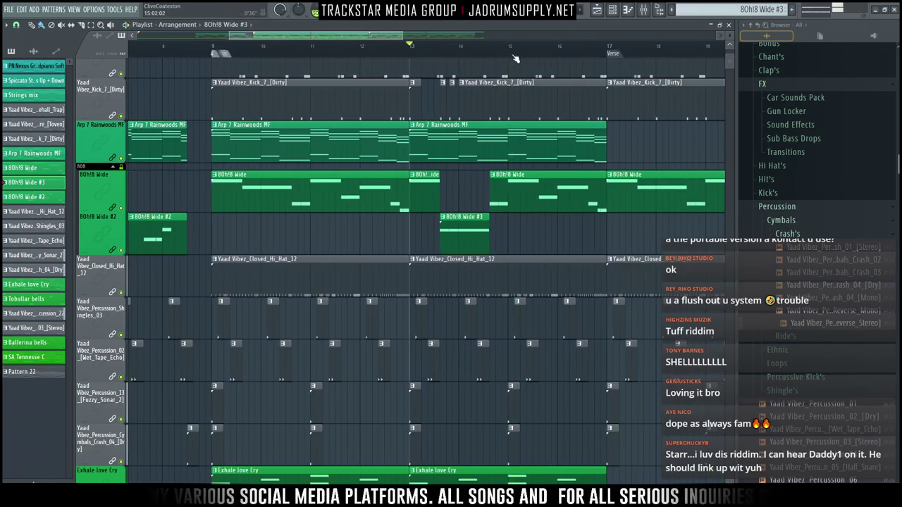
pyautogui.hscroll(3, 517, 38)
pyautogui.scroll(-3, 462, 132)
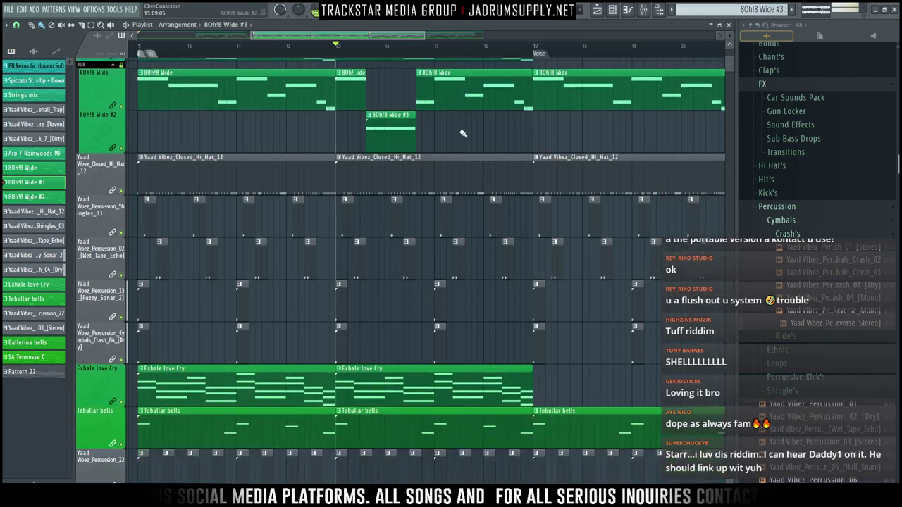
pyautogui.scroll(-2, 464, 133)
pyautogui.press('space')
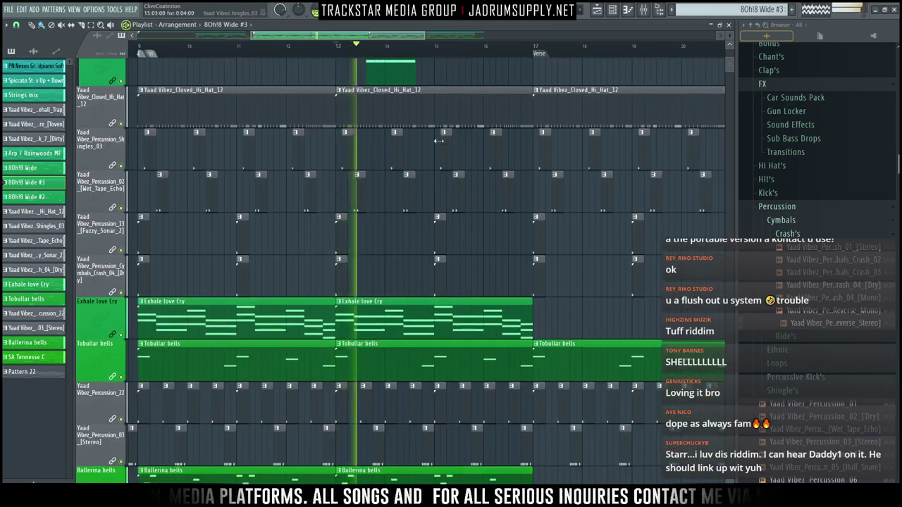
pyautogui.scroll(6, 435, 162)
pyautogui.keyDown('ctrl'); pyautogui.scroll(-4, 466, 169); pyautogui.keyUp('ctrl')
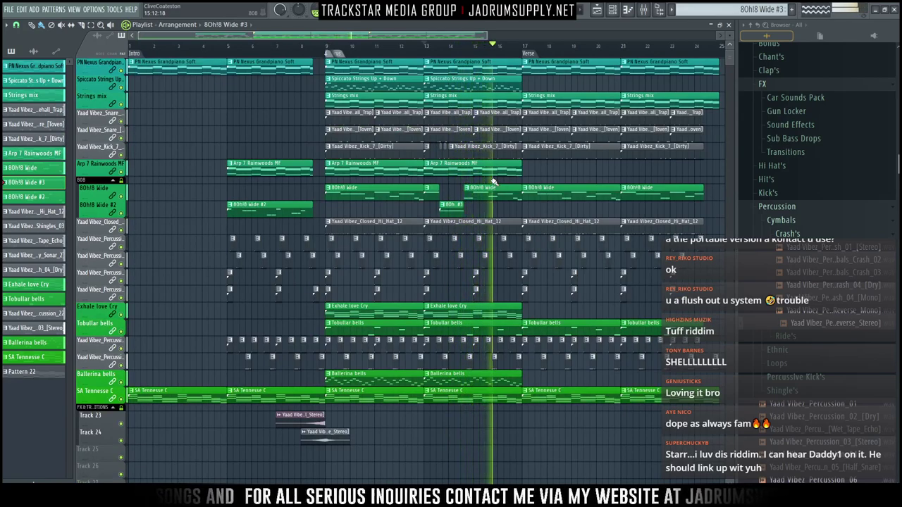
pyautogui.keyDown('ctrl'); pyautogui.scroll(3, 521, 51); pyautogui.keyUp('ctrl')
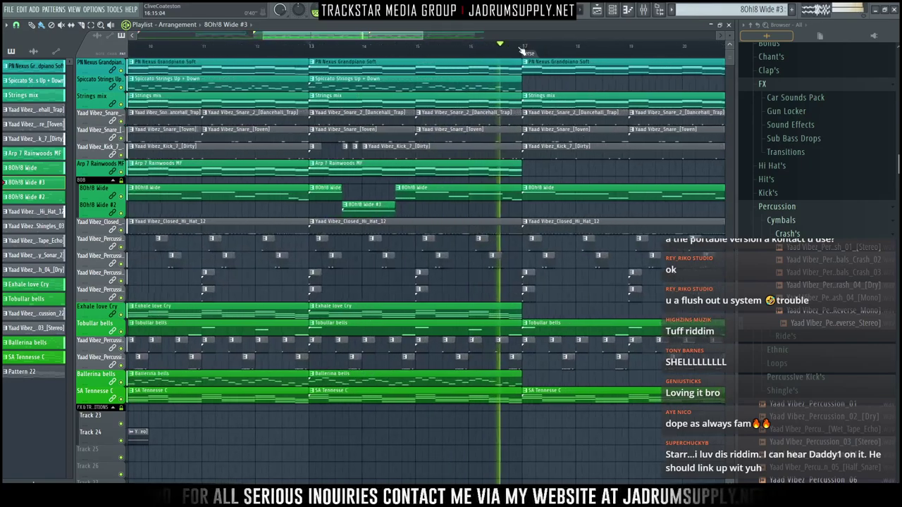
pyautogui.keyDown('ctrl'); pyautogui.scroll(2, 521, 50); pyautogui.keyUp('ctrl')
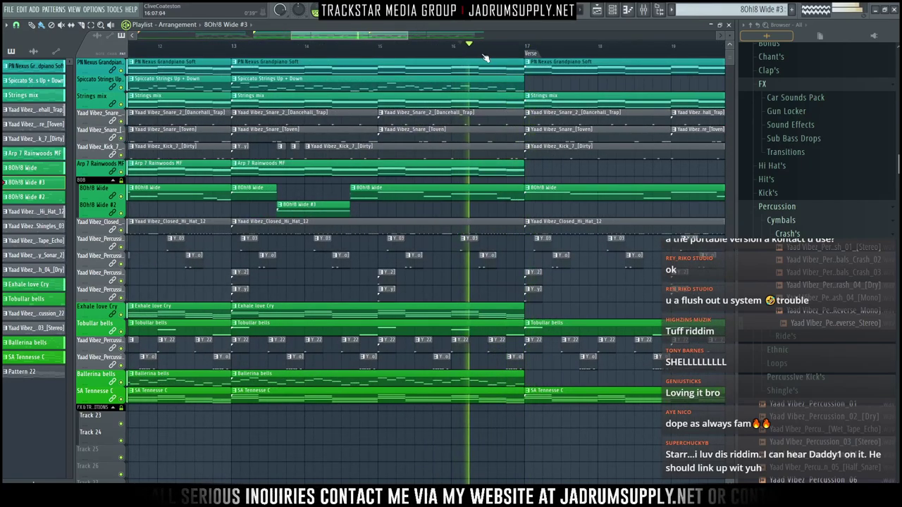
pyautogui.press('space')
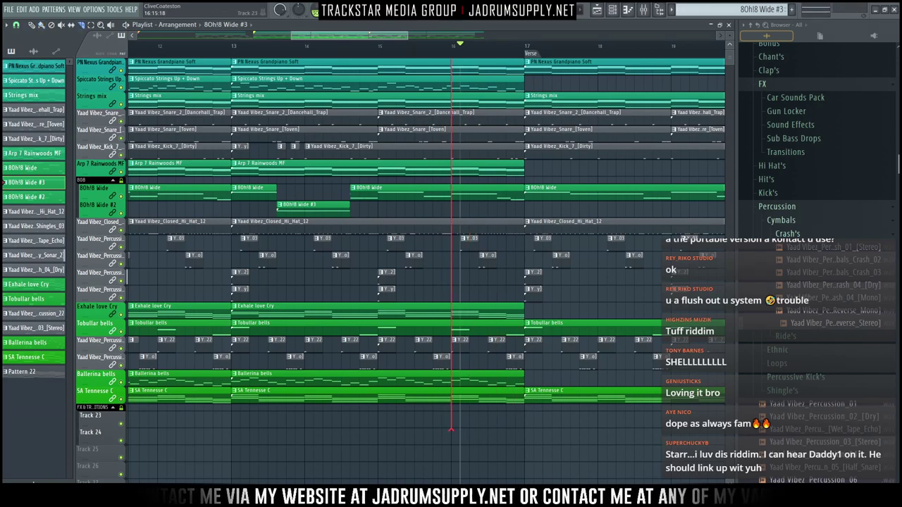
# Slice all tracks at bar 16, delete the clips between there and the verse at bar 17, and play the gap
pyautogui.moveTo(451, 429); pyautogui.dragTo(451, 59)
pyautogui.moveTo(467, 405); pyautogui.dragTo(517, 183)
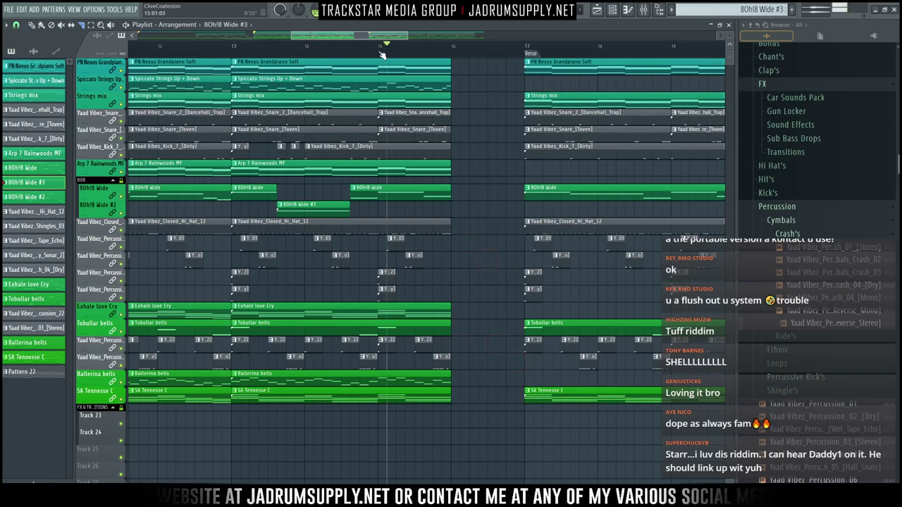
pyautogui.scroll(-3, 381, 55)
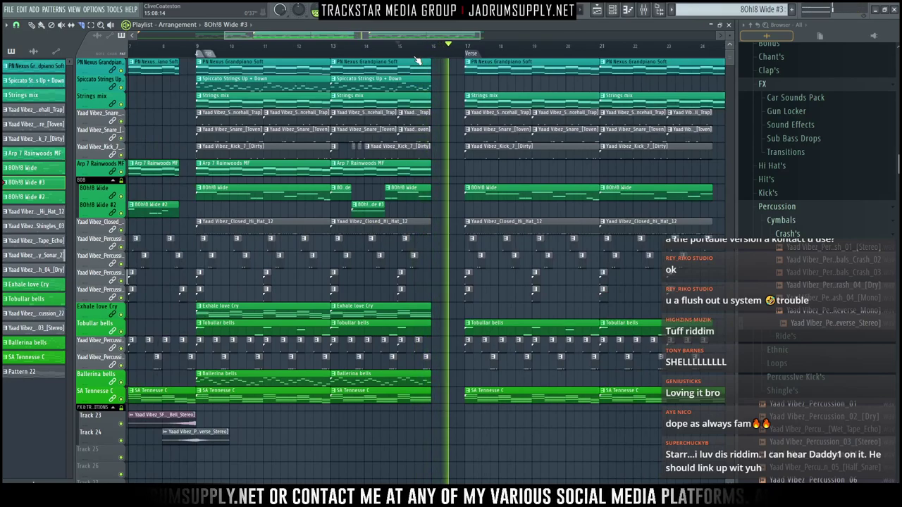
# Shorten the end of the SA Tennesse C clip so it stops slightly before bar 16, and play the ending
pyautogui.scroll(3, 418, 55)
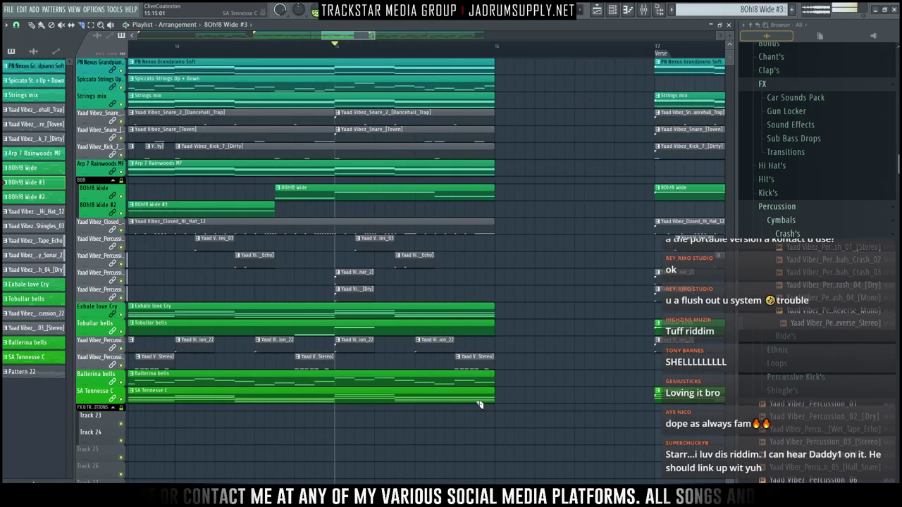
pyautogui.moveTo(479, 405); pyautogui.dragTo(475, 404)
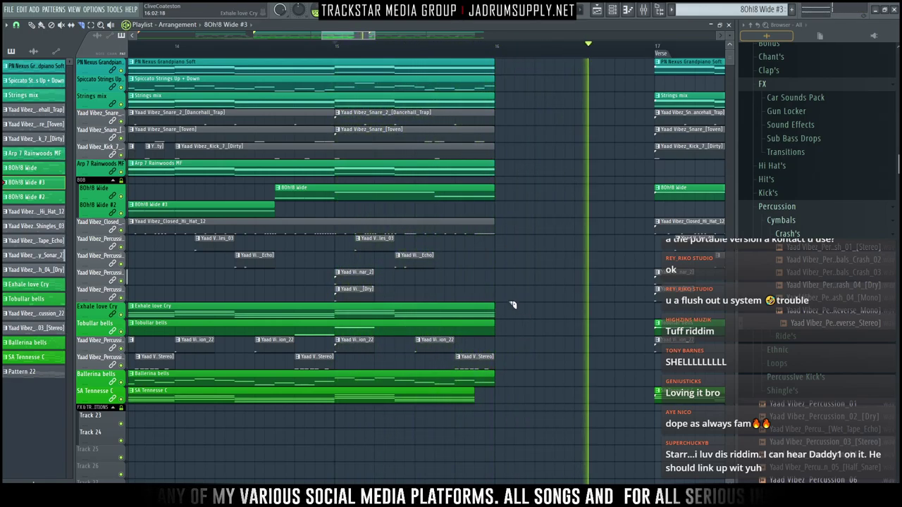
pyautogui.press('space')
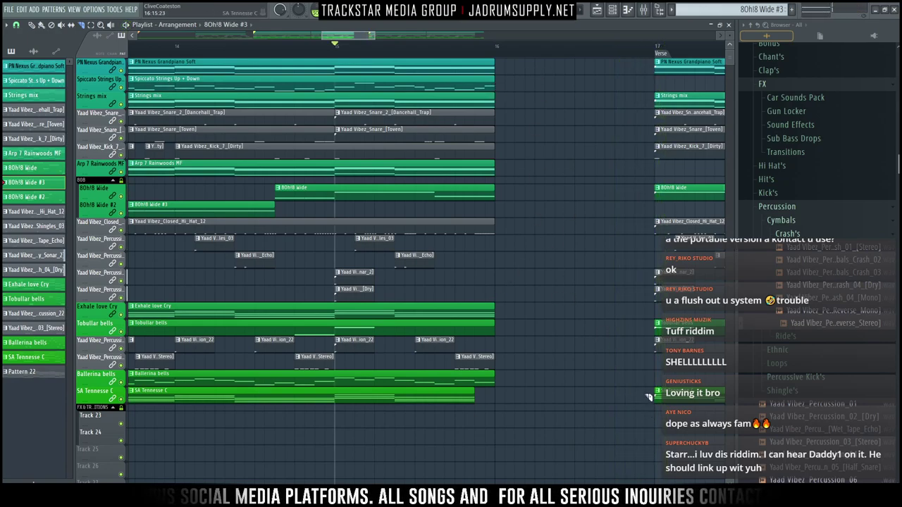
# Copy the verse's opening clips on all tracks into the bar 16 gap and slice them just after their start
pyautogui.moveTo(641, 435); pyautogui.dragTo(534, 61)
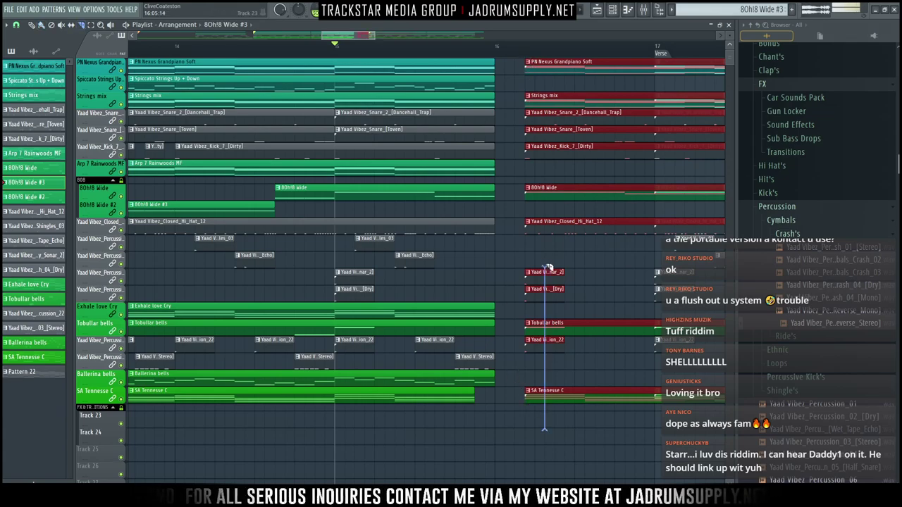
# Trim the copied clips between bar 16 and the Verse to short slices and repeat them at even spacing through the bar's second half
pyautogui.moveTo(536, 35); pyautogui.dragTo(591, 467)
pyautogui.press('Delete')
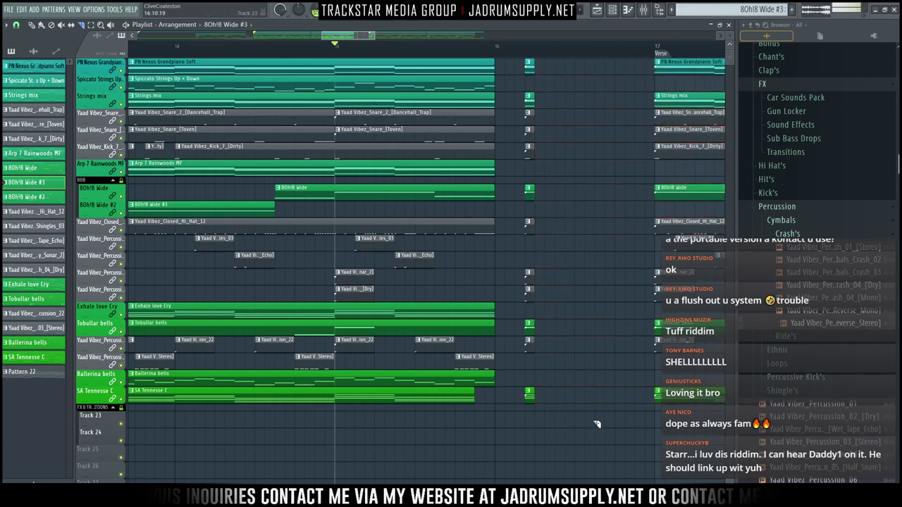
pyautogui.moveTo(596, 423)
pyautogui.mouseDown()
pyautogui.moveTo(525, 126)
pyautogui.moveTo(525, 69)
pyautogui.moveTo(625, 77)
pyautogui.moveTo(640, 69)
pyautogui.moveTo(599, 69)
pyautogui.mouseUp()
pyautogui.keyDown('shift'); pyautogui.moveTo(599, 69); pyautogui.dragTo(578, 69); pyautogui.keyUp('shift')
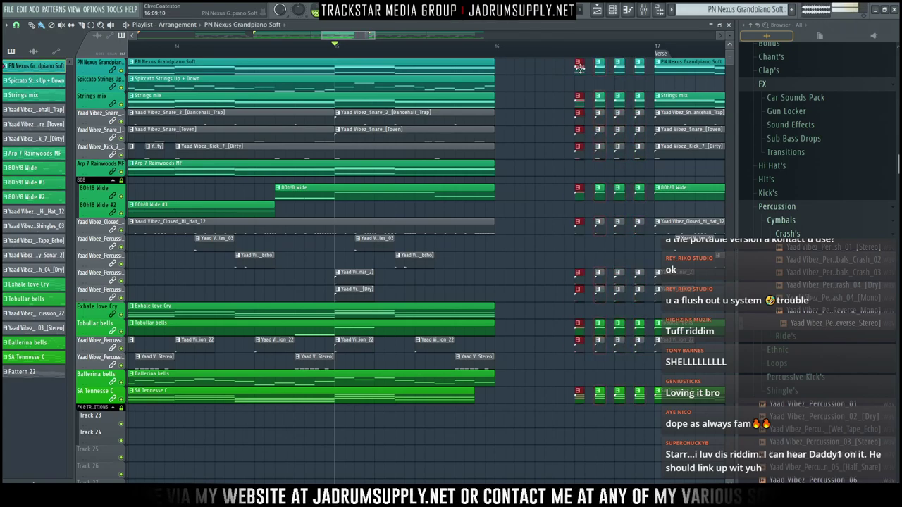
# Audition the slice build-up, and tighten the slices just before the Verse marker into faster repeats
pyautogui.press('space')
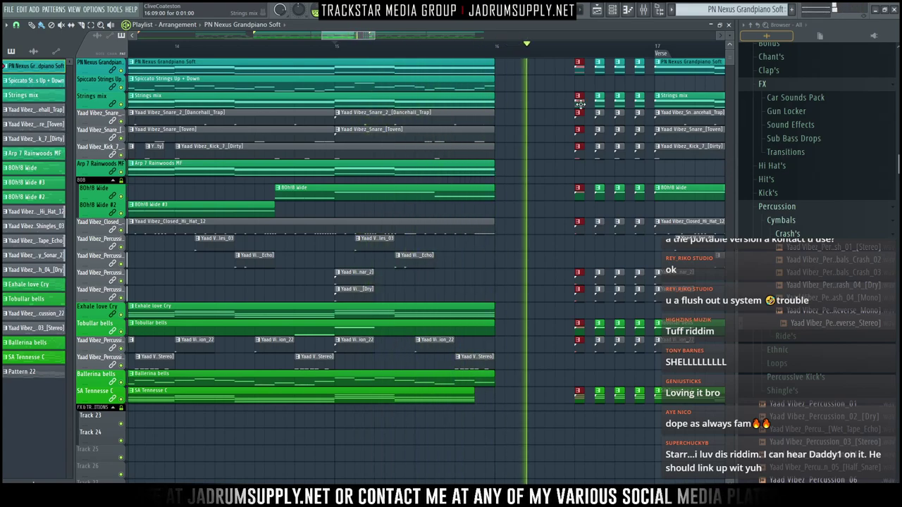
pyautogui.press('space')
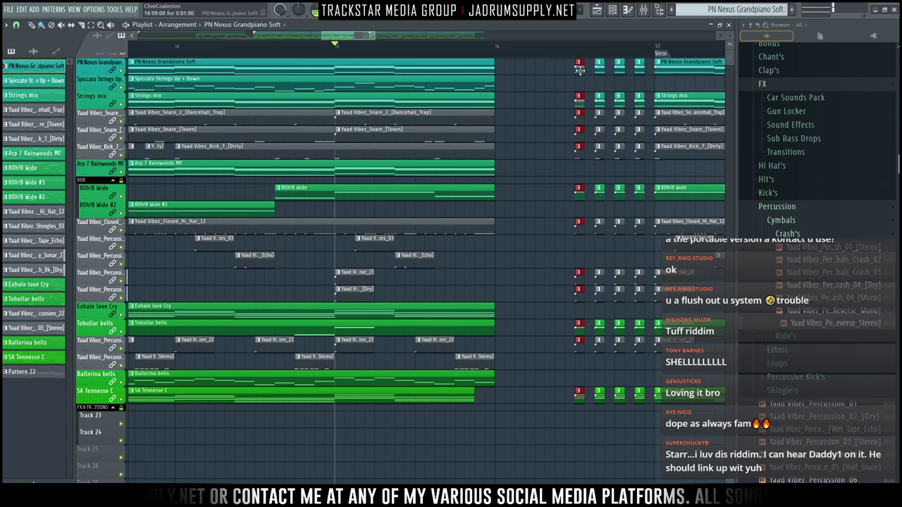
pyautogui.moveTo(580, 71); pyautogui.dragTo(650, 65)
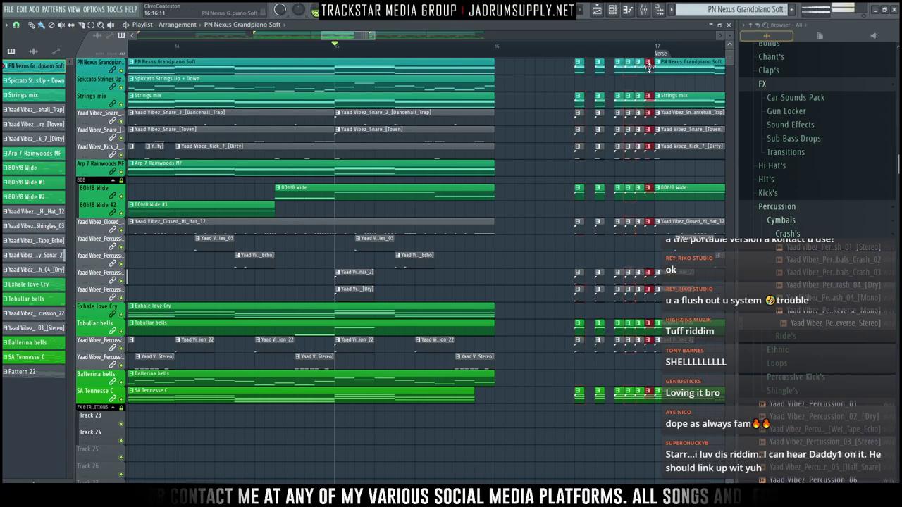
# Delete the Snare_2 and Snare_[Toven] slices from the build-up before the Verse
pyautogui.moveTo(656, 413); pyautogui.dragTo(571, 59)
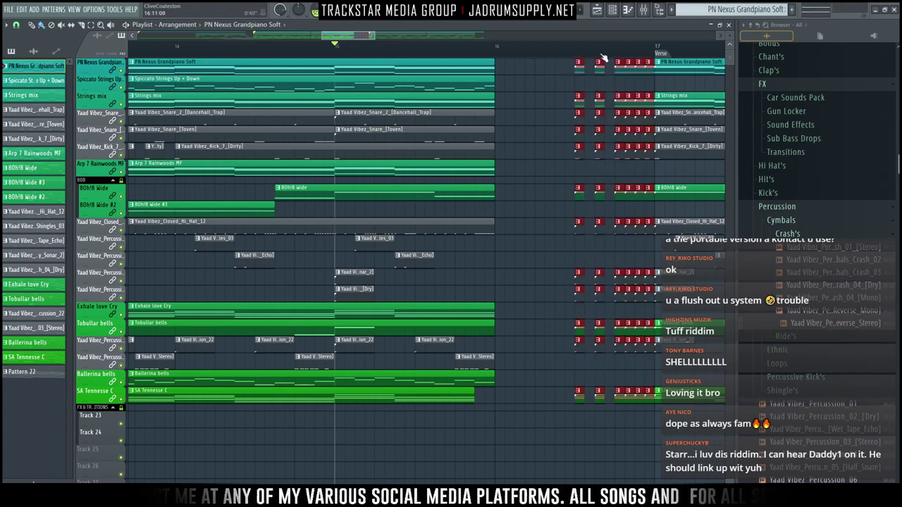
pyautogui.scroll(3, 615, 59)
pyautogui.moveTo(703, 67); pyautogui.dragTo(694, 69)
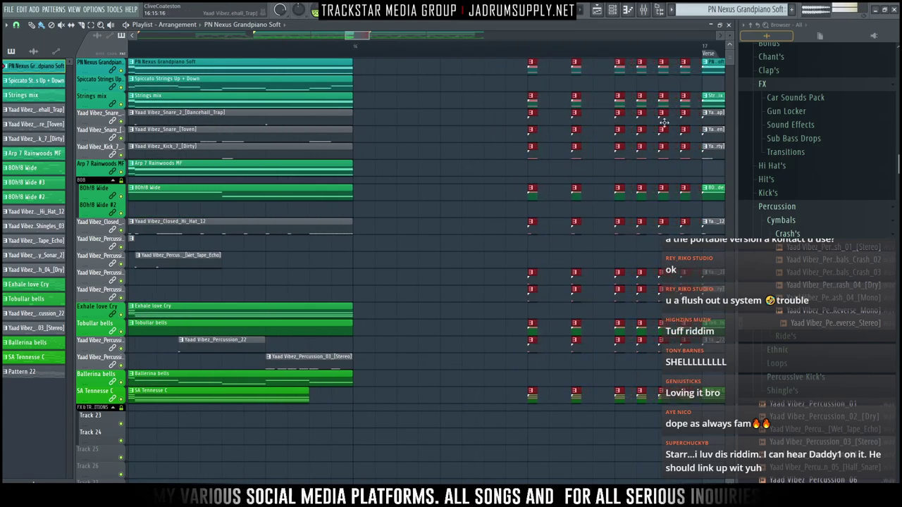
pyautogui.scroll(3, 681, 123)
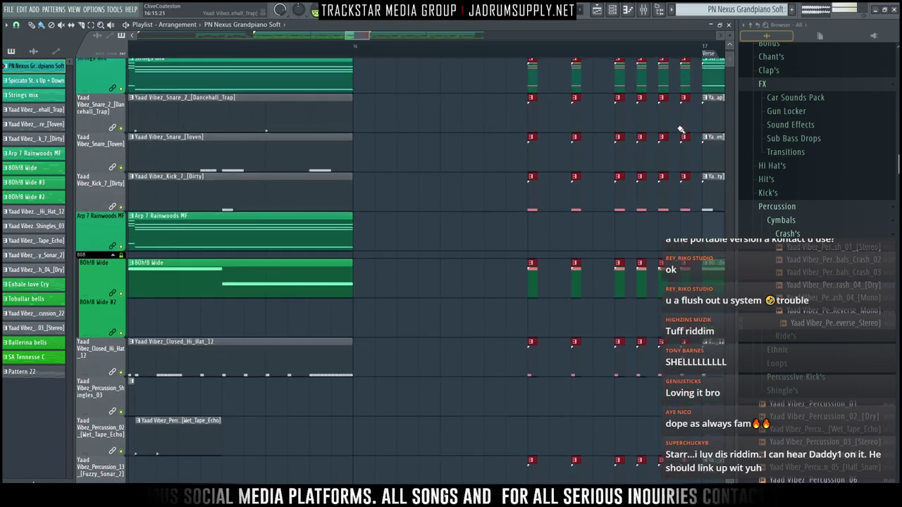
pyautogui.moveTo(518, 114); pyautogui.dragTo(697, 160)
pyautogui.press('Delete')
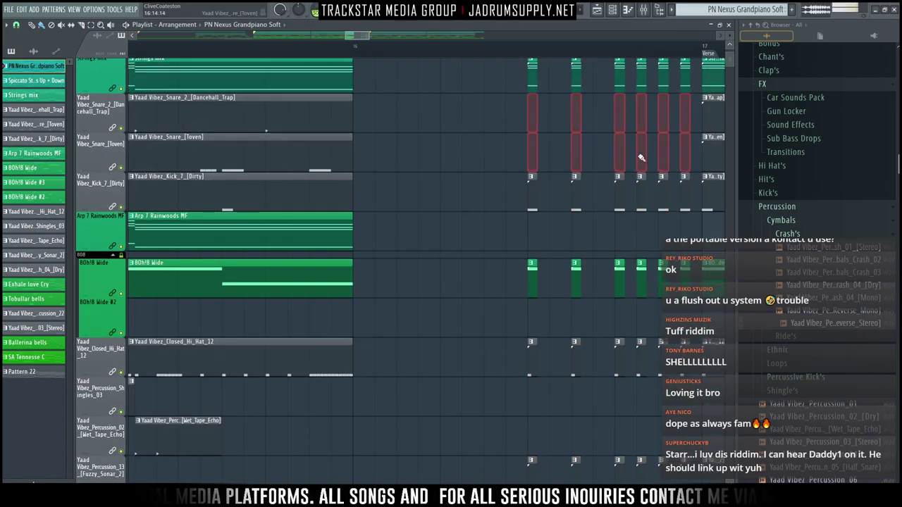
pyautogui.scroll(2, 638, 157)
pyautogui.scroll(-10, 631, 155)
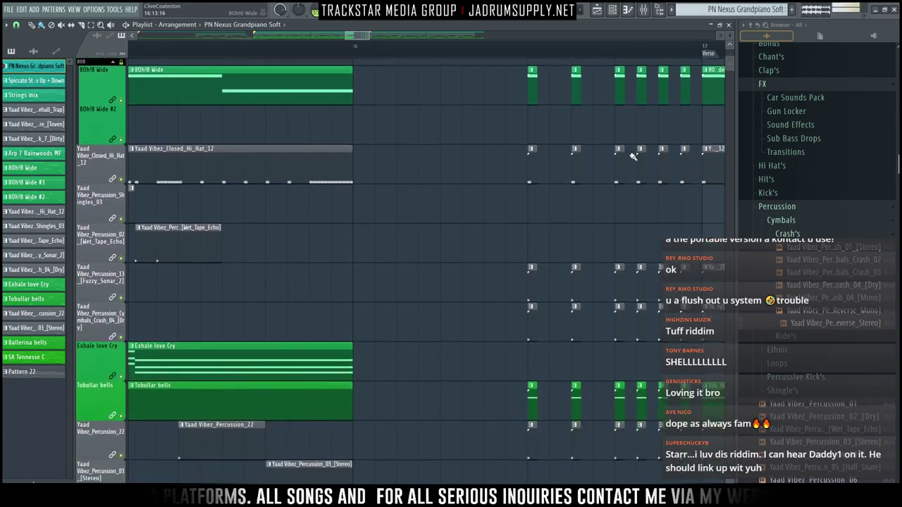
pyautogui.scroll(-4, 632, 160)
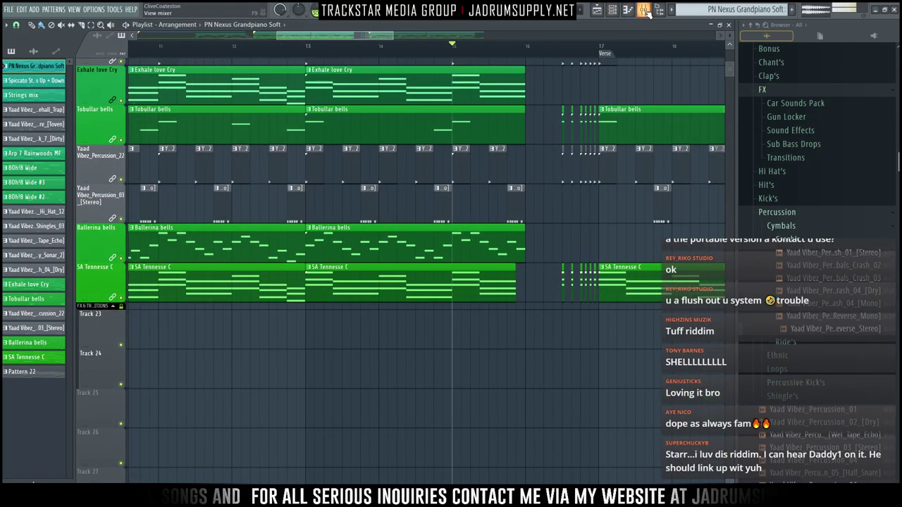
# Set the playlist time selection from one beat before bar 16 to one beat past bar 17
pyautogui.click(645, 10)
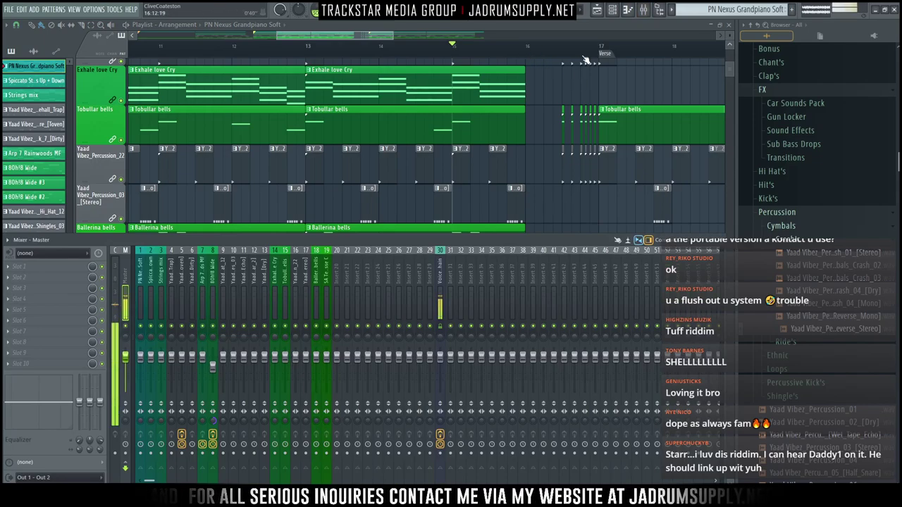
pyautogui.press('F9')
pyautogui.moveTo(619, 52); pyautogui.dragTo(518, 60)
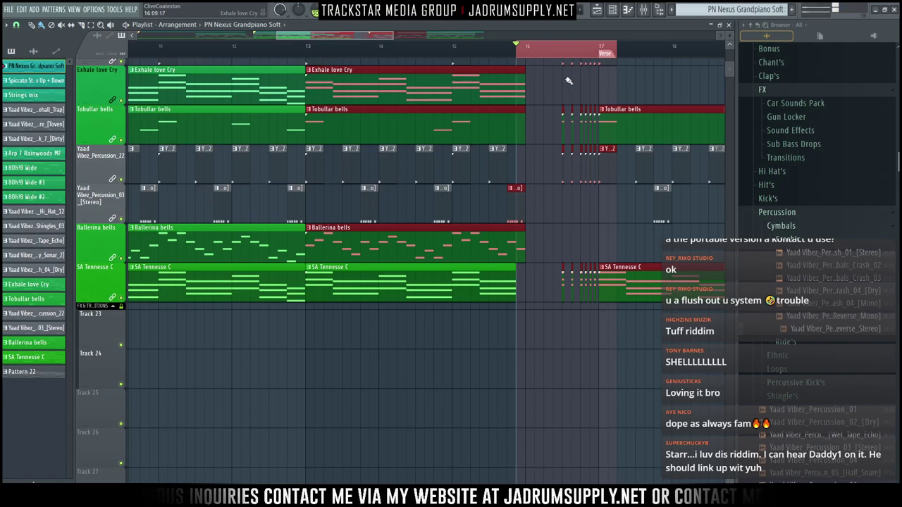
pyautogui.rightClick(512, 55)
pyautogui.moveTo(514, 55); pyautogui.dragTo(508, 55)
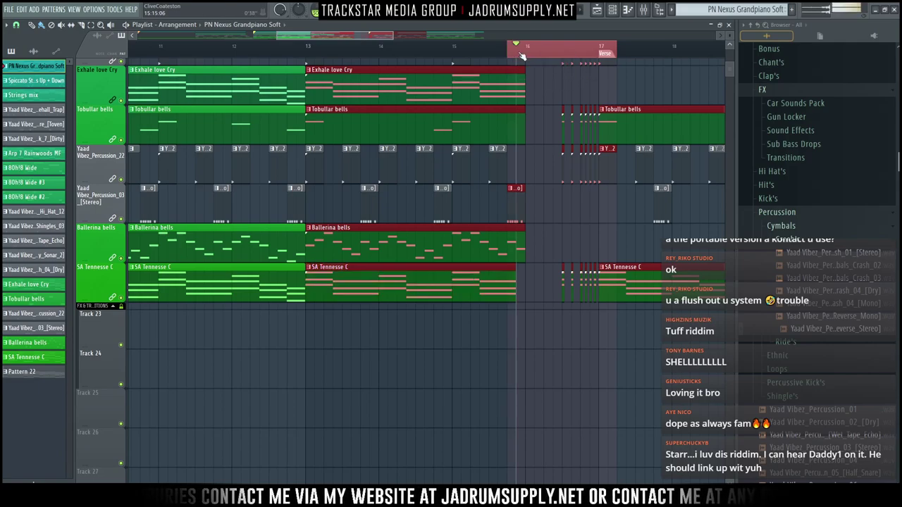
# Create an automation clip for the Master track's volume fader across the time selection
pyautogui.click(644, 10)
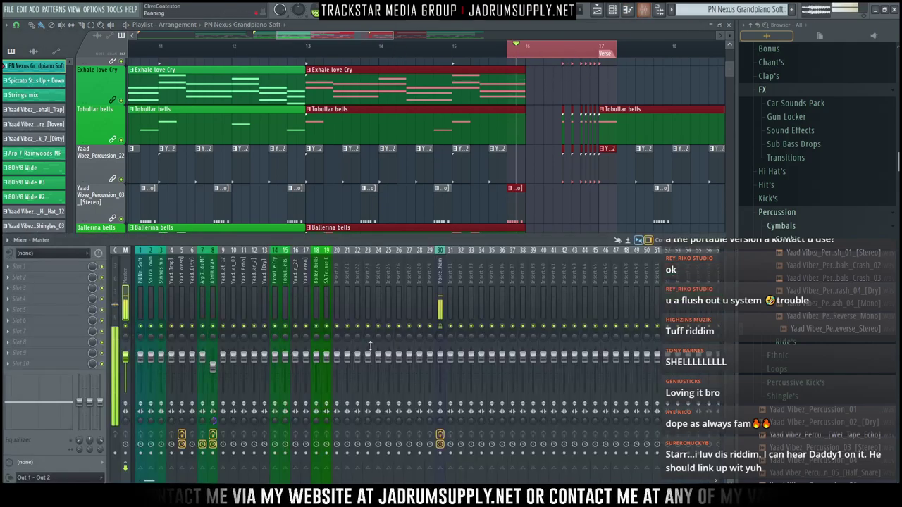
pyautogui.rightClick(126, 363)
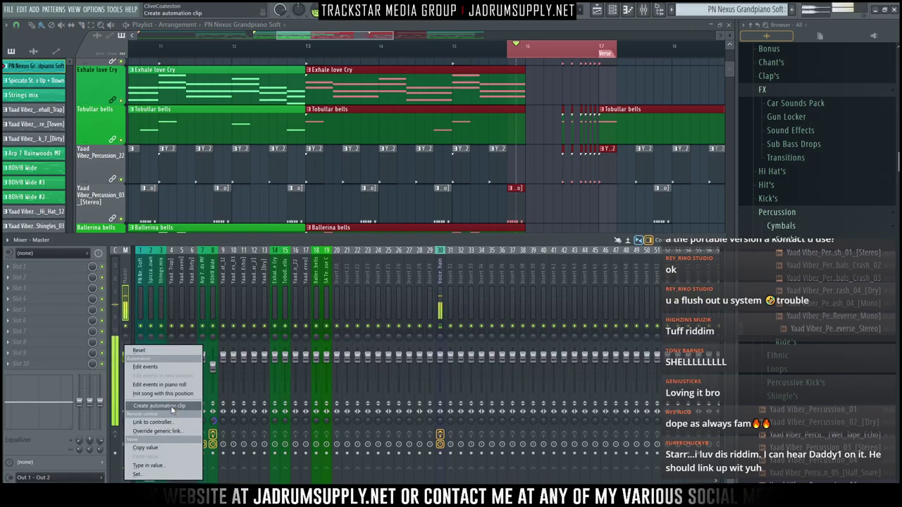
pyautogui.click(171, 407)
pyautogui.click(569, 212)
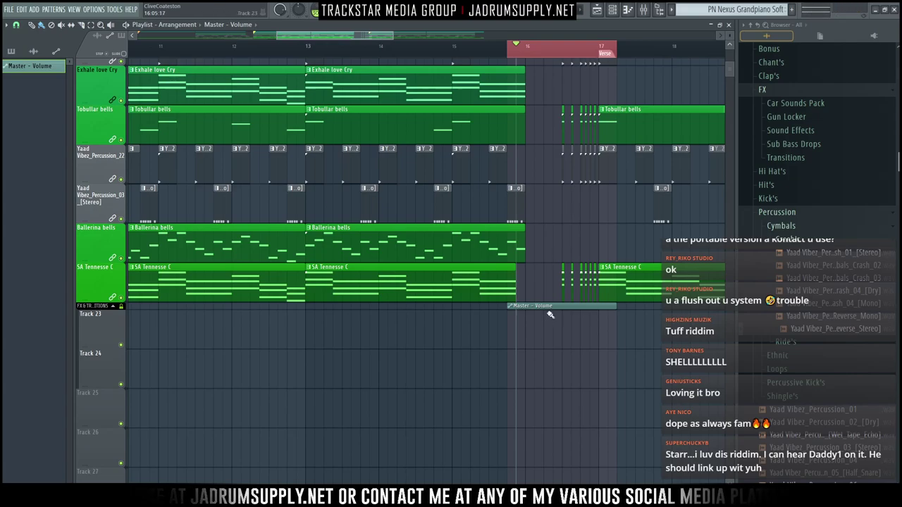
# Insert one track at Track 23 and place the Master - Volume automation clip on it
pyautogui.scroll(2, 550, 315)
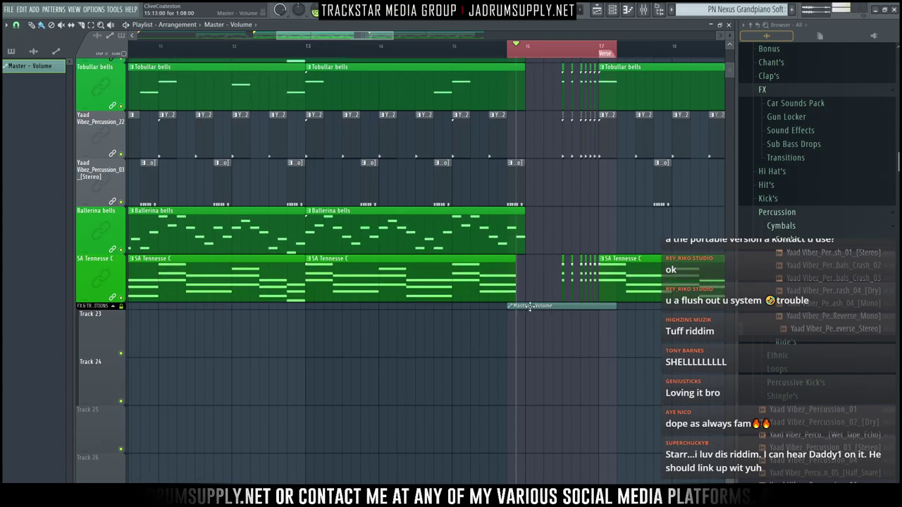
pyautogui.rightClick(109, 334)
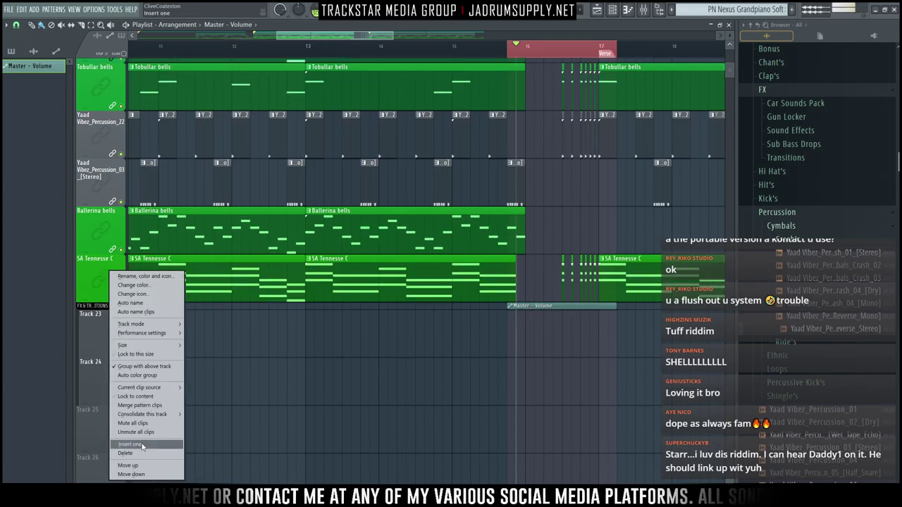
pyautogui.click(145, 445)
pyautogui.moveTo(550, 326); pyautogui.dragTo(553, 352)
pyautogui.scroll(4, 571, 204)
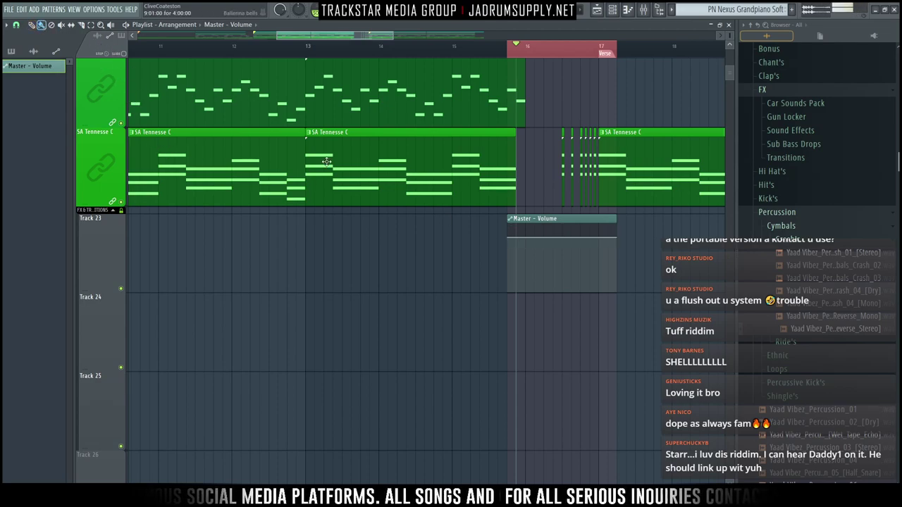
# Copy the automation clip's starting value and paste the 80% into a new point at bar 16
pyautogui.rightClick(511, 239)
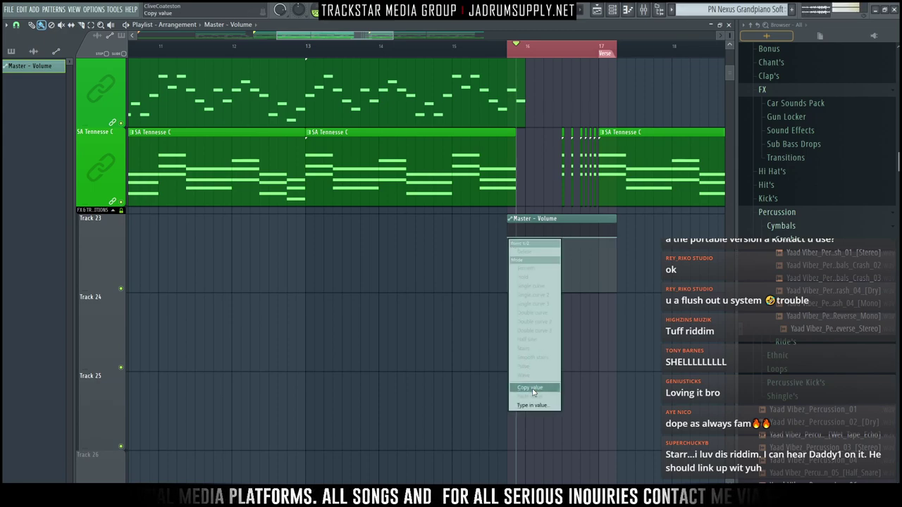
pyautogui.click(531, 389)
pyautogui.rightClick(527, 237)
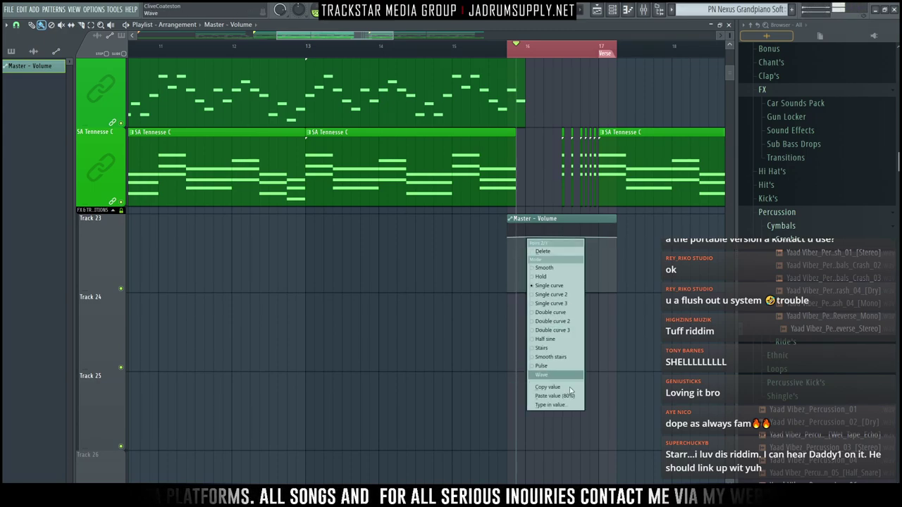
pyautogui.click(557, 396)
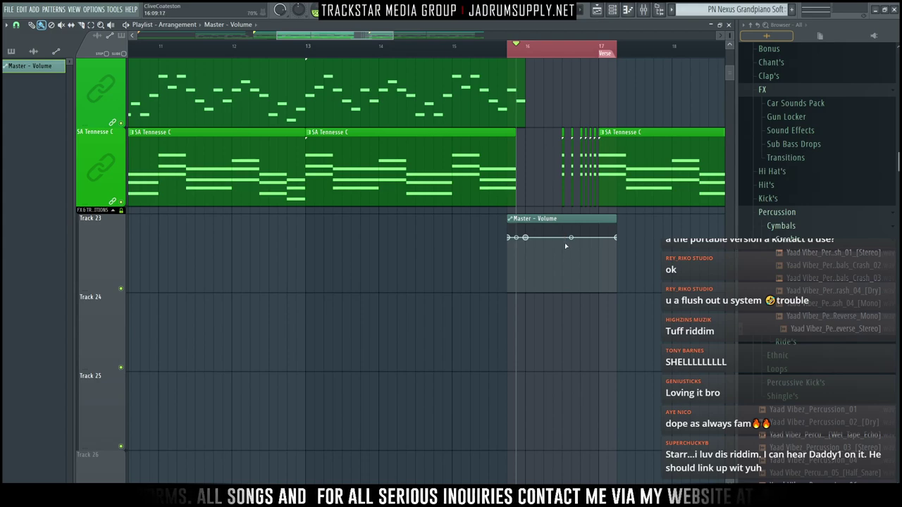
# Shape a curved Master volume dip to the minimum halfway through bar 16, rising back to an 80% point at bar 17
pyautogui.moveTo(563, 269); pyautogui.dragTo(560, 310)
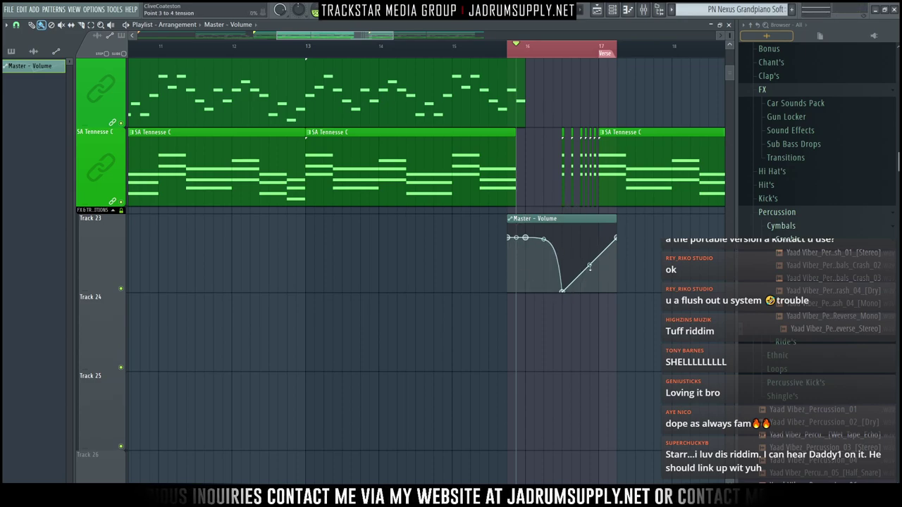
pyautogui.rightClick(601, 242)
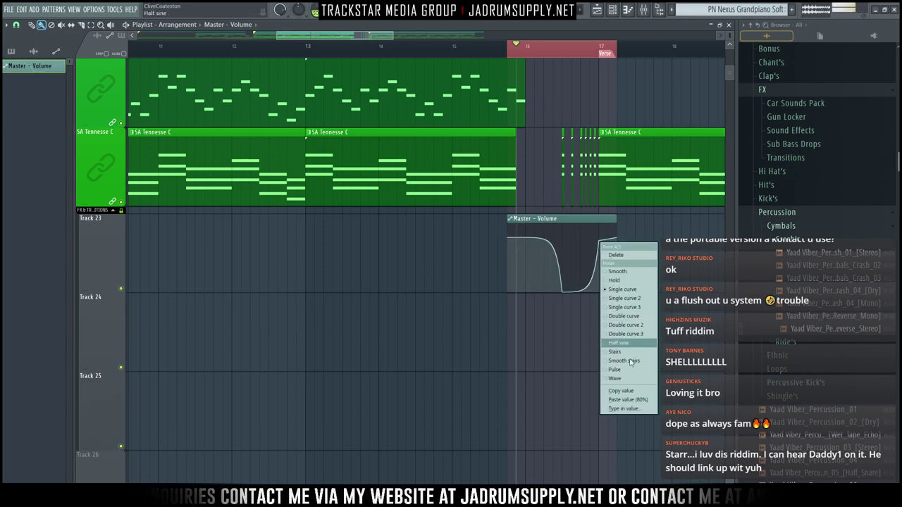
pyautogui.click(645, 400)
pyautogui.click(579, 291)
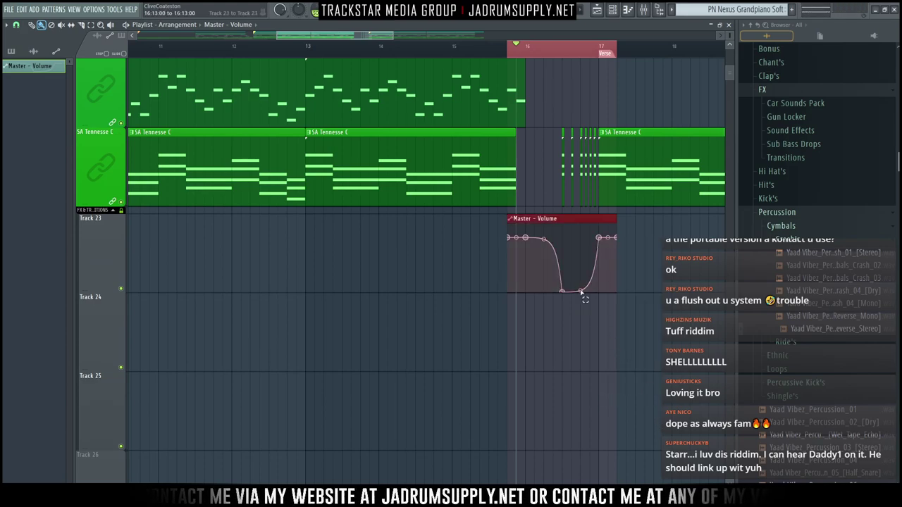
pyautogui.moveTo(584, 297); pyautogui.dragTo(582, 300)
pyautogui.keyDown('ctrl'); pyautogui.click(572, 311); pyautogui.keyUp('ctrl')
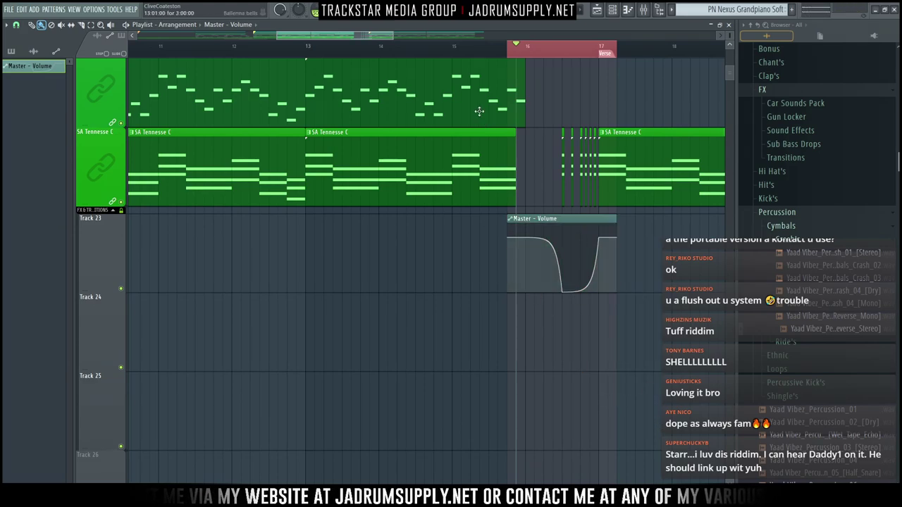
# Play from bar 15 to hear the volume dip and sliced build-up, and clear the time selection
pyautogui.click(458, 53)
pyautogui.press('space')
pyautogui.scroll(3, 568, 54)
pyautogui.scroll(2, 567, 54)
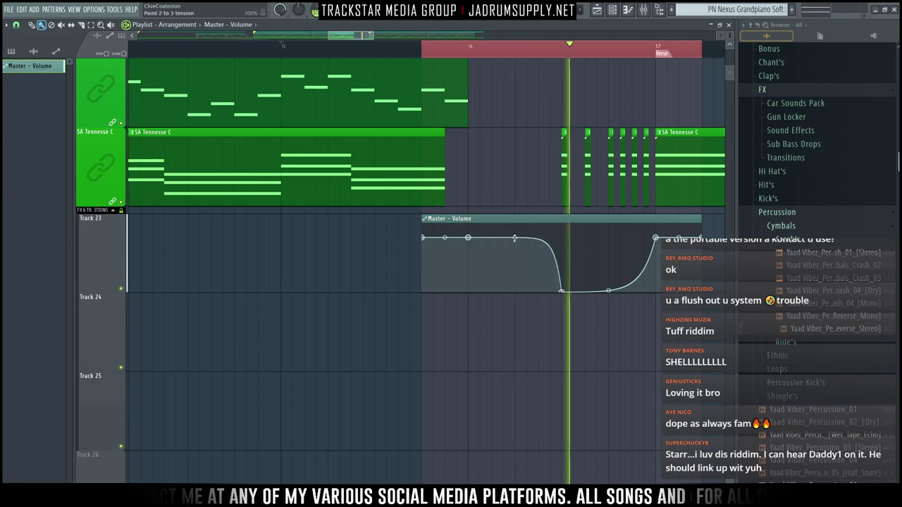
pyautogui.keyDown('ctrl'); pyautogui.click(527, 361); pyautogui.keyUp('ctrl')
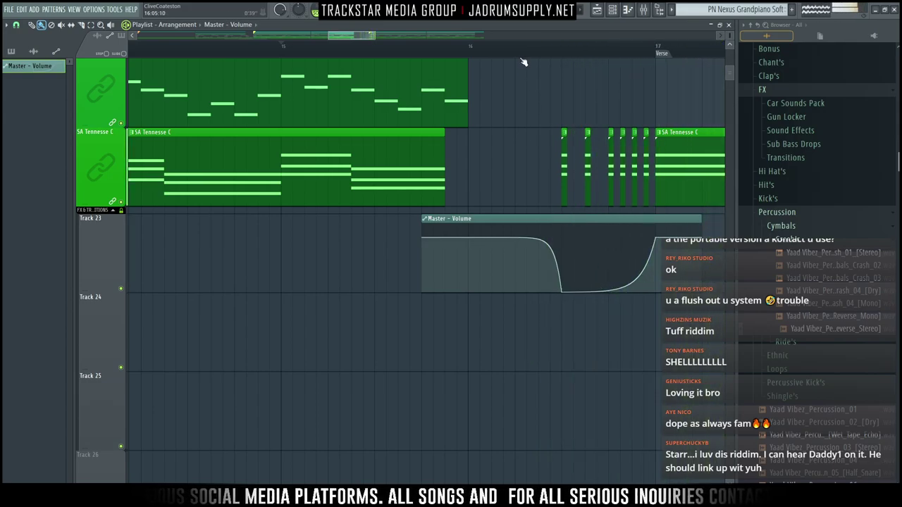
# Play on into the Verse and review the clip layout of the whole arrangement
pyautogui.keyDown('ctrl'); pyautogui.rightClick(535, 93); pyautogui.keyUp('ctrl')
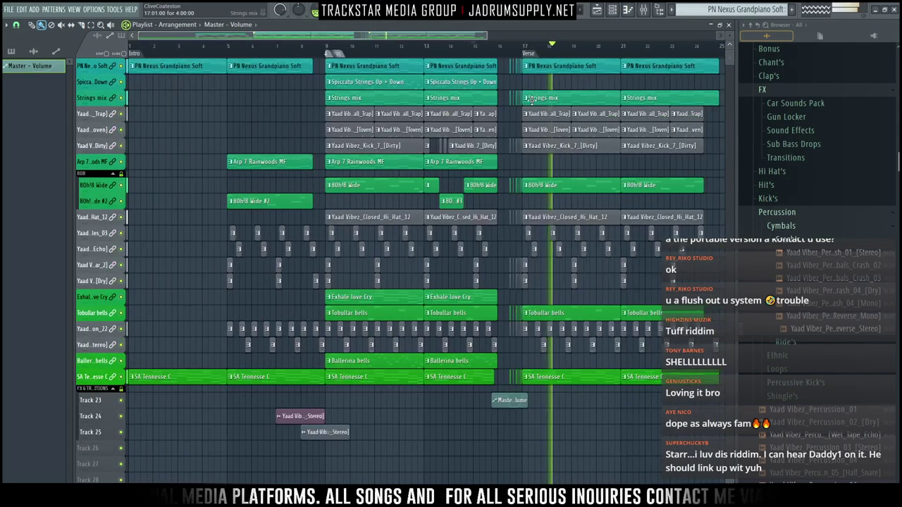
pyautogui.scroll(4, 509, 53)
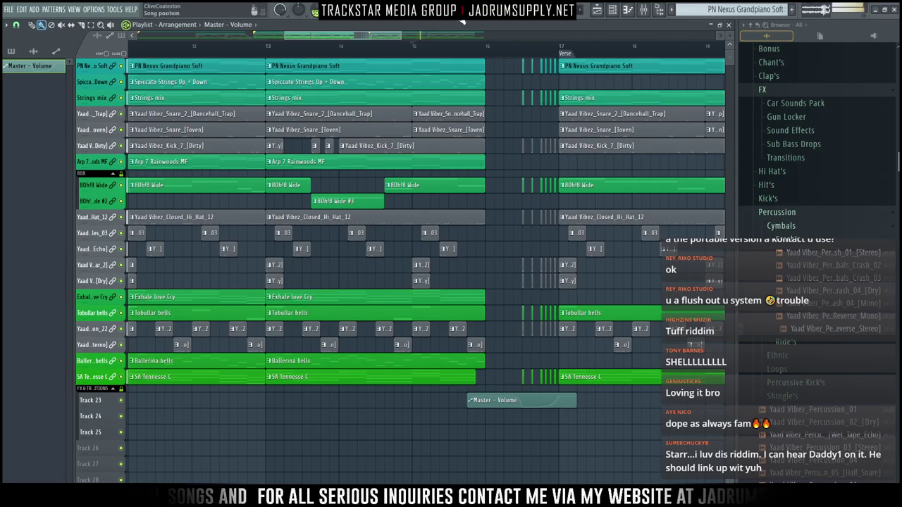
pyautogui.scroll(-3, 516, 60)
pyautogui.scroll(-3, 555, 62)
pyautogui.scroll(3, 562, 59)
pyautogui.scroll(-4, 603, 55)
pyautogui.scroll(-1, 604, 55)
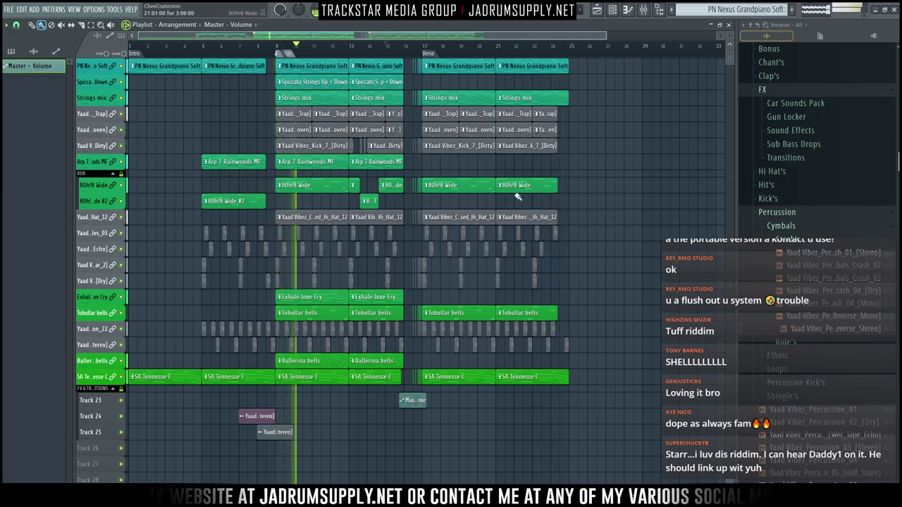
# Copy all clips from bar 9 to the Verse's end to bar 25, and delete the copied Master volume clip
pyautogui.click(383, 45)
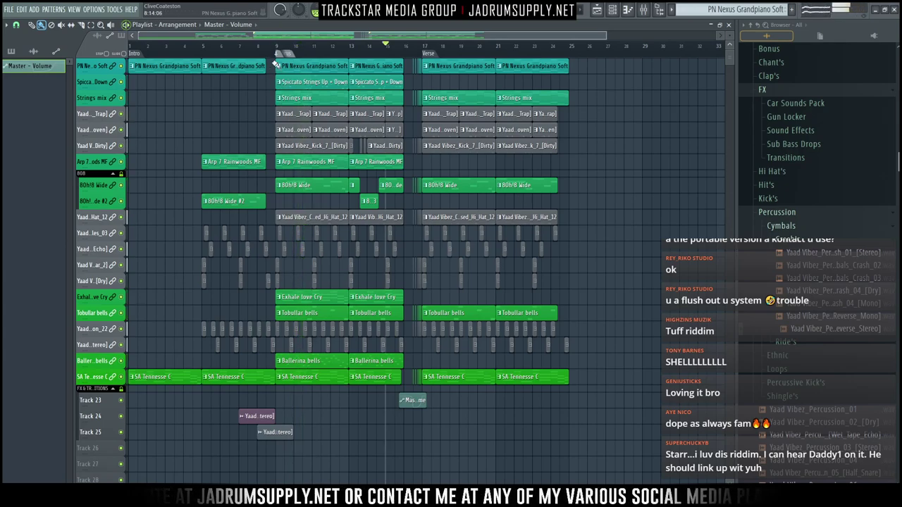
pyautogui.click(276, 47)
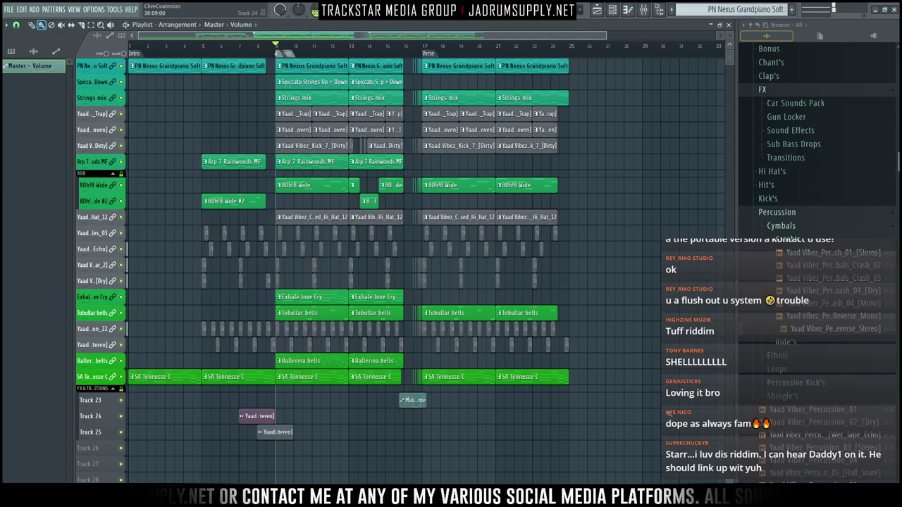
pyautogui.moveTo(636, 424); pyautogui.dragTo(279, 60)
pyautogui.moveTo(279, 4); pyautogui.dragTo(281, 7)
pyautogui.scroll(4, 291, 54)
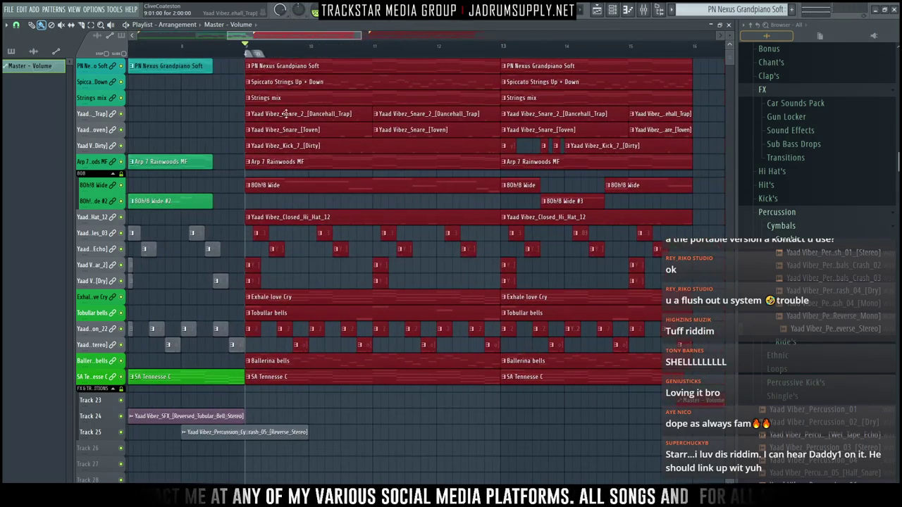
pyautogui.scroll(-2, 284, 117)
pyautogui.scroll(-4, 288, 50)
pyautogui.scroll(2, 327, 104)
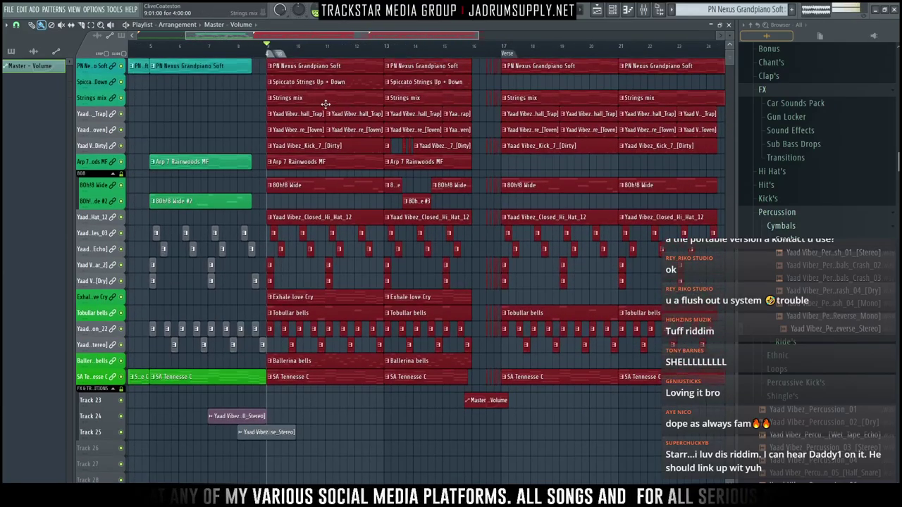
pyautogui.moveTo(287, 71)
pyautogui.mouseDown()
pyautogui.moveTo(729, 55)
pyautogui.moveTo(535, 46)
pyautogui.mouseUp()
pyautogui.scroll(-3, 535, 45)
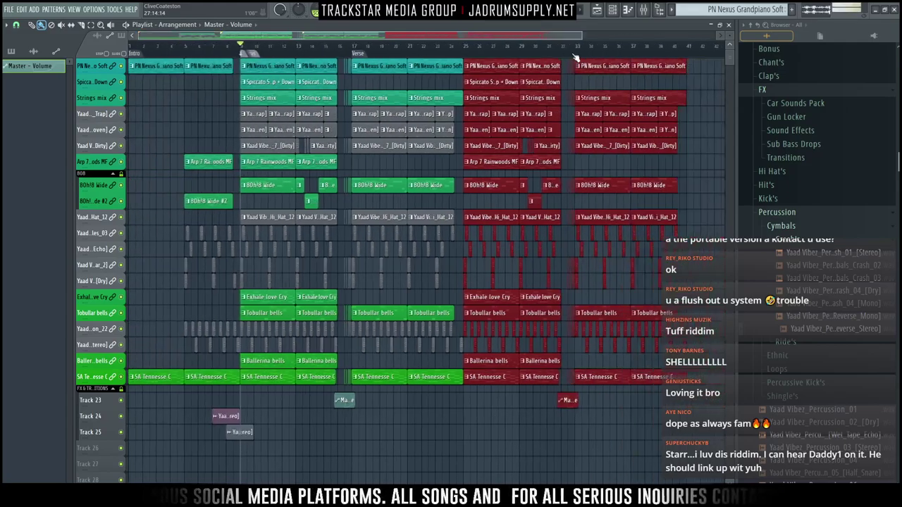
pyautogui.rightClick(564, 401)
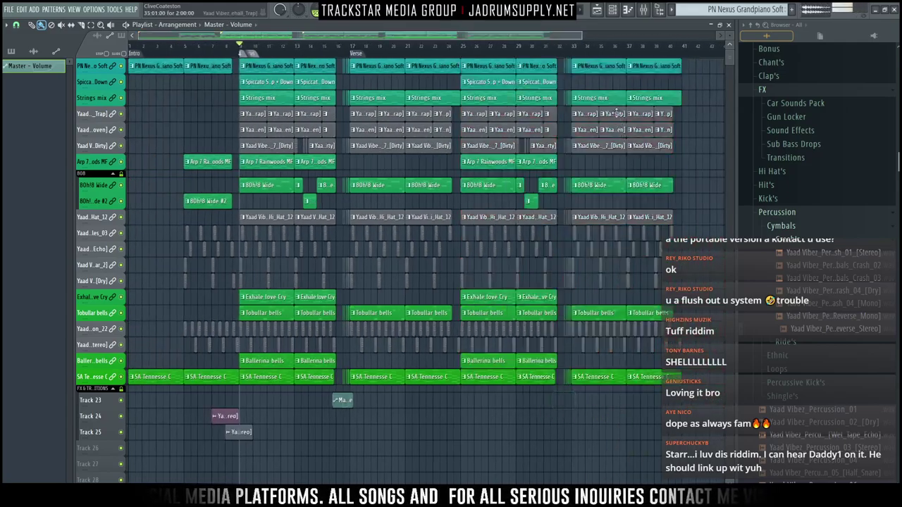
# Delete the copied build-up slices in bar 32 on all tracks, keeping only the last column before bar 33
pyautogui.scroll(5, 573, 120)
pyautogui.moveTo(497, 391); pyautogui.dragTo(568, 64)
pyautogui.press('Delete')
pyautogui.moveTo(523, 387); pyautogui.dragTo(539, 33)
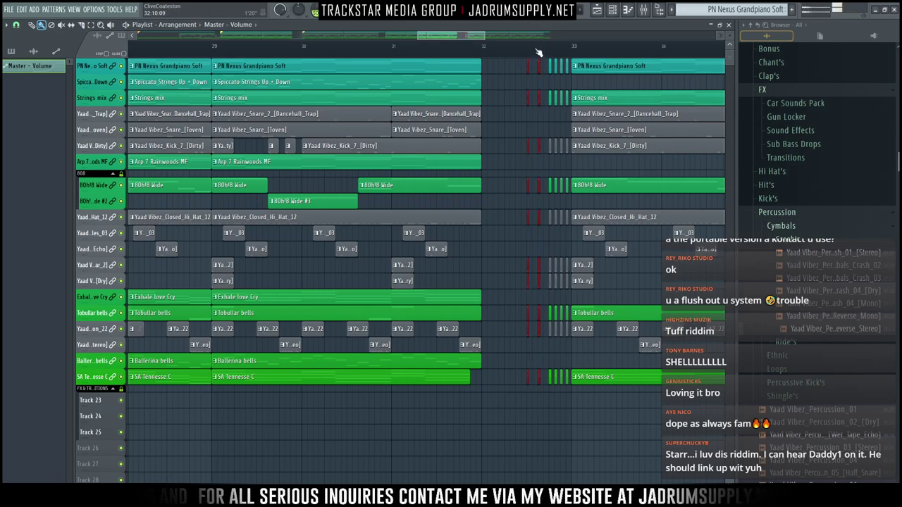
pyautogui.moveTo(544, 67); pyautogui.dragTo(567, 402)
pyautogui.press('Delete')
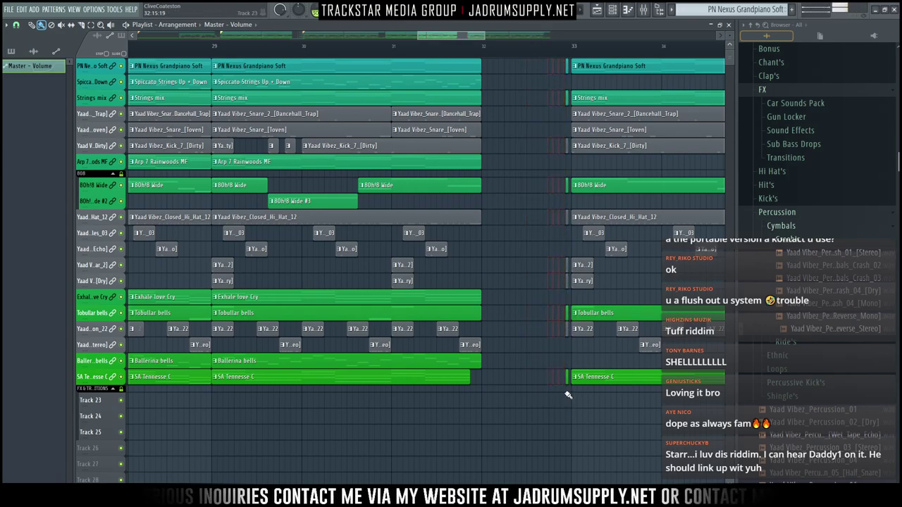
# Move the remaining slice column earlier in bar 32 and duplicate it to form two spaced hits before bar 33
pyautogui.moveTo(569, 58); pyautogui.dragTo(569, 59)
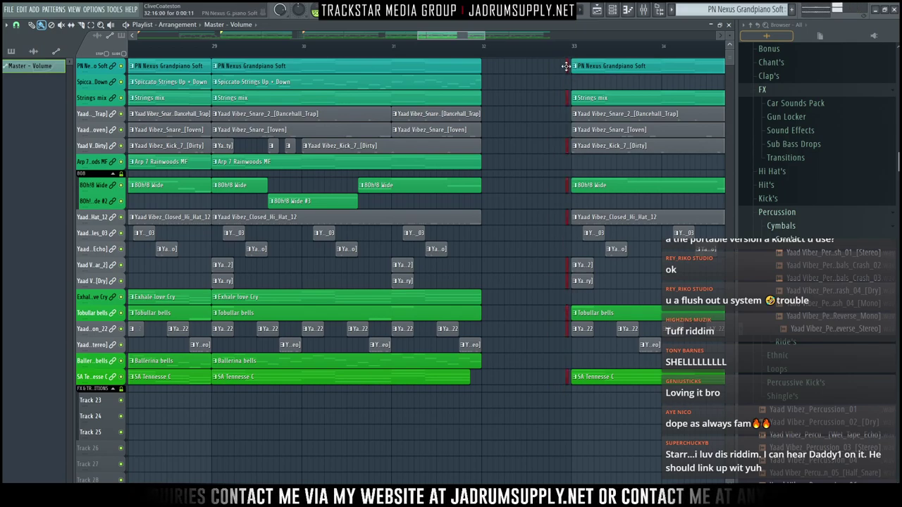
pyautogui.moveTo(565, 304); pyautogui.dragTo(568, 384)
pyautogui.click(563, 384)
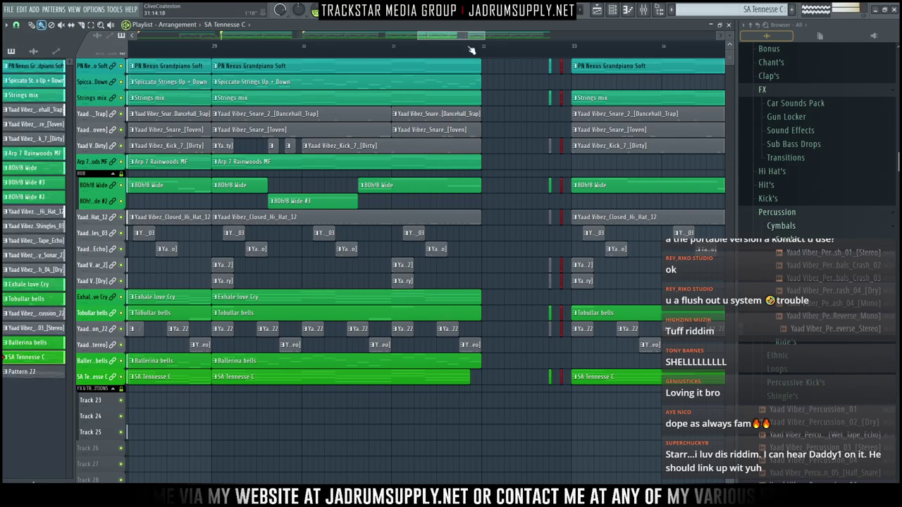
# Extend the bar 29 PN Nexus Grandpiano Soft, Strings mix and SA Tennesse C clips past the middle of bar 32
pyautogui.keyDown('ctrl'); pyautogui.click(467, 70); pyautogui.keyUp('ctrl')
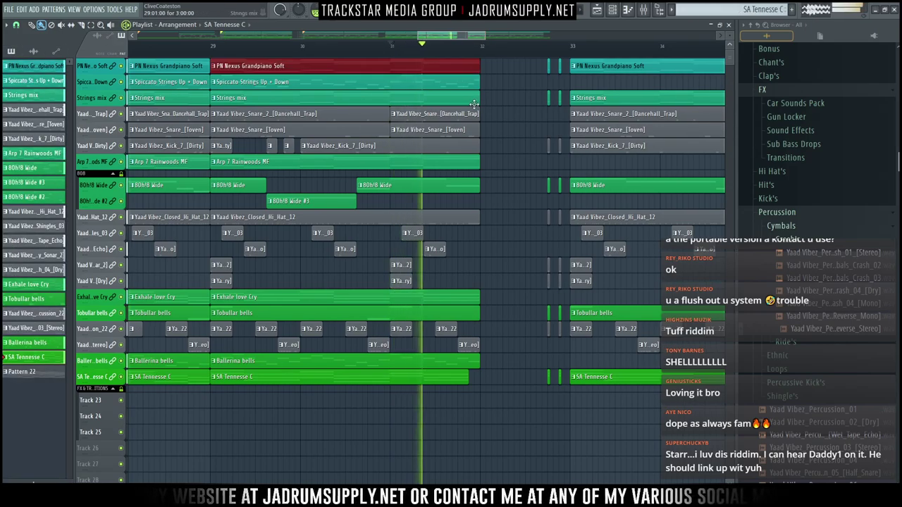
pyautogui.keyDown('ctrl'); pyautogui.keyDown('shift'); pyautogui.click(467, 100); pyautogui.keyUp('shift'); pyautogui.keyUp('ctrl')
pyautogui.moveTo(464, 381); pyautogui.dragTo(523, 379)
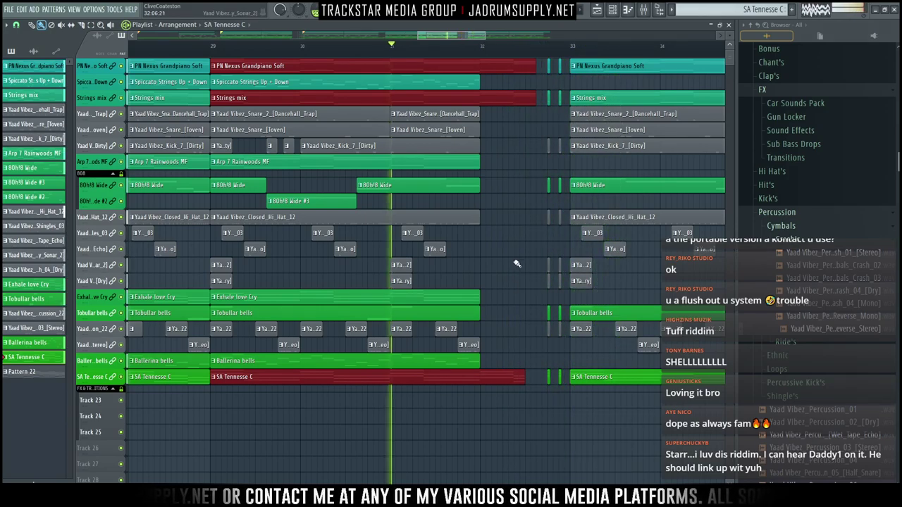
pyautogui.scroll(-2, 493, 59)
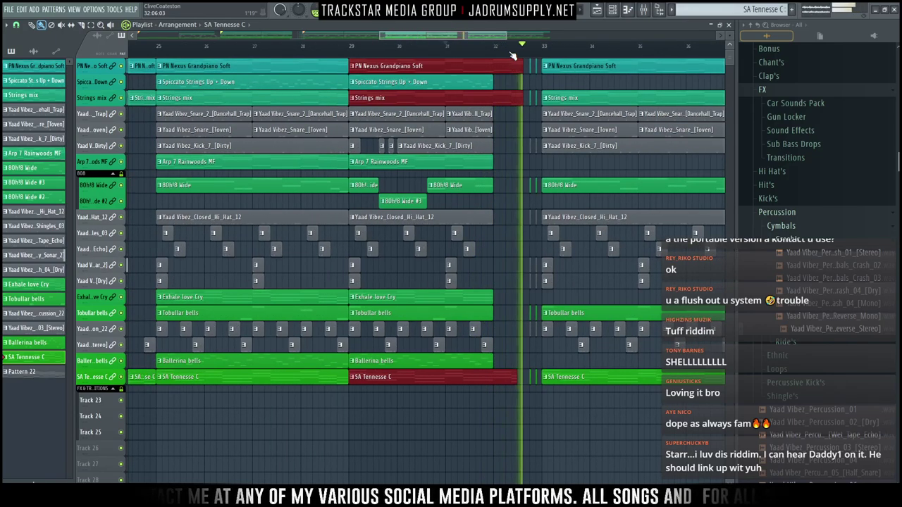
# Add a Chorus marker at bar 25 and a Verse marker at bar 33
pyautogui.scroll(-1, 540, 45)
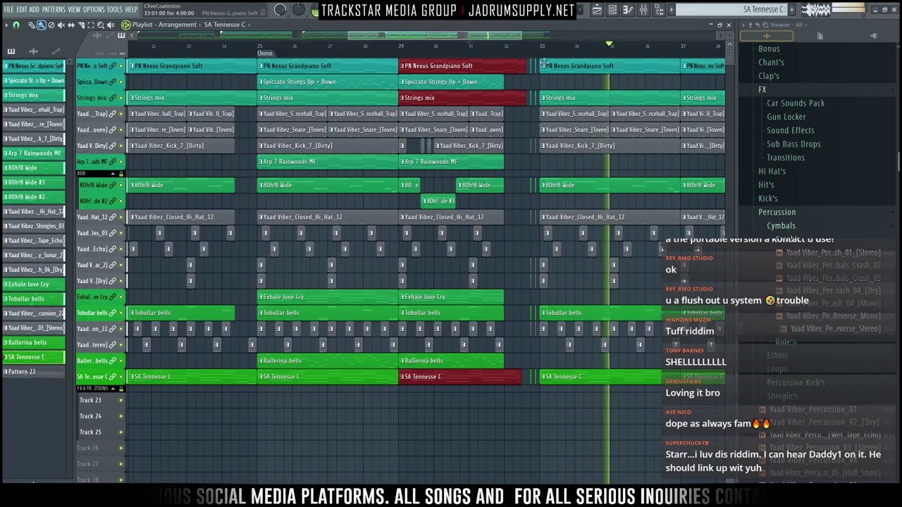
pyautogui.scroll(-1, 555, 62)
pyautogui.scroll(-2, 557, 50)
pyautogui.scroll(1, 543, 85)
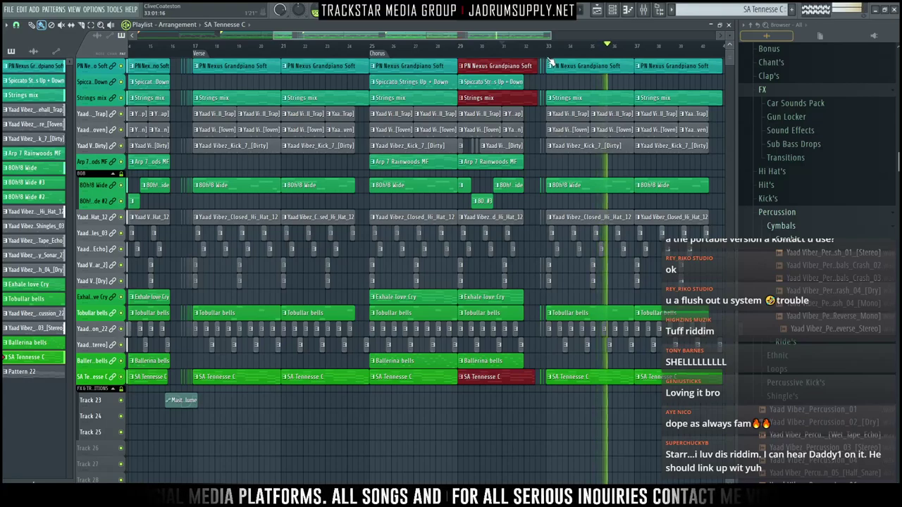
pyautogui.hotkey('shift', 'alt', 't')
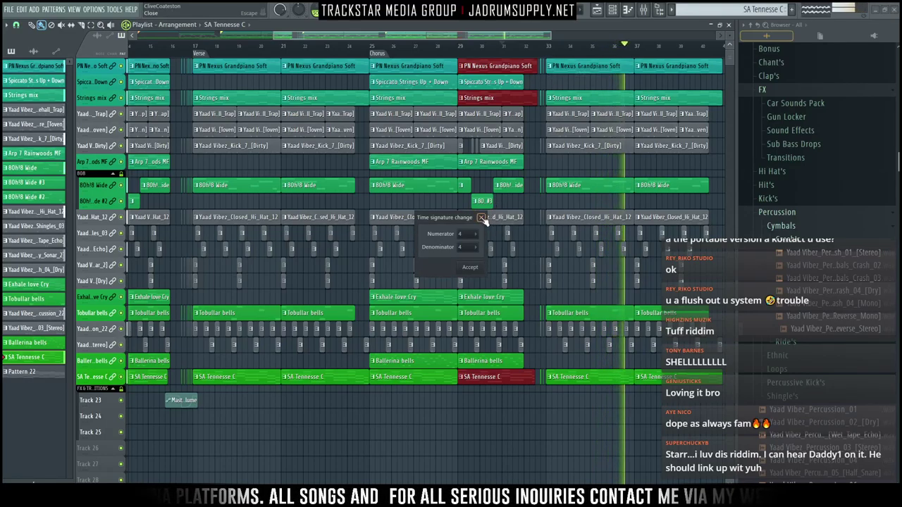
pyautogui.click(481, 218)
pyautogui.press('space')
pyautogui.hotkey('alt', 't')
pyautogui.write('Vers')
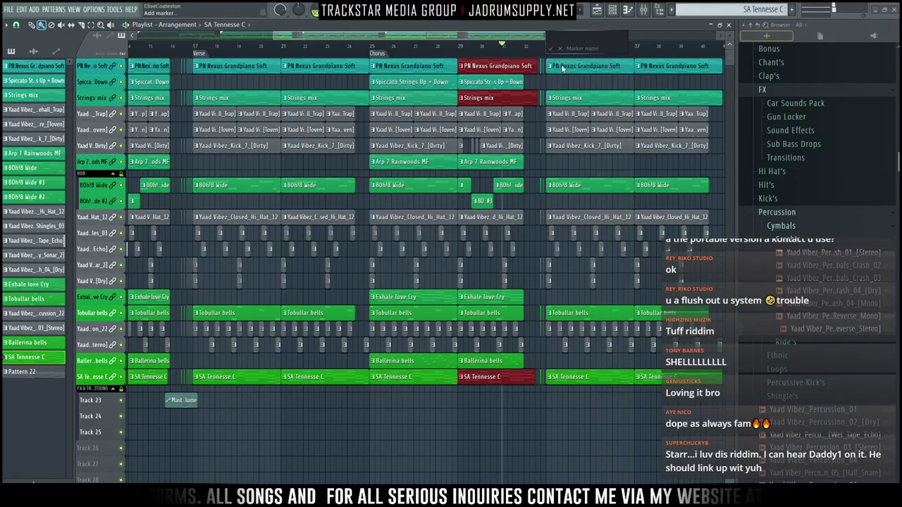
pyautogui.write('e')
pyautogui.press('Return')
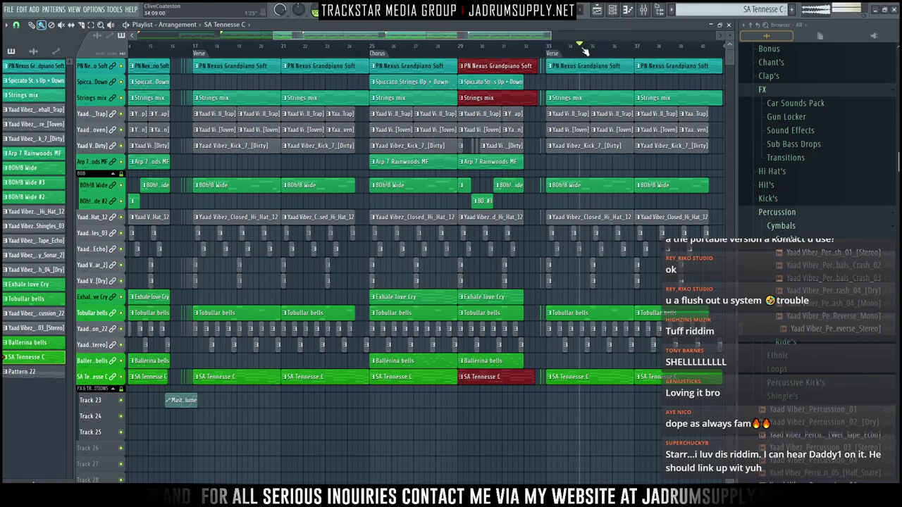
# Cut out the last beat of bar 36 across the tracks, and extend the Tobullar bells clip back to bar 37
pyautogui.press('space')
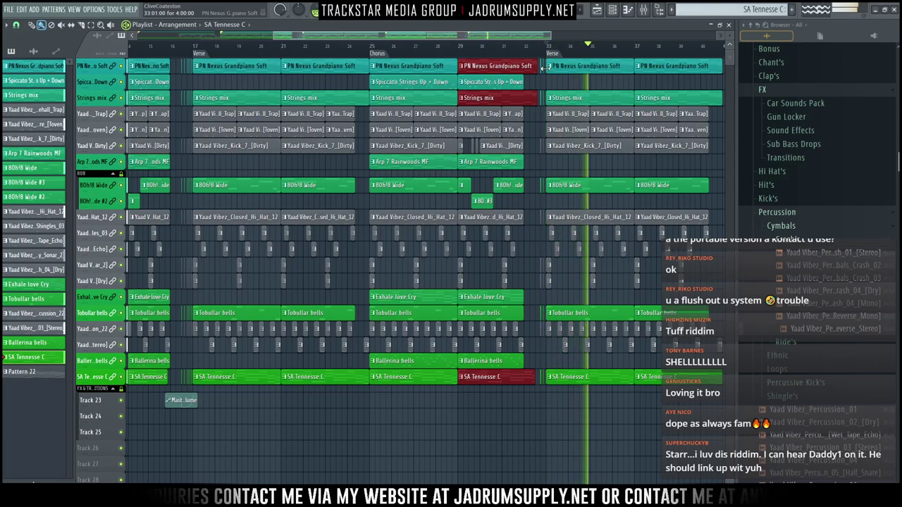
pyautogui.scroll(4, 623, 62)
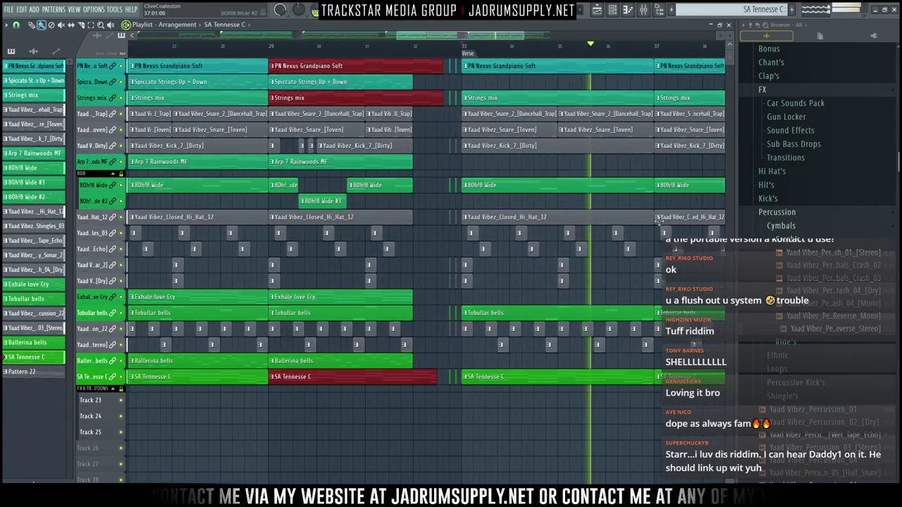
pyautogui.moveTo(658, 384)
pyautogui.mouseDown()
pyautogui.moveTo(638, 122)
pyautogui.moveTo(595, 427)
pyautogui.moveTo(536, 399)
pyautogui.mouseUp()
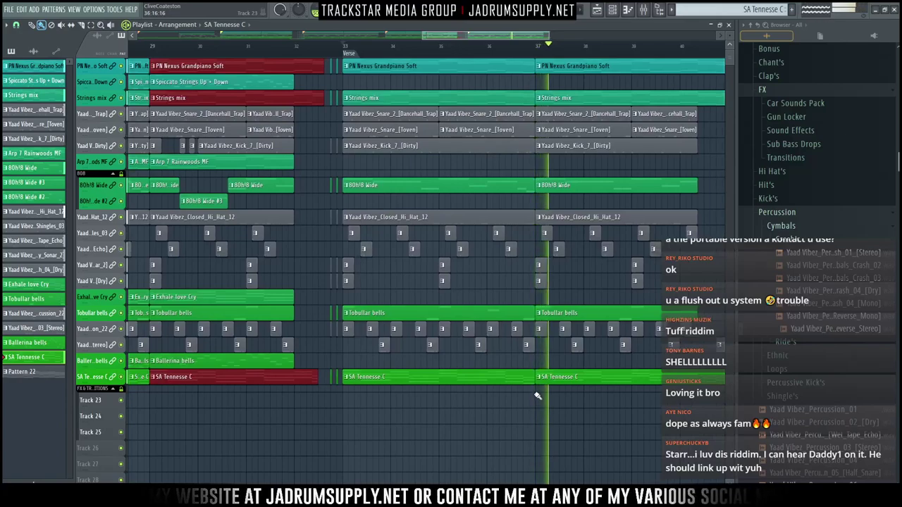
pyautogui.press('space')
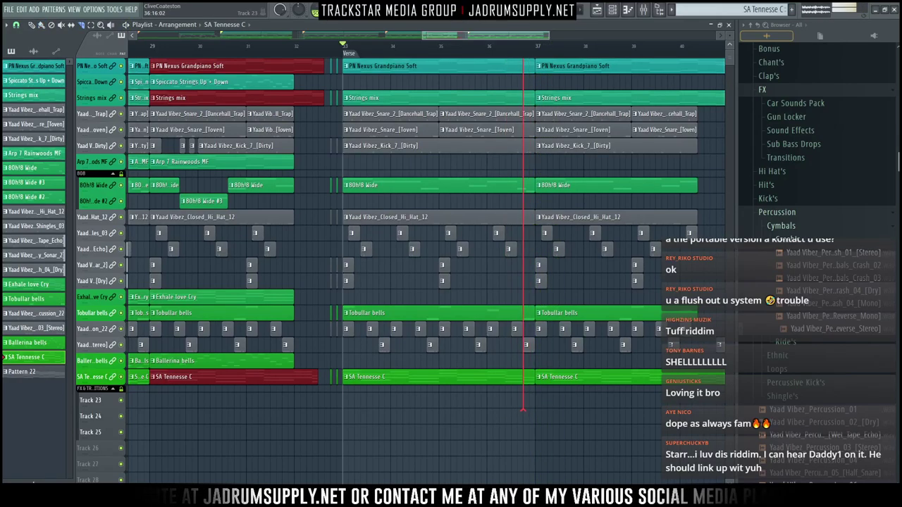
pyautogui.moveTo(523, 409); pyautogui.dragTo(523, 409)
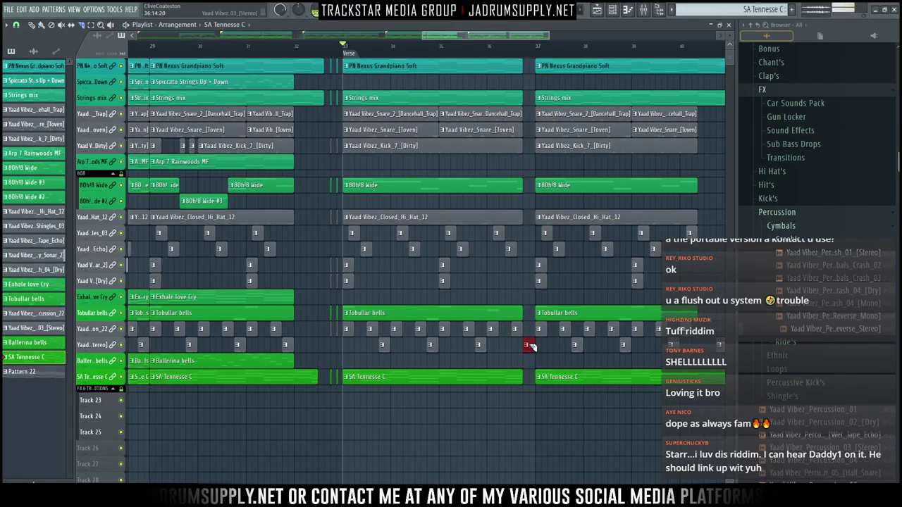
pyautogui.moveTo(520, 316); pyautogui.dragTo(528, 317)
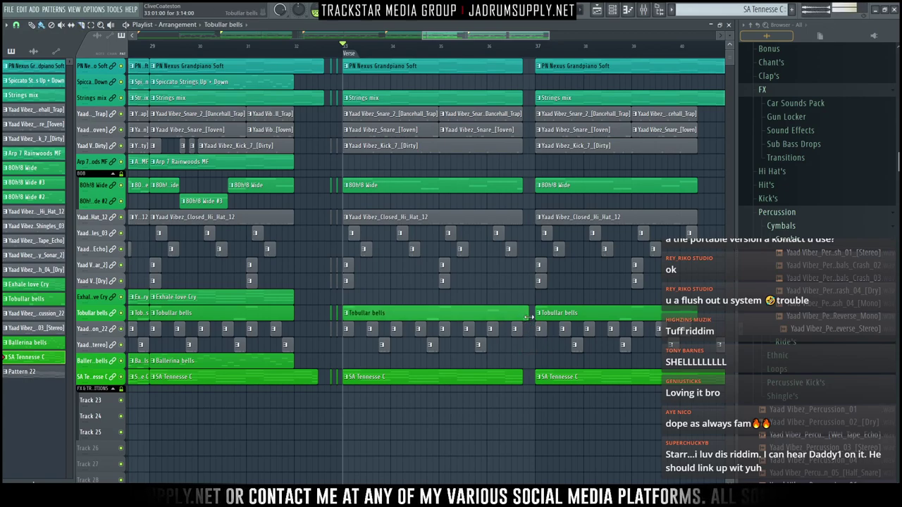
# Shorten the bar 33 SA Tennesse C clip to about 3:11:01, and play the bar 36 break through the second Verse
pyautogui.click(504, 46)
pyautogui.press('space')
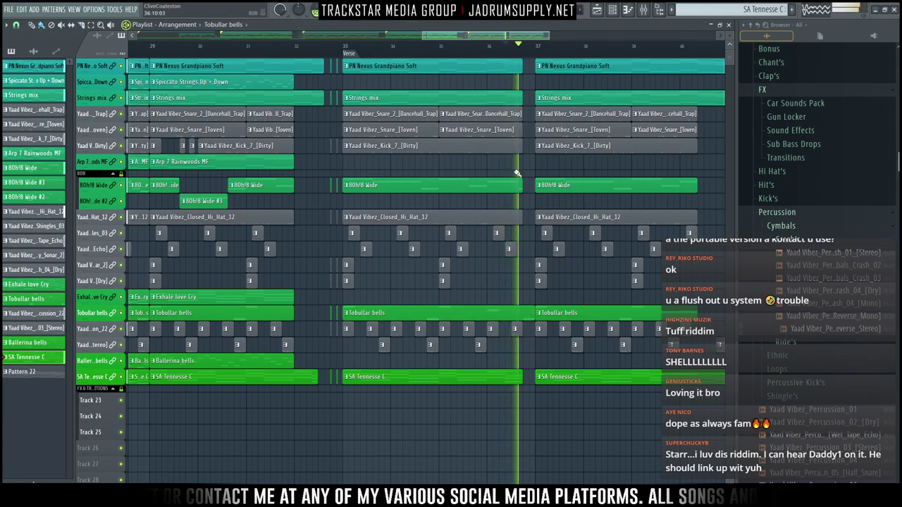
pyautogui.press('space')
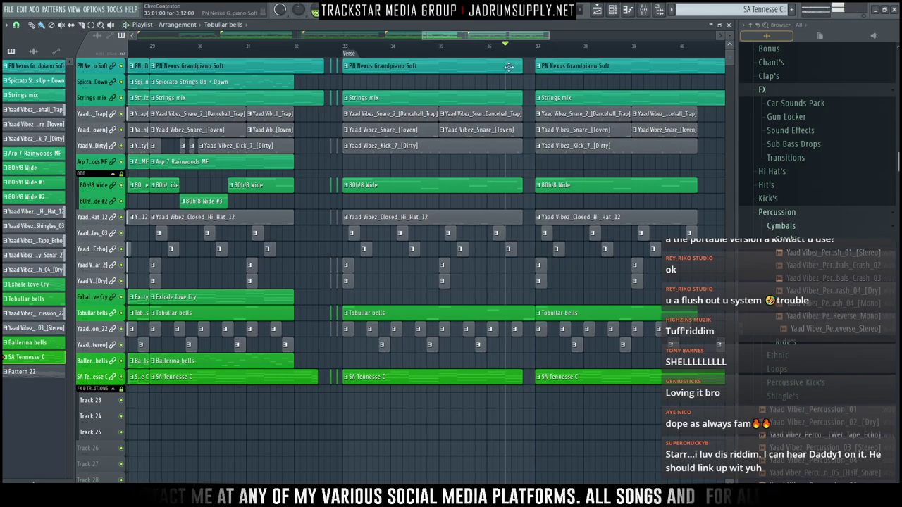
pyautogui.scroll(5, 517, 172)
pyautogui.moveTo(478, 376); pyautogui.dragTo(463, 377)
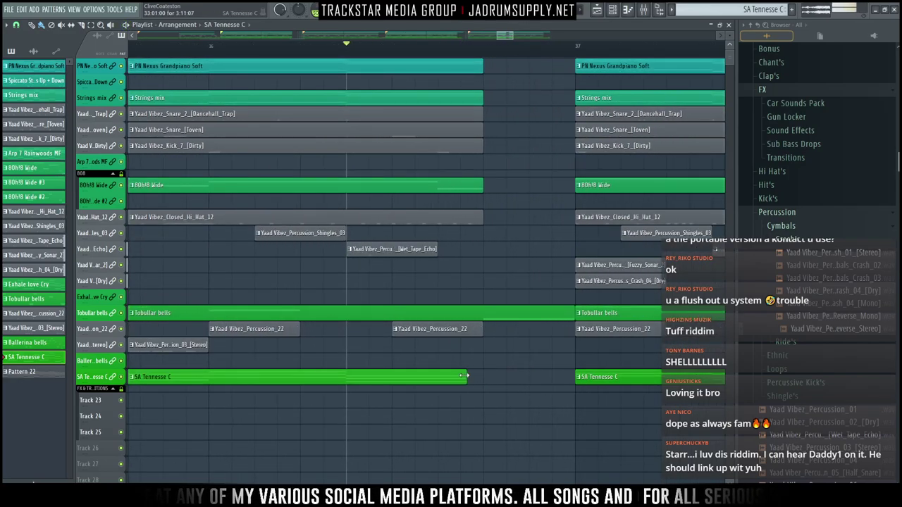
pyautogui.press('space')
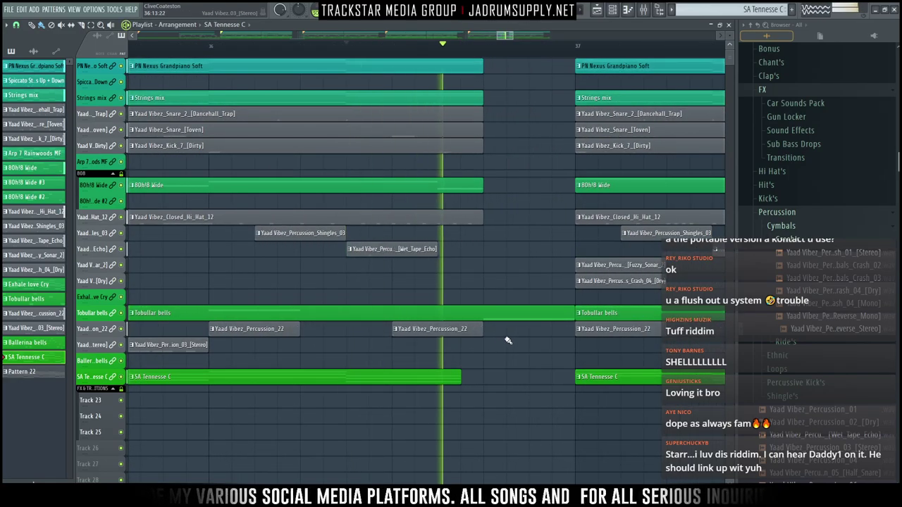
pyautogui.press('space')
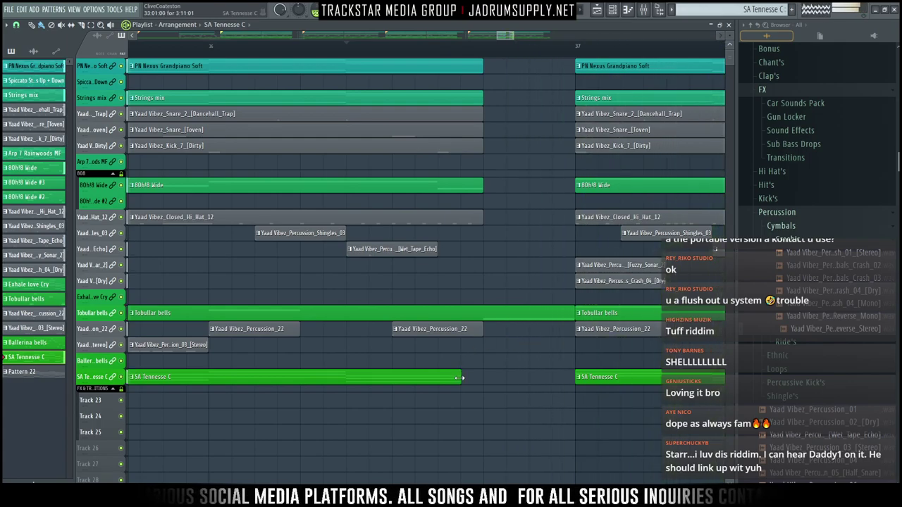
pyautogui.scroll(-6, 535, 46)
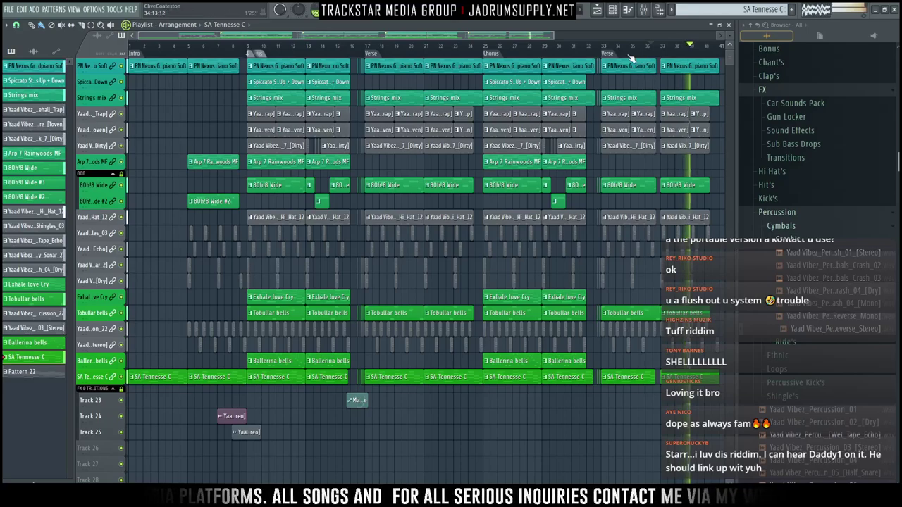
pyautogui.scroll(-2, 632, 58)
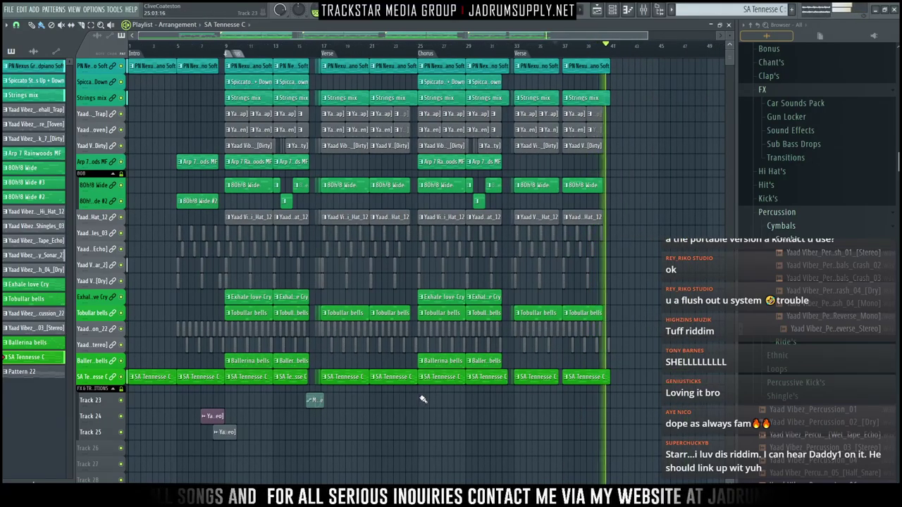
pyautogui.press('space')
# Copy the first four bars of the Chorus on all tracks to bar 41, and duplicate them at bar 45
pyautogui.moveTo(284, 450); pyautogui.dragTo(195, 394)
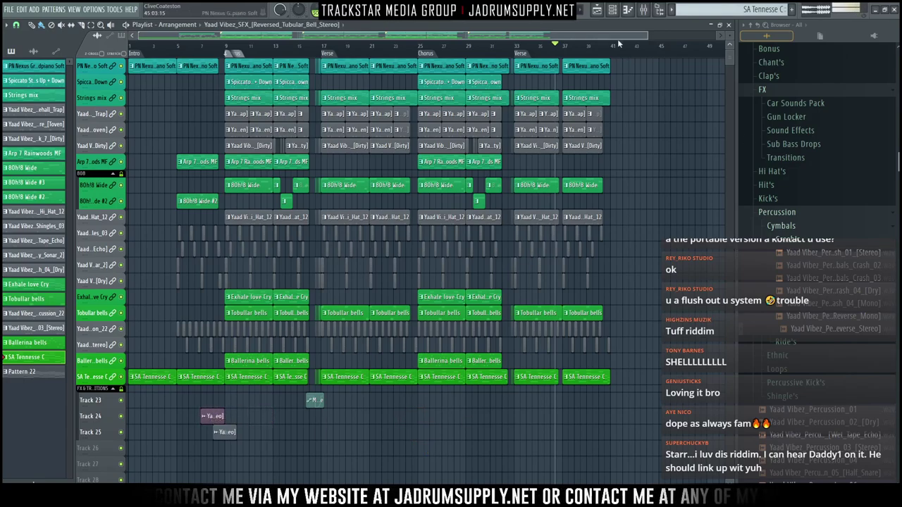
pyautogui.scroll(-1, 435, 52)
pyautogui.moveTo(393, 65); pyautogui.dragTo(428, 285)
pyautogui.moveTo(388, 394); pyautogui.dragTo(420, 56)
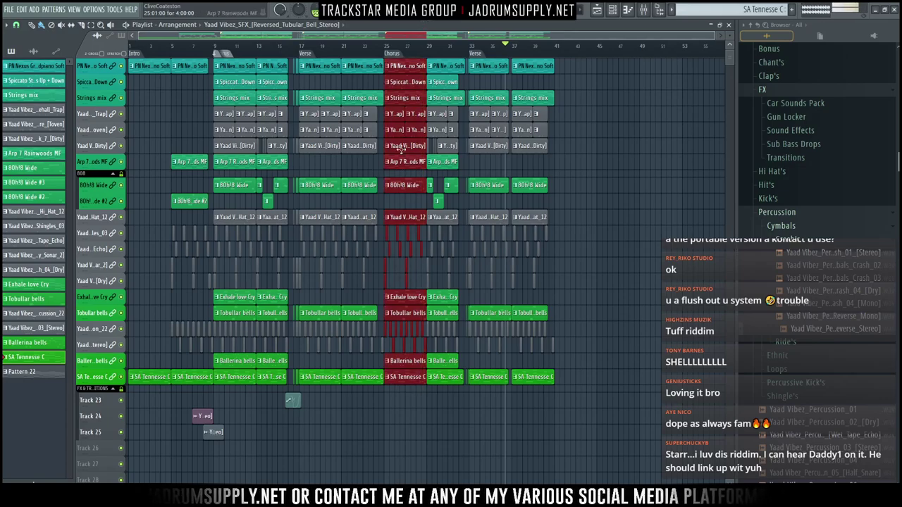
pyautogui.moveTo(399, 113); pyautogui.dragTo(568, 95)
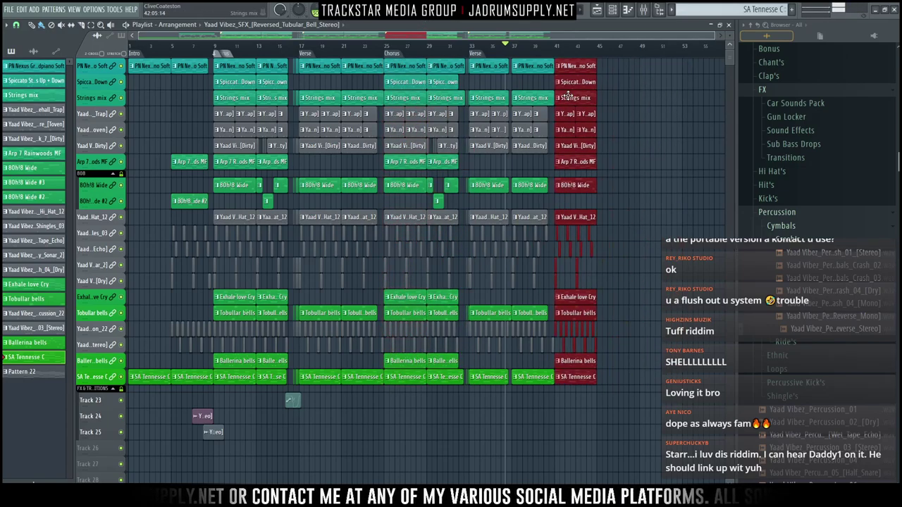
pyautogui.hotkey('ctrl', 'b')
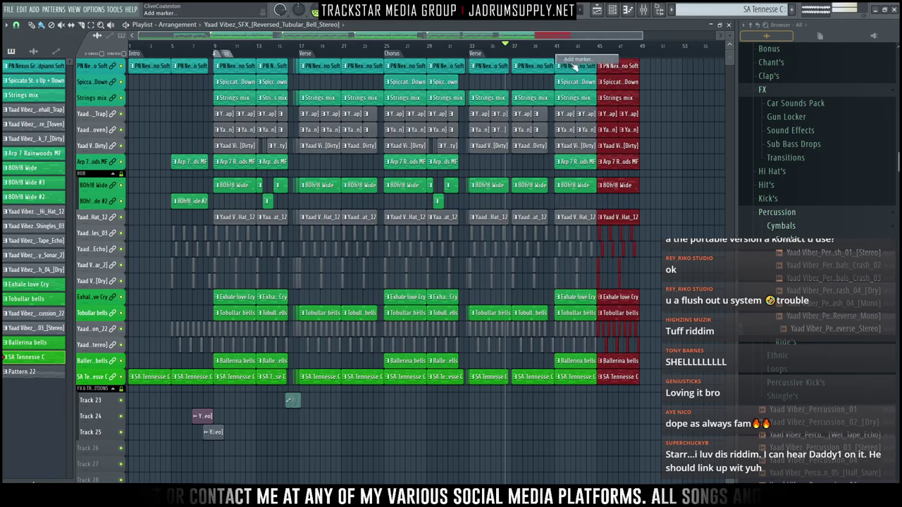
# Add a Chorus marker at bar 41 and an Outro marker at bar 49
pyautogui.hotkey('alt', 't')
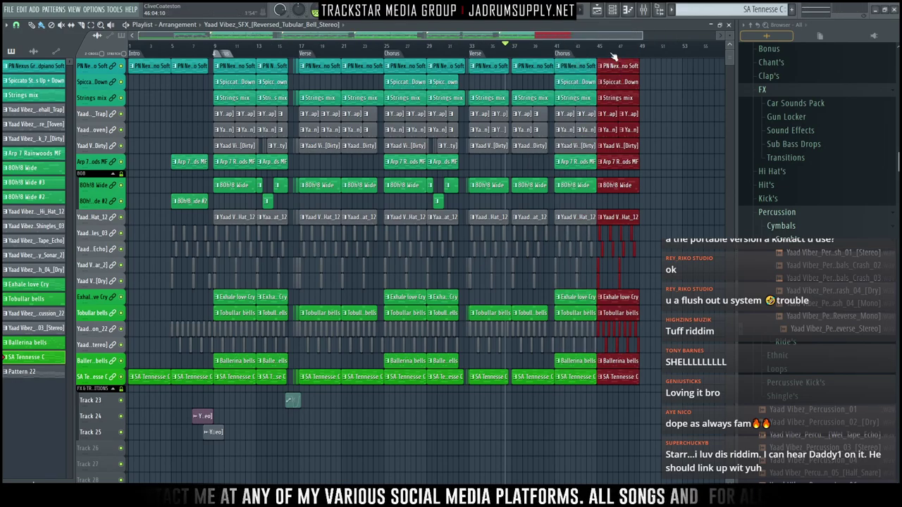
pyautogui.rightClick(641, 57)
pyautogui.click(644, 62)
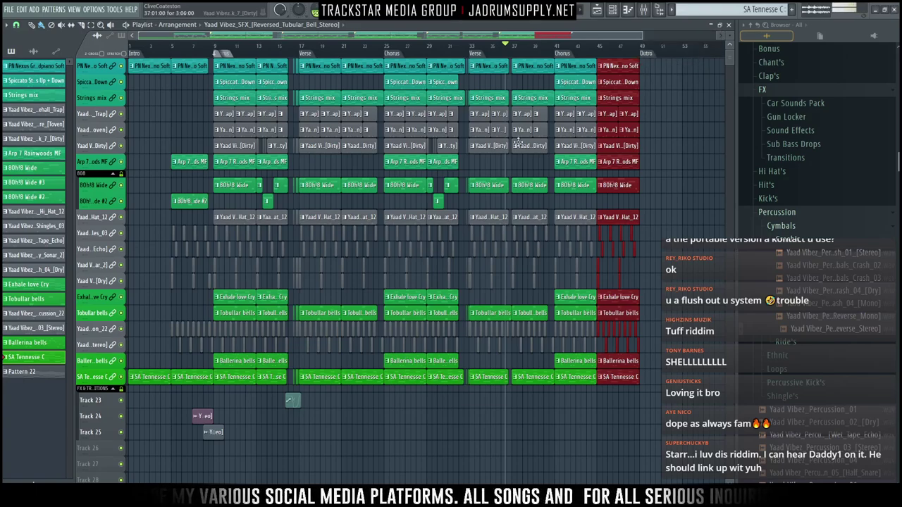
# Copy the first Verse, bars 17 to 25, on all tracks to the Outro at bar 49, and delete the copied Track 23 clip
pyautogui.click(305, 54)
pyautogui.moveTo(318, 65); pyautogui.dragTo(665, 83)
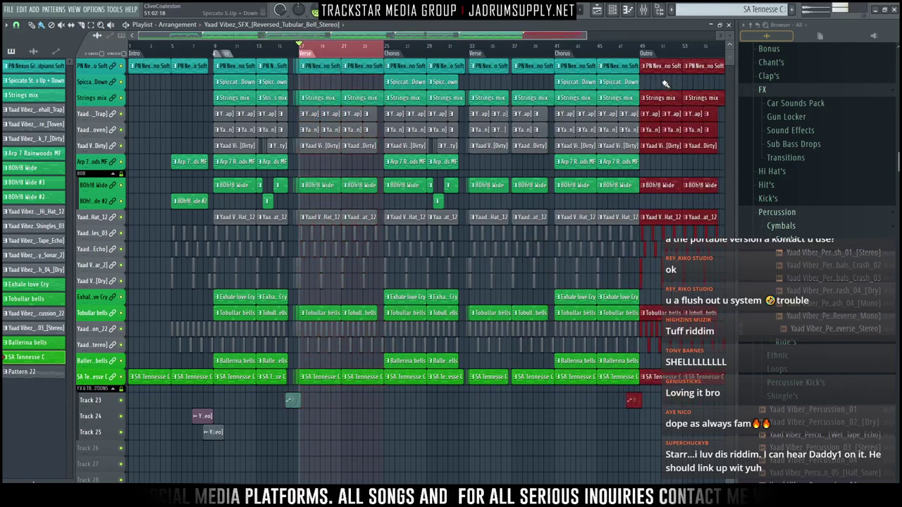
pyautogui.rightClick(649, 406)
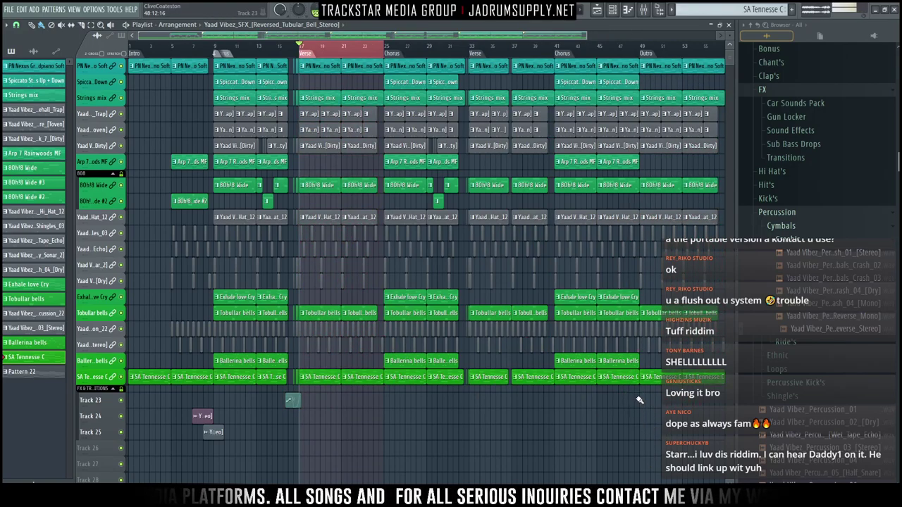
pyautogui.keyDown('ctrl'); pyautogui.rightClick(640, 400); pyautogui.keyUp('ctrl')
# Cut the kick, closed hi-hat and percussion hits out of bar 49, leaving the melodic clips and BOh!B Wide bass in place
pyautogui.scroll(6, 626, 58)
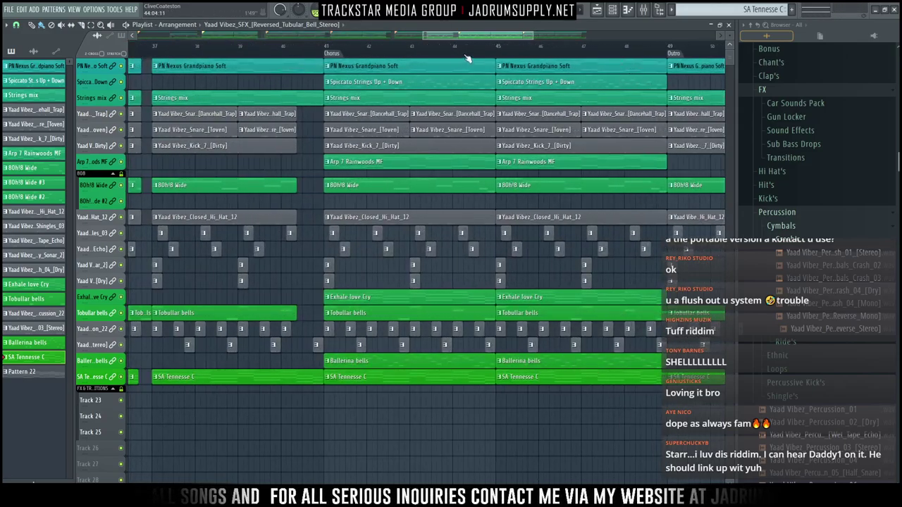
pyautogui.scroll(-6, 465, 60)
pyautogui.scroll(6, 555, 61)
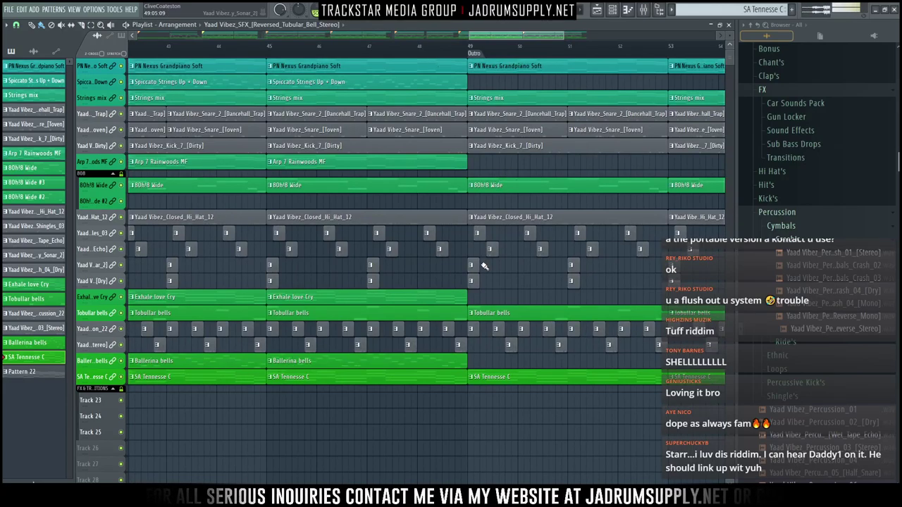
pyautogui.moveTo(519, 116); pyautogui.dragTo(523, 125)
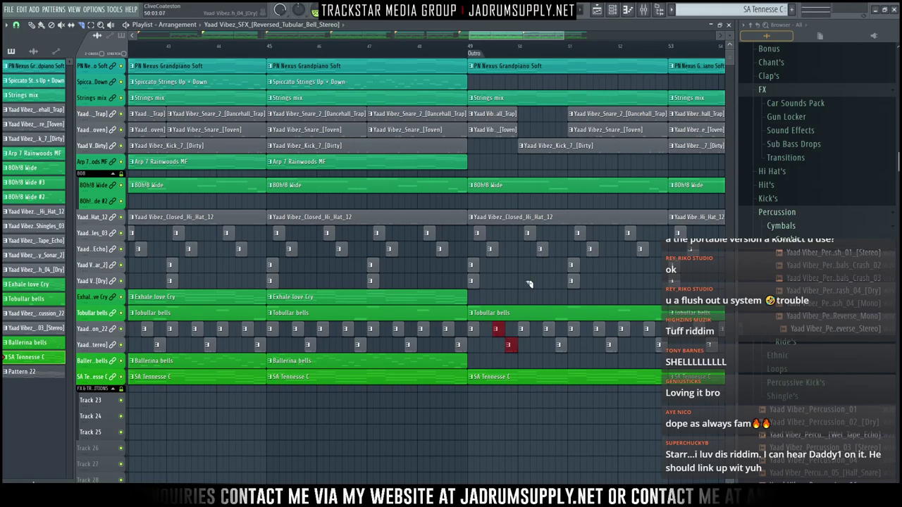
pyautogui.moveTo(478, 226); pyautogui.dragTo(498, 304)
pyautogui.press('Delete')
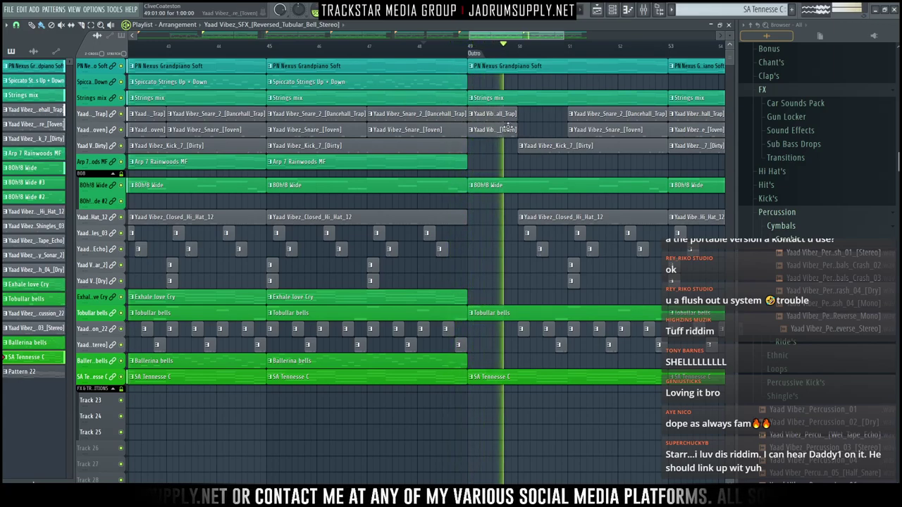
# Delete both snare clips in bar 49 and trim the kick's start to bar 51, playing the Outro entry to check it
pyautogui.press('space')
pyautogui.press('space')
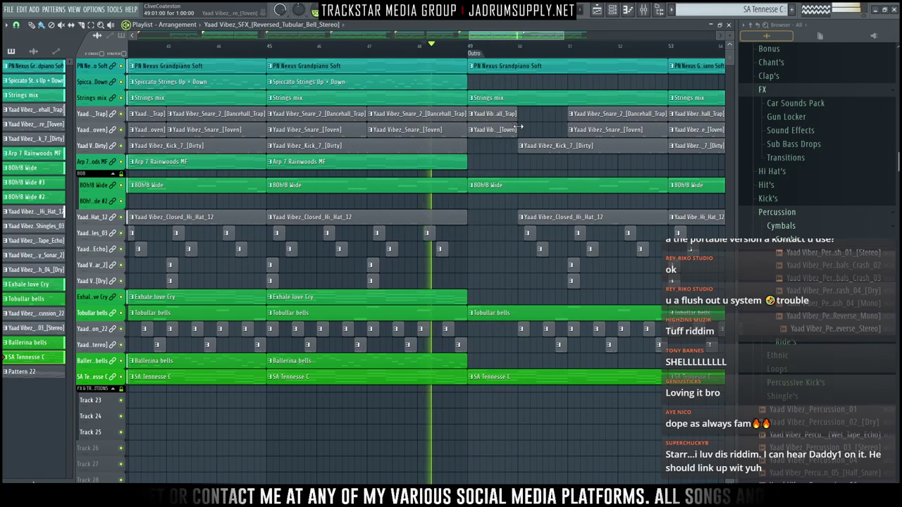
pyautogui.rightClick(497, 115)
pyautogui.rightClick(497, 129)
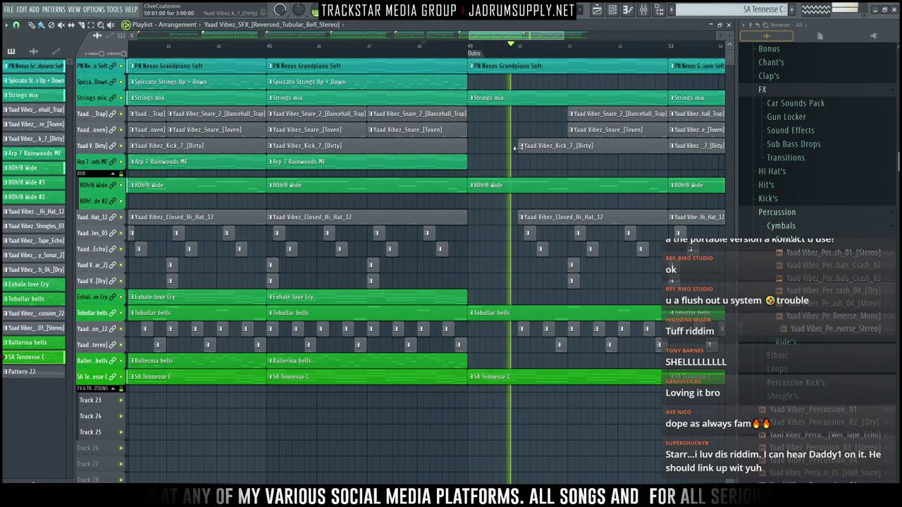
pyautogui.rightClick(516, 146)
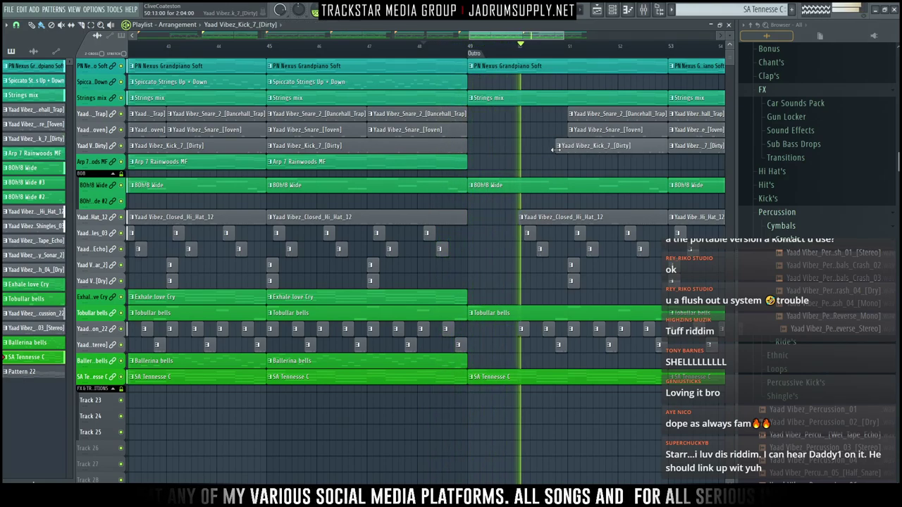
pyautogui.press('space')
pyautogui.press('space')
# Delete the remaining snare, kick, hi-hat and percussion clips between bars 50 and 53 of the Outro
pyautogui.rightClick(530, 234)
pyautogui.rightClick(542, 249)
pyautogui.press('space')
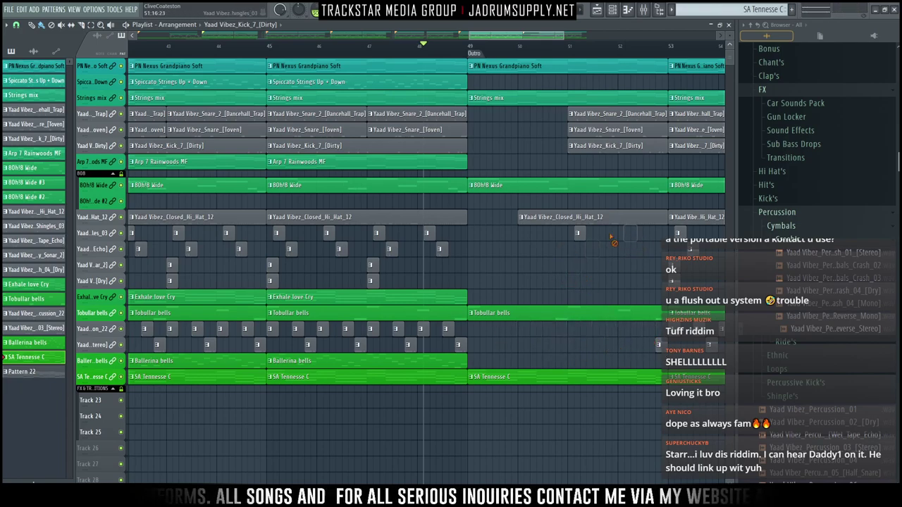
pyautogui.rightClick(586, 223)
pyautogui.rightClick(602, 146)
pyautogui.rightClick(602, 131)
pyautogui.rightClick(602, 115)
# Play the Outro from its drumless opening bars past bar 53 to check the drum re-entry
pyautogui.press('space')
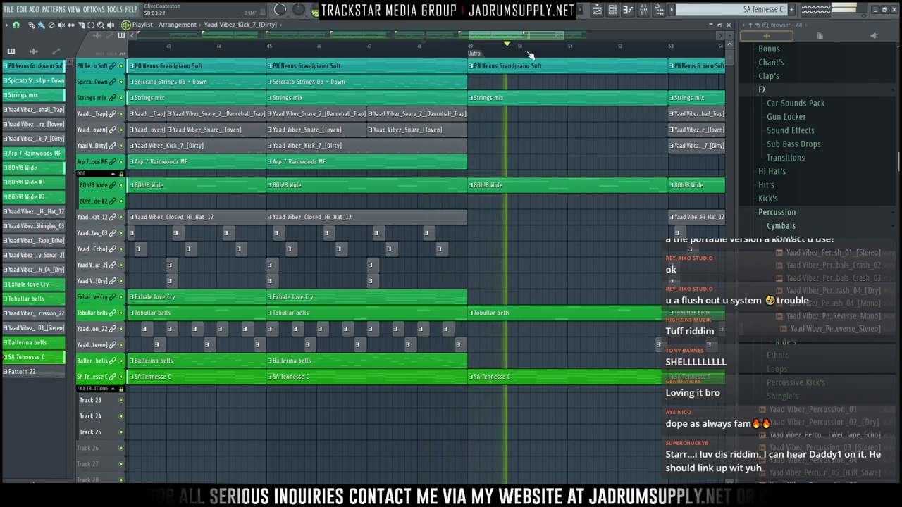
pyautogui.scroll(-3, 530, 55)
pyautogui.scroll(-2, 530, 55)
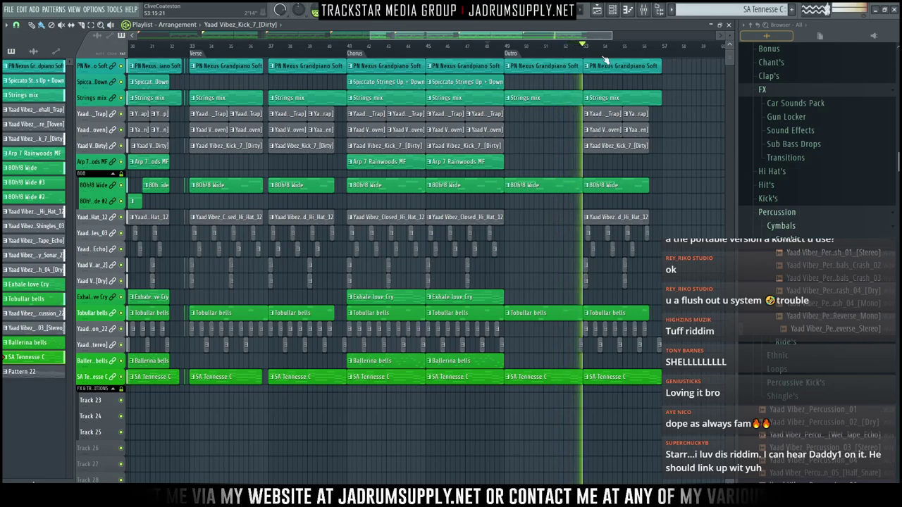
pyautogui.scroll(-2, 631, 62)
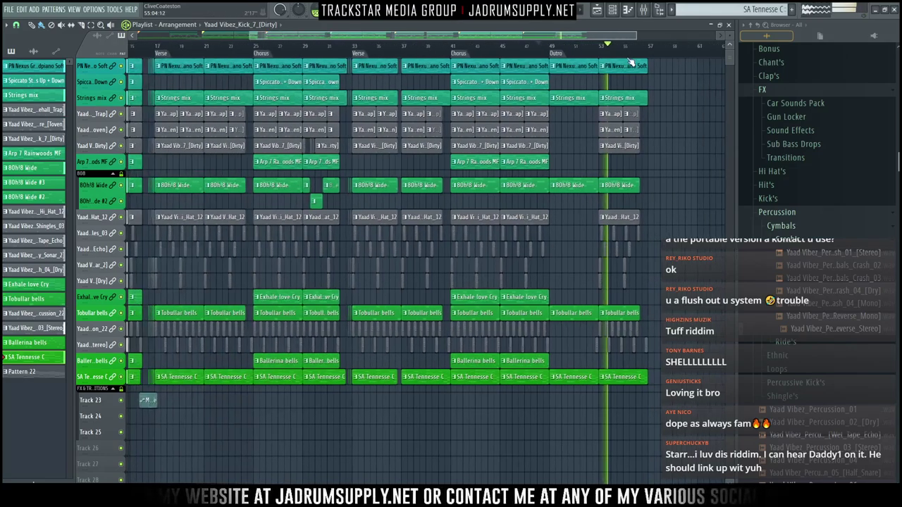
pyautogui.scroll(5, 652, 67)
pyautogui.scroll(-5, 652, 67)
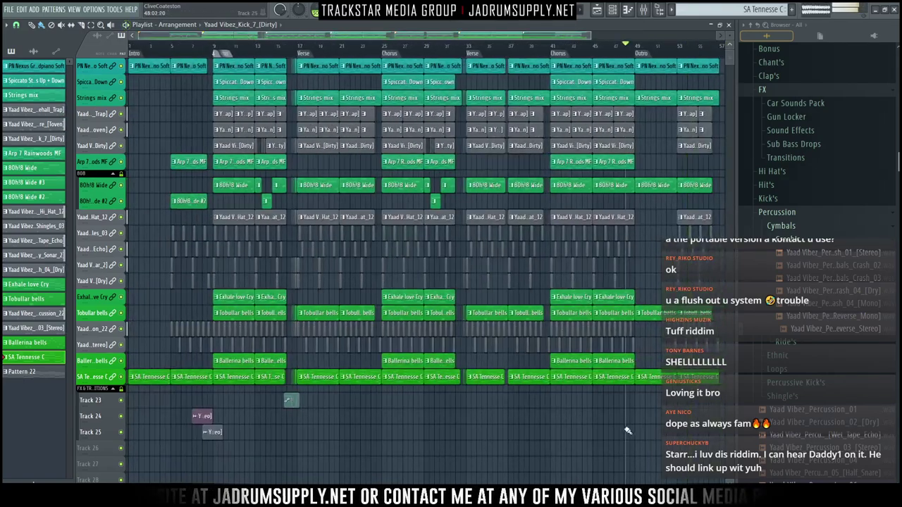
# Add the Female Tag v1 sample from the OFFICIAL PRODUCER TAGS folder to Track 26 at bar 1
pyautogui.click(755, 26)
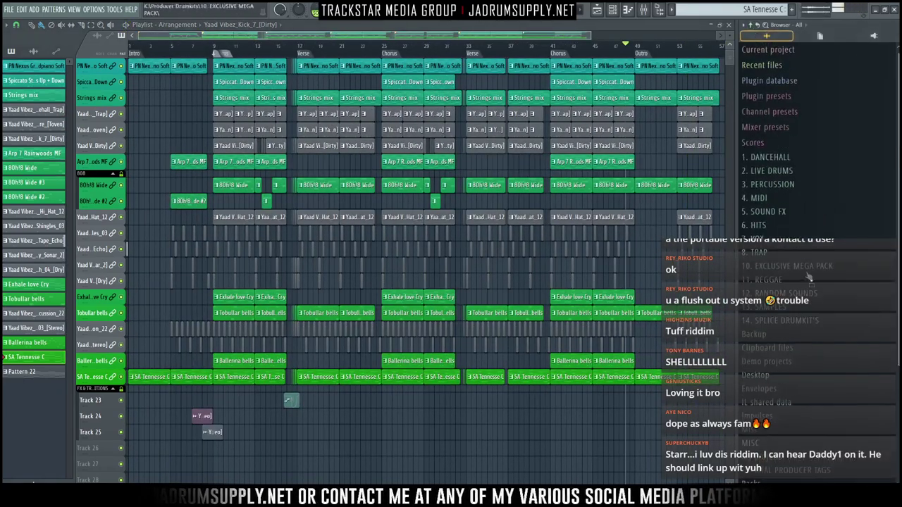
pyautogui.click(786, 473)
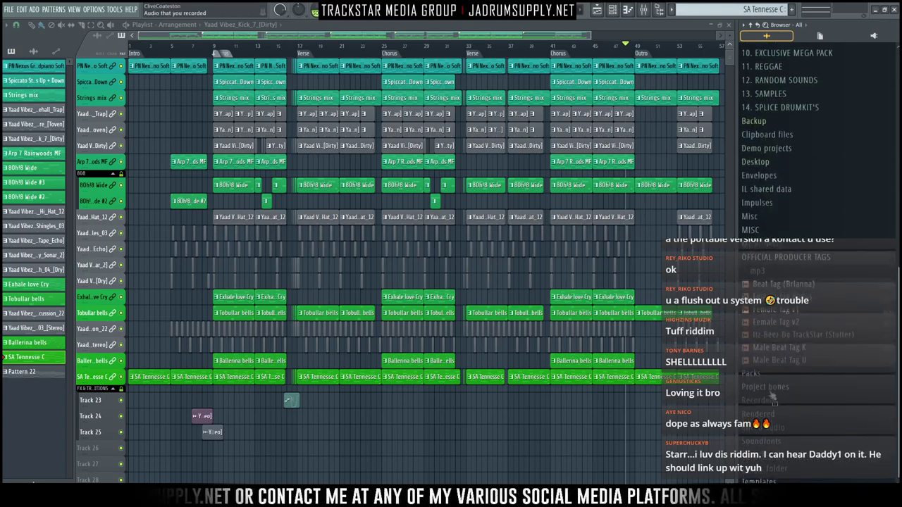
pyautogui.moveTo(778, 309); pyautogui.dragTo(36, 449)
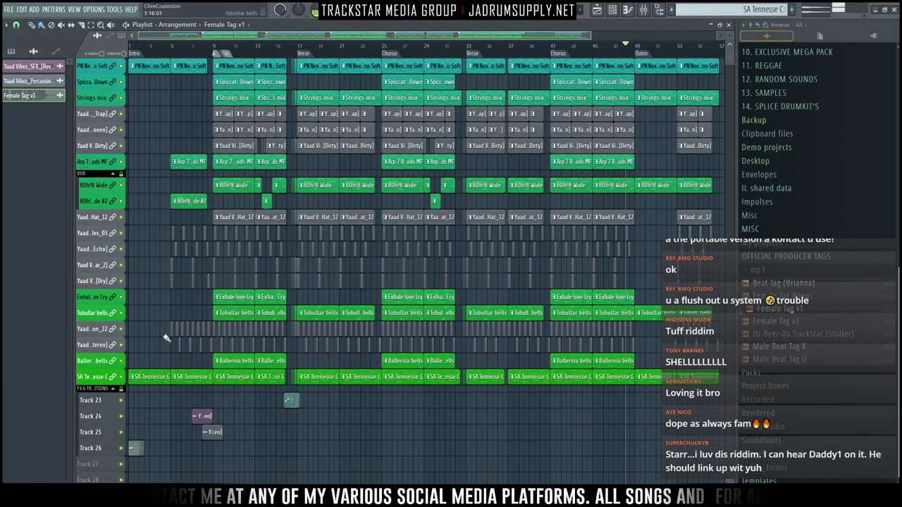
# Color the three audio channels with a gradient from dodger blue #007CE6 to gold #E6DC00
pyautogui.click(598, 11)
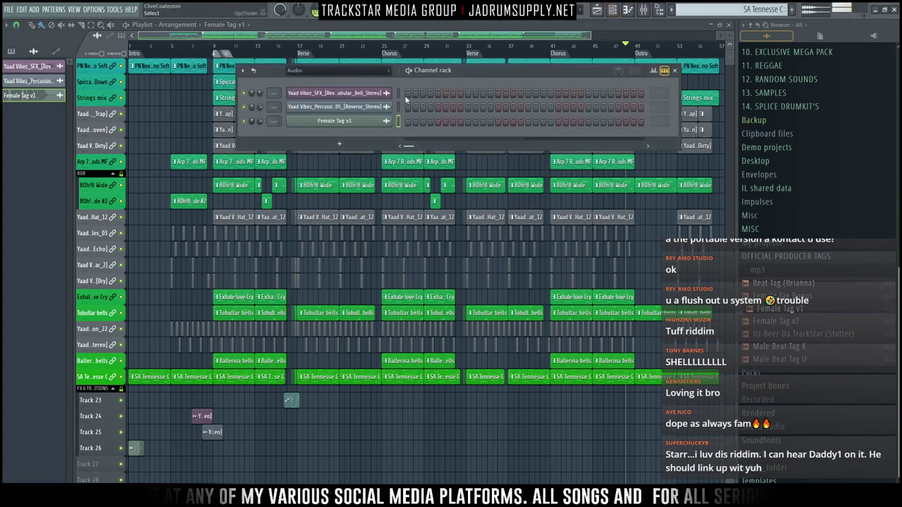
pyautogui.click(242, 70)
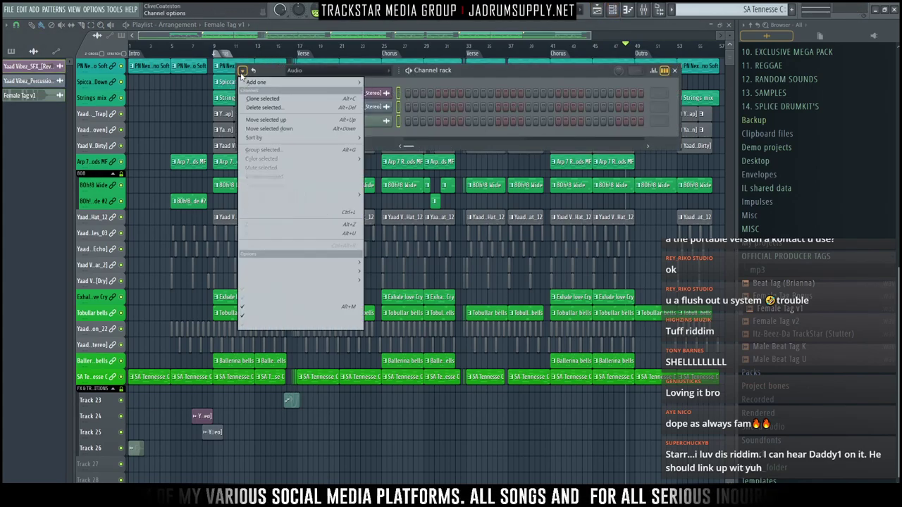
pyautogui.click(282, 167)
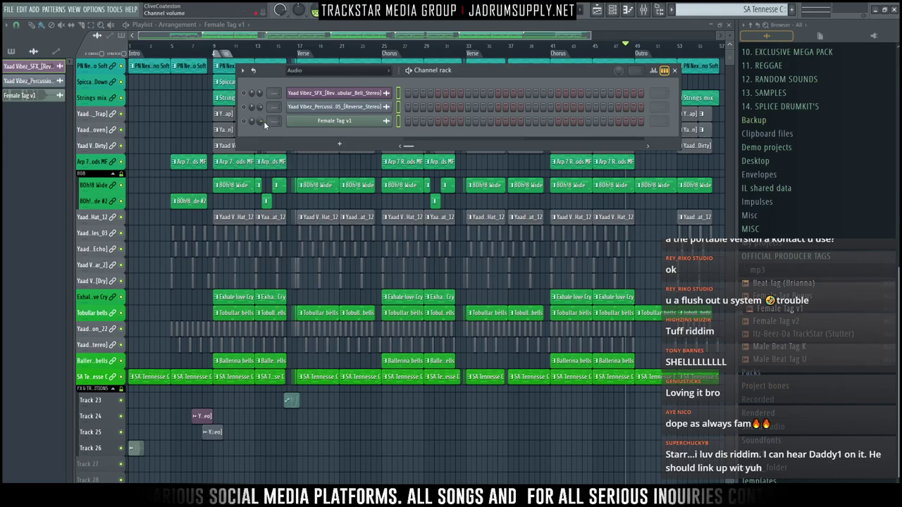
pyautogui.click(243, 71)
pyautogui.moveTo(322, 162)
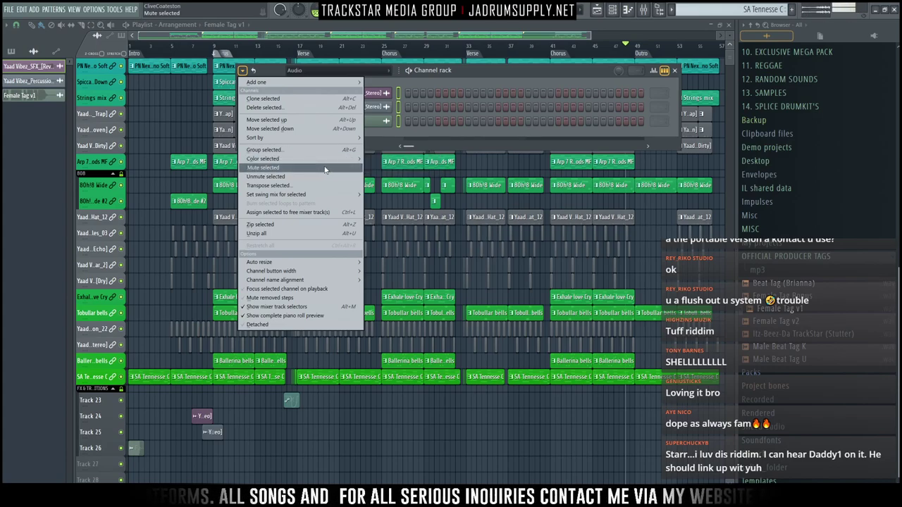
pyautogui.click(392, 161)
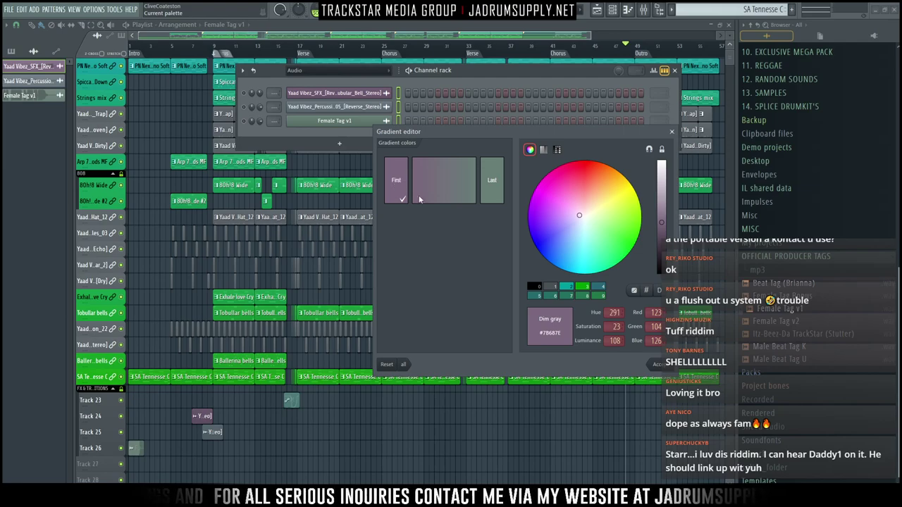
pyautogui.click(559, 268)
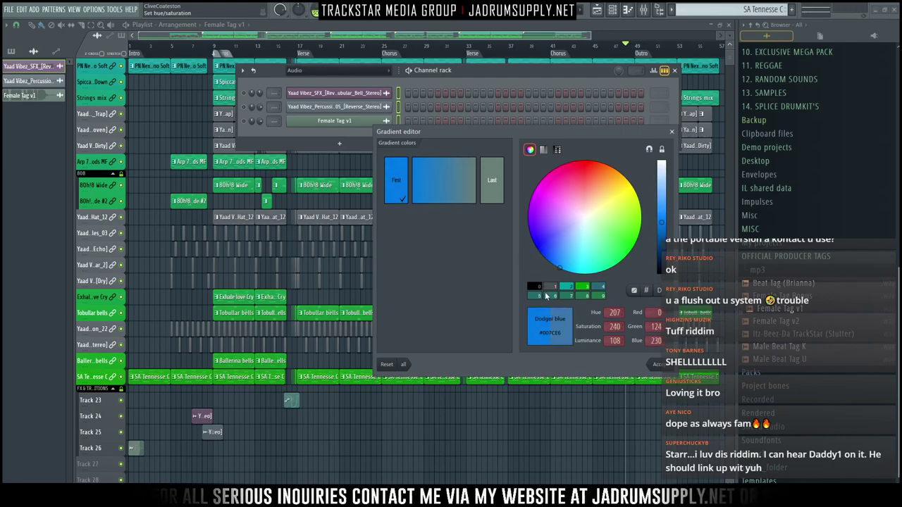
pyautogui.click(491, 184)
pyautogui.moveTo(594, 234); pyautogui.dragTo(653, 172)
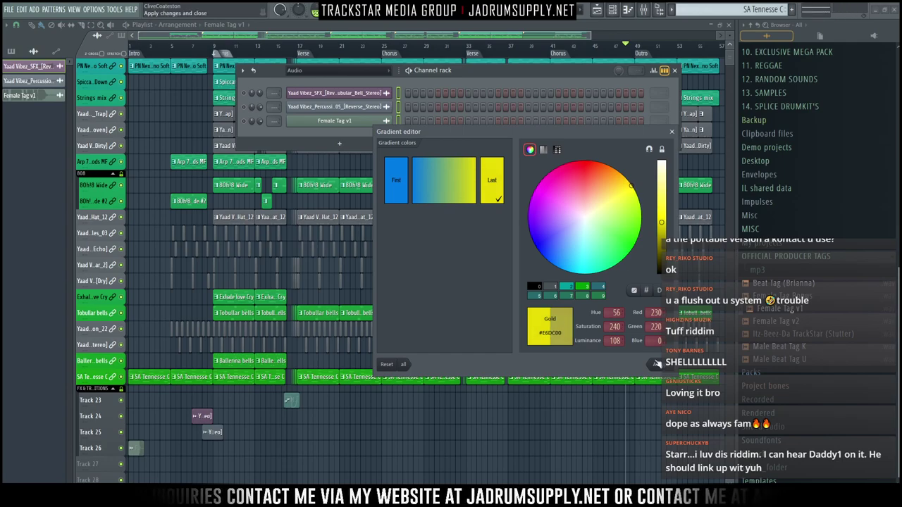
pyautogui.click(657, 363)
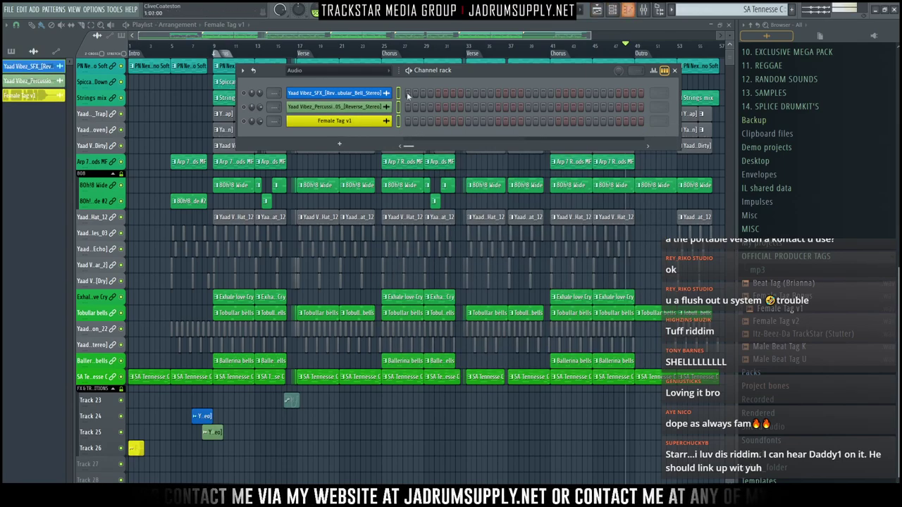
# Change the first gradient color of the three audio channels to orange #FAB700
pyautogui.click(243, 71)
pyautogui.moveTo(310, 158)
pyautogui.click(389, 159)
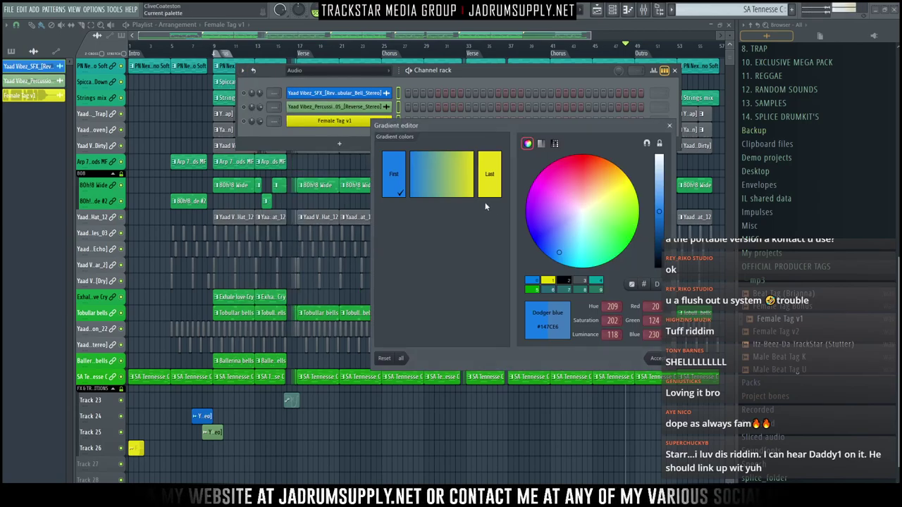
pyautogui.moveTo(633, 213)
pyautogui.mouseDown()
pyautogui.moveTo(629, 152)
pyautogui.moveTo(653, 164)
pyautogui.moveTo(626, 166)
pyautogui.mouseUp()
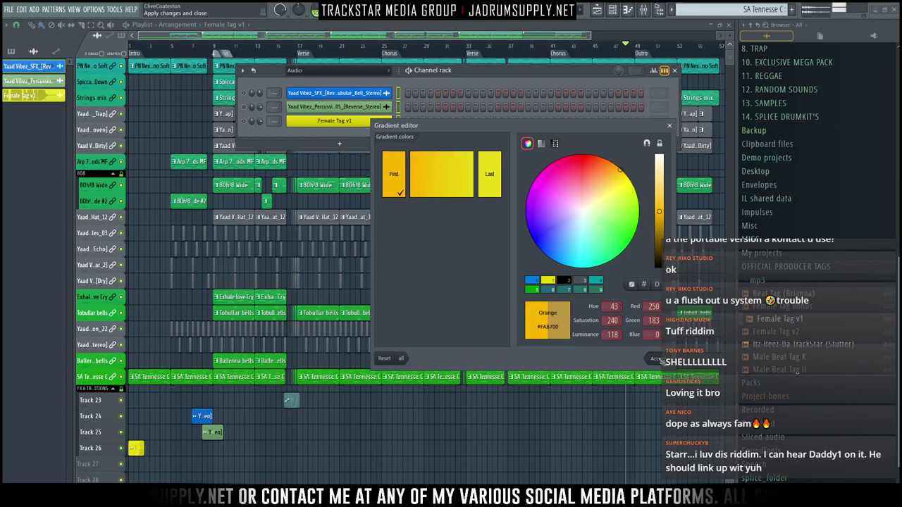
pyautogui.click(658, 360)
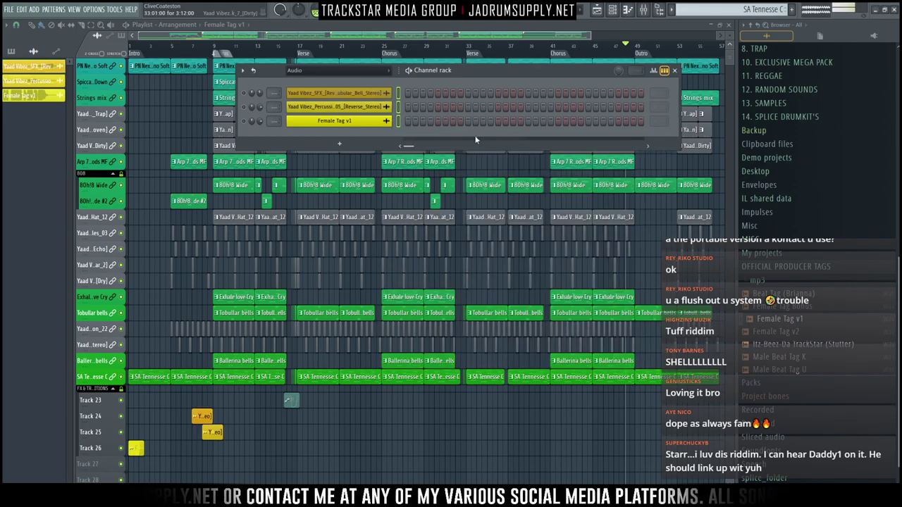
# Assign the three audio channels to mixer tracks 24, 25 and 26
pyautogui.click(644, 9)
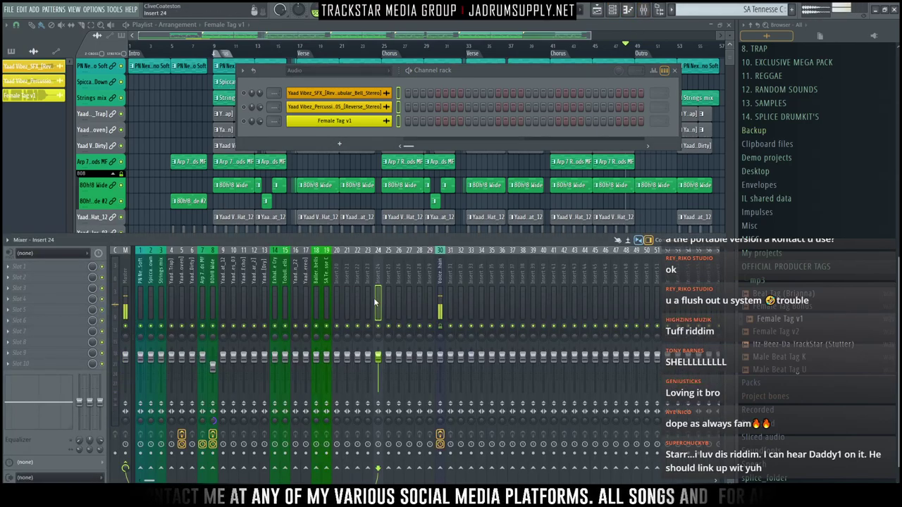
pyautogui.hotkey('ctrl', 'l')
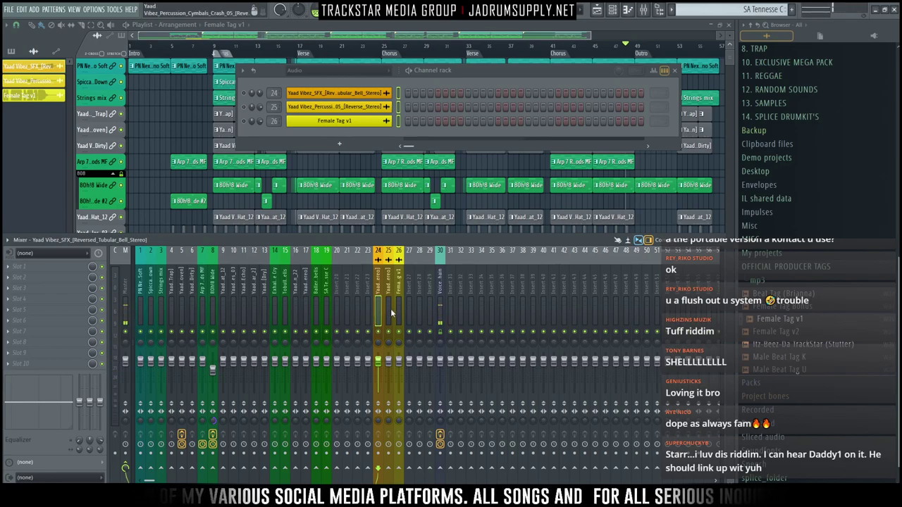
# Load the Arturia Plate mixer preset onto insert 39 and the 2016 Stereo Room preset onto insert 40
pyautogui.scroll(-1, 776, 332)
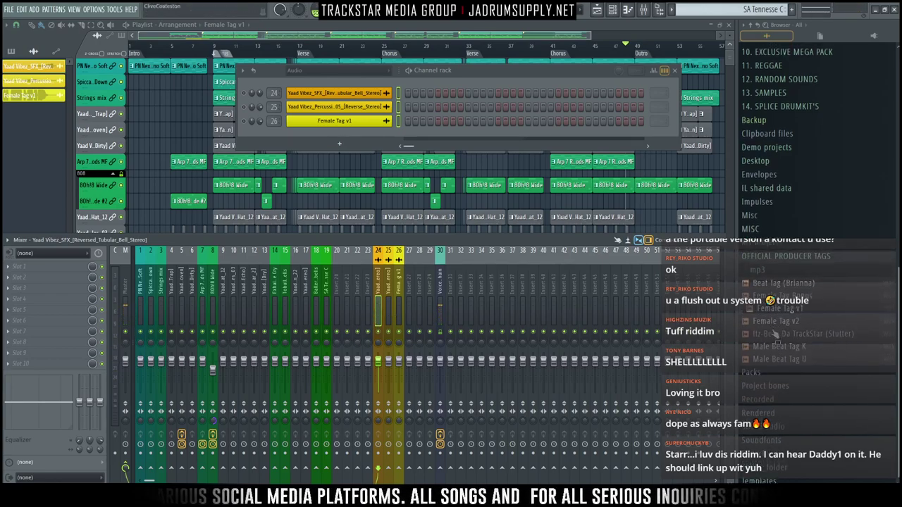
pyautogui.click(769, 163)
pyautogui.click(765, 216)
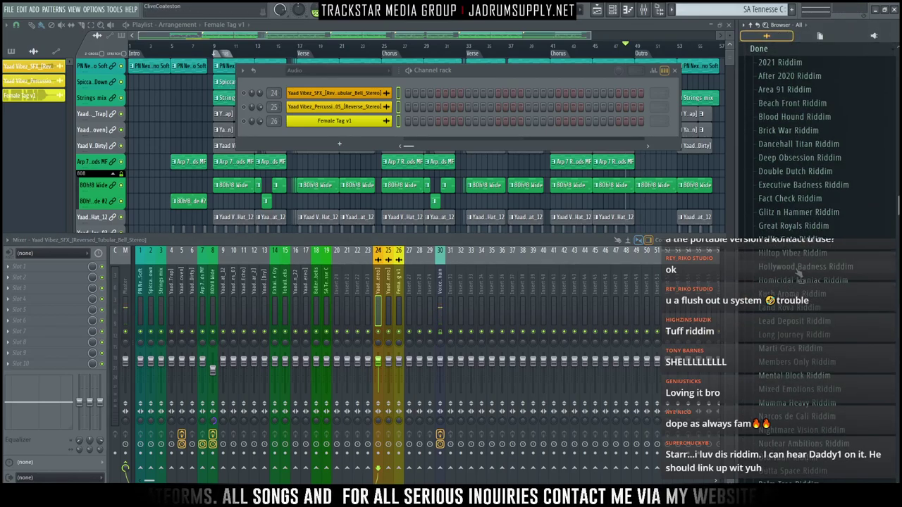
pyautogui.click(798, 270)
pyautogui.click(802, 280)
pyautogui.click(794, 349)
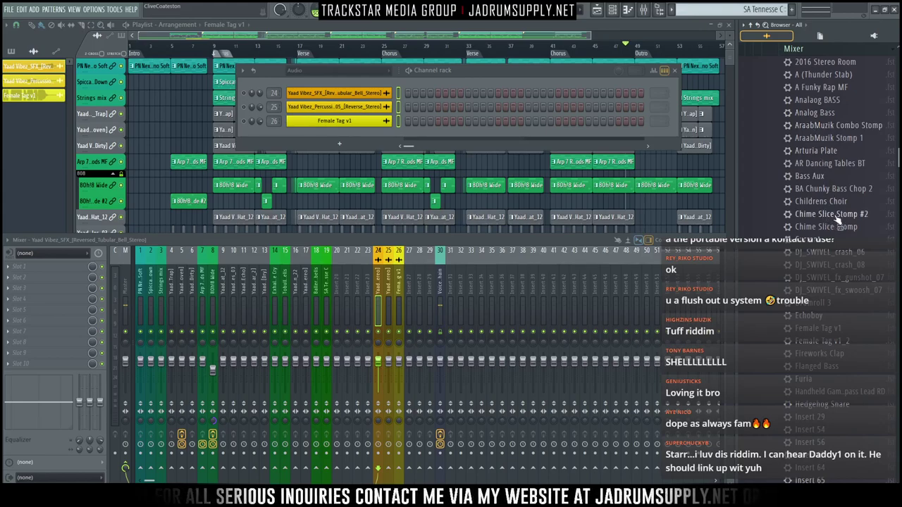
pyautogui.moveTo(830, 159); pyautogui.dragTo(533, 305)
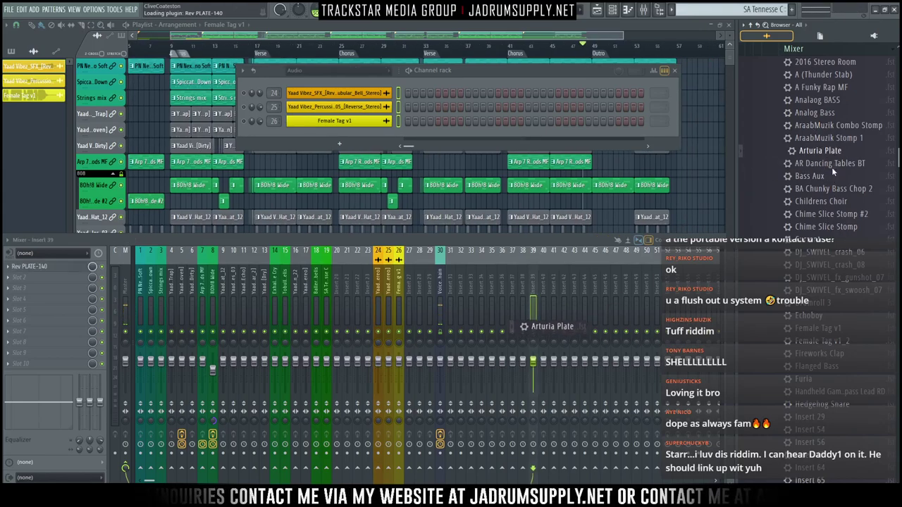
pyautogui.moveTo(825, 64); pyautogui.dragTo(544, 300)
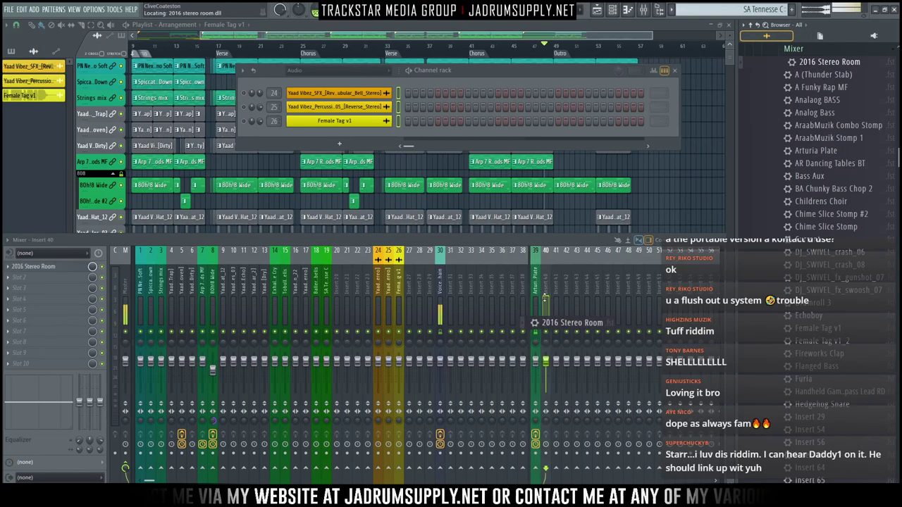
# Load the saved Master mixer preset onto the Master track
pyautogui.scroll(-15, 818, 331)
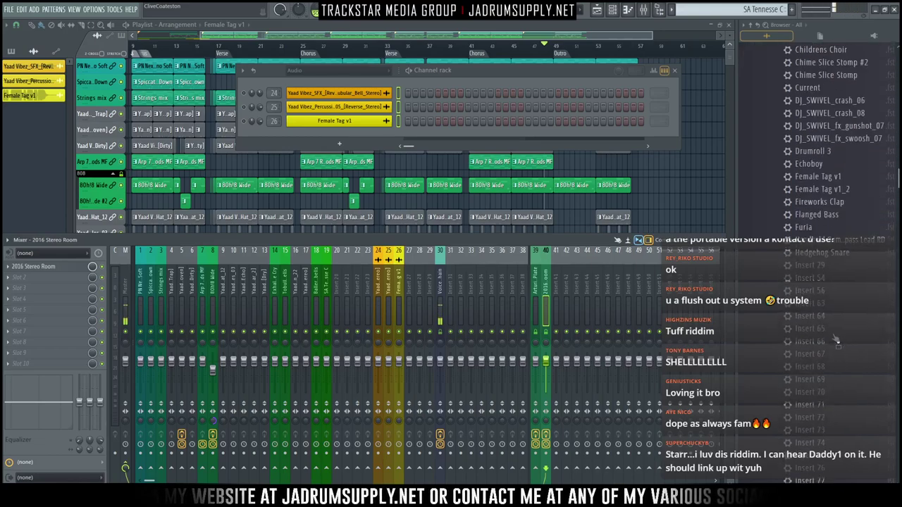
pyautogui.scroll(-8, 840, 320)
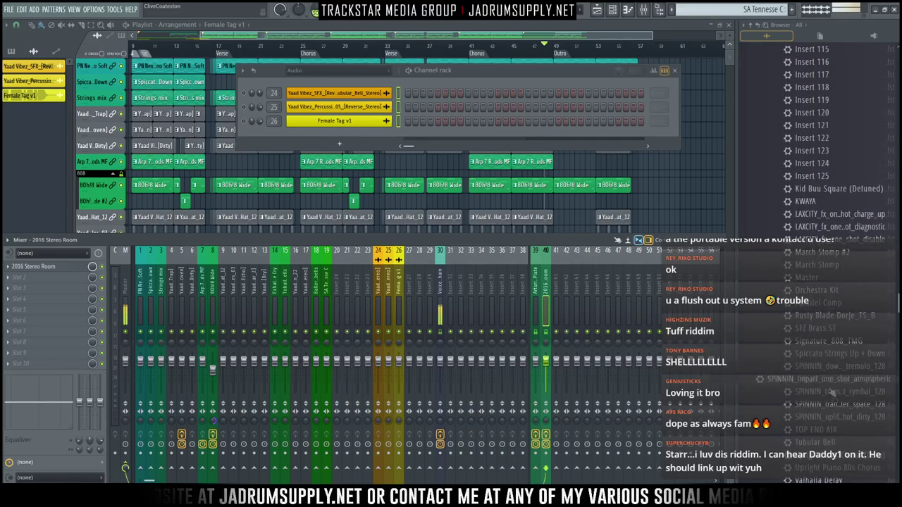
pyautogui.moveTo(811, 282); pyautogui.dragTo(125, 314)
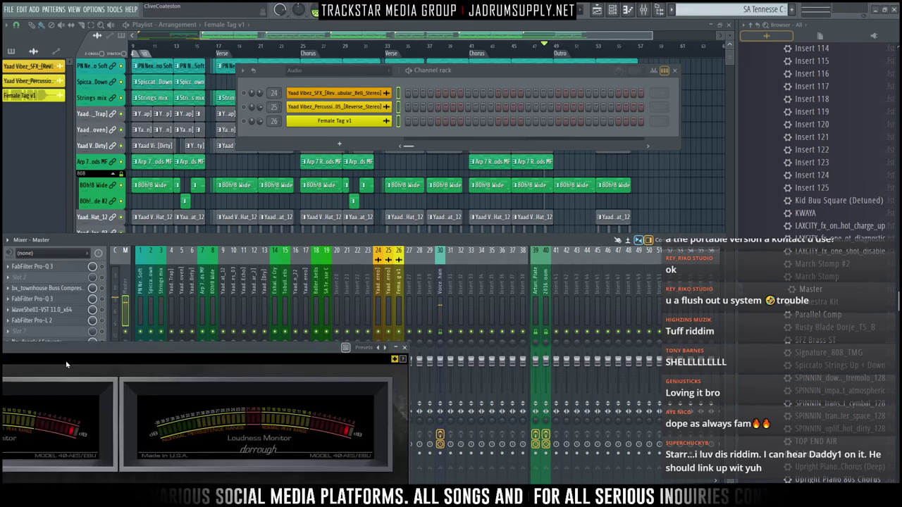
# Move the Loudness Monitor plugin window over the playlist and switch it to the compact horizontal bar meter
pyautogui.click(80, 361)
pyautogui.moveTo(79, 356); pyautogui.dragTo(306, 47)
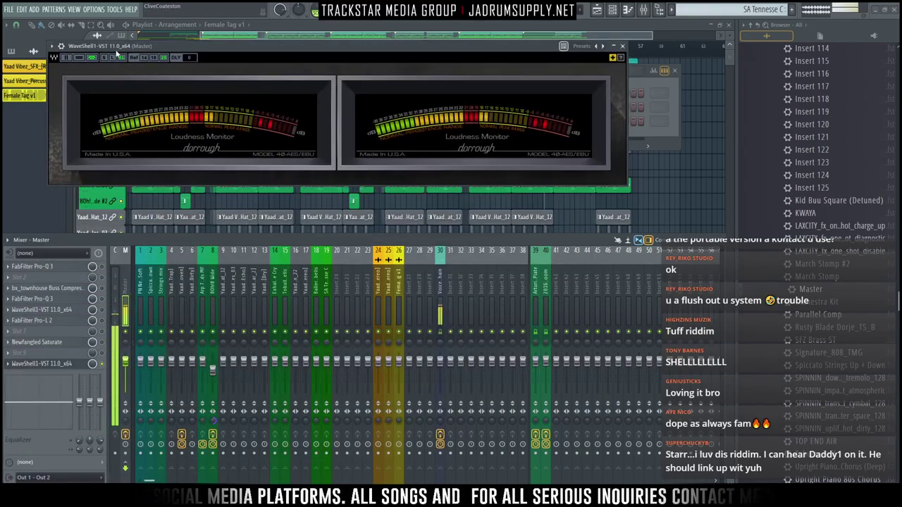
pyautogui.click(80, 58)
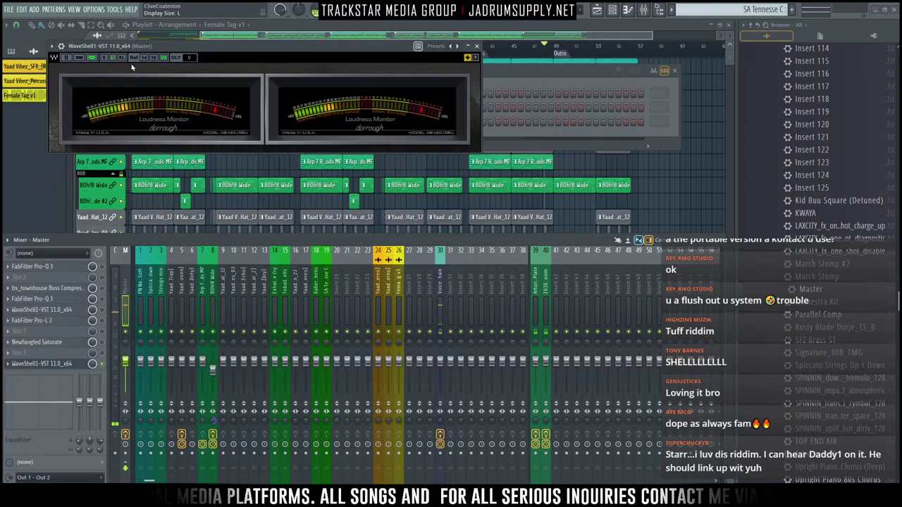
pyautogui.click(80, 57)
# Load the TOP END AIR mixer preset onto insert 44
pyautogui.moveTo(825, 444); pyautogui.dragTo(584, 315)
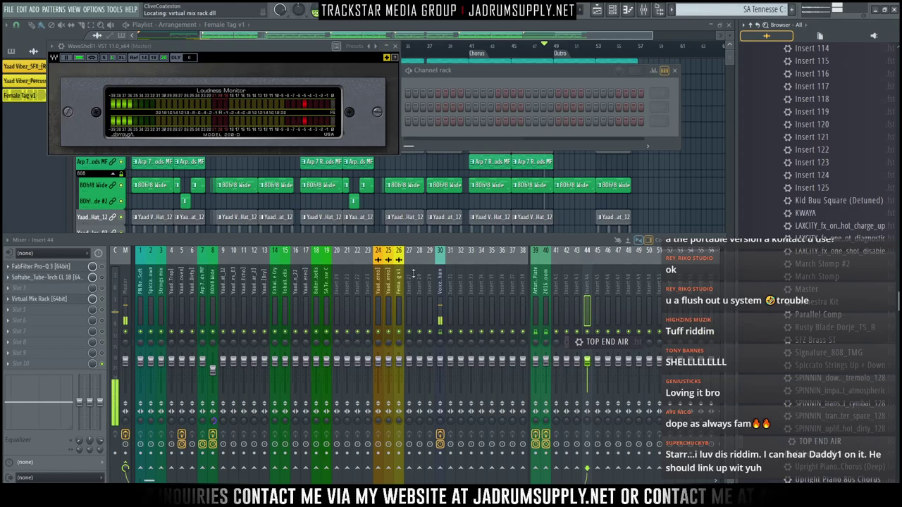
pyautogui.click(551, 277)
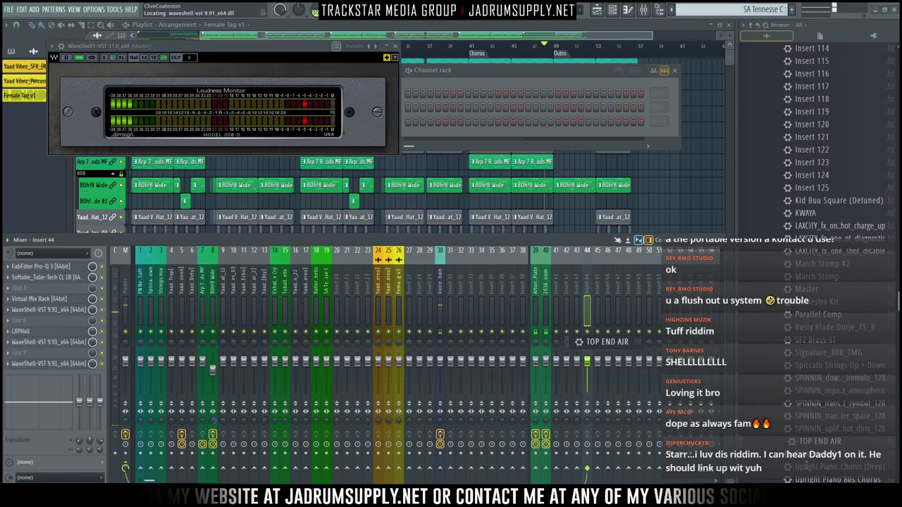
pyautogui.moveTo(578, 342); pyautogui.dragTo(587, 342)
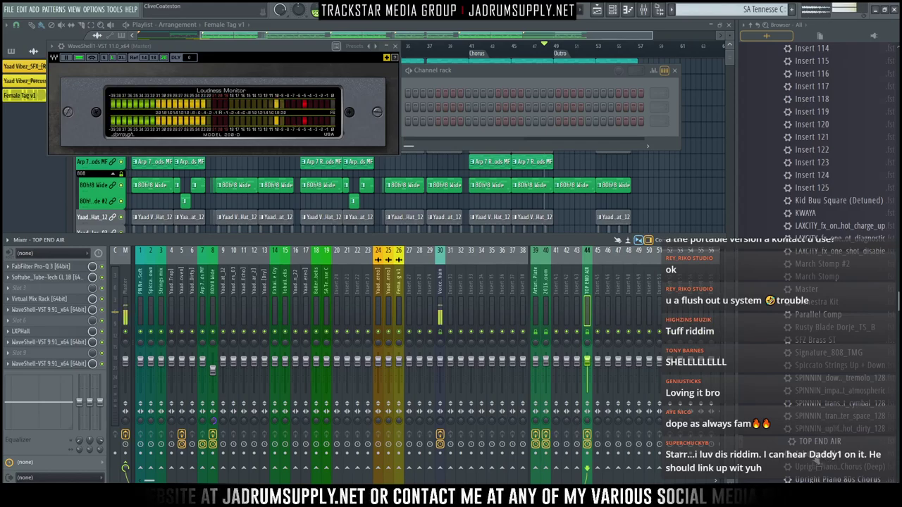
# Load the Tubular Bell mixer preset onto insert 33 and move that track along to position 40
pyautogui.moveTo(818, 455); pyautogui.dragTo(471, 312)
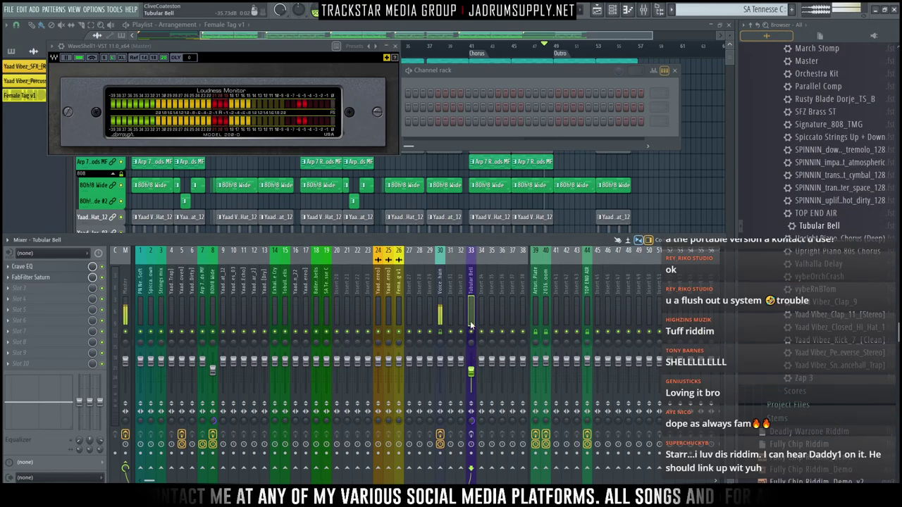
pyautogui.hotkey('alt', 'Right')
pyautogui.hotkey('alt', 'Right')
pyautogui.hotkey('alt', 'Right')
pyautogui.hotkey('alt', 'Right')
pyautogui.hotkey('alt', 'Right')
pyautogui.hotkey('alt', 'Right')
pyautogui.hotkey('alt', 'Right')
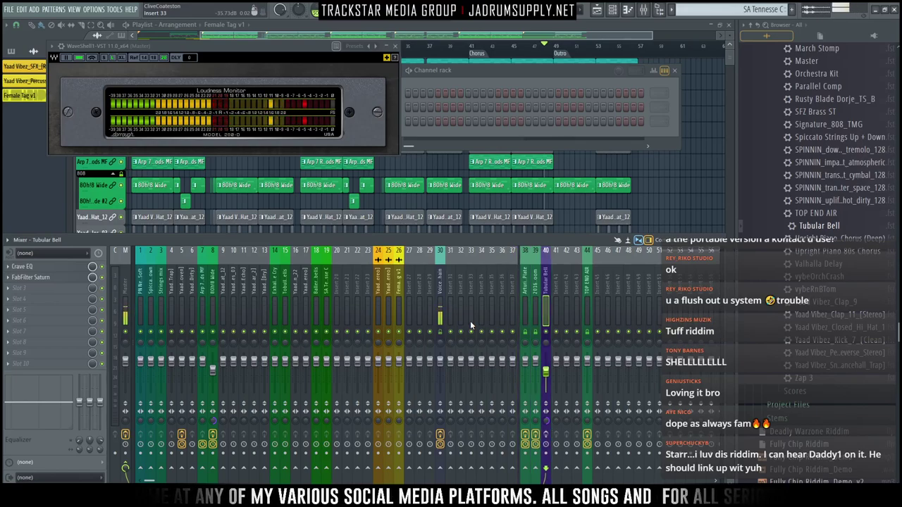
# Load the vybeOrchCrash mixer preset onto insert 34 and the Valhalla Delay preset onto insert 41
pyautogui.moveTo(819, 276); pyautogui.dragTo(483, 296)
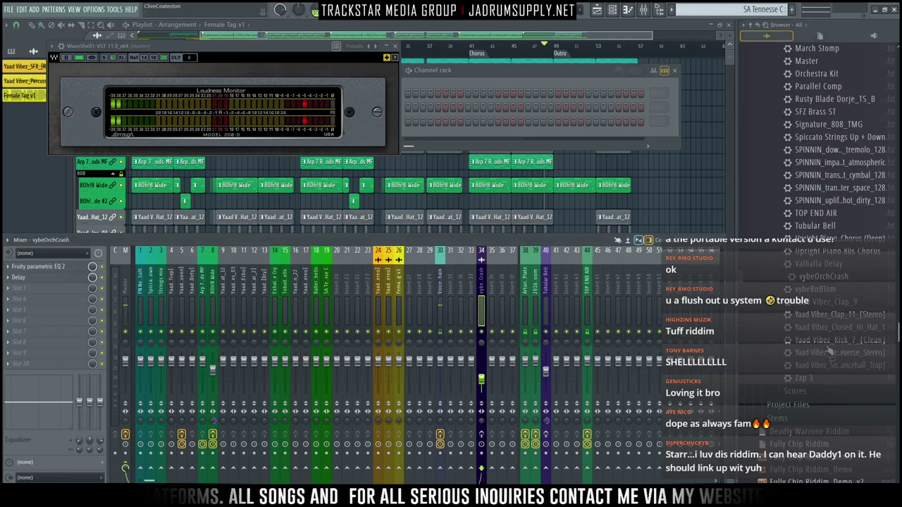
pyautogui.moveTo(821, 263); pyautogui.dragTo(556, 303)
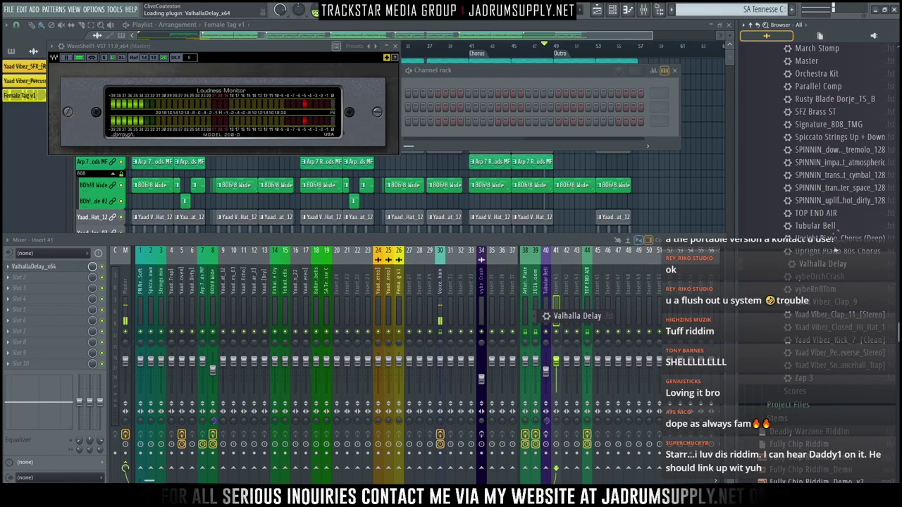
# Load the Echoboy mixer preset onto insert 42 and move the TOP END AIR track beside it to position 43
pyautogui.scroll(6, 832, 303)
pyautogui.scroll(10, 830, 310)
pyautogui.scroll(-5, 829, 289)
pyautogui.moveTo(812, 324); pyautogui.dragTo(567, 303)
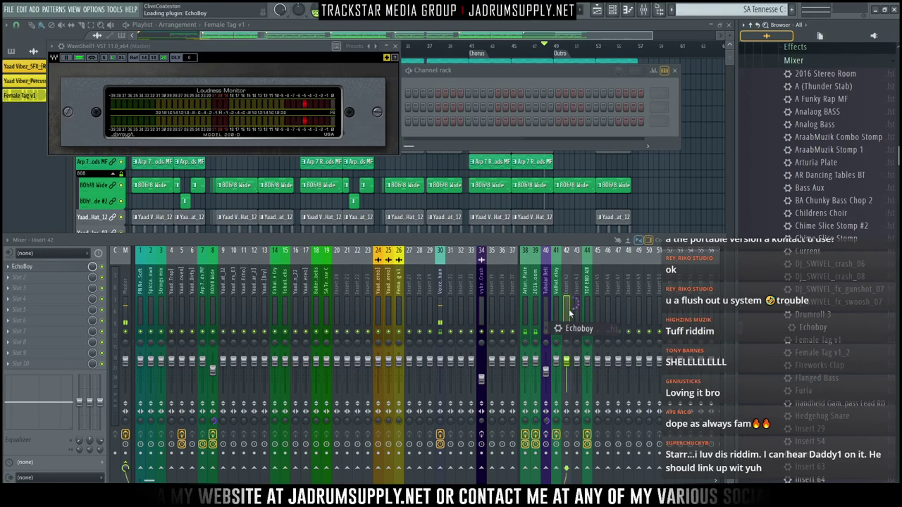
pyautogui.click(586, 316)
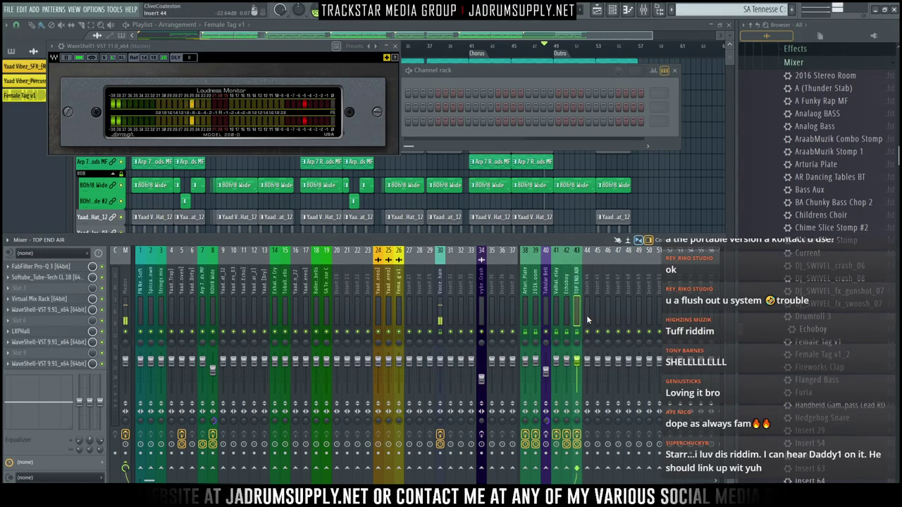
# Color mixer tracks 38 to 43, from Arturia Plate to TOP END AIR, the same sea green
pyautogui.moveTo(526, 307); pyautogui.dragTo(575, 308)
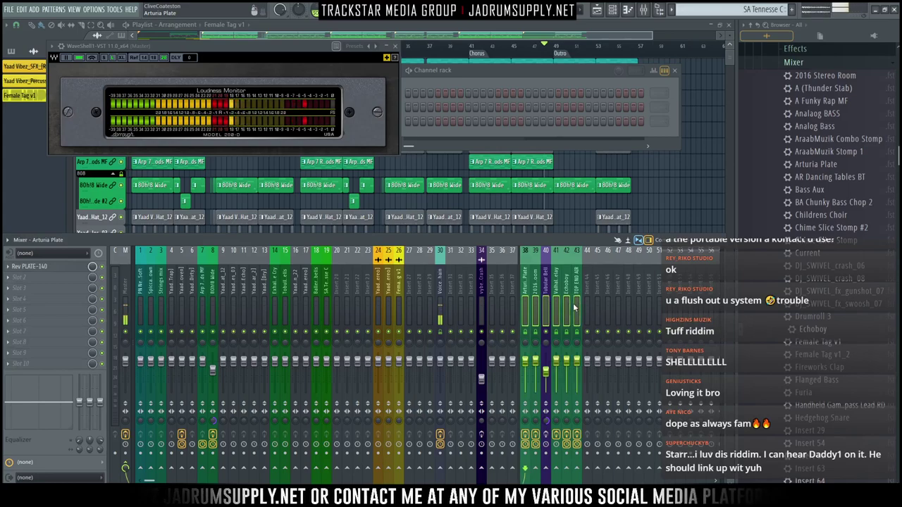
pyautogui.rightClick(574, 308)
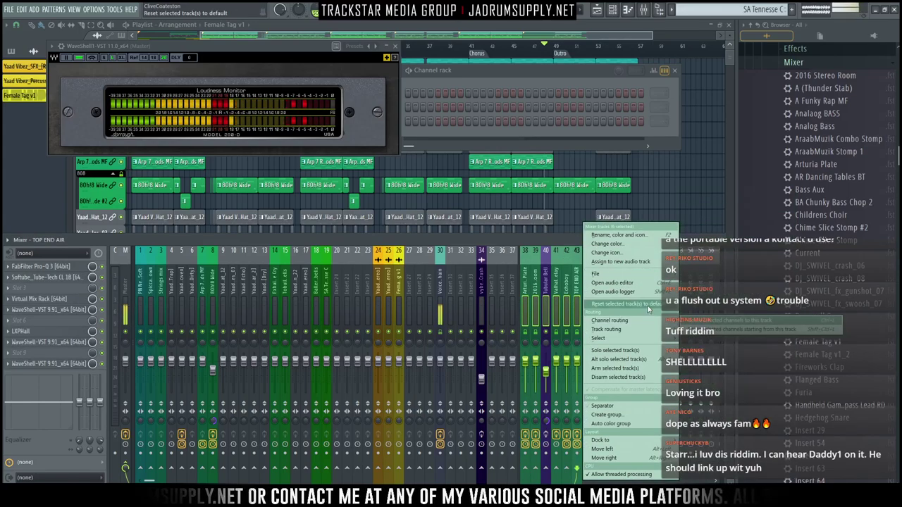
pyautogui.click(634, 244)
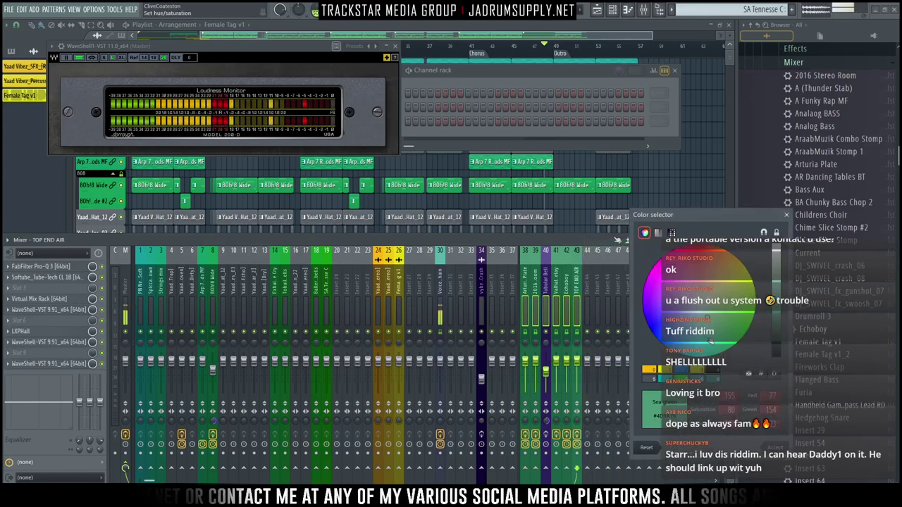
pyautogui.click(775, 447)
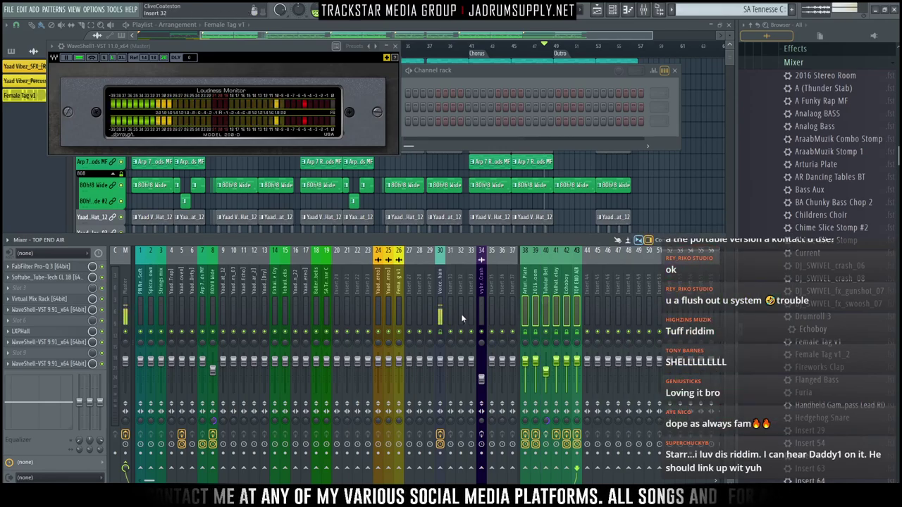
# Solo the Cymbals Crash 04 [Dry] track 13 and route it only to the vybeOrchCrash track 34
pyautogui.click(479, 292)
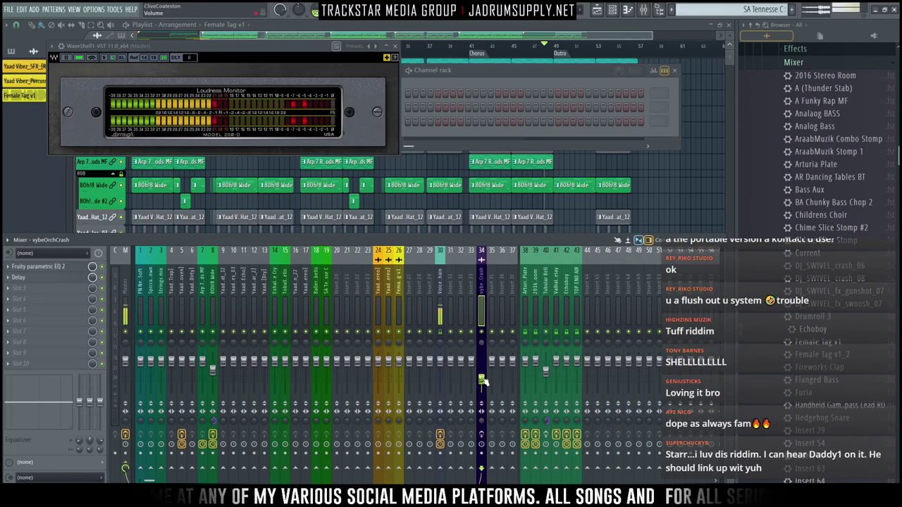
pyautogui.click(267, 304)
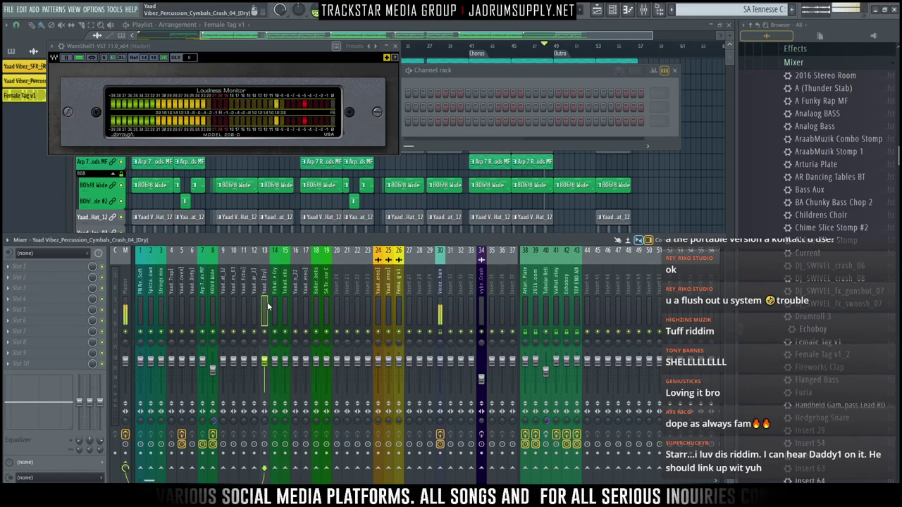
pyautogui.rightClick(265, 332)
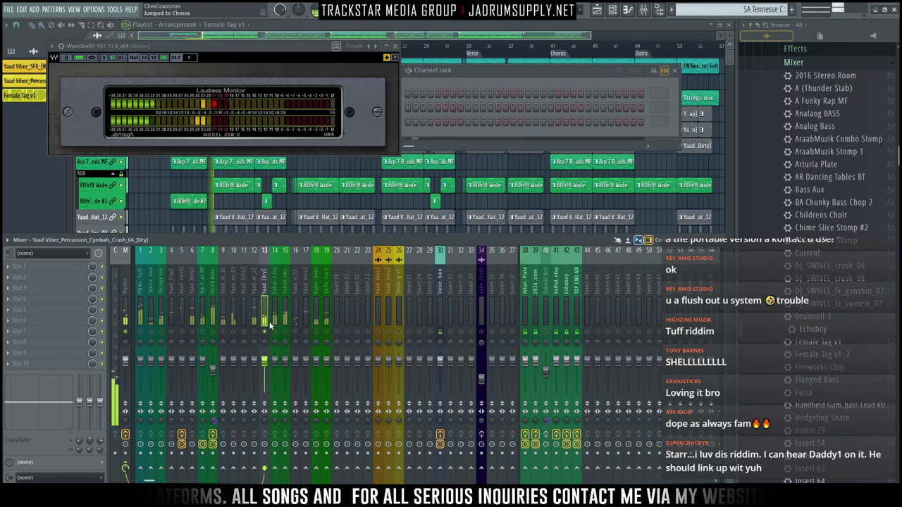
pyautogui.rightClick(483, 437)
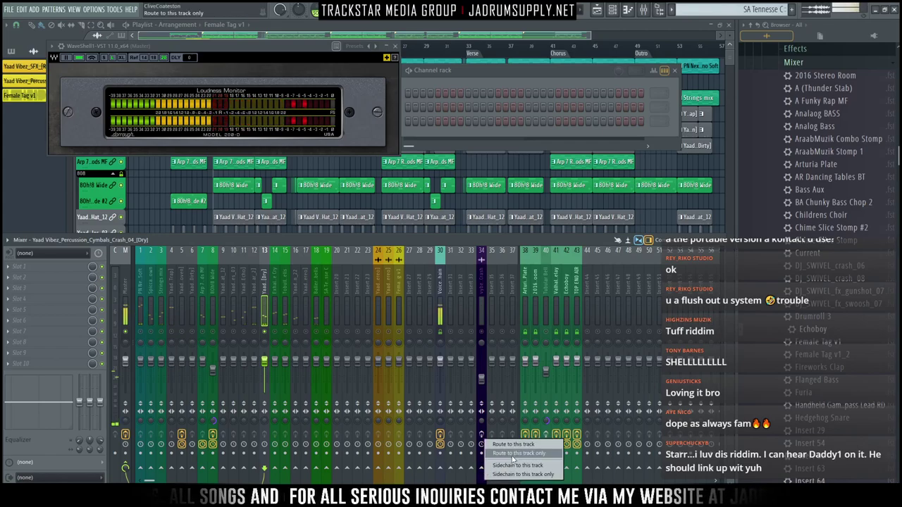
pyautogui.click(517, 453)
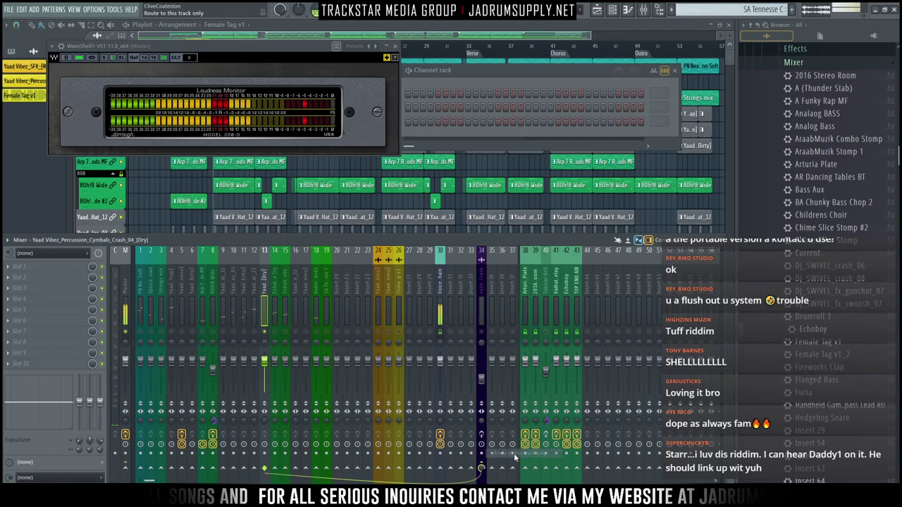
# Route the Tobullar bells track 15 only to the Tubular Bell track 40, with effects enabled on it and on vybeOrchCrash, and unsolo the mixer
pyautogui.click(284, 303)
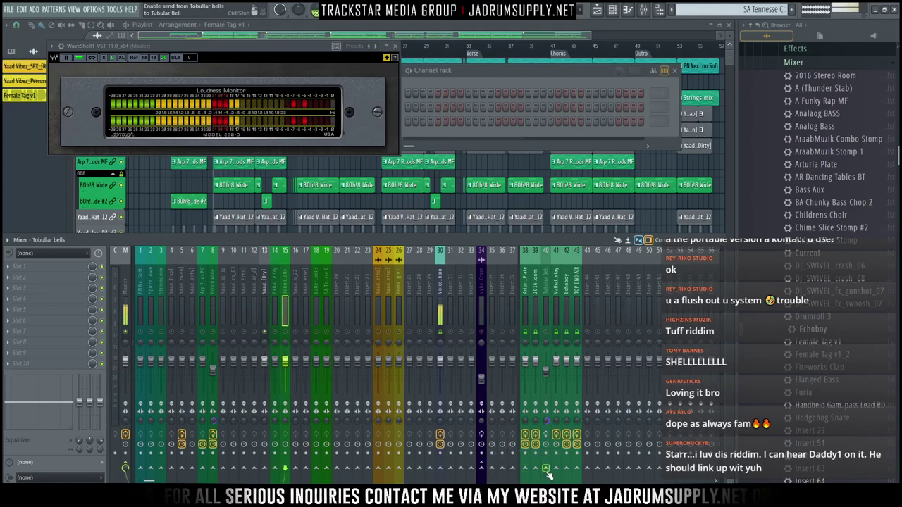
pyautogui.rightClick(547, 440)
pyautogui.click(564, 474)
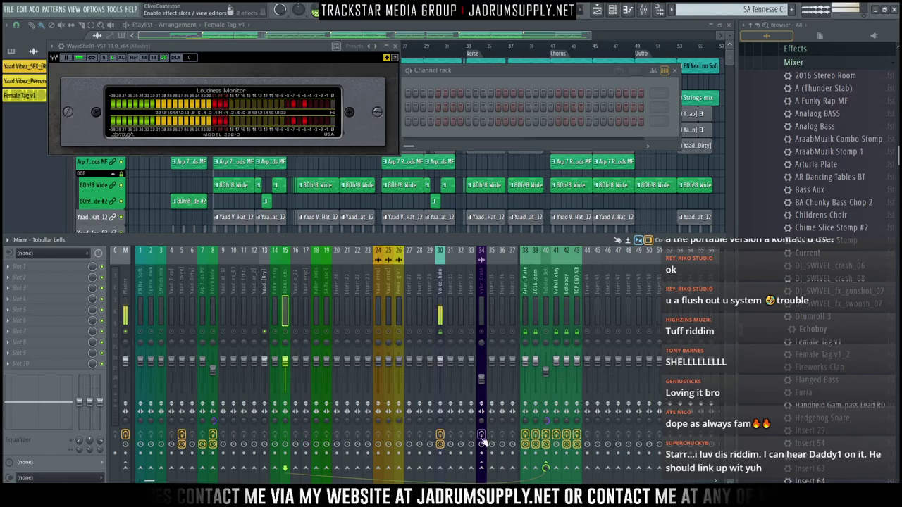
pyautogui.rightClick(485, 333)
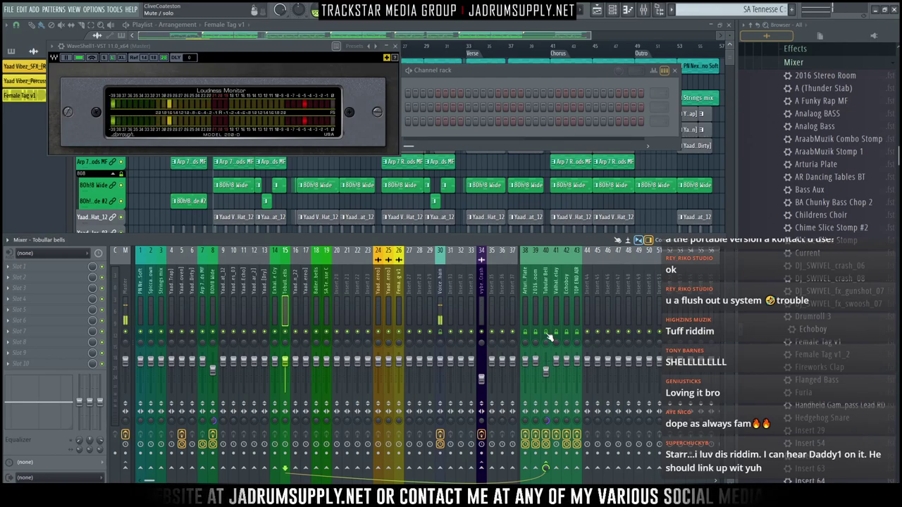
# Bring the playlist to the front and move the Loudness Monitor window down over the lower tracks, clear of the arrangement
pyautogui.click(352, 167)
pyautogui.scroll(5, 352, 167)
pyautogui.scroll(-5, 353, 166)
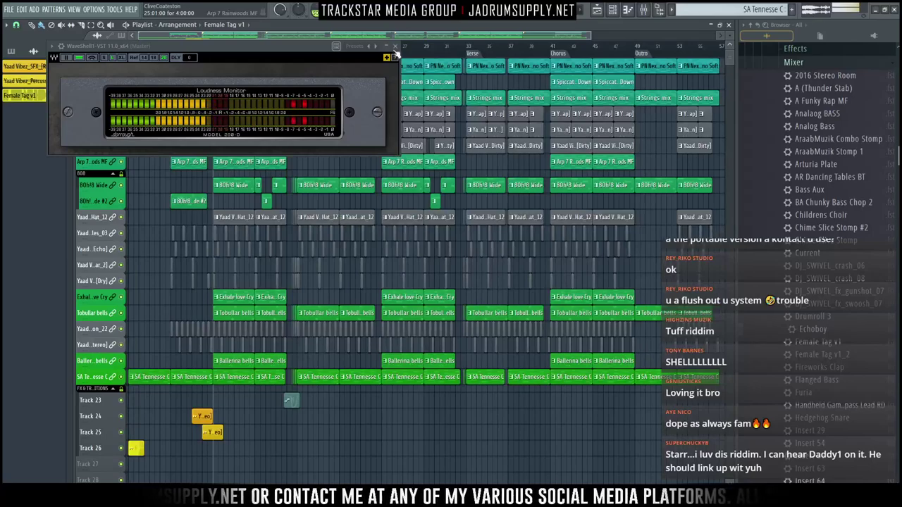
pyautogui.moveTo(296, 48); pyautogui.dragTo(545, 363)
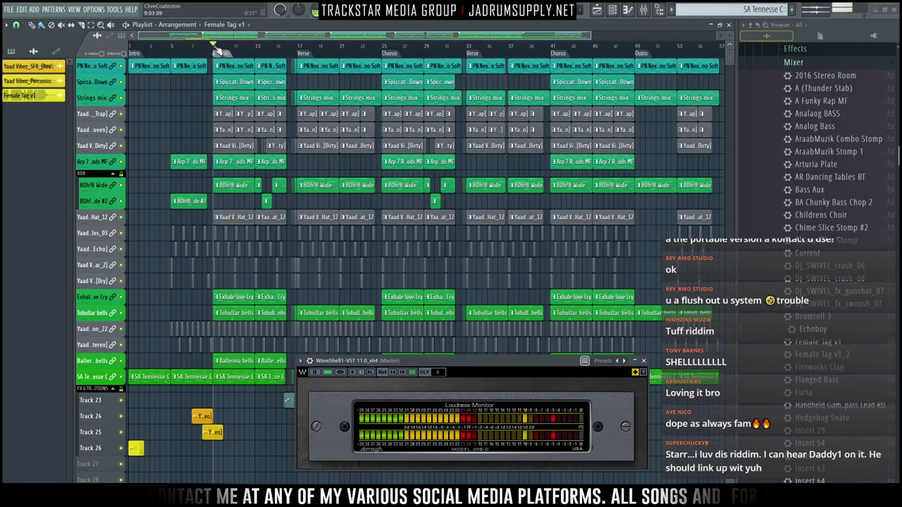
pyautogui.scroll(-5, 424, 146)
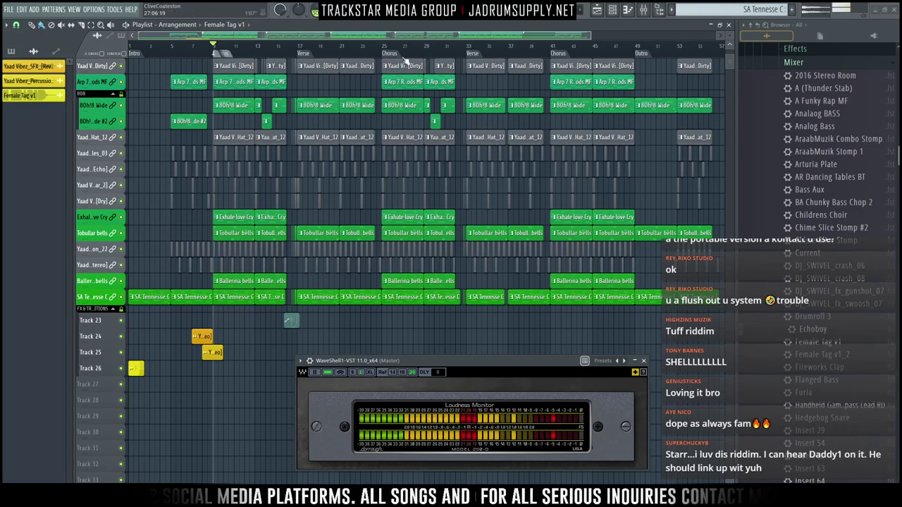
pyautogui.scroll(5, 349, 180)
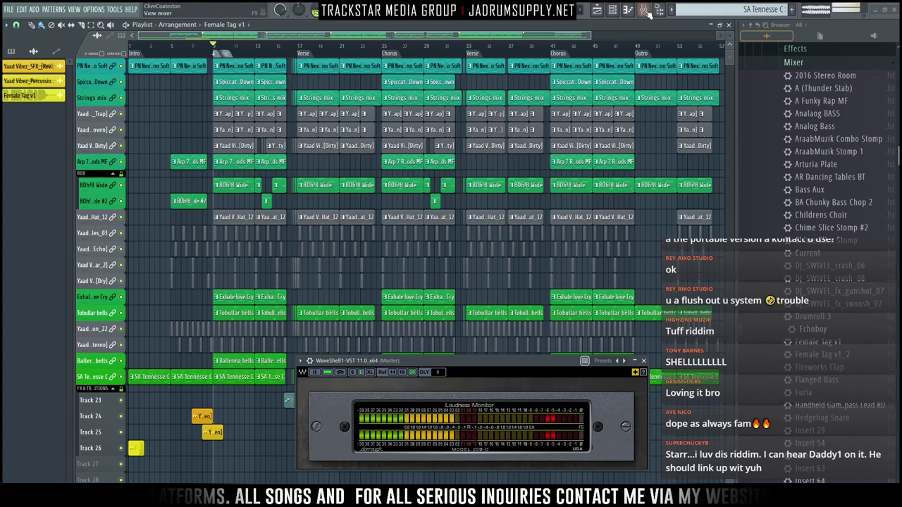
# Show the mixer, place the Loudness Monitor above it, and lower the faders of tracks 1 to 19 together
pyautogui.press('F9')
pyautogui.moveTo(449, 360); pyautogui.dragTo(411, 49)
pyautogui.moveTo(140, 299); pyautogui.dragTo(319, 301)
pyautogui.moveTo(328, 364); pyautogui.dragTo(327, 394)
# Lower the faders of the yellow sample tracks 24 to 26 together to the same height as tracks 1 to 19
pyautogui.click(381, 310)
pyautogui.moveTo(375, 303); pyautogui.dragTo(399, 311)
pyautogui.moveTo(400, 361); pyautogui.dragTo(400, 394)
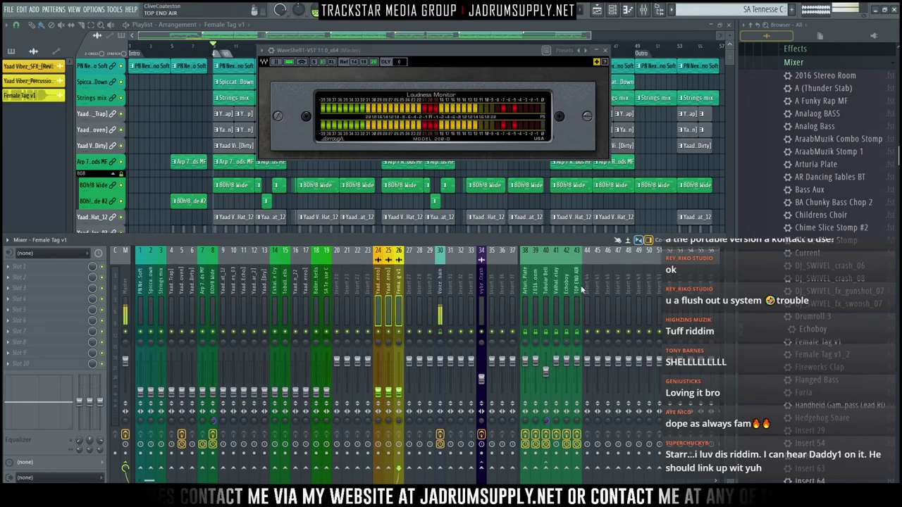
# Load the Female Tag v1 mixer preset onto track 27 and route the Female Tag v1 track 26 only to it
pyautogui.scroll(-6, 822, 127)
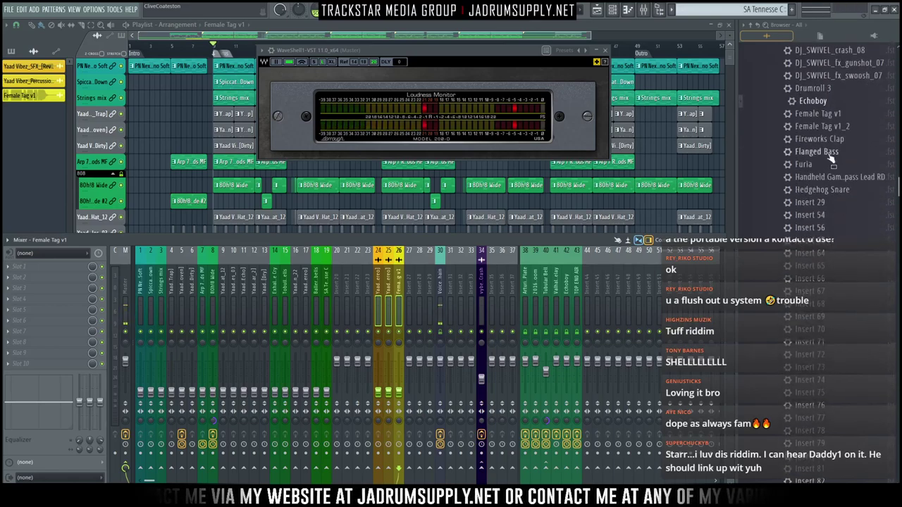
pyautogui.moveTo(818, 114); pyautogui.dragTo(407, 305)
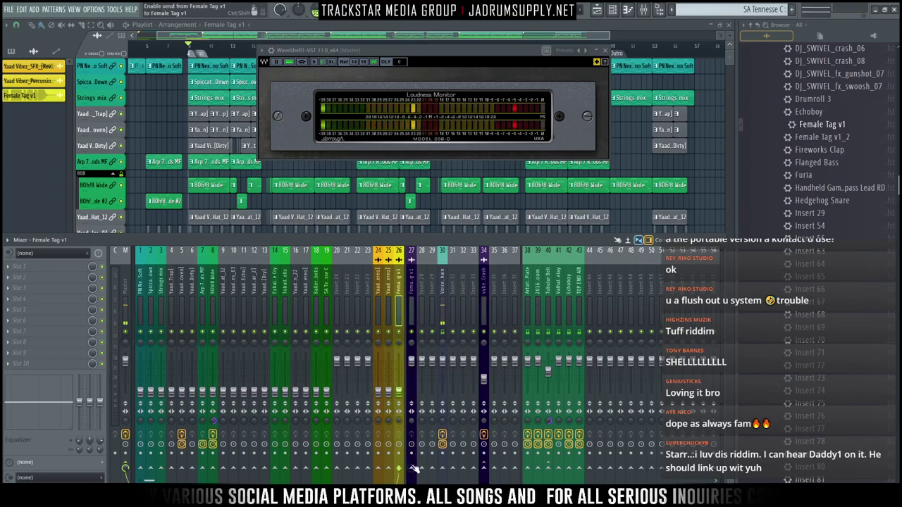
pyautogui.rightClick(412, 441)
pyautogui.click(448, 454)
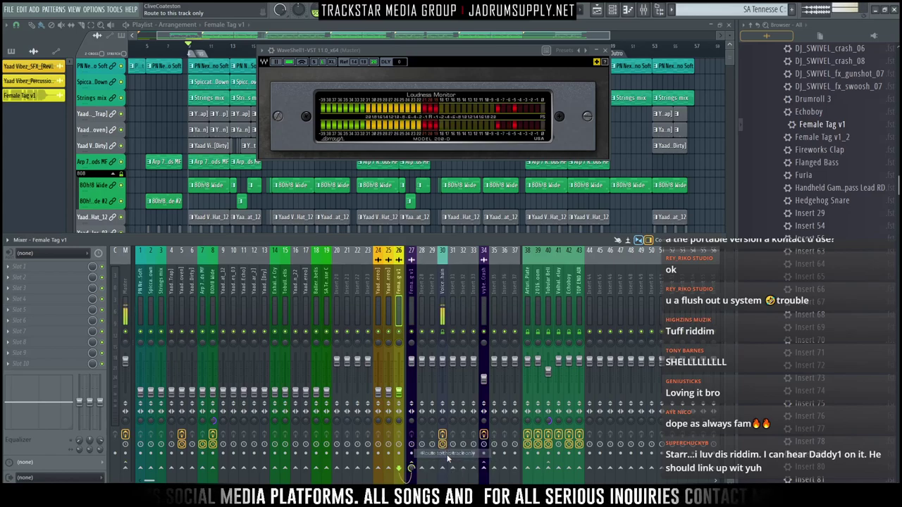
# Raise the fader of the Yaad Vibez_Kick_7_[Dirty] track 6 to set the kick as the loudest drum
pyautogui.click(173, 297)
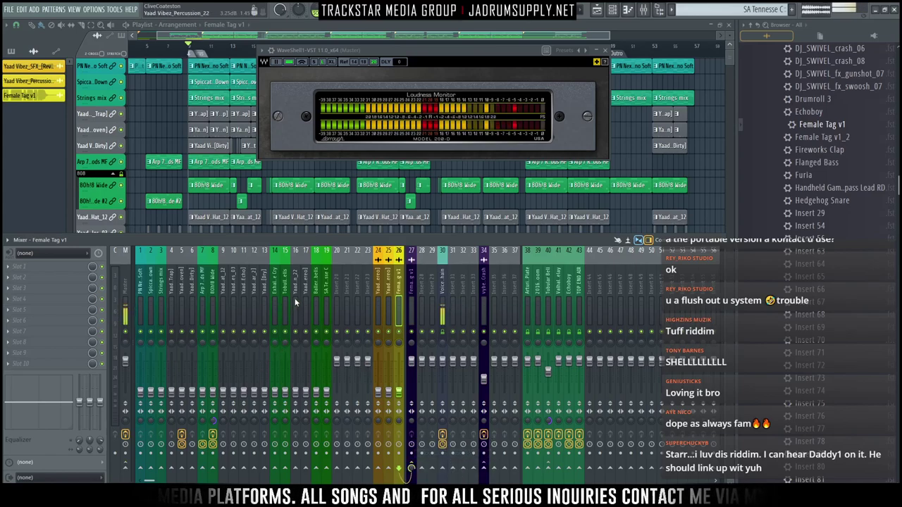
pyautogui.click(192, 297)
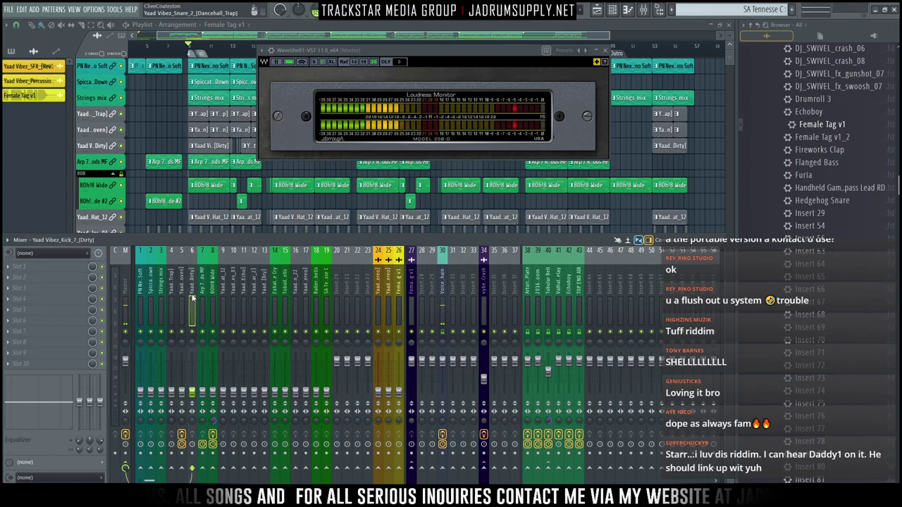
pyautogui.moveTo(194, 393); pyautogui.dragTo(191, 369)
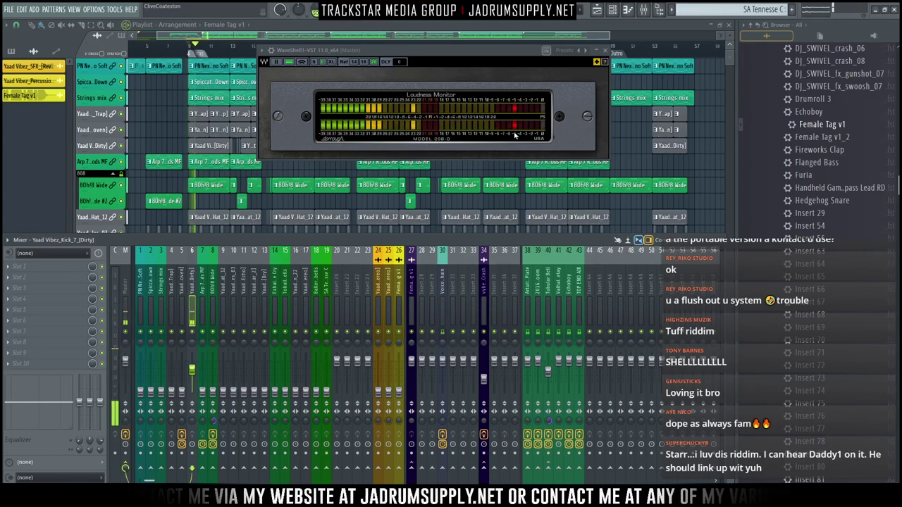
pyautogui.moveTo(191, 365); pyautogui.dragTo(193, 364)
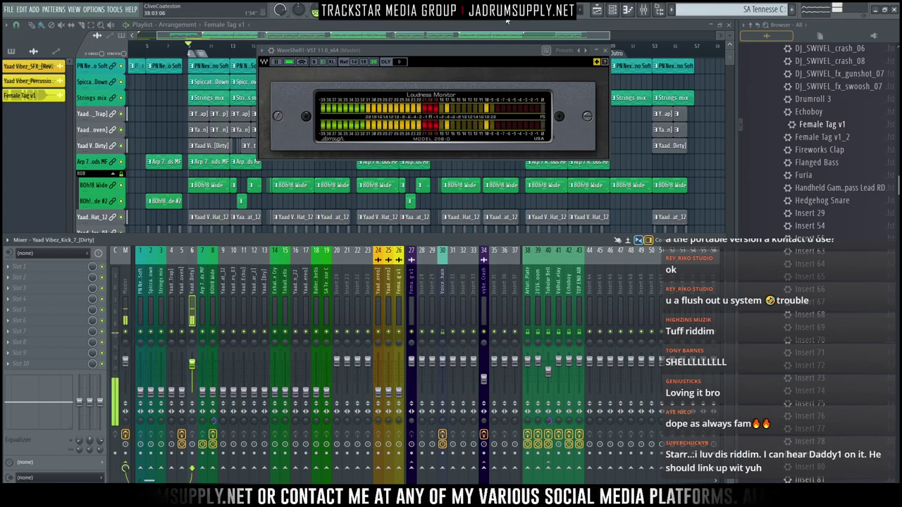
# Open the channel rack, move the Loudness Monitor off its channel list, and inspect the volumes of all channels
pyautogui.click(612, 9)
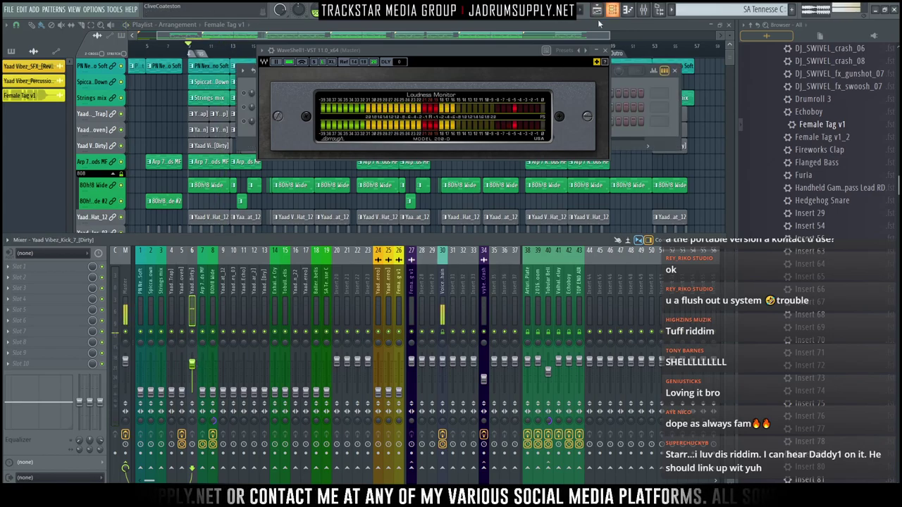
pyautogui.click(465, 68)
pyautogui.moveTo(466, 68); pyautogui.dragTo(565, 158)
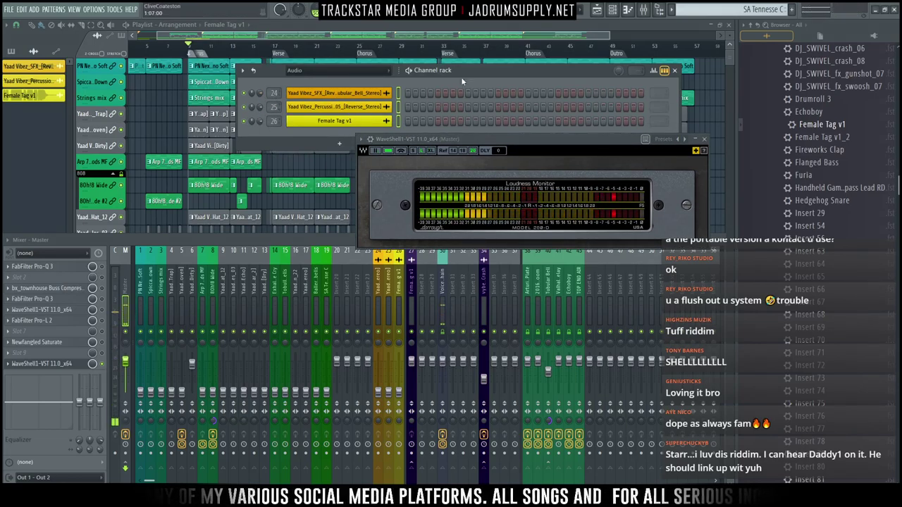
pyautogui.press('KP_Add')
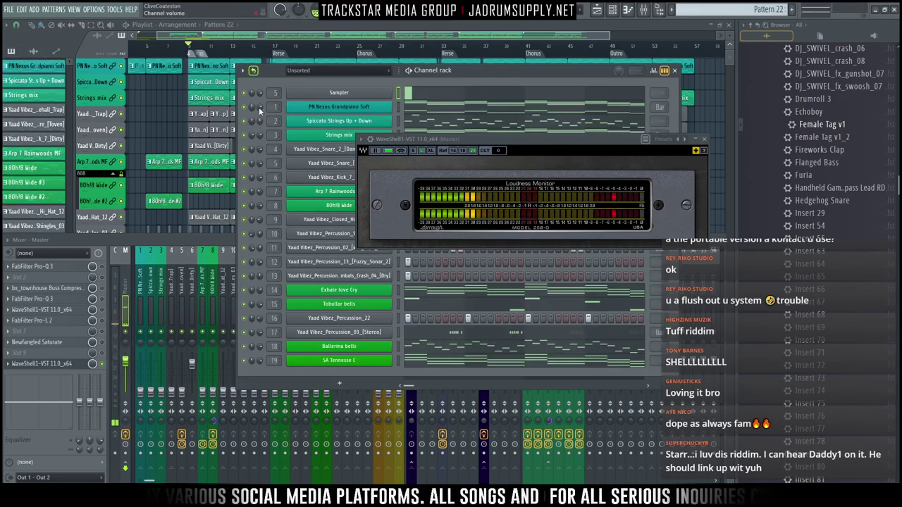
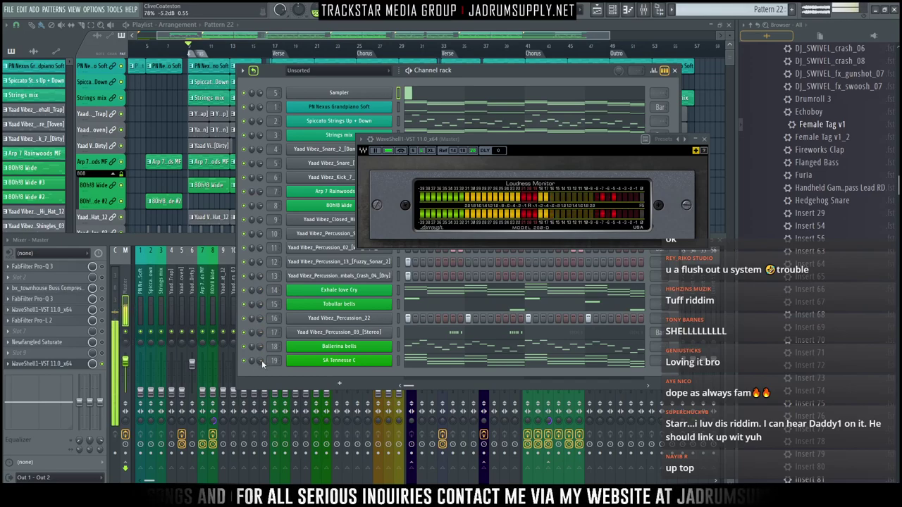
# Return to the mixer, keep the kick track 6 at 91%, and raise the Yaad Vibez_Snare_2_[Dancehall_Trap] track 4 fader
pyautogui.click(210, 249)
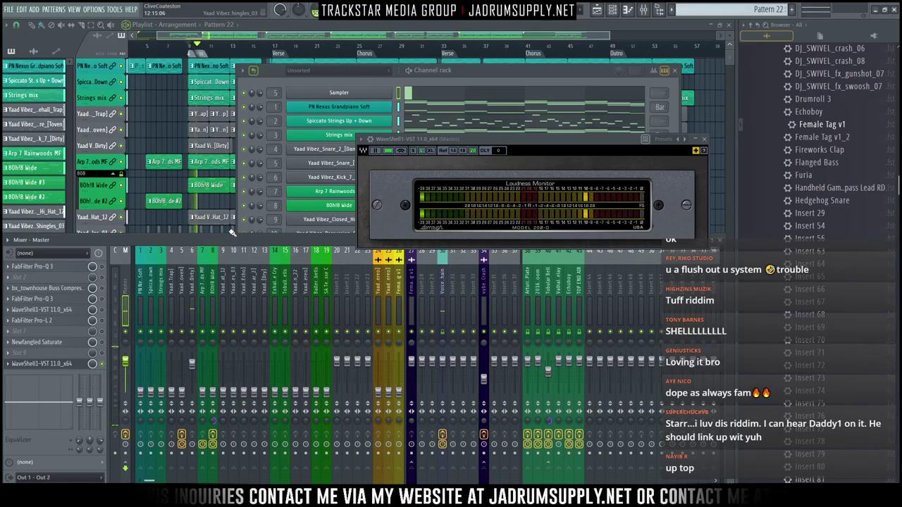
pyautogui.click(193, 365)
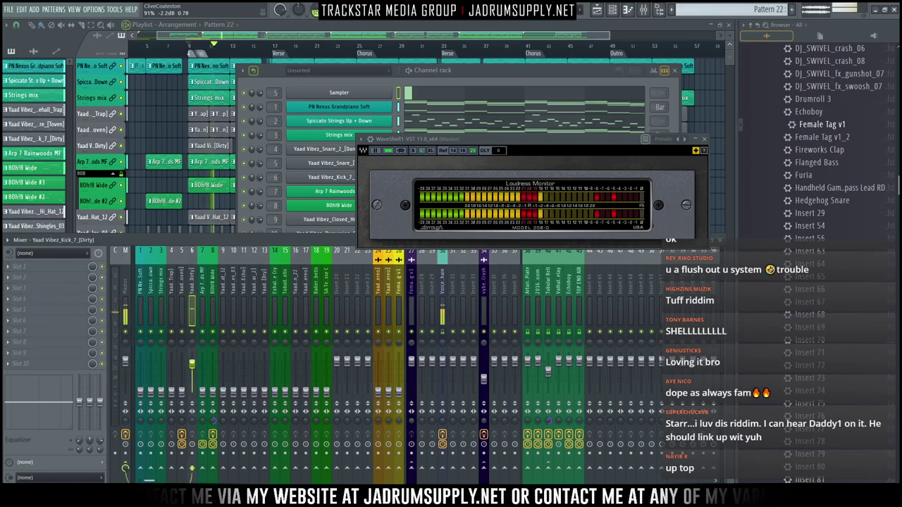
pyautogui.moveTo(174, 391); pyautogui.dragTo(171, 374)
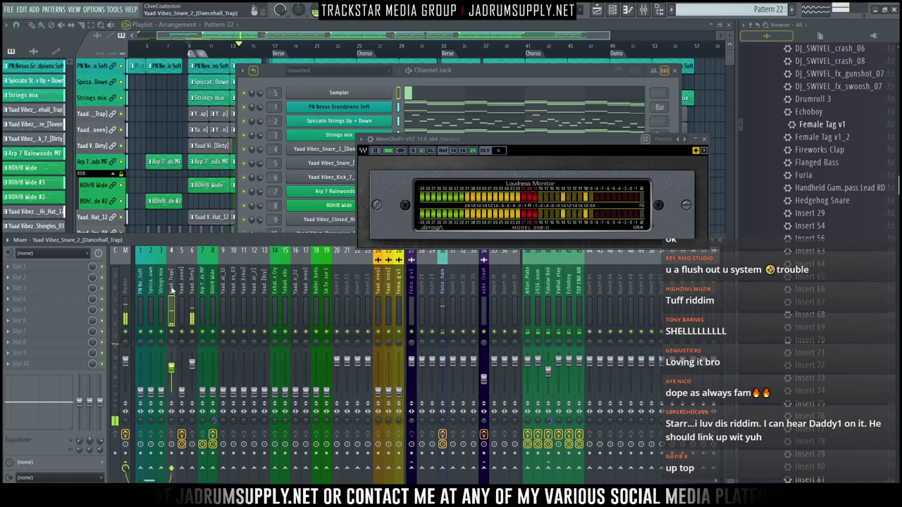
# Add Fruity parametric EQ 2 with the Full Wave Filter preset to snare track 4 and cut its low end
pyautogui.click(62, 276)
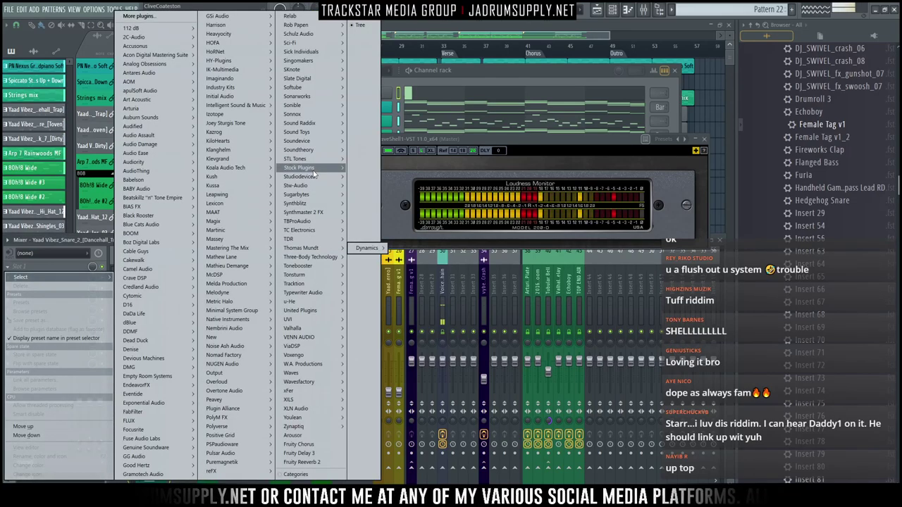
pyautogui.moveTo(310, 168)
pyautogui.moveTo(359, 176)
pyautogui.click(408, 179)
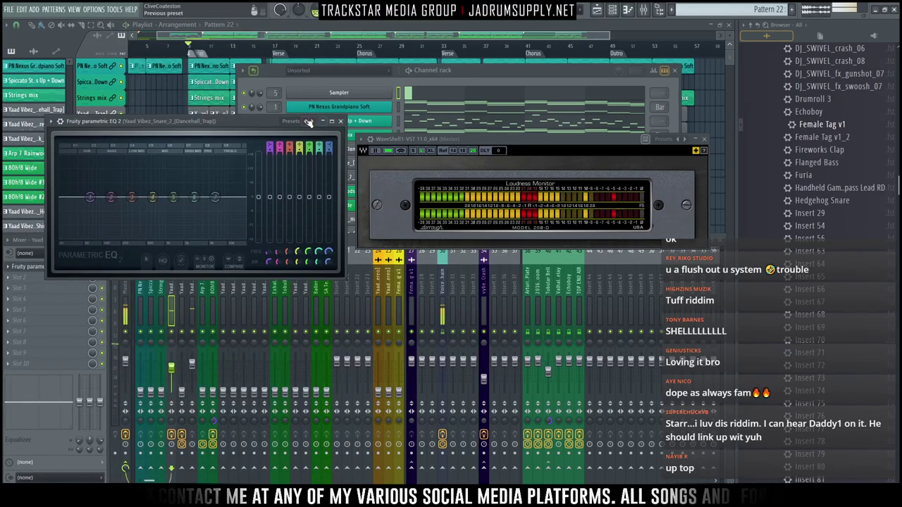
pyautogui.click(308, 122)
pyautogui.click(331, 69)
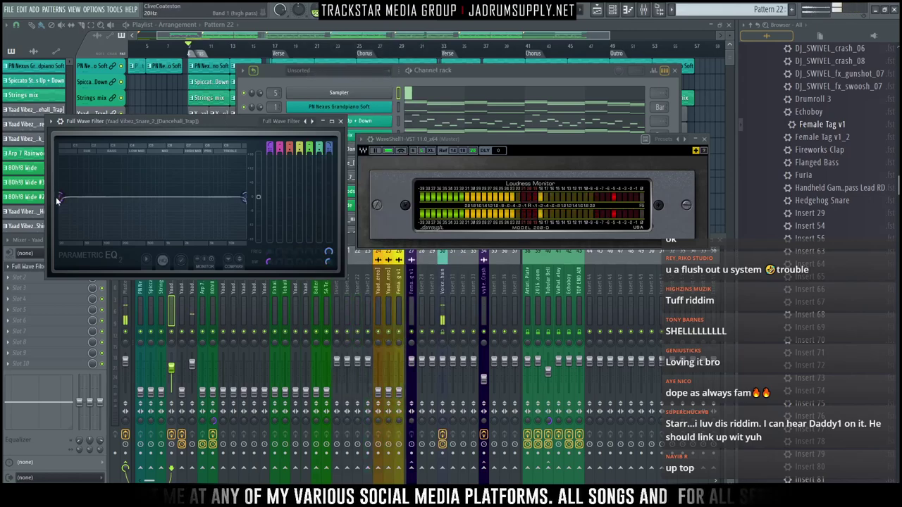
pyautogui.moveTo(73, 196); pyautogui.dragTo(100, 197)
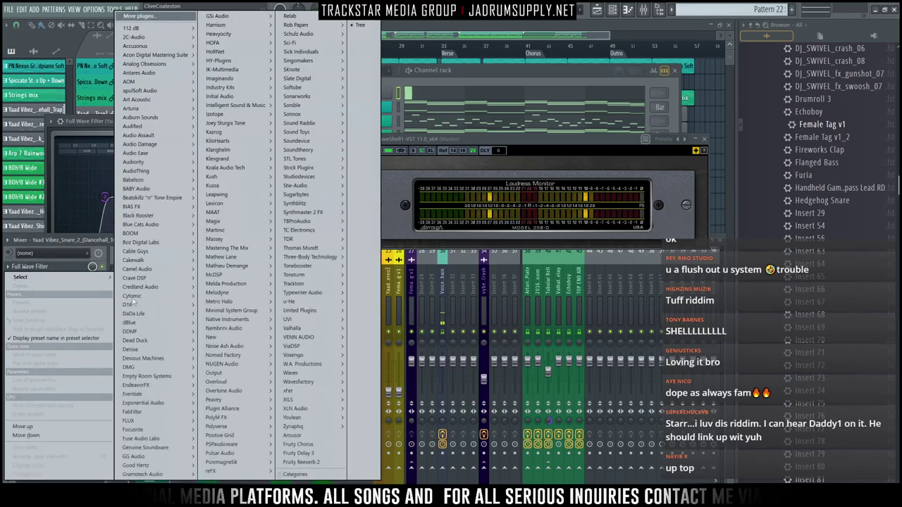
# Add Dead Duck's DD RingMod modulation effect to slot 2 of snare track 4 and clear the plugin windows away
pyautogui.click(35, 277)
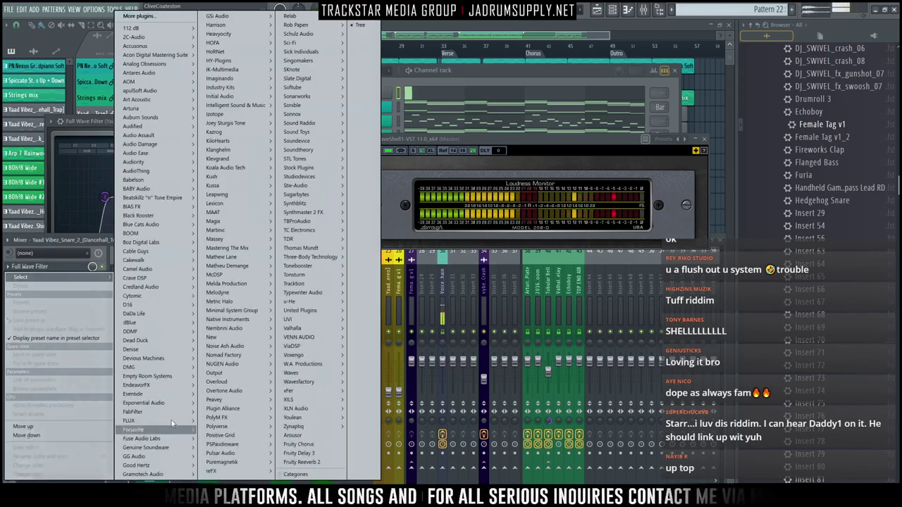
pyautogui.moveTo(141, 341)
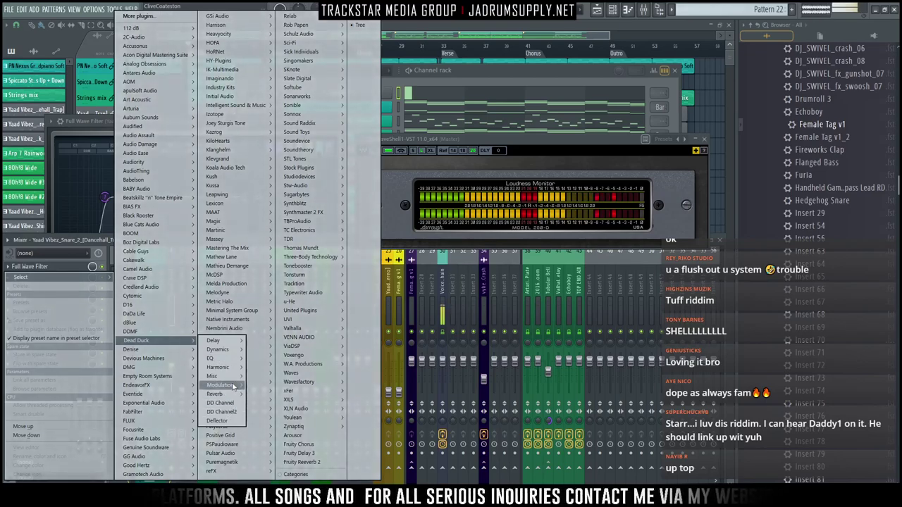
pyautogui.moveTo(222, 385)
pyautogui.click(274, 439)
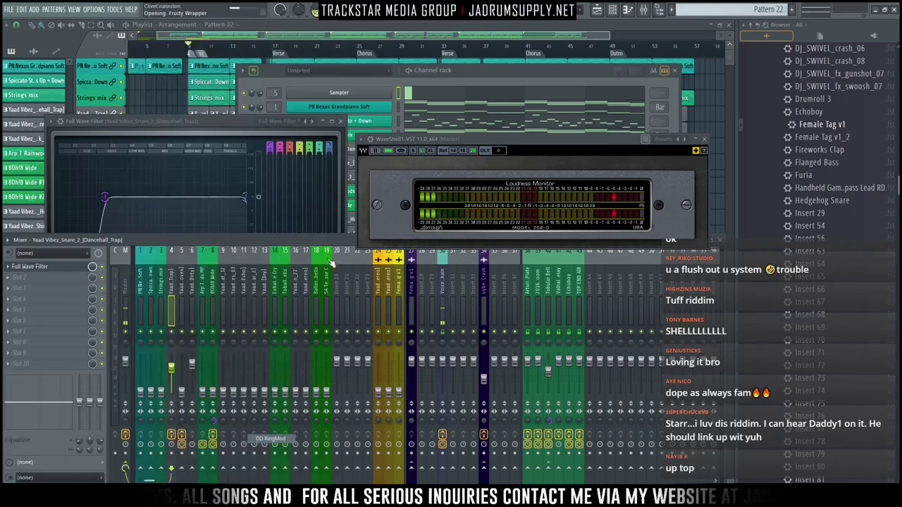
pyautogui.moveTo(172, 154); pyautogui.dragTo(209, 85)
pyautogui.press('F9')
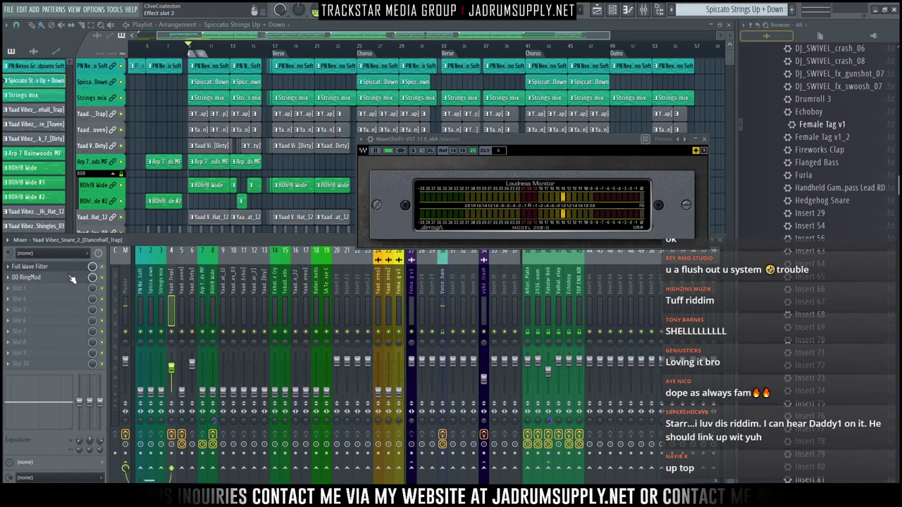
# Reopen DD RingMod on snare track 4, raise its Rate and reduce its Mix
pyautogui.click(71, 278)
pyautogui.moveTo(211, 92); pyautogui.dragTo(221, 125)
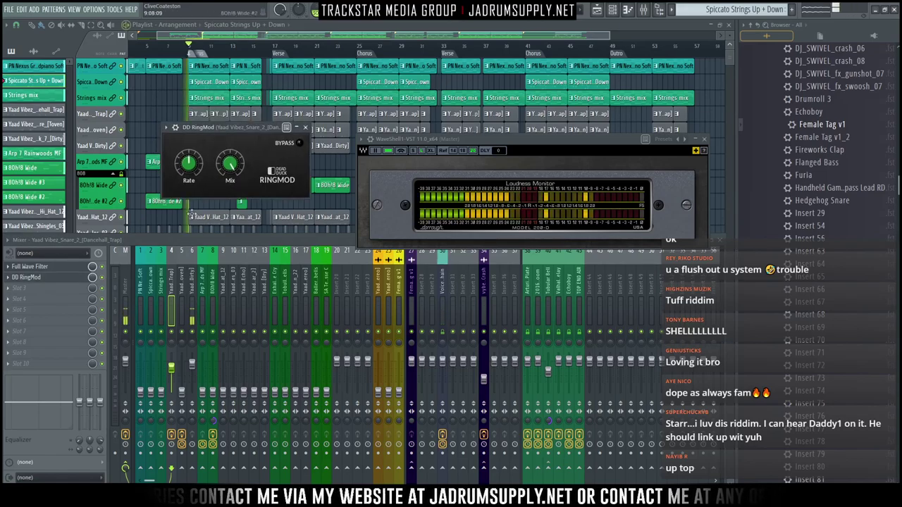
pyautogui.moveTo(191, 166); pyautogui.dragTo(187, 134)
pyautogui.moveTo(227, 161); pyautogui.dragTo(197, 168)
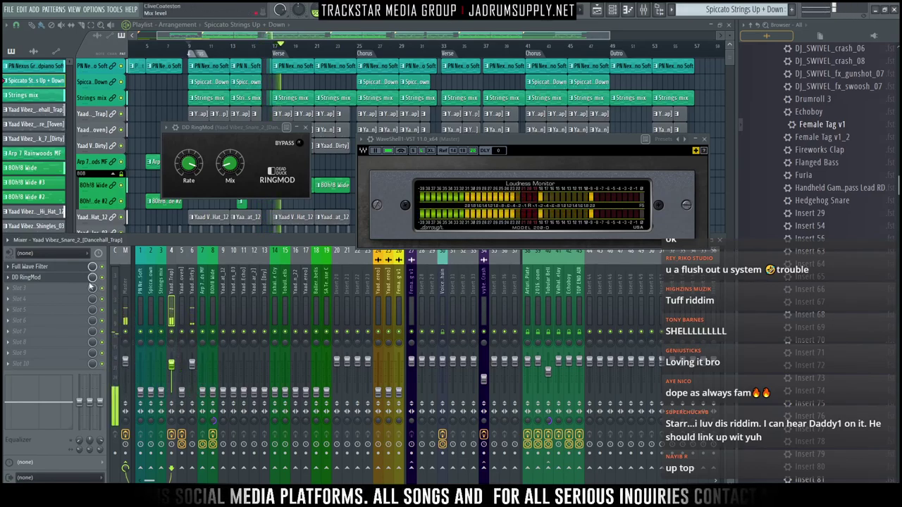
# Add a slight high-mid boost with band 6 of the snare track 4 equalizer and fine-tune that track's fader
pyautogui.click(67, 269)
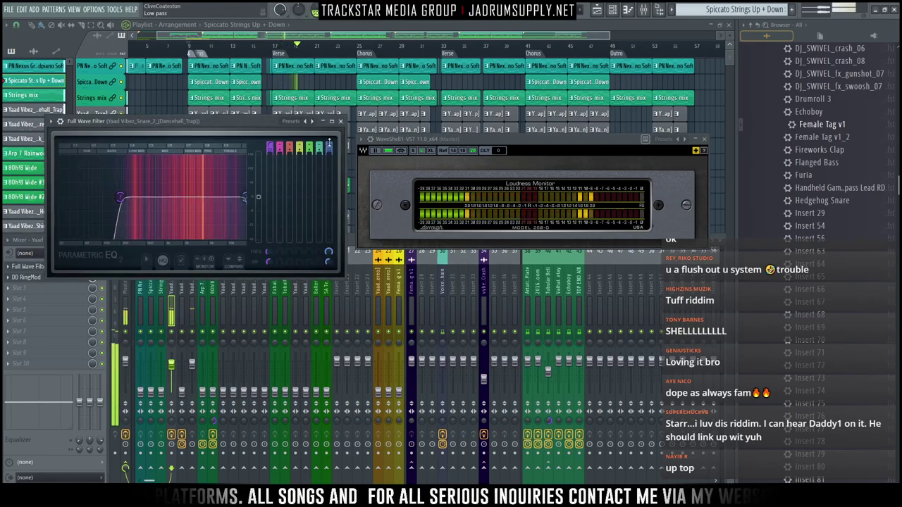
pyautogui.moveTo(319, 148); pyautogui.dragTo(318, 136)
pyautogui.moveTo(198, 198); pyautogui.dragTo(203, 191)
pyautogui.scroll(-3, 203, 195)
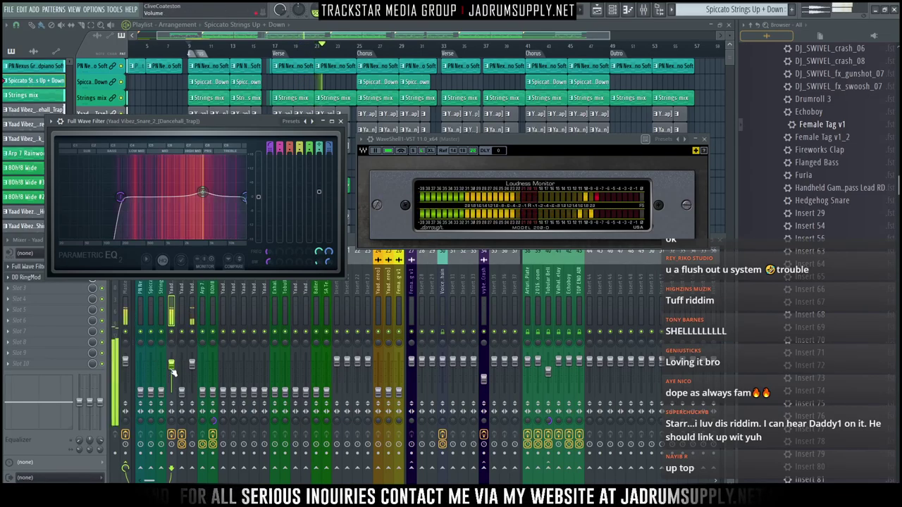
pyautogui.moveTo(172, 365); pyautogui.dragTo(171, 365)
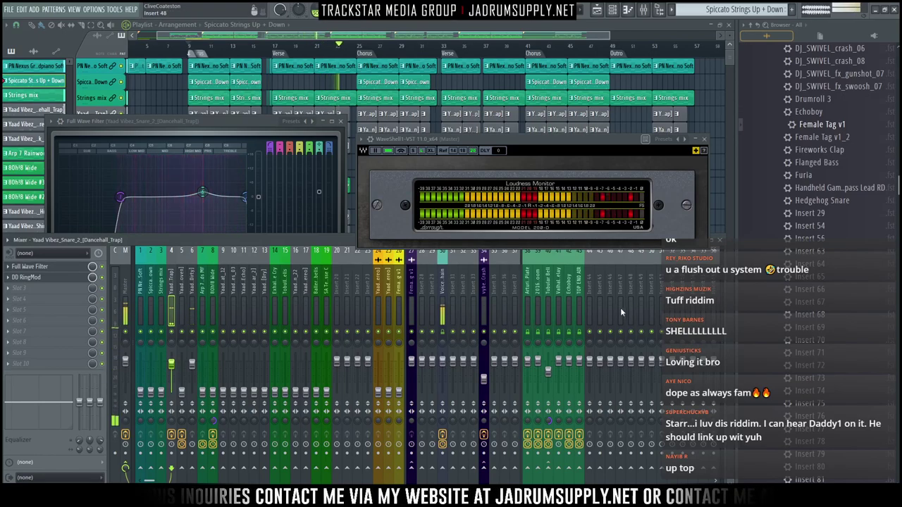
# Raise the Yaad Vibez_Snare_[Toven] track 5 fader to 79% (-5.0 dB)
pyautogui.click(181, 392)
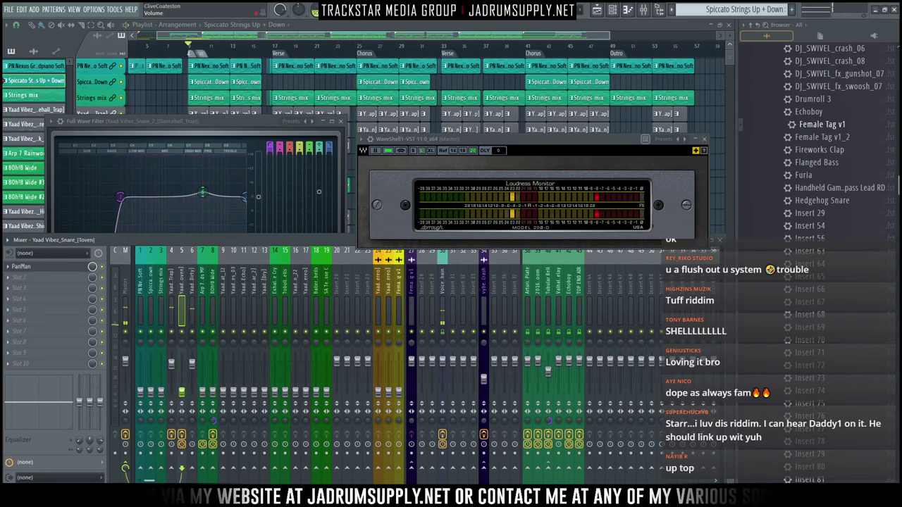
pyautogui.moveTo(182, 392); pyautogui.dragTo(181, 372)
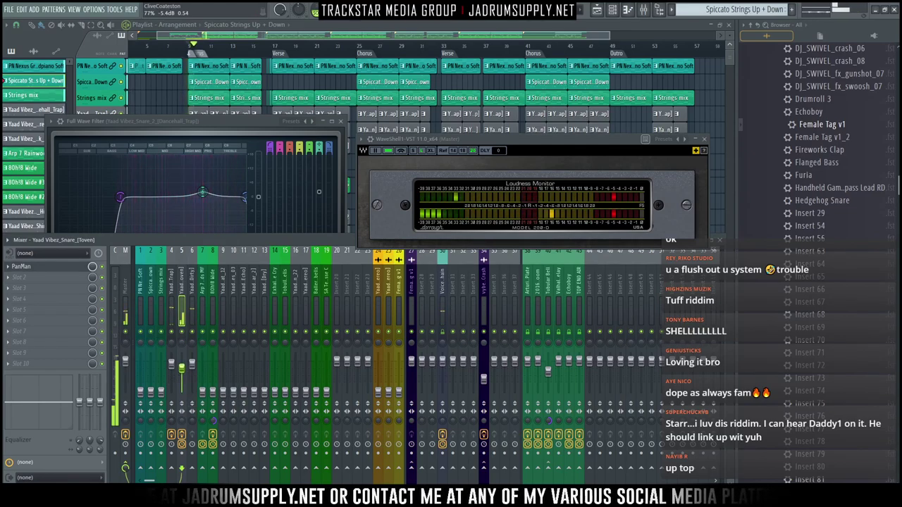
pyautogui.moveTo(182, 371); pyautogui.dragTo(184, 369)
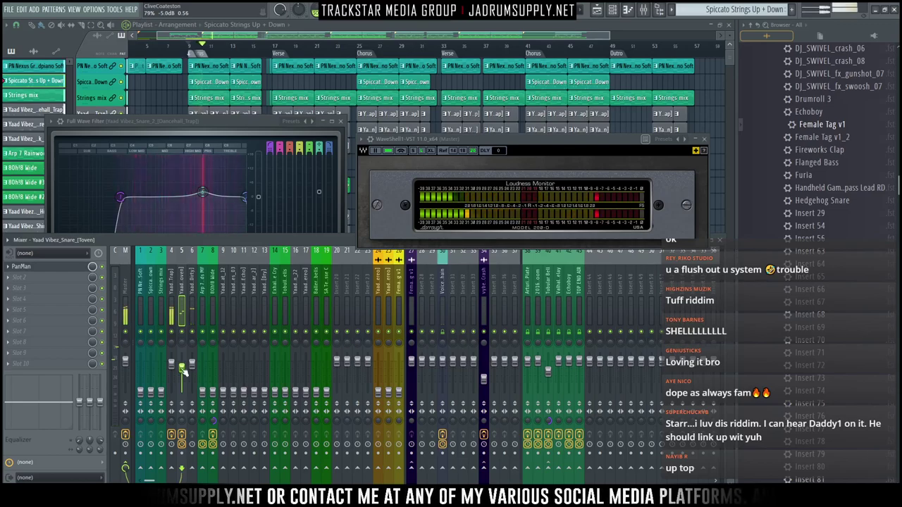
# Add DDMF's TheStrip channel strip plugin to snare track 5 and position it and the loudness meter so both are usable
pyautogui.click(51, 270)
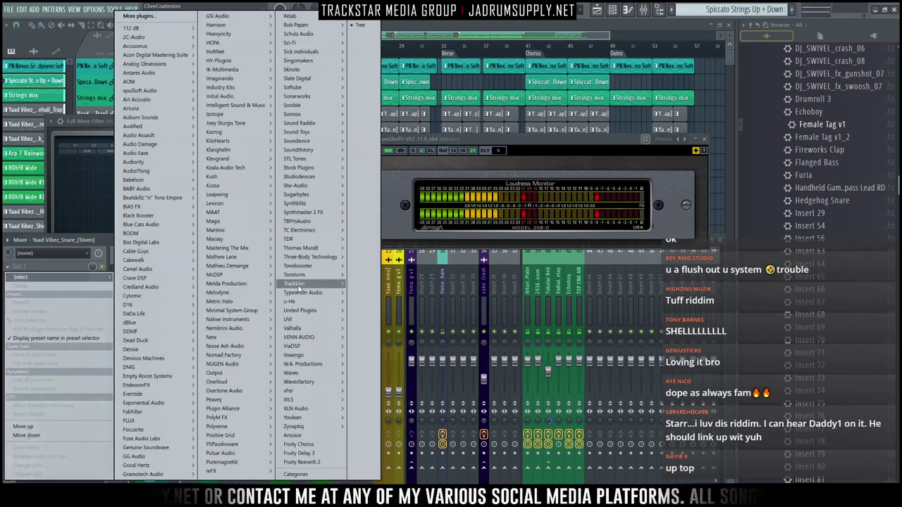
pyautogui.moveTo(307, 330)
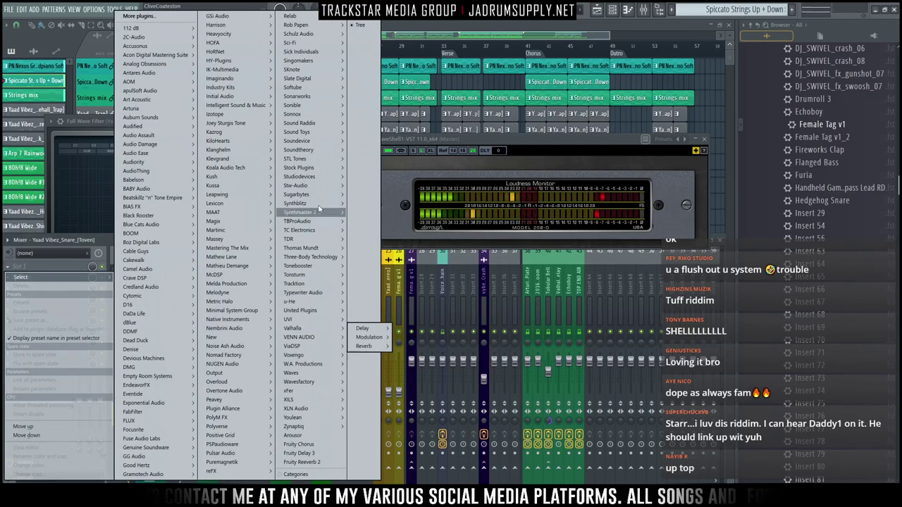
pyautogui.moveTo(271, 223)
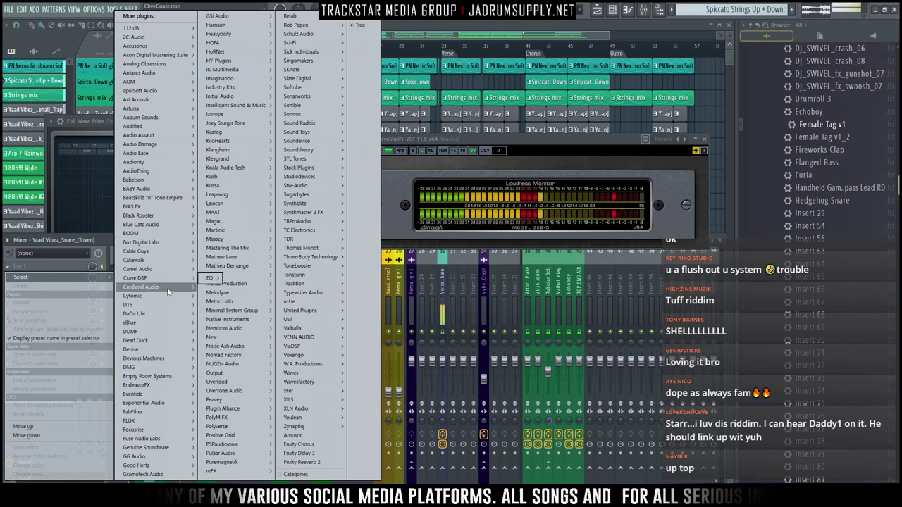
pyautogui.moveTo(141, 332)
pyautogui.moveTo(226, 332)
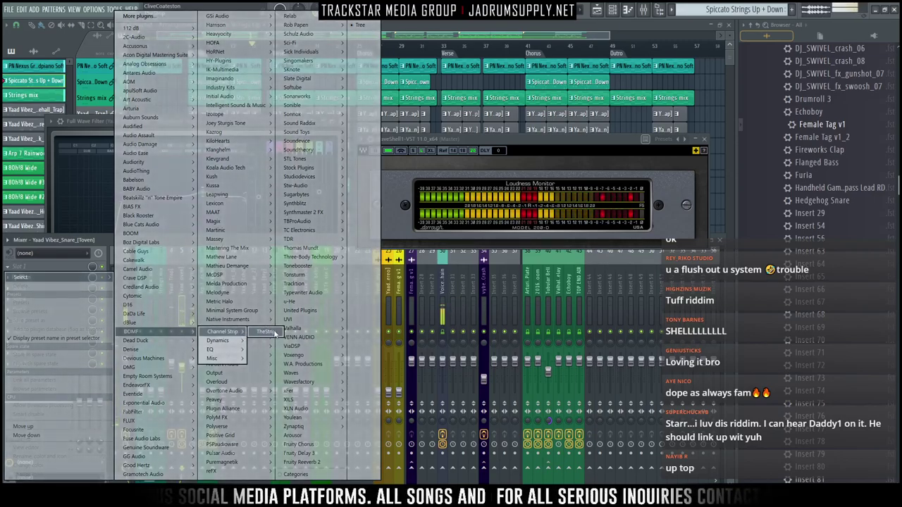
pyautogui.click(274, 333)
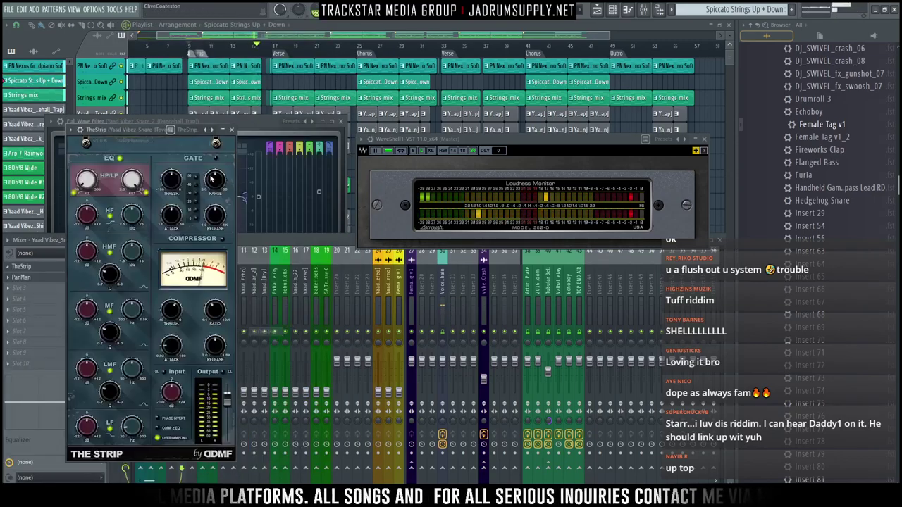
pyautogui.moveTo(131, 132); pyautogui.dragTo(294, 67)
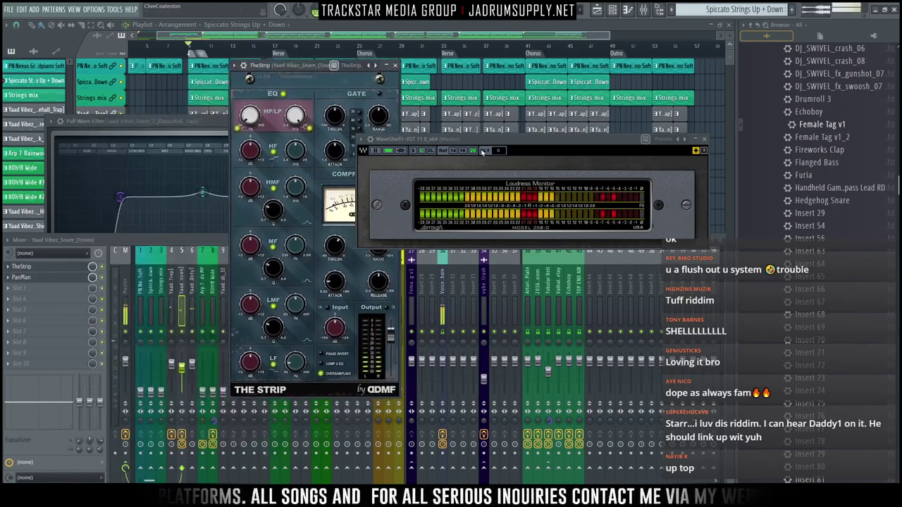
pyautogui.moveTo(503, 136); pyautogui.dragTo(600, 25)
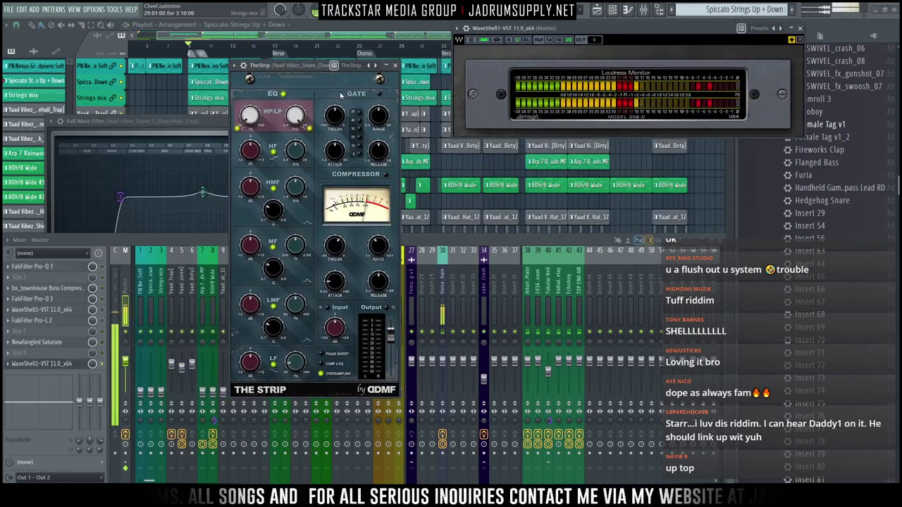
pyautogui.moveTo(303, 66); pyautogui.dragTo(300, 67)
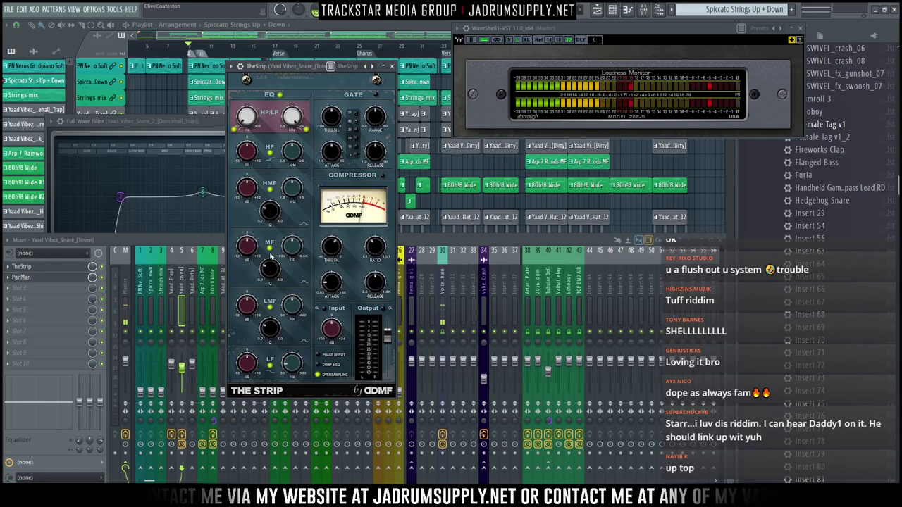
# Enable TheStrip's compressor on snare track 5 and adjust its threshold, attack and ratio
pyautogui.moveTo(330, 247); pyautogui.dragTo(329, 261)
pyautogui.click(381, 175)
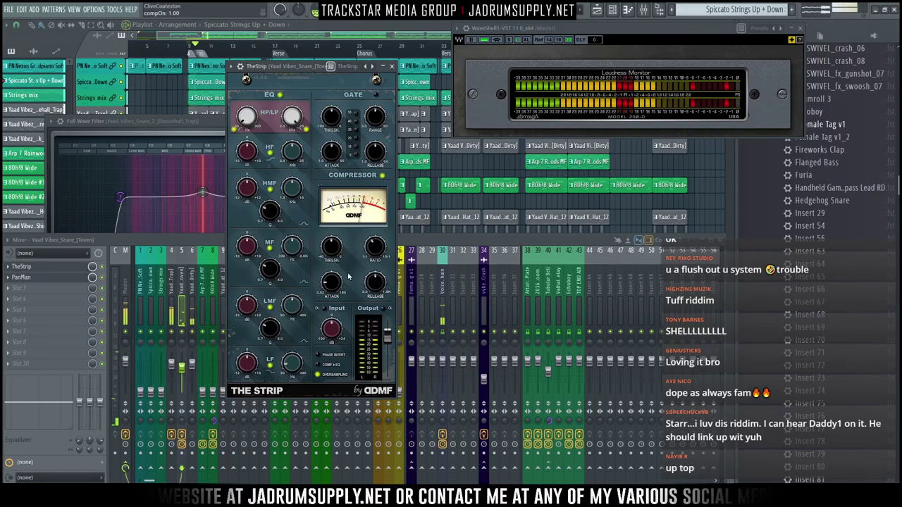
pyautogui.moveTo(336, 291); pyautogui.dragTo(370, 298)
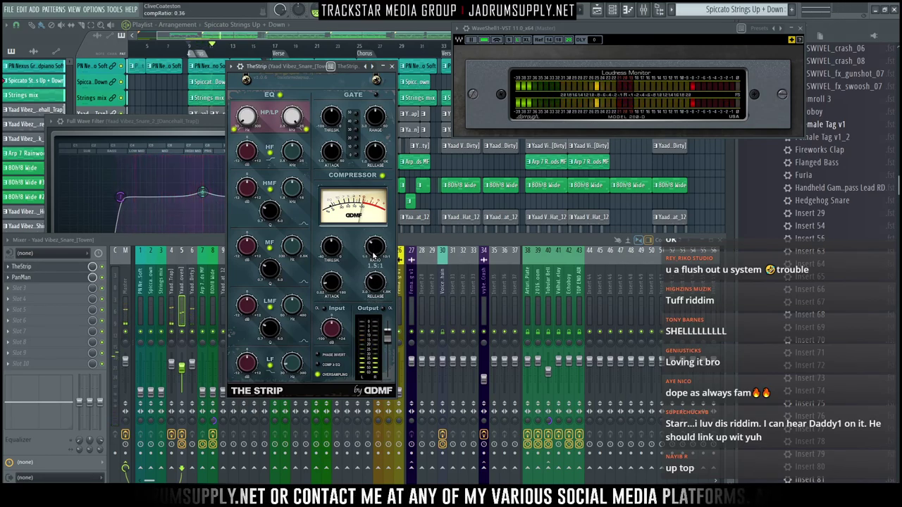
pyautogui.moveTo(375, 242); pyautogui.dragTo(377, 226)
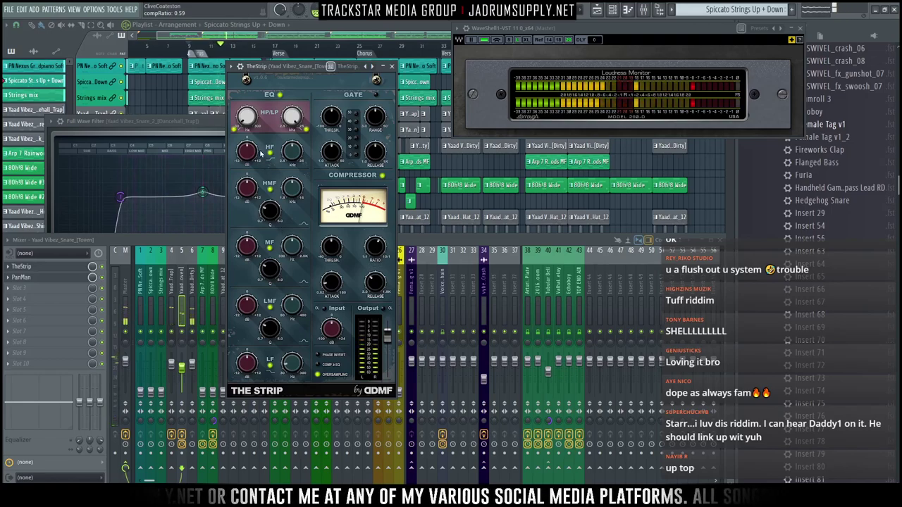
# Boost TheStrip's HF band by about 5.7 dB, tune its frequency, raise the high-pass filter and fine-tune the output level
pyautogui.moveTo(246, 113); pyautogui.dragTo(246, 125)
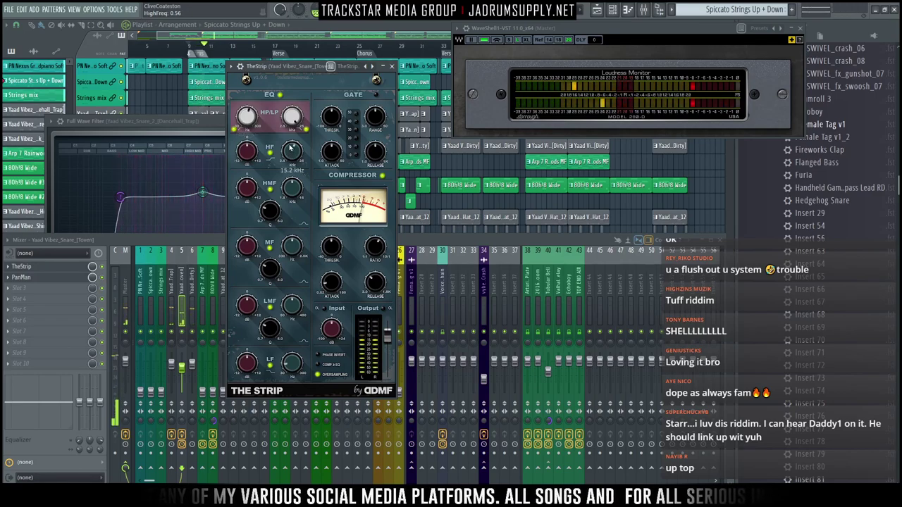
pyautogui.moveTo(291, 146); pyautogui.dragTo(292, 123)
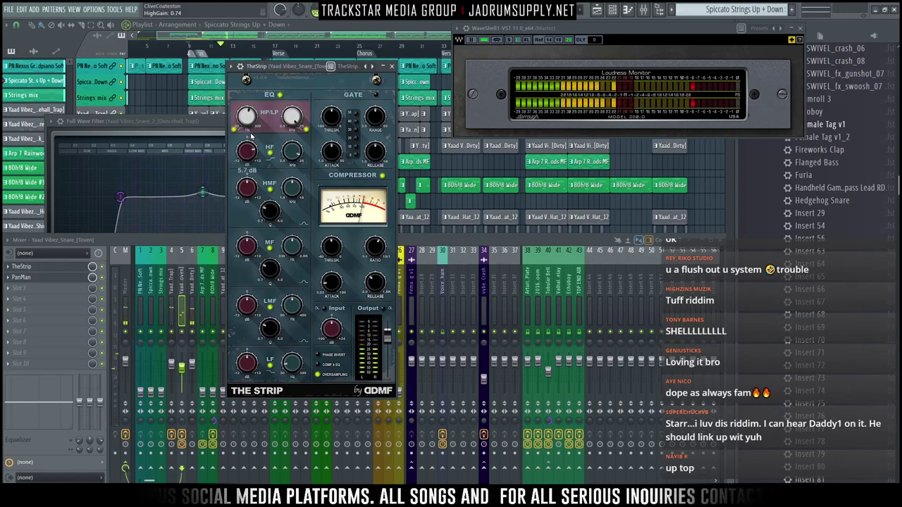
pyautogui.moveTo(288, 157); pyautogui.dragTo(288, 161)
pyautogui.moveTo(249, 115); pyautogui.dragTo(248, 107)
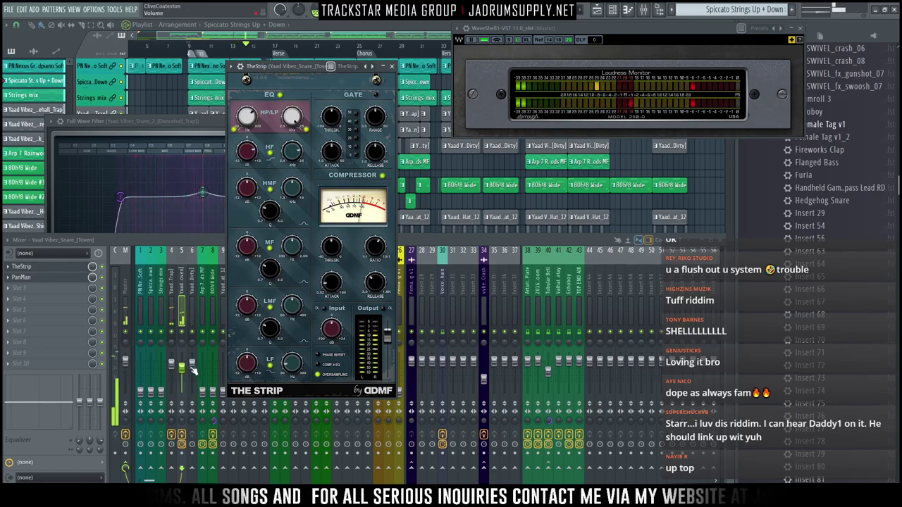
pyautogui.moveTo(388, 335); pyautogui.dragTo(388, 334)
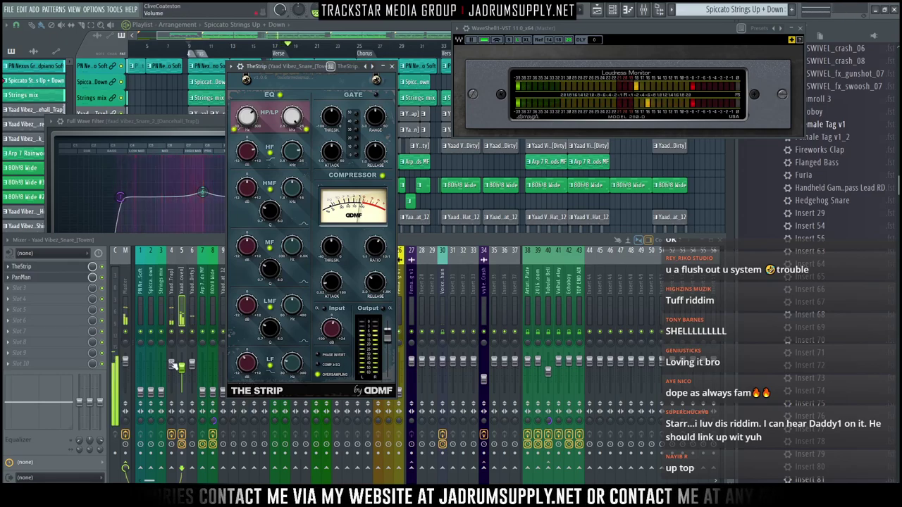
# Send snare track 5 to the Echoboy track 42 and the Valhalla track 41, adjusting the send levels
pyautogui.click(171, 308)
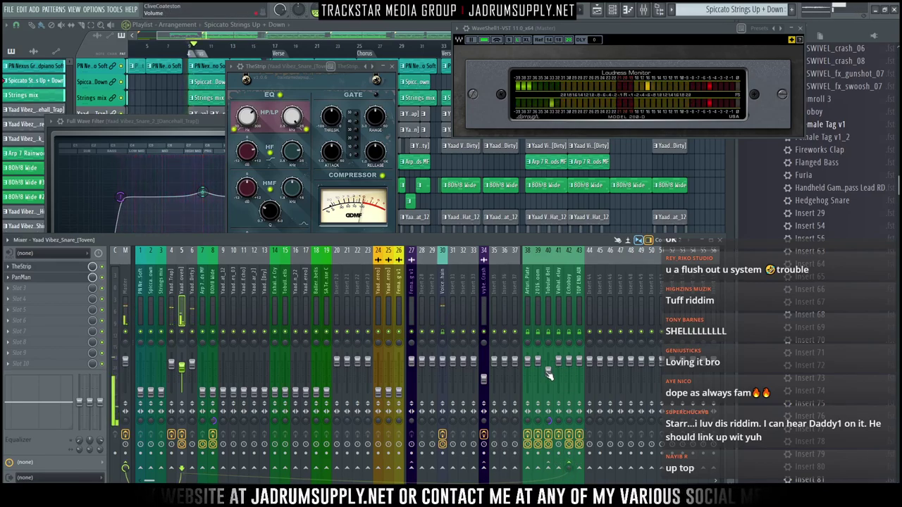
pyautogui.moveTo(570, 467); pyautogui.dragTo(569, 466)
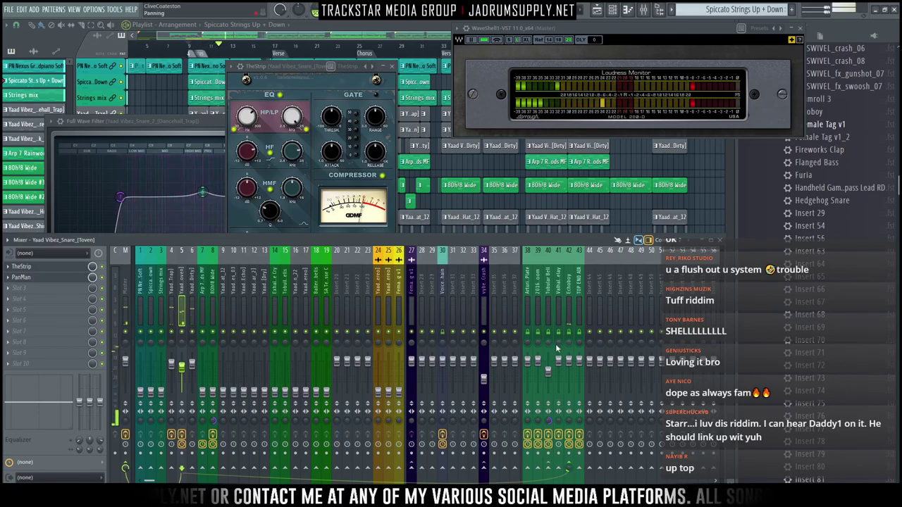
pyautogui.click(558, 468)
pyautogui.moveTo(558, 468); pyautogui.dragTo(558, 475)
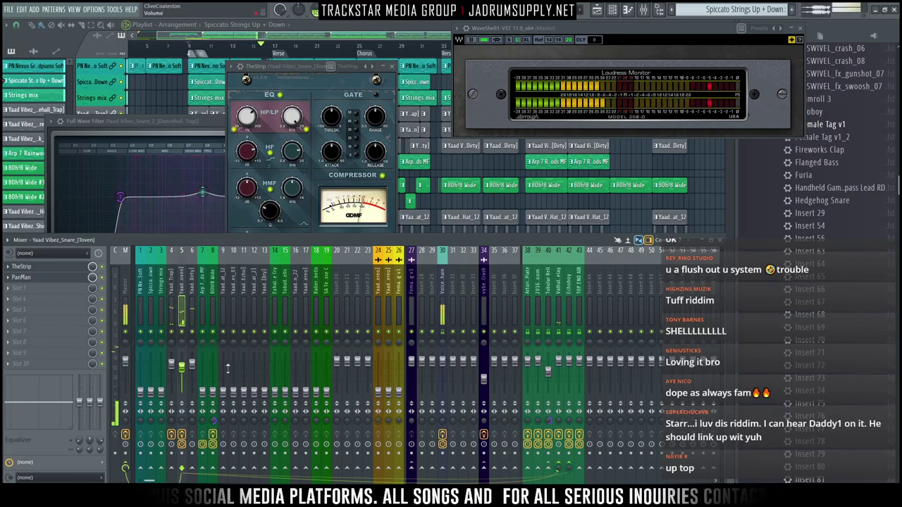
# Raise the Yaad Vibez_Closed_Hi_Hat_12 track 9 fader to 66% (-8.2 dB) and add Fruity Parametric EQ 2 to it
pyautogui.click(224, 394)
pyautogui.moveTo(223, 392); pyautogui.dragTo(224, 371)
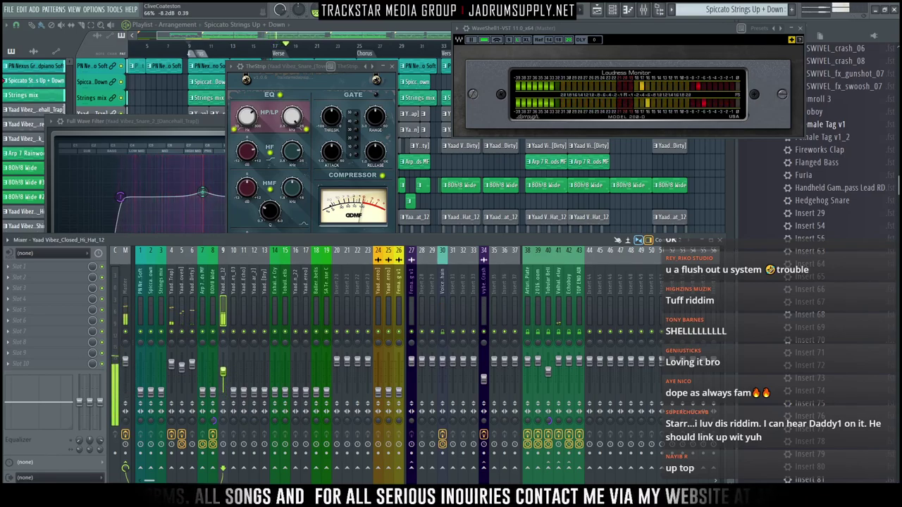
pyautogui.click(70, 270)
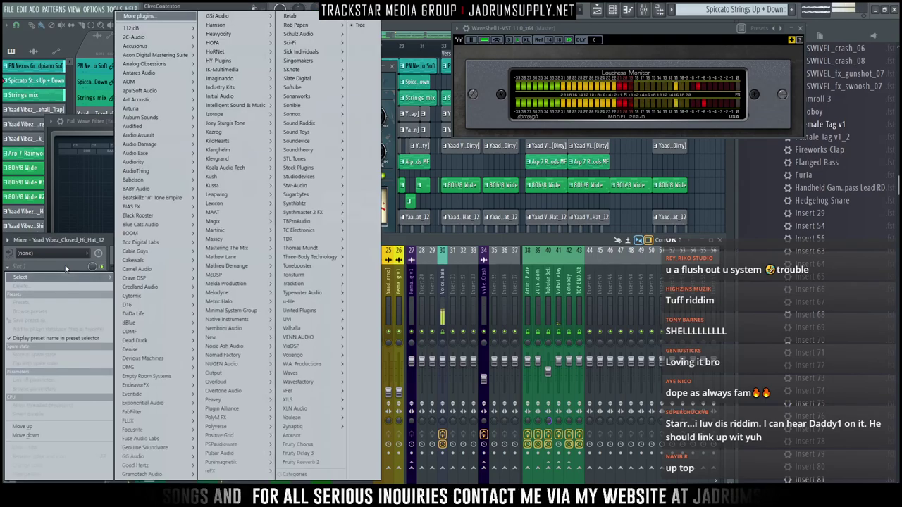
pyautogui.moveTo(310, 141)
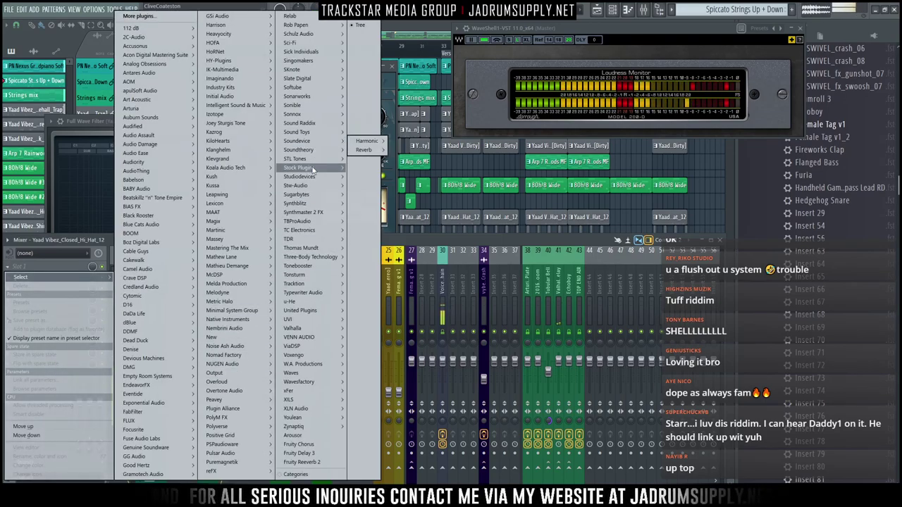
pyautogui.click(427, 177)
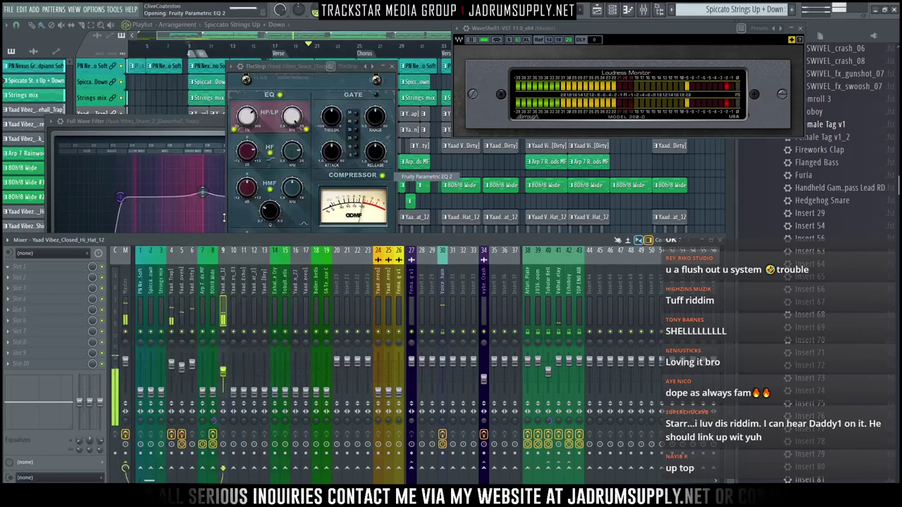
# Load the Full Wave Filter preset on the hi-hat EQ, raise its high-pass to about 4211 Hz, slightly boost the treble and close it
pyautogui.click(315, 118)
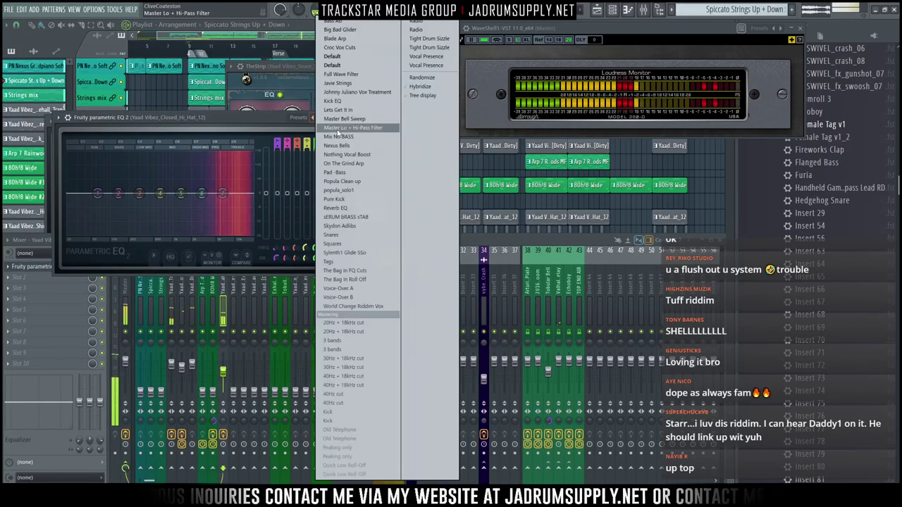
pyautogui.click(352, 76)
pyautogui.moveTo(69, 192); pyautogui.dragTo(202, 193)
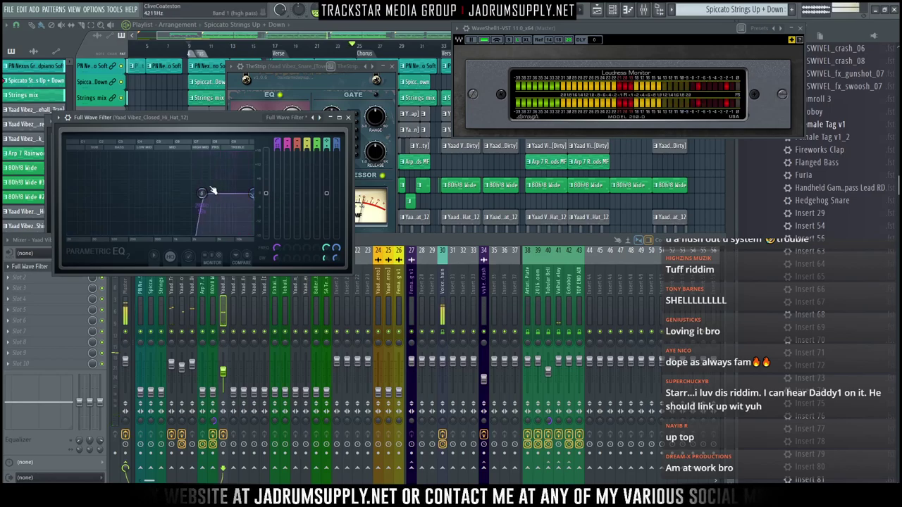
pyautogui.moveTo(201, 193); pyautogui.dragTo(226, 185)
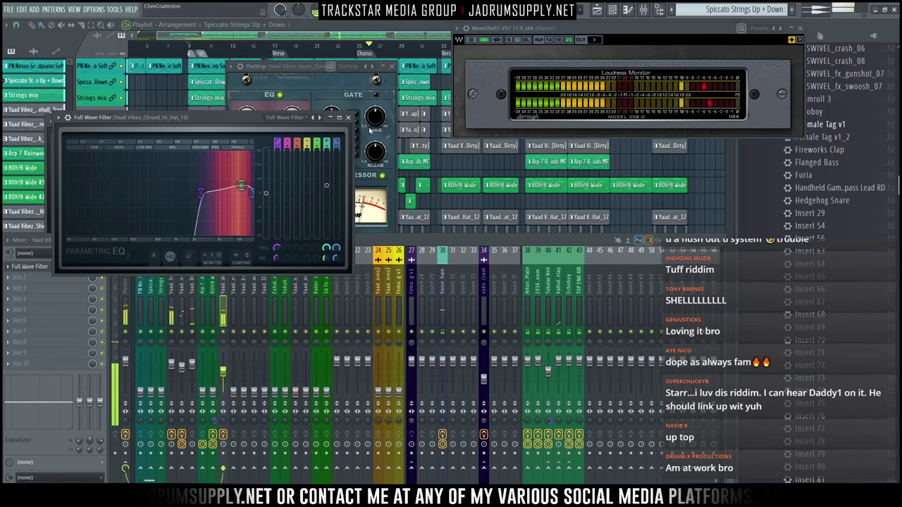
pyautogui.click(348, 118)
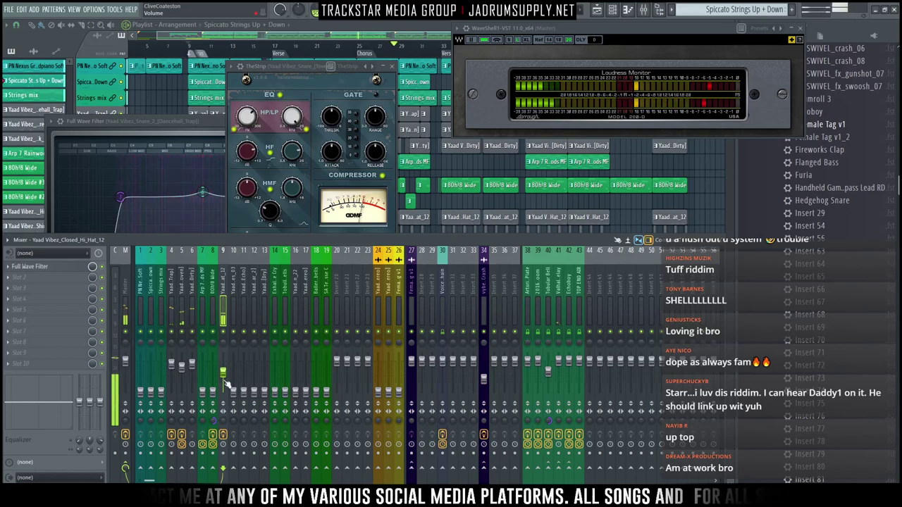
pyautogui.click(40, 284)
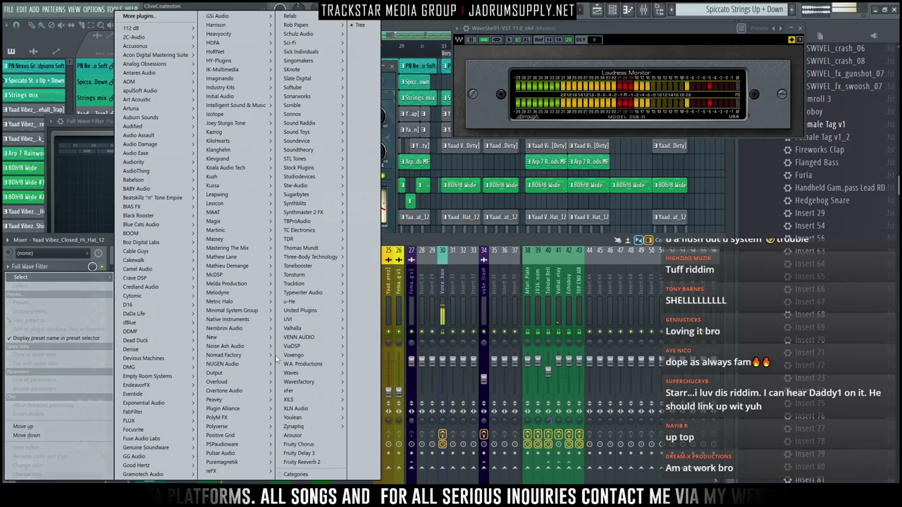
pyautogui.moveTo(307, 376)
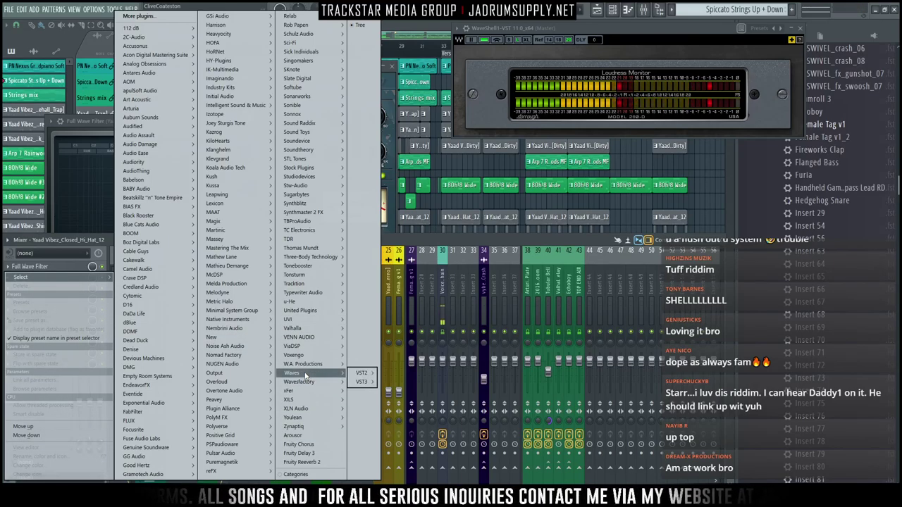
pyautogui.click(393, 257)
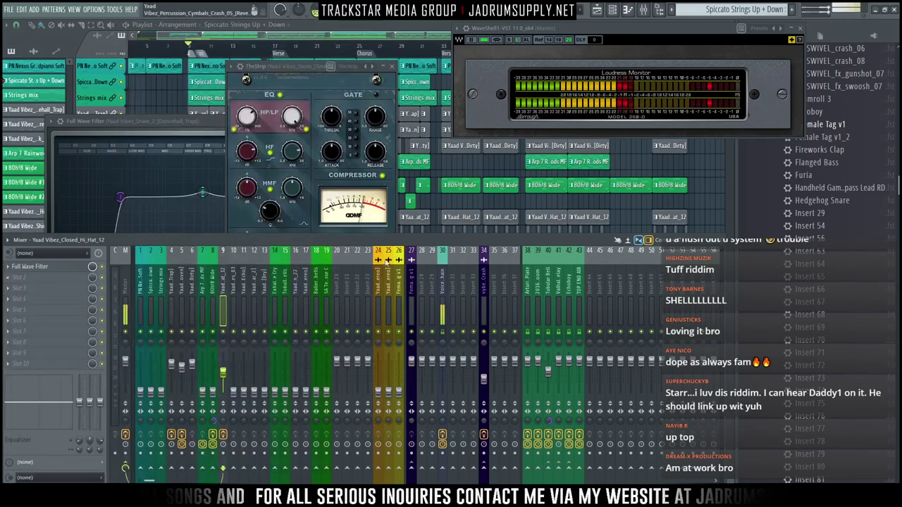
# Add Tonsturm's Traveler soundfield plugin to slot 2 of hi-hat track 9 and reposition its window
pyautogui.click(42, 281)
pyautogui.moveTo(292, 373)
pyautogui.moveTo(362, 373)
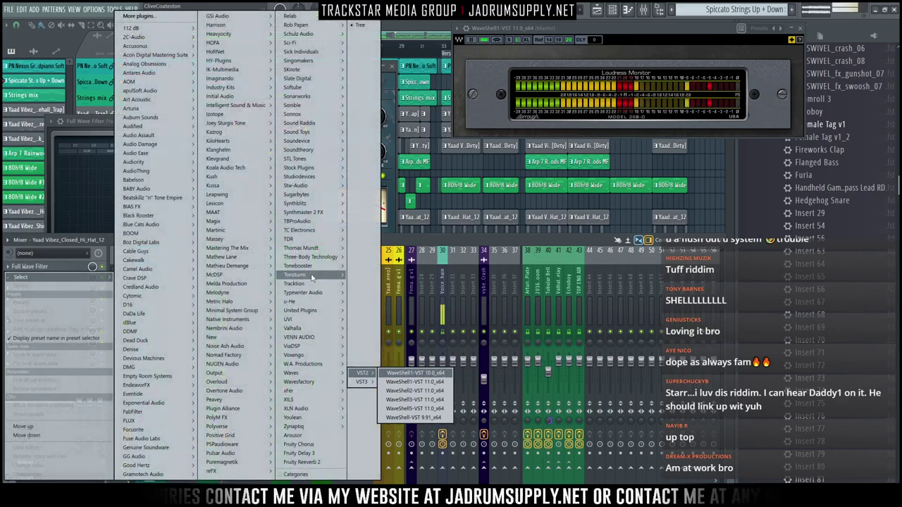
pyautogui.moveTo(313, 277)
pyautogui.moveTo(368, 283)
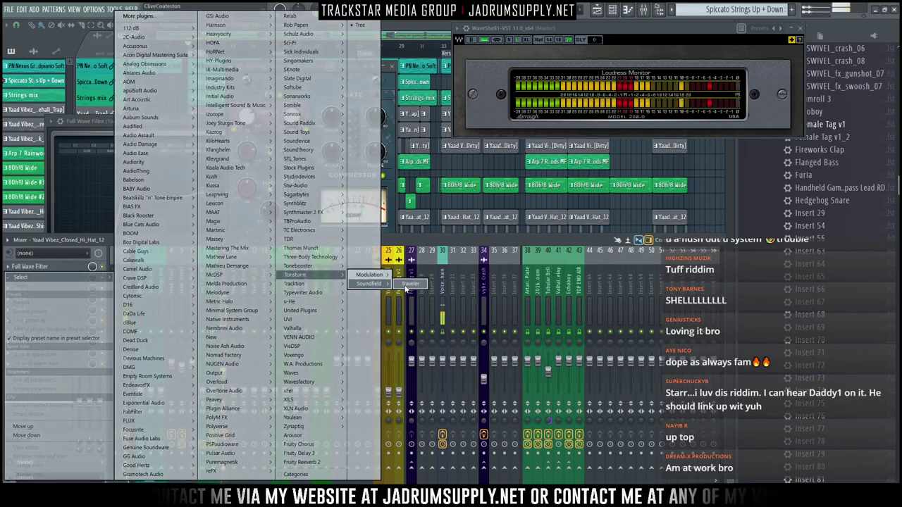
pyautogui.click(409, 284)
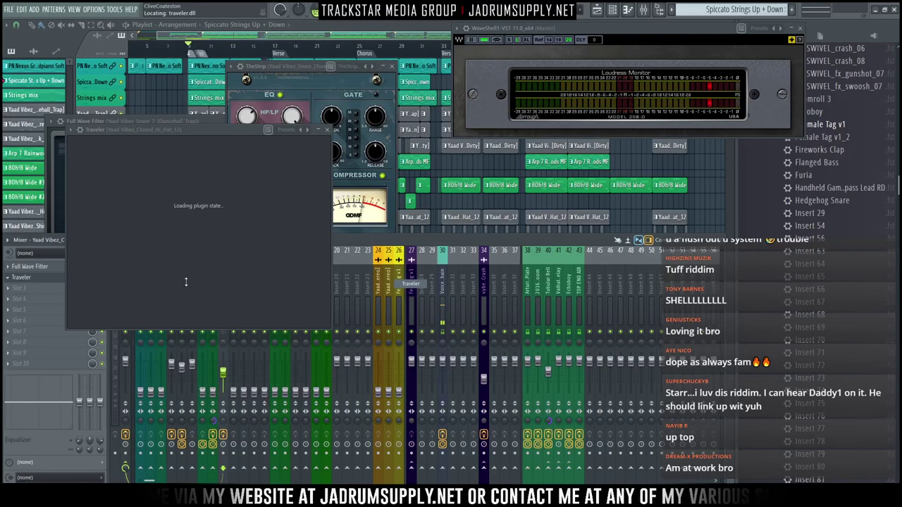
pyautogui.moveTo(198, 130); pyautogui.dragTo(224, 107)
# Play the song and go through Traveler's presets on hi-hat track 9 until Nucleus is loaded
pyautogui.press('space')
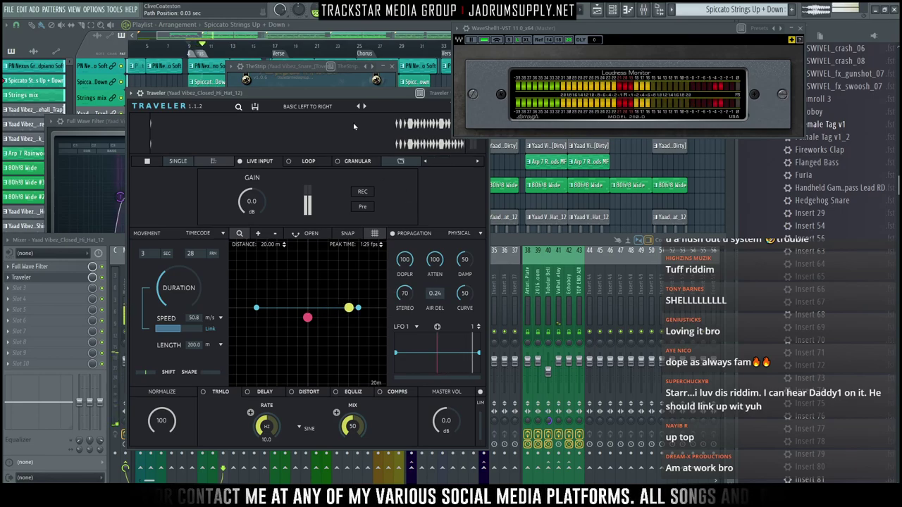
pyautogui.click(364, 107)
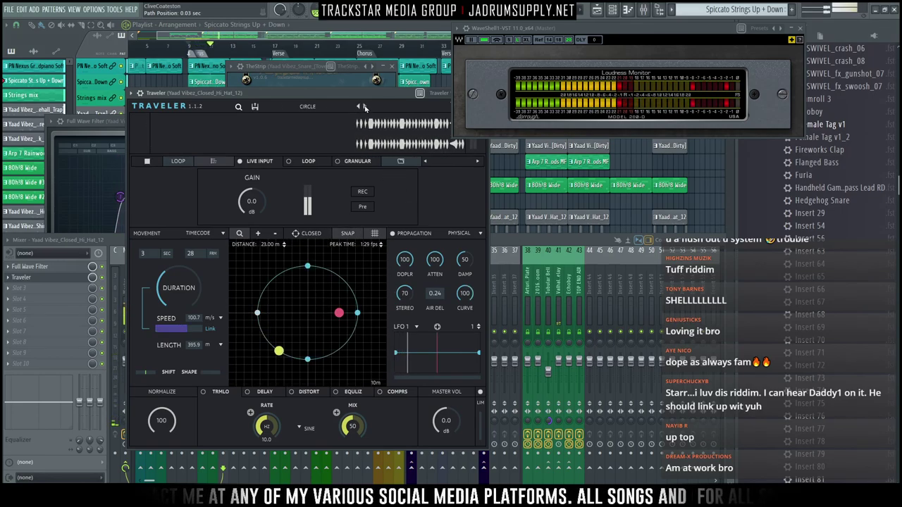
pyautogui.click(364, 107)
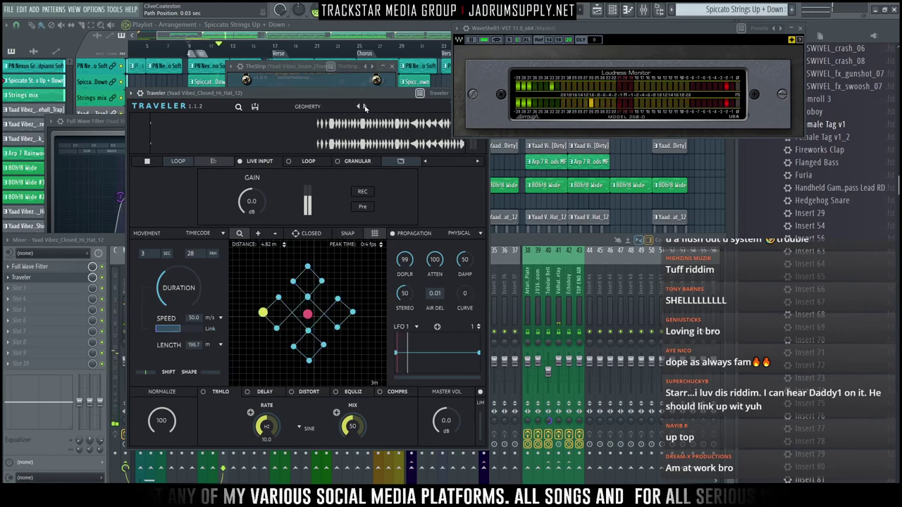
pyautogui.click(364, 107)
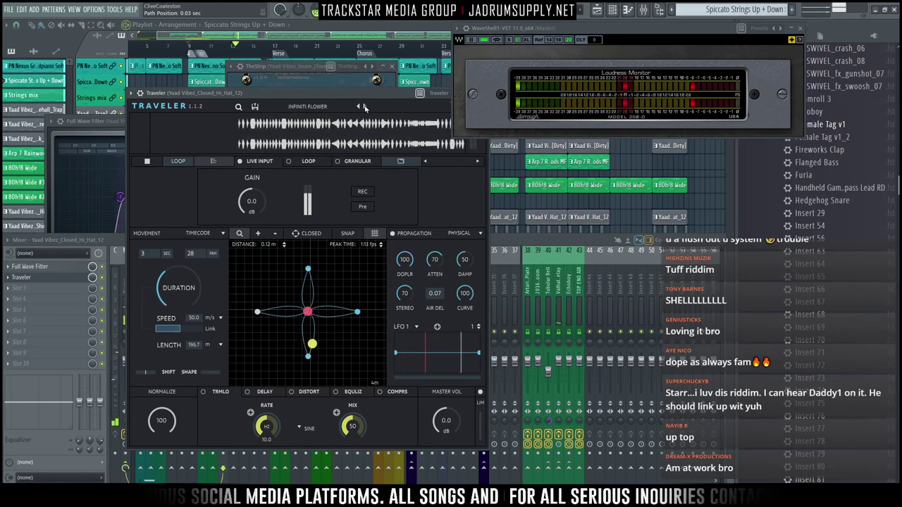
pyautogui.click(364, 107)
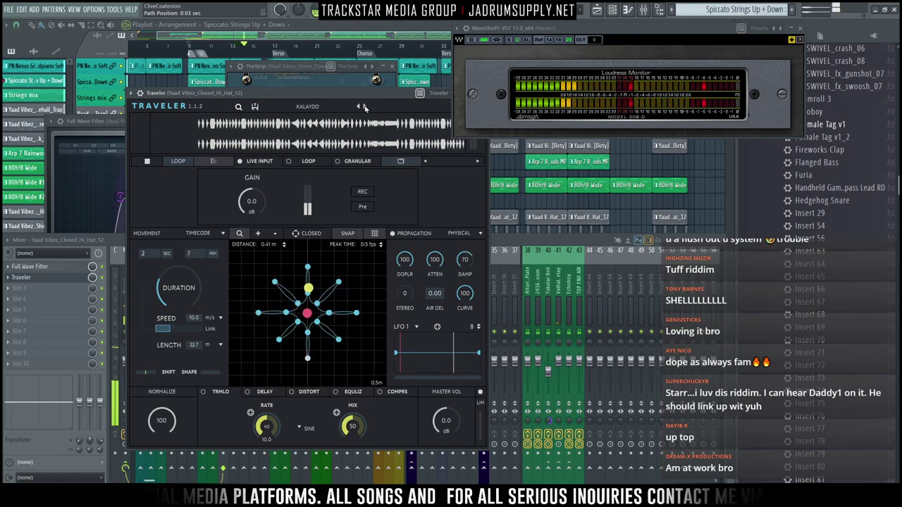
pyautogui.click(363, 107)
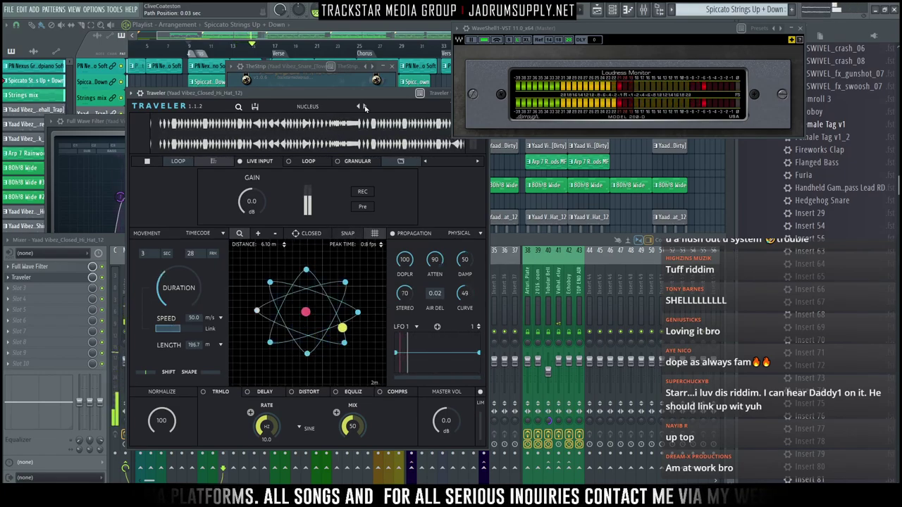
# Set Traveler's Doppler, attenuation and stereo to 100 and its damping to 0, and close the plugin window
pyautogui.moveTo(406, 261); pyautogui.dragTo(409, 349)
pyautogui.moveTo(409, 300); pyautogui.dragTo(401, 195)
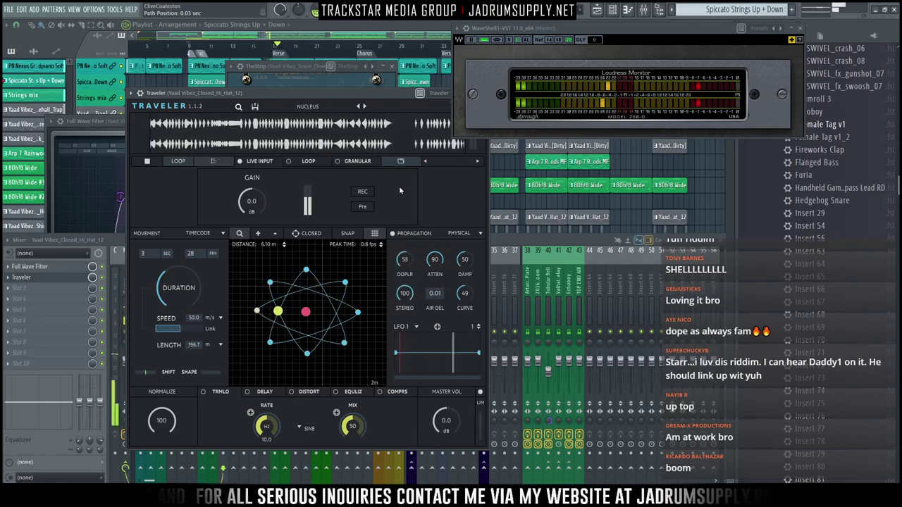
pyautogui.moveTo(435, 267); pyautogui.dragTo(443, 321)
pyautogui.moveTo(434, 259); pyautogui.dragTo(440, 201)
pyautogui.moveTo(464, 259); pyautogui.dragTo(455, 392)
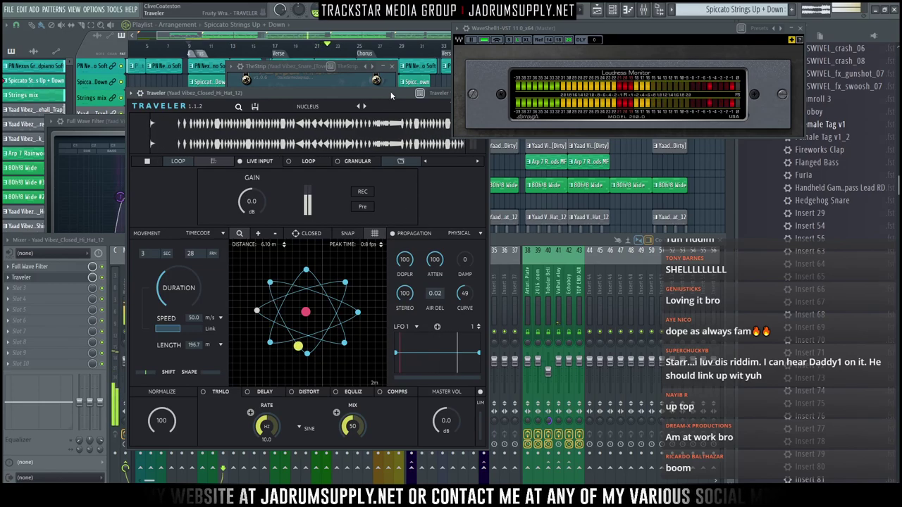
pyautogui.moveTo(395, 92); pyautogui.dragTo(355, 103)
pyautogui.click(445, 103)
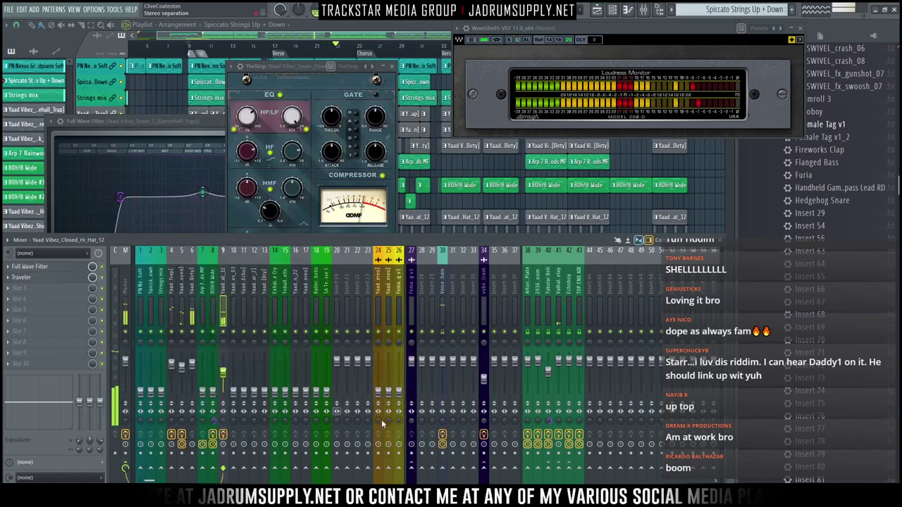
# Raise Percussion_Shingles_03 track 10 to 53% panned left, and Percussion_02 track 11 to about 50% panned right
pyautogui.click(183, 323)
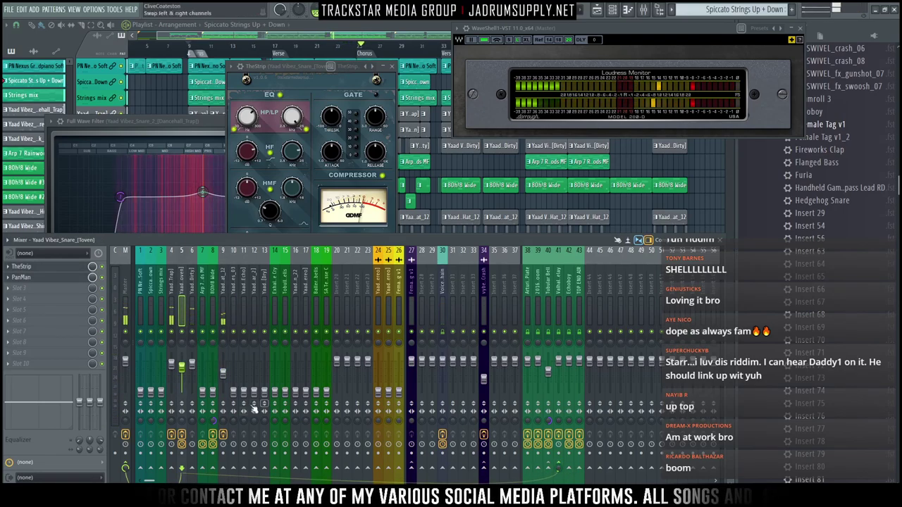
pyautogui.click(234, 381)
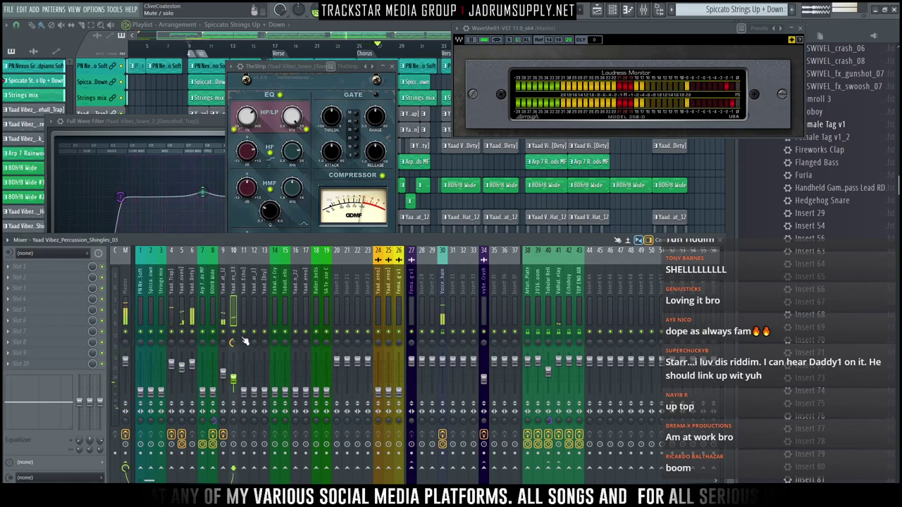
pyautogui.moveTo(236, 377); pyautogui.dragTo(237, 375)
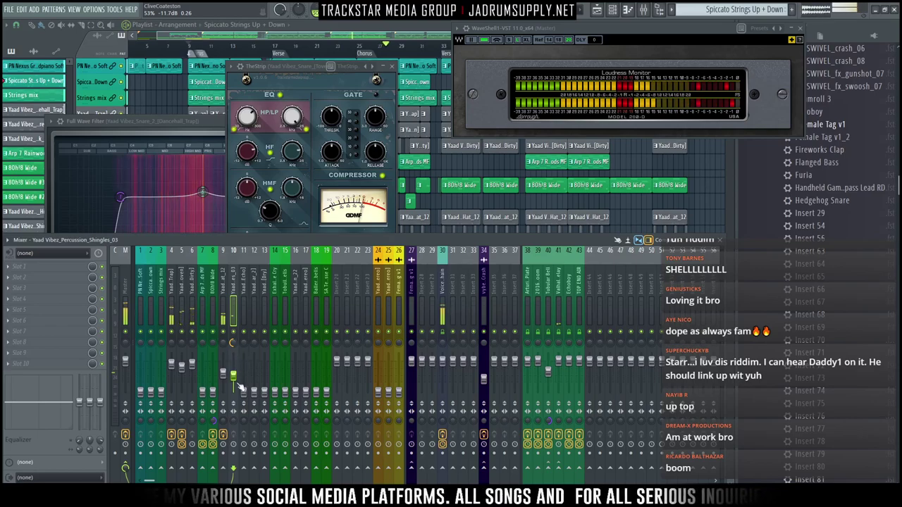
pyautogui.click(244, 344)
pyautogui.moveTo(243, 391); pyautogui.dragTo(248, 378)
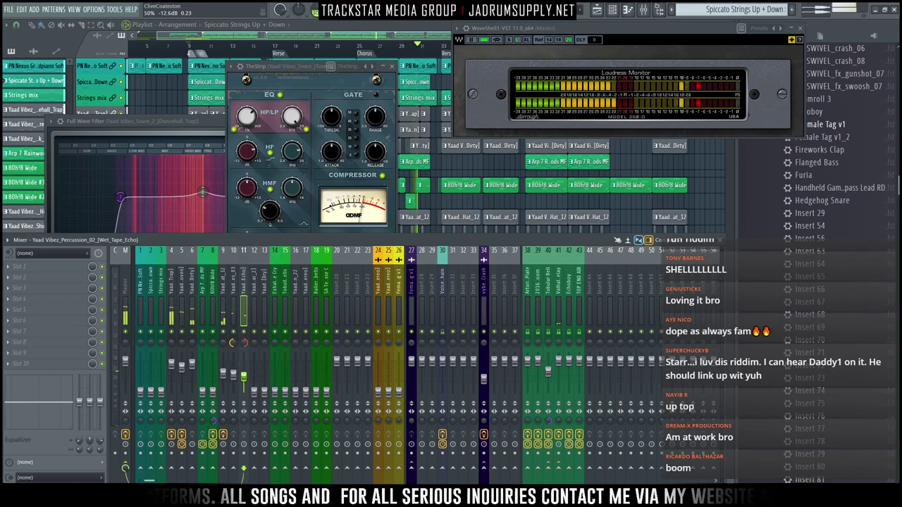
# Raise the Percussion_13 [Fuzzy_Sonar_2] track 12 fader to slightly above 63% and send the track to effect tracks 38 and 39
pyautogui.click(254, 373)
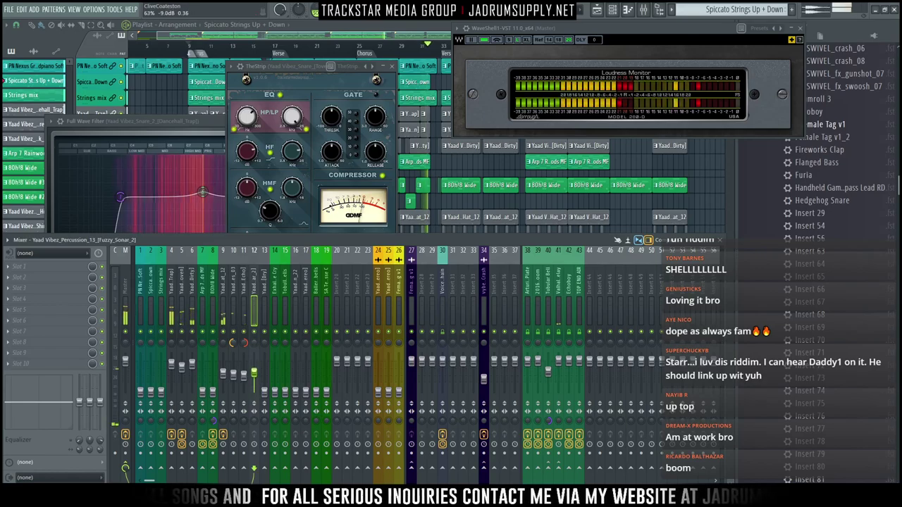
pyautogui.click(527, 468)
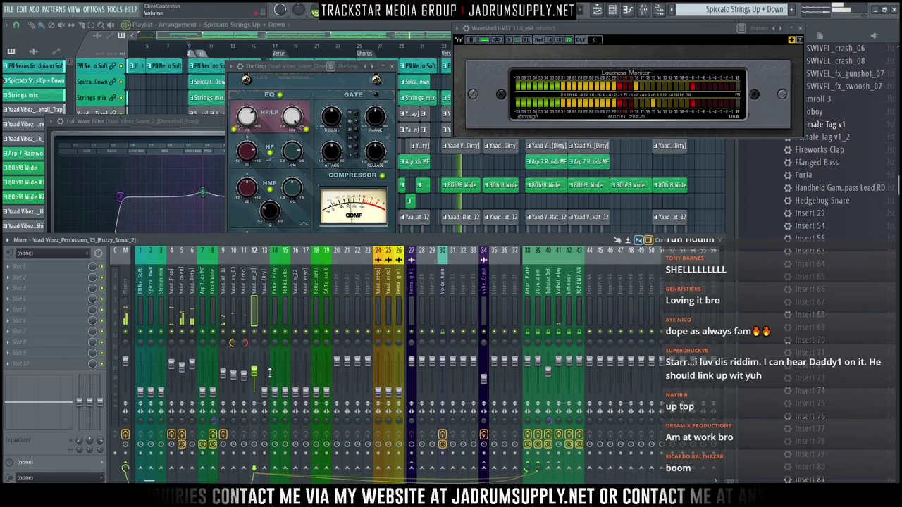
pyautogui.moveTo(254, 373); pyautogui.dragTo(255, 371)
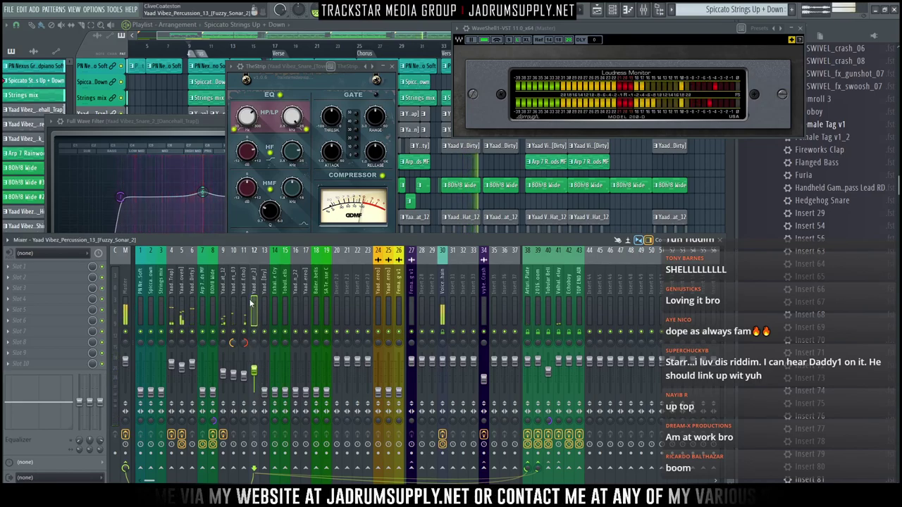
# Raise the Percussion_Cymbals_Crash_04 track 13 fader and open the Parametric EQ 2 and Delay on vybeOrchCrash track 34
pyautogui.click(264, 375)
pyautogui.moveTo(264, 376); pyautogui.dragTo(264, 373)
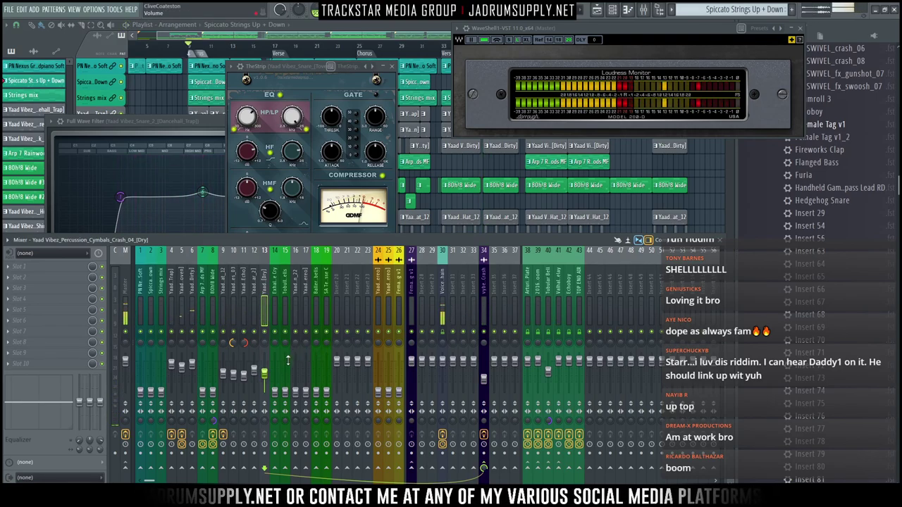
pyautogui.click(485, 303)
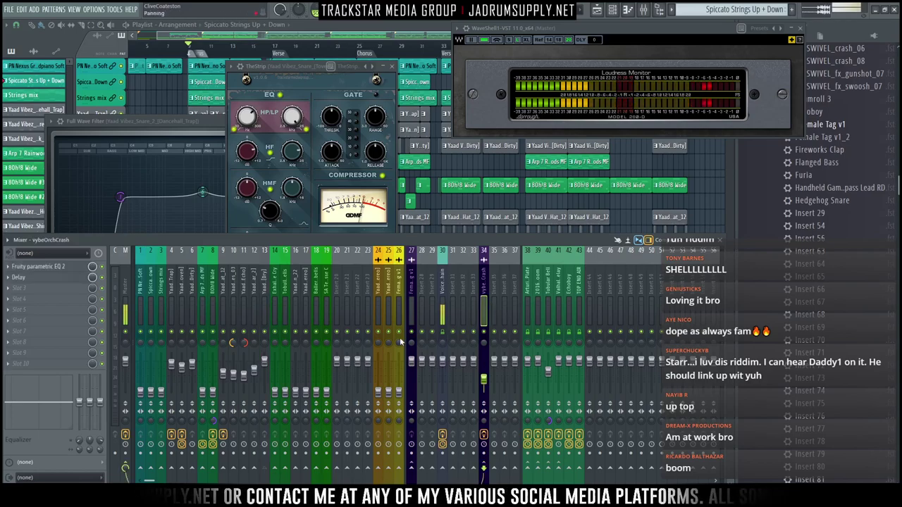
pyautogui.click(60, 268)
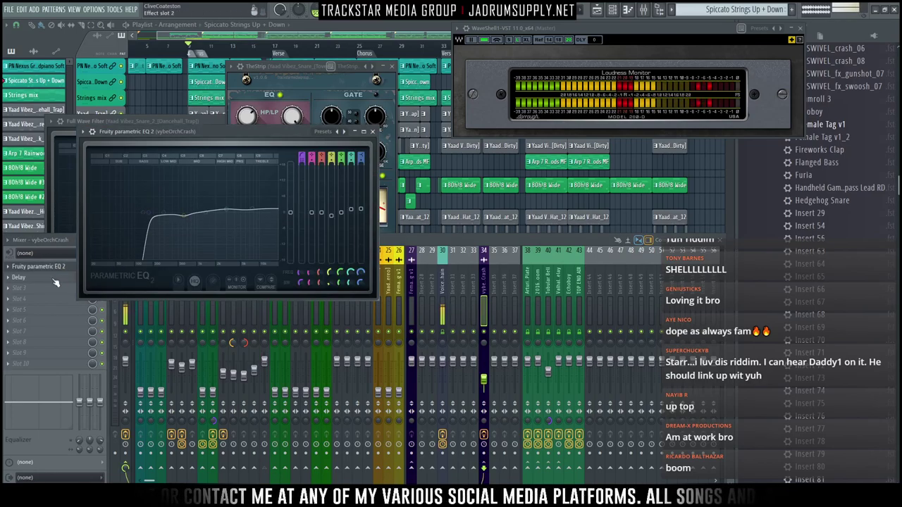
pyautogui.click(62, 278)
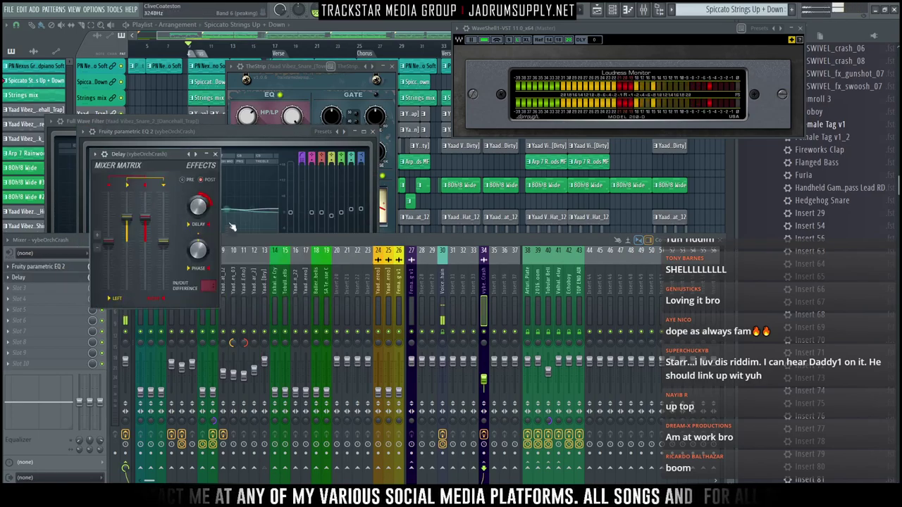
pyautogui.click(261, 321)
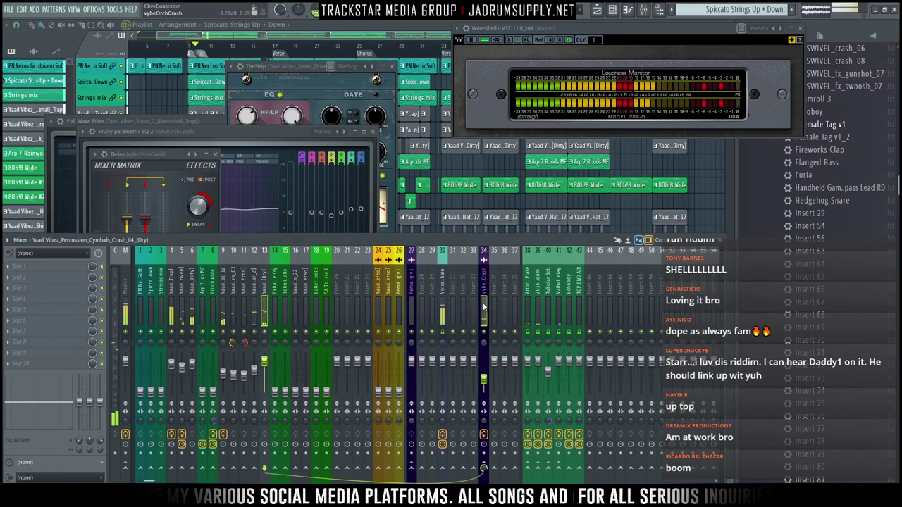
# Send vybeOrchCrash track 34 to effect tracks 38 and 39 and raise its fader slightly
pyautogui.click(484, 383)
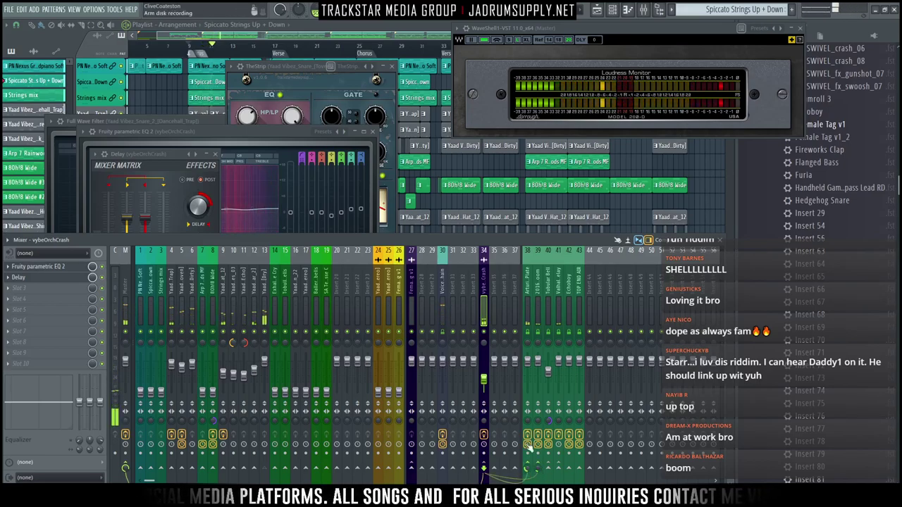
pyautogui.click(494, 384)
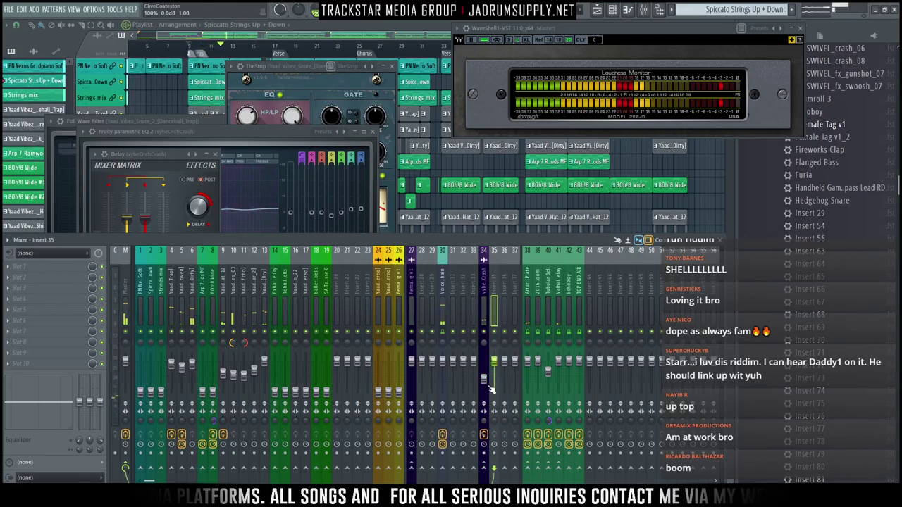
pyautogui.click(484, 383)
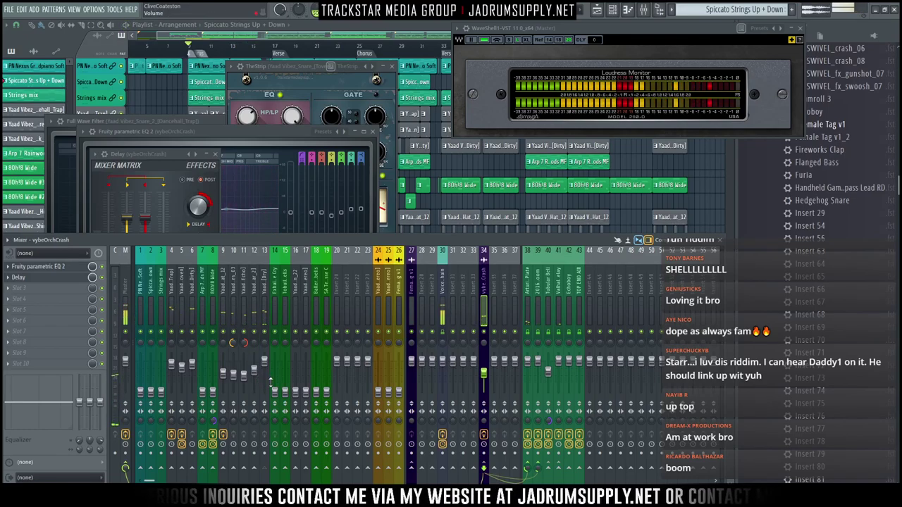
# Raise the Percussion_22 track 16 fader, adjust its stereo separation, send it to track 38 at a reduced level and audition it
pyautogui.moveTo(296, 392); pyautogui.dragTo(296, 379)
pyautogui.click(527, 469)
pyautogui.moveTo(527, 469); pyautogui.dragTo(528, 481)
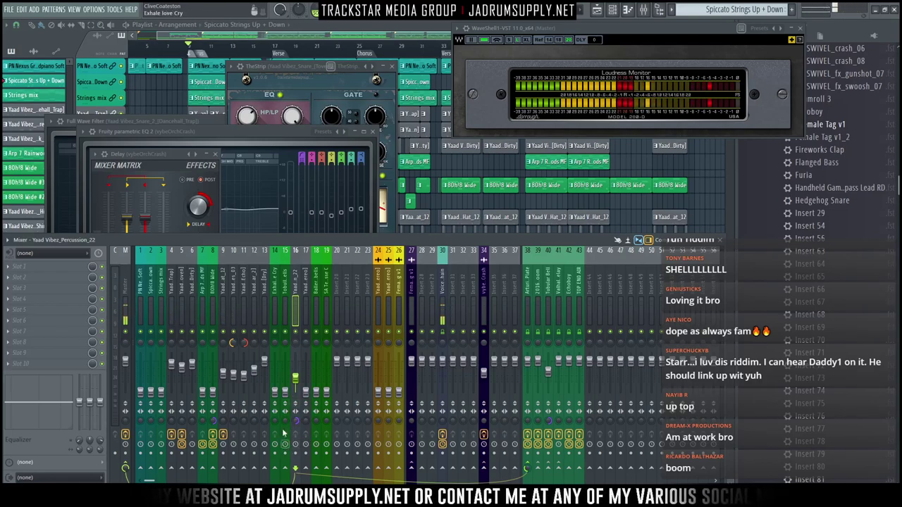
pyautogui.press('space')
pyautogui.moveTo(295, 378); pyautogui.dragTo(296, 378)
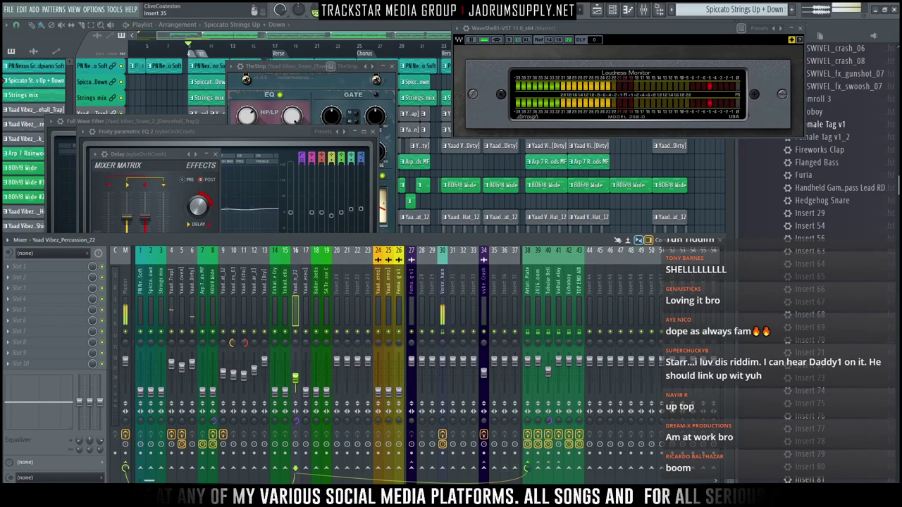
pyautogui.moveTo(295, 377); pyautogui.dragTo(296, 380)
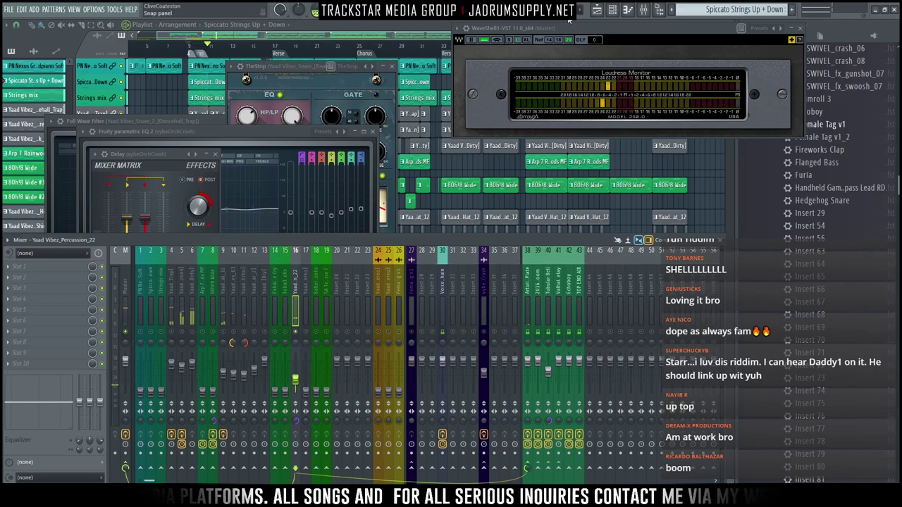
pyautogui.rightClick(296, 332)
# Raise the Percussion_03 [Stereo] track 17 fader to about 79%, adjust its stereo separation and send it to track 39
pyautogui.moveTo(306, 392); pyautogui.dragTo(306, 367)
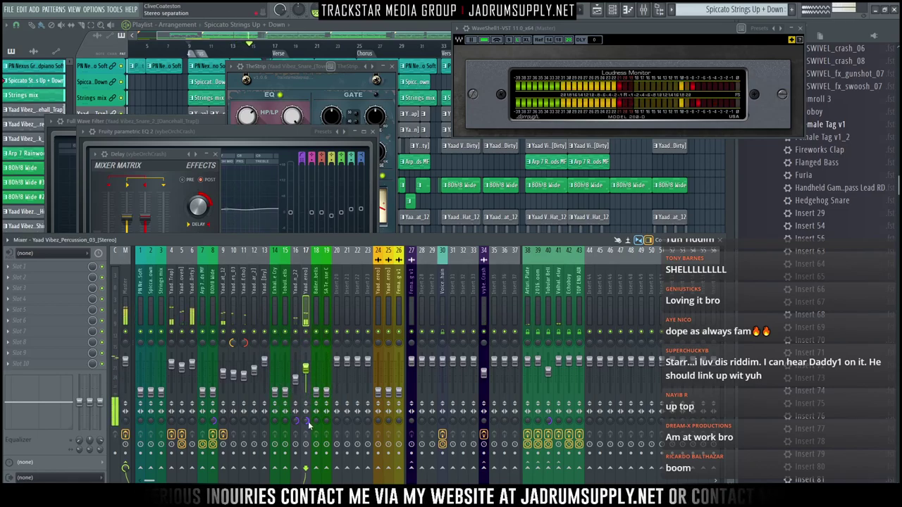
pyautogui.moveTo(306, 369); pyautogui.dragTo(306, 367)
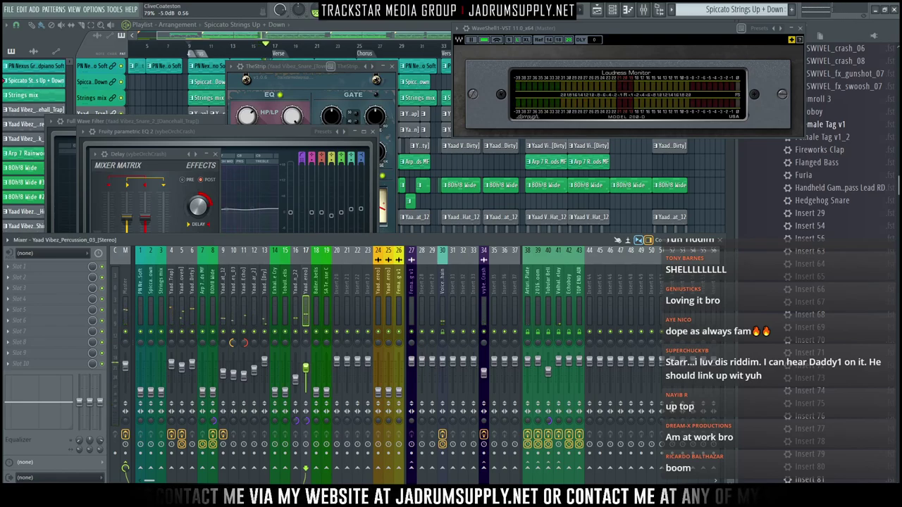
pyautogui.click(537, 471)
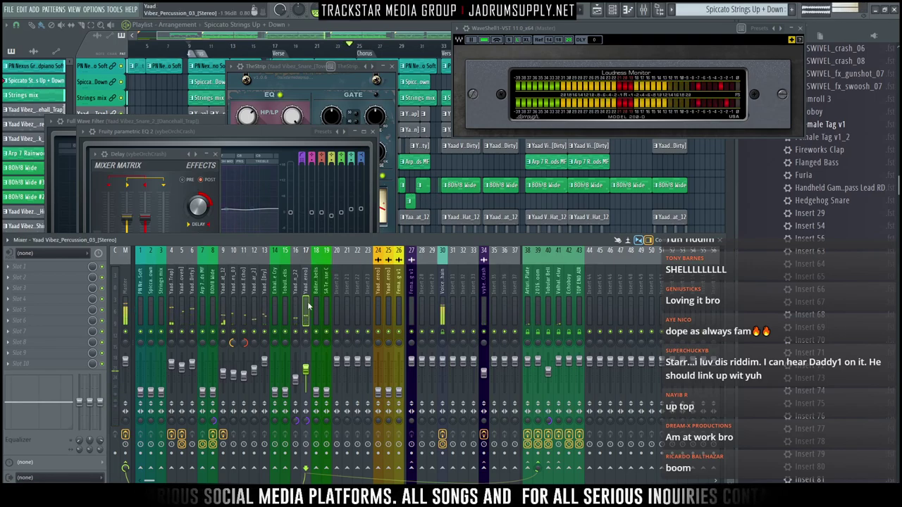
# Raise the PN Nexus Grandpiano Soft track 1 fader to slightly above 58% during playback and solo the track
pyautogui.moveTo(141, 394); pyautogui.dragTo(140, 374)
pyautogui.press('space')
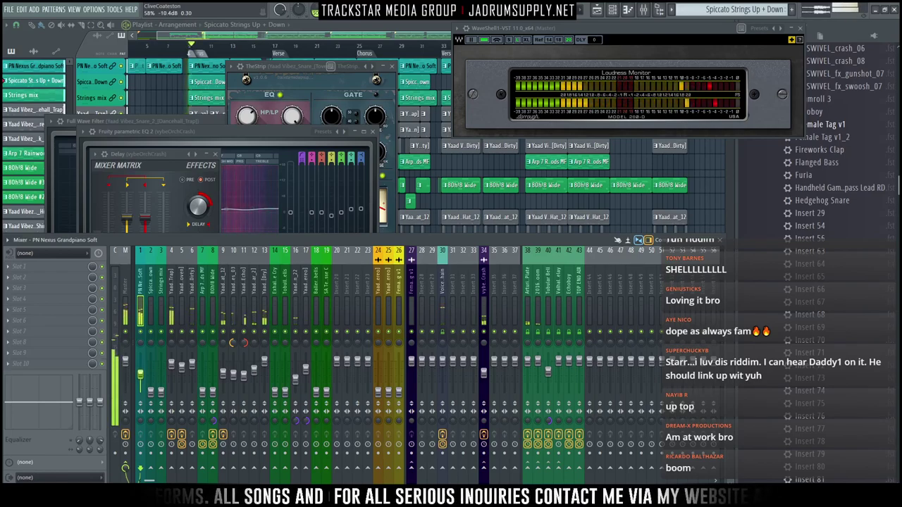
pyautogui.moveTo(140, 375); pyautogui.dragTo(141, 373)
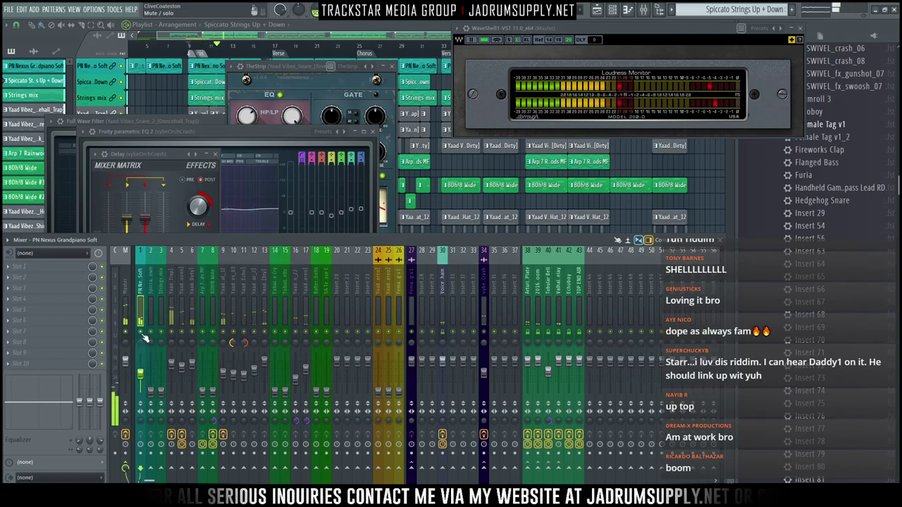
pyautogui.click(75, 272)
pyautogui.moveTo(131, 287)
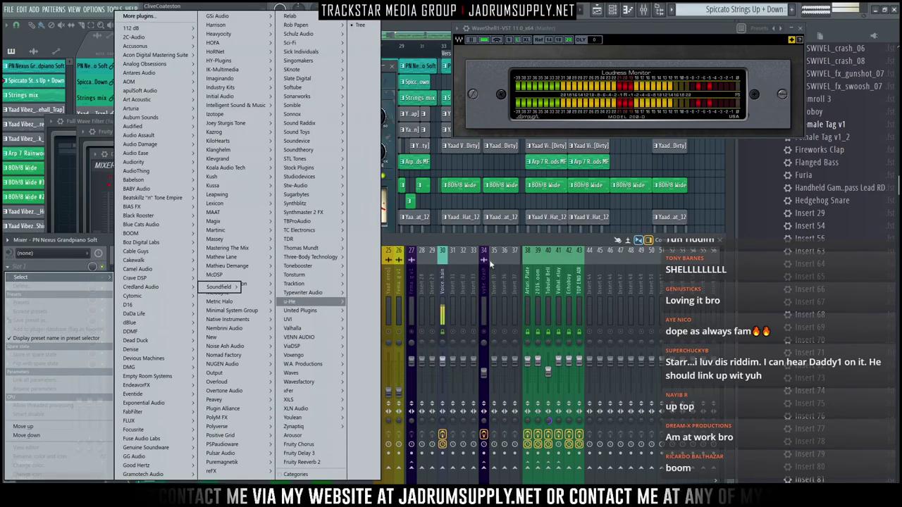
pyautogui.click(485, 239)
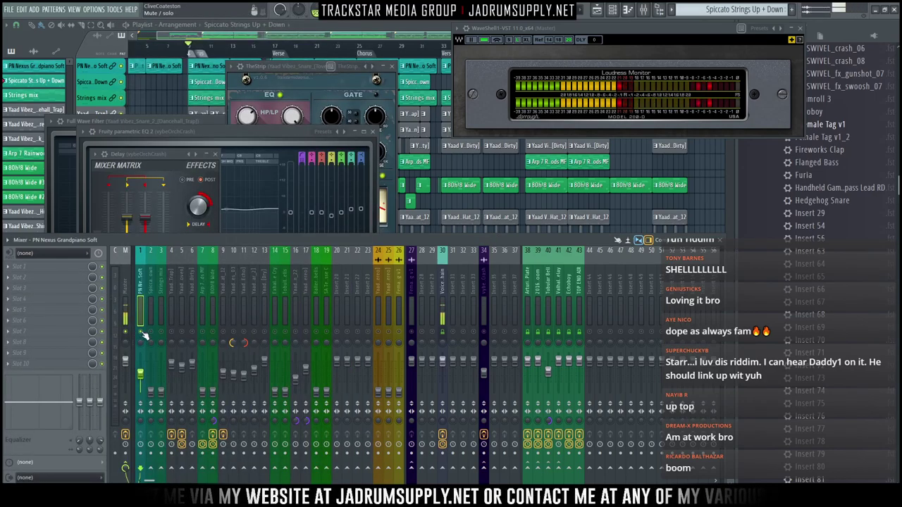
# Load the Waves MannyM EQ Stereo on the grand piano track 1 and apply its MM Piano Presence preset
pyautogui.click(75, 272)
pyautogui.moveTo(20, 276)
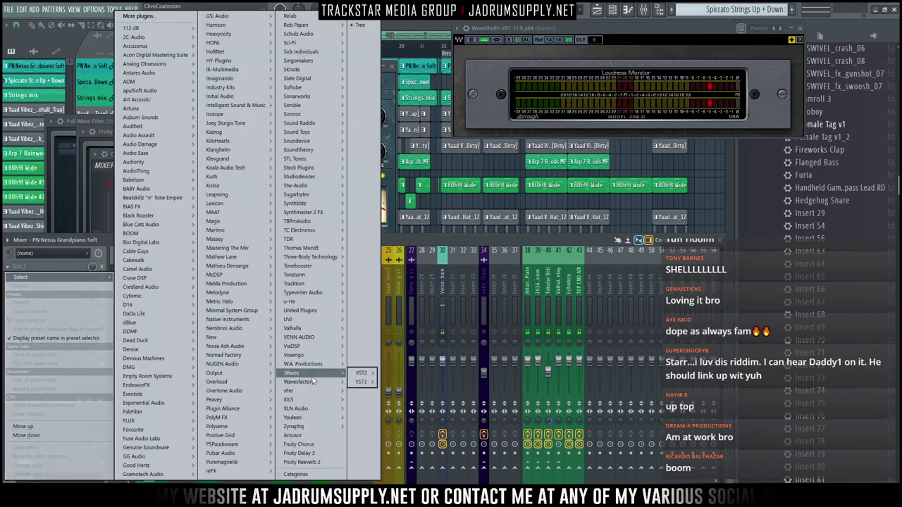
pyautogui.moveTo(310, 374)
pyautogui.click(438, 382)
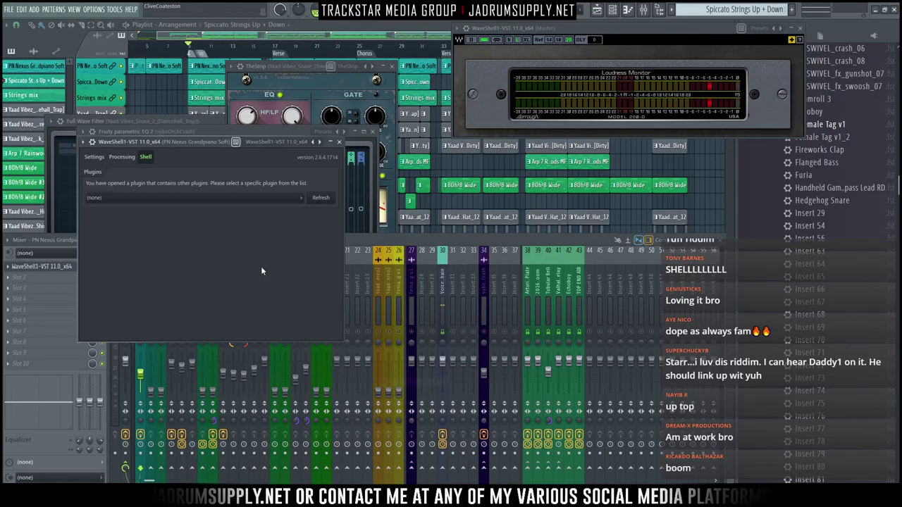
pyautogui.click(226, 197)
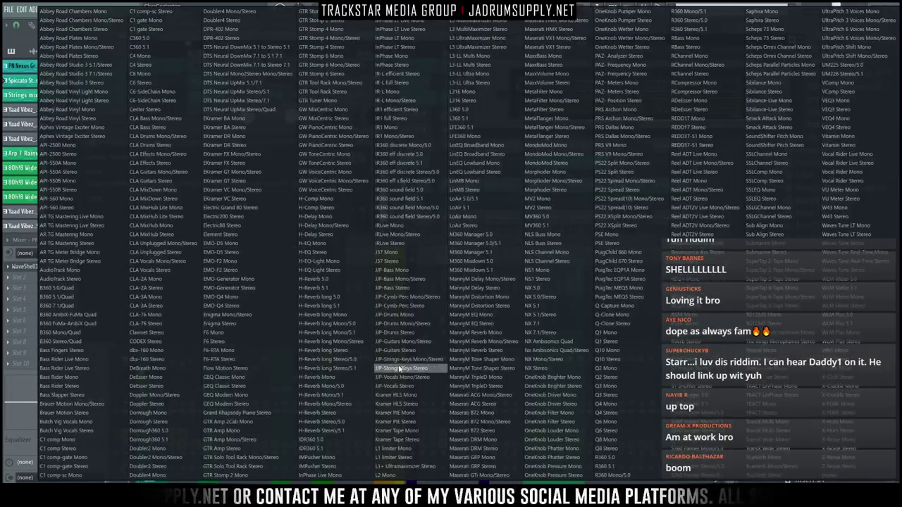
pyautogui.click(485, 324)
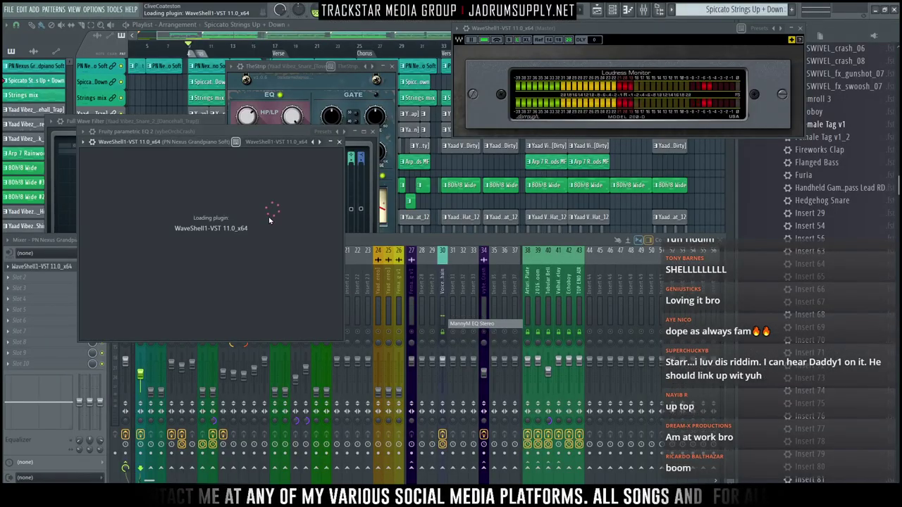
pyautogui.click(369, 153)
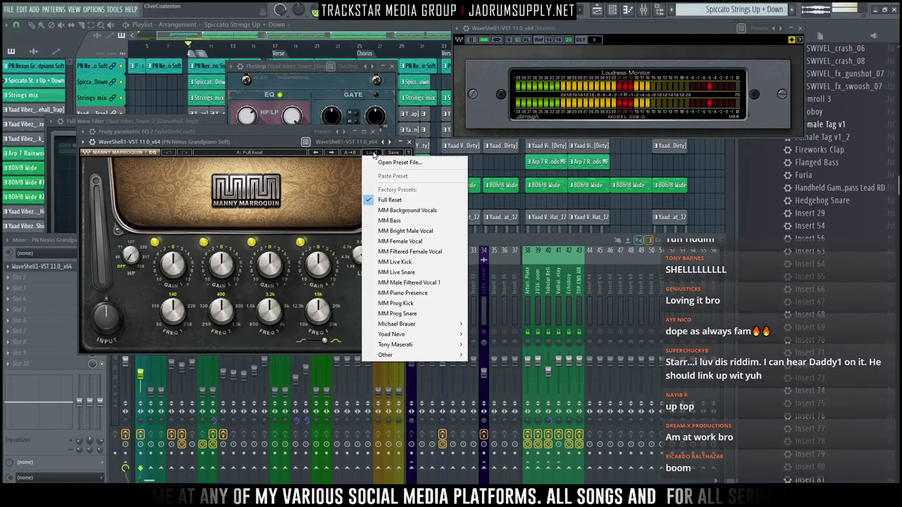
pyautogui.click(435, 294)
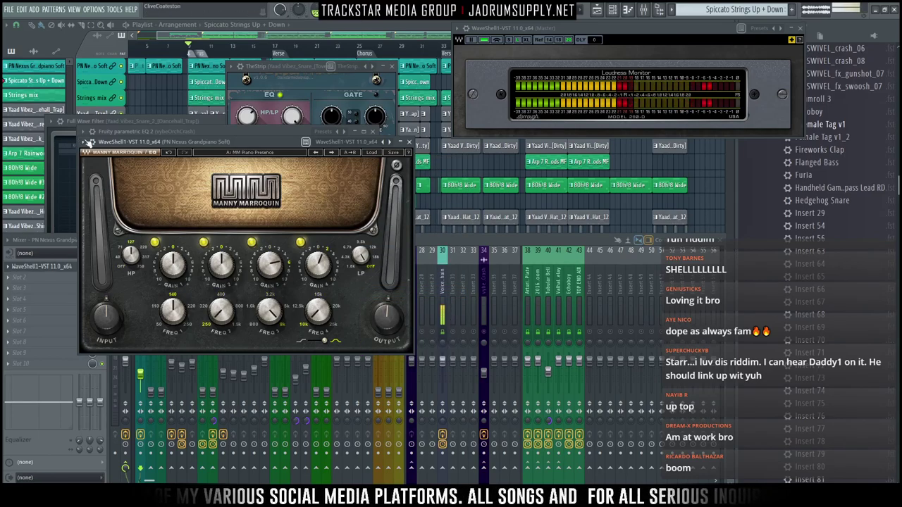
# Raise the piano EQ's high-pass filter to 192 Hz, then close the plugin
pyautogui.moveTo(257, 142); pyautogui.dragTo(248, 105)
pyautogui.click(146, 333)
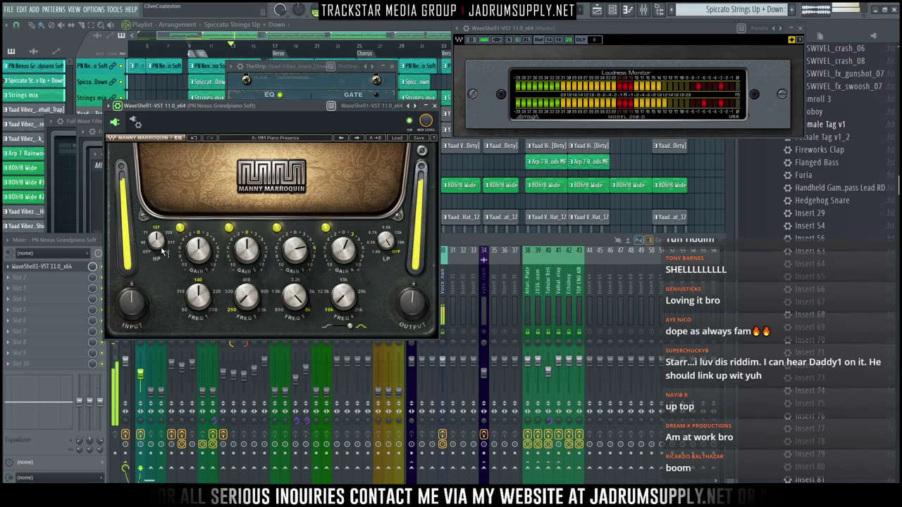
pyautogui.moveTo(159, 244); pyautogui.dragTo(157, 238)
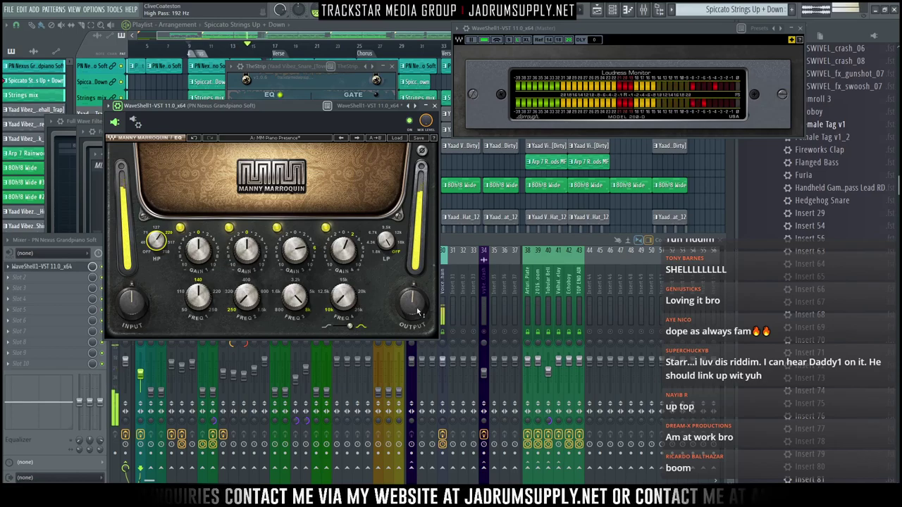
pyautogui.click(435, 106)
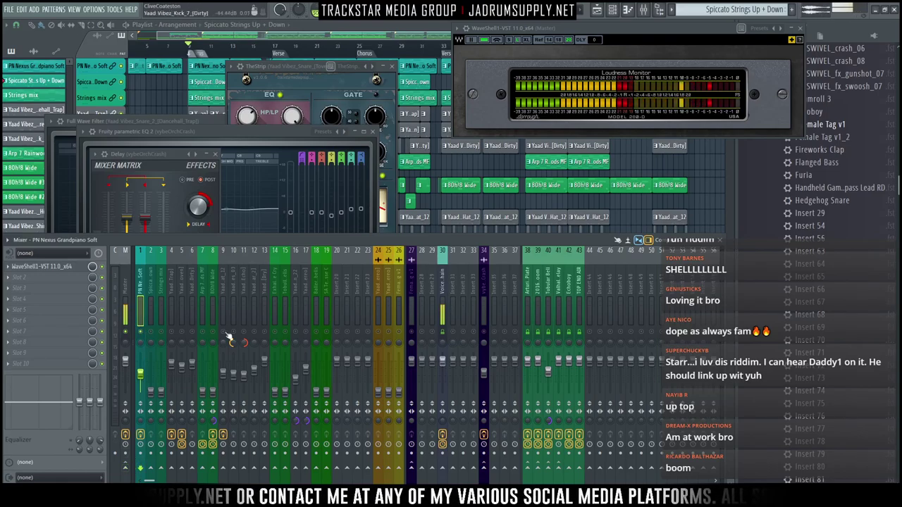
# Send the piano track to TOP END AIR track 43 and delete Virtual Mix Rack from that track's effects chain
pyautogui.click(580, 469)
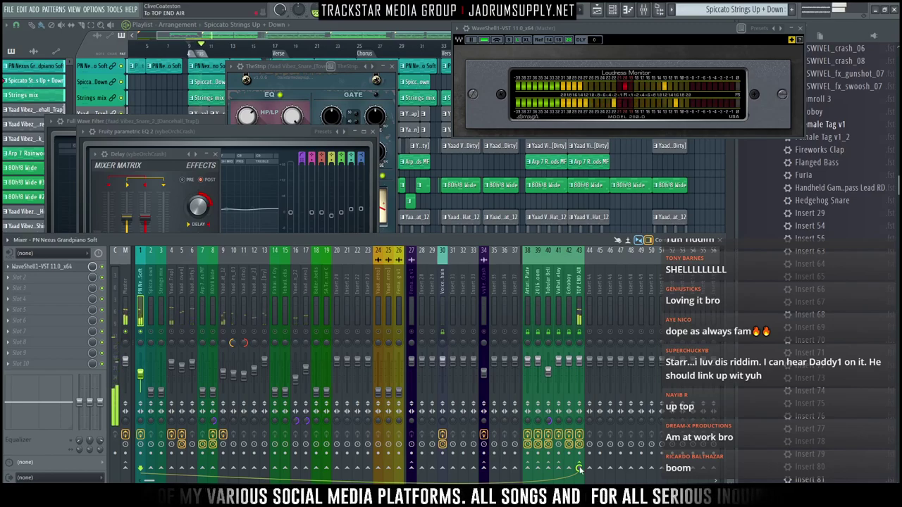
pyautogui.click(582, 289)
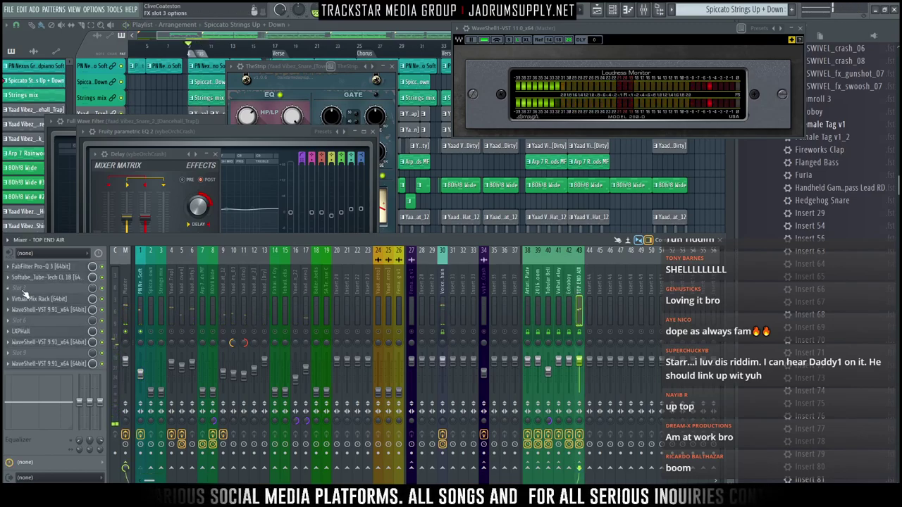
pyautogui.click(77, 267)
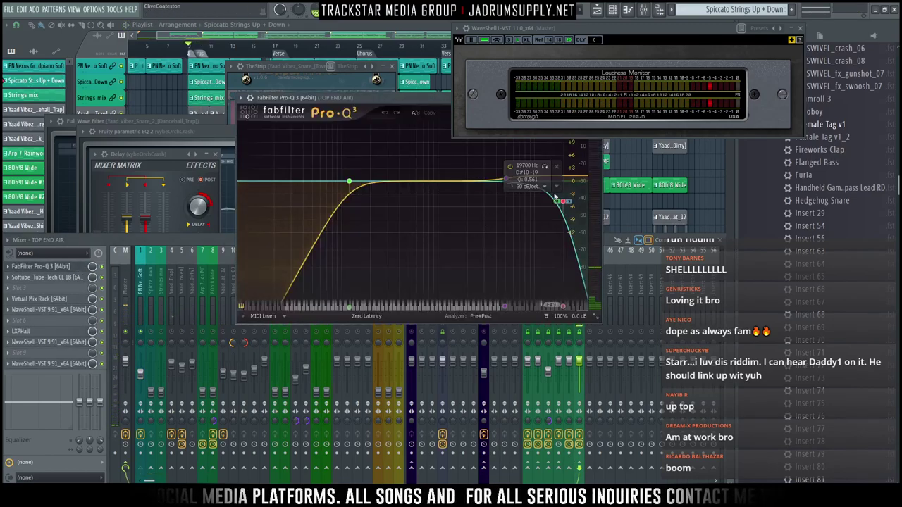
pyautogui.click(66, 281)
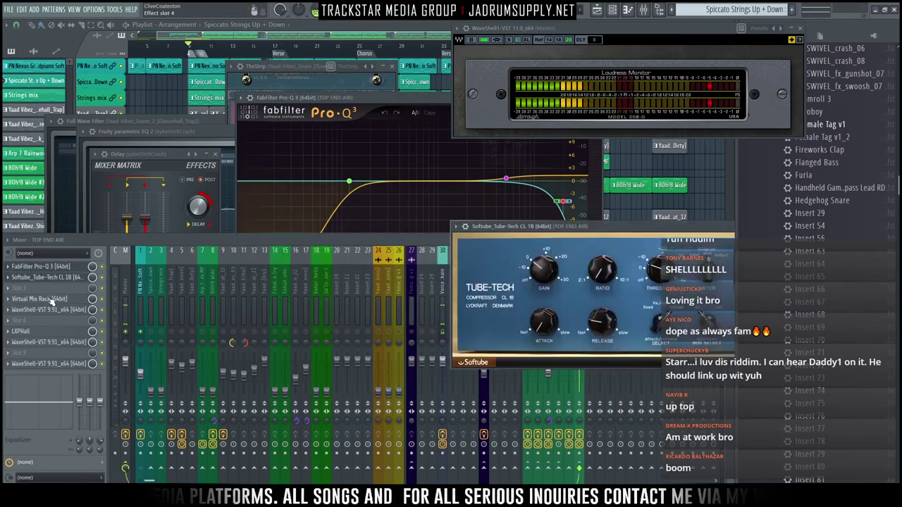
pyautogui.click(53, 300)
pyautogui.click(8, 300)
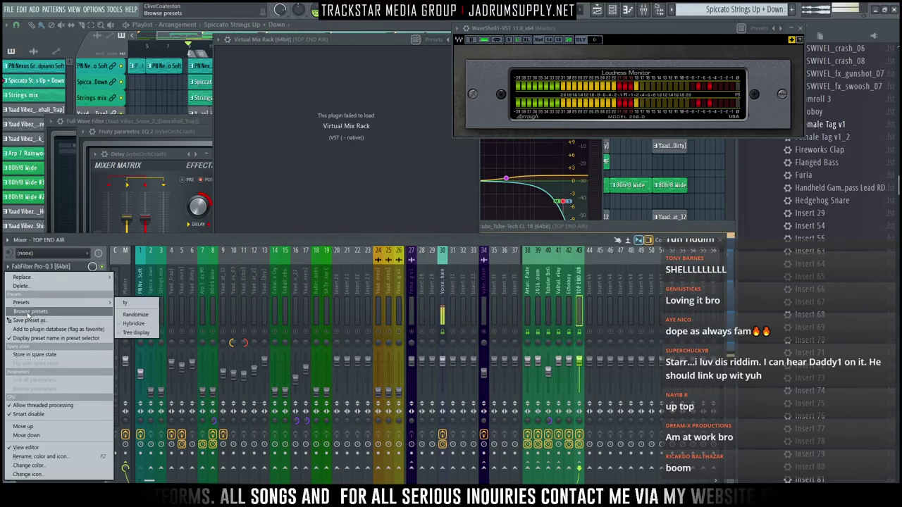
pyautogui.click(36, 285)
pyautogui.press('Return')
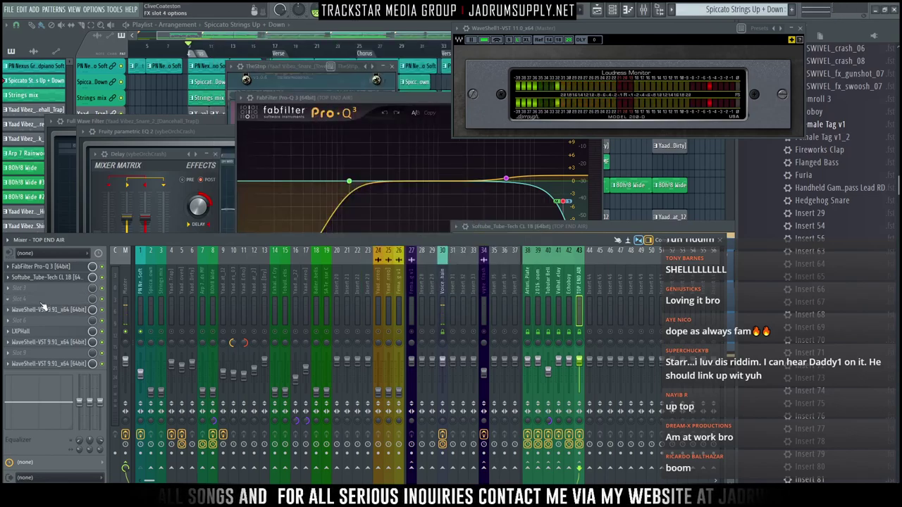
# Review the stereo imager, LXPHall reverb and Scheps Parallel Particles settings on the TOP END AIR track
pyautogui.click(43, 310)
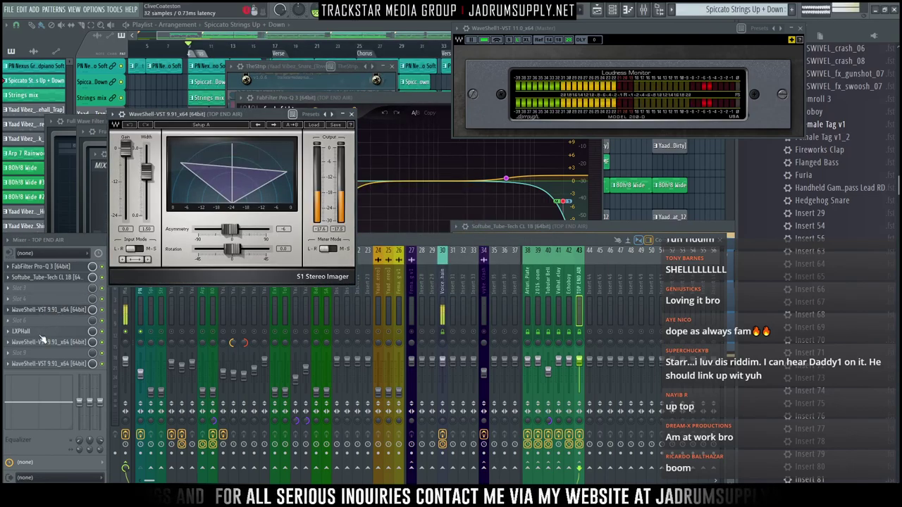
pyautogui.click(42, 331)
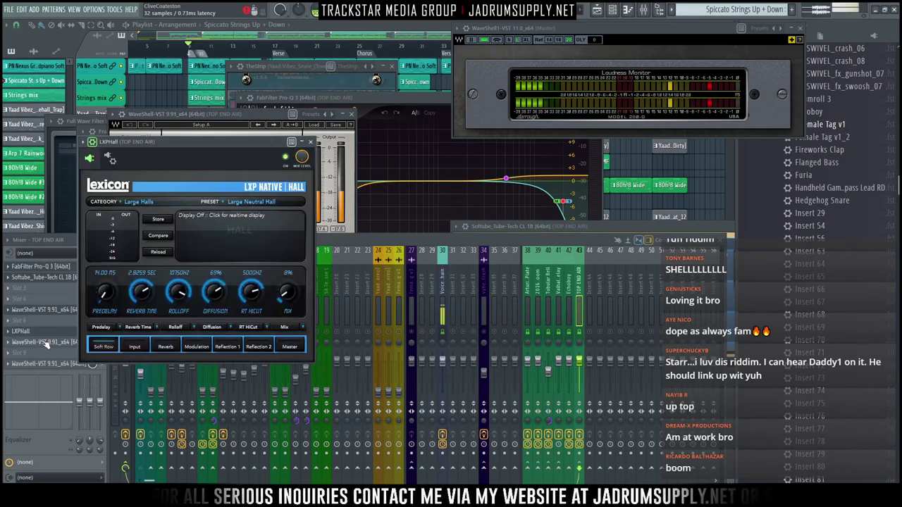
pyautogui.click(42, 342)
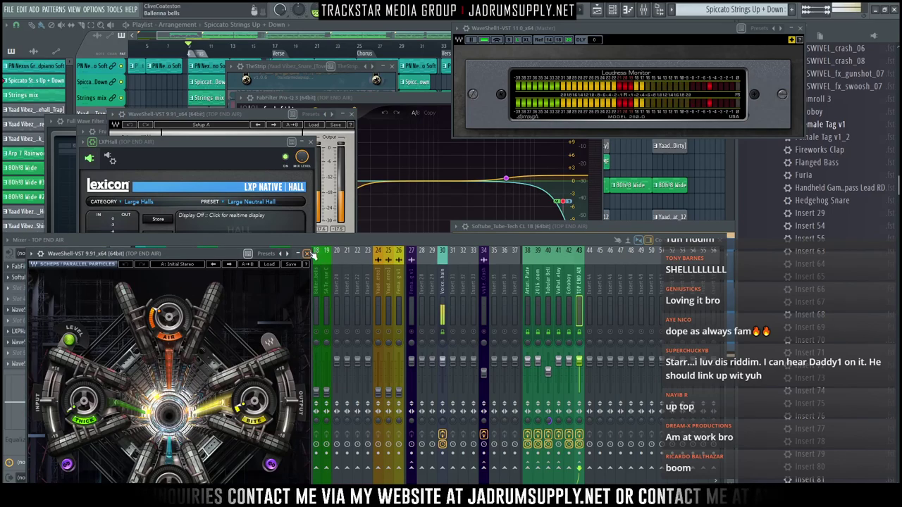
pyautogui.click(307, 253)
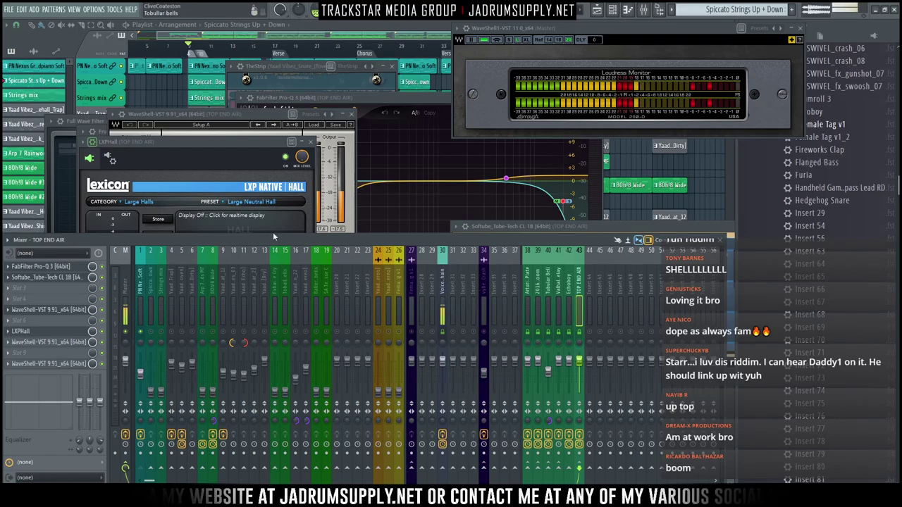
pyautogui.click(311, 142)
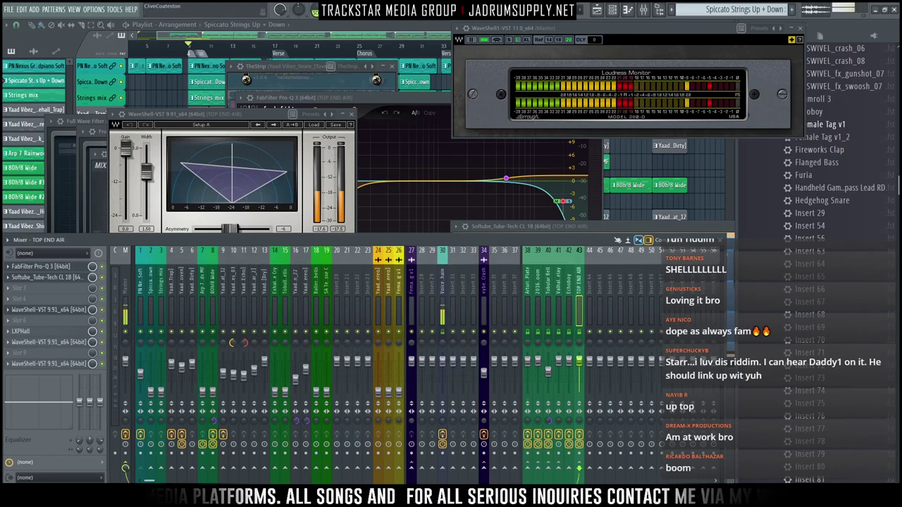
# Pan the piano track 1 slightly left with its fader at about 54%, and set the kick track 6 fader to about 91%
pyautogui.click(141, 308)
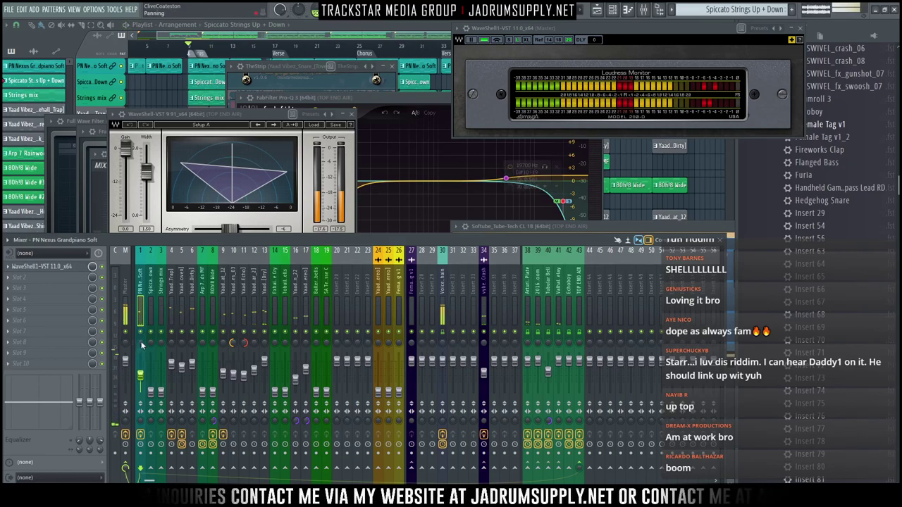
pyautogui.moveTo(142, 341); pyautogui.dragTo(141, 345)
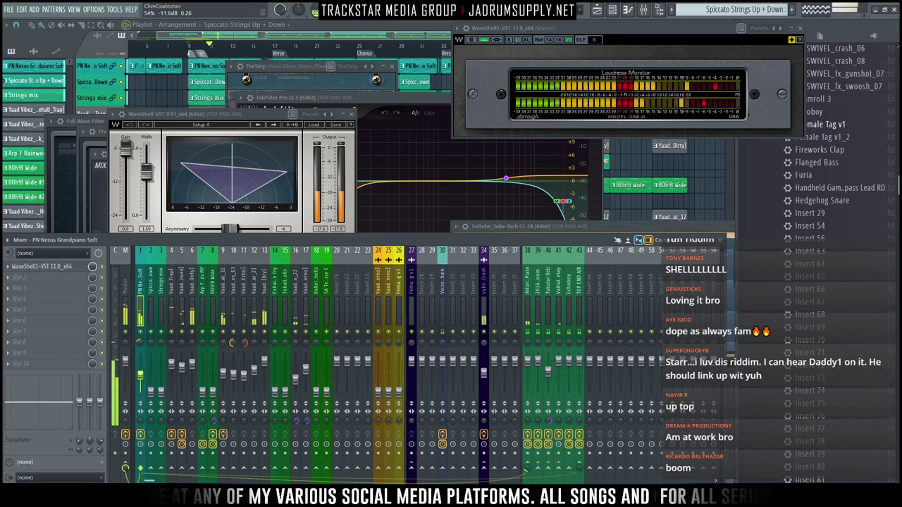
pyautogui.click(193, 365)
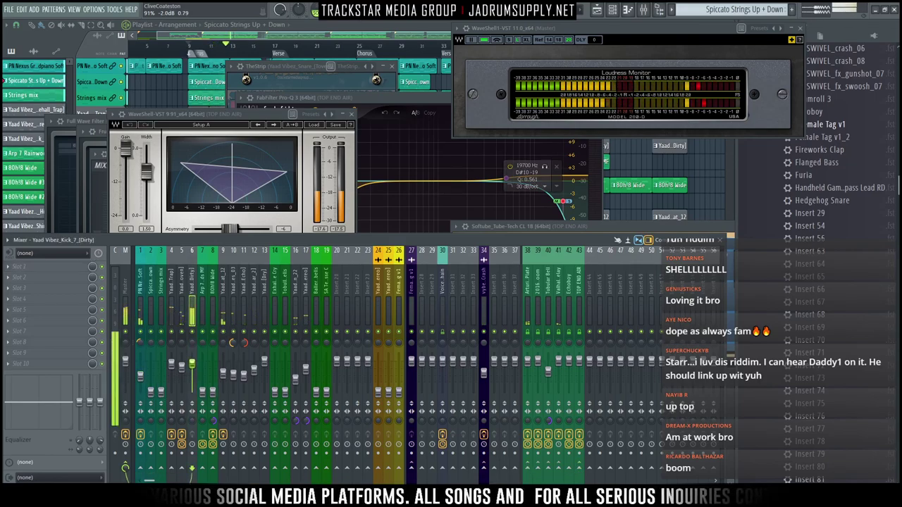
# Raise the BOh!8 Wide track 8 fader and load FabFilter Pro-Q 3 in its second effect slot
pyautogui.click(215, 300)
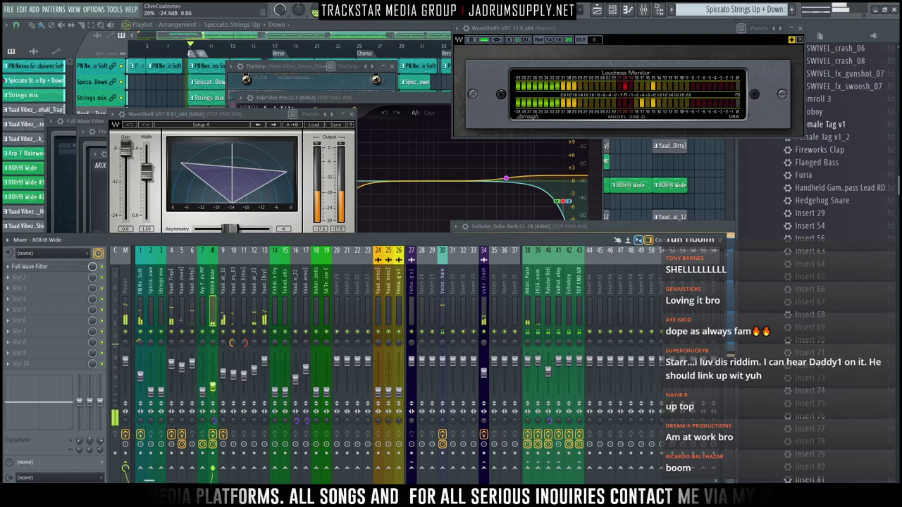
pyautogui.click(9, 271)
pyautogui.moveTo(274, 344)
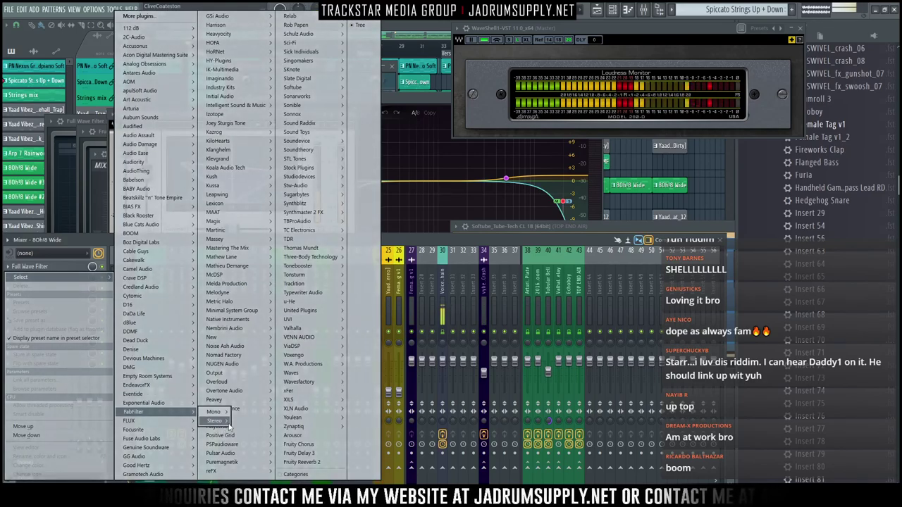
pyautogui.moveTo(225, 423)
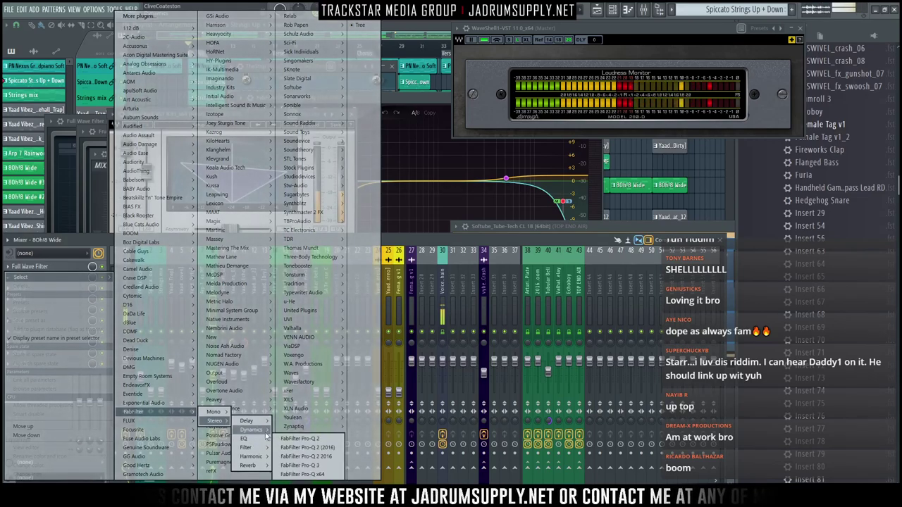
pyautogui.moveTo(252, 430)
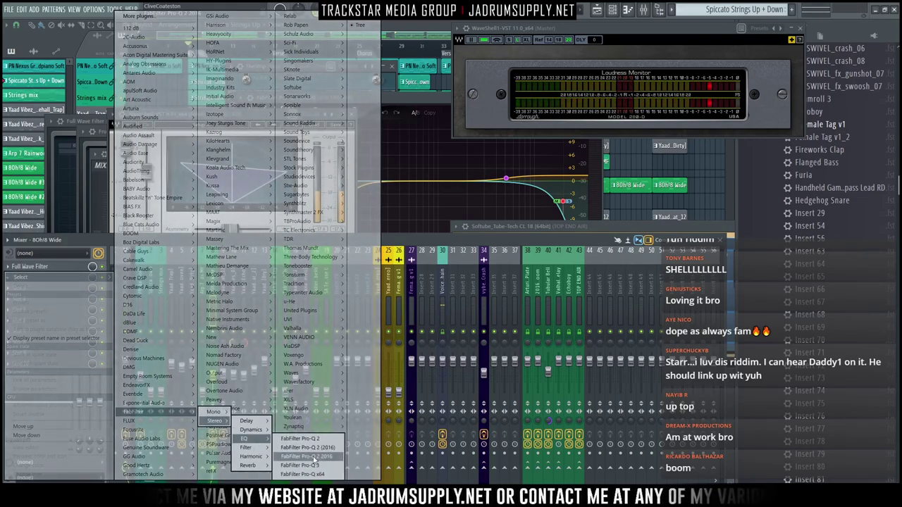
pyautogui.click(310, 470)
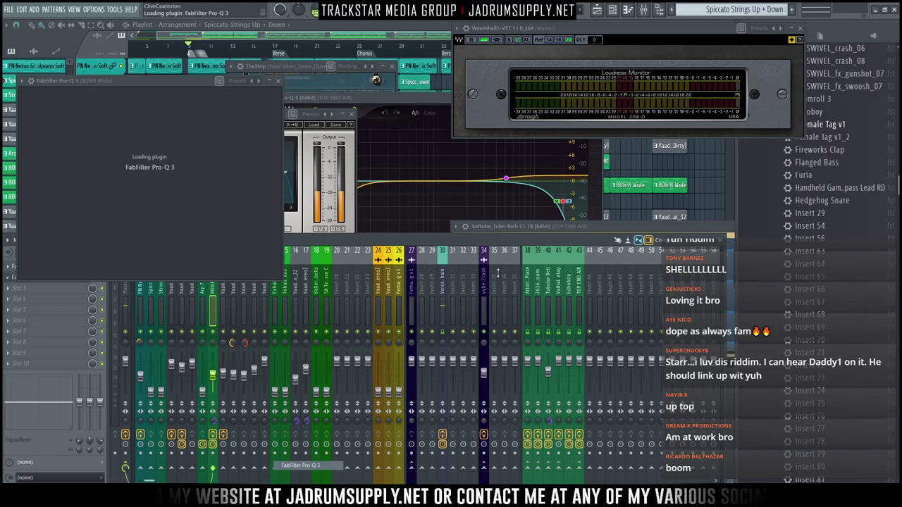
pyautogui.moveTo(160, 80); pyautogui.dragTo(323, 168)
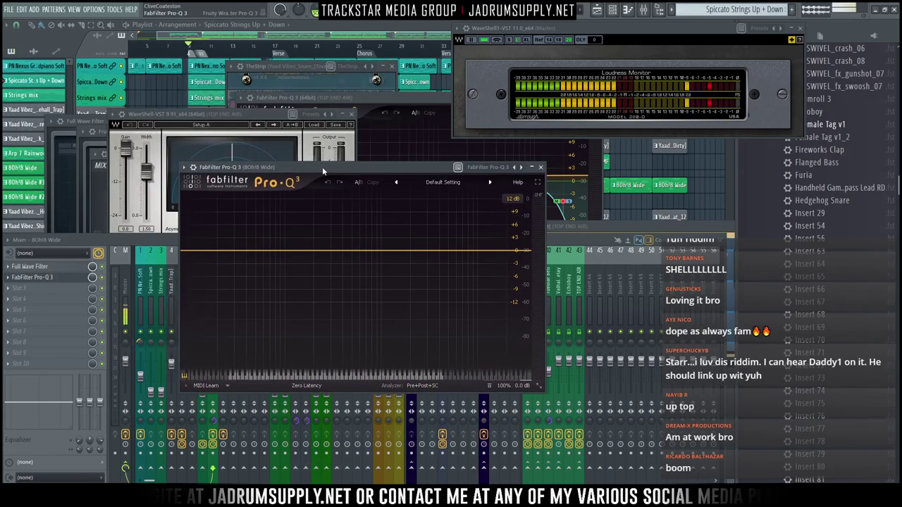
# Add a 30 dB/oct low cut at 30 Hz and a 24 dB/oct high cut near the upper end of the BOh!8 Wide equalizer
pyautogui.doubleClick(192, 252)
pyautogui.click(225, 237)
pyautogui.click(525, 252)
pyautogui.doubleClick(524, 251)
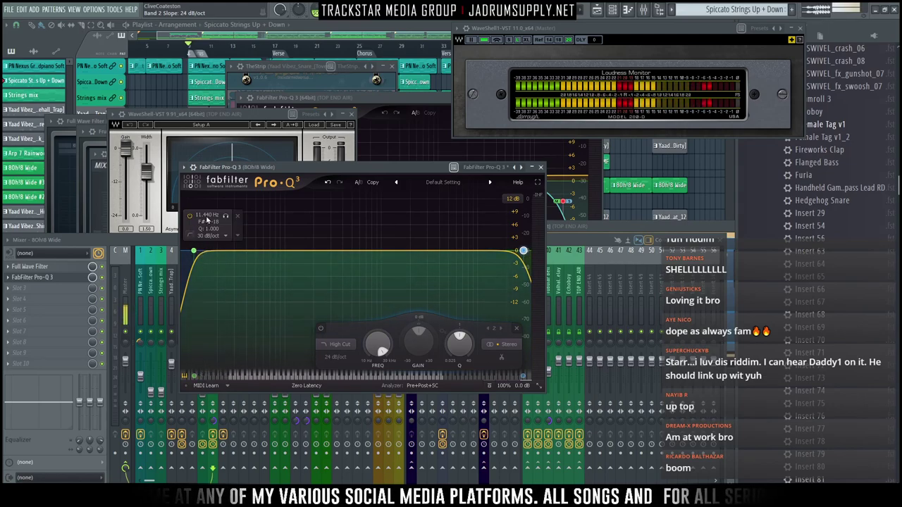
pyautogui.doubleClick(207, 215)
pyautogui.write('30')
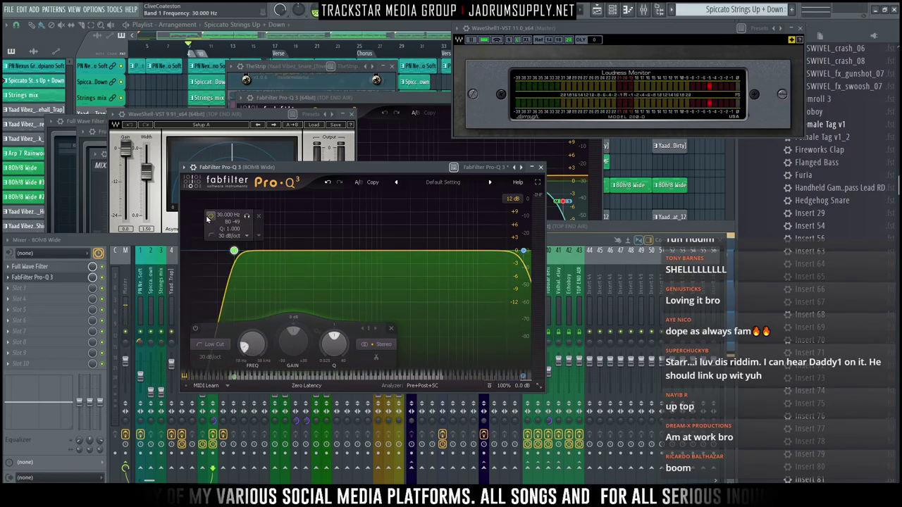
pyautogui.press('Return')
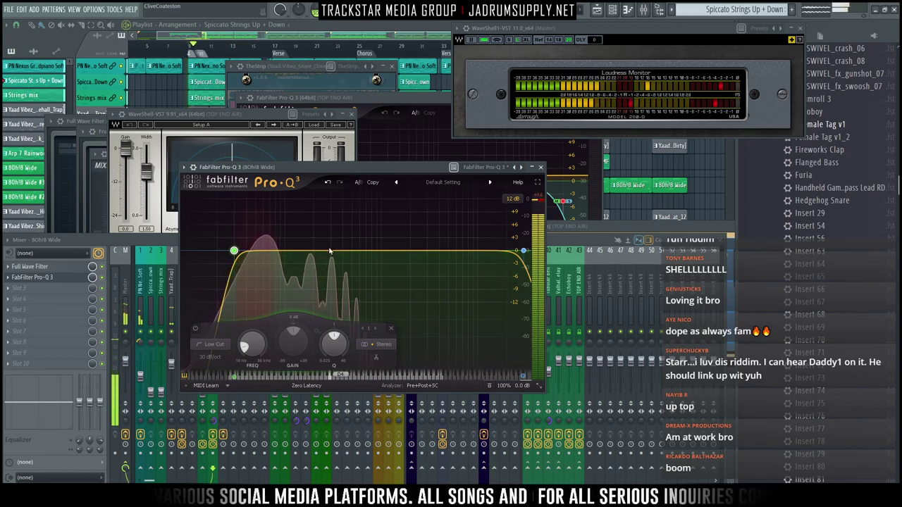
# Add eight flat bell bands at 0 dB across the lows and low mids, the highest at about 627 Hz
pyautogui.click(255, 251)
pyautogui.click(273, 251)
pyautogui.click(286, 252)
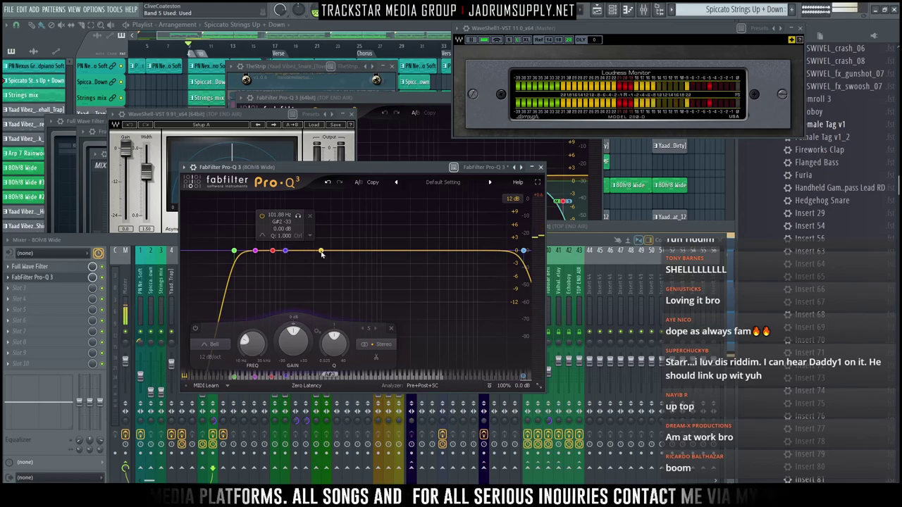
pyautogui.click(321, 252)
pyautogui.click(303, 251)
pyautogui.click(334, 251)
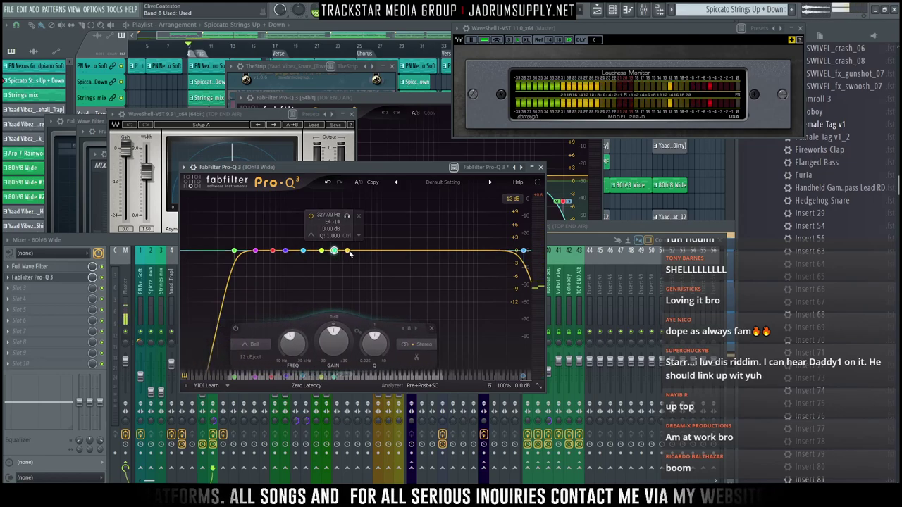
pyautogui.click(351, 252)
pyautogui.click(362, 251)
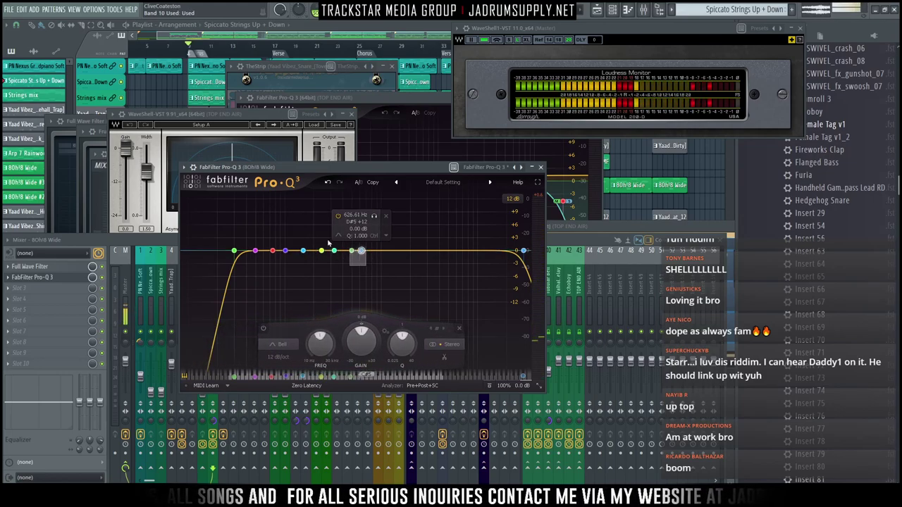
# Make the eight bell bands dynamic with a negative range, deepest on the lowest band, and narrow them to Q 5.710
pyautogui.rightClick(255, 252)
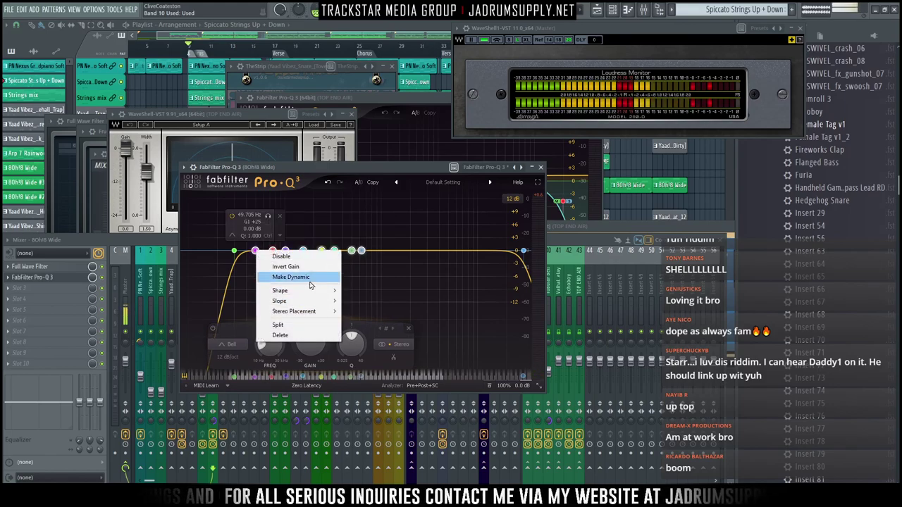
pyautogui.click(309, 278)
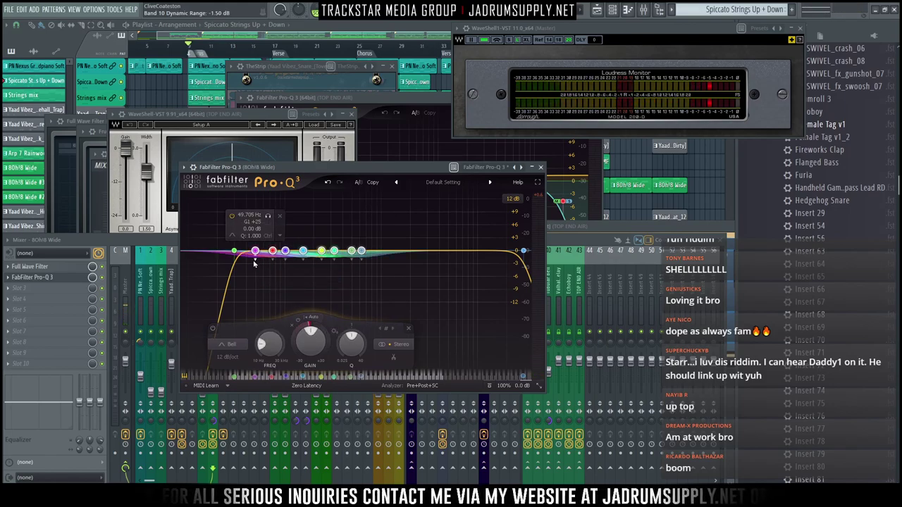
pyautogui.click(256, 261)
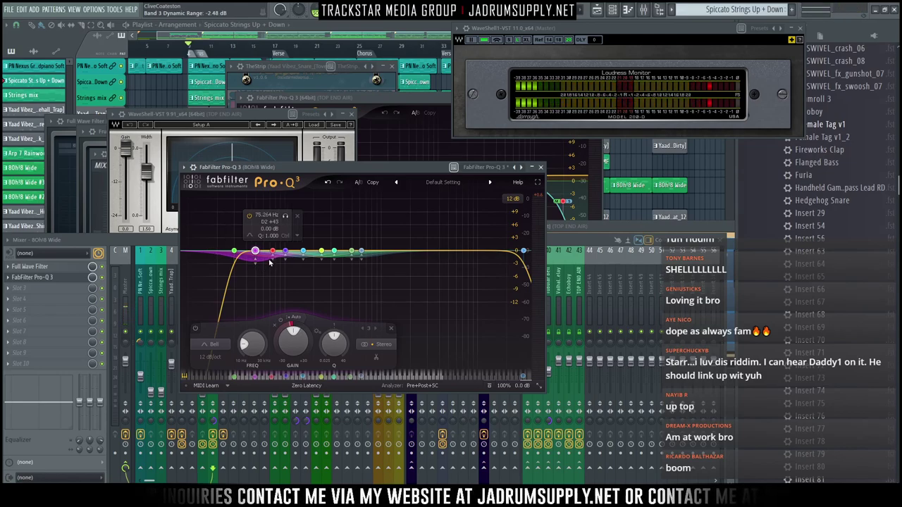
pyautogui.moveTo(381, 282); pyautogui.dragTo(258, 269)
pyautogui.scroll(5, 258, 271)
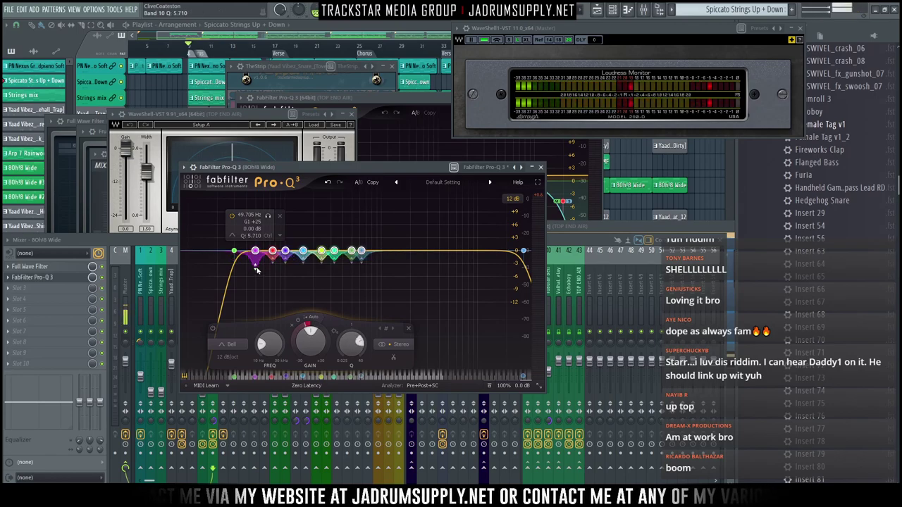
# Examine the BOh!8 Wide equalizer's dynamic cuts in full-screen view and play back the mix
pyautogui.moveTo(338, 167); pyautogui.dragTo(215, 44)
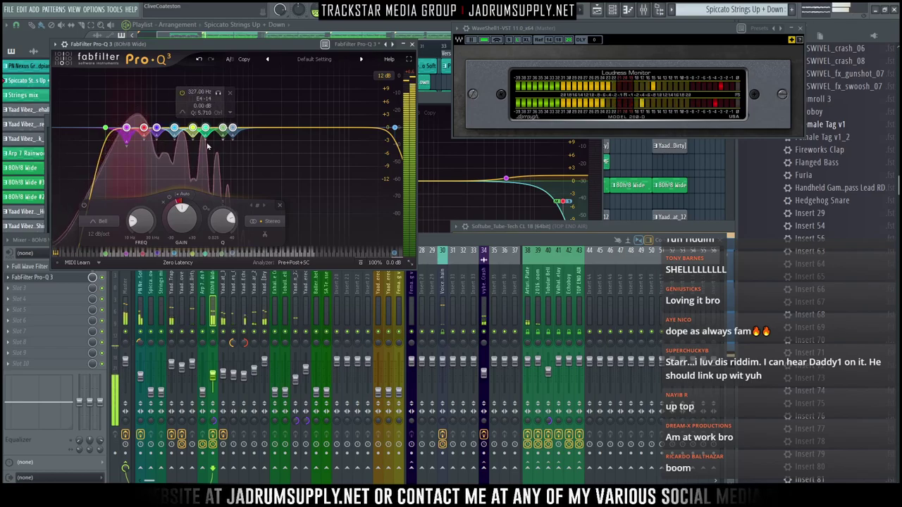
pyautogui.click(409, 59)
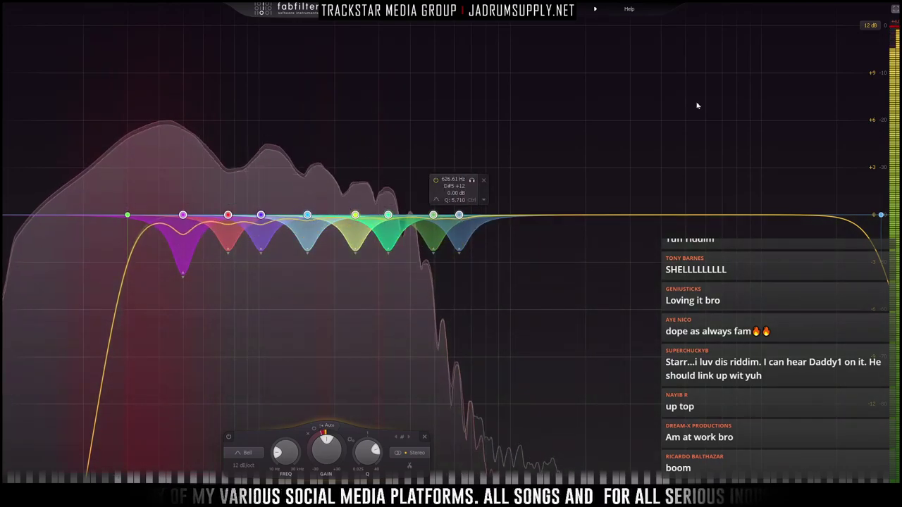
pyautogui.click(895, 9)
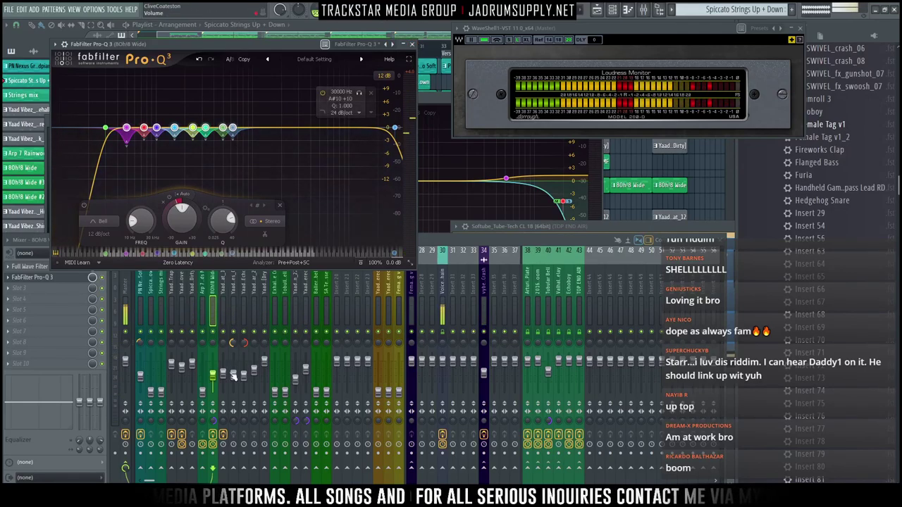
pyautogui.click(212, 425)
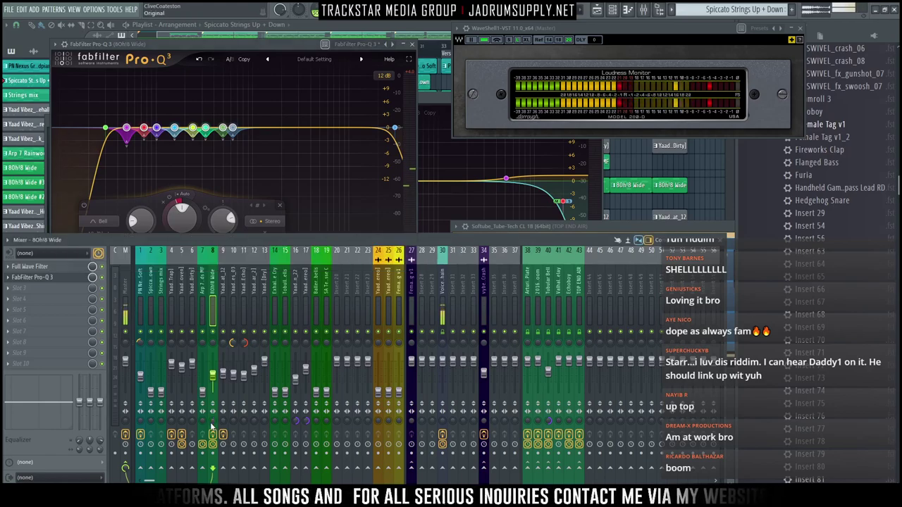
pyautogui.press('space')
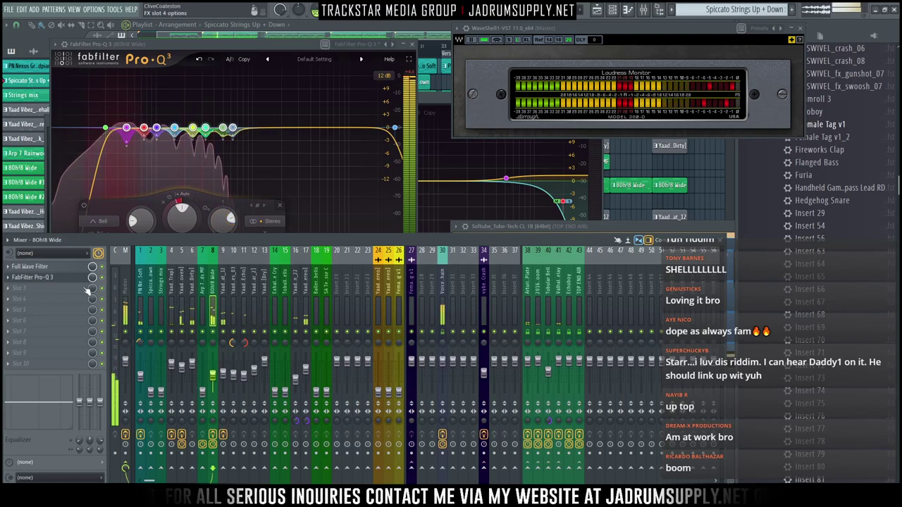
# Load FabFilter Pro-L 2 in the BOh!8 Wide track's third effect slot
pyautogui.click(31, 291)
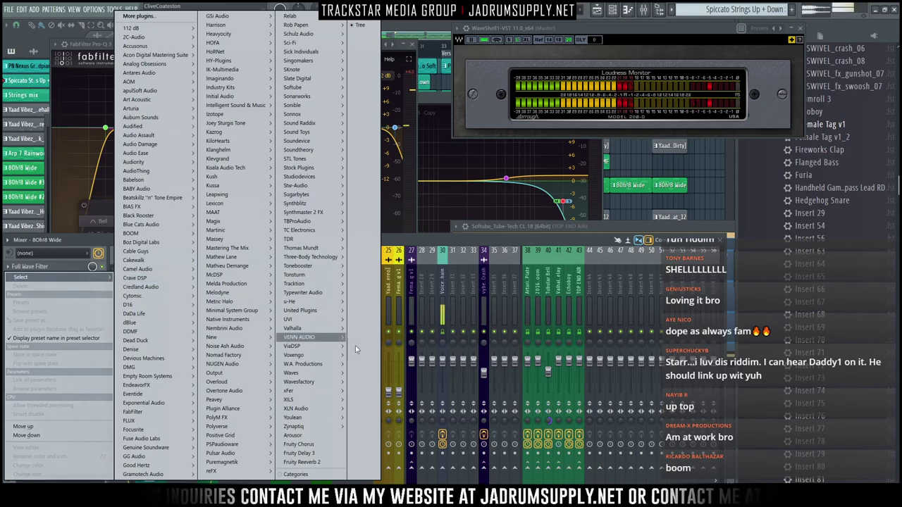
pyautogui.moveTo(162, 413)
pyautogui.moveTo(215, 421)
pyautogui.moveTo(252, 430)
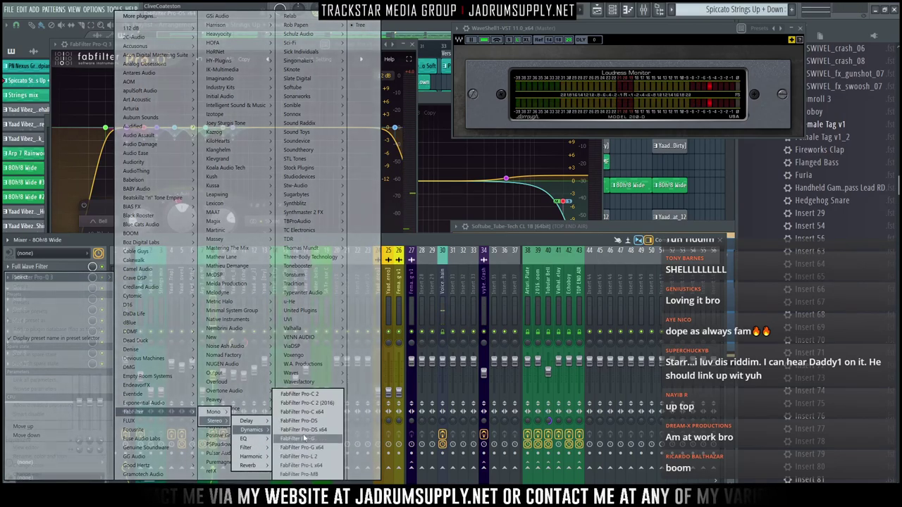
pyautogui.click(300, 456)
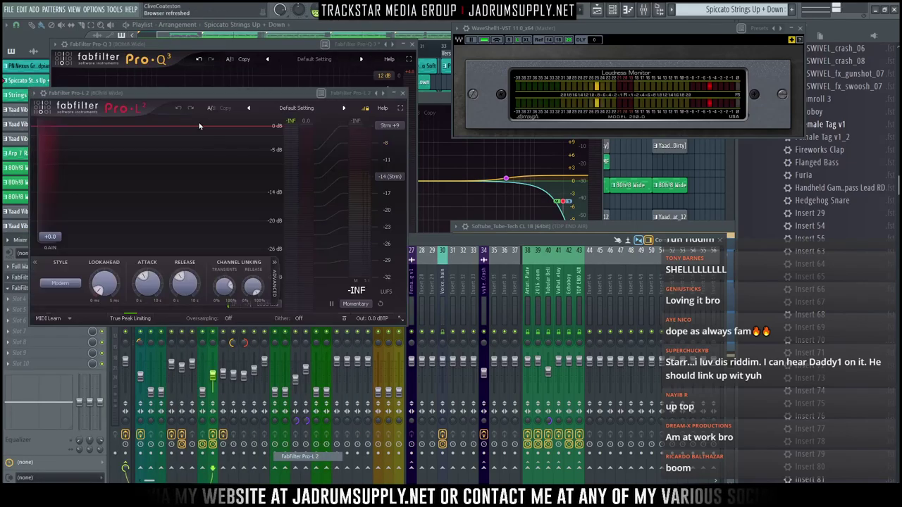
pyautogui.moveTo(206, 89); pyautogui.dragTo(363, 180)
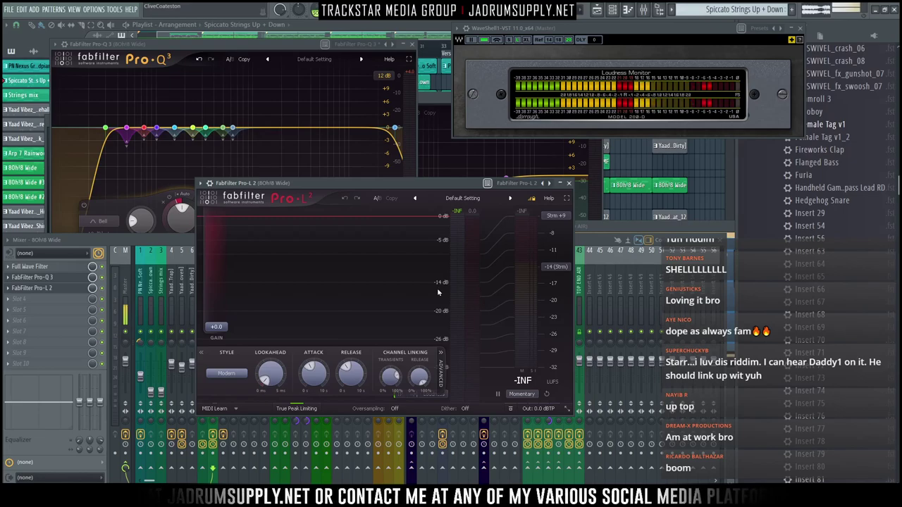
# Set the limiter's output level to -5 dBTP and attack to 0 ms, and turn its release down during playback
pyautogui.press('space')
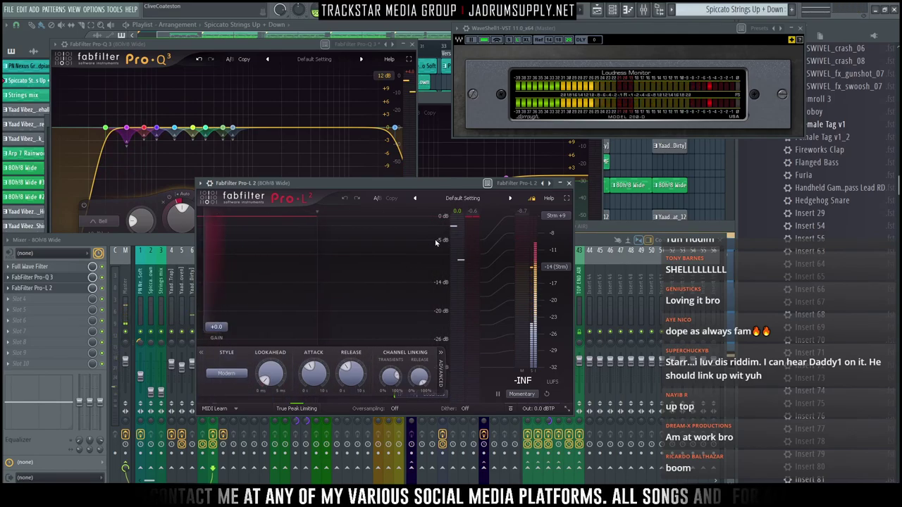
pyautogui.moveTo(534, 411)
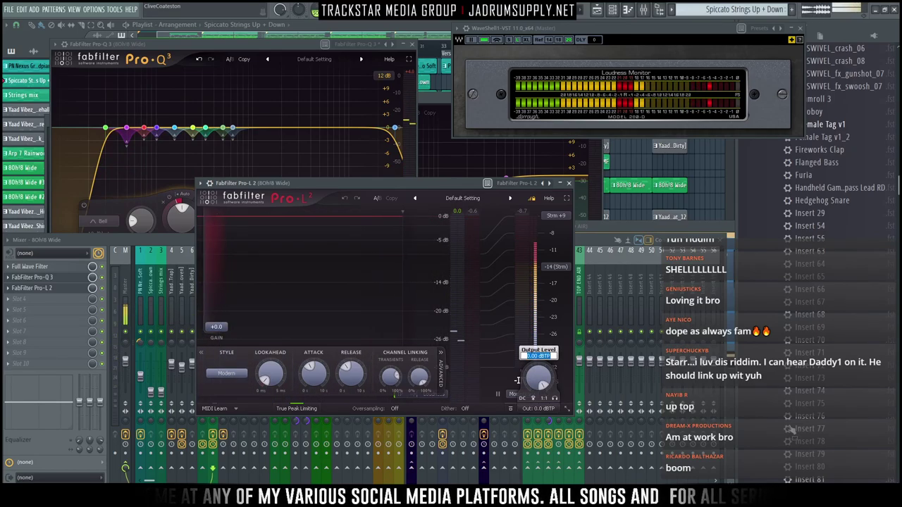
pyautogui.write('-5')
pyautogui.press('Return')
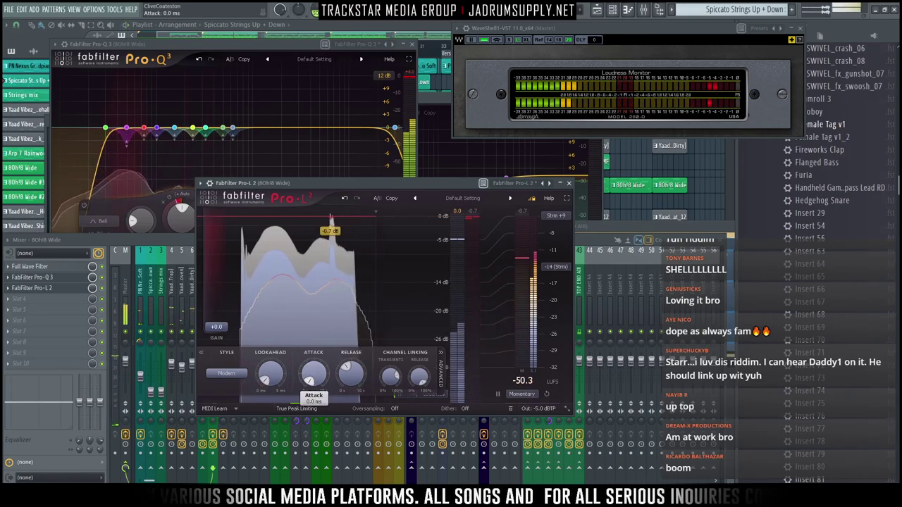
pyautogui.moveTo(345, 366); pyautogui.dragTo(347, 397)
# Set the limiter's style to Transparent and its gain to +5 dB
pyautogui.click(226, 374)
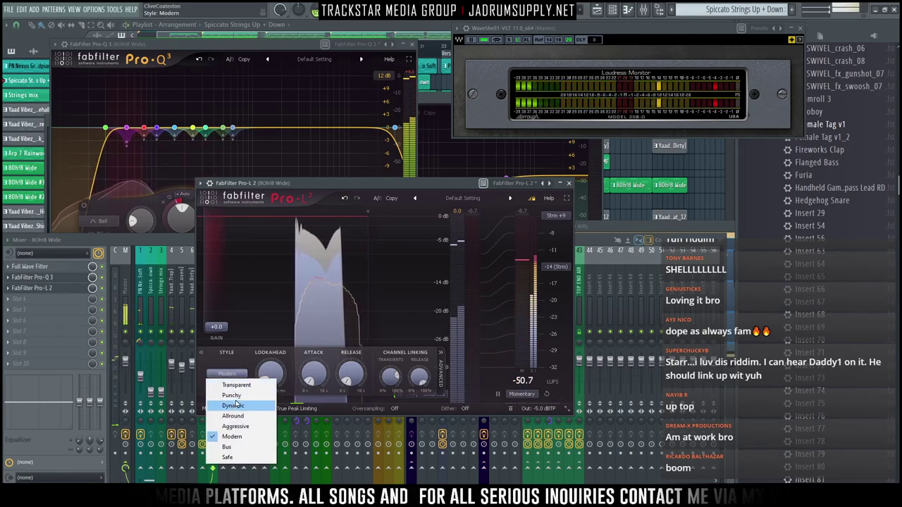
pyautogui.click(242, 386)
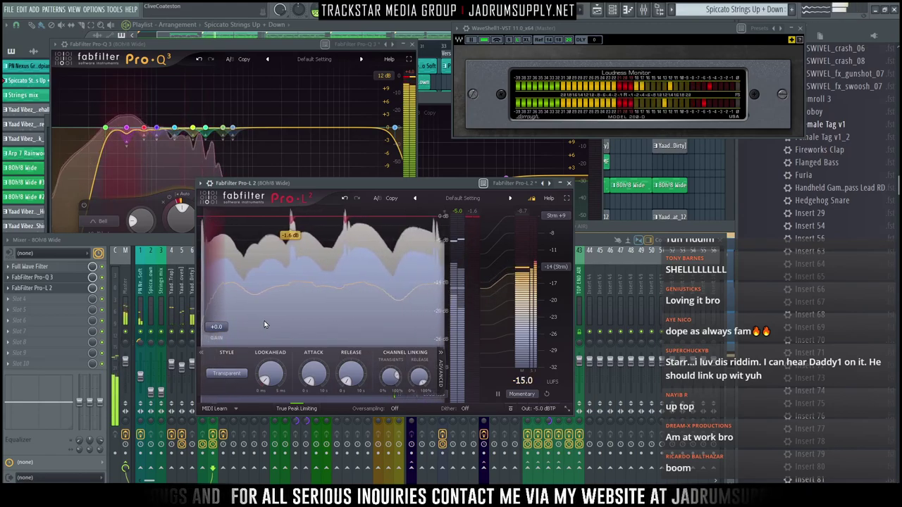
pyautogui.doubleClick(216, 328)
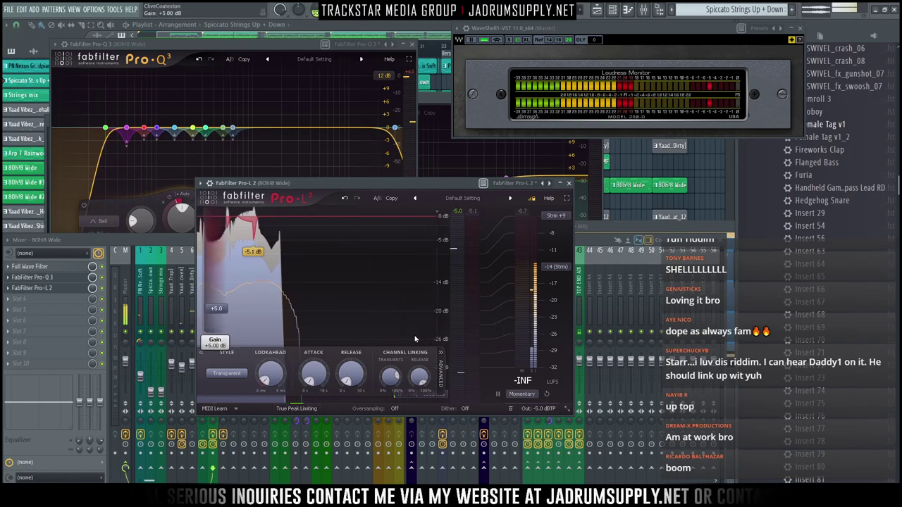
pyautogui.write('5')
pyautogui.press('Return')
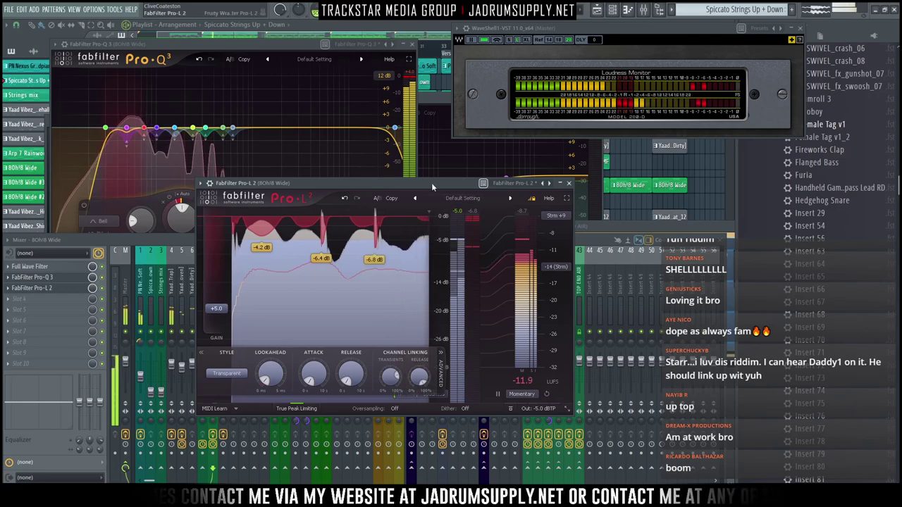
# Move the limiter window off the mixer tracks and raise the BOh!8 Wide track 8 fader to about 63%
pyautogui.moveTo(432, 183); pyautogui.dragTo(579, 178)
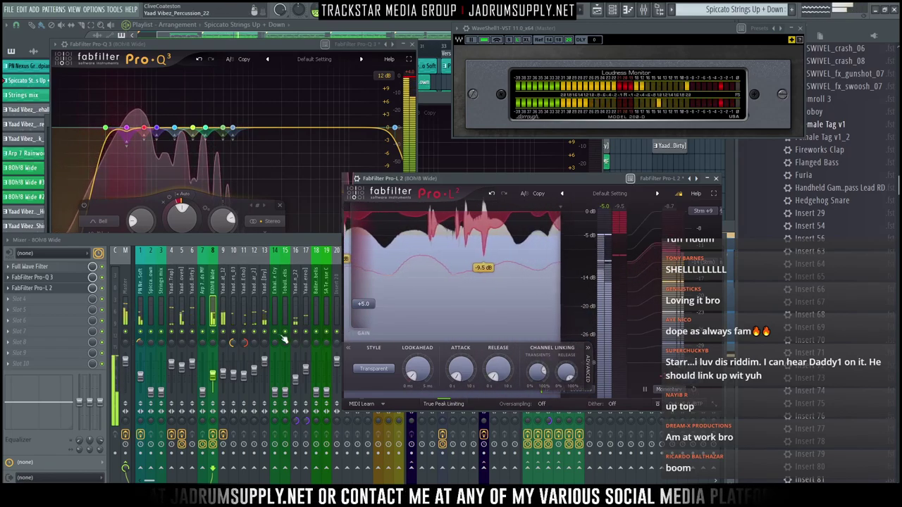
pyautogui.click(217, 379)
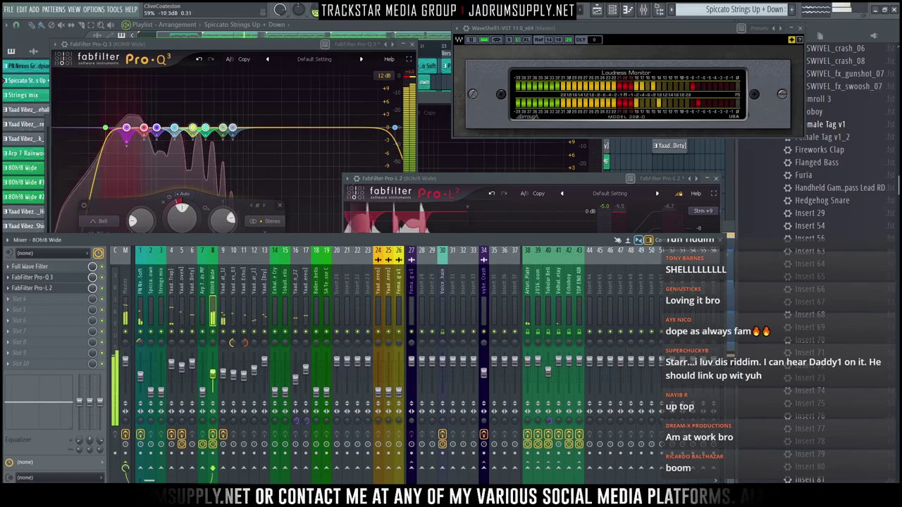
pyautogui.moveTo(213, 374); pyautogui.dragTo(213, 374)
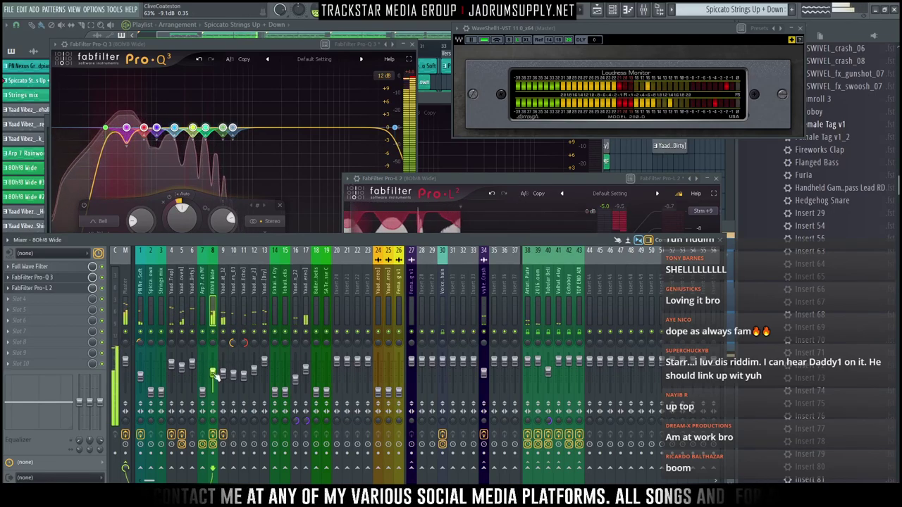
# Load FabFilter Saturn 2 in the BOh!8 Wide track's fourth effect slot
pyautogui.moveTo(63, 294); pyautogui.dragTo(63, 302)
pyautogui.rightClick(64, 300)
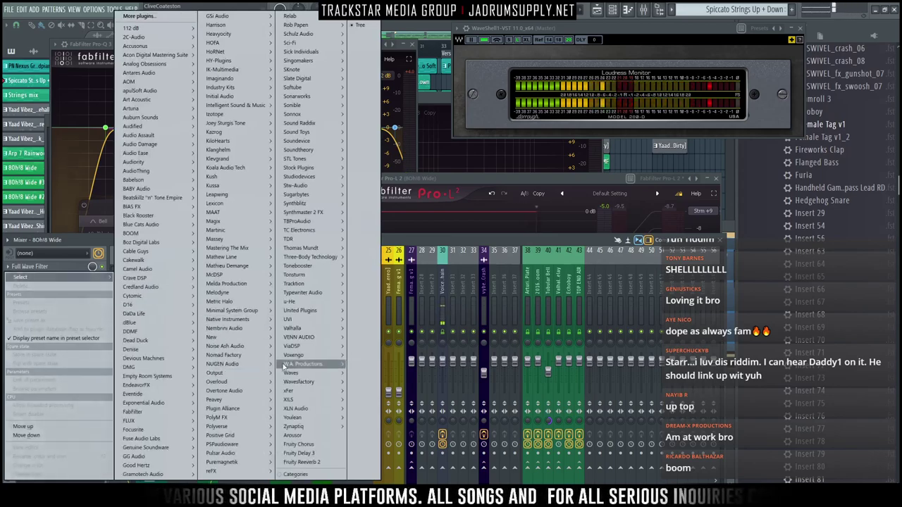
pyautogui.moveTo(182, 415)
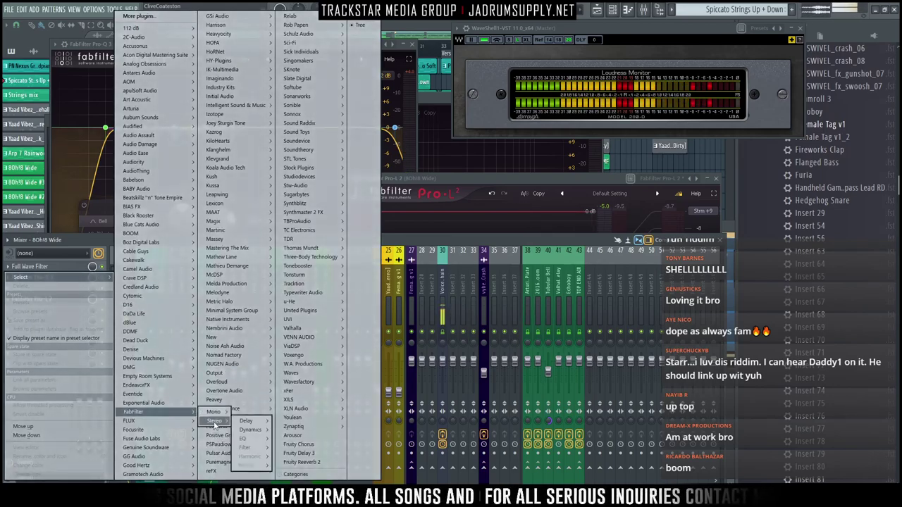
pyautogui.moveTo(214, 420)
pyautogui.moveTo(257, 430)
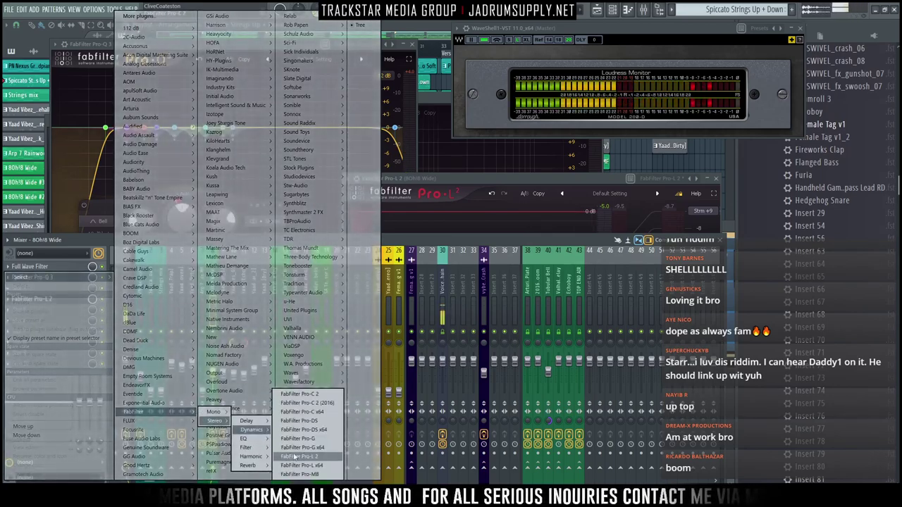
pyautogui.moveTo(252, 457)
pyautogui.click(302, 466)
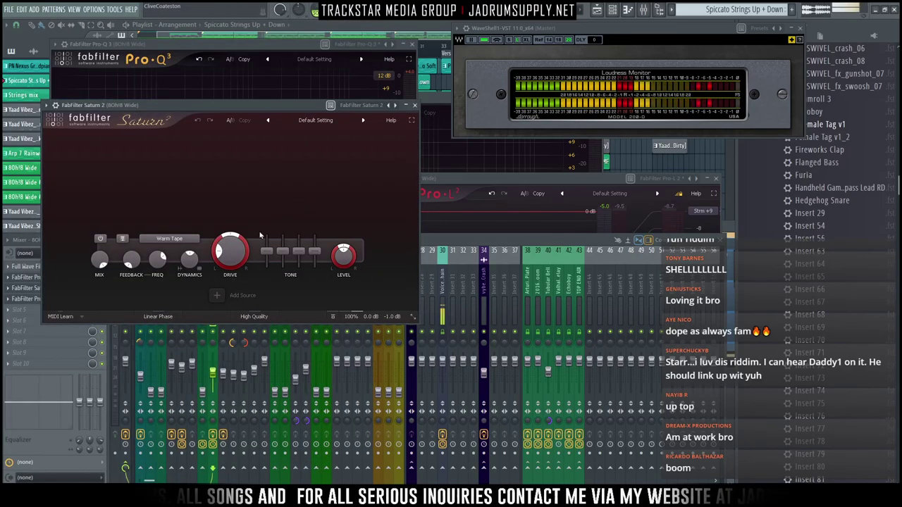
# Split Saturn 2 into three bands in full-screen view, with the lower crossover at about 137 Hz
pyautogui.click(412, 120)
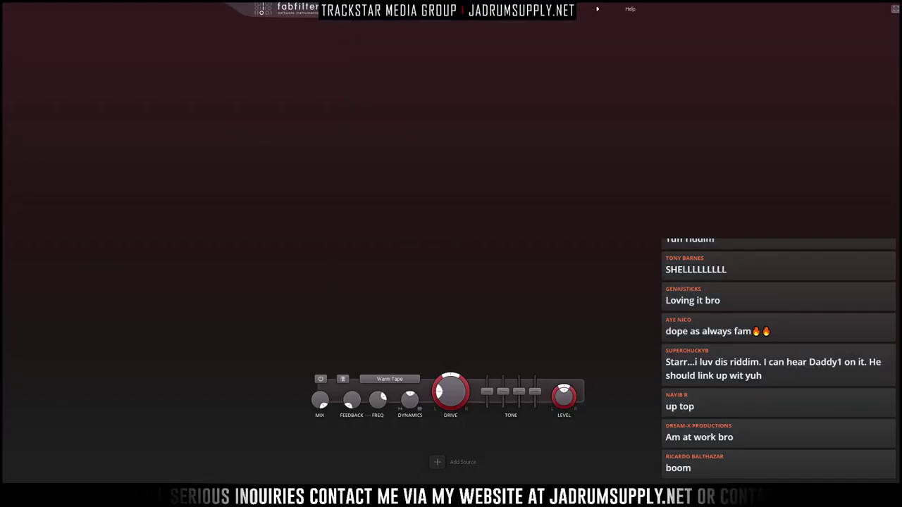
pyautogui.press('space')
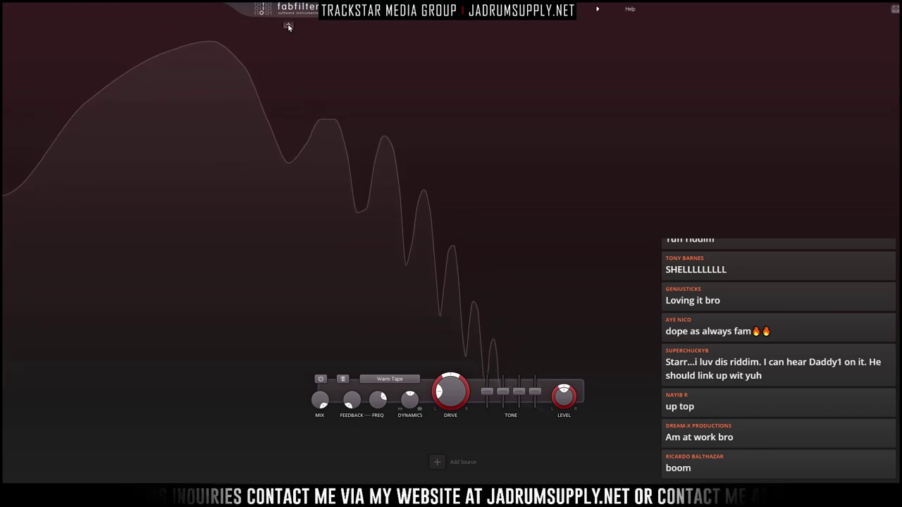
pyautogui.click(296, 26)
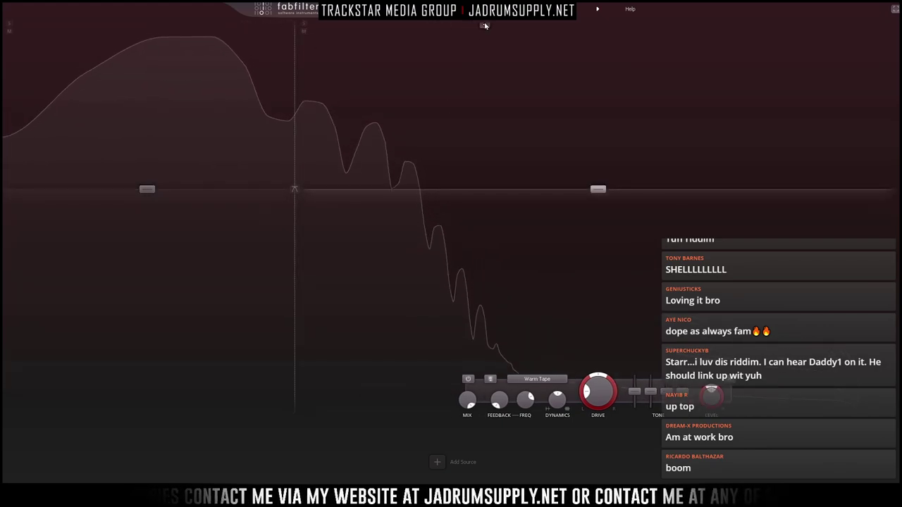
pyautogui.click(486, 26)
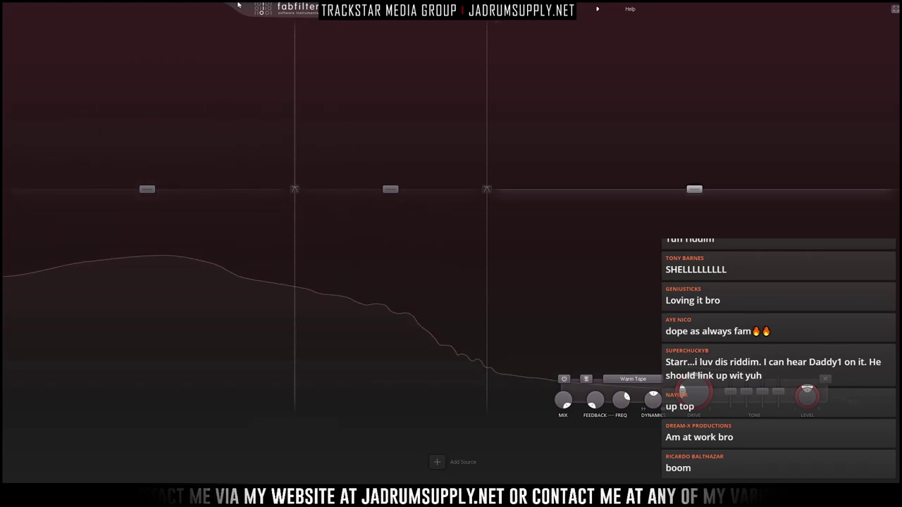
# Raise the low band's drive and set the middle band's style to Heavy Saturation
pyautogui.click(176, 148)
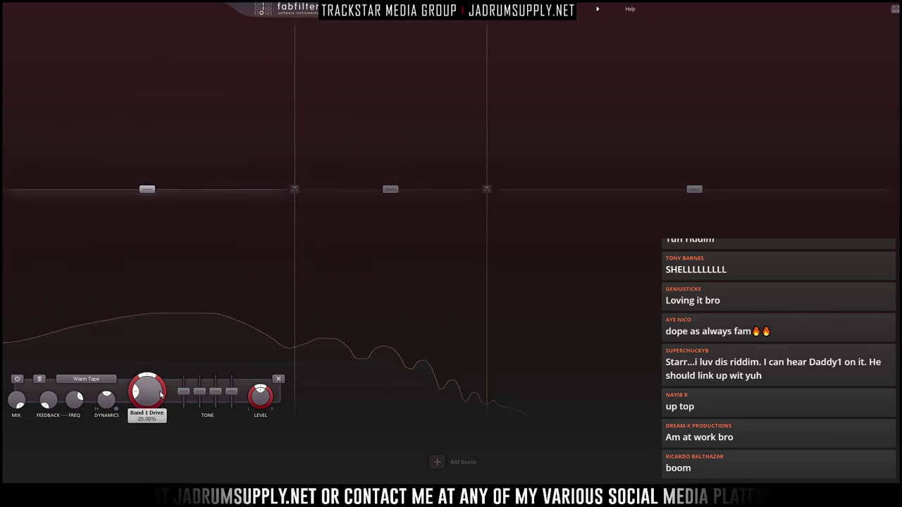
pyautogui.moveTo(156, 392); pyautogui.dragTo(151, 366)
pyautogui.click(370, 256)
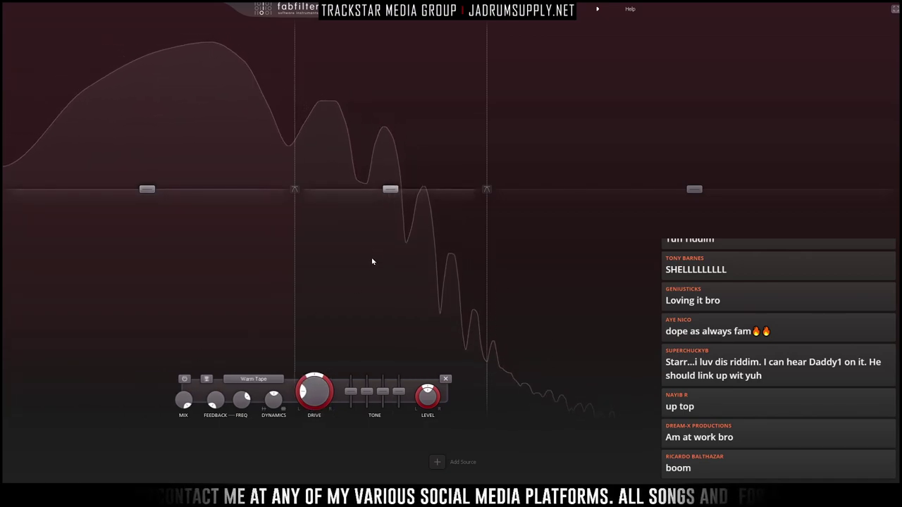
pyautogui.click(330, 382)
pyautogui.moveTo(356, 421)
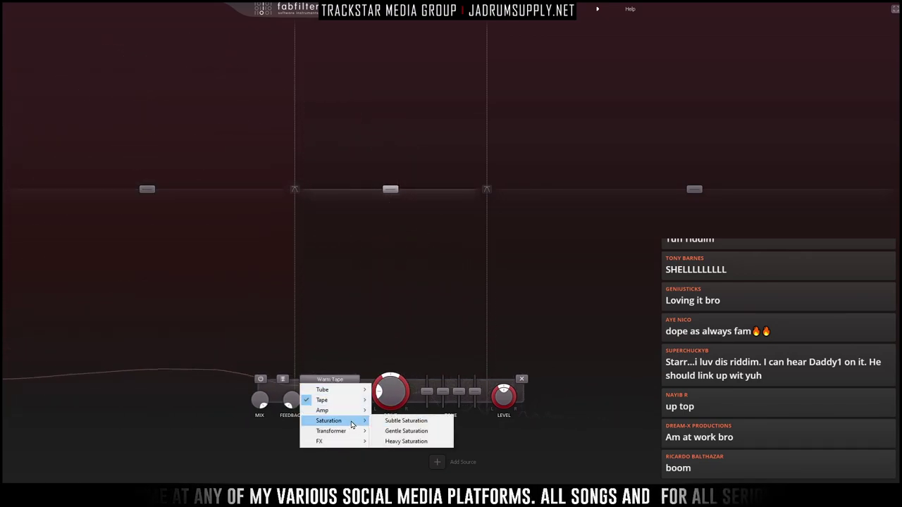
pyautogui.click(406, 441)
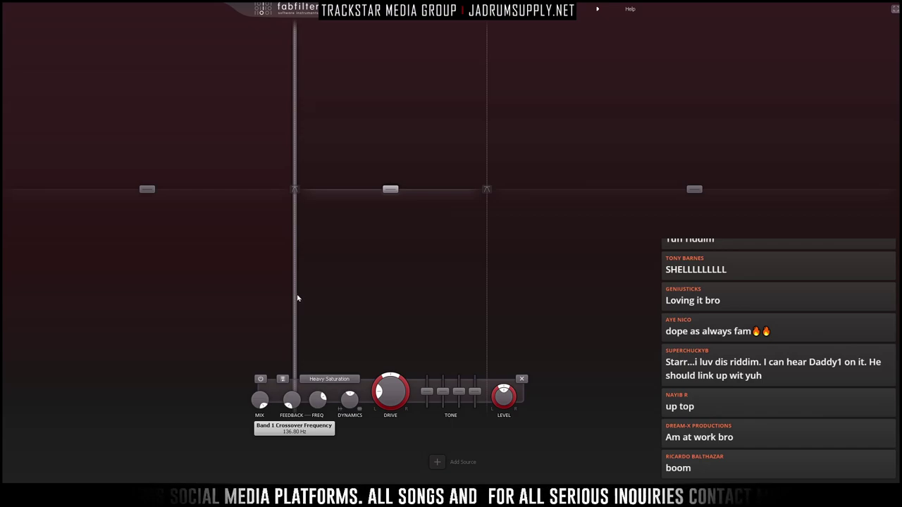
# Increase the Saturn 2 middle band's drive for auditioning, and settle it at a moderate amount
pyautogui.click(137, 260)
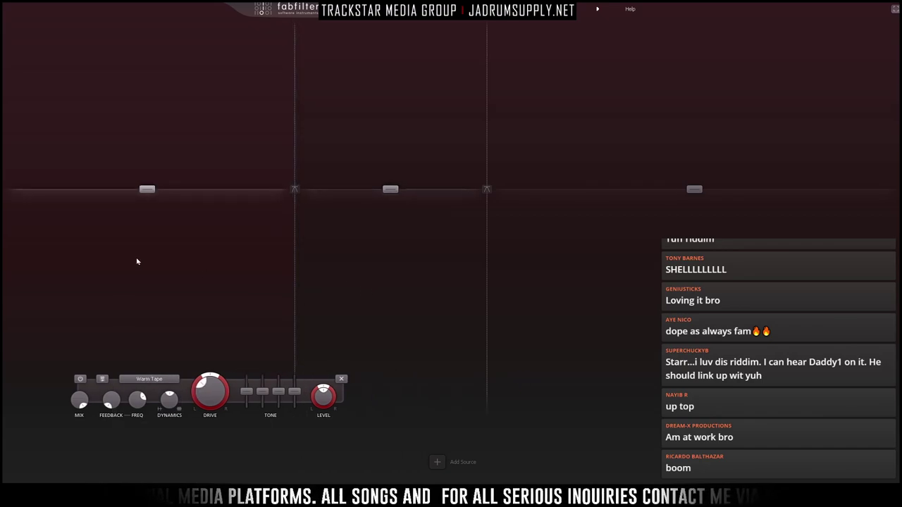
pyautogui.click(333, 272)
pyautogui.moveTo(389, 400); pyautogui.dragTo(370, 273)
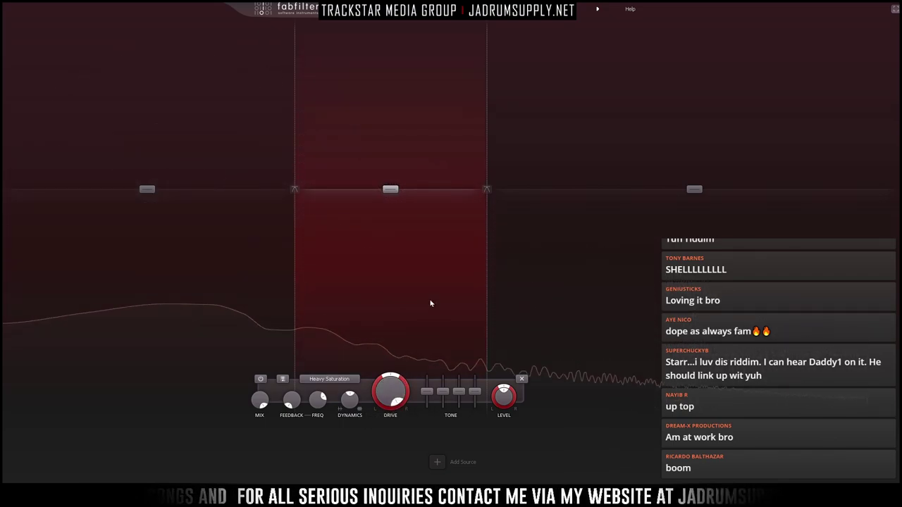
pyautogui.moveTo(390, 399)
pyautogui.moveTo(389, 400); pyautogui.dragTo(399, 469)
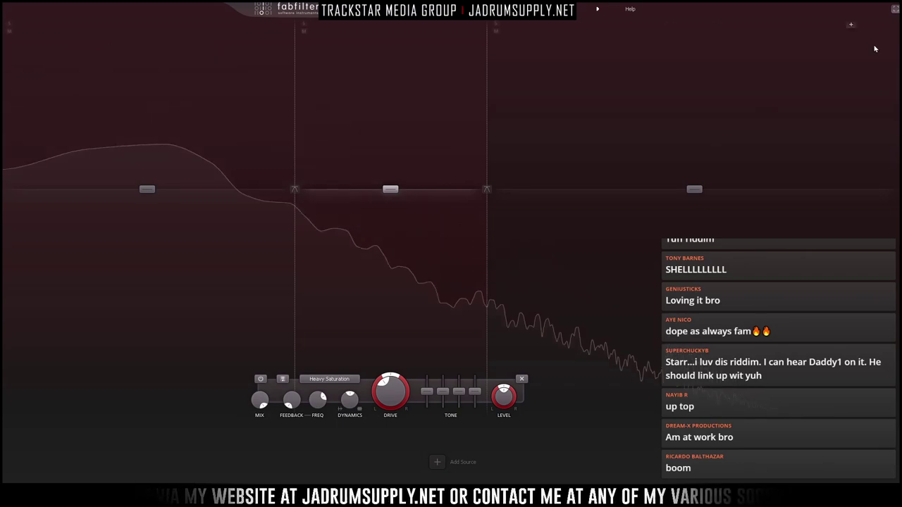
# Leave Saturn 2's full-screen view, place it ahead of Pro-L 2 in the BOh!8 Wide effect chain, and close its window
pyautogui.click(895, 8)
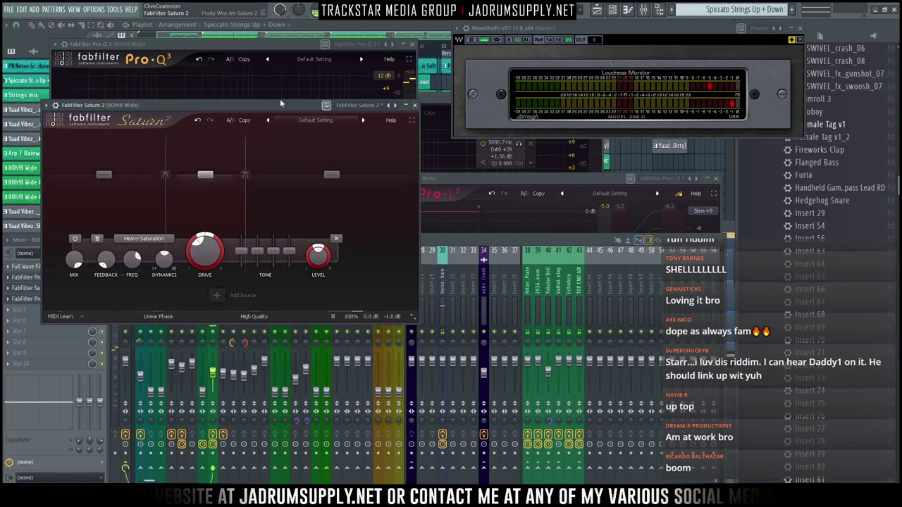
pyautogui.moveTo(276, 103); pyautogui.dragTo(318, 163)
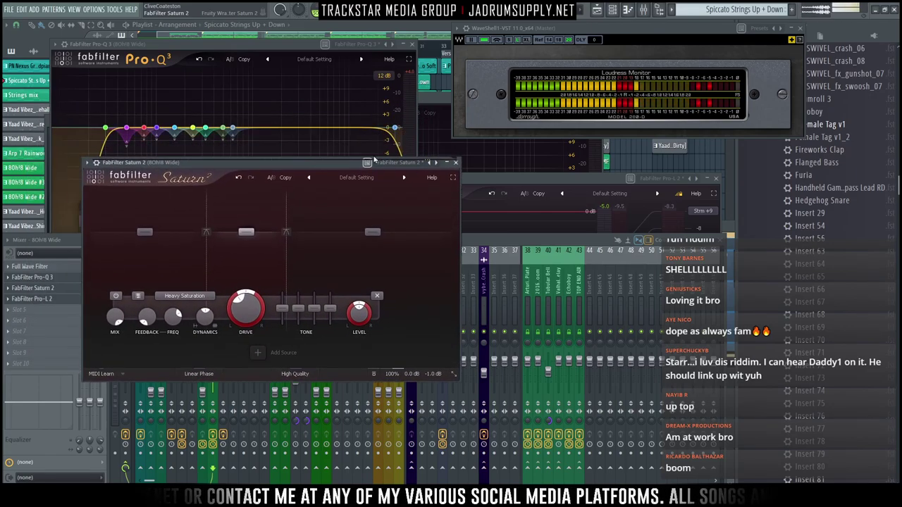
pyautogui.click(456, 164)
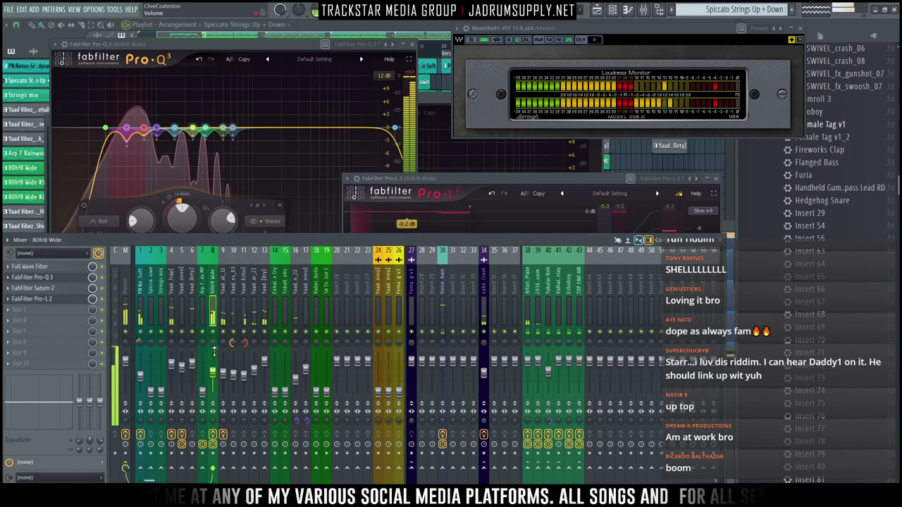
# Balance the BOh!8 Wide and grand piano faders around 64%, and raise the Spiccato Strings track 2 fader and pan it right
pyautogui.moveTo(213, 373); pyautogui.dragTo(212, 372)
pyautogui.click(141, 377)
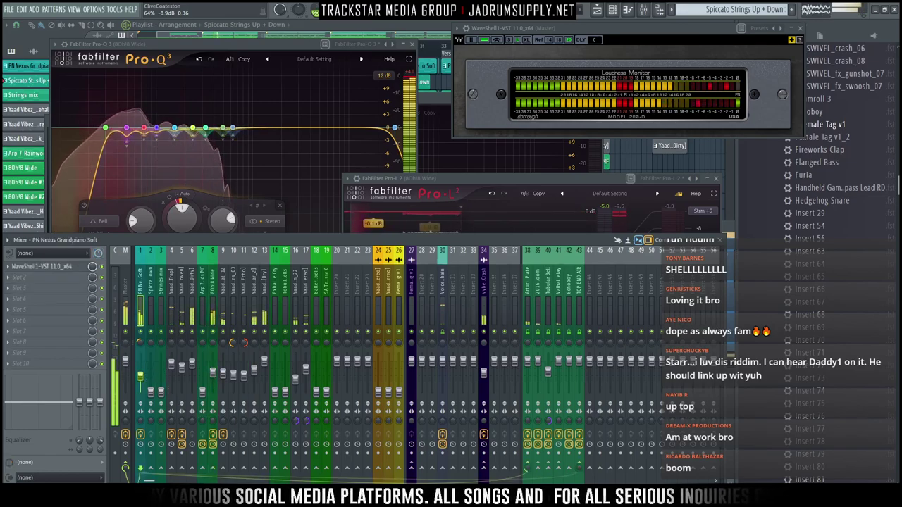
pyautogui.click(151, 386)
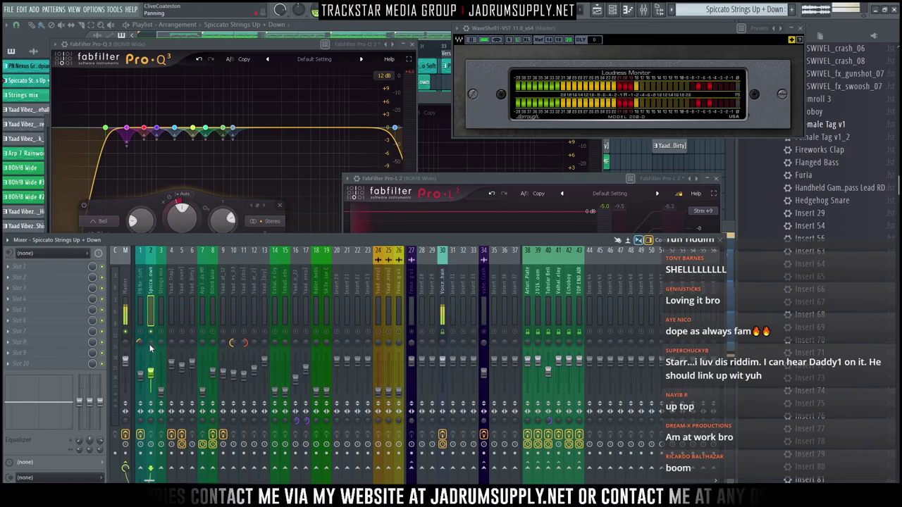
pyautogui.moveTo(150, 344); pyautogui.dragTo(151, 336)
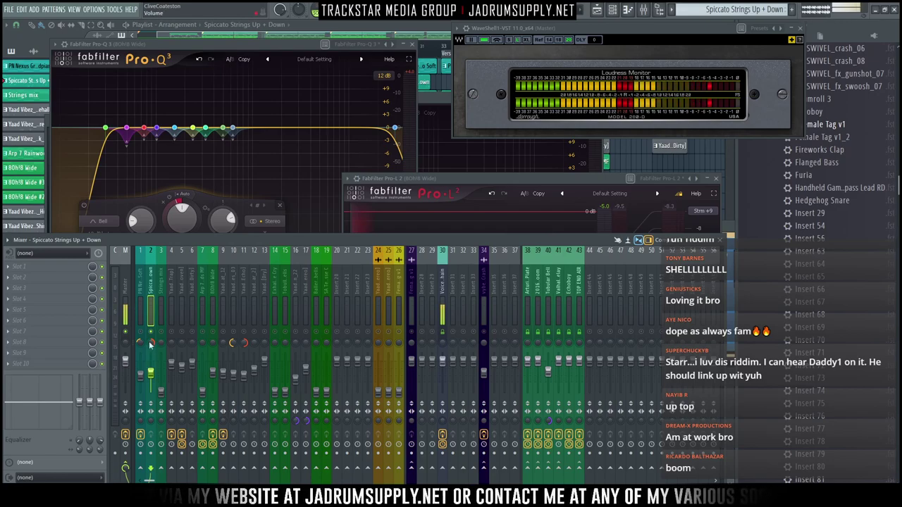
# Load the T-RackS 5 equalizer TR5 EQ-81 in the Spiccato Strings track's first effect slot and enlarge its window
pyautogui.click(60, 267)
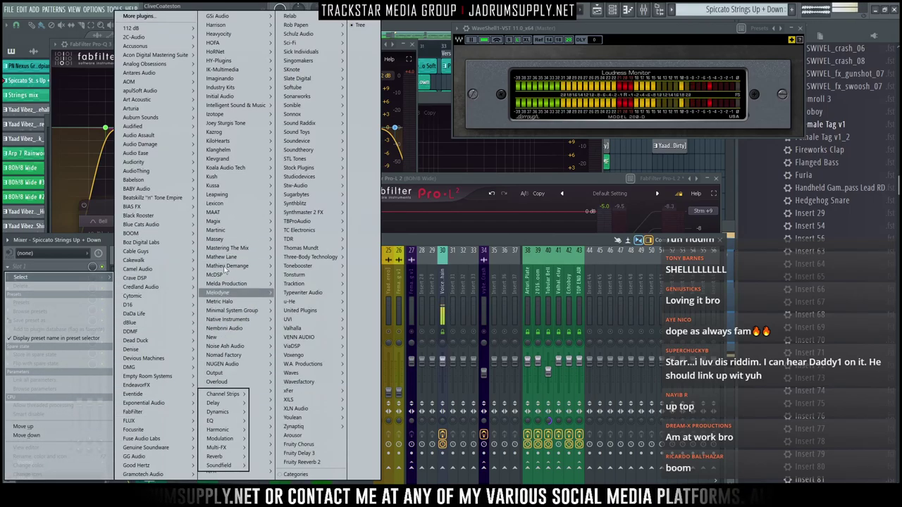
pyautogui.moveTo(226, 69)
pyautogui.moveTo(296, 87)
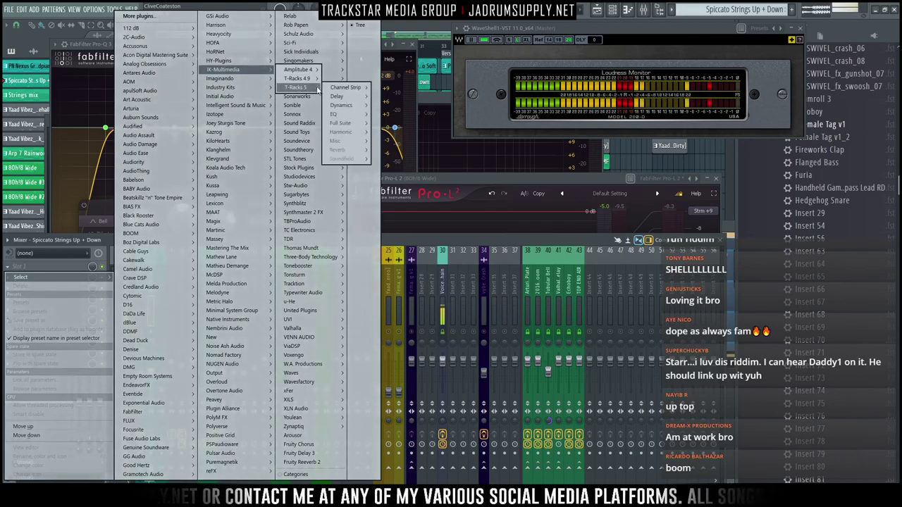
pyautogui.moveTo(344, 114)
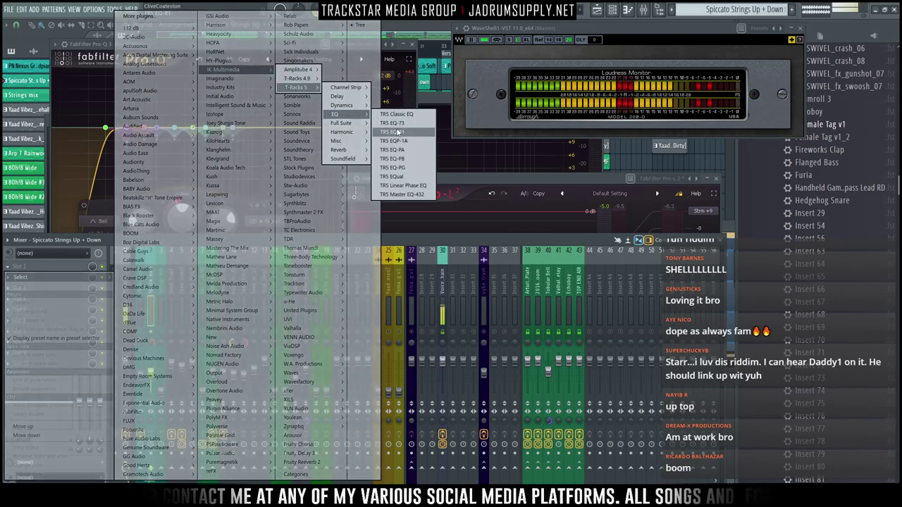
pyautogui.click(394, 132)
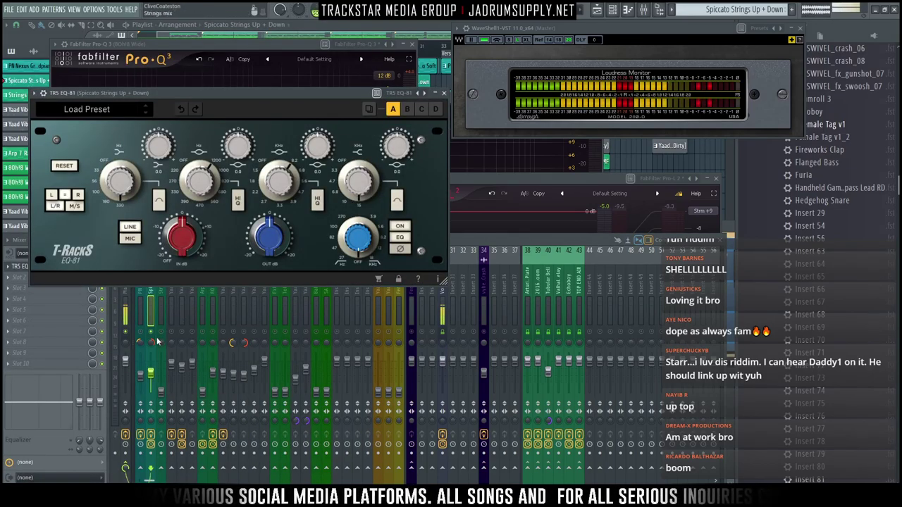
pyautogui.moveTo(259, 91); pyautogui.dragTo(241, 77)
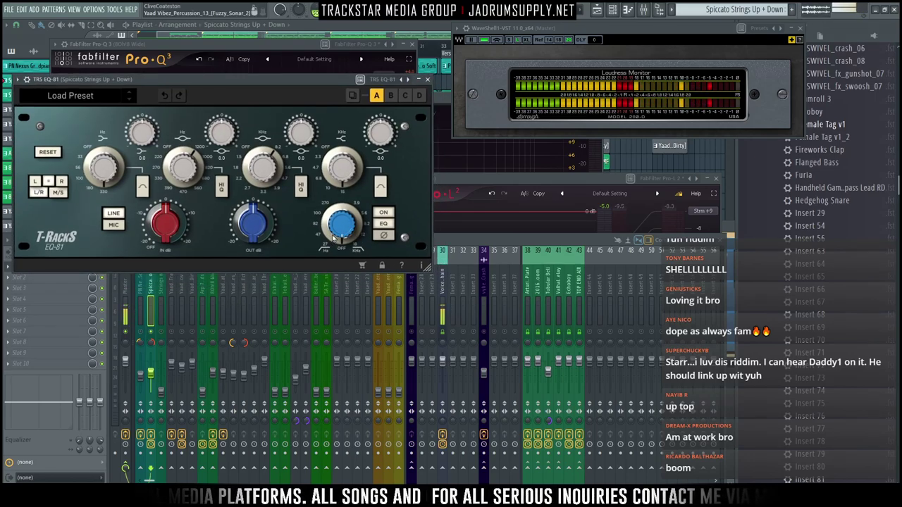
pyautogui.moveTo(340, 100); pyautogui.dragTo(357, 149)
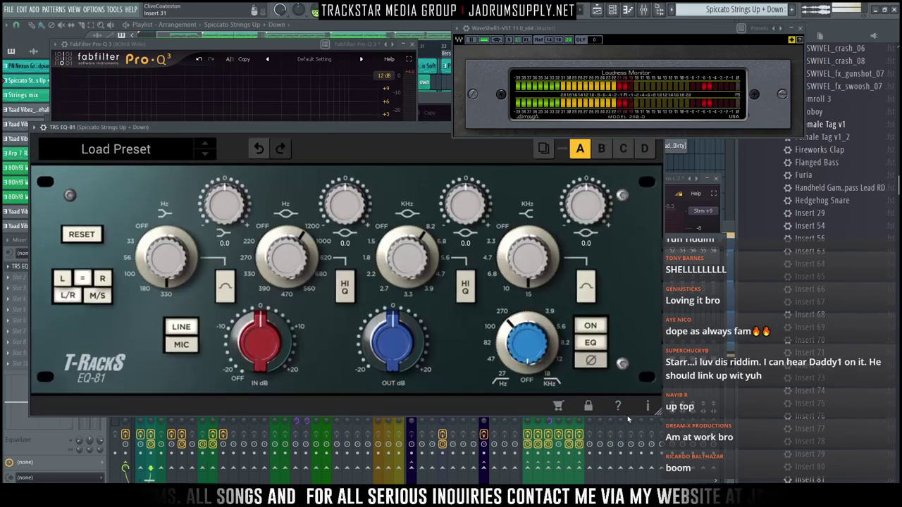
pyautogui.moveTo(402, 129); pyautogui.dragTo(428, 173)
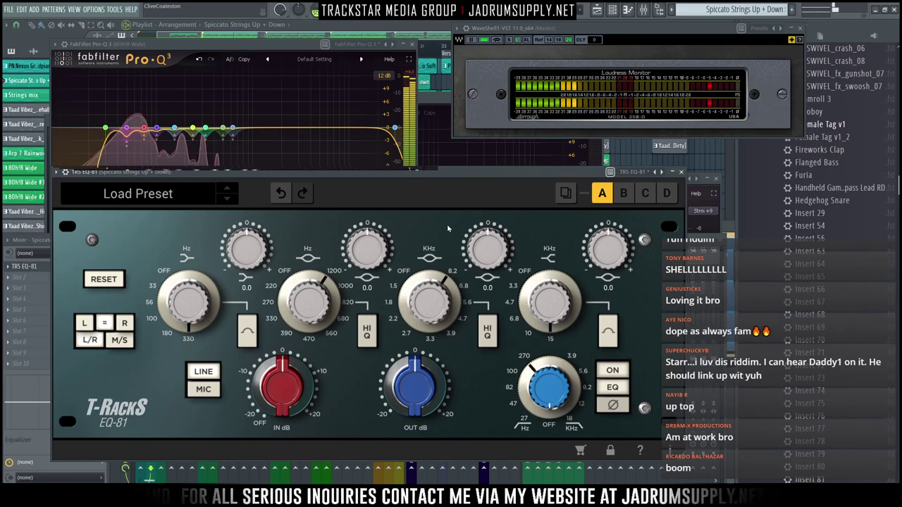
pyautogui.moveTo(456, 172); pyautogui.dragTo(433, 174)
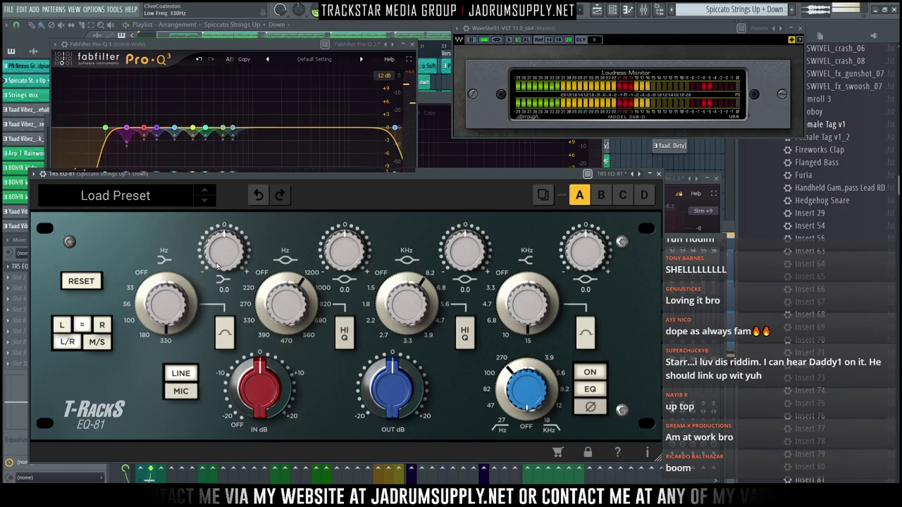
# Set the EQ-81 low band at 330 Hz to -3.0 dB, lower the input gain to -6, and raise the output
pyautogui.moveTo(218, 242); pyautogui.dragTo(218, 257)
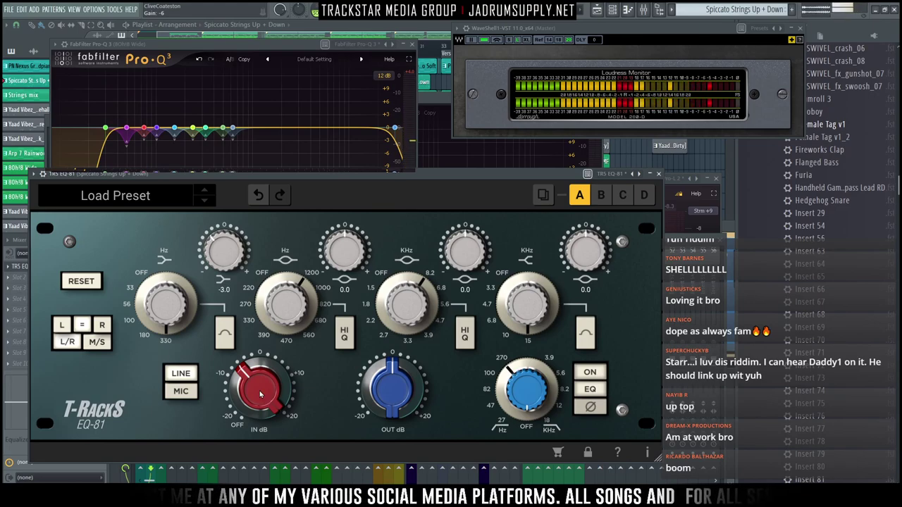
pyautogui.moveTo(401, 399); pyautogui.dragTo(392, 379)
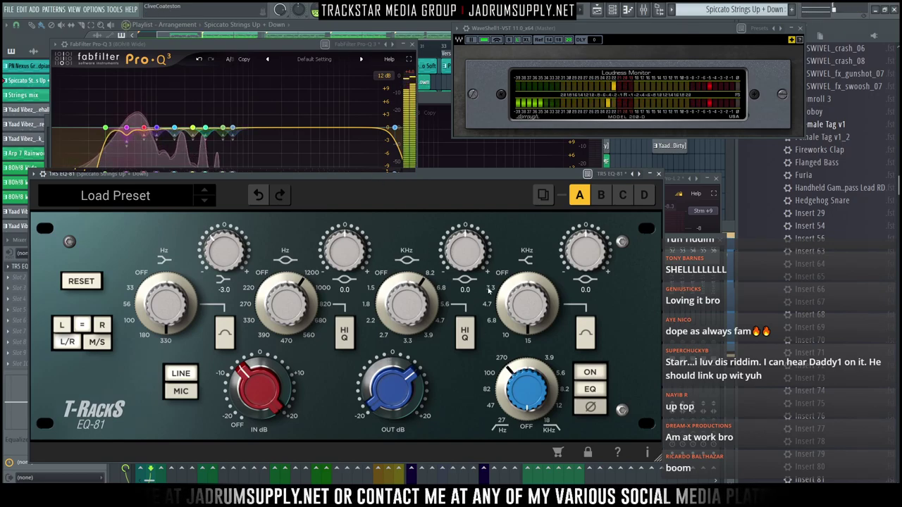
# Boost the EQ-81 high band at 15 kHz to 2.9 and the high-mid band to 1.6, with output at +8
pyautogui.moveTo(576, 246); pyautogui.dragTo(567, 232)
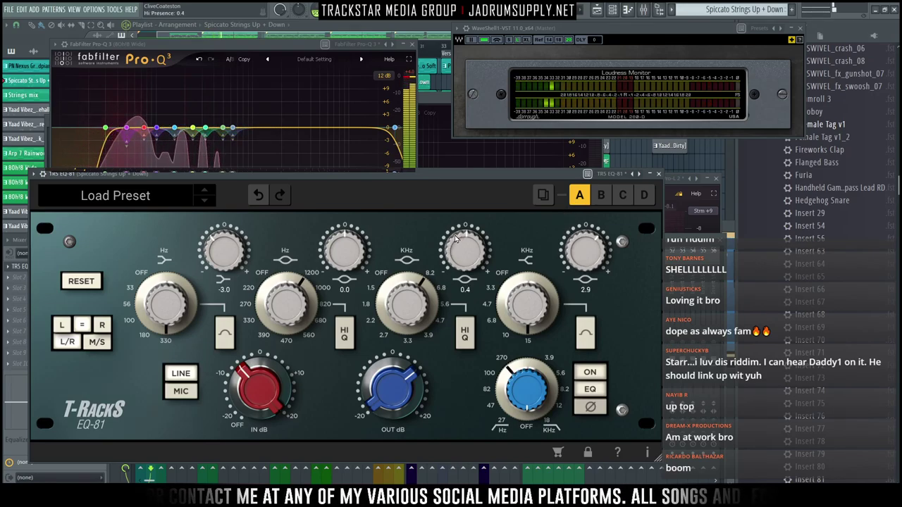
pyautogui.moveTo(455, 239); pyautogui.dragTo(457, 229)
pyautogui.press('F9')
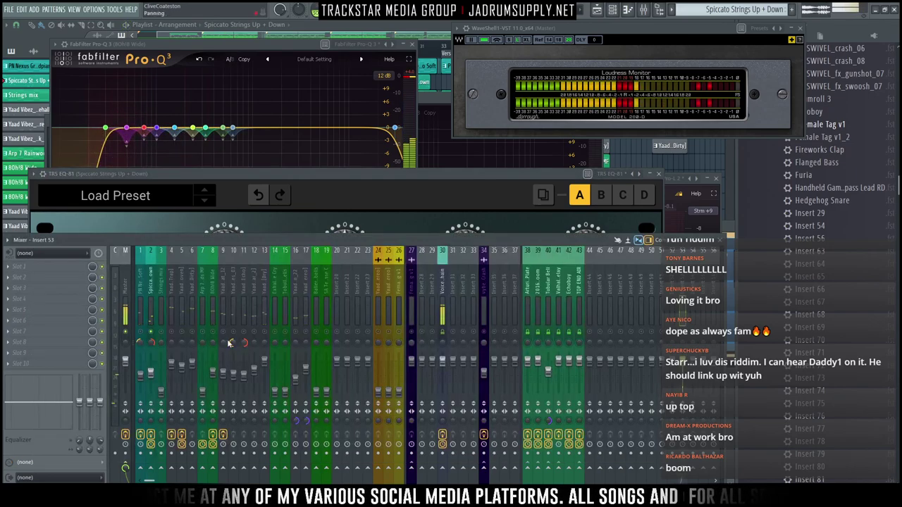
pyautogui.moveTo(469, 171); pyautogui.dragTo(468, 153)
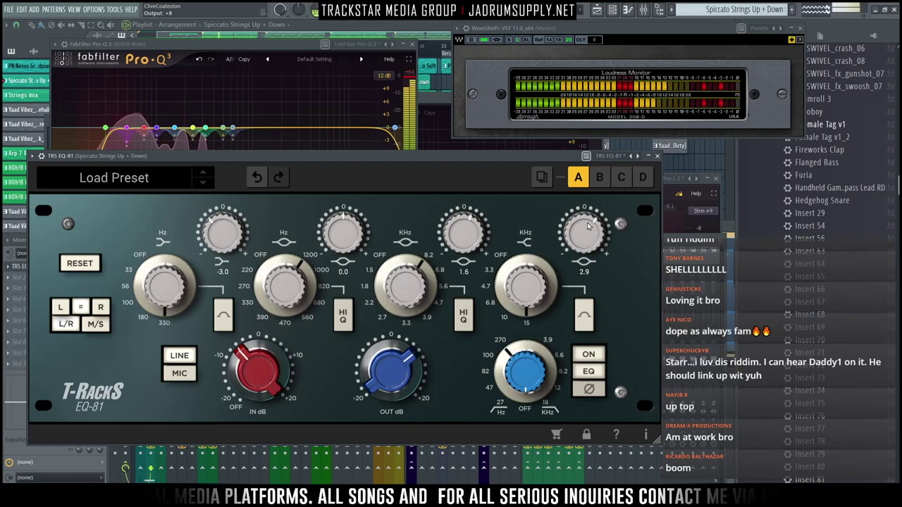
# Set the Spiccato Strings track 2 fader to about 64% and send the track to the plate reverb on track 38
pyautogui.click(675, 255)
pyautogui.click(150, 373)
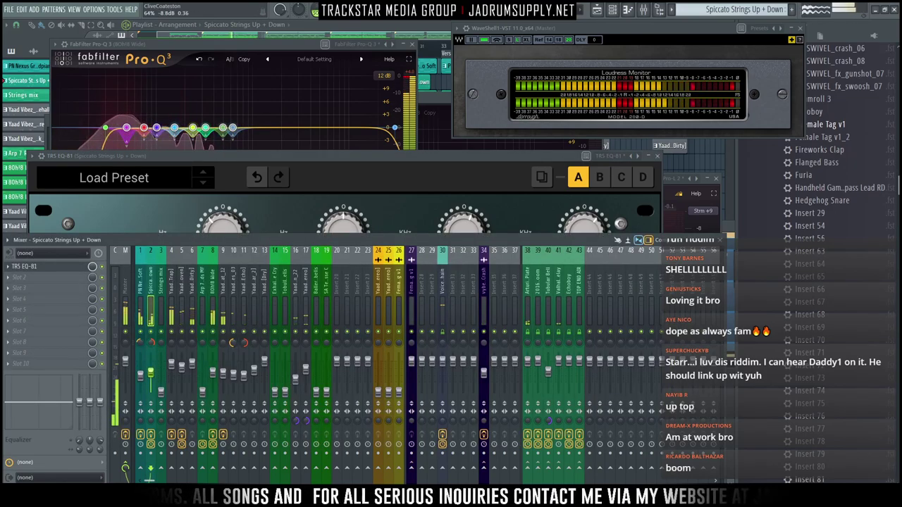
pyautogui.click(529, 469)
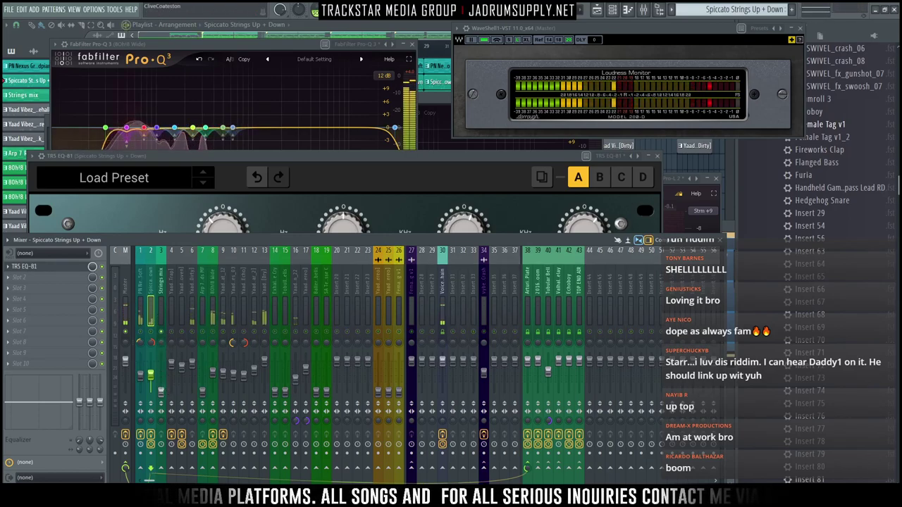
# Bring the Strings mix track 3 into the mix and load Fruity Parametric EQ 2 in its first effect slot
pyautogui.click(162, 330)
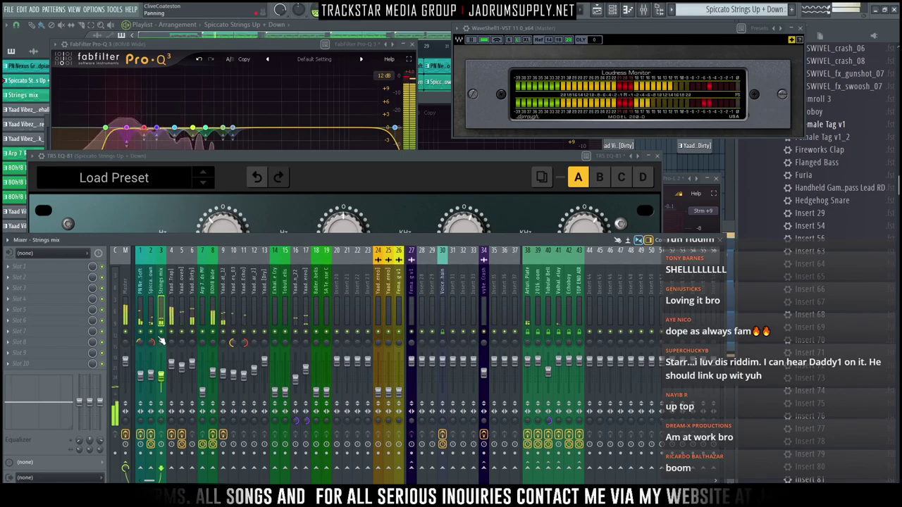
pyautogui.click(49, 266)
pyautogui.moveTo(28, 276)
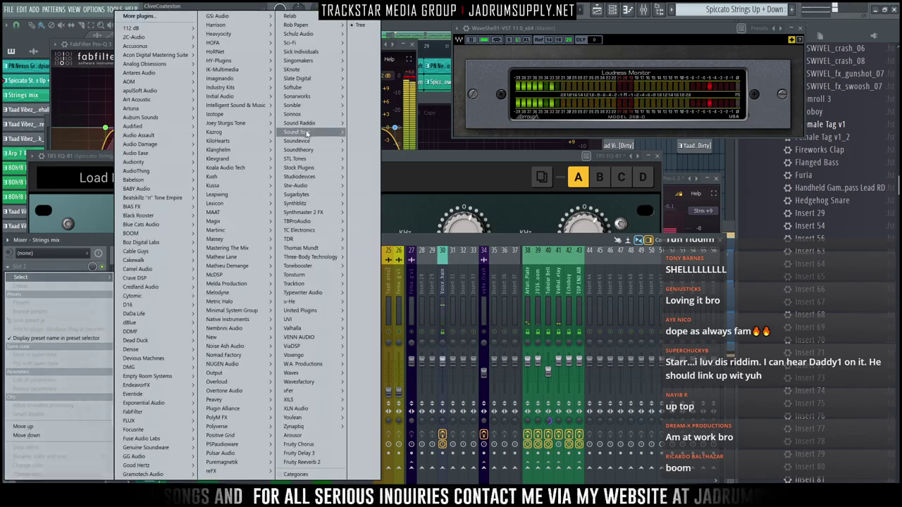
pyautogui.moveTo(311, 167)
pyautogui.moveTo(363, 177)
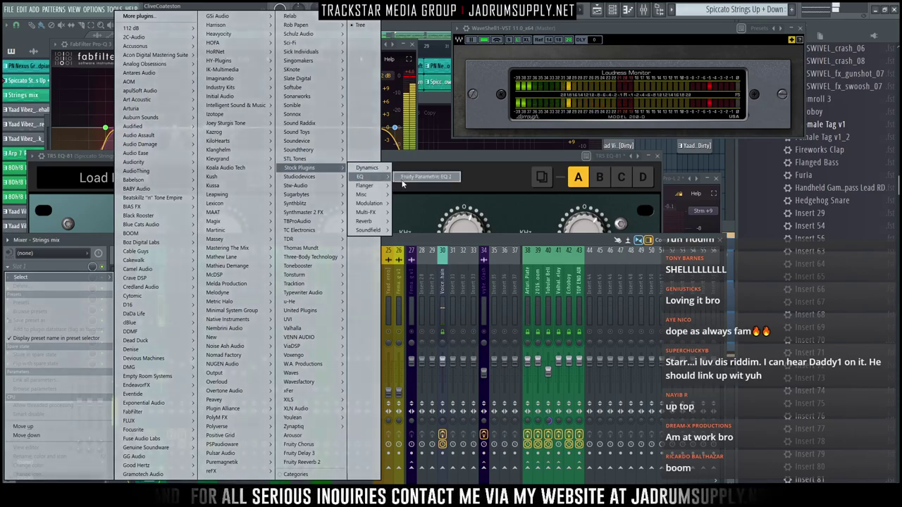
pyautogui.click(408, 178)
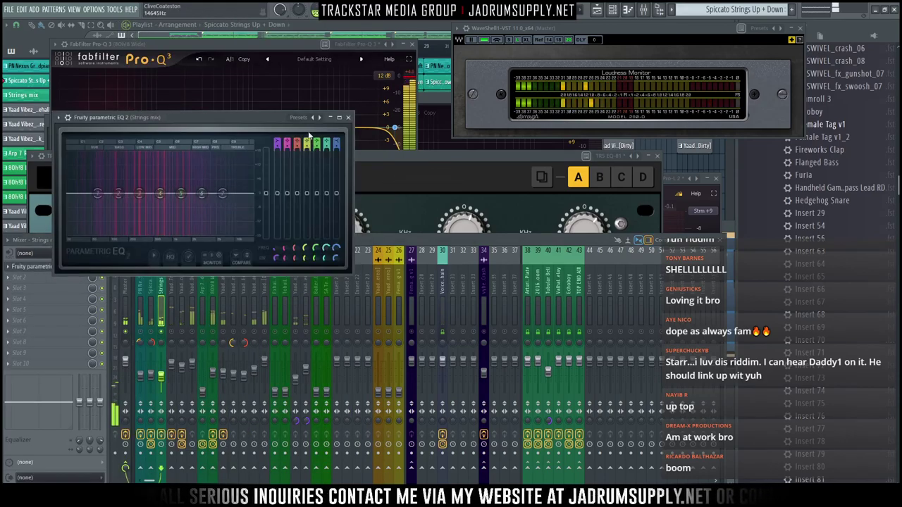
# Apply the Full Wave Filter preset to the Strings mix equalizer and move its low-cut point higher in frequency
pyautogui.rightClick(317, 118)
pyautogui.click(345, 74)
pyautogui.moveTo(99, 187)
pyautogui.mouseDown()
pyautogui.moveTo(91, 189)
pyautogui.moveTo(116, 193)
pyautogui.mouseUp()
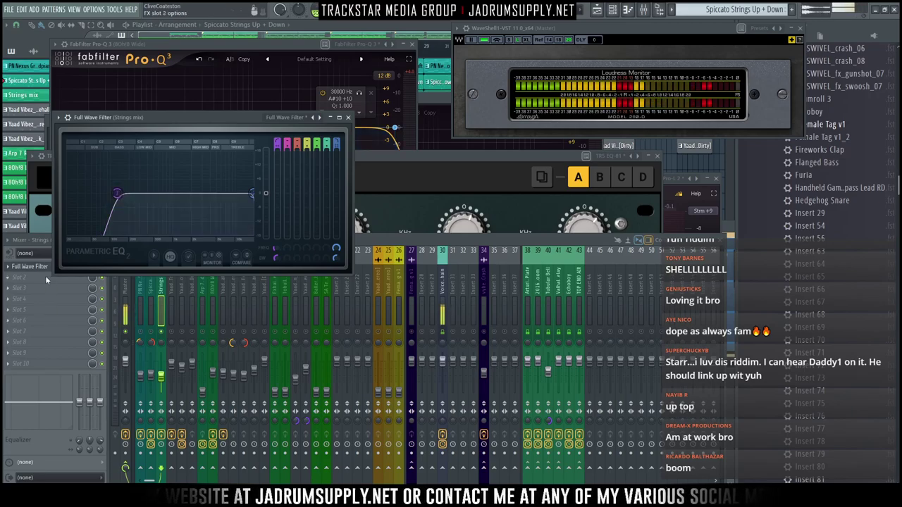
# Open the stock soundfield plugin choices for another effect on the Strings mix track
pyautogui.click(9, 266)
pyautogui.moveTo(20, 277)
pyautogui.moveTo(319, 172)
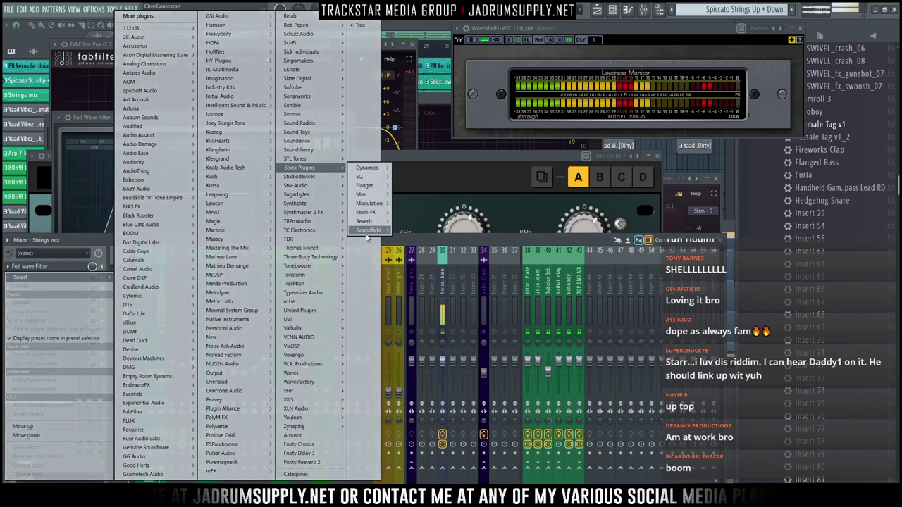
# Add Fruity Stereo Shaper to the Strings mix track's second slot and load its Delay preset
pyautogui.moveTo(370, 230)
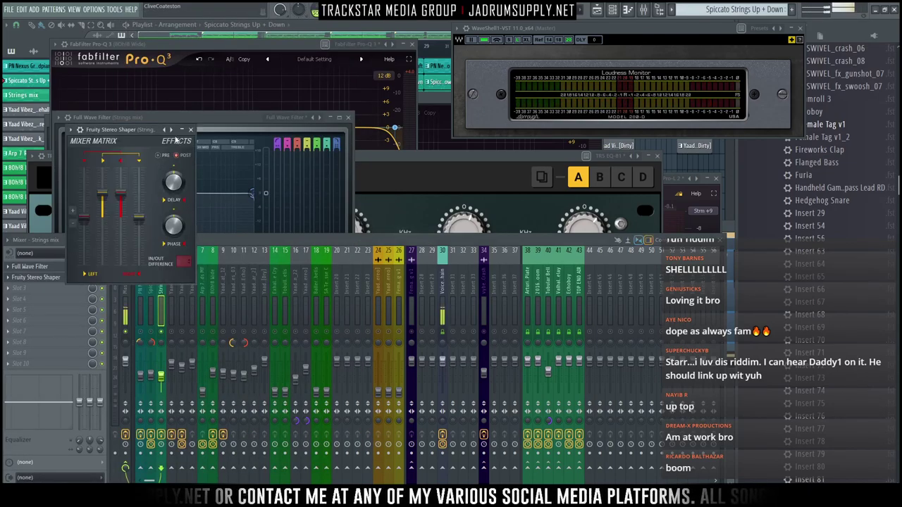
pyautogui.click(171, 132)
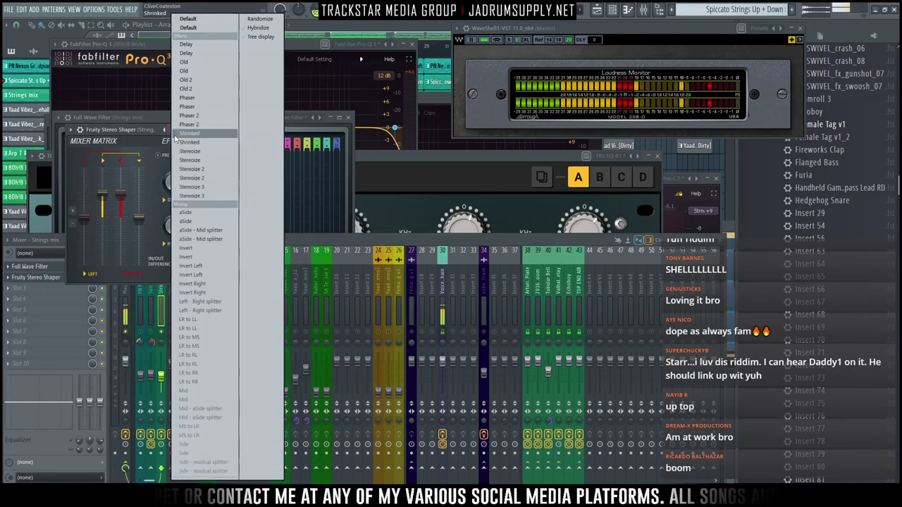
pyautogui.click(188, 53)
pyautogui.moveTo(131, 133); pyautogui.dragTo(282, 117)
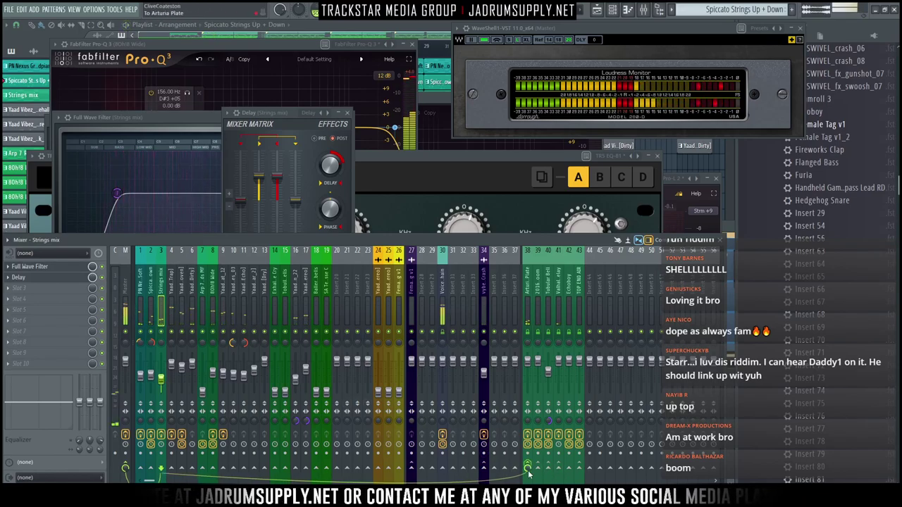
# Lower the volumes of the Strings mix and Spiccato strings mixer tracks slightly
pyautogui.moveTo(161, 381)
pyautogui.mouseDown()
pyautogui.moveTo(150, 378)
pyautogui.moveTo(167, 385)
pyautogui.mouseUp()
pyautogui.click(150, 379)
pyautogui.click(141, 378)
pyautogui.click(194, 364)
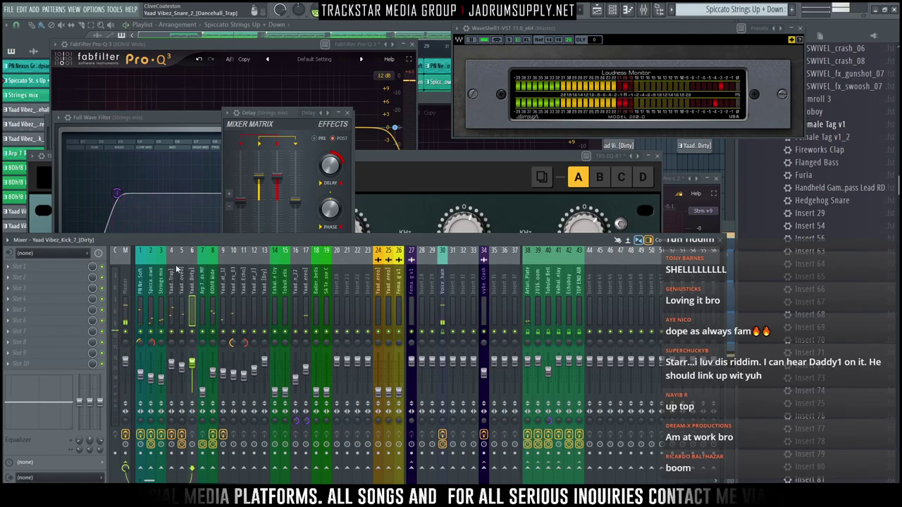
# On mixer insert 8, close the empty second slot by moving FabFilter Pro-Q 3, Saturn 2 and Pro-L 2 up one slot each
pyautogui.click(213, 294)
pyautogui.moveTo(55, 312); pyautogui.dragTo(54, 279)
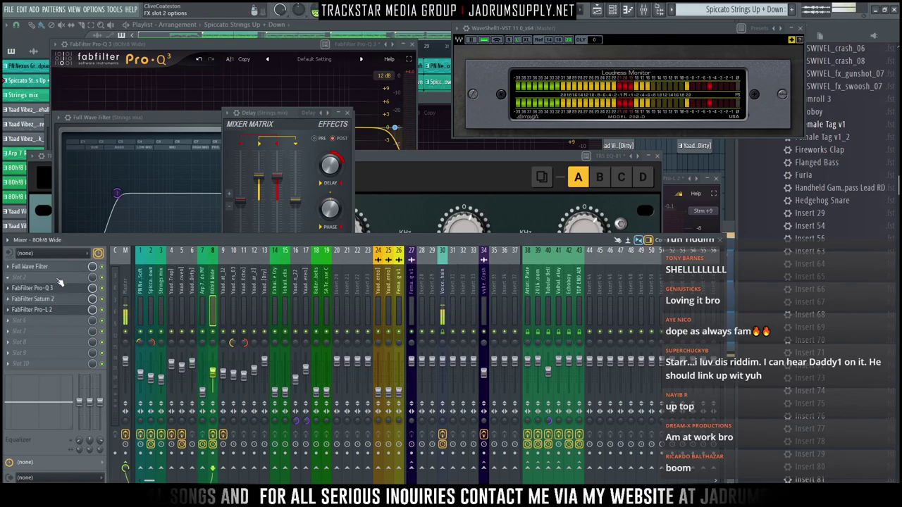
pyautogui.scroll(1, 58, 289)
pyautogui.scroll(1, 55, 309)
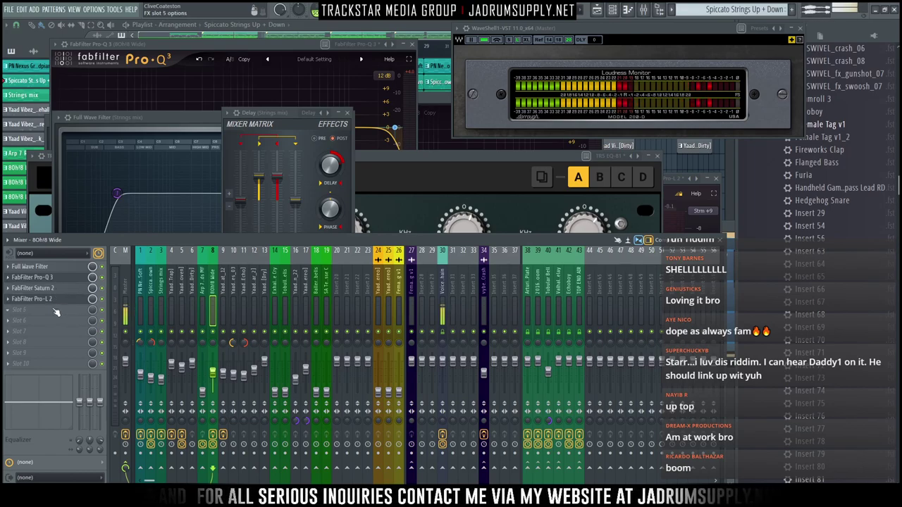
# Add the stereo FabFilter Pro-C 2 compressor to slot 5 of insert 8 and place its window clear of the first mixer tracks
pyautogui.click(54, 311)
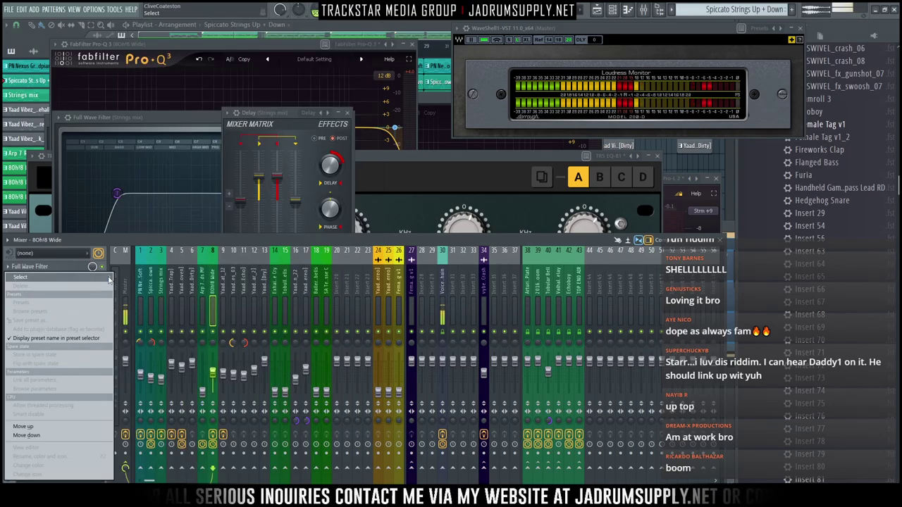
pyautogui.moveTo(110, 278)
pyautogui.moveTo(204, 115)
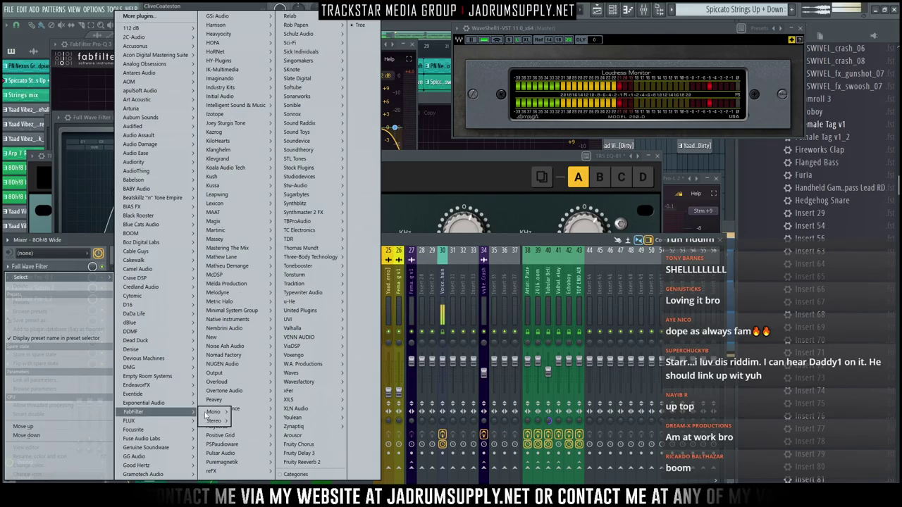
pyautogui.moveTo(214, 421)
pyautogui.moveTo(252, 430)
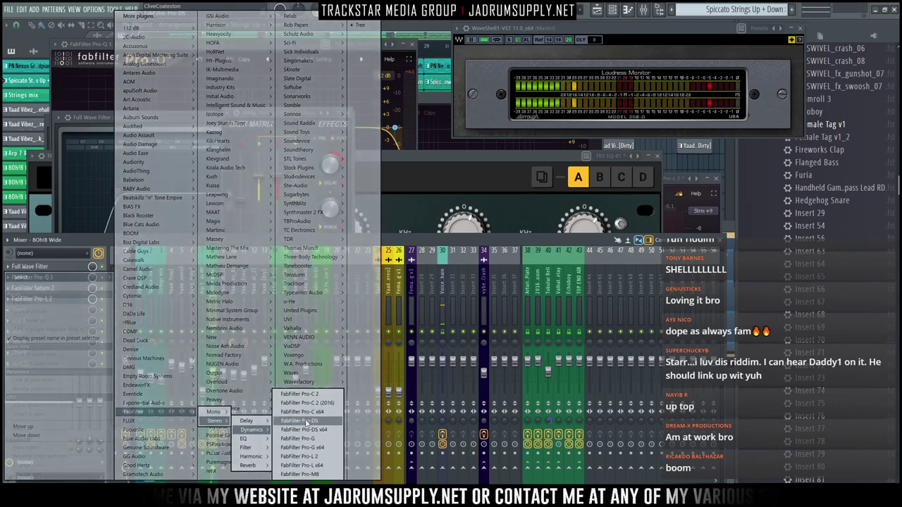
pyautogui.click(299, 394)
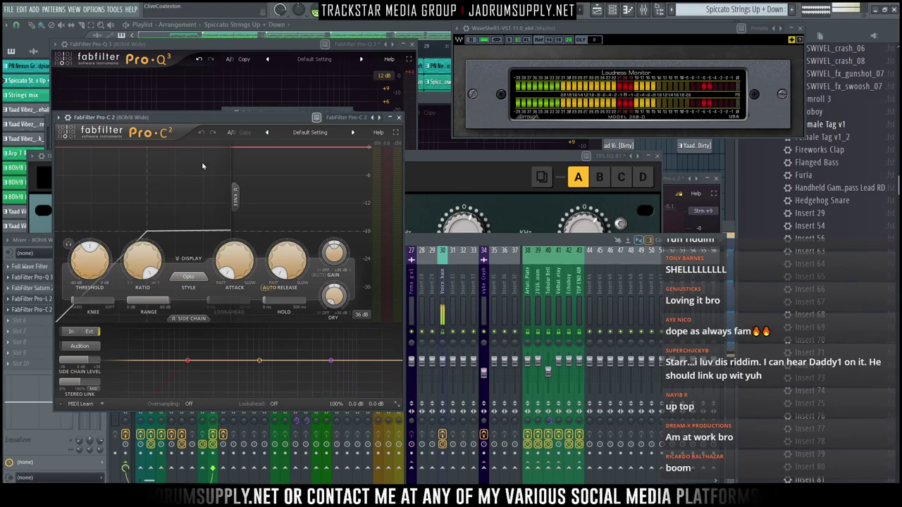
pyautogui.moveTo(295, 120); pyautogui.dragTo(341, 163)
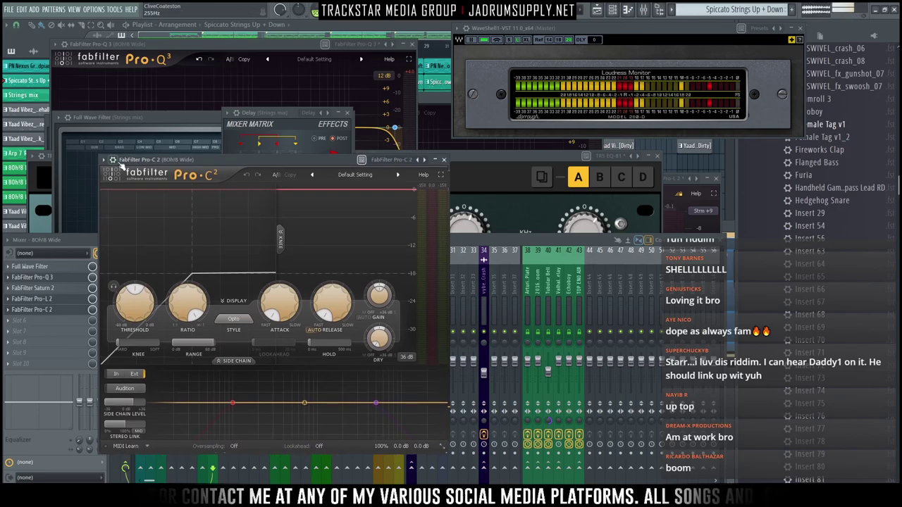
pyautogui.moveTo(198, 177); pyautogui.dragTo(420, 201)
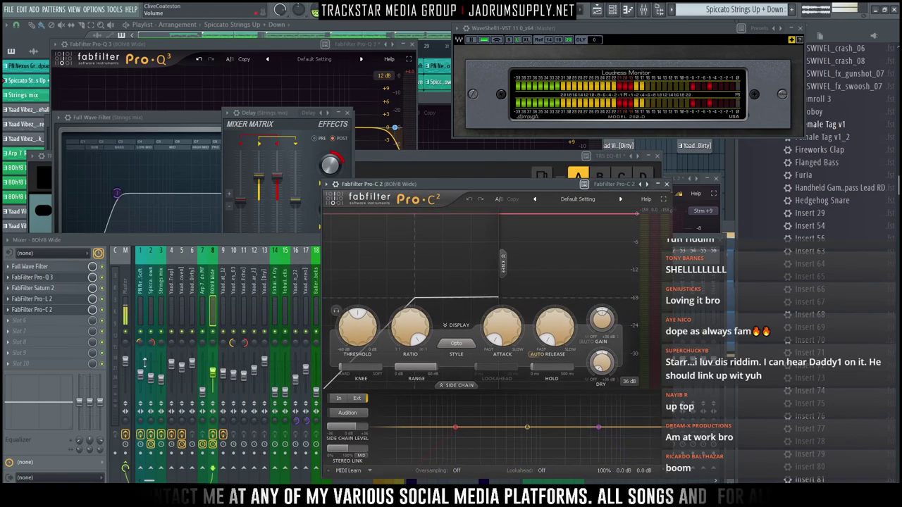
# Sidechain the Yaad Vibez_Kick_7 track to mixer insert 8
pyautogui.click(190, 310)
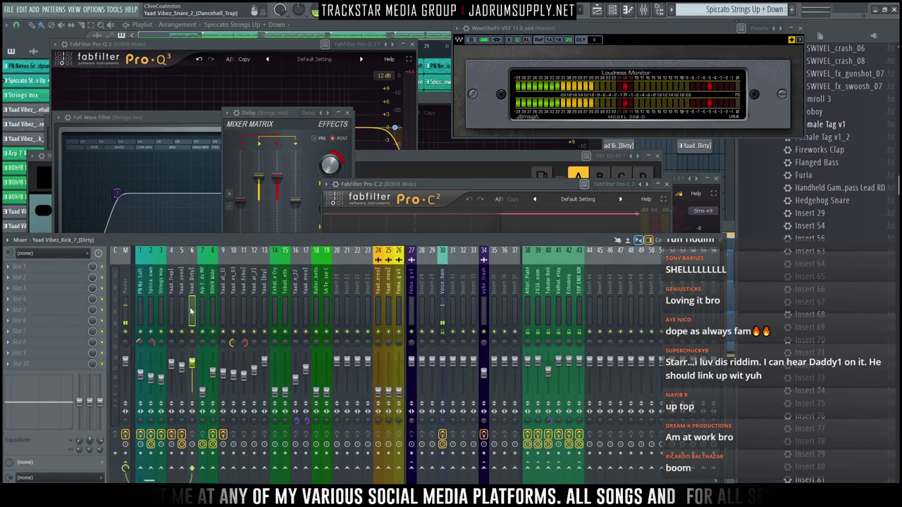
pyautogui.rightClick(213, 470)
pyautogui.click(213, 470)
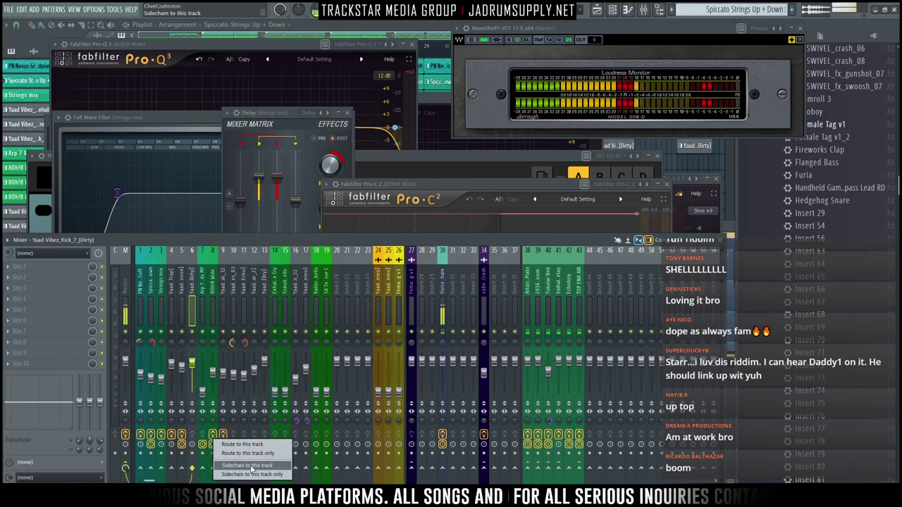
# Assign the incoming kick signal to Pro-C 2's Stereo Side Chain input in its processing connections, and return to the compressor view
pyautogui.moveTo(485, 183); pyautogui.dragTo(353, 133)
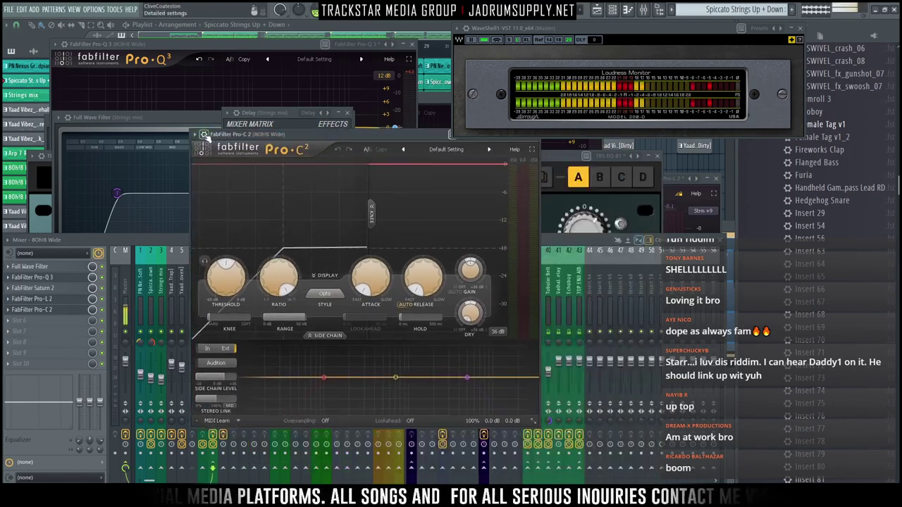
pyautogui.click(204, 134)
pyautogui.click(223, 153)
pyautogui.click(233, 170)
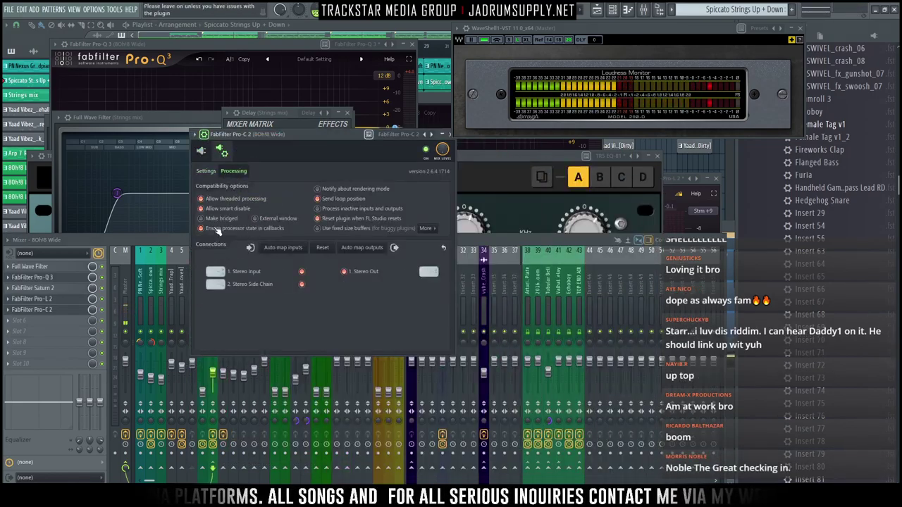
pyautogui.click(228, 282)
pyautogui.click(243, 300)
pyautogui.click(201, 151)
pyautogui.moveTo(312, 143); pyautogui.dragTo(199, 135)
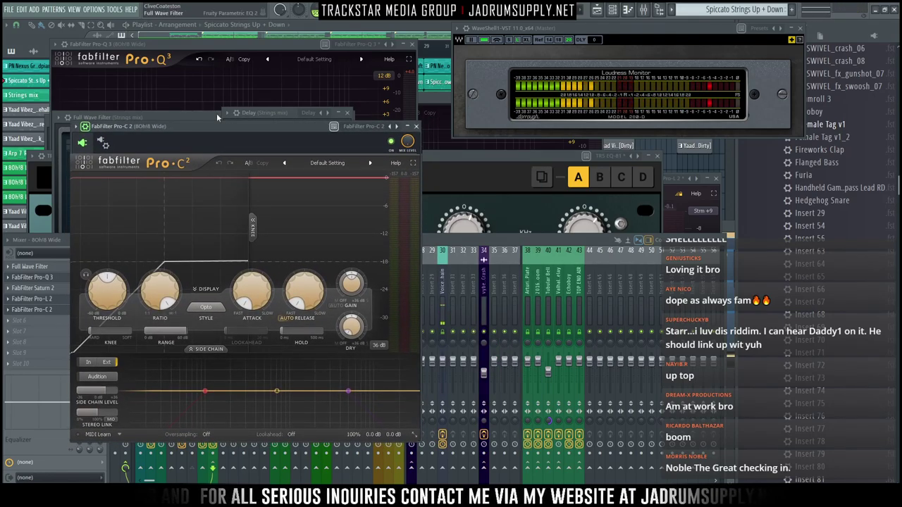
# Set Pro-C 2's side chain level to +5.20 dB and move the compressor above Pro-L 2 in the effects chain
pyautogui.moveTo(98, 390); pyautogui.dragTo(134, 394)
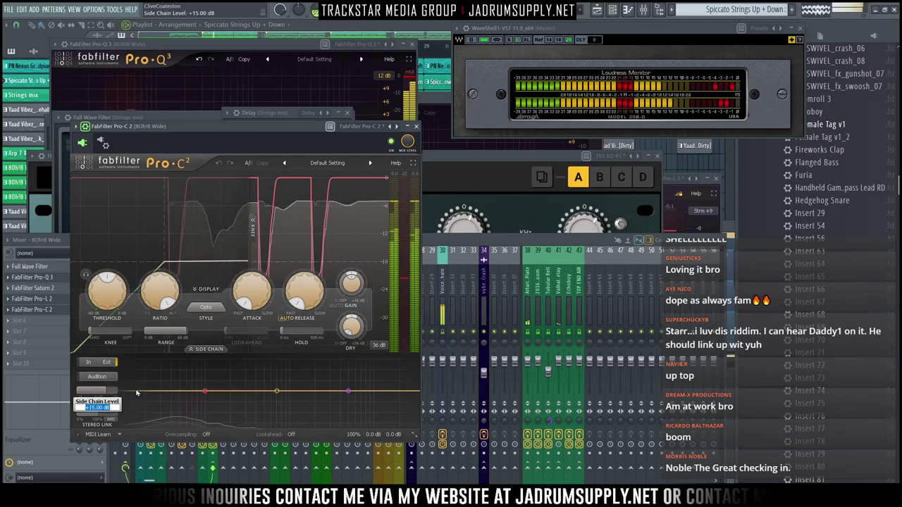
pyautogui.write('5.2')
pyautogui.press('Return')
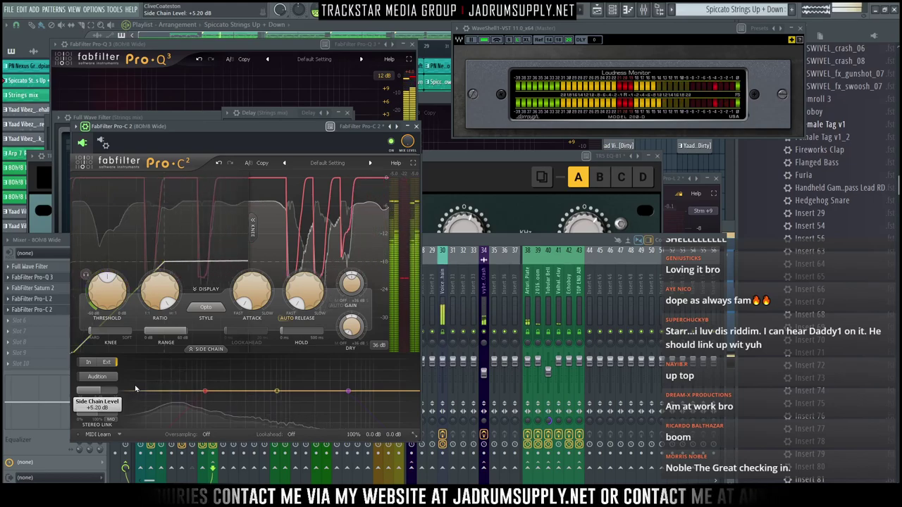
pyautogui.click(417, 126)
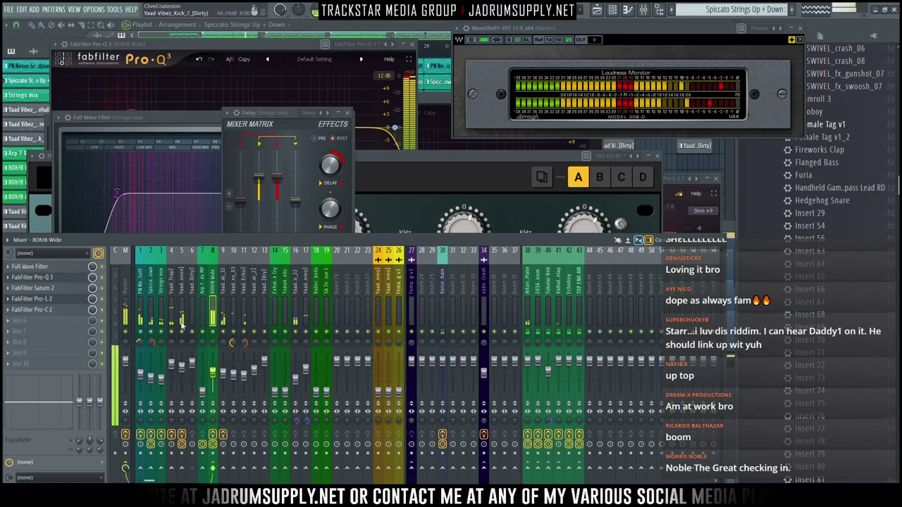
pyautogui.moveTo(60, 312); pyautogui.dragTo(60, 304)
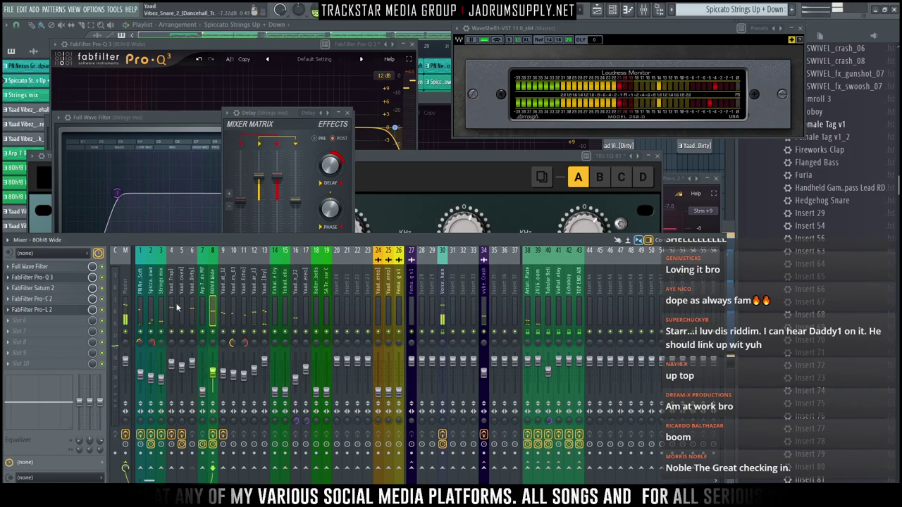
# Raise the Arp 7 Rainwoods MF track's volume to about -12.5 dB
pyautogui.click(276, 314)
pyautogui.moveTo(275, 380); pyautogui.dragTo(275, 375)
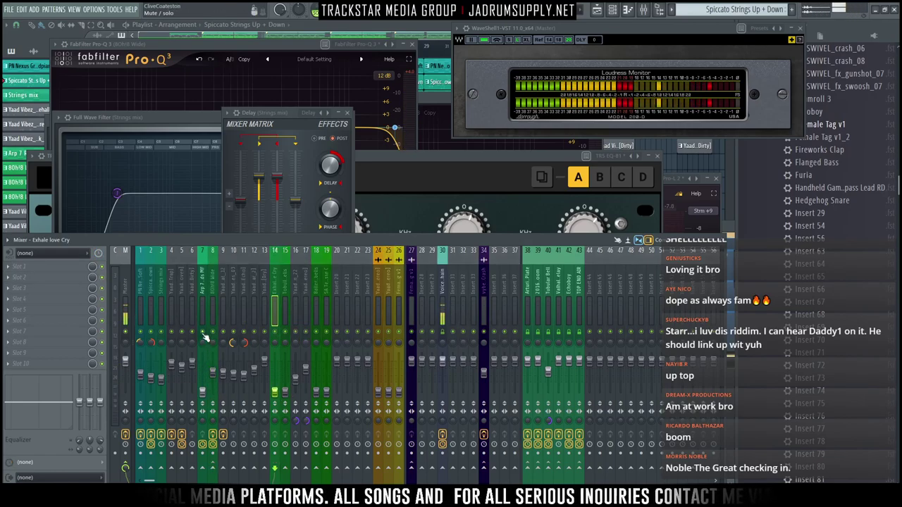
pyautogui.moveTo(203, 374); pyautogui.dragTo(203, 386)
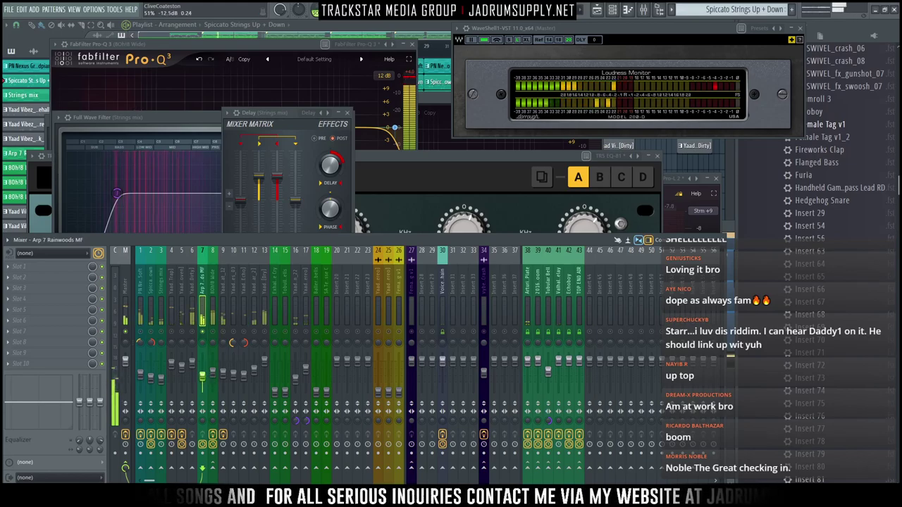
# Add Fruity Parametric EQ 2 to the first slot of the Arp 7 Rainwoods MF track
pyautogui.click(52, 268)
pyautogui.moveTo(312, 113)
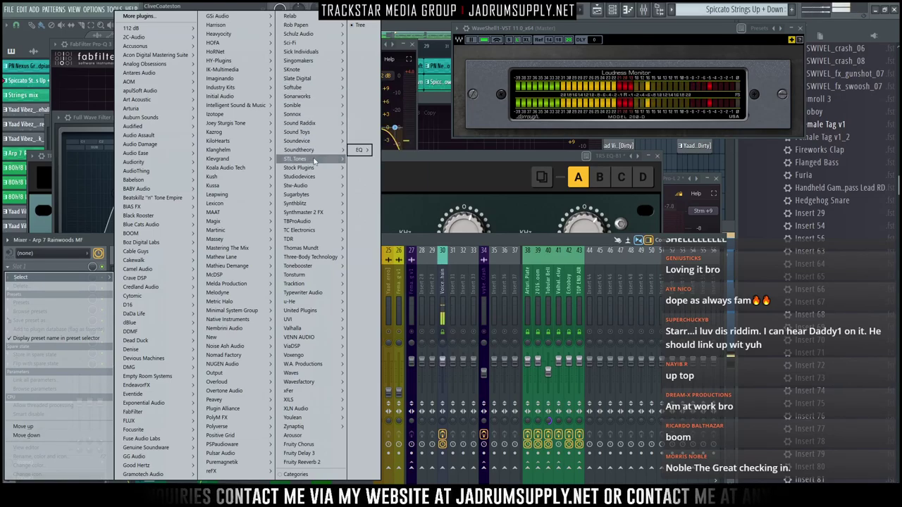
pyautogui.moveTo(323, 169)
pyautogui.moveTo(361, 177)
pyautogui.click(422, 177)
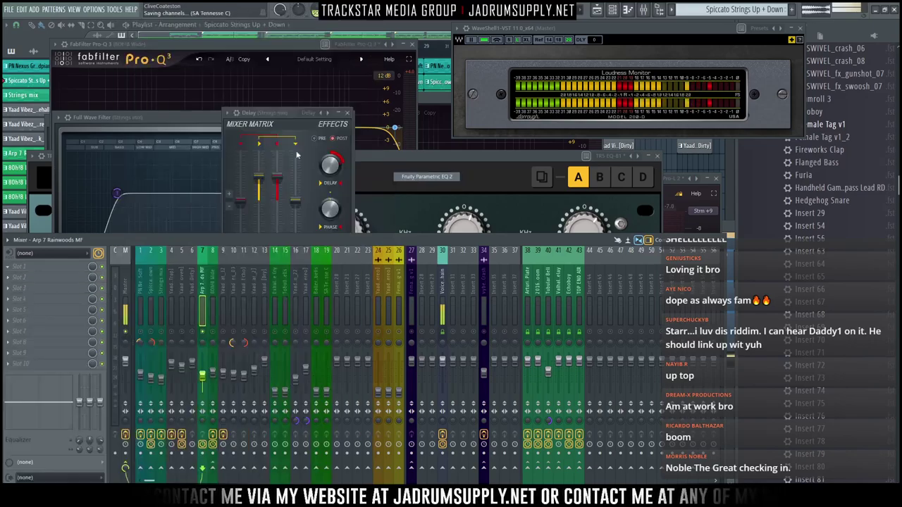
# Load the Full Wave Filter preset in the arp's EQ and raise the low-cut band into the low mids
pyautogui.click(274, 92)
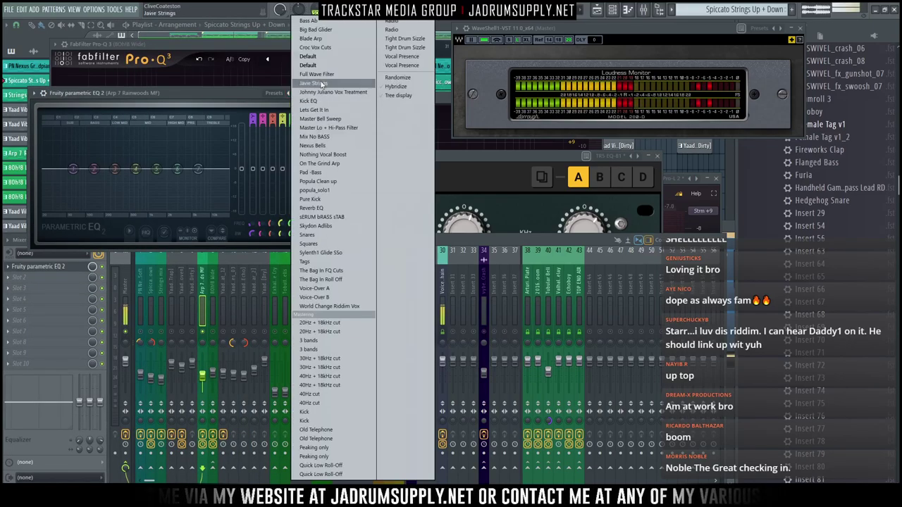
pyautogui.click(334, 77)
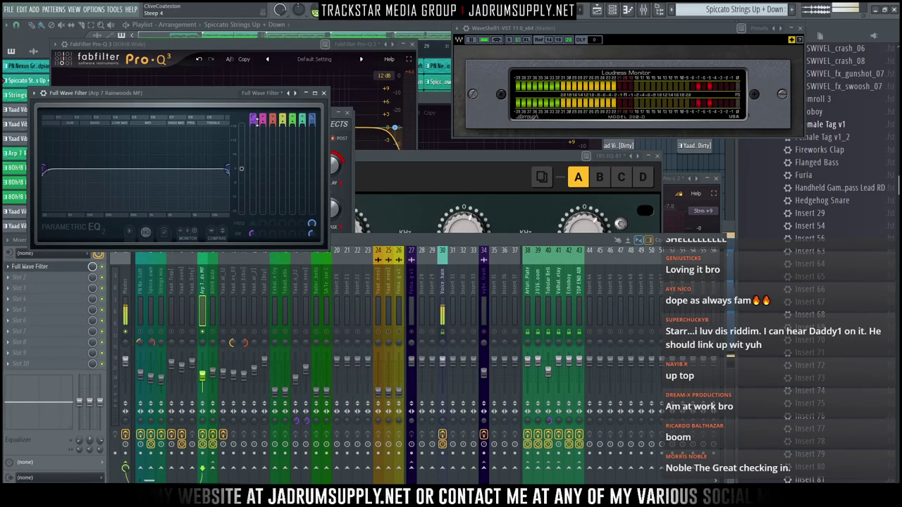
pyautogui.moveTo(44, 169); pyautogui.dragTo(122, 168)
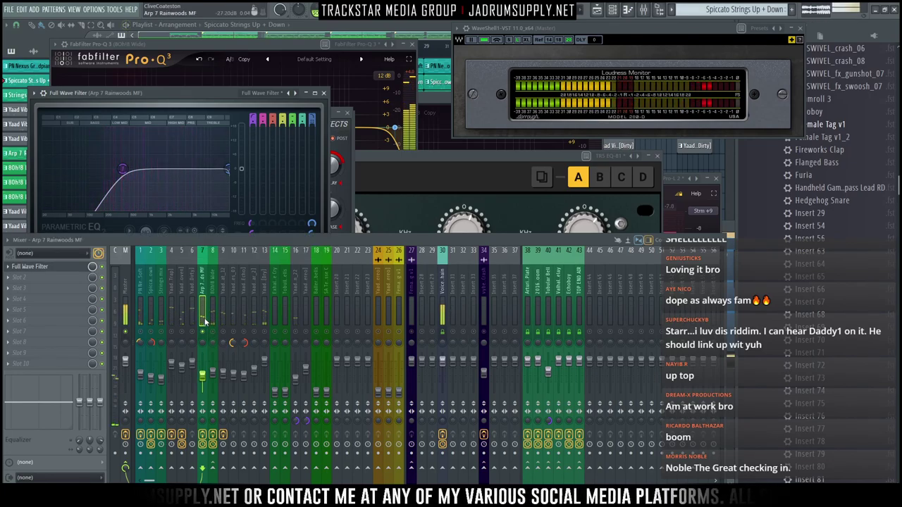
# Add Polyverse Wider to the arp track's second slot and set its width to 200%
pyautogui.click(19, 277)
pyautogui.moveTo(316, 155)
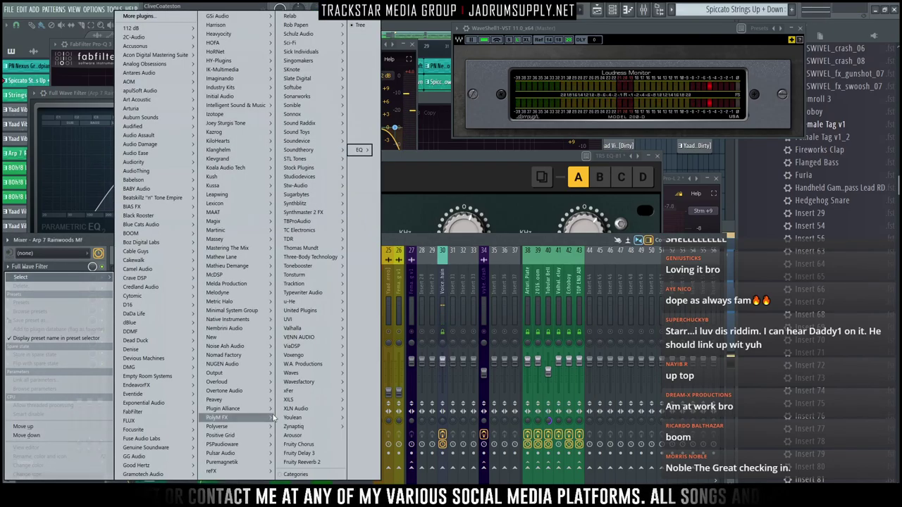
pyautogui.moveTo(239, 426)
pyautogui.click(303, 454)
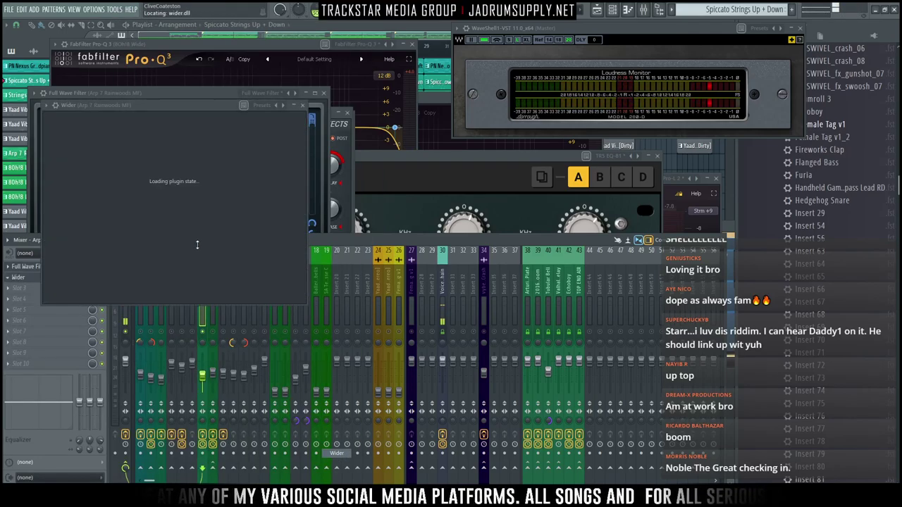
pyautogui.moveTo(196, 191); pyautogui.dragTo(196, 106)
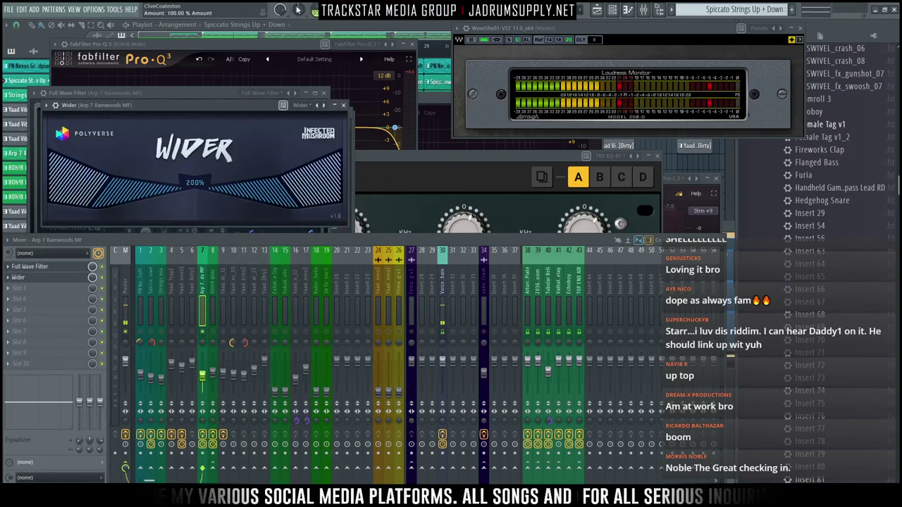
# Lower the Arp 7 Rainwoods MF track's volume to about -17.1 dB
pyautogui.rightClick(205, 332)
pyautogui.moveTo(203, 379); pyautogui.dragTo(203, 381)
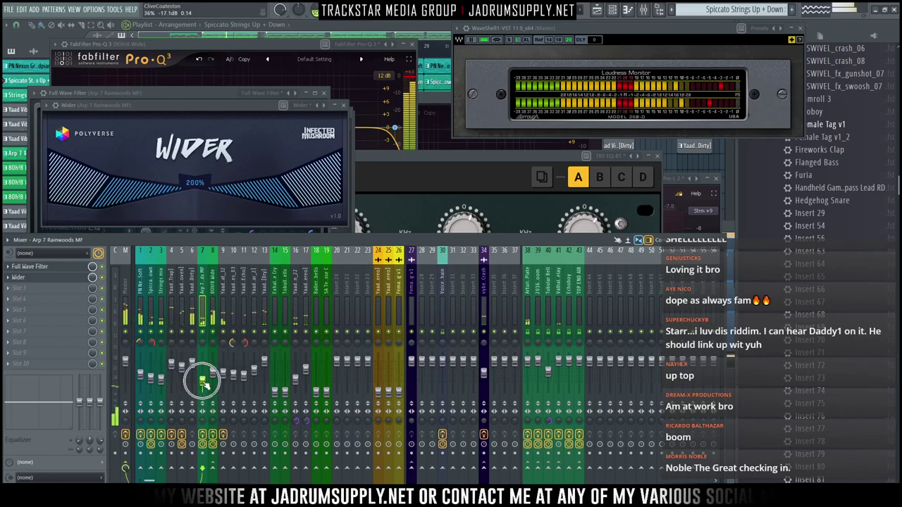
# Raise the Exhale love Cry track's volume to about 77% and add TR5 EQ-73 to its first effect slot
pyautogui.click(277, 356)
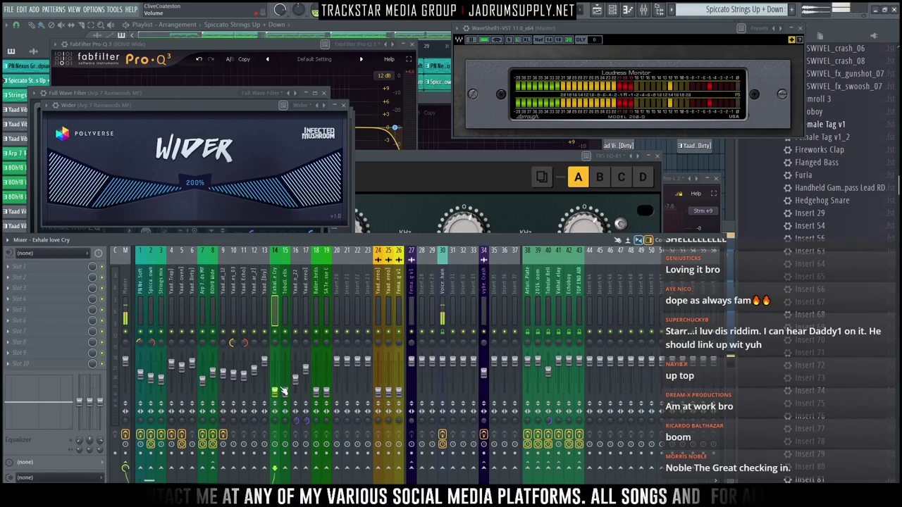
pyautogui.moveTo(275, 395); pyautogui.dragTo(275, 367)
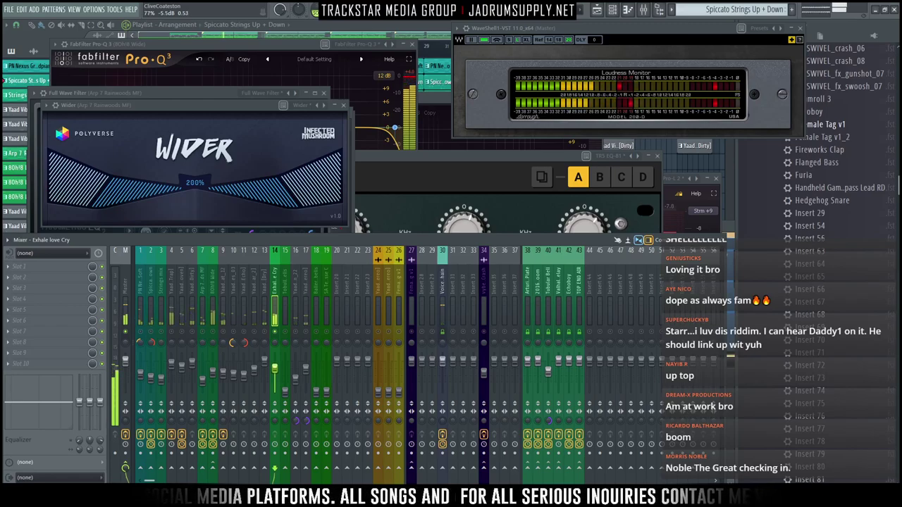
pyautogui.click(48, 266)
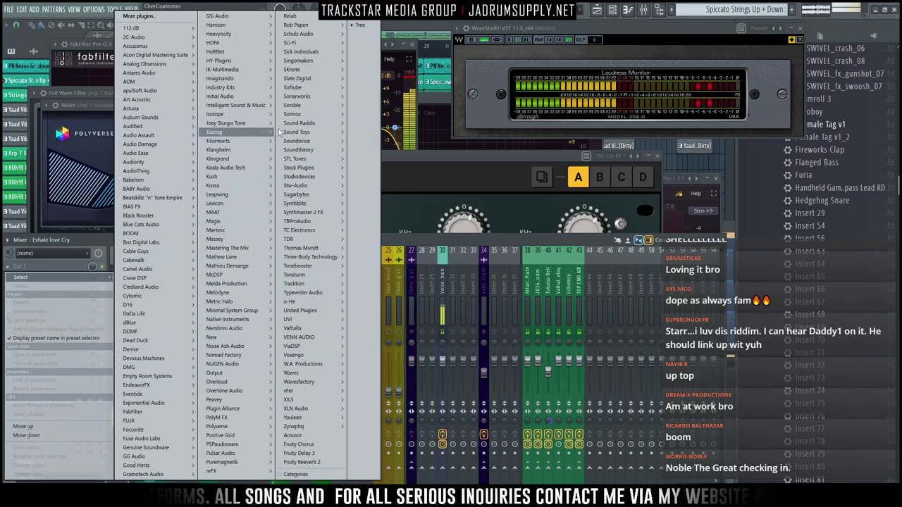
pyautogui.moveTo(256, 71)
pyautogui.moveTo(317, 88)
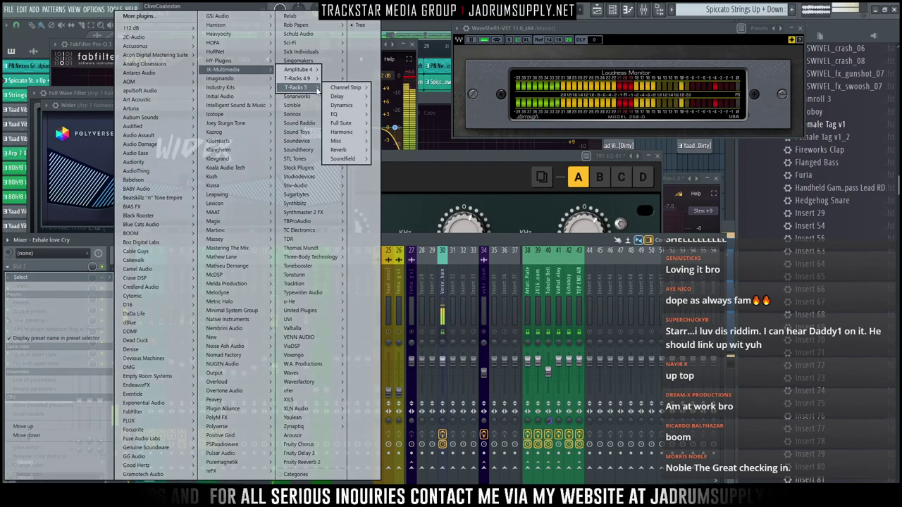
pyautogui.moveTo(345, 149)
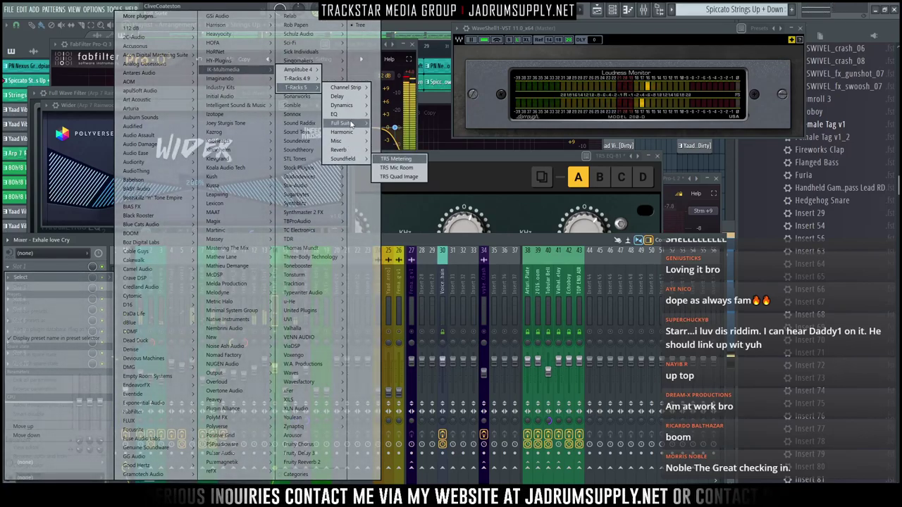
pyautogui.moveTo(345, 114)
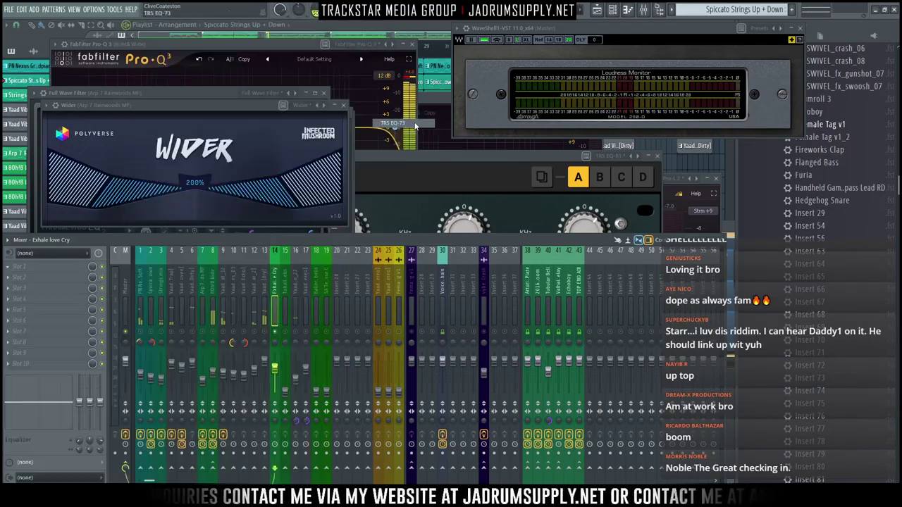
pyautogui.click(394, 124)
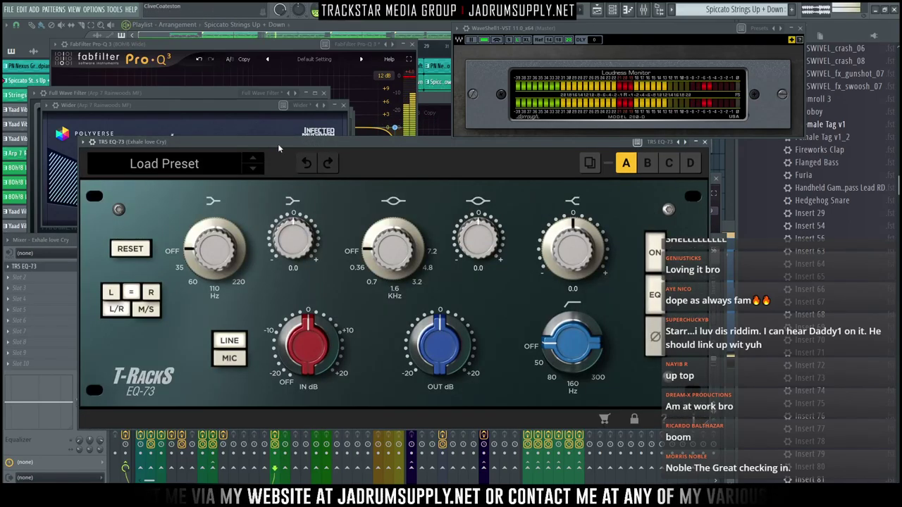
# Set the EQ-73's high-pass filter on the Exhale love Cry track to 300 Hz
pyautogui.moveTo(278, 144); pyautogui.dragTo(266, 162)
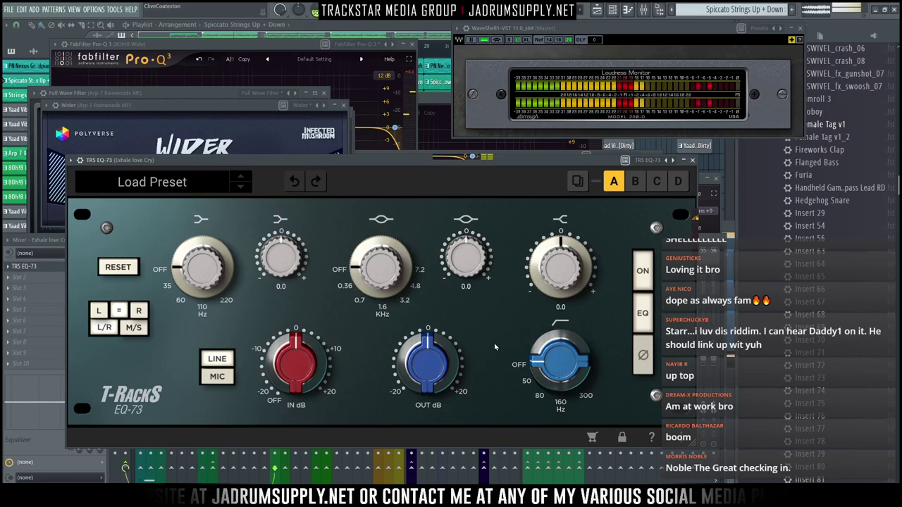
pyautogui.moveTo(557, 363); pyautogui.dragTo(557, 328)
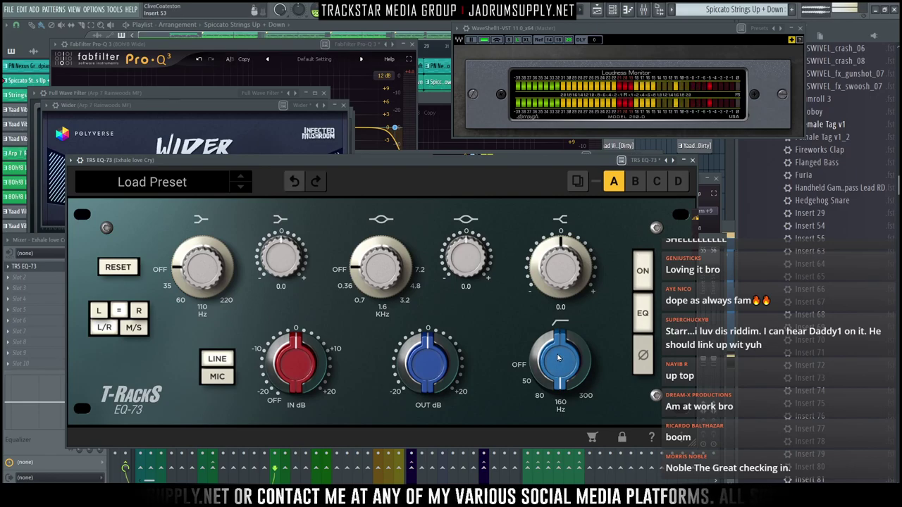
pyautogui.moveTo(557, 360); pyautogui.dragTo(557, 349)
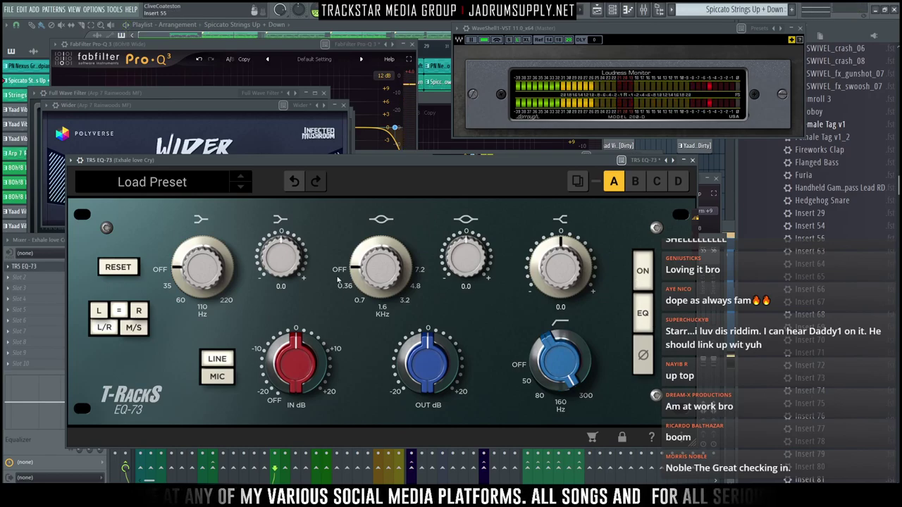
# Set the EQ-73's low band to 220 Hz with a gain of 2.5
pyautogui.moveTo(204, 280); pyautogui.dragTo(243, 231)
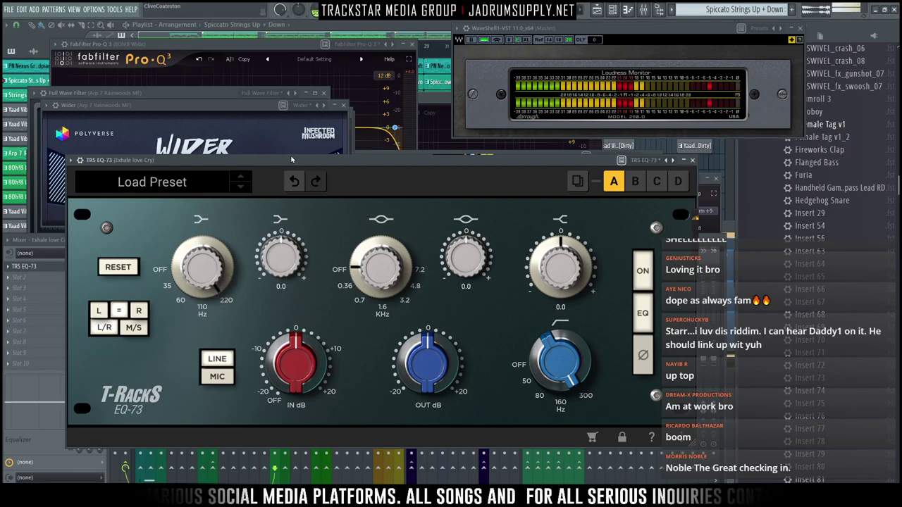
pyautogui.moveTo(291, 158); pyautogui.dragTo(270, 117)
pyautogui.moveTo(267, 217); pyautogui.dragTo(268, 251)
pyautogui.write('2.5')
pyautogui.press('Return')
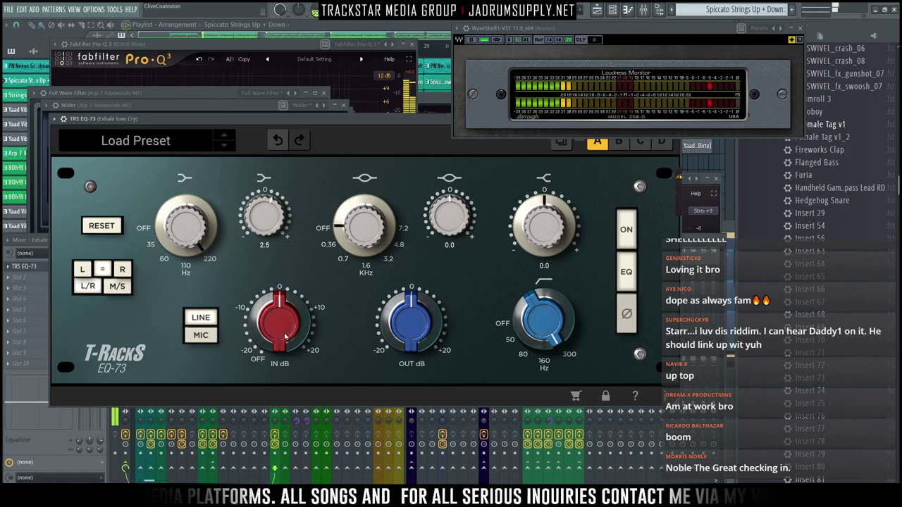
# Lower the EQ-73's input gain to about -6 dB and raise its output gain to compensate
pyautogui.scroll(-4, 285, 337)
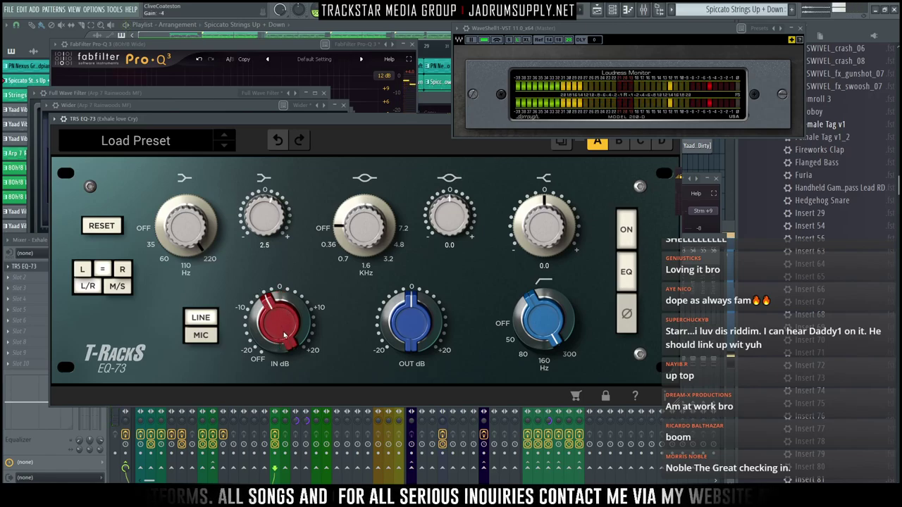
pyautogui.scroll(-2, 284, 337)
pyautogui.scroll(8, 414, 296)
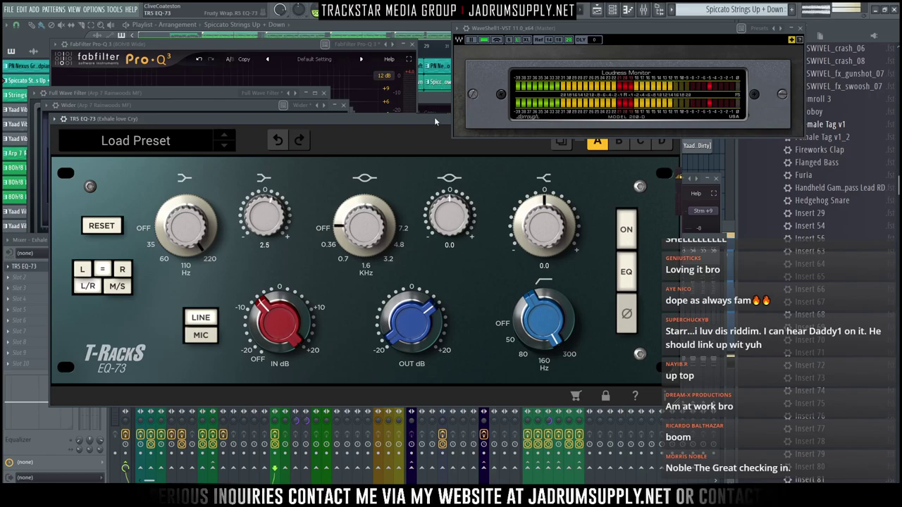
# Set the EQ-73's high-shelf gain to 6.0
pyautogui.moveTo(434, 118); pyautogui.dragTo(417, 173)
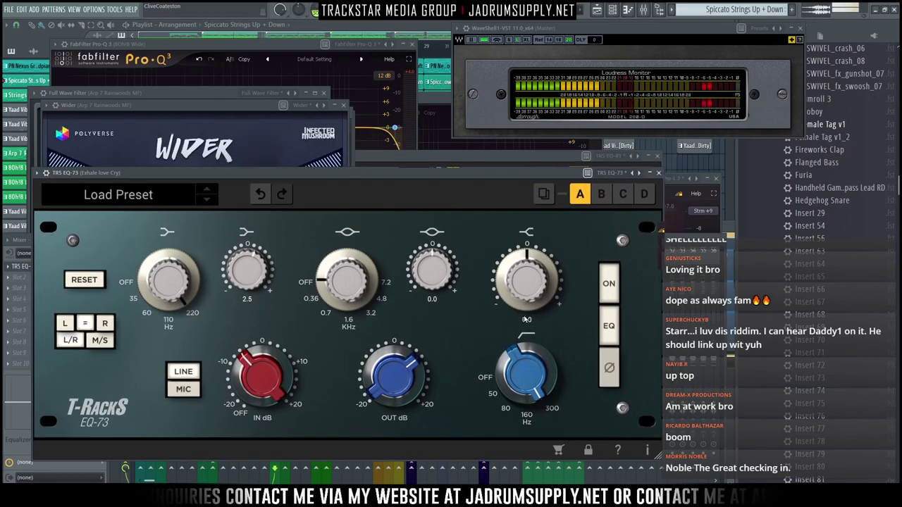
pyautogui.write('6')
pyautogui.press('Return')
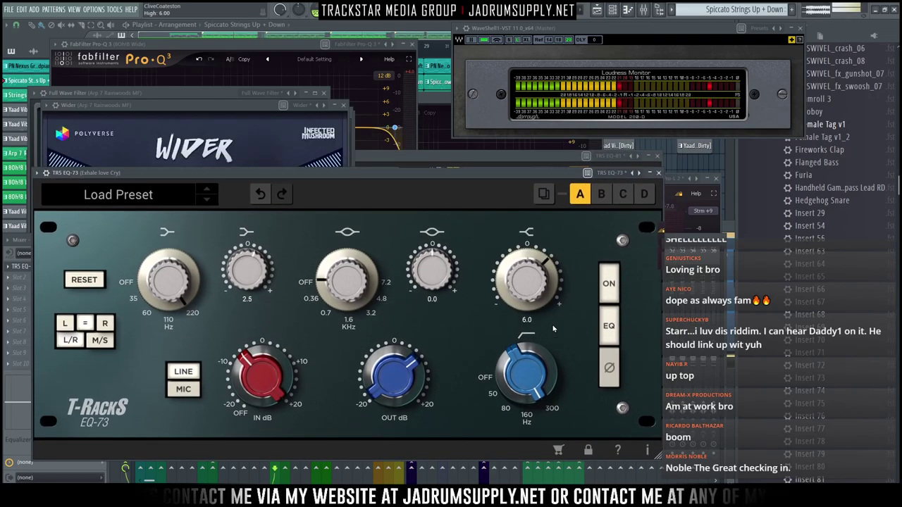
# Try the EQ-73's high-shelf boost at up to 16 and reset the gain to 6.0
pyautogui.moveTo(530, 279); pyautogui.dragTo(530, 247)
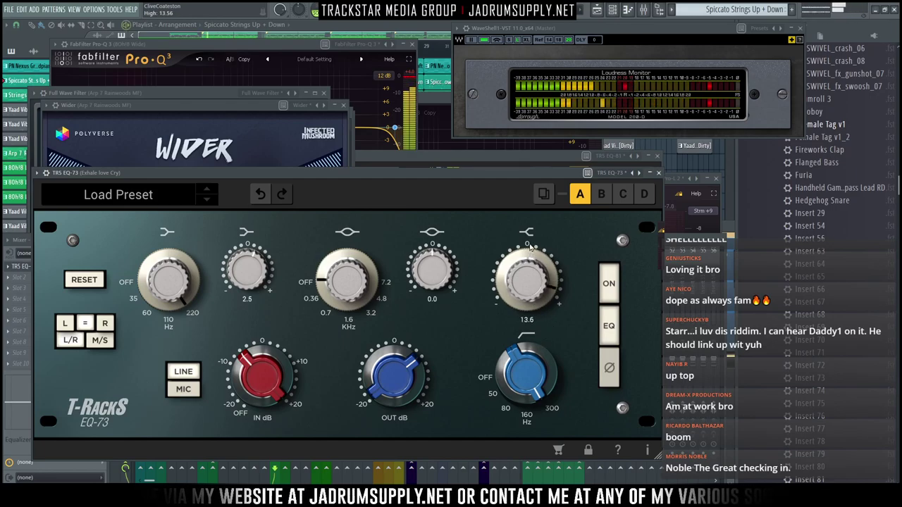
pyautogui.click(527, 320)
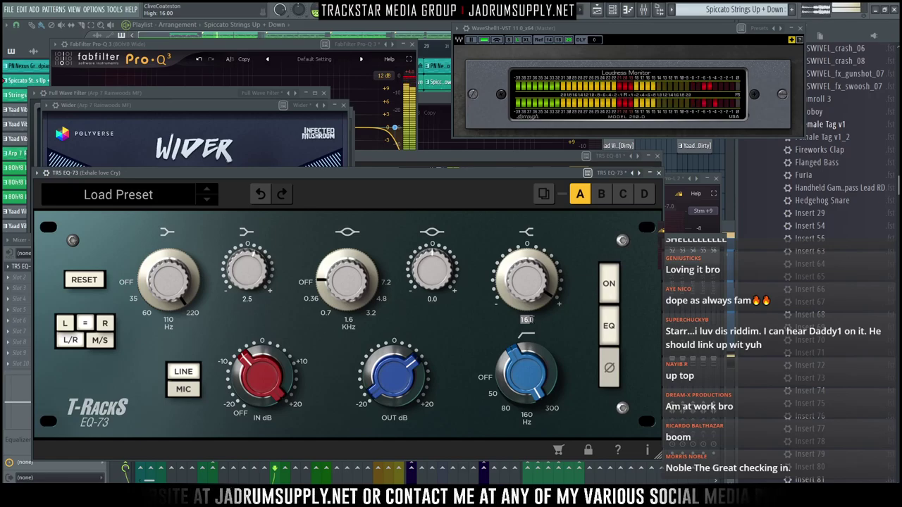
pyautogui.write('6')
pyautogui.press('Return')
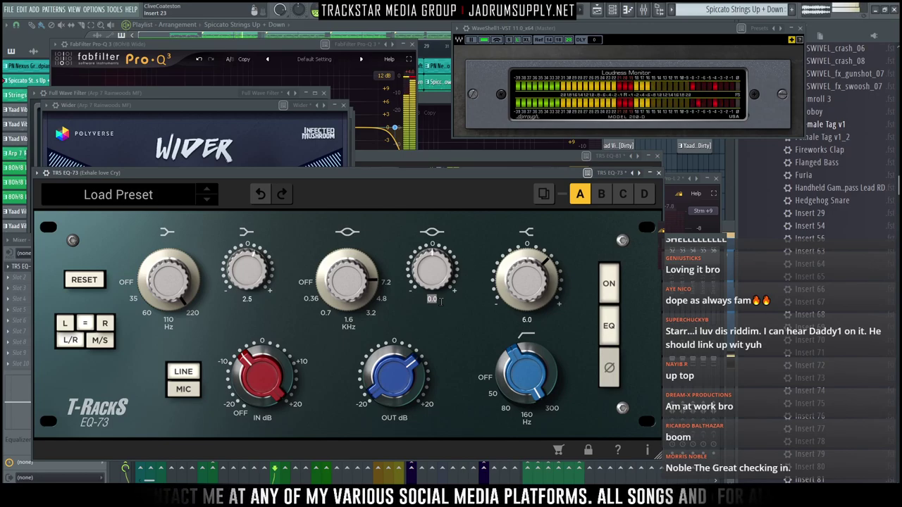
# Boost the EQ-73's mid band by 3.0 at 7.2 kHz and compare the sound with the EQ bypassed and active
pyautogui.write('3')
pyautogui.press('Return')
pyautogui.click(608, 293)
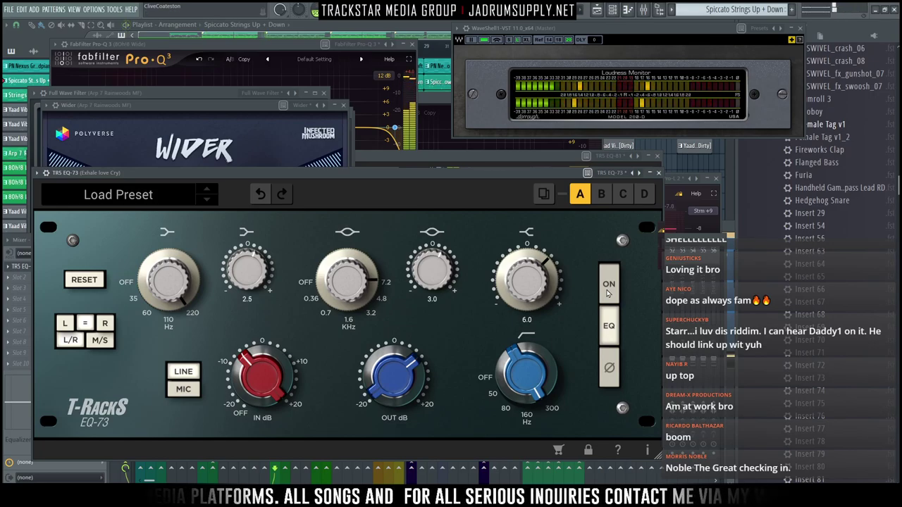
pyautogui.click(608, 293)
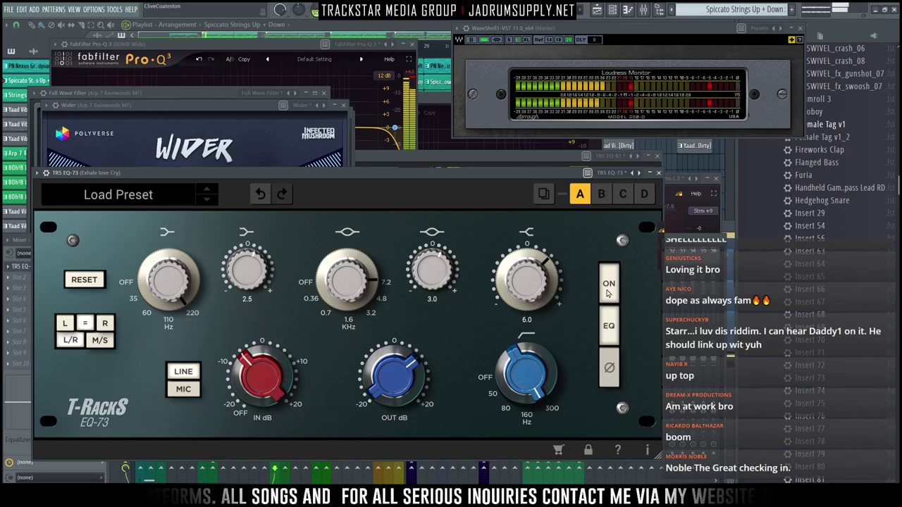
pyautogui.click(608, 293)
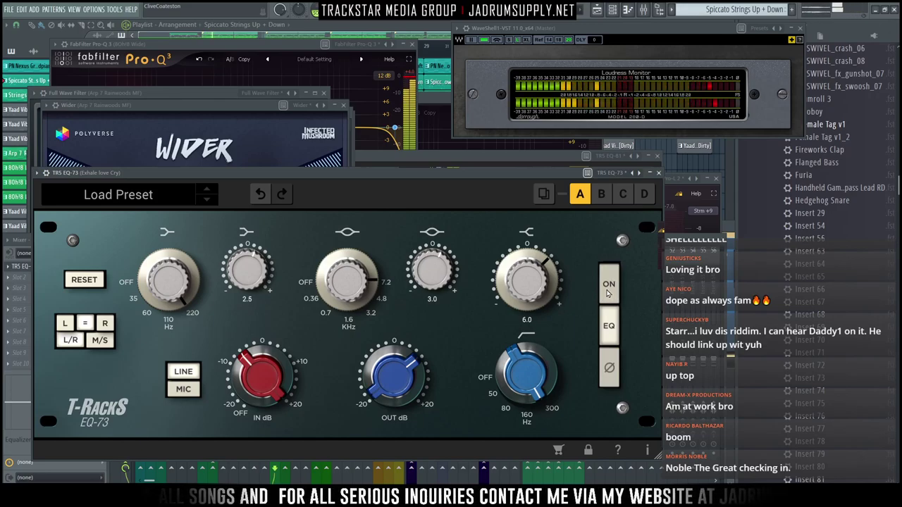
pyautogui.click(608, 293)
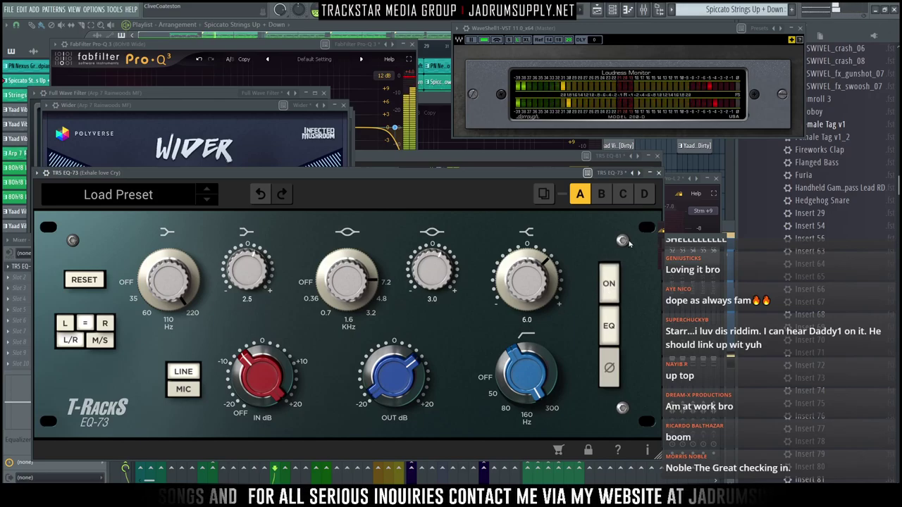
# Close the EQ-73 and lower the Exhale love Cry track's volume slightly
pyautogui.click(660, 173)
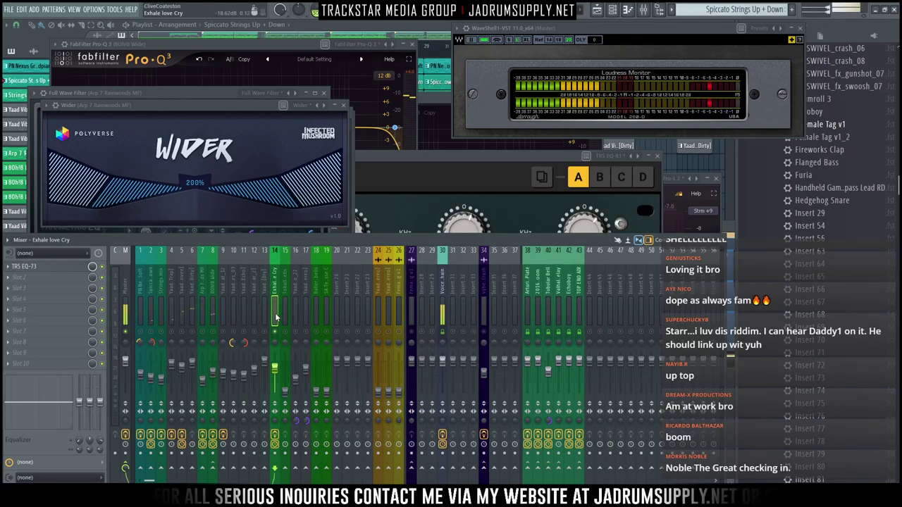
pyautogui.moveTo(277, 372); pyautogui.dragTo(276, 381)
# Rename mixer track Insert 44 as Micropitch and color it green like the neighbouring effect tracks
pyautogui.rightClick(589, 311)
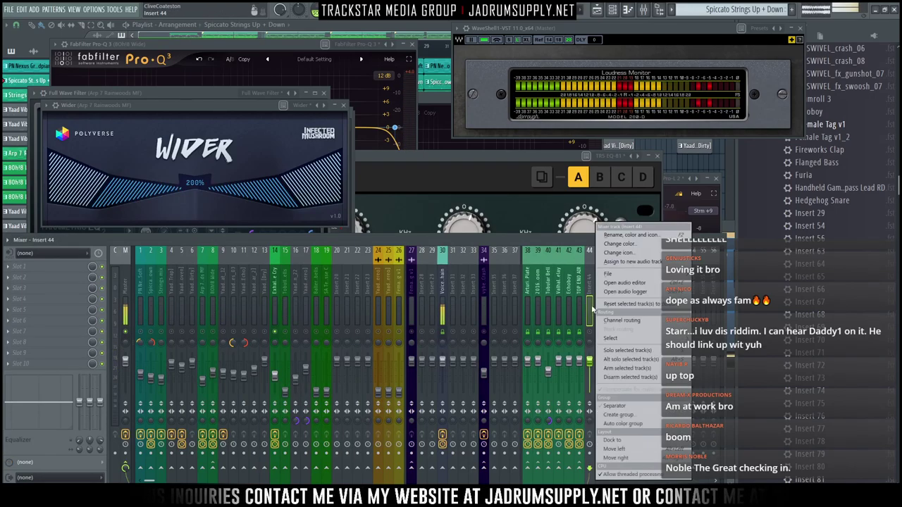
pyautogui.click(615, 249)
pyautogui.write('Pi')
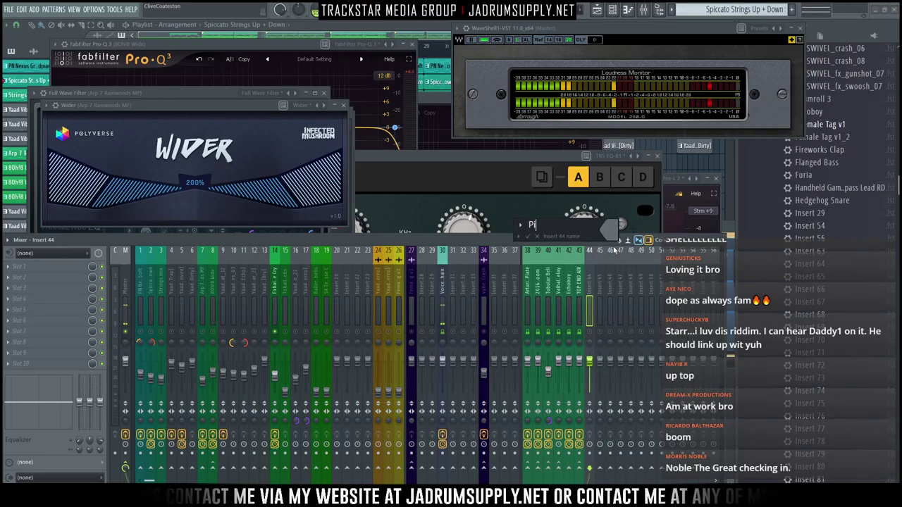
pyautogui.write('cropitch')
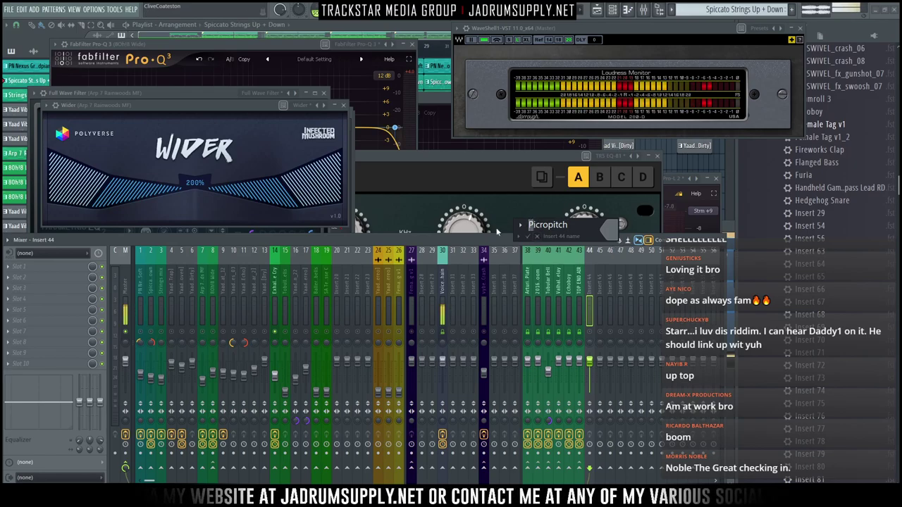
pyautogui.write('M')
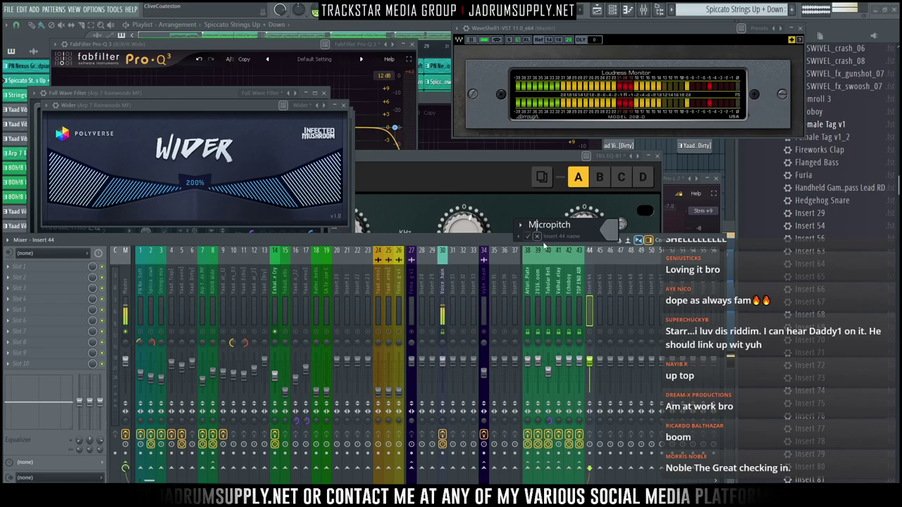
pyautogui.click(610, 234)
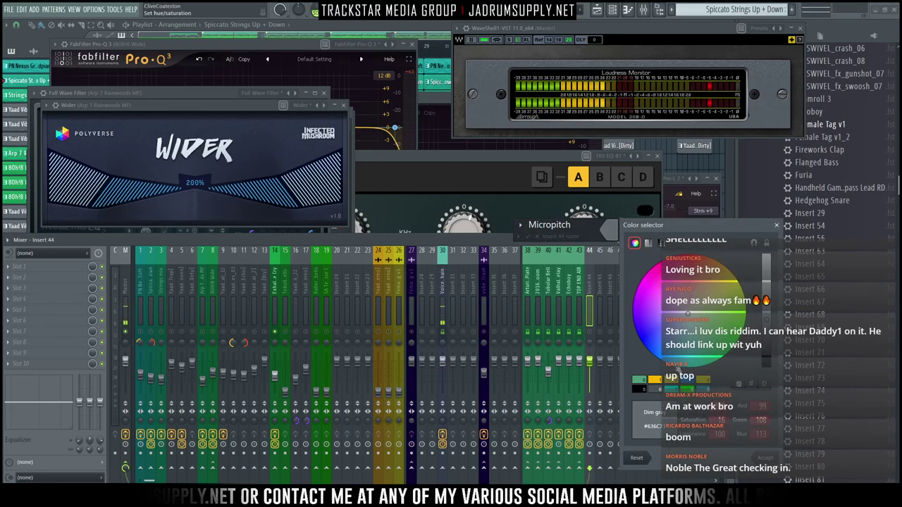
pyautogui.click(643, 380)
pyautogui.click(773, 458)
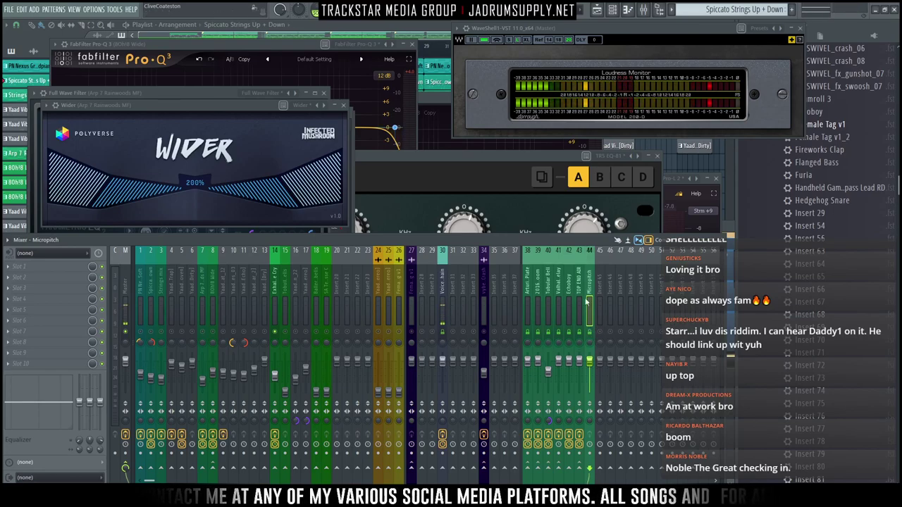
# Load Eventide MicroPitch into the first effect slot of the Micropitch track
pyautogui.click(20, 271)
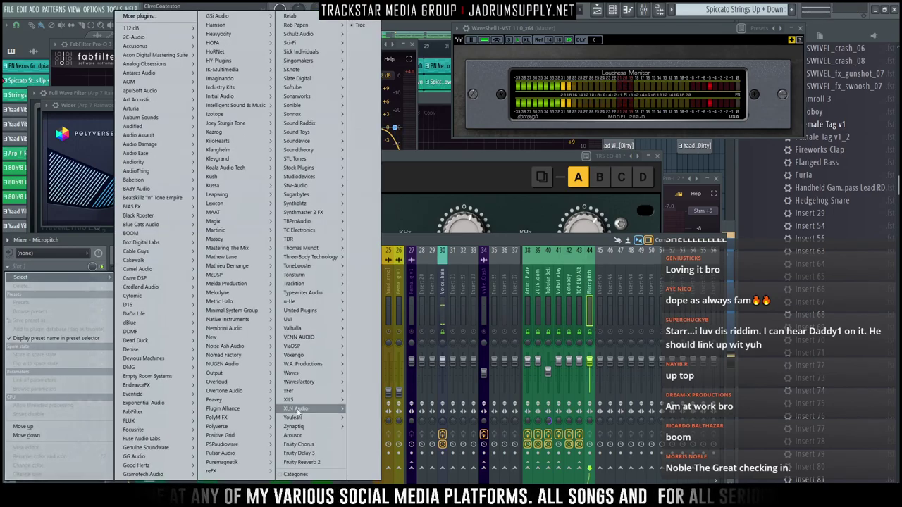
pyautogui.moveTo(155, 394)
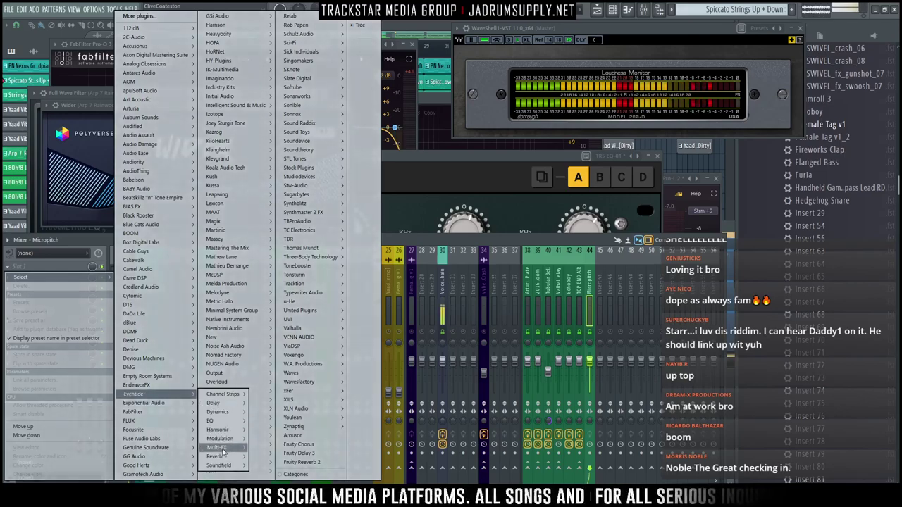
pyautogui.moveTo(227, 457)
pyautogui.moveTo(226, 440)
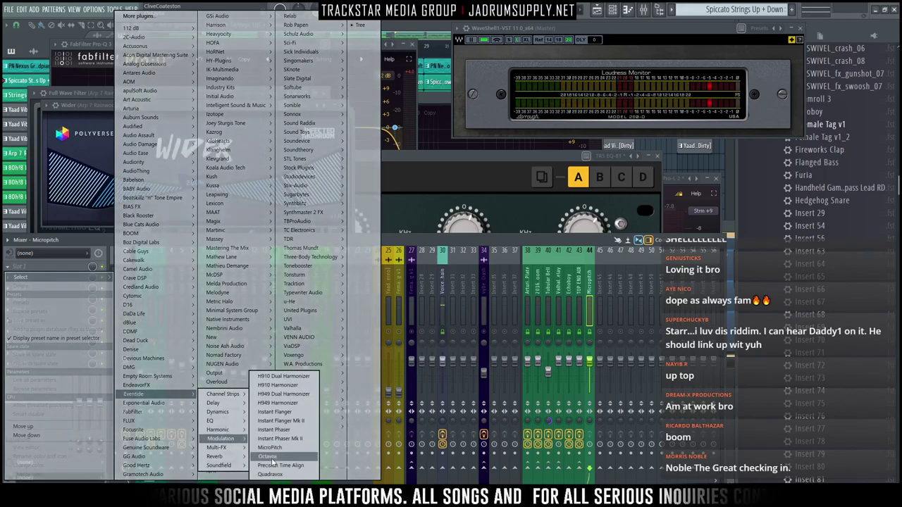
pyautogui.click(276, 449)
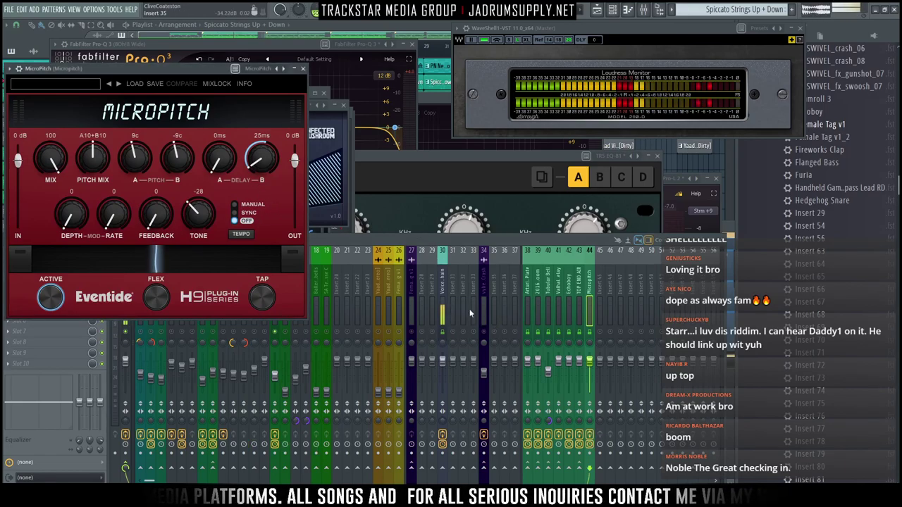
# Select the Exhale love Cry track and route it to the Micropitch track
pyautogui.click(327, 300)
pyautogui.click(275, 289)
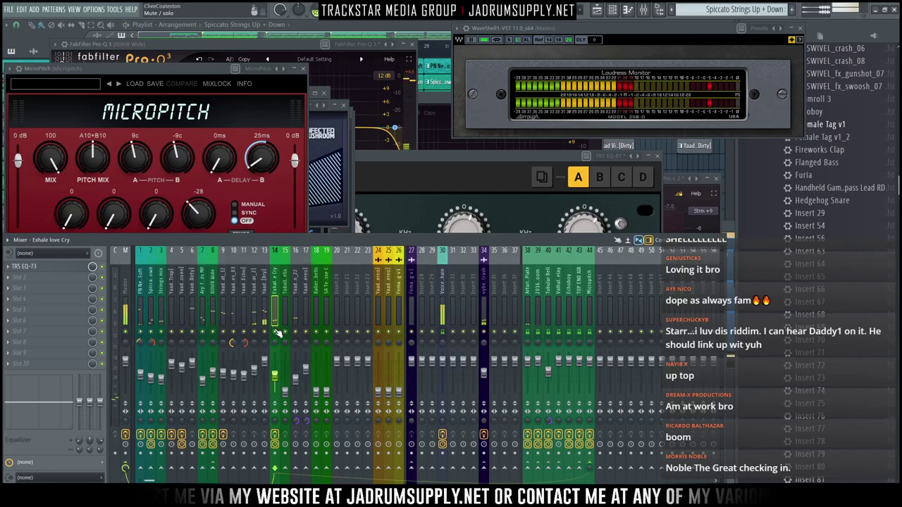
# Raise the Exhale love Cry track's volume slightly and send it to effect tracks 38 and 43
pyautogui.moveTo(277, 378); pyautogui.dragTo(276, 375)
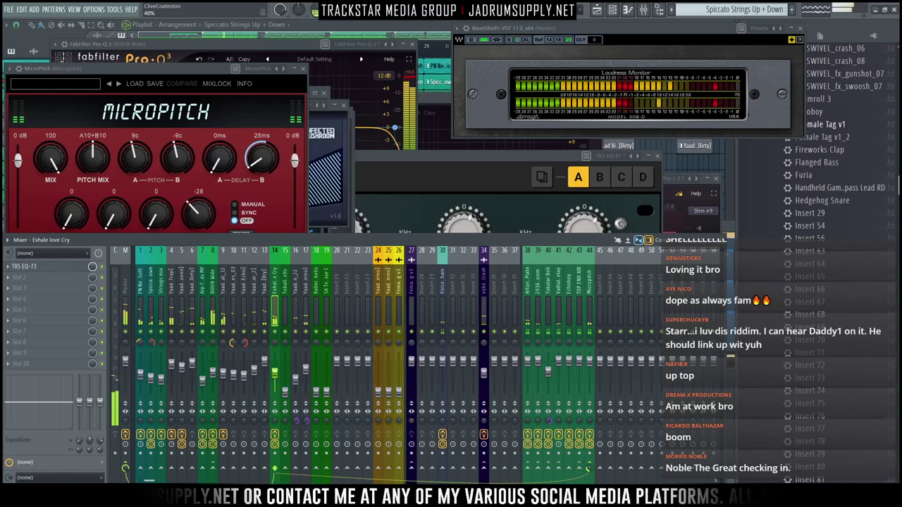
pyautogui.click(530, 470)
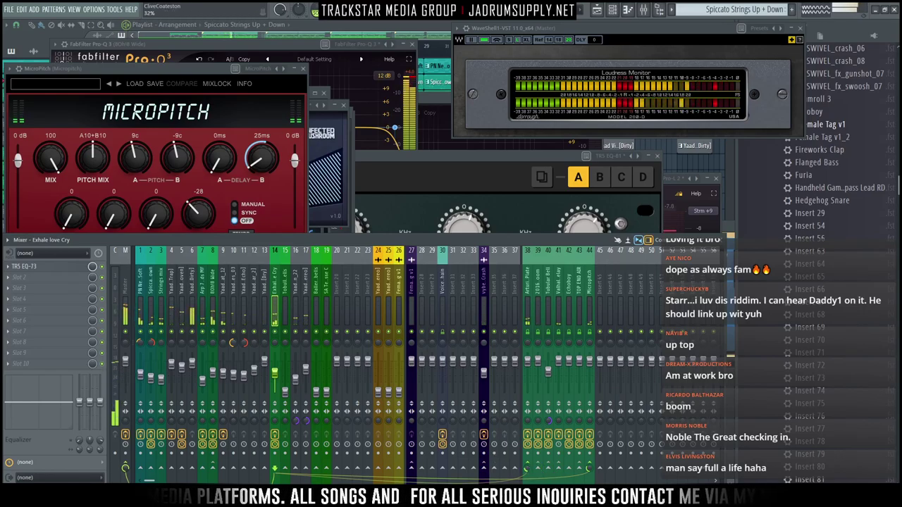
pyautogui.click(580, 470)
pyautogui.moveTo(581, 471); pyautogui.dragTo(581, 477)
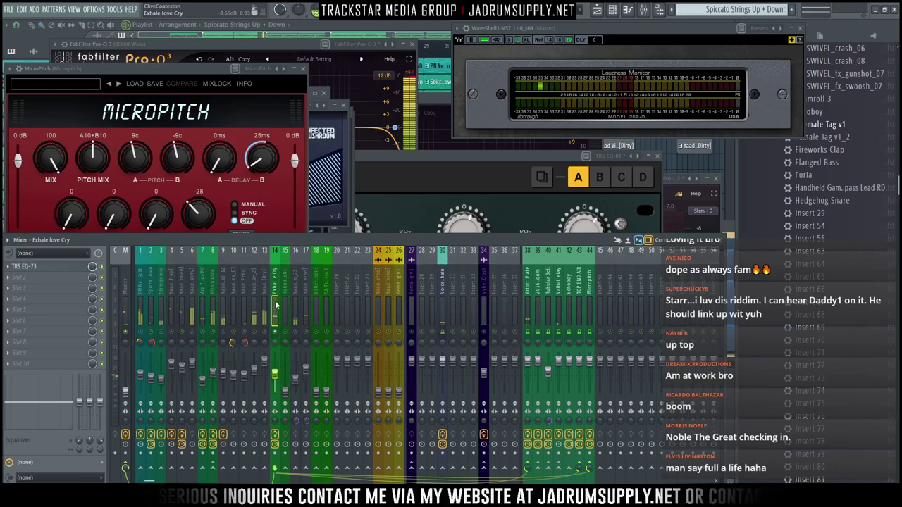
pyautogui.click(41, 278)
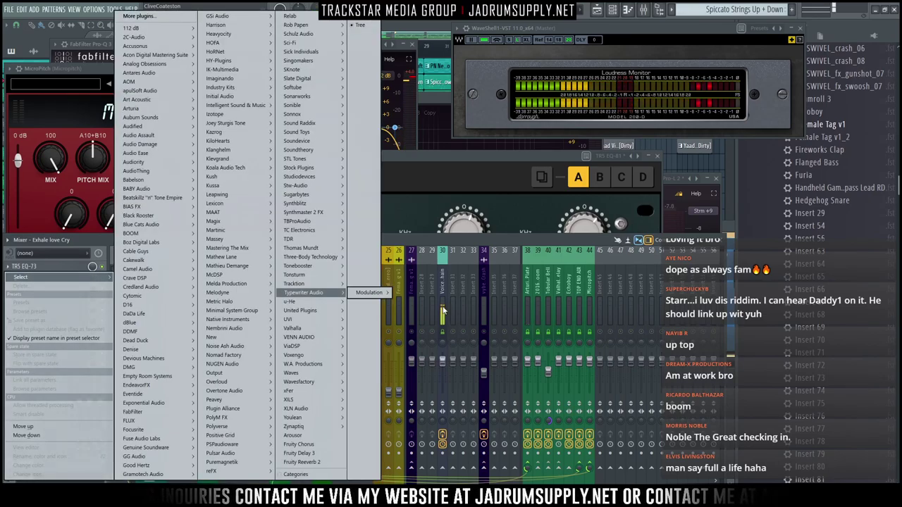
pyautogui.click(442, 310)
pyautogui.click(443, 310)
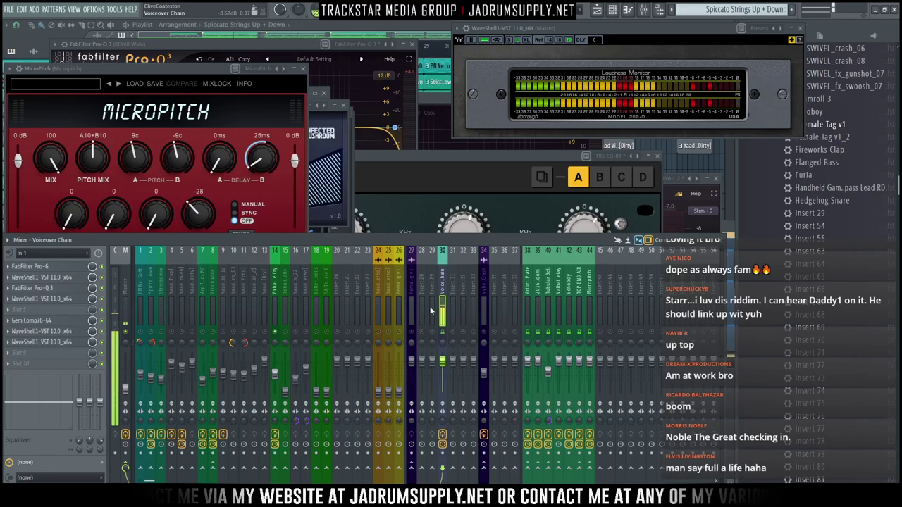
pyautogui.click(129, 300)
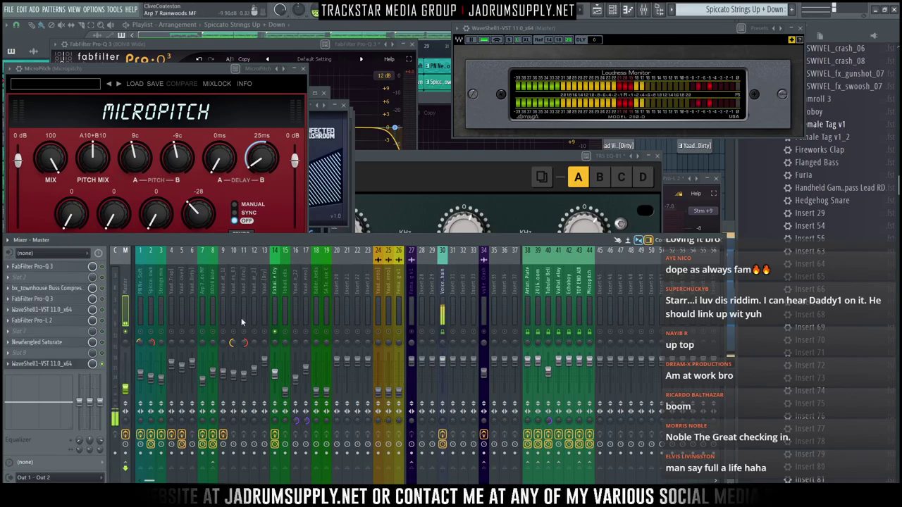
pyautogui.click(443, 310)
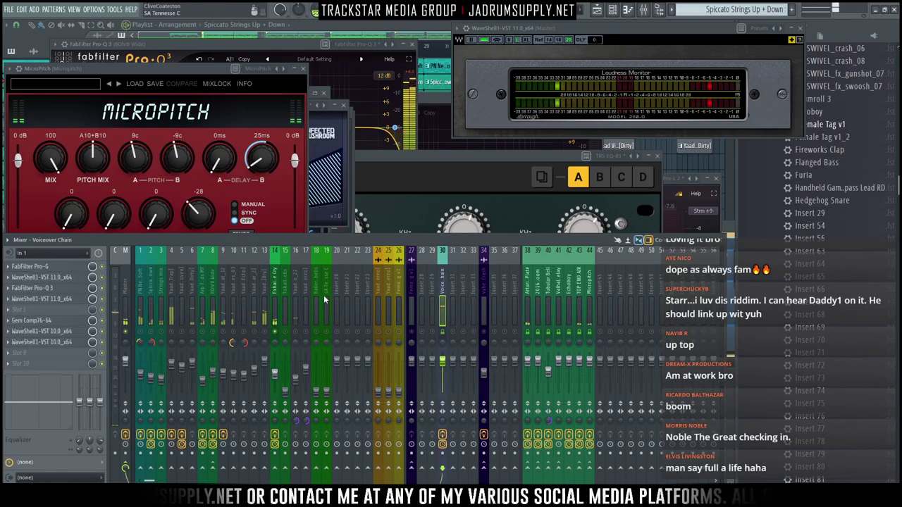
pyautogui.rightClick(275, 332)
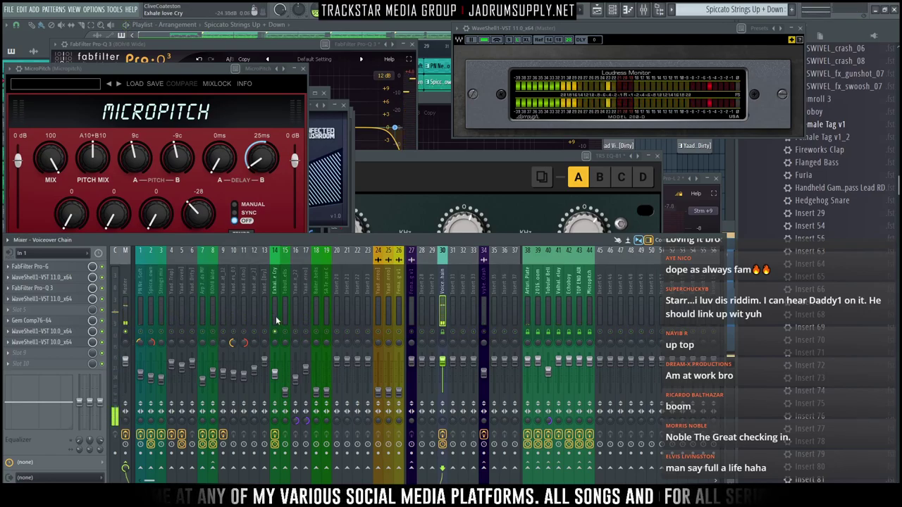
pyautogui.click(277, 305)
pyautogui.click(29, 281)
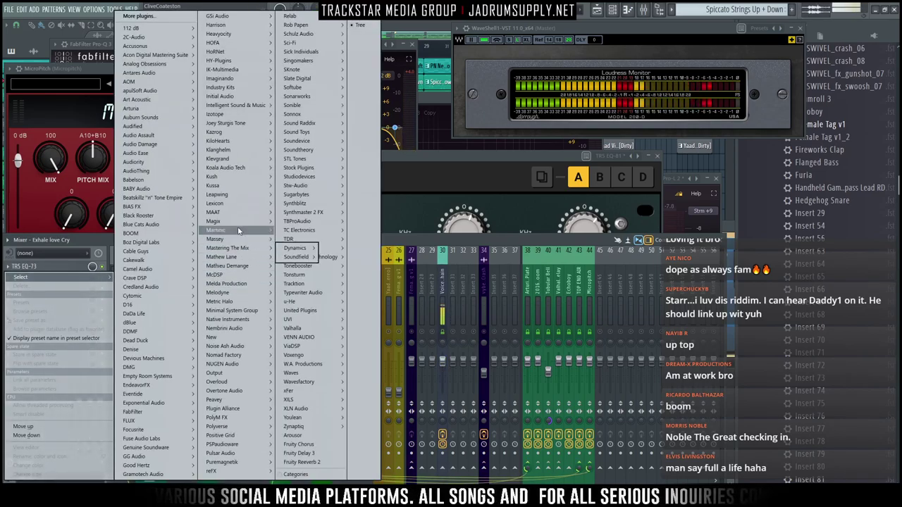
pyautogui.moveTo(195, 154)
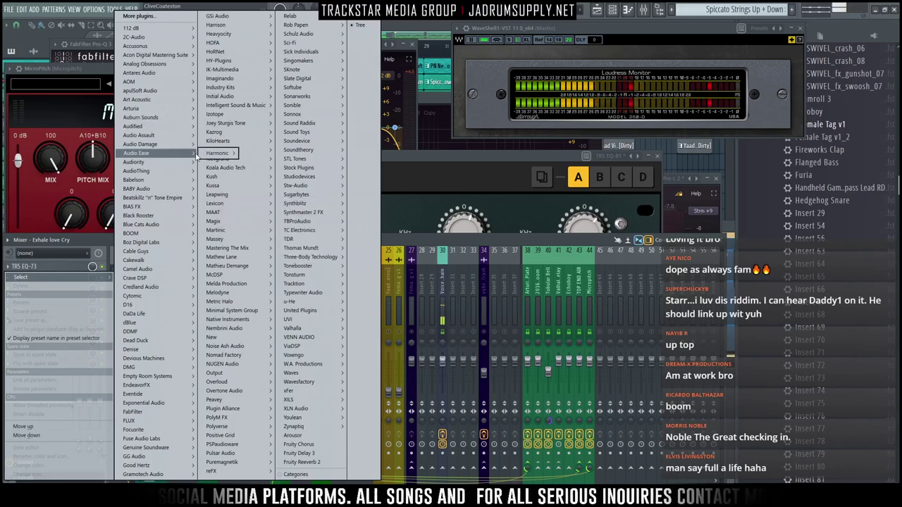
pyautogui.moveTo(317, 301)
pyautogui.moveTo(365, 311)
pyautogui.click(409, 310)
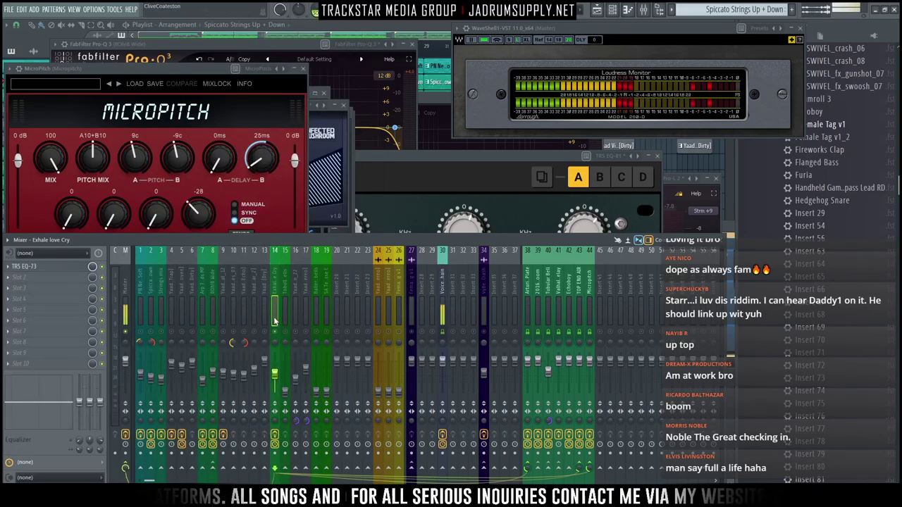
# Load Audiority LDC2-Compander into the second effect slot of the Exhale love Cry track and reposition its window
pyautogui.click(60, 282)
pyautogui.moveTo(60, 282)
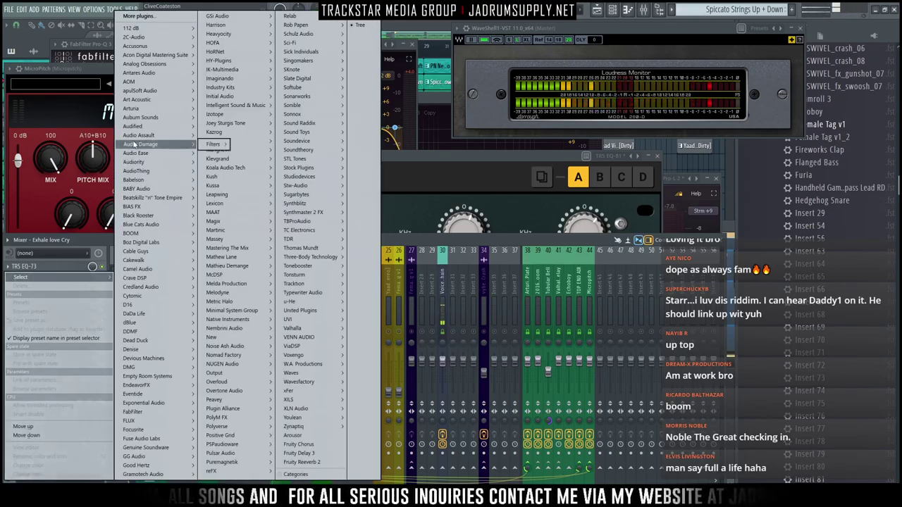
pyautogui.moveTo(141, 118)
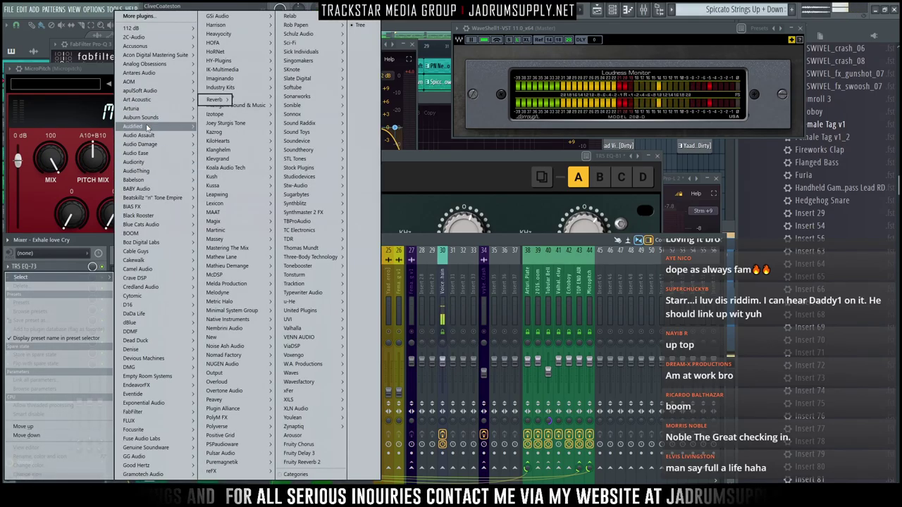
pyautogui.moveTo(141, 181)
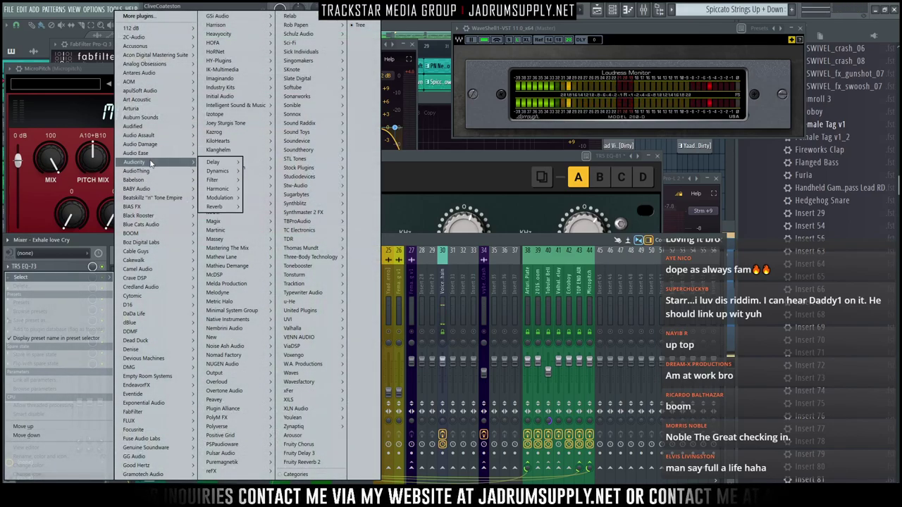
pyautogui.moveTo(209, 174)
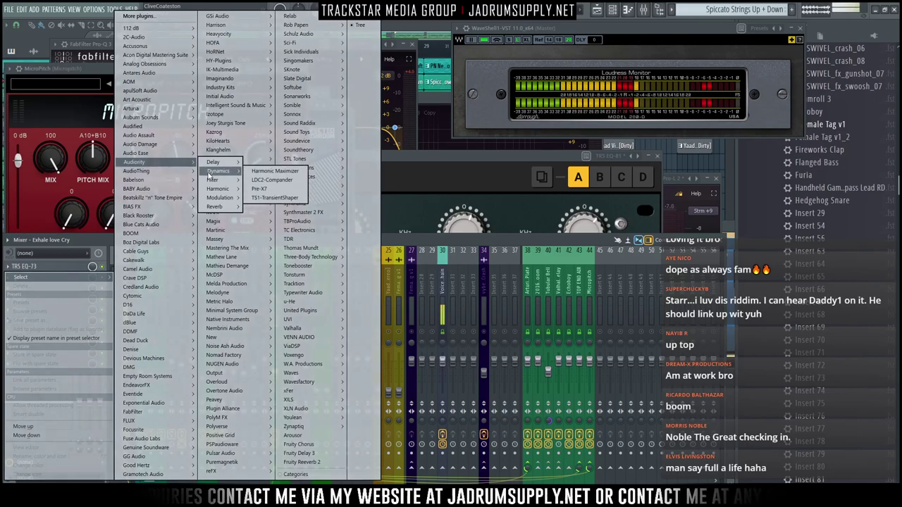
pyautogui.click(272, 180)
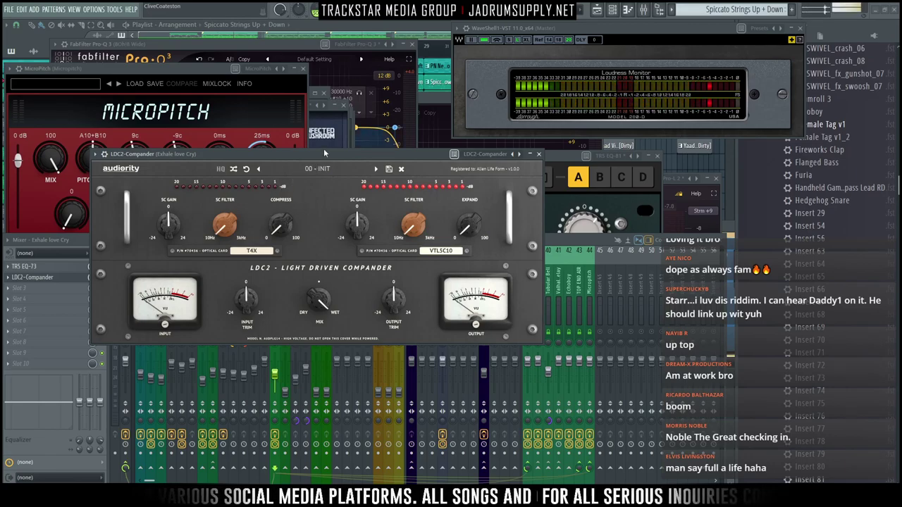
pyautogui.moveTo(321, 153); pyautogui.dragTo(426, 189)
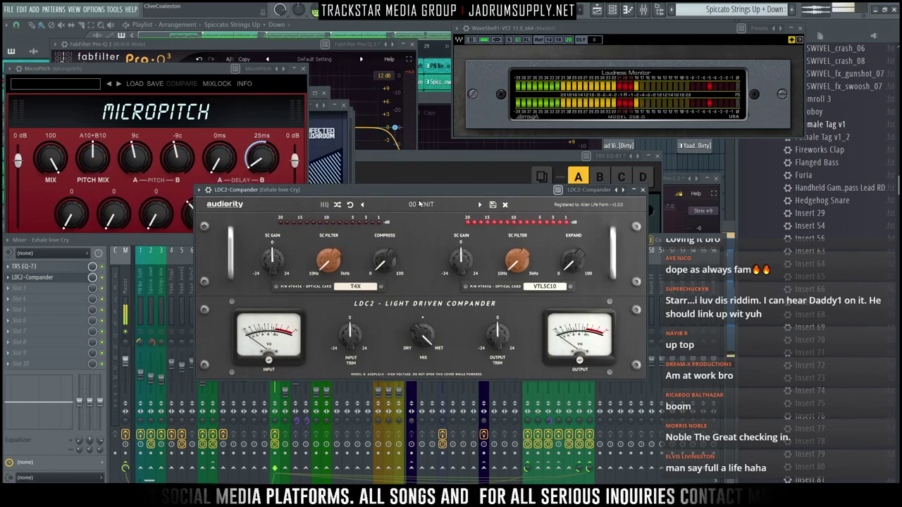
pyautogui.moveTo(402, 197); pyautogui.dragTo(434, 173)
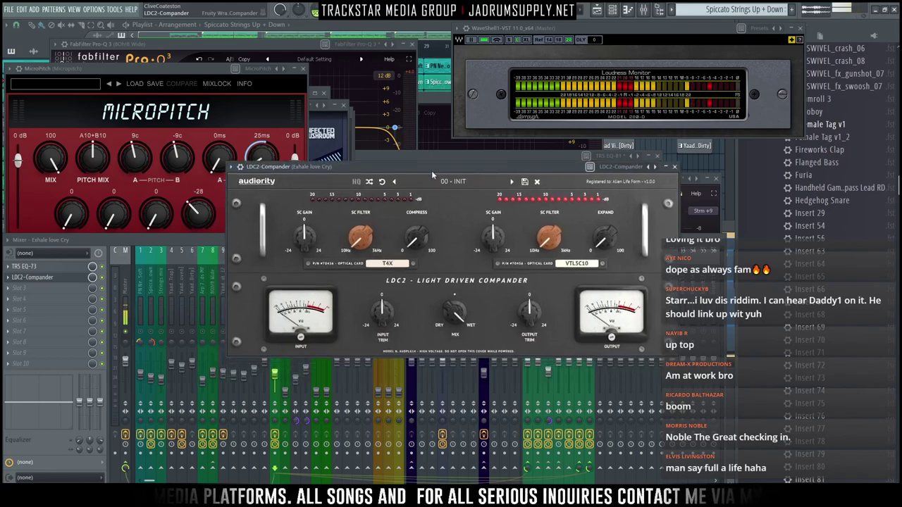
# Insert a Fruity Limiter ahead of the LDC2-Compander in the effect chain and move the compander window aside
pyautogui.click(90, 277)
pyautogui.moveTo(215, 274)
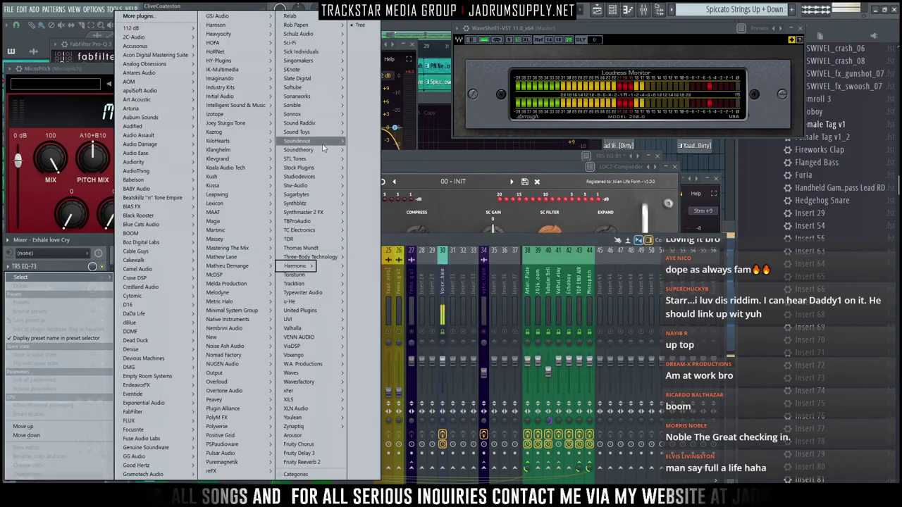
pyautogui.moveTo(324, 168)
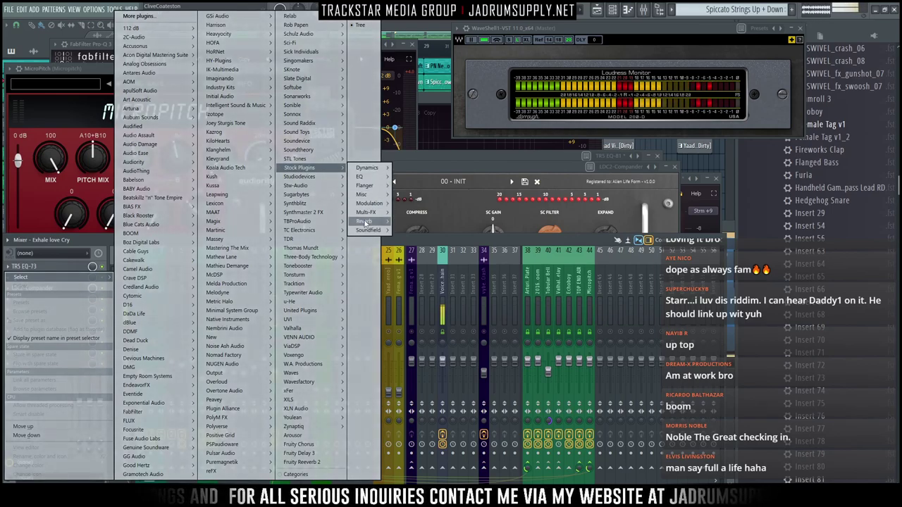
pyautogui.moveTo(381, 194)
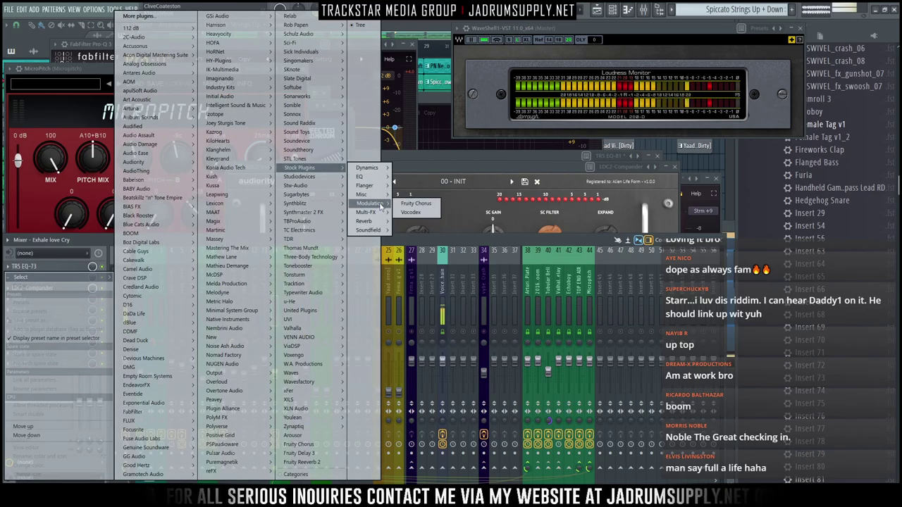
pyautogui.moveTo(375, 169)
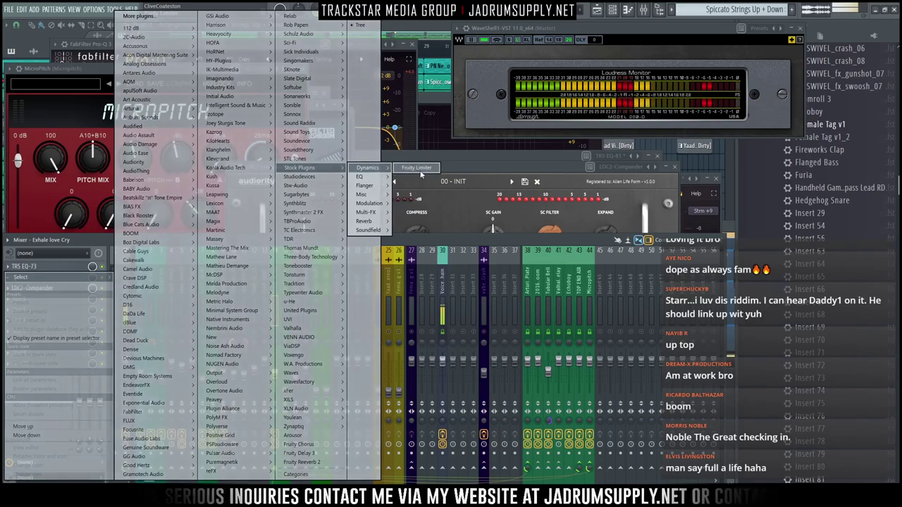
pyautogui.click(418, 167)
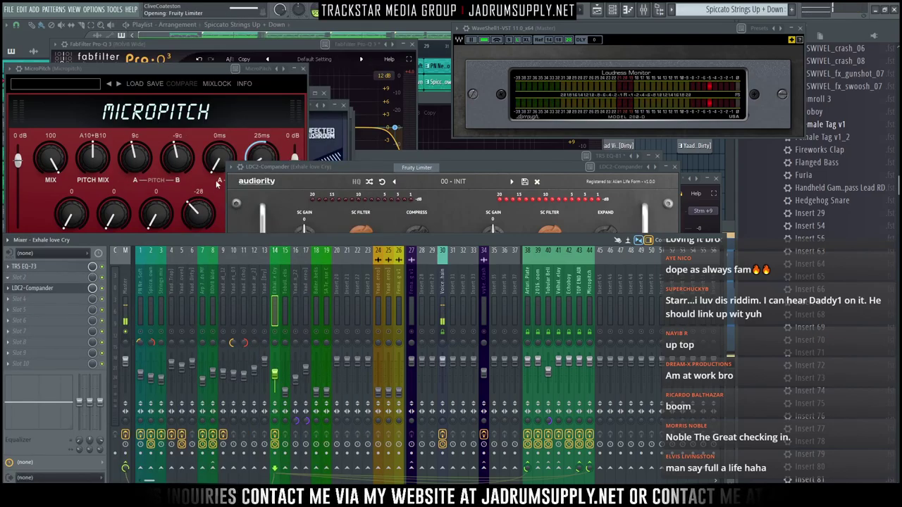
pyautogui.moveTo(379, 166); pyautogui.dragTo(339, 146)
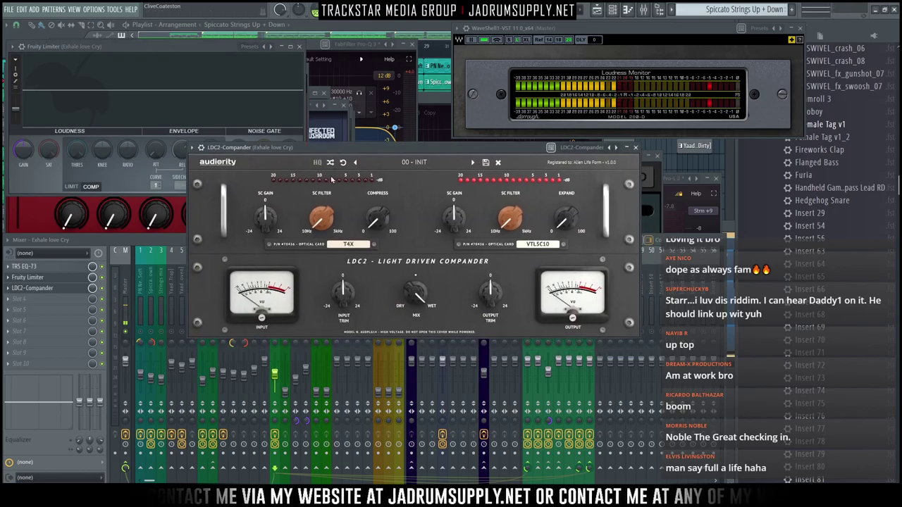
# Load a second Fruity Limiter after the LDC2-Compander and arrange the plugin windows so both limiters are visible
pyautogui.click(36, 303)
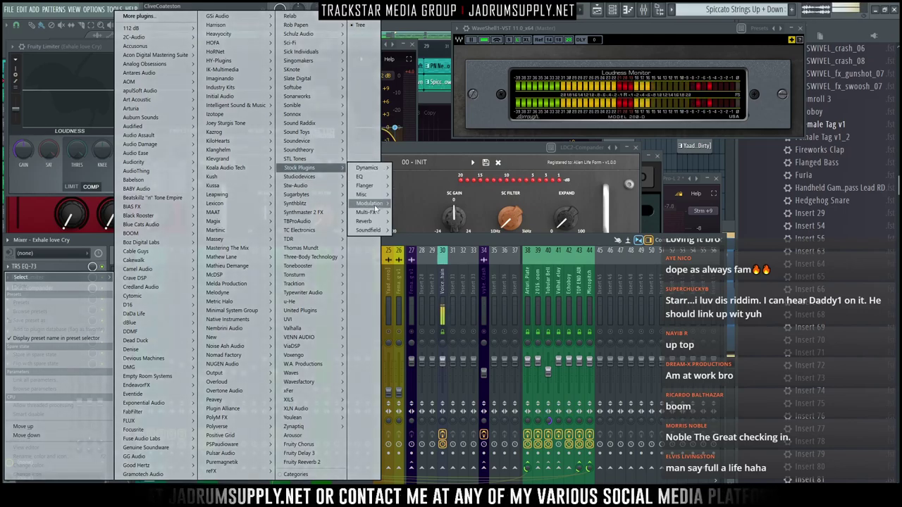
pyautogui.moveTo(384, 174)
pyautogui.click(419, 169)
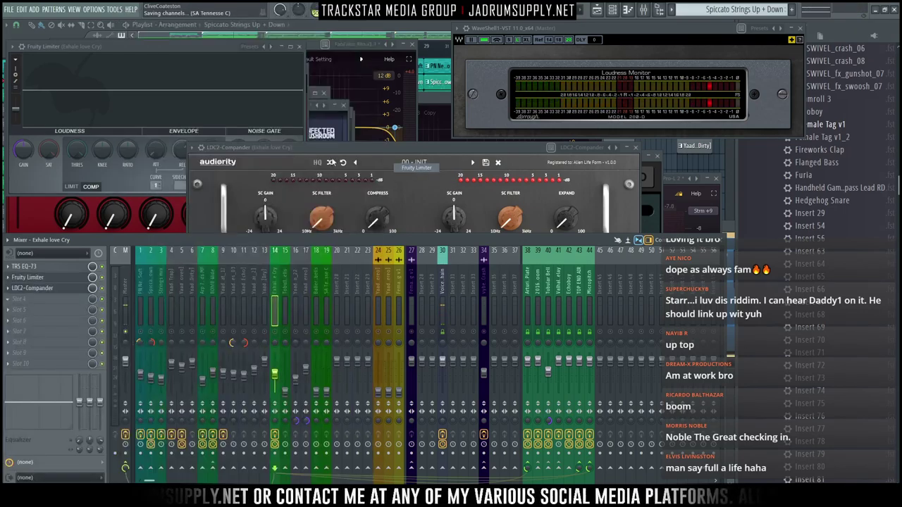
pyautogui.moveTo(206, 197); pyautogui.dragTo(191, 318)
pyautogui.moveTo(318, 154); pyautogui.dragTo(393, 153)
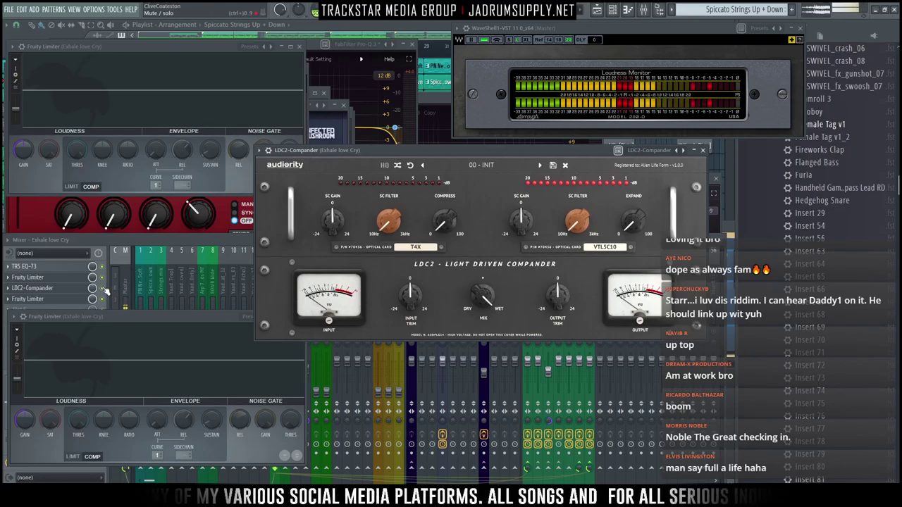
# Show the LDC2-Compander's wrapper controls and enlarge the first Fruity Limiter's display above the second one
pyautogui.click(272, 151)
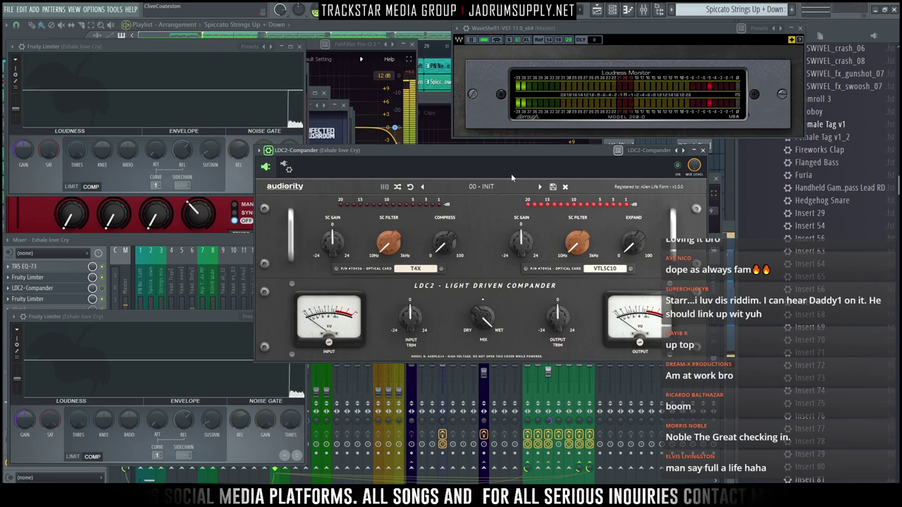
pyautogui.click(216, 242)
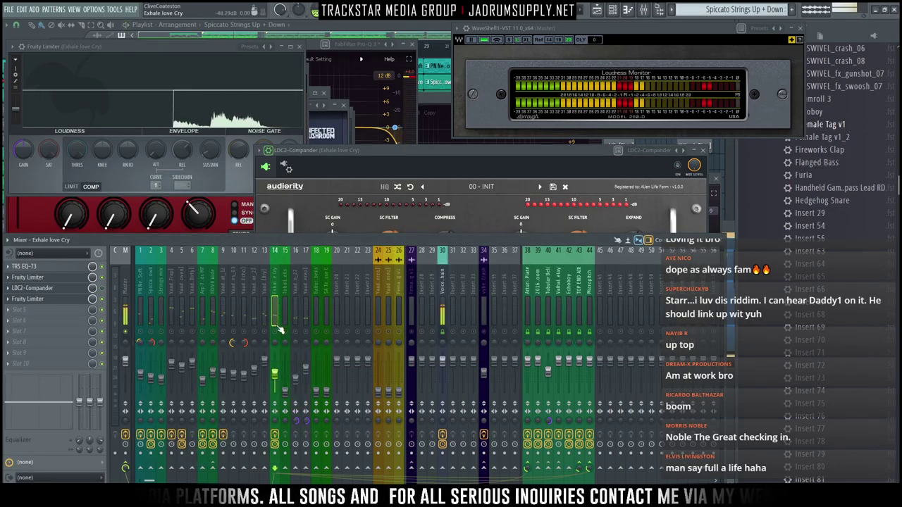
pyautogui.click(55, 300)
pyautogui.click(532, 152)
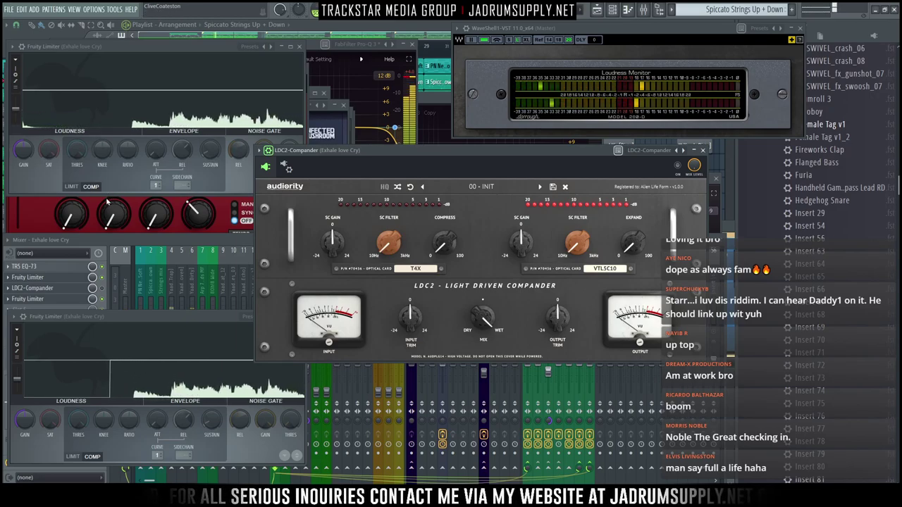
pyautogui.moveTo(105, 191); pyautogui.dragTo(134, 251)
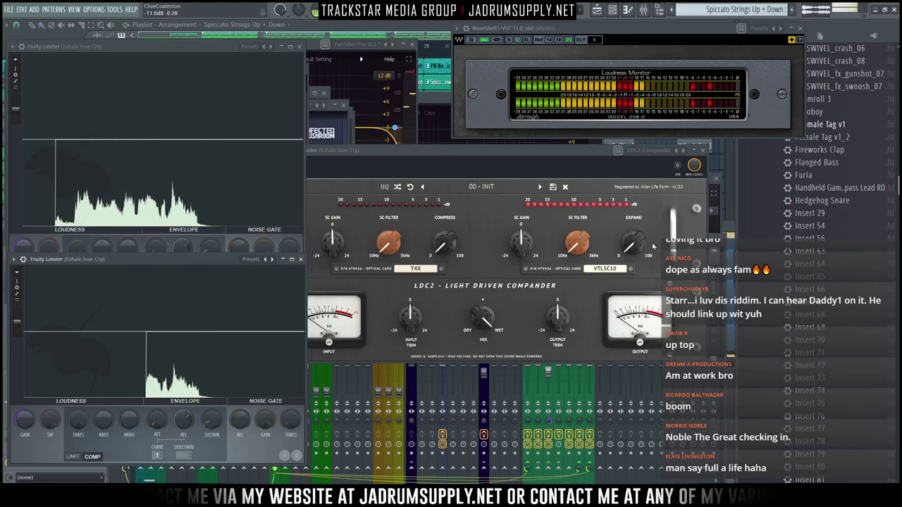
# Move the LDC2-Compander clear of the limiter displays, list the compressor's optical cells and set Compress to 33%
pyautogui.click(455, 212)
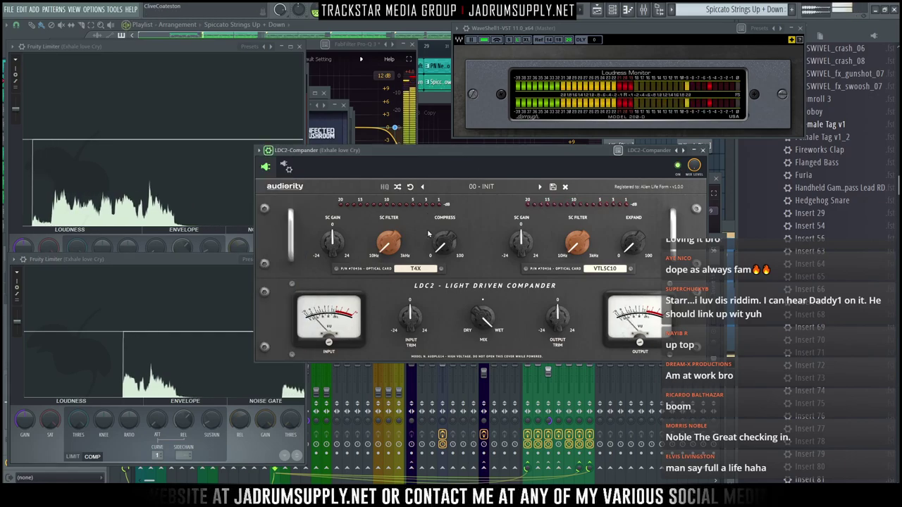
pyautogui.moveTo(453, 153); pyautogui.dragTo(480, 153)
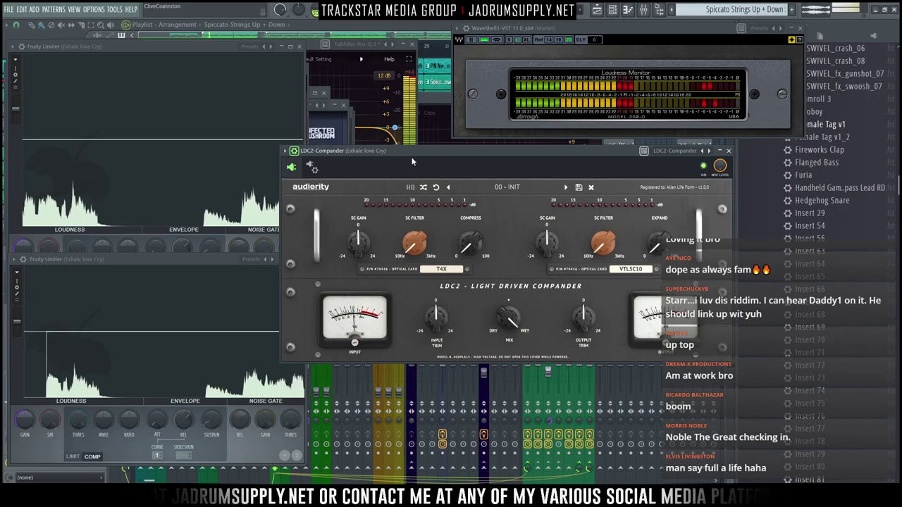
pyautogui.moveTo(415, 153); pyautogui.dragTo(453, 151)
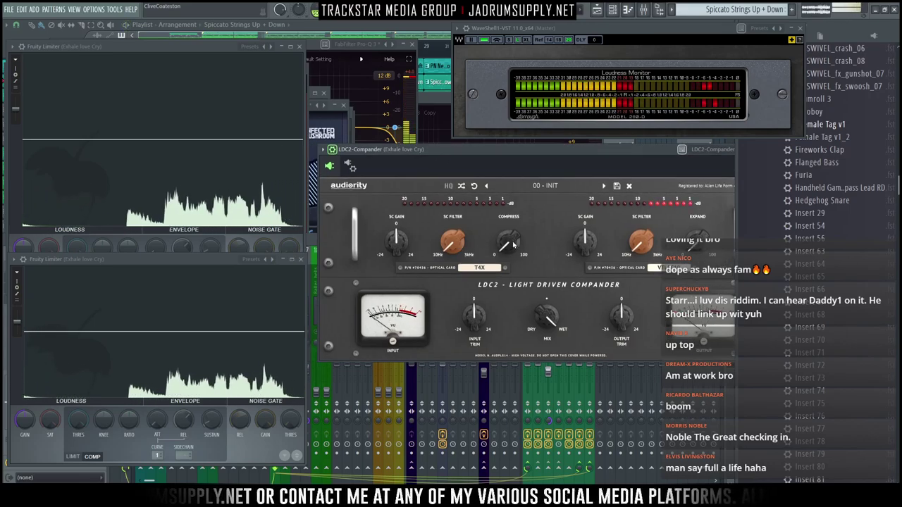
pyautogui.moveTo(506, 245); pyautogui.dragTo(501, 247)
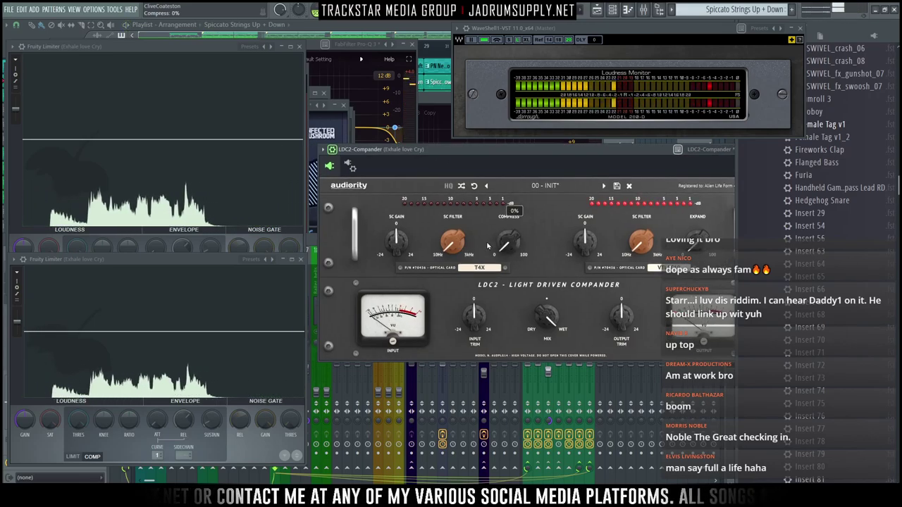
pyautogui.click(479, 269)
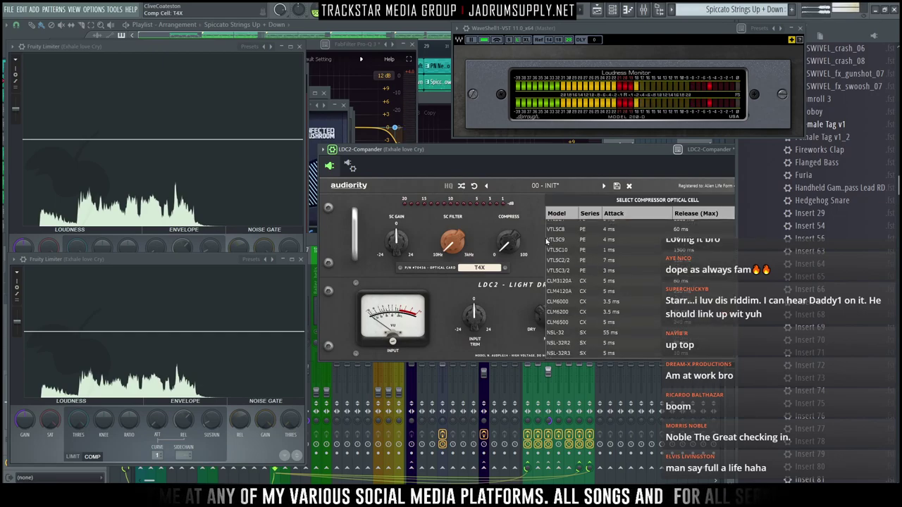
pyautogui.moveTo(591, 149); pyautogui.dragTo(564, 153)
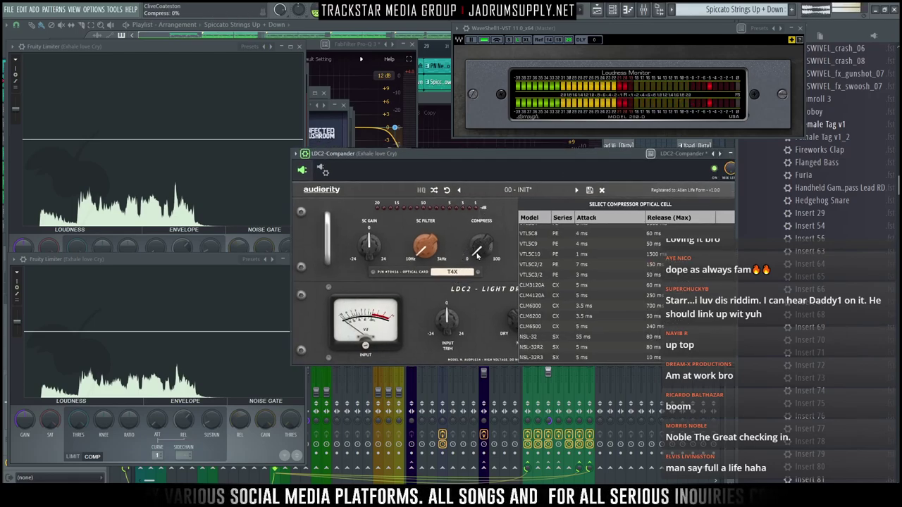
pyautogui.moveTo(487, 152); pyautogui.dragTo(487, 150)
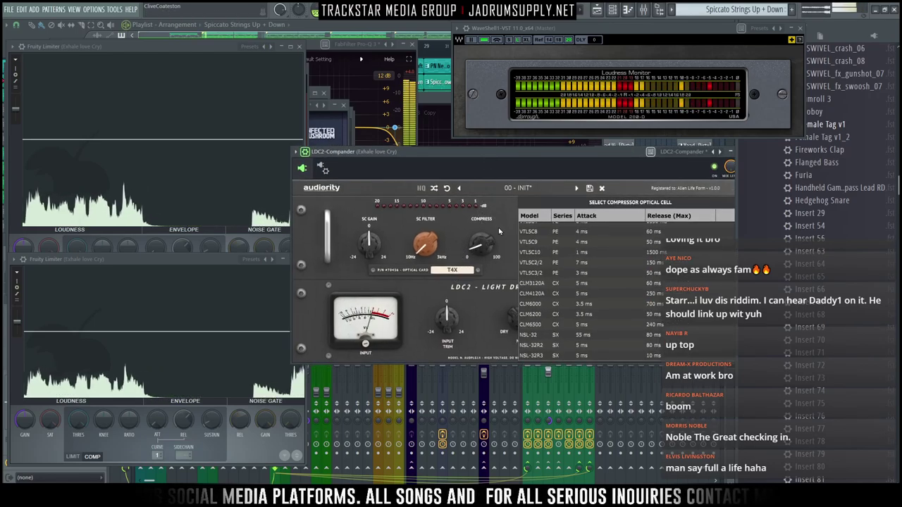
pyautogui.moveTo(485, 246); pyautogui.dragTo(479, 246)
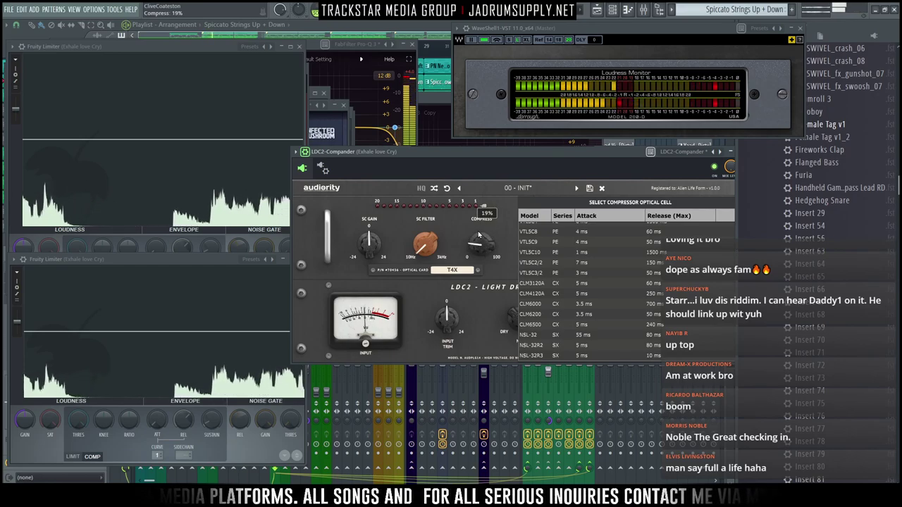
pyautogui.moveTo(481, 219); pyautogui.dragTo(485, 213)
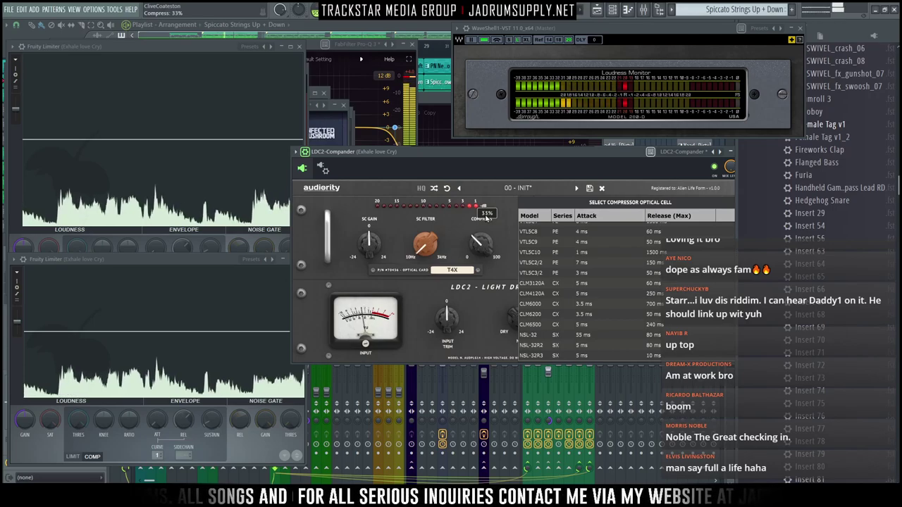
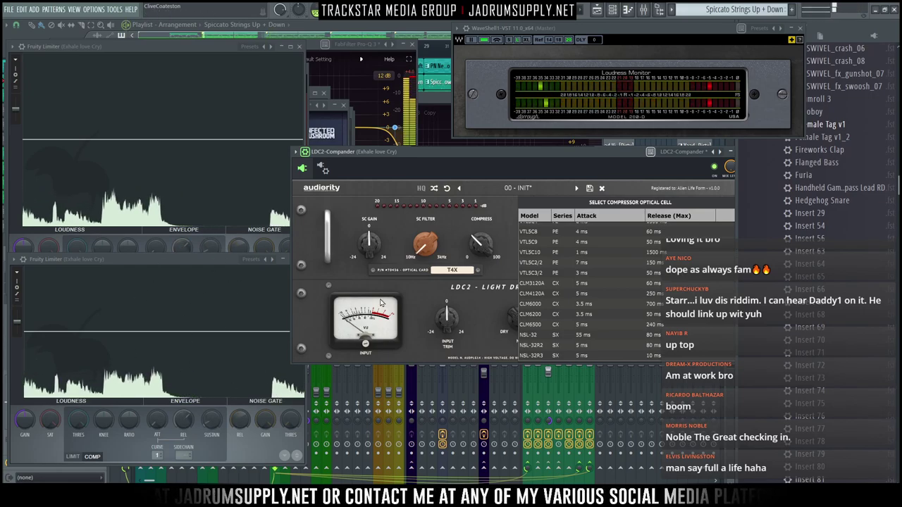
# Choose the CLM6200 optical cell for the LDC2-Compander's compressor and close the cell list
pyautogui.click(568, 324)
pyautogui.click(571, 315)
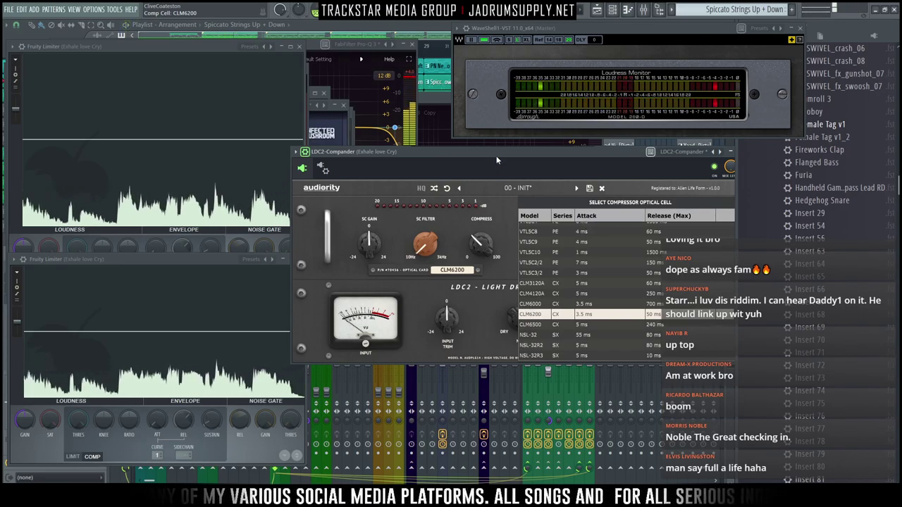
pyautogui.moveTo(497, 154); pyautogui.dragTo(358, 146)
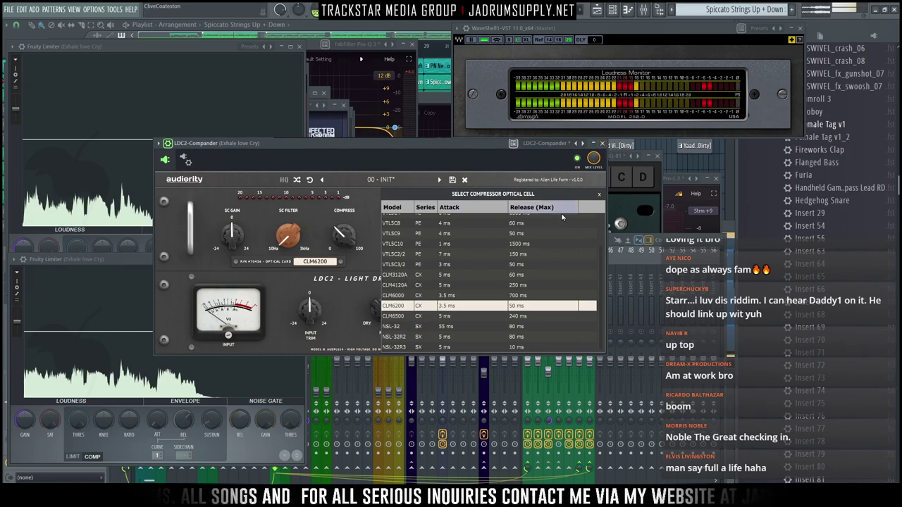
pyautogui.click(599, 197)
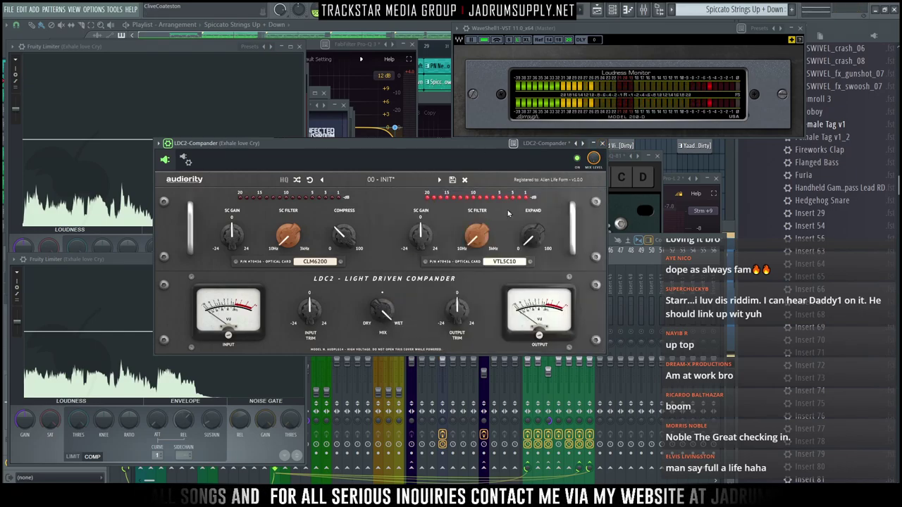
# Close the compander and delete both Fruity Limiters from the Exhale love Cry effect chain
pyautogui.click(602, 144)
pyautogui.click(8, 299)
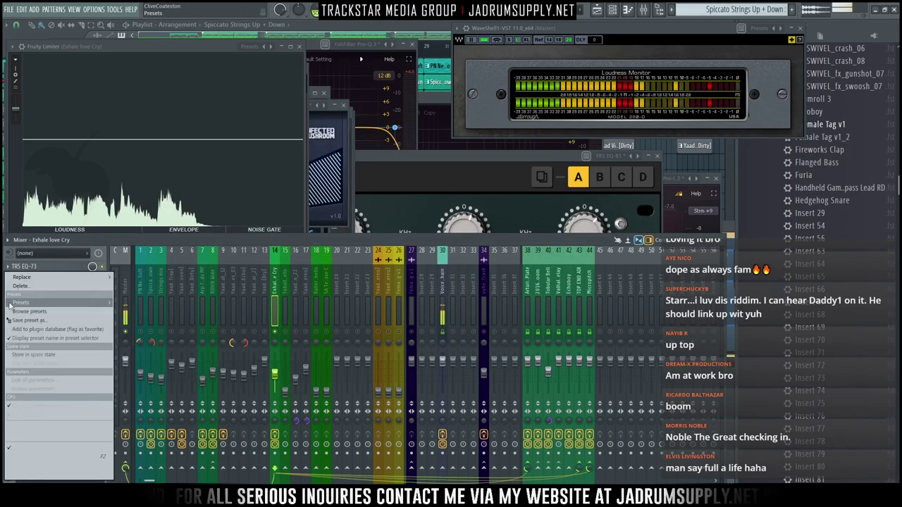
pyautogui.click(13, 286)
pyautogui.press('Return')
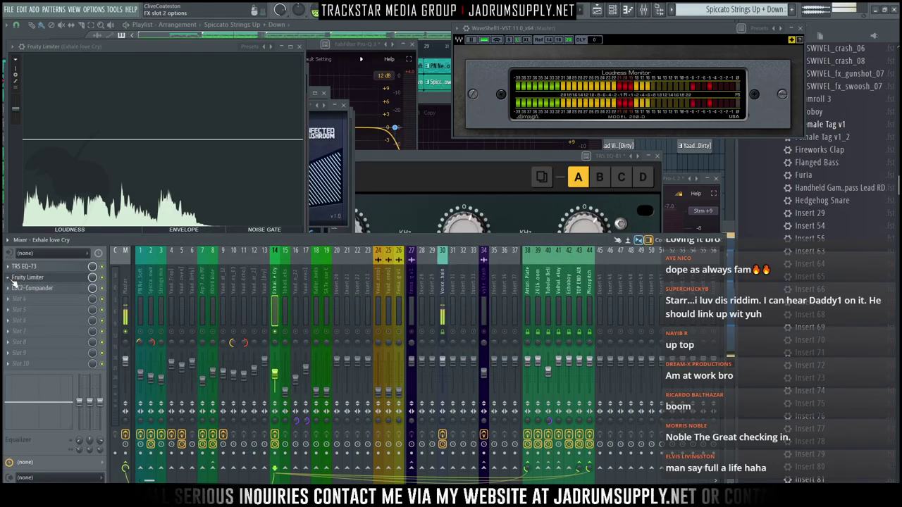
pyautogui.click(8, 277)
pyautogui.click(21, 287)
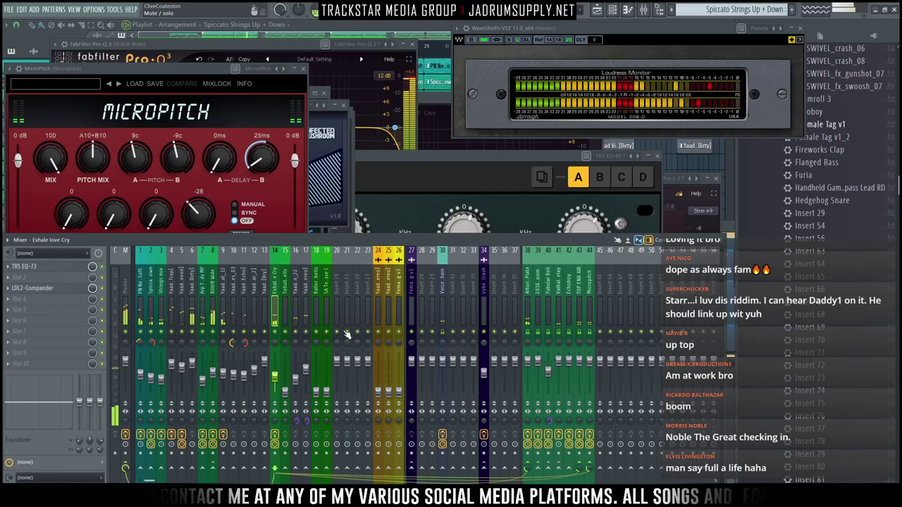
# Raise the Tobullar bells track to 0 dB, bring up Crave EQ on the Tubular Bell send and close the FabFilter Pro-Q 3 window
pyautogui.click(287, 392)
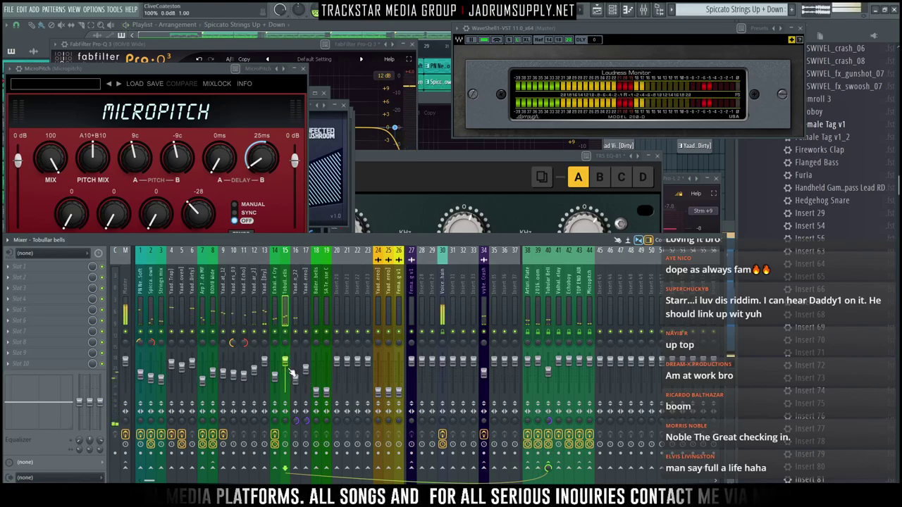
pyautogui.click(551, 311)
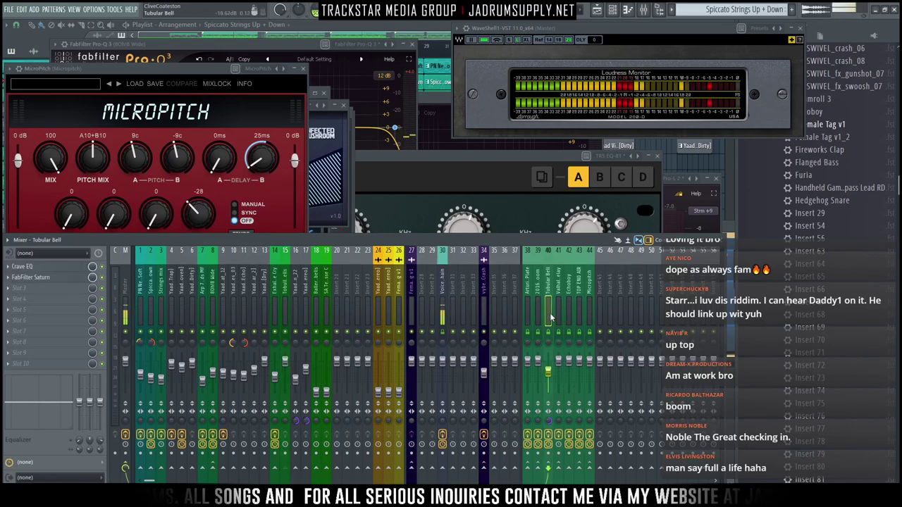
pyautogui.click(59, 269)
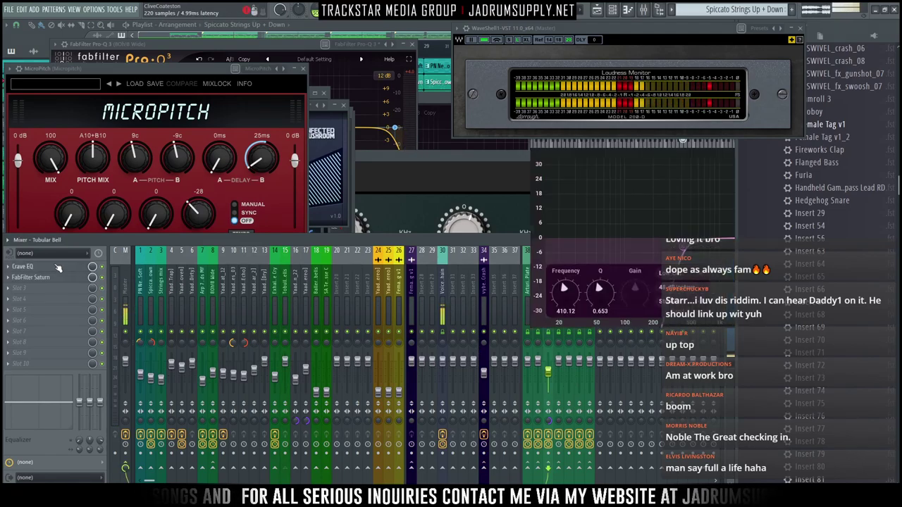
pyautogui.moveTo(528, 179); pyautogui.dragTo(208, 214)
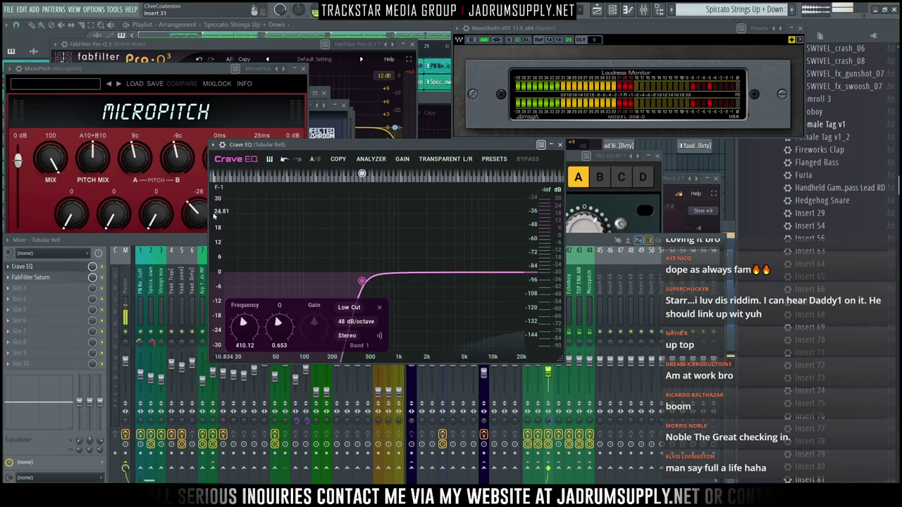
pyautogui.click(288, 48)
pyautogui.moveTo(435, 137); pyautogui.dragTo(432, 197)
pyautogui.moveTo(301, 205); pyautogui.dragTo(423, 205)
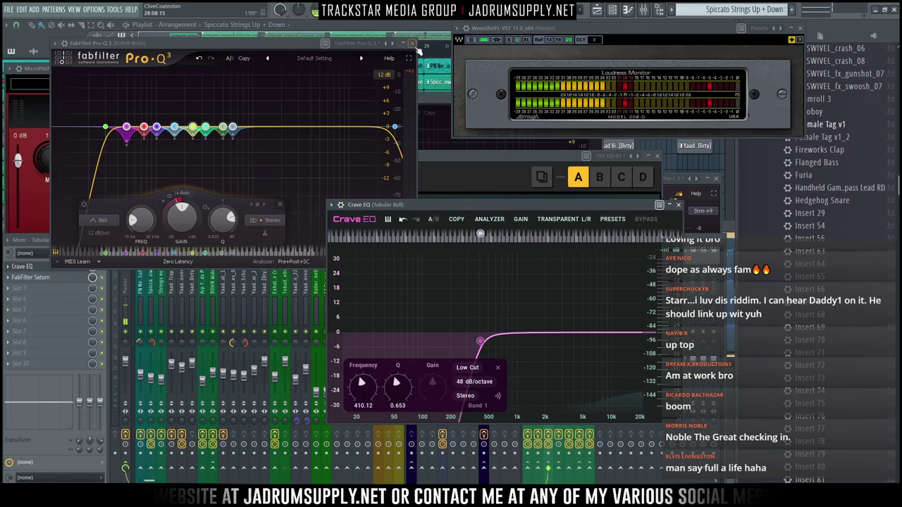
pyautogui.click(413, 43)
# Examine the FabFilter Saturn settings on the Tubular Bell send and close the plugin
pyautogui.click(557, 305)
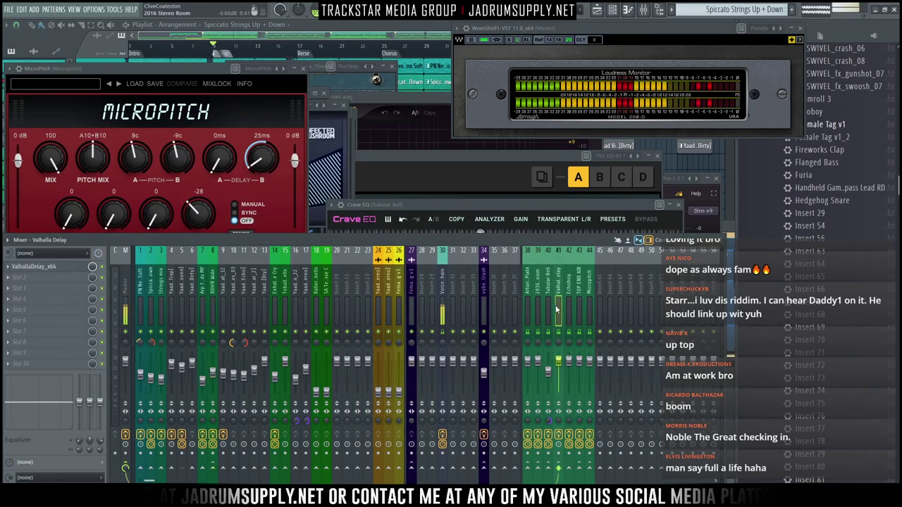
pyautogui.click(547, 305)
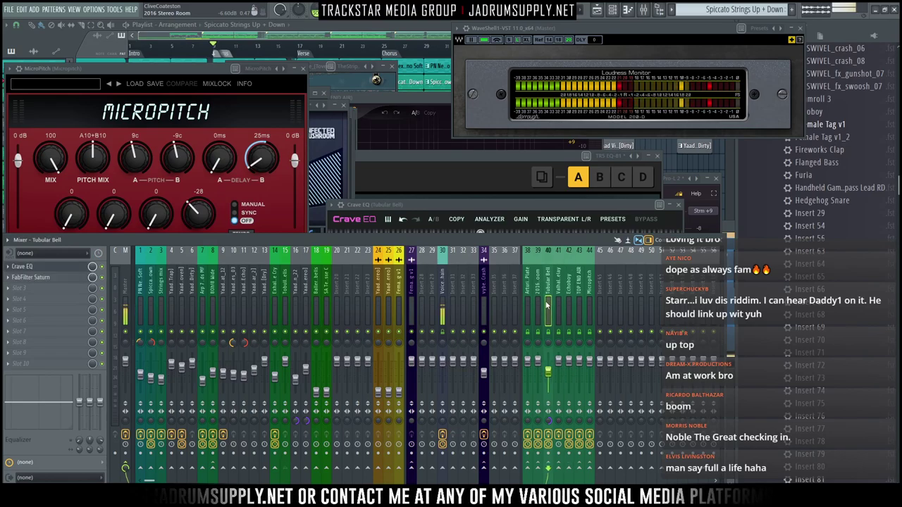
pyautogui.click(43, 277)
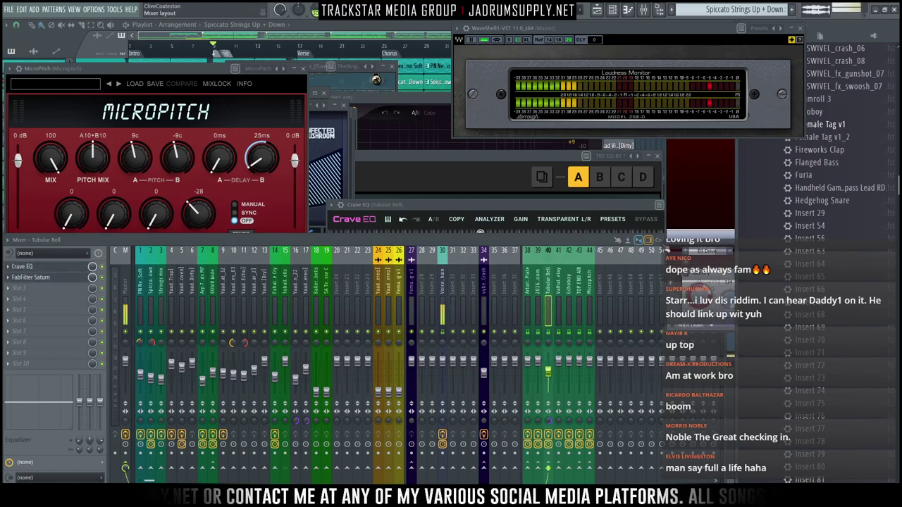
pyautogui.moveTo(666, 260); pyautogui.dragTo(67, 344)
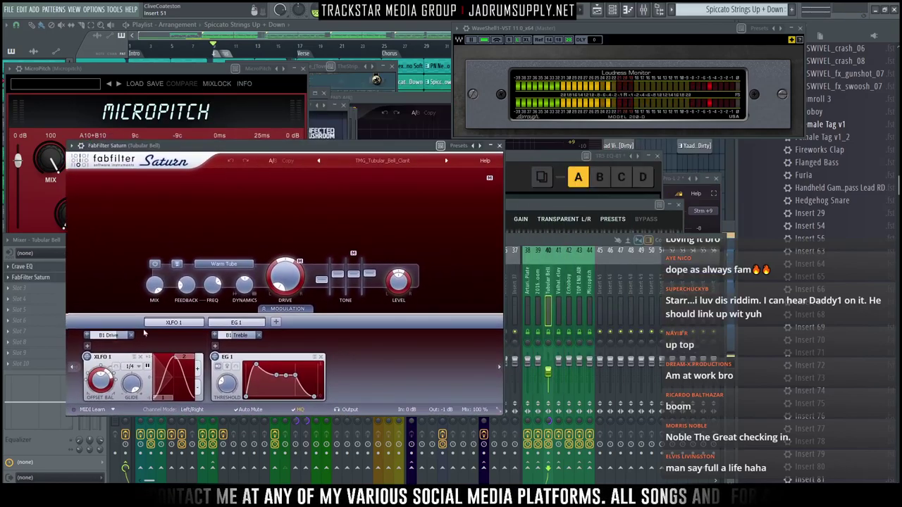
pyautogui.click(499, 145)
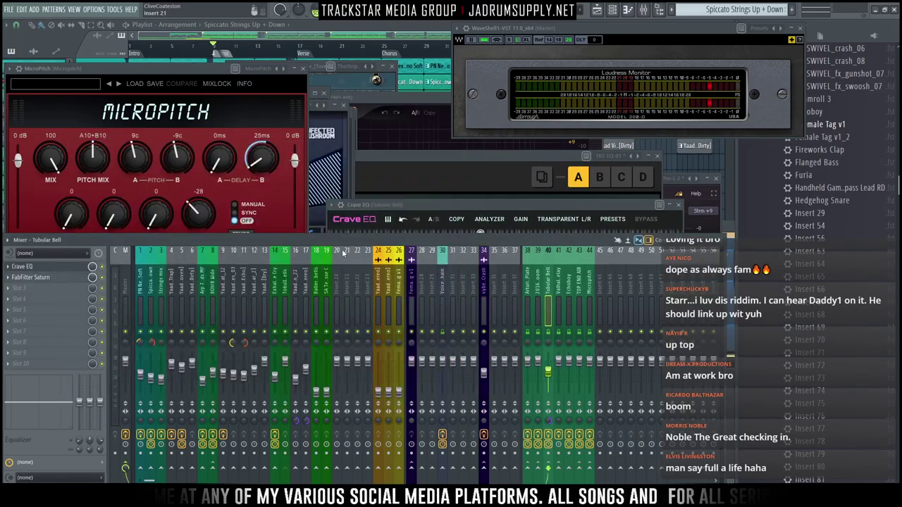
# Toggle solo on the Tobullar bells track and raise the Ballerina bells track's volume to unity level
pyautogui.rightClick(284, 332)
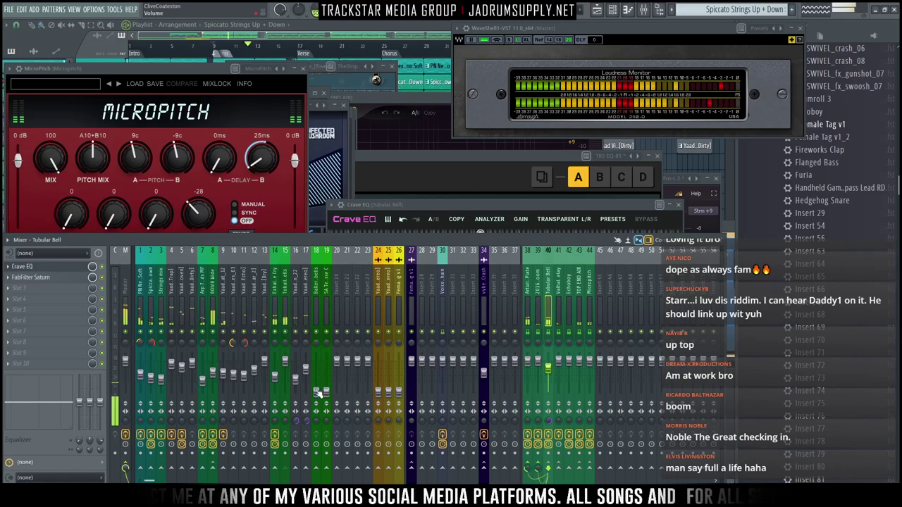
pyautogui.moveTo(318, 392); pyautogui.dragTo(317, 385)
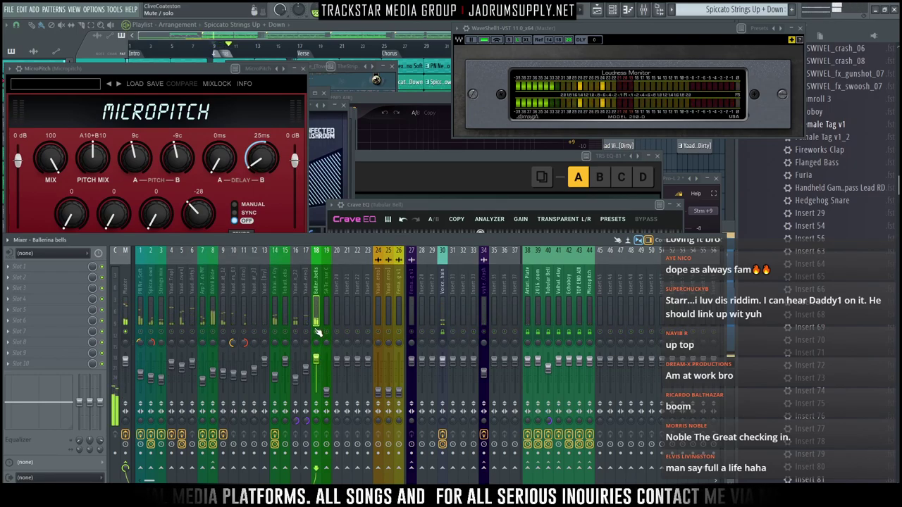
# Turn off high-quality processing in FabFilter Saturn on the Tubular Bell send and close the plugin
pyautogui.click(549, 322)
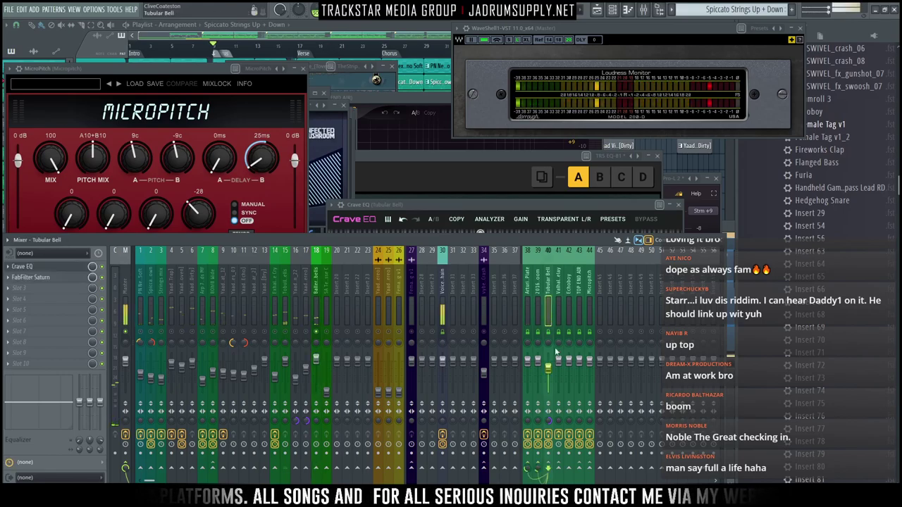
pyautogui.click(60, 279)
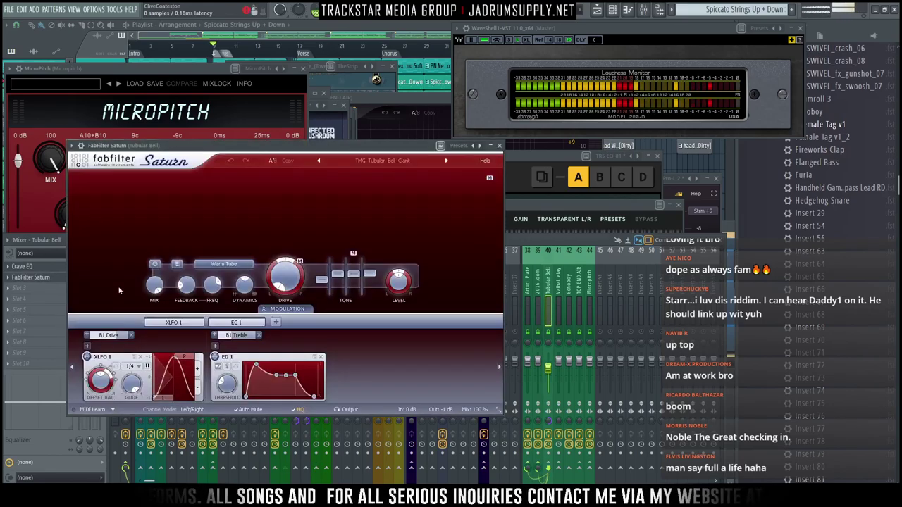
pyautogui.click(299, 409)
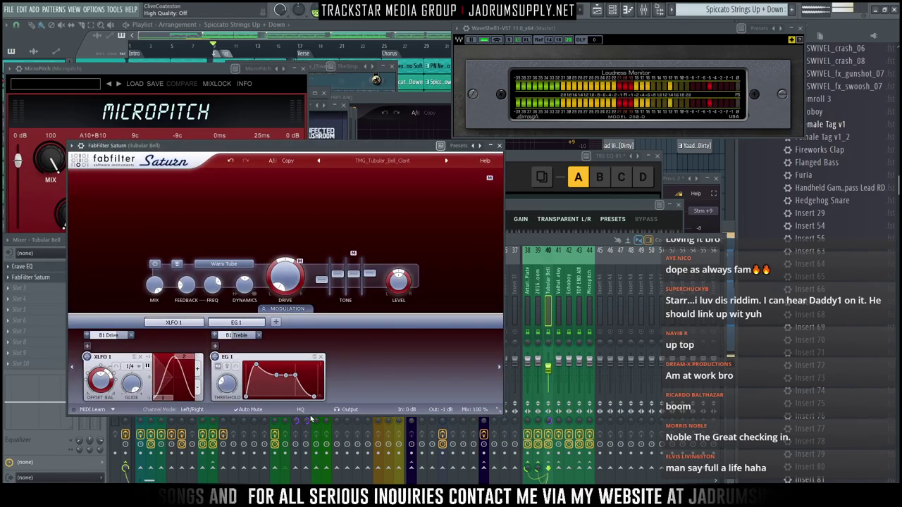
pyautogui.click(499, 146)
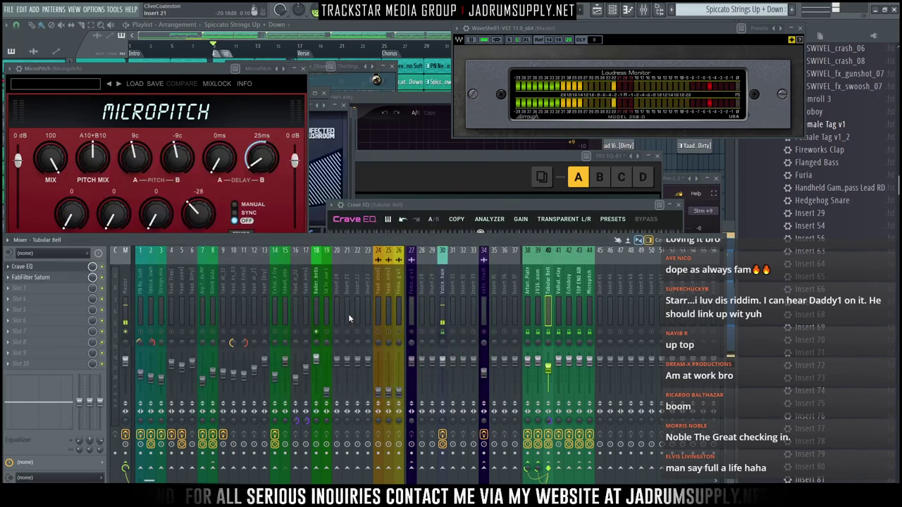
# Add the Soundtoys PanMan effect to the Ballerina bells mixer track
pyautogui.click(317, 306)
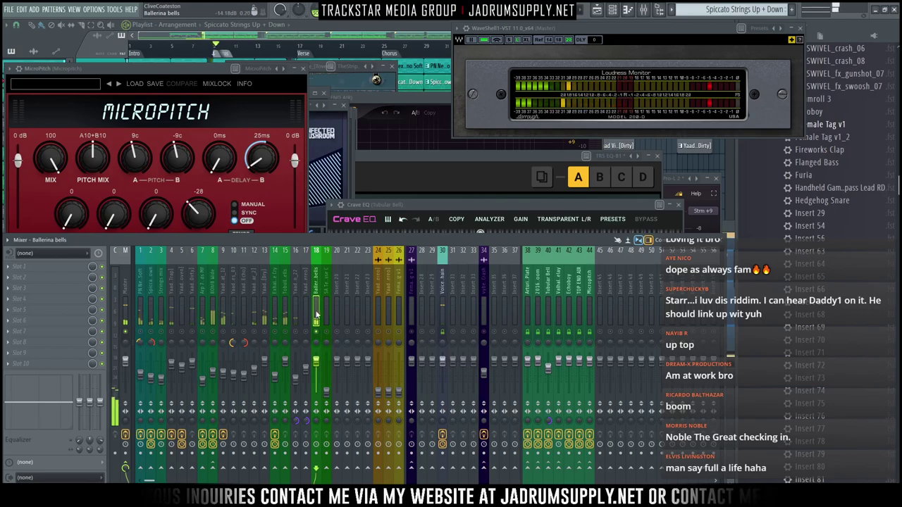
pyautogui.click(49, 268)
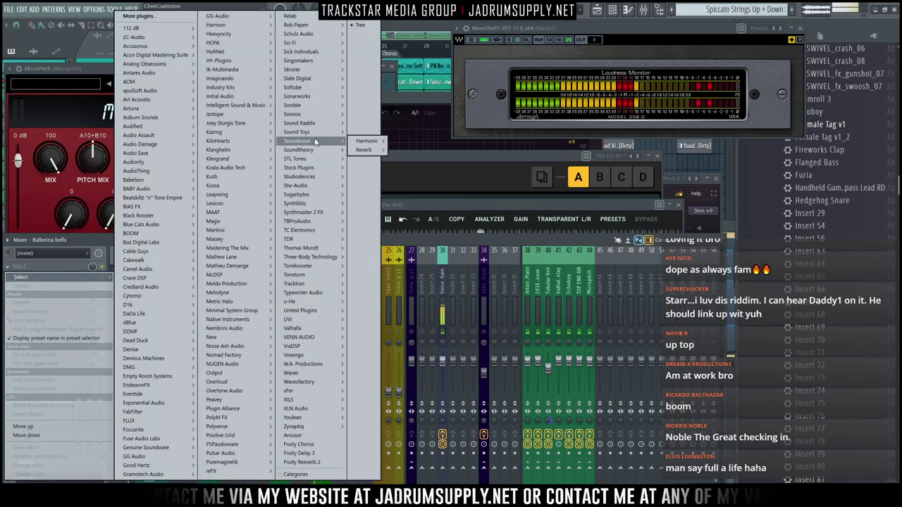
pyautogui.moveTo(296, 132)
pyautogui.moveTo(363, 169)
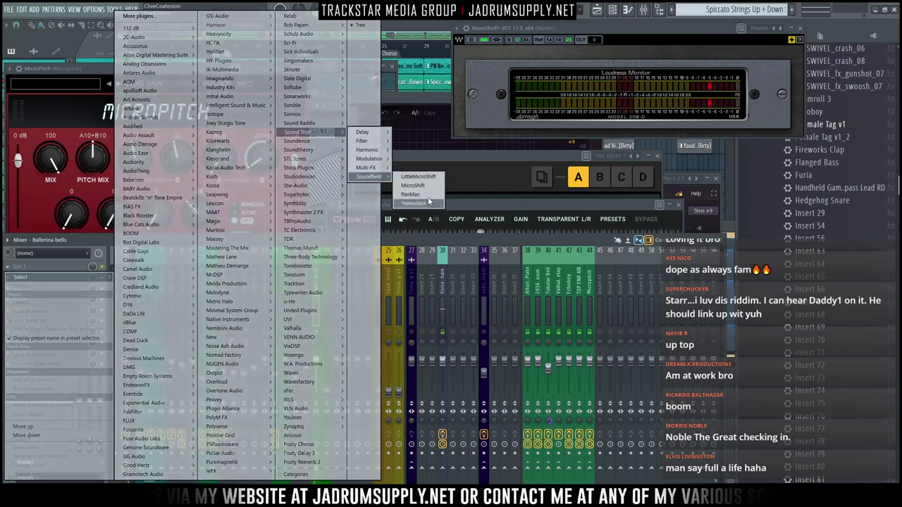
pyautogui.click(398, 195)
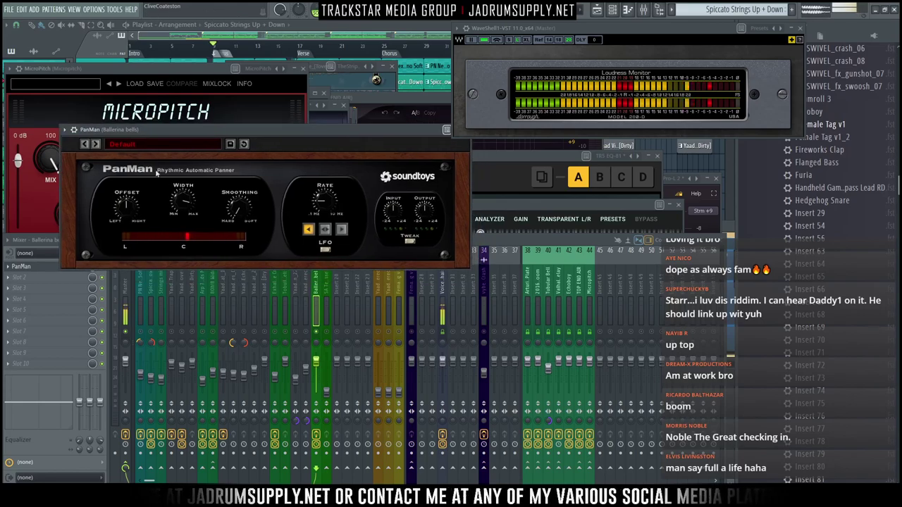
# Load the Pendulum Pan preset in PanMan, set the rate to 0.11 Hz and show the tweak settings
pyautogui.click(162, 144)
pyautogui.moveTo(196, 149)
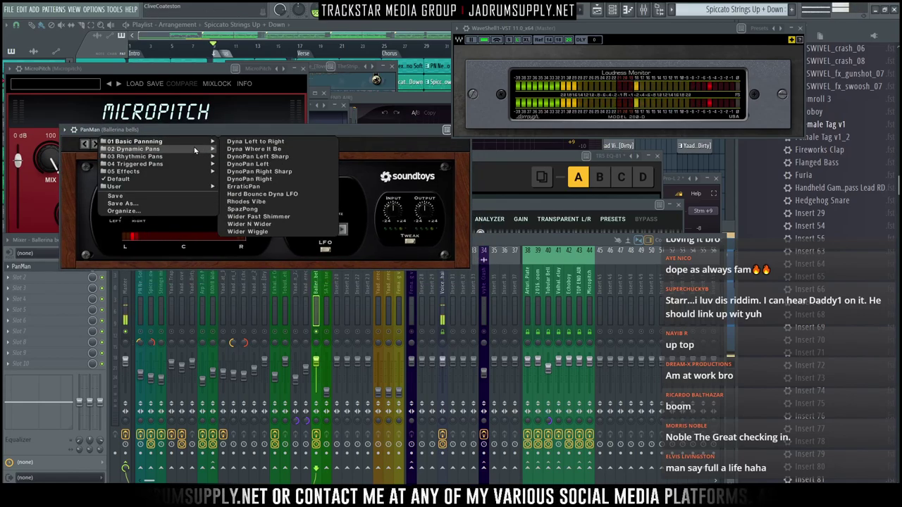
pyautogui.click(252, 195)
pyautogui.moveTo(319, 204); pyautogui.dragTo(318, 198)
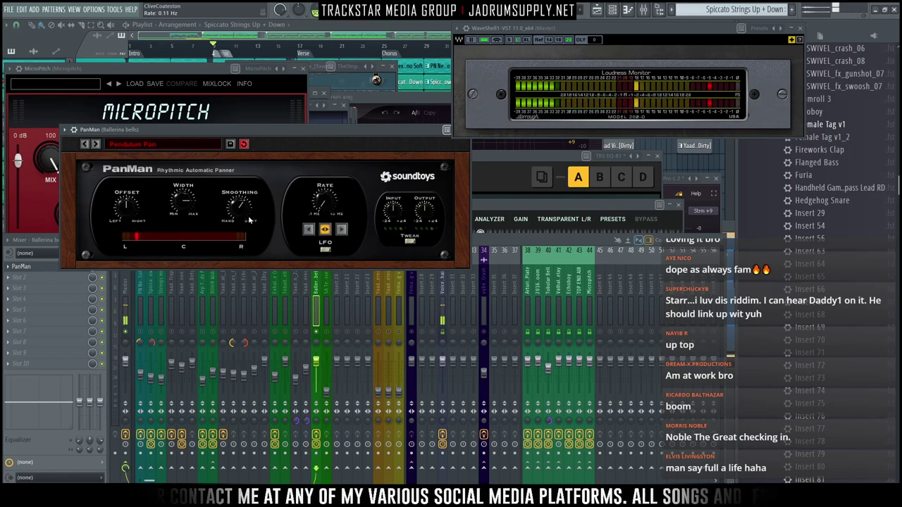
pyautogui.click(407, 242)
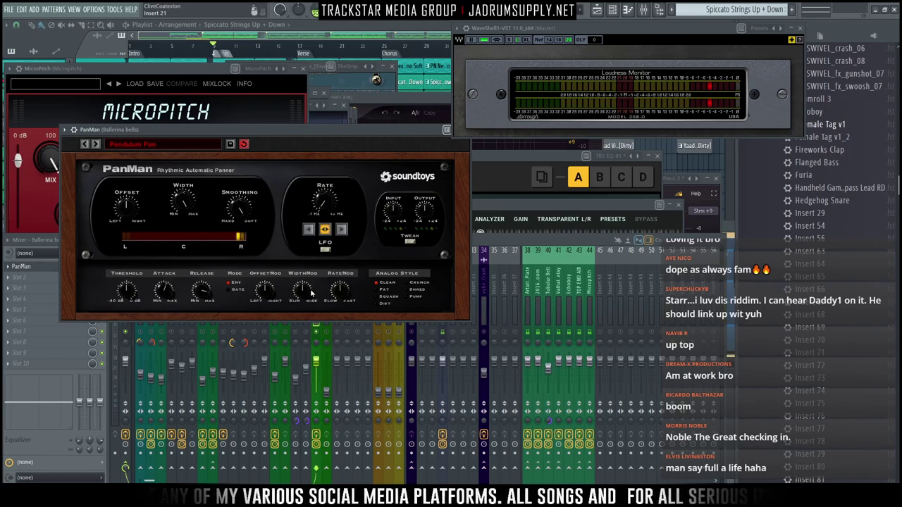
pyautogui.moveTo(301, 131); pyautogui.dragTo(284, 117)
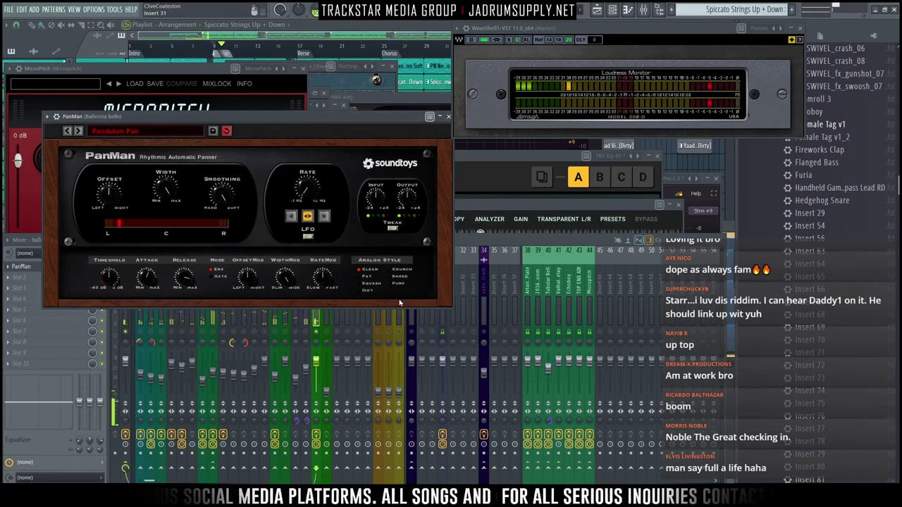
# Send the Ballerina bells track to effect track 38 at 36% and effect track 39 at 16%
pyautogui.click(317, 326)
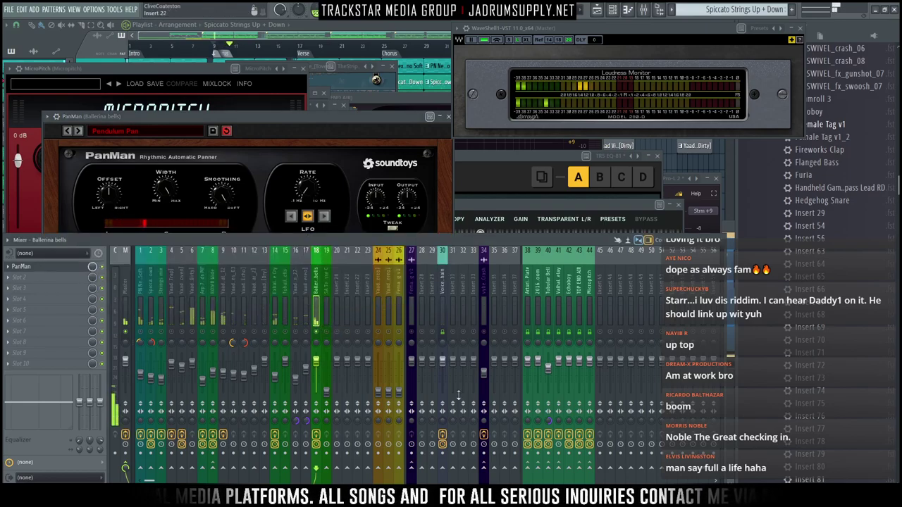
pyautogui.click(527, 467)
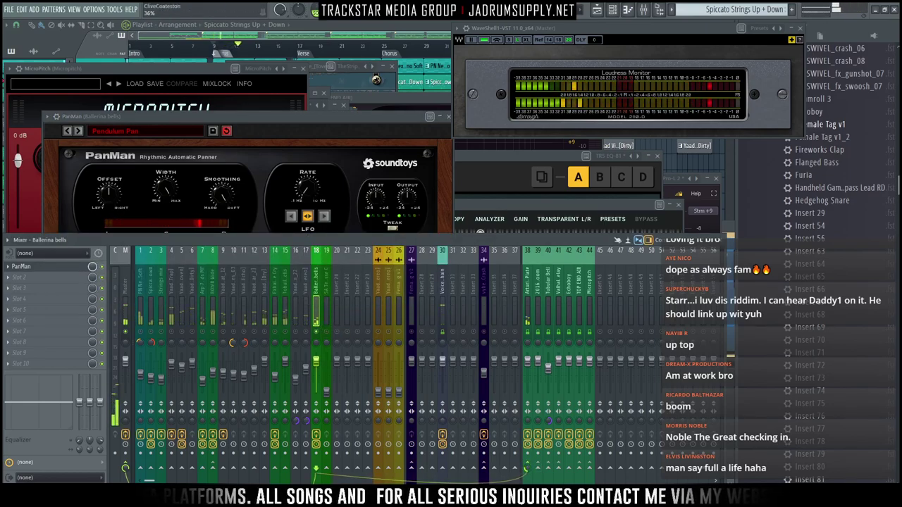
pyautogui.click(538, 468)
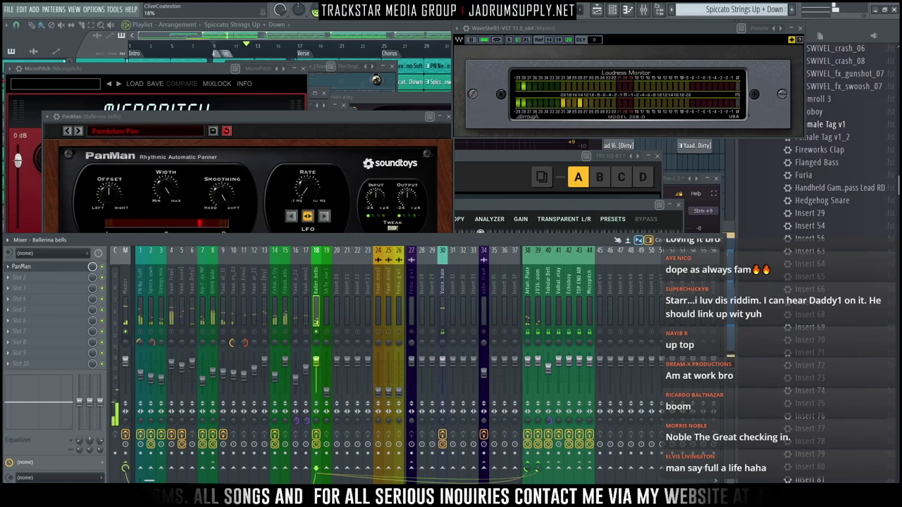
# Add Fruity Parametric EQ 2 to the Ballerina bells track and load the Full Wave Filter preset
pyautogui.click(21, 277)
pyautogui.moveTo(315, 132)
pyautogui.moveTo(299, 168)
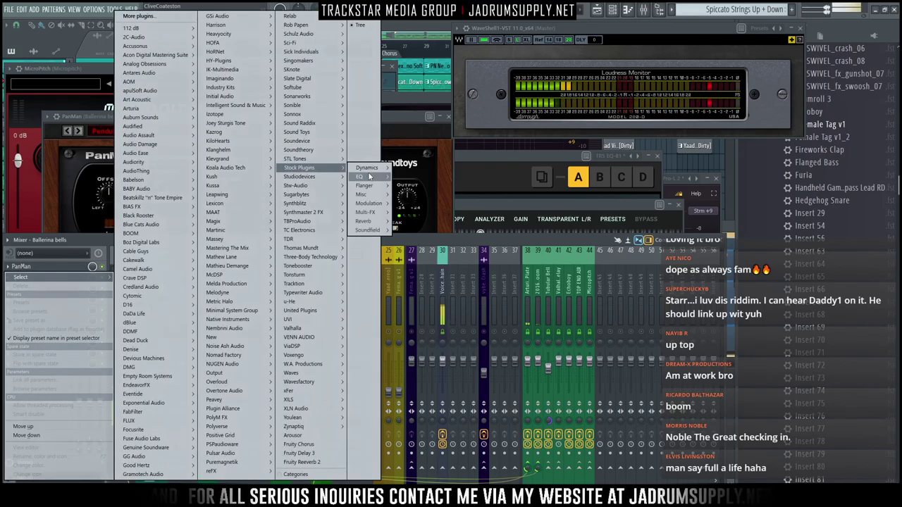
pyautogui.moveTo(367, 176)
pyautogui.click(412, 178)
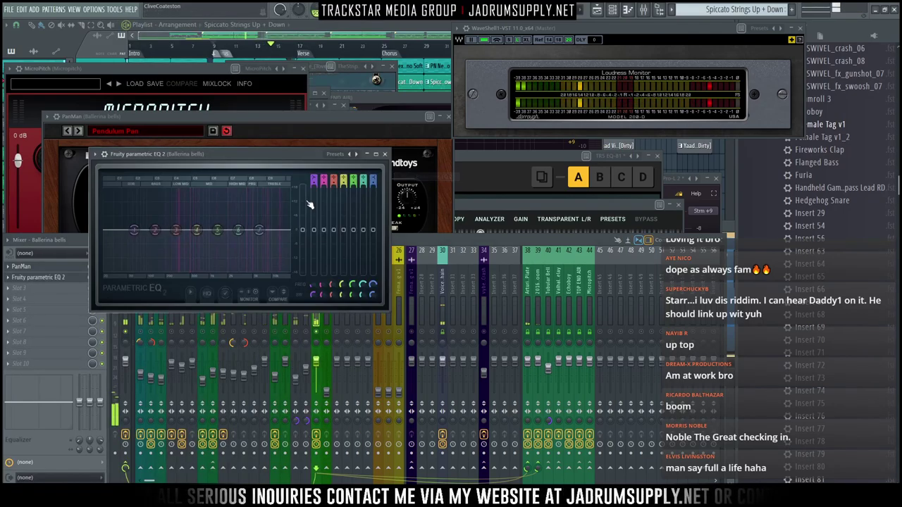
pyautogui.click(334, 154)
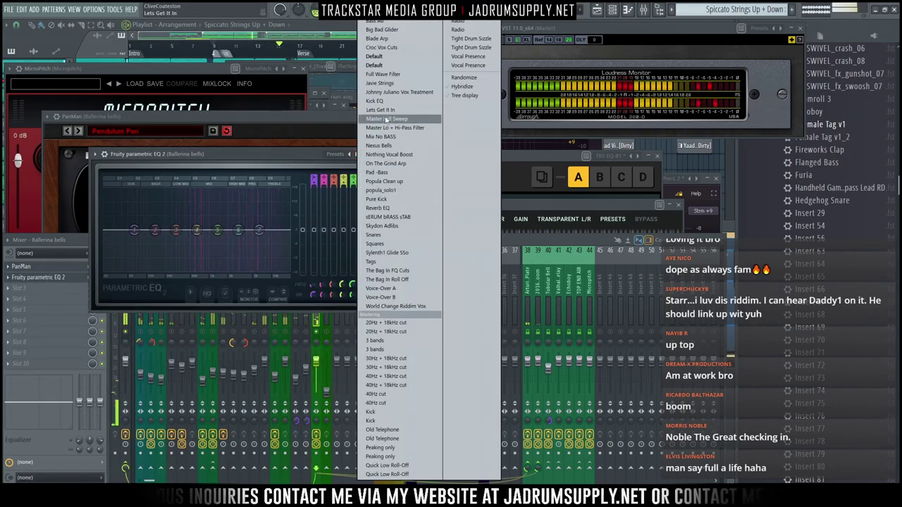
pyautogui.click(383, 74)
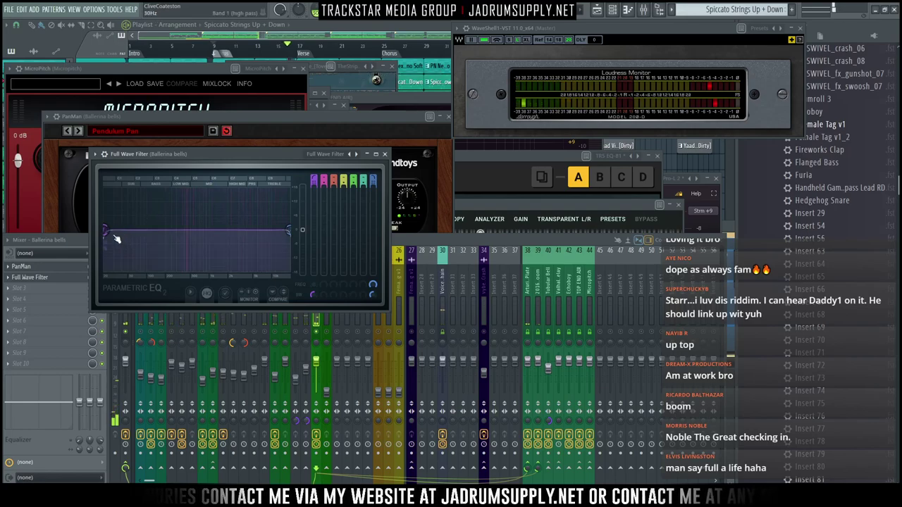
# Place the EQ before PanMan on the Ballerina bells track and raise its high-pass cutoff to about 527 Hz
pyautogui.moveTo(149, 230); pyautogui.dragTo(179, 230)
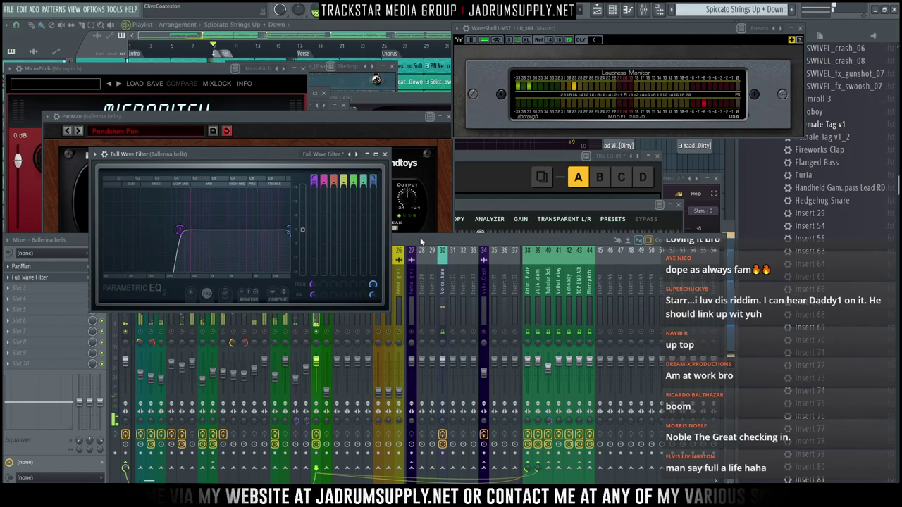
pyautogui.moveTo(20, 277); pyautogui.dragTo(26, 266)
pyautogui.moveTo(180, 230); pyautogui.dragTo(207, 238)
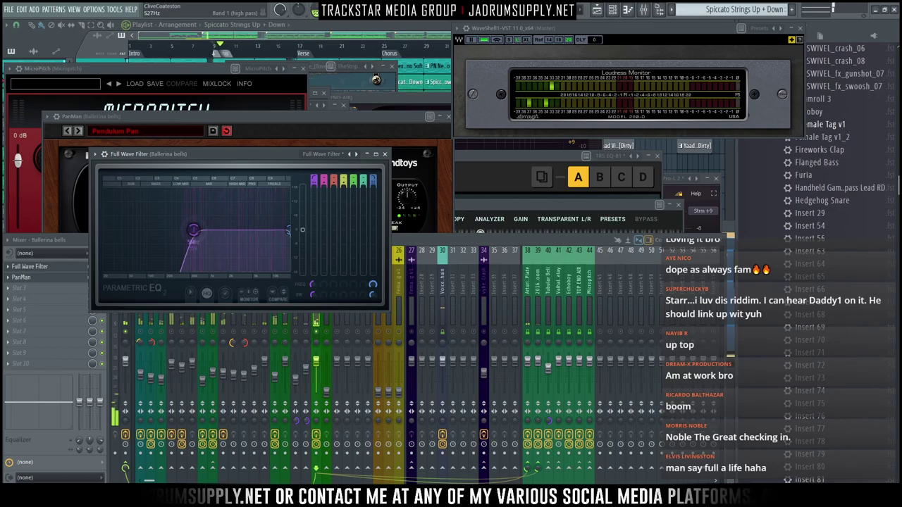
# End the solo on the Ballerina bells track and switch on smart disable for all plugins
pyautogui.click(415, 241)
pyautogui.rightClick(317, 332)
pyautogui.rightClick(317, 332)
pyautogui.click(114, 9)
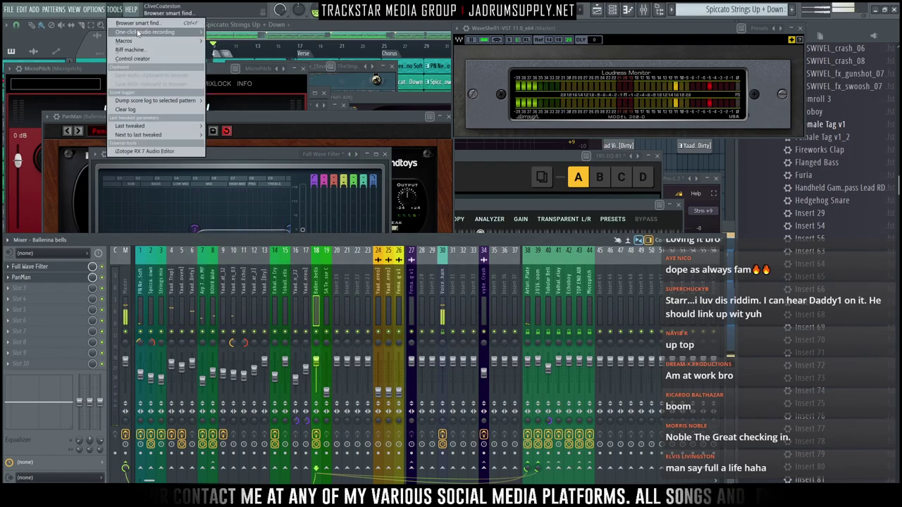
pyautogui.moveTo(189, 51)
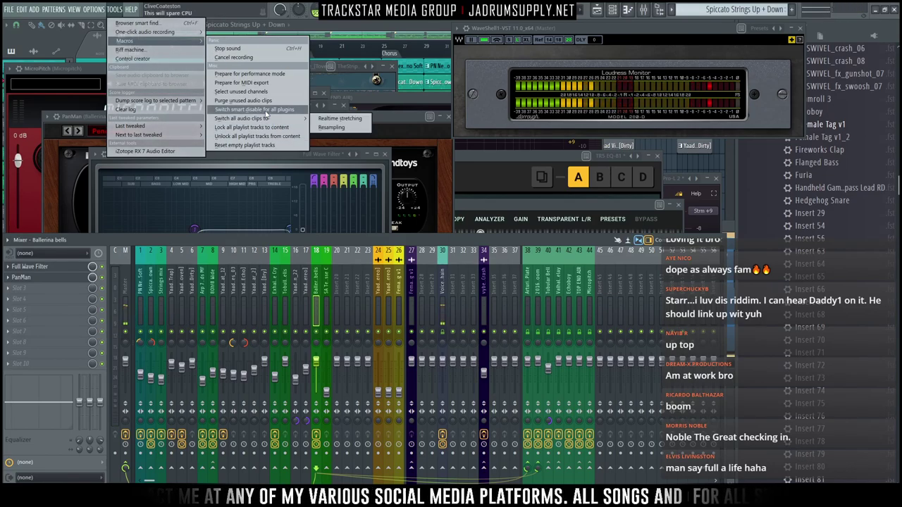
pyautogui.click(266, 110)
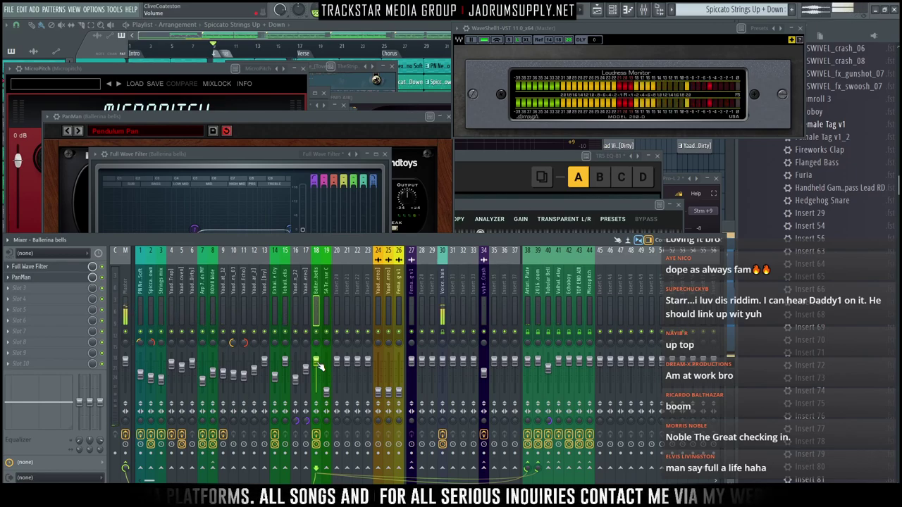
# Raise the SA Tennesse C track's volume to unity level and load the tranQuilizr EQ on it
pyautogui.click(327, 399)
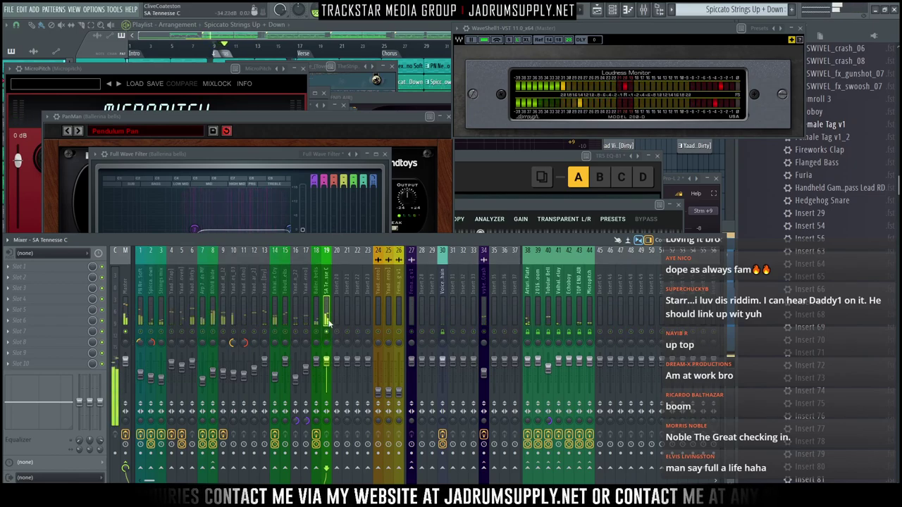
pyautogui.click(47, 275)
pyautogui.moveTo(47, 277)
pyautogui.moveTo(160, 282)
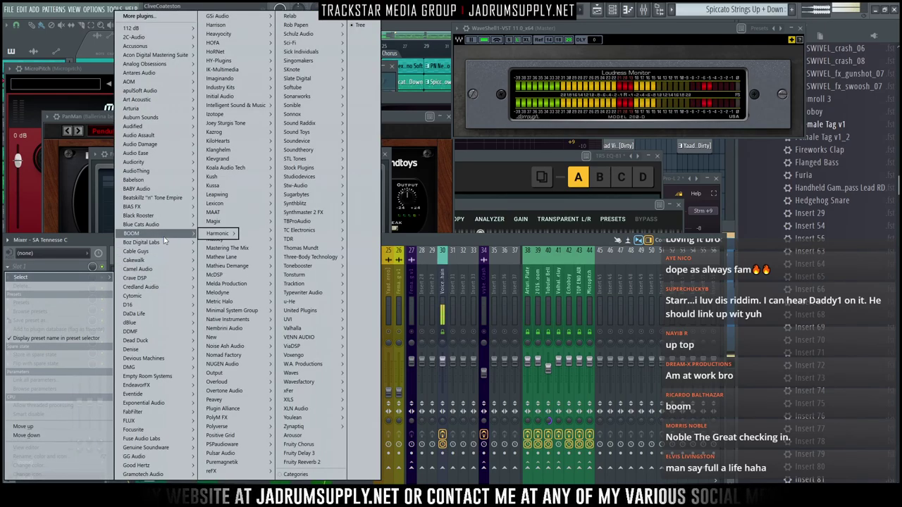
pyautogui.moveTo(176, 76)
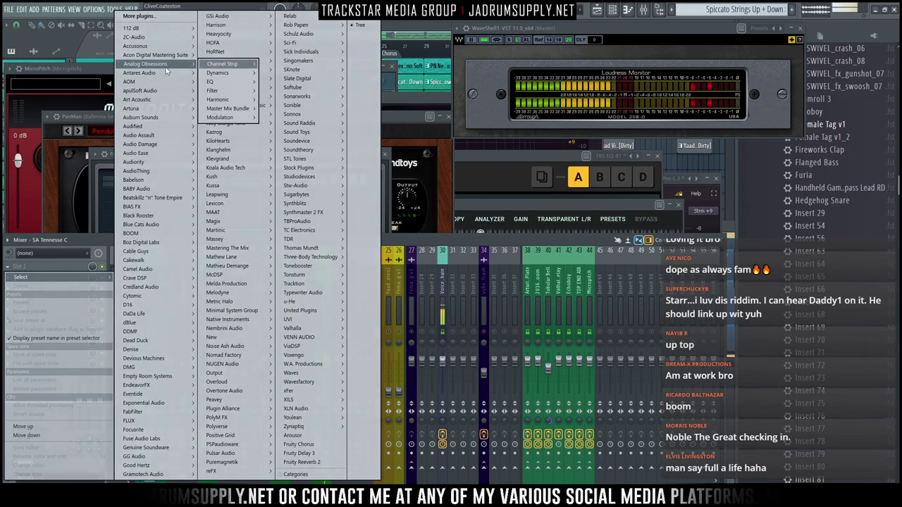
pyautogui.click(264, 92)
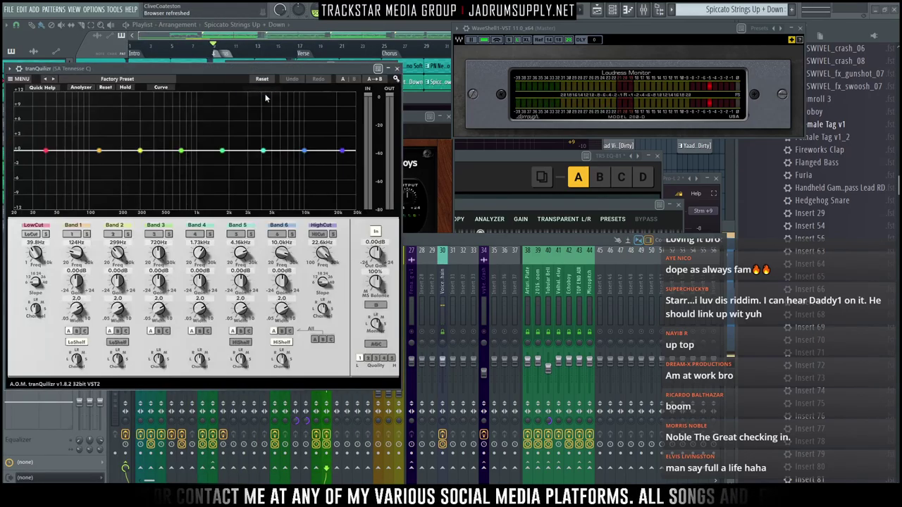
# Enable the low cut in tranQuilizr on the SA Tennesse C track and set its frequency to 251 Hz
pyautogui.moveTo(222, 73); pyautogui.dragTo(331, 151)
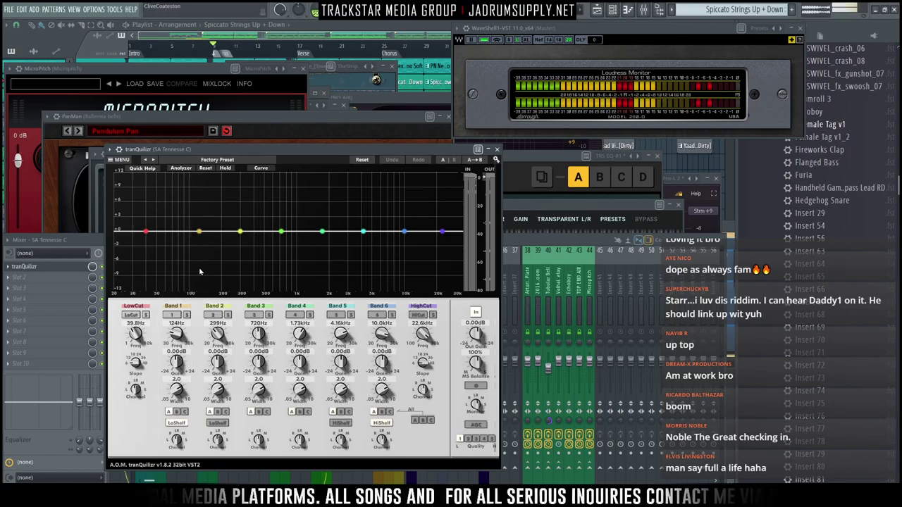
pyautogui.moveTo(358, 147); pyautogui.dragTo(331, 148)
pyautogui.click(104, 308)
pyautogui.click(111, 317)
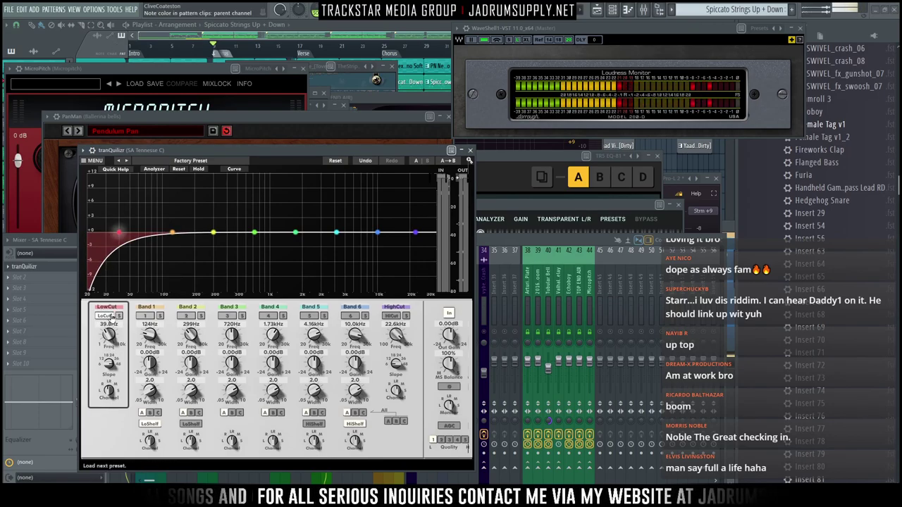
pyautogui.moveTo(118, 232); pyautogui.dragTo(204, 233)
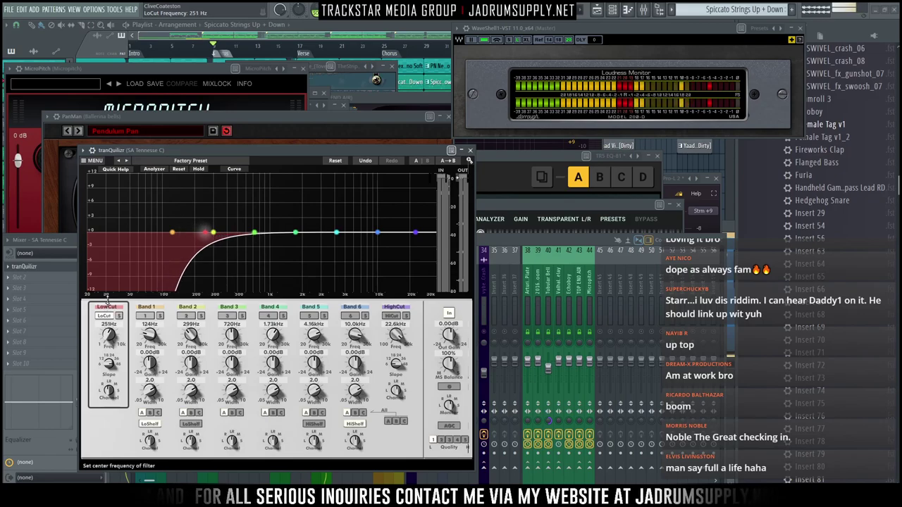
# Close the PanMan window, solo SA Tennesse C in the playlist and select its mixer track
pyautogui.click(341, 117)
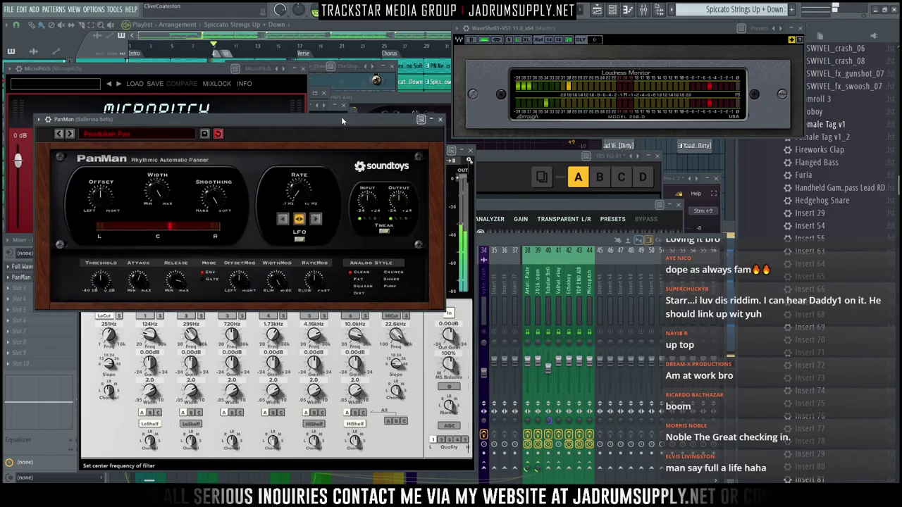
pyautogui.click(440, 120)
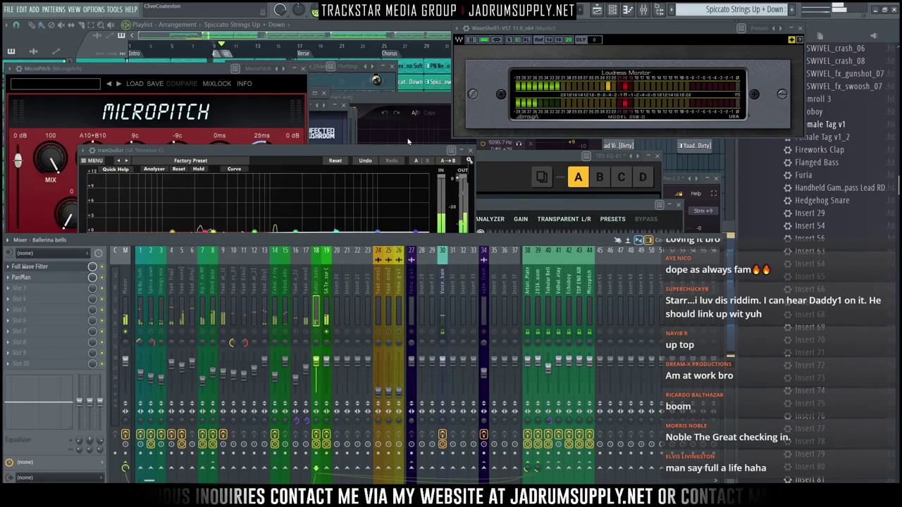
pyautogui.press('F5')
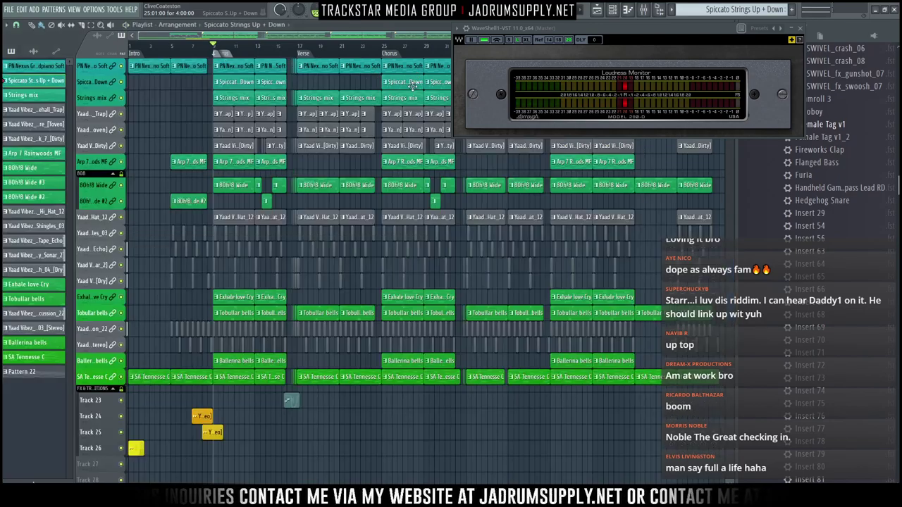
pyautogui.rightClick(121, 378)
pyautogui.press('F9')
pyautogui.click(327, 317)
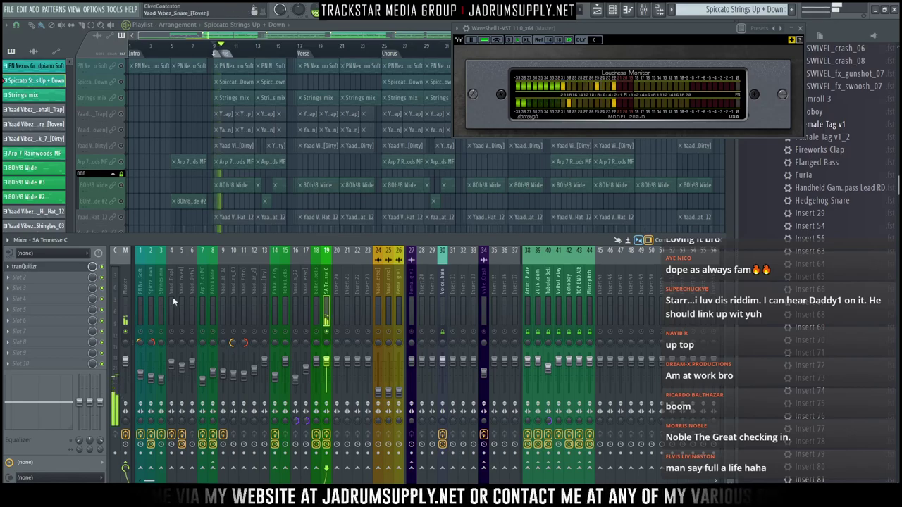
# Reopen tranQuilizr on the SA Tennesse C track, show its wrapper options and toggle the plugin to compare the sound
pyautogui.click(57, 268)
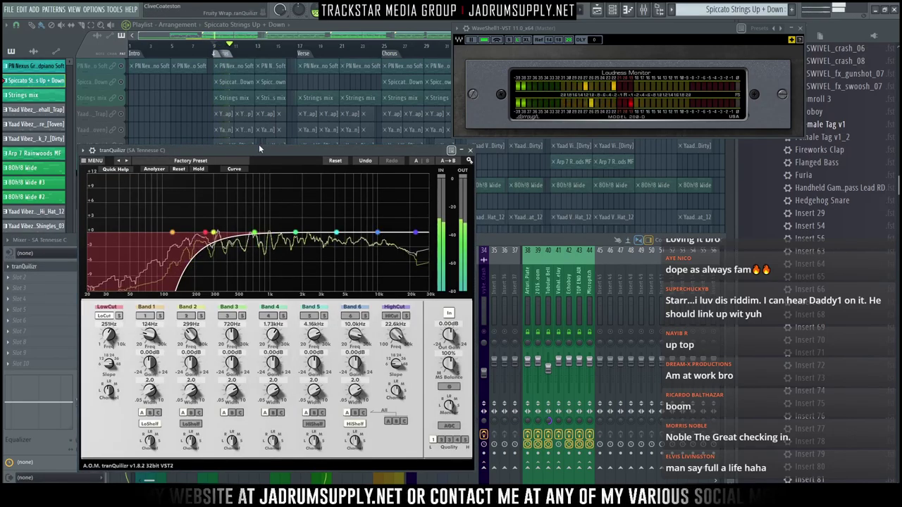
pyautogui.moveTo(258, 150); pyautogui.dragTo(255, 128)
pyautogui.moveTo(407, 129); pyautogui.dragTo(395, 151)
pyautogui.click(76, 150)
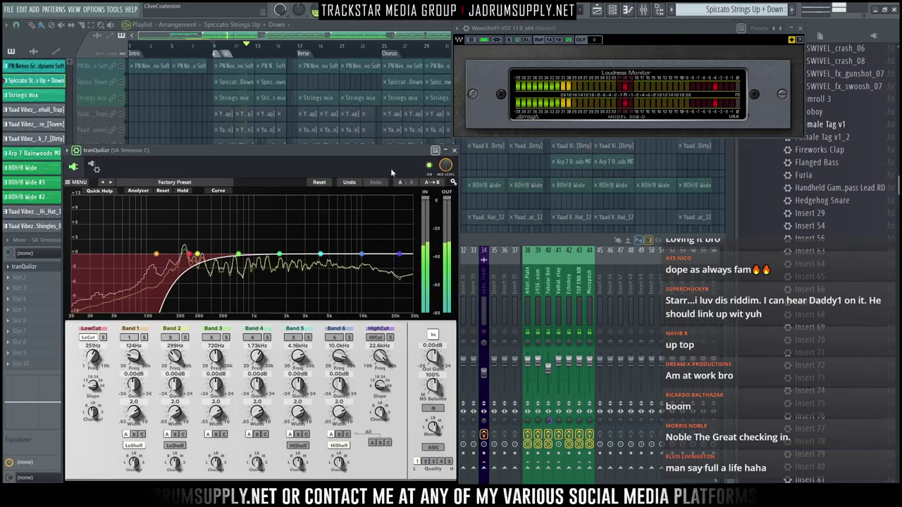
pyautogui.click(431, 166)
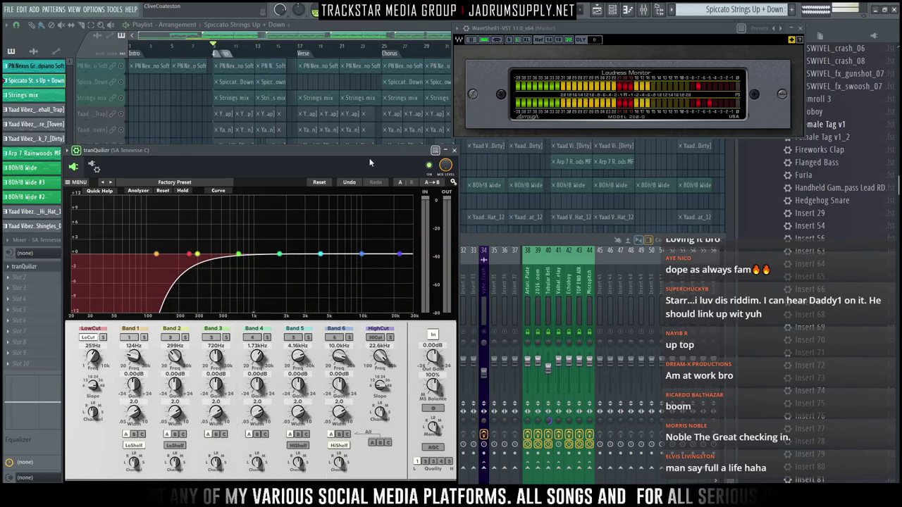
pyautogui.moveTo(371, 149); pyautogui.dragTo(360, 122)
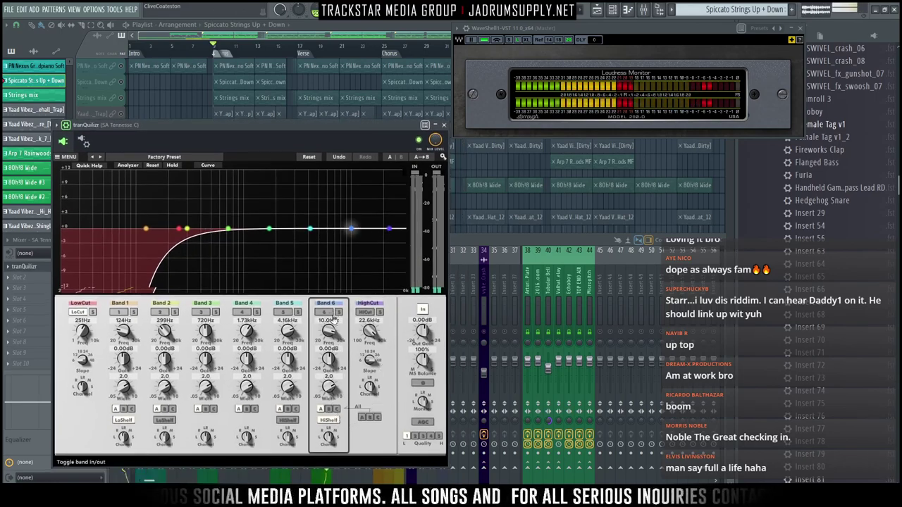
# Set Band 6 in tranQuilizr on SA Tennesse C to 25 kHz with a 24 dB high-shelf boost
pyautogui.moveTo(328, 329); pyautogui.dragTo(337, 291)
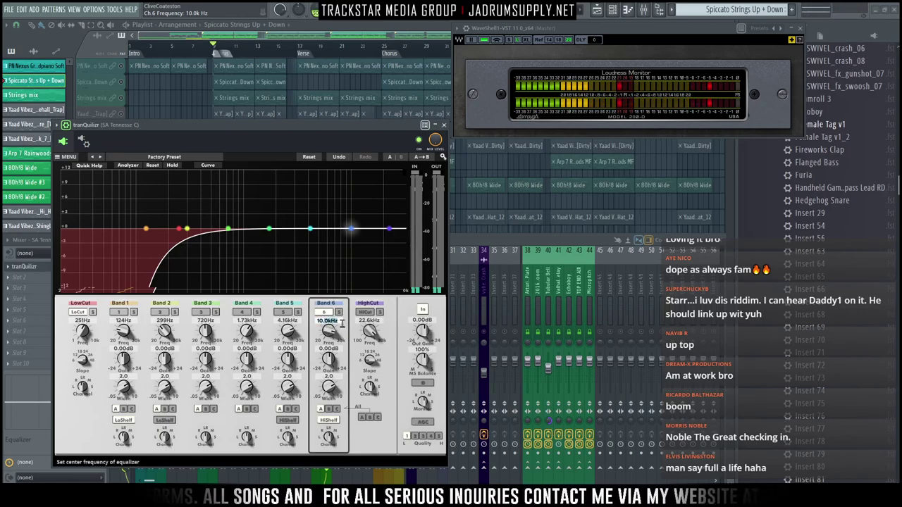
pyautogui.write('25k')
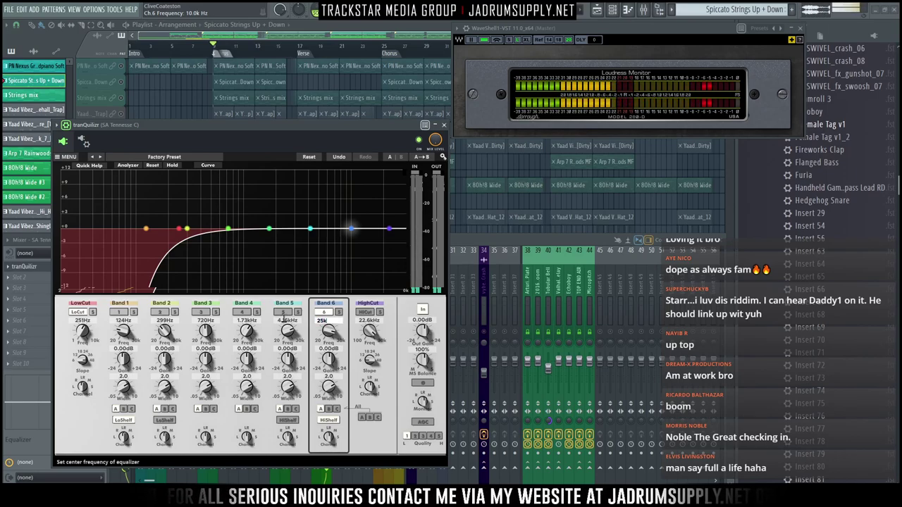
pyautogui.press('Return')
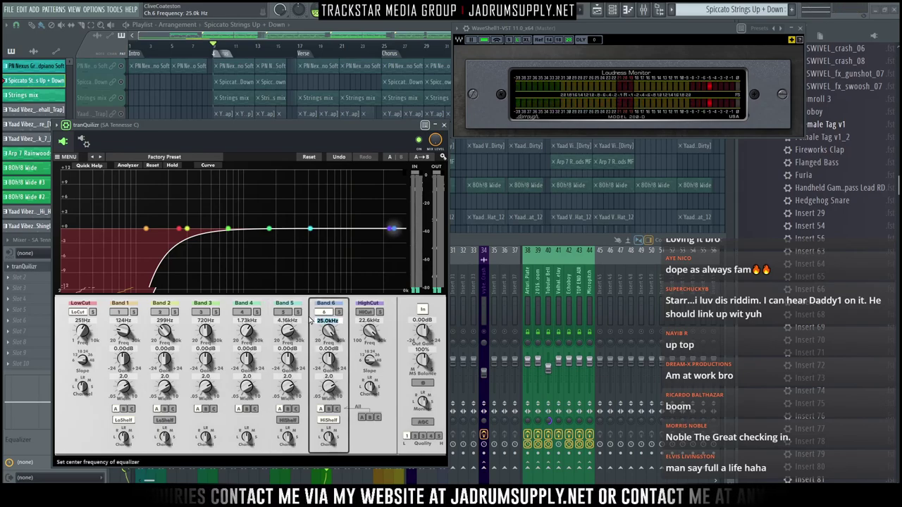
pyautogui.write('k')
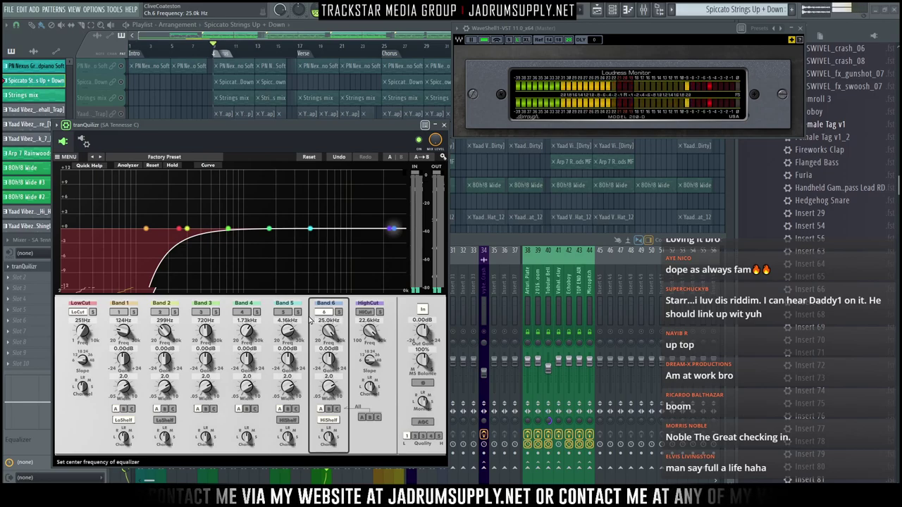
pyautogui.moveTo(330, 359); pyautogui.dragTo(337, 302)
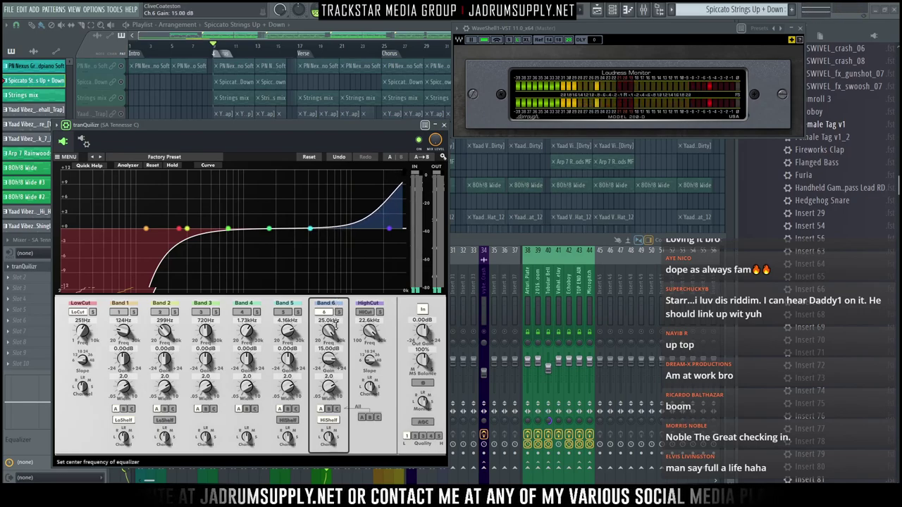
pyautogui.moveTo(321, 130); pyautogui.dragTo(318, 119)
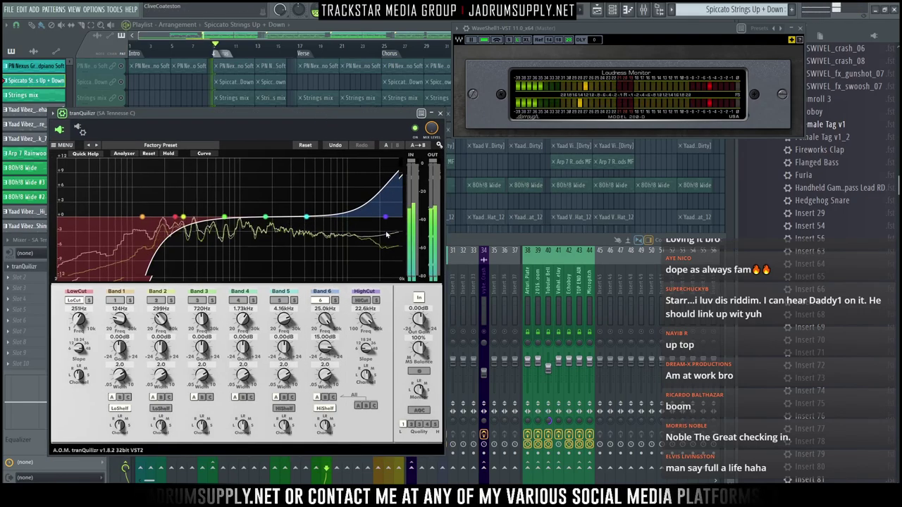
pyautogui.moveTo(325, 346); pyautogui.dragTo(325, 300)
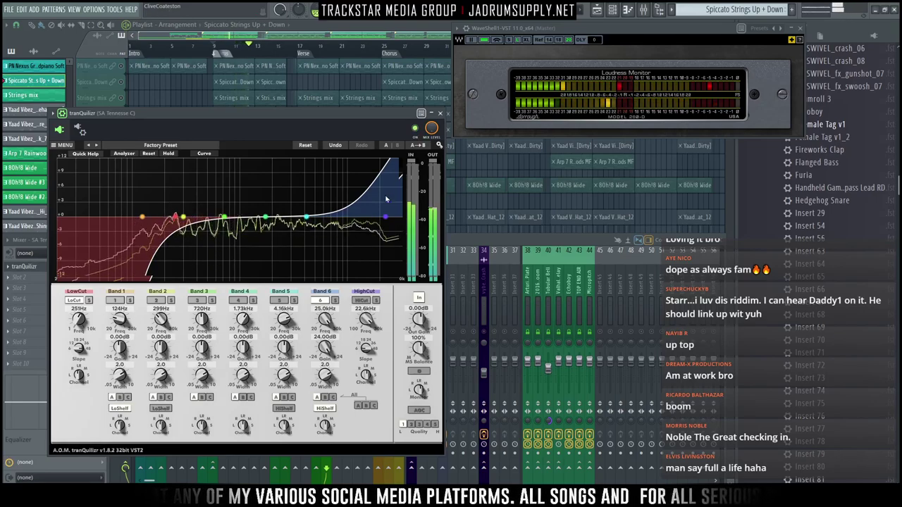
# Lower the tranQuilizr low cut frequency on SA Tennesse C to 192 Hz
pyautogui.moveTo(171, 219); pyautogui.dragTo(165, 219)
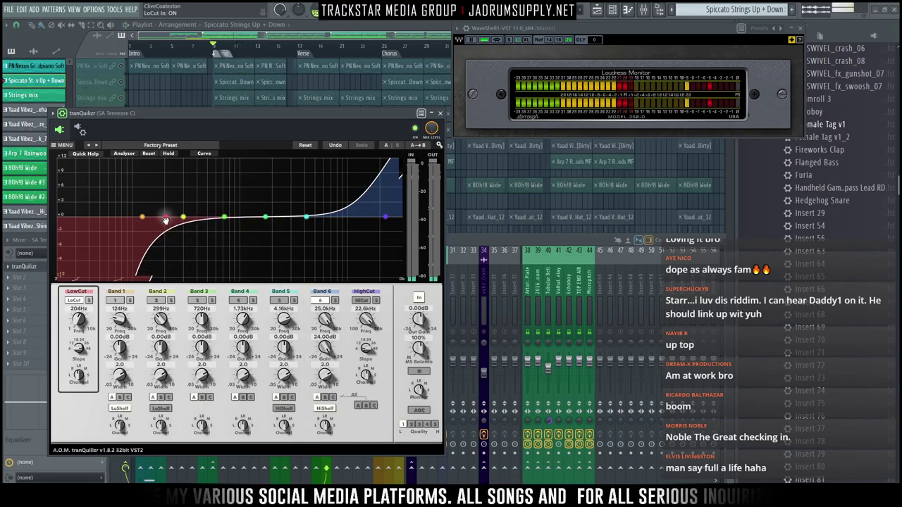
pyautogui.moveTo(240, 117); pyautogui.dragTo(295, 134)
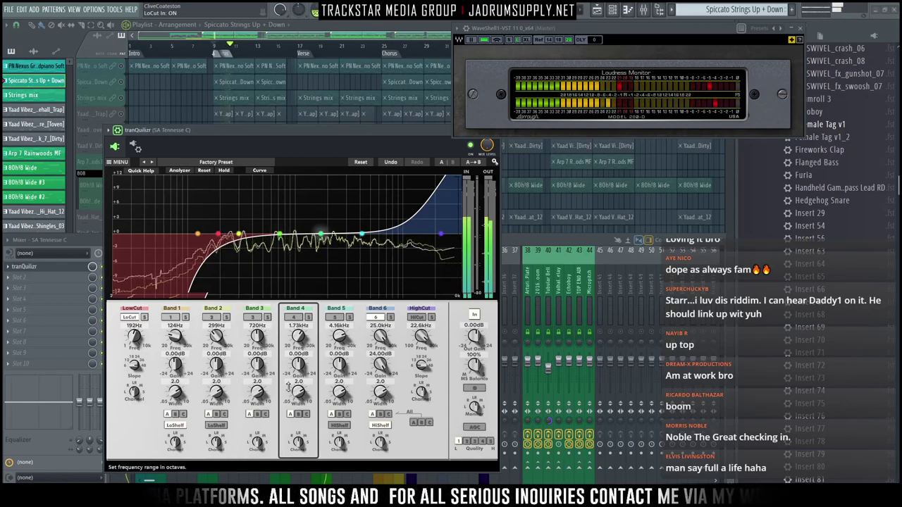
pyautogui.moveTo(288, 147); pyautogui.dragTo(276, 144)
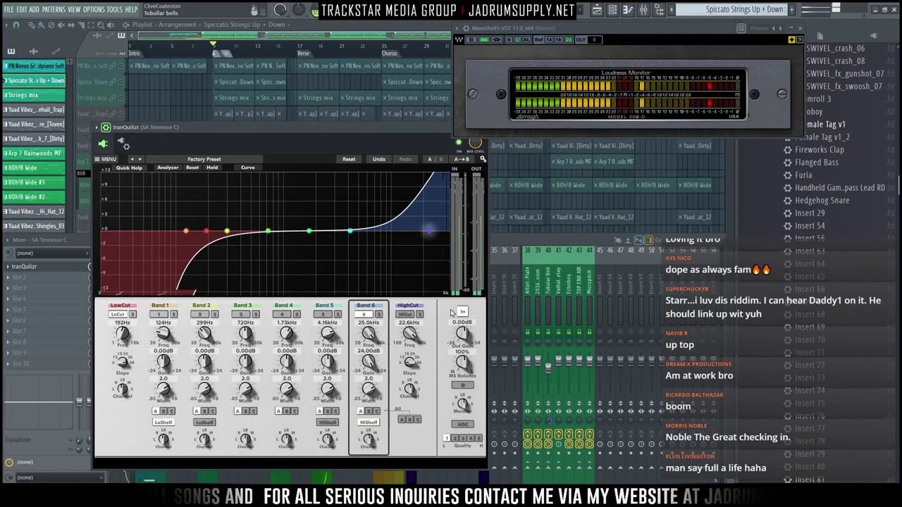
# Enable Band 4 at 2.50 kHz with a 1.92 dB boost and a width of 2.6
pyautogui.moveTo(401, 129); pyautogui.dragTo(406, 131)
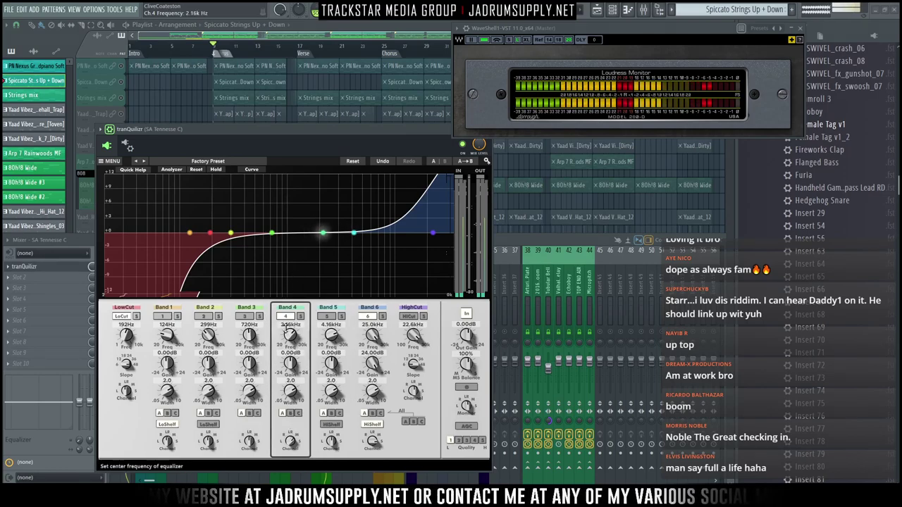
pyautogui.scroll(3, 290, 336)
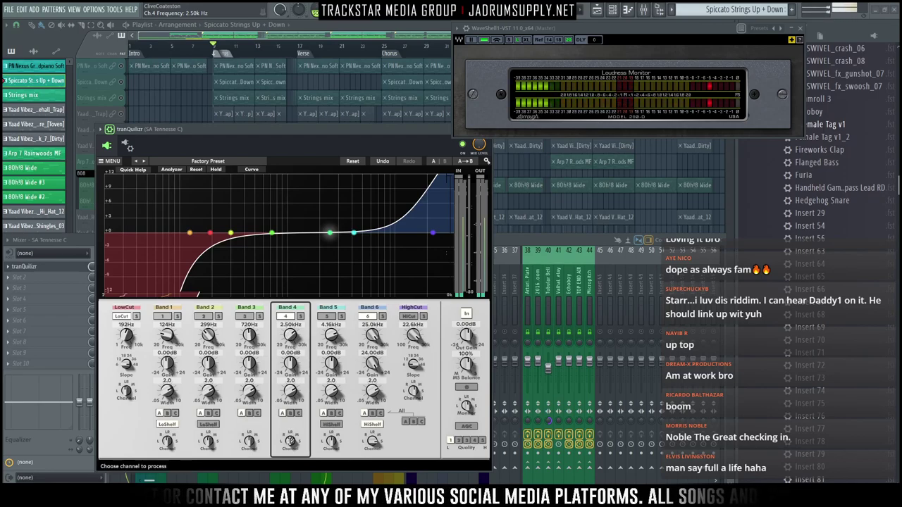
pyautogui.moveTo(289, 362); pyautogui.dragTo(283, 358)
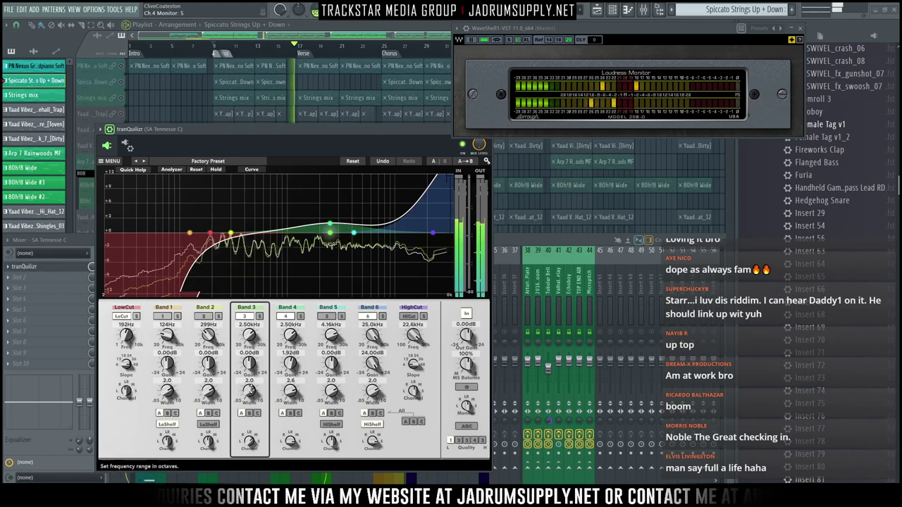
# Set Band 3 at 2.50 kHz to a width of 1.1 and a gain of -3.60 dB, and close tranQuilizr
pyautogui.moveTo(250, 390); pyautogui.dragTo(254, 404)
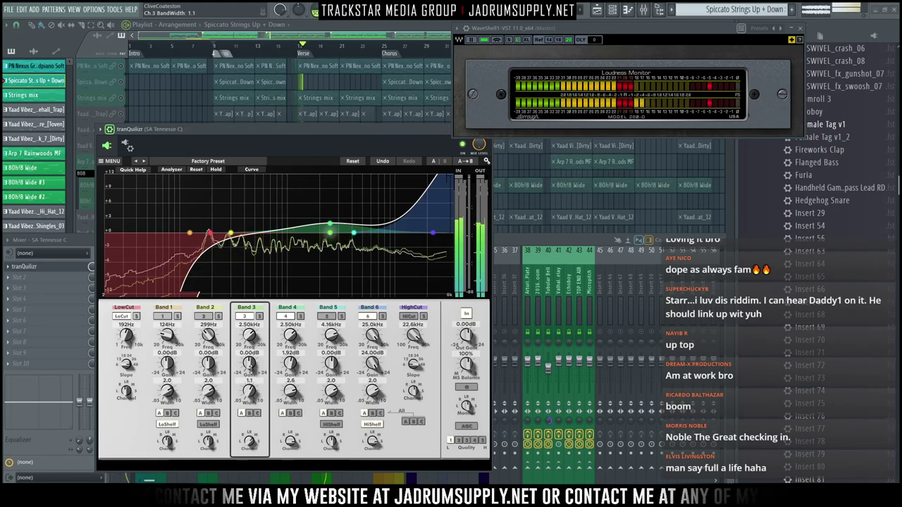
pyautogui.moveTo(249, 363); pyautogui.dragTo(251, 384)
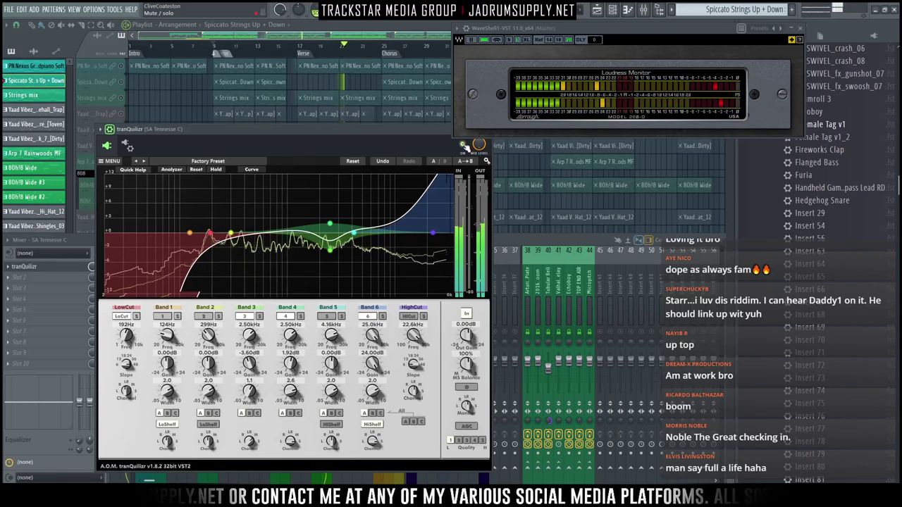
pyautogui.moveTo(399, 126); pyautogui.dragTo(303, 122)
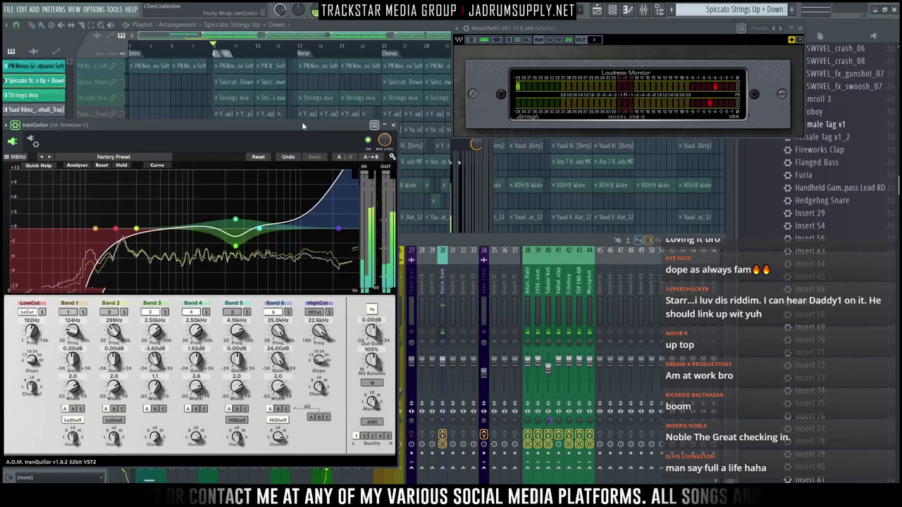
pyautogui.click(394, 126)
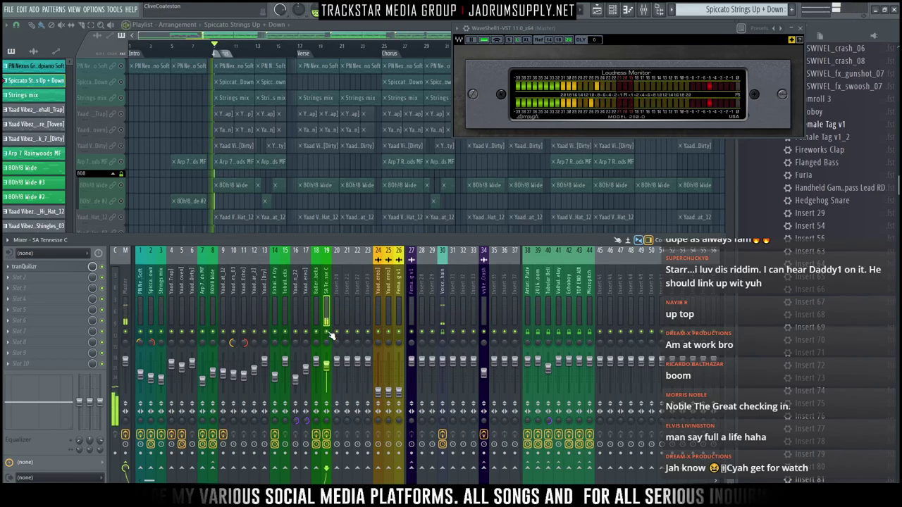
# Collapse the 808 track group in the playlist and unsolo SA Tennesse C so all tracks play
pyautogui.press('F9')
pyautogui.click(114, 174)
pyautogui.rightClick(122, 178)
pyautogui.rightClick(122, 177)
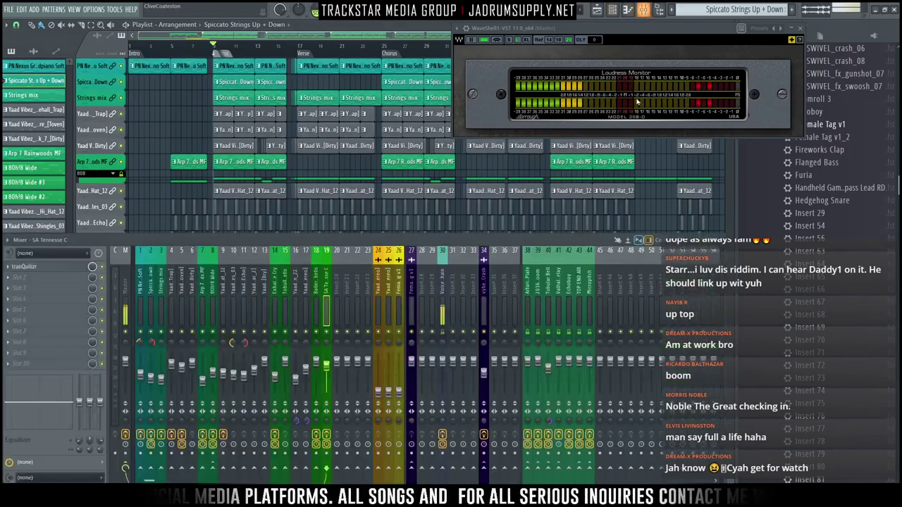
pyautogui.press('F9')
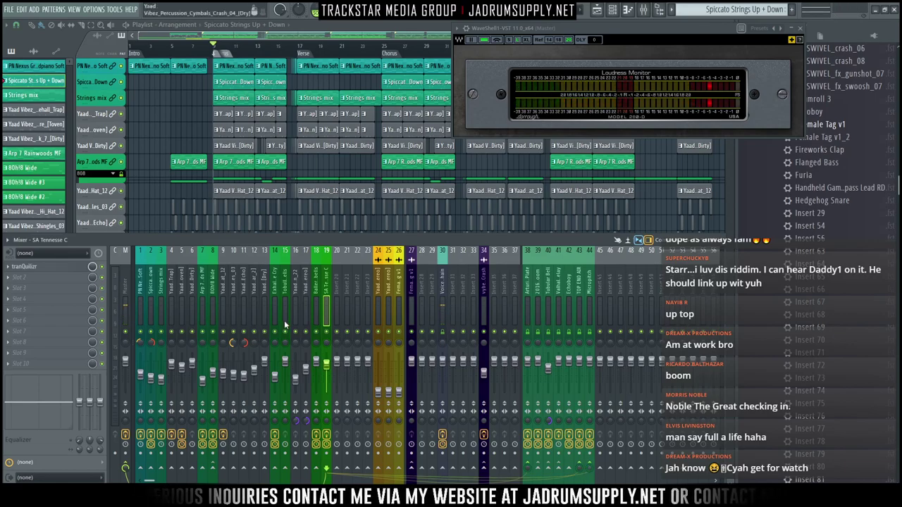
# Adjust the SA Tennesse C send to the TOP END AIR track and pan SA Tennesse C 30% right during playback
pyautogui.press('s')
pyautogui.press('space')
pyautogui.moveTo(580, 468)
pyautogui.mouseDown()
pyautogui.moveTo(589, 447)
pyautogui.moveTo(579, 460)
pyautogui.mouseUp()
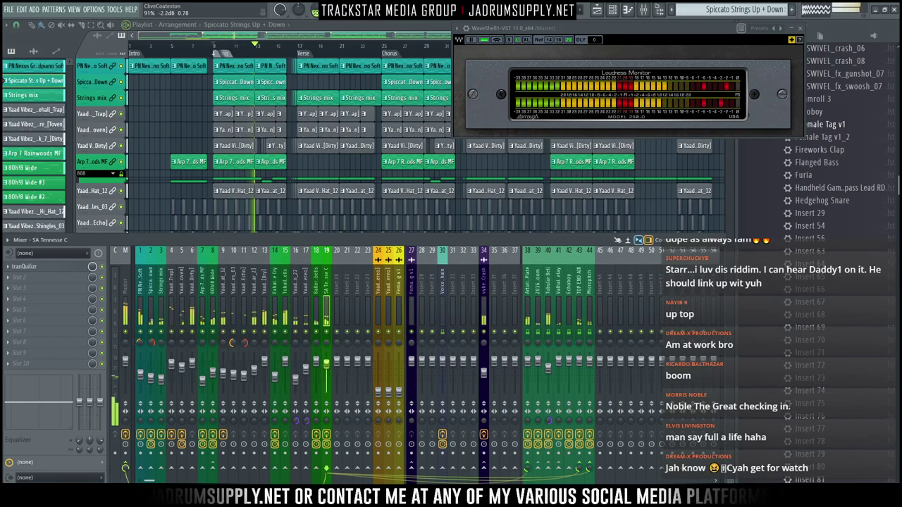
pyautogui.press('ctrl')
pyautogui.press('space')
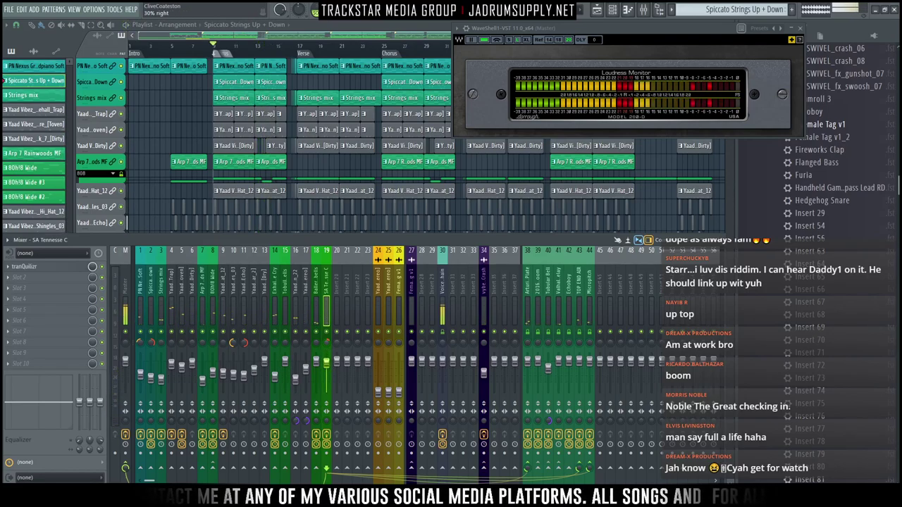
pyautogui.press('space')
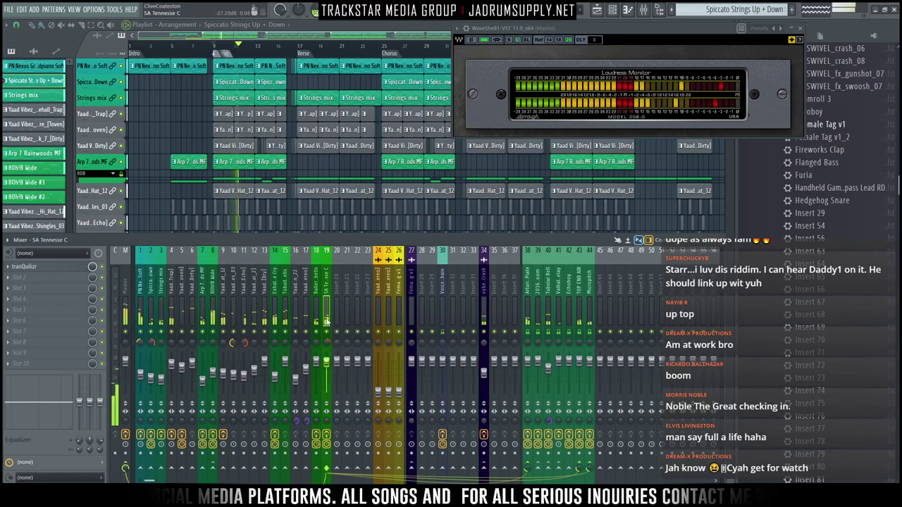
# Set the MS balance to 108% and the output gain to 1.68 dB in tranQuilizr on SA Tennesse C
pyautogui.click(47, 268)
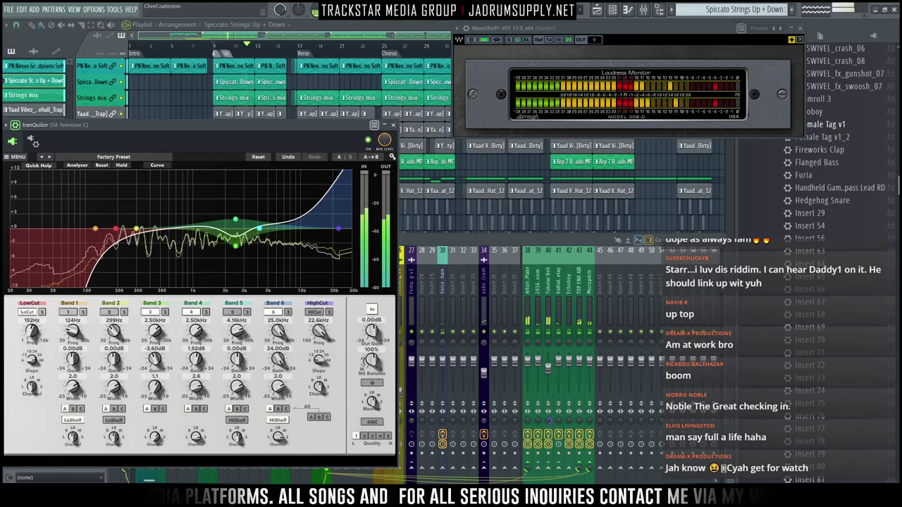
pyautogui.moveTo(372, 361); pyautogui.dragTo(372, 327)
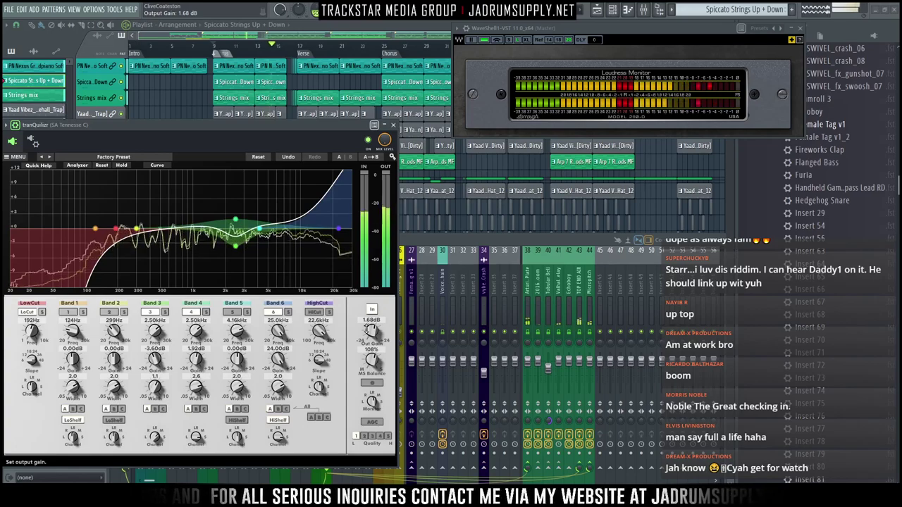
pyautogui.click(394, 126)
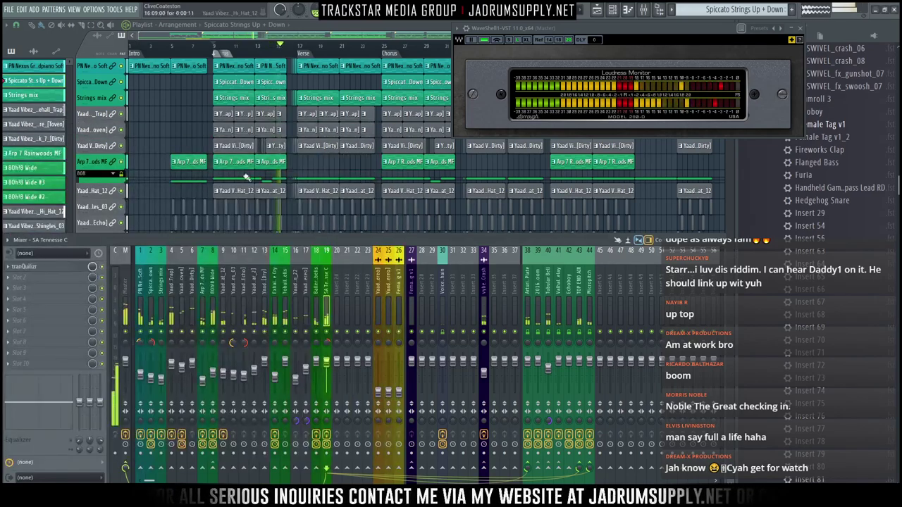
# Hide the mixer and play the arrangement to check the overall balance of the mix
pyautogui.press('F9')
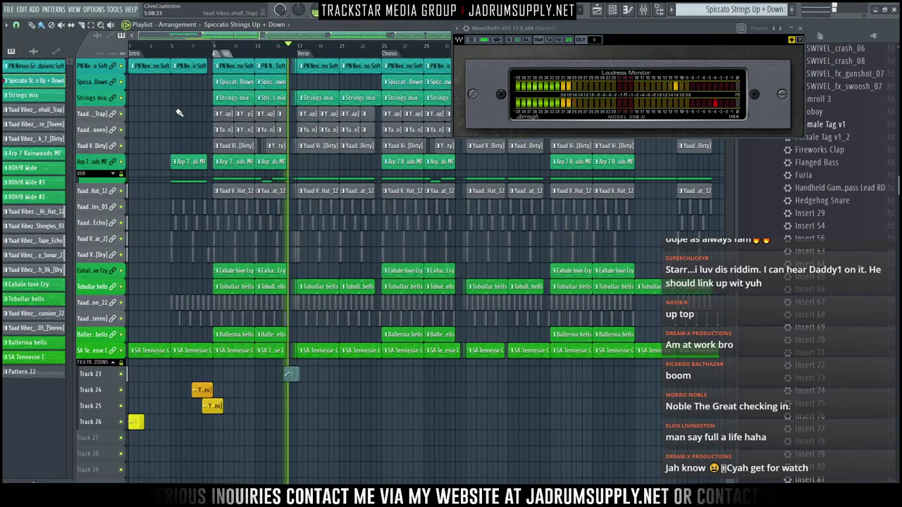
pyautogui.press('space')
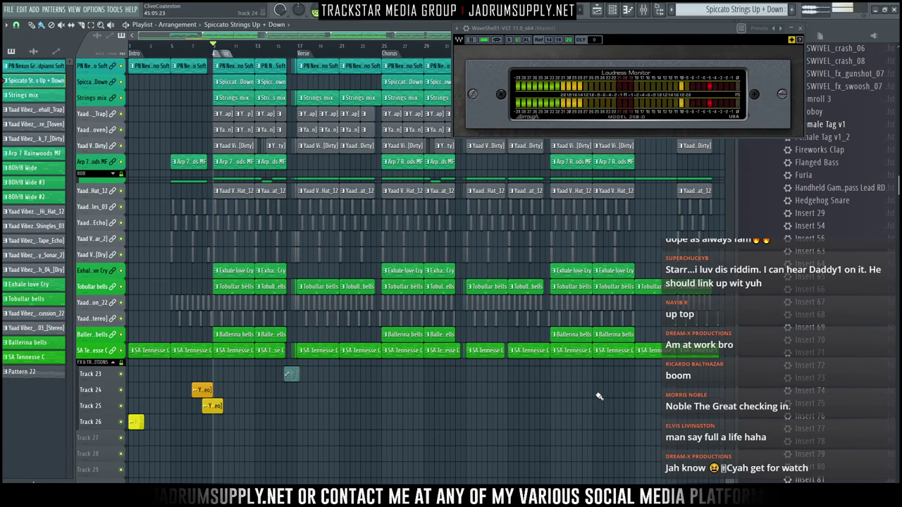
pyautogui.press('space')
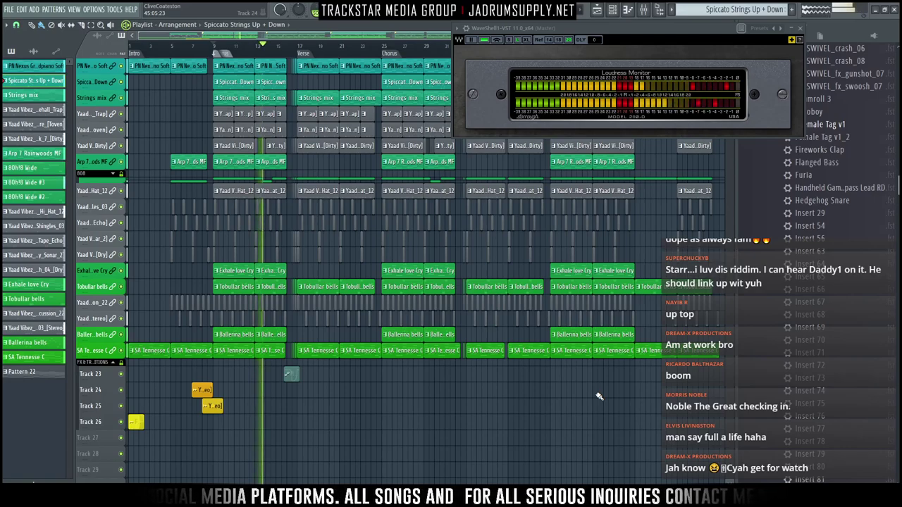
pyautogui.press('space')
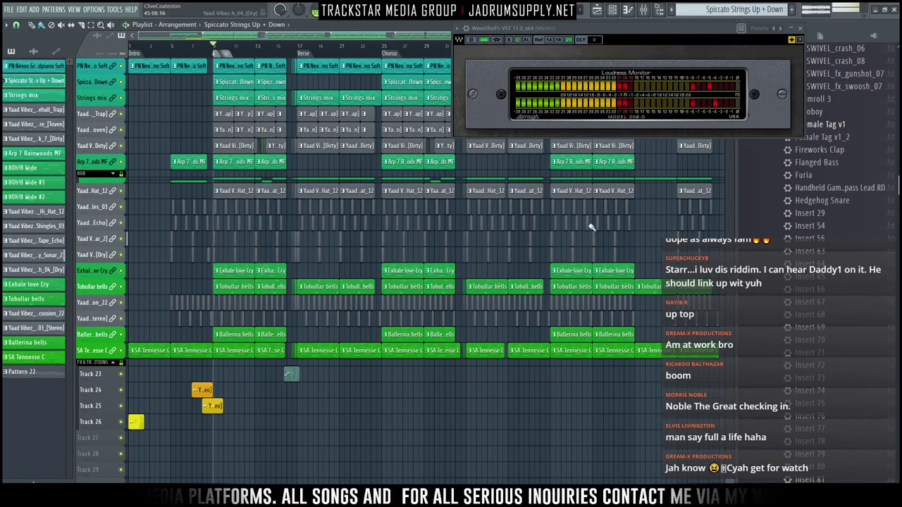
# Raise the volume of mixer track 26 and send track 27, Female Tag v1, to the plate, room, Valhalla delay and Echoboy tracks
pyautogui.click(651, 12)
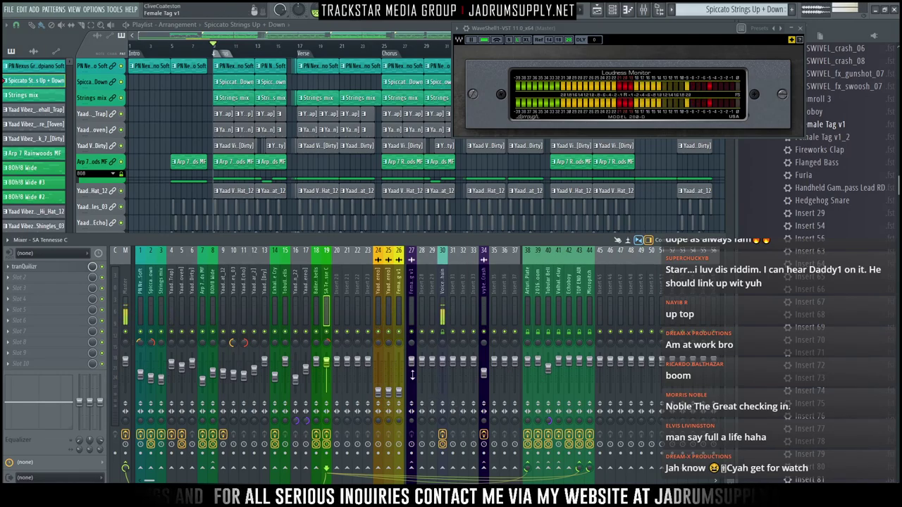
pyautogui.moveTo(402, 393); pyautogui.dragTo(399, 369)
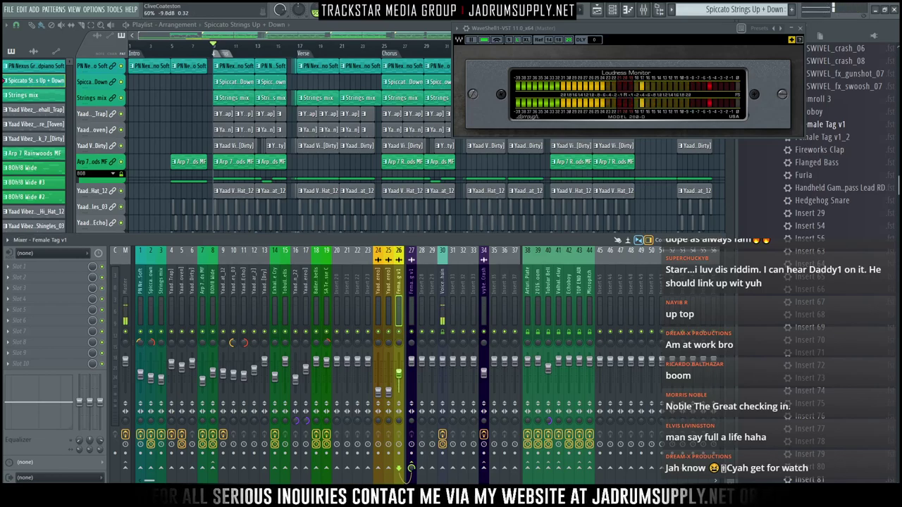
pyautogui.click(413, 348)
pyautogui.click(528, 468)
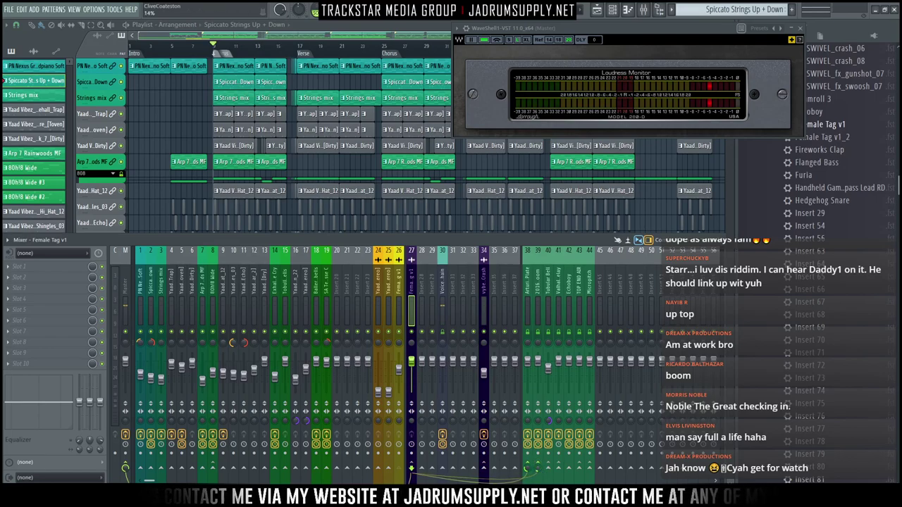
pyautogui.click(559, 468)
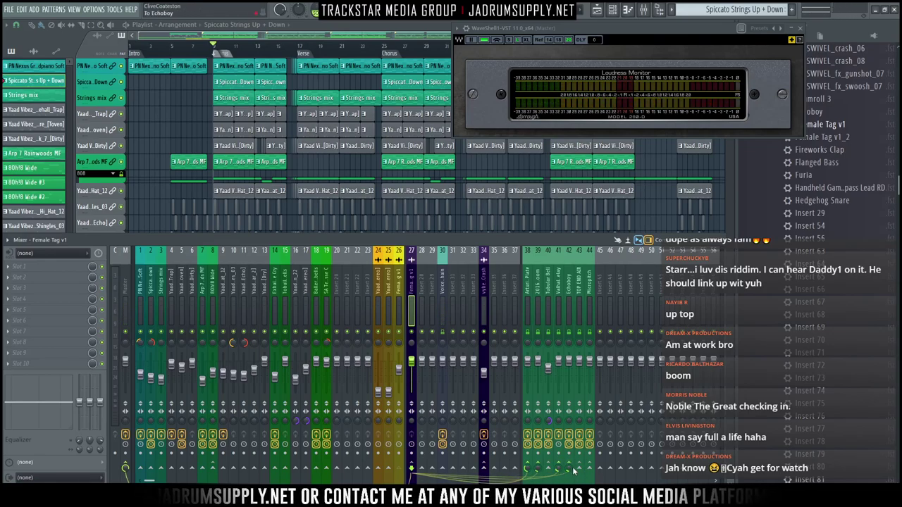
# Play the arrangement from the intro and lower the volume of Female Tag v1 on mixer track 27
pyautogui.press('space')
pyautogui.click(345, 10)
pyautogui.press('space')
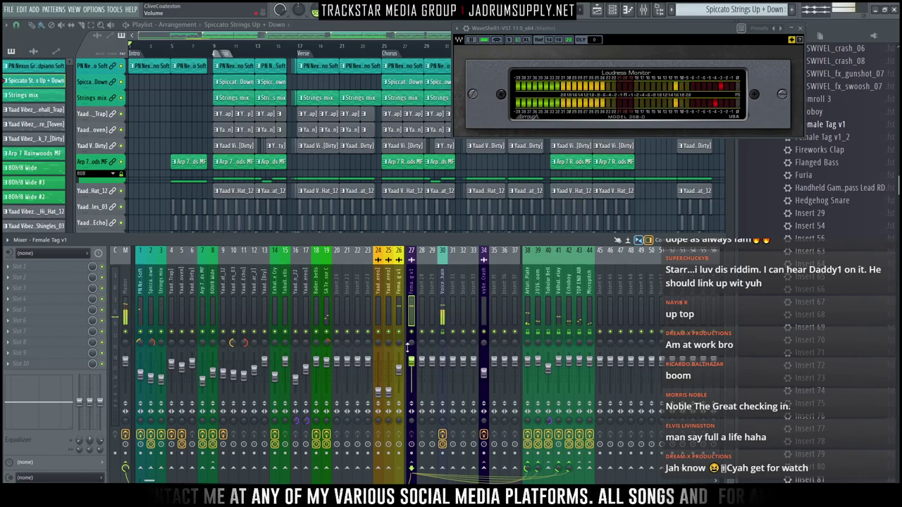
pyautogui.moveTo(405, 371); pyautogui.dragTo(405, 379)
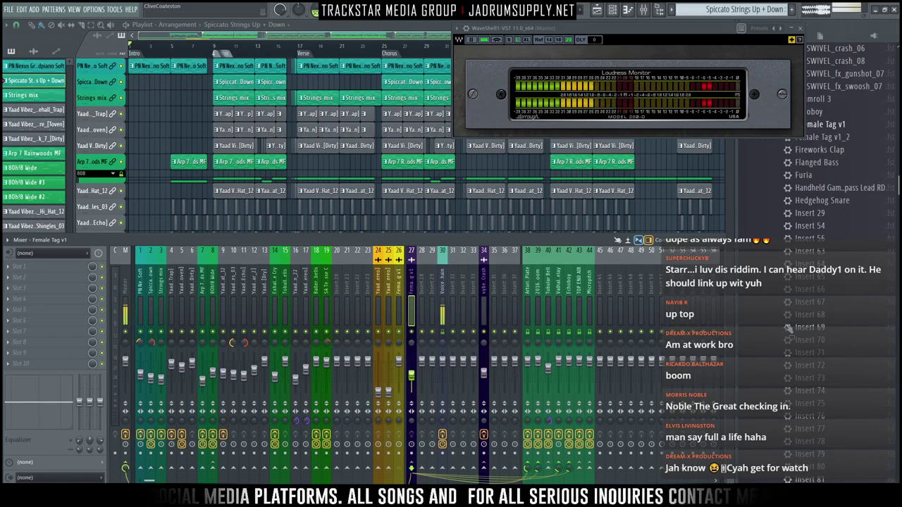
# Load the saved Female Tag v1_2 preset onto the female tag's mixer track 27
pyautogui.scroll(8, 848, 254)
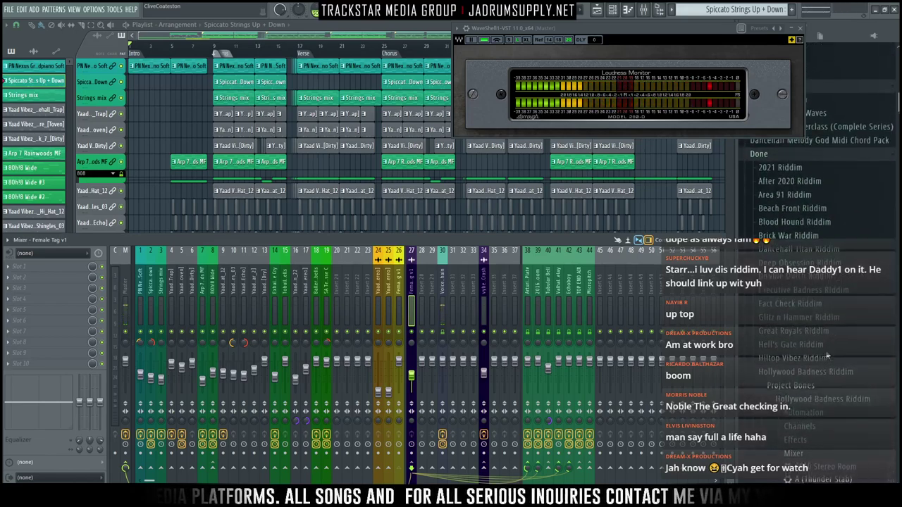
pyautogui.scroll(-4, 834, 353)
pyautogui.moveTo(833, 298); pyautogui.dragTo(411, 305)
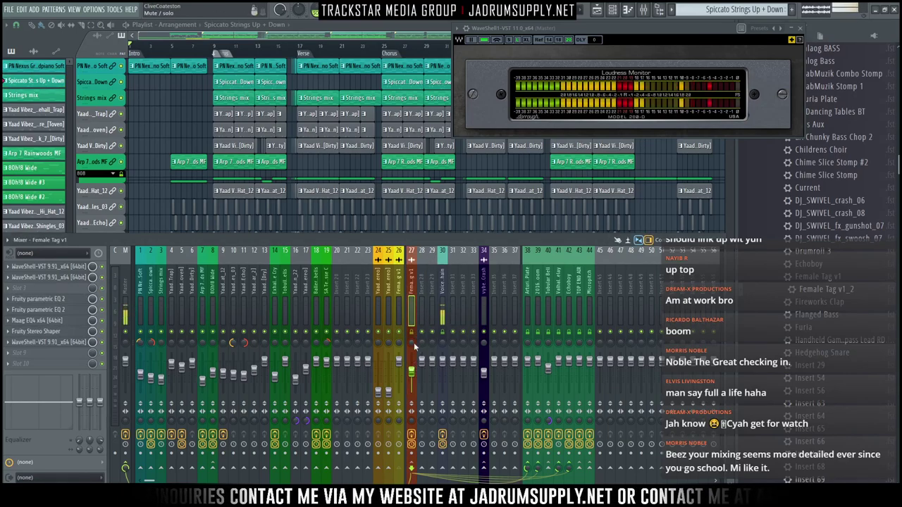
# Raise Female Tag v1 on mixer track 27 to about -2.5 dB and set its plate send to 28% while replaying the intro
pyautogui.press('space')
pyautogui.moveTo(415, 369); pyautogui.dragTo(415, 365)
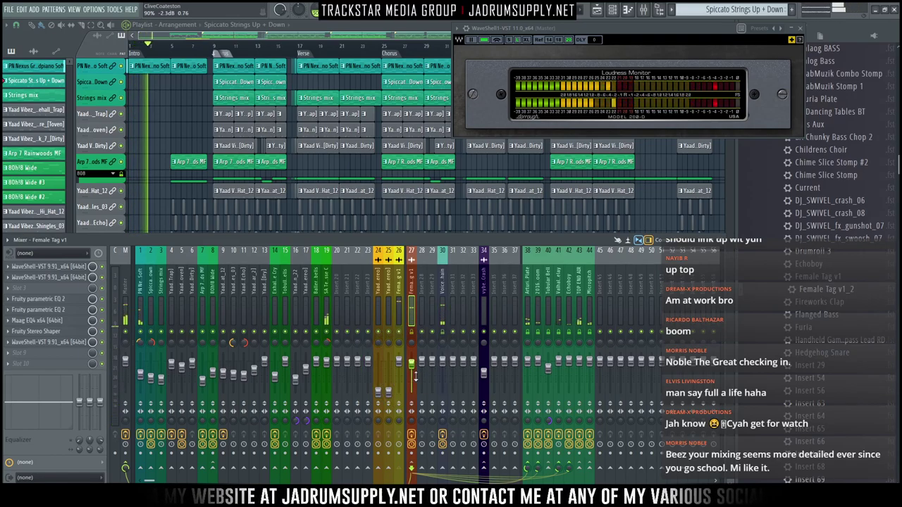
pyautogui.press('space')
pyautogui.press('space')
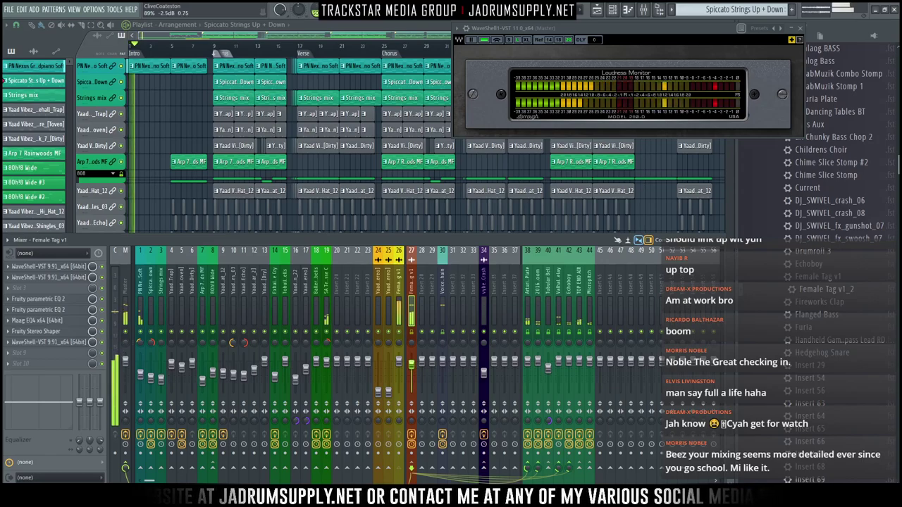
pyautogui.press('space')
pyautogui.moveTo(528, 468); pyautogui.dragTo(543, 477)
pyautogui.press('space')
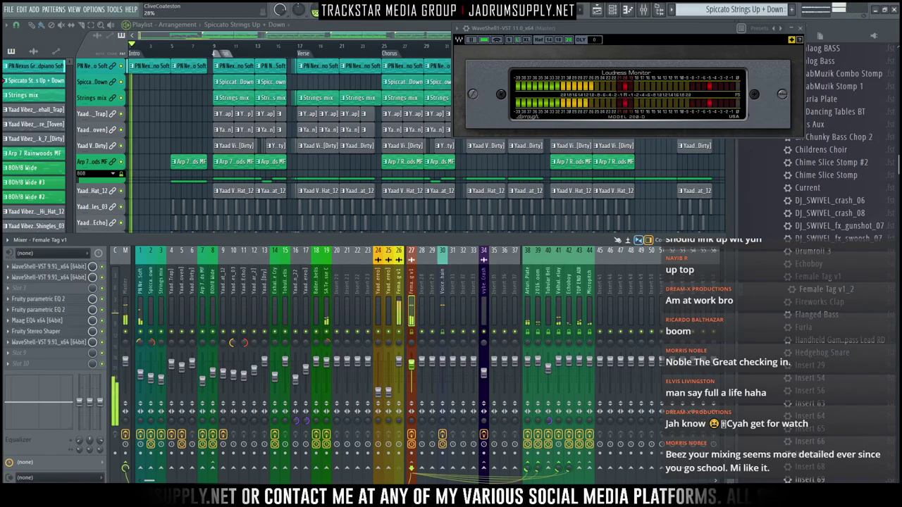
pyautogui.click(412, 364)
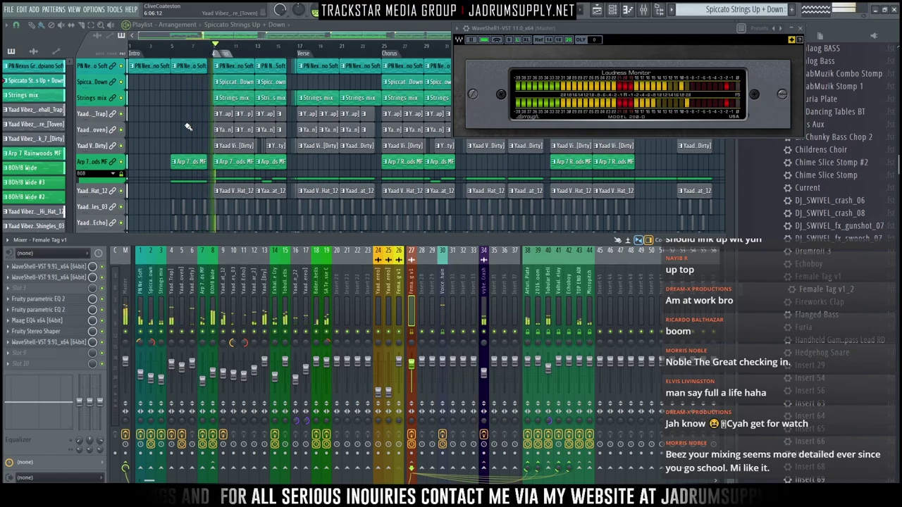
# Lock playlist tracks 23 to 26 in the FX and transitions group to their content
pyautogui.press('F9')
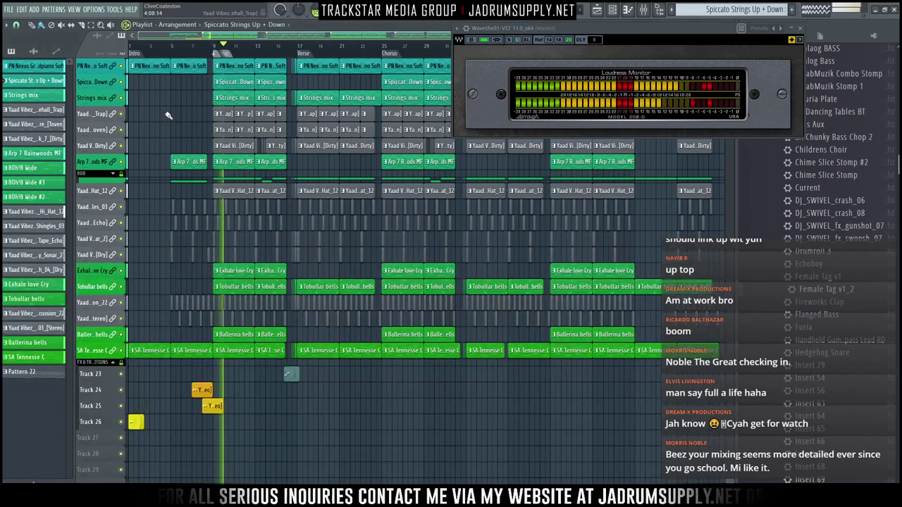
pyautogui.press('space')
pyautogui.press('space')
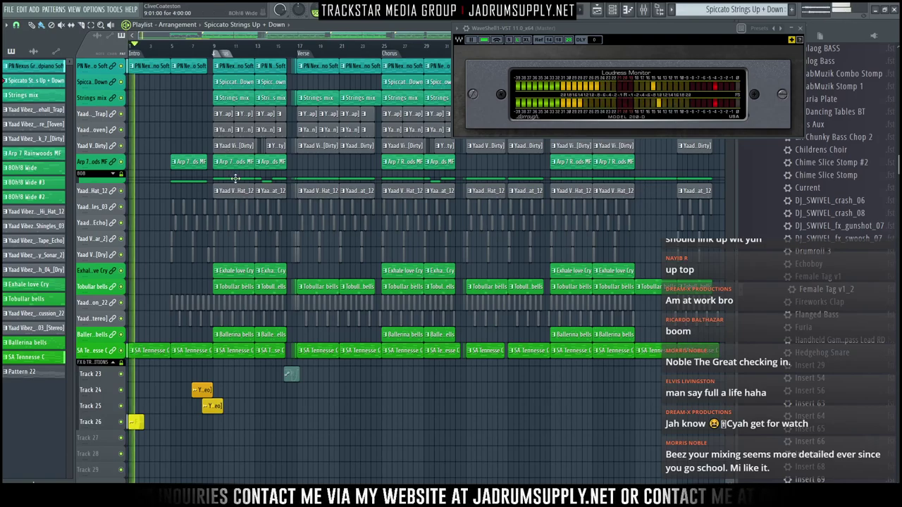
pyautogui.scroll(1, 229, 180)
pyautogui.scroll(-3, 111, 317)
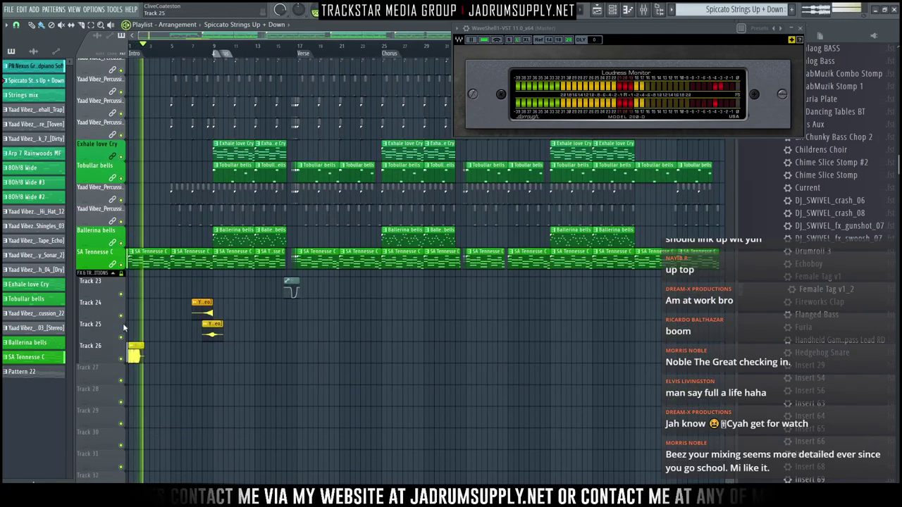
pyautogui.rightClick(96, 288)
pyautogui.click(122, 397)
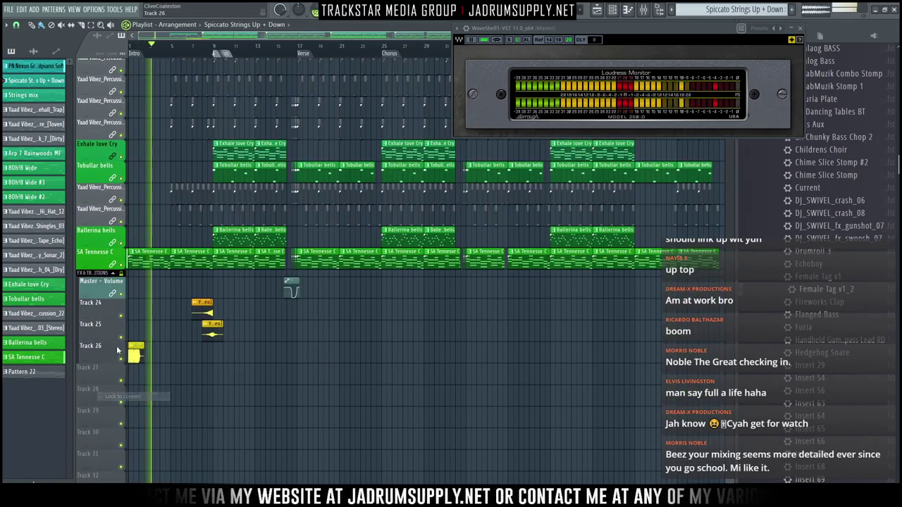
pyautogui.rightClick(112, 318)
pyautogui.click(123, 396)
pyautogui.rightClick(95, 324)
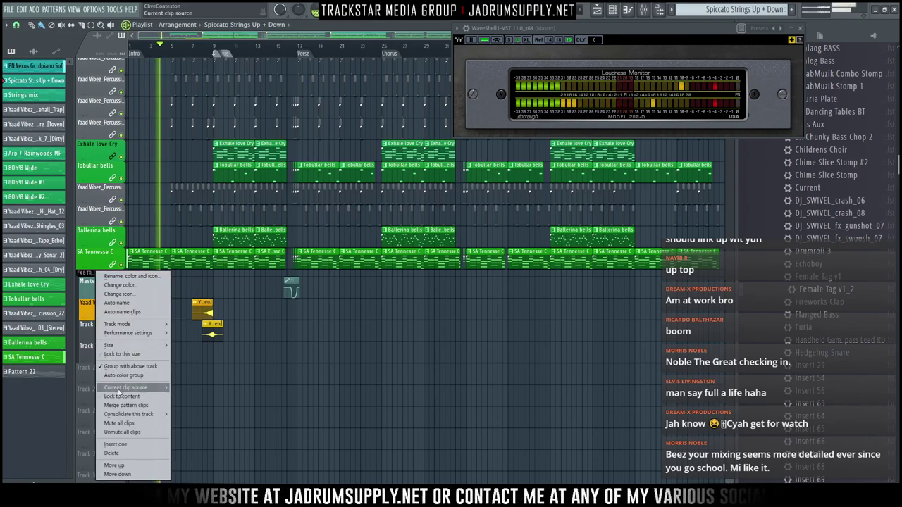
pyautogui.click(120, 395)
pyautogui.rightClick(95, 346)
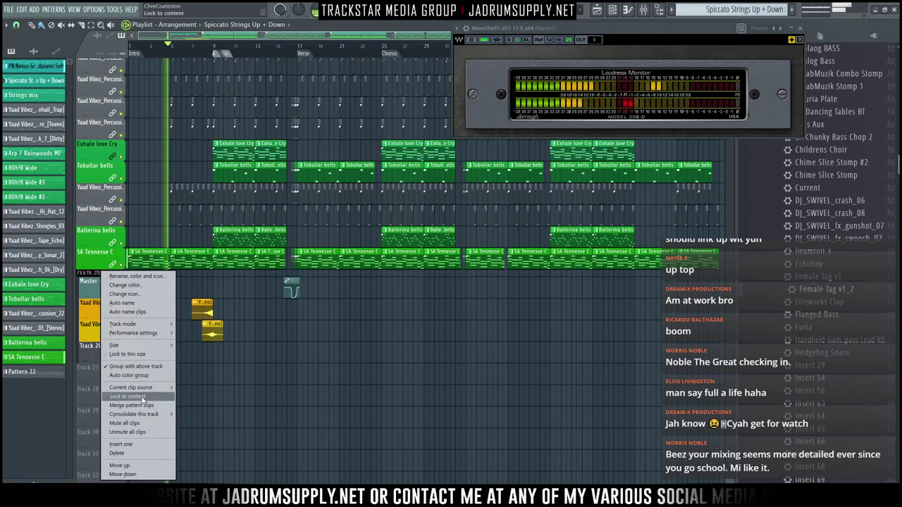
pyautogui.click(122, 397)
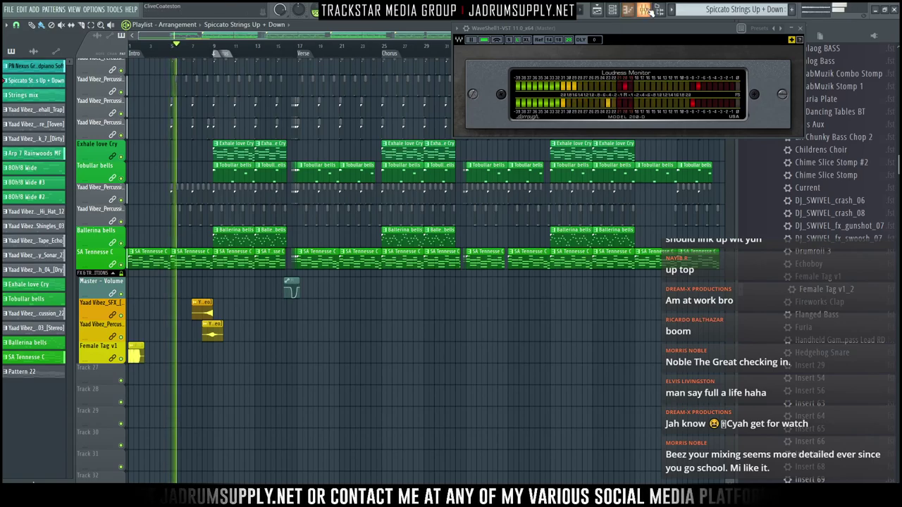
# Raise the reversed cymbal crash on mixer track 25 to -12.9 dB and the reversed tubular bell on track 24 to slightly less
pyautogui.press('F9')
pyautogui.scroll(-2, 417, 201)
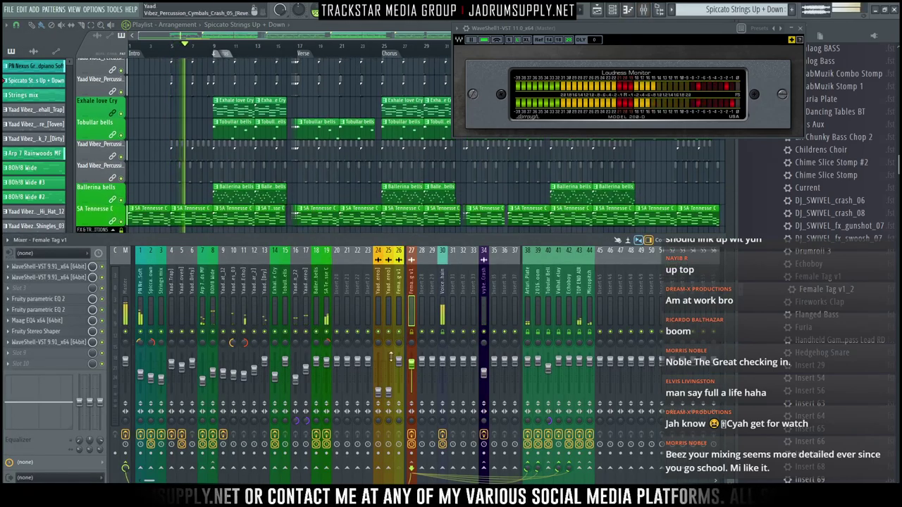
pyautogui.moveTo(381, 393); pyautogui.dragTo(389, 376)
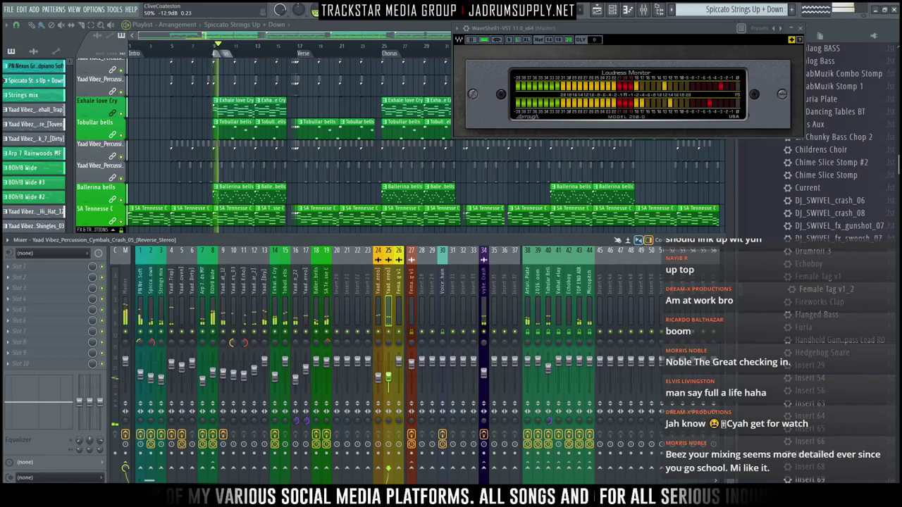
pyautogui.moveTo(379, 381); pyautogui.dragTo(380, 385)
# Try slicing the SA Tennesse C clip at bar 8 and deleting the part that leads into bar 9
pyautogui.scroll(-10, 210, 120)
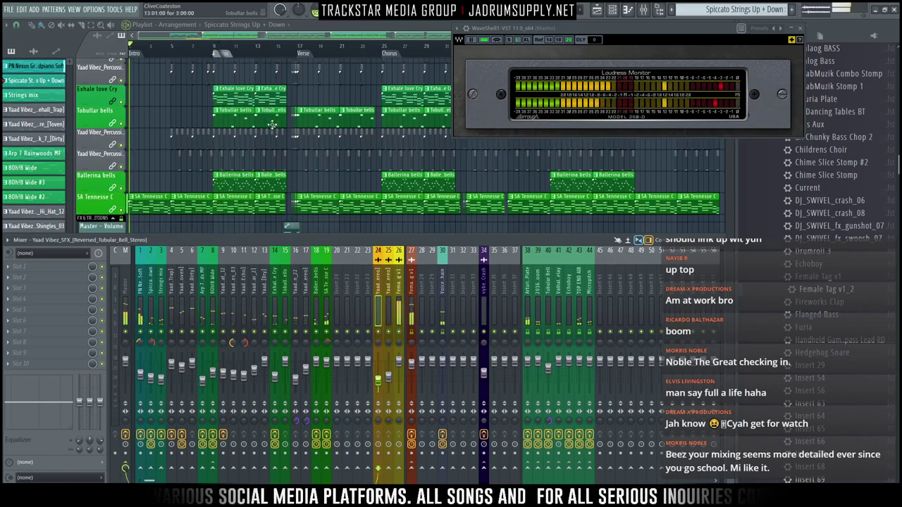
pyautogui.press('F9')
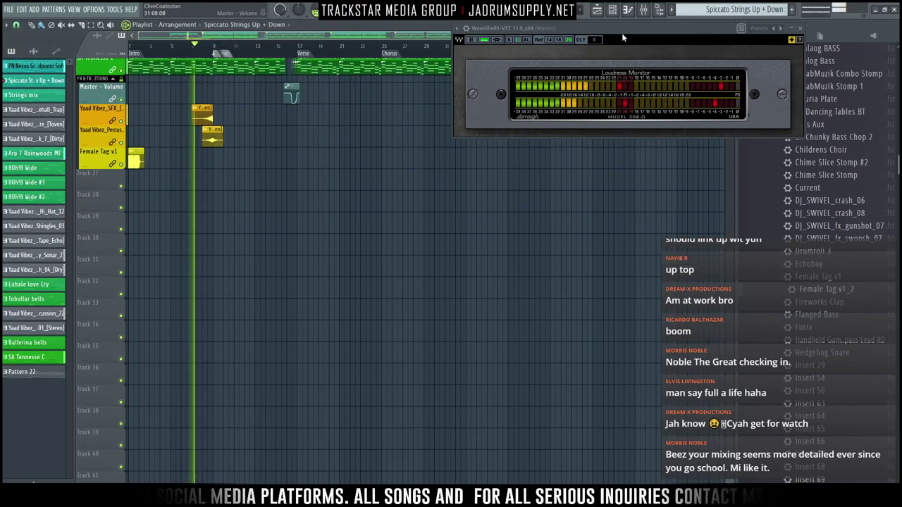
pyautogui.scroll(4, 209, 256)
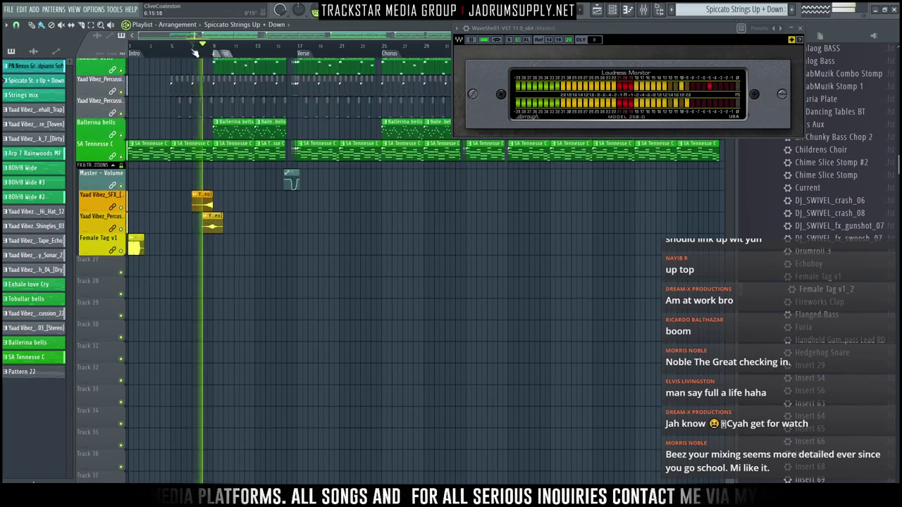
pyautogui.scroll(2, 196, 53)
pyautogui.scroll(2, 196, 53)
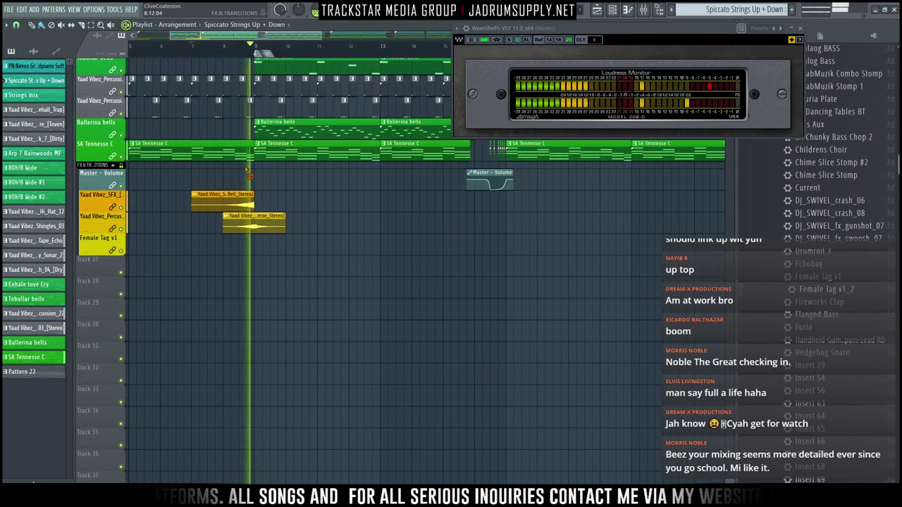
pyautogui.press('space')
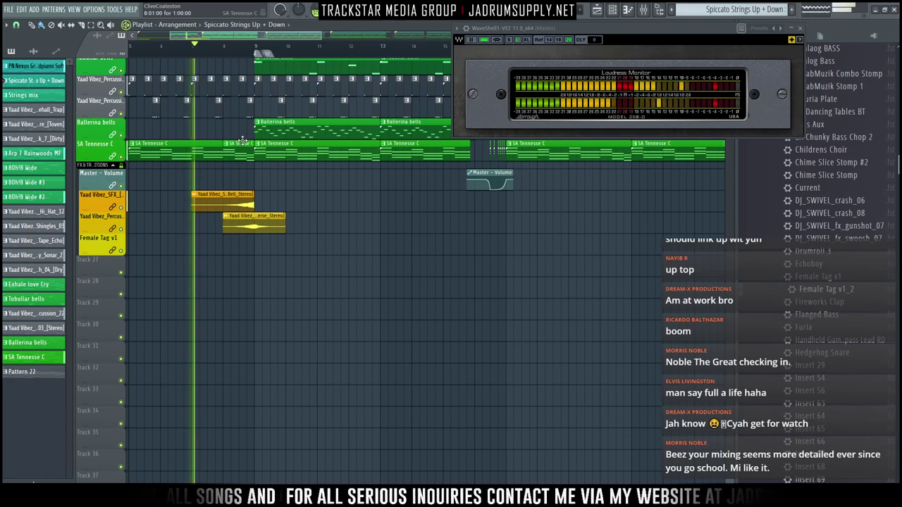
pyautogui.rightClick(242, 143)
# Add an extra dry percussion hit in bar 8 and restore the full SA Tennesse C clip before bar 9
pyautogui.scroll(5, 248, 169)
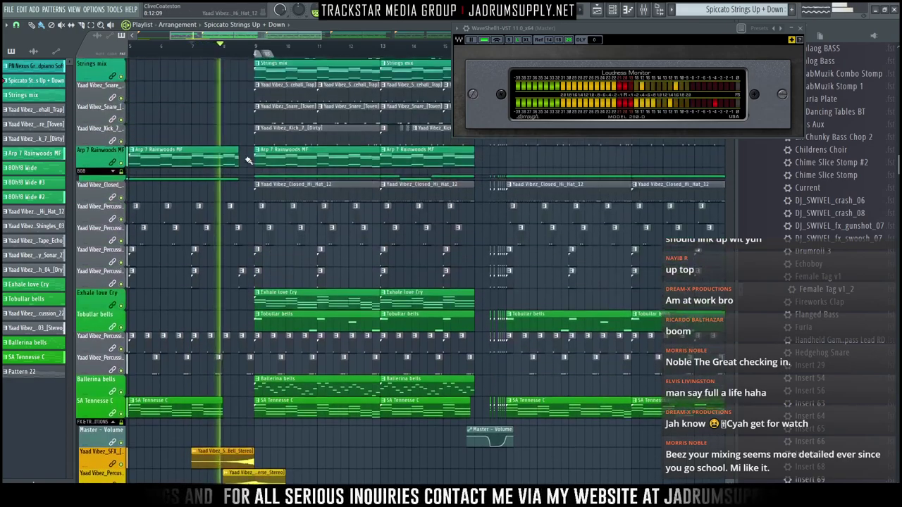
pyautogui.press('space')
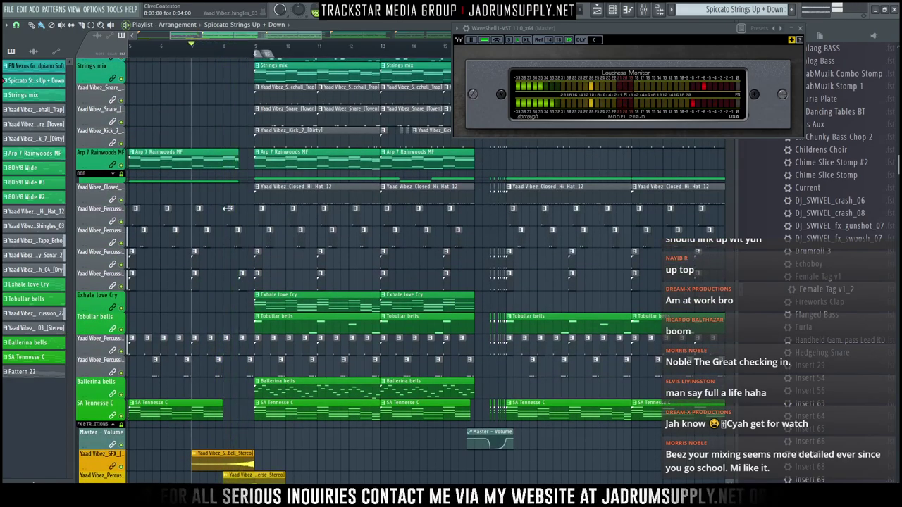
pyautogui.rightClick(209, 407)
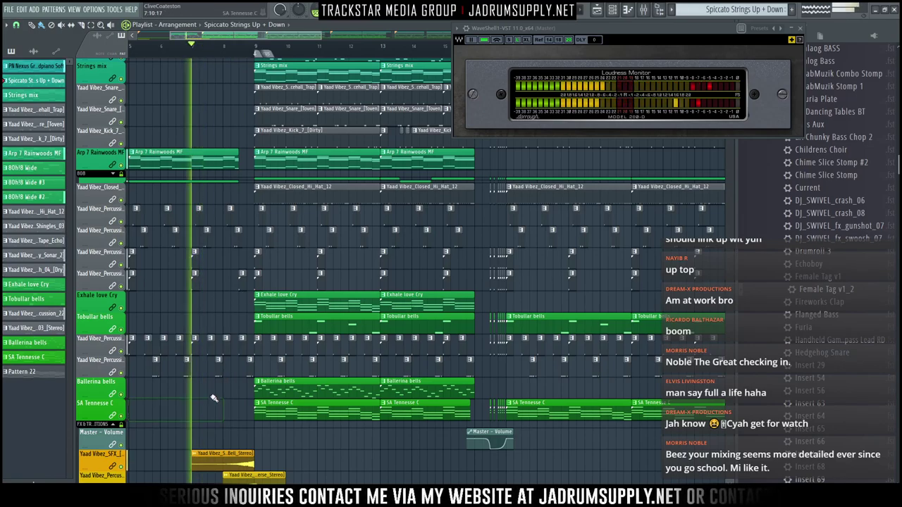
pyautogui.keyDown('ctrl'); pyautogui.rightClick(222, 370); pyautogui.keyUp('ctrl')
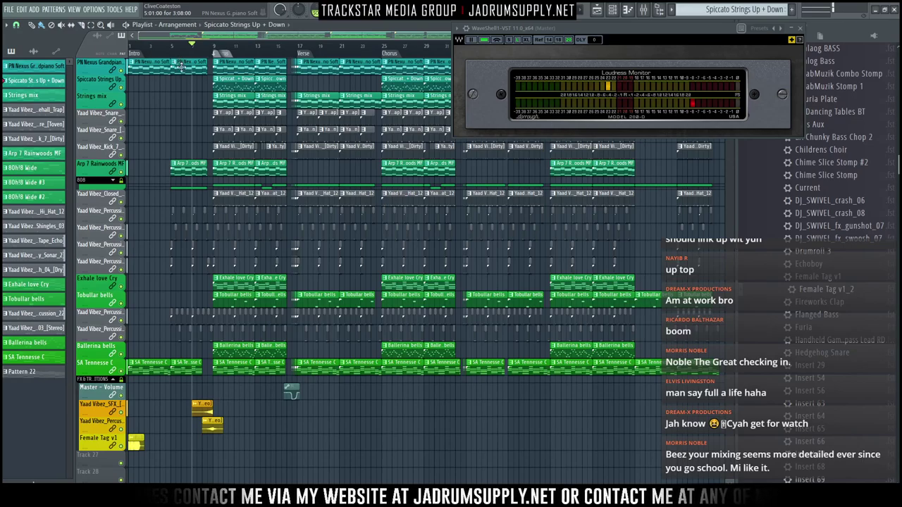
pyautogui.hotkey('ctrl', 'z')
pyautogui.press('space')
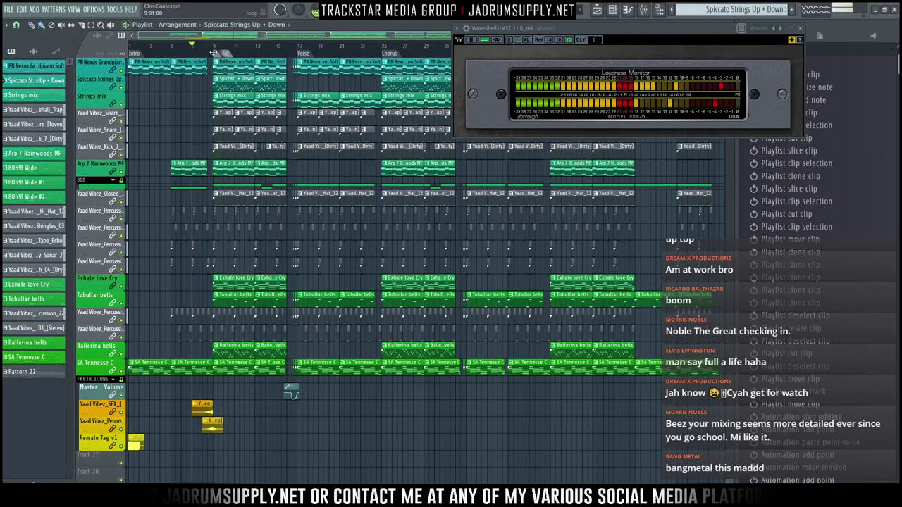
# Trim the reversed tubular bell SFX clip so it starts at bar 8, and play the transition into bar 9
pyautogui.scroll(5, 205, 144)
pyautogui.scroll(-6, 185, 417)
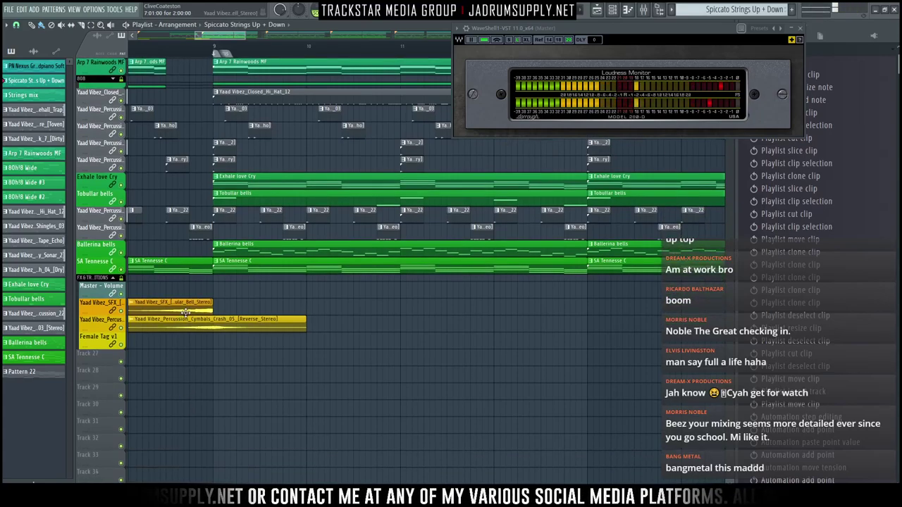
pyautogui.moveTo(190, 307); pyautogui.dragTo(214, 309)
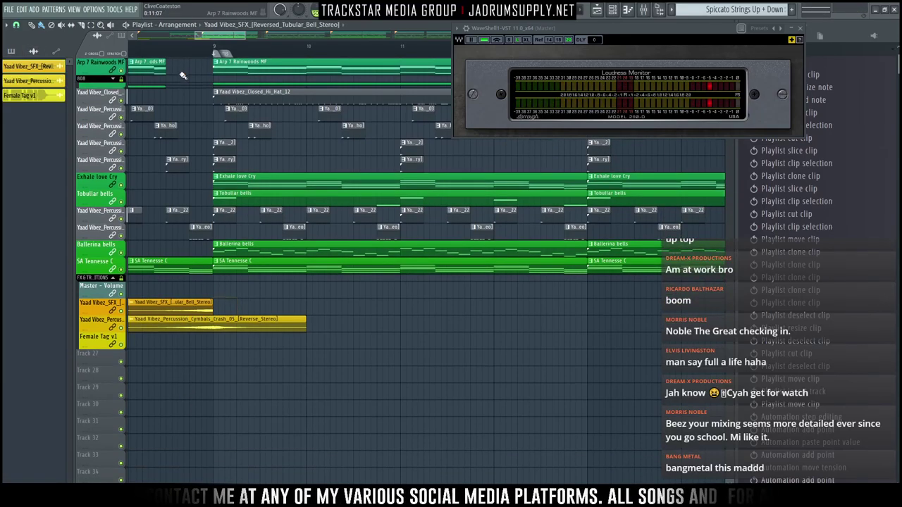
pyautogui.scroll(-4, 179, 58)
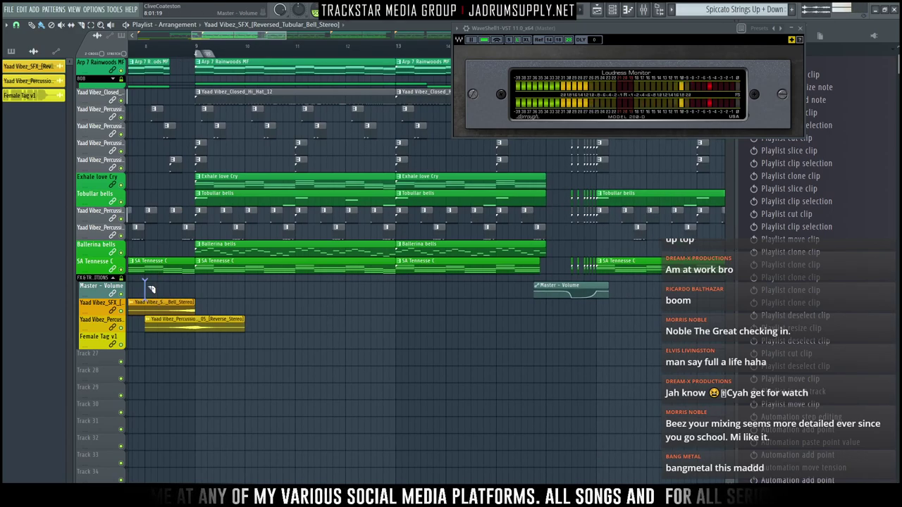
pyautogui.click(162, 46)
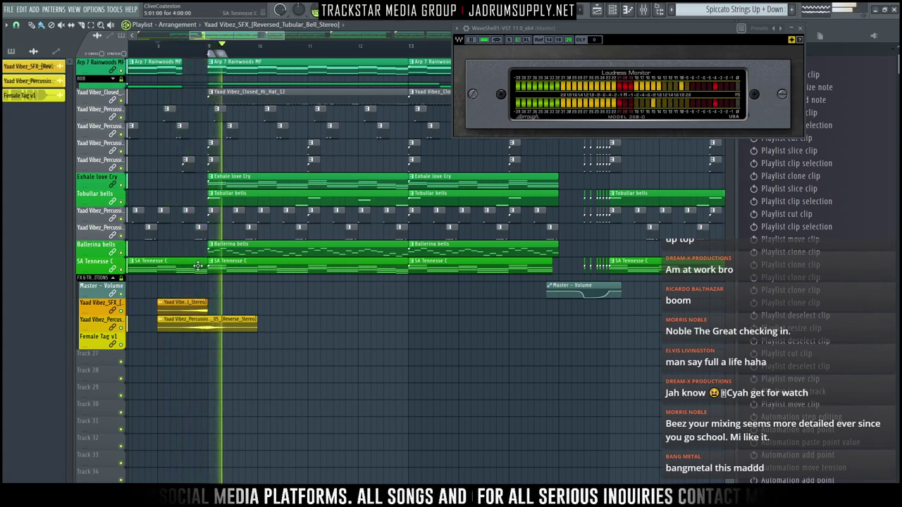
# Slightly raise the volume of vybeOrchCrash on mixer track 34 and replay the transition into bar 9 in the playlist
pyautogui.scroll(-5, 326, 51)
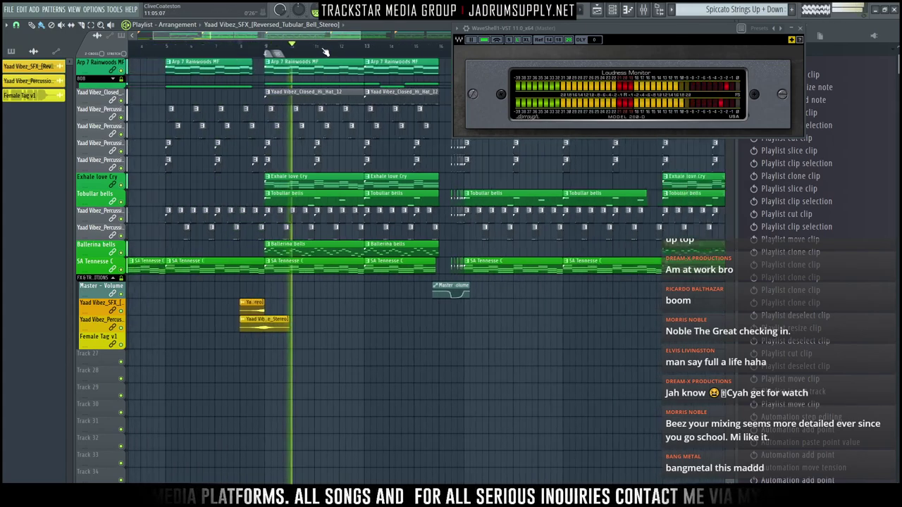
pyautogui.scroll(3, 239, 139)
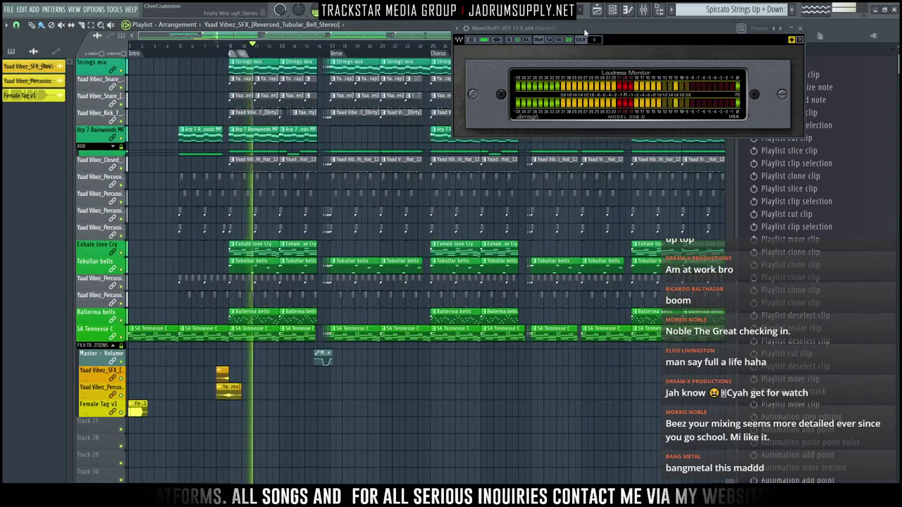
pyautogui.press('F9')
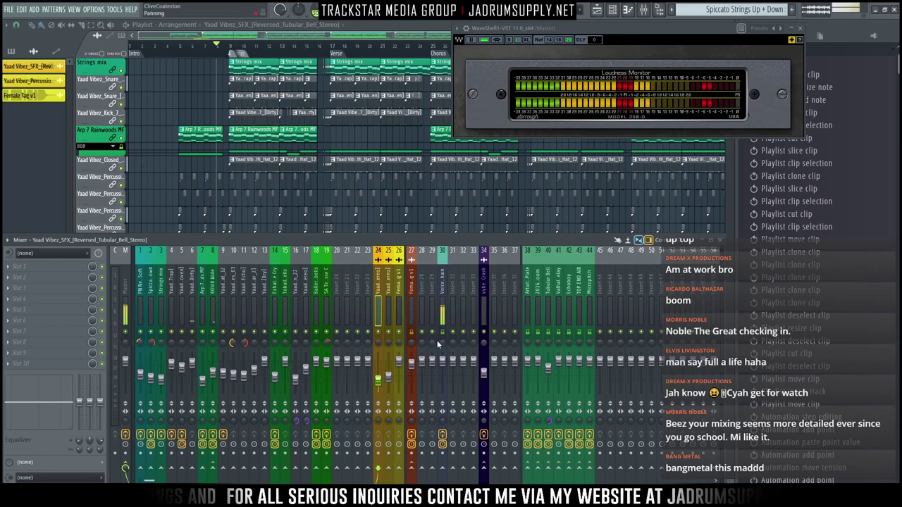
pyautogui.click(485, 374)
pyautogui.press('space')
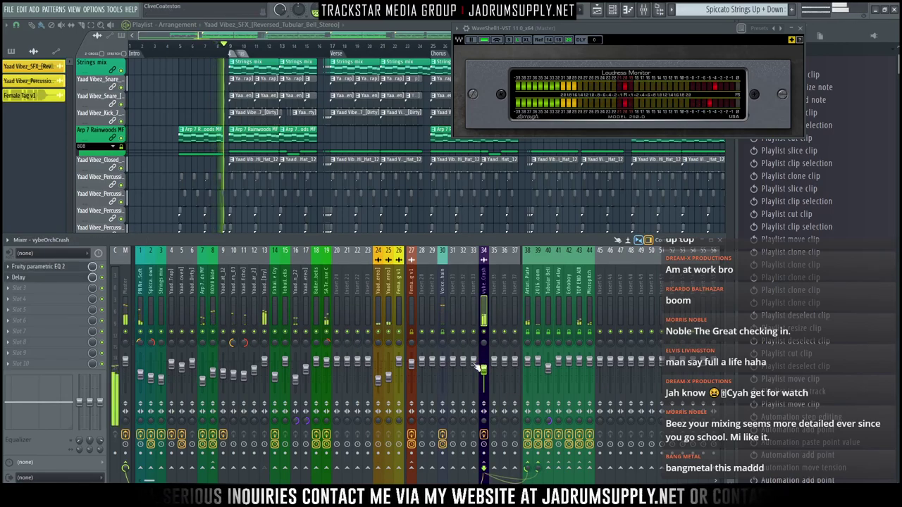
pyautogui.press('F9')
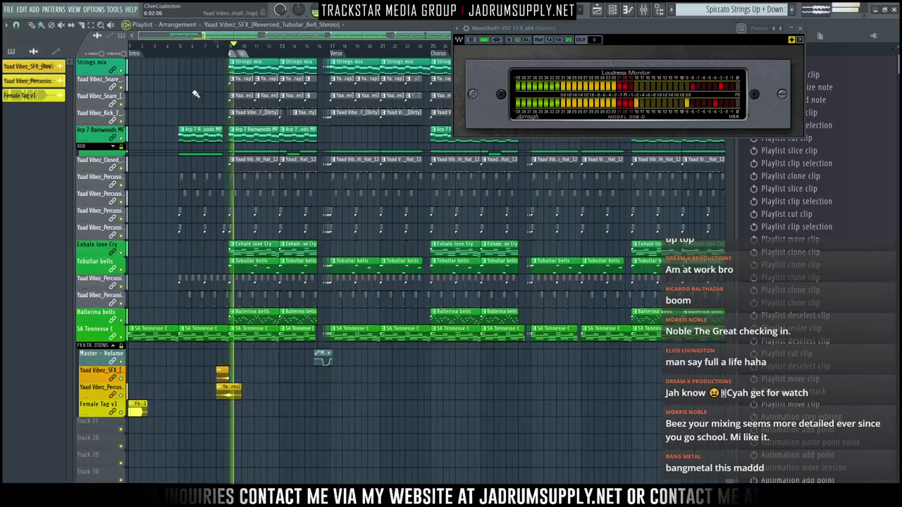
pyautogui.scroll(-2, 228, 197)
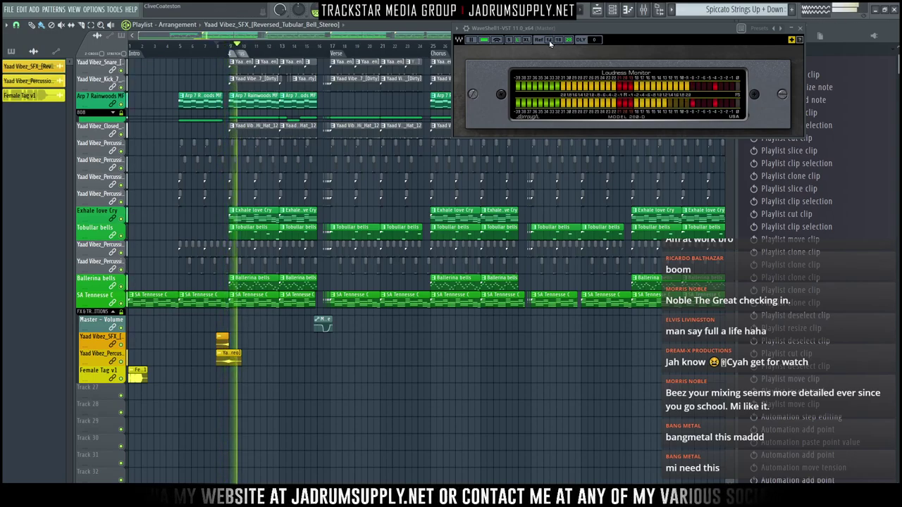
# Load the Parallel Comp mixer preset from the browser onto insert 37 and route the Yaad Vibez_Snare_2 track to it
pyautogui.scroll(1, 361, 169)
pyautogui.scroll(3, 361, 169)
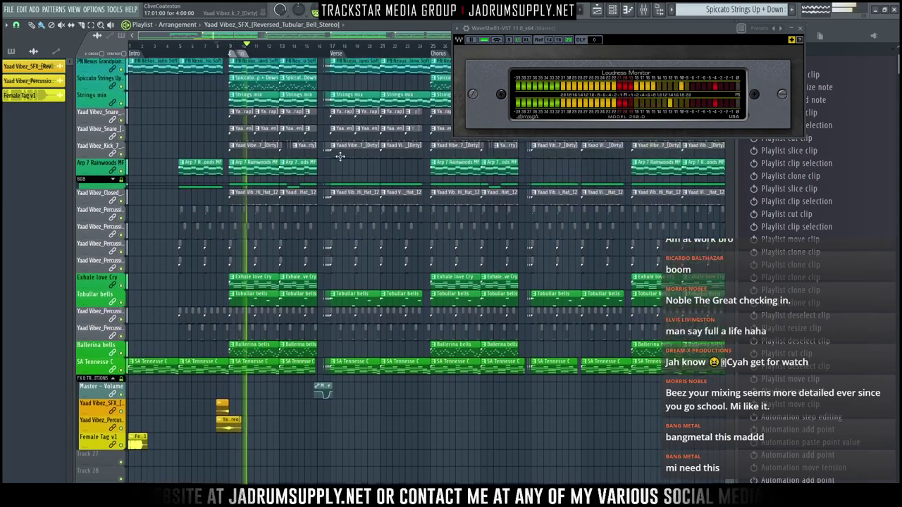
pyautogui.click(643, 11)
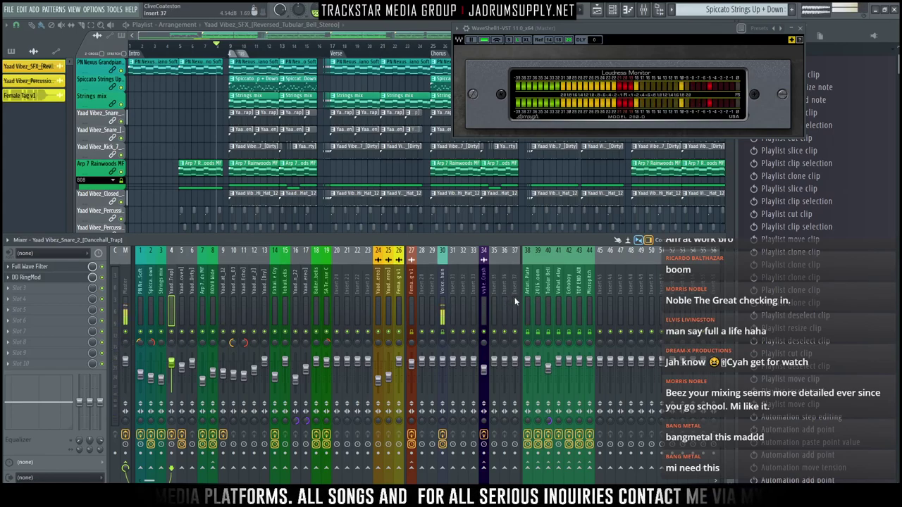
pyautogui.scroll(-2, 767, 199)
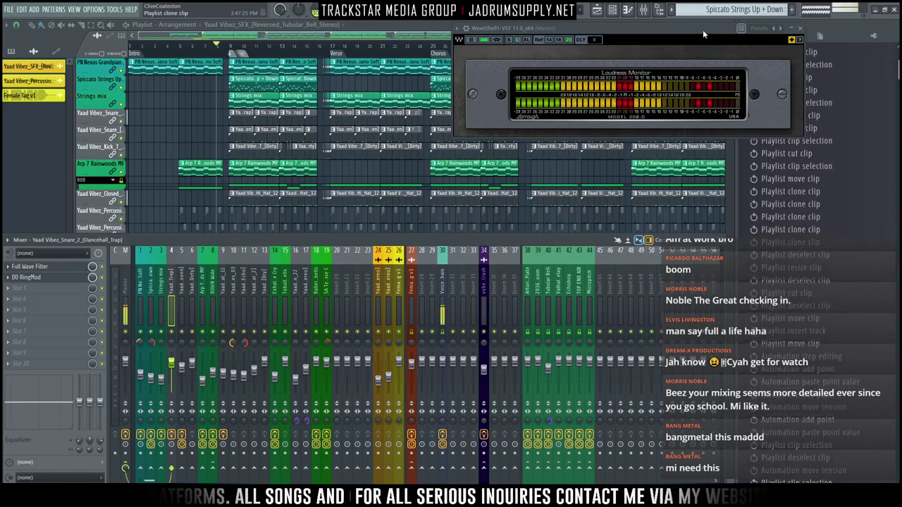
pyautogui.moveTo(703, 30); pyautogui.dragTo(615, 30)
pyautogui.scroll(-15, 822, 154)
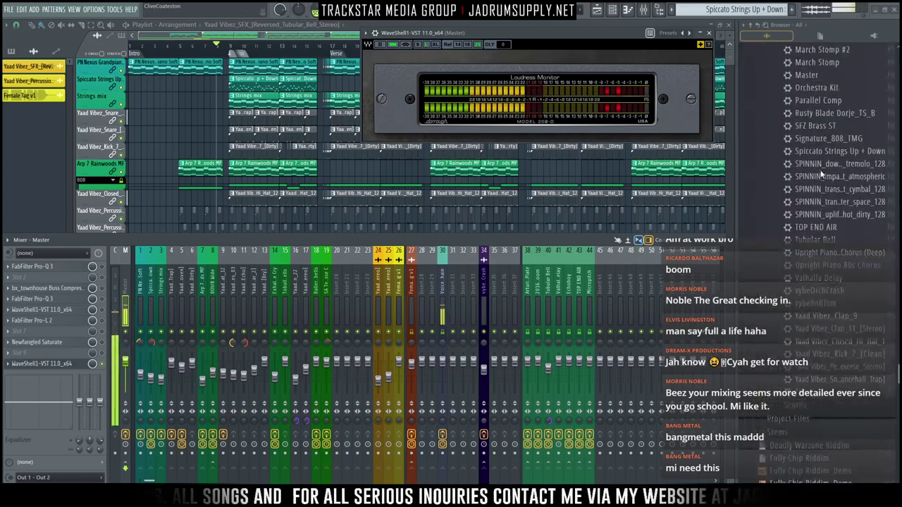
pyautogui.scroll(5, 821, 173)
pyautogui.moveTo(821, 254); pyautogui.dragTo(515, 308)
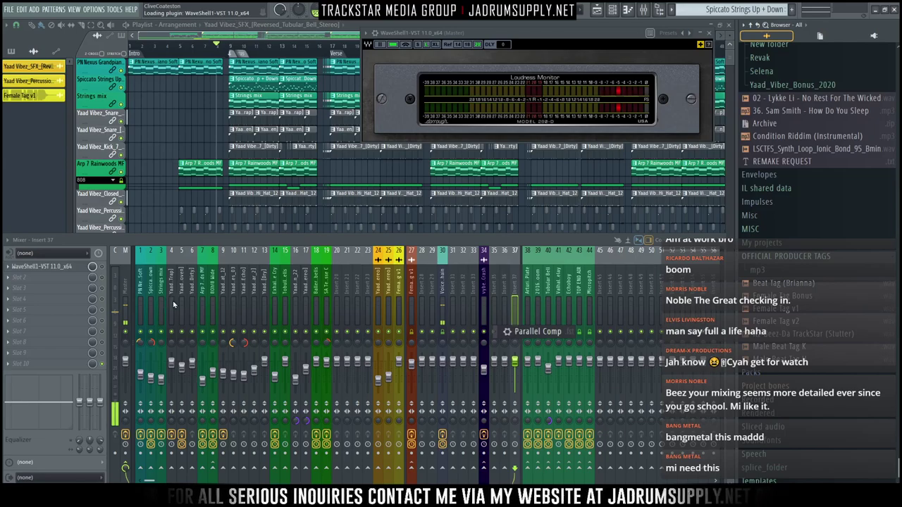
pyautogui.click(172, 301)
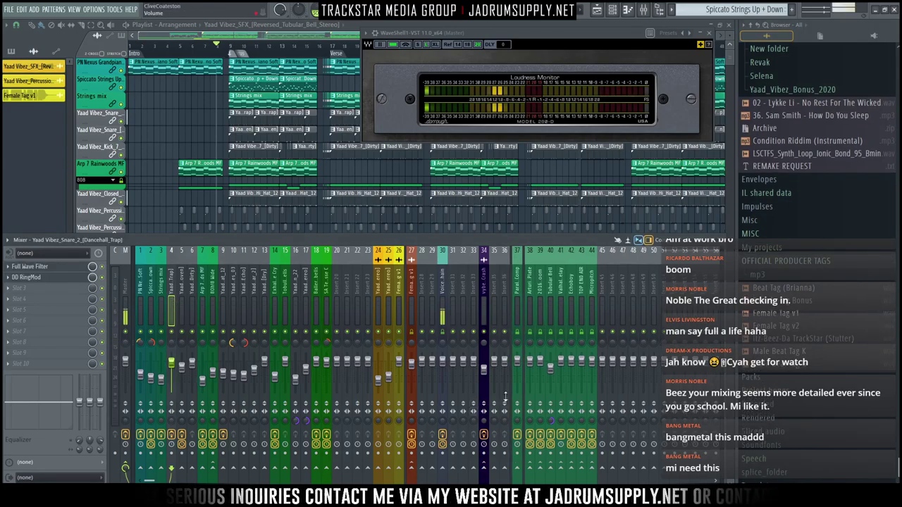
pyautogui.click(517, 469)
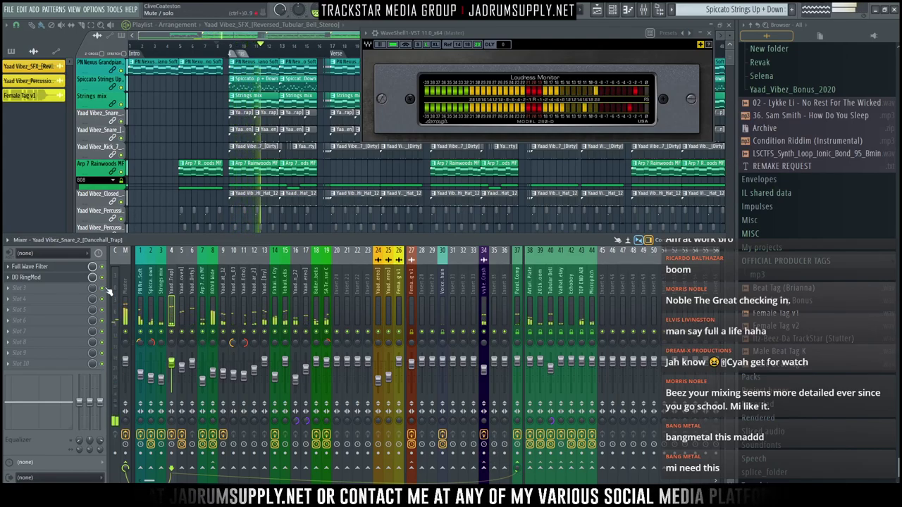
# Open the first FabFilter Pro-Q 3 on the Master track, inspect its filter curve and enable the effect
pyautogui.click(128, 308)
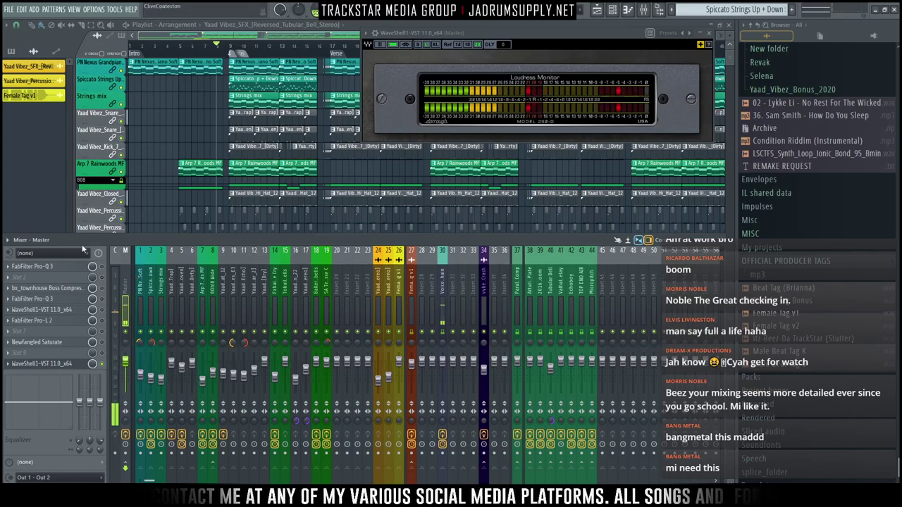
pyautogui.click(42, 267)
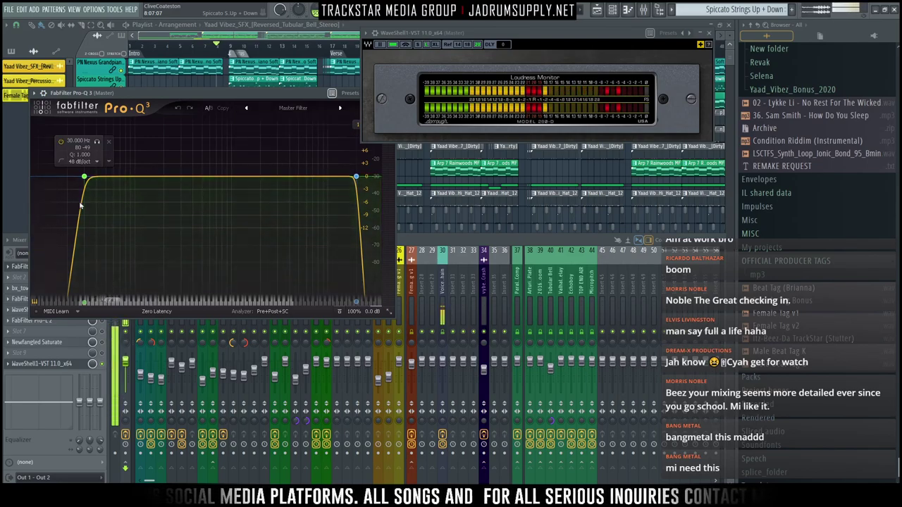
pyautogui.click(24, 241)
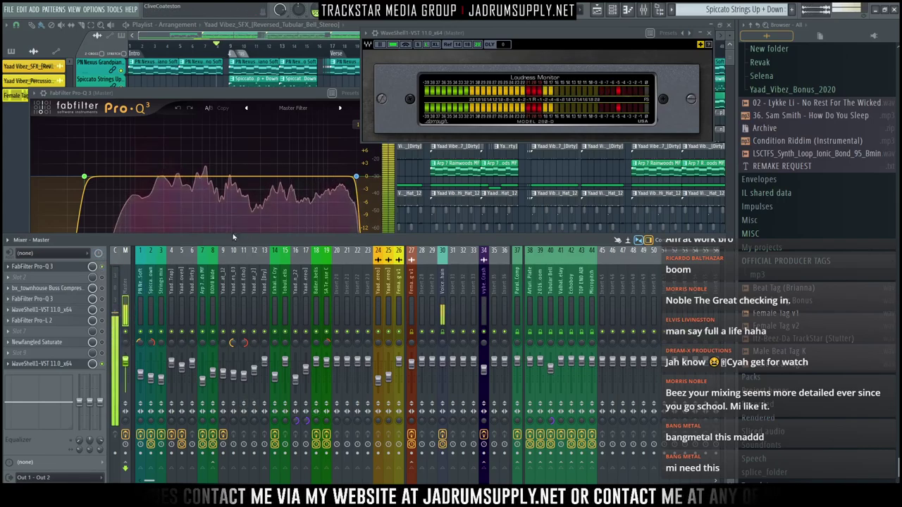
pyautogui.click(103, 266)
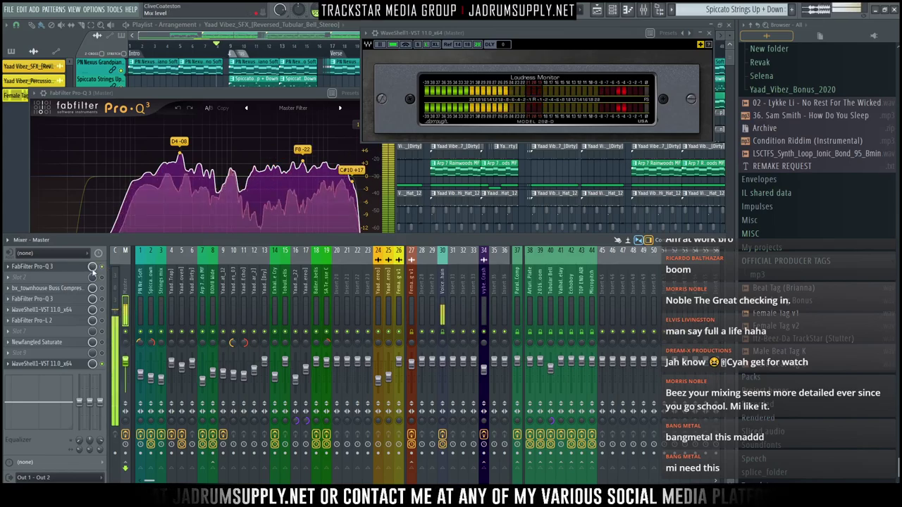
pyautogui.click(129, 167)
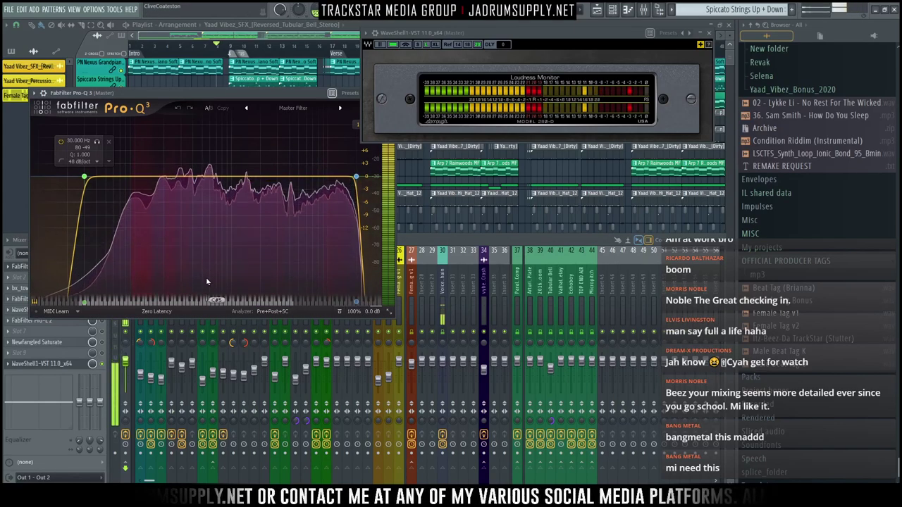
# Move the bx_townhouse Buss Compressor up to slot 2 of the Master track and bring its settings into clear view
pyautogui.click(40, 288)
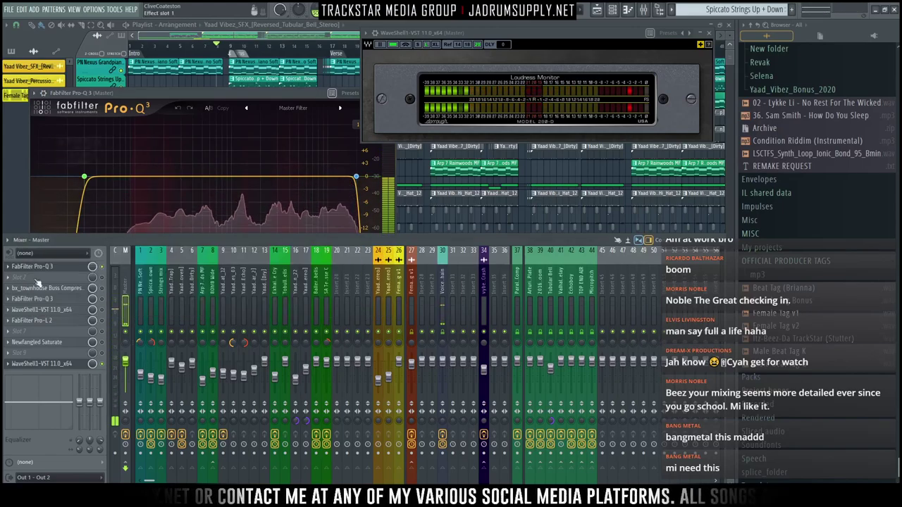
pyautogui.moveTo(40, 288); pyautogui.dragTo(40, 278)
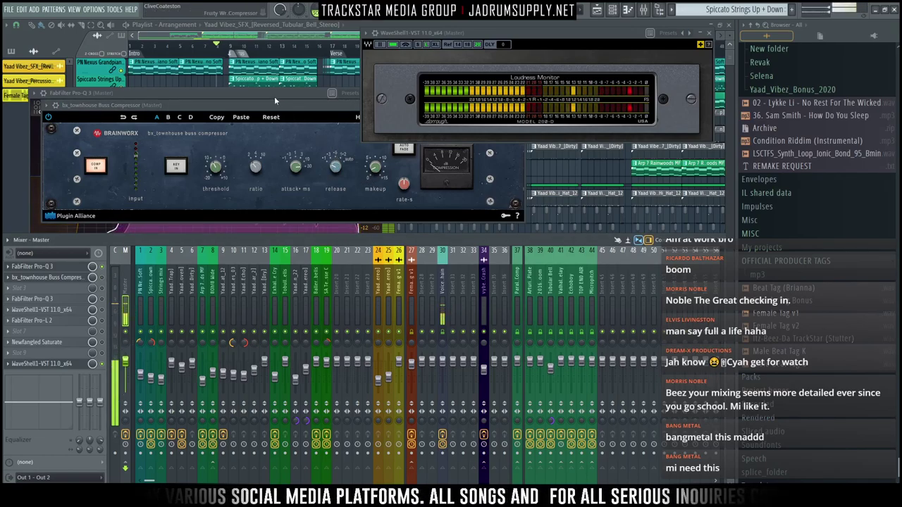
pyautogui.moveTo(265, 104); pyautogui.dragTo(322, 187)
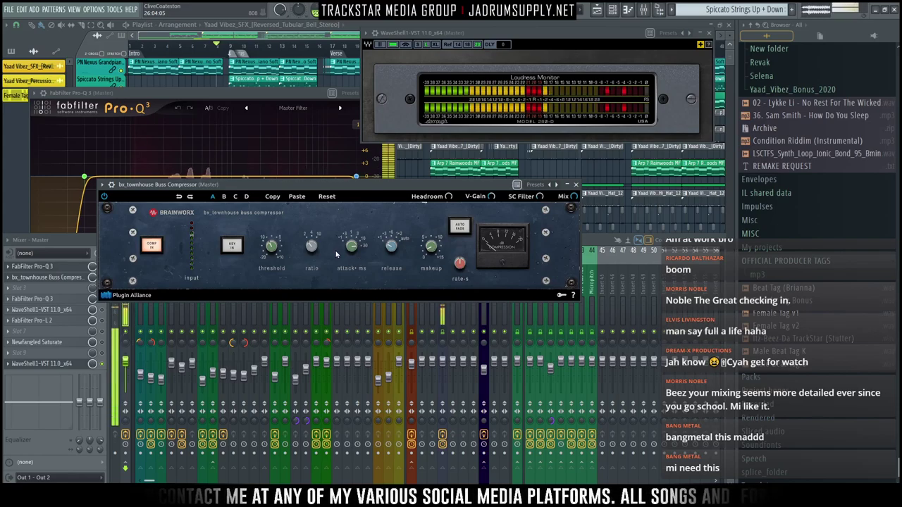
# Enable the bx_townhouse Buss Compressor on the Master and compare playback with it switched on and off
pyautogui.click(95, 282)
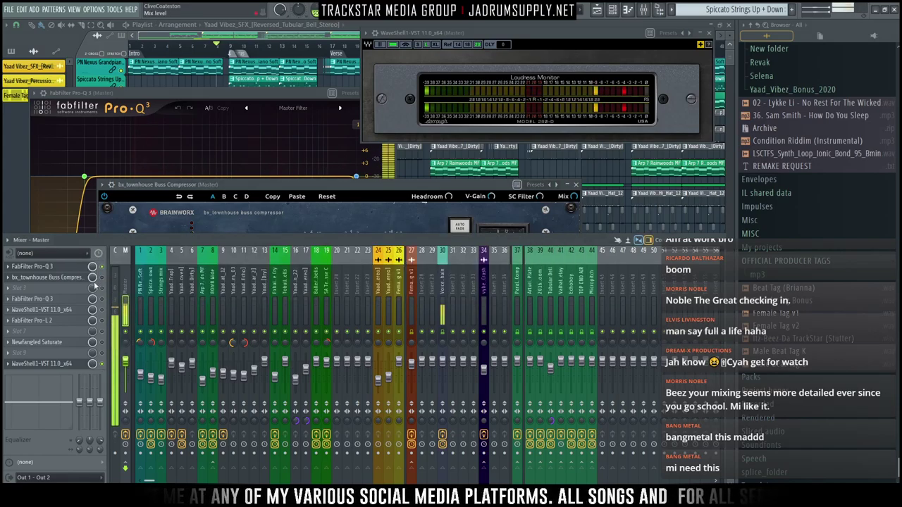
pyautogui.click(102, 277)
pyautogui.click(229, 185)
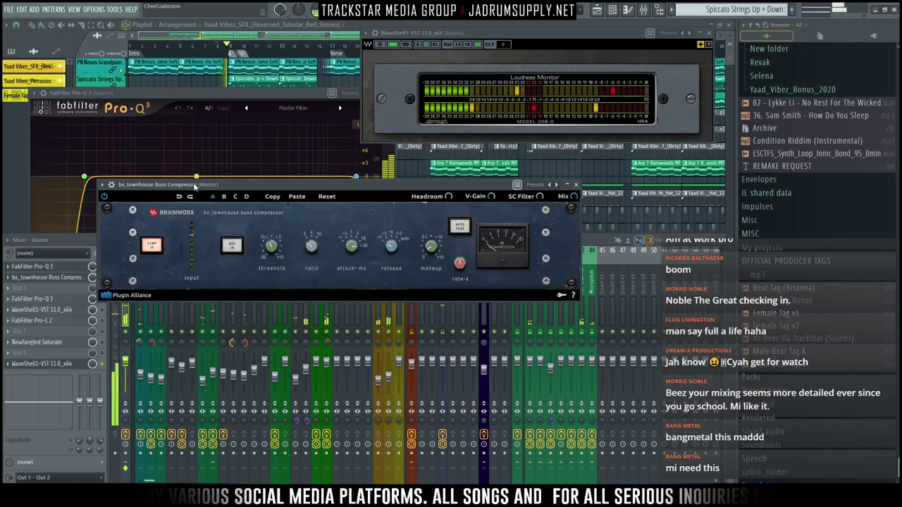
pyautogui.moveTo(196, 186); pyautogui.dragTo(239, 194)
pyautogui.click(102, 278)
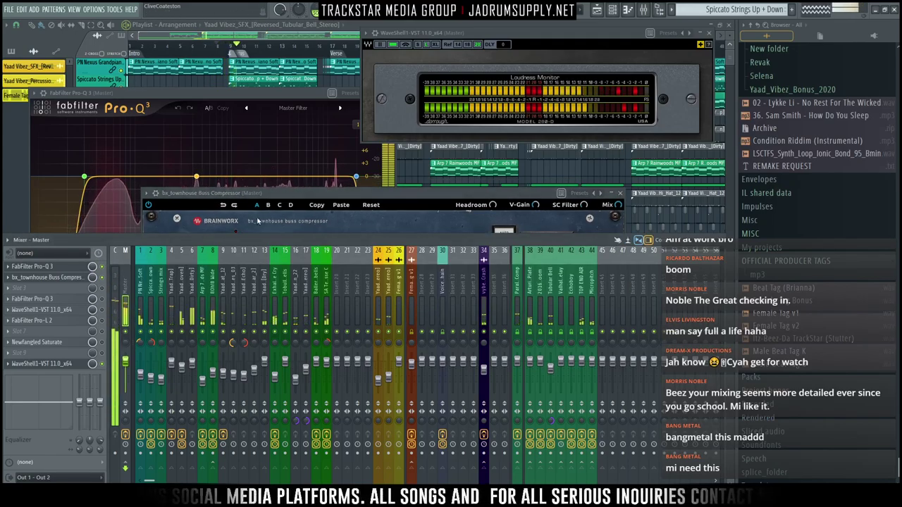
pyautogui.moveTo(313, 191); pyautogui.dragTo(282, 173)
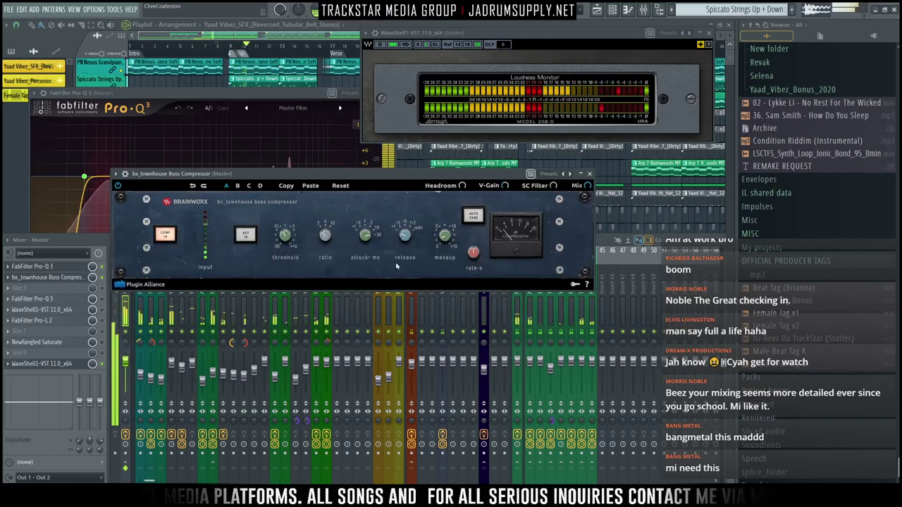
pyautogui.click(105, 280)
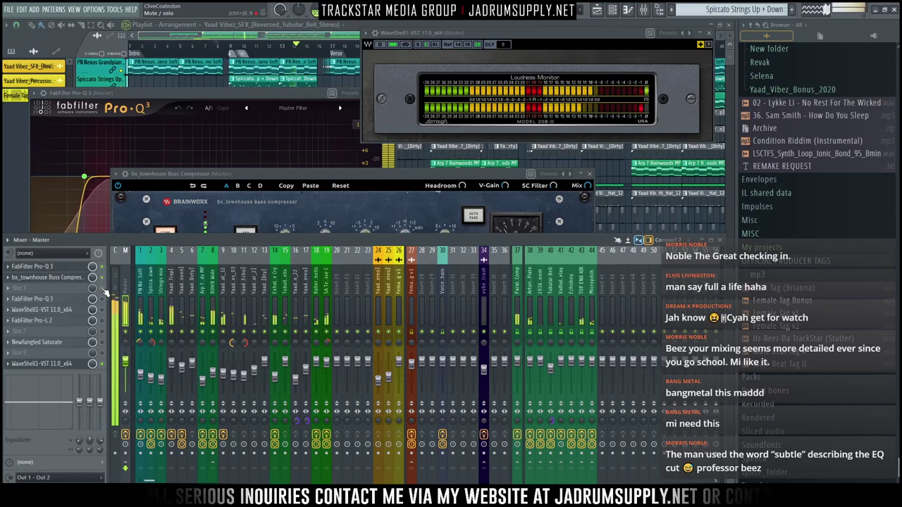
# Inspect the second FabFilter Pro-Q 3 on the Master and move it up to slot 3
pyautogui.click(66, 299)
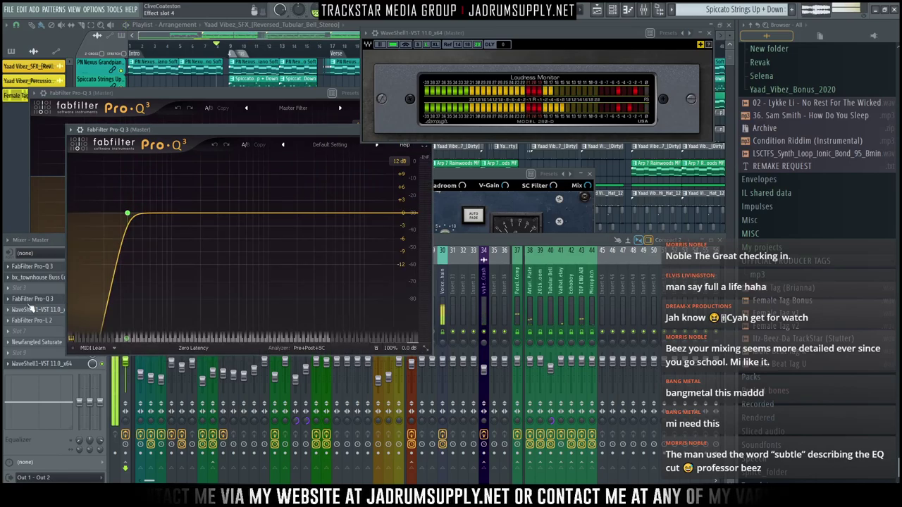
pyautogui.click(51, 249)
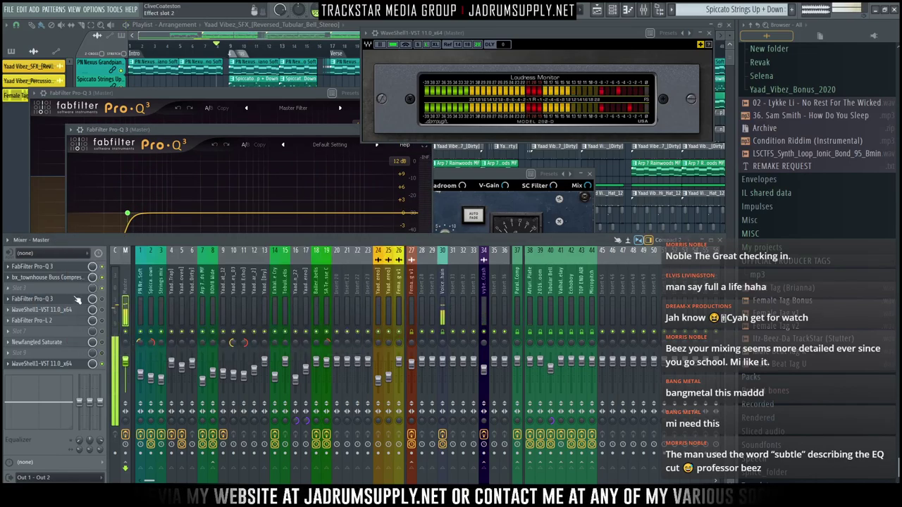
pyautogui.moveTo(73, 295); pyautogui.dragTo(89, 283)
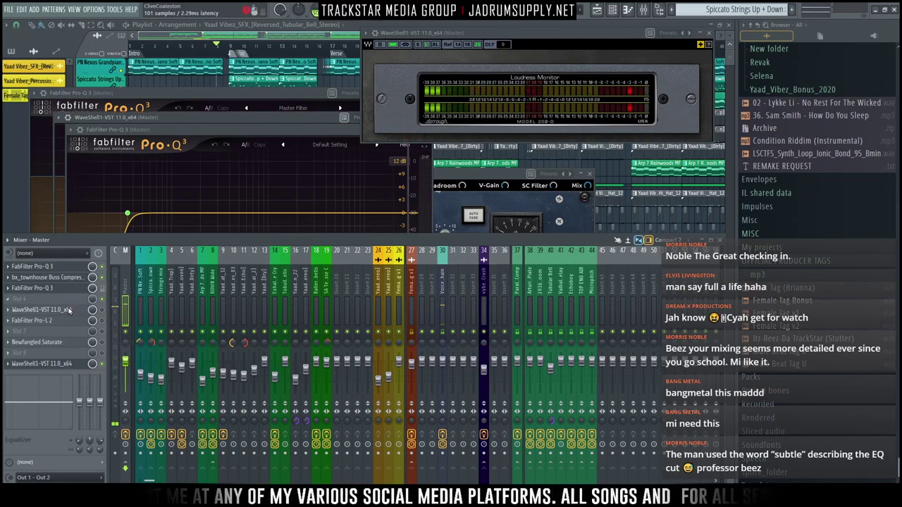
# Open the J37 tape plugin in slot 5 of the Master and review its settings and factory mastering presets
pyautogui.click(79, 309)
pyautogui.moveTo(249, 119); pyautogui.dragTo(198, 31)
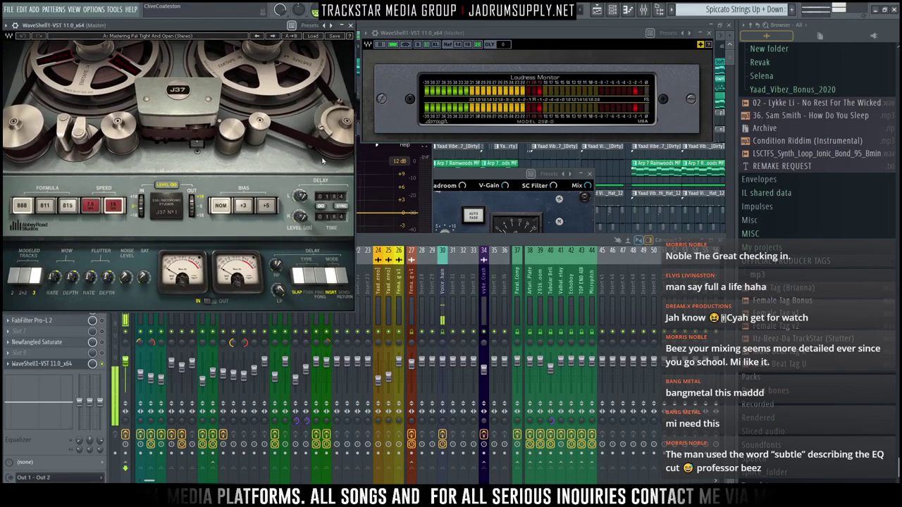
pyautogui.click(372, 239)
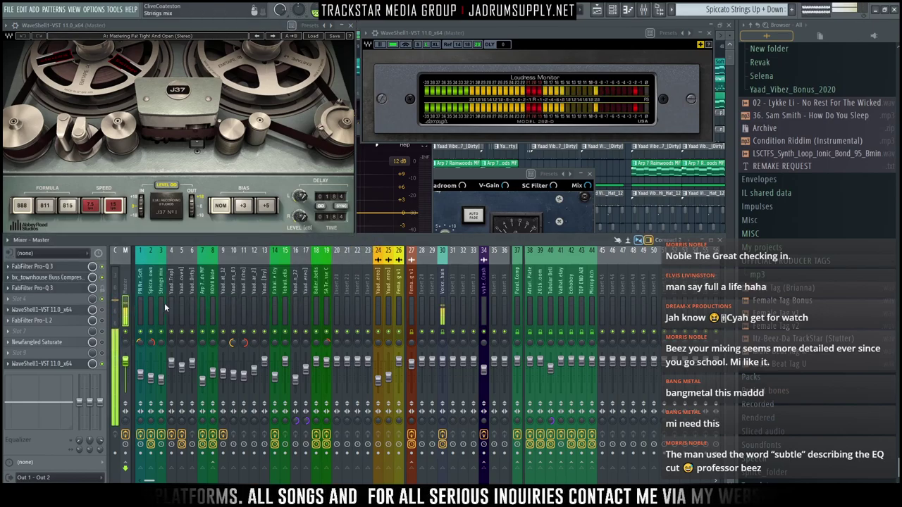
pyautogui.click(310, 39)
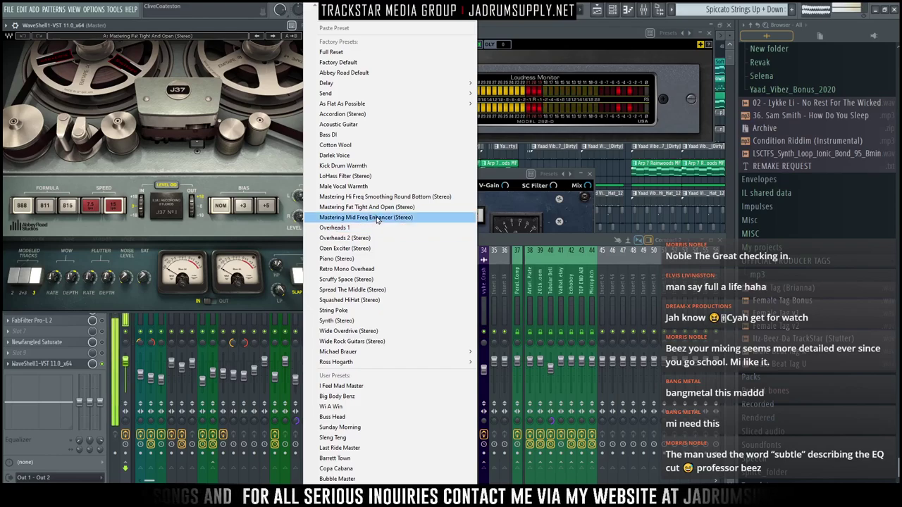
pyautogui.click(248, 161)
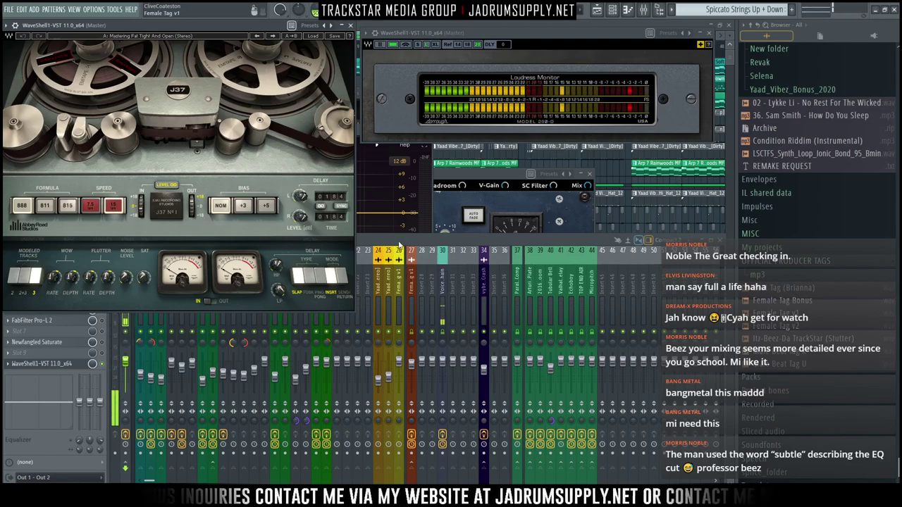
pyautogui.click(399, 242)
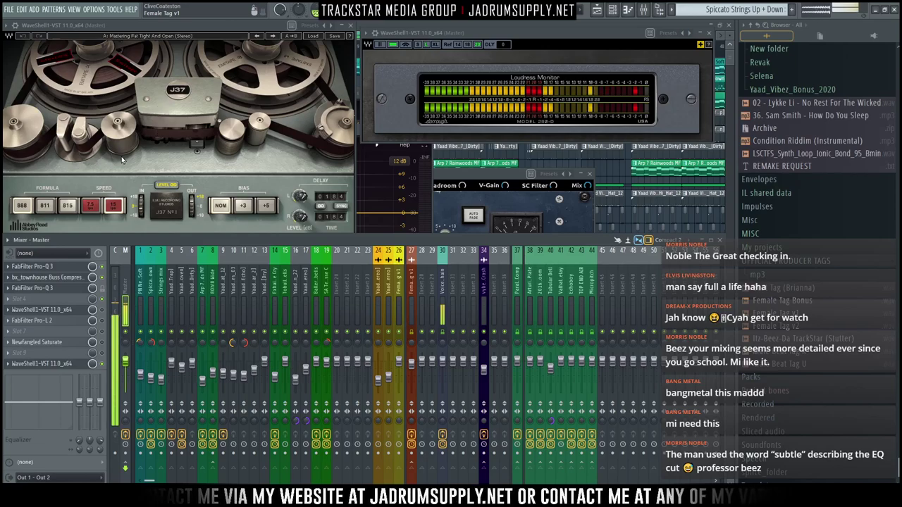
pyautogui.click(161, 225)
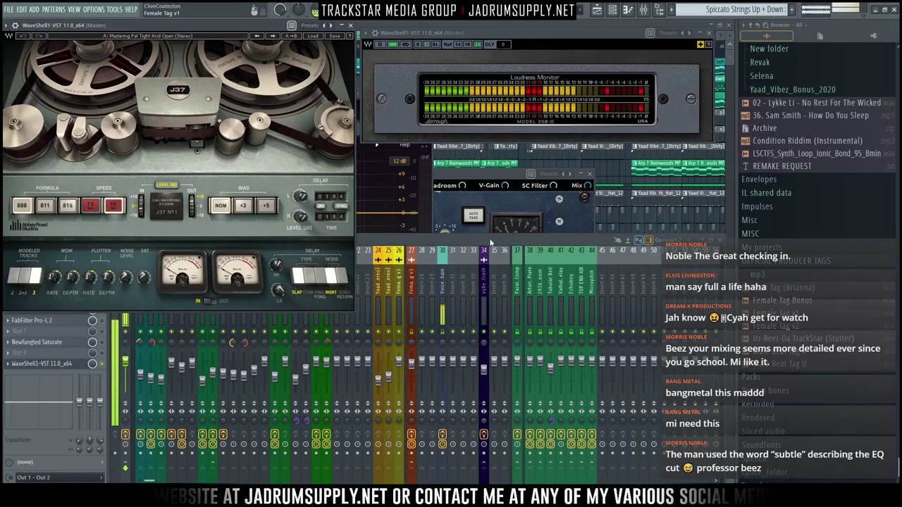
pyautogui.click(398, 243)
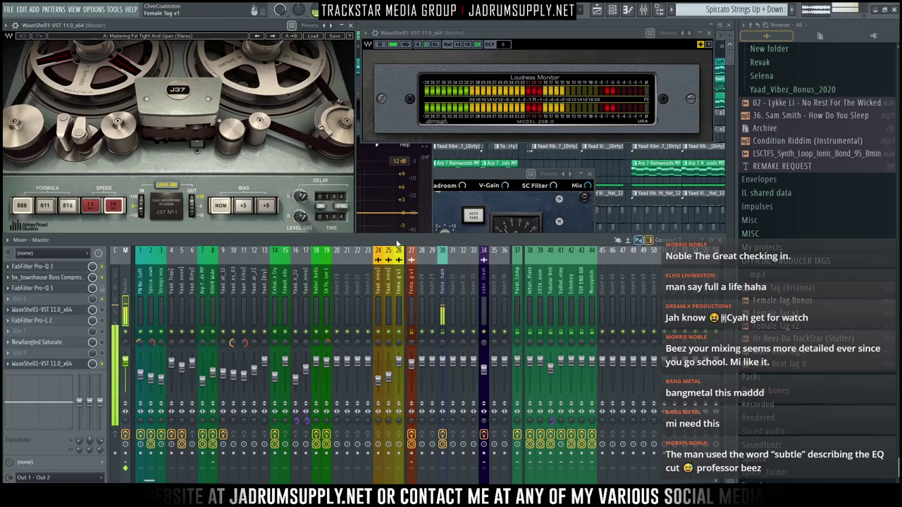
# Open FabFilter Pro-L 2 on the Master and examine its gain, limiting style options and output level
pyautogui.click(106, 322)
pyautogui.moveTo(194, 49); pyautogui.dragTo(355, 239)
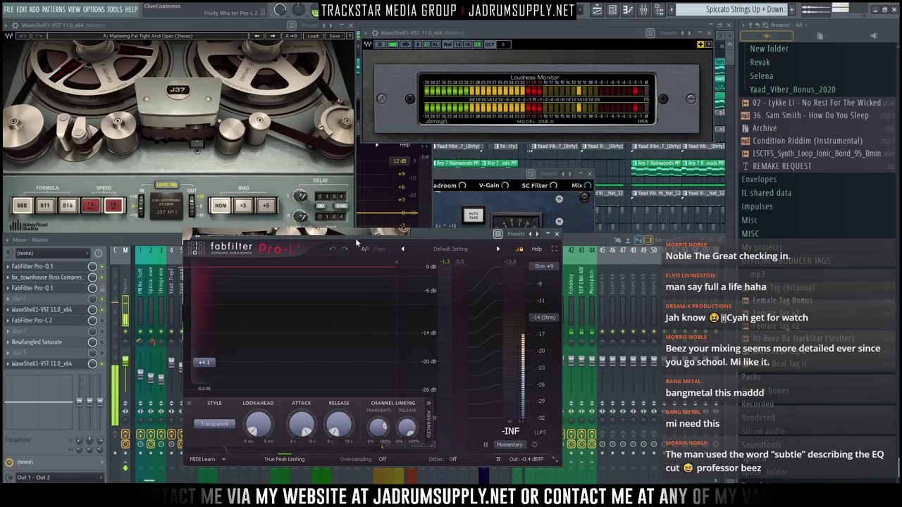
pyautogui.moveTo(208, 368)
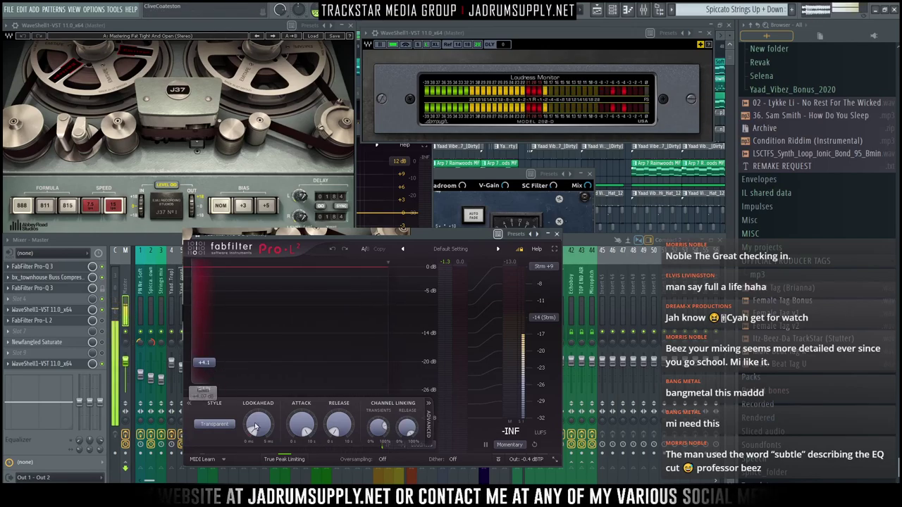
pyautogui.click(215, 424)
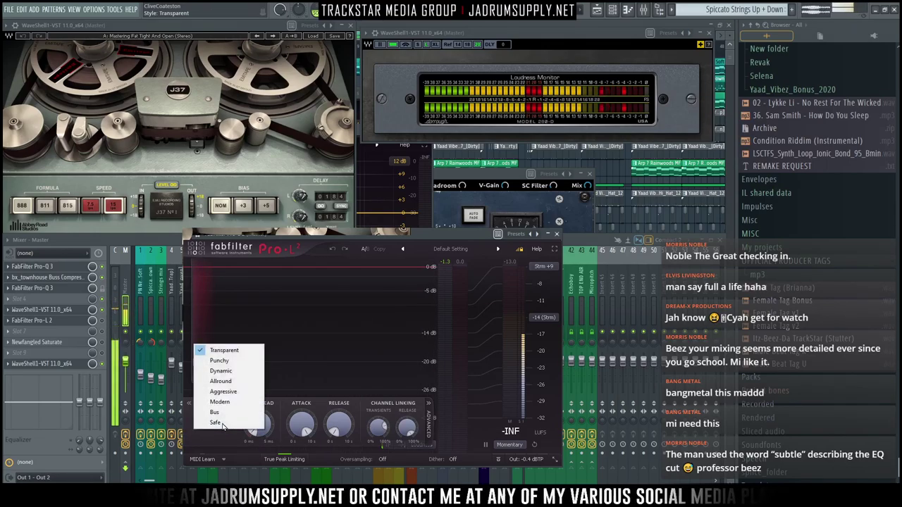
pyautogui.click(303, 416)
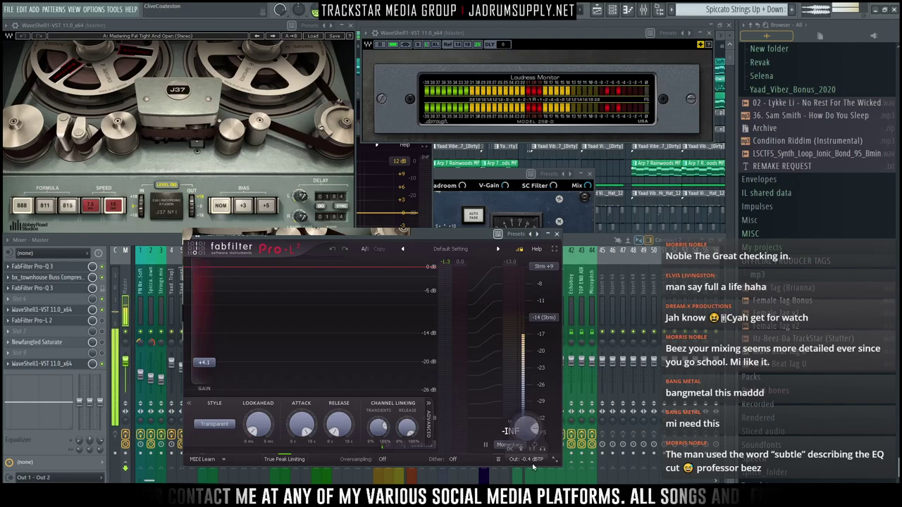
pyautogui.moveTo(534, 466)
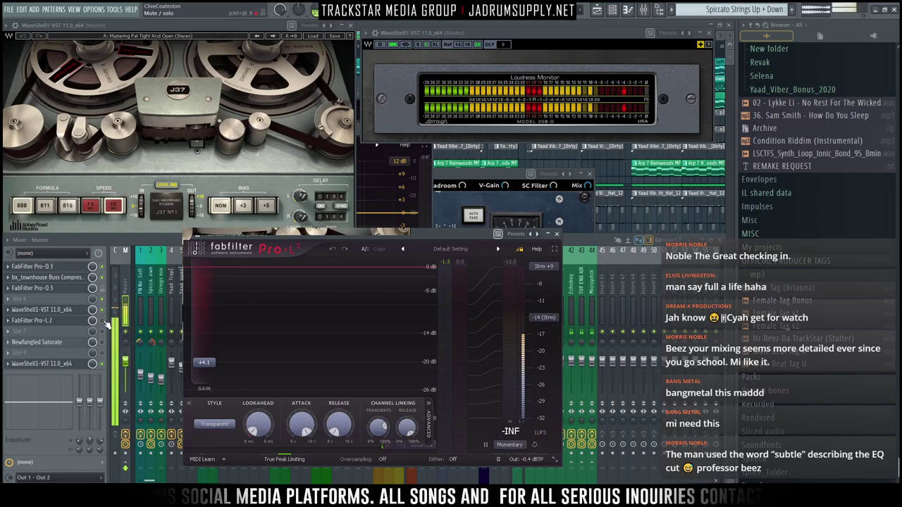
# Switch on FabFilter Pro-L 2 on the Master and slightly lower the vybeOrchCrash track's volume
pyautogui.click(104, 321)
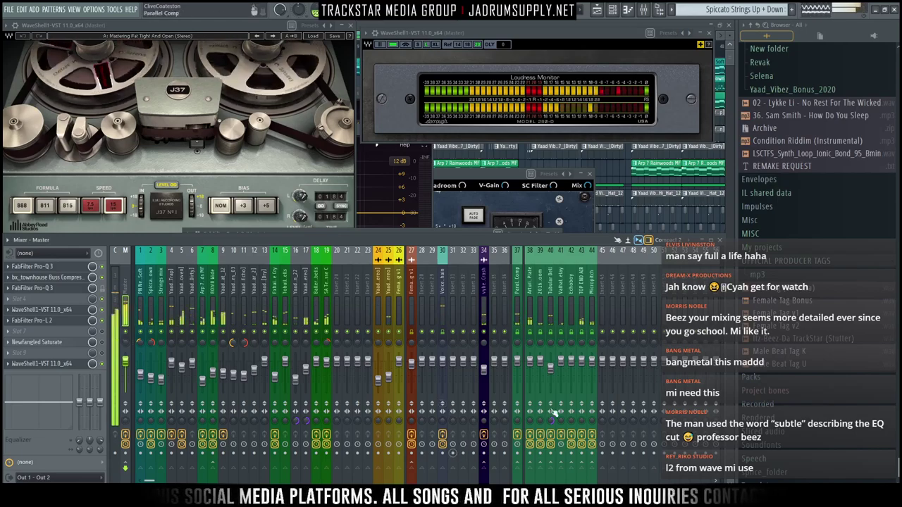
pyautogui.click(443, 365)
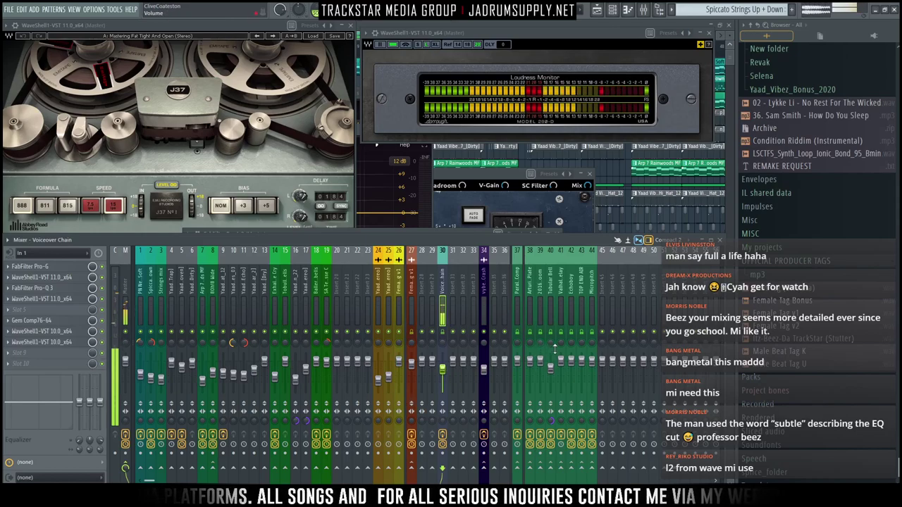
pyautogui.click(484, 372)
pyautogui.press('space')
pyautogui.moveTo(486, 374); pyautogui.dragTo(486, 377)
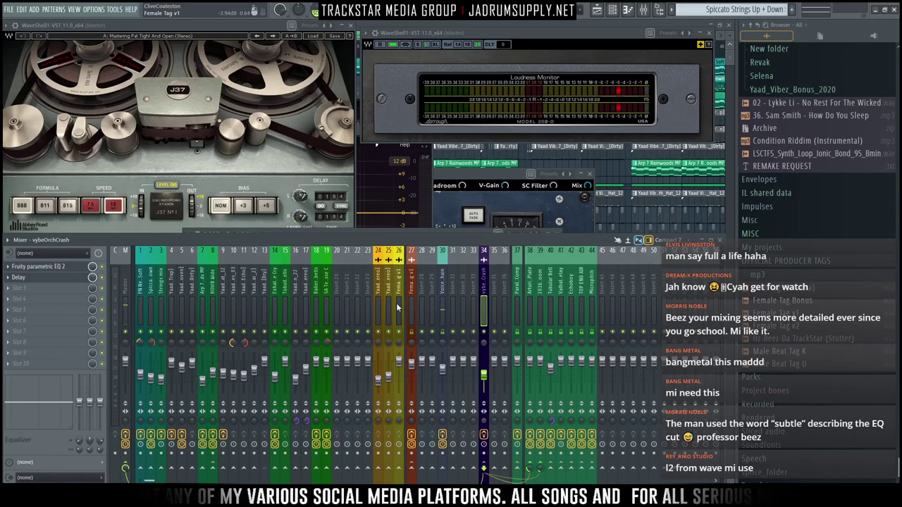
# Open Newfangled Saturate on the Master and place its window clear of the loudness meter to examine drive and clipper shape
pyautogui.click(126, 315)
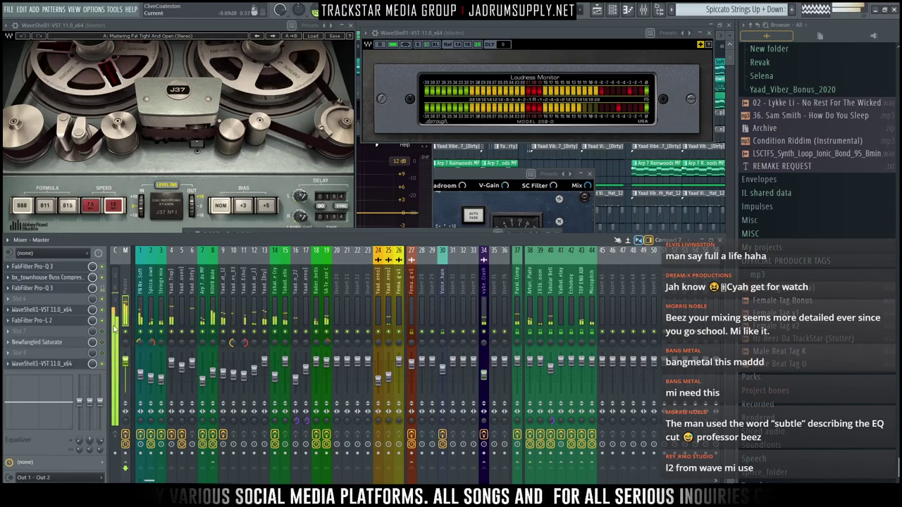
pyautogui.click(76, 343)
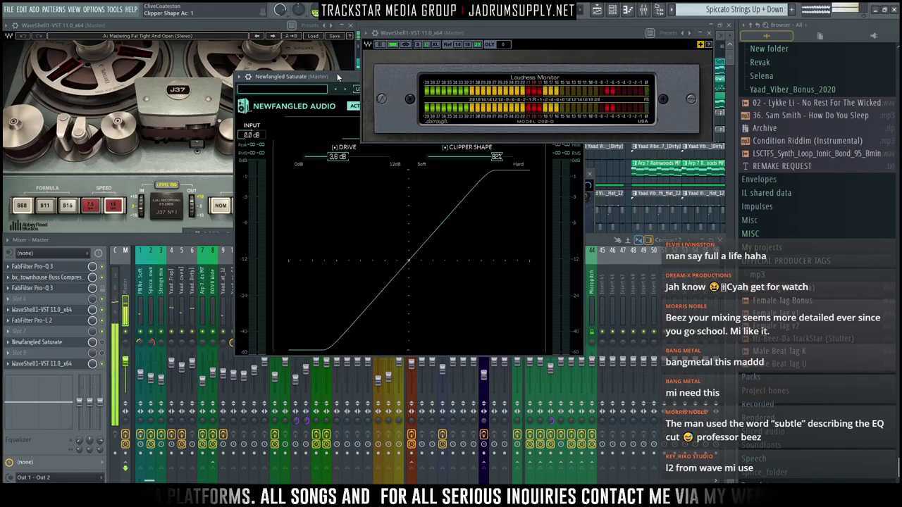
pyautogui.moveTo(333, 84); pyautogui.dragTo(324, 167)
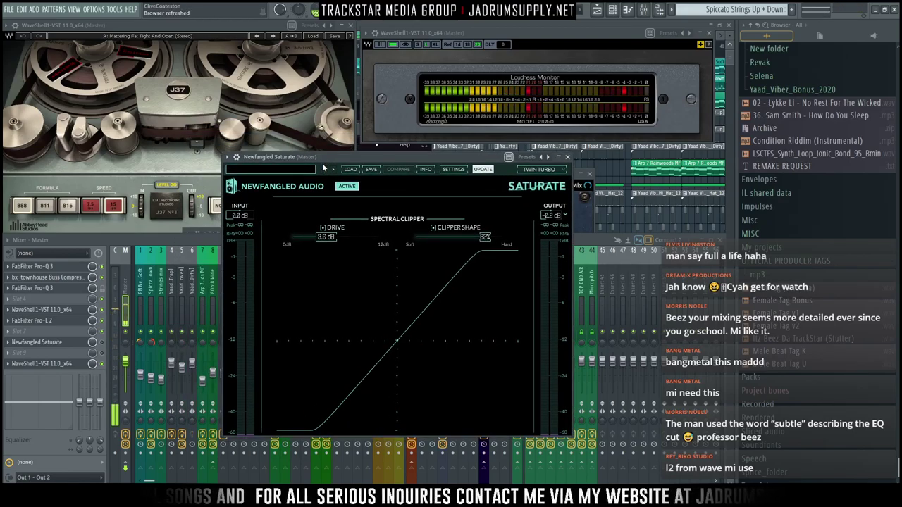
pyautogui.moveTo(322, 165)
pyautogui.mouseDown()
pyautogui.moveTo(321, 183)
pyautogui.moveTo(325, 171)
pyautogui.mouseUp()
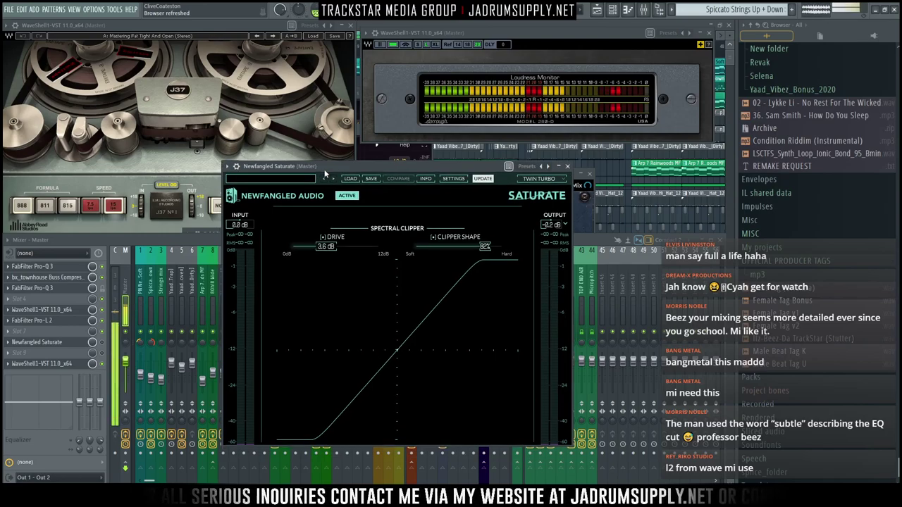
pyautogui.moveTo(324, 173); pyautogui.dragTo(332, 162)
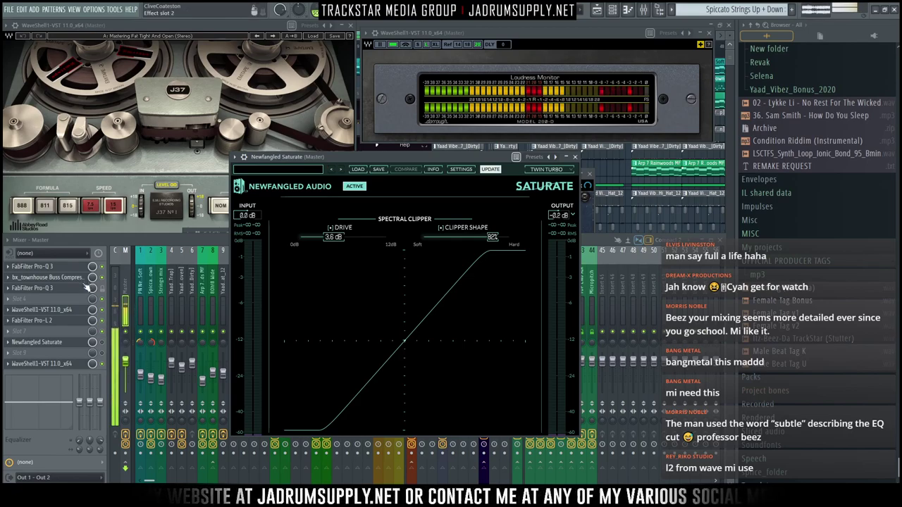
# Check the output level in FabFilter Pro-L 2, close the limiter and bring Newfangled Saturate back to the front
pyautogui.click(72, 326)
pyautogui.click(71, 322)
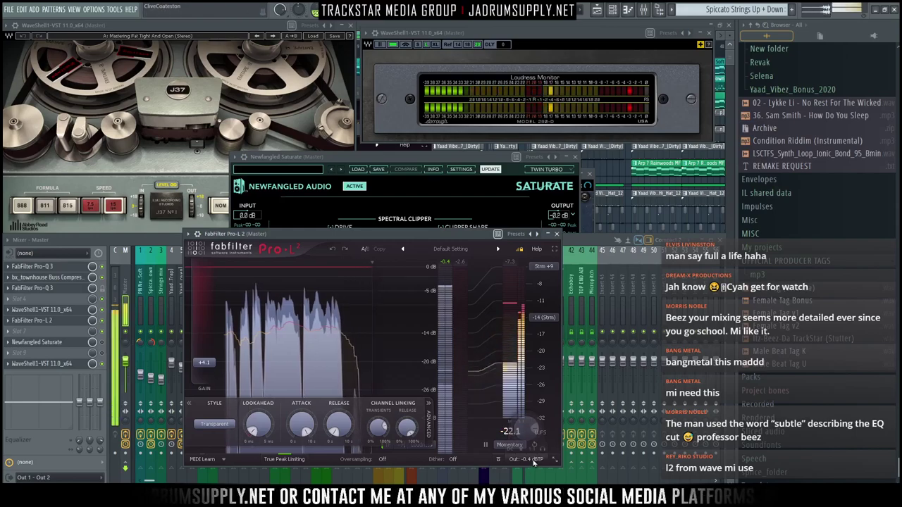
pyautogui.moveTo(520, 458)
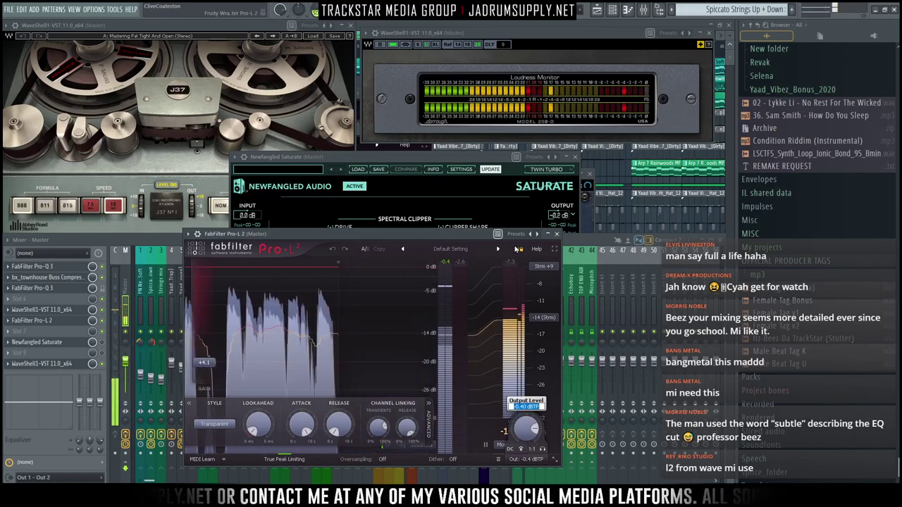
pyautogui.click(555, 234)
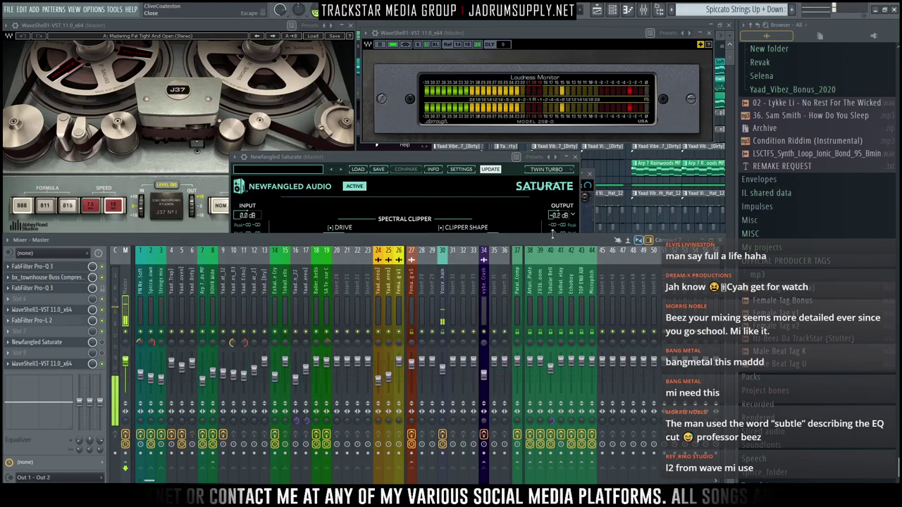
pyautogui.click(481, 202)
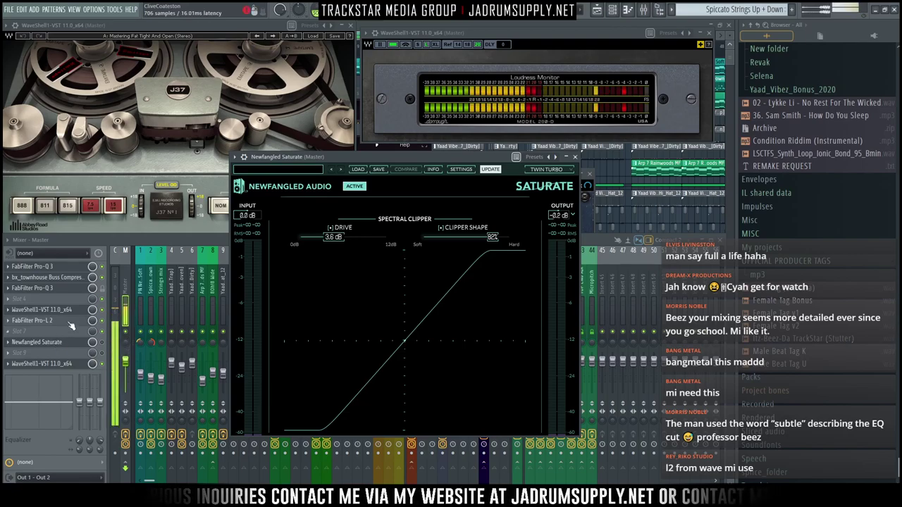
# Try the FabFilter Pro-L 2 gain at 0 dB in the full-screen view during playback, and restore the normal window size
pyautogui.click(42, 321)
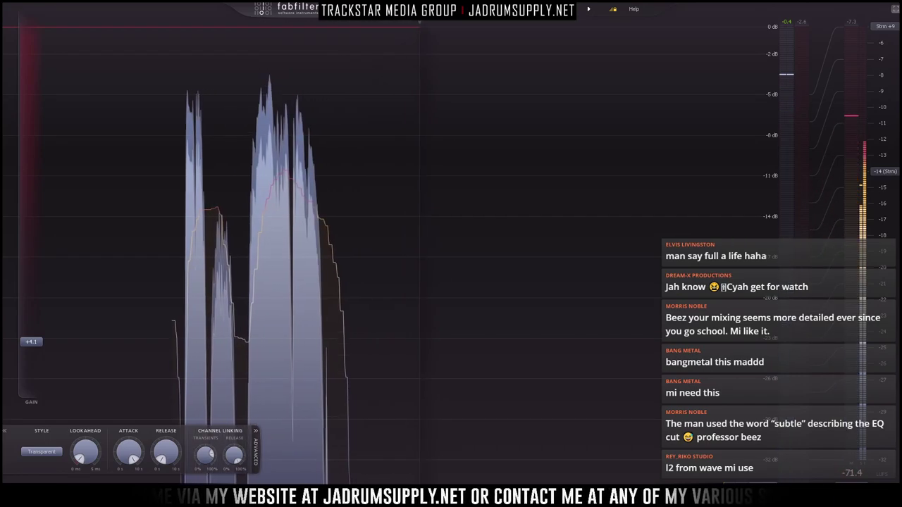
pyautogui.moveTo(32, 345)
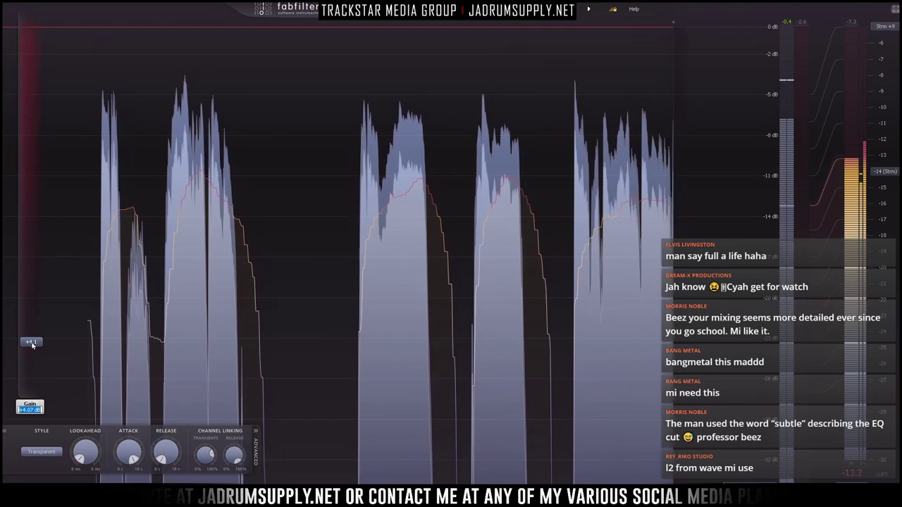
pyautogui.moveTo(31, 342); pyautogui.dragTo(35, 393)
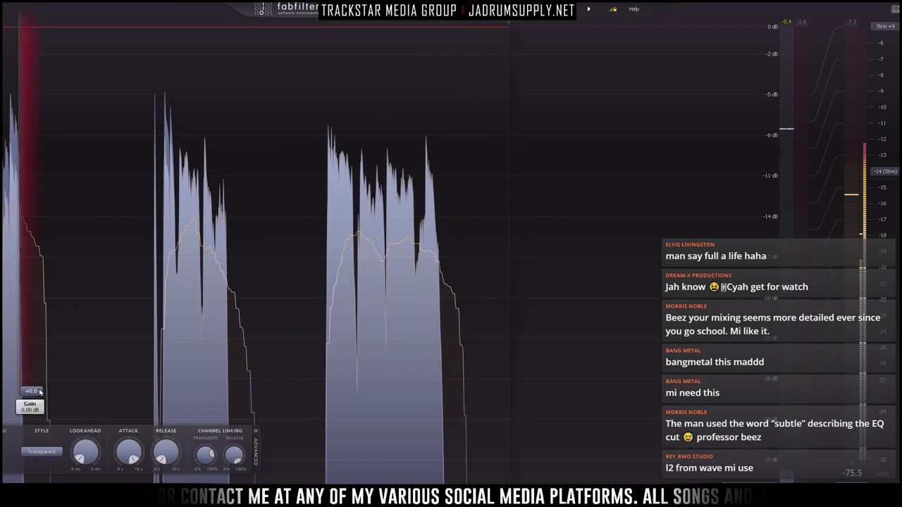
pyautogui.moveTo(33, 392); pyautogui.dragTo(33, 390)
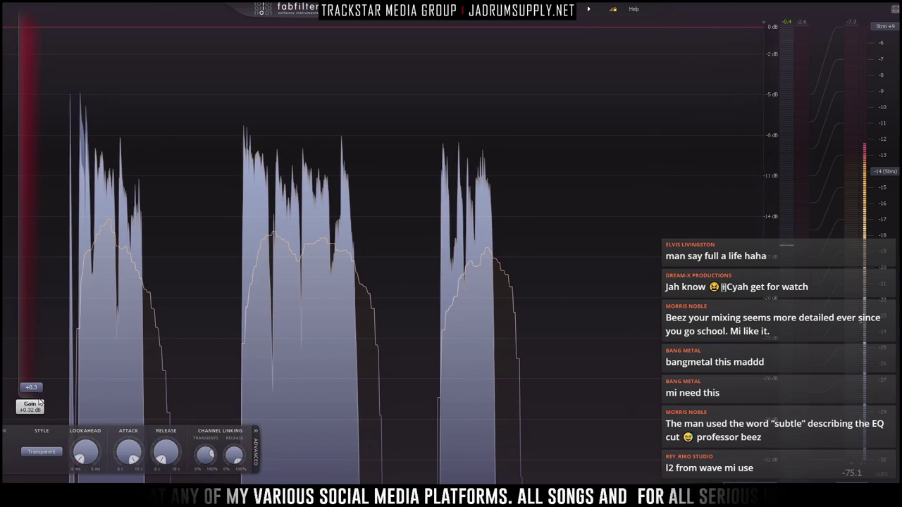
pyautogui.moveTo(34, 396)
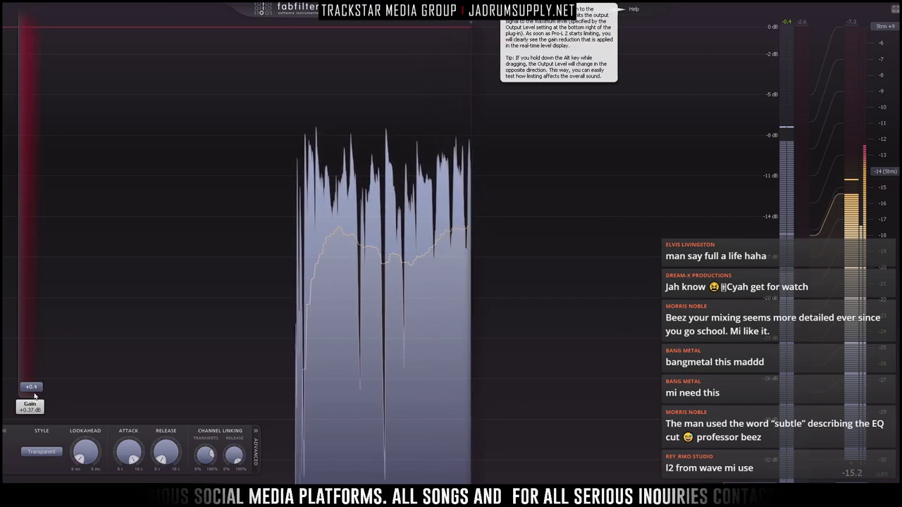
pyautogui.moveTo(38, 392); pyautogui.dragTo(58, 423)
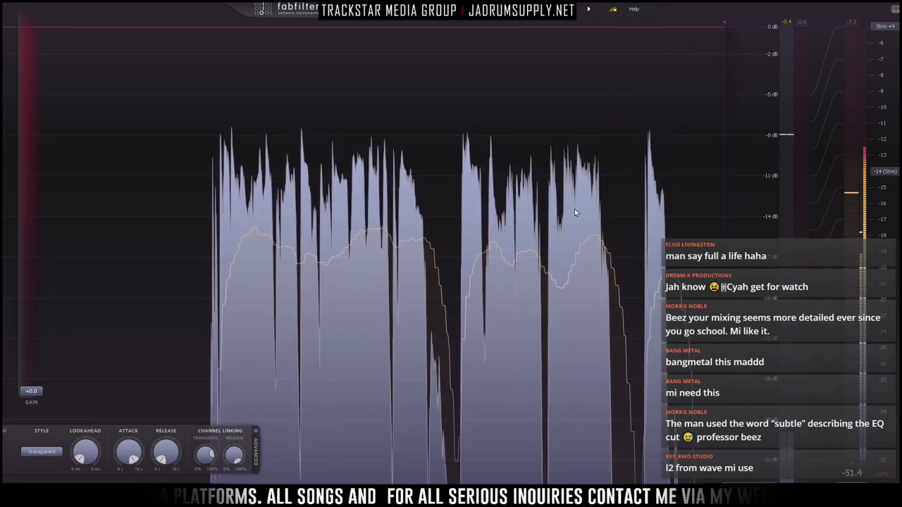
pyautogui.click(896, 9)
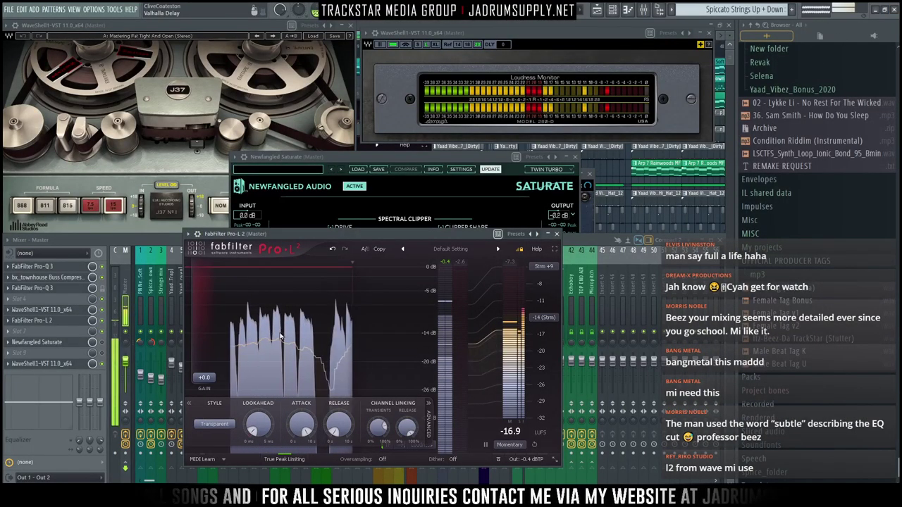
# Set the FabFilter Pro-L 2 gain on the Master to 4.07 dB and resume playback
pyautogui.moveTo(210, 383); pyautogui.dragTo(212, 386)
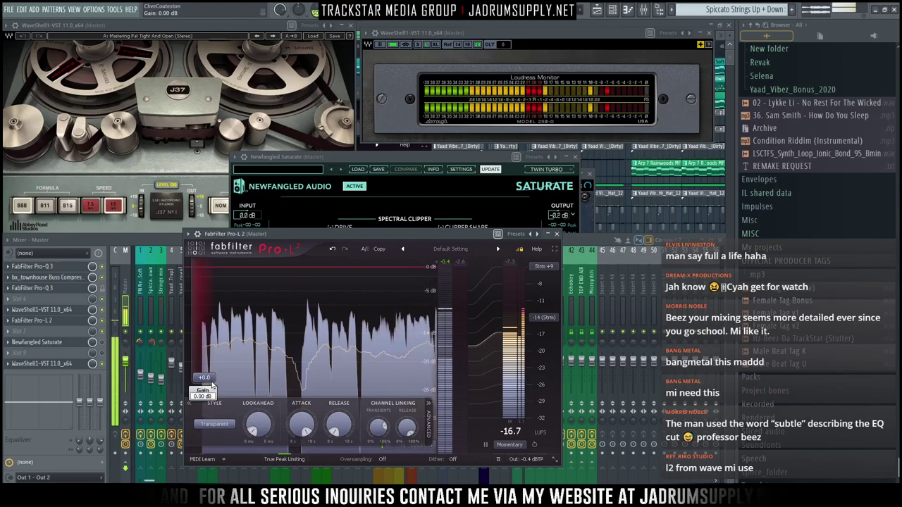
pyautogui.press('space')
pyautogui.doubleClick(213, 376)
pyautogui.write('4.1')
pyautogui.press('Return')
pyautogui.press('space')
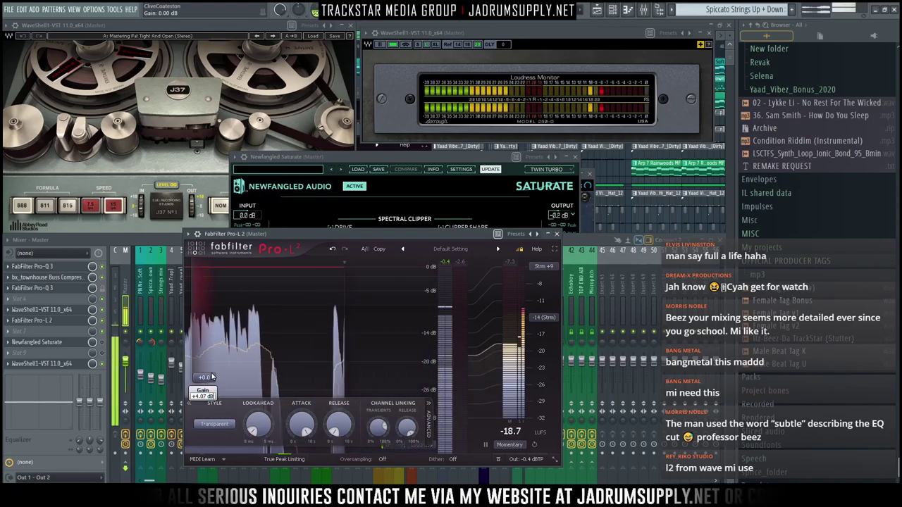
# Audition Newfangled Saturate on the Master and set its Drive to 0.0 dB and Clipper Shape to 92%
pyautogui.click(103, 345)
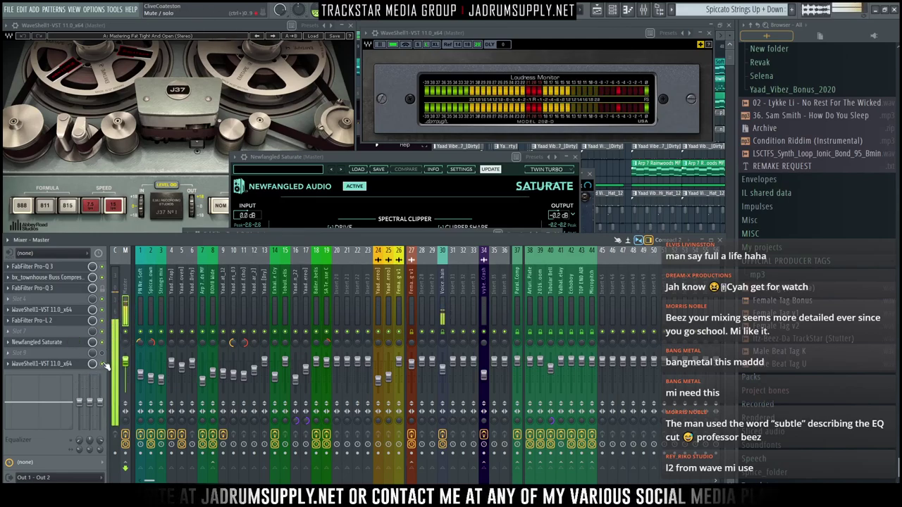
pyautogui.click(71, 344)
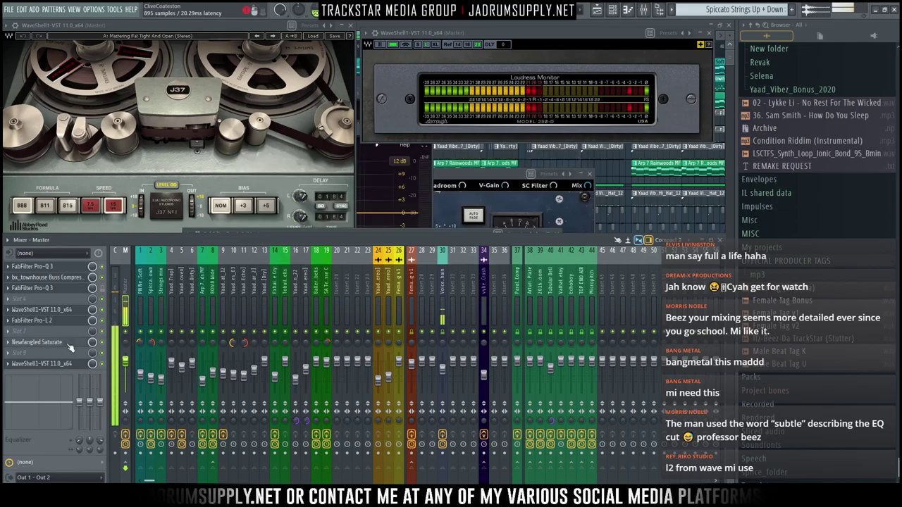
pyautogui.click(71, 344)
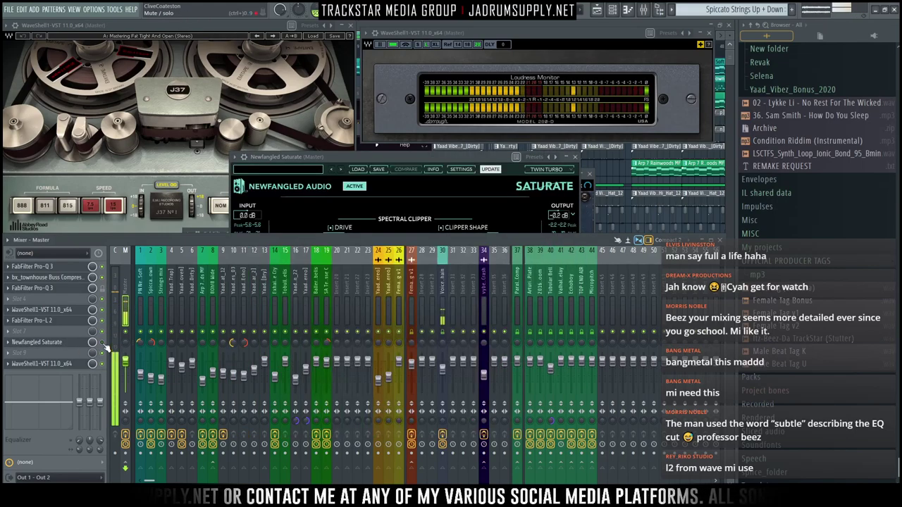
pyautogui.doubleClick(331, 240)
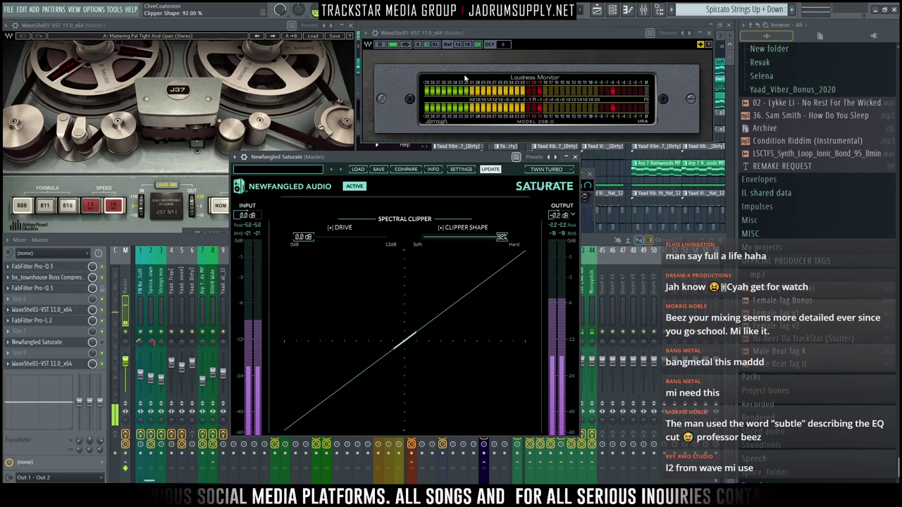
# Switch on Newfangled Saturate on the Master and raise its Drive to 2.2 dB
pyautogui.click(104, 344)
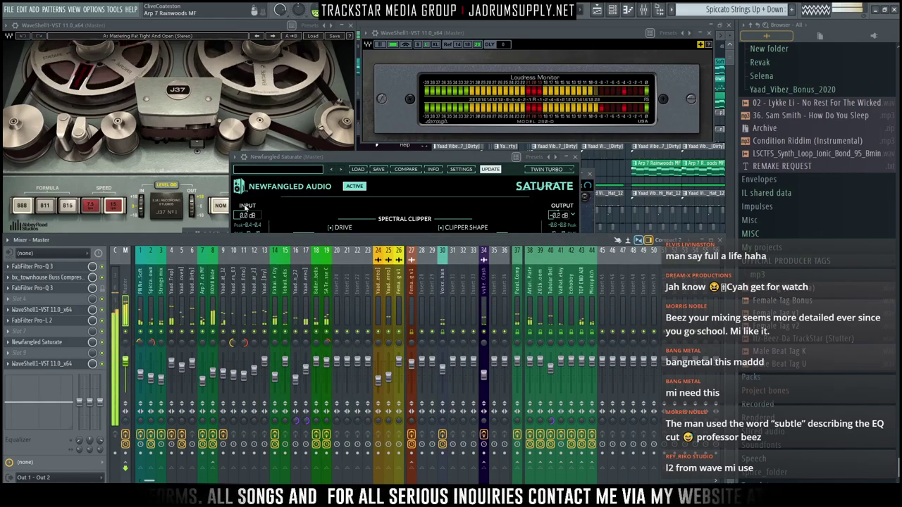
pyautogui.click(314, 162)
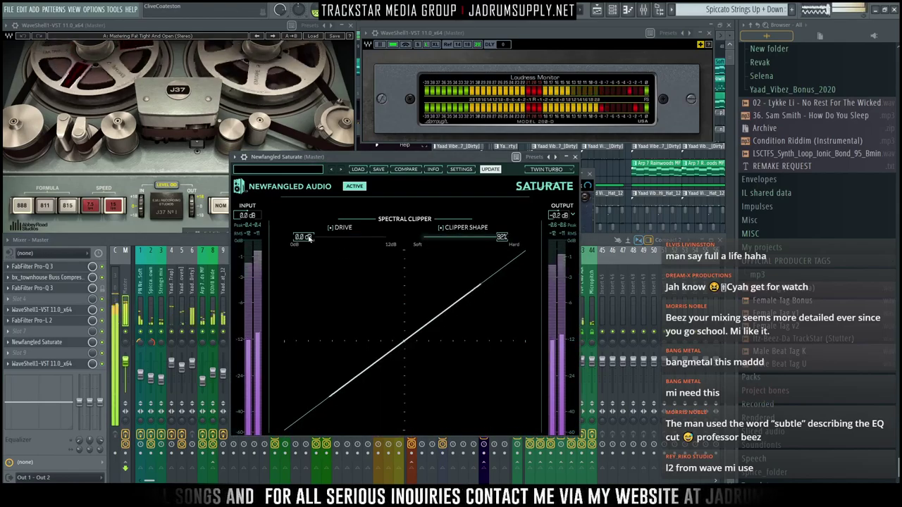
pyautogui.moveTo(305, 238); pyautogui.dragTo(337, 238)
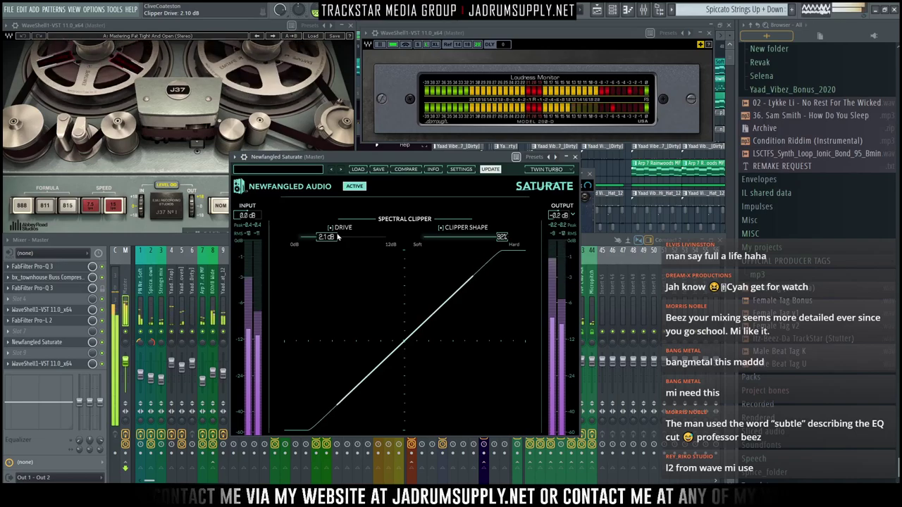
pyautogui.moveTo(338, 237); pyautogui.dragTo(338, 238)
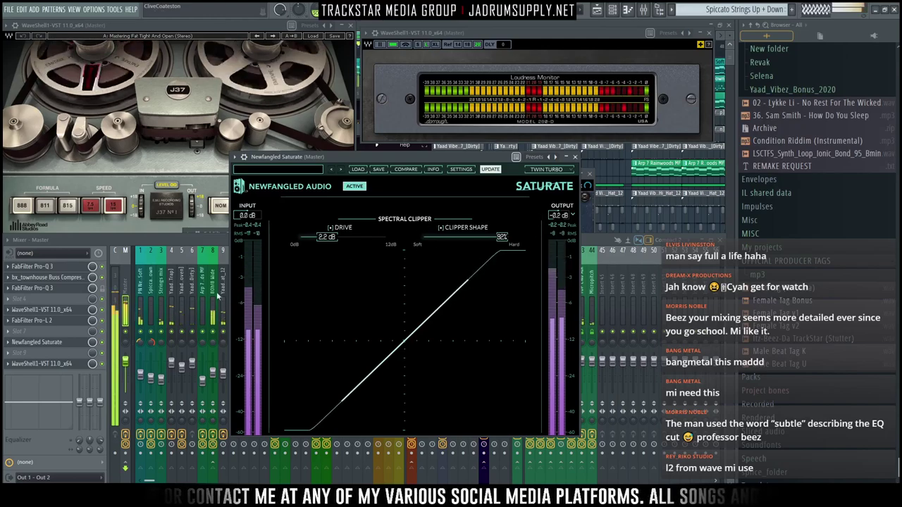
# Raise the PN Nexus Grandpiano Soft track's volume to -9.0 dB and select the Yaad Vibez closed hi-hat track
pyautogui.press('super')
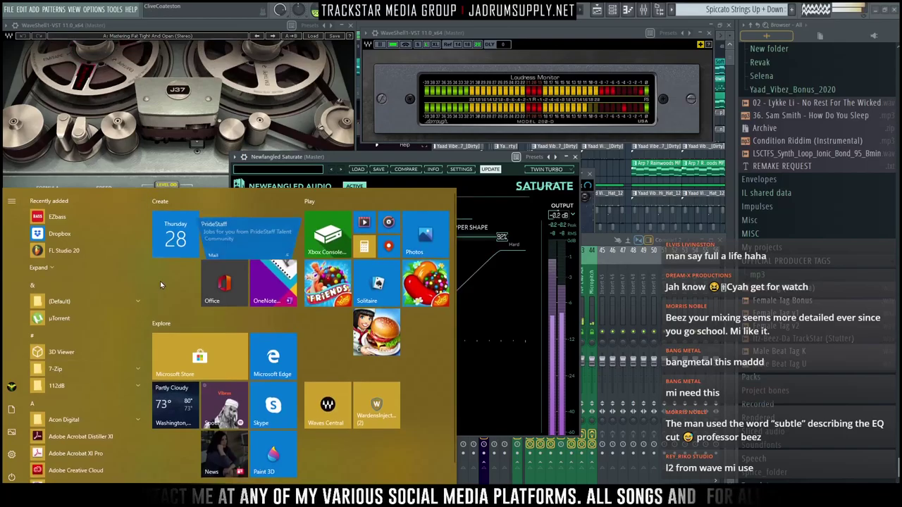
pyautogui.press('super')
pyautogui.click(140, 322)
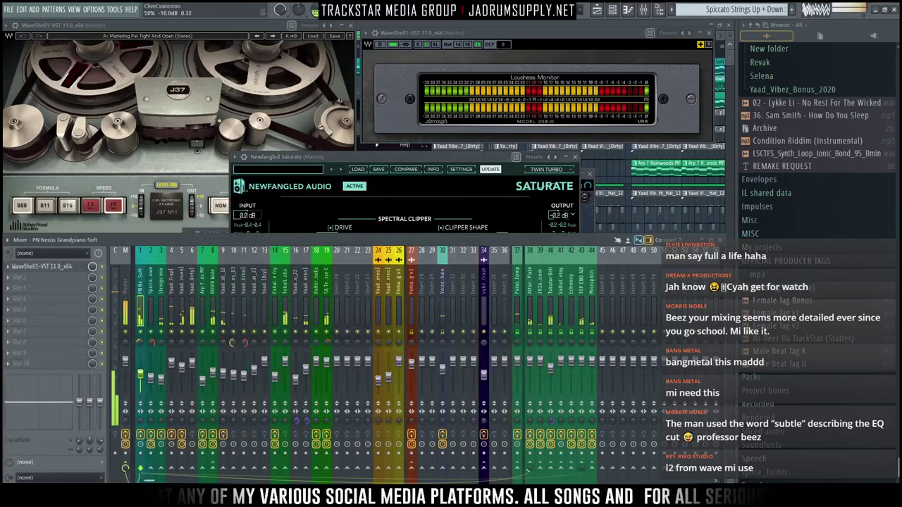
pyautogui.press('ctrl')
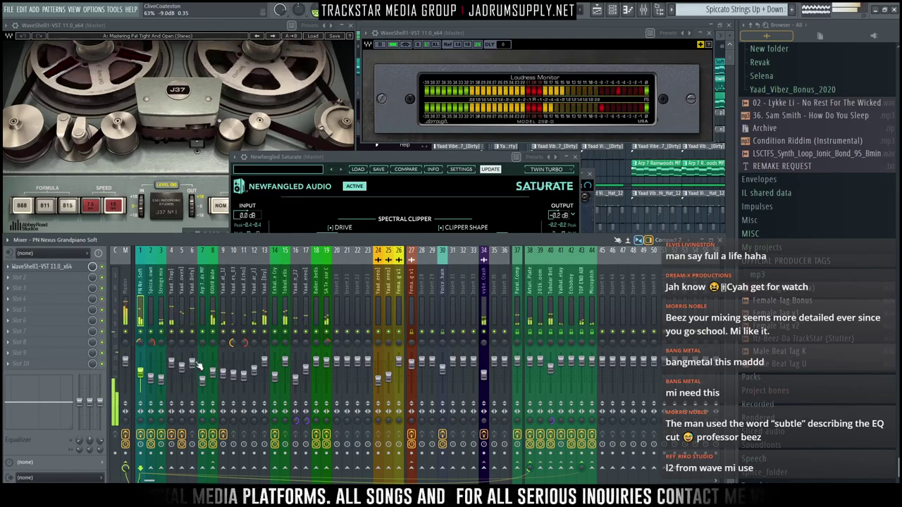
pyautogui.click(225, 337)
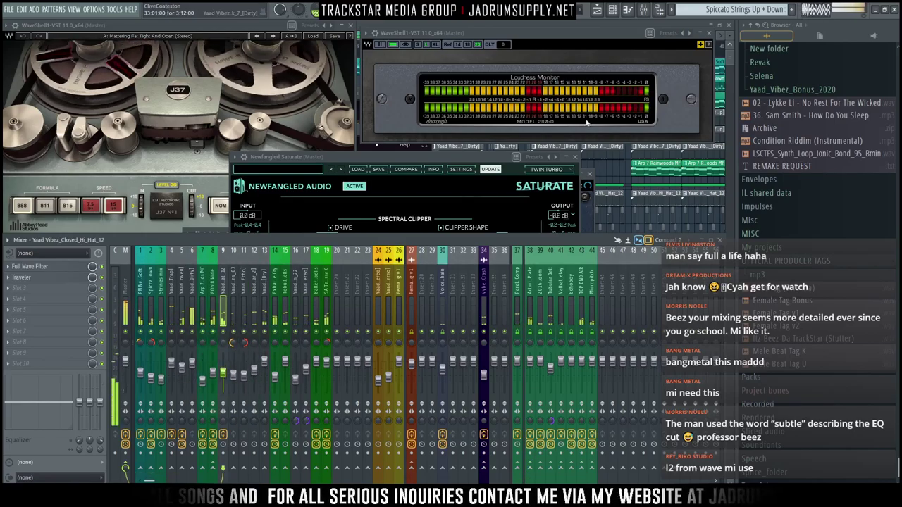
# Bring the Playlist to the front and view more of the arrangement
pyautogui.click(616, 173)
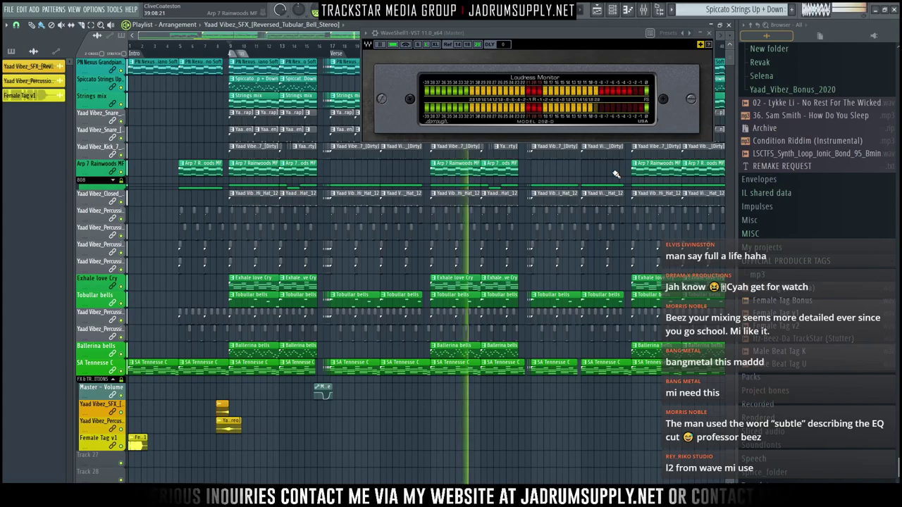
pyautogui.scroll(-1, 615, 173)
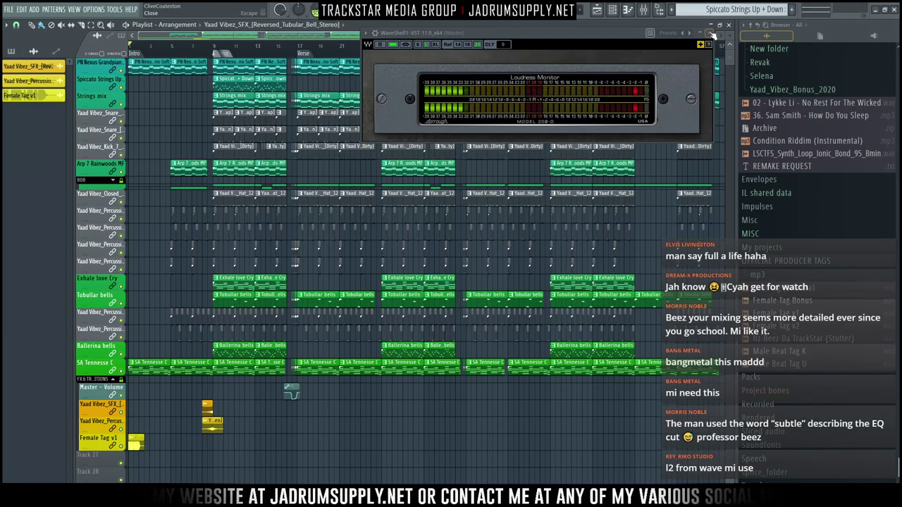
# Close the loudness monitor and save the project as Demo in a new folder on the Desktop
pyautogui.click(711, 33)
pyautogui.click(167, 190)
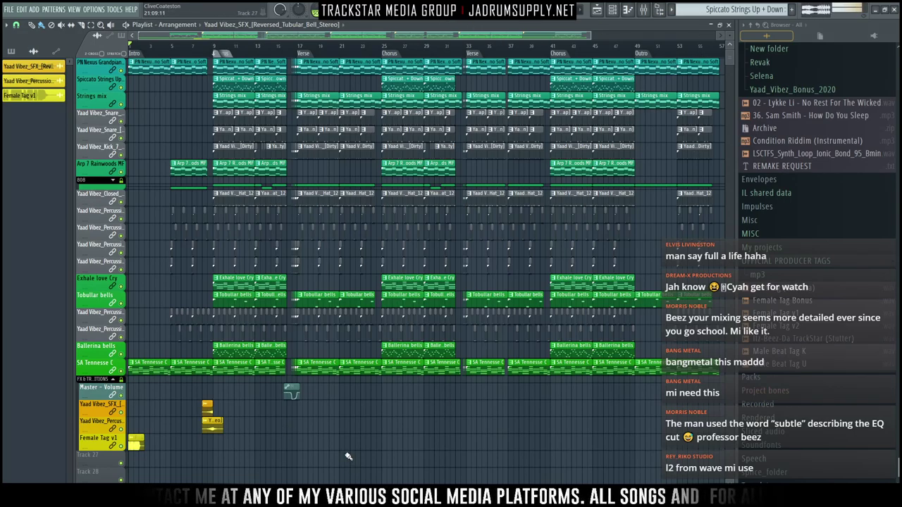
pyautogui.hotkey('ctrl', 's')
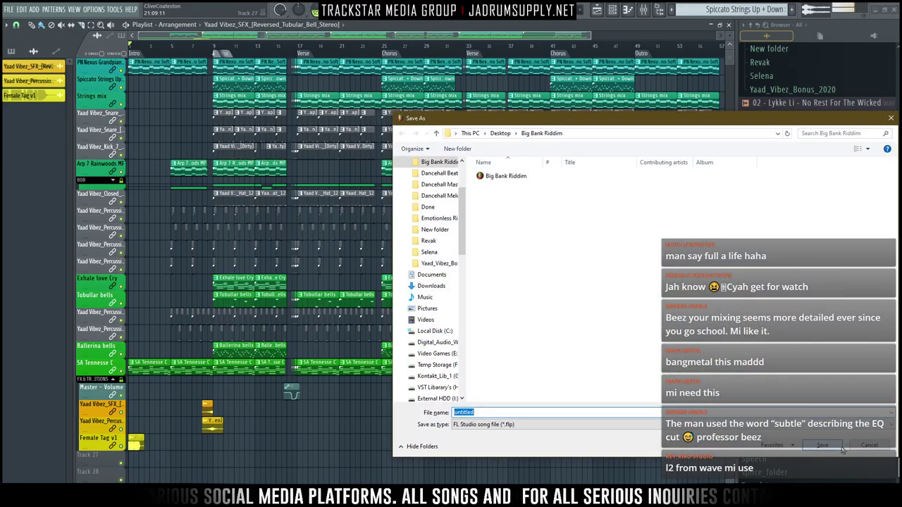
pyautogui.click(500, 134)
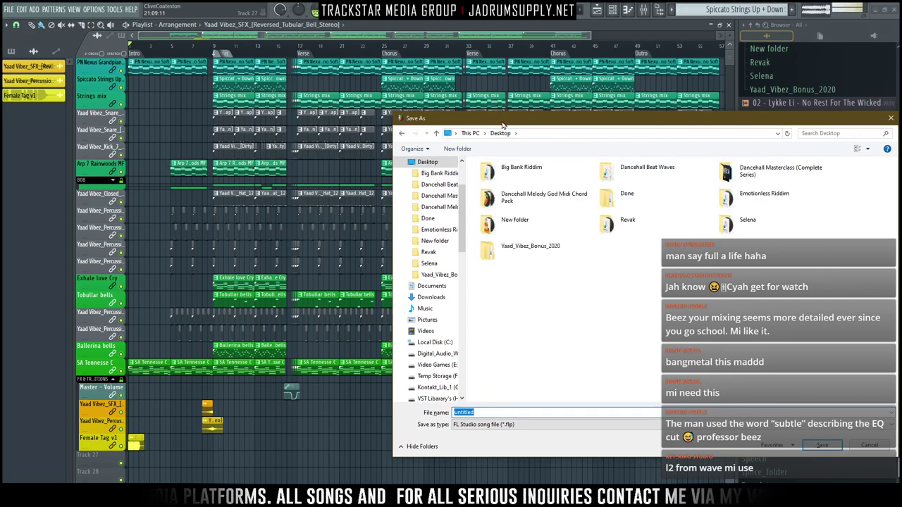
pyautogui.click(469, 152)
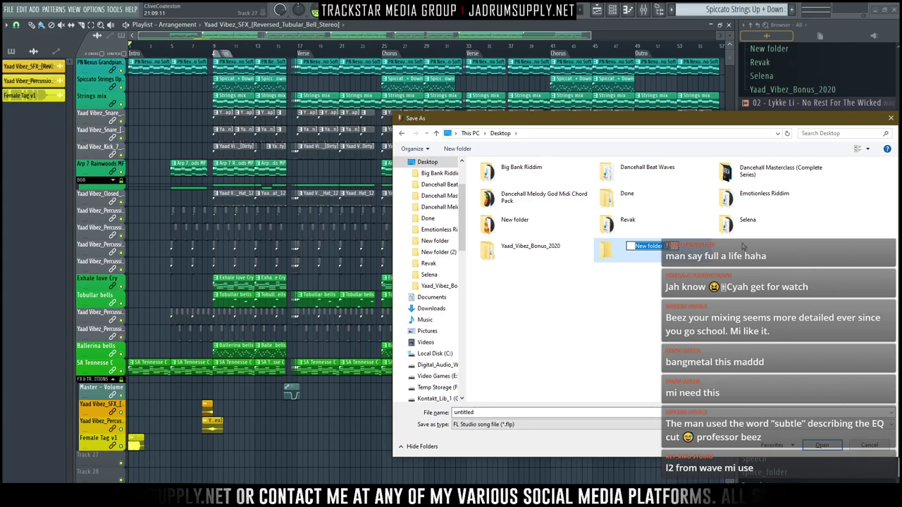
pyautogui.click(669, 279)
pyautogui.doubleClick(631, 248)
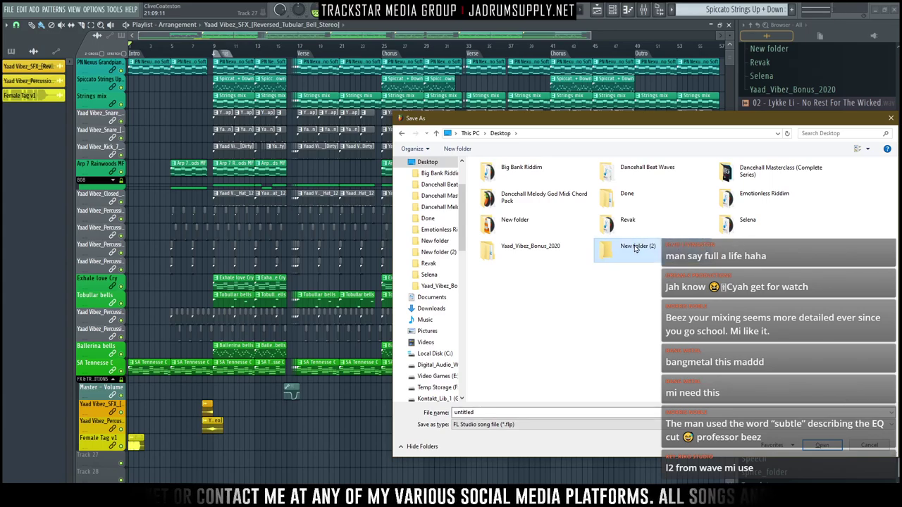
pyautogui.doubleClick(536, 414)
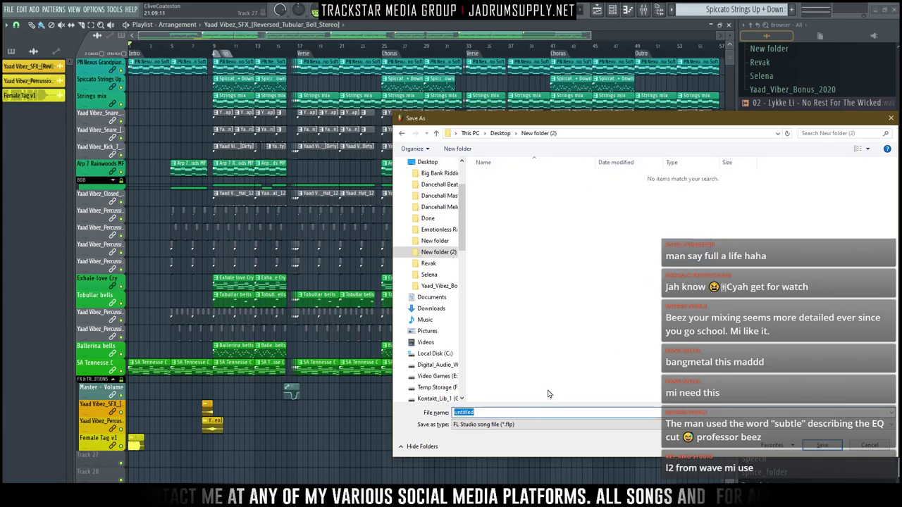
pyautogui.write('Demo')
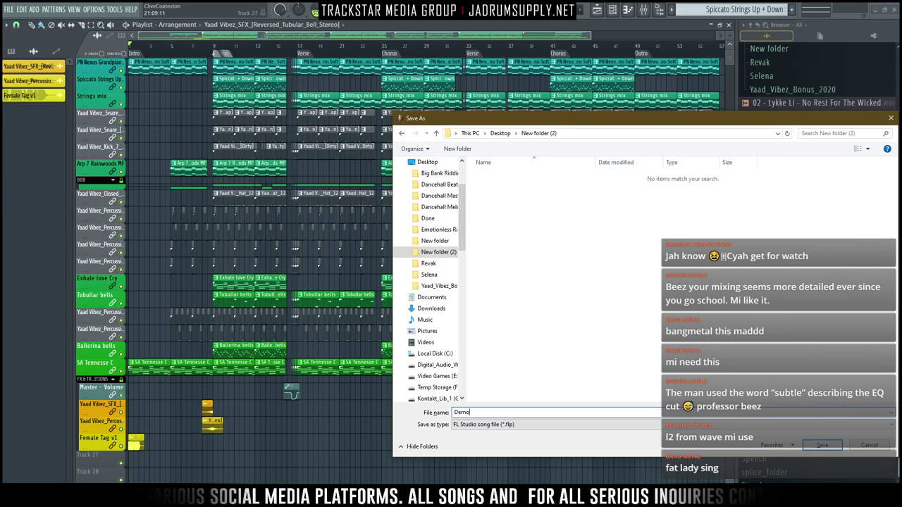
pyautogui.press('Return')
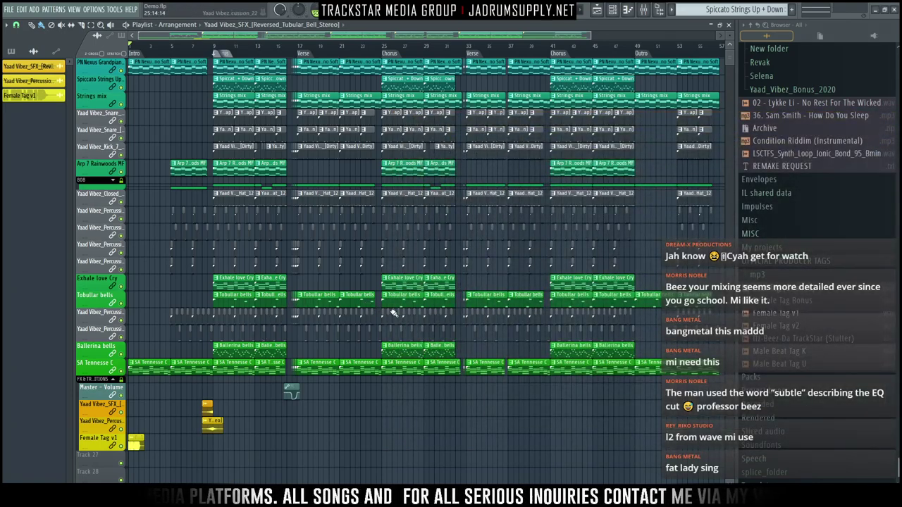
# Render the full song as Demo in both MP3 and WAV formats, and bring the Playlist back to the front
pyautogui.hotkey('ctrl', 'shift', 'r')
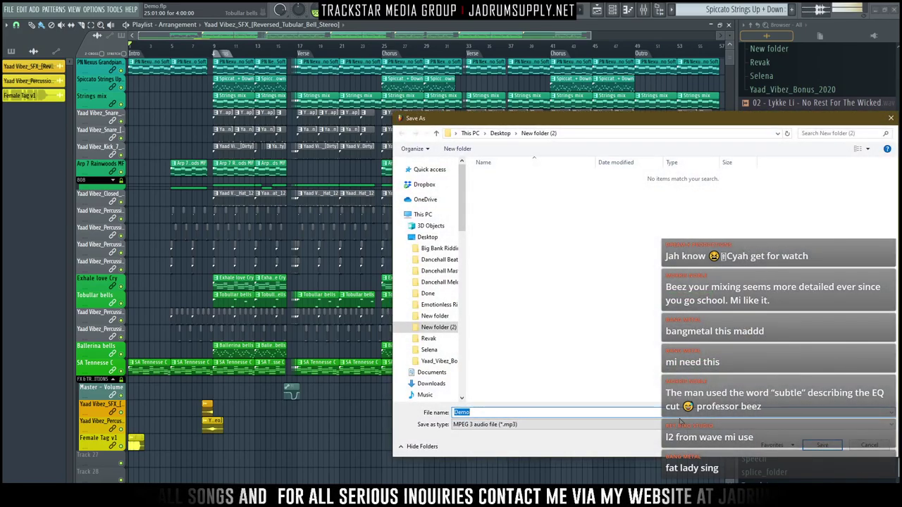
pyautogui.press('Return')
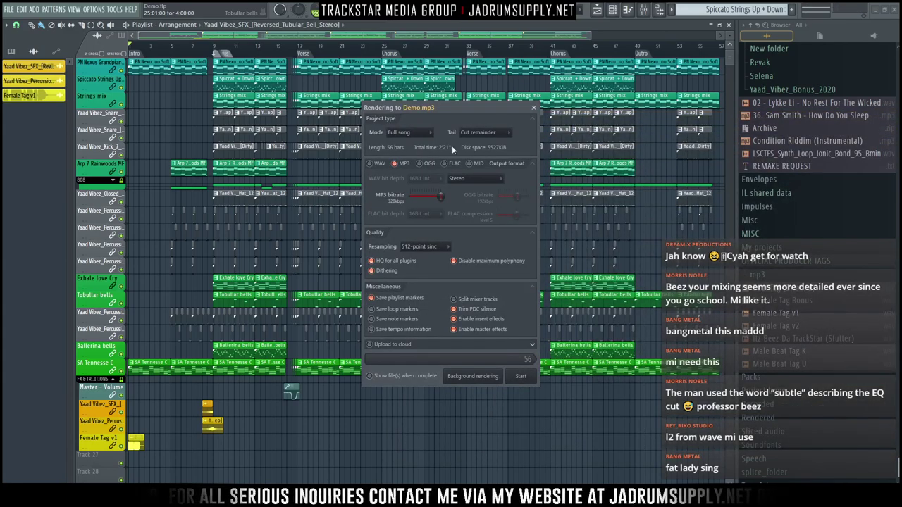
pyautogui.click(376, 165)
pyautogui.click(521, 377)
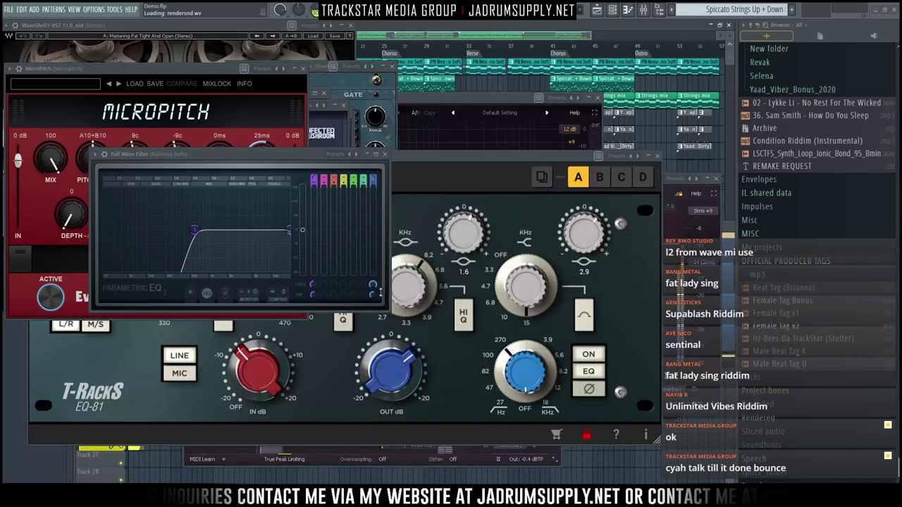
pyautogui.click(644, 10)
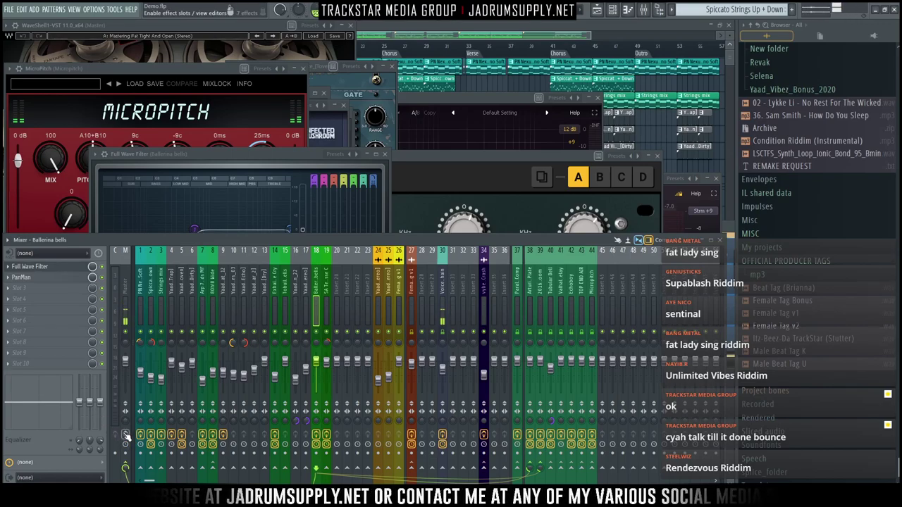
pyautogui.press('F5')
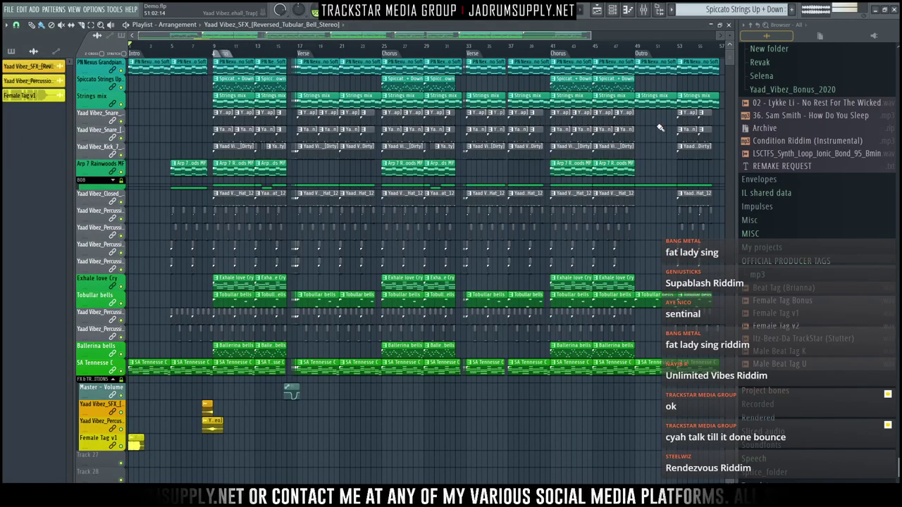
# Switch to the Windows desktop, clear the browser window away, and return to the FL Studio project
pyautogui.click(875, 10)
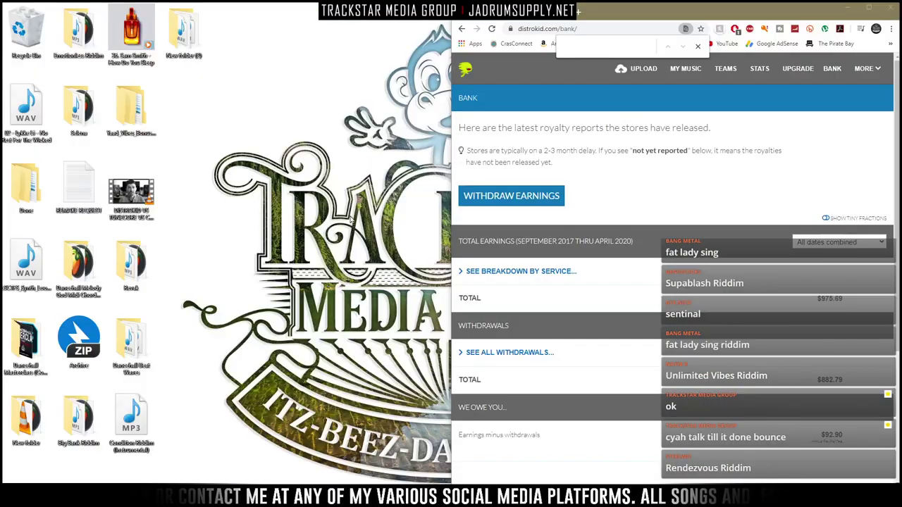
pyautogui.doubleClick(86, 177)
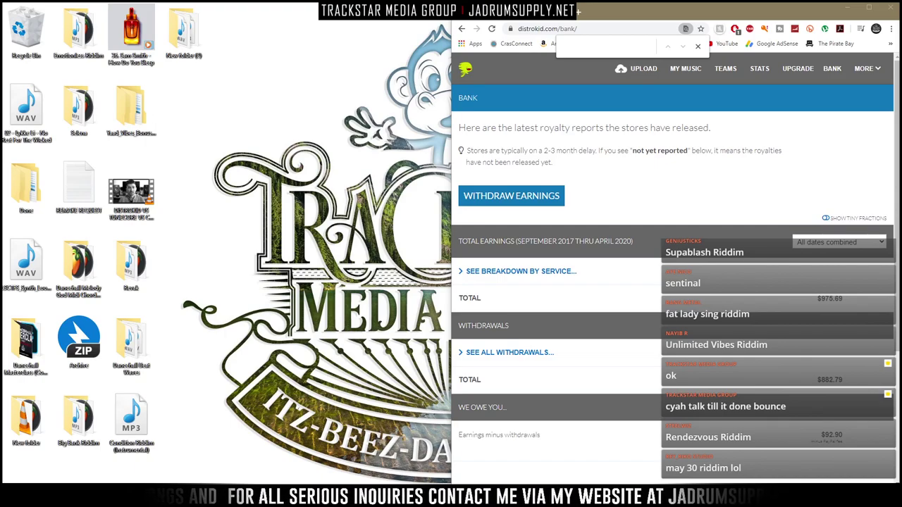
pyautogui.click(690, 15)
pyautogui.click(887, 10)
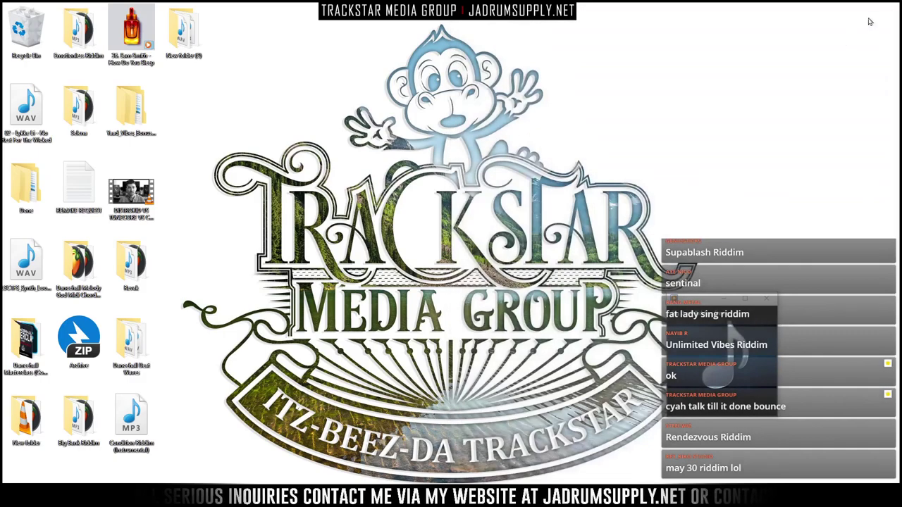
pyautogui.click(350, 497)
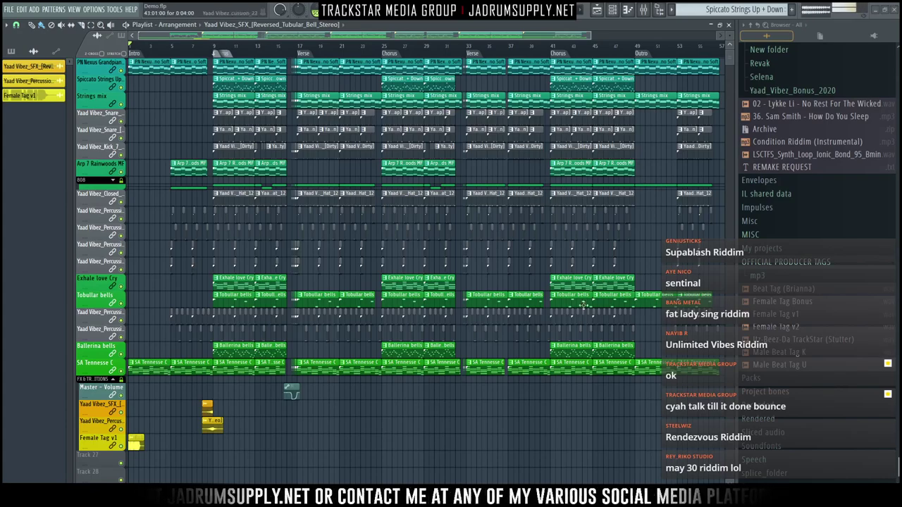
# Open New folder (2) on the Desktop in File Explorer and play the rendered Demo audio in the media player, moved over the Playlist
pyautogui.press('super+e')
pyautogui.doubleClick(482, 254)
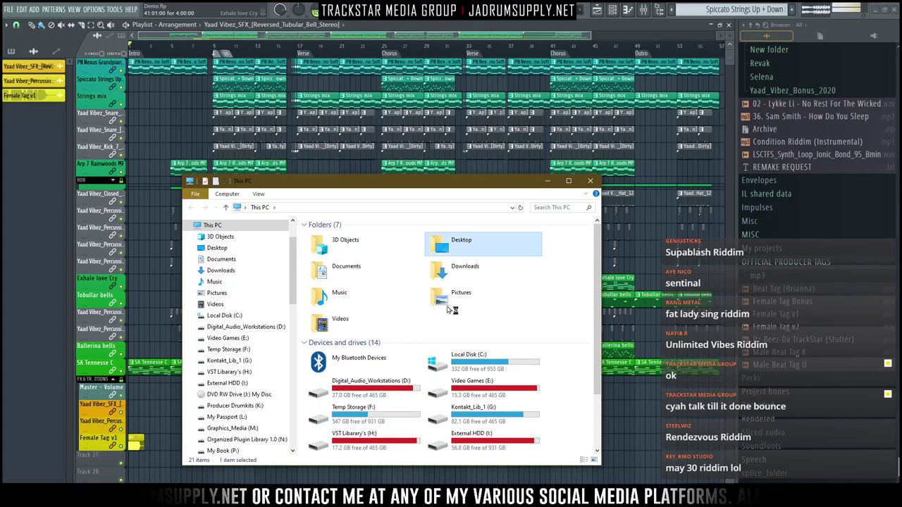
pyautogui.click(454, 324)
pyautogui.doubleClick(454, 324)
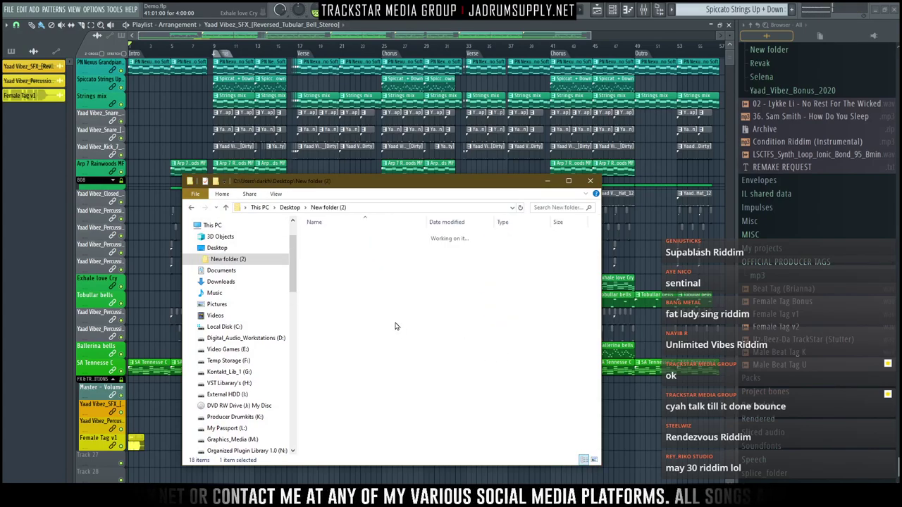
pyautogui.click(331, 256)
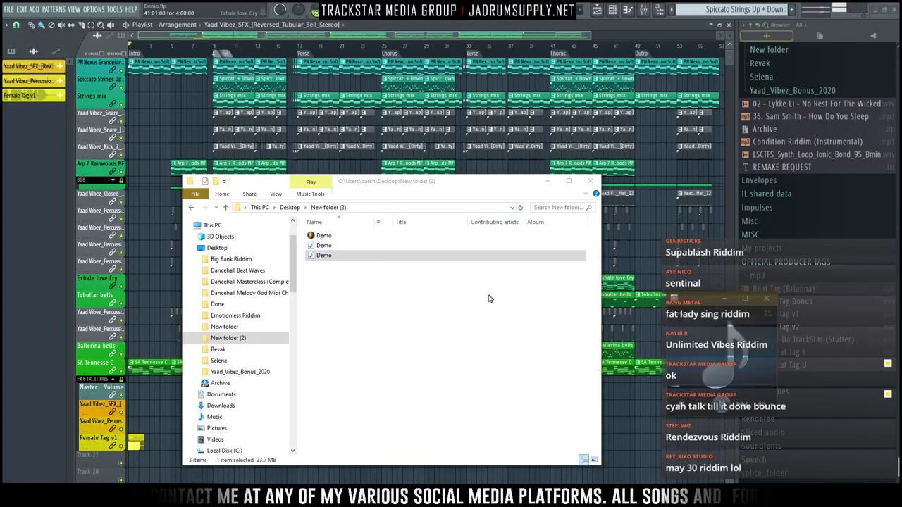
pyautogui.moveTo(700, 303); pyautogui.dragTo(485, 309)
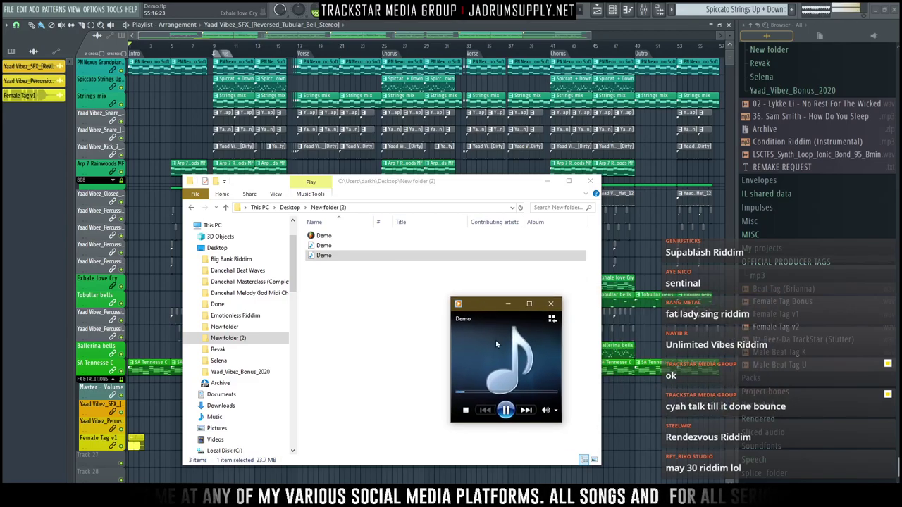
# Place the rendered Demo audio on Playlist Track 27 from bar 1 and enlarge the track's height to examine its waveform
pyautogui.moveTo(153, 464); pyautogui.dragTo(153, 463)
pyautogui.scroll(-3, 352, 437)
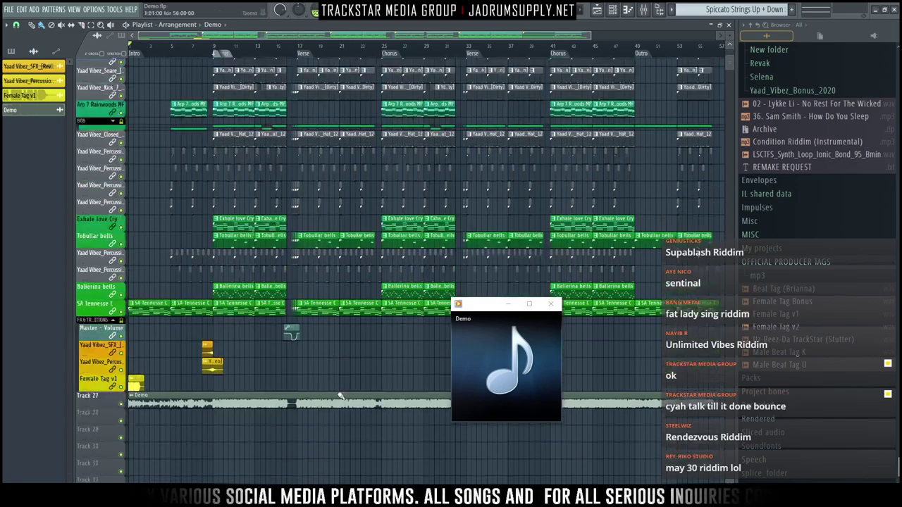
pyautogui.doubleClick(268, 348)
pyautogui.press('Escape')
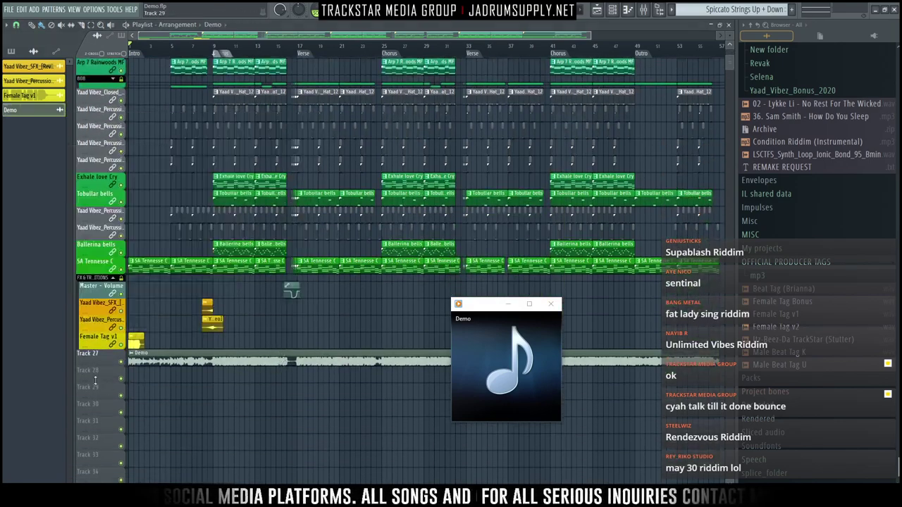
pyautogui.moveTo(105, 366); pyautogui.dragTo(106, 502)
pyautogui.scroll(-5, 415, 89)
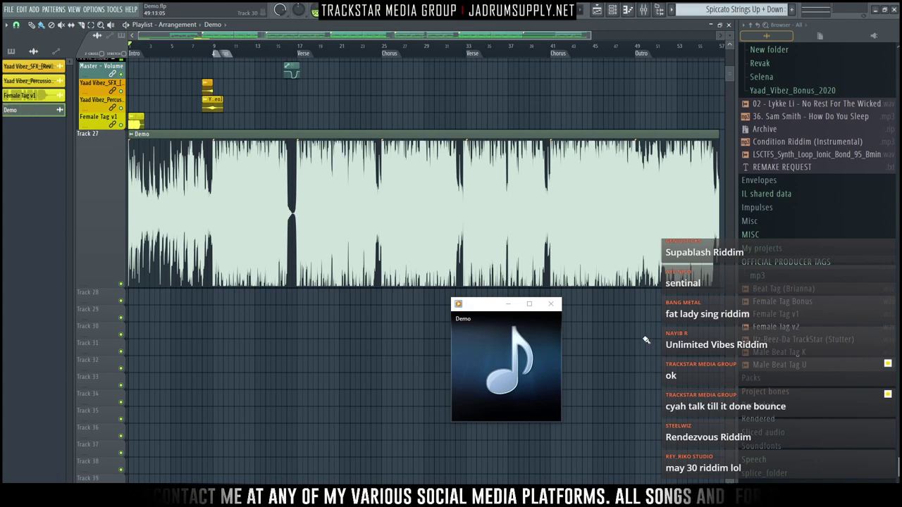
# Pause and resume the Demo render in the media player
pyautogui.moveTo(511, 411)
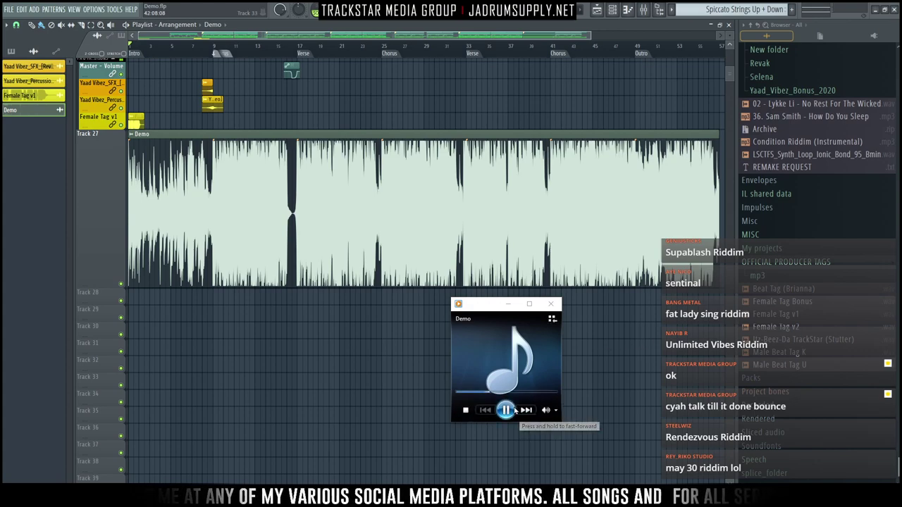
pyautogui.click(506, 410)
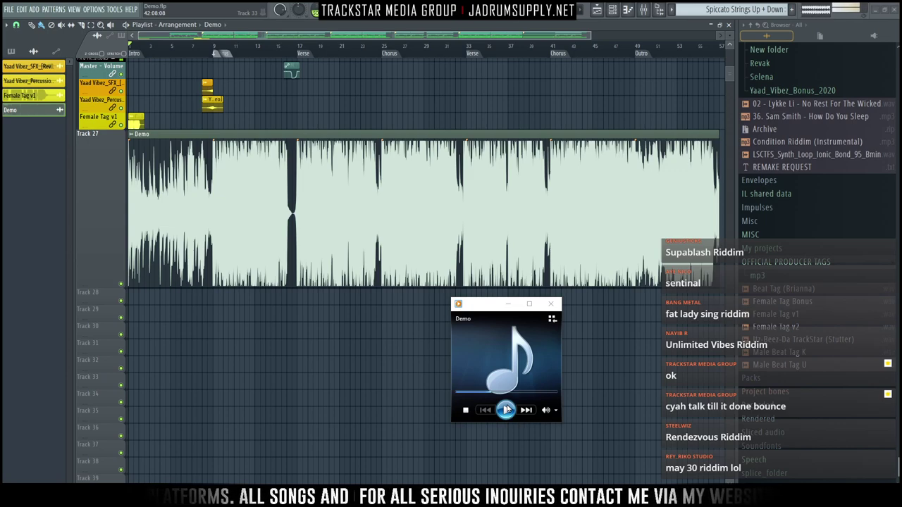
pyautogui.click(506, 410)
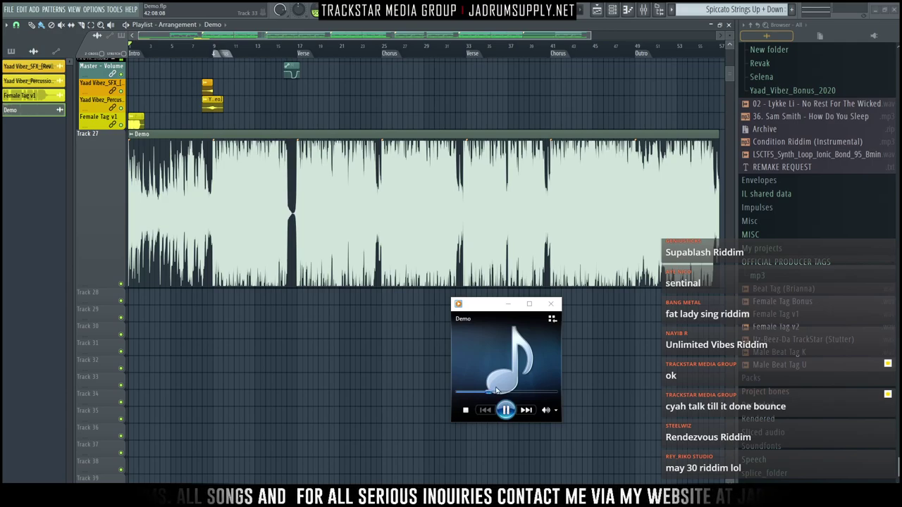
# Pause the Demo song playing in the media player
pyautogui.scroll(5, 509, 251)
pyautogui.scroll(3, 517, 261)
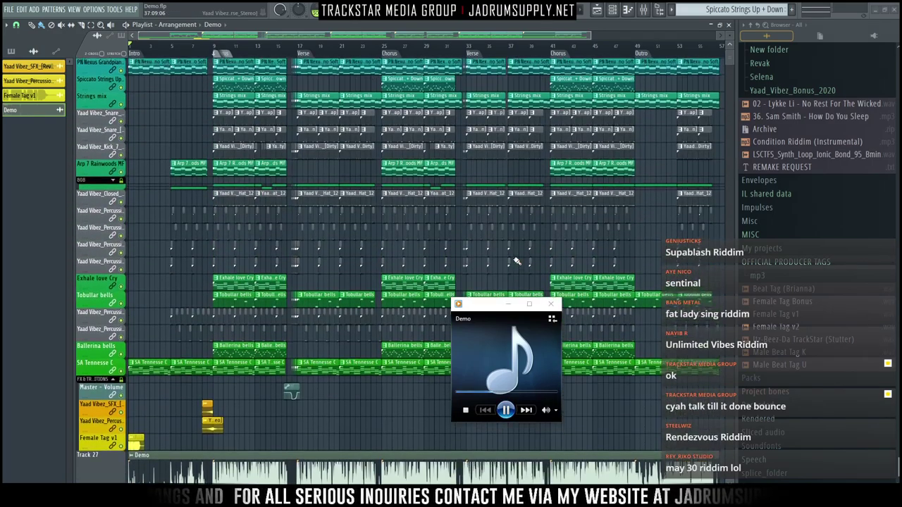
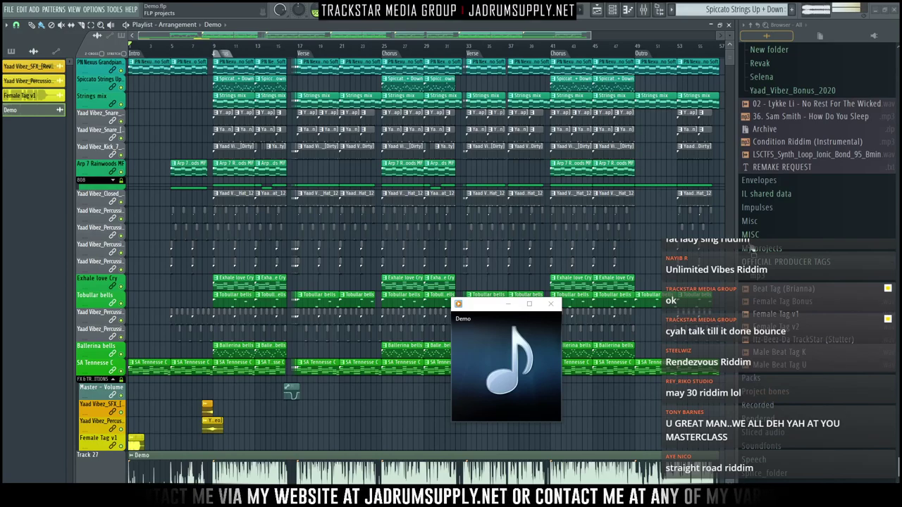
pyautogui.moveTo(528, 395)
pyautogui.click(509, 409)
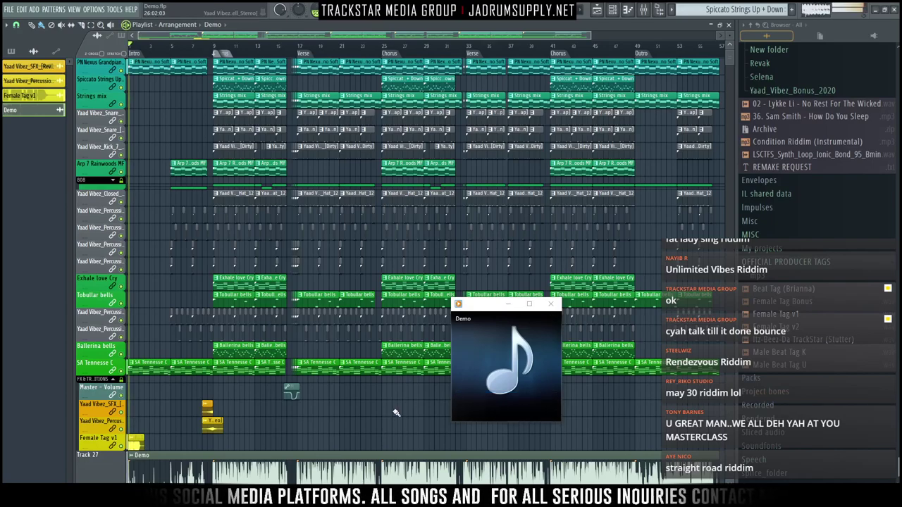
# Solo playlist track 27 with the Demo audio clip and start playback
pyautogui.scroll(-6, 229, 294)
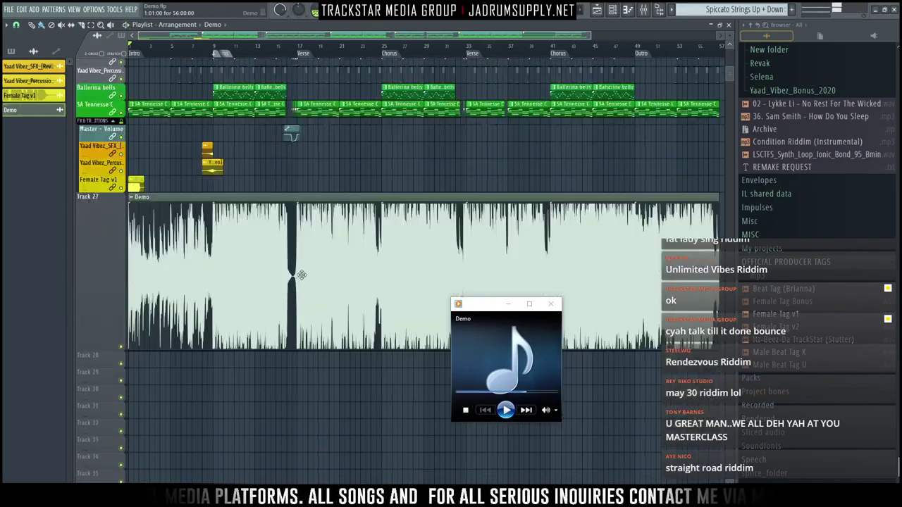
pyautogui.keyDown('ctrl'); pyautogui.click(121, 284); pyautogui.keyUp('ctrl')
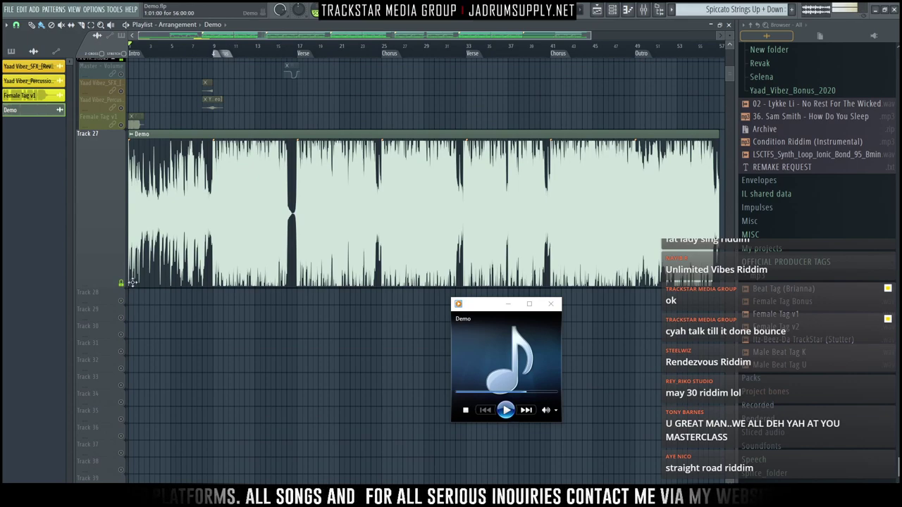
pyautogui.press('space')
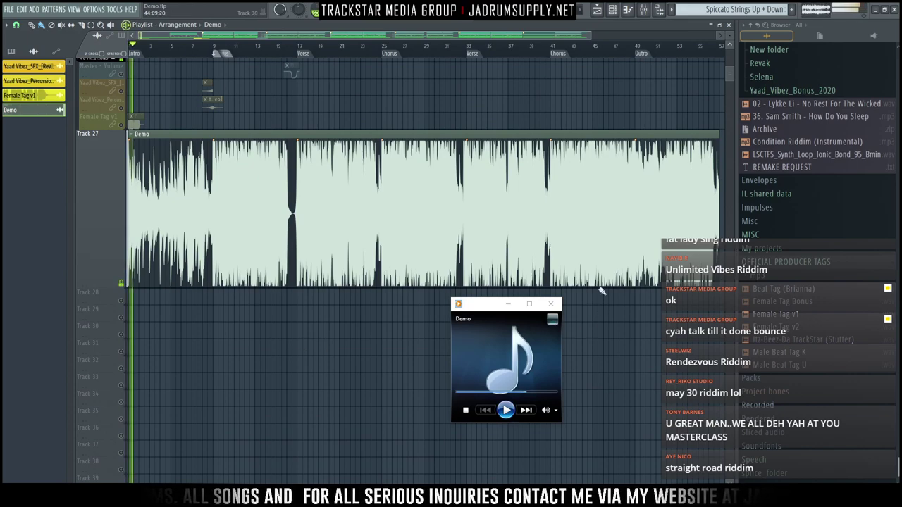
# Show the mixer and close the media player window
pyautogui.press('F9')
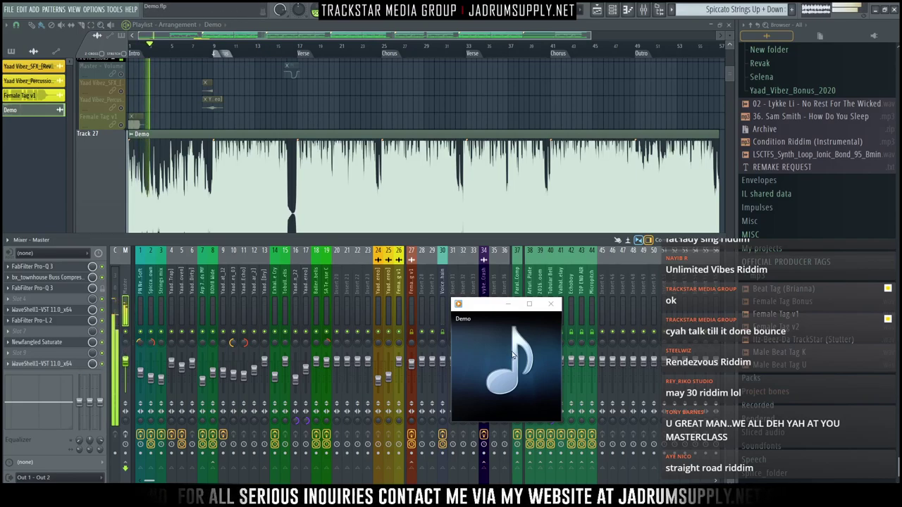
pyautogui.click(551, 304)
pyautogui.scroll(-1, 461, 105)
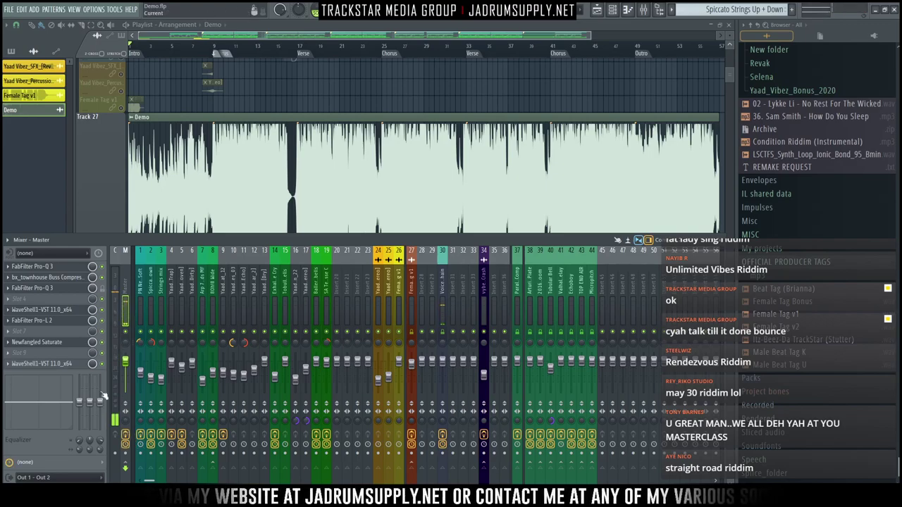
# Load the stereo FabFilter Pro-C 2 compressor into slot 9 of the Master track
pyautogui.click(44, 354)
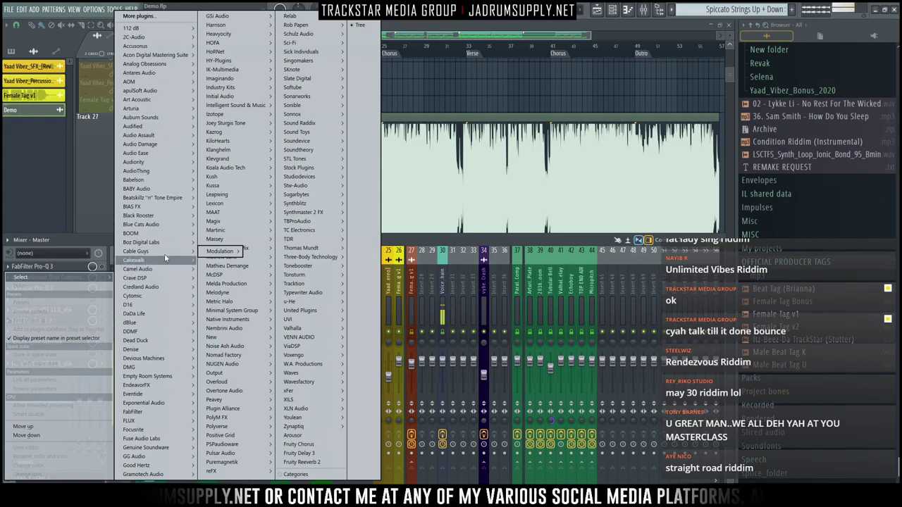
pyautogui.moveTo(170, 416)
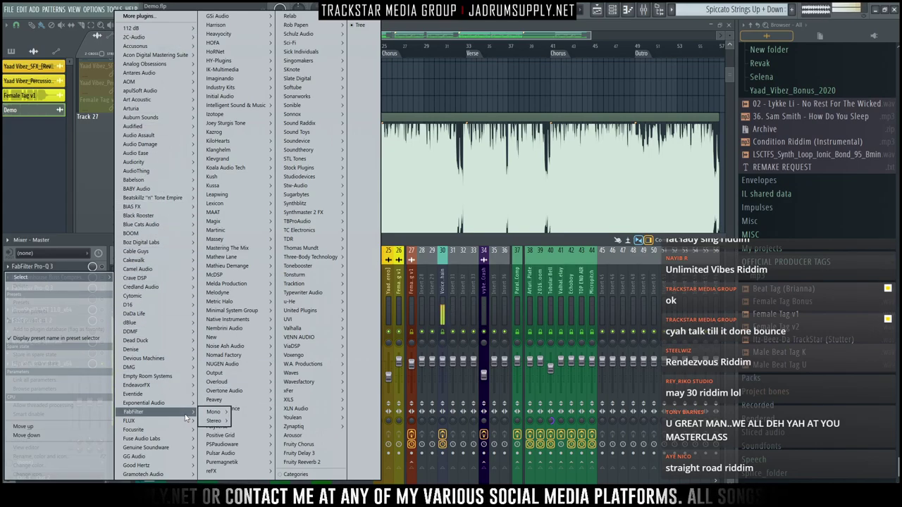
pyautogui.moveTo(215, 421)
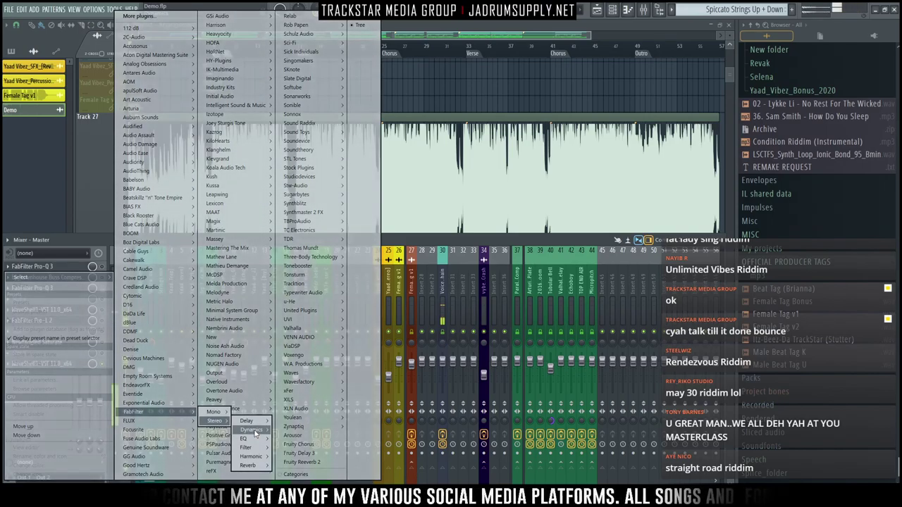
pyautogui.moveTo(255, 431)
pyautogui.click(303, 399)
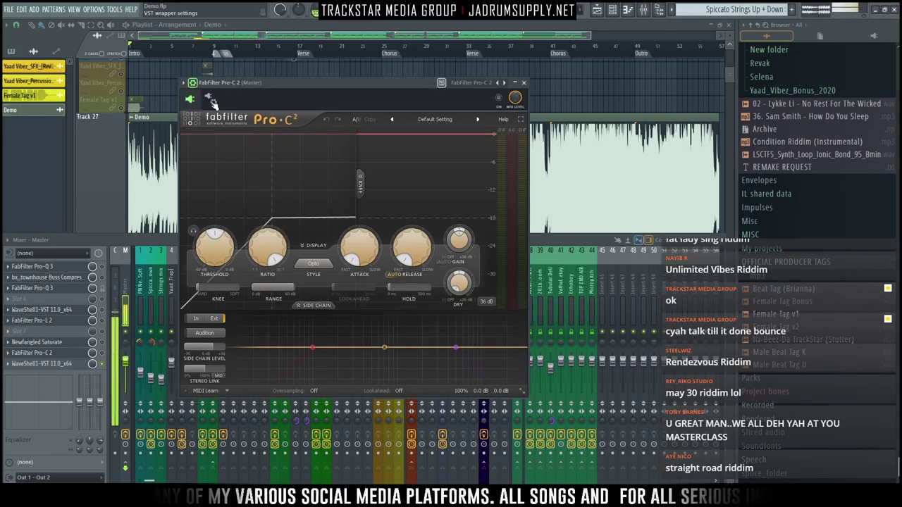
# Assign Voiceover Chain to the stereo side chain input of Pro-C 2 on the Master and return to the compressor controls
pyautogui.click(209, 100)
pyautogui.click(222, 119)
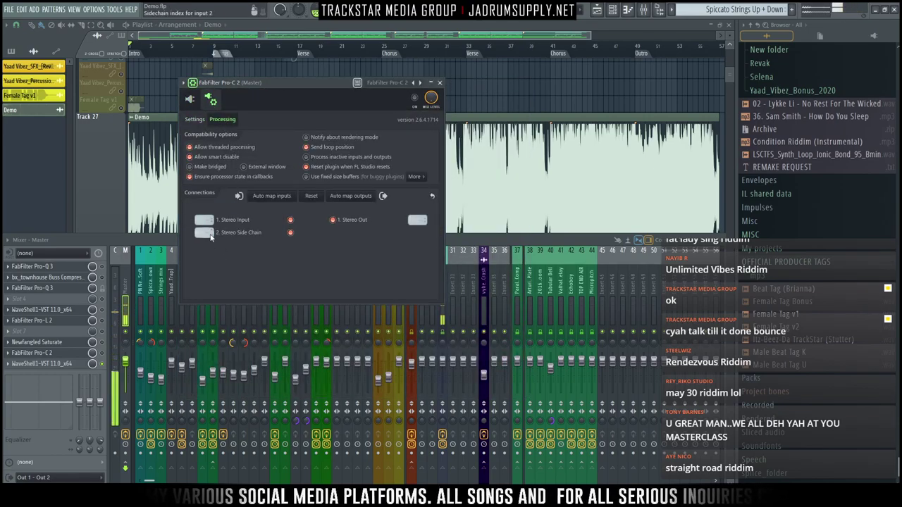
pyautogui.click(215, 236)
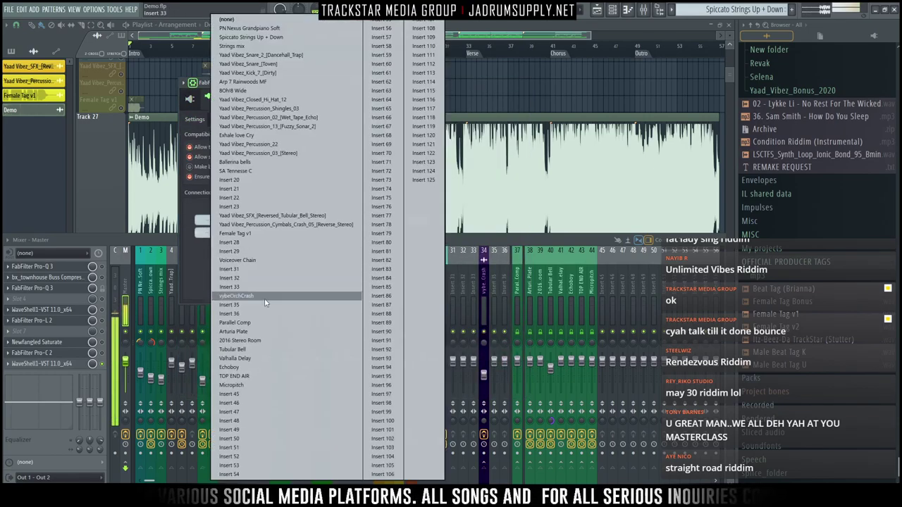
pyautogui.click(250, 260)
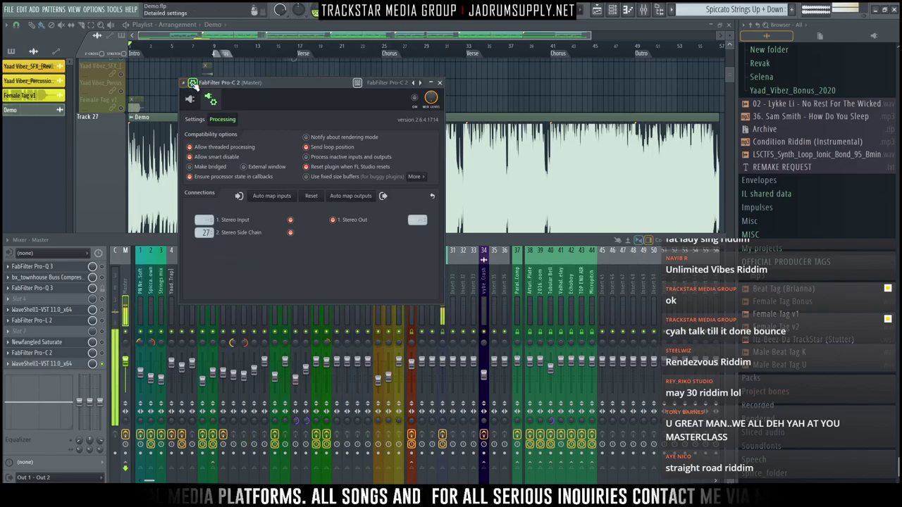
pyautogui.click(210, 103)
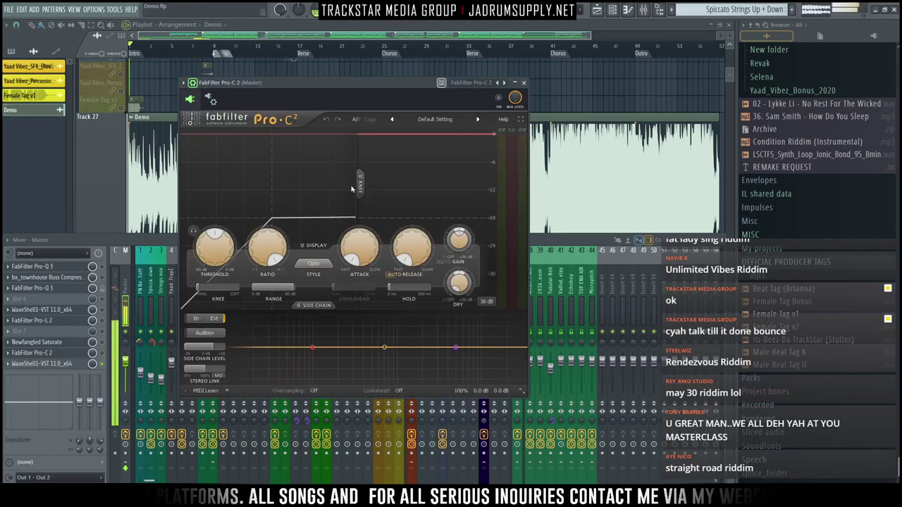
# Enable the Master's Pro-C 2 and set ratio 2.01:1, attack 1.29 ms and threshold -10.55 dB
pyautogui.click(105, 355)
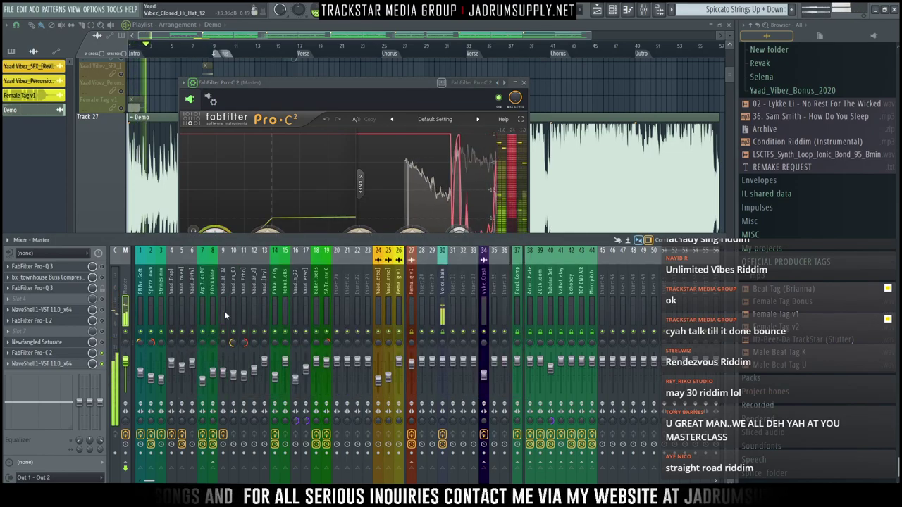
pyautogui.click(379, 85)
pyautogui.moveTo(379, 84); pyautogui.dragTo(359, 84)
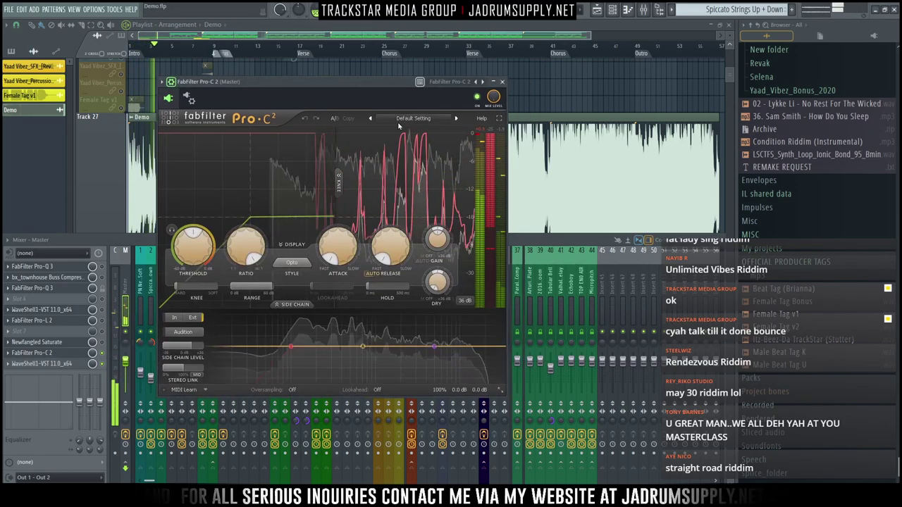
pyautogui.moveTo(248, 252); pyautogui.dragTo(256, 317)
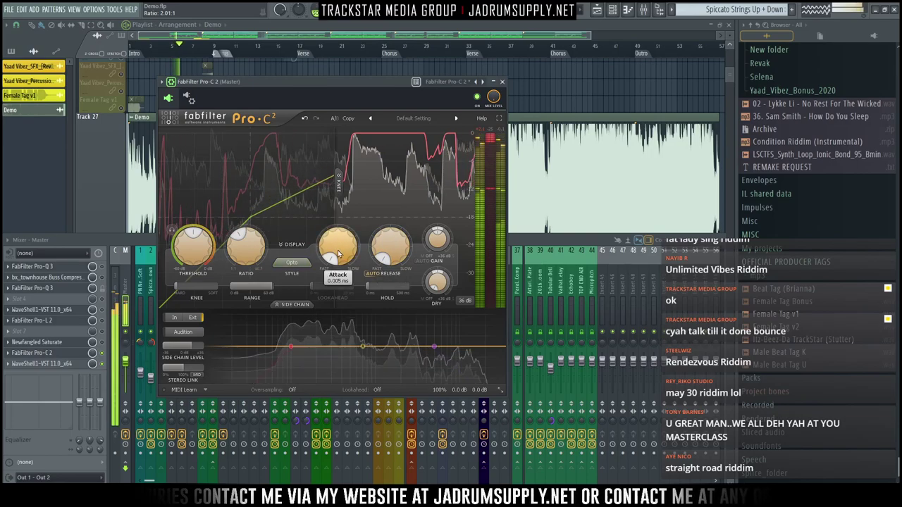
pyautogui.moveTo(334, 237); pyautogui.dragTo(335, 222)
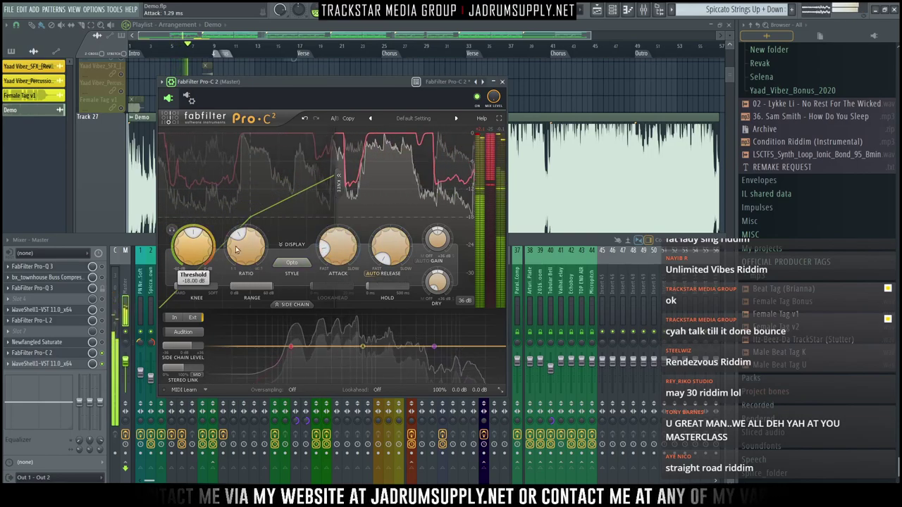
pyautogui.moveTo(201, 254); pyautogui.dragTo(201, 236)
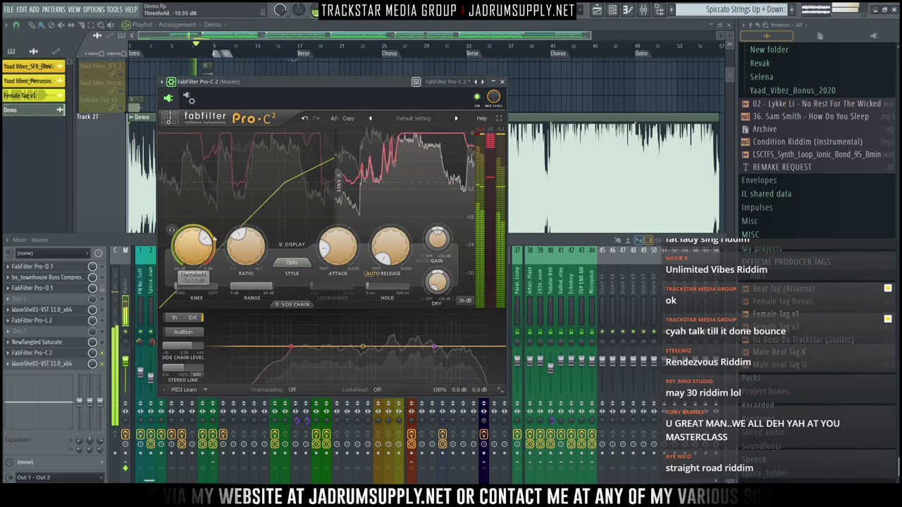
# Delete Pro-C 2 from the Master track and close the open windows
pyautogui.click(10, 355)
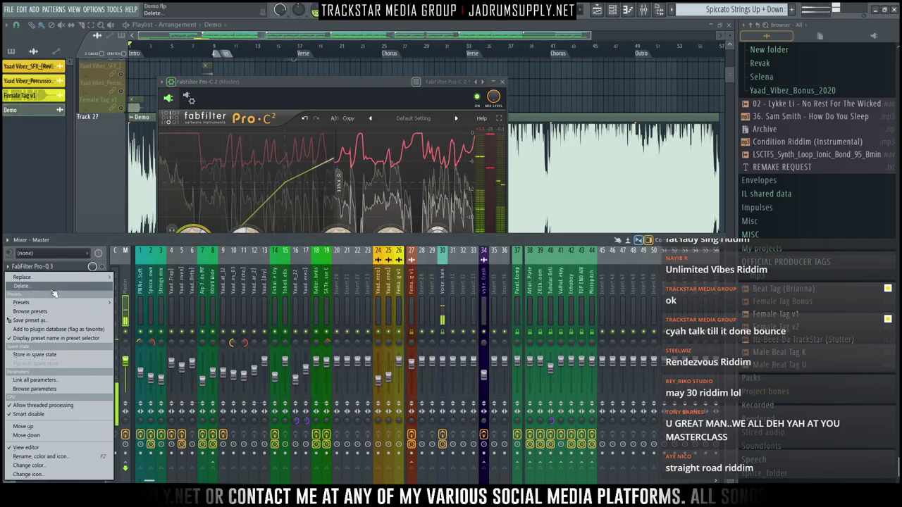
pyautogui.click(224, 315)
pyautogui.press('Escape')
pyautogui.press('Escape')
# Route the Demo sample to mixer track 46 and set Insert 46's audio input to In 1
pyautogui.doubleClick(237, 159)
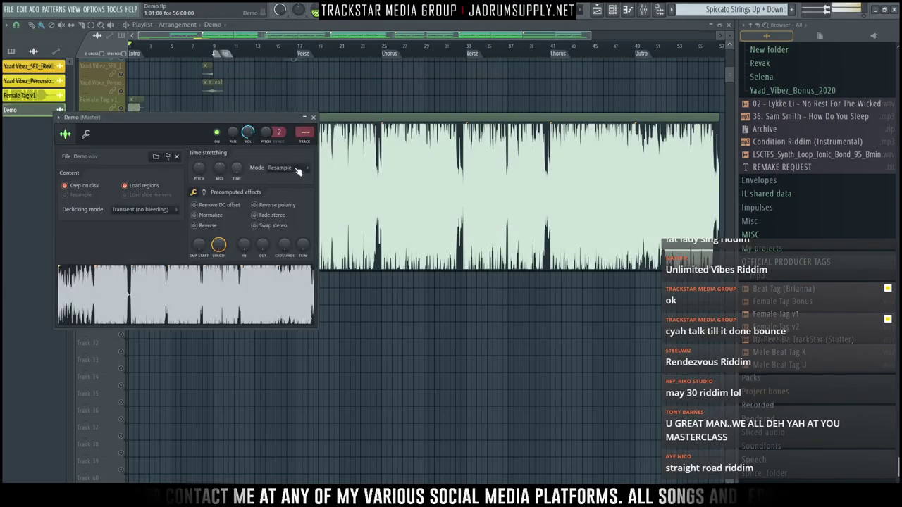
pyautogui.moveTo(305, 132); pyautogui.dragTo(305, 70)
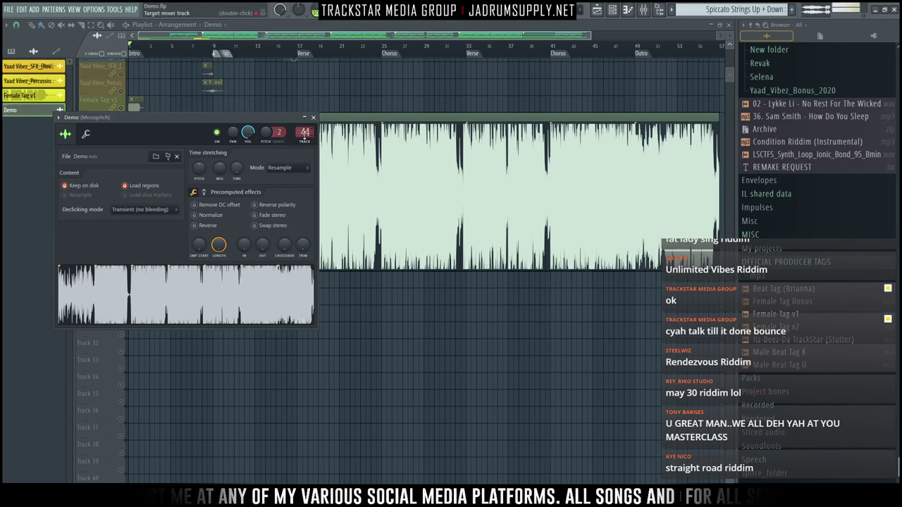
pyautogui.click(642, 10)
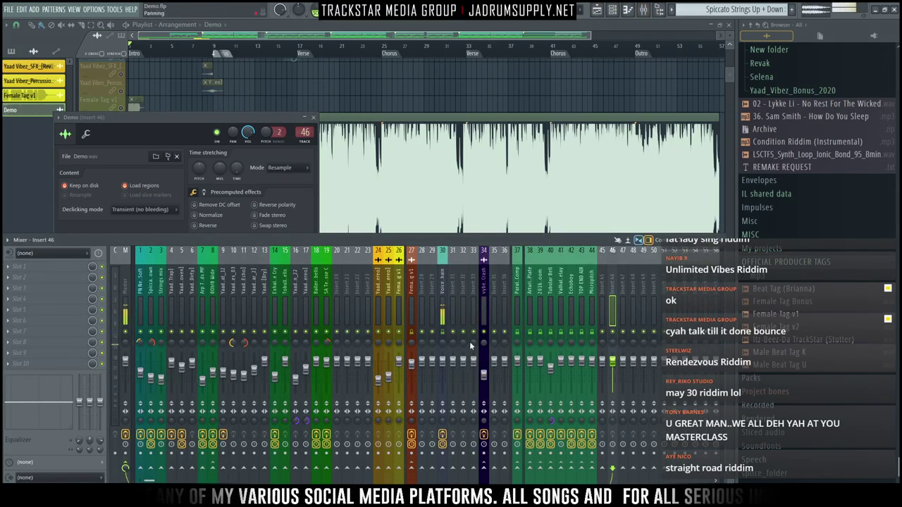
pyautogui.click(54, 252)
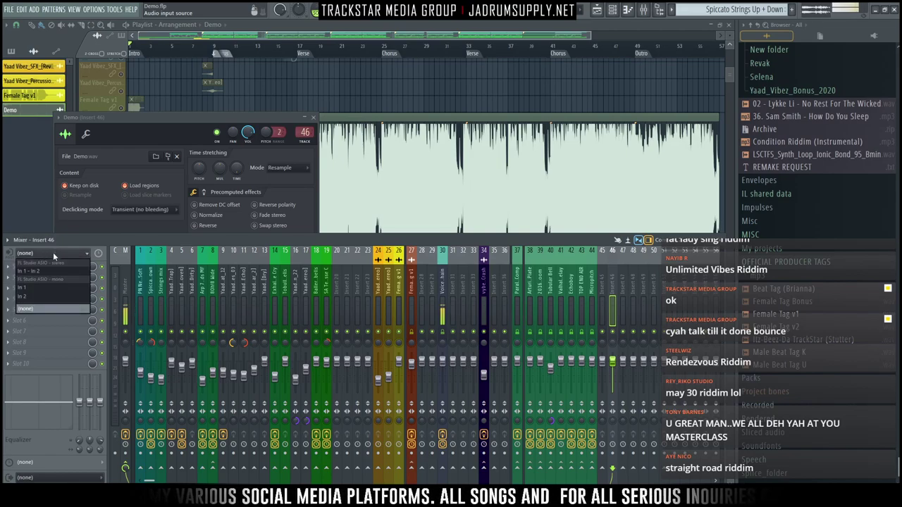
pyautogui.click(36, 288)
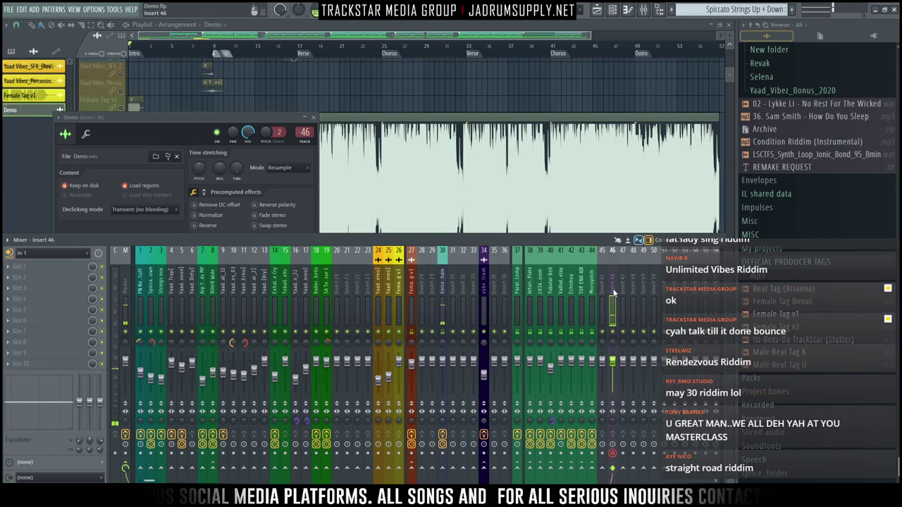
# Load the stereo FabFilter Pro-C 2 compressor into the first effect slot of Insert 46
pyautogui.click(55, 266)
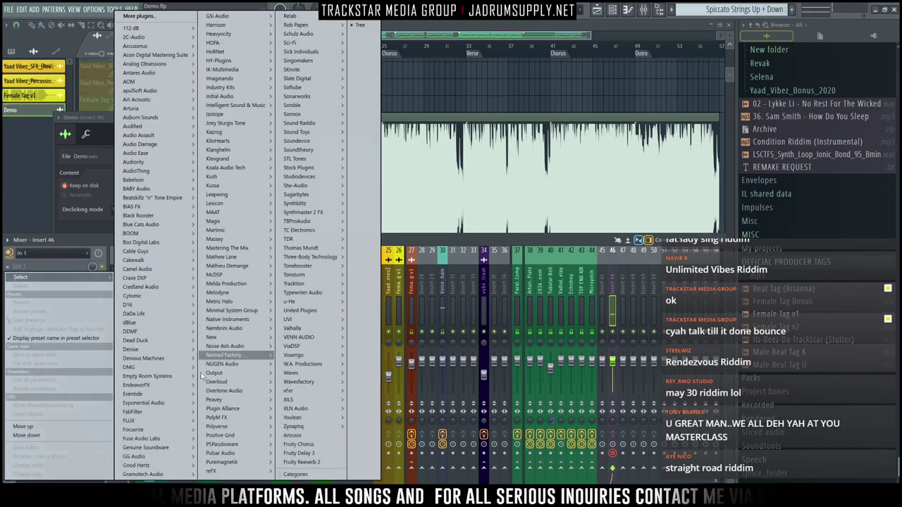
pyautogui.moveTo(169, 411)
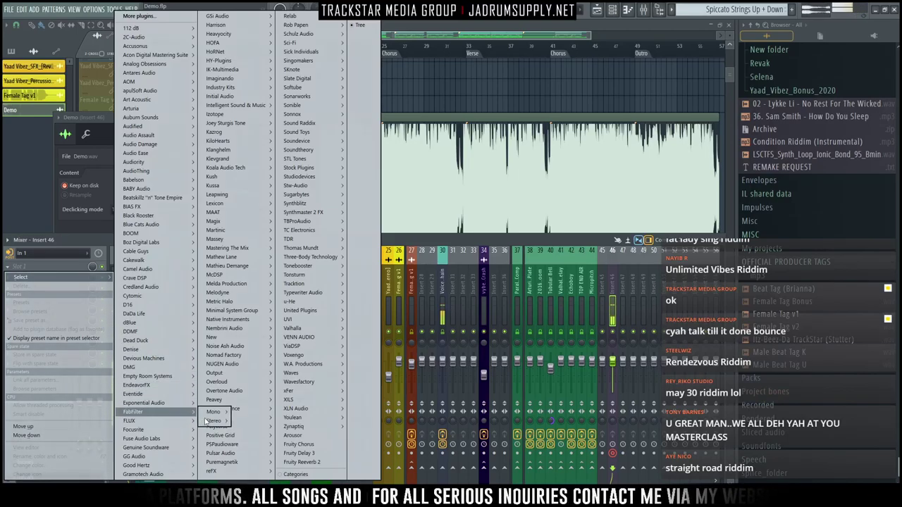
pyautogui.moveTo(213, 421)
pyautogui.moveTo(250, 430)
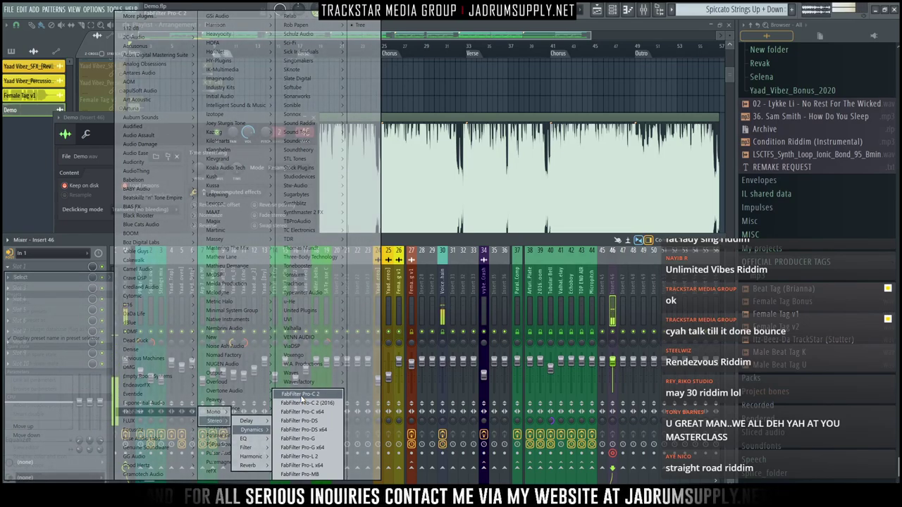
pyautogui.click(302, 397)
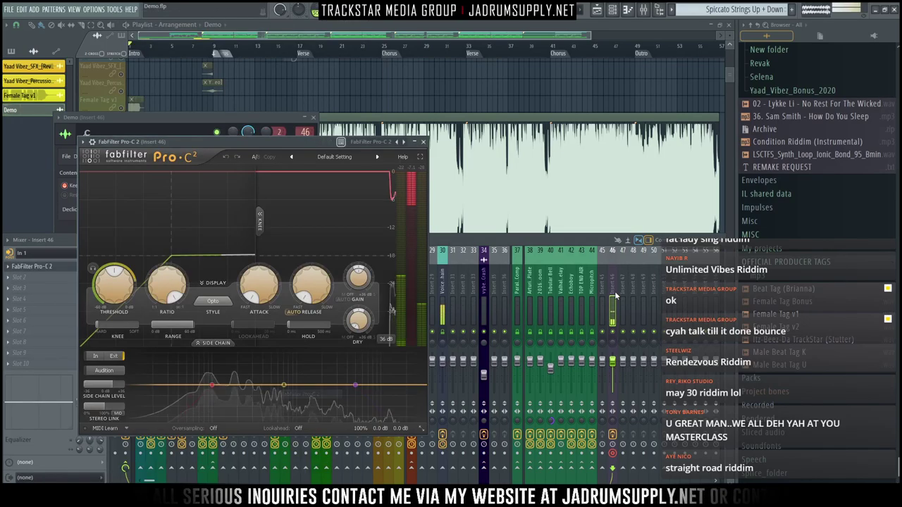
# Open the processing settings of Pro-C 2 on Insert 46 and check the sources offered for its side chain input
pyautogui.click(92, 142)
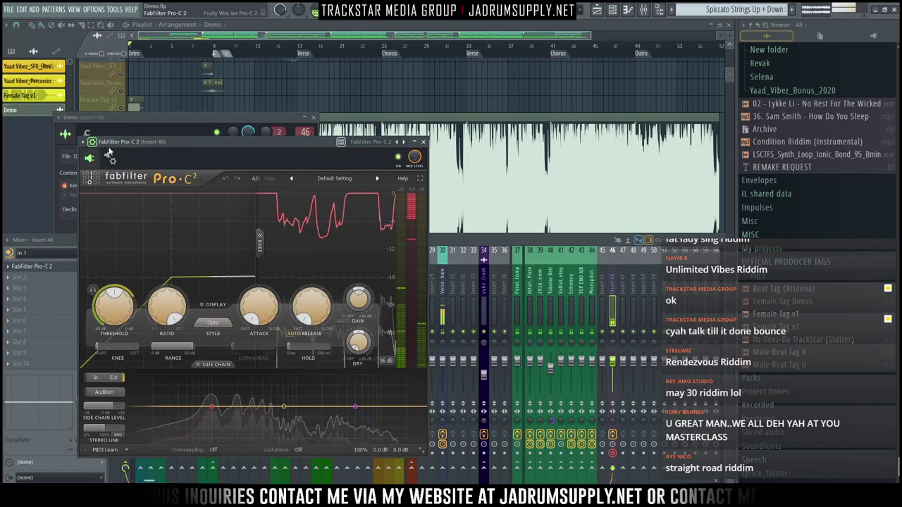
pyautogui.click(128, 179)
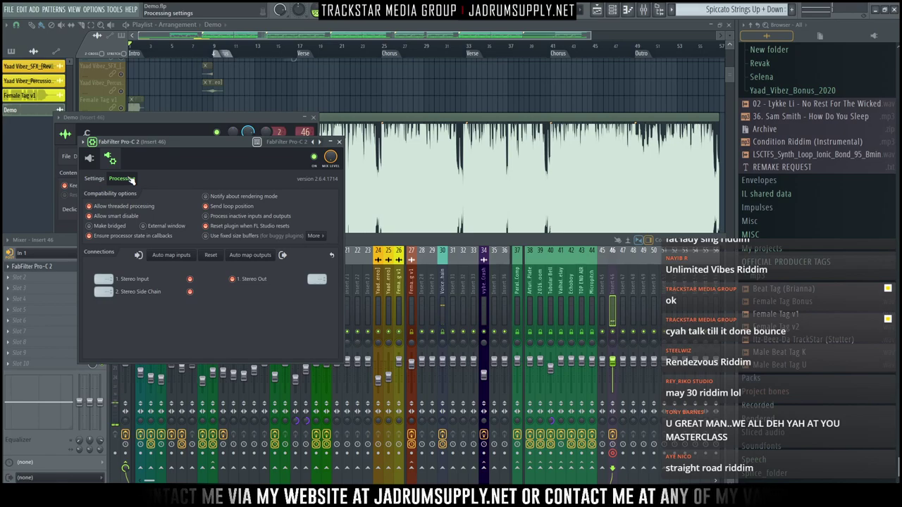
pyautogui.rightClick(110, 292)
pyautogui.click(216, 330)
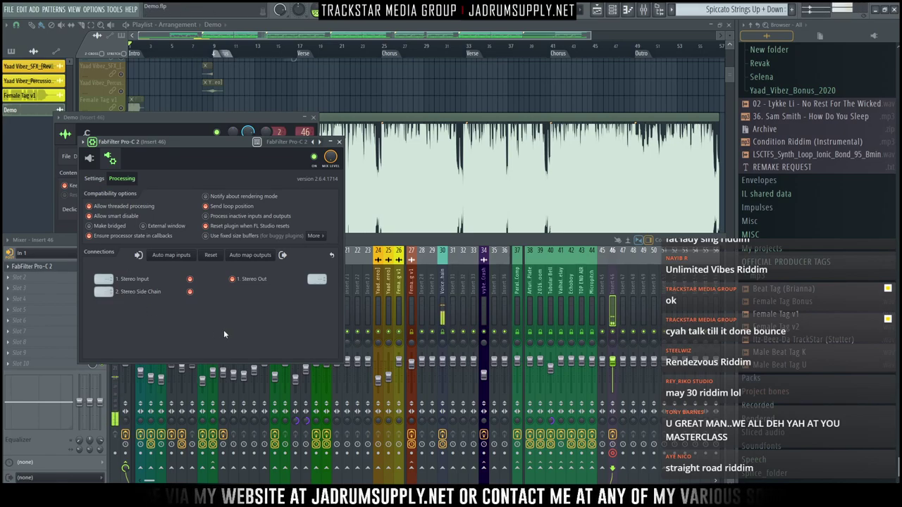
# Select the Voiceover Chain mixer track and sidechain it to Insert 46
pyautogui.click(444, 307)
pyautogui.click(622, 311)
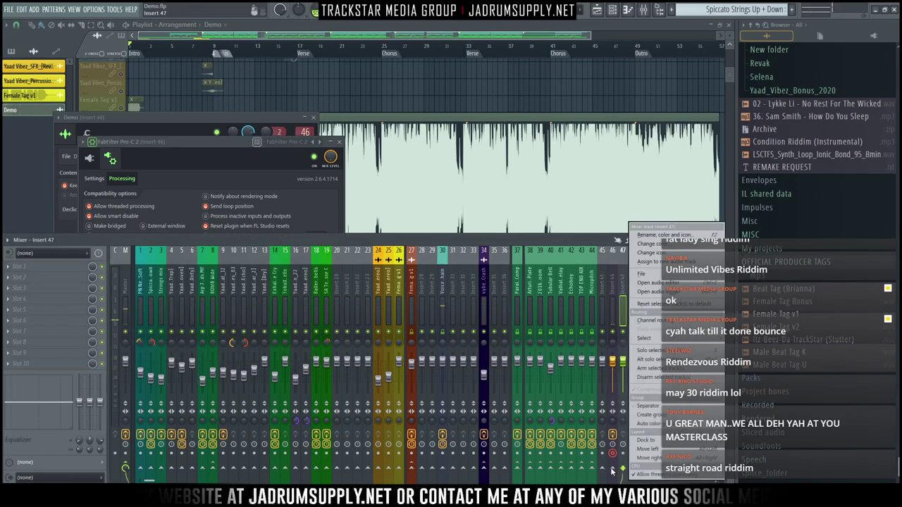
pyautogui.rightClick(612, 443)
pyautogui.click(444, 317)
pyautogui.click(613, 454)
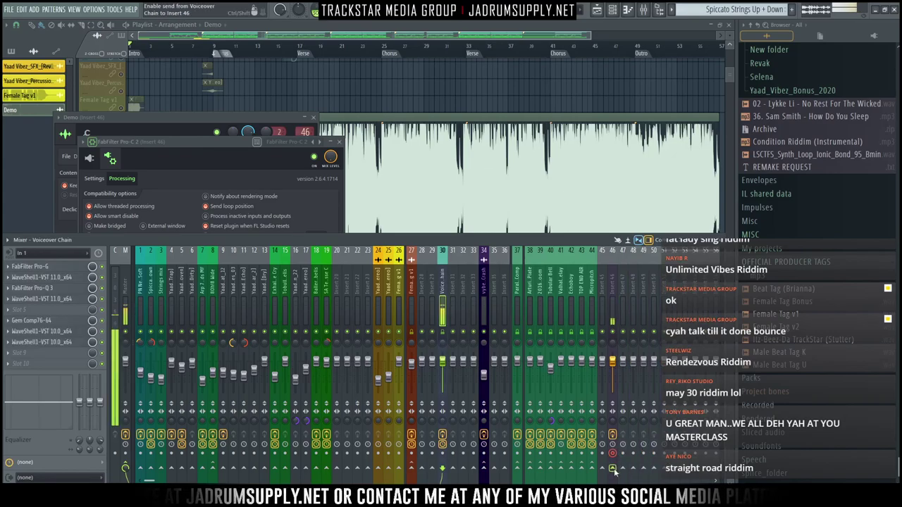
pyautogui.rightClick(614, 468)
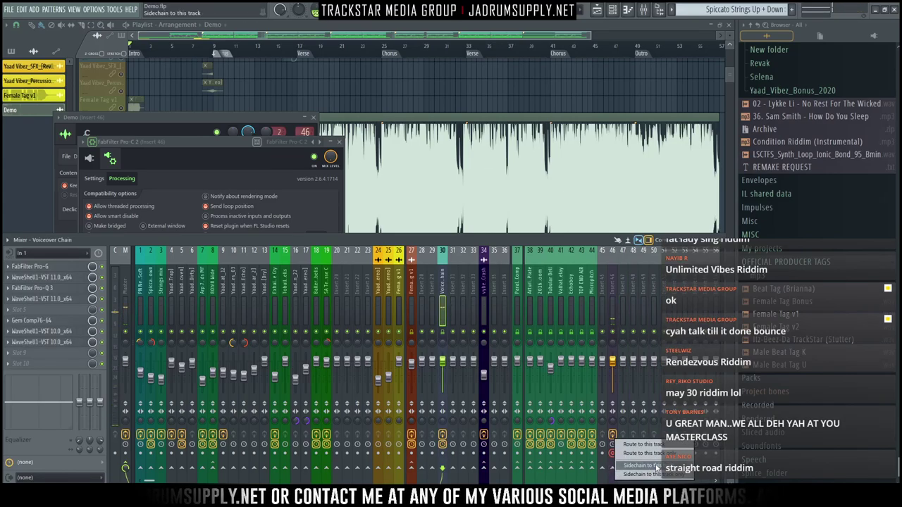
pyautogui.click(656, 467)
# Set the stereo side chain input of Pro-C 2 on Insert 46 to the Voiceover Chain
pyautogui.click(234, 188)
pyautogui.rightClick(110, 296)
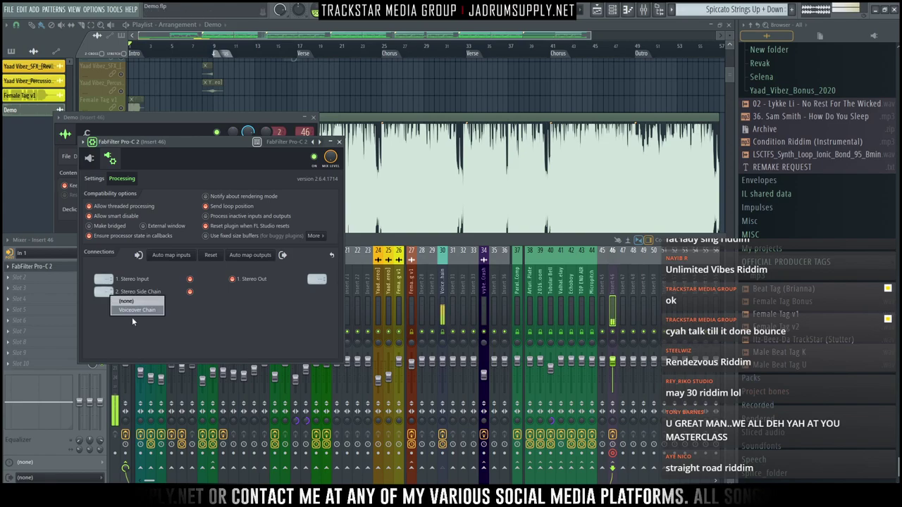
pyautogui.click(137, 310)
# Reopen the mixer and link the selected Demo channel to mixer track 46 so the track takes its name
pyautogui.click(436, 160)
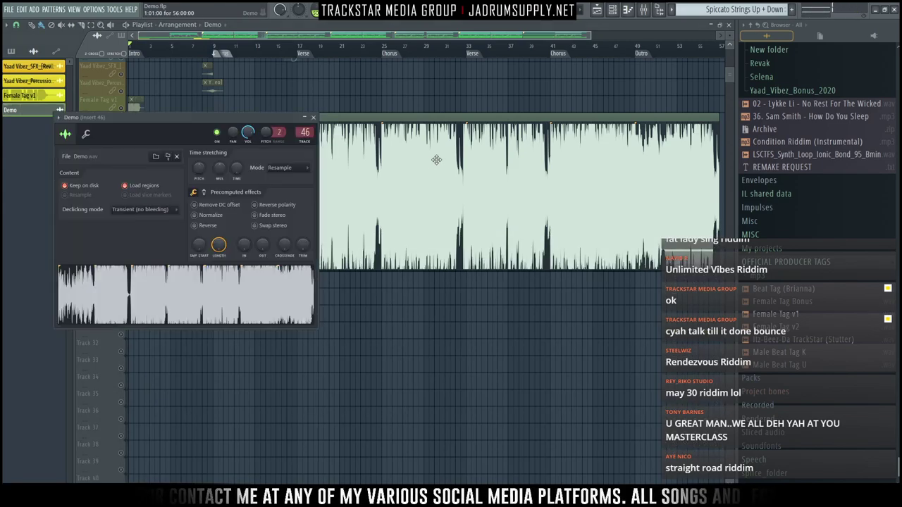
pyautogui.click(643, 10)
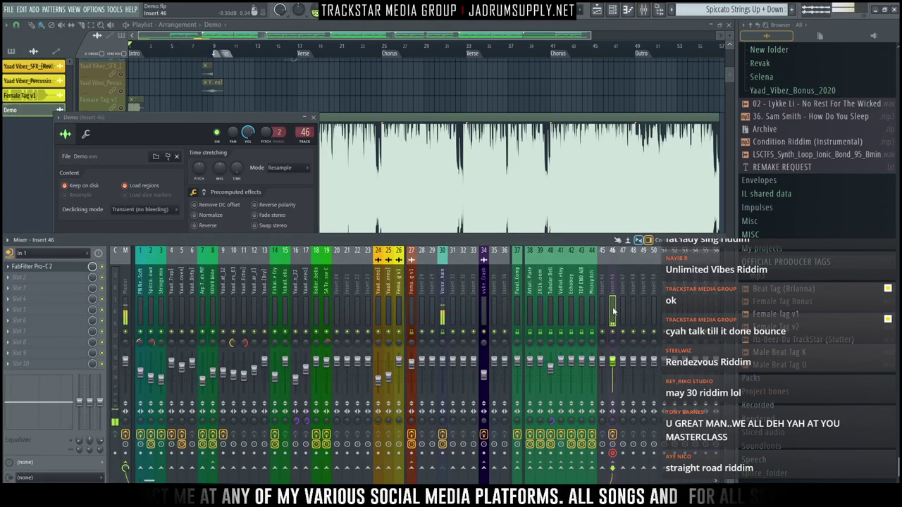
pyautogui.hotkey('ctrl', 'l')
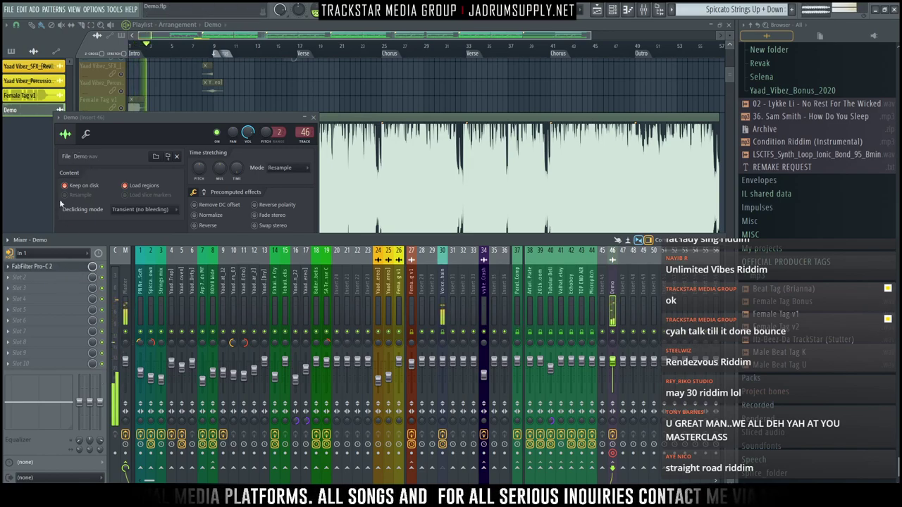
# Open the compressor controls of Pro-C 2 on the Demo track, lower the ratio and raise the threshold
pyautogui.click(62, 268)
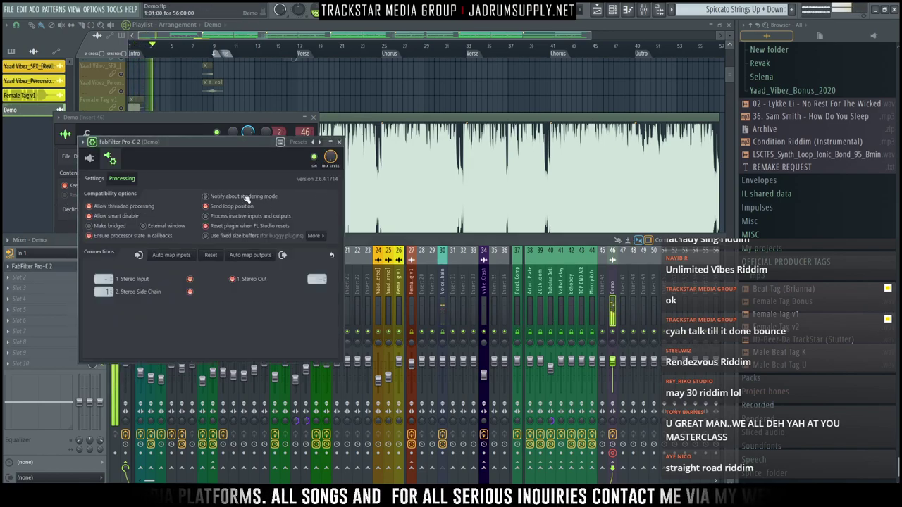
pyautogui.click(94, 178)
pyautogui.click(89, 159)
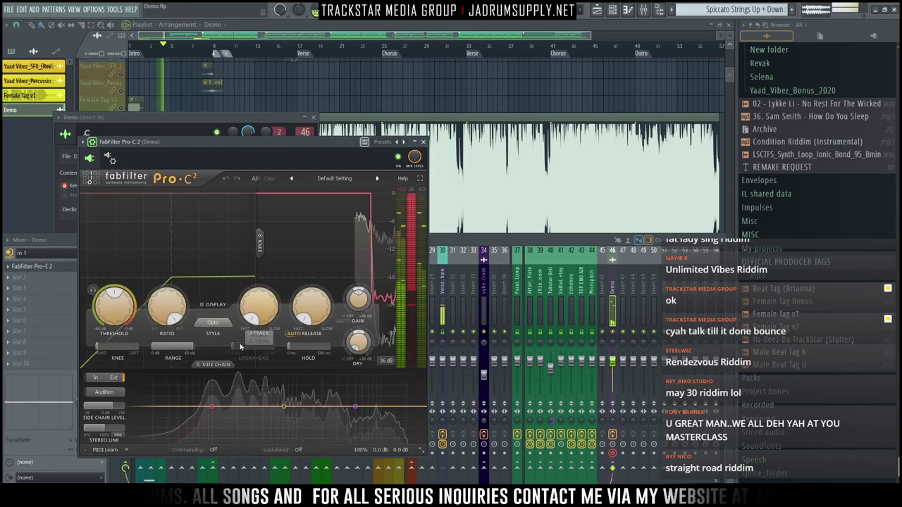
pyautogui.moveTo(165, 338); pyautogui.dragTo(180, 372)
pyautogui.moveTo(114, 305); pyautogui.dragTo(123, 268)
# Try a side chain level of +15 dB on Pro-C 2 and reset it to 0 dB
pyautogui.moveTo(110, 407); pyautogui.dragTo(118, 406)
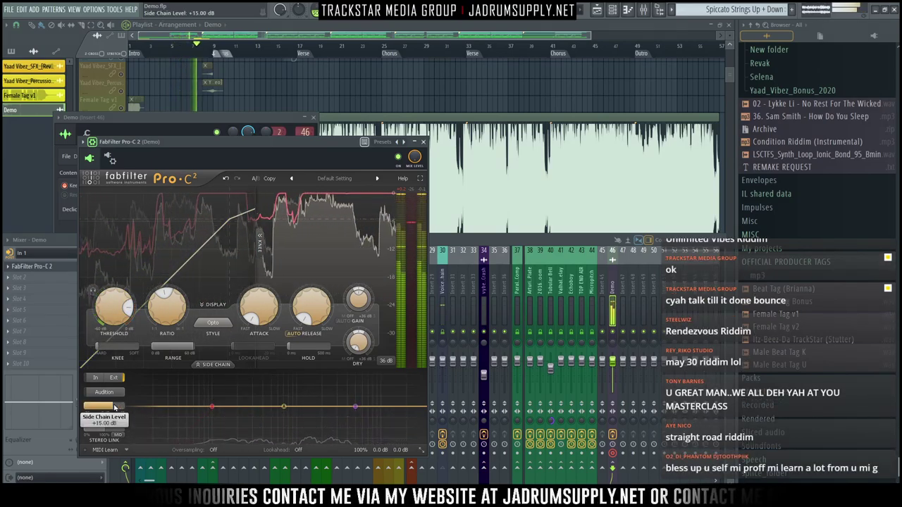
pyautogui.doubleClick(116, 408)
pyautogui.write('0')
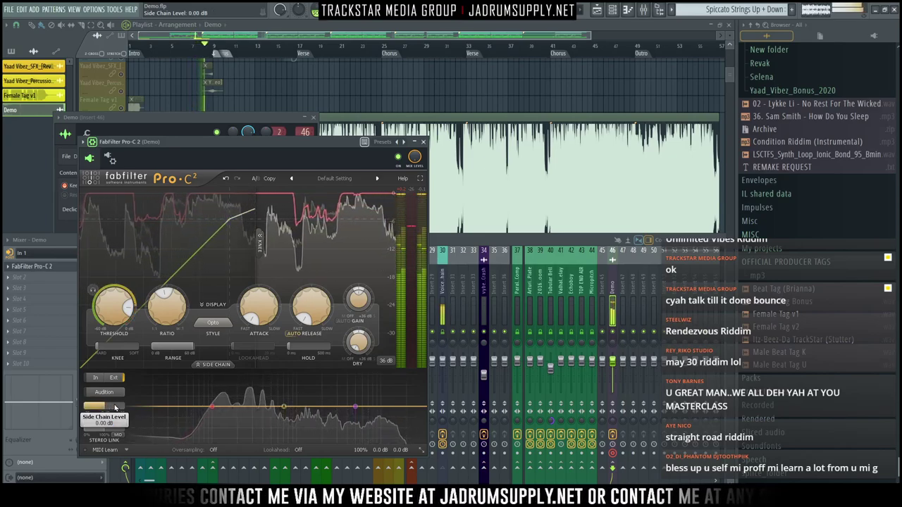
pyautogui.press('Return')
pyautogui.doubleClick(110, 409)
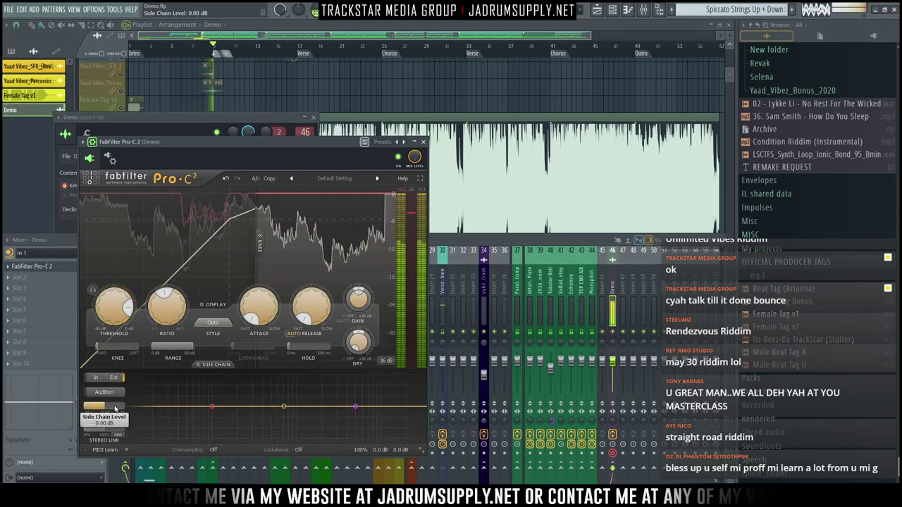
pyautogui.press('Return')
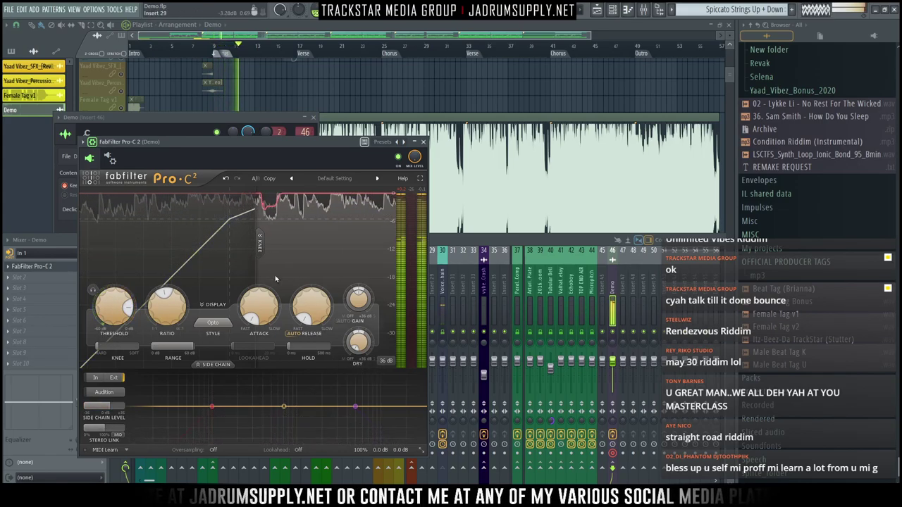
# Set the Pro-C 2 attack to about 24 ms, the release to about 32% and the threshold to about -29 dB
pyautogui.moveTo(257, 316); pyautogui.dragTo(263, 293)
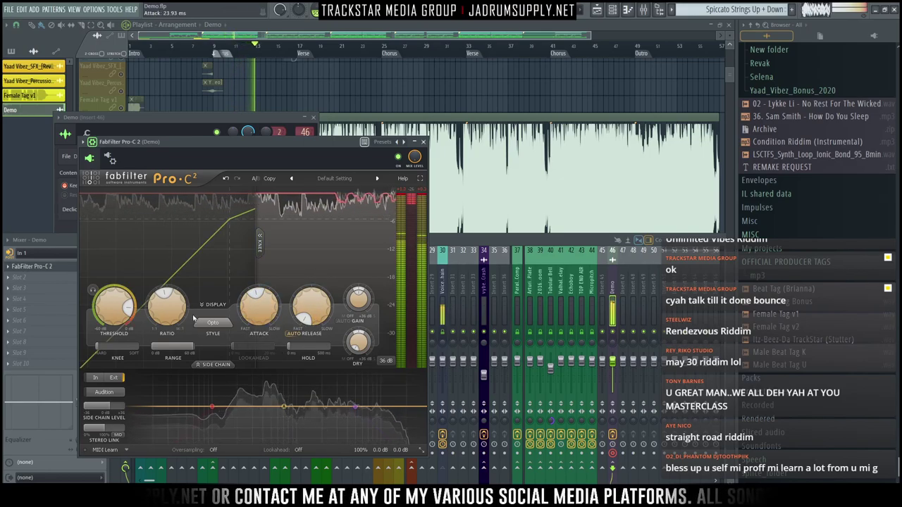
pyautogui.moveTo(120, 312); pyautogui.dragTo(147, 374)
pyautogui.moveTo(311, 310); pyautogui.dragTo(295, 265)
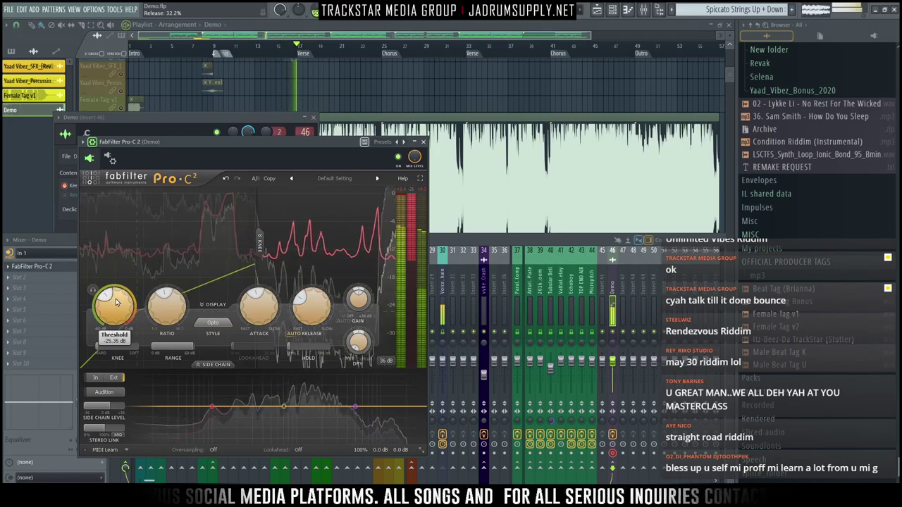
pyautogui.moveTo(116, 310); pyautogui.dragTo(116, 321)
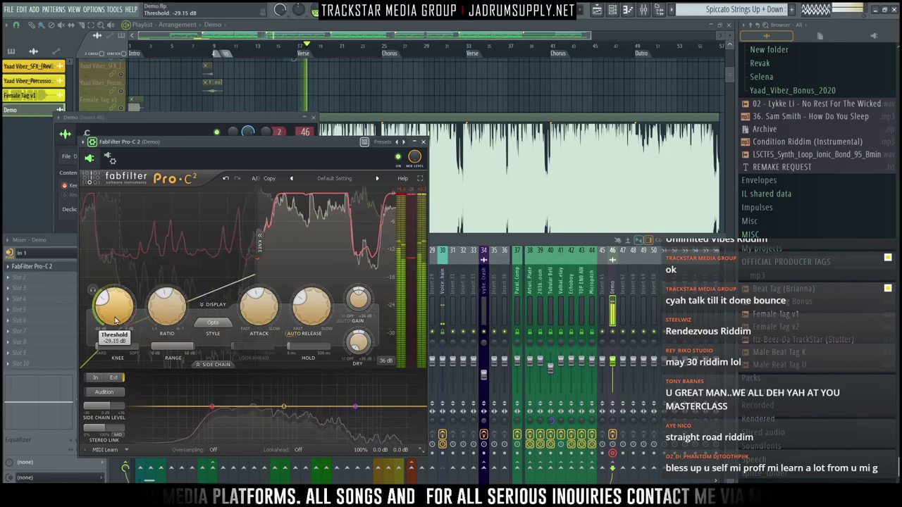
# Start saving the project under a new name, enter Rendevouz Riddim as the file name and copy that name
pyautogui.click(615, 288)
pyautogui.rightClick(504, 81)
pyautogui.hotkey('alt', 'Tab')
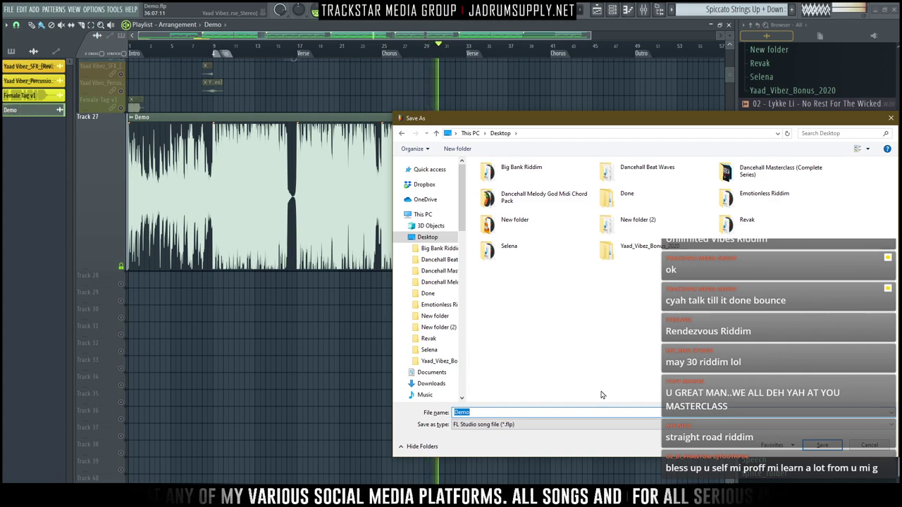
pyautogui.write('Re')
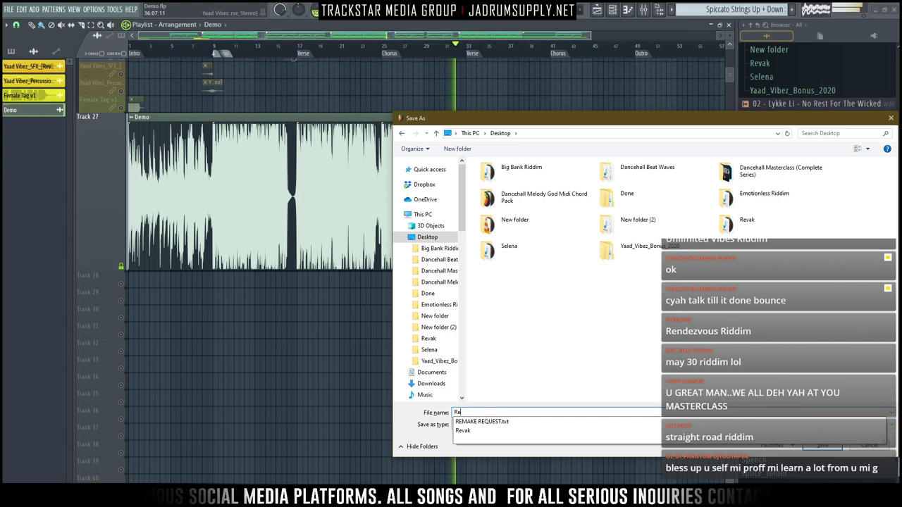
pyautogui.write('nde')
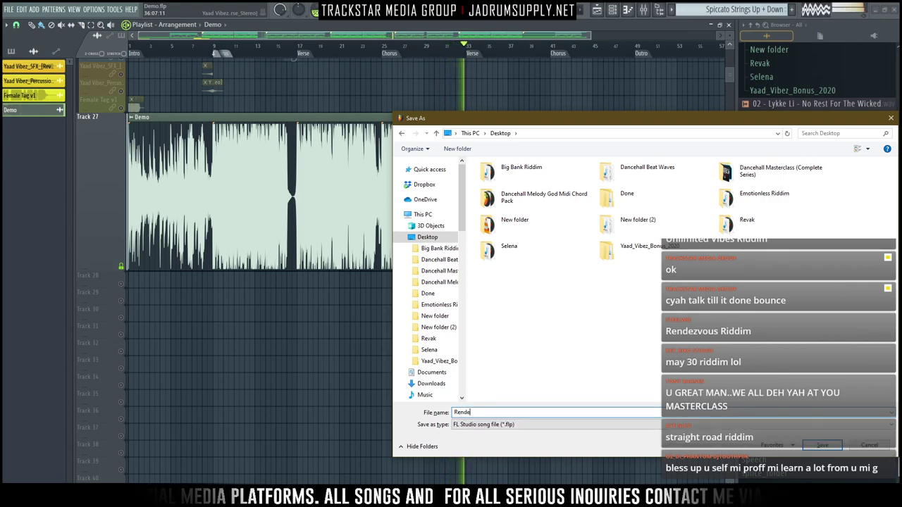
pyautogui.write('vouz Ridd')
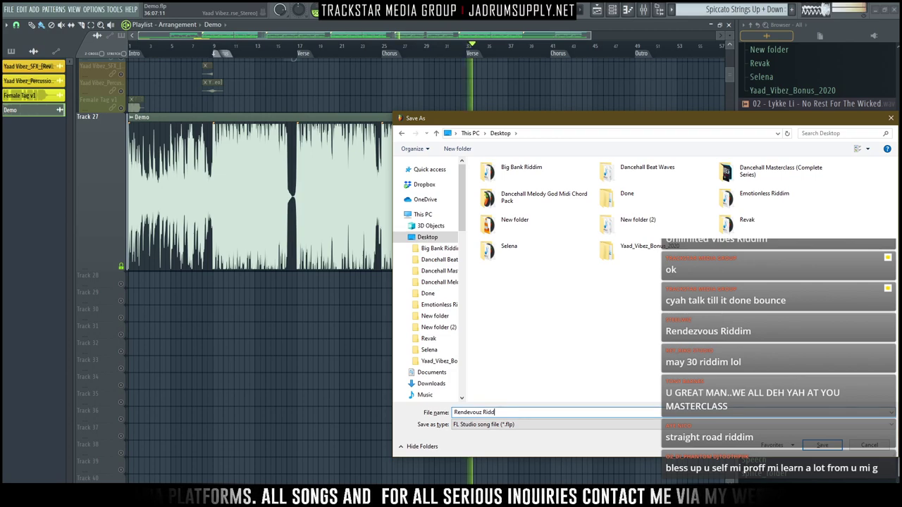
pyautogui.write('im')
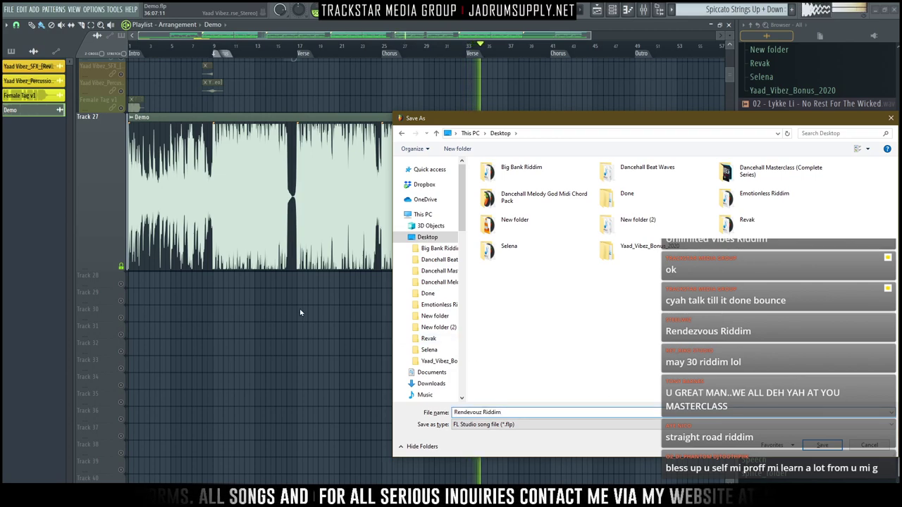
pyautogui.moveTo(503, 413); pyautogui.dragTo(400, 425)
pyautogui.hotkey('ctrl', 'c')
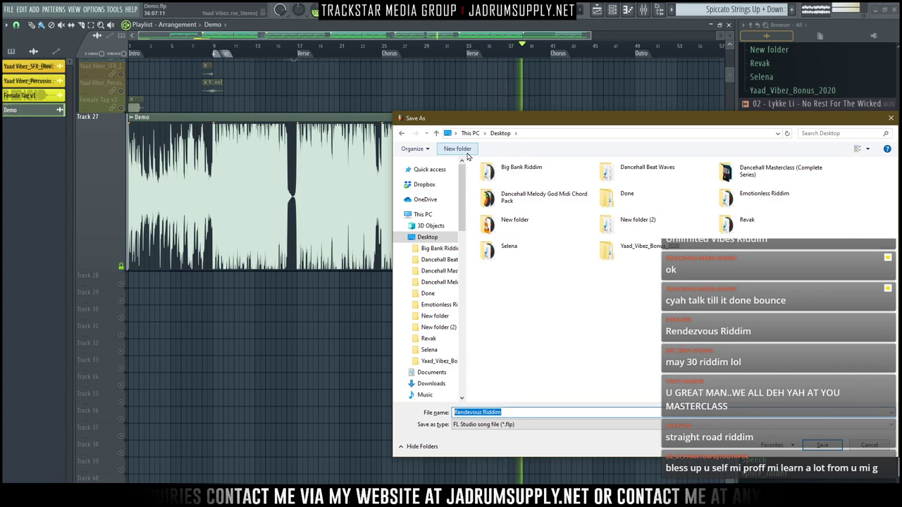
# Rename the desktop folder New folder (2) to Rendevouz Riddim using the copied name
pyautogui.click(658, 224)
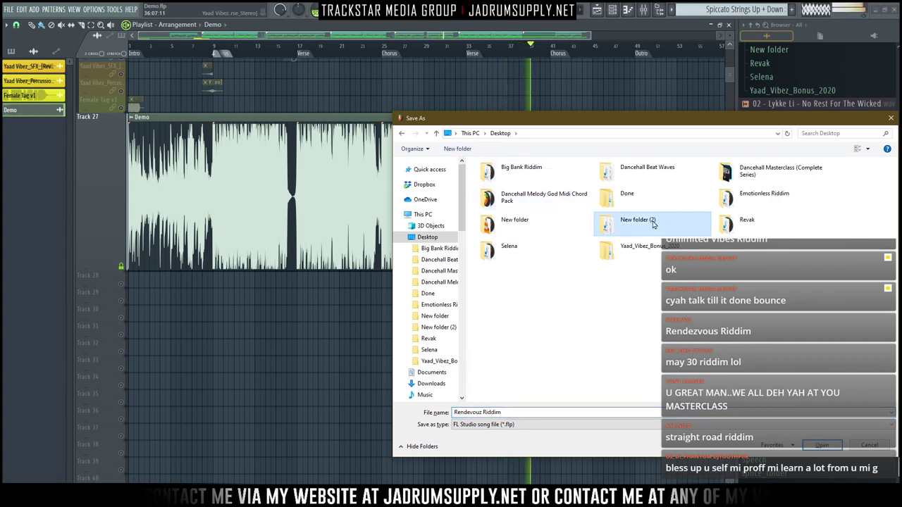
pyautogui.click(633, 222)
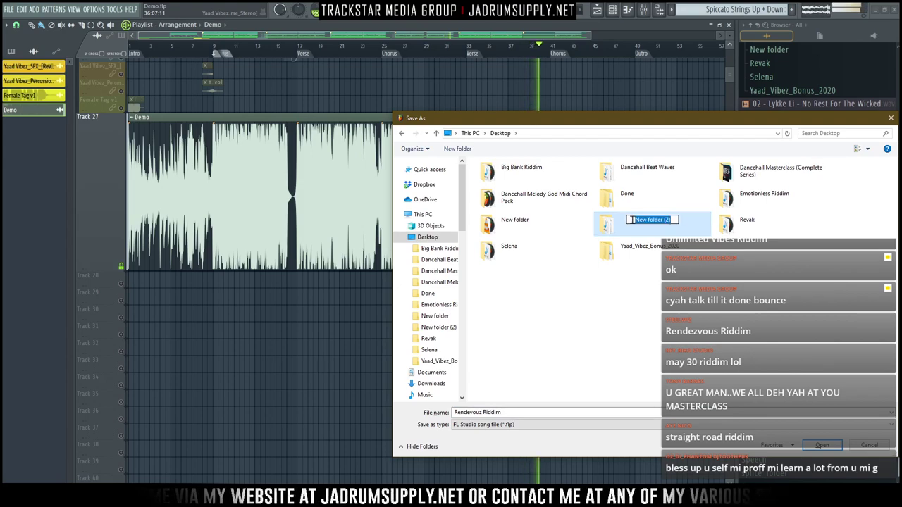
pyautogui.hotkey('ctrl', 'v')
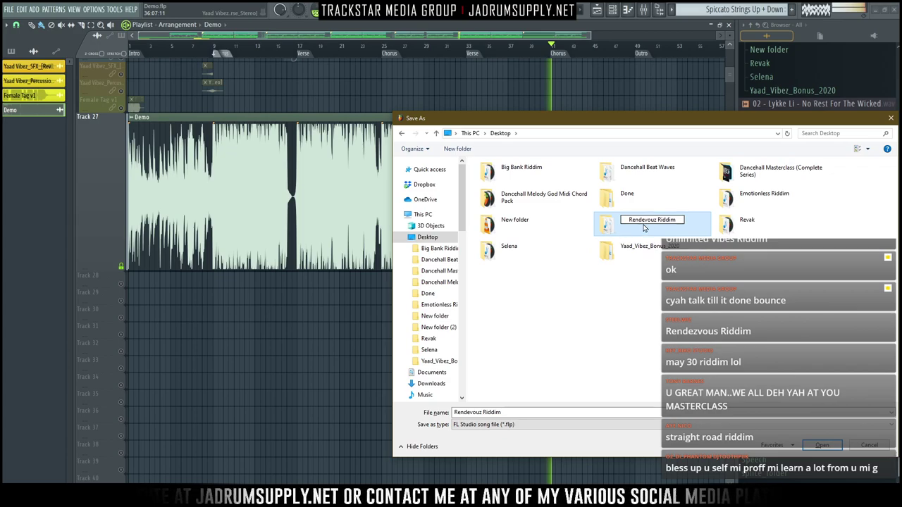
# Switch to File Explorer and rename the Demo project file in the Rendevouz Riddim folder to Rendevouz Riddim
pyautogui.hotkey('alt', 'Tab')
pyautogui.moveTo(337, 272); pyautogui.dragTo(317, 234)
pyautogui.rightClick(321, 255)
pyautogui.click(405, 322)
pyautogui.click(318, 236)
pyautogui.click(323, 238)
pyautogui.hotkey('ctrl', 'v')
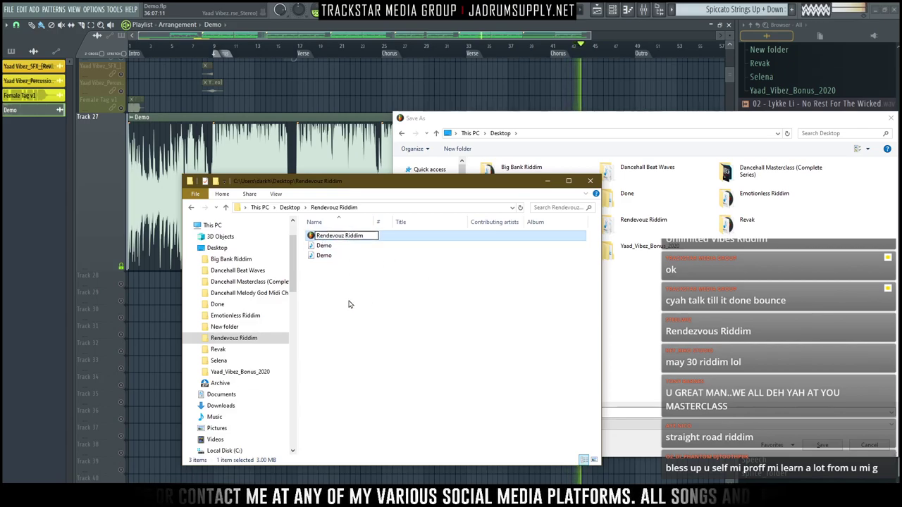
pyautogui.press('Return')
# Select the two Demo audio files and display the Rendevouz Riddim folder's contents as large icons
pyautogui.moveTo(356, 264); pyautogui.dragTo(323, 251)
pyautogui.rightClick(323, 251)
pyautogui.click(375, 395)
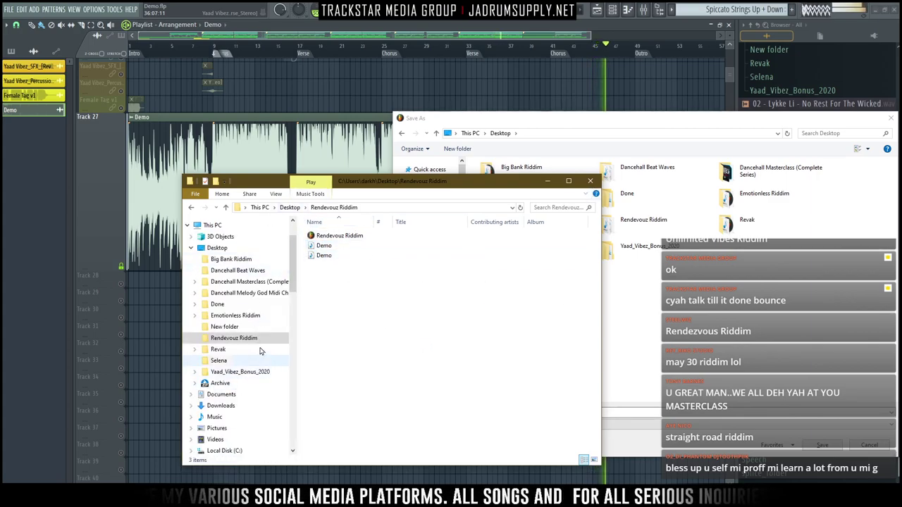
pyautogui.click(594, 460)
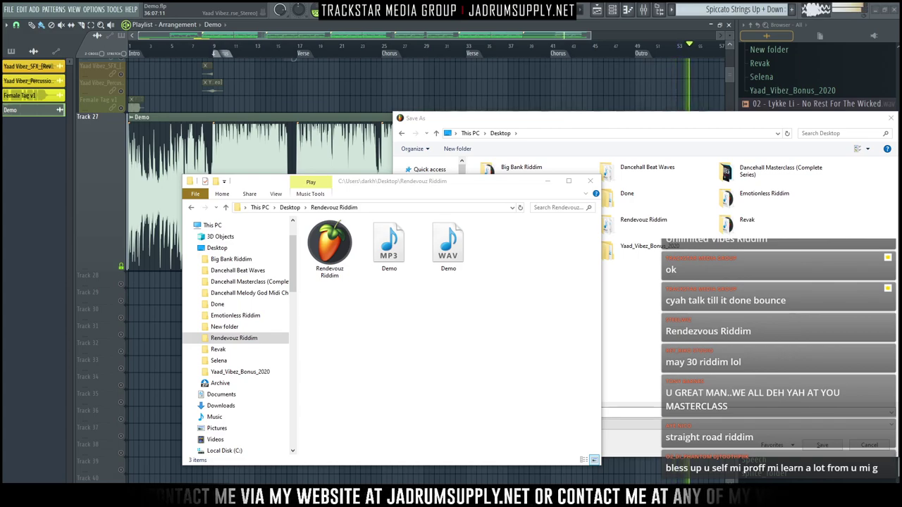
# Return to FL Studio's save dialog and save the project over the Rendevouz Riddim file in the Rendevouz Riddim folder
pyautogui.click(717, 352)
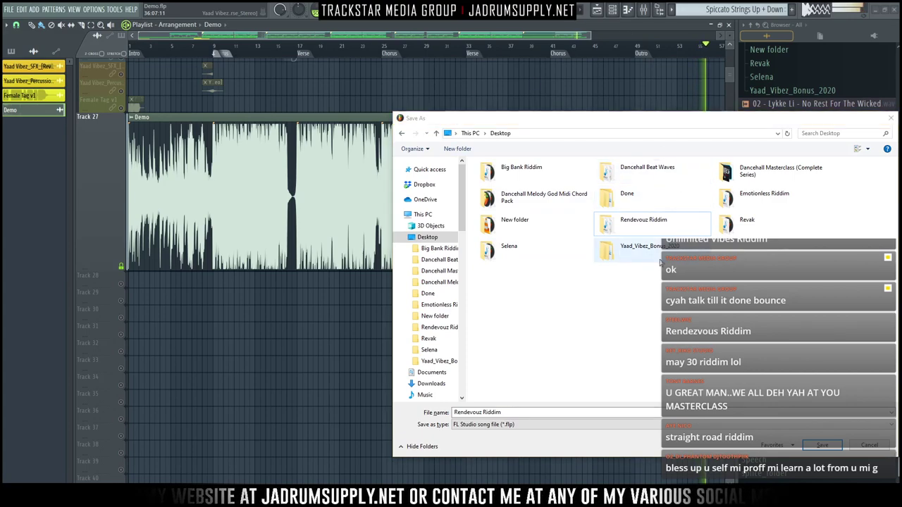
pyautogui.press('Return')
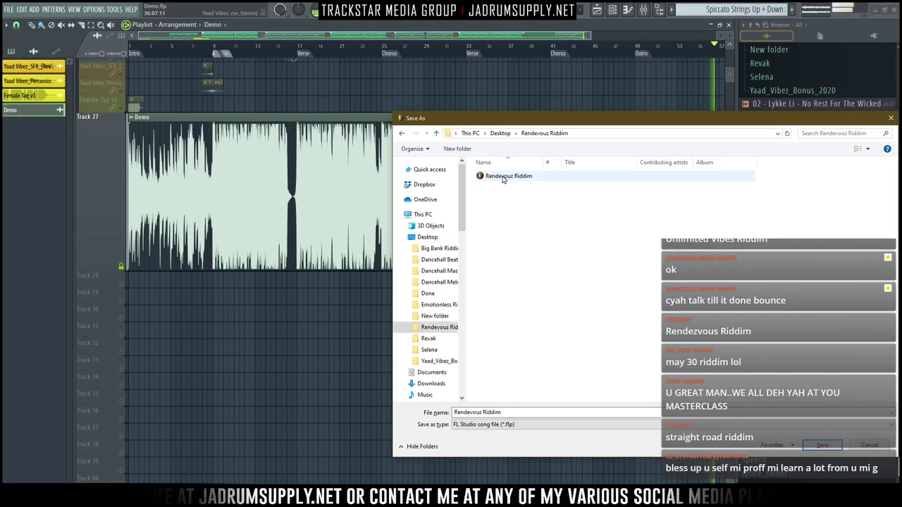
pyautogui.doubleClick(502, 177)
pyautogui.click(480, 254)
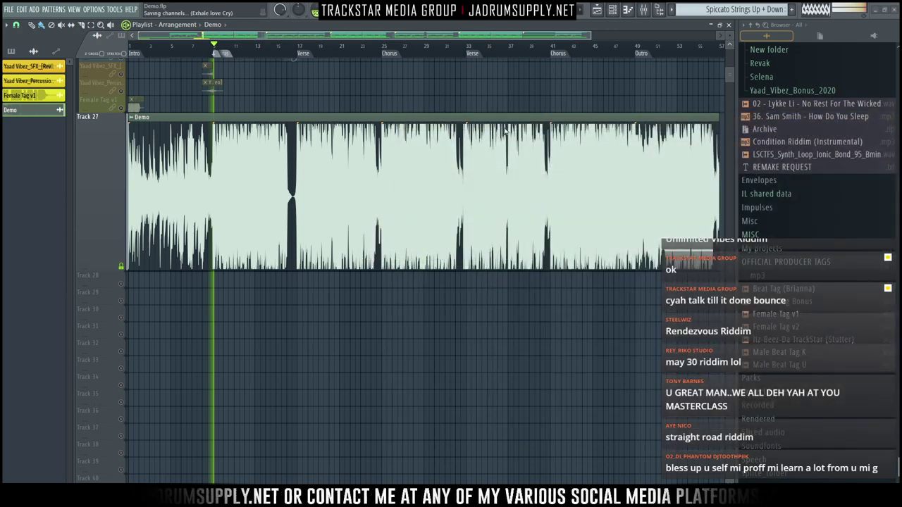
# Show the Unsorted channels in the channel rack, select the Yaad Vibez_Snare_[Toven] pattern and enlarge the rack to fit all channels
pyautogui.click(613, 10)
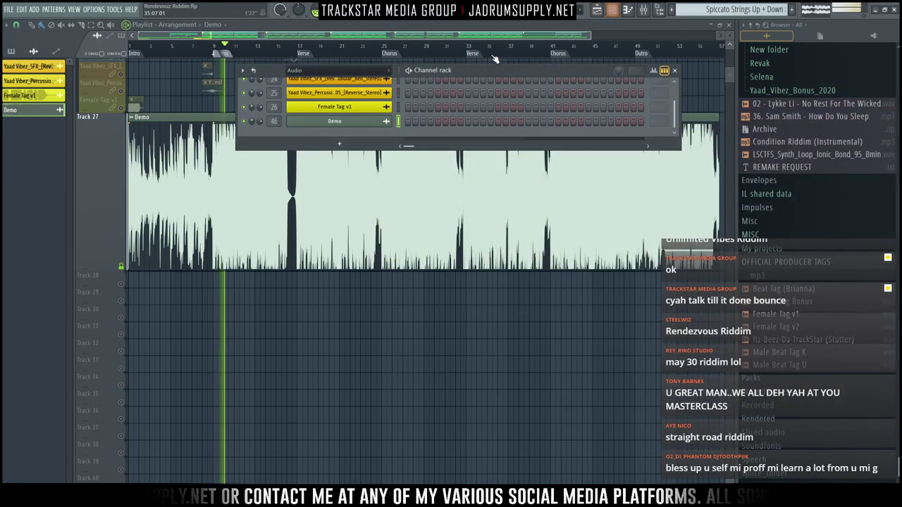
pyautogui.press('Right')
pyautogui.press('Right')
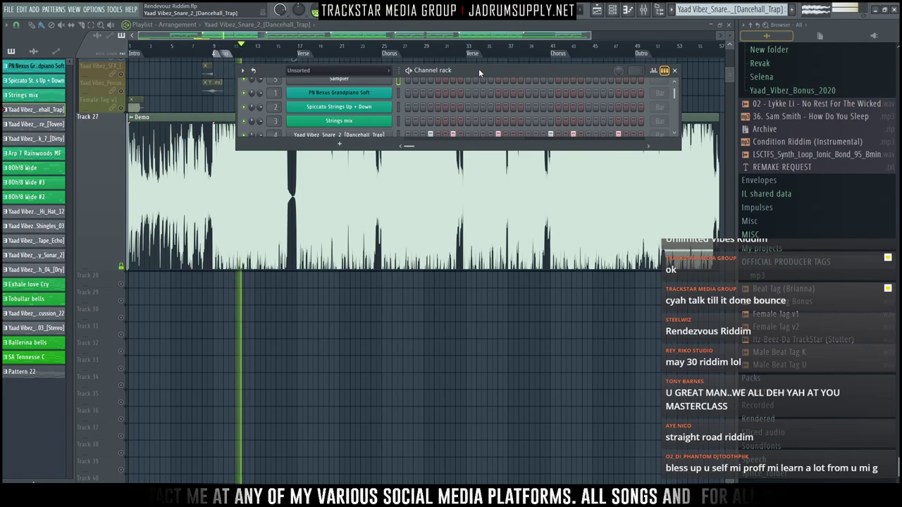
pyautogui.press('Right')
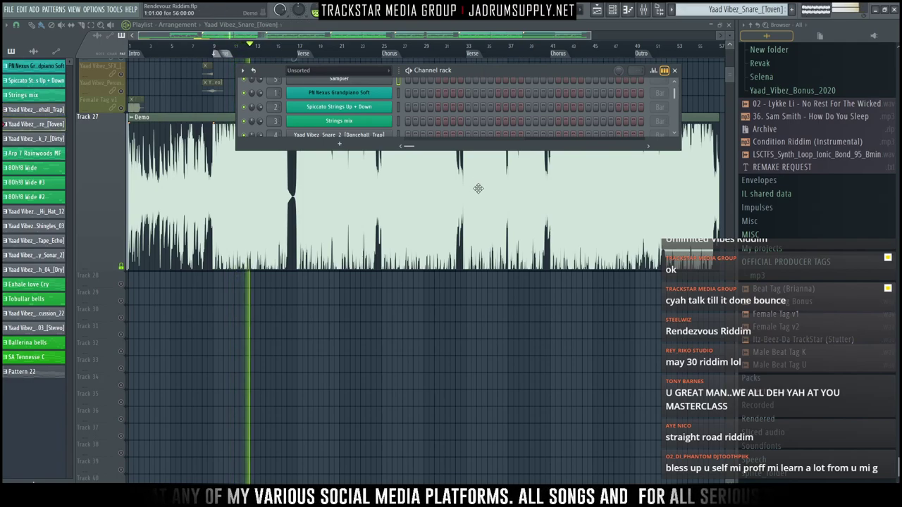
pyautogui.moveTo(437, 150); pyautogui.dragTo(437, 463)
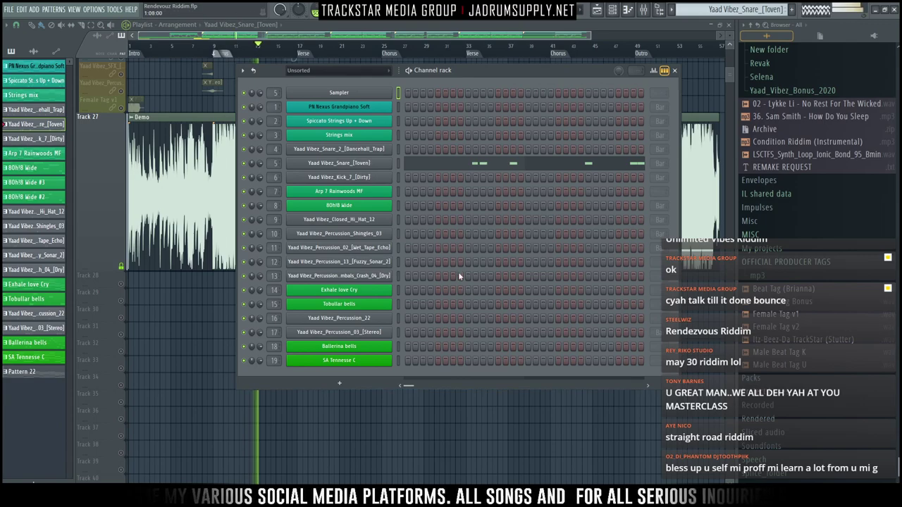
# Step through the patterns until the PN Nexus Grandpiano Soft pattern is selected
pyautogui.press('Left')
pyautogui.press('Right')
pyautogui.press('Right')
pyautogui.press('Right')
pyautogui.press('Right')
pyautogui.press('Left')
pyautogui.press('Left')
pyautogui.press('Left')
pyautogui.press('Left')
pyautogui.press('Left')
pyautogui.press('Left')
pyautogui.press('Left')
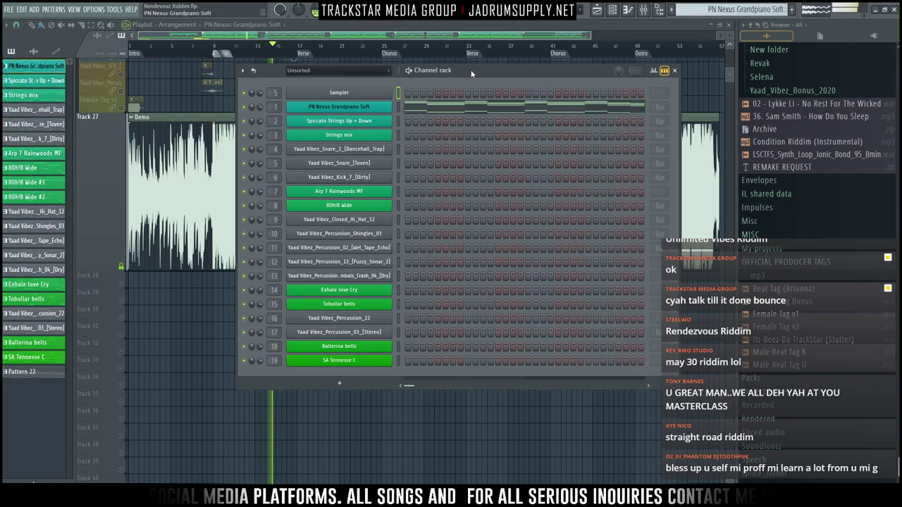
# Open the PN Nexus Grandpiano Soft channel in the piano roll and examine its chord and bass notes
pyautogui.click(451, 109)
pyautogui.scroll(-3, 359, 185)
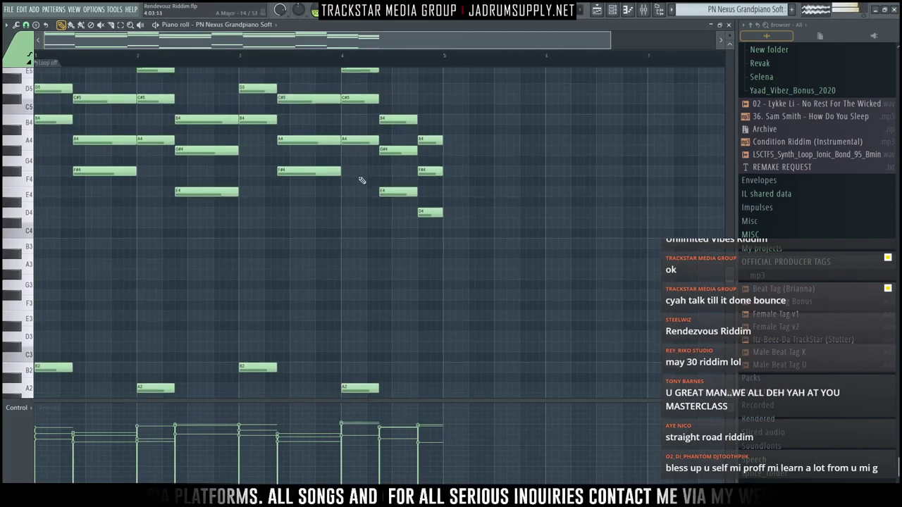
pyautogui.scroll(5, 349, 128)
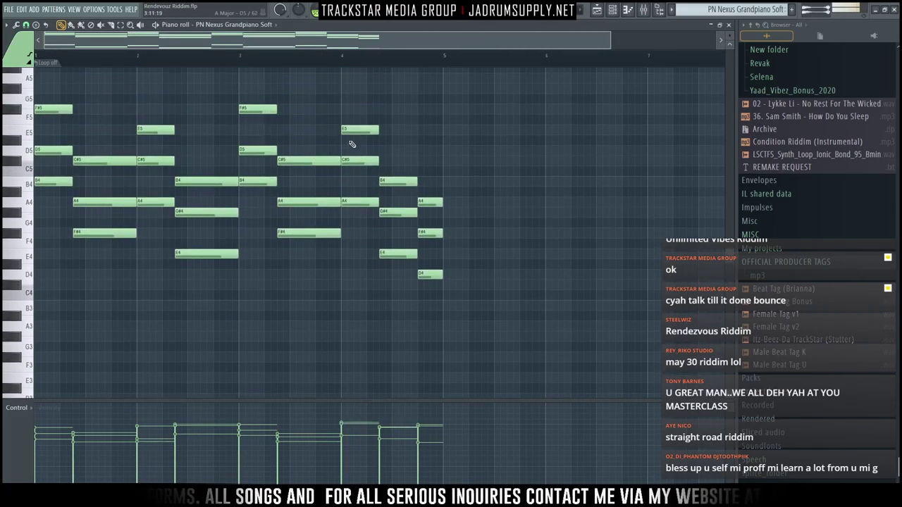
pyautogui.scroll(2, 535, 204)
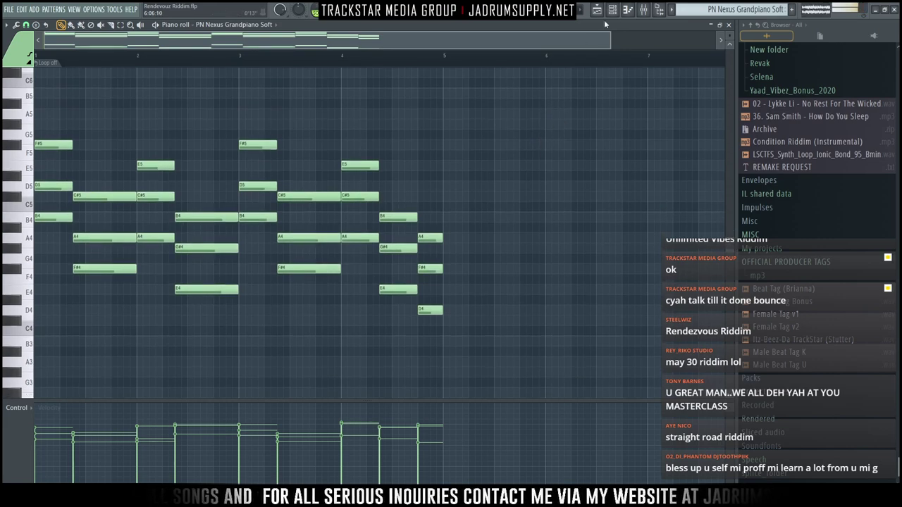
# Show the channel rack and step forward through the patterns to Pattern 22
pyautogui.click(612, 21)
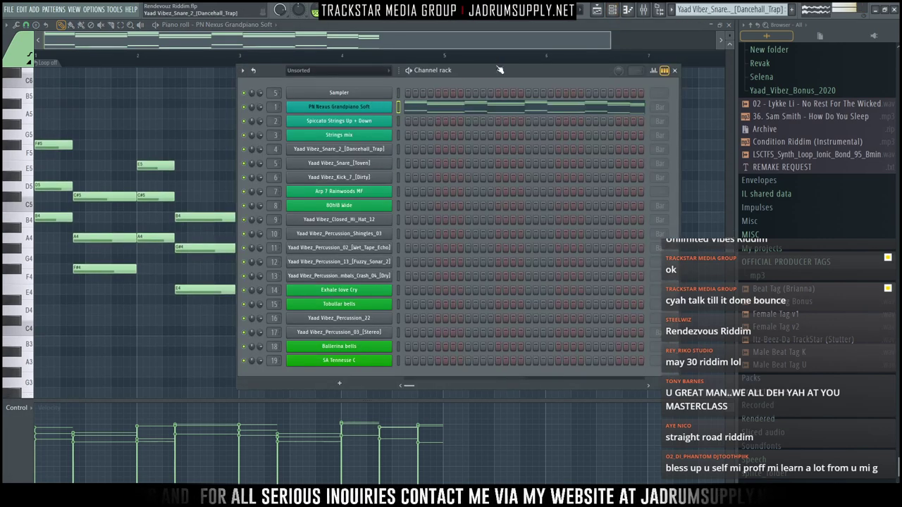
pyautogui.press('KP_Add')
pyautogui.press('KP_Add')
pyautogui.press('KP_Add')
pyautogui.press('KP_Add')
pyautogui.press('KP_Add')
pyautogui.press('KP_Add')
pyautogui.press('KP_Add')
pyautogui.press('KP_Add')
pyautogui.press('KP_Add')
pyautogui.press('KP_Add')
pyautogui.press('KP_Add')
pyautogui.press('KP_Add')
pyautogui.press('KP_Add')
pyautogui.press('KP_Add')
pyautogui.press('KP_Add')
pyautogui.press('KP_Add')
pyautogui.press('KP_Add')
pyautogui.press('KP_Add')
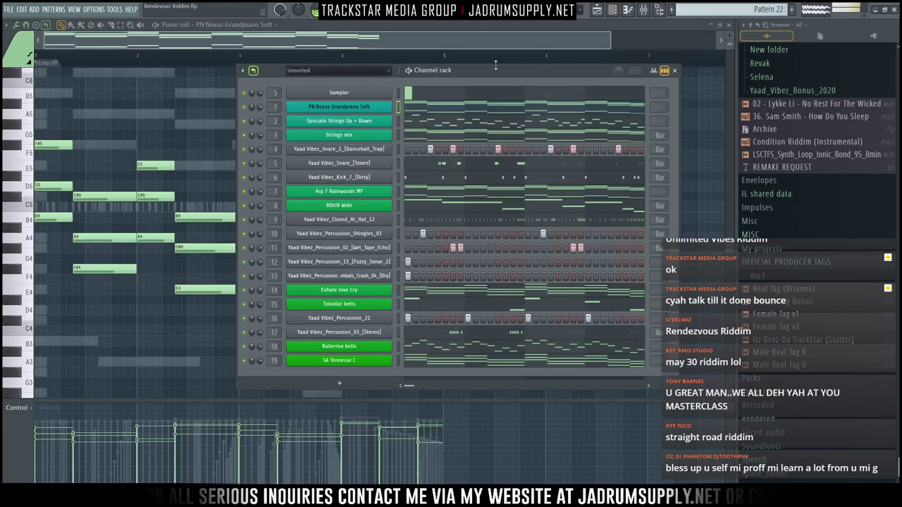
# Open the Sampler channel of Pattern 22 in the piano roll and examine its low notes
pyautogui.click(468, 95)
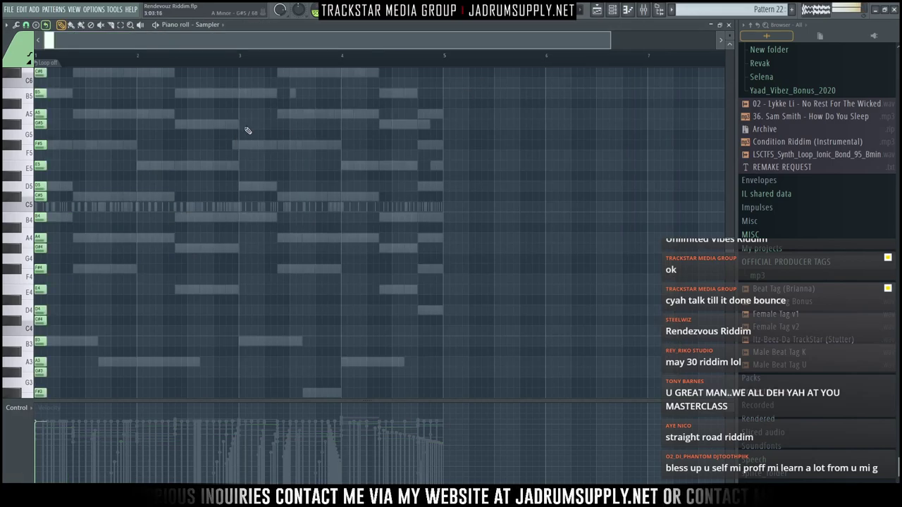
pyautogui.scroll(-10, 258, 131)
pyautogui.scroll(-1, 145, 216)
pyautogui.scroll(1, 145, 214)
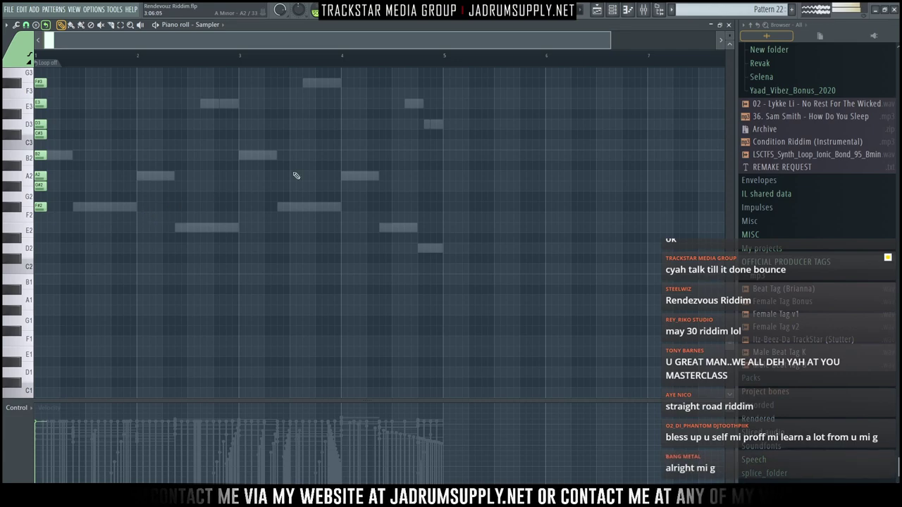
# Show the mixer, set the threshold of FabFilter Pro-C 2 on the Demo track to -60 dB and close the plugin
pyautogui.click(644, 10)
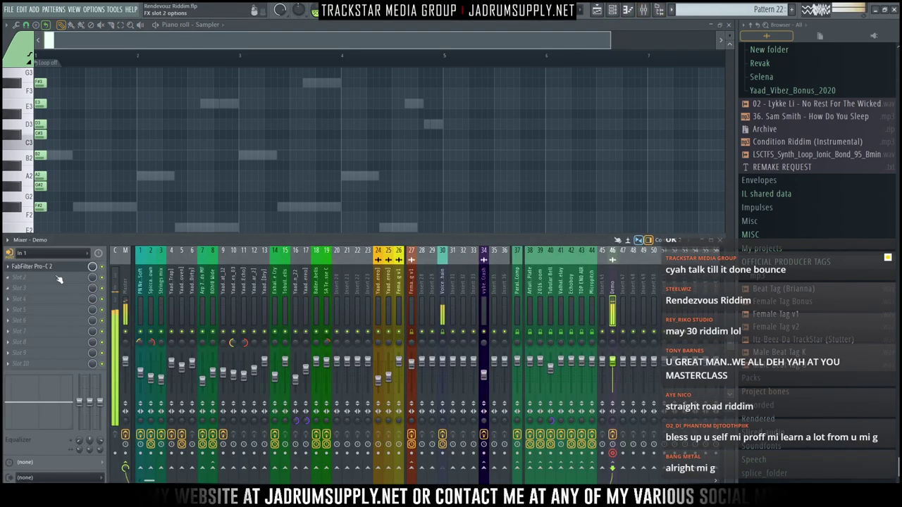
pyautogui.click(32, 267)
pyautogui.moveTo(128, 296); pyautogui.dragTo(125, 366)
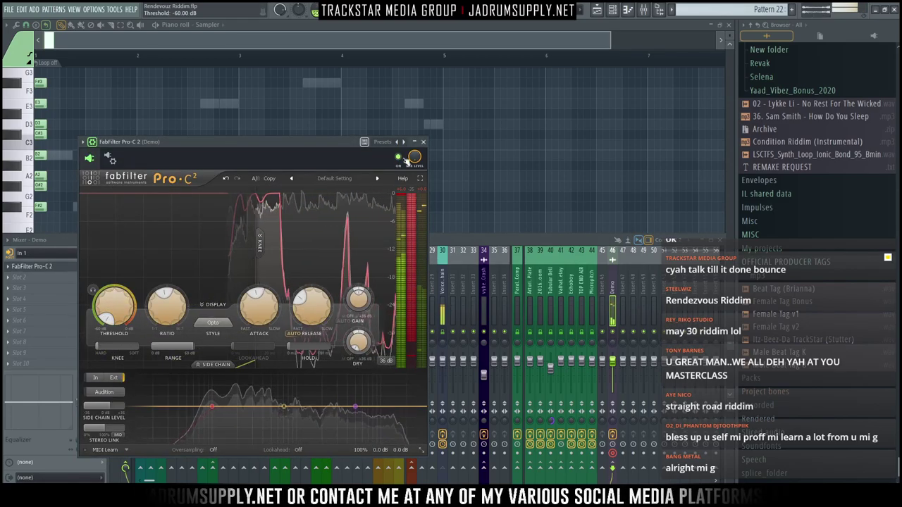
pyautogui.click(423, 142)
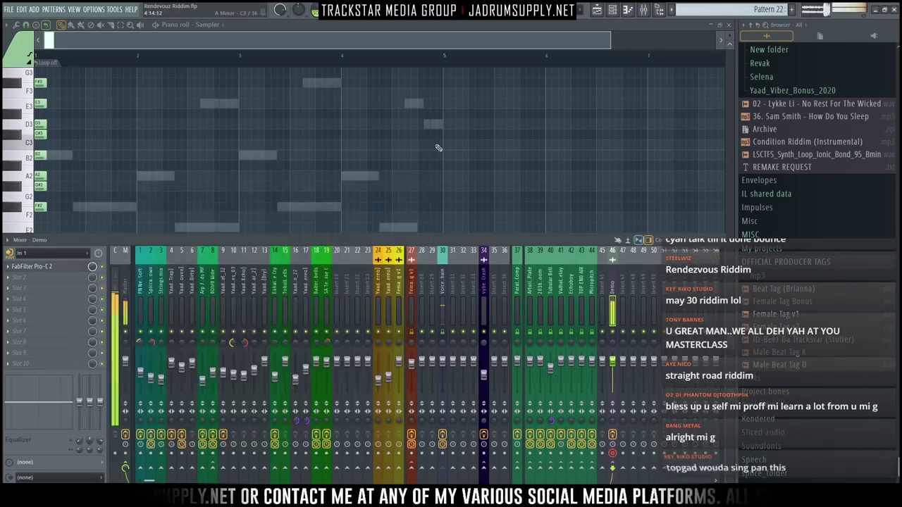
# Show the channel rack and reopen the Demo track's Pro-C 2 to watch its gain reduction alongside the mixer
pyautogui.click(613, 10)
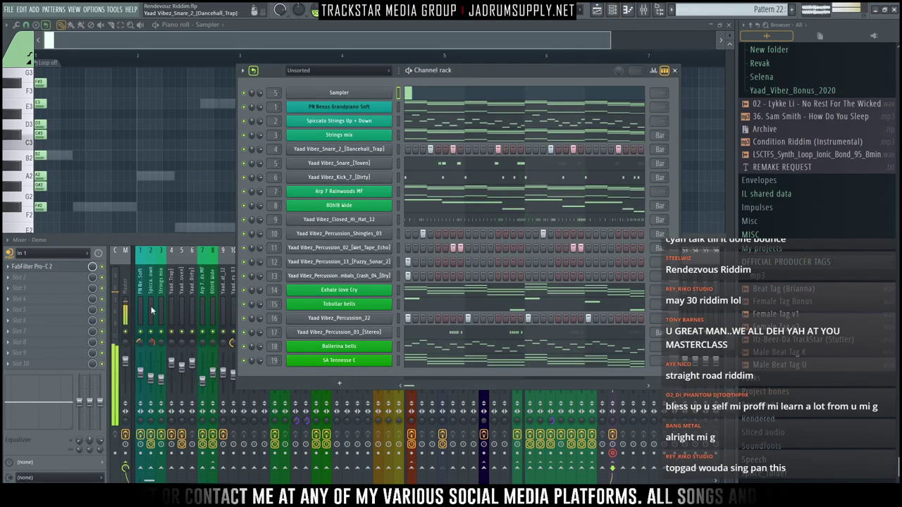
pyautogui.click(43, 266)
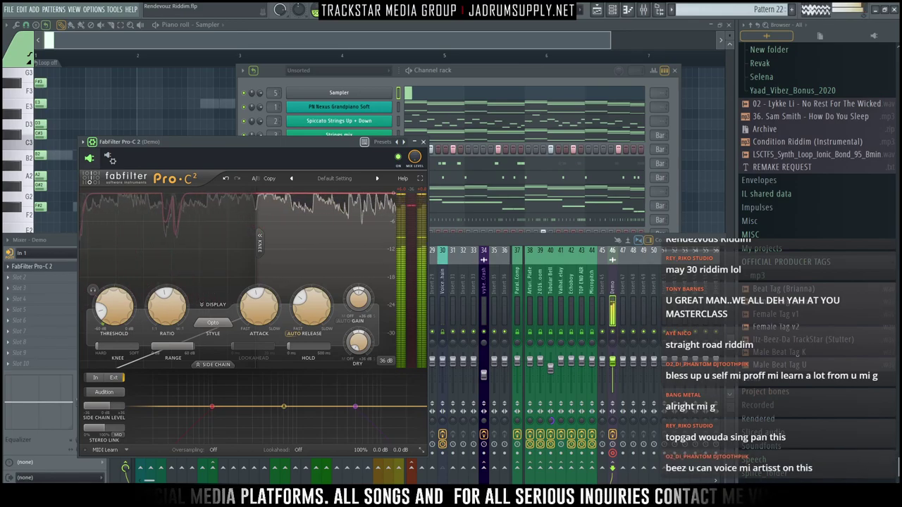
pyautogui.click(492, 246)
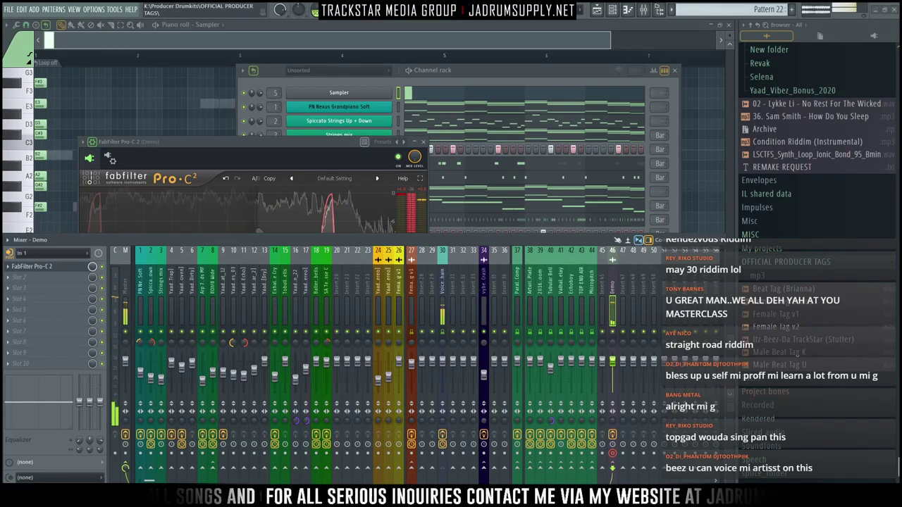
# Open Pattern 22's PN Nexus Grandpiano Soft notes and start exporting them as a MIDI file into the Yaad Vibez Midi Madness Vol. 1 folder
pyautogui.click(446, 108)
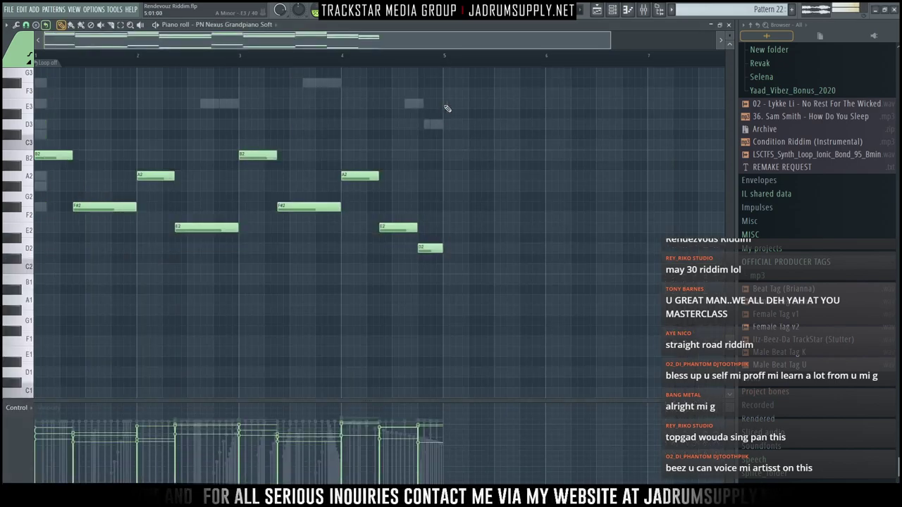
pyautogui.scroll(2, 549, 172)
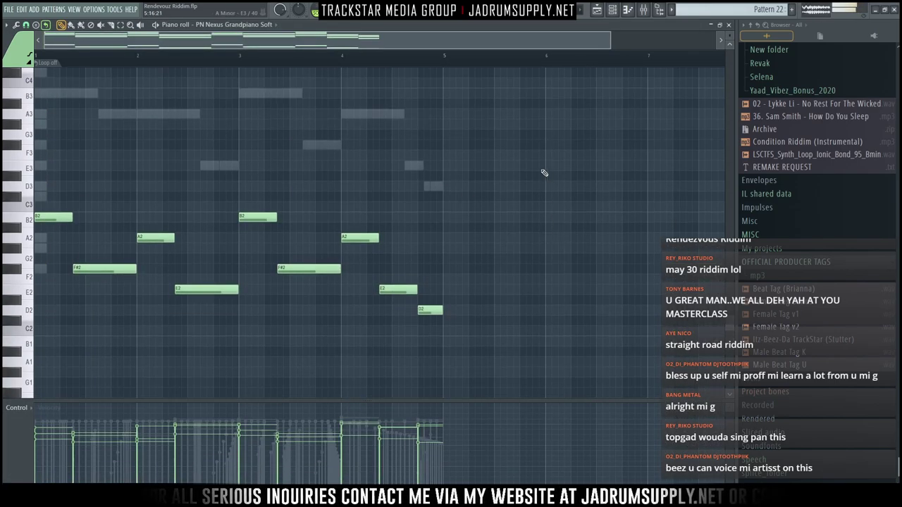
pyautogui.hotkey('ctrl', 'shift', 'm')
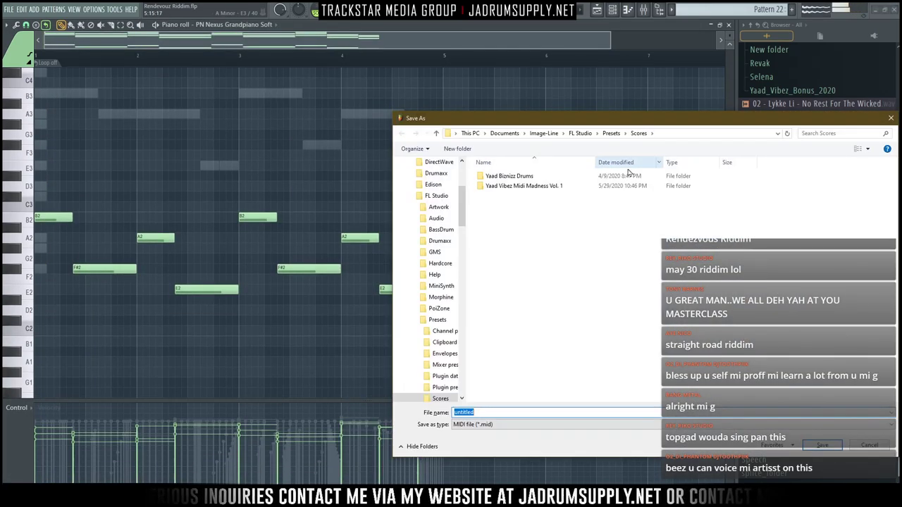
pyautogui.doubleClick(550, 186)
pyautogui.scroll(-6, 534, 301)
pyautogui.scroll(-10, 533, 302)
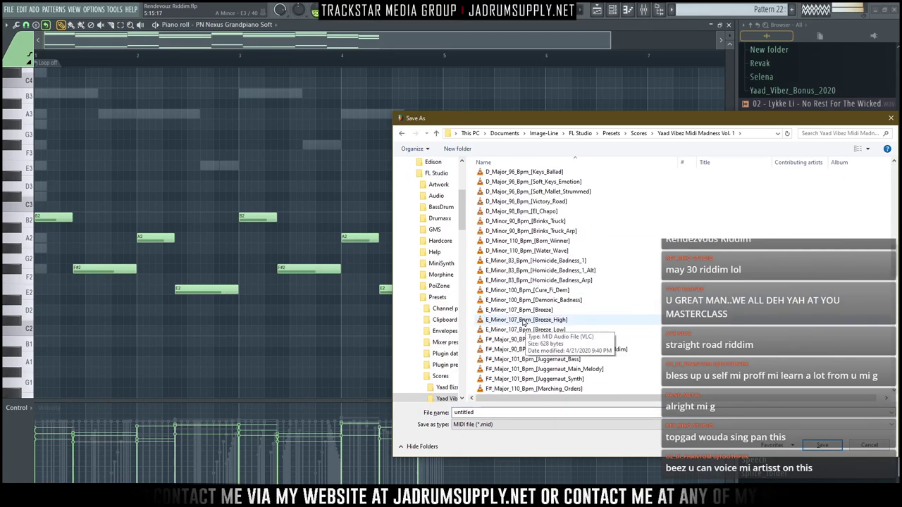
# Adapt the F#_Minor_96_Bpm_[Gyalis_Code] file name to F#_Minor_95_Bpm_[Rendevouz] and save the MIDI file
pyautogui.click(522, 359)
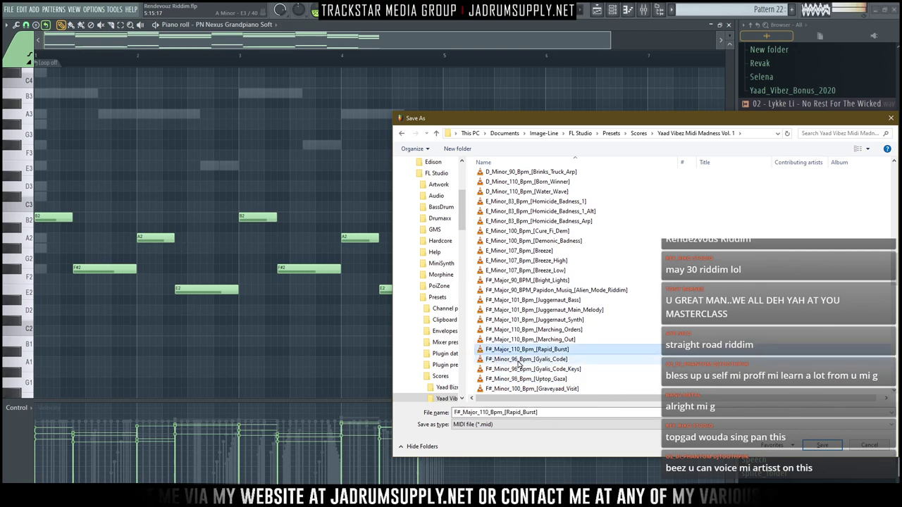
pyautogui.click(491, 411)
pyautogui.click(487, 412)
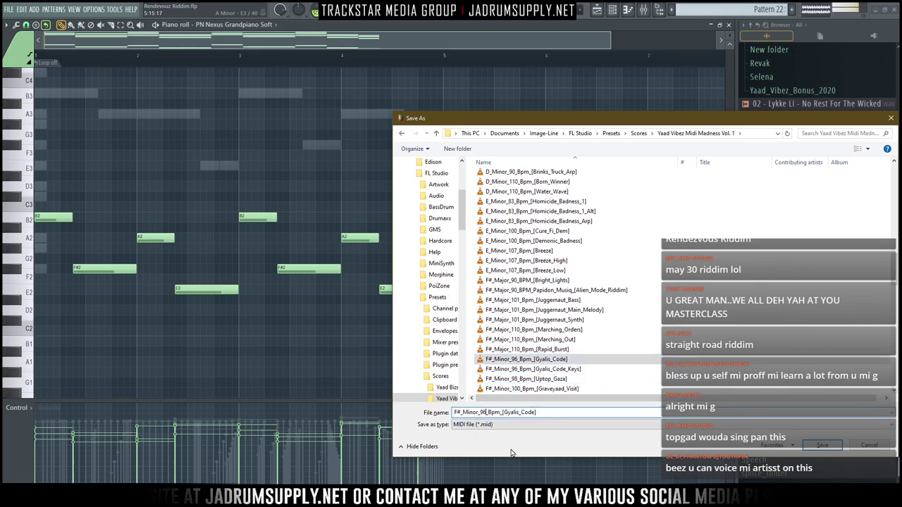
pyautogui.press('BackSpace')
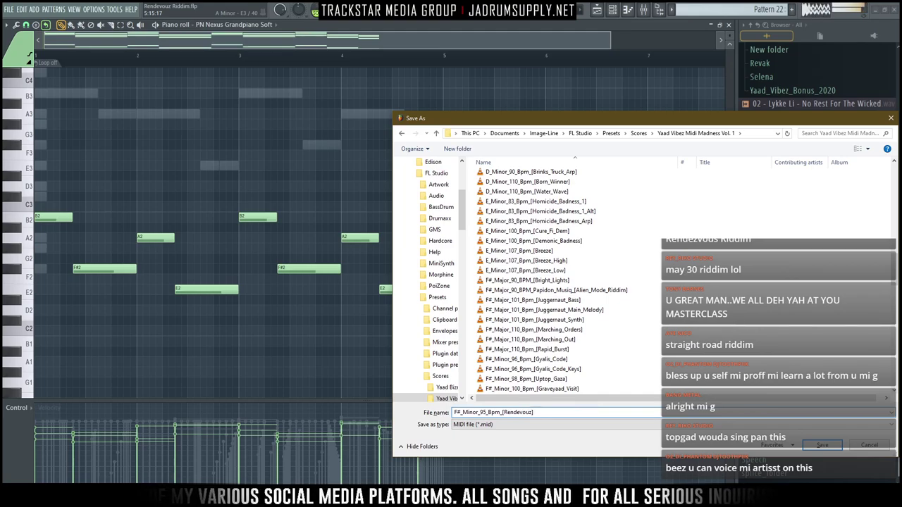
pyautogui.press('Return')
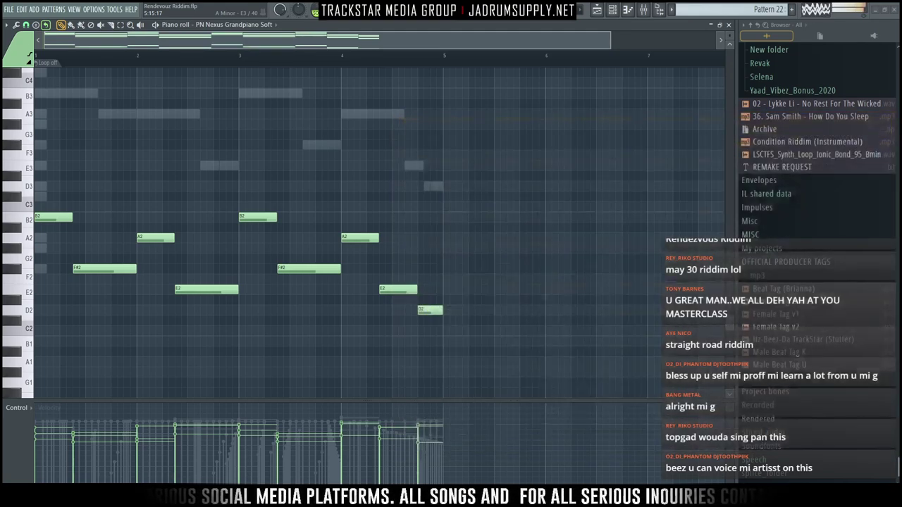
# Locate the F#_Minor_95_Bpm_[Rendevouz] file in the browser under Scores, Yaad Vibez Midi Madness Vol. 1
pyautogui.scroll(10, 759, 141)
pyautogui.scroll(15, 754, 127)
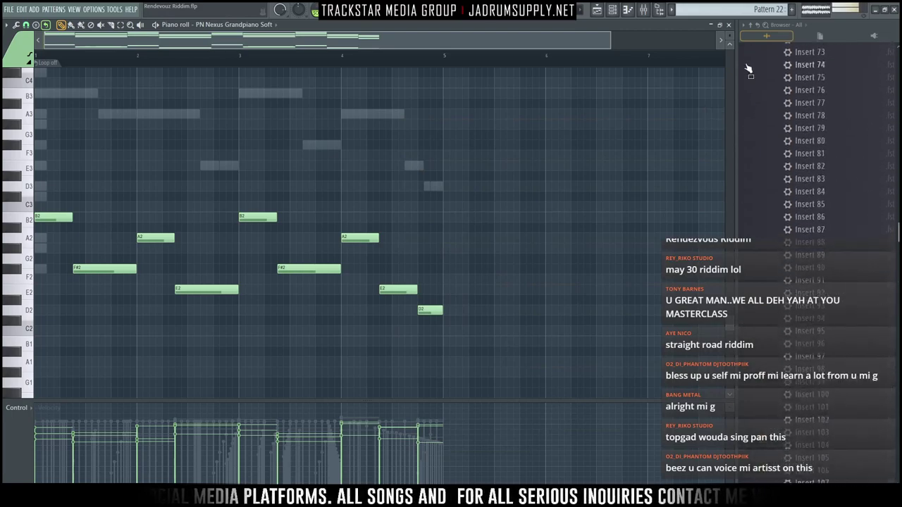
pyautogui.click(765, 141)
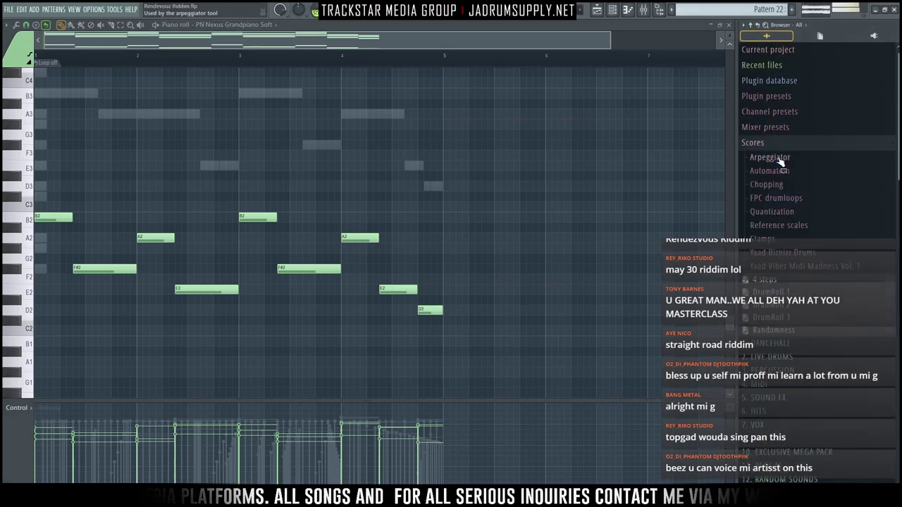
pyautogui.click(785, 255)
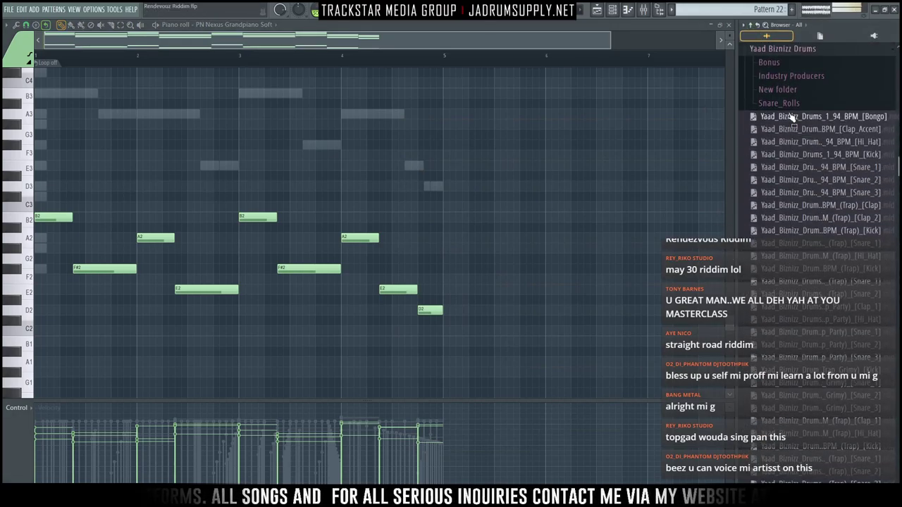
pyautogui.click(787, 62)
pyautogui.click(793, 65)
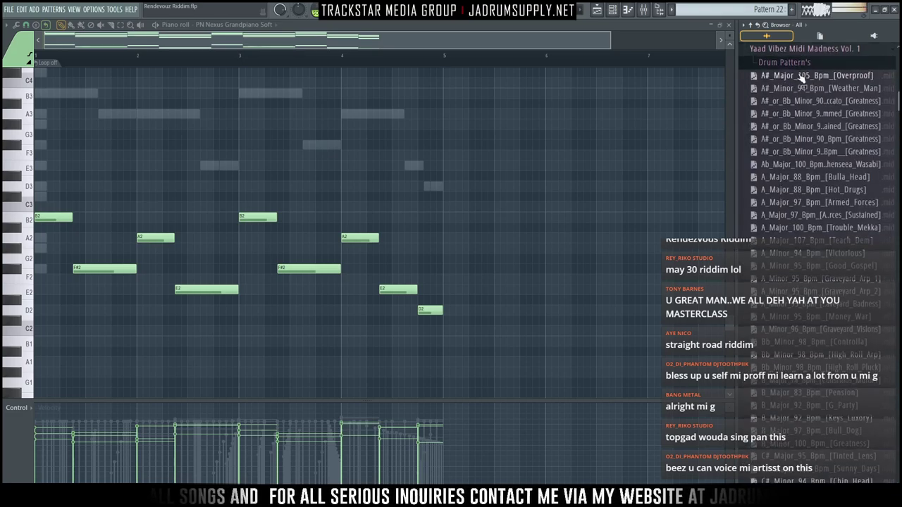
pyautogui.scroll(-20, 817, 144)
pyautogui.scroll(-5, 818, 169)
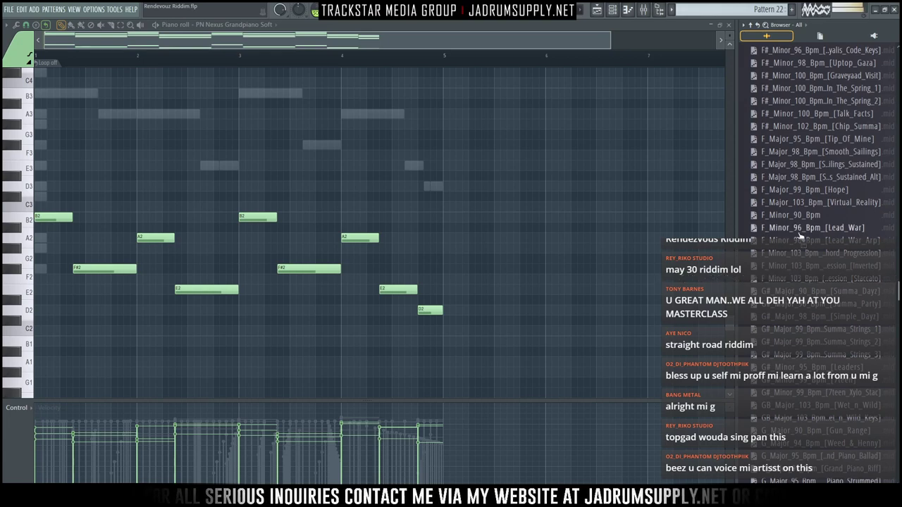
pyautogui.scroll(4, 809, 265)
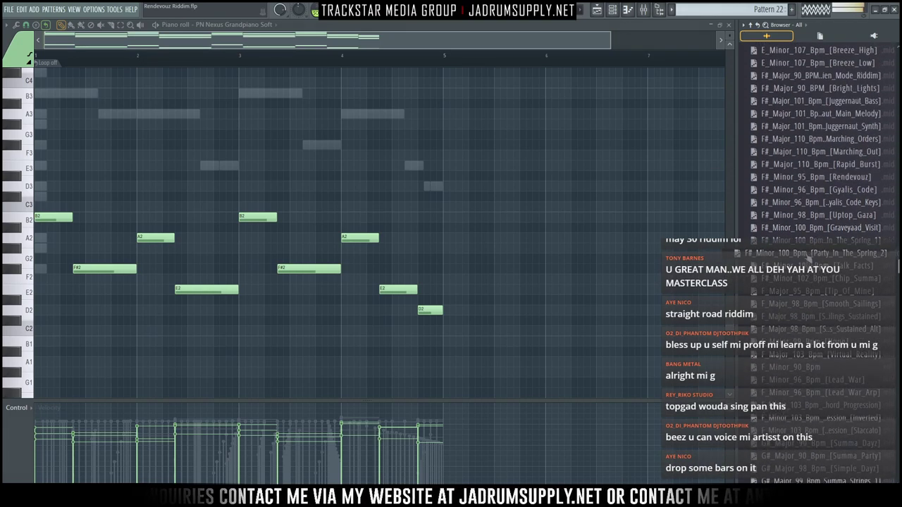
# Open the F#_Minor_95_Bpm_[Rendevouz] file in a new channel and close the sampler window
pyautogui.rightClick(810, 180)
pyautogui.click(825, 187)
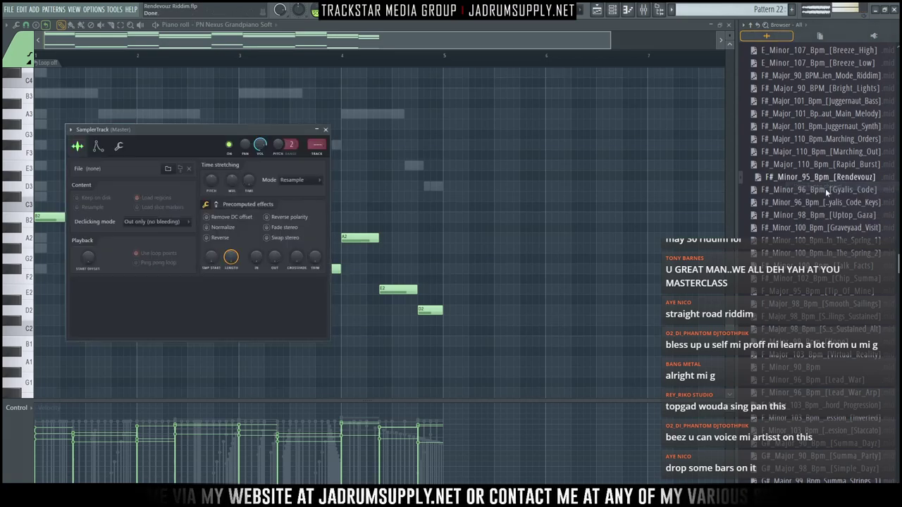
pyautogui.click(326, 130)
pyautogui.rightClick(782, 177)
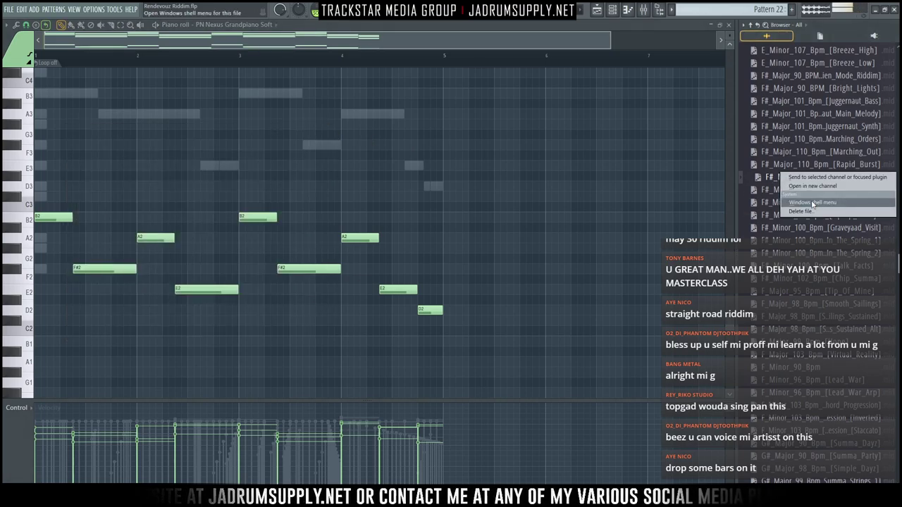
pyautogui.click(812, 203)
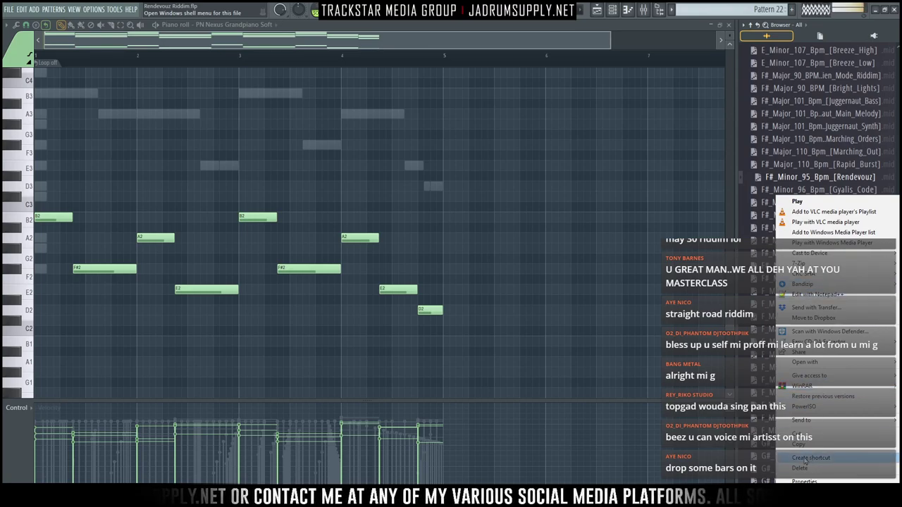
pyautogui.click(736, 367)
# Bring up File Explorer and copy F#_Minor_95_Bpm_[Rendevouz] from the browser into the Rendevouz Riddim folder
pyautogui.scroll(15, 783, 222)
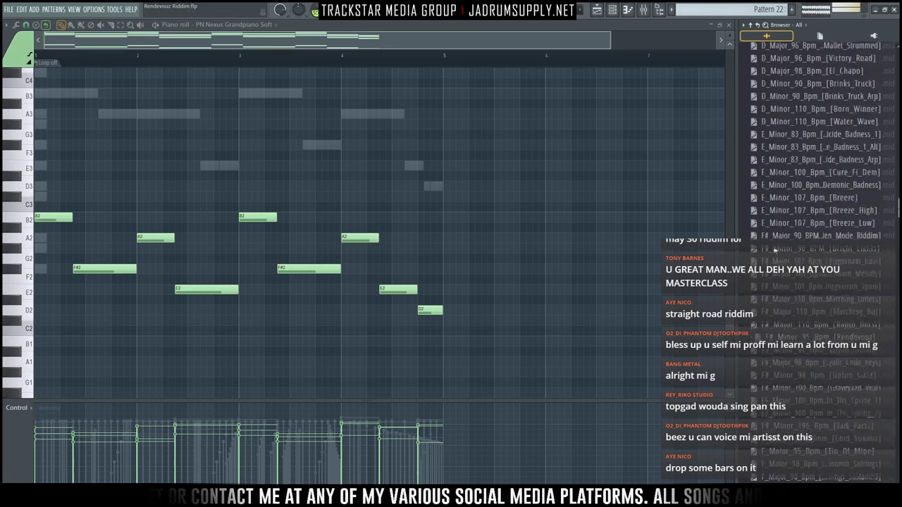
pyautogui.scroll(6, 783, 223)
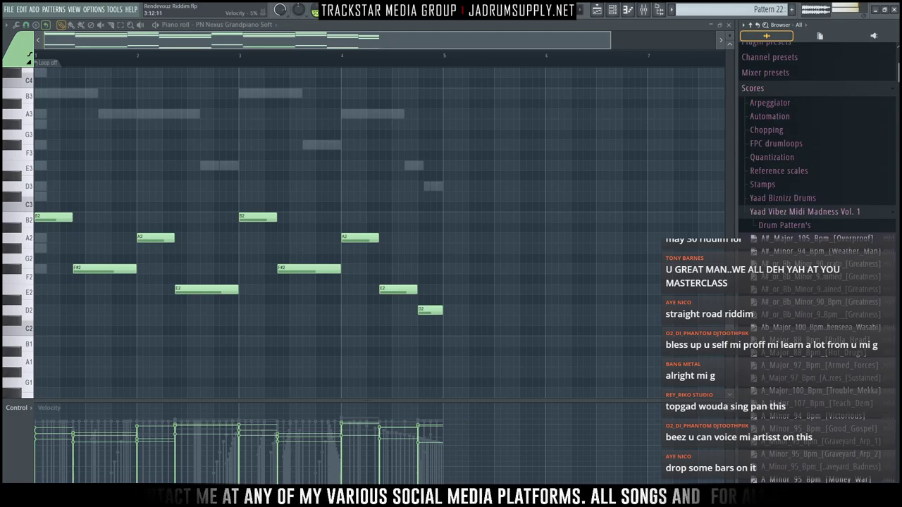
pyautogui.click(301, 497)
pyautogui.moveTo(503, 182); pyautogui.dragTo(901, 154)
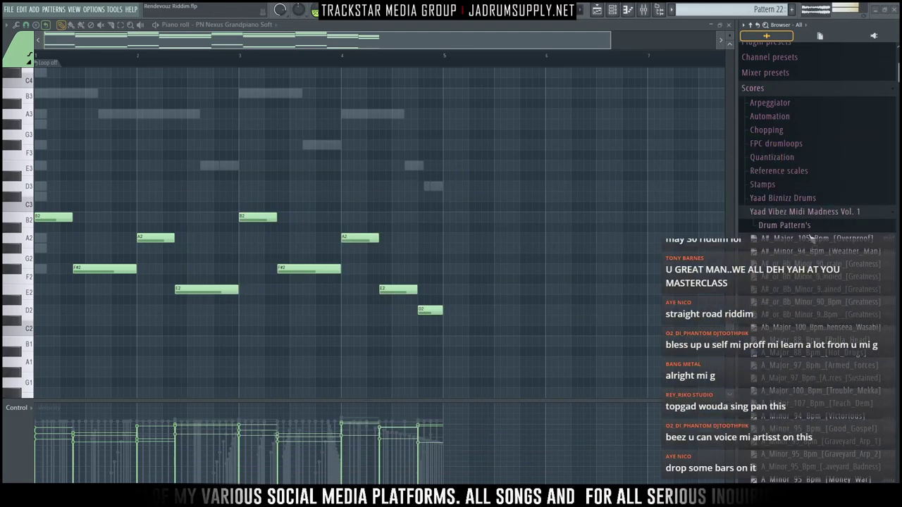
pyautogui.scroll(-12, 790, 212)
pyautogui.moveTo(802, 189); pyautogui.dragTo(804, 192)
pyautogui.moveTo(901, 243); pyautogui.dragTo(451, 104)
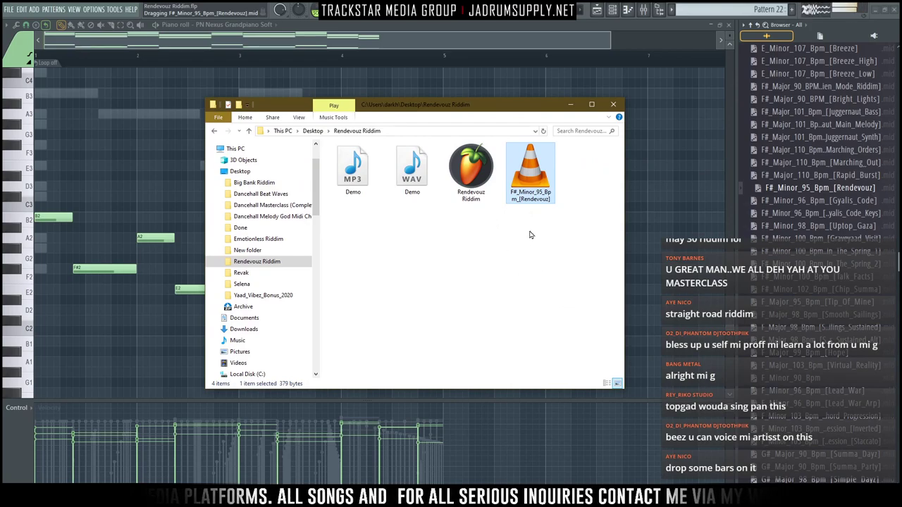
# Rename the MIDI file in the Rendevouz Riddim folder as Rendevouz_Chord_Progression_F#_Minor_95_Bpm_[Rendevouz]
pyautogui.click(520, 200)
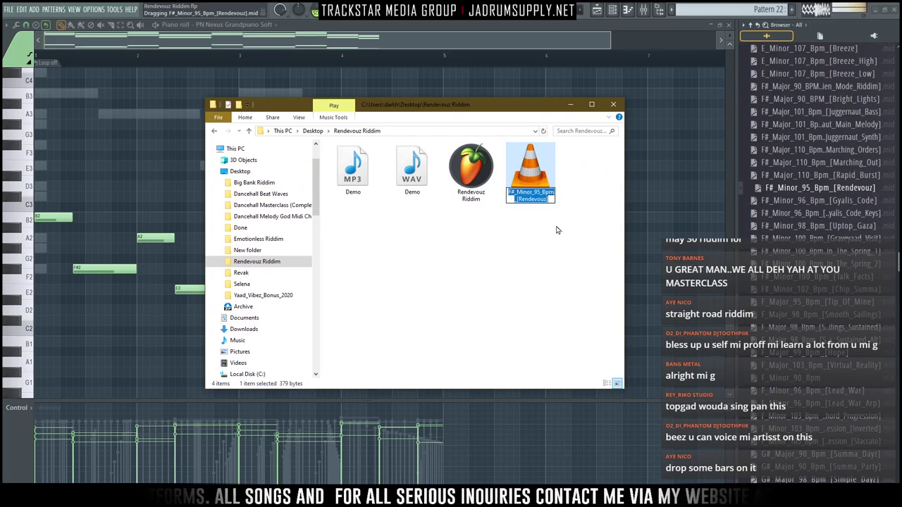
pyautogui.click(511, 195)
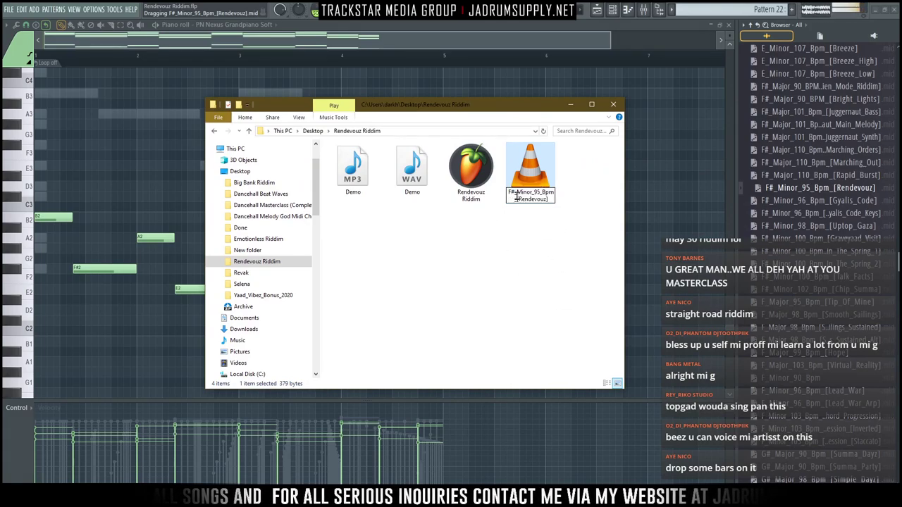
pyautogui.write('Rendevou')
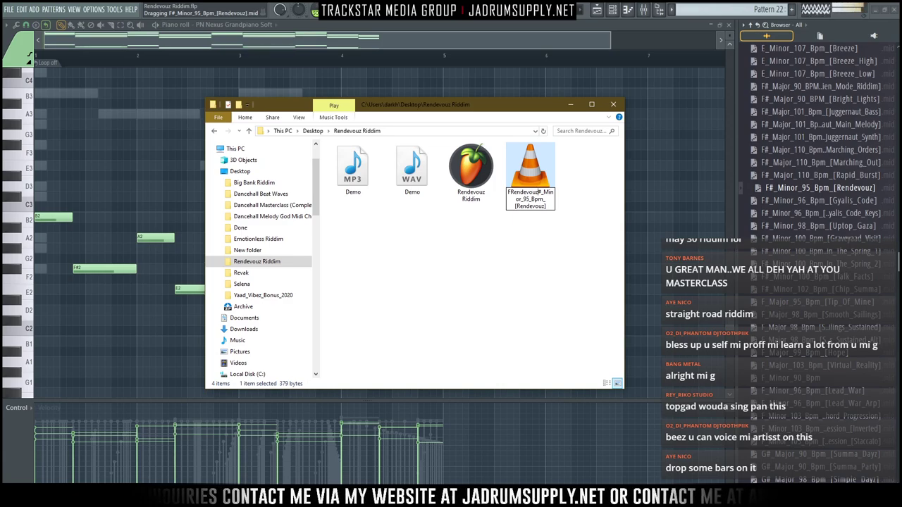
pyautogui.write('z_F')
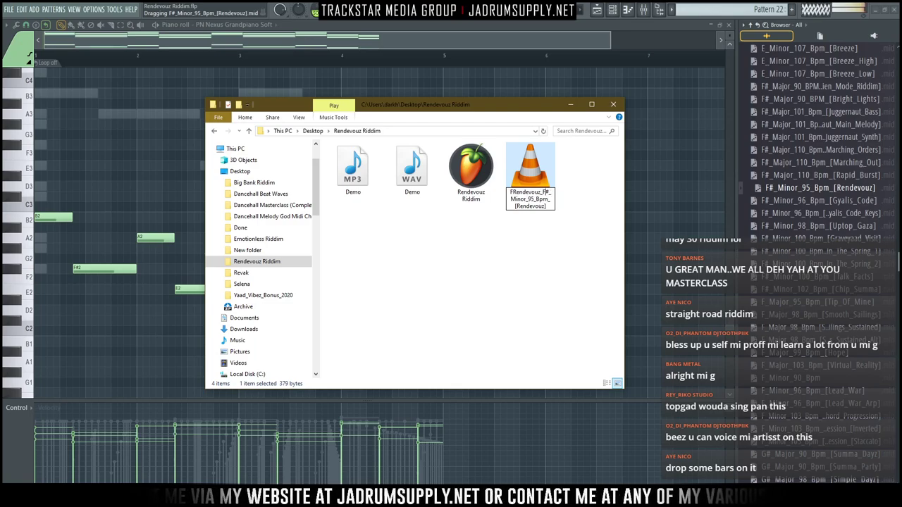
pyautogui.write('Chord')
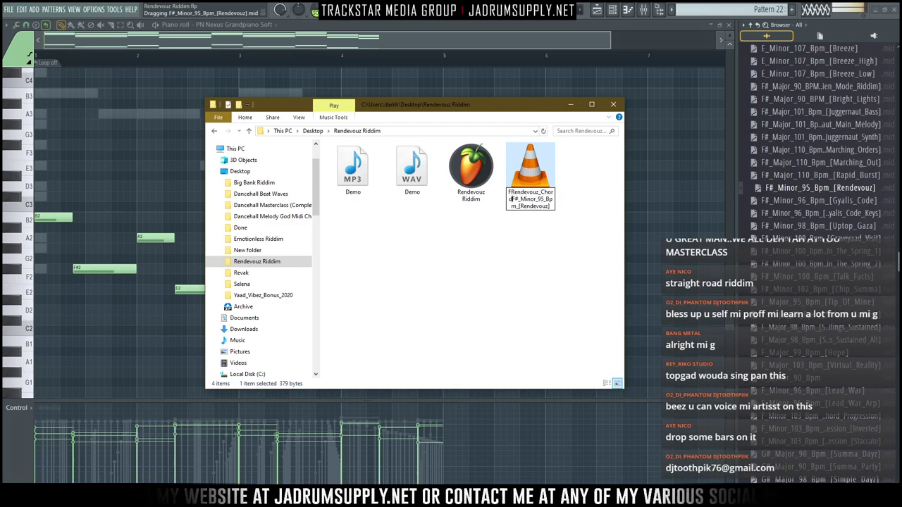
pyautogui.write('_Progres')
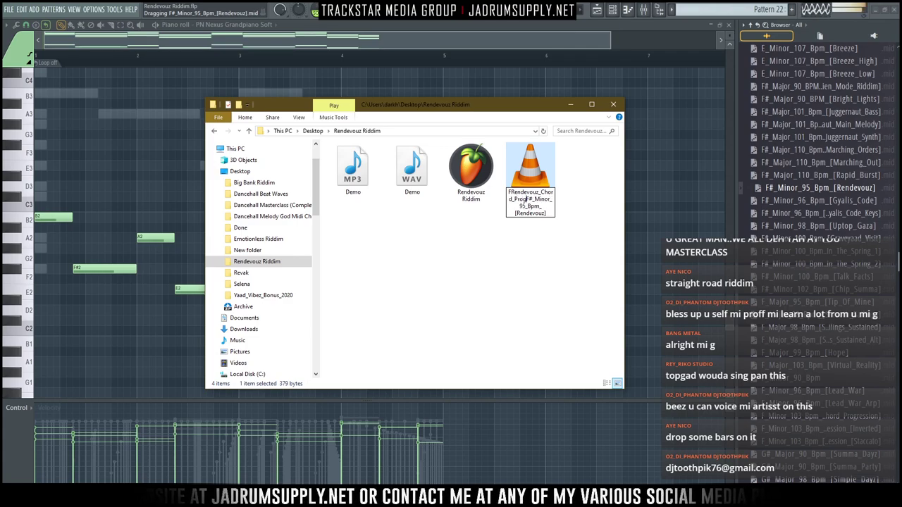
pyautogui.write('sion')
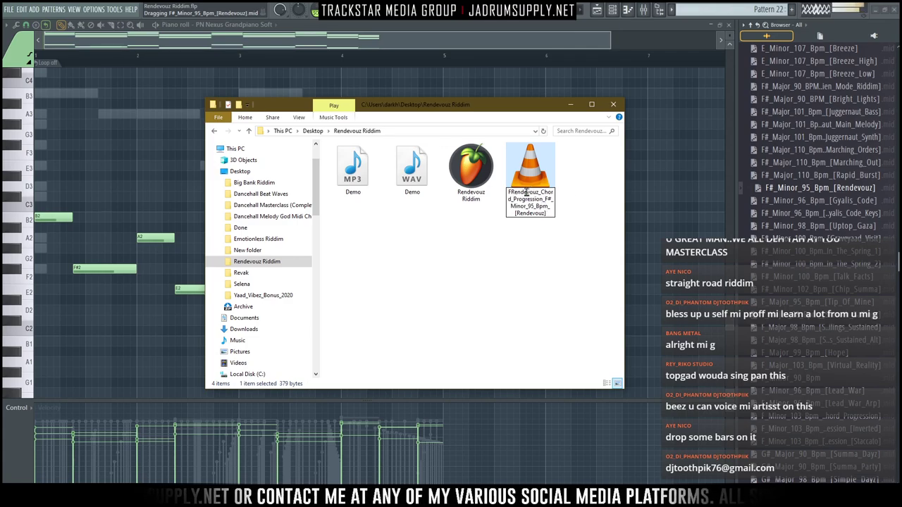
pyautogui.write('_')
pyautogui.click(498, 268)
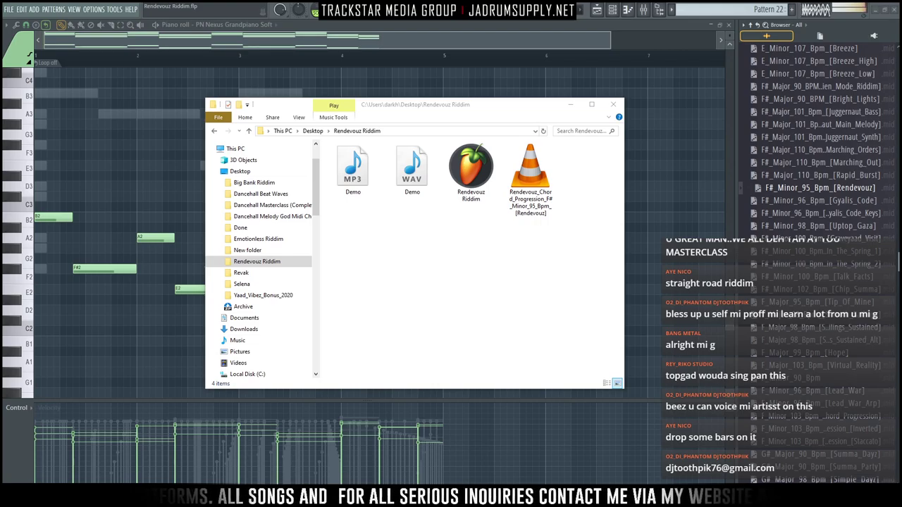
# Switch to the Bandzoogle site editor in Chrome, go to the Free Downloads page and open its main file list for editing
pyautogui.moveTo(901, 185); pyautogui.dragTo(331, 1)
pyautogui.scroll(-7, 90, 183)
pyautogui.scroll(3, 86, 207)
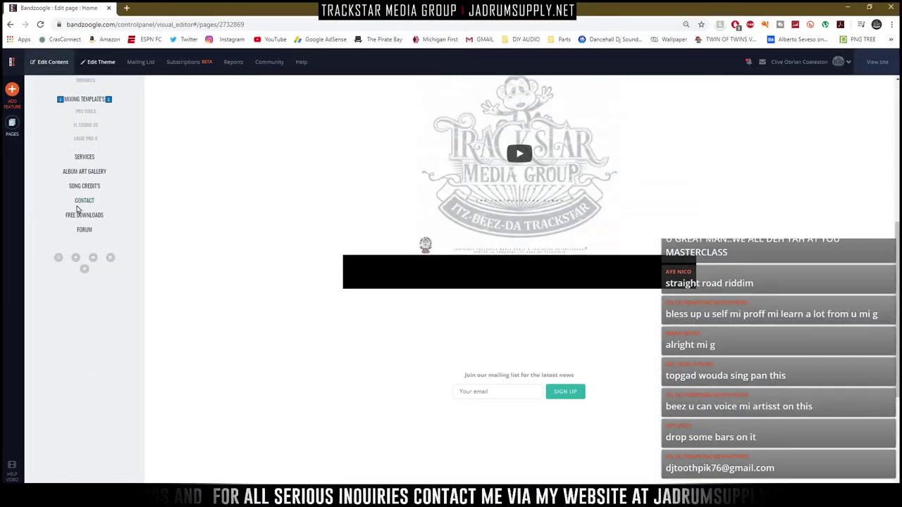
pyautogui.click(85, 214)
pyautogui.click(70, 216)
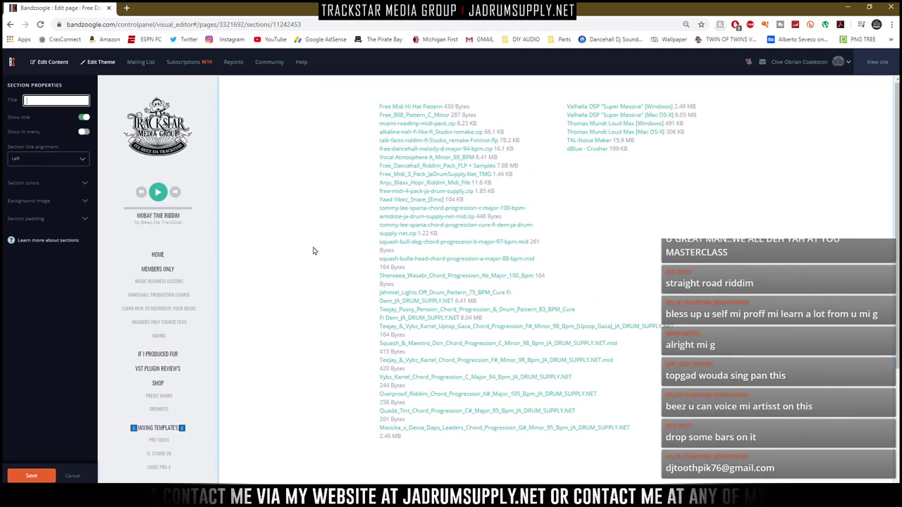
pyautogui.click(72, 476)
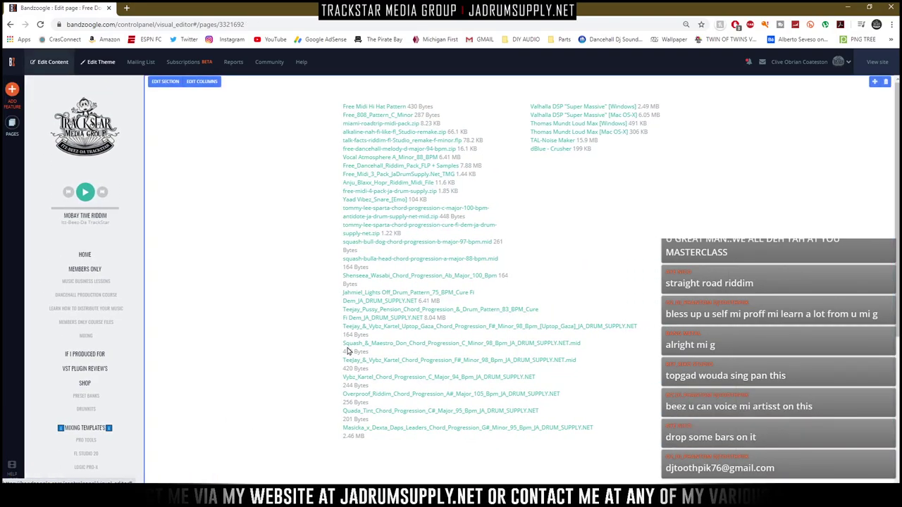
pyautogui.click(412, 202)
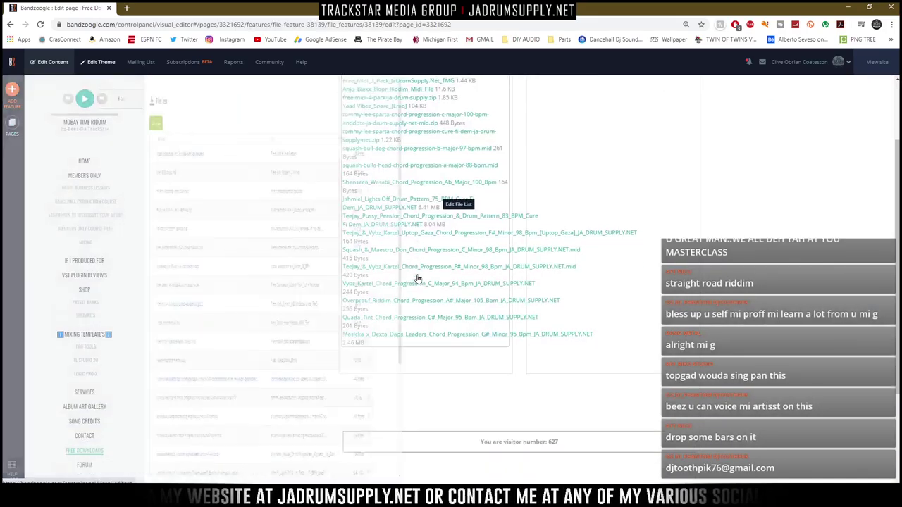
# Copy the _JA_DRUM_SUPPLY.NET ending from the title of the Masicka x Dexta Daps Leaders file and leave its edit form
pyautogui.scroll(-2, 463, 337)
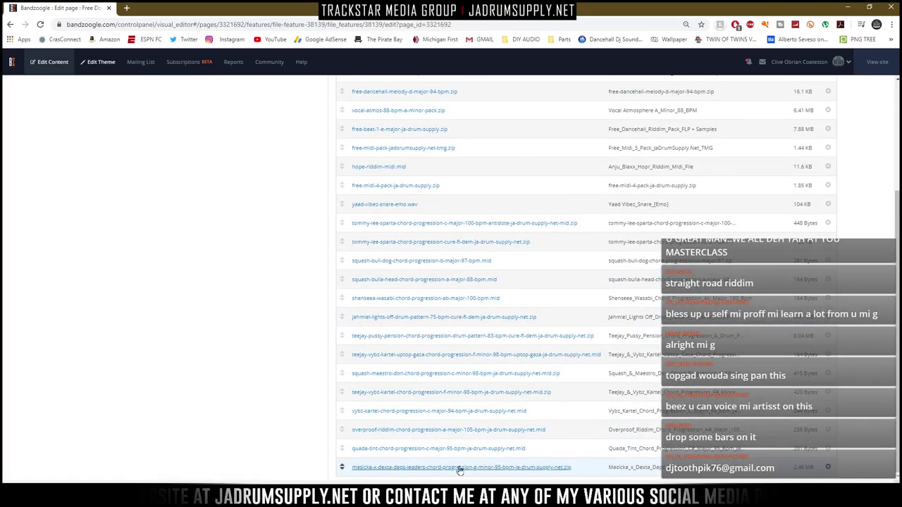
pyautogui.click(529, 469)
pyautogui.click(459, 168)
pyautogui.moveTo(490, 163); pyautogui.dragTo(657, 176)
pyautogui.click(466, 163)
pyautogui.moveTo(453, 163); pyautogui.dragTo(566, 183)
pyautogui.hotkey('ctrl', 'c')
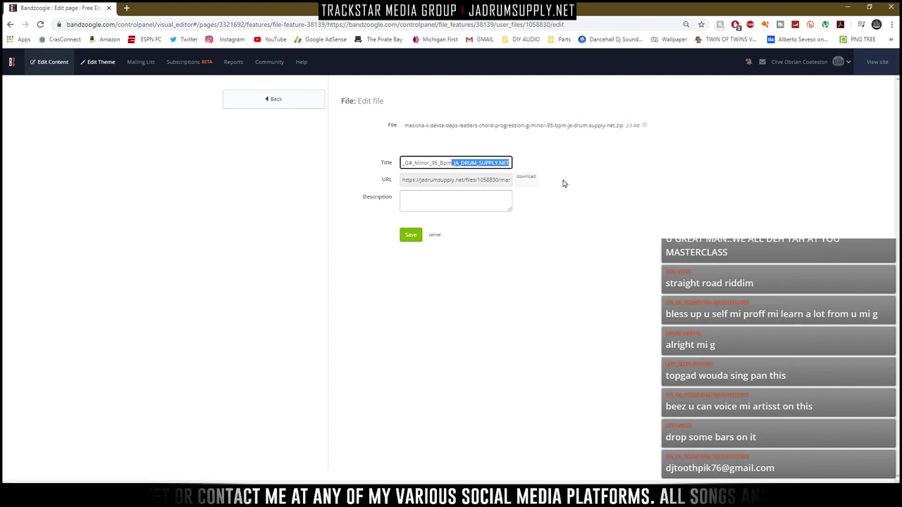
pyautogui.click(411, 235)
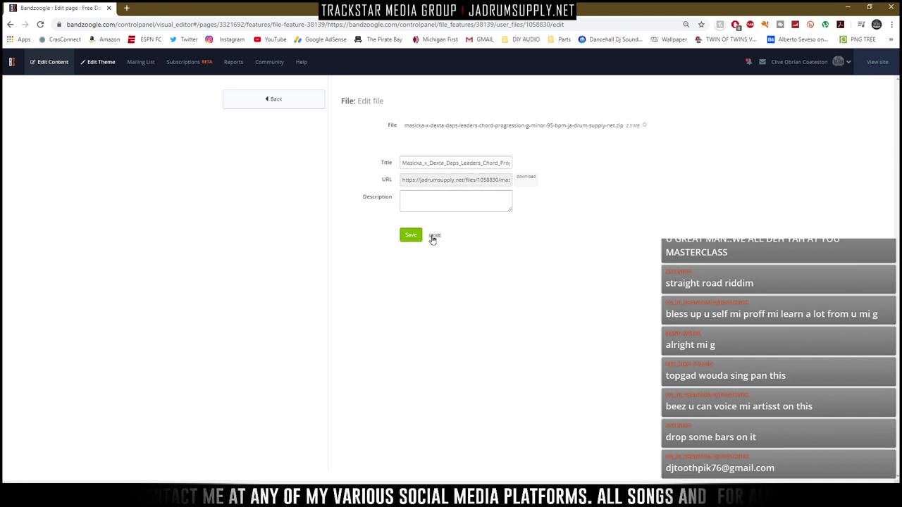
# Start adding a new file to the list and browse for the upload in the Rendevouz Riddim folder on the Desktop
pyautogui.click(347, 124)
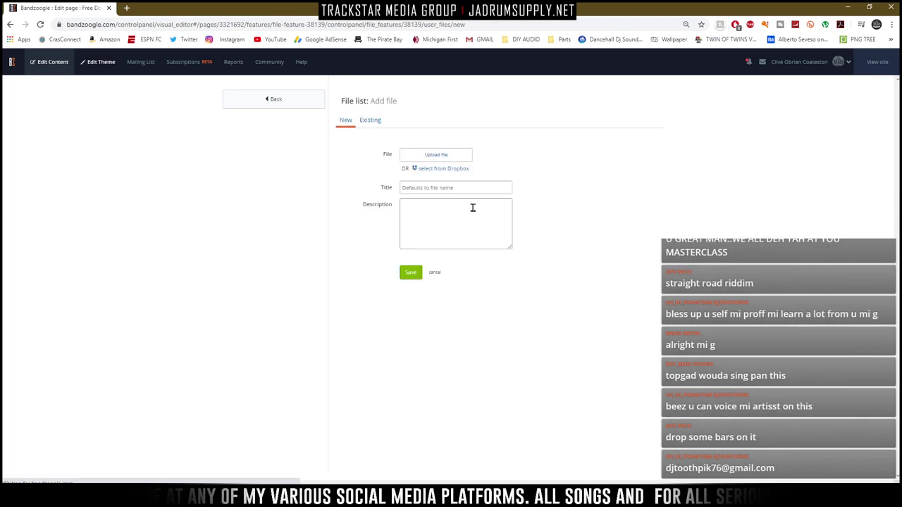
pyautogui.click(432, 152)
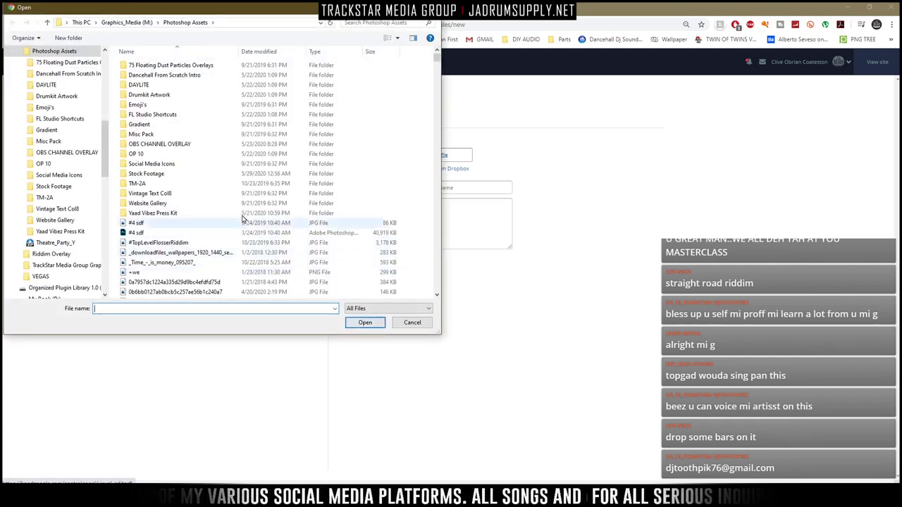
pyautogui.scroll(15, 58, 105)
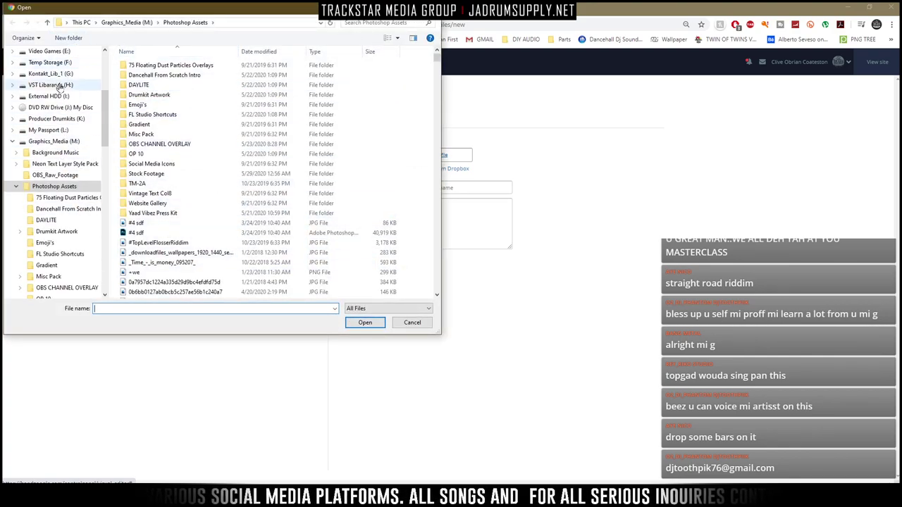
pyautogui.click(41, 126)
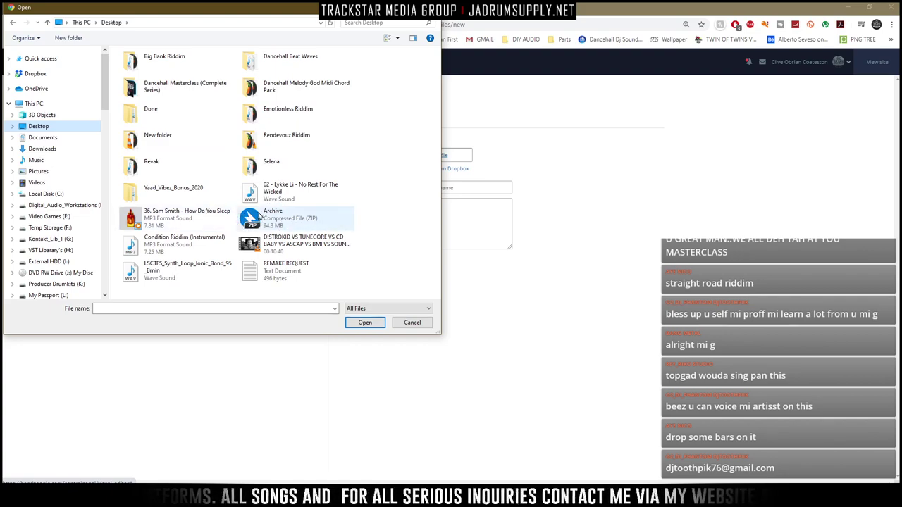
pyautogui.doubleClick(274, 141)
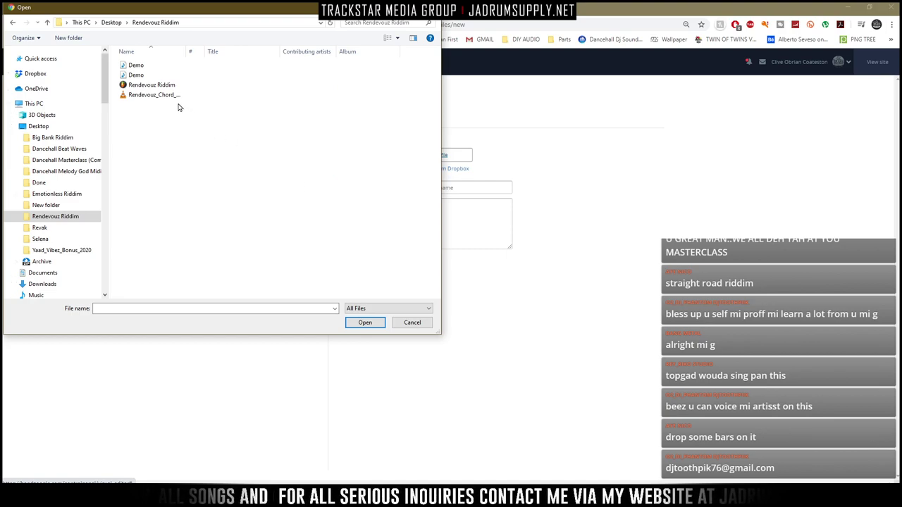
# Replace the _[Rendevouz] ending of the chord progression file's name with _JA_DRUM_SUPPLY.NET and upload the file
pyautogui.click(171, 97)
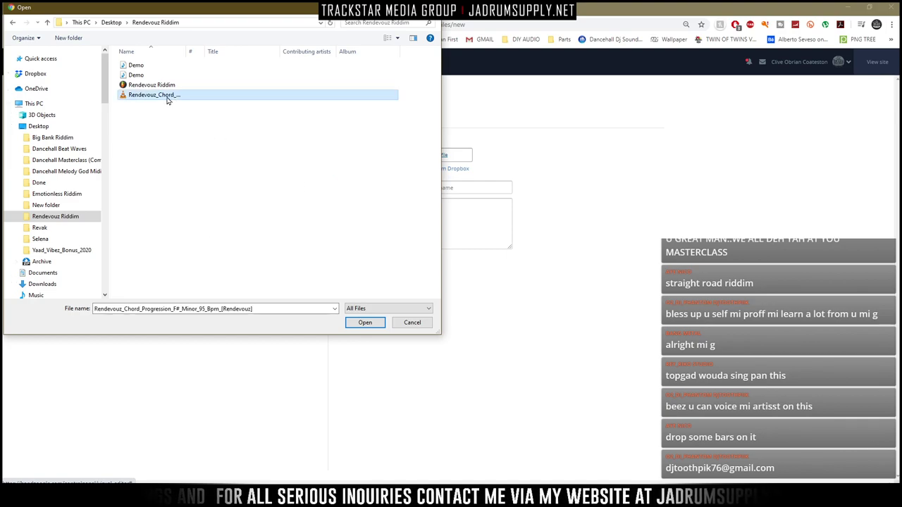
pyautogui.press('F2')
pyautogui.moveTo(255, 95); pyautogui.dragTo(346, 110)
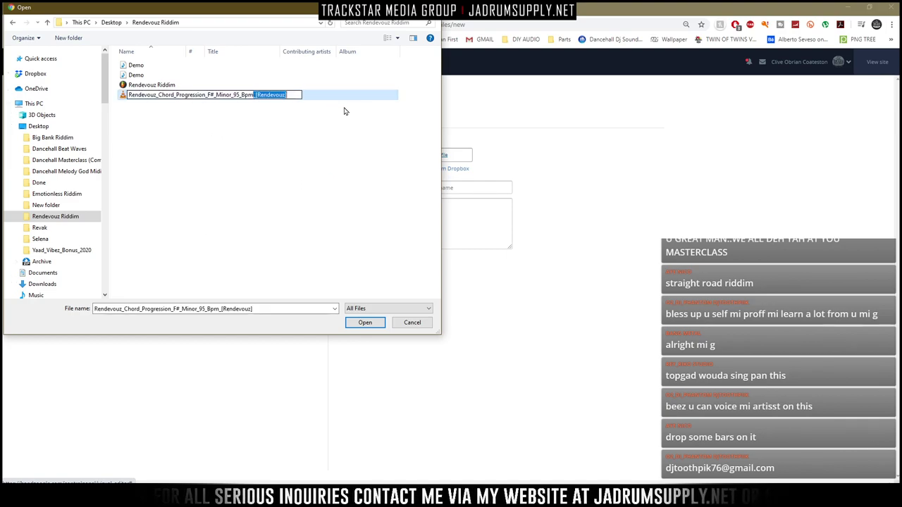
pyautogui.hotkey('ctrl', 'v')
pyautogui.press('Return')
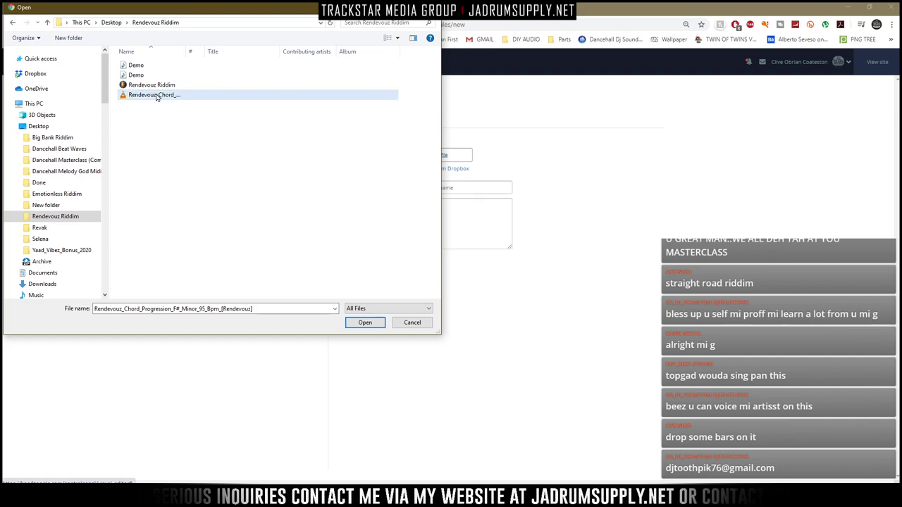
pyautogui.doubleClick(157, 97)
# Title the upload Rendevouz_Chord_Progression_F#_Minor_95_Bpm_JA_DRUM_SUPPLY.NET, copied from its name in File Explorer, and save the entry
pyautogui.click(465, 174)
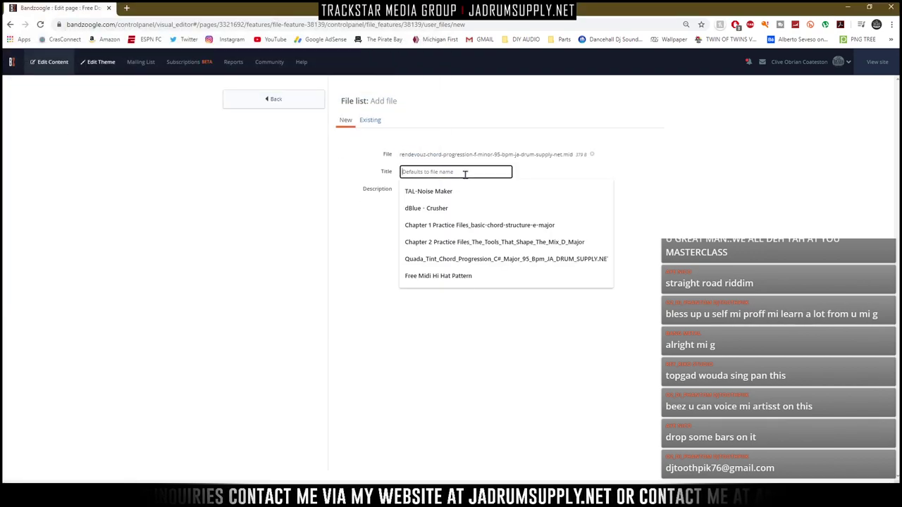
pyautogui.write('_JA_DRUM_SUPPLY.NET')
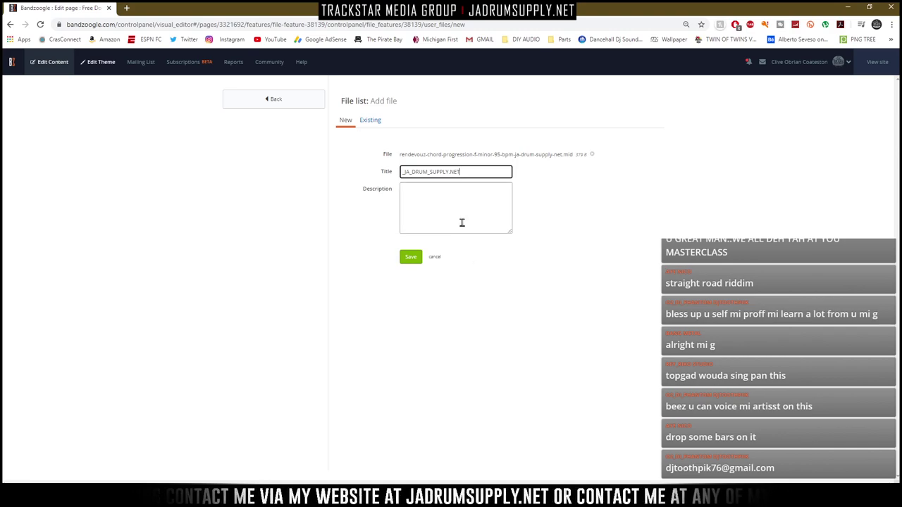
pyautogui.click(286, 496)
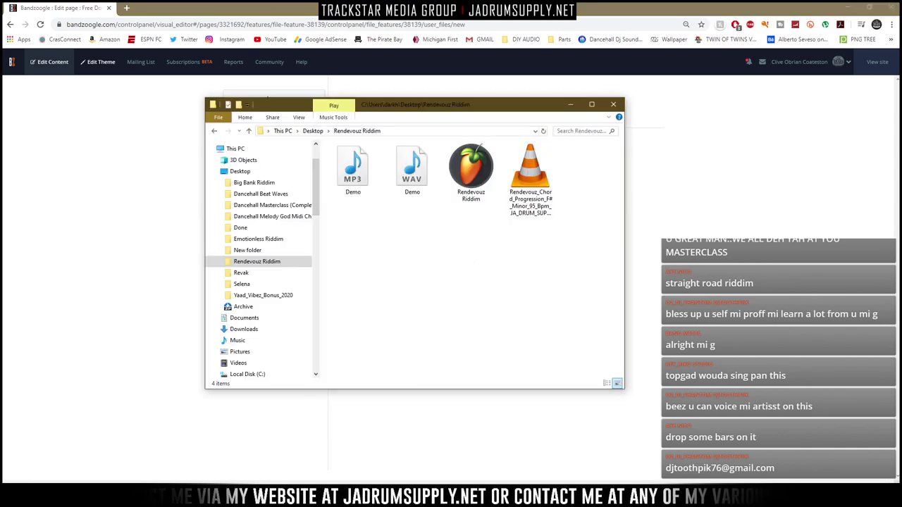
pyautogui.click(520, 204)
pyautogui.press('F2')
pyautogui.hotkey('ctrl', 'x')
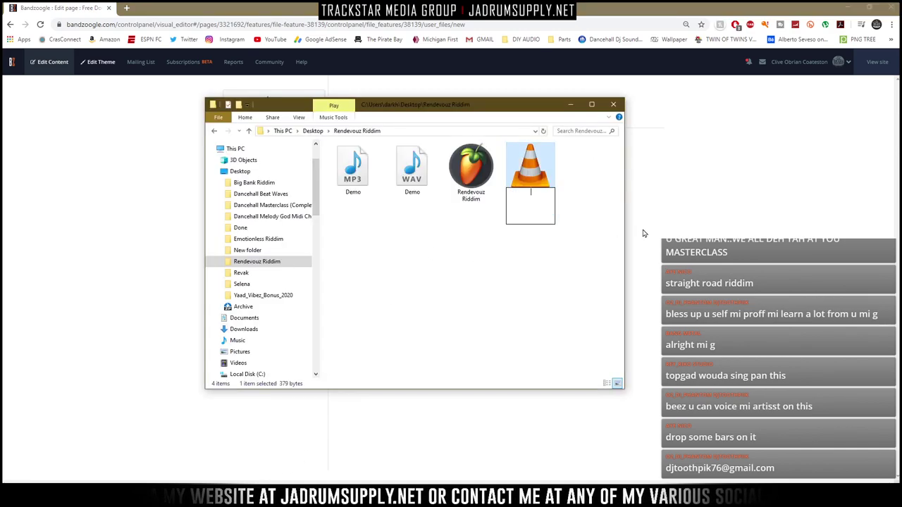
pyautogui.click(644, 234)
pyautogui.click(432, 175)
pyautogui.hotkey('ctrl', 'a')
pyautogui.hotkey('ctrl', 'v')
pyautogui.click(410, 256)
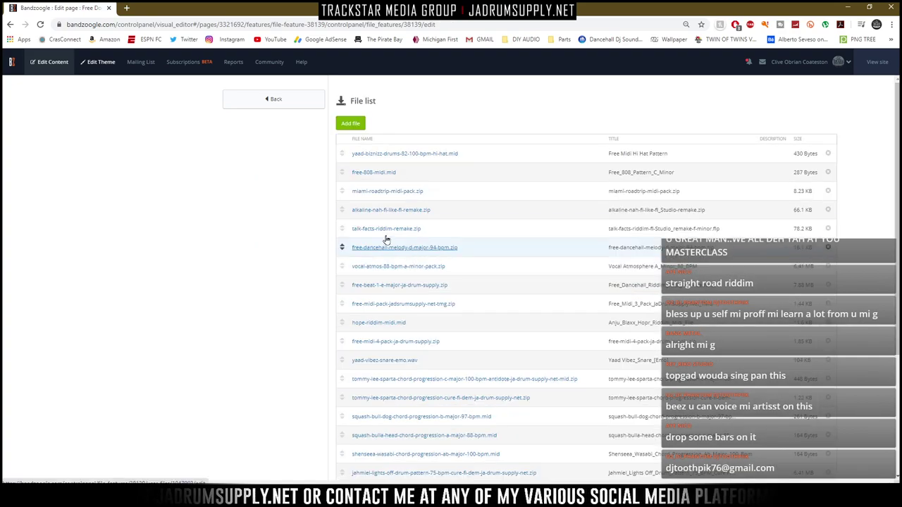
# Check the new Rendevouz entry in the file list and on the live Free Downloads page of jadrumsupply.net, opened in a separate tab
pyautogui.scroll(-3, 399, 189)
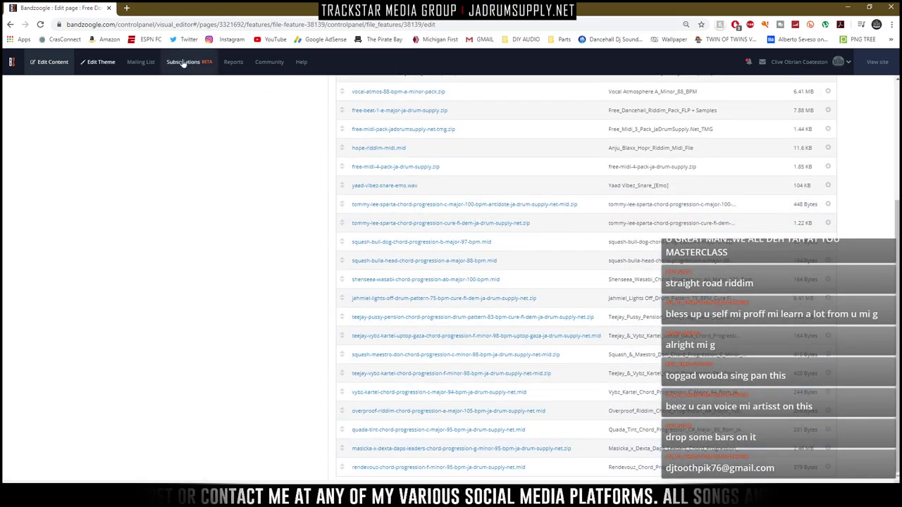
pyautogui.click(125, 10)
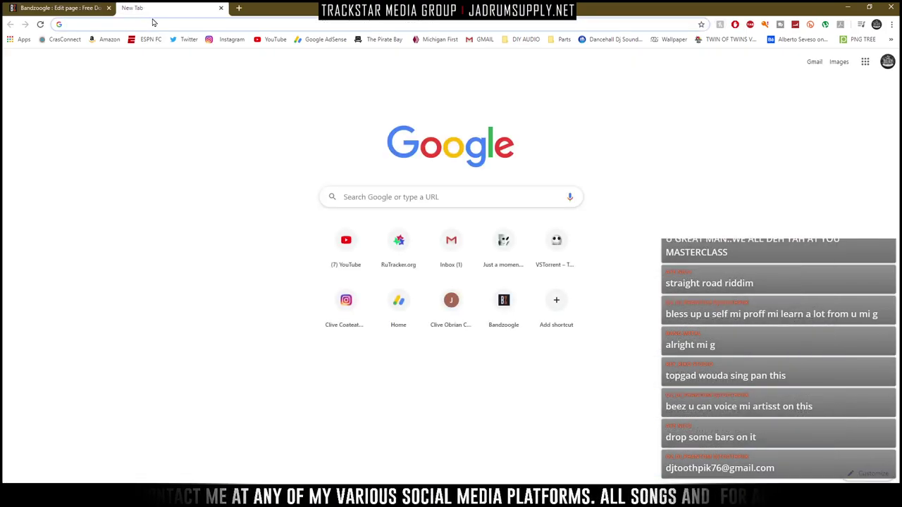
pyautogui.write('ja')
pyautogui.press('Return')
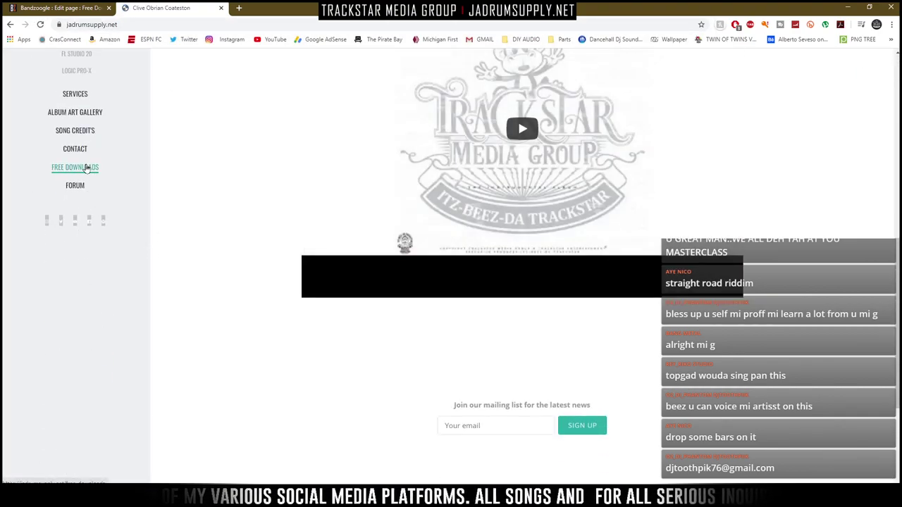
pyautogui.click(79, 167)
pyautogui.scroll(-4, 240, 183)
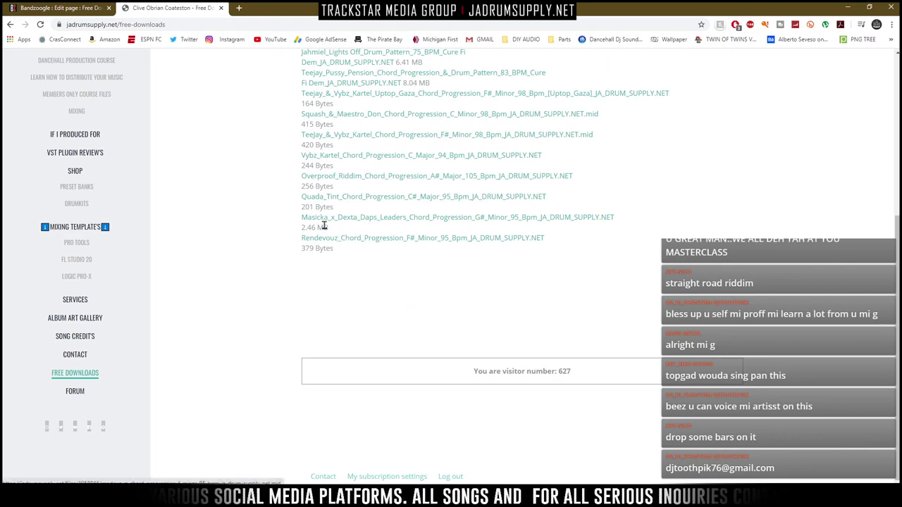
pyautogui.moveTo(295, 222); pyautogui.dragTo(314, 181)
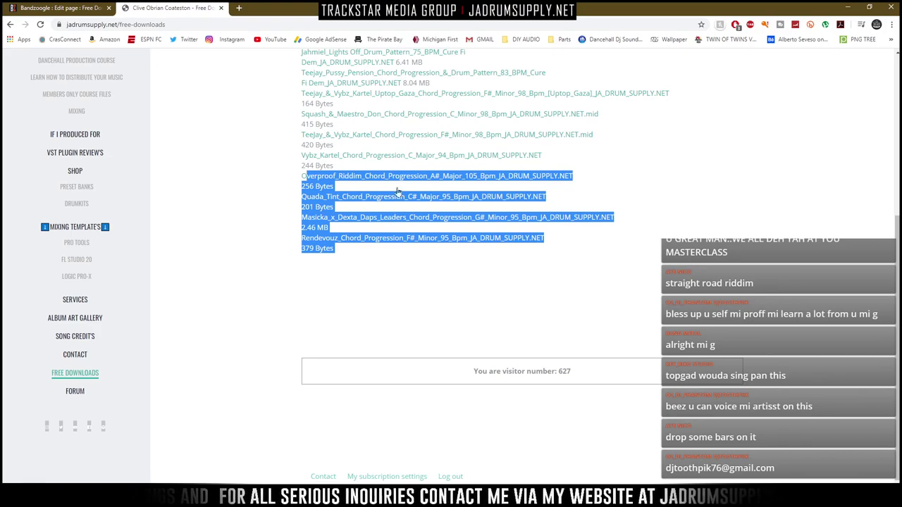
pyautogui.click(218, 7)
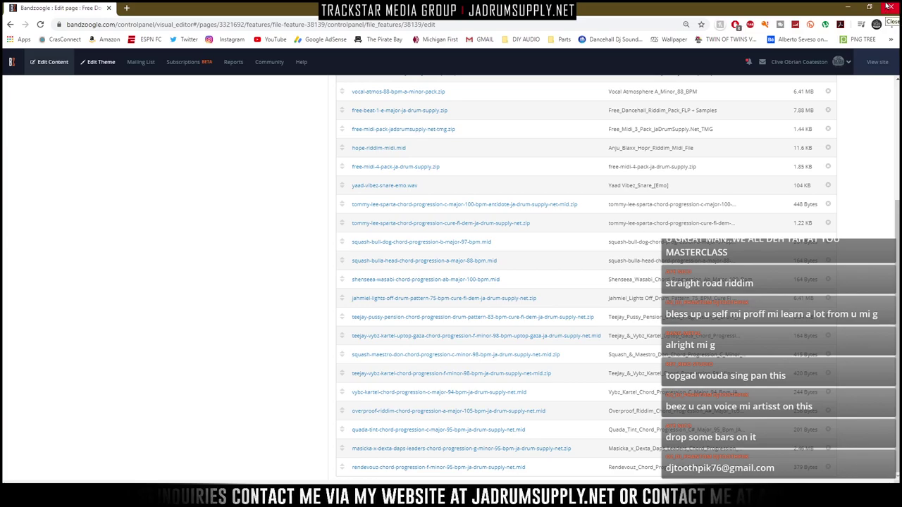
# Open the Gmail inbox from the browser's bookmarks
pyautogui.click(485, 39)
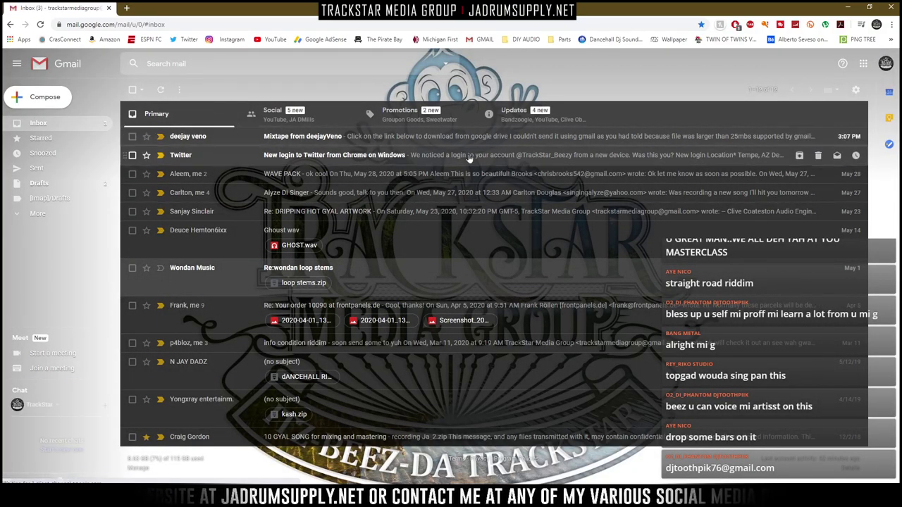
# Compose a new email to the two recipients' addresses with the subject Rendevouz Riddim From TrackStar Media Group
pyautogui.click(61, 101)
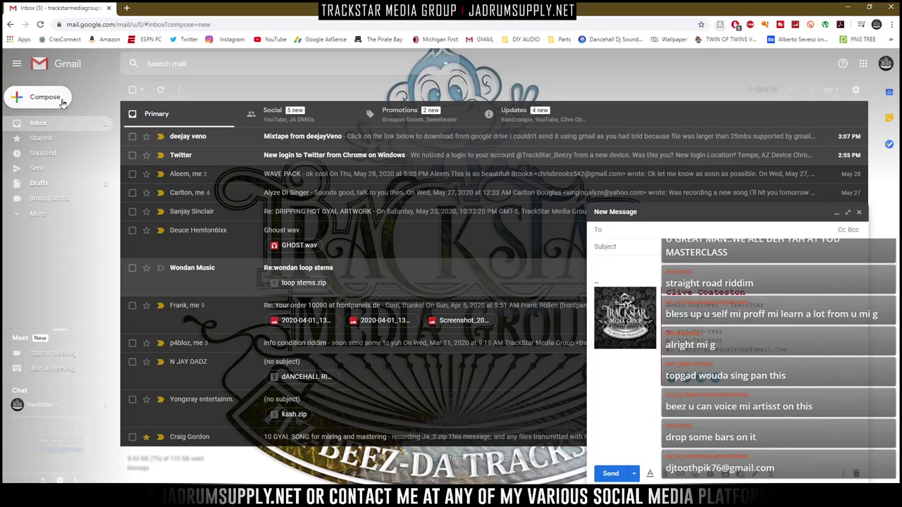
pyautogui.write('bang')
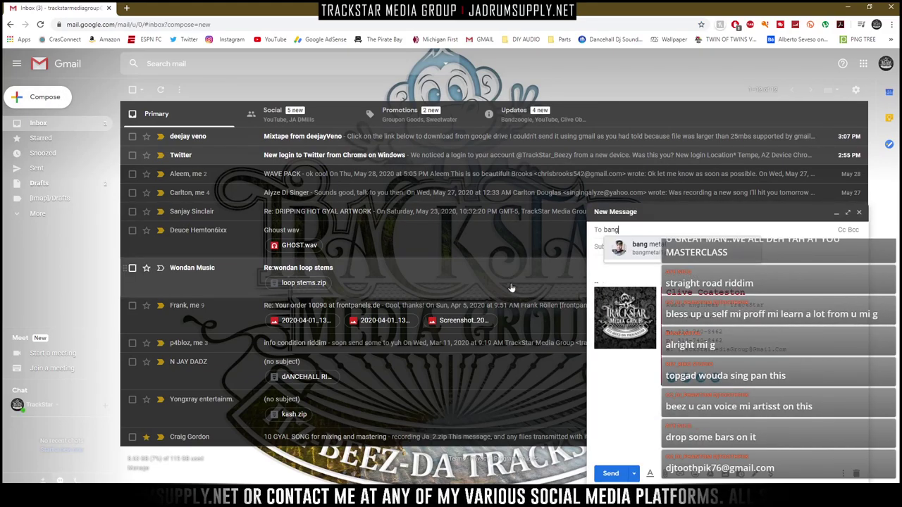
pyautogui.click(648, 245)
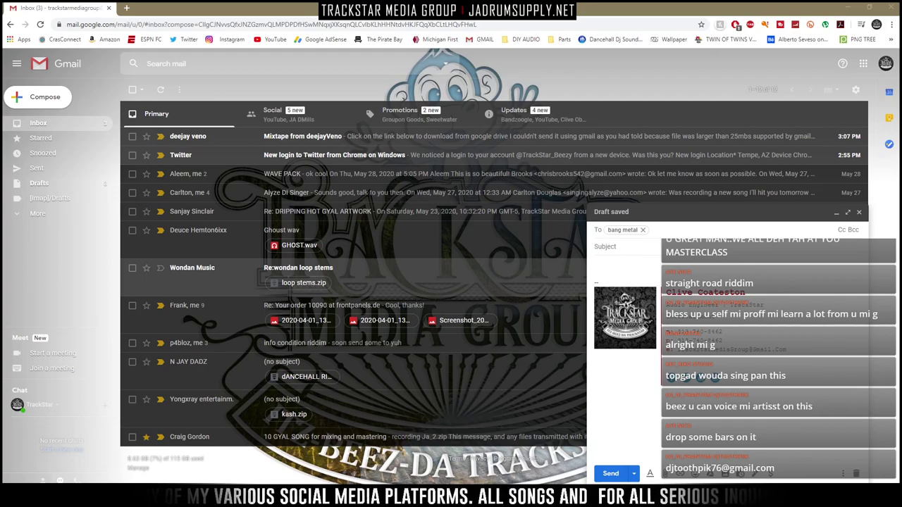
pyautogui.click(671, 228)
pyautogui.hotkey('ctrl', 'v')
pyautogui.click(640, 256)
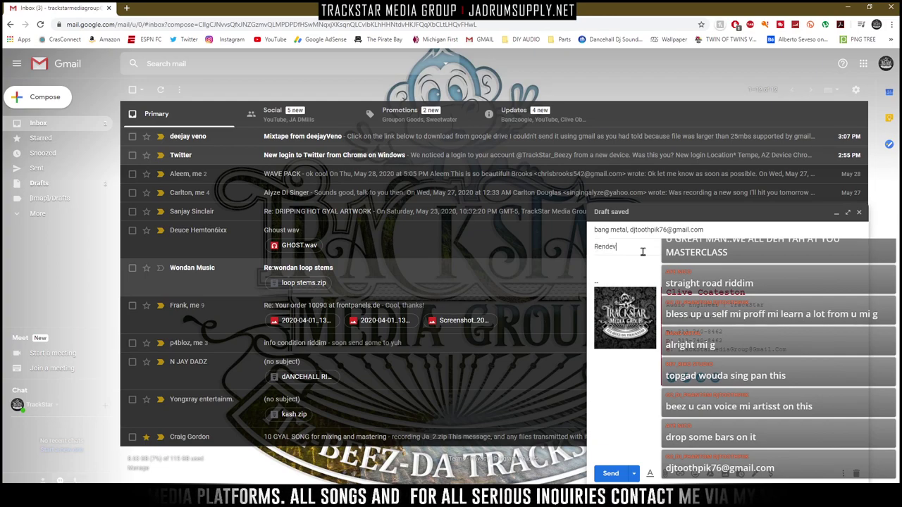
pyautogui.write('Rendevouz Riddim From TrackStar Media Group')
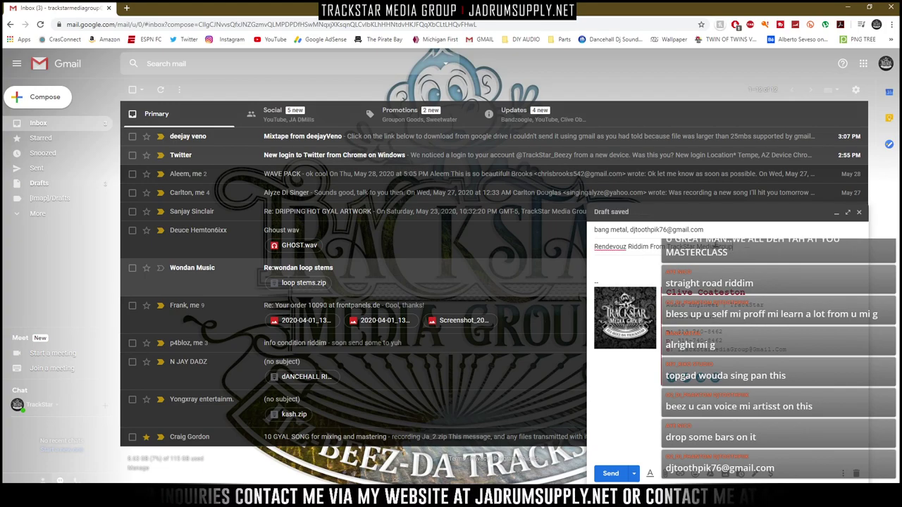
# Duplicate the Demo MP3 and WAV files within the Rendevouz Riddim folder in File Explorer
pyautogui.click(211, 498)
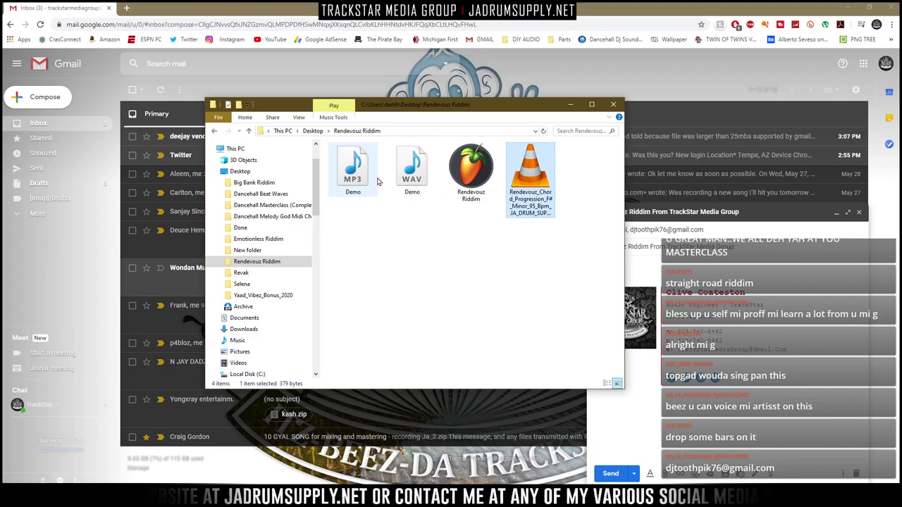
pyautogui.moveTo(411, 209); pyautogui.dragTo(359, 179)
pyautogui.rightClick(359, 179)
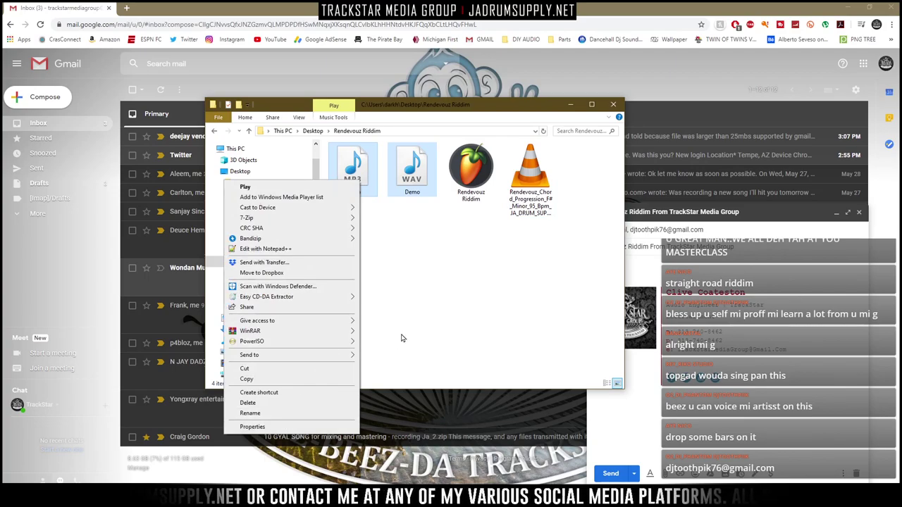
pyautogui.click(355, 195)
pyautogui.moveTo(422, 205); pyautogui.dragTo(356, 170)
pyautogui.hotkey('ctrl', 'c')
pyautogui.hotkey('ctrl', 'v')
# Try to rename the two Demo copies with the text held in the clipboard
pyautogui.rightClick(411, 172)
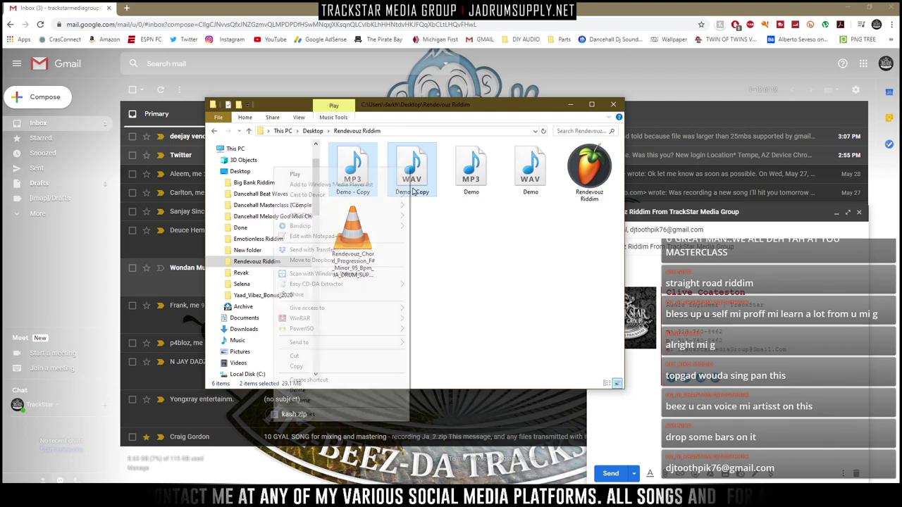
pyautogui.click(300, 400)
pyautogui.hotkey('ctrl', 'v')
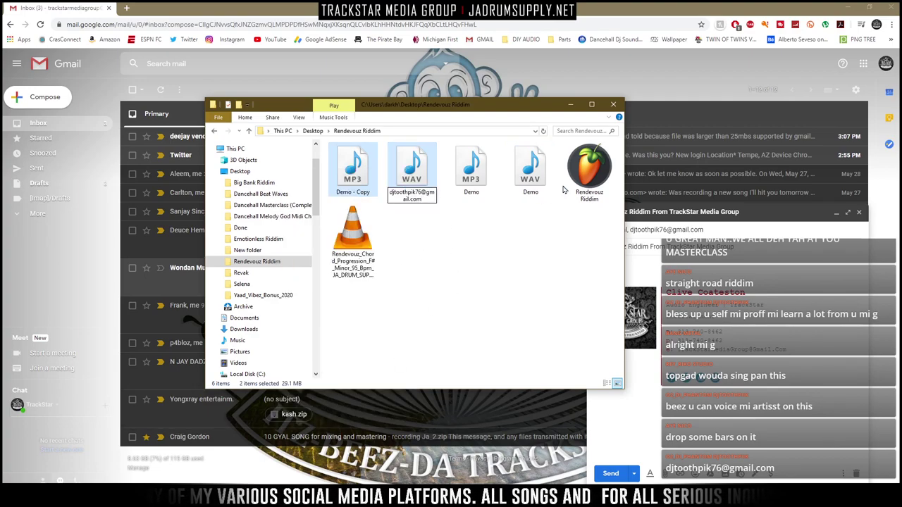
# Rename the copied MP3 and WAV files as Rendevouz Riddim, reusing the project file's name
pyautogui.click(589, 198)
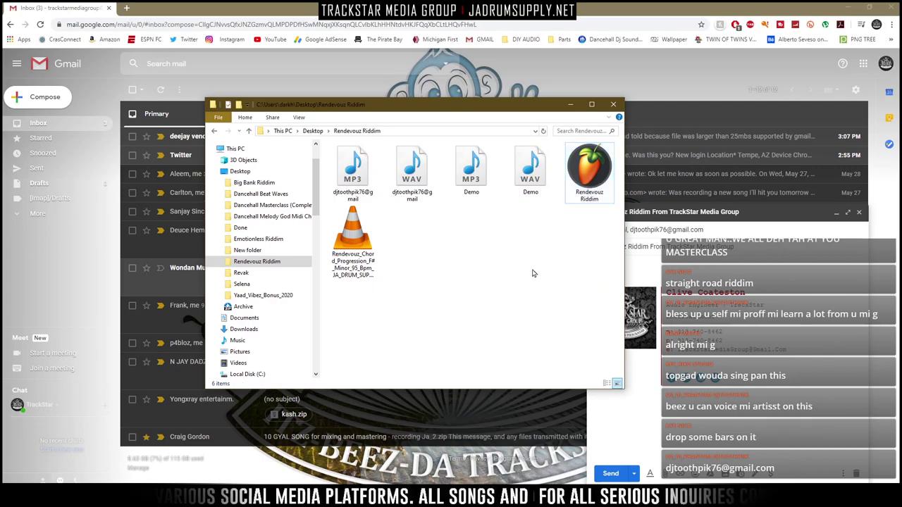
pyautogui.click(413, 185)
pyautogui.keyDown('ctrl'); pyautogui.click(352, 169); pyautogui.keyUp('ctrl')
pyautogui.rightClick(423, 170)
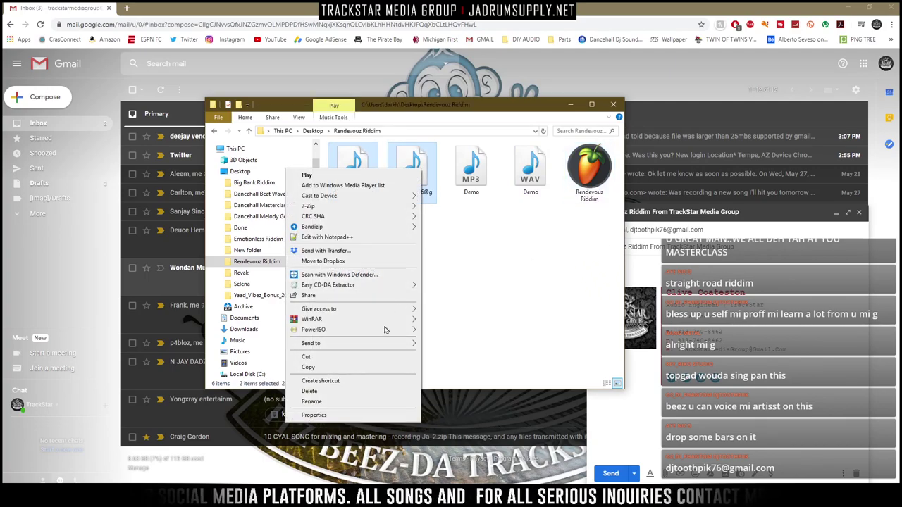
pyautogui.click(332, 403)
pyautogui.hotkey('ctrl', 'v')
pyautogui.click(470, 303)
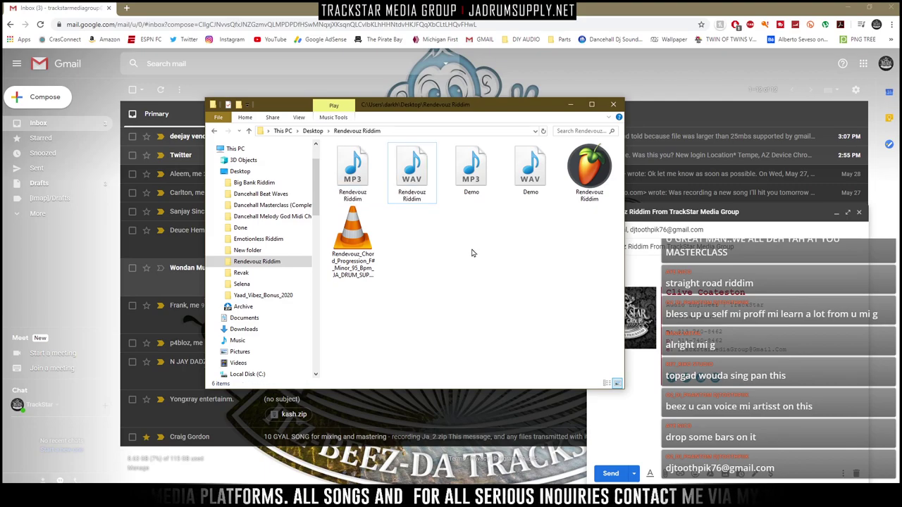
# Attach the Rendevouz Riddim MP3 and WAV files to the open email draft in Gmail
pyautogui.click(406, 177)
pyautogui.keyDown('ctrl'); pyautogui.click(361, 169); pyautogui.keyUp('ctrl')
pyautogui.moveTo(348, 177); pyautogui.dragTo(638, 323)
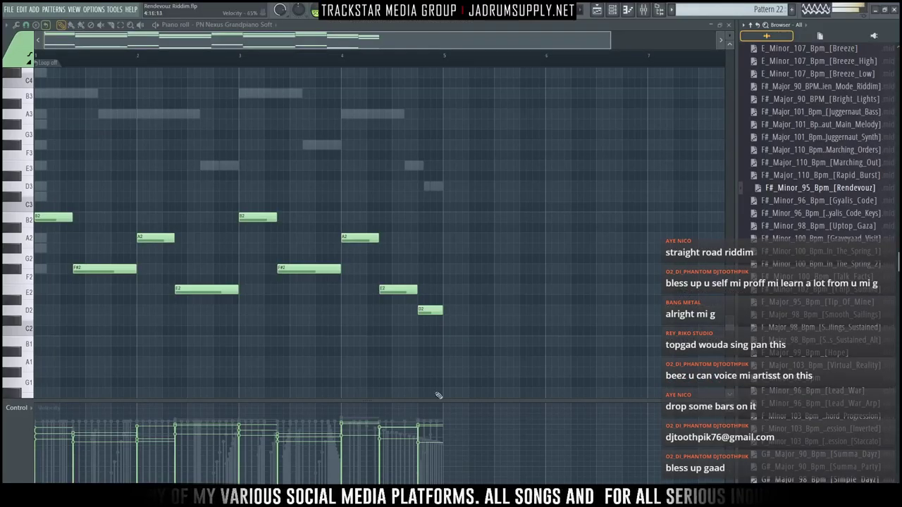
# Examine the Rendevouz Riddim project in FL Studio, including its mixer, channel rack and the playlist tracks around the Demo clip
pyautogui.press('F9')
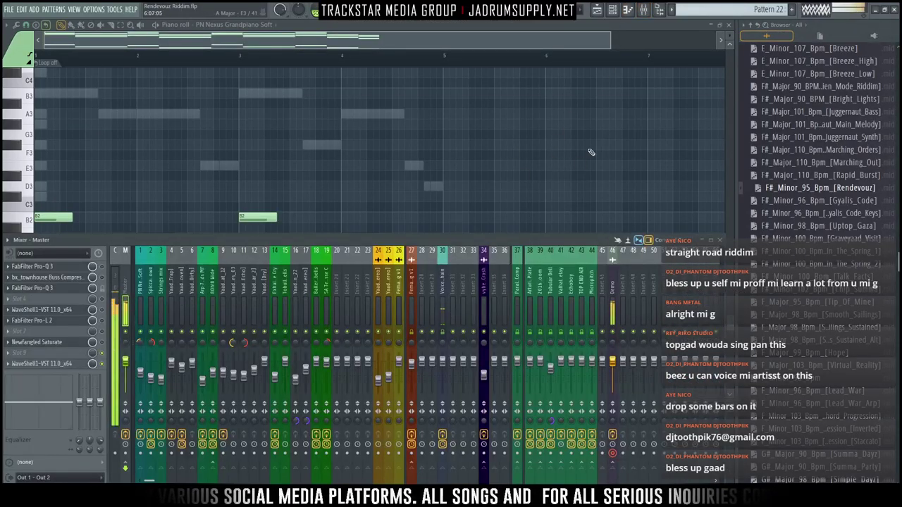
pyautogui.click(614, 11)
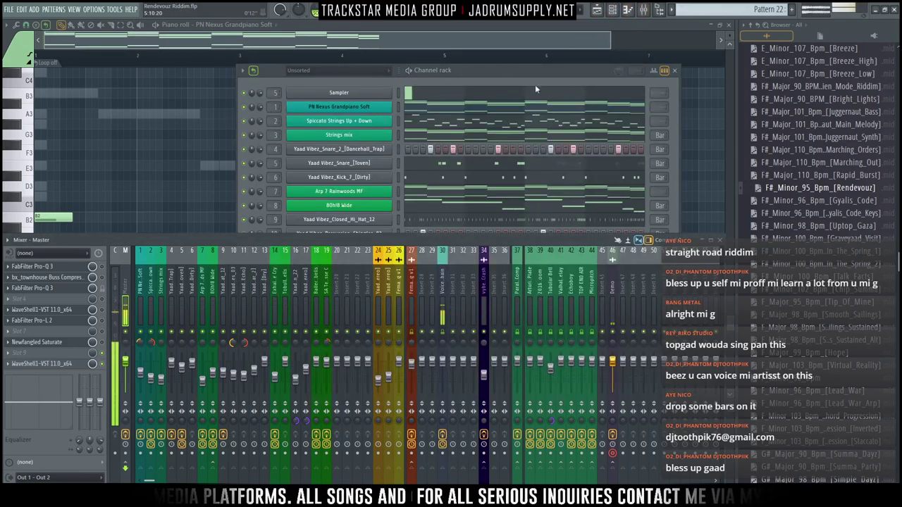
pyautogui.click(597, 10)
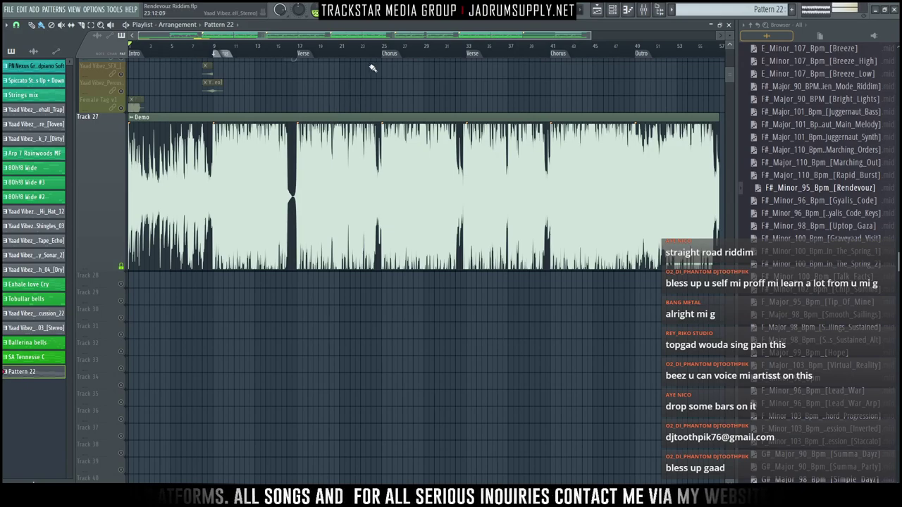
pyautogui.scroll(-2, 371, 55)
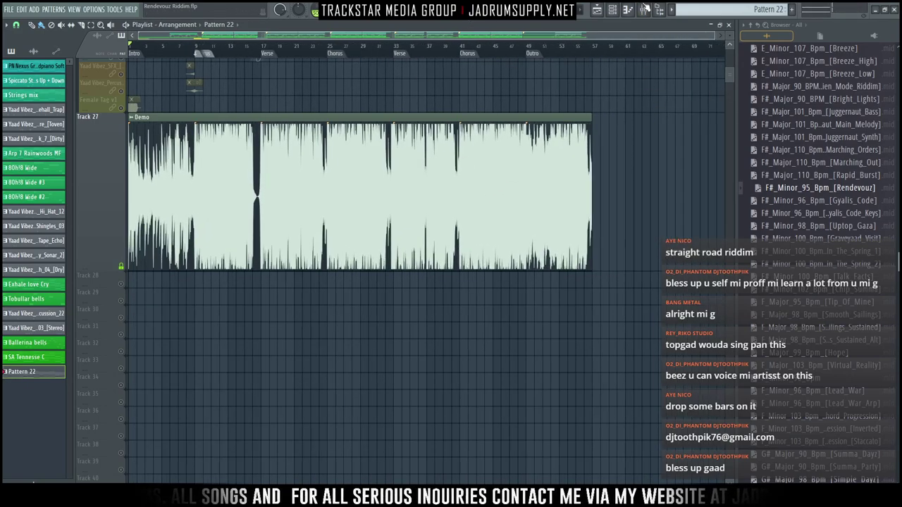
pyautogui.click(643, 9)
pyautogui.rightClick(680, 175)
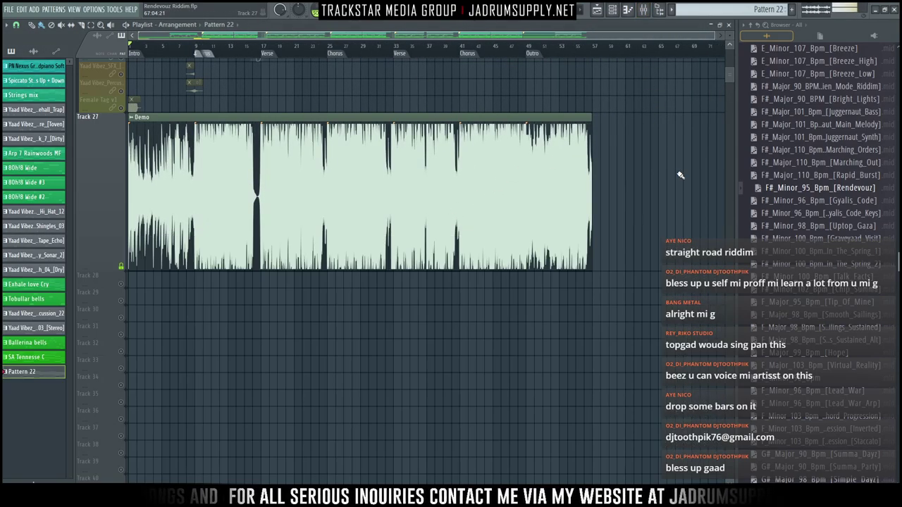
pyautogui.scroll(10, 655, 179)
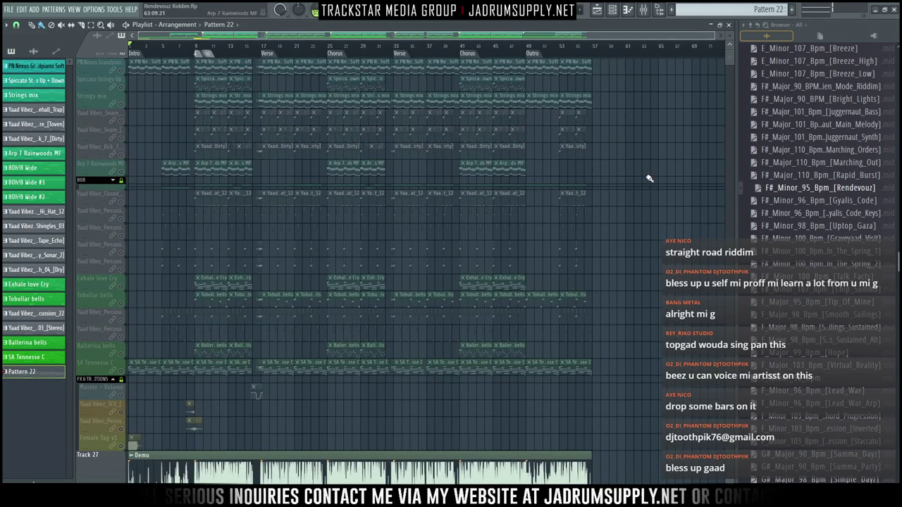
pyautogui.scroll(-5, 645, 178)
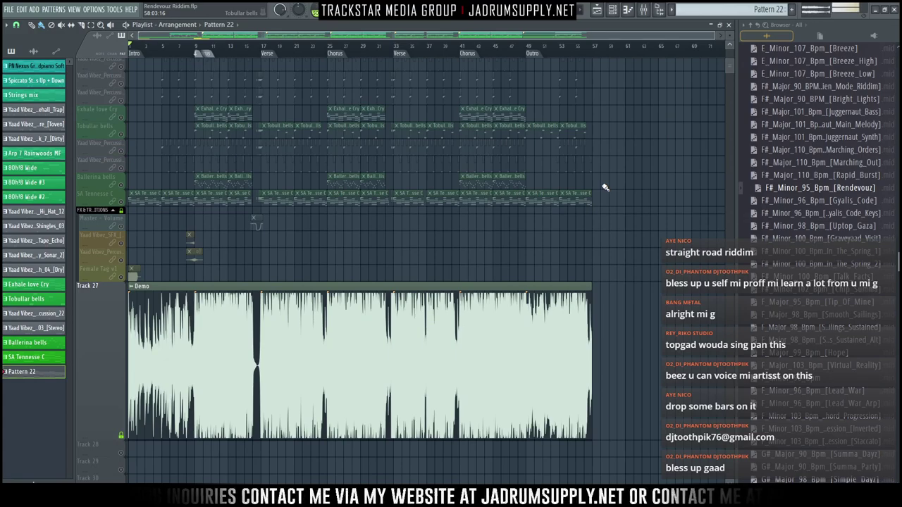
# Check the audio device settings and the buffer length options of the FL Studio ASIO driver
pyautogui.click(103, 9)
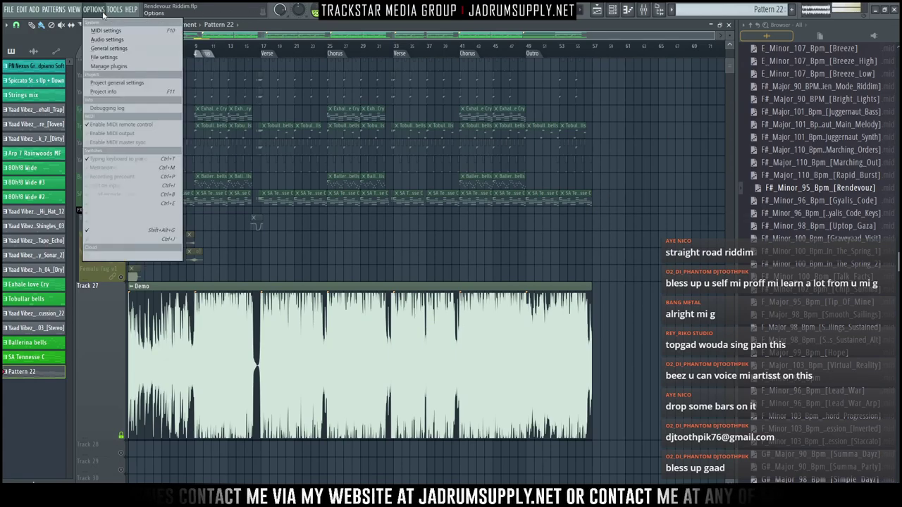
pyautogui.click(97, 10)
pyautogui.click(108, 40)
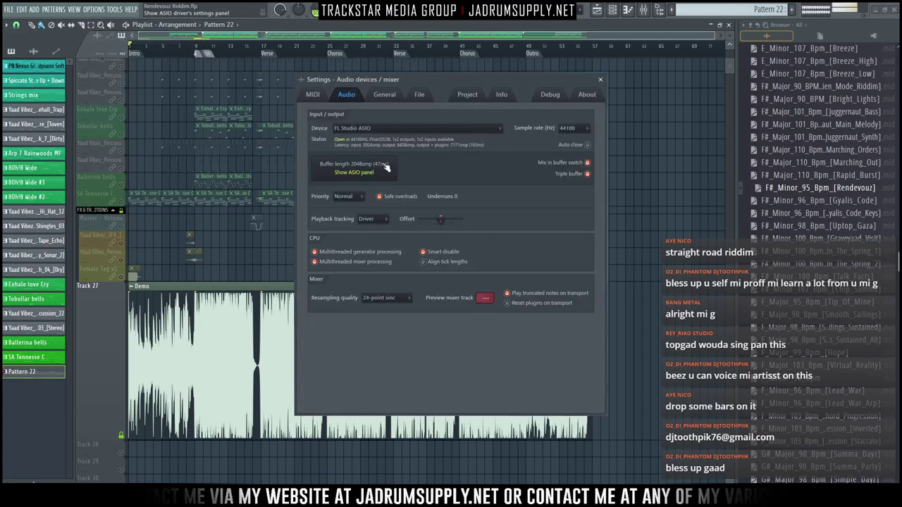
pyautogui.click(354, 173)
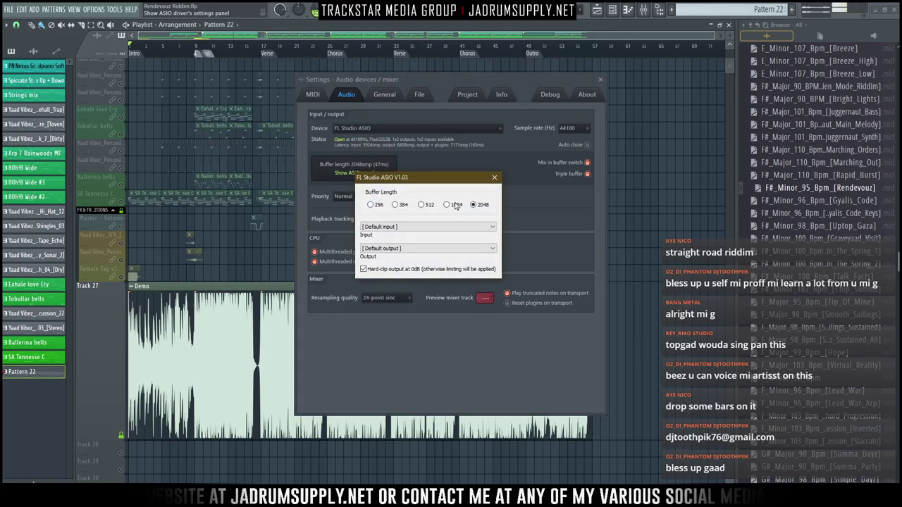
pyautogui.click(494, 178)
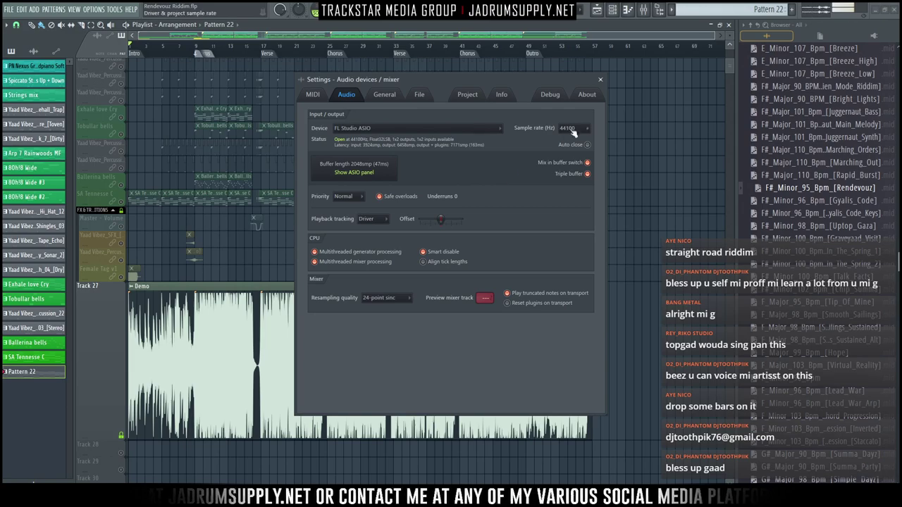
pyautogui.click(600, 79)
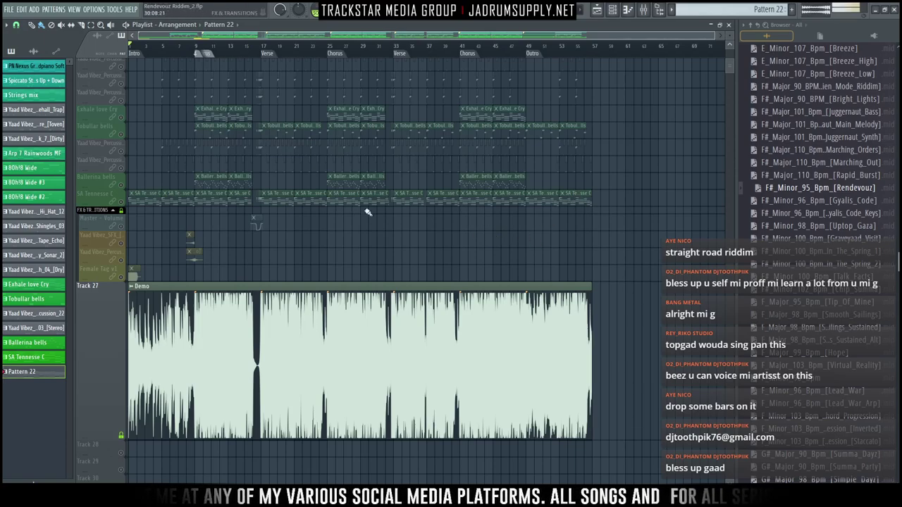
# Set the FL Studio ASIO driver's buffer length to 256 samples
pyautogui.click(94, 9)
pyautogui.click(106, 40)
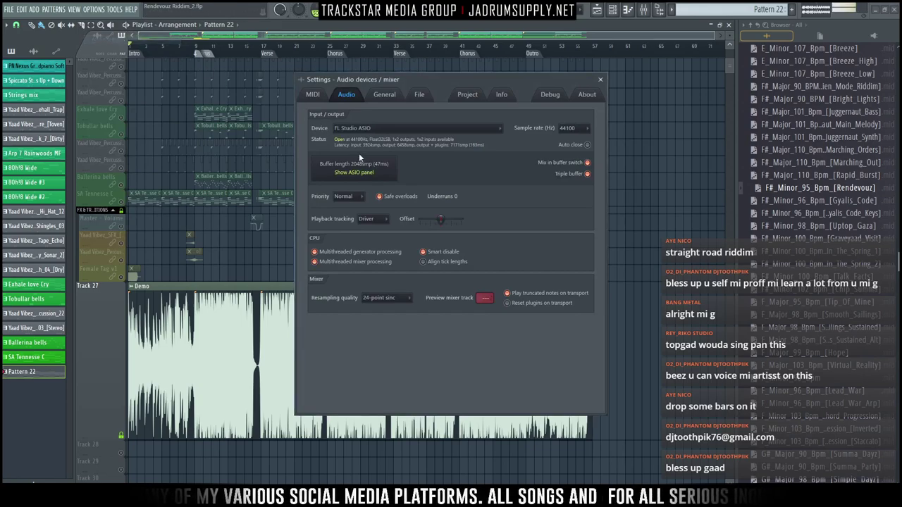
pyautogui.click(383, 173)
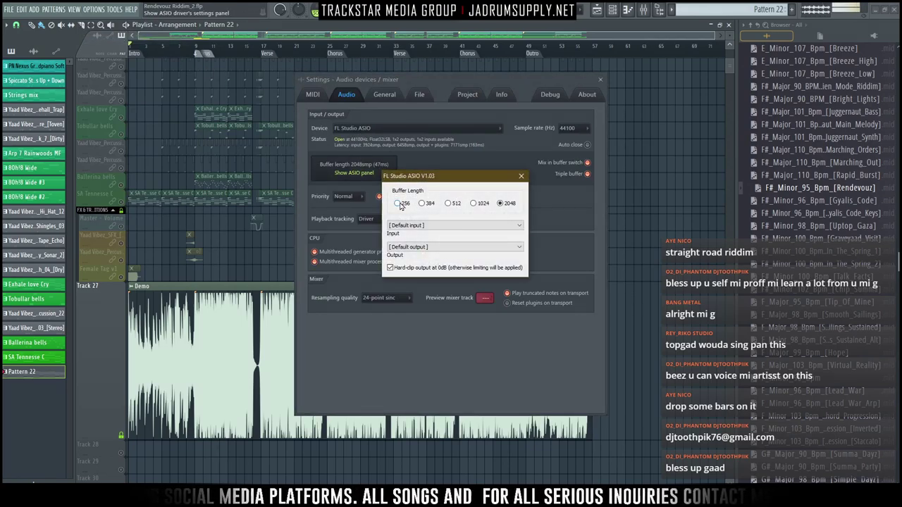
pyautogui.click(398, 203)
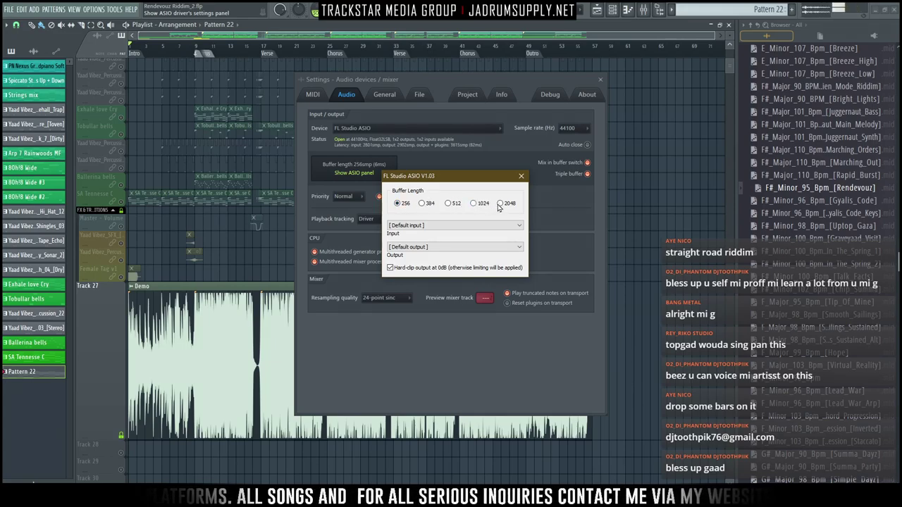
pyautogui.click(522, 176)
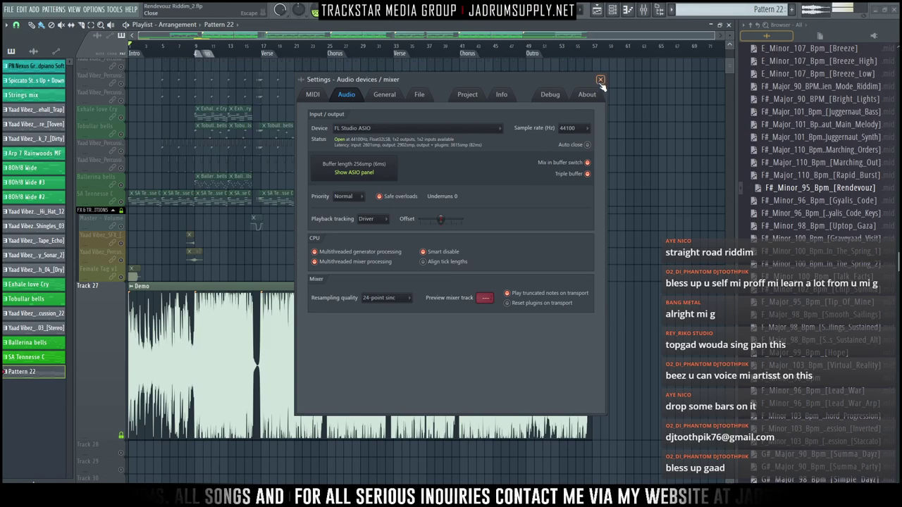
pyautogui.click(600, 80)
# Play the arrangement with the channel rack and mixer shown, and select the Voiceover Chain mixer track
pyautogui.press('space')
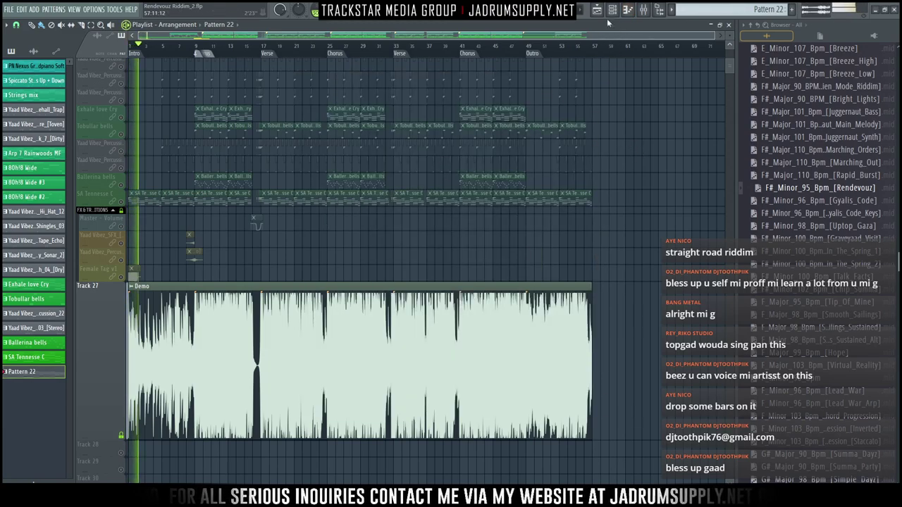
pyautogui.click(628, 10)
pyautogui.click(643, 12)
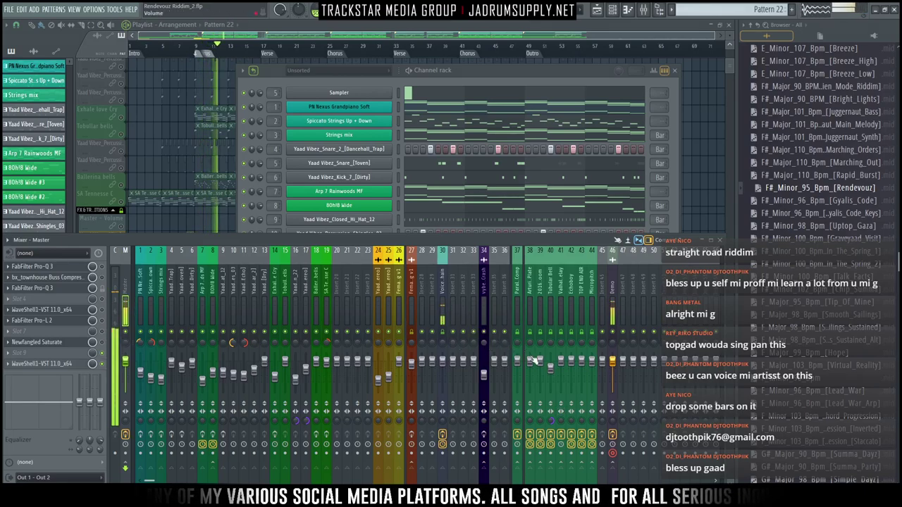
pyautogui.click(443, 314)
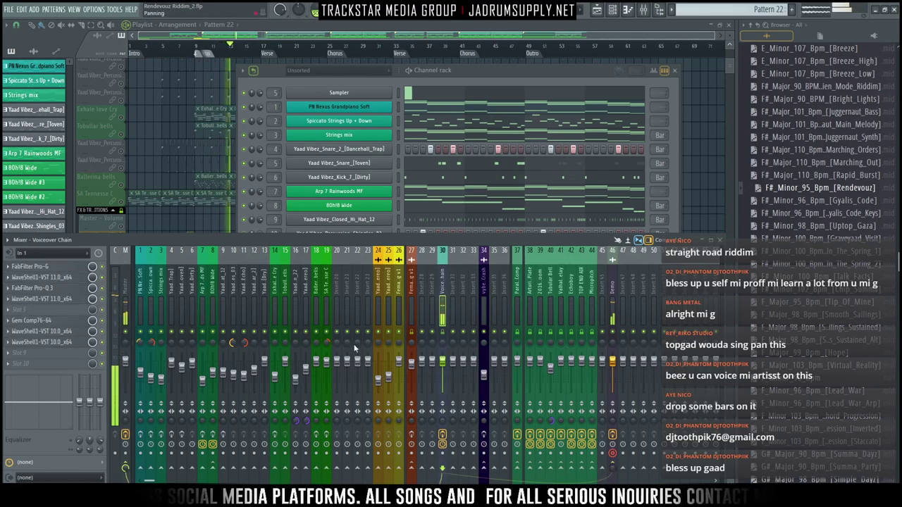
# Free the second effect slot of the Voiceover Chain track and load Antares Auto-Tune Pro into it
pyautogui.scroll(3, 29, 311)
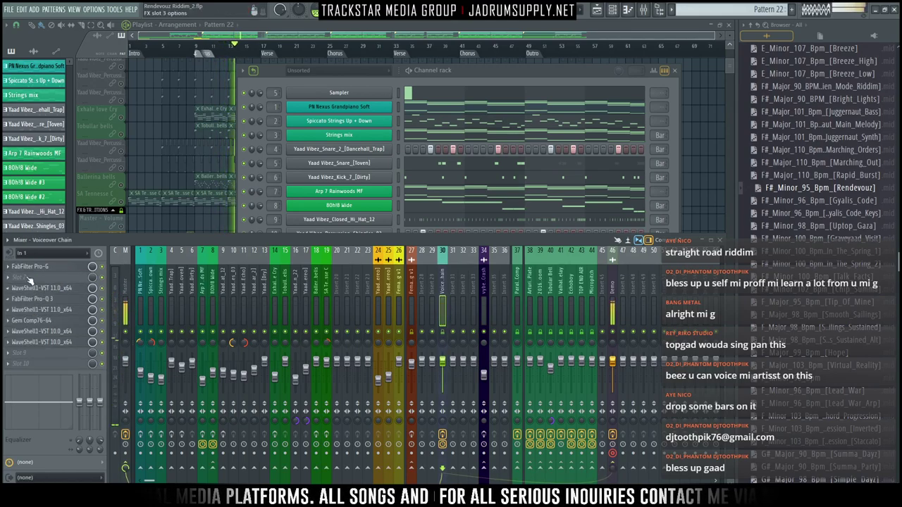
pyautogui.click(71, 277)
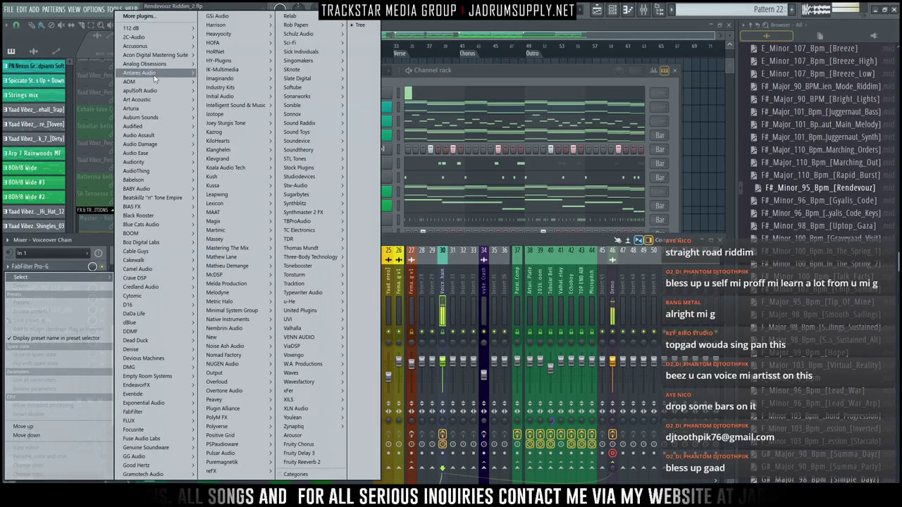
pyautogui.moveTo(155, 75)
pyautogui.moveTo(226, 135)
pyautogui.click(274, 135)
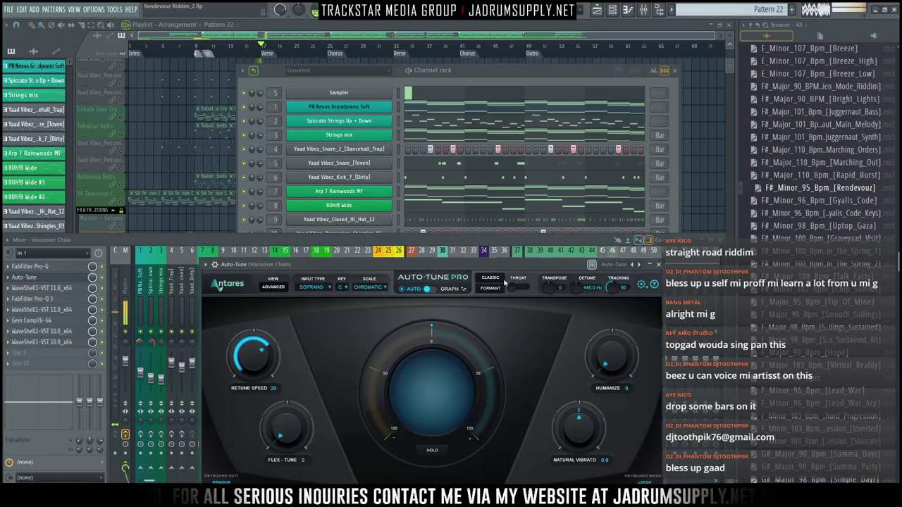
# Replace the FabFilter Pro-C 2 on the Demo mixer track with Wavesfactory's Trackspacer25
pyautogui.moveTo(497, 268); pyautogui.dragTo(370, 95)
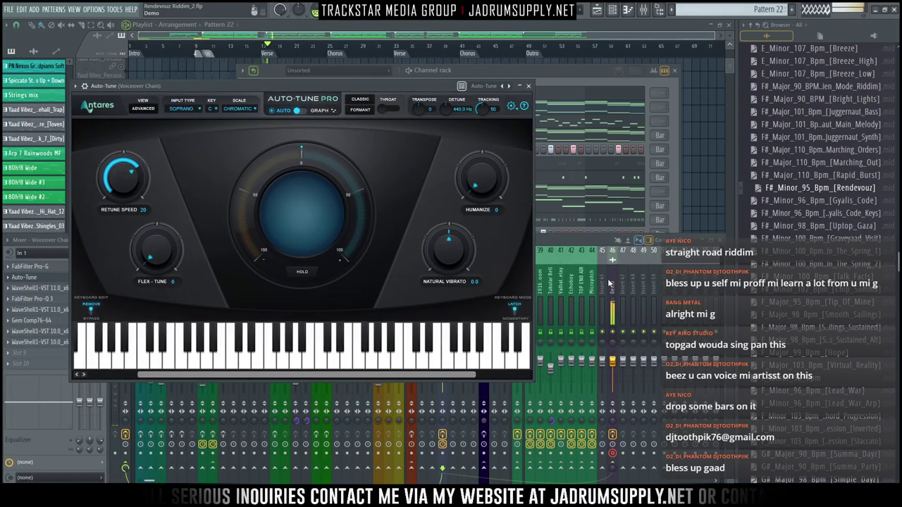
pyautogui.click(610, 282)
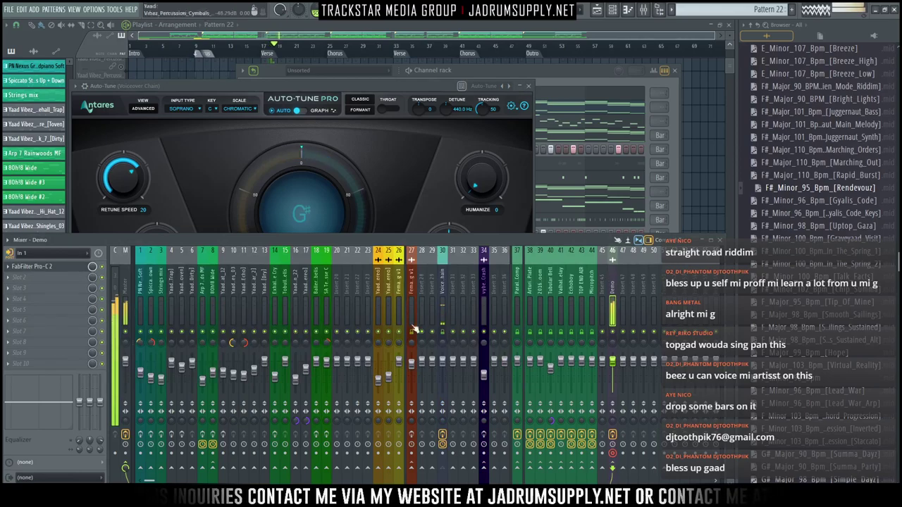
pyautogui.click(10, 267)
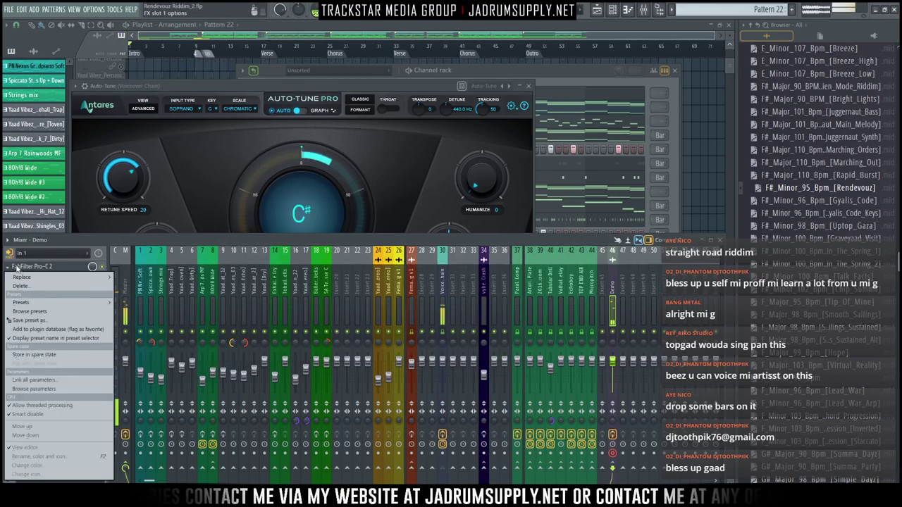
pyautogui.moveTo(21, 277)
pyautogui.moveTo(331, 384)
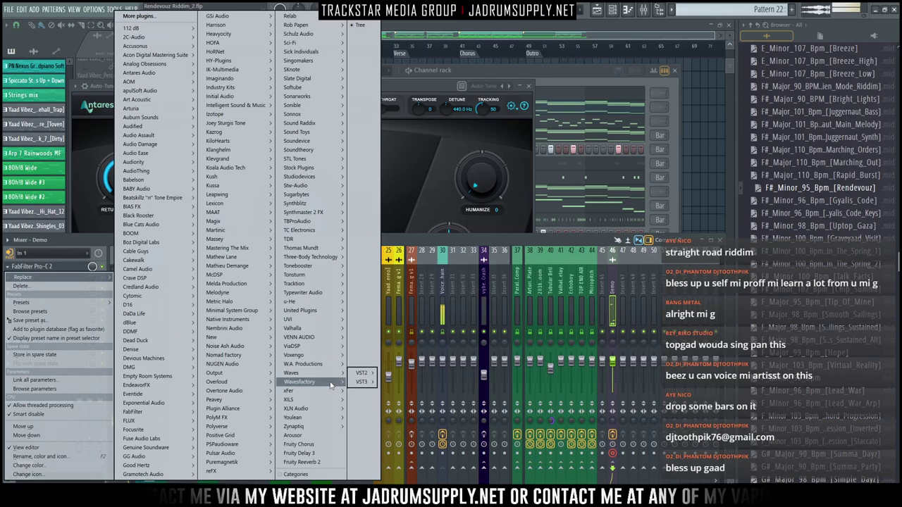
pyautogui.moveTo(379, 385)
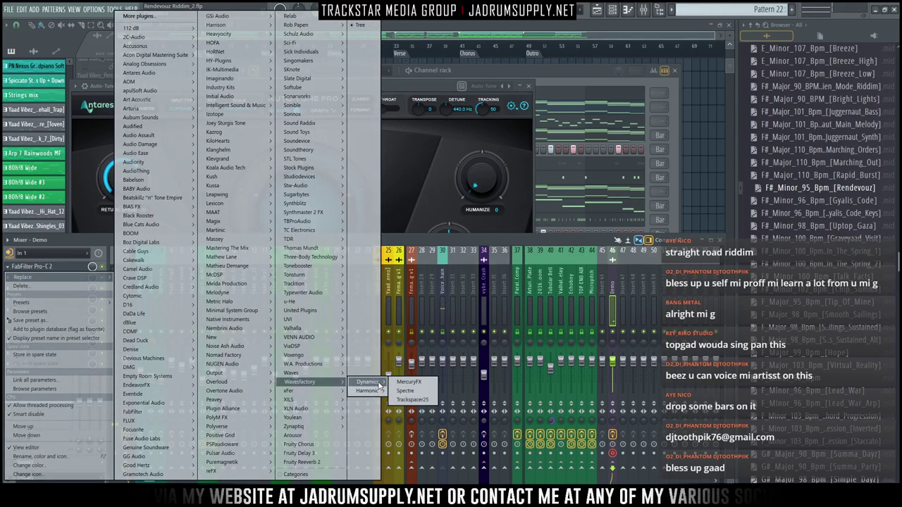
pyautogui.click(415, 399)
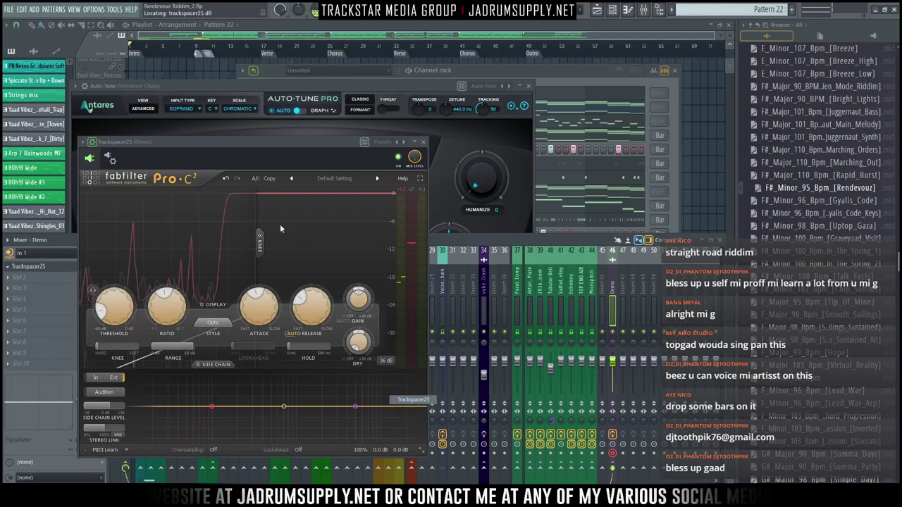
# Arrange the plugin windows and set Auto-Tune to key F#, Minor scale and retune speed 0, with its advanced view toggled
pyautogui.moveTo(220, 144); pyautogui.dragTo(475, 128)
pyautogui.moveTo(365, 88); pyautogui.dragTo(313, 75)
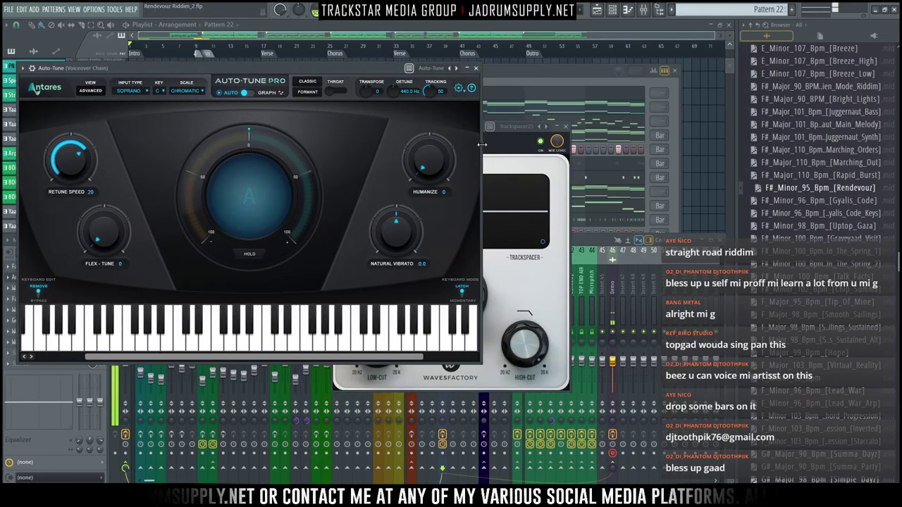
pyautogui.click(514, 127)
pyautogui.moveTo(515, 126); pyautogui.dragTo(590, 135)
pyautogui.click(160, 91)
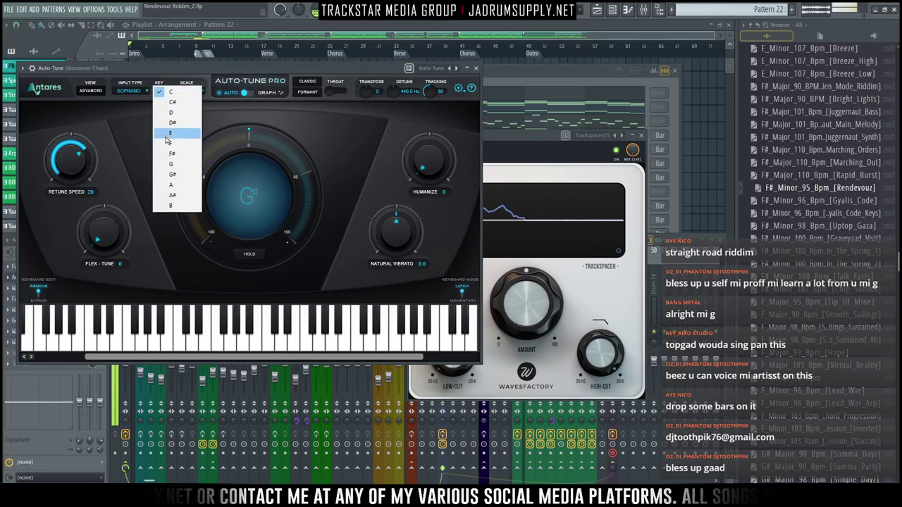
pyautogui.click(172, 154)
pyautogui.click(186, 91)
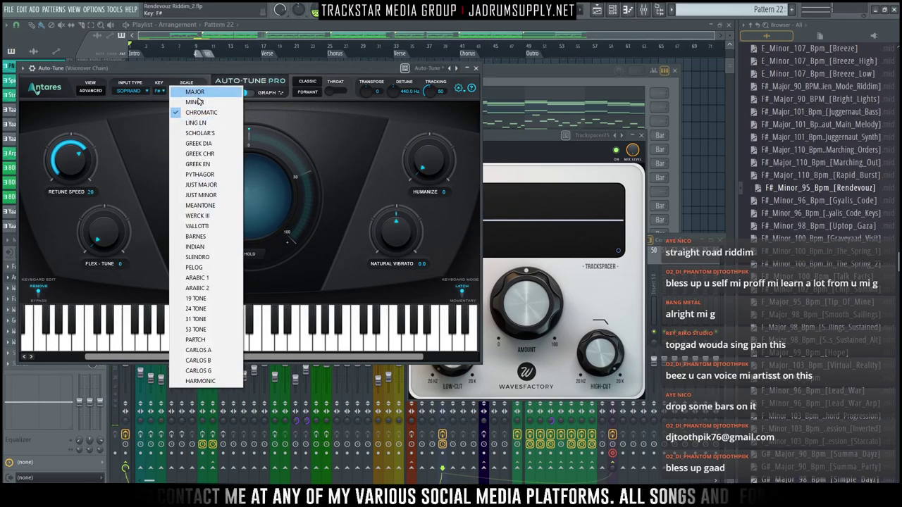
pyautogui.click(196, 102)
pyautogui.click(94, 91)
pyautogui.moveTo(73, 177); pyautogui.dragTo(197, 160)
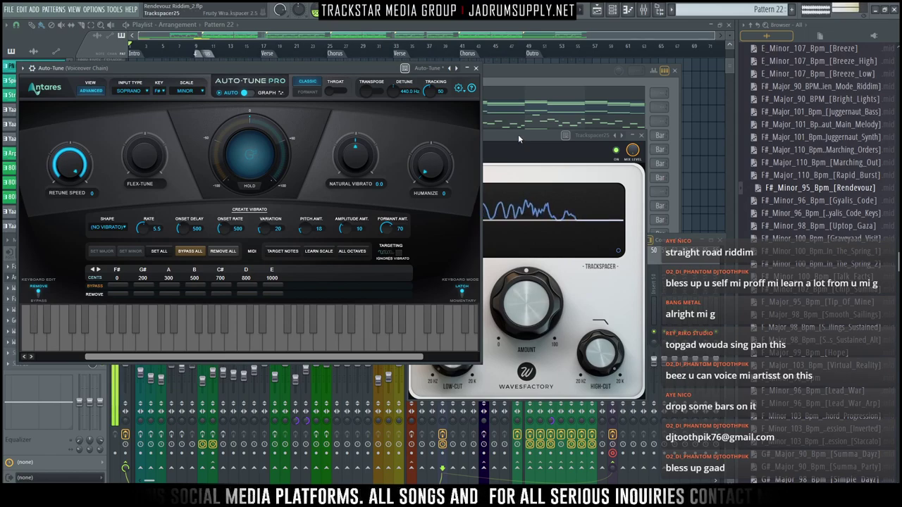
# Try Trackspacer's Sidechain option in its advanced panel and set the Sidechain L / Sidechain R connection to 1
pyautogui.moveTo(518, 134); pyautogui.dragTo(460, 119)
pyautogui.moveTo(451, 256)
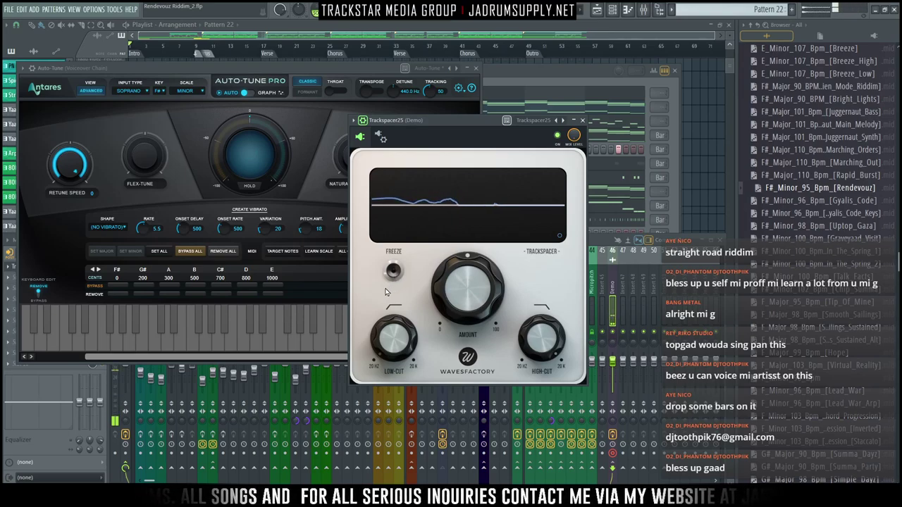
pyautogui.click(560, 236)
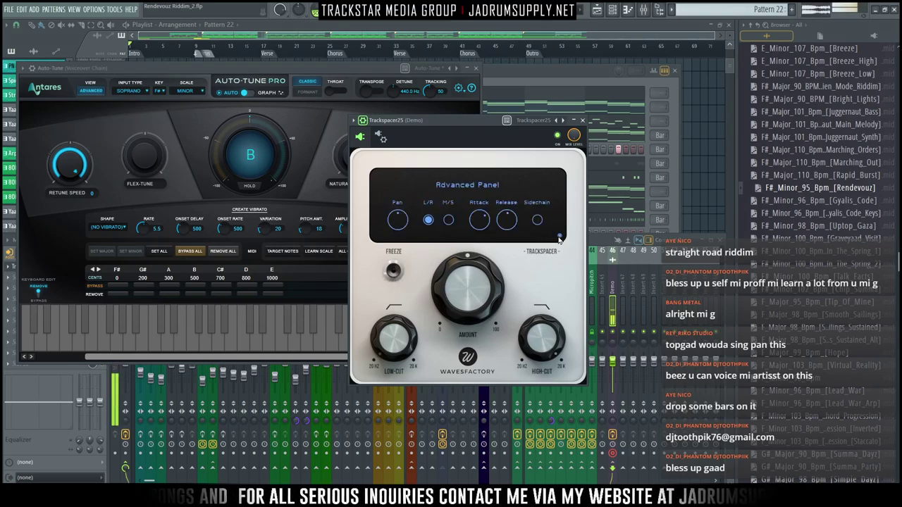
pyautogui.moveTo(507, 227)
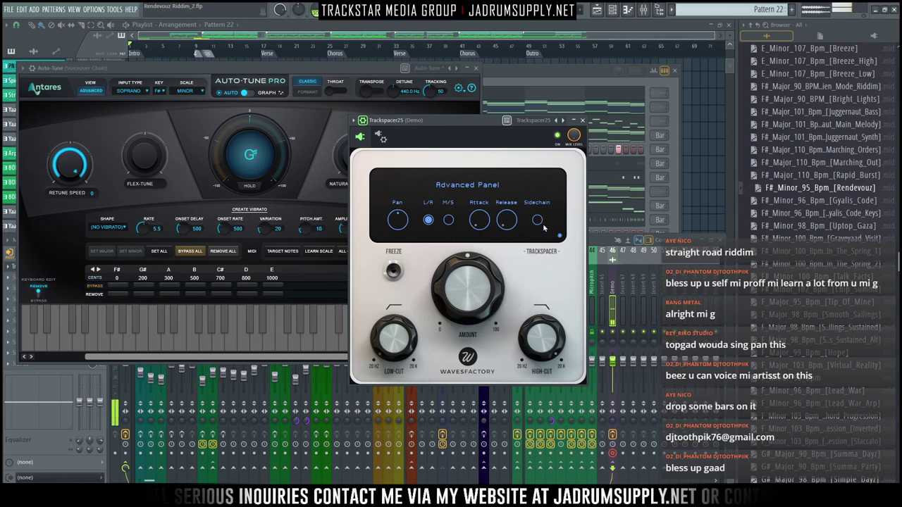
pyautogui.click(537, 220)
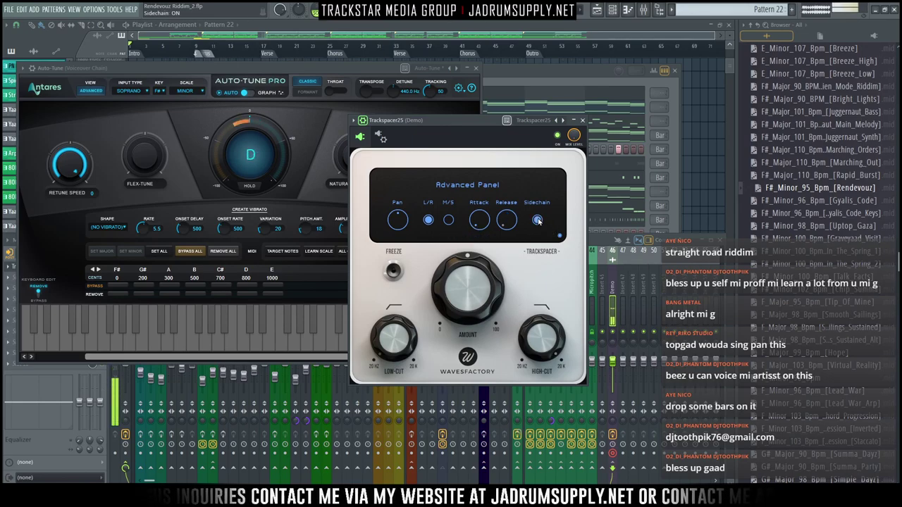
pyautogui.click(380, 137)
pyautogui.click(392, 156)
pyautogui.click(373, 270)
pyautogui.click(400, 283)
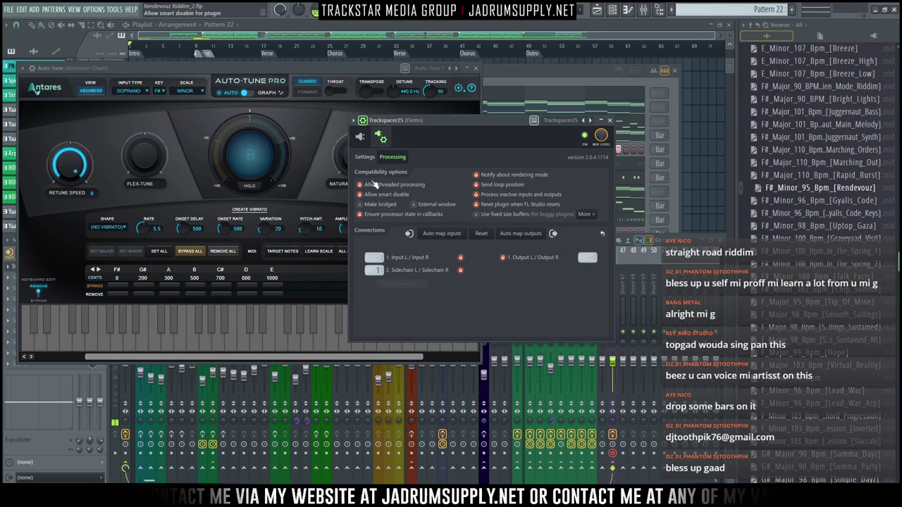
pyautogui.click(360, 137)
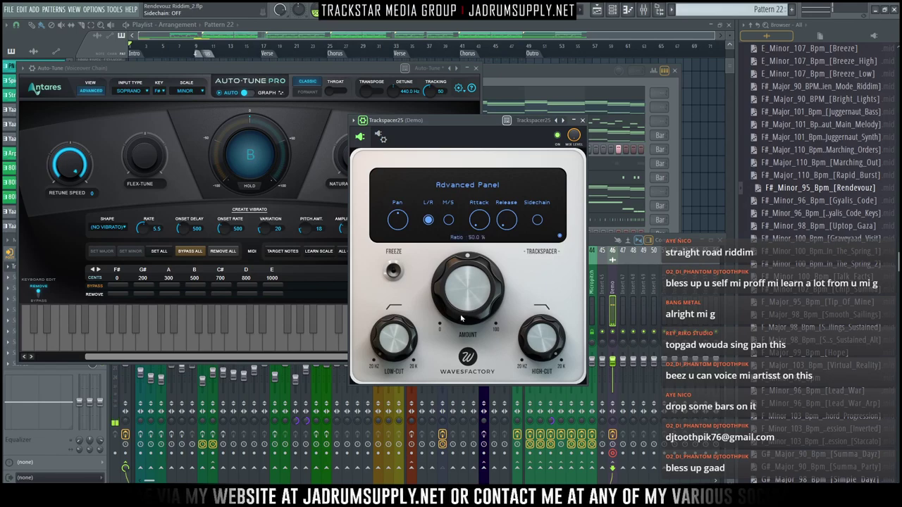
# Raise Trackspacer's low-cut slightly and set its amount to a ratio of 22.0 %
pyautogui.moveTo(401, 341); pyautogui.dragTo(396, 316)
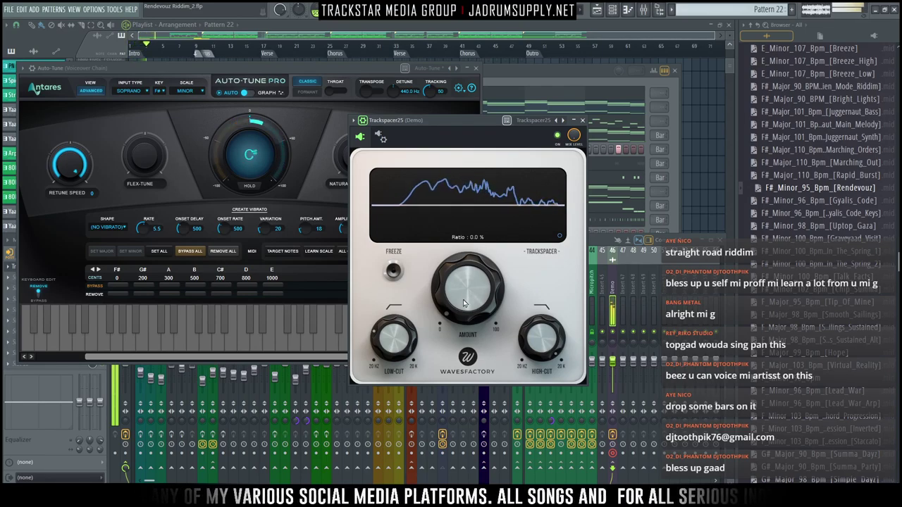
pyautogui.moveTo(463, 302); pyautogui.dragTo(464, 295)
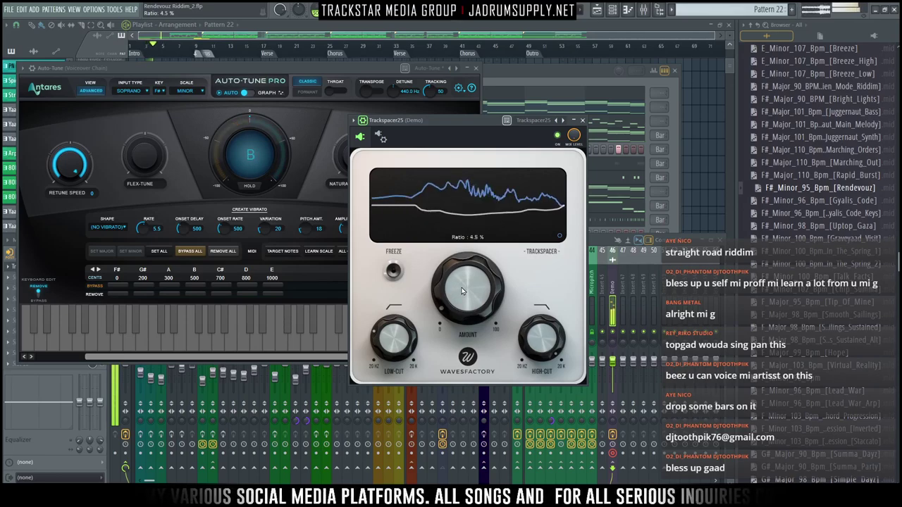
pyautogui.moveTo(470, 282); pyautogui.dragTo(480, 241)
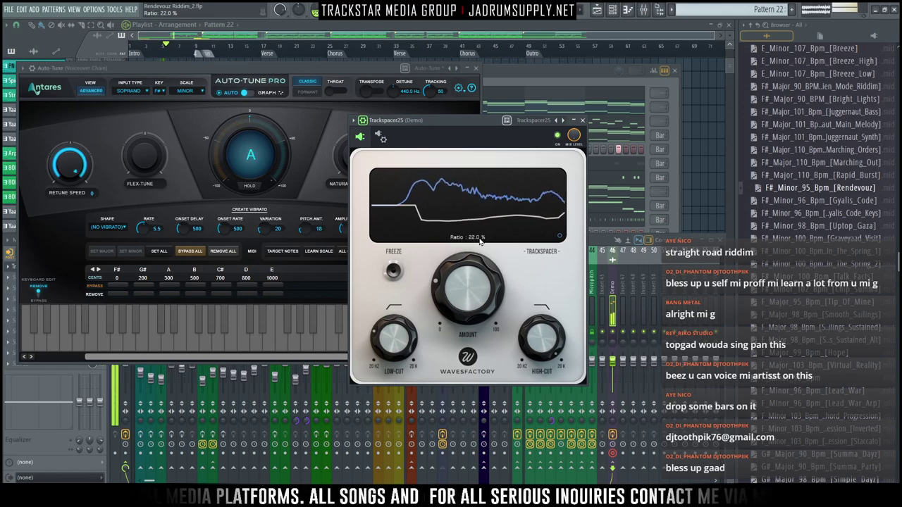
# Lower the Demo mixer track's volume slightly during playback and select the Voiceover Chain track
pyautogui.click(604, 242)
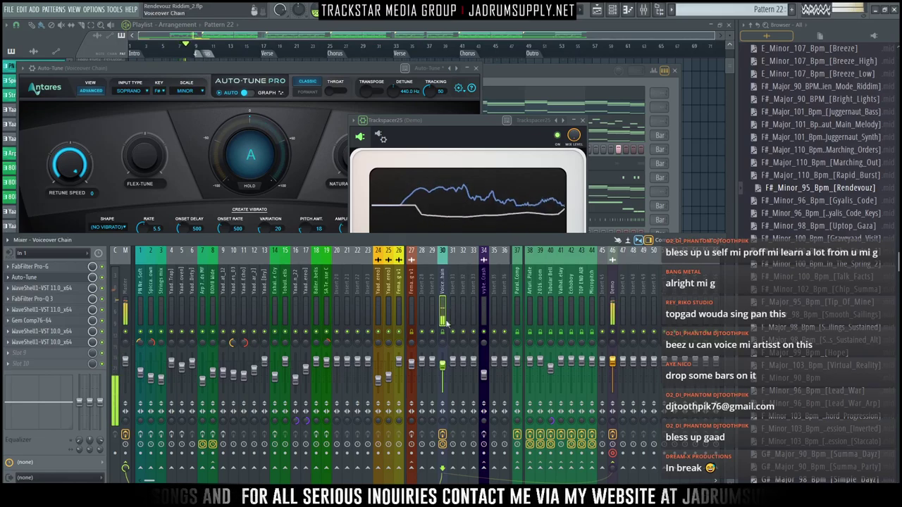
pyautogui.click(462, 154)
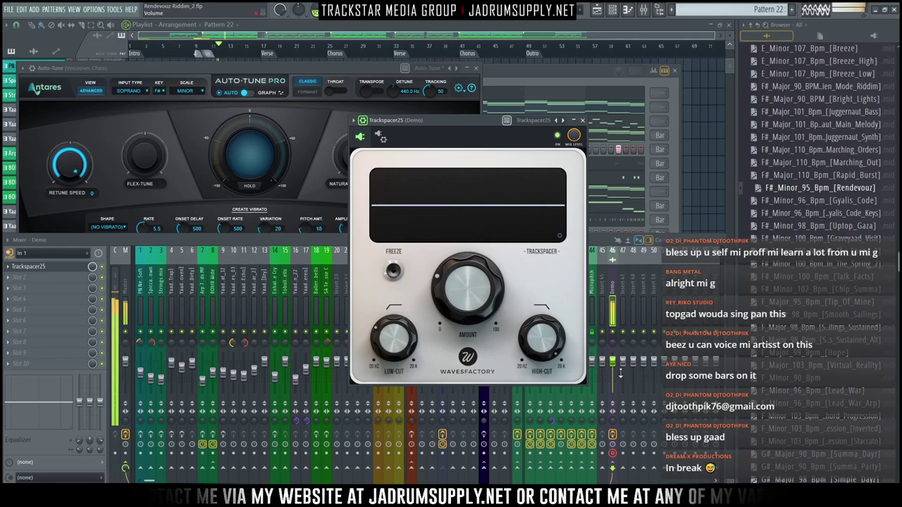
pyautogui.moveTo(616, 368); pyautogui.dragTo(616, 370)
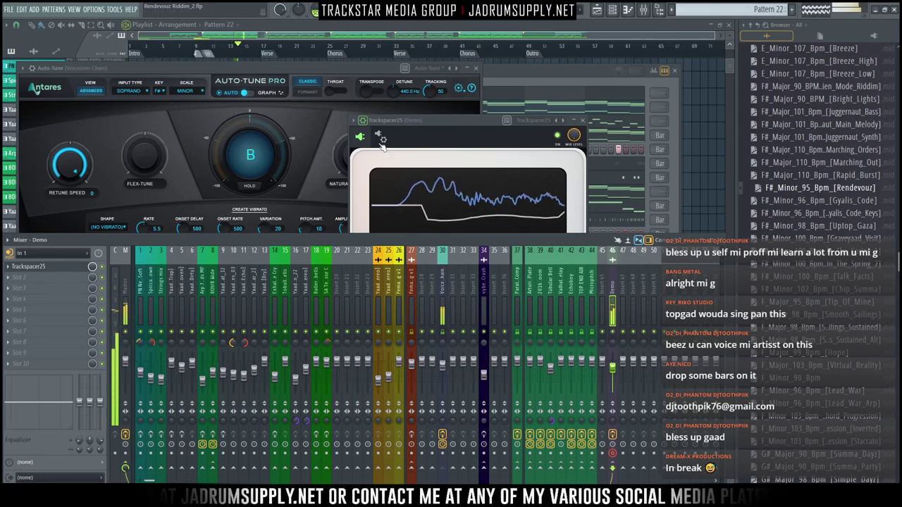
pyautogui.click(442, 290)
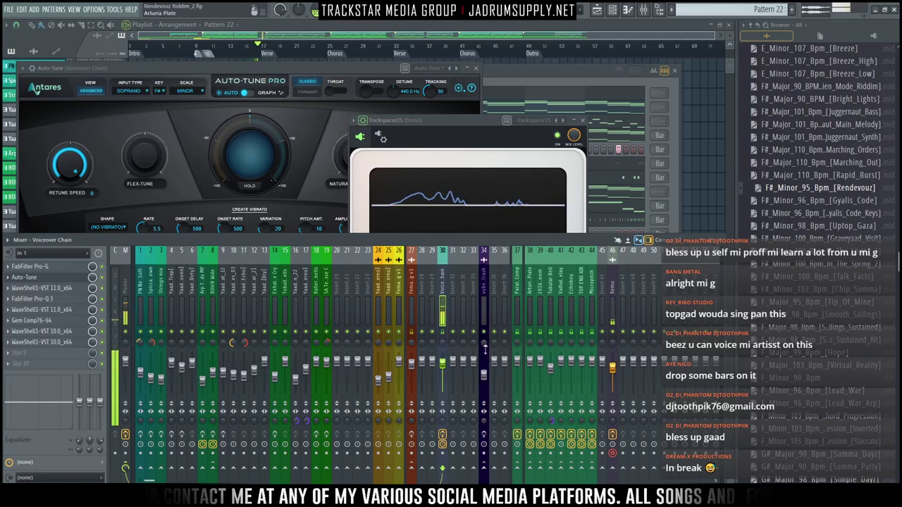
pyautogui.moveTo(613, 369); pyautogui.dragTo(612, 370)
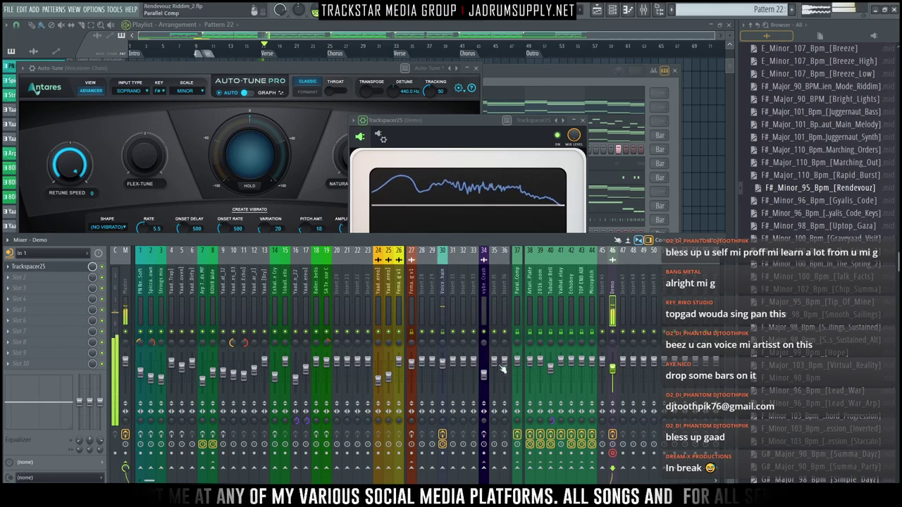
pyautogui.click(442, 303)
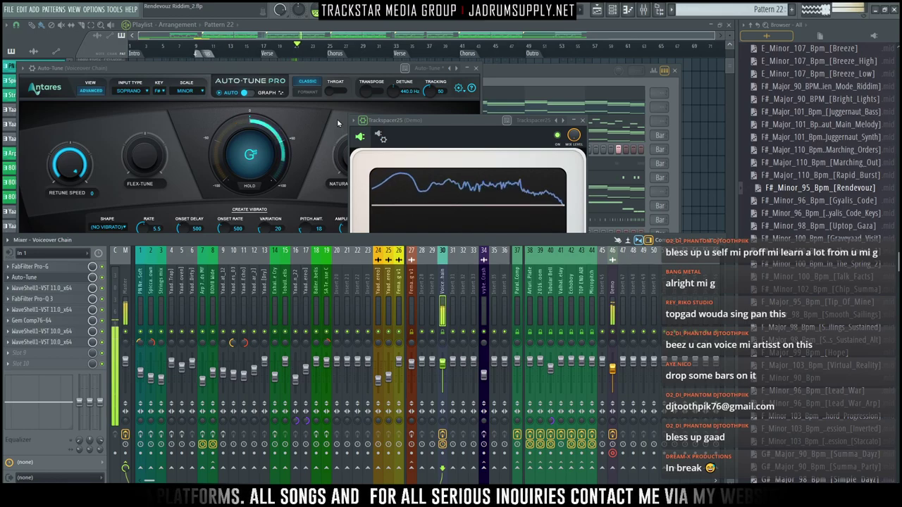
# Reopen the Voiceover Chain track's Auto-Tune and set its input type to Low Male
pyautogui.click(709, 93)
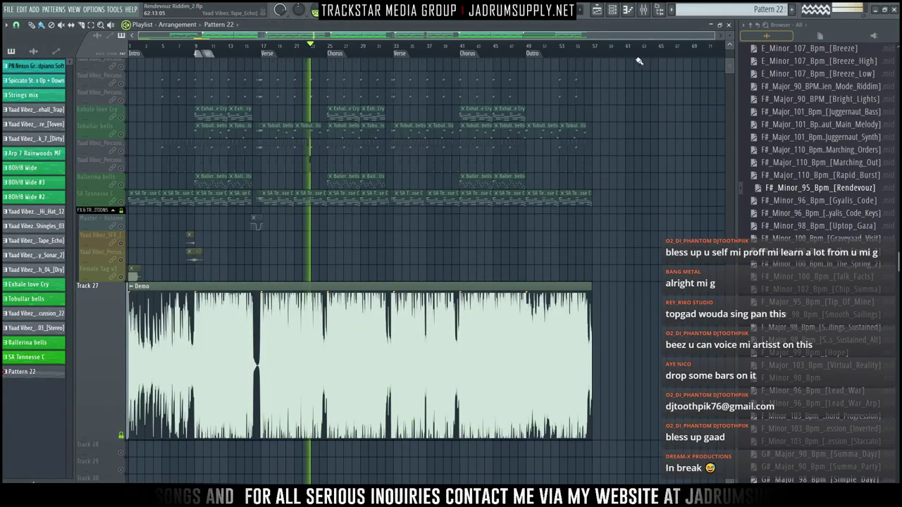
pyautogui.click(642, 10)
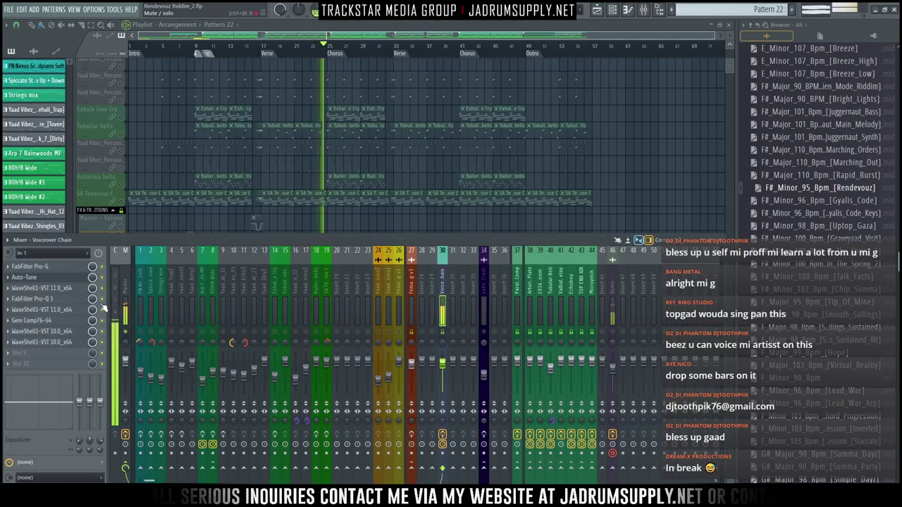
pyautogui.click(39, 280)
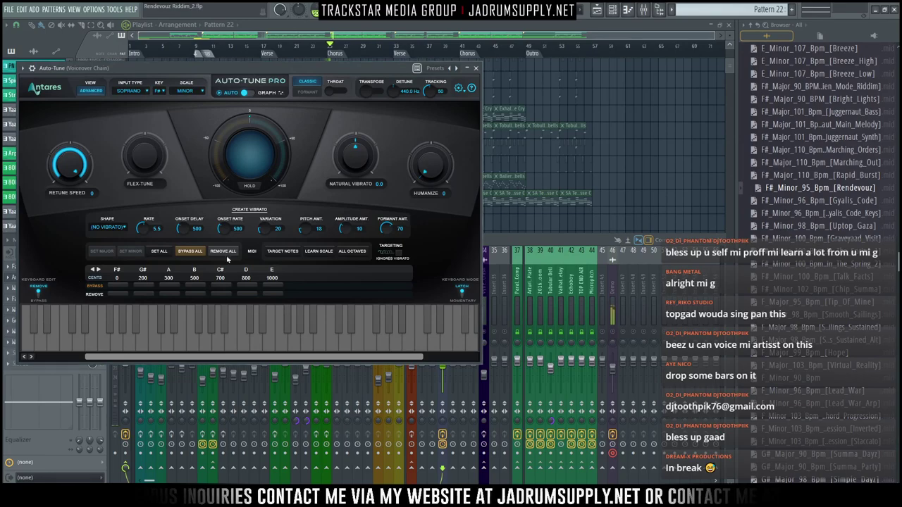
pyautogui.click(143, 89)
pyautogui.click(145, 114)
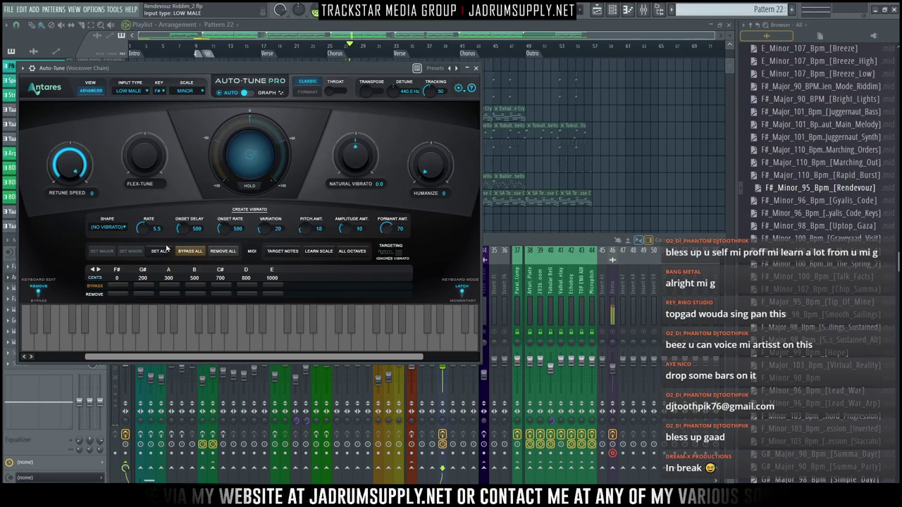
# View the Sampler channel in the piano roll and show the channel rack over it
pyautogui.click(499, 237)
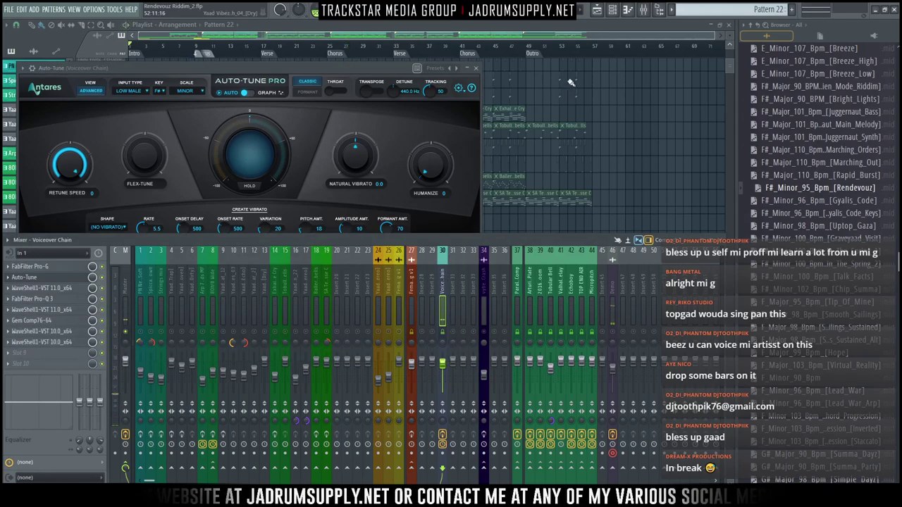
pyautogui.click(612, 9)
pyautogui.click(436, 95)
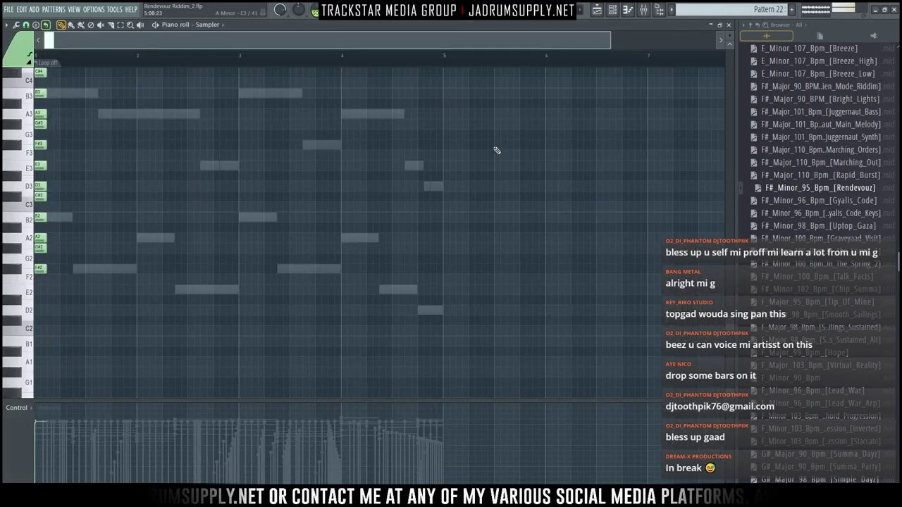
pyautogui.click(612, 11)
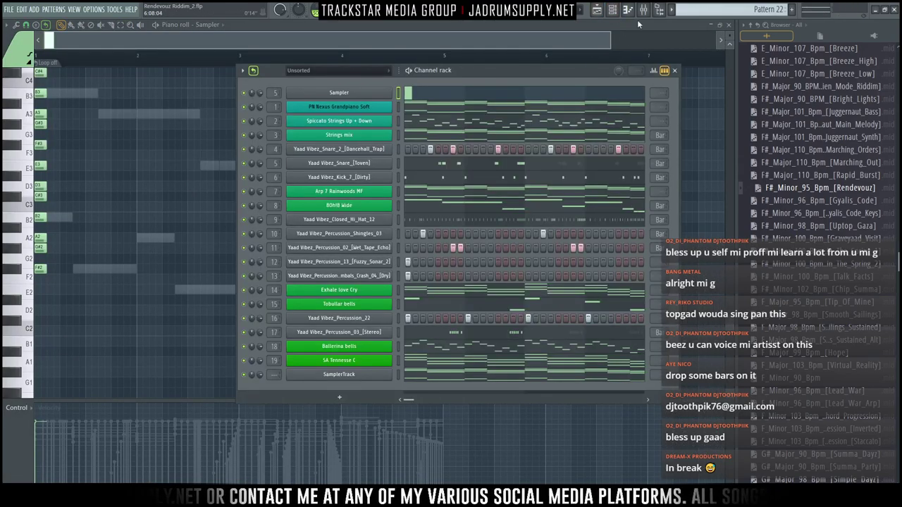
# Send the Voiceover Chain mixer track to the Micropitch track at a send level of 116%
pyautogui.click(644, 9)
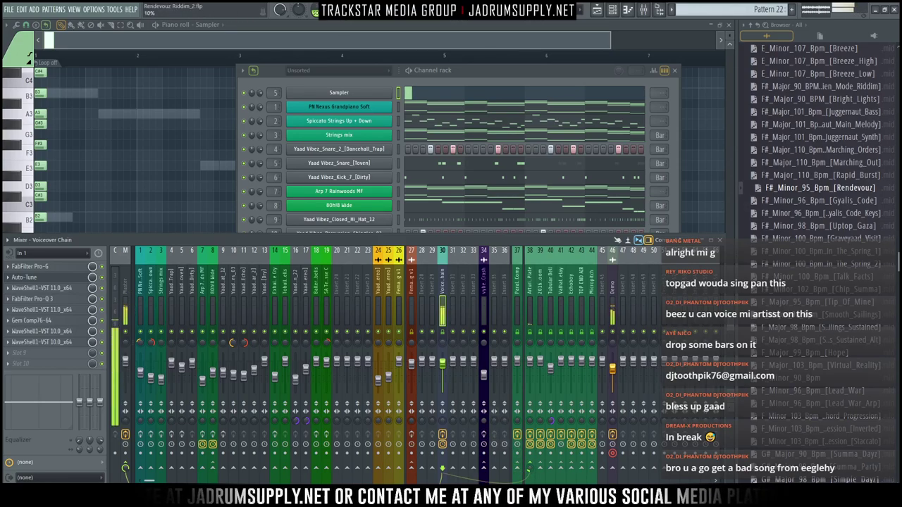
pyautogui.click(592, 468)
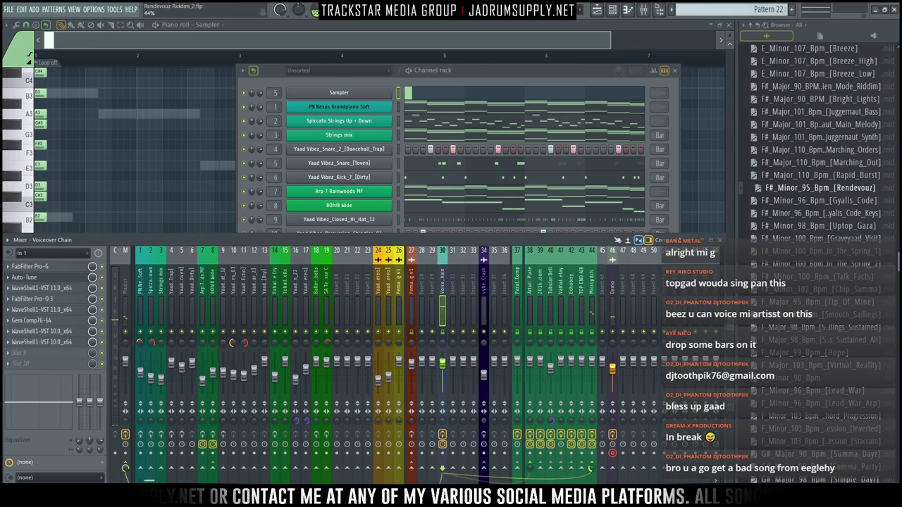
pyautogui.moveTo(592, 468); pyautogui.dragTo(592, 454)
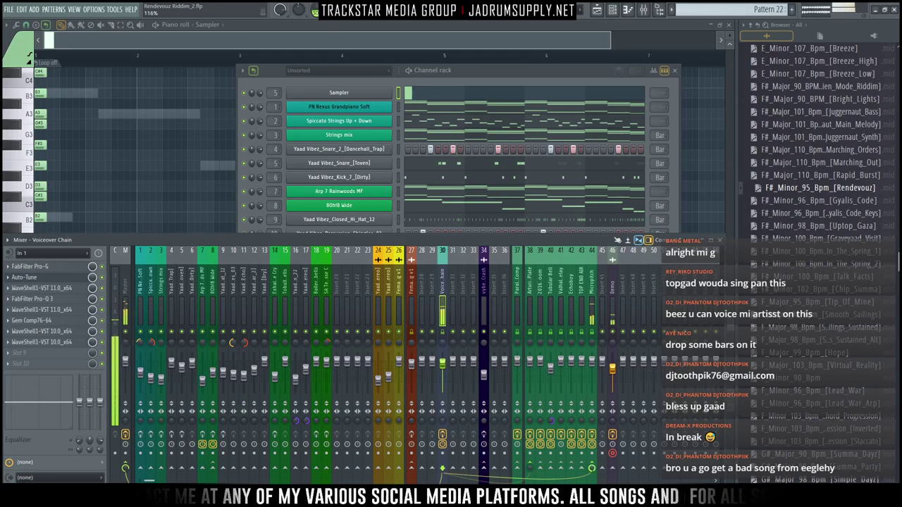
# Send the Voiceover Chain mixer track to the TOP END AIR track instead of Micropitch, and turn the send level down
pyautogui.click(582, 468)
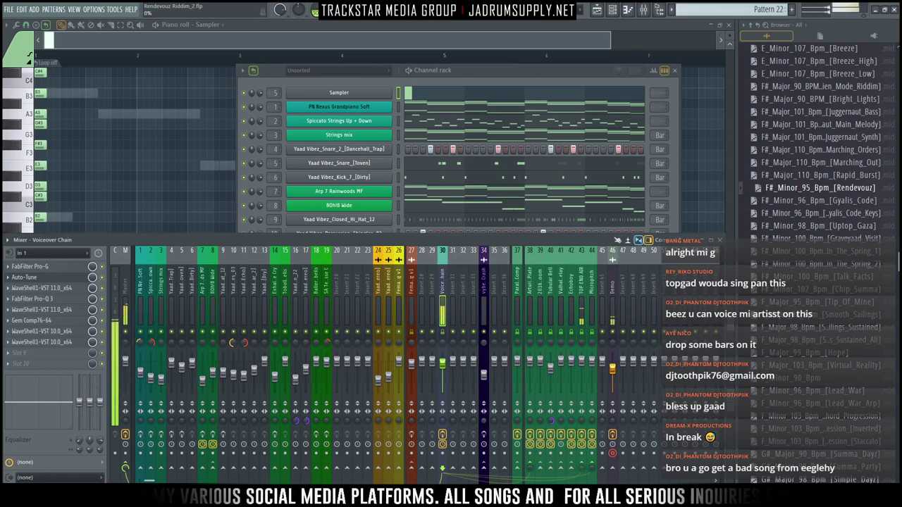
pyautogui.moveTo(583, 468); pyautogui.dragTo(582, 498)
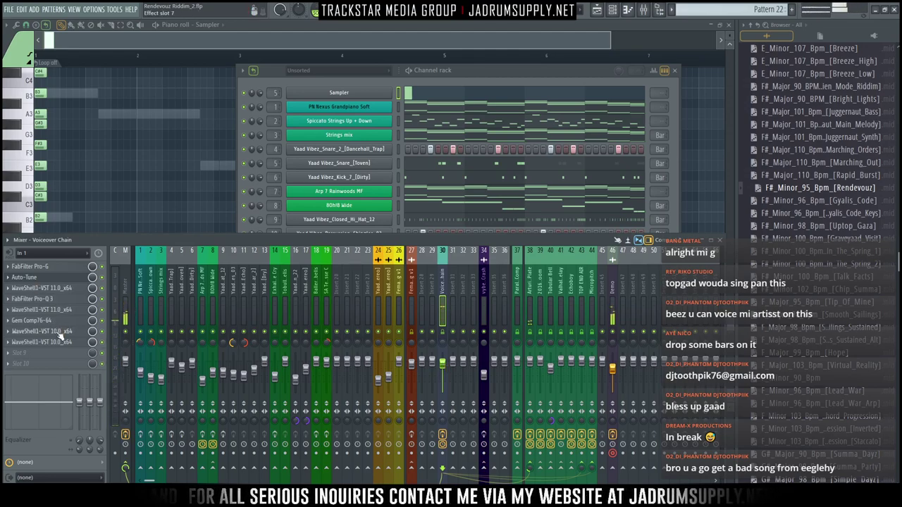
# In the Voiceover Chain's Waves Audio Track plugin, change EQ band 4 to a high shelf at 10215 Hz with 0.7 dB gain
pyautogui.click(58, 289)
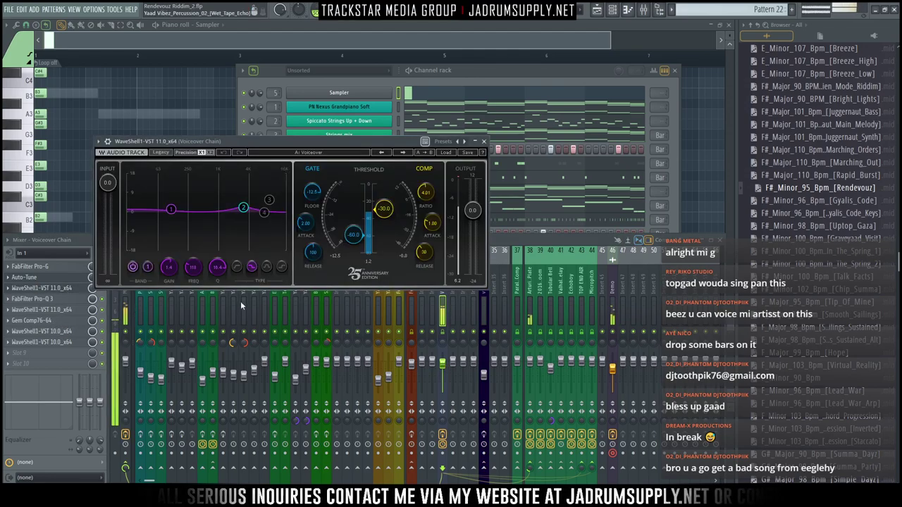
pyautogui.click(264, 212)
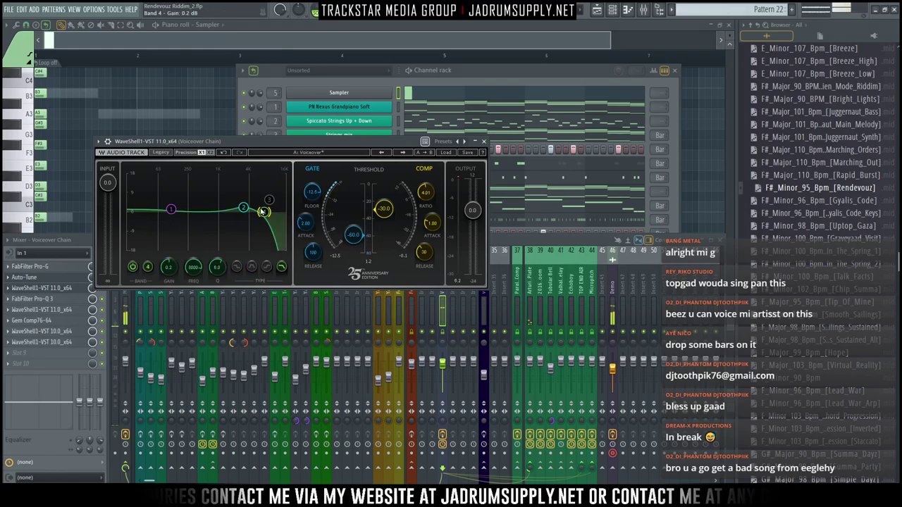
pyautogui.click(266, 267)
pyautogui.moveTo(265, 212); pyautogui.dragTo(268, 210)
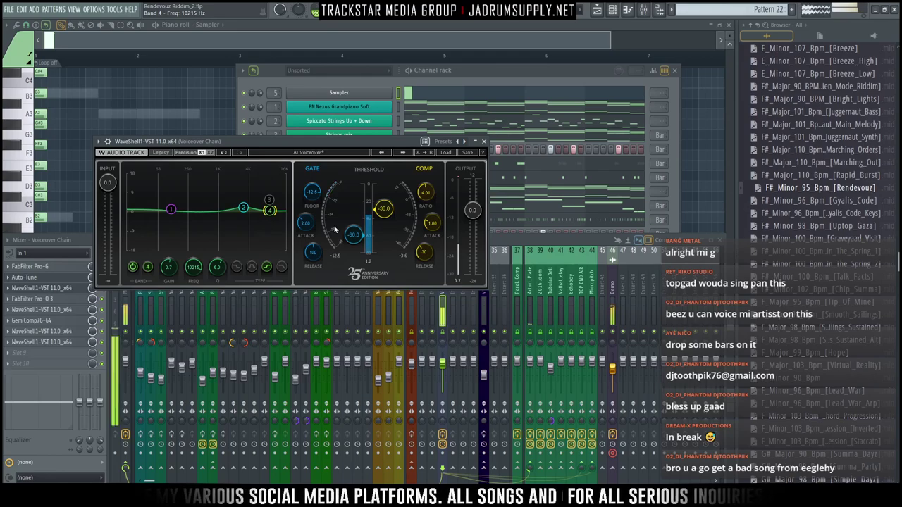
# Open the Voiceover Chain track's Auto-Tune and move the effect down to slot 9
pyautogui.click(443, 318)
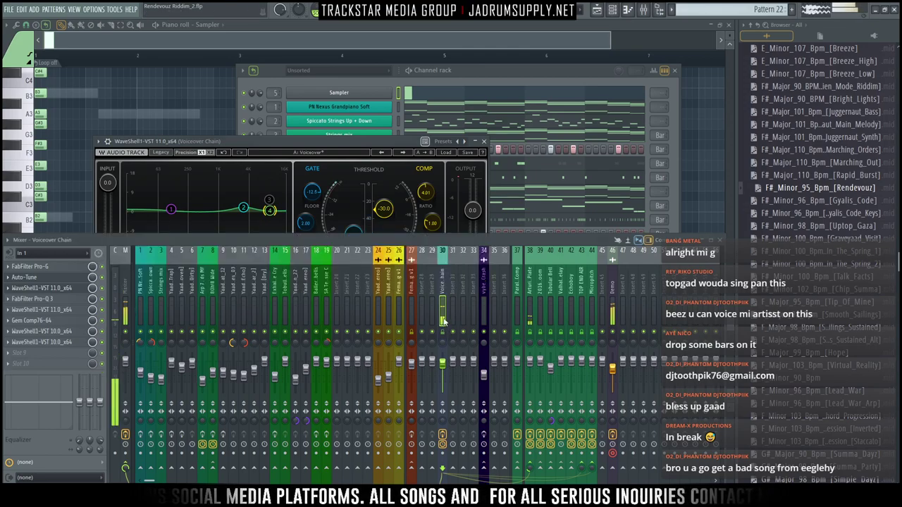
pyautogui.click(62, 279)
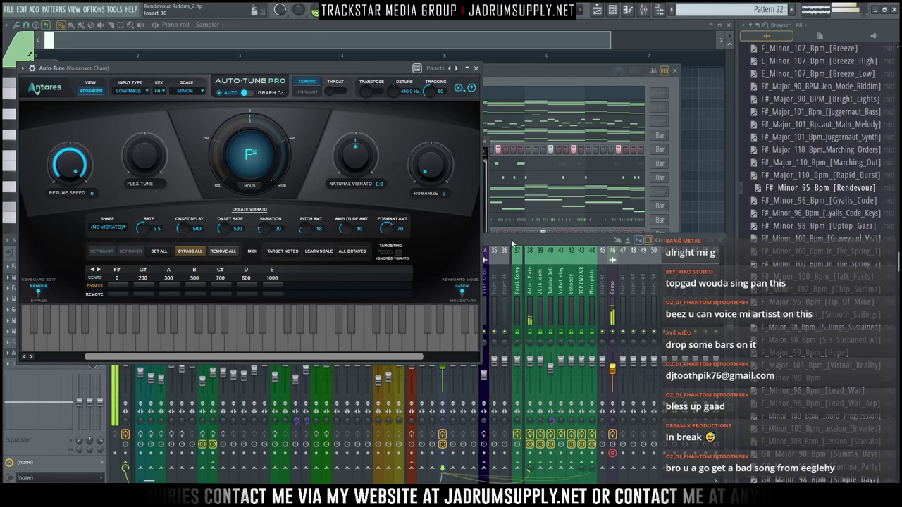
pyautogui.click(512, 241)
# Load the Vocal Chain Post Production mixer track state onto the Voiceover Chain track and dismiss the missing plugin warning
pyautogui.rightClick(449, 322)
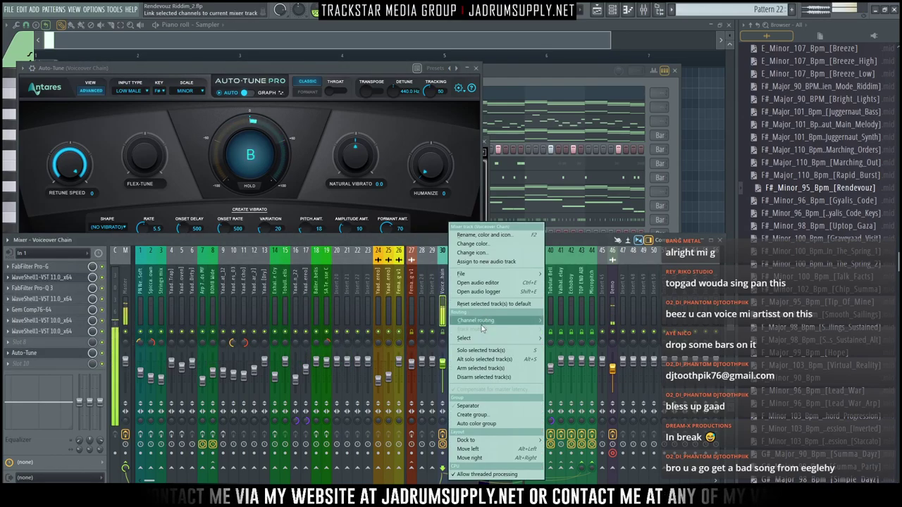
pyautogui.moveTo(465, 273)
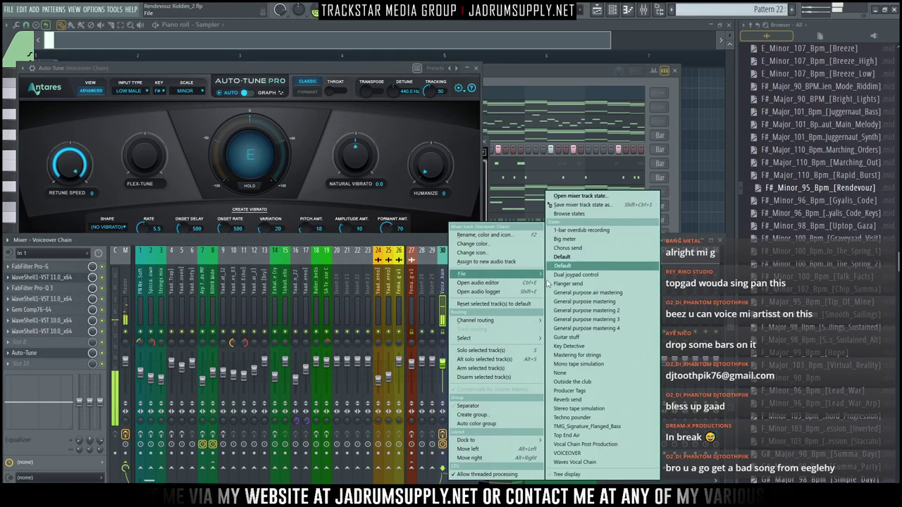
pyautogui.click(594, 445)
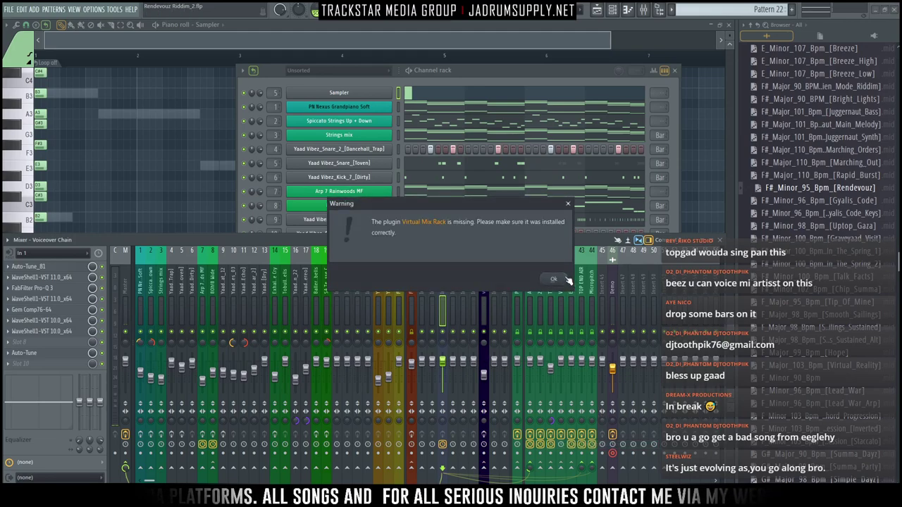
pyautogui.click(554, 279)
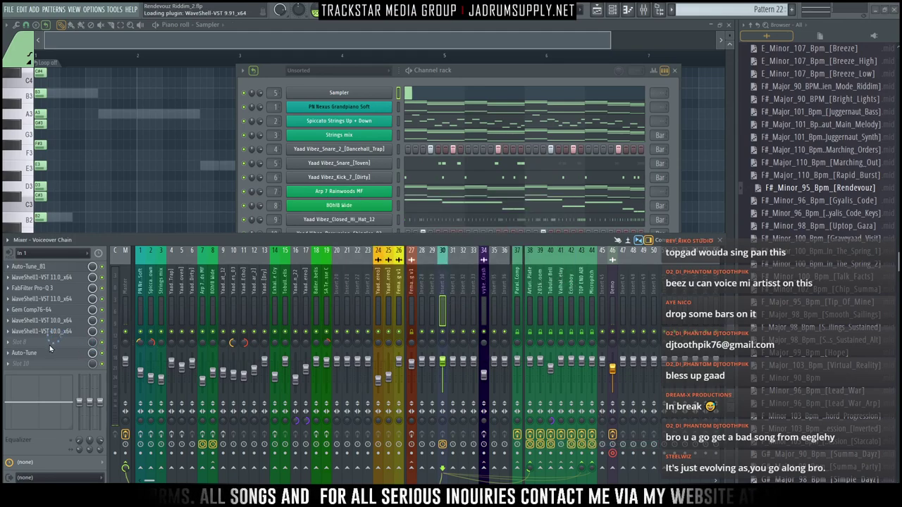
# Set the new vocal chain's Auto-Tune 8 key to F# and its tracking to 48, and close the plugin
pyautogui.click(64, 268)
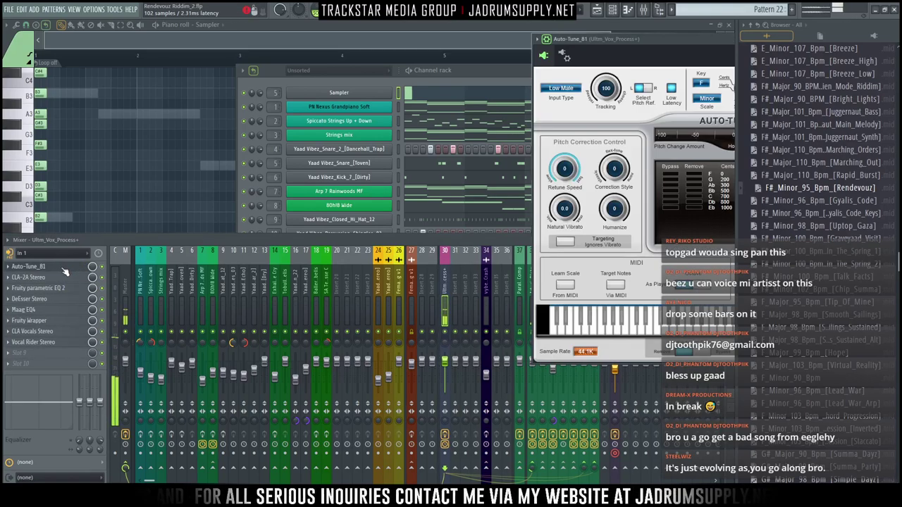
pyautogui.moveTo(638, 43); pyautogui.dragTo(243, 83)
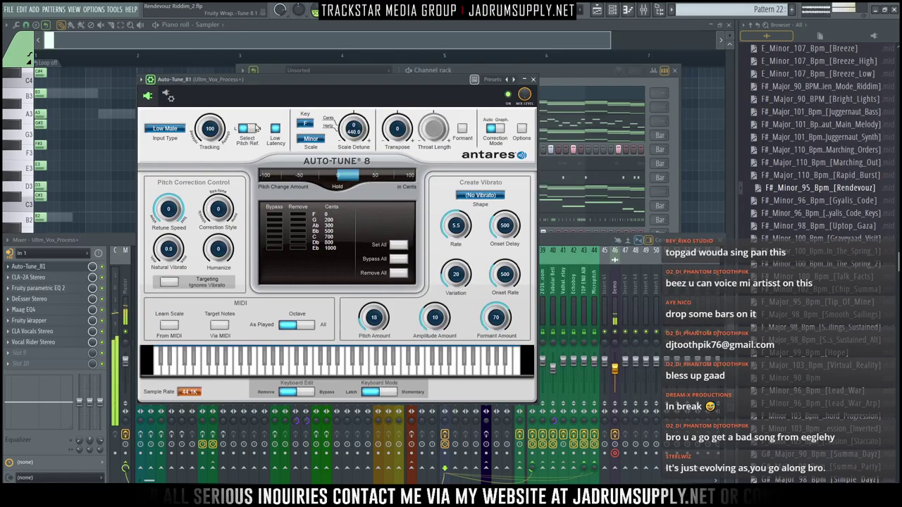
pyautogui.click(305, 124)
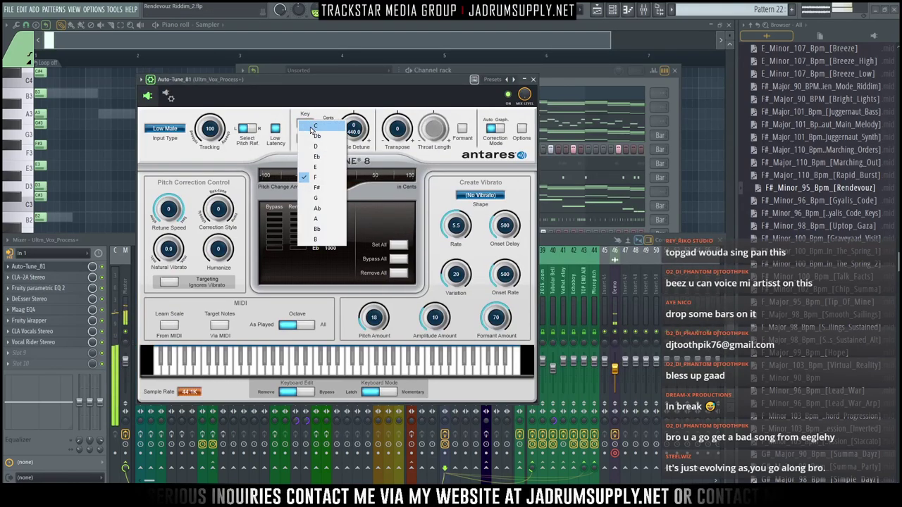
pyautogui.click(318, 188)
pyautogui.moveTo(211, 129); pyautogui.dragTo(209, 79)
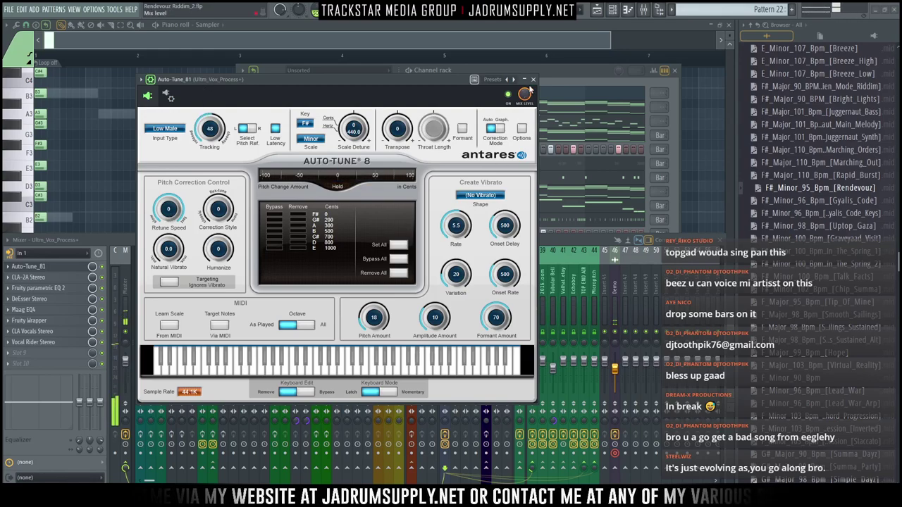
pyautogui.click(533, 79)
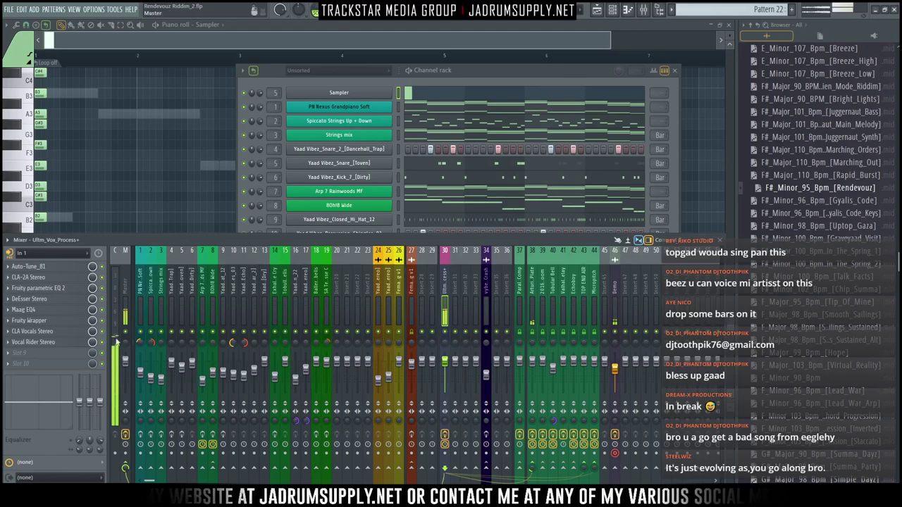
# Open the vocal chain's CLA Vocals and Vocal Rider plugins, switching Vocal Rider off and on to compare
pyautogui.click(44, 343)
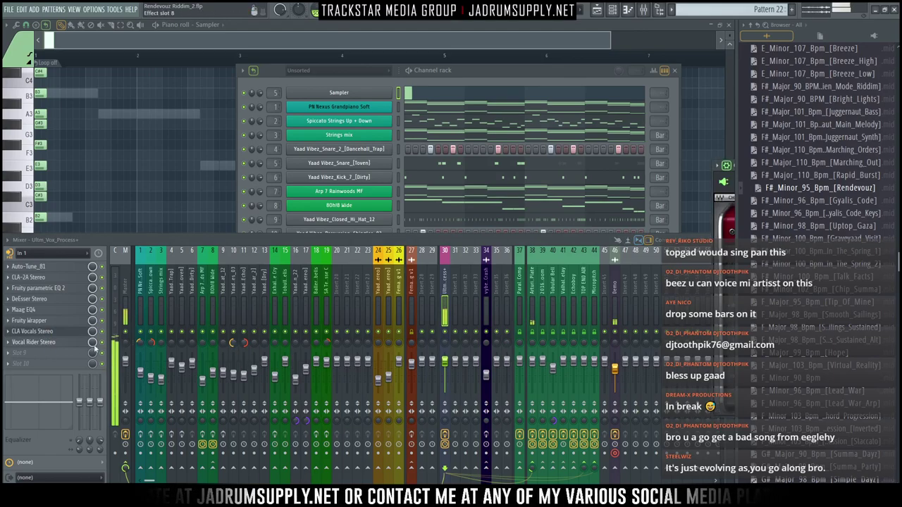
pyautogui.click(65, 335)
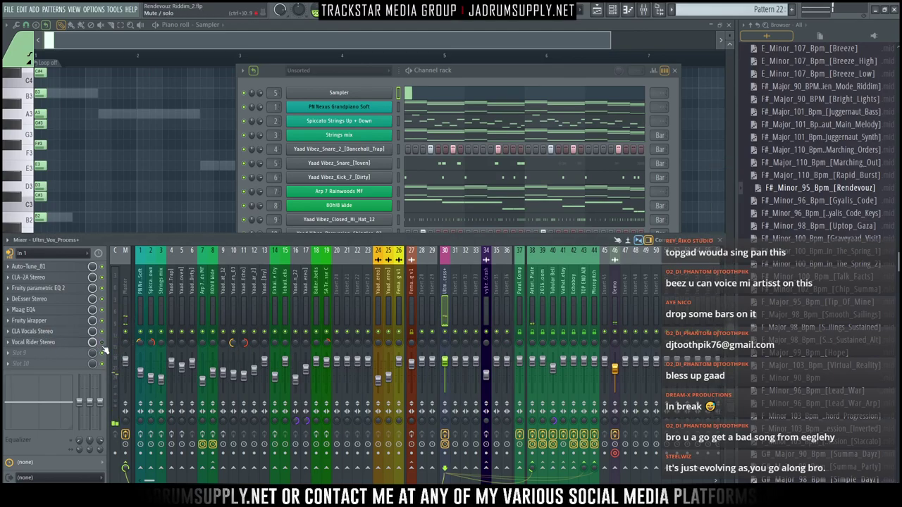
pyautogui.click(80, 342)
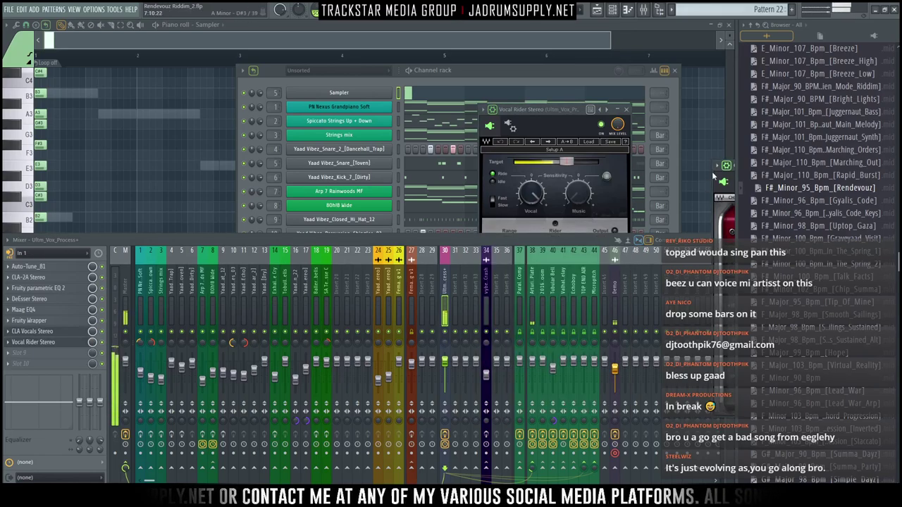
# In CLA Vocals, set the pitch mode to Stereo, turn off reverb and delay, and raise compress to 1.5
pyautogui.moveTo(724, 167); pyautogui.dragTo(247, 128)
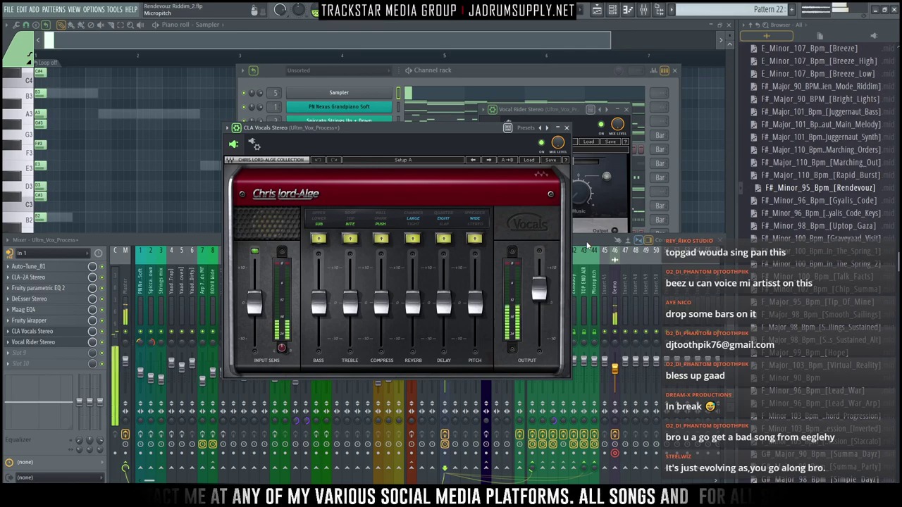
pyautogui.click(474, 225)
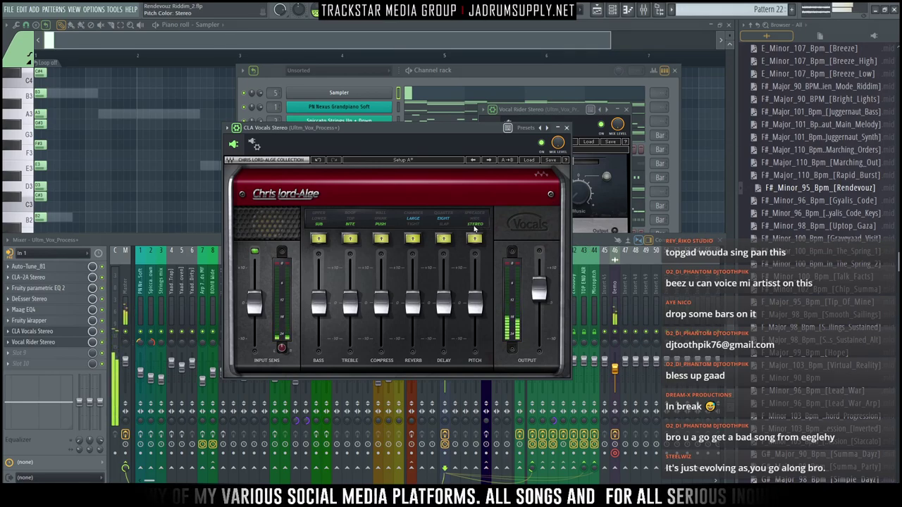
pyautogui.click(416, 222)
pyautogui.click(445, 224)
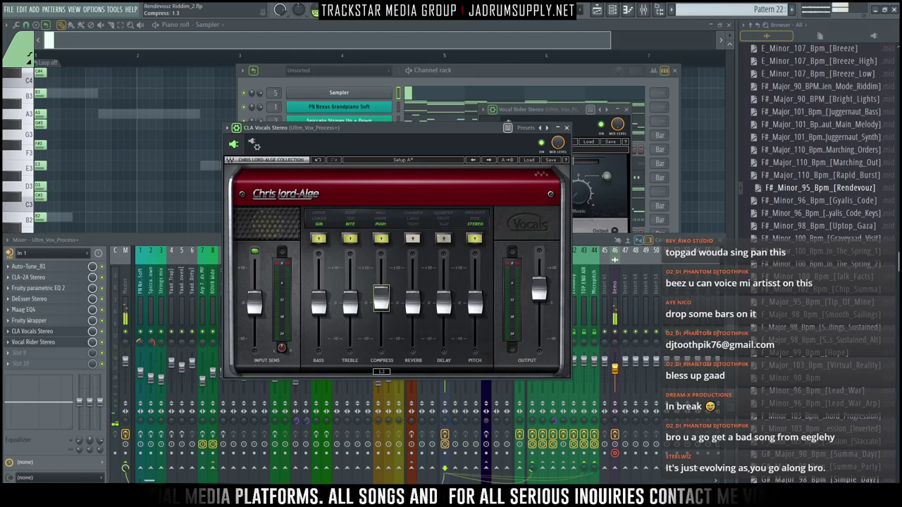
pyautogui.moveTo(382, 299); pyautogui.dragTo(382, 298)
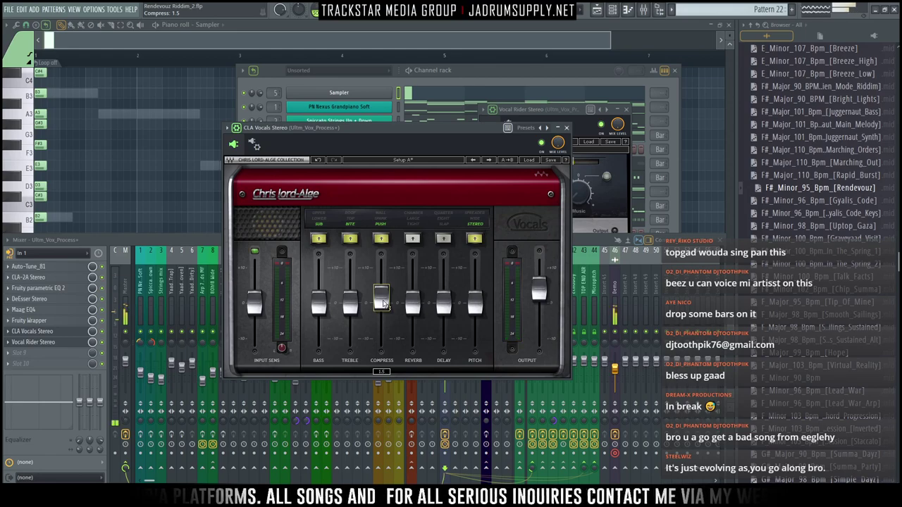
# Delete the Fruity Wrapper effect holding the missing Virtual Mix Rack from slot 6 of the vocal track
pyautogui.click(31, 322)
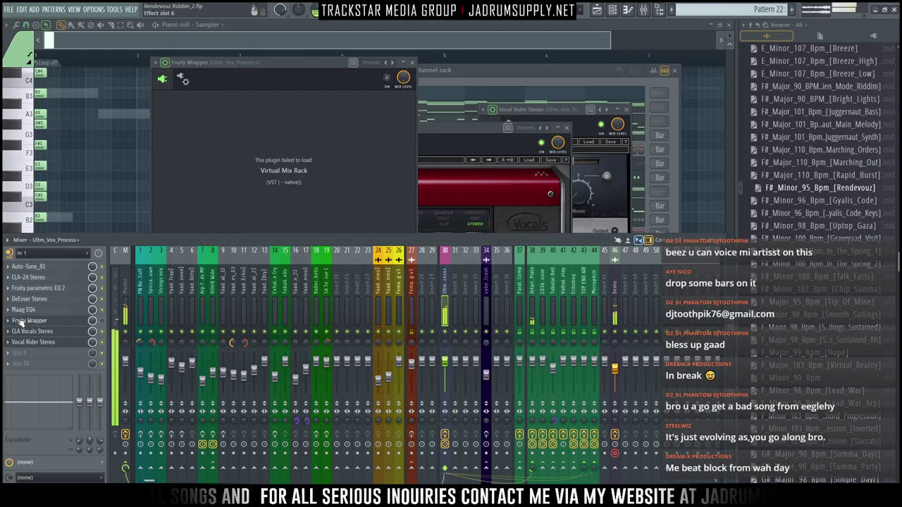
pyautogui.rightClick(22, 322)
pyautogui.click(42, 286)
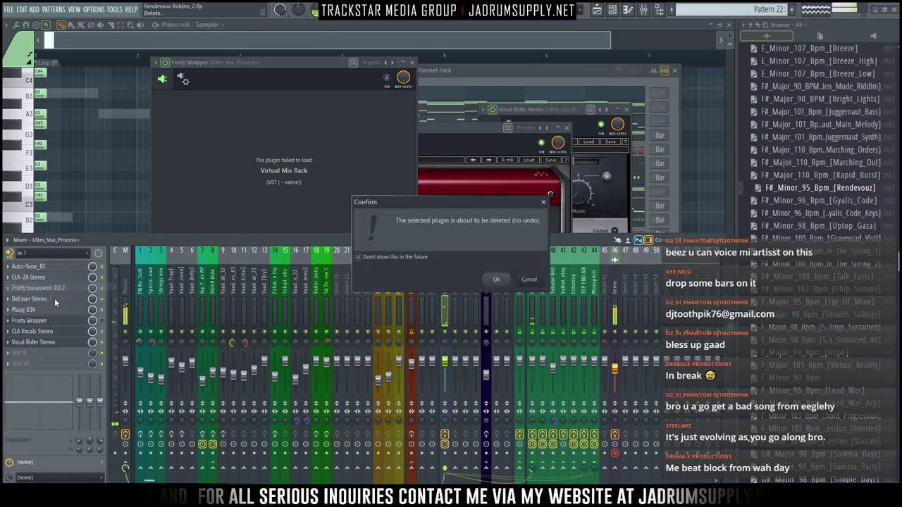
pyautogui.press('Return')
# Open the vocal chain's CLA-2A Stereo compressor, check it during playback, and return to the mixer
pyautogui.click(50, 279)
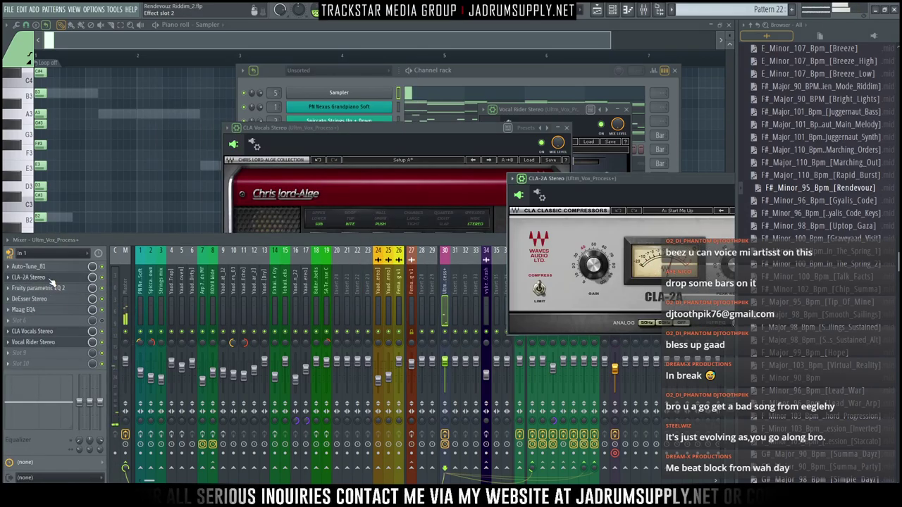
pyautogui.moveTo(647, 184); pyautogui.dragTo(448, 163)
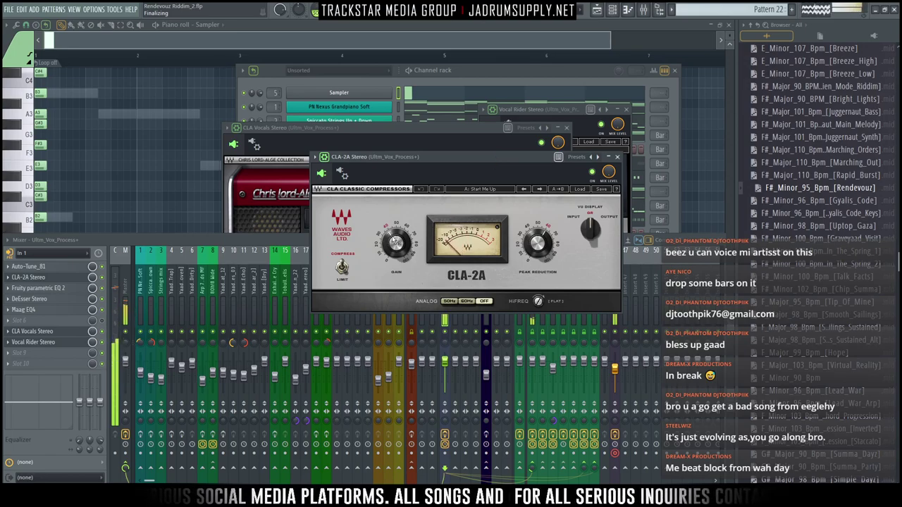
pyautogui.click(437, 298)
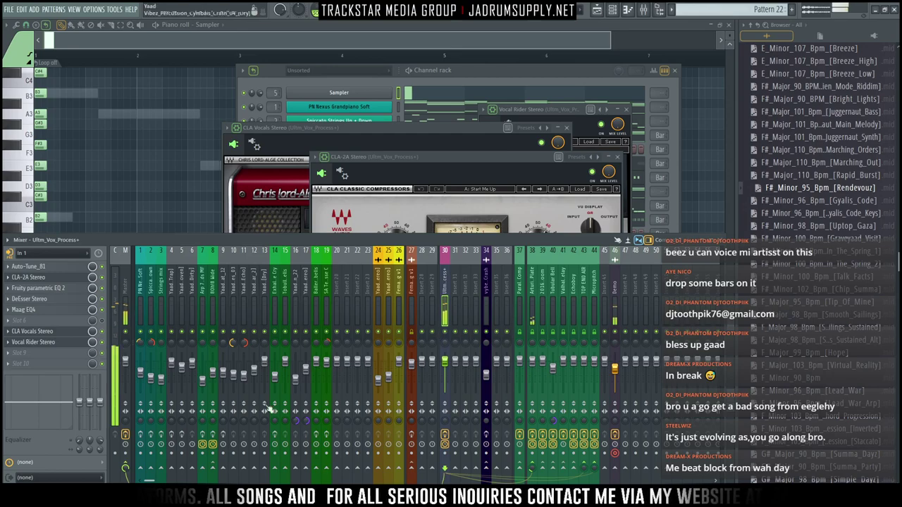
# Route the Ultm_Vox_Process+ vocal track to the Master track only
pyautogui.rightClick(127, 468)
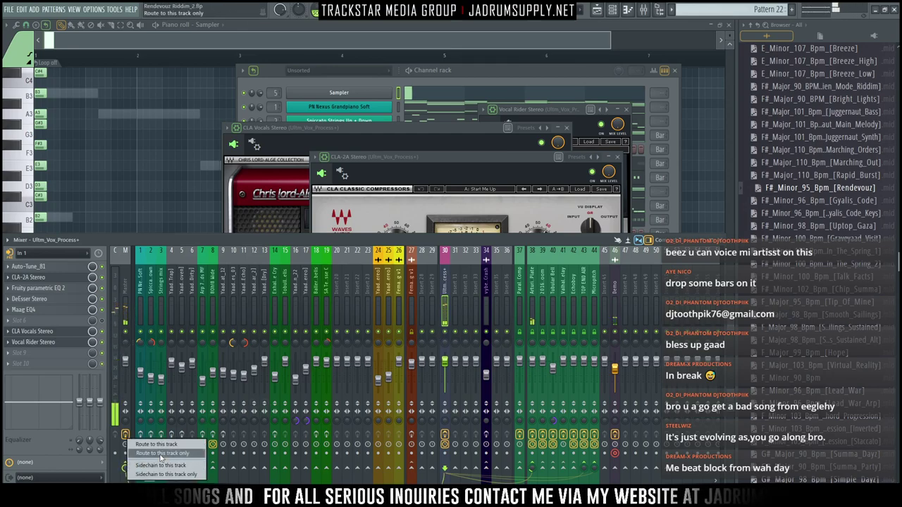
pyautogui.click(161, 453)
# Toggle the Master track's WaveShell1-VST 11.0 effect in slot 10 while comparing it with the vocal track
pyautogui.click(109, 333)
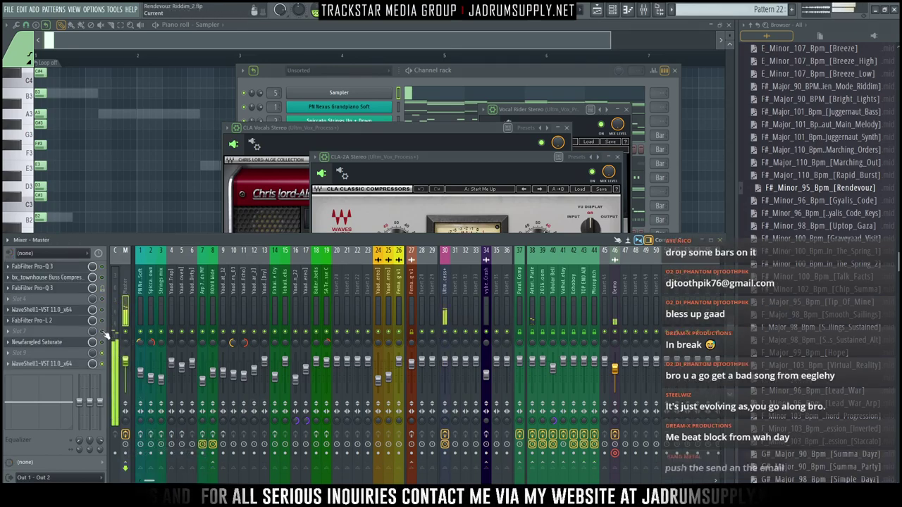
pyautogui.click(444, 314)
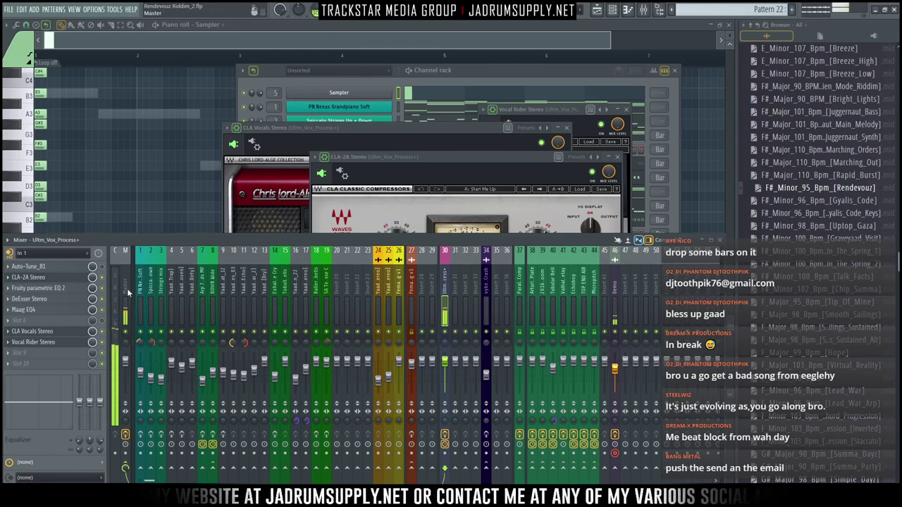
pyautogui.click(126, 323)
pyautogui.click(102, 364)
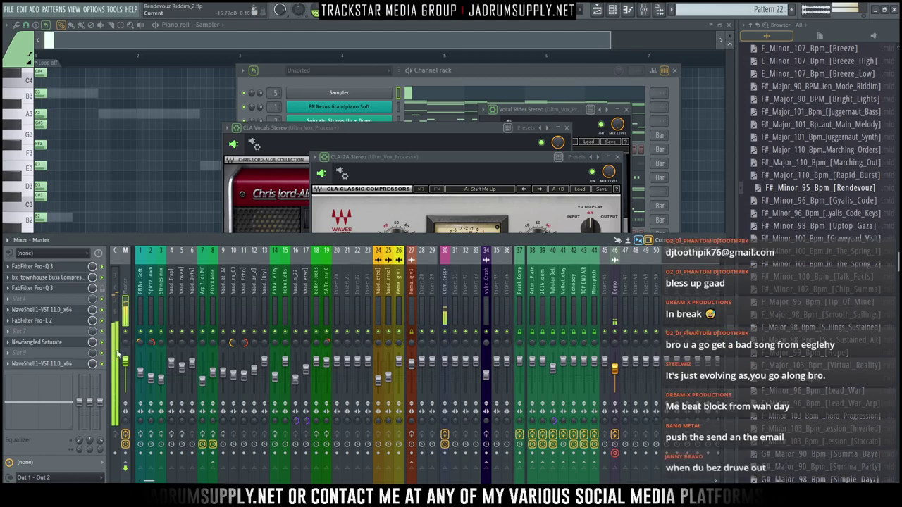
# Reopen CLA Vocals on the Ultm_Vox_Process+ track and raise the bass to 3.3
pyautogui.click(444, 293)
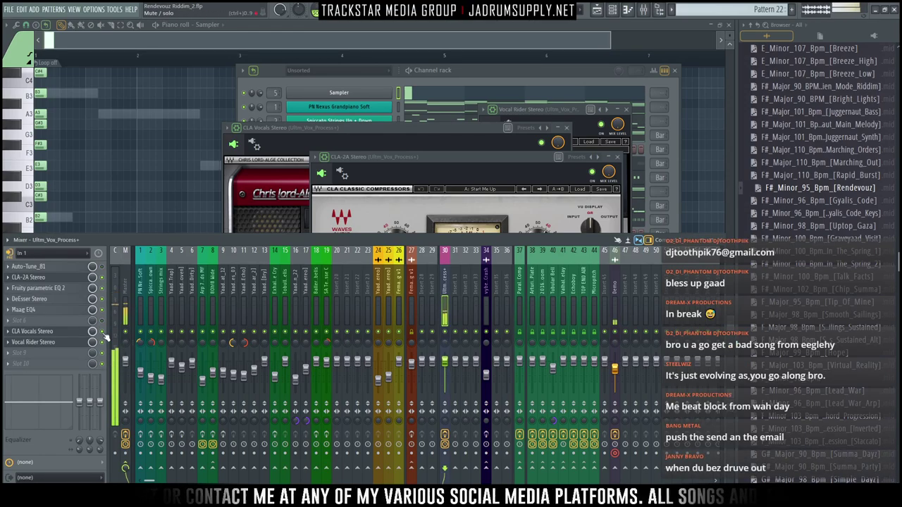
pyautogui.click(81, 331)
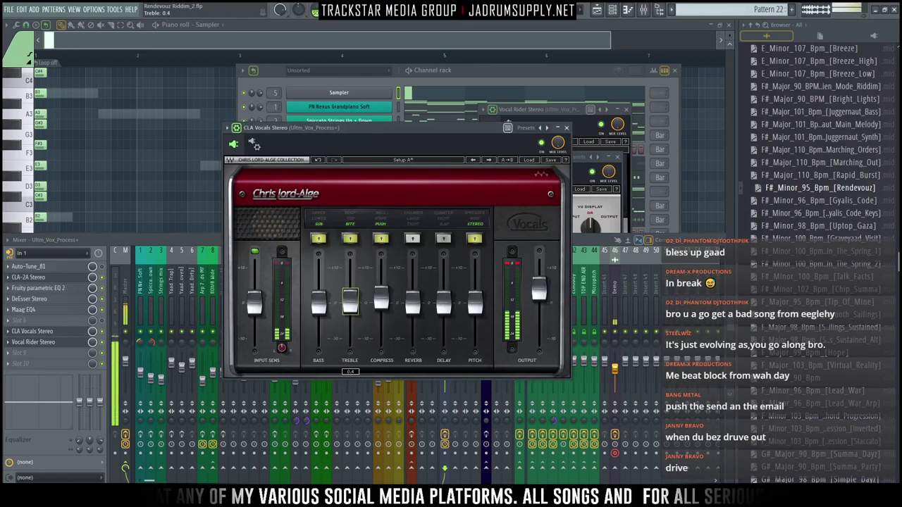
pyautogui.moveTo(318, 303); pyautogui.dragTo(318, 290)
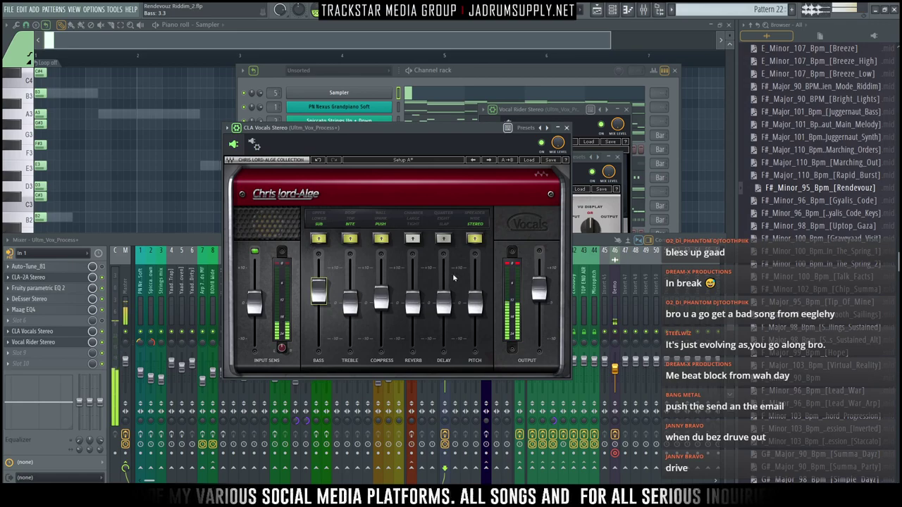
# Close CLA Vocals and route the Ultm_Vox_Process+ track to the Arturia Plate and 2016 Stereo Room sends
pyautogui.click(566, 127)
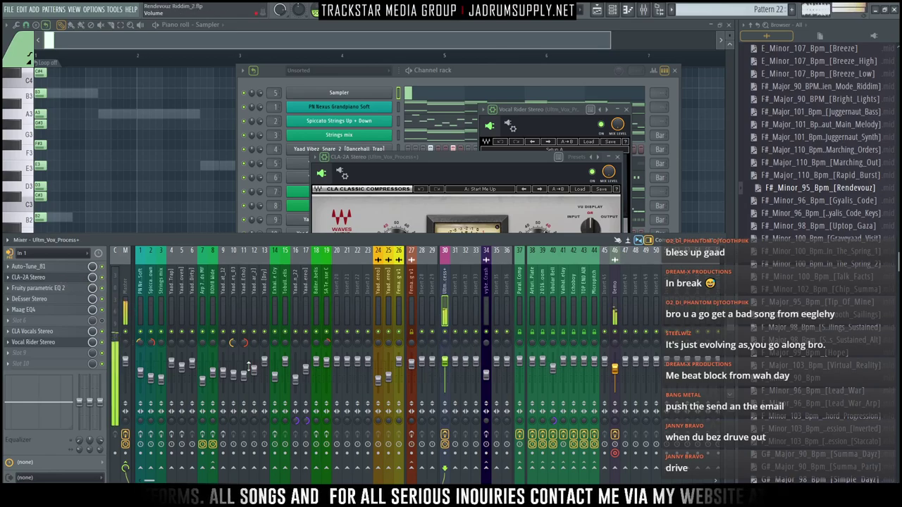
pyautogui.click(127, 320)
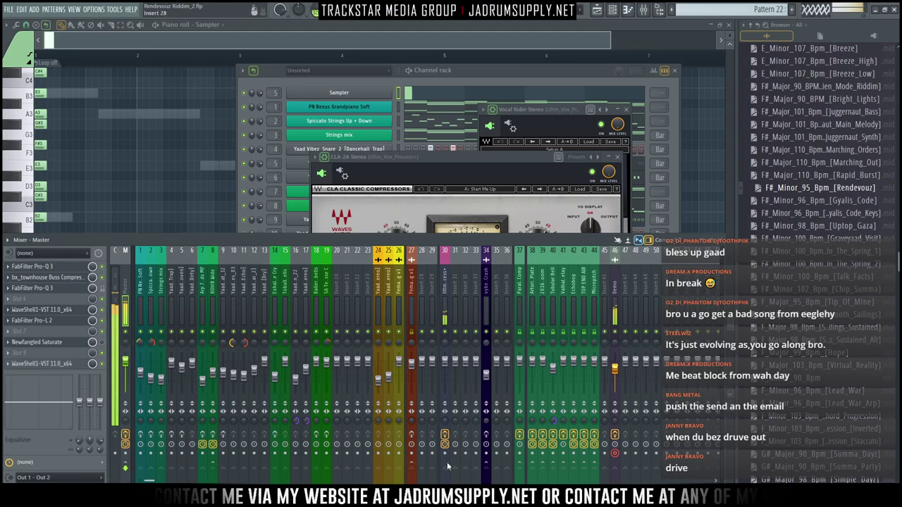
pyautogui.click(445, 318)
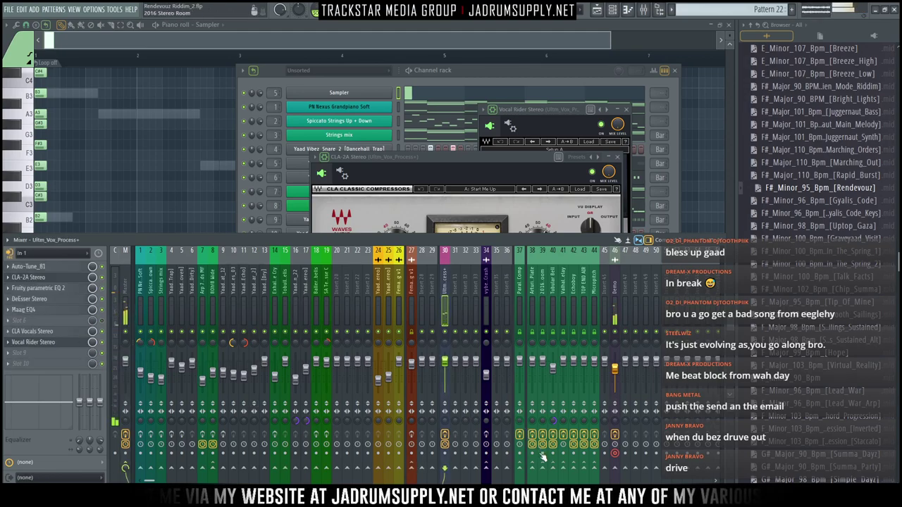
pyautogui.click(532, 469)
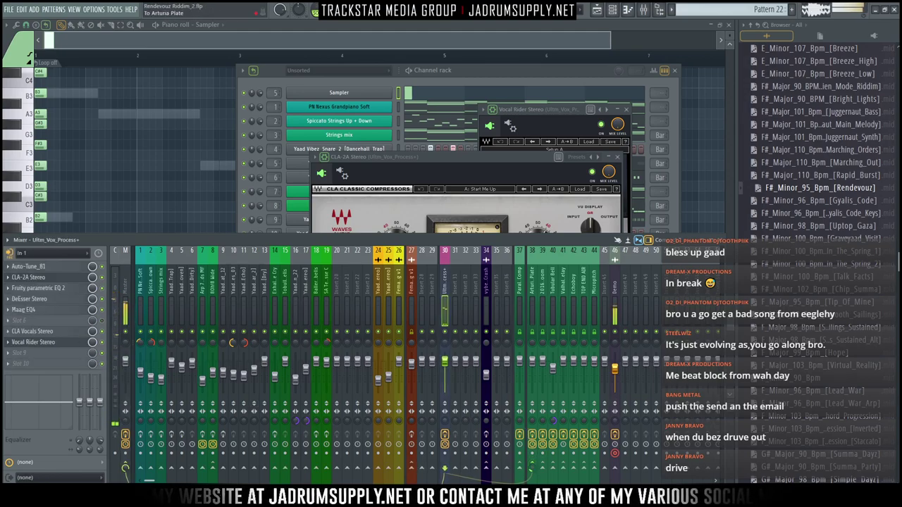
pyautogui.click(542, 469)
pyautogui.moveTo(542, 469); pyautogui.dragTo(542, 475)
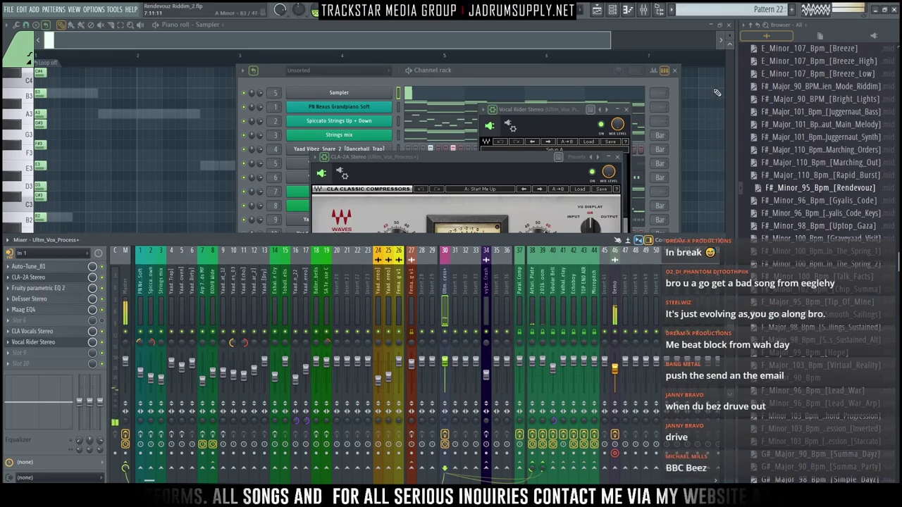
# Show the playlist, check the Rendevouz Riddim e-mail draft in Gmail, and return to the FL Studio project
pyautogui.click(597, 10)
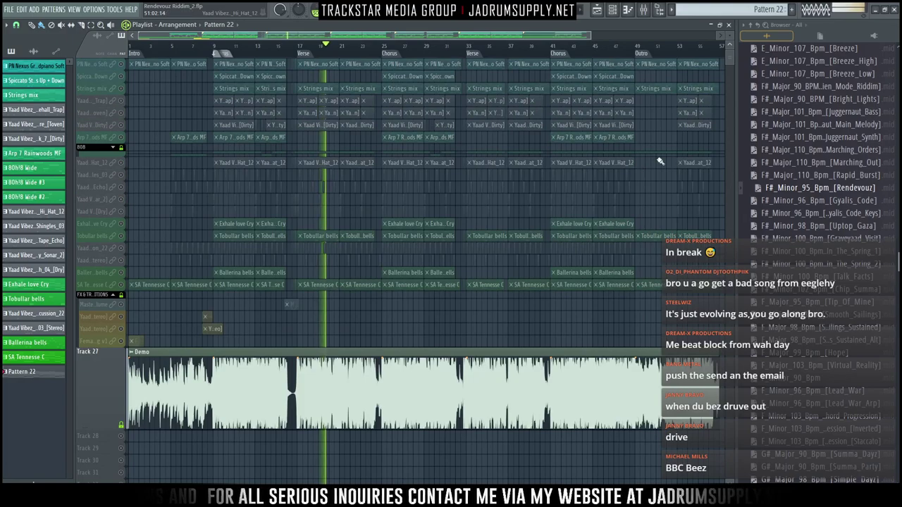
pyautogui.click(296, 498)
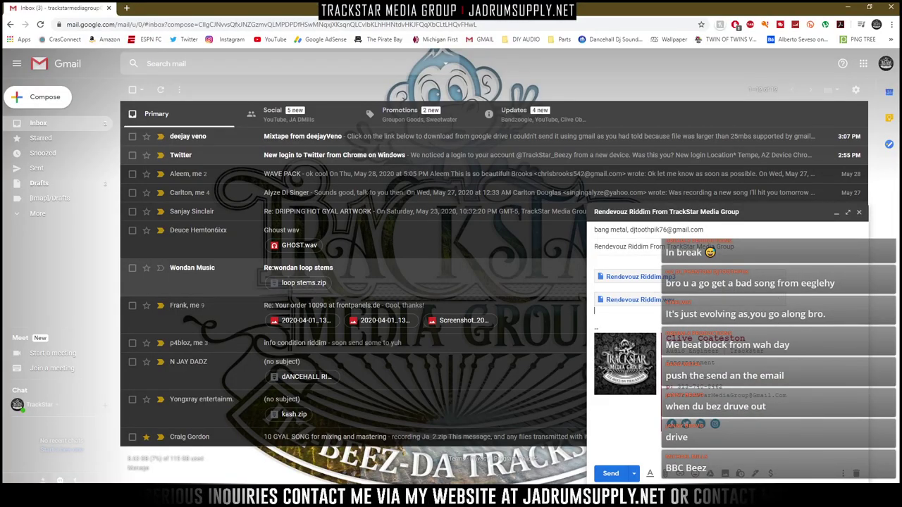
pyautogui.hotkey('alt', 'Tab')
pyautogui.hotkey('alt', 'Tab')
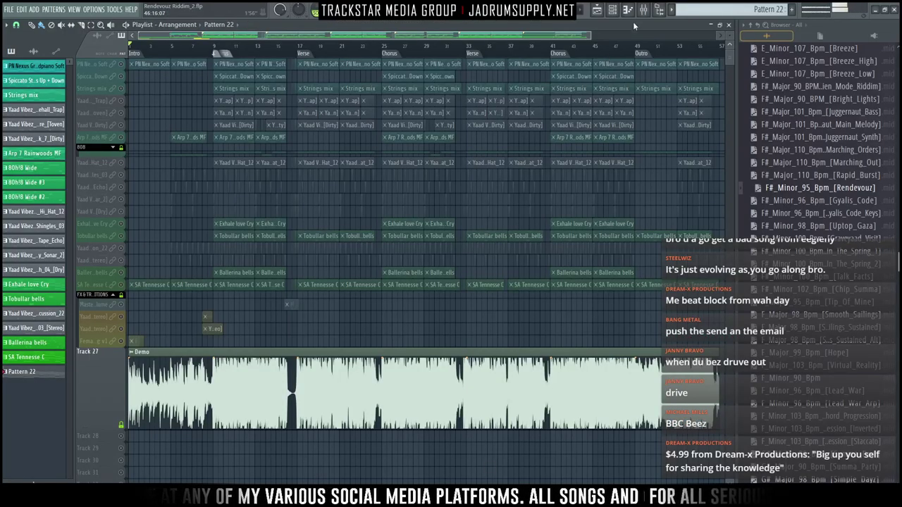
# Reopen the mixer and set the Demo track's audio input to none
pyautogui.press('F9')
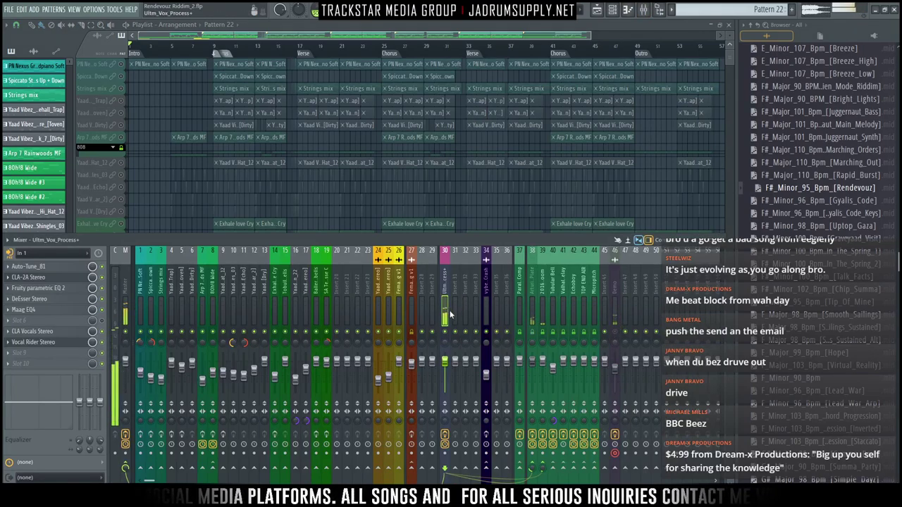
pyautogui.click(621, 329)
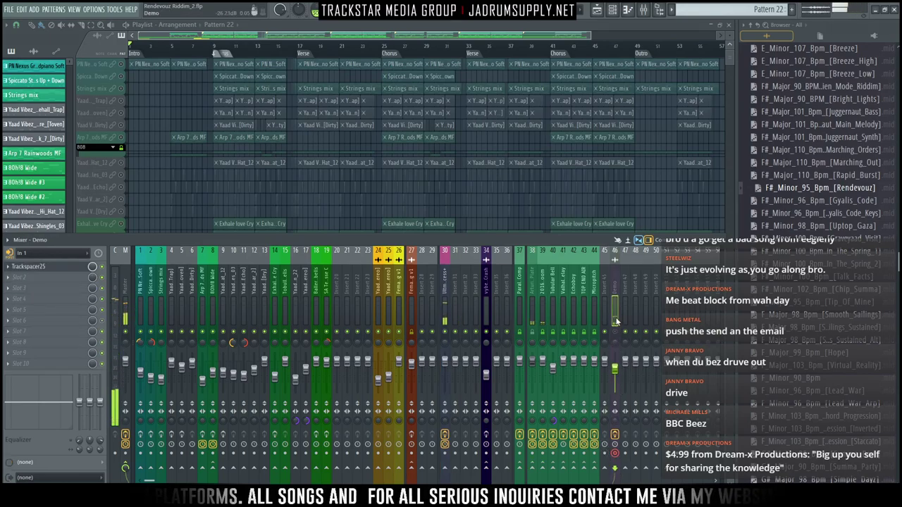
pyautogui.click(44, 253)
pyautogui.click(43, 306)
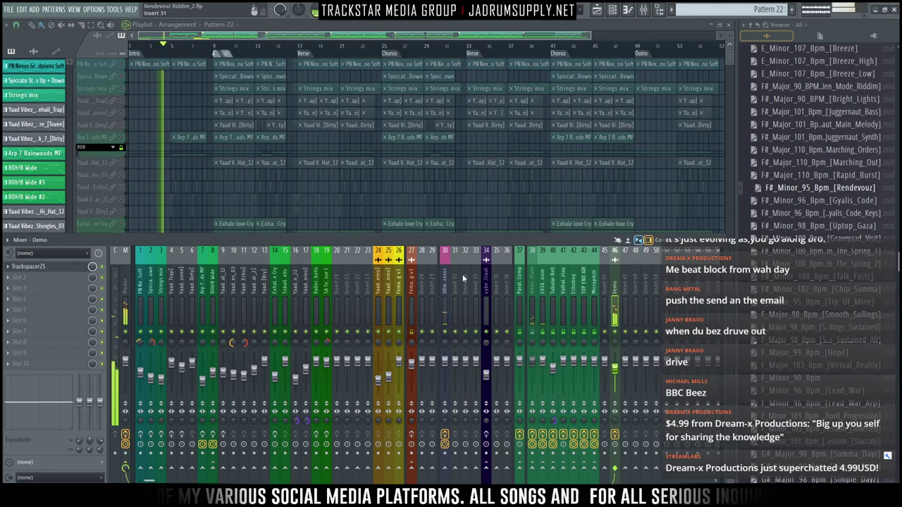
# Select the Ultm_Vox_Process+ track, check its 2016 Stereo Room send against the beat, and stop playback
pyautogui.click(445, 308)
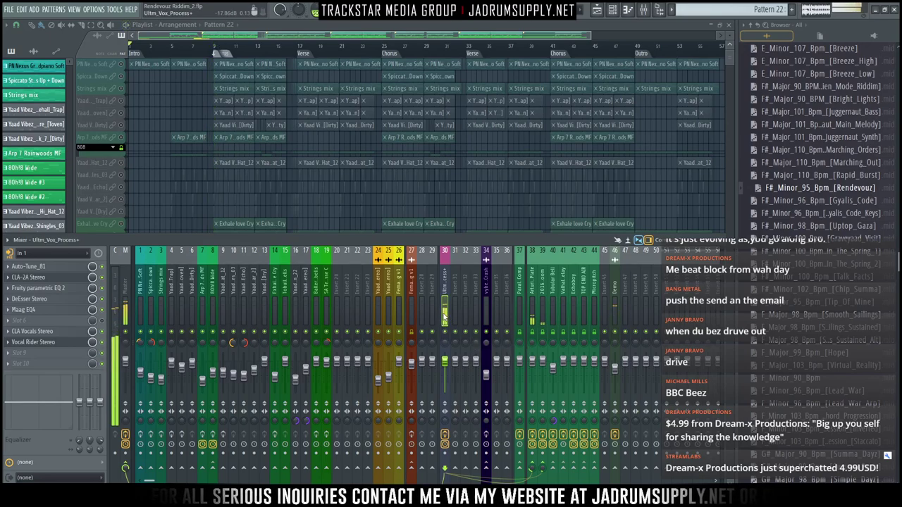
pyautogui.click(542, 460)
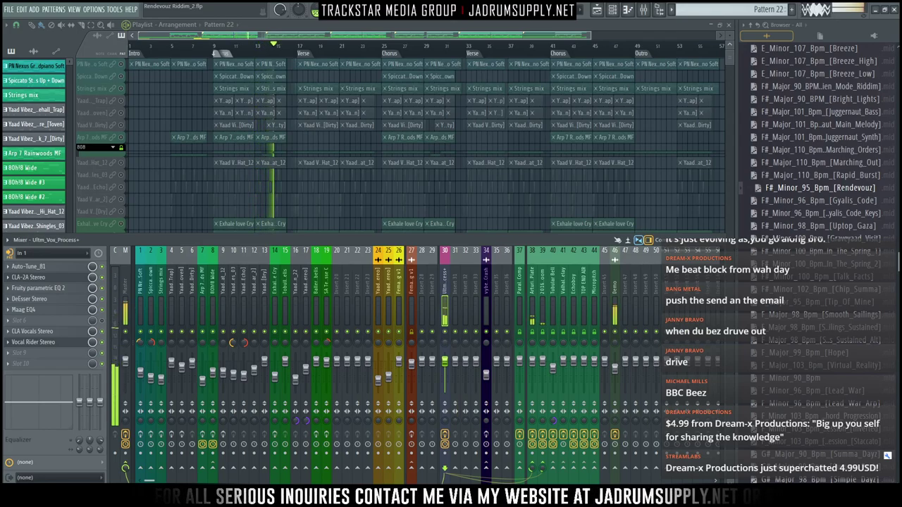
pyautogui.press('space')
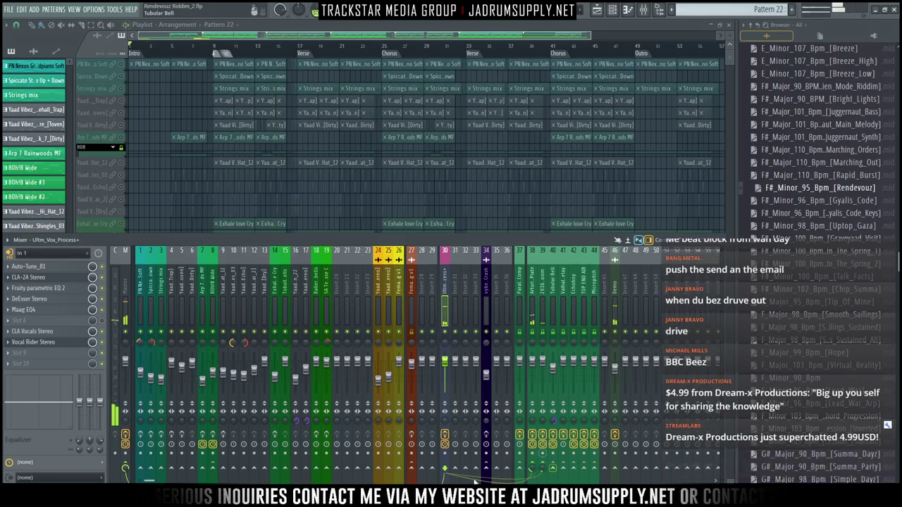
# Set the audio device to ASIO Link Pro in the audio settings and check its ASIO4ALL panel
pyautogui.click(102, 10)
pyautogui.click(110, 42)
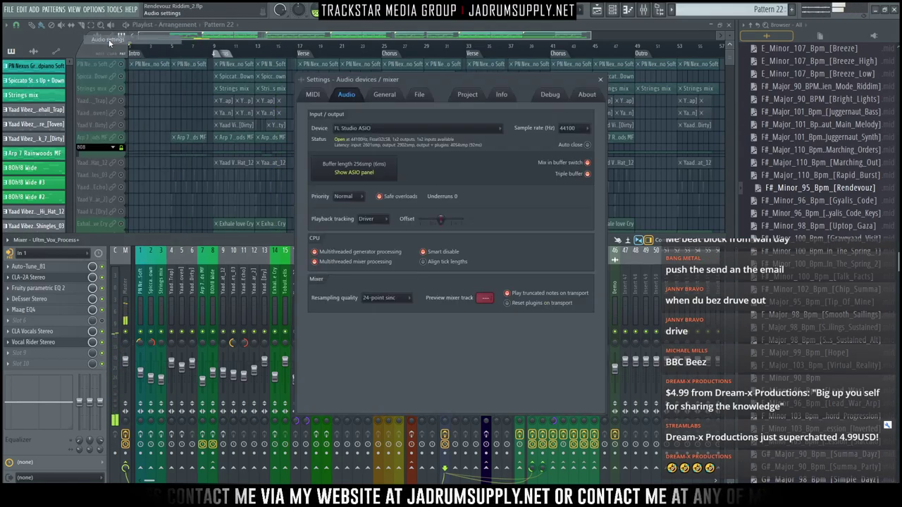
pyautogui.click(398, 128)
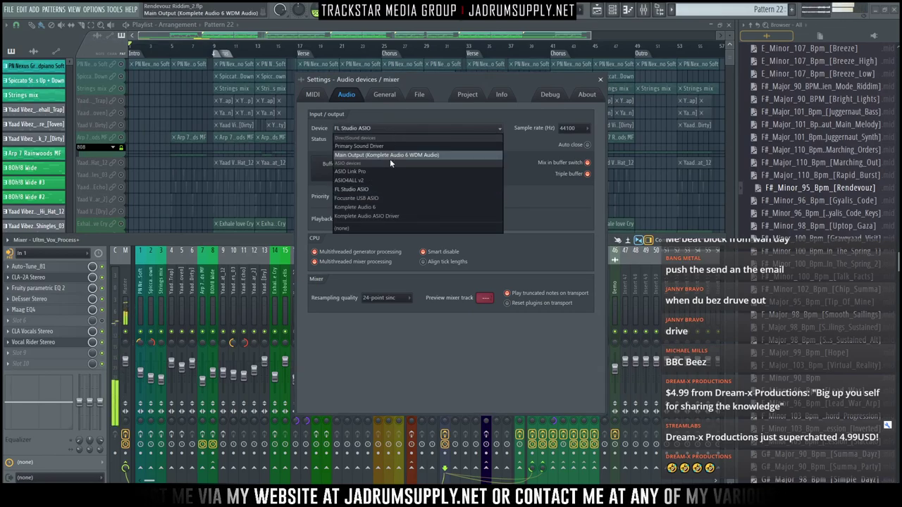
pyautogui.click(352, 172)
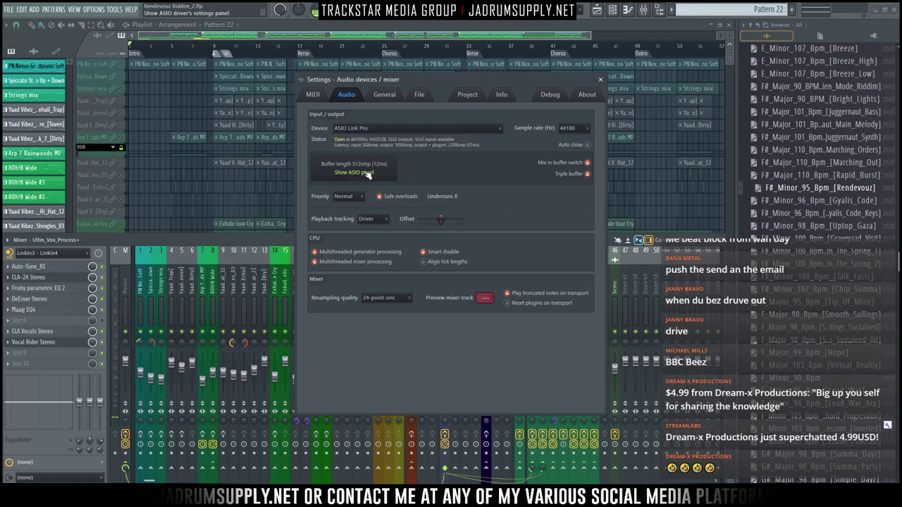
pyautogui.click(364, 172)
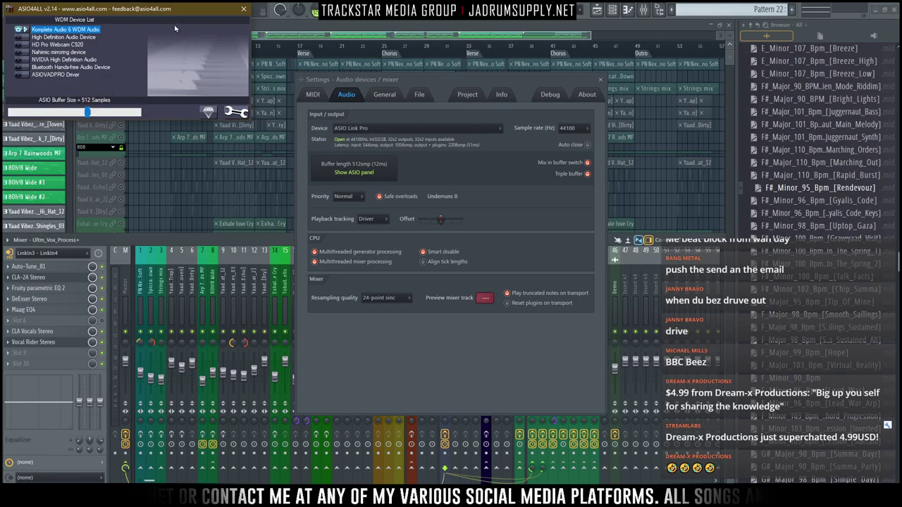
pyautogui.click(244, 11)
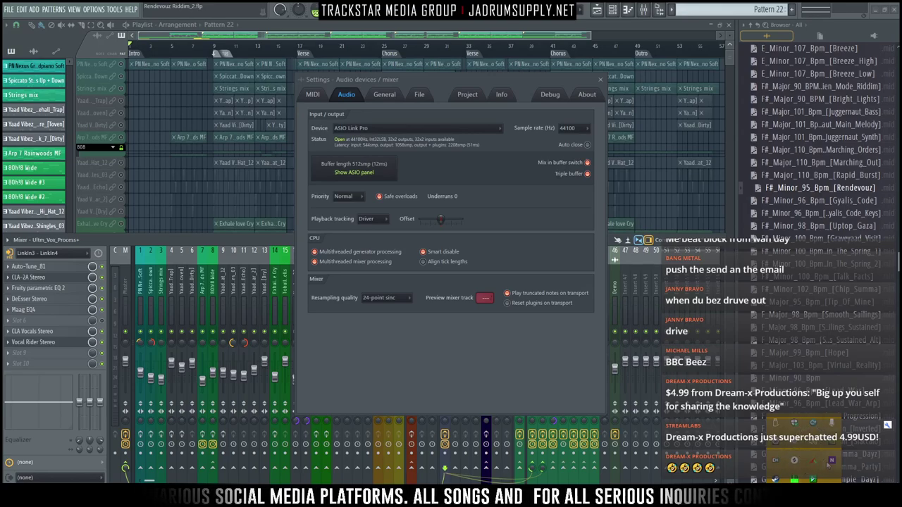
# Set the ASIO Link Pro driver to Komplete Audio 6 and close the audio settings
pyautogui.click(354, 172)
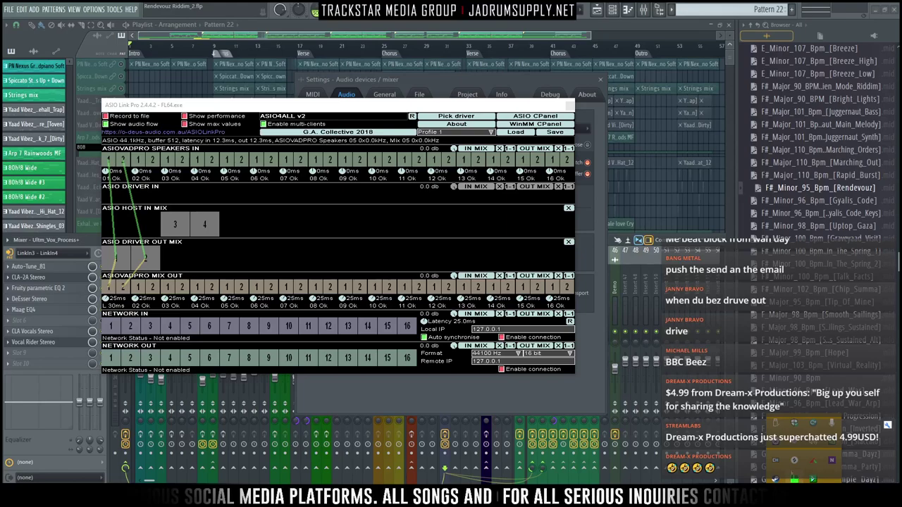
pyautogui.click(436, 115)
pyautogui.click(437, 219)
pyautogui.click(436, 246)
pyautogui.click(490, 281)
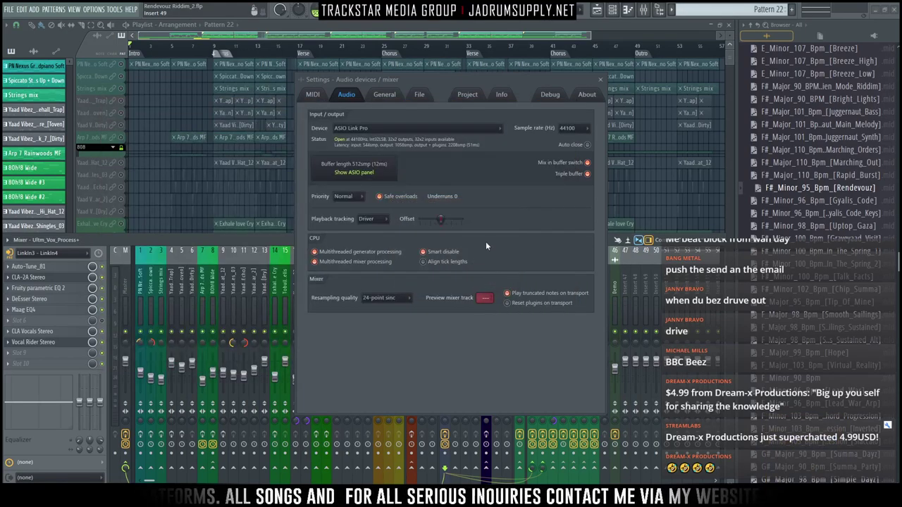
pyautogui.click(600, 79)
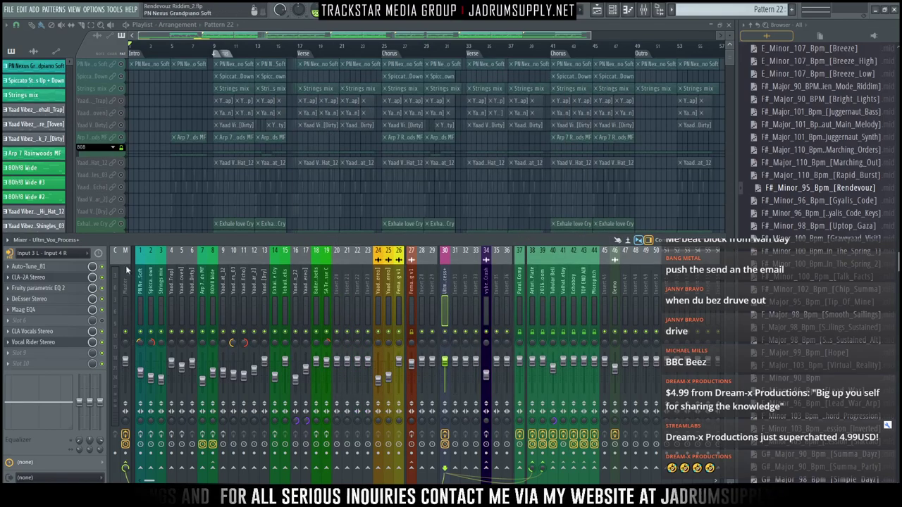
# Set the Ultm_Vox_Process+ track's input to Input 1 L and load the VOICEOVER mixer track state on it
pyautogui.click(50, 253)
pyautogui.click(43, 315)
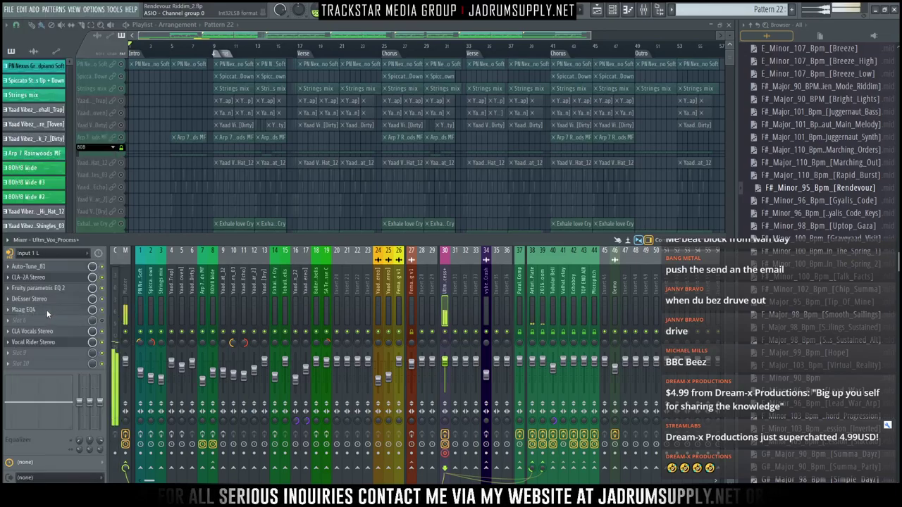
pyautogui.rightClick(446, 308)
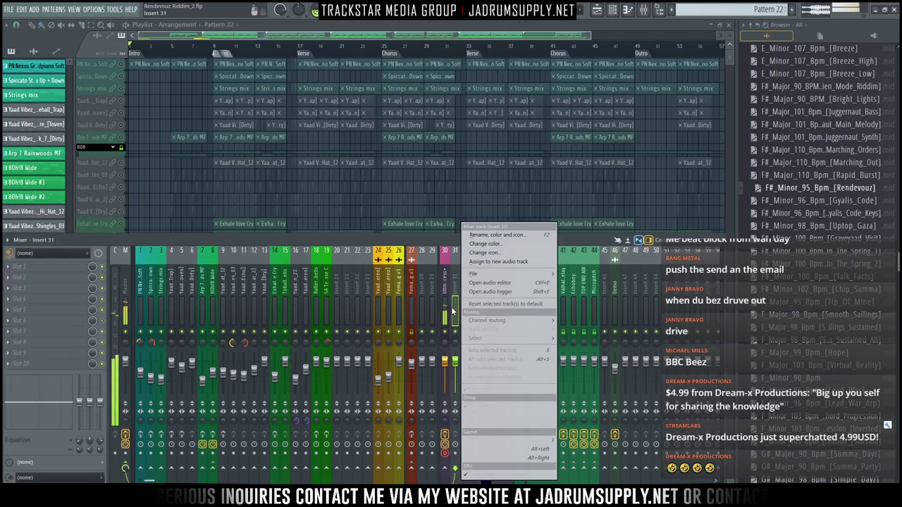
pyautogui.moveTo(494, 274)
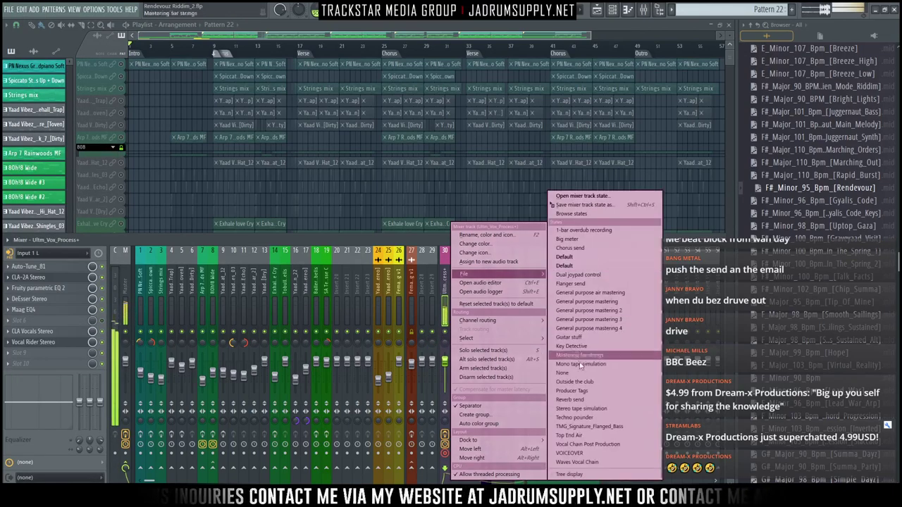
pyautogui.click(579, 454)
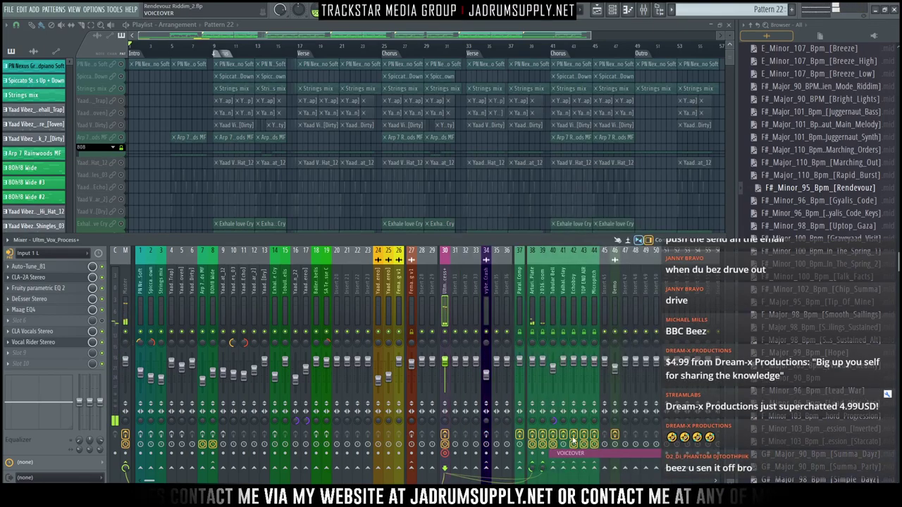
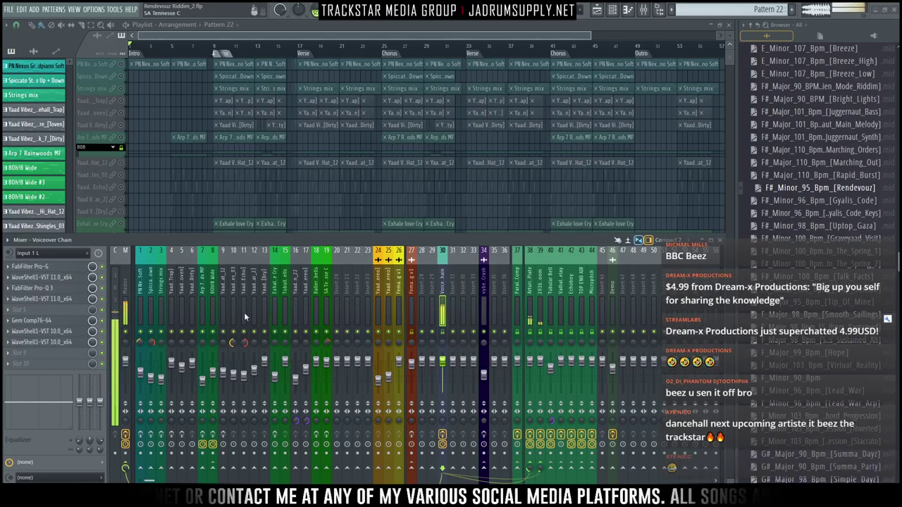
# Reopen the audio settings, switch the ASIO Link Pro driver to FL Studio ASIO, and check that driver's buffer panel
pyautogui.click(94, 9)
pyautogui.click(109, 40)
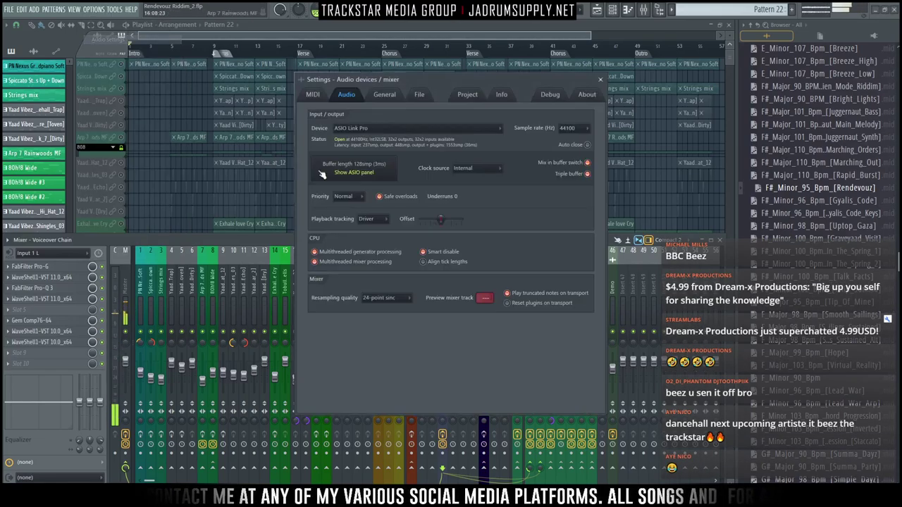
pyautogui.click(379, 133)
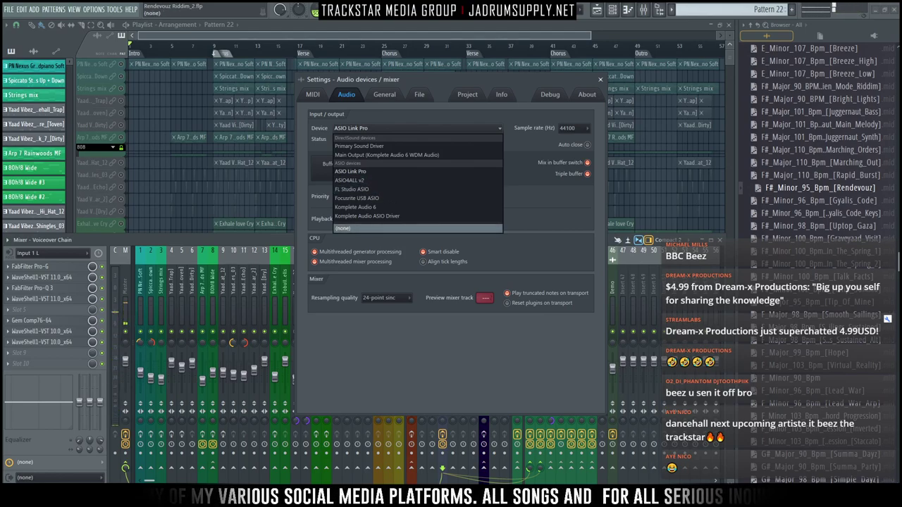
pyautogui.click(803, 498)
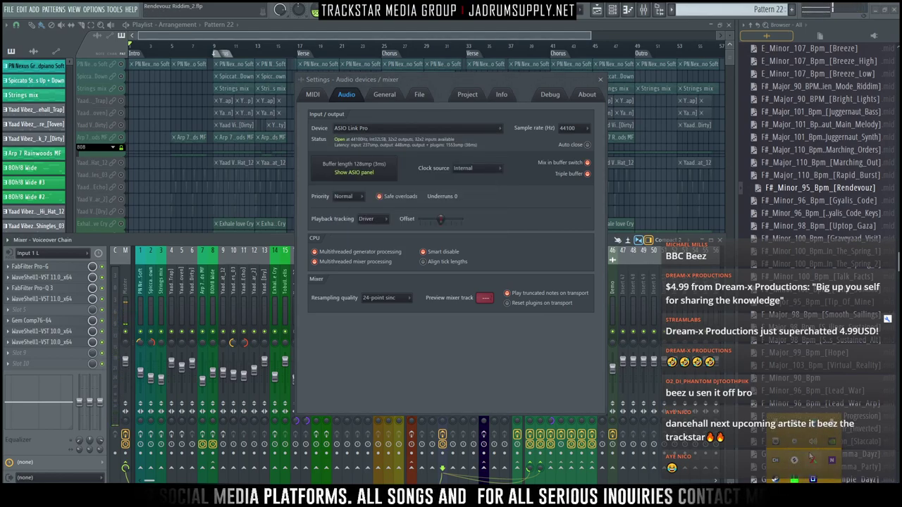
pyautogui.click(795, 479)
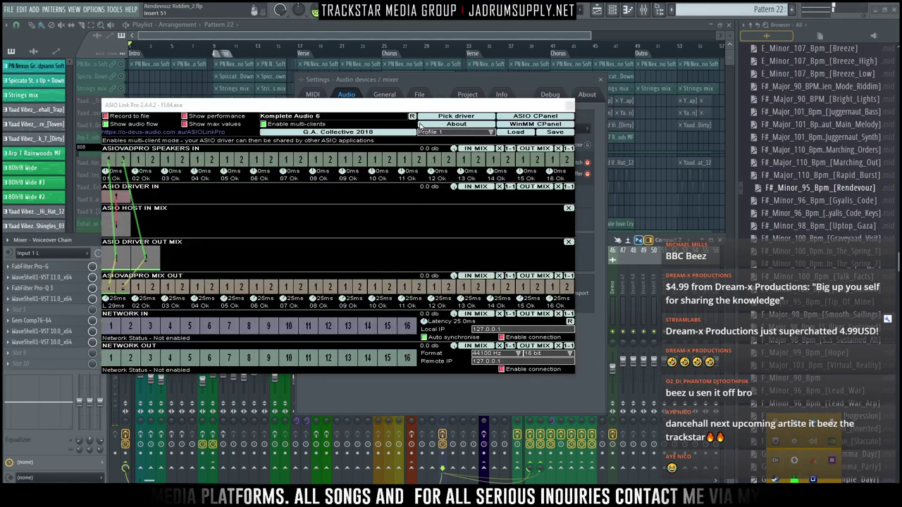
pyautogui.click(455, 116)
pyautogui.click(450, 219)
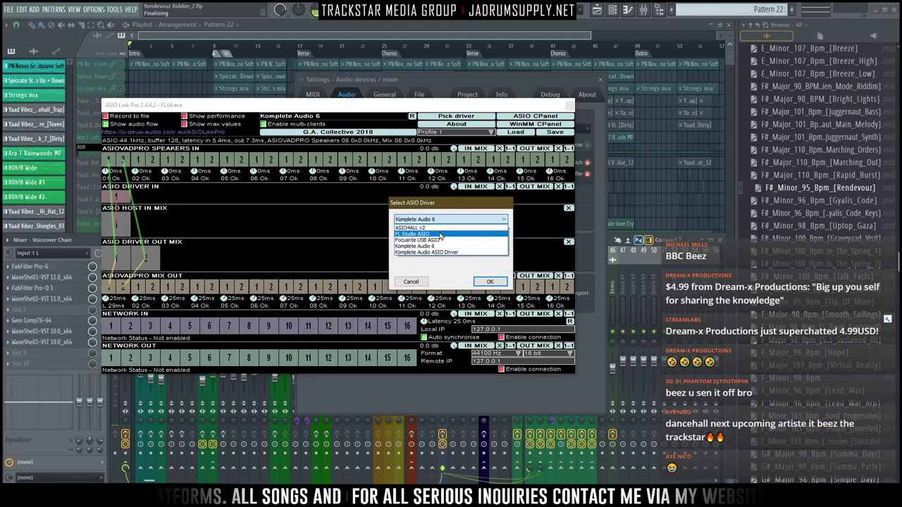
pyautogui.click(440, 235)
pyautogui.click(489, 281)
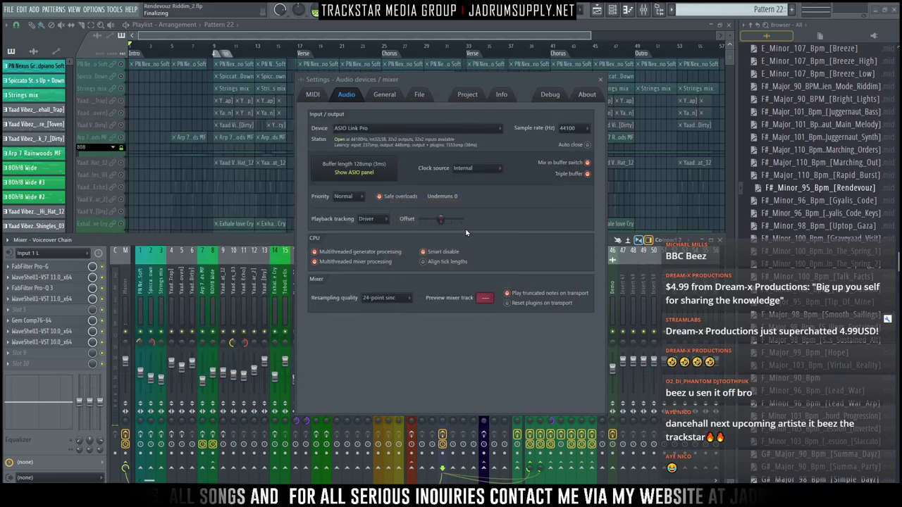
pyautogui.click(367, 171)
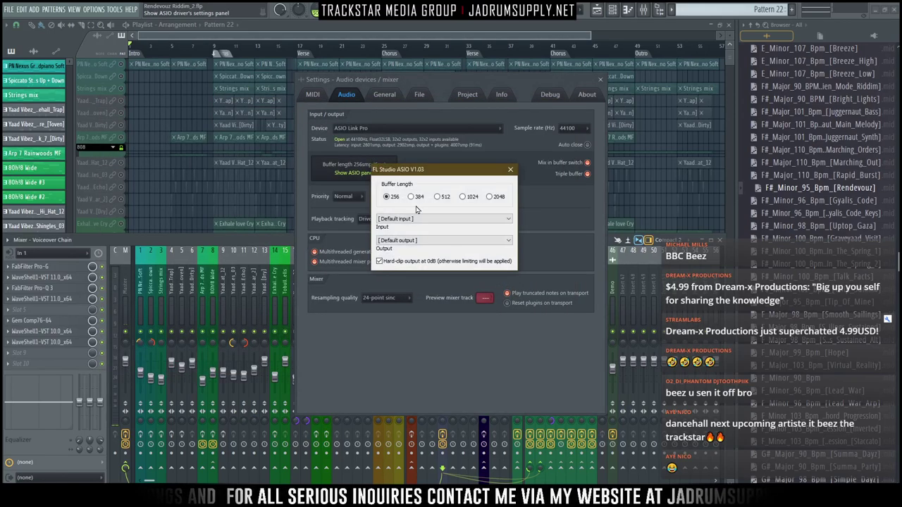
pyautogui.click(510, 169)
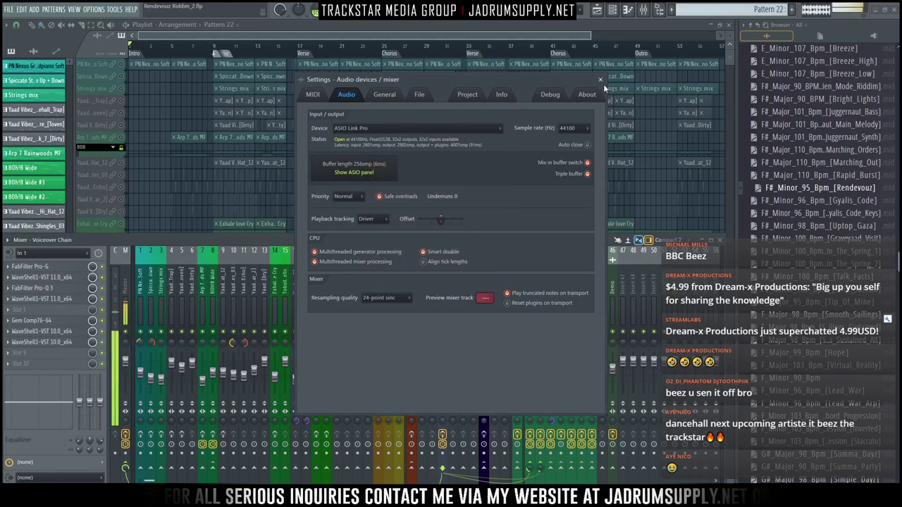
# Close the audio settings, then move the empty effect slot up to slot 2 of the Voiceover Chain and load Auto-Tune Pro there
pyautogui.click(601, 79)
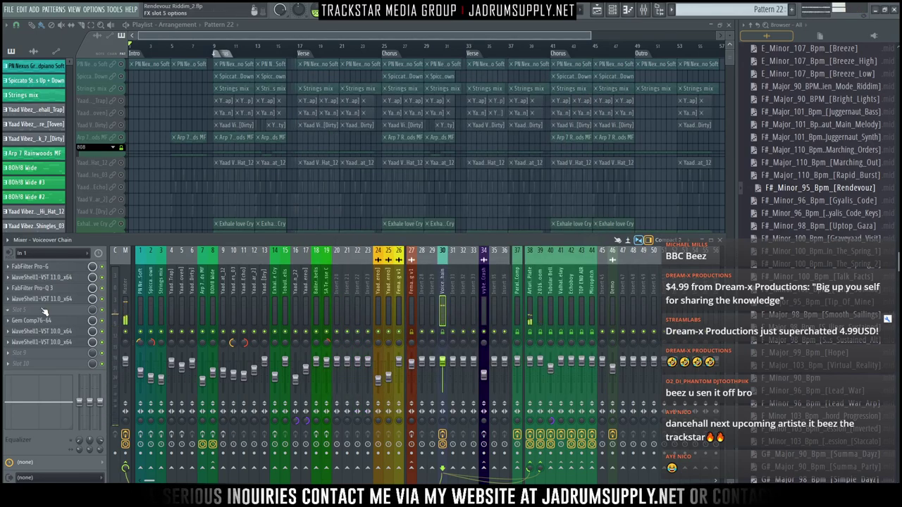
pyautogui.scroll(3, 44, 309)
pyautogui.click(45, 279)
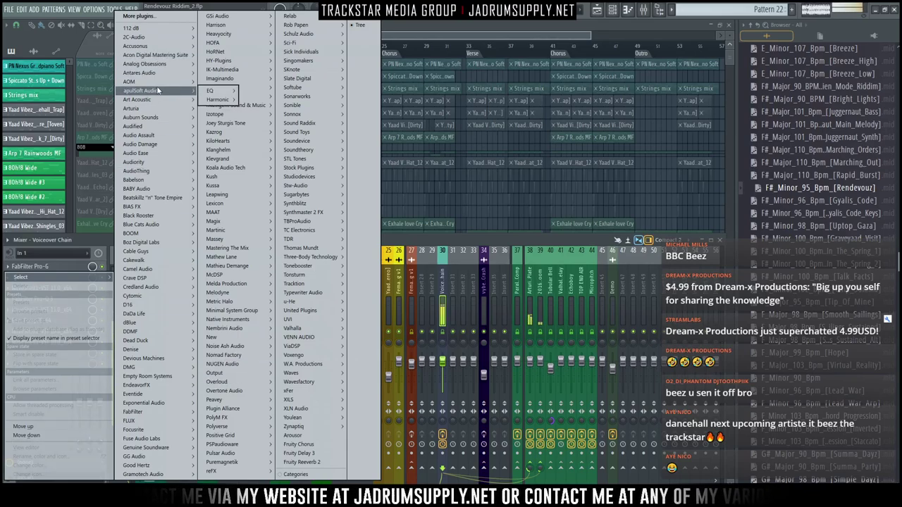
pyautogui.moveTo(169, 73)
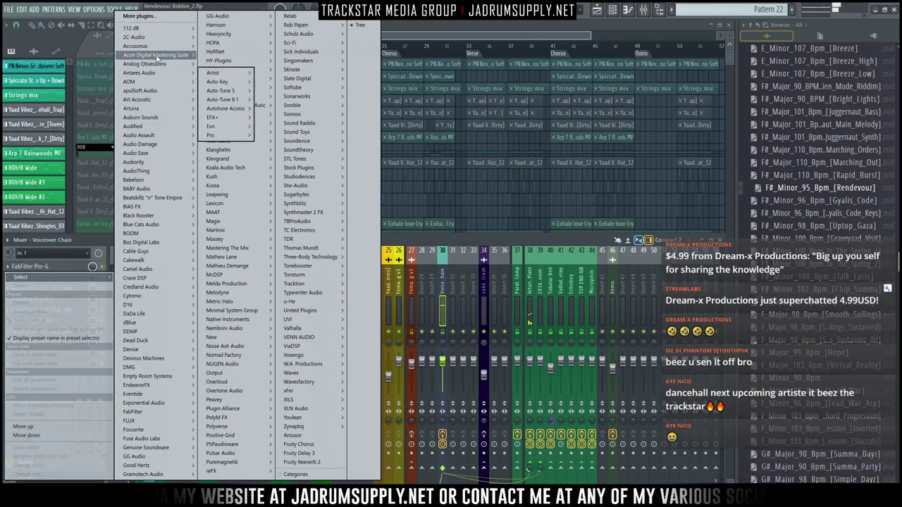
pyautogui.moveTo(225, 135)
pyautogui.click(285, 138)
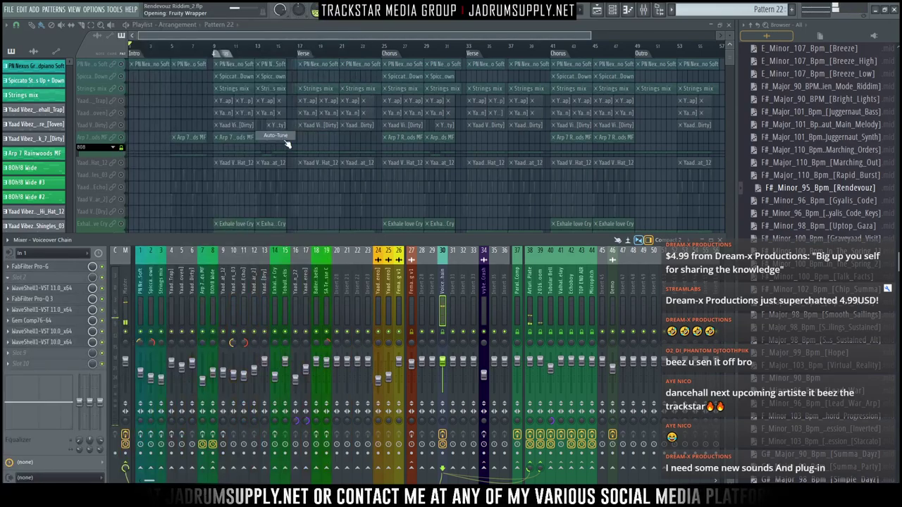
pyautogui.moveTo(724, 267); pyautogui.dragTo(233, 55)
# Set Auto-Tune to Low Male, F# Minor, retune speed 0 and humanize 33 with the advanced view on, and close it
pyautogui.moveTo(184, 156); pyautogui.dragTo(184, 117)
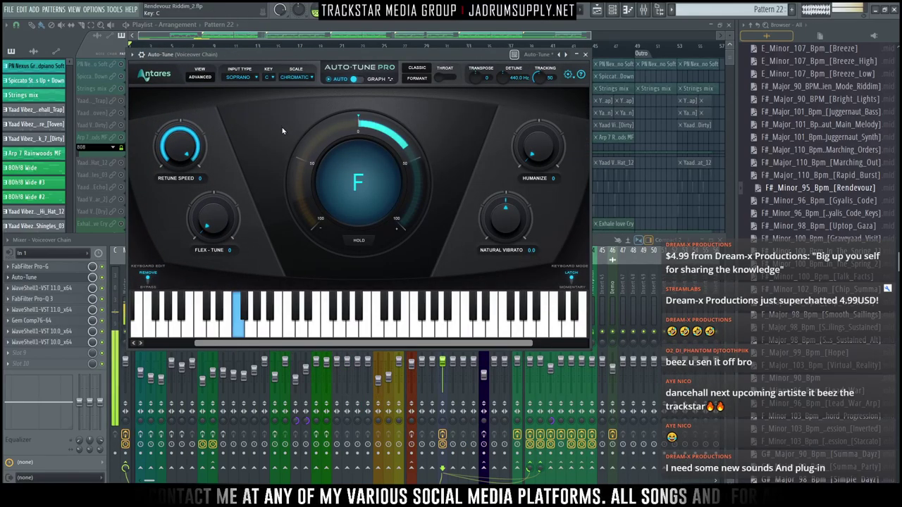
pyautogui.click(269, 77)
pyautogui.click(288, 146)
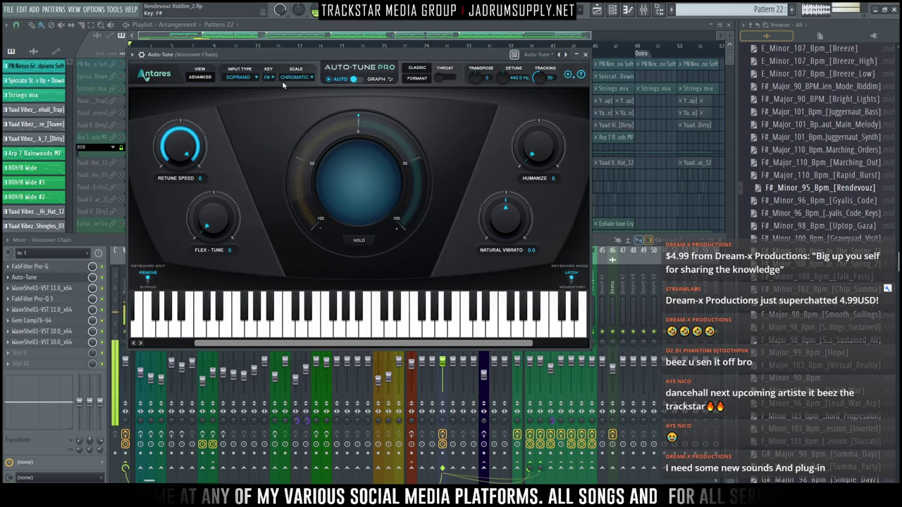
pyautogui.click(296, 76)
pyautogui.click(300, 88)
pyautogui.click(240, 77)
pyautogui.click(243, 98)
pyautogui.click(200, 77)
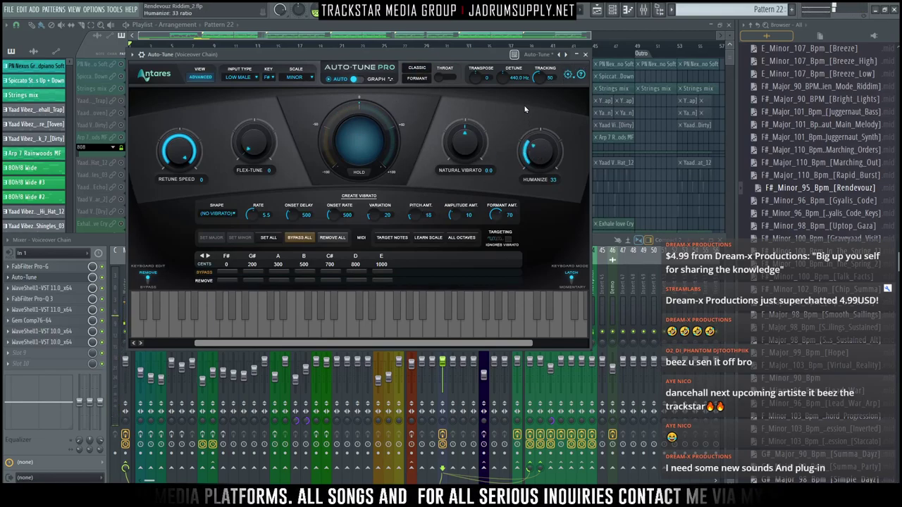
pyautogui.click(586, 55)
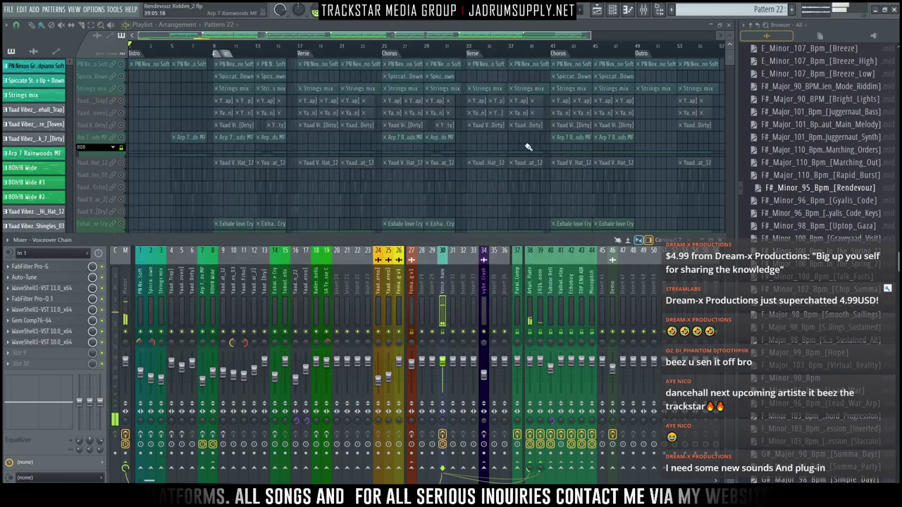
# Lower the Voiceover Chain track's volume to 79% (-5.1 dB) and bypass the Waves Audio Track plugin in its third slot
pyautogui.moveTo(443, 361); pyautogui.dragTo(442, 365)
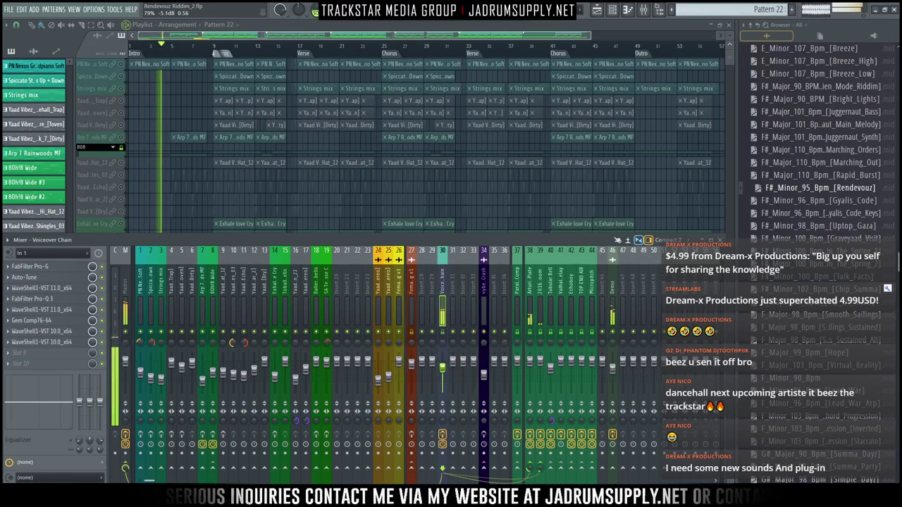
pyautogui.click(42, 287)
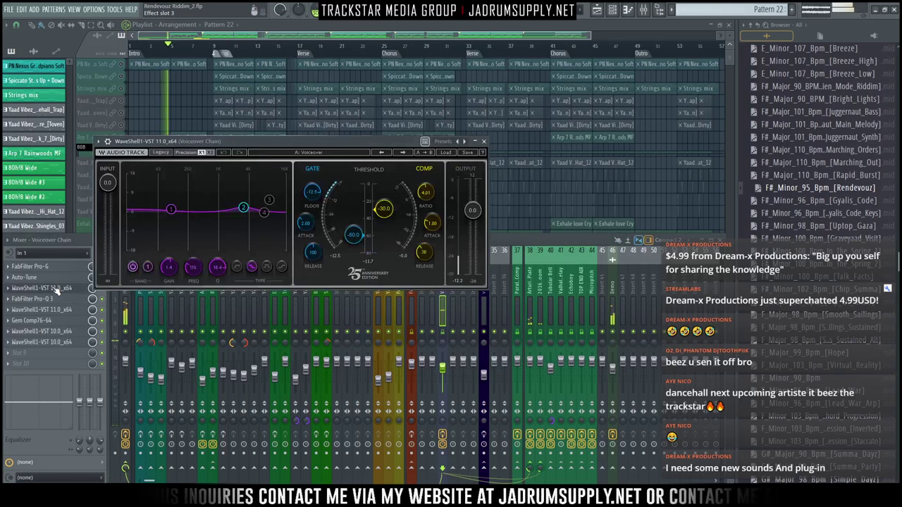
pyautogui.moveTo(268, 141); pyautogui.dragTo(348, 111)
pyautogui.click(105, 296)
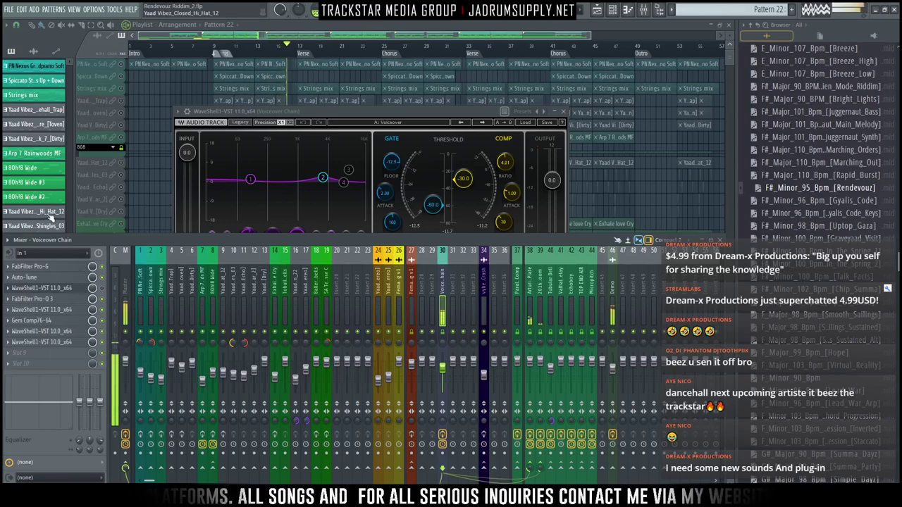
pyautogui.click(563, 118)
# Move the song position to bar 9 and fine-tune the Voiceover Chain track's volume against the playing beat
pyautogui.press('F9')
pyautogui.click(214, 48)
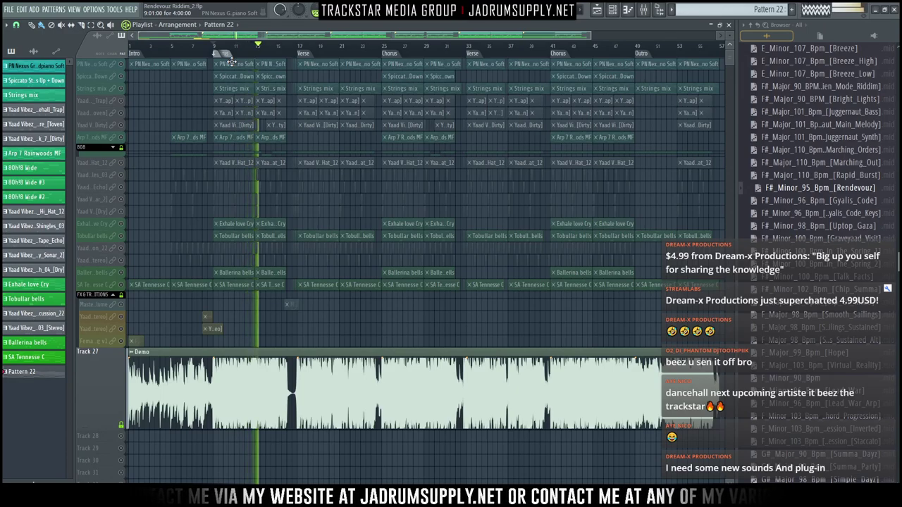
pyautogui.press('space')
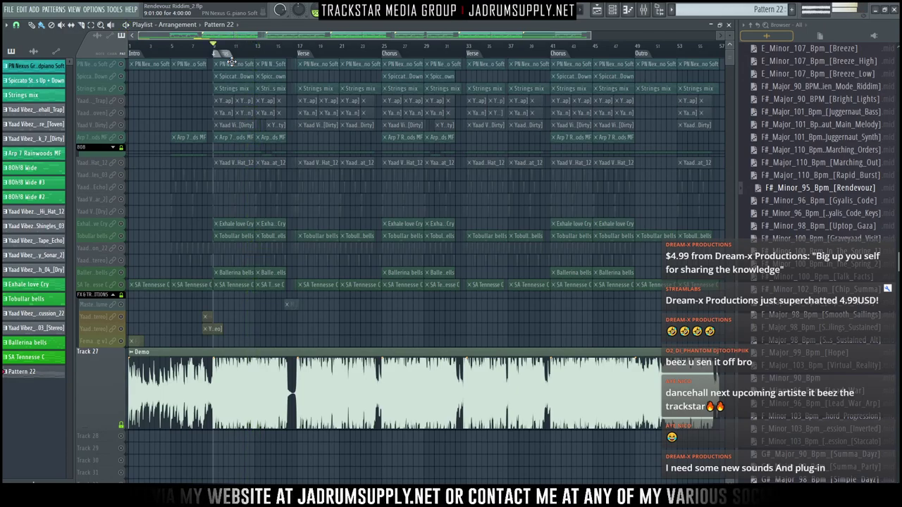
pyautogui.click(643, 10)
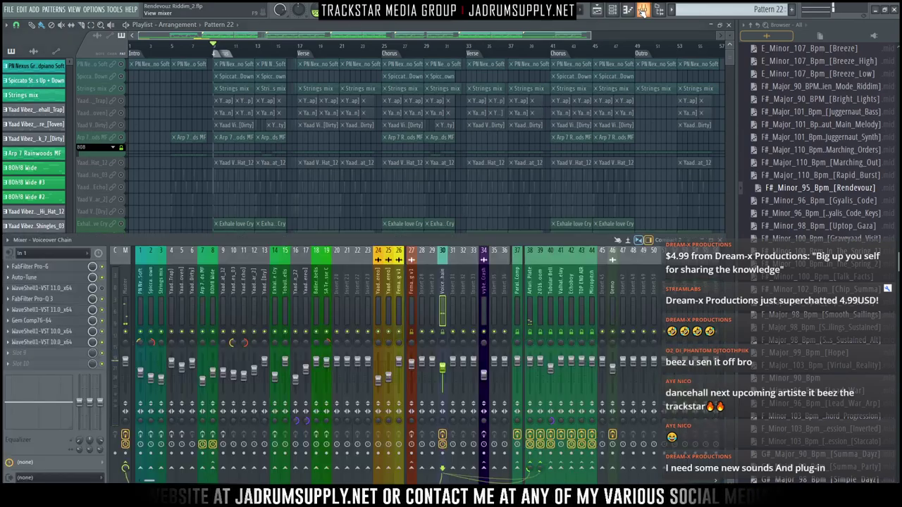
pyautogui.moveTo(444, 368); pyautogui.dragTo(443, 367)
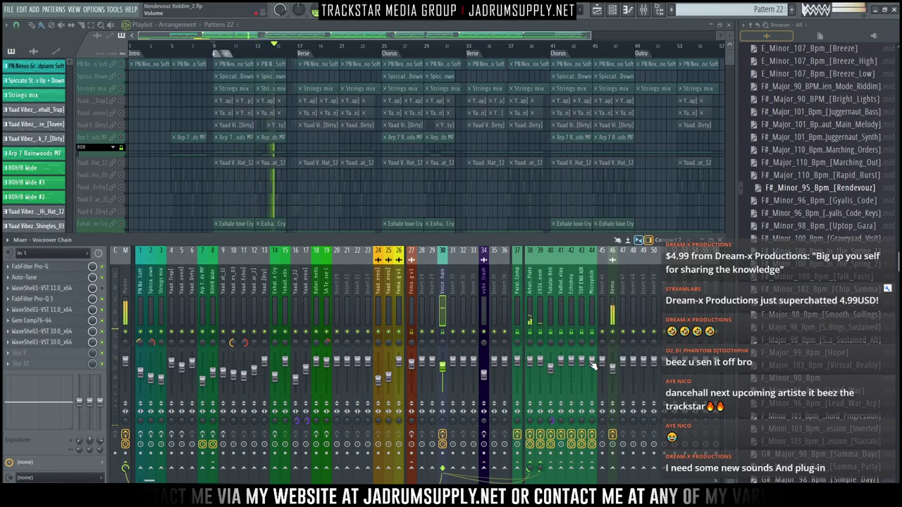
pyautogui.press('space')
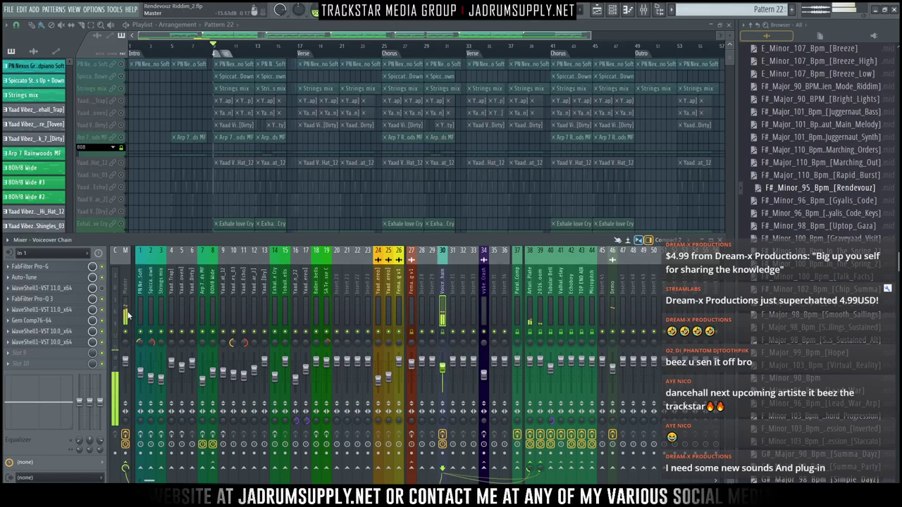
# Check the Master track during playback, then reselect the Voiceover Chain track and stop the song
pyautogui.click(126, 441)
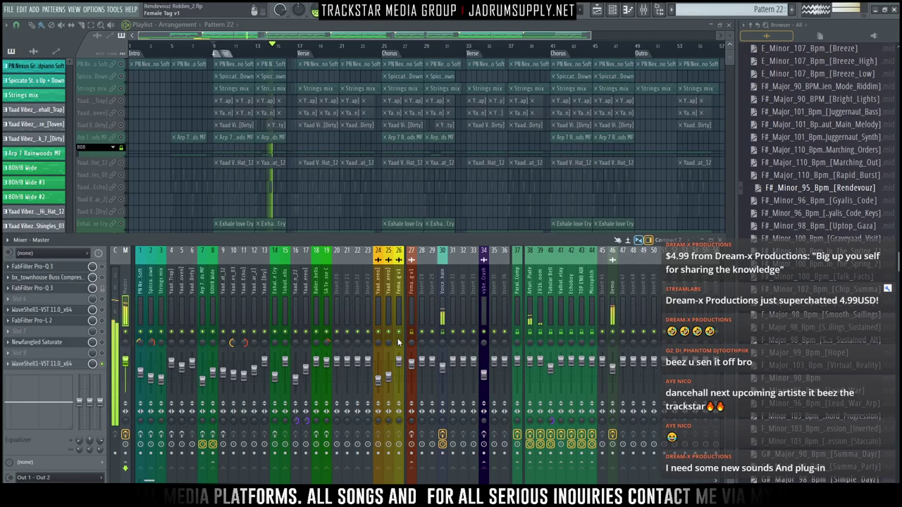
pyautogui.click(443, 468)
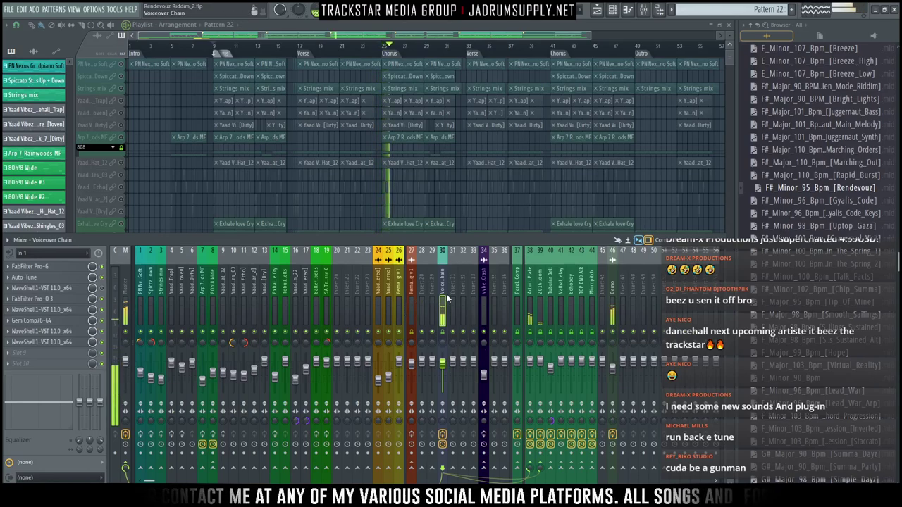
pyautogui.press('space')
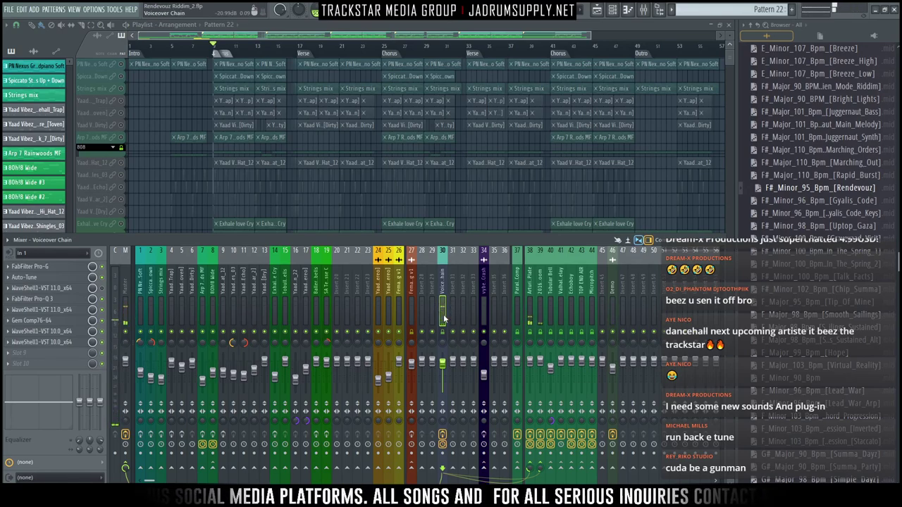
# Bring the Demo clip on Track 27 into view and return the song position to the start with the mixer open
pyautogui.scroll(-4, 310, 184)
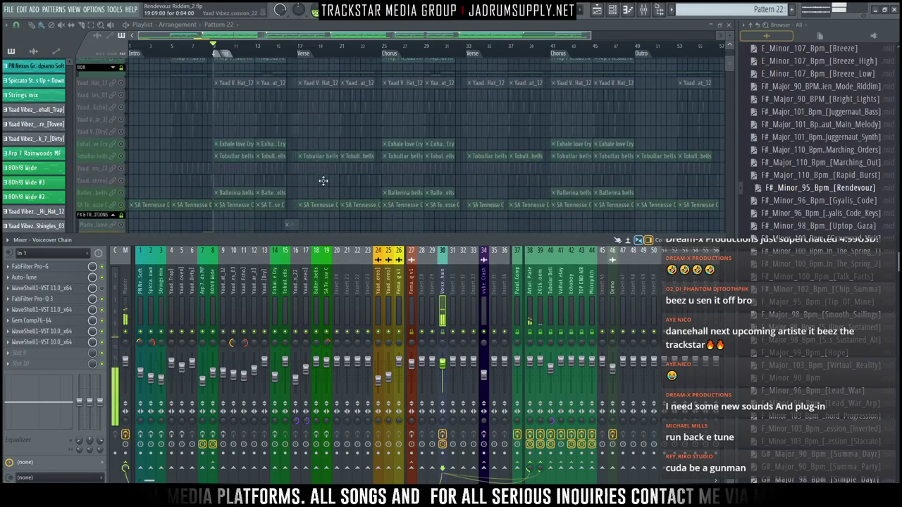
pyautogui.scroll(-4, 325, 183)
pyautogui.scroll(-2, 324, 184)
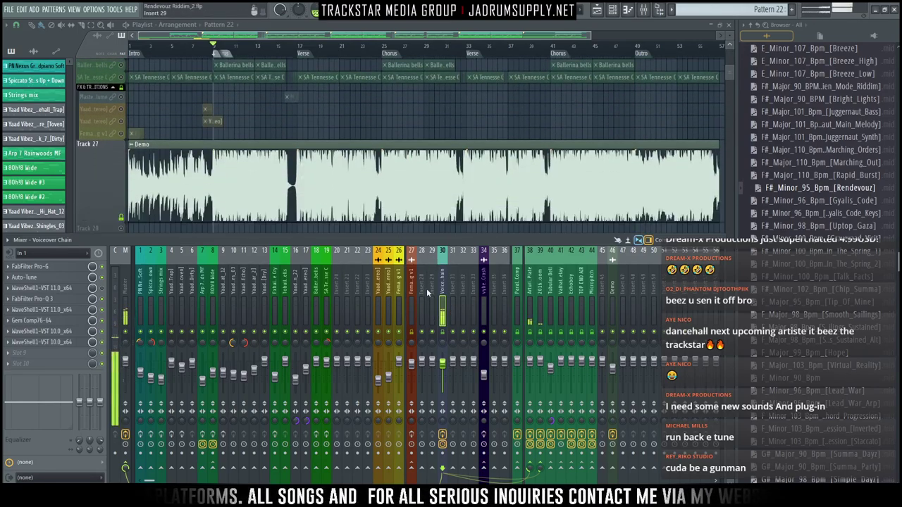
pyautogui.hscroll(3, 428, 297)
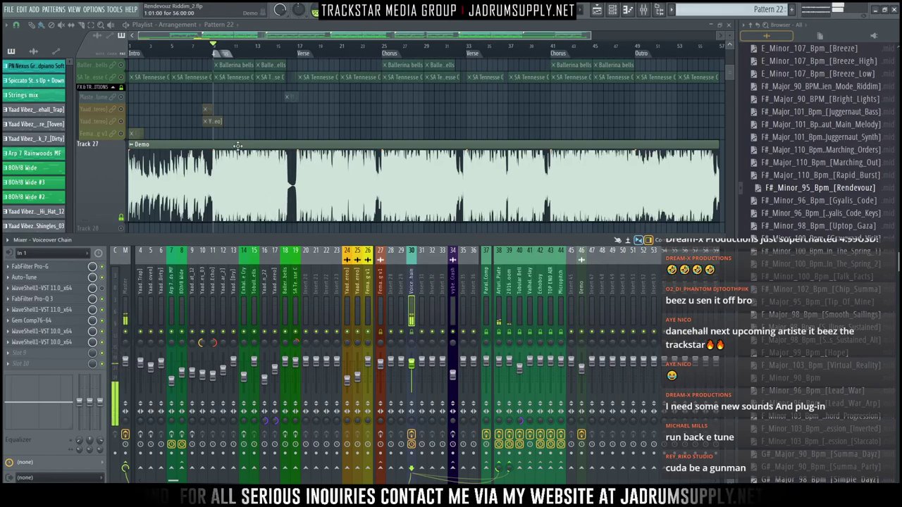
pyautogui.press('F9')
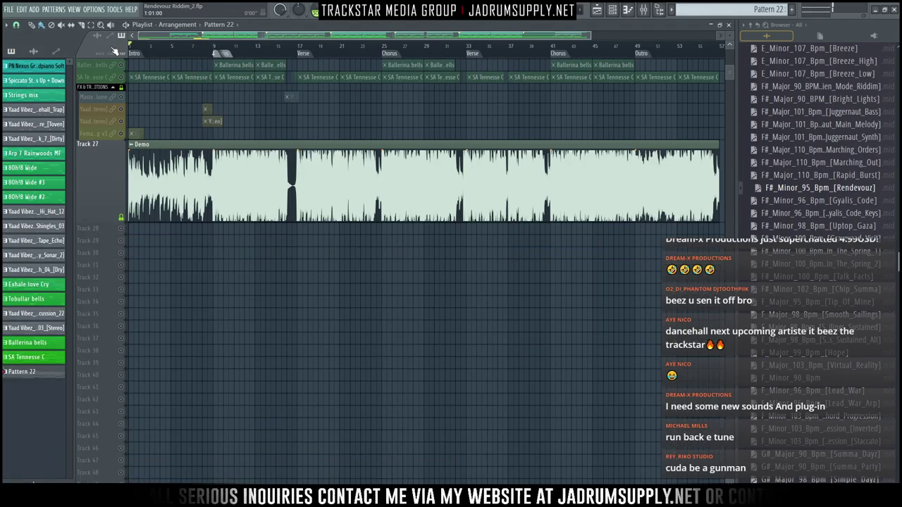
pyautogui.click(642, 10)
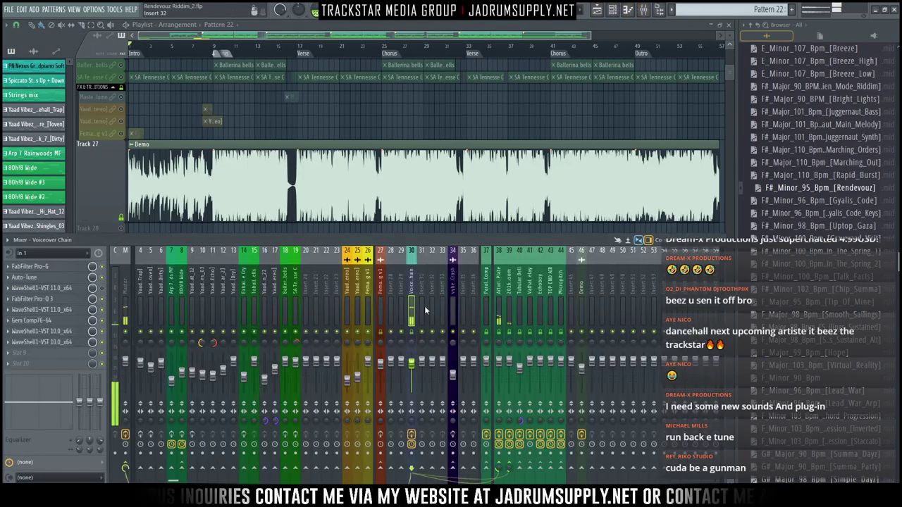
# Review the L3-LL Multimaximizer, NS1 noise suppressor and Gem Comp76 settings on the Voiceover Chain
pyautogui.click(45, 343)
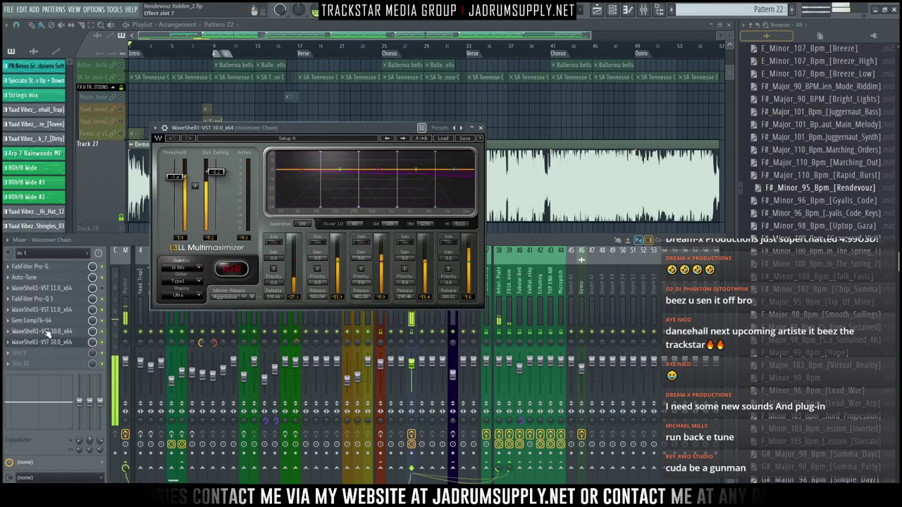
pyautogui.click(48, 332)
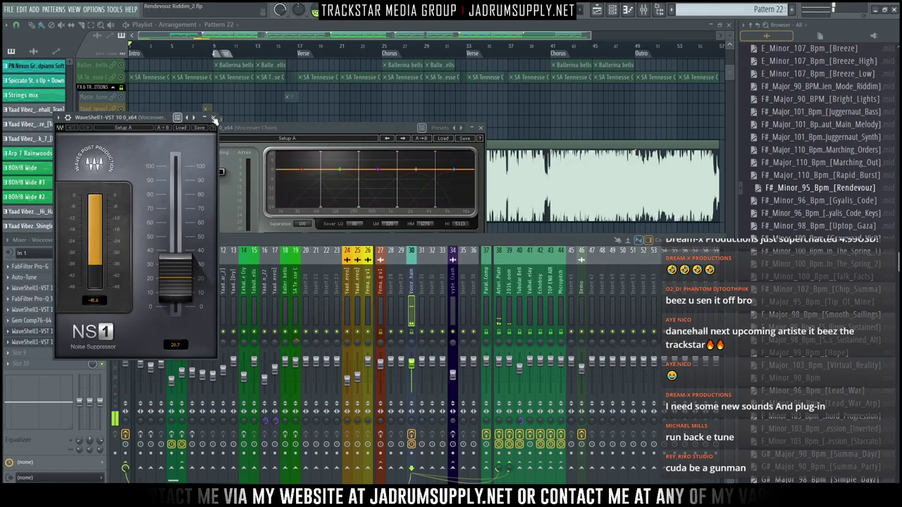
pyautogui.click(213, 117)
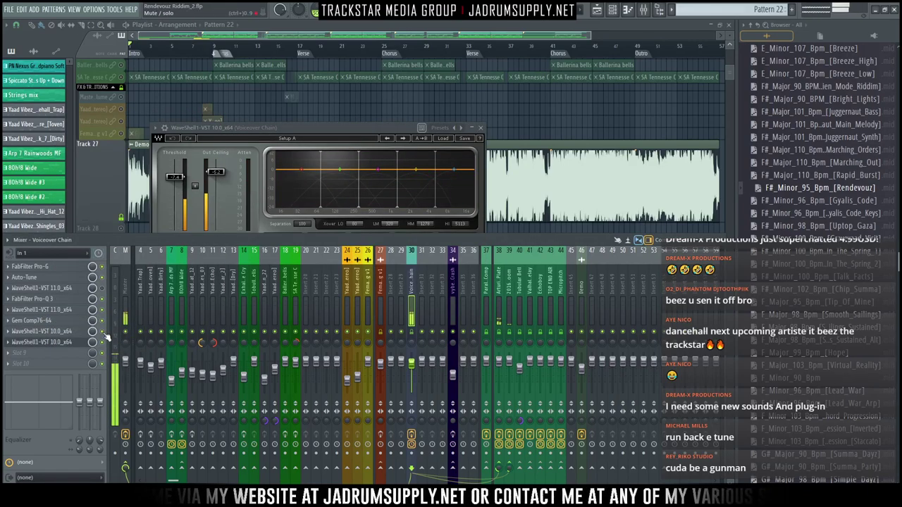
pyautogui.click(42, 321)
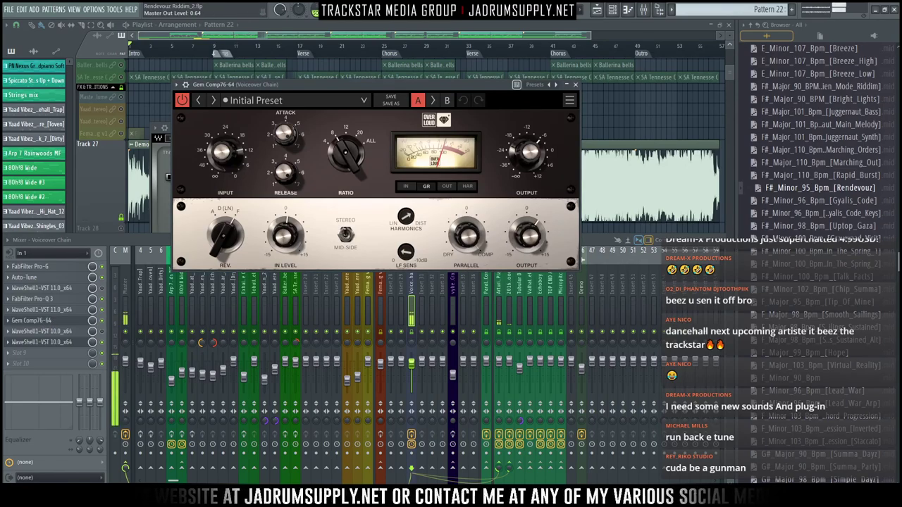
# Set the PuigTec EQ on the Voiceover Chain to 1.9 high attenuation and 2.9 low attenuation
pyautogui.click(41, 309)
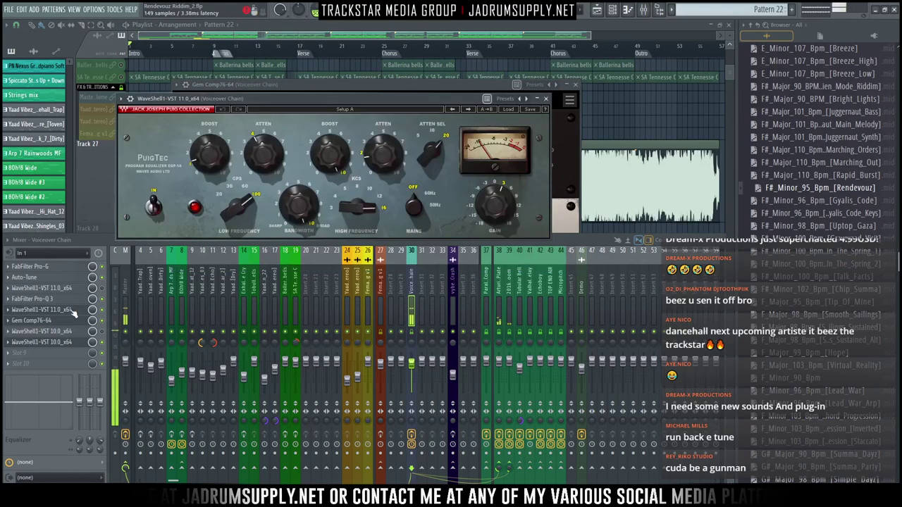
pyautogui.moveTo(380, 161); pyautogui.dragTo(381, 155)
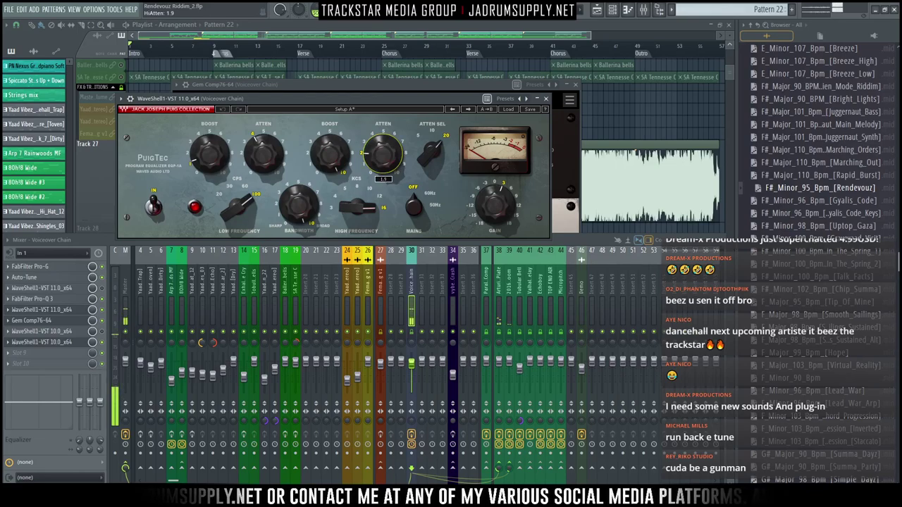
pyautogui.moveTo(264, 155); pyautogui.dragTo(264, 156)
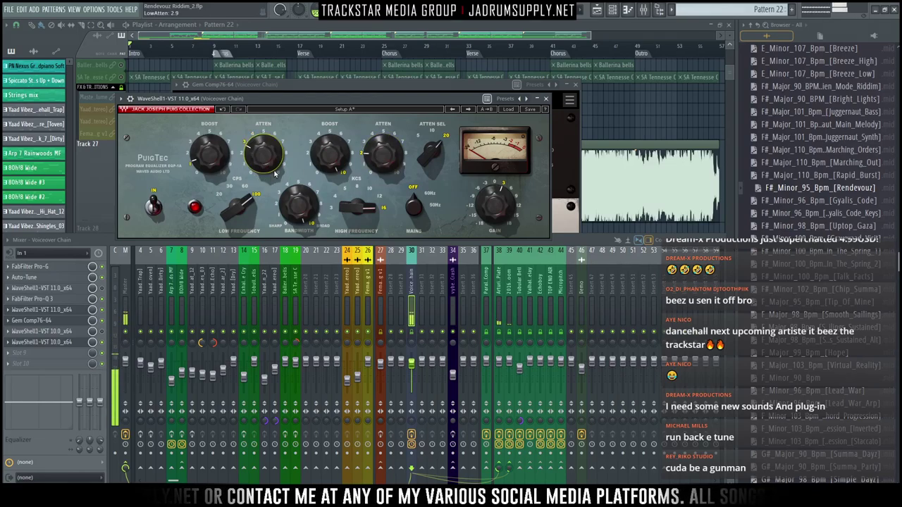
# Set the dynamic range of the high band in the Voiceover Chain's Pro-Q 3 to about -4 dB and close both EQ windows
pyautogui.click(62, 300)
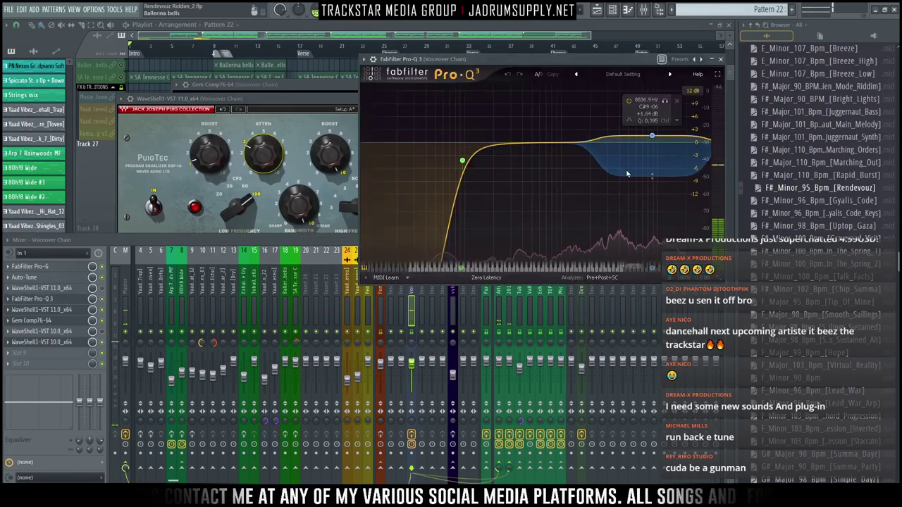
pyautogui.moveTo(652, 175); pyautogui.dragTo(653, 153)
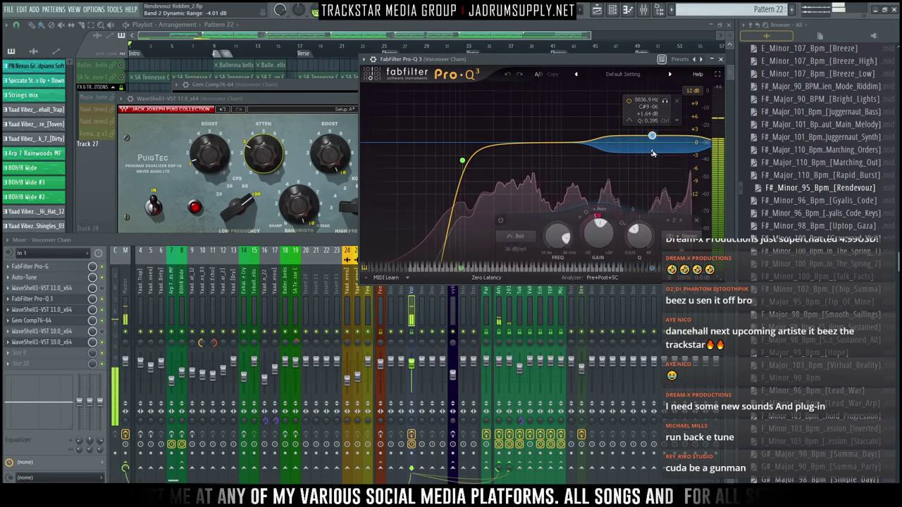
pyautogui.click(721, 60)
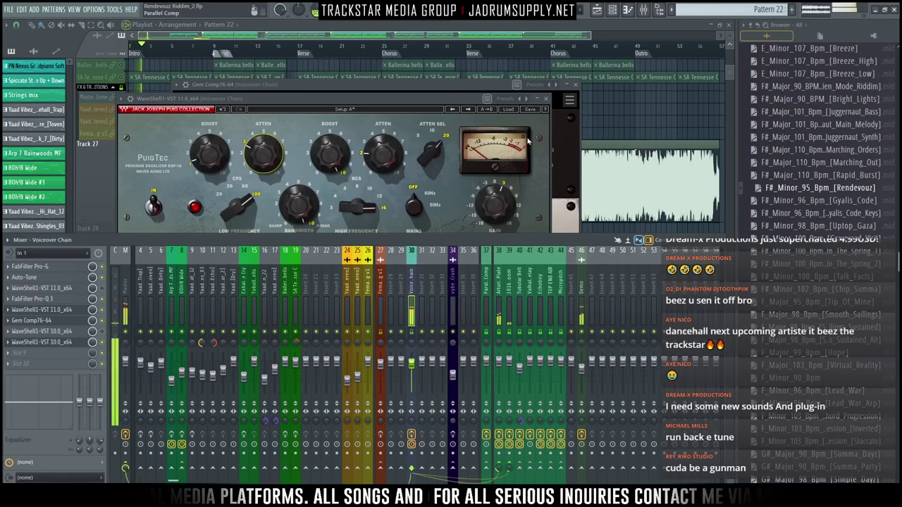
pyautogui.click(547, 99)
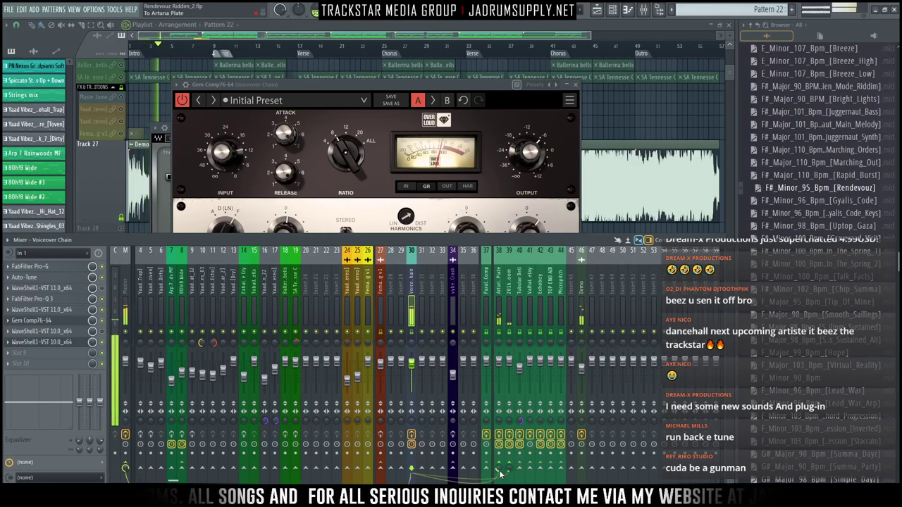
# Route a send from the Voiceover Chain to the Micropitch mixer track and select the Yaad Vibez_Percussion_03 mixer track
pyautogui.click(561, 469)
pyautogui.moveTo(561, 469)
pyautogui.mouseDown()
pyautogui.moveTo(561, 499)
pyautogui.moveTo(561, 468)
pyautogui.mouseUp()
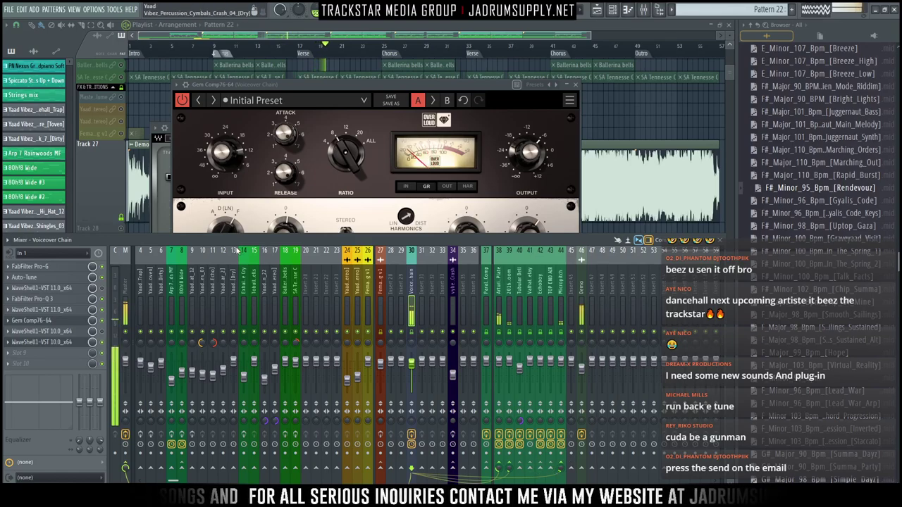
pyautogui.click(275, 265)
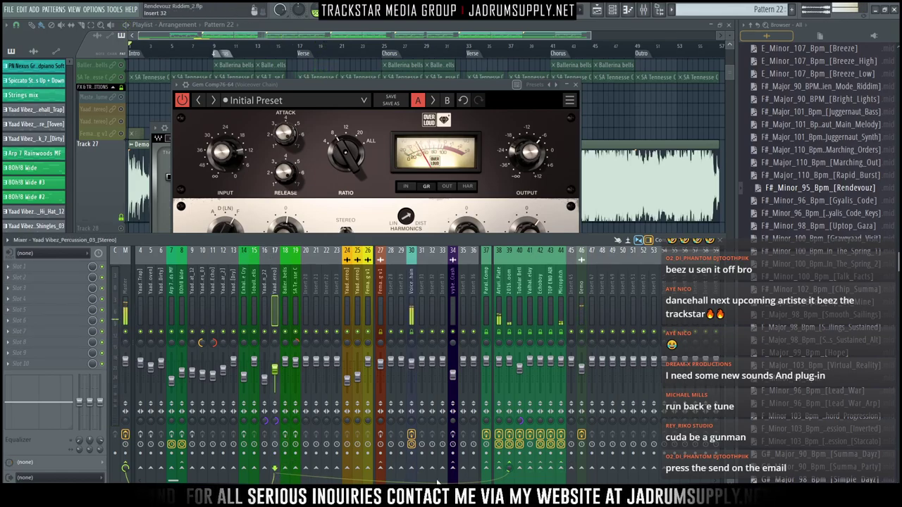
# Switch to Gmail and send the Rendevouz Riddim email with view-only link sharing turned on for its files
pyautogui.hotkey('alt', 'Tab')
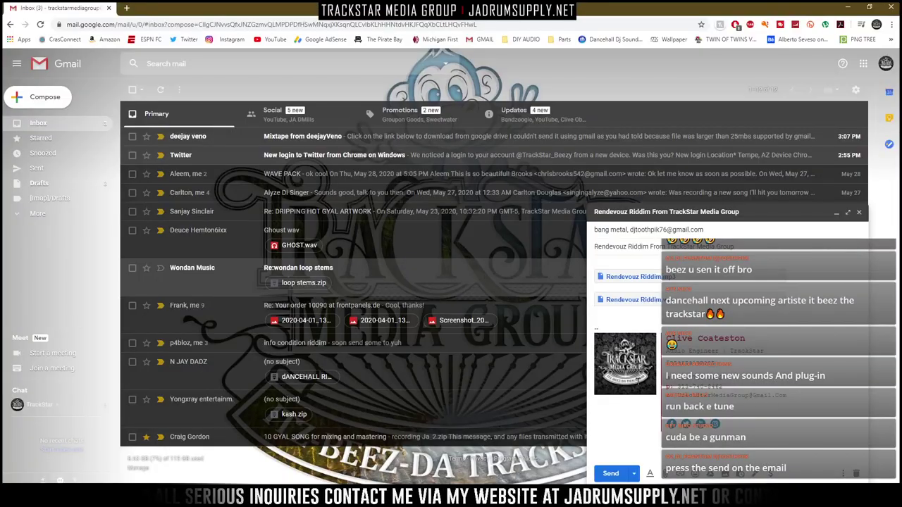
pyautogui.click(611, 473)
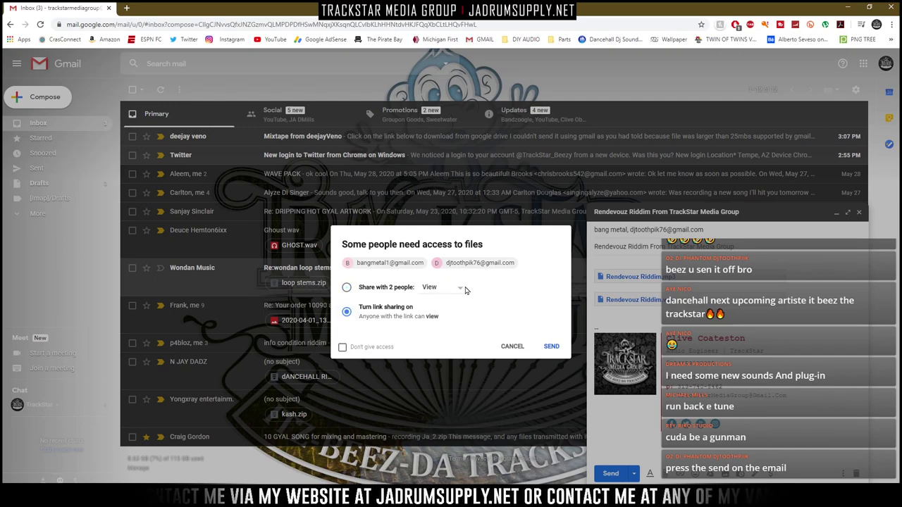
pyautogui.click(374, 287)
pyautogui.click(449, 289)
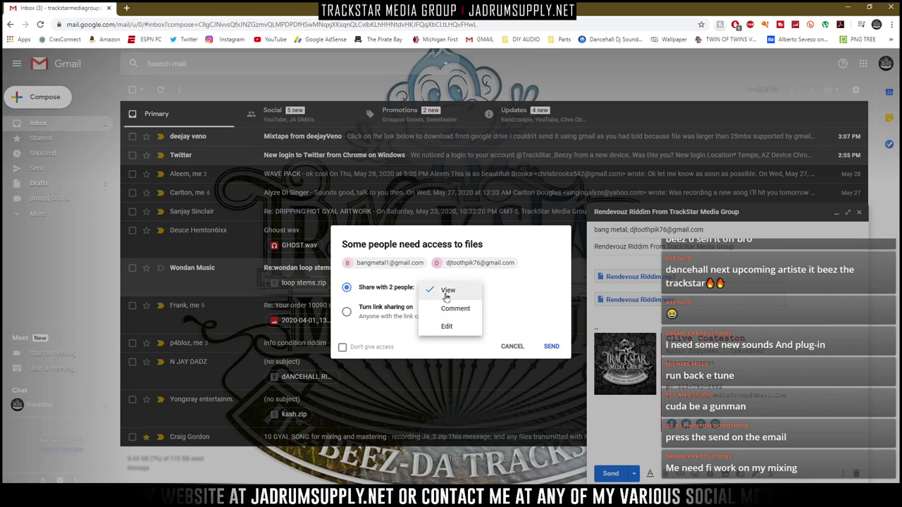
pyautogui.click(348, 315)
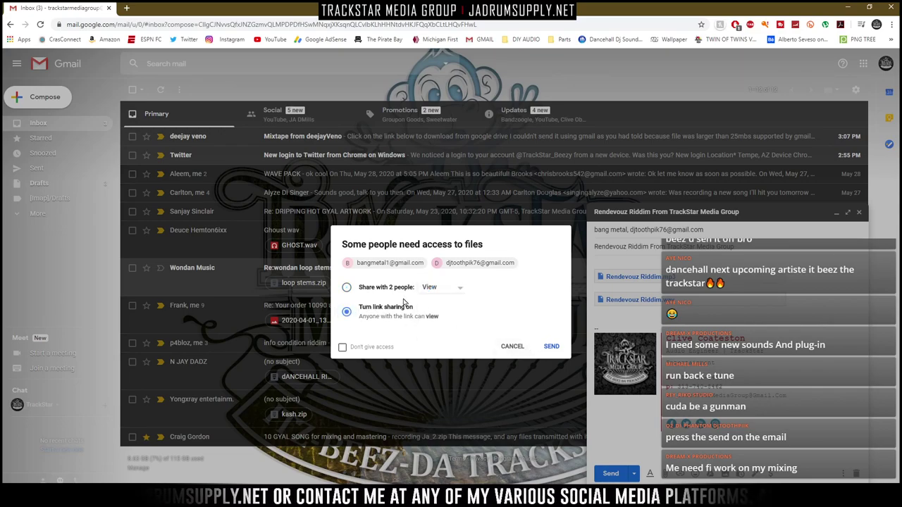
pyautogui.click(552, 346)
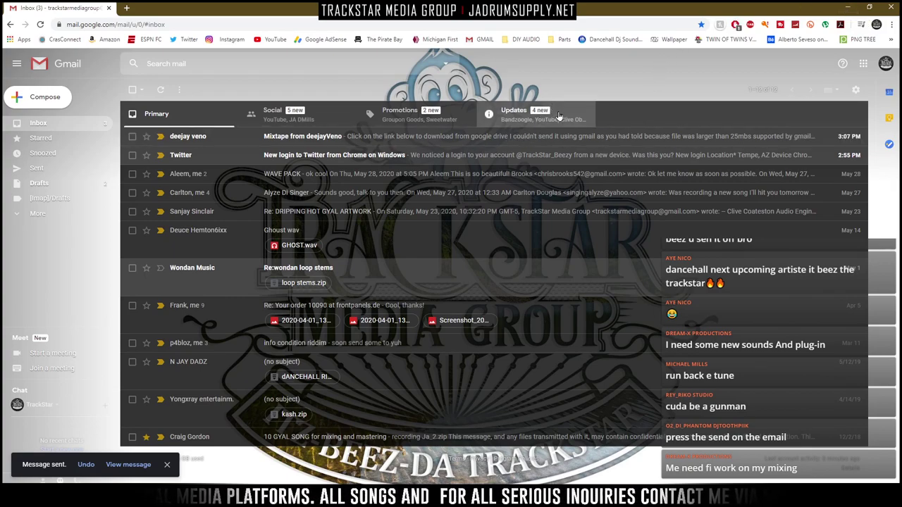
# Check the Updates category of the inbox and return to FL Studio
pyautogui.click(559, 115)
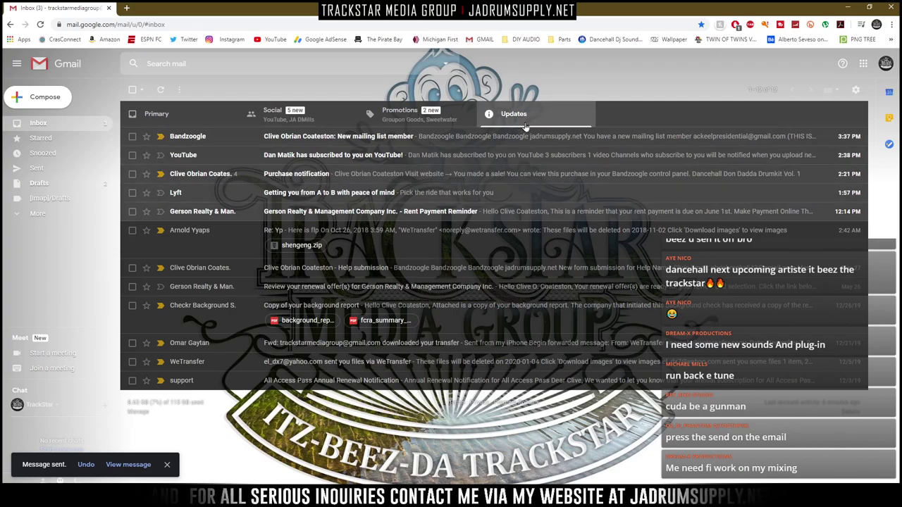
pyautogui.click(849, 10)
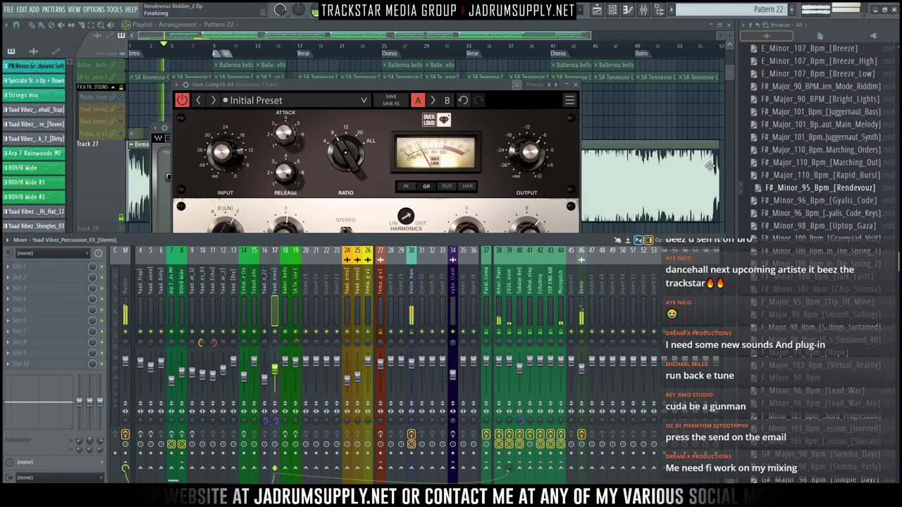
# View the FabFilter Pro-G gate on the Voiceover Chain and return to the full playlist
pyautogui.click(412, 274)
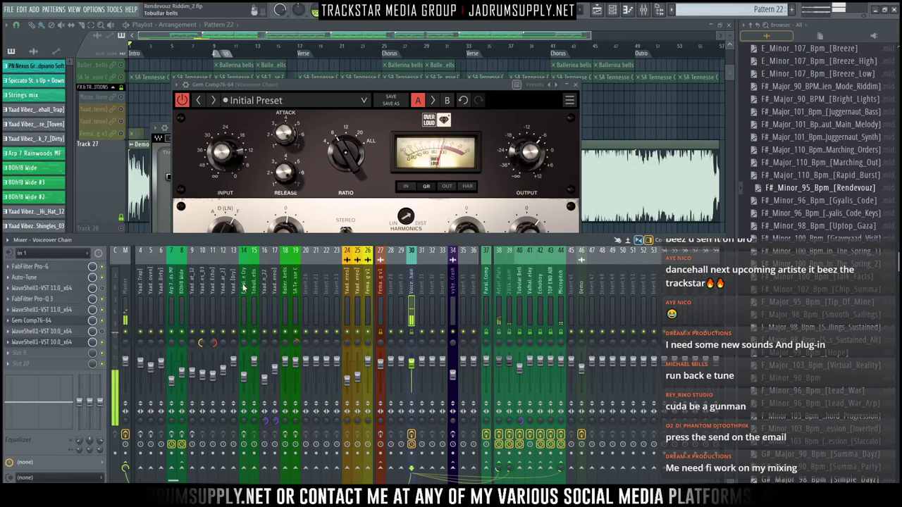
pyautogui.click(55, 267)
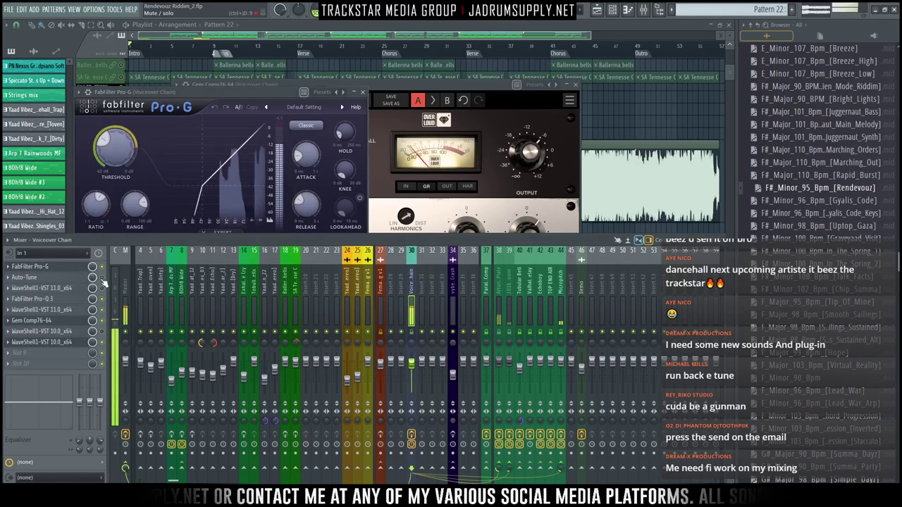
pyautogui.click(647, 125)
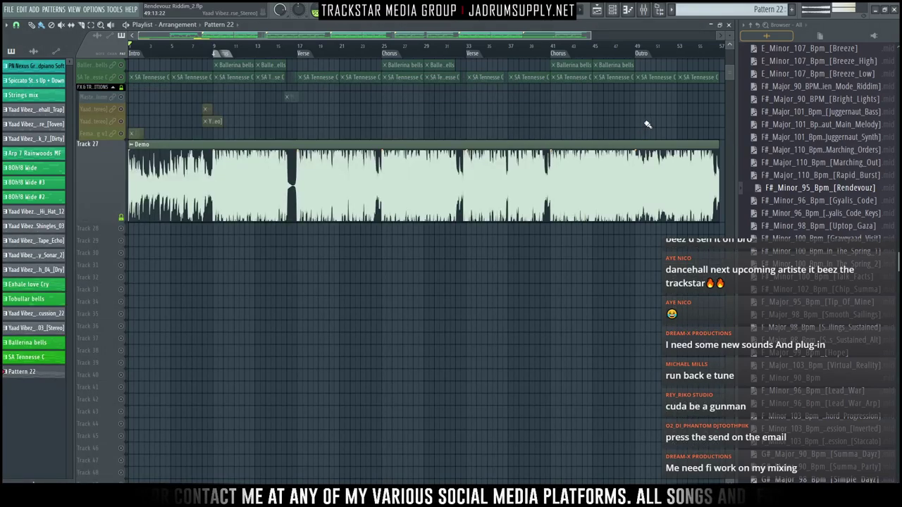
# Unmute and solo the SA Tennesse C playlist track, play it from the start and stop playback
pyautogui.scroll(6, 647, 125)
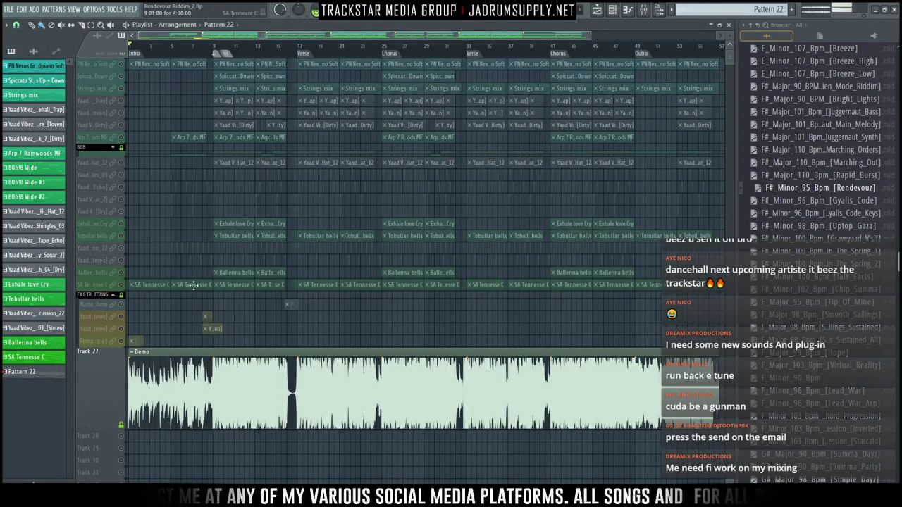
pyautogui.click(124, 286)
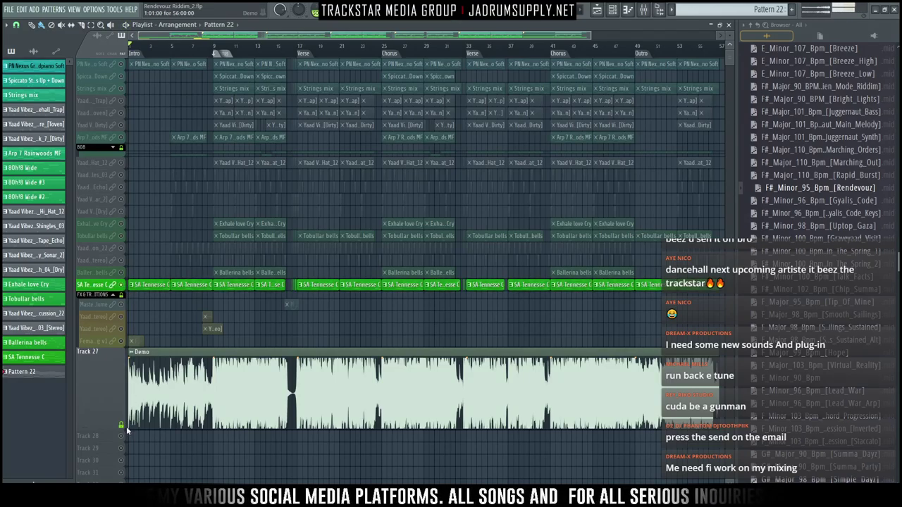
pyautogui.press('space')
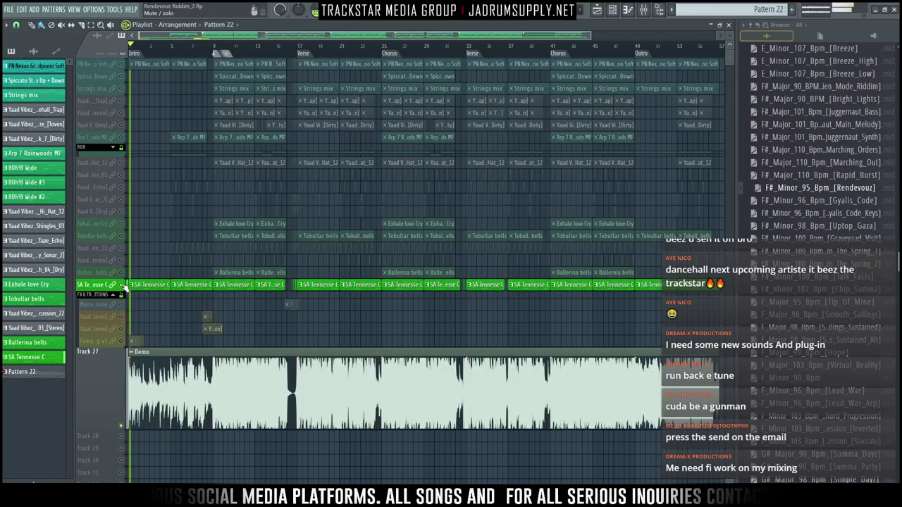
pyautogui.rightClick(122, 285)
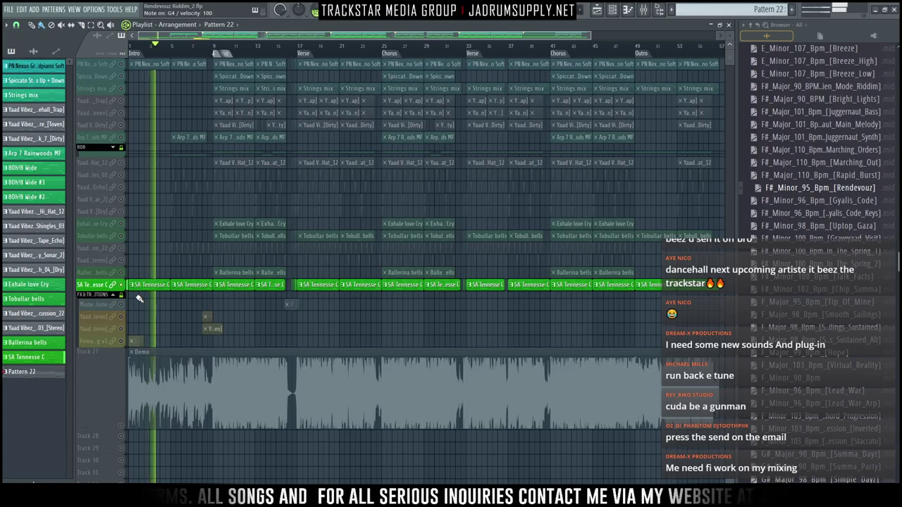
pyautogui.press('space')
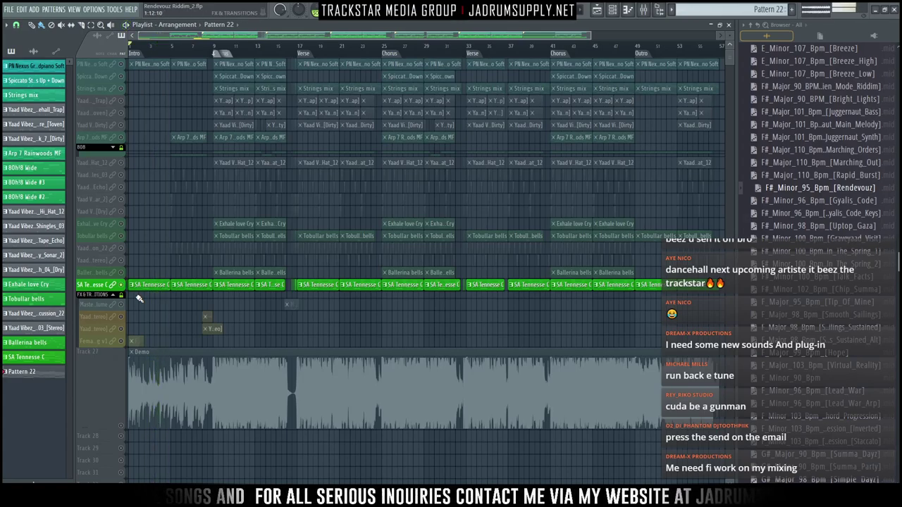